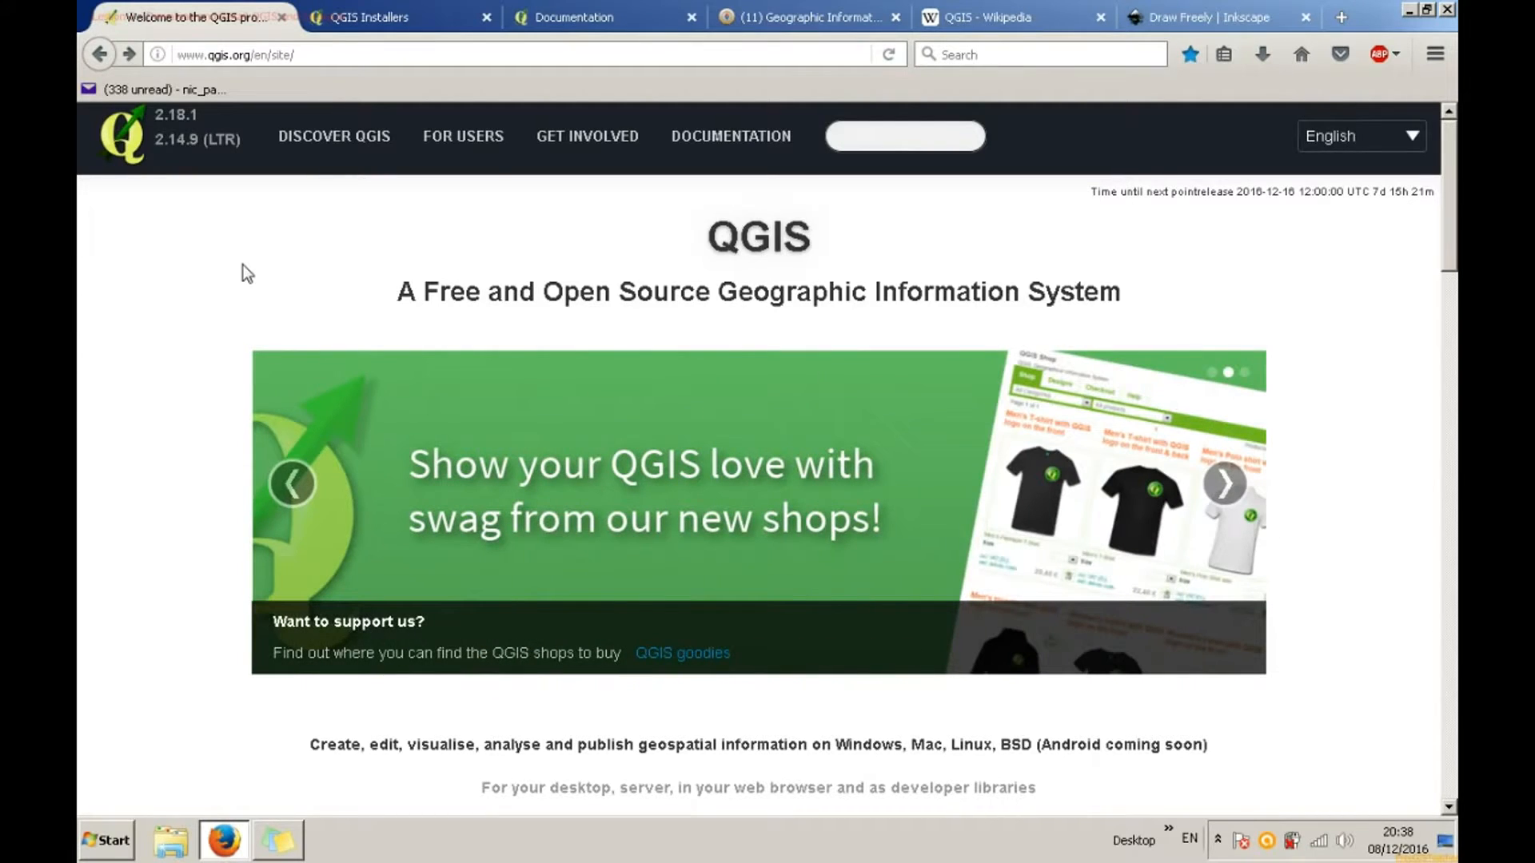
# Step: Go to the QGIS website at qgis.org
pyautogui.click(310, 54)
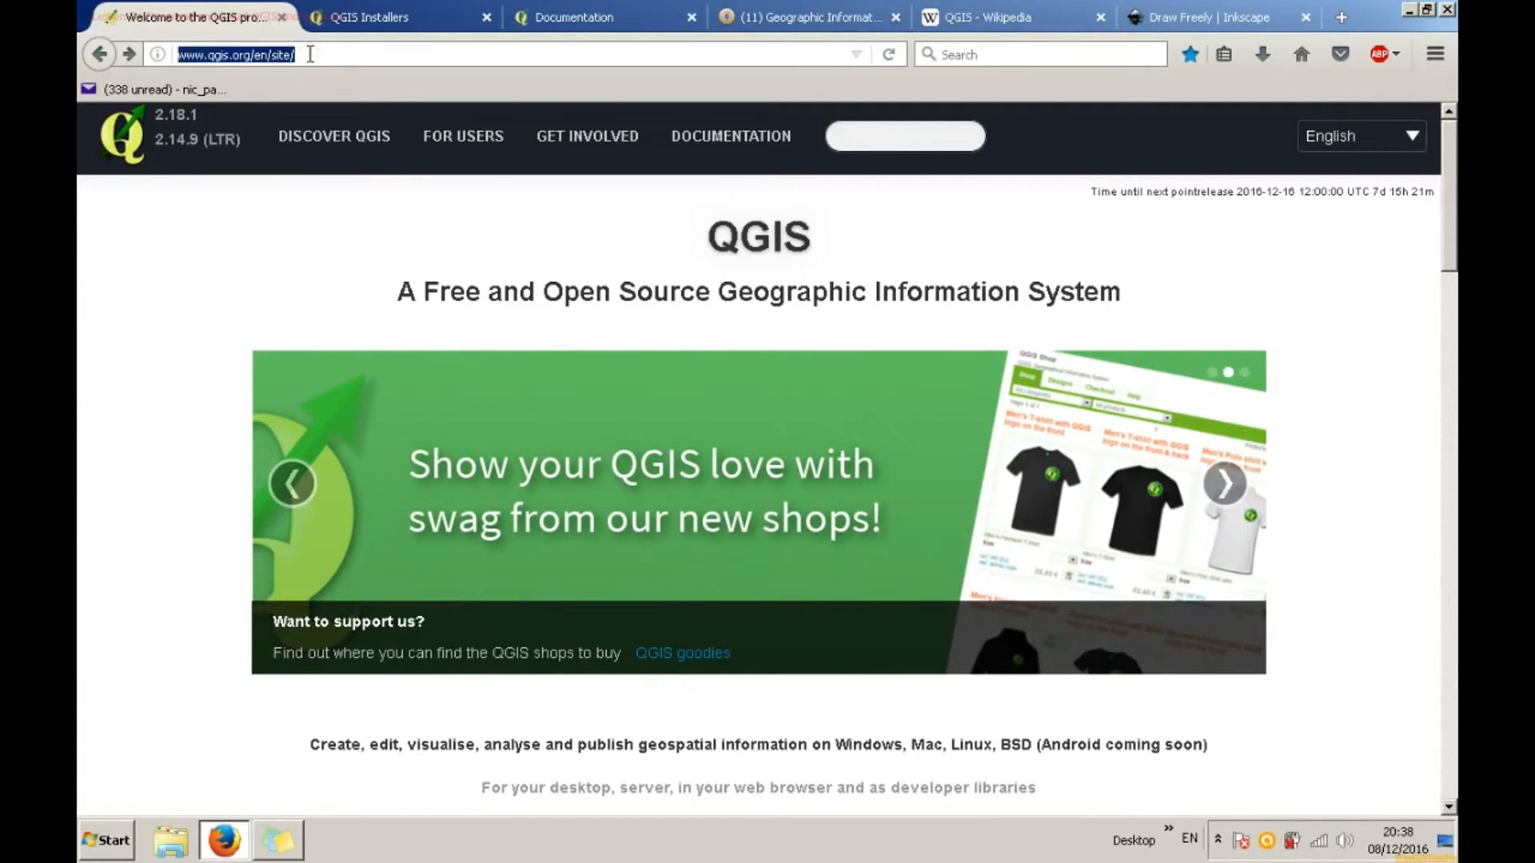
pyautogui.write('qgis')
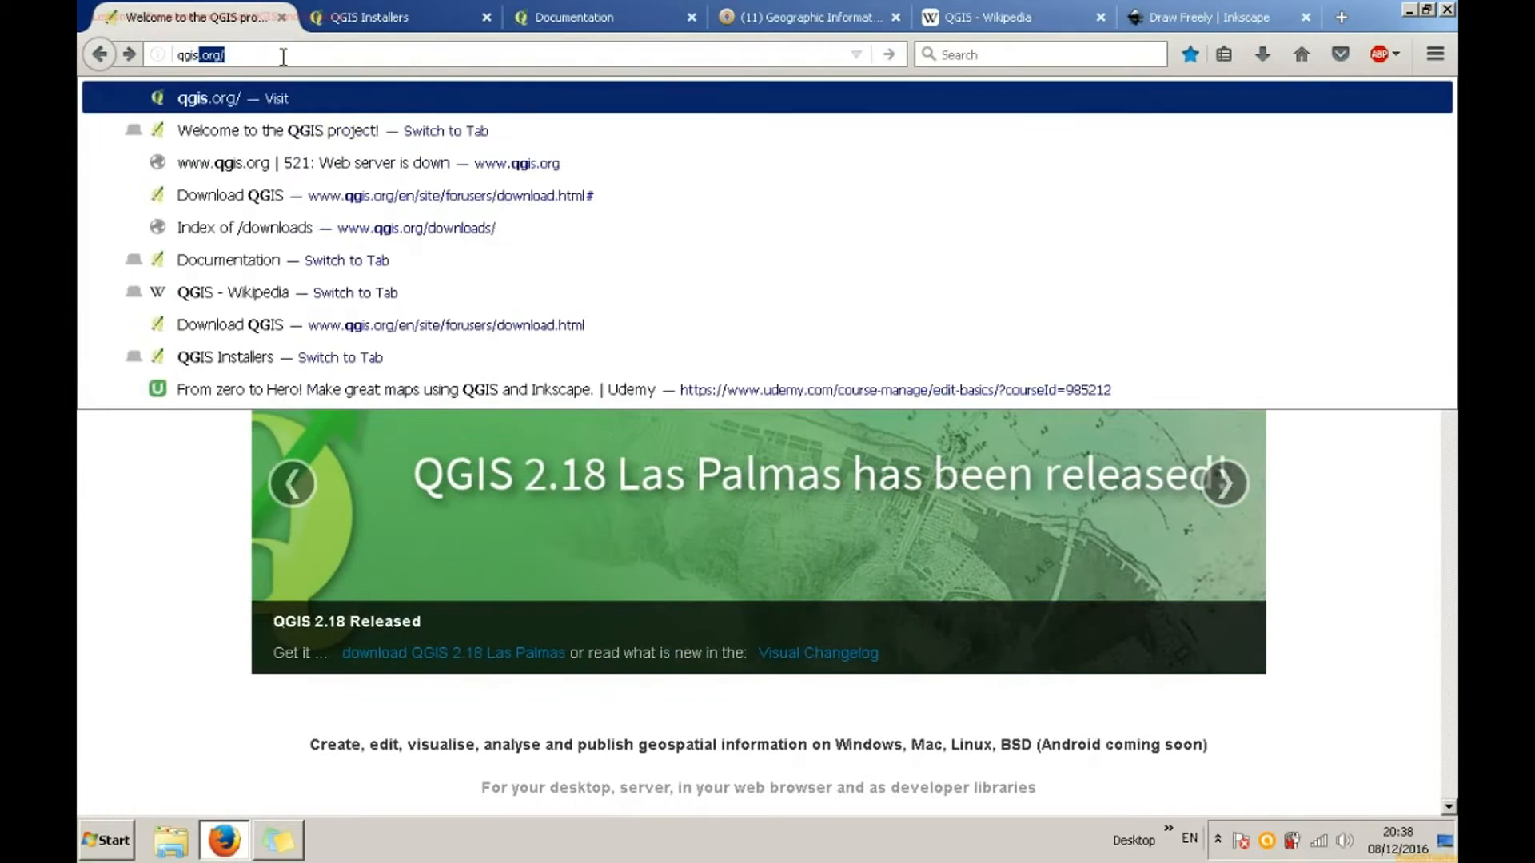
pyautogui.write('.org')
pyautogui.press('Return')
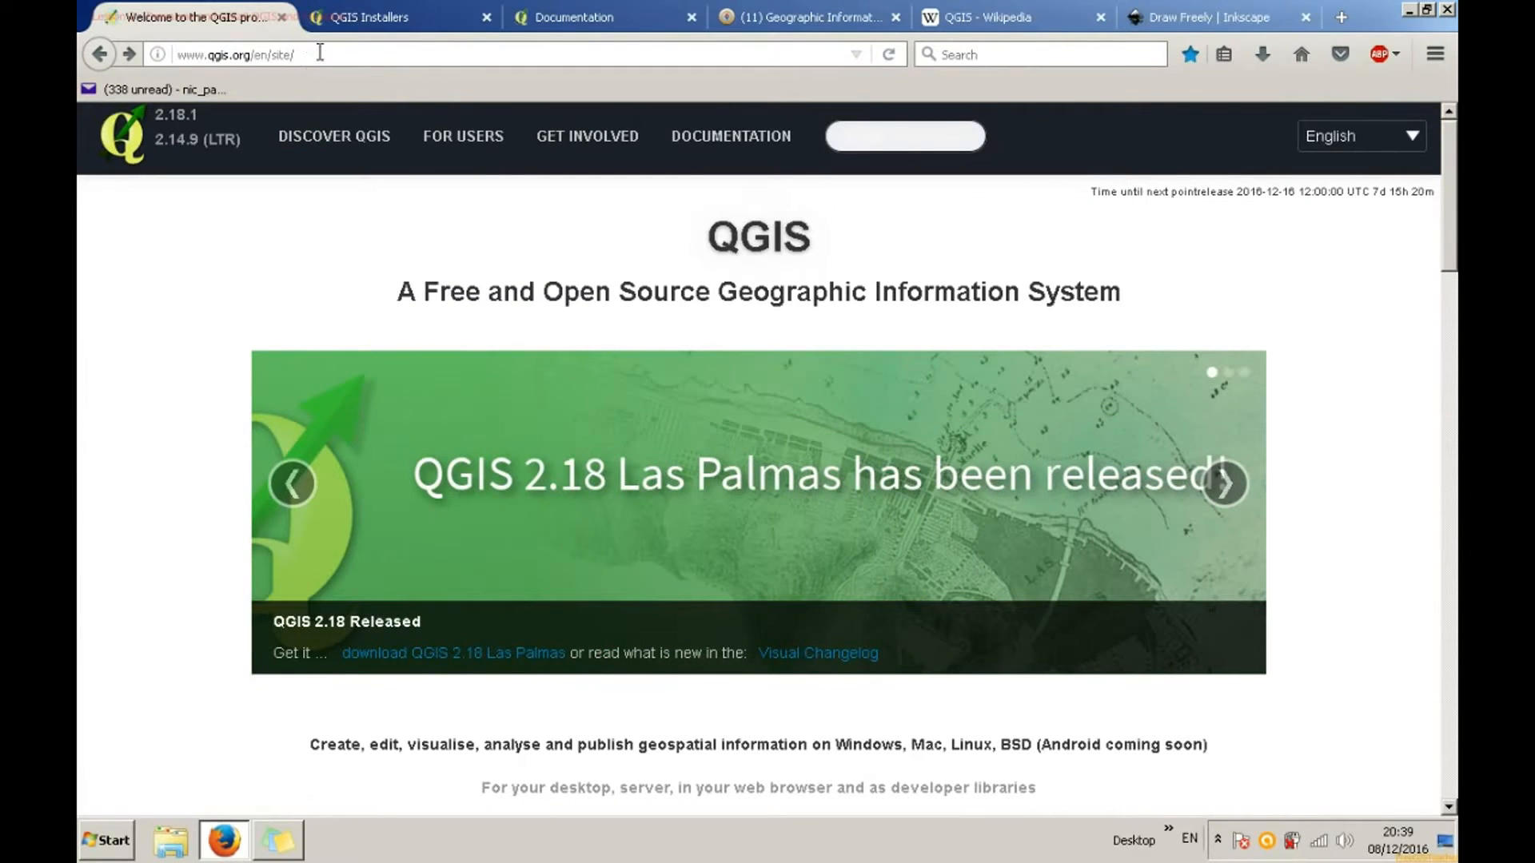
# Step: Open the QGIS download page from the website's home page
pyautogui.click(319, 53)
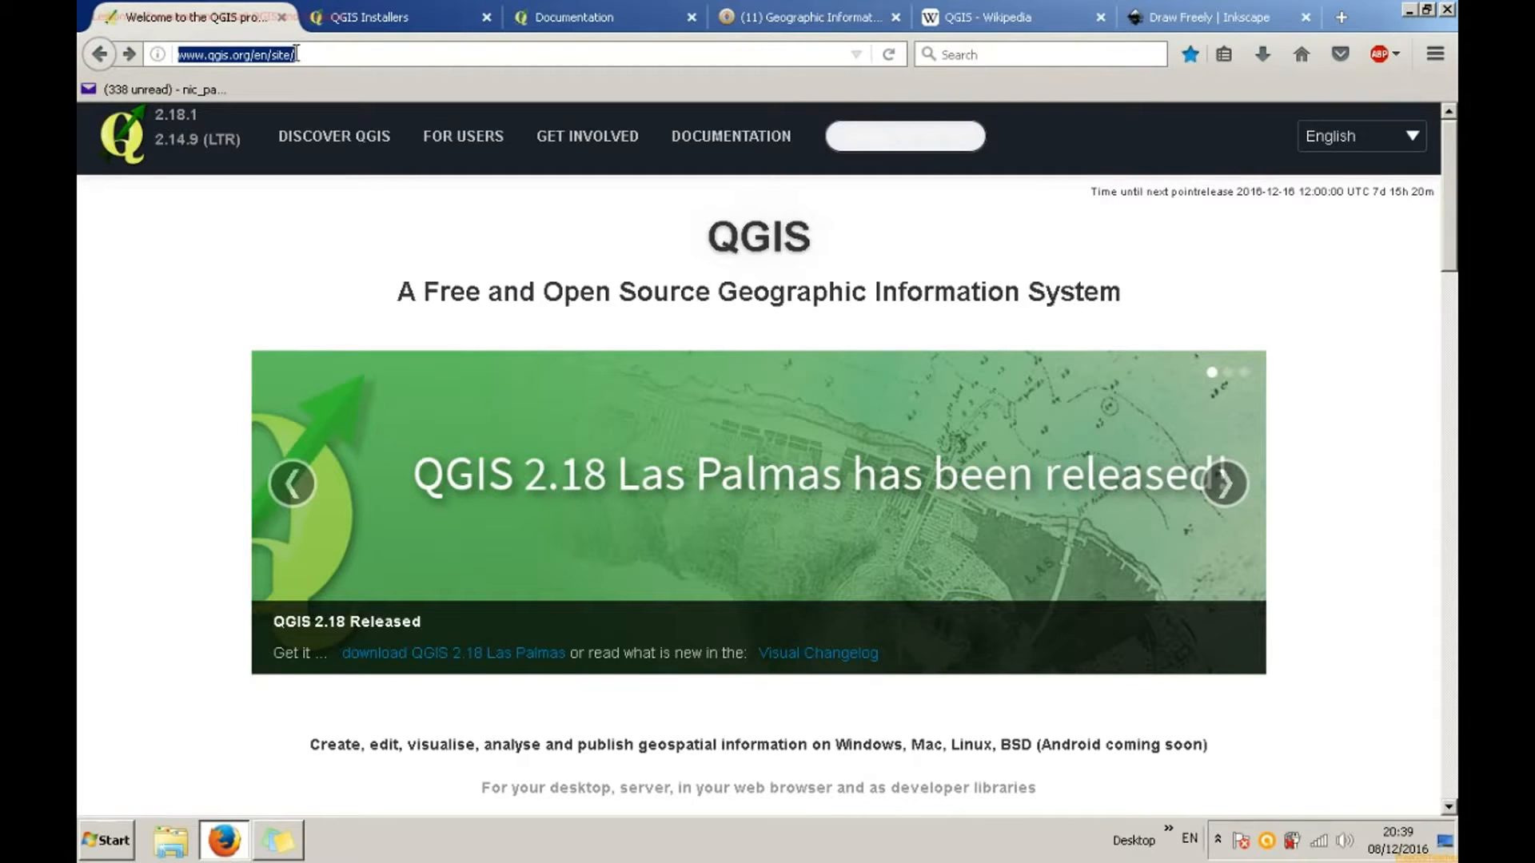
pyautogui.click(205, 301)
pyautogui.scroll(-3, 206, 306)
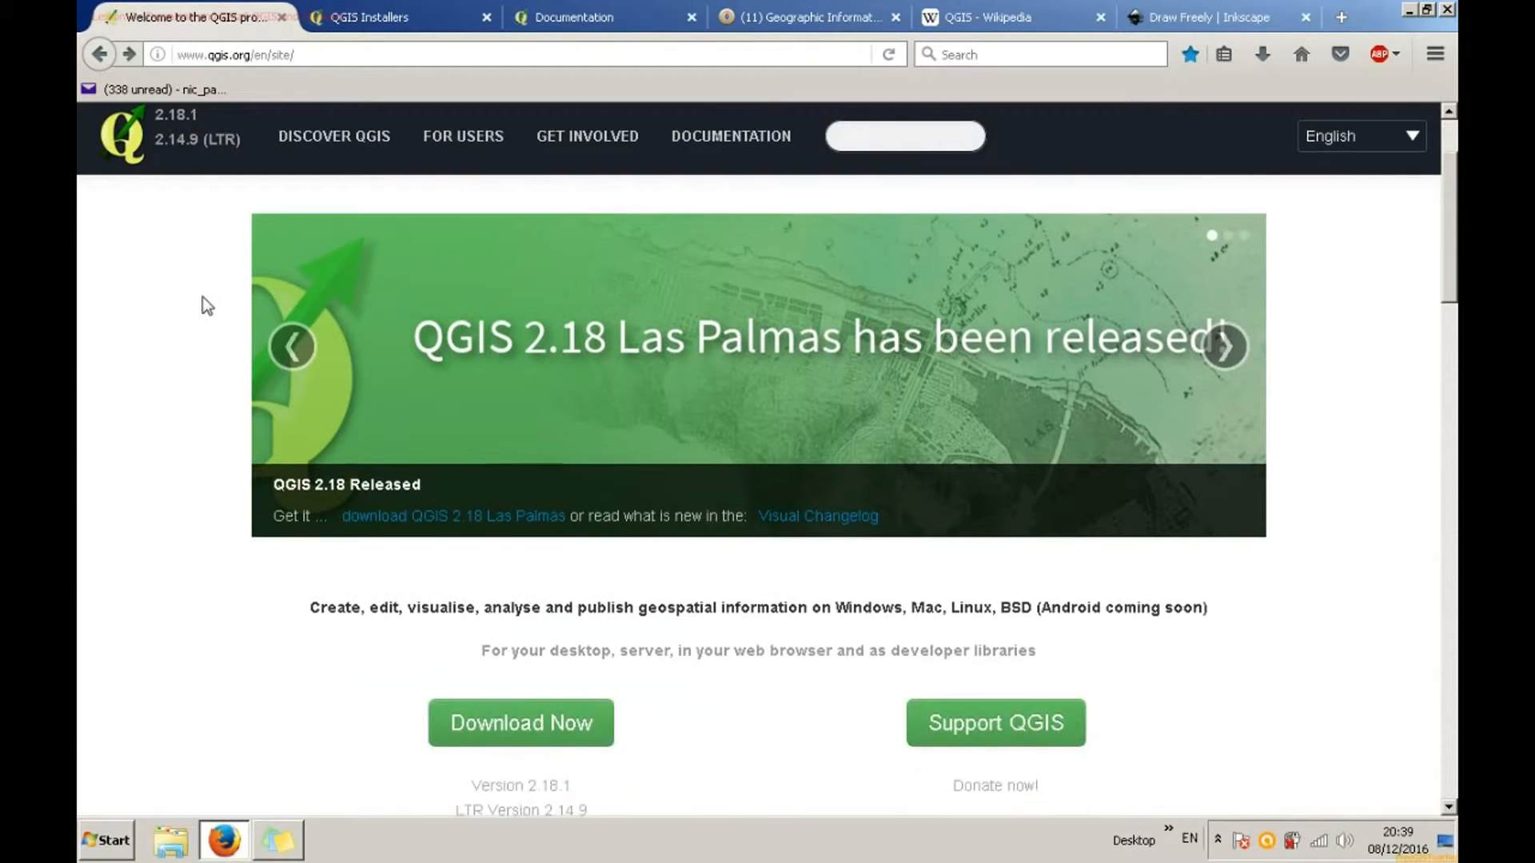
pyautogui.scroll(-2, 206, 305)
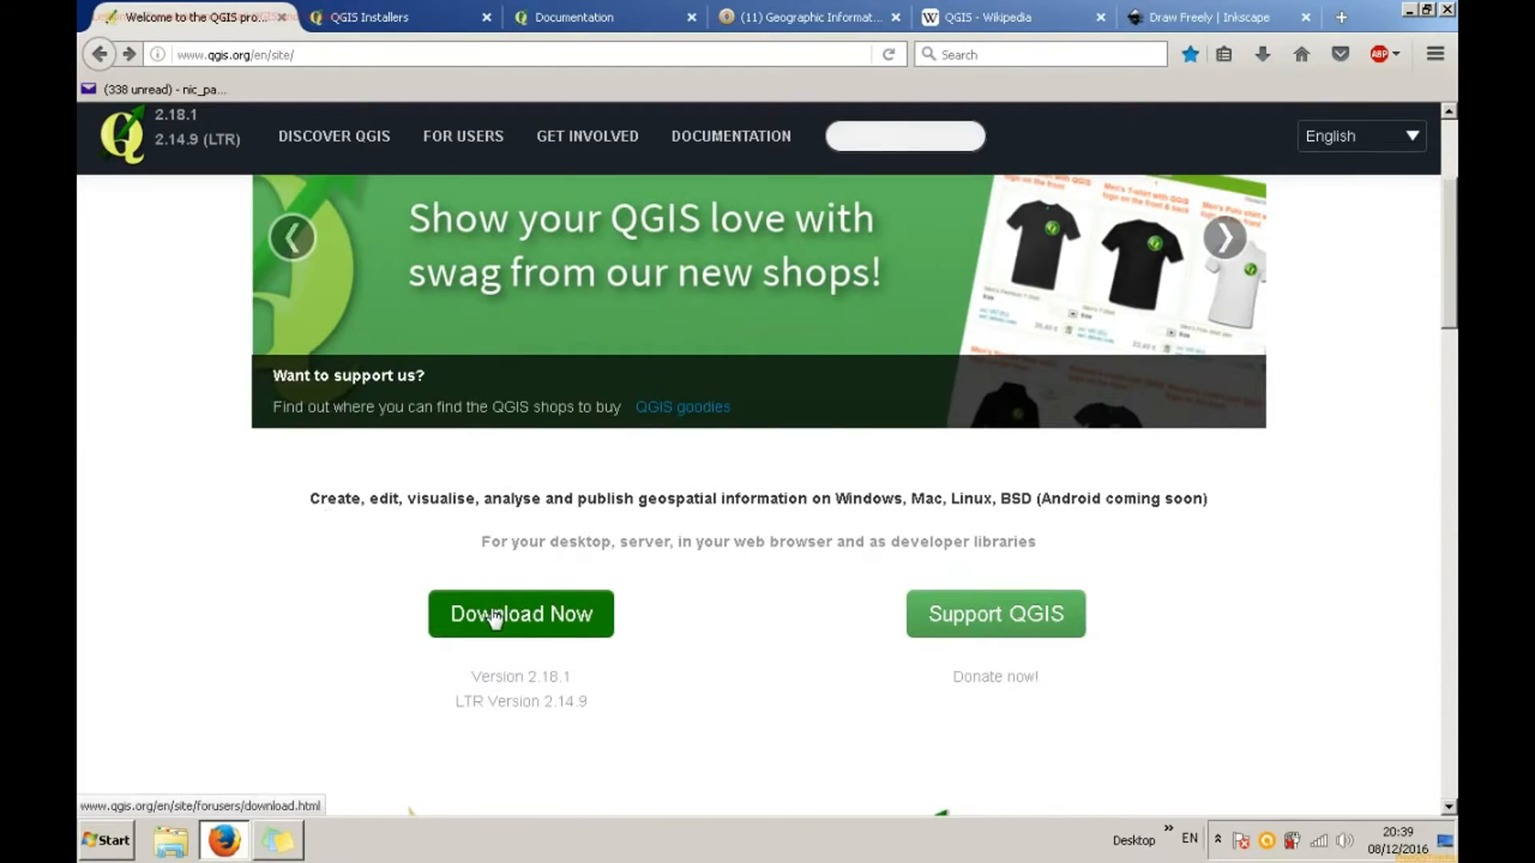
pyautogui.click(495, 617)
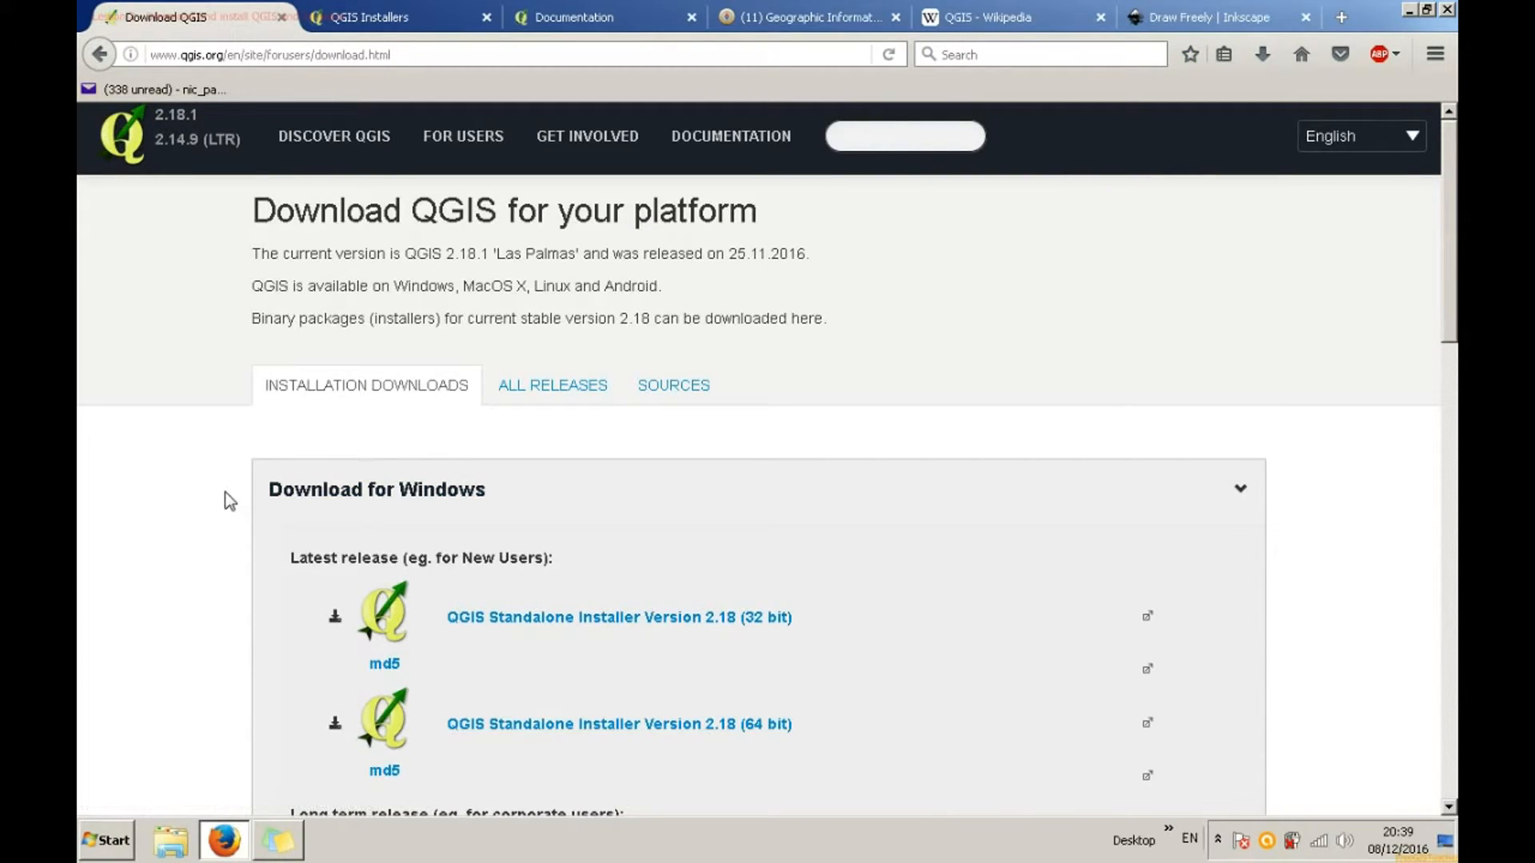
# Step: Review the current version and compare the latest release with the long term release among the Windows installers
pyautogui.moveTo(401, 254); pyautogui.dragTo(579, 251)
pyautogui.scroll(-4, 112, 451)
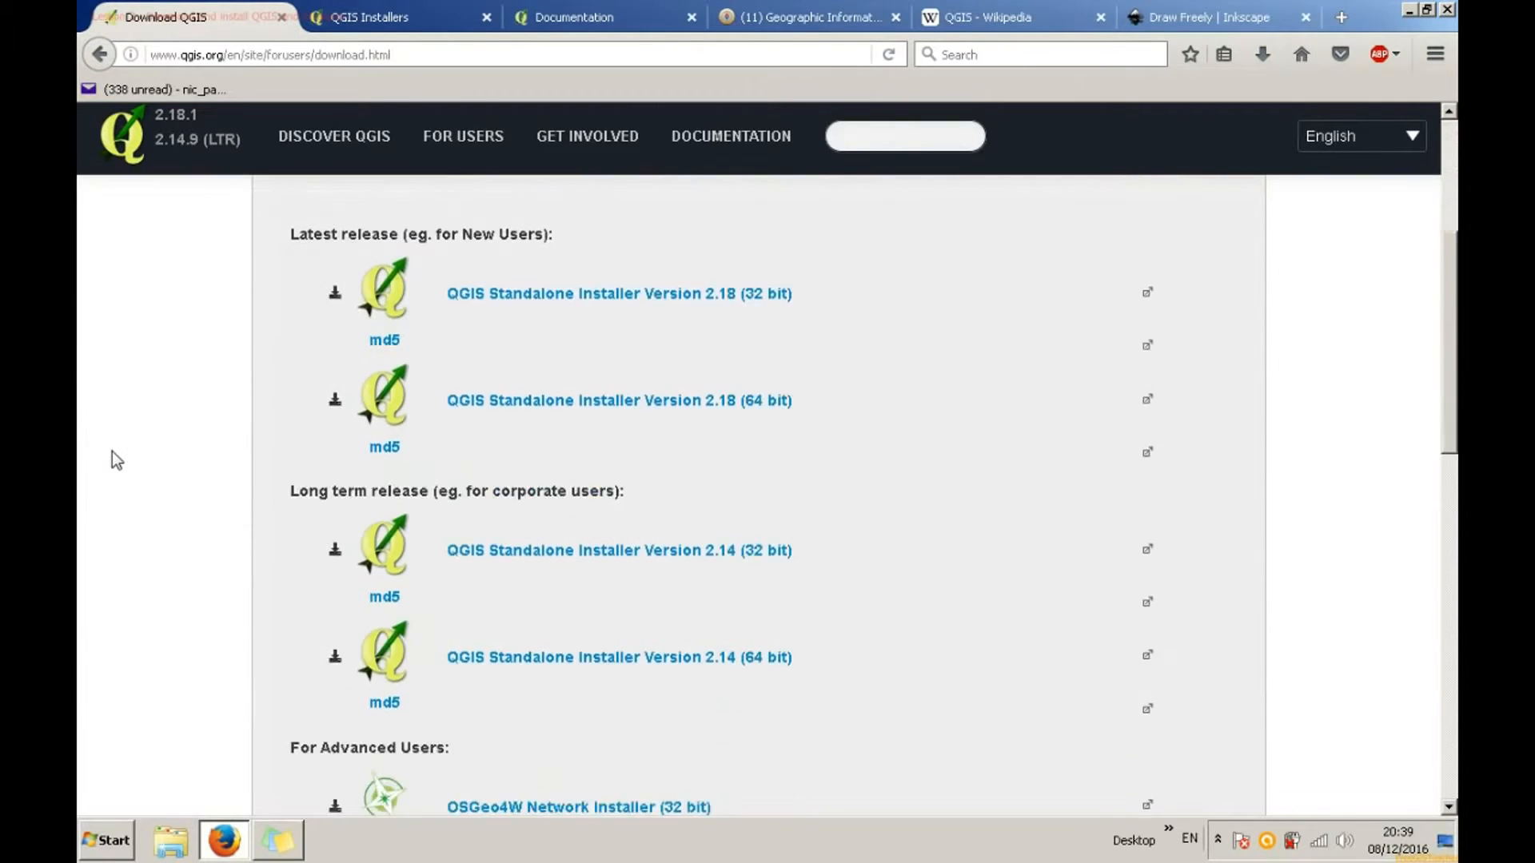
pyautogui.scroll(-2, 112, 451)
pyautogui.scroll(2, 114, 453)
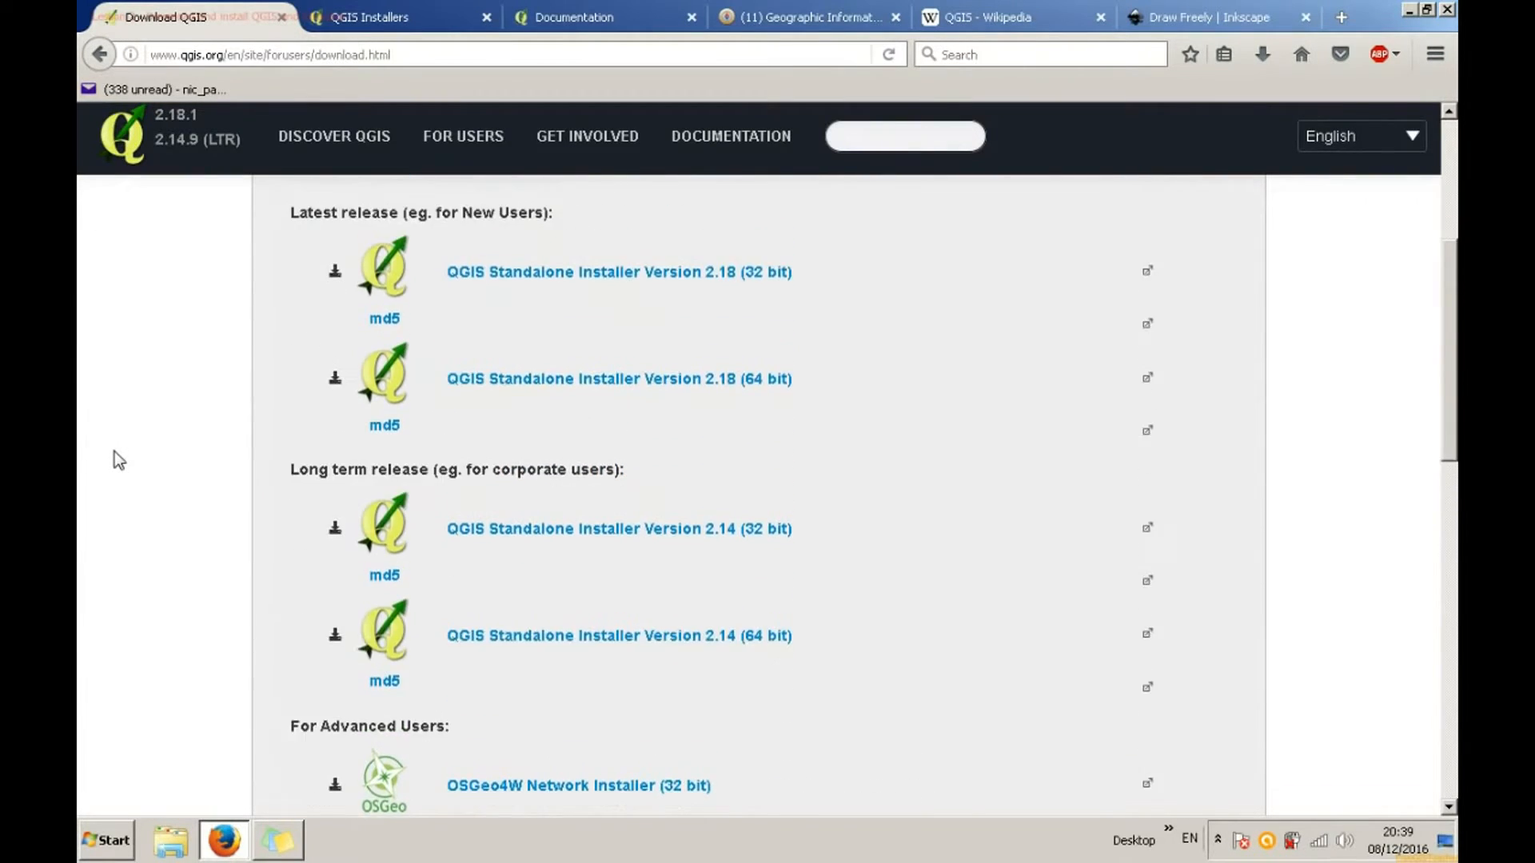
pyautogui.scroll(1, 113, 453)
pyautogui.moveTo(290, 311); pyautogui.dragTo(400, 307)
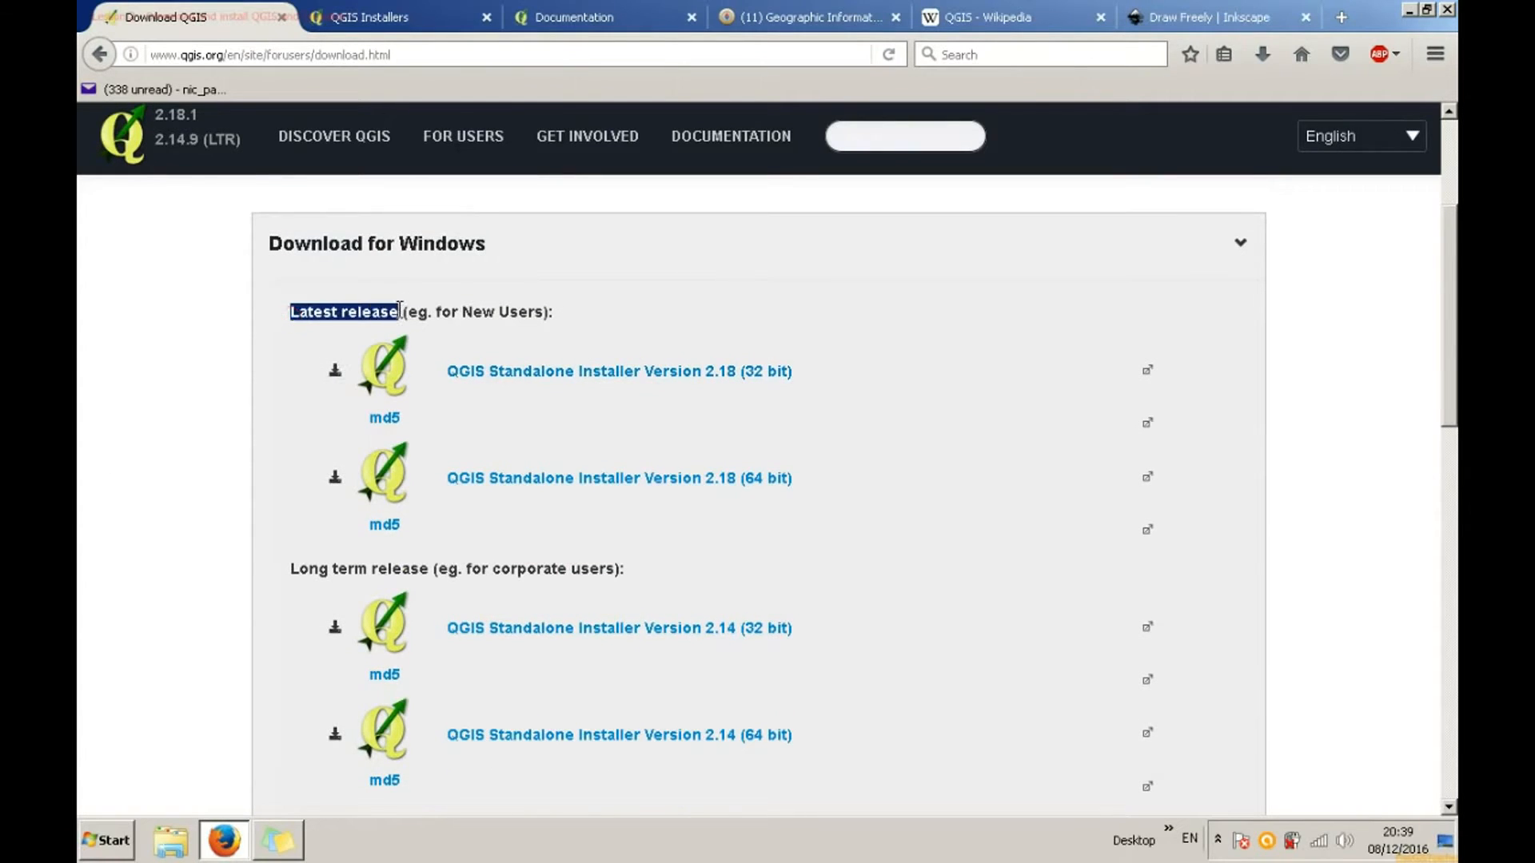
pyautogui.moveTo(289, 568); pyautogui.dragTo(430, 568)
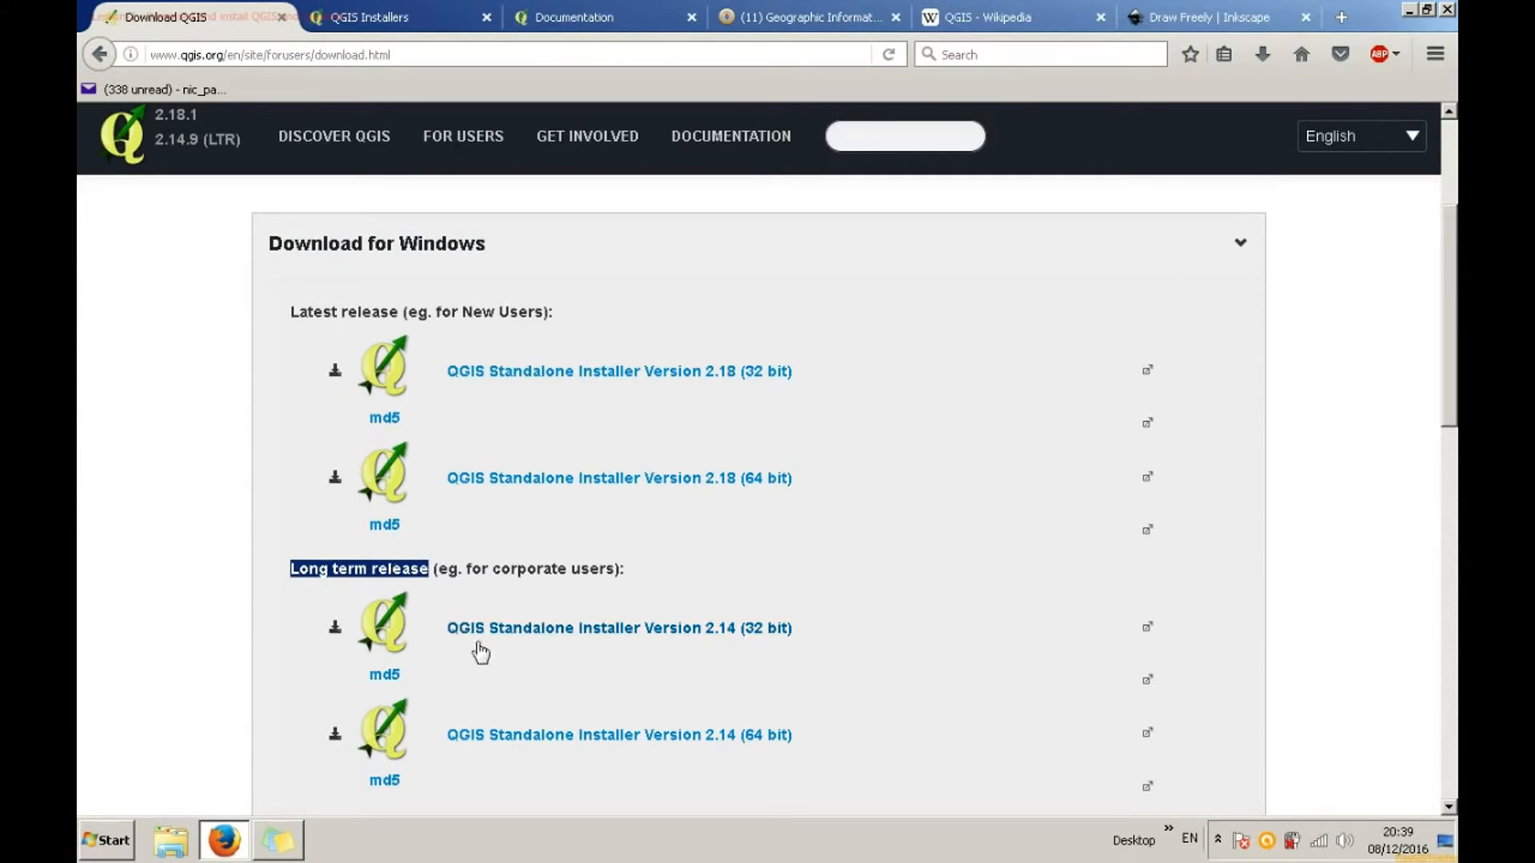
# Step: Download and save the long term release QGIS Standalone Installer Version 2.14 (64 bit), and close the download page's donation message
pyautogui.click(493, 733)
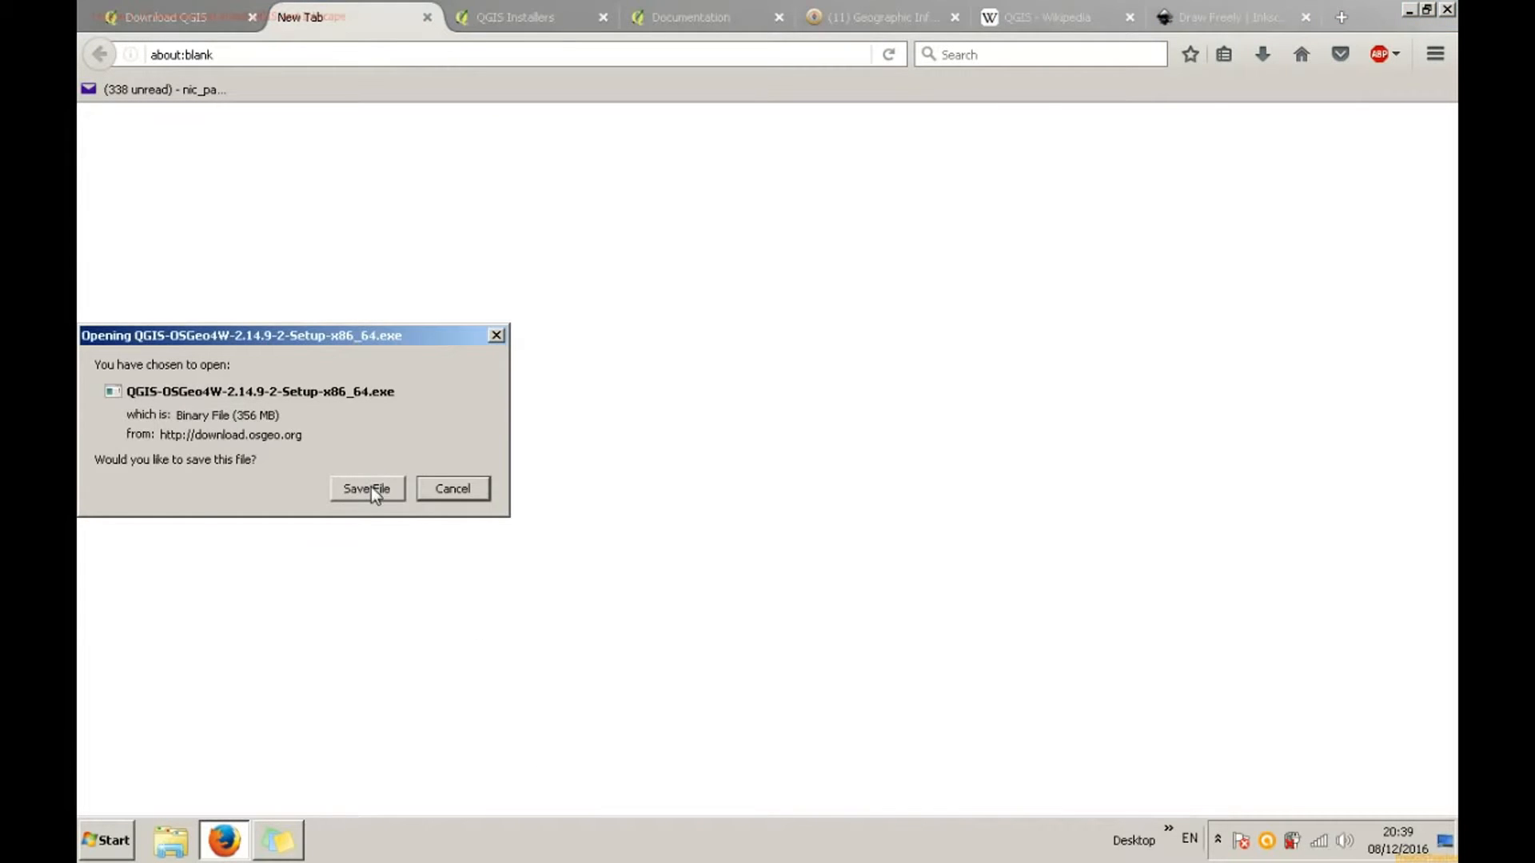
pyautogui.click(371, 487)
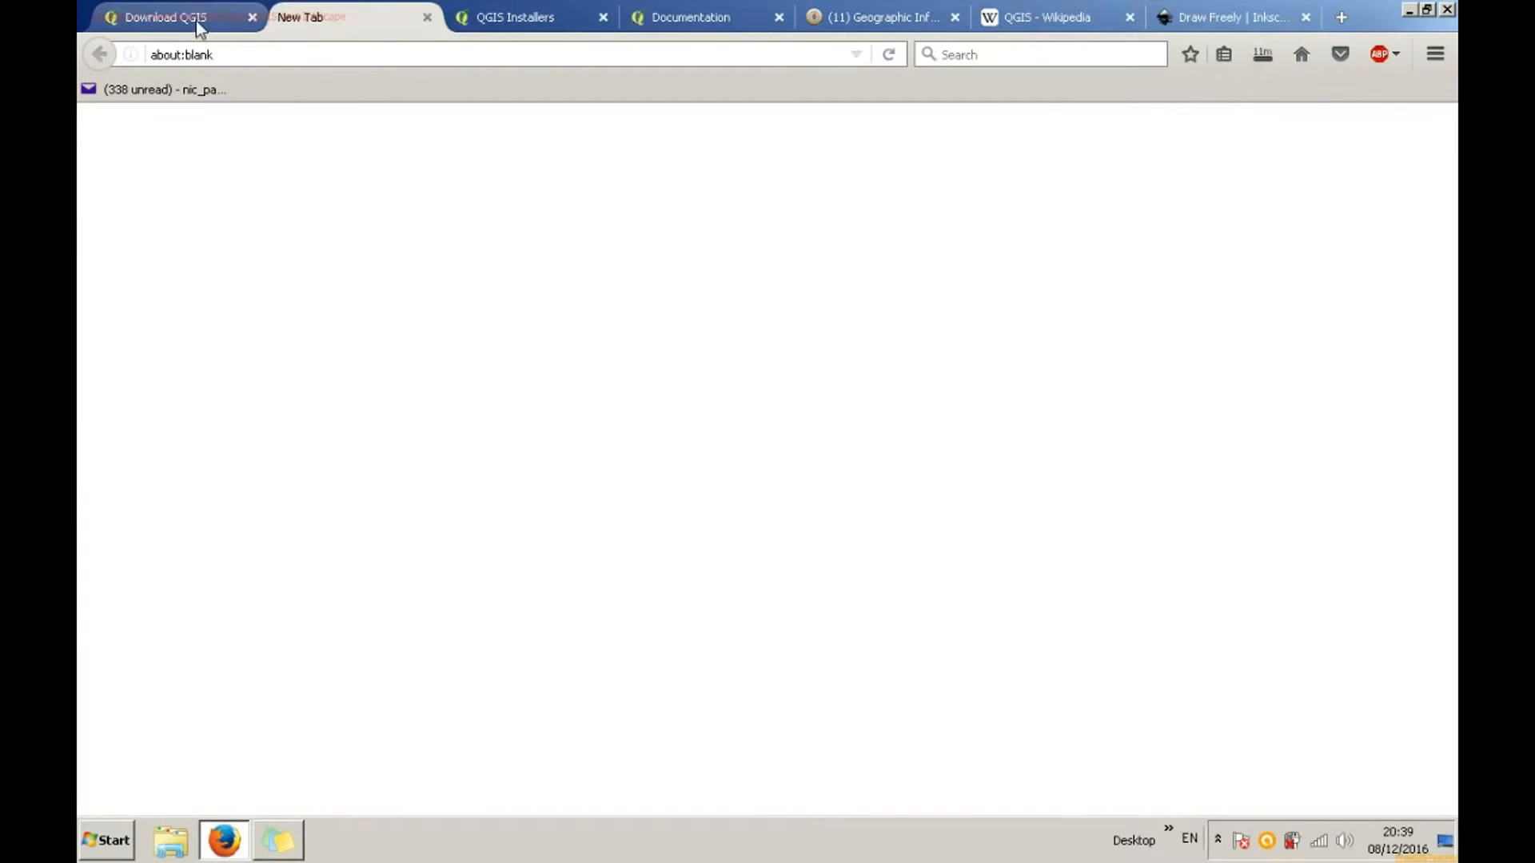
pyautogui.click(197, 22)
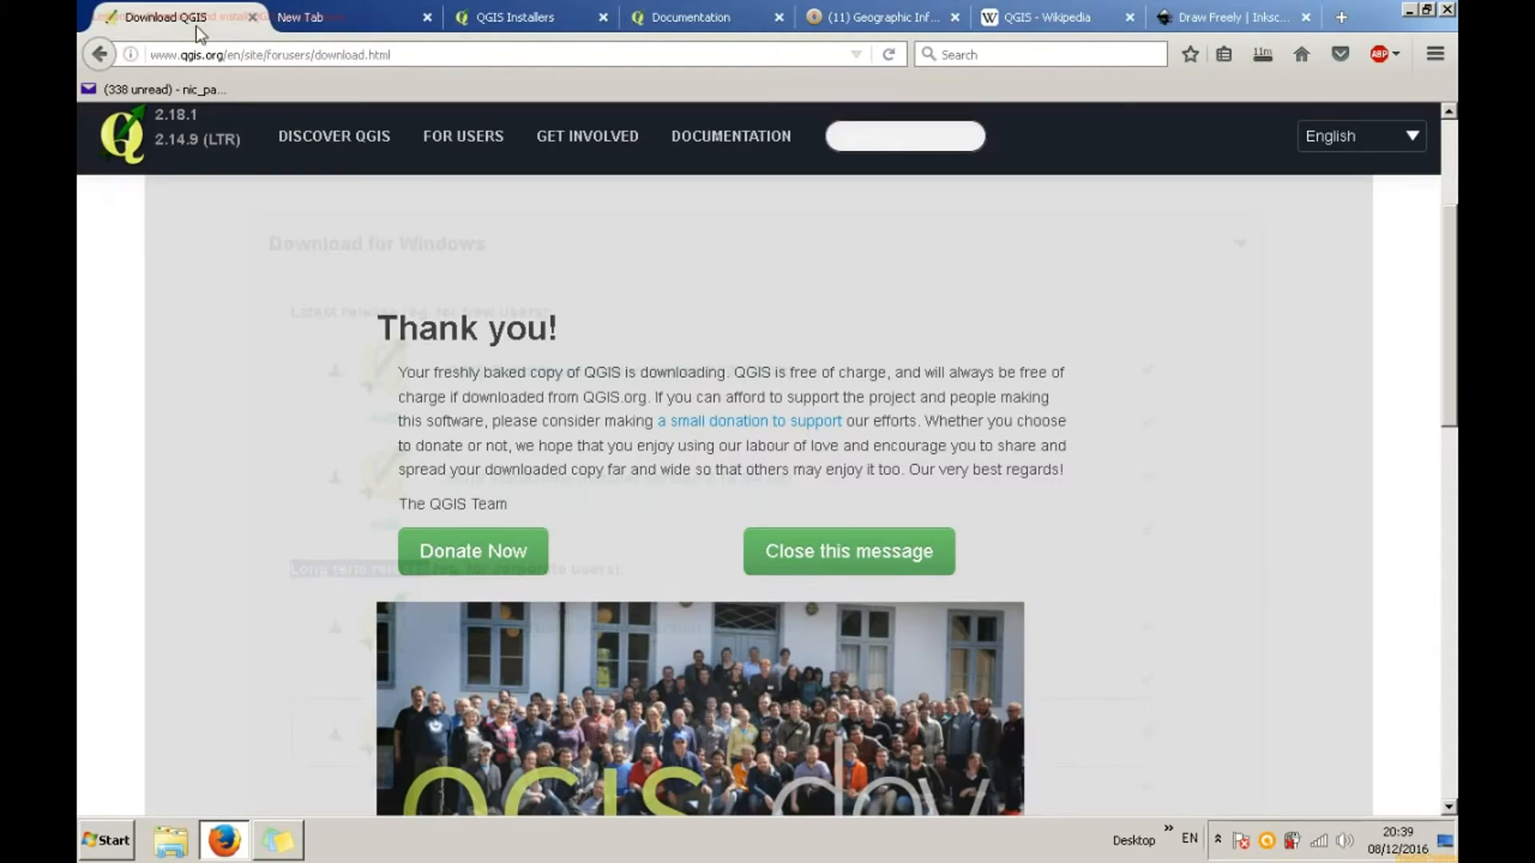
pyautogui.click(879, 560)
# Step: Look over the downloads for other platforms and open the All downloads page
pyautogui.scroll(-10, 218, 514)
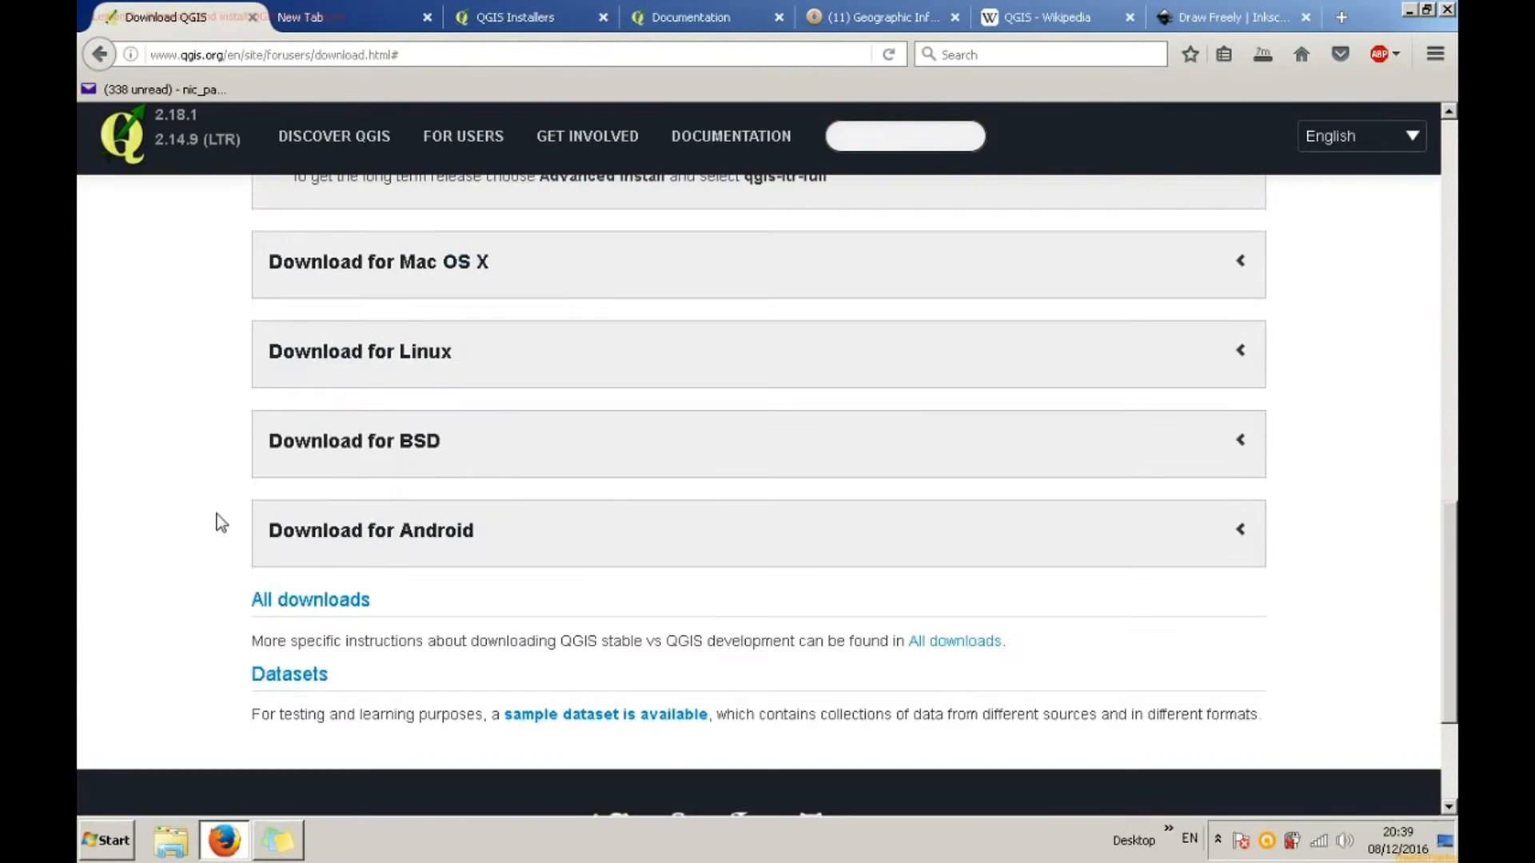
pyautogui.scroll(-3, 221, 524)
pyautogui.click(317, 484)
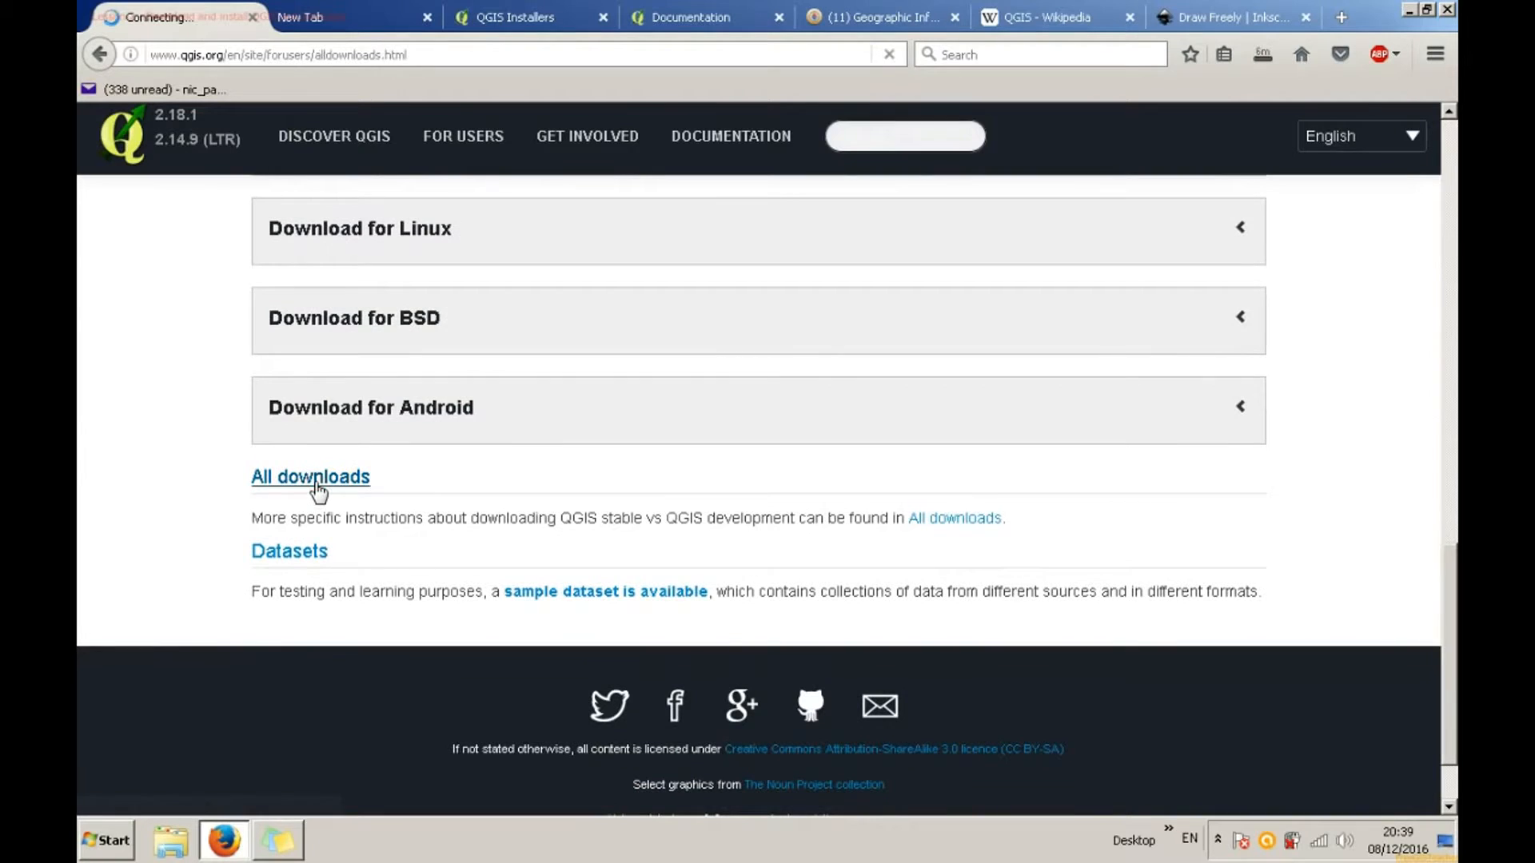
# Step: Load qgis.org/downloads in the blank tab
pyautogui.click(320, 19)
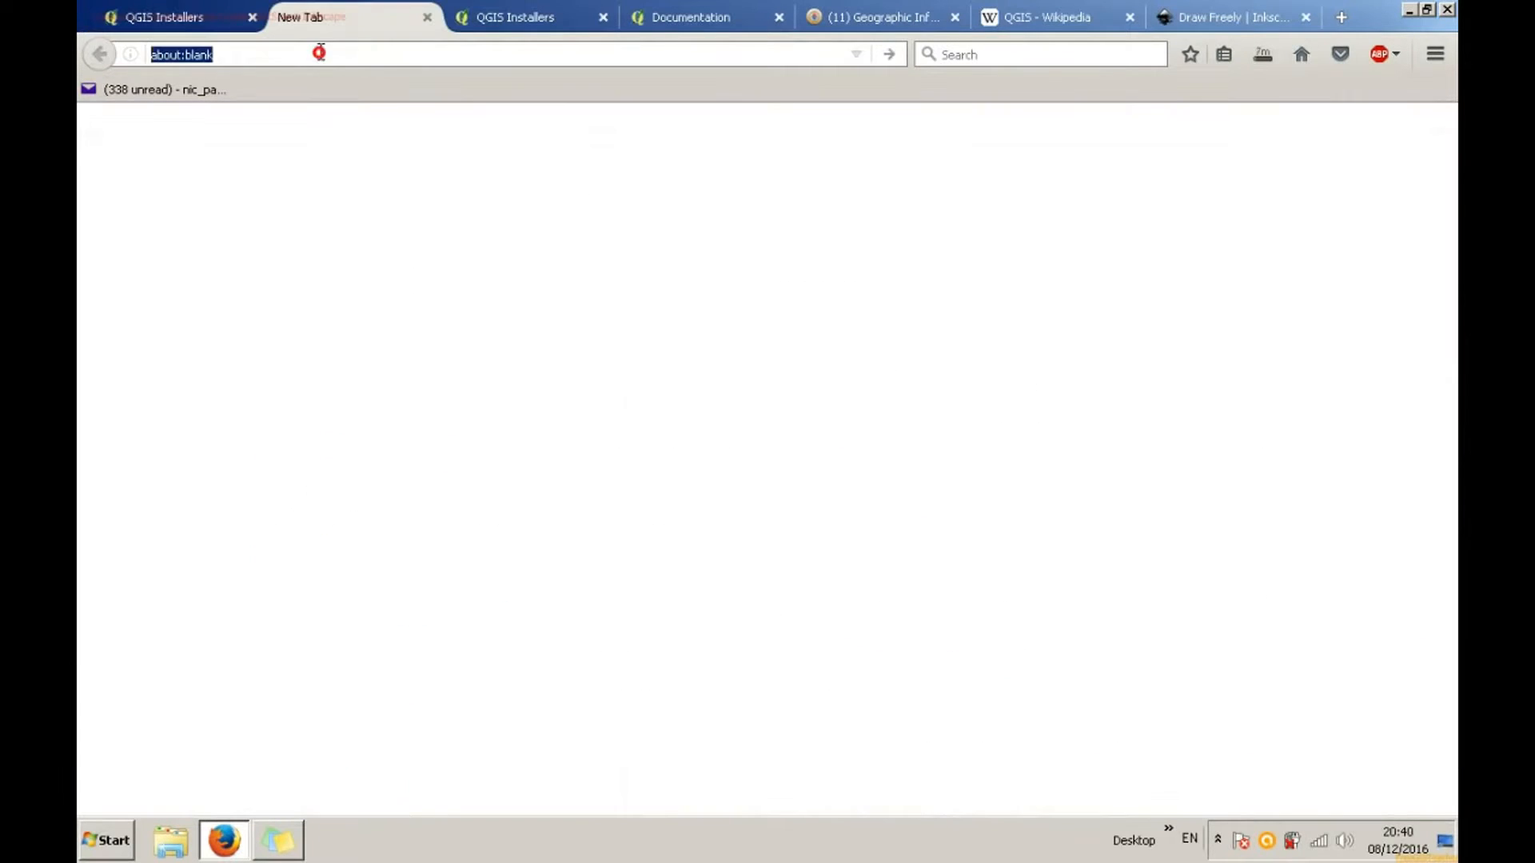
pyautogui.write('qgis.org/')
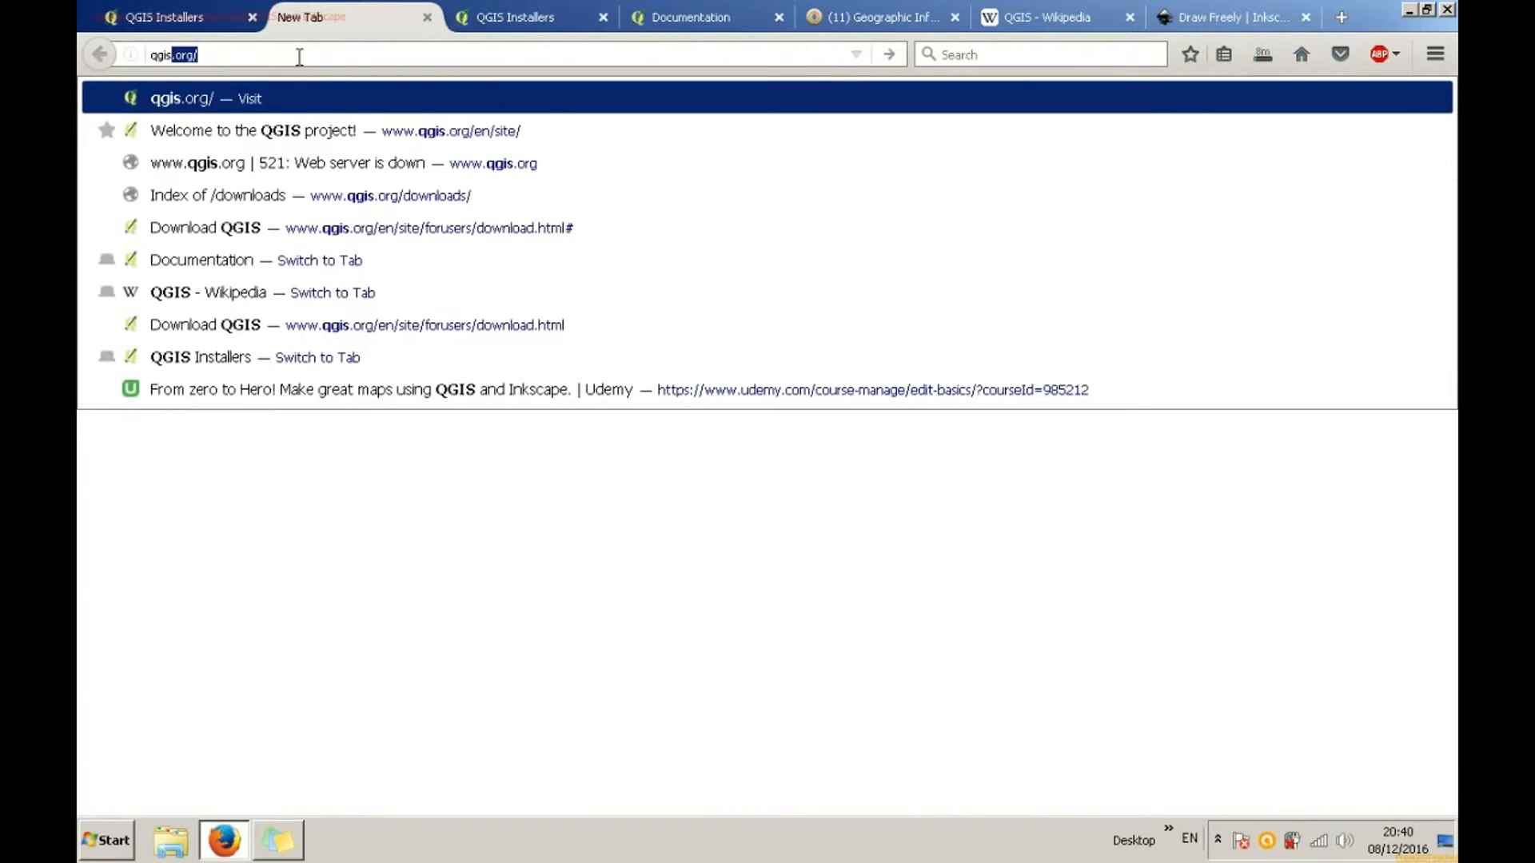
pyautogui.press('Return')
pyautogui.write('downloads')
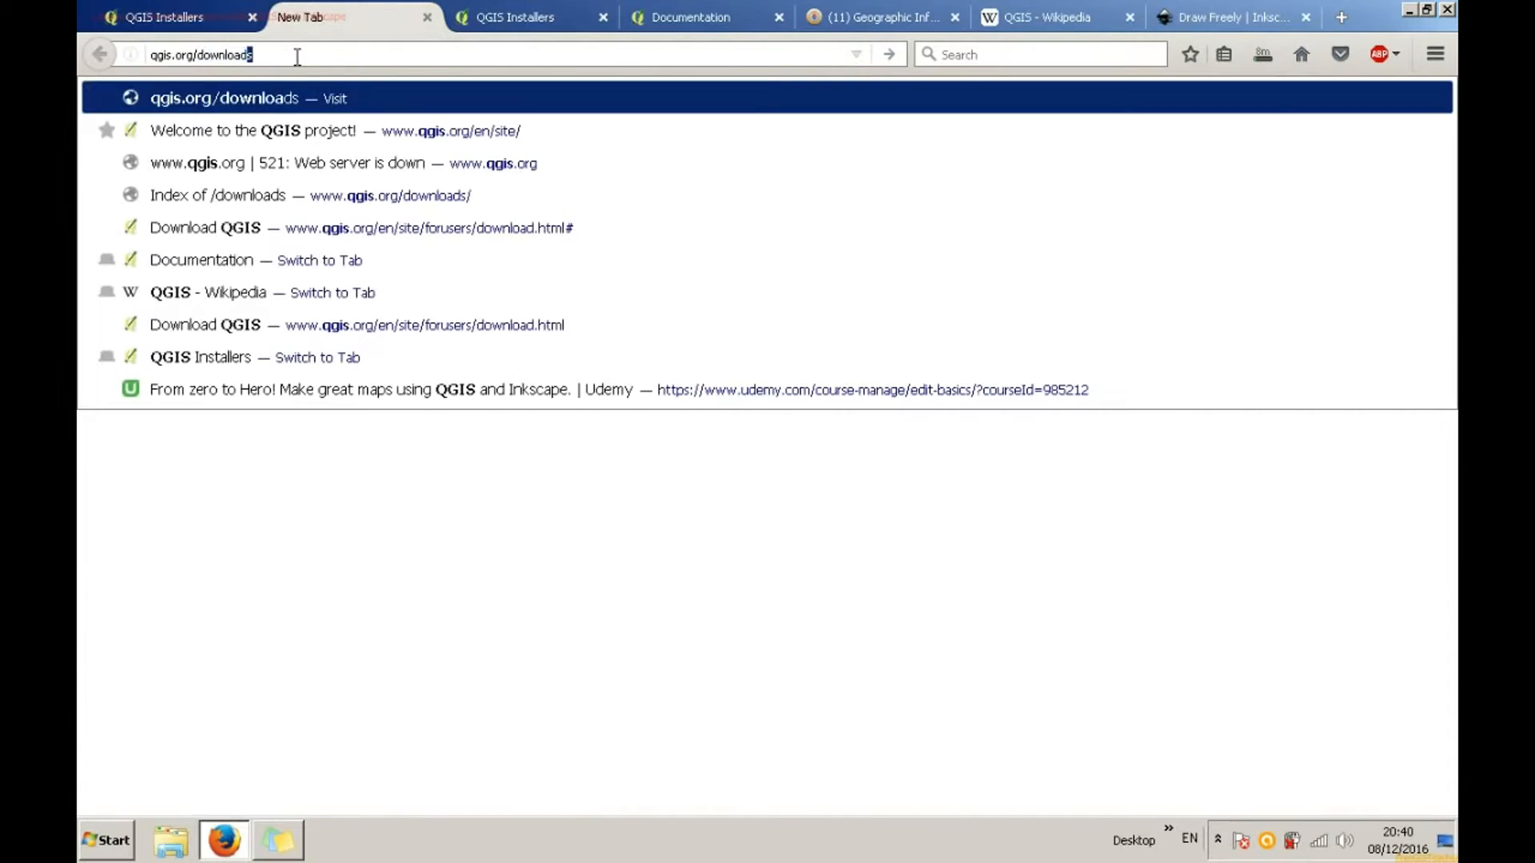
pyautogui.press('Return')
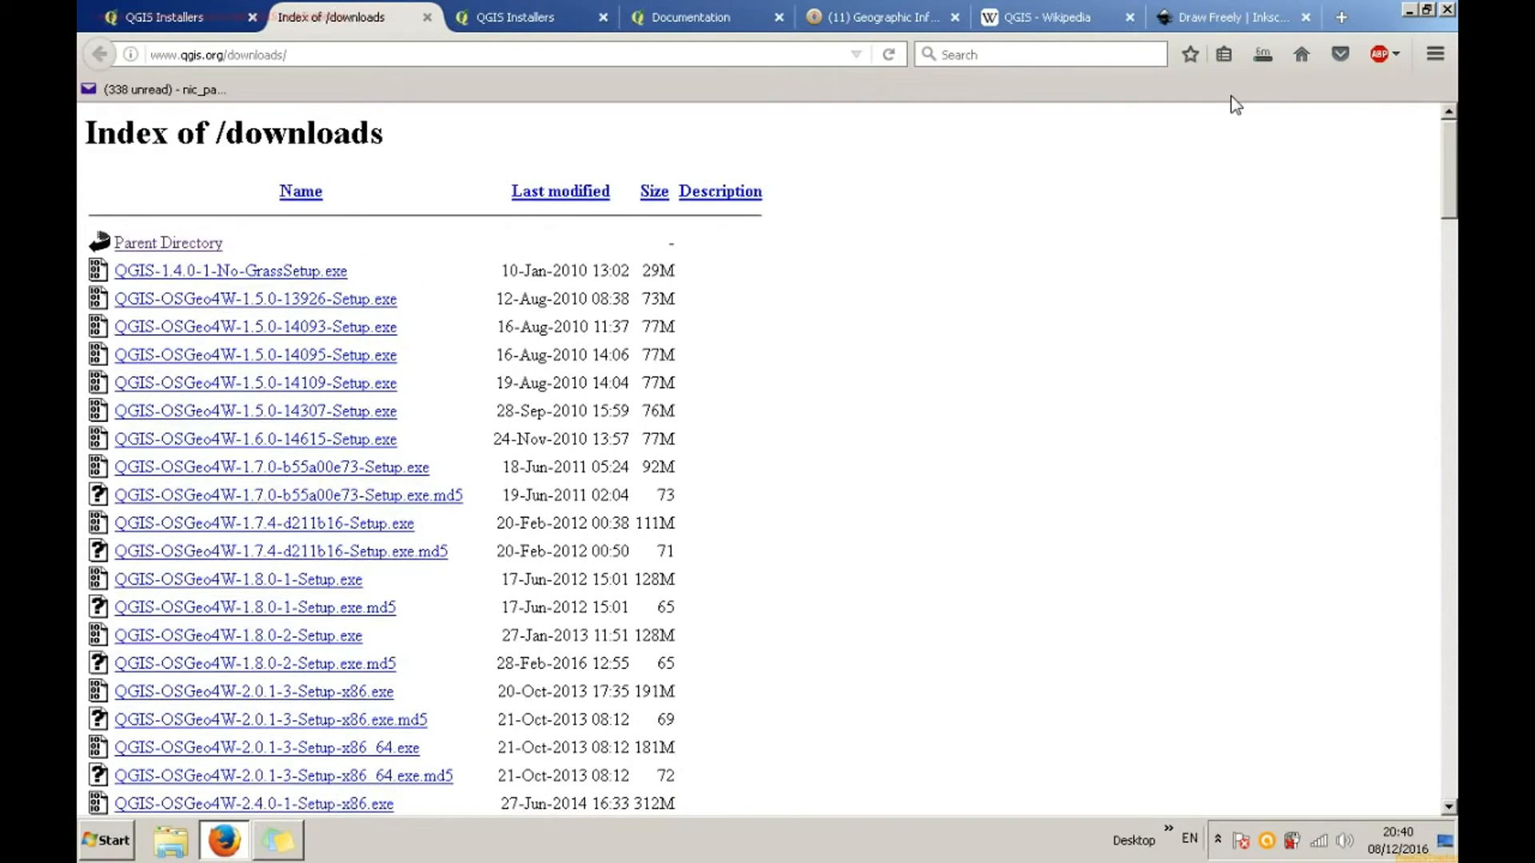
# Step: Look through the index of older QGIS releases and check the progress of the installer download
pyautogui.scroll(-15, 808, 350)
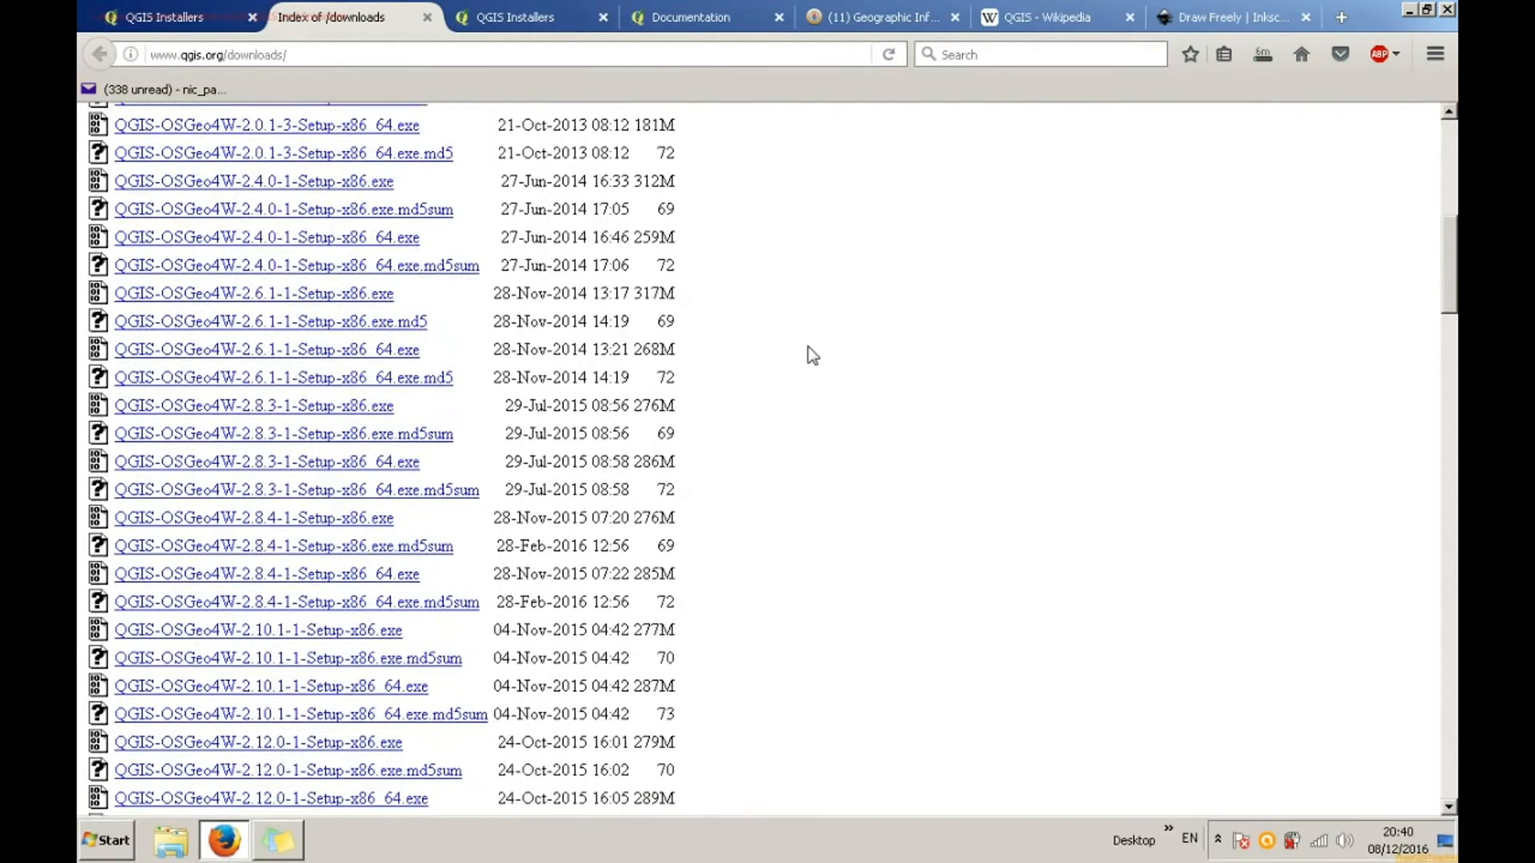
pyautogui.scroll(-10, 808, 352)
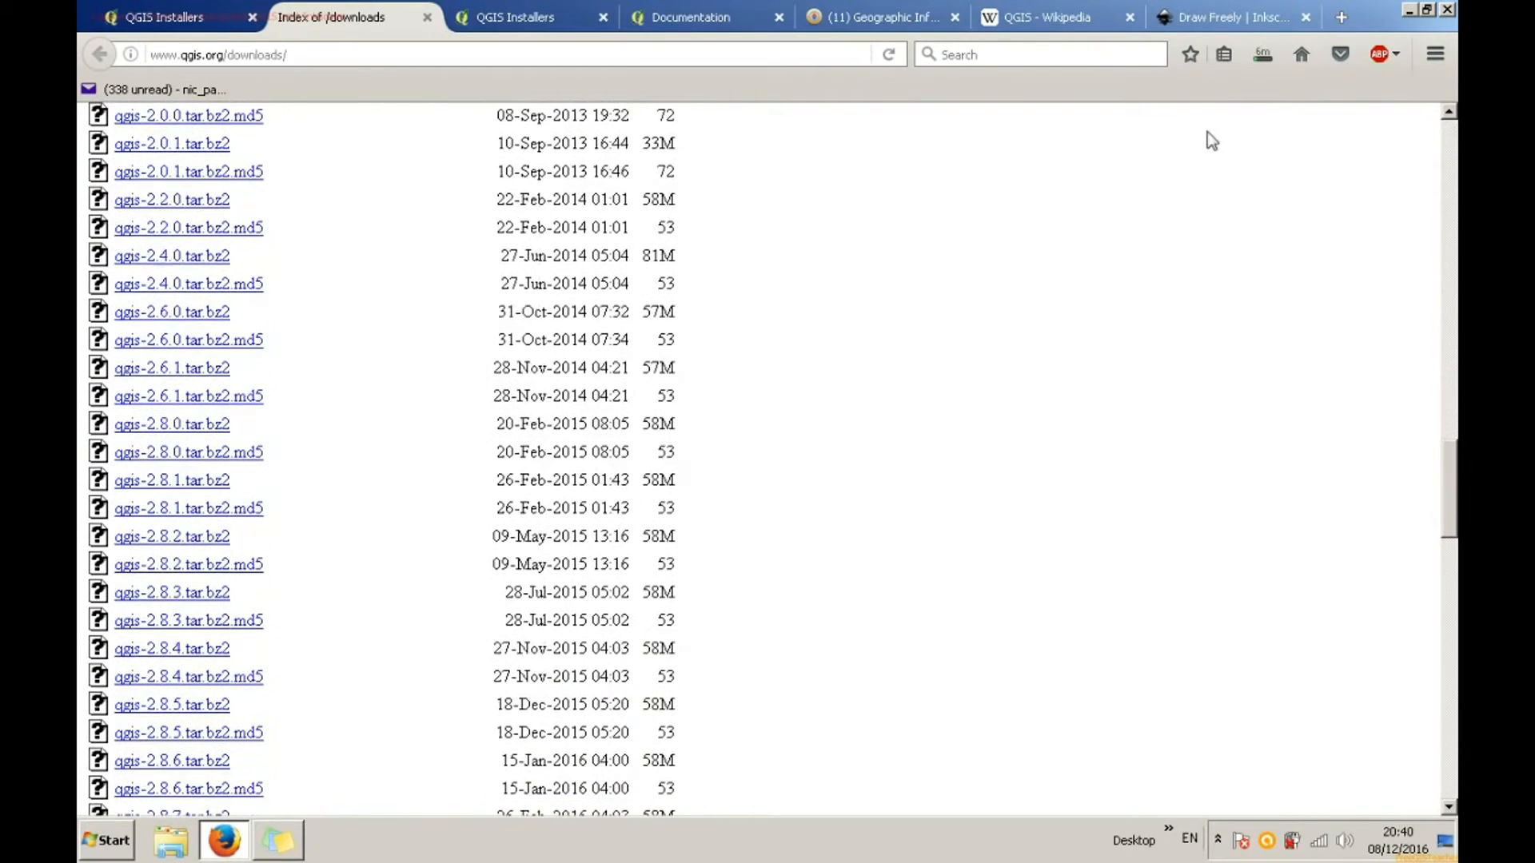
pyautogui.click(1265, 58)
# Step: Look through the QGIS Documentation page and the guides and manuals offered for each version
pyautogui.click(692, 19)
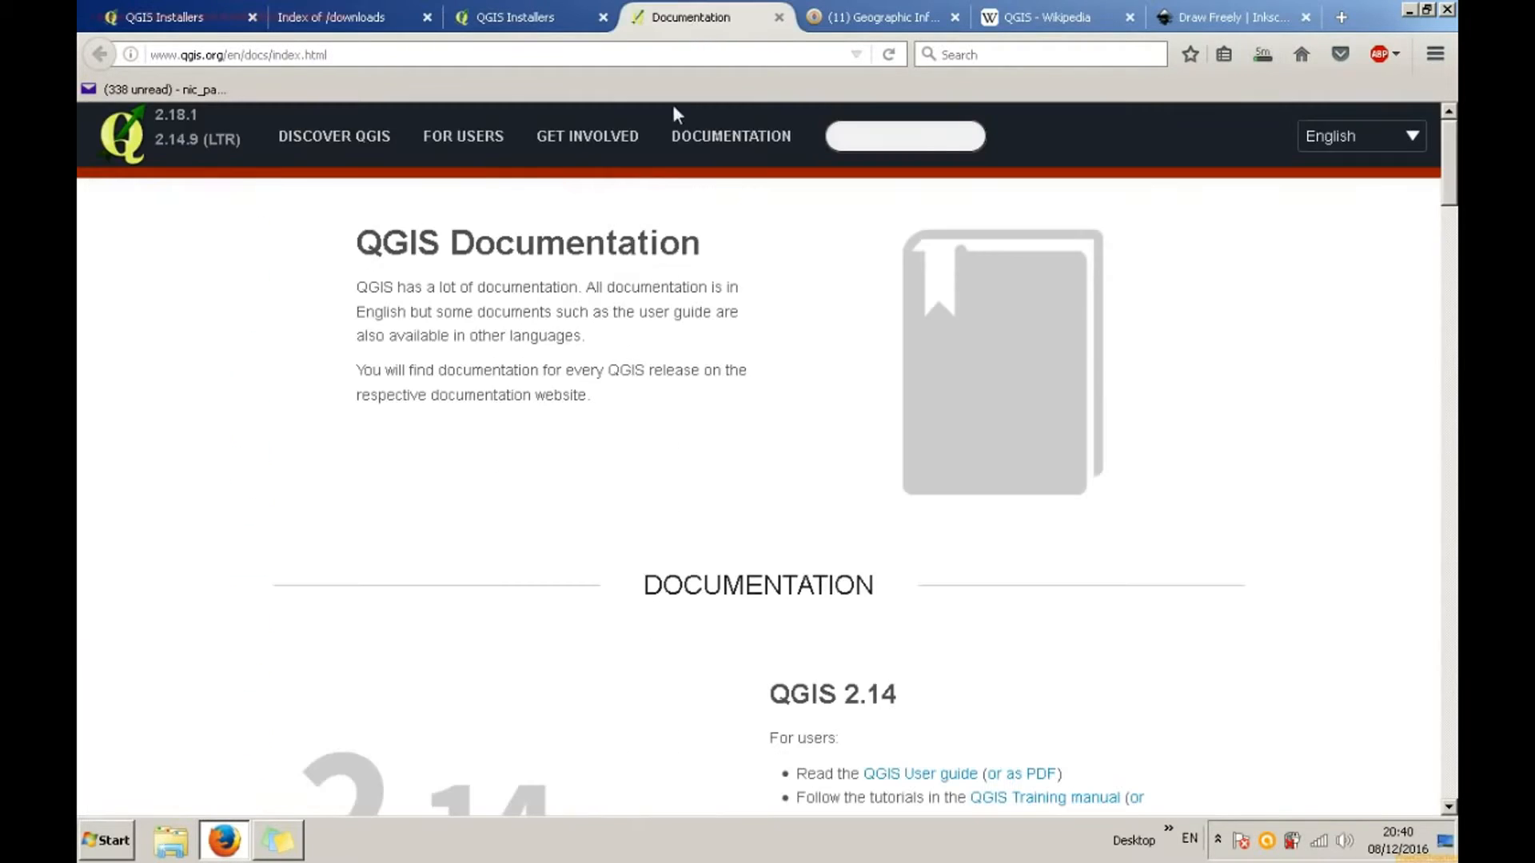
pyautogui.scroll(-7, 599, 291)
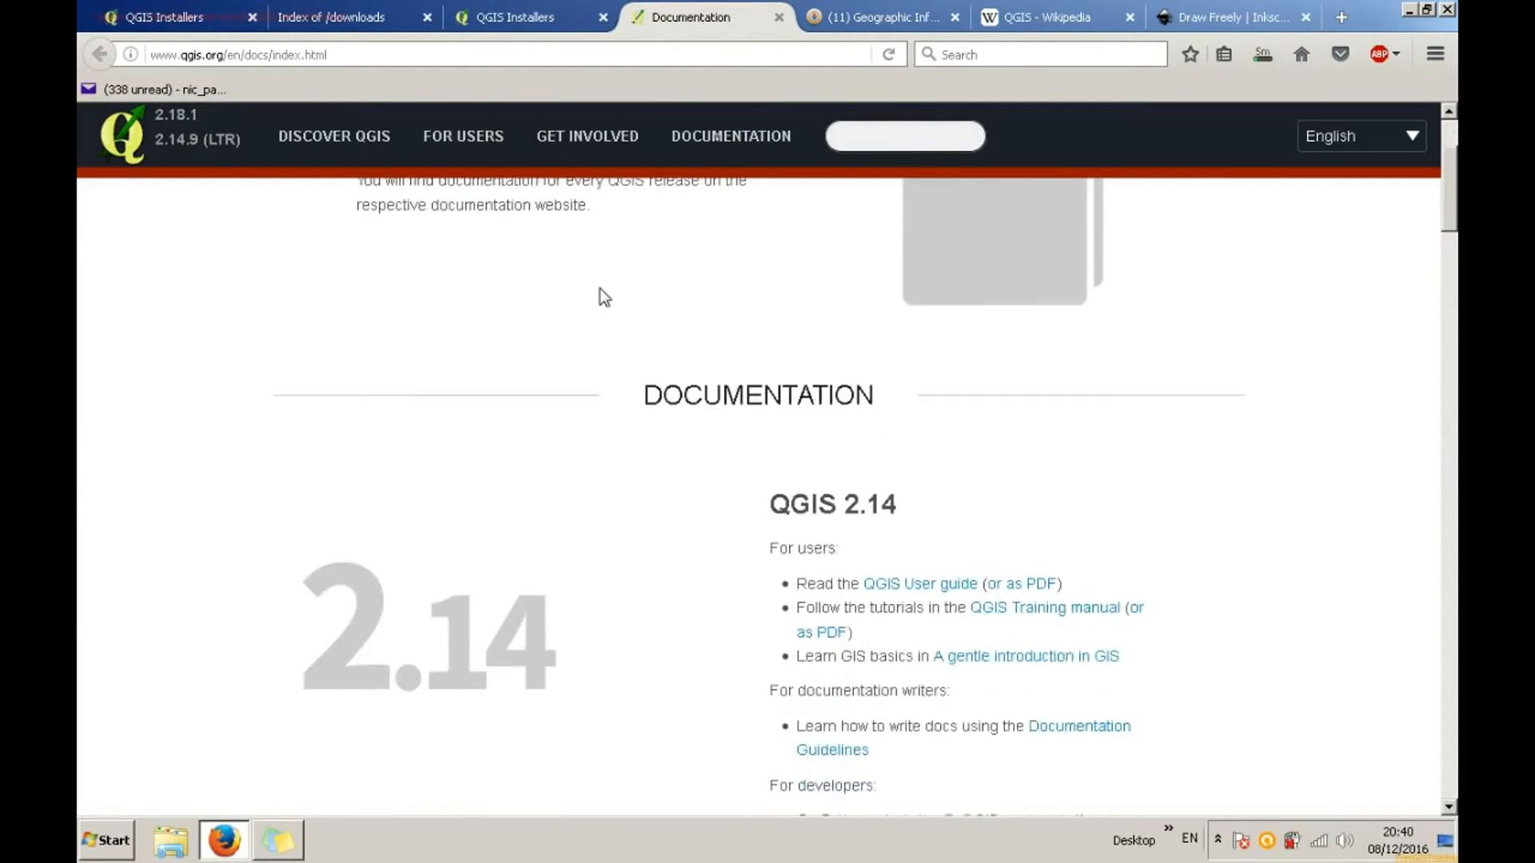
pyautogui.scroll(-17, 603, 296)
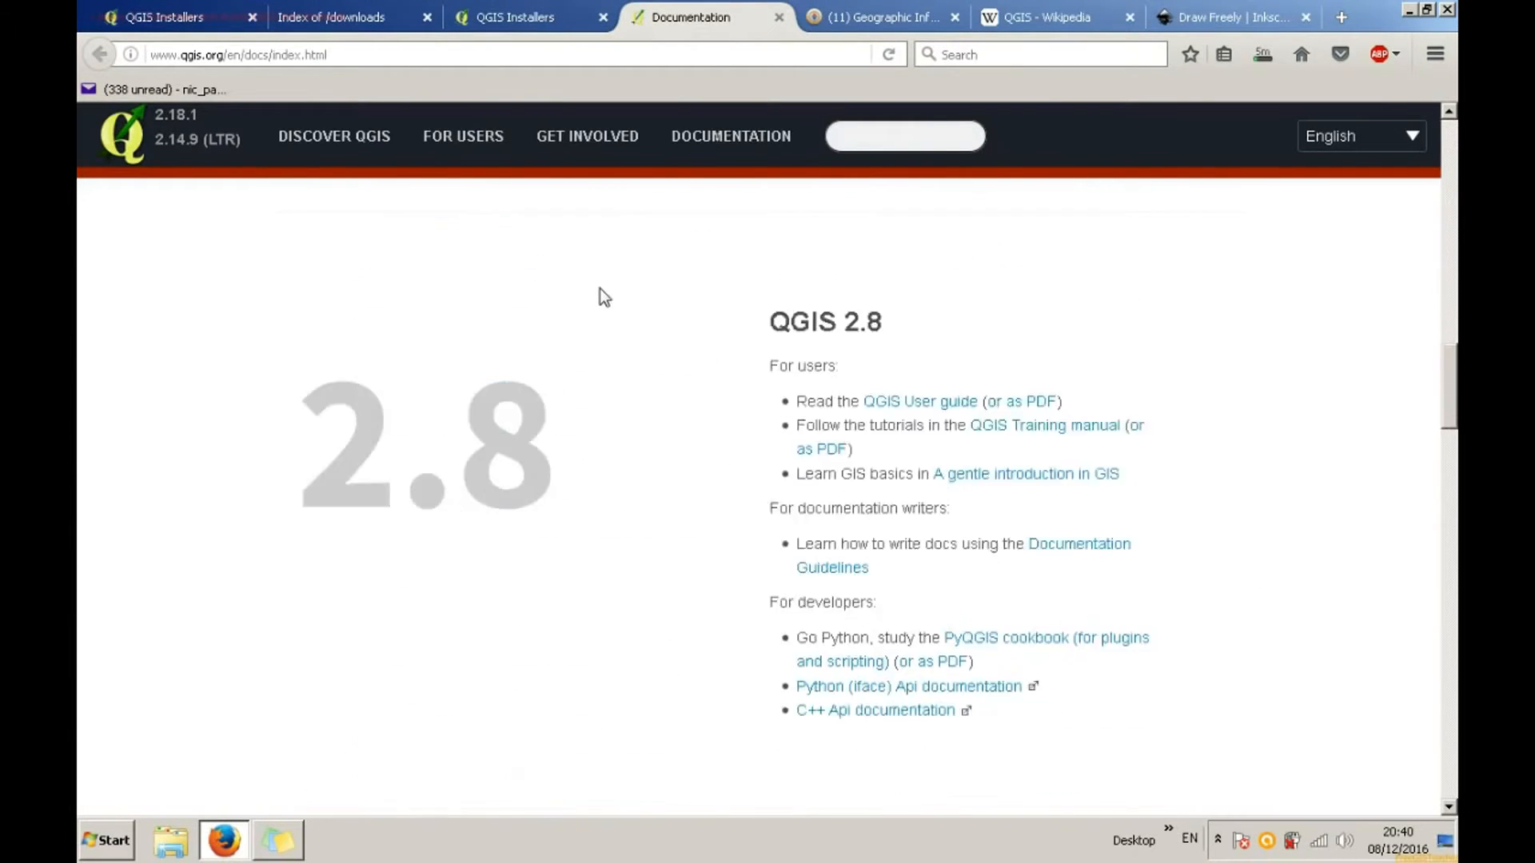
pyautogui.scroll(-4, 614, 293)
# Step: Look through the QGIS Wikipedia article and return to the manuals on the QGIS Documentation page
pyautogui.click(1039, 17)
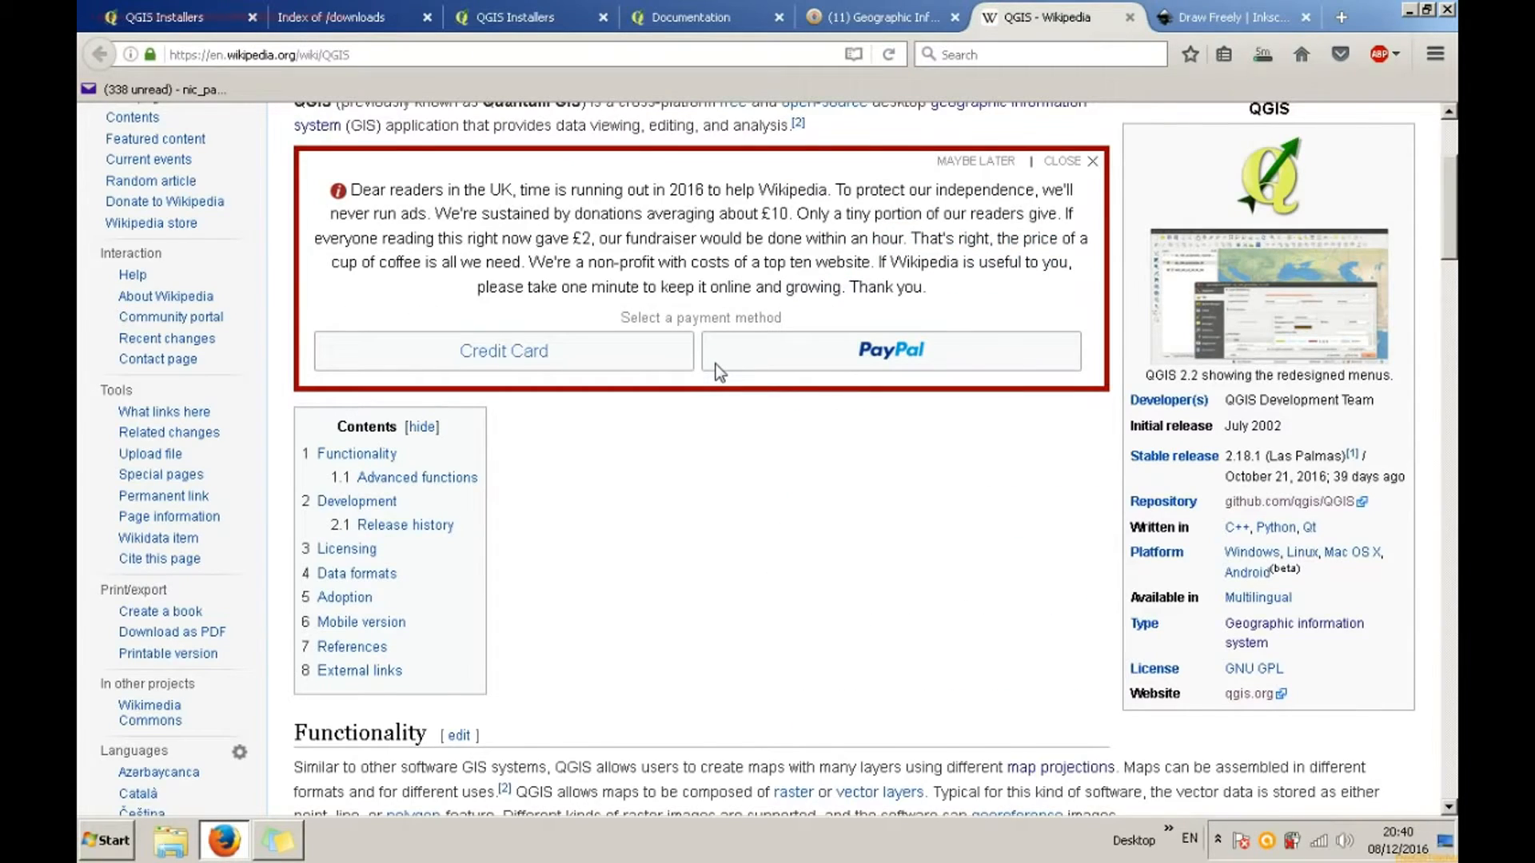
pyautogui.scroll(-8, 716, 363)
pyautogui.scroll(-20, 717, 370)
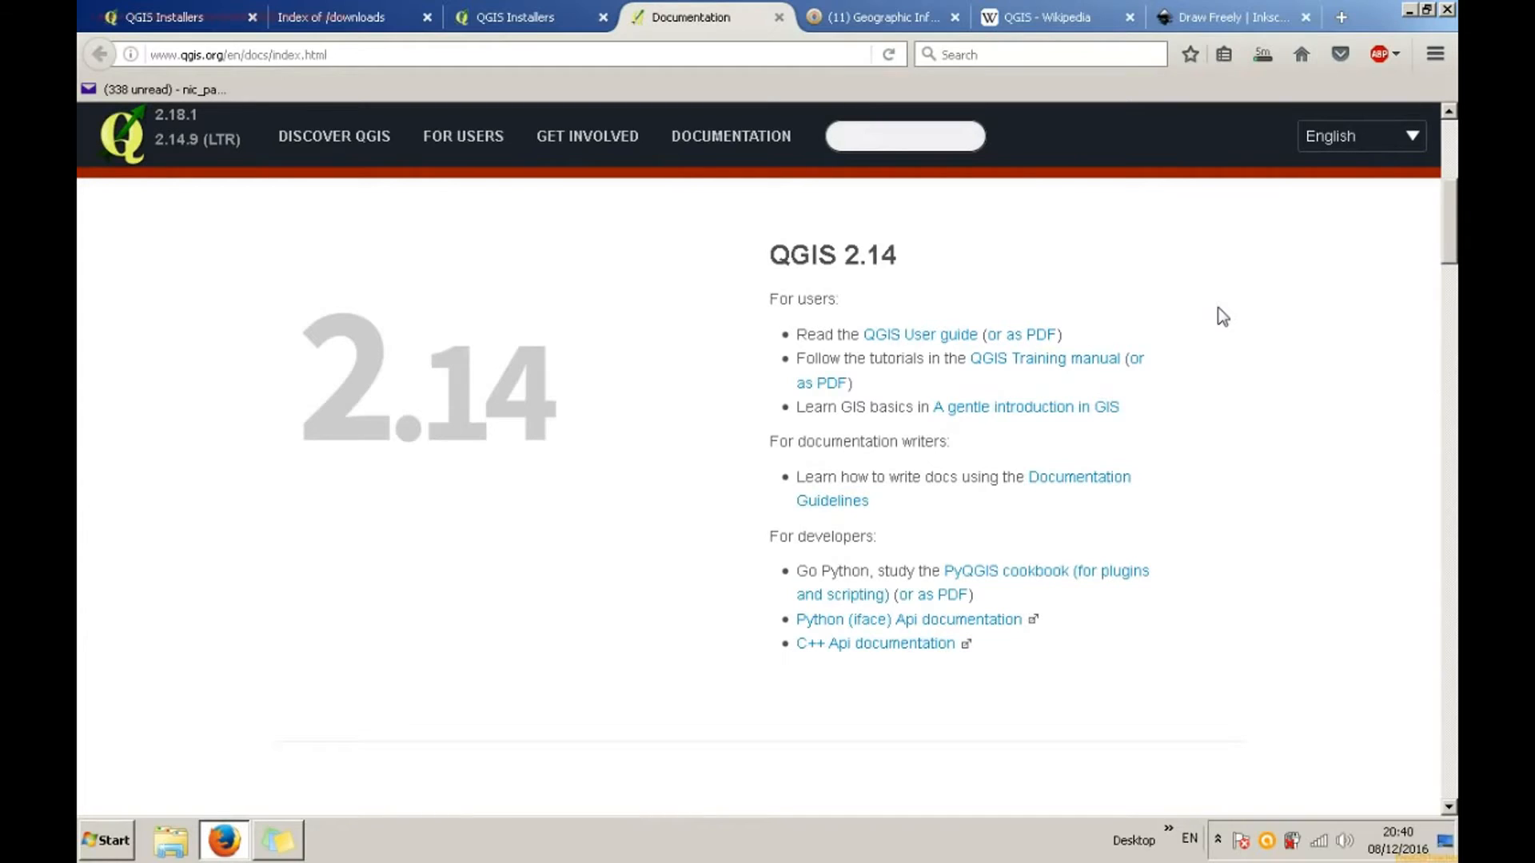
pyautogui.scroll(-3, 1223, 317)
pyautogui.scroll(-10, 729, 157)
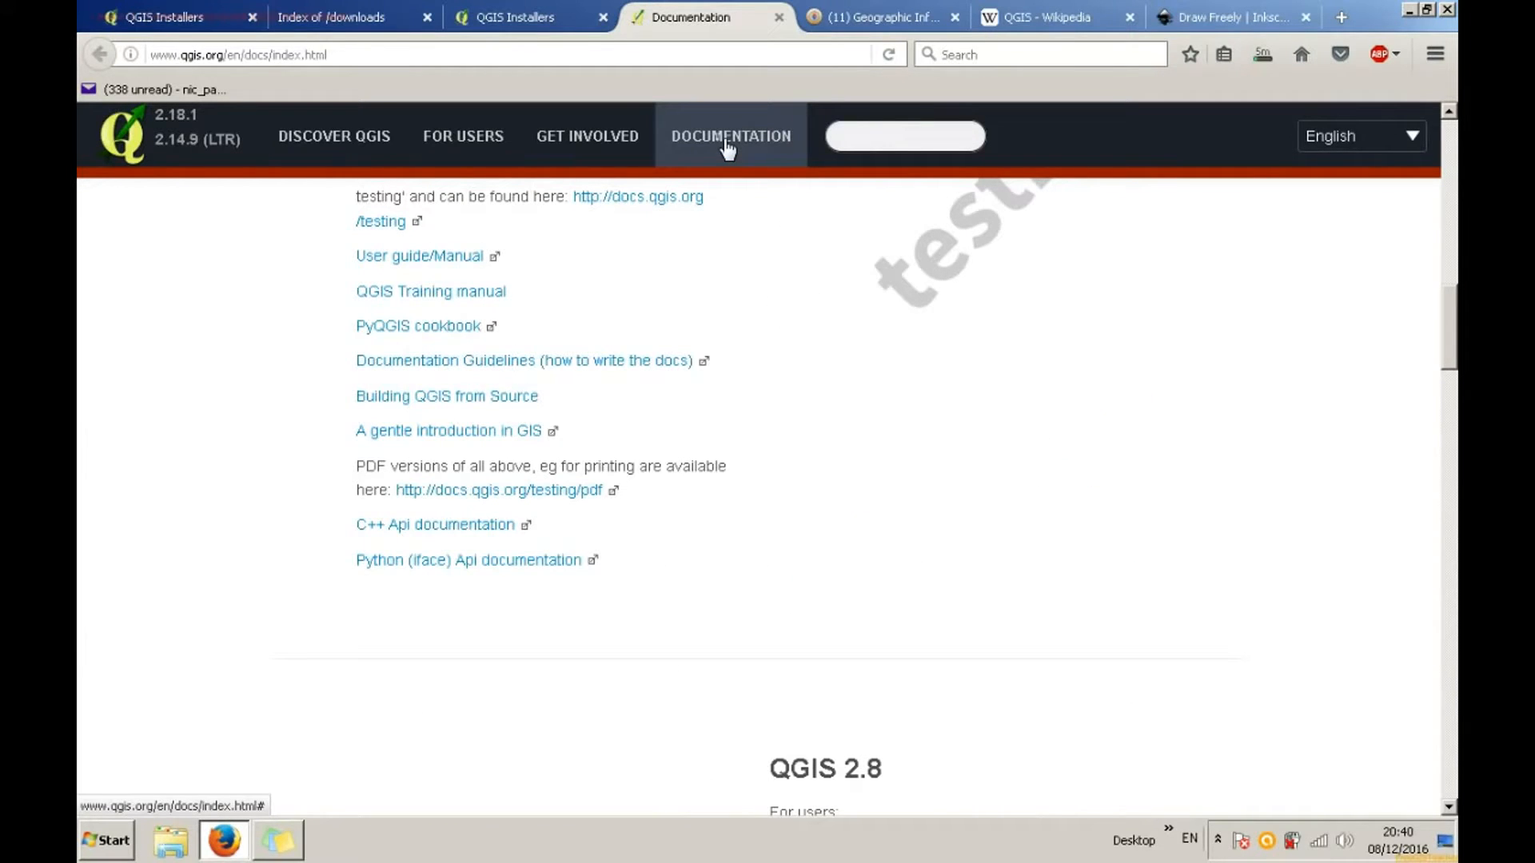
# Step: Switch to the Geographic Information Systems Stack Exchange site and open its form for asking a question
pyautogui.hotkey('ctrl', 'Tab')
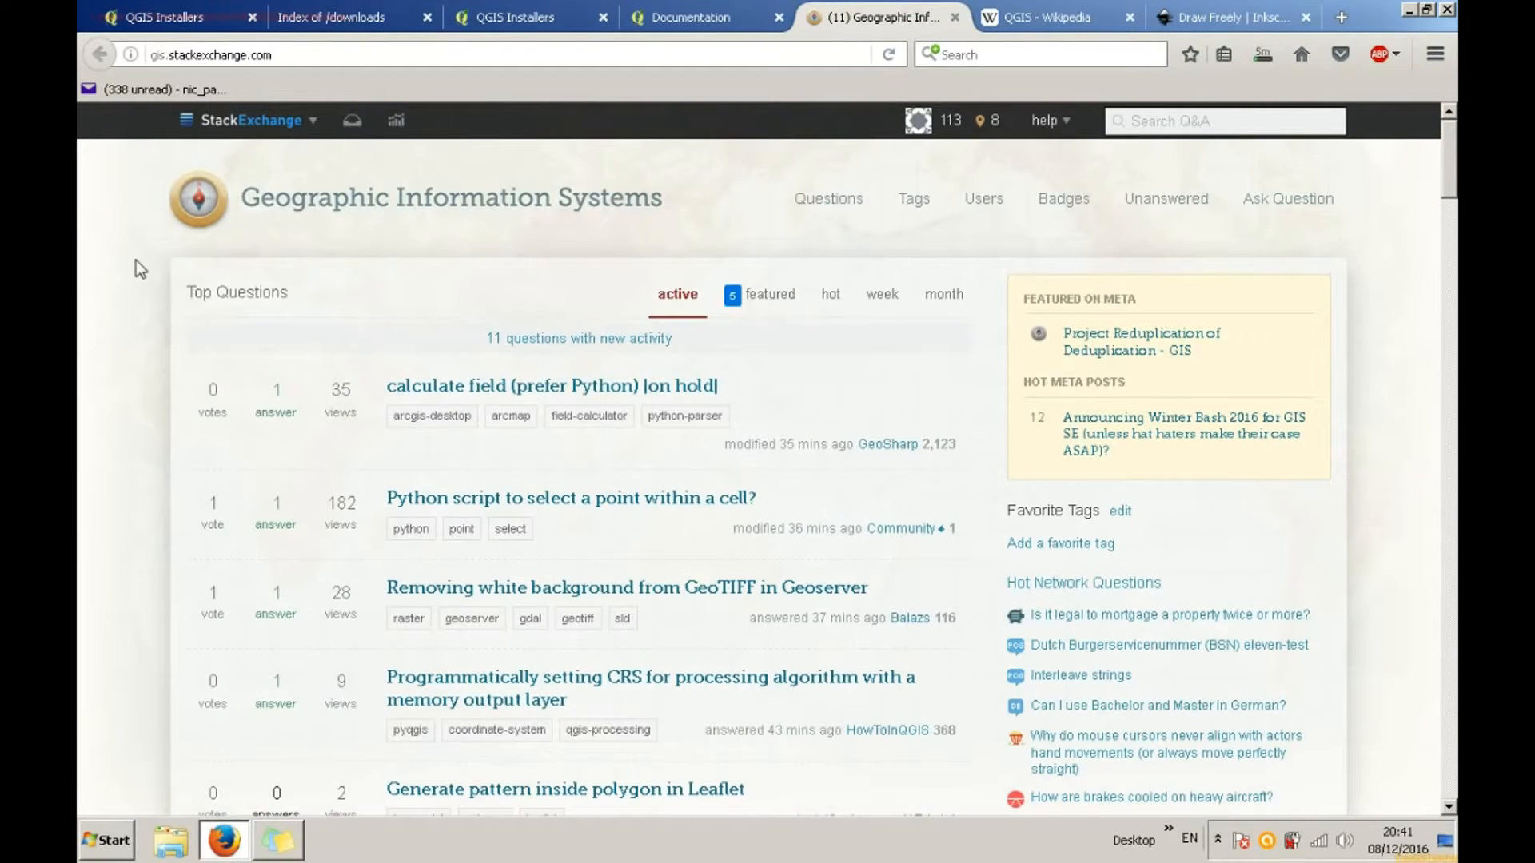
pyautogui.click(1282, 209)
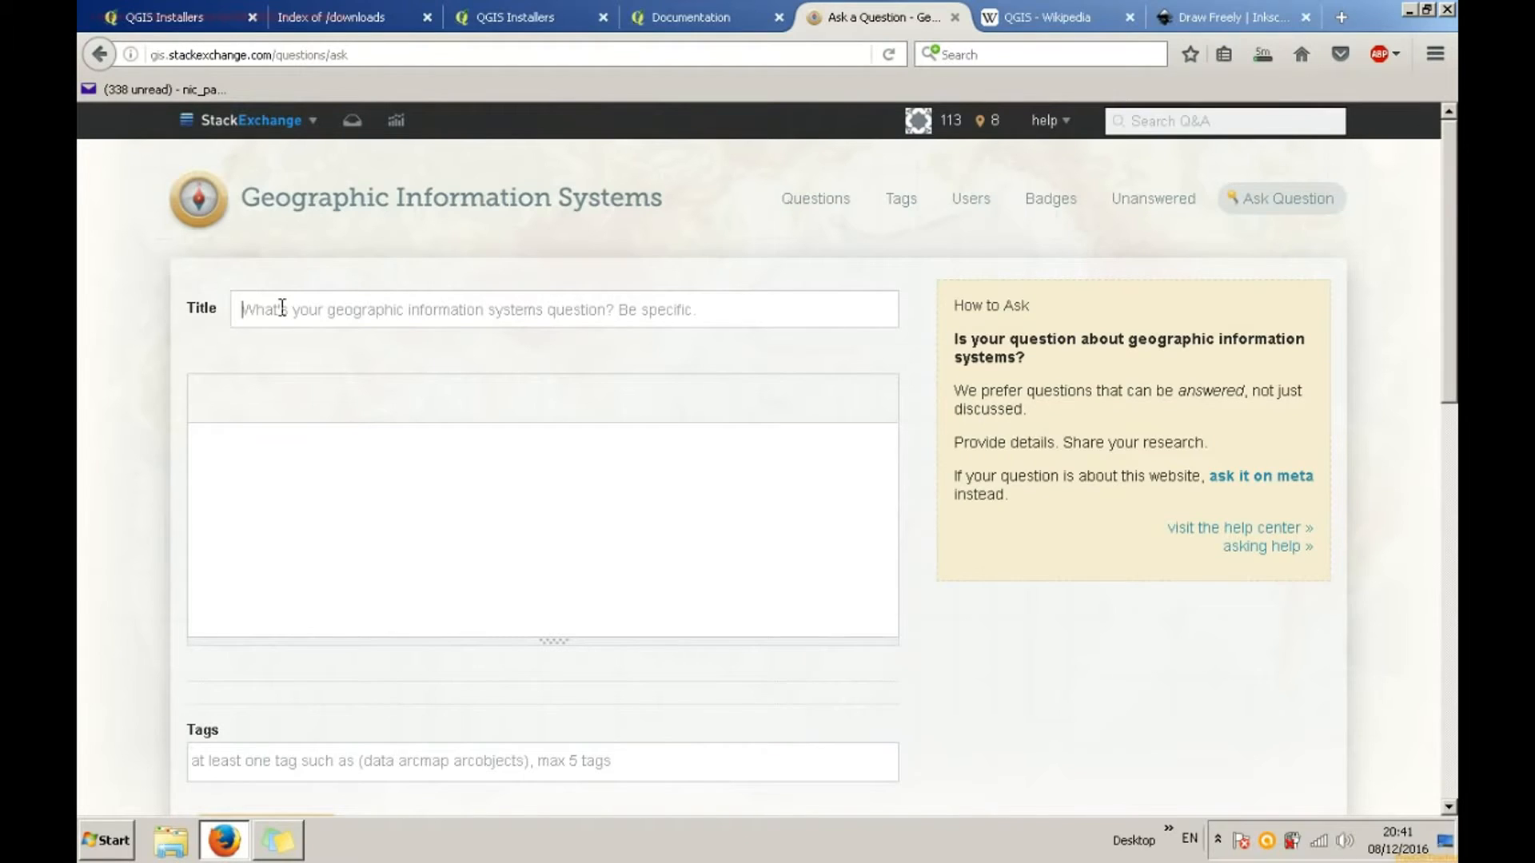
# Step: Switch to the Downloads folder in Windows Explorer and launch the QGIS-OSGeo4W-2.14.9-2-Setup-x86_64 installer
pyautogui.hotkey('alt', 'Tab')
pyautogui.click(640, 217)
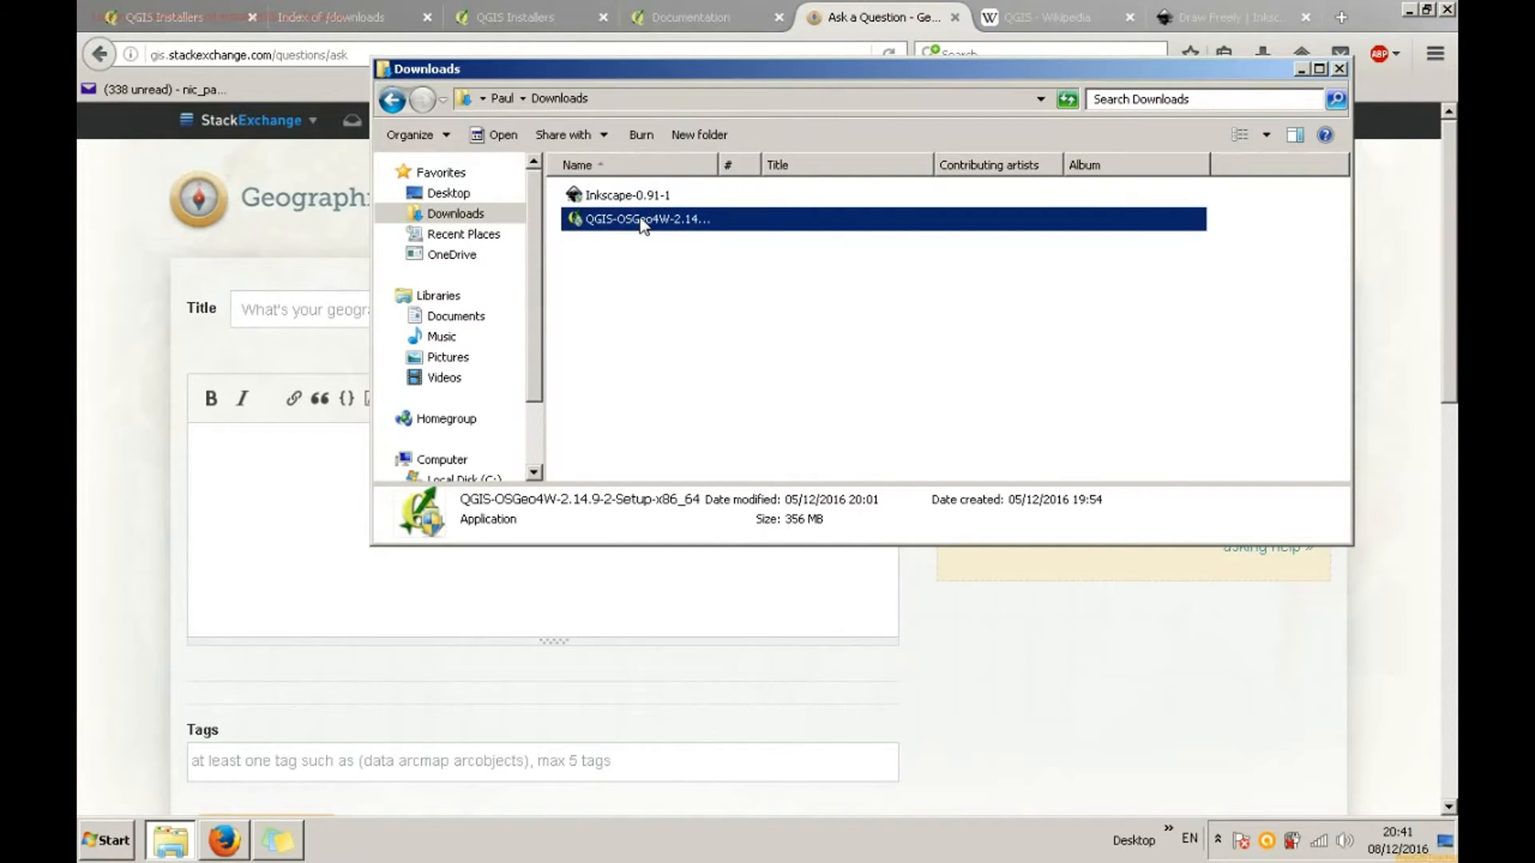
pyautogui.doubleClick(639, 218)
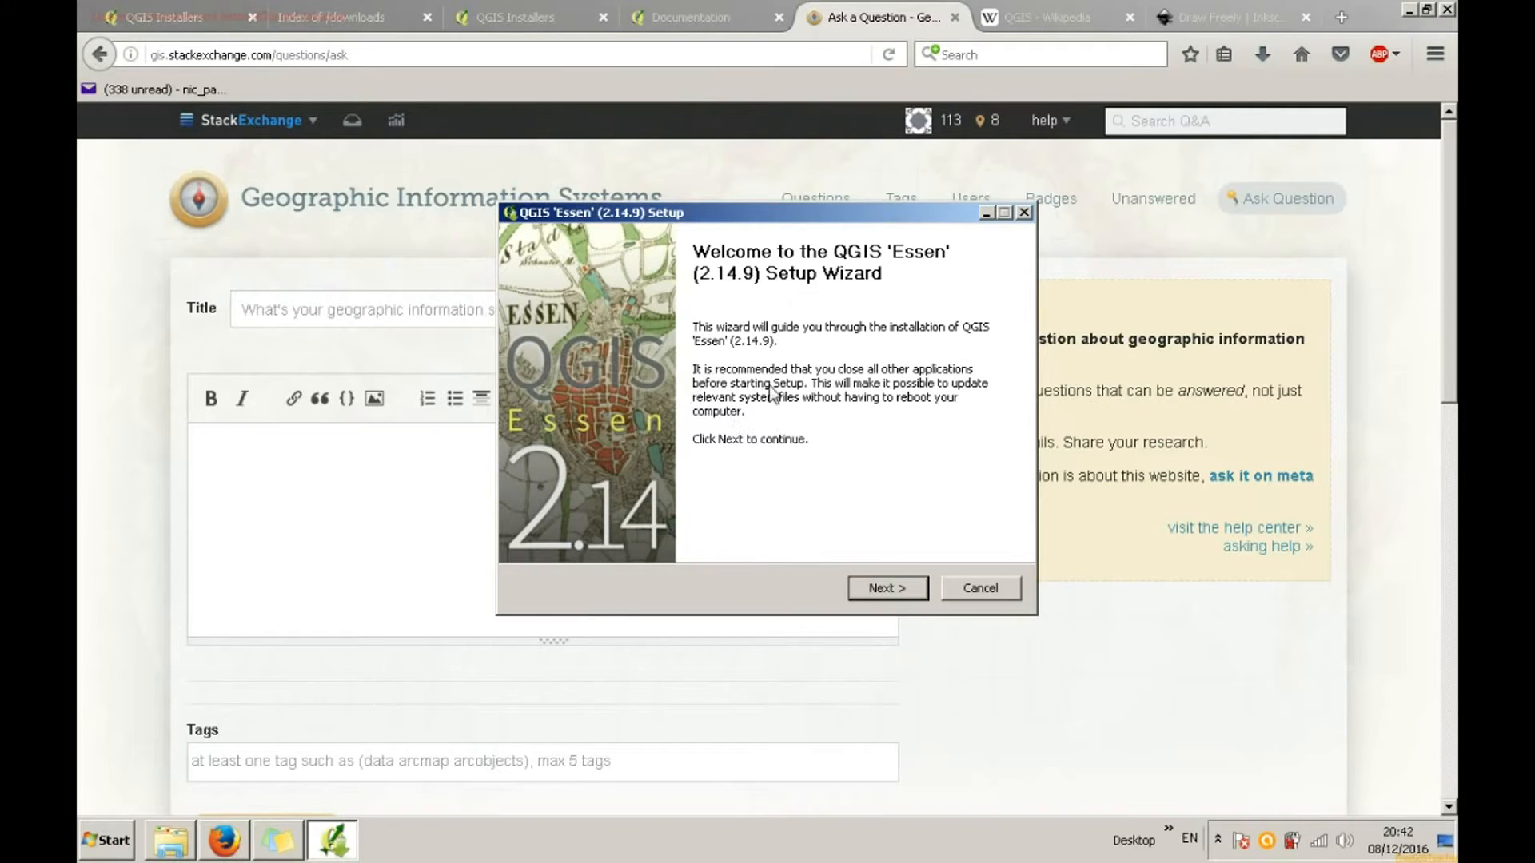
# Step: Start the QGIS 'Essen' (2.14.9) setup wizard, read through the license terms and accept the agreement
pyautogui.click(889, 589)
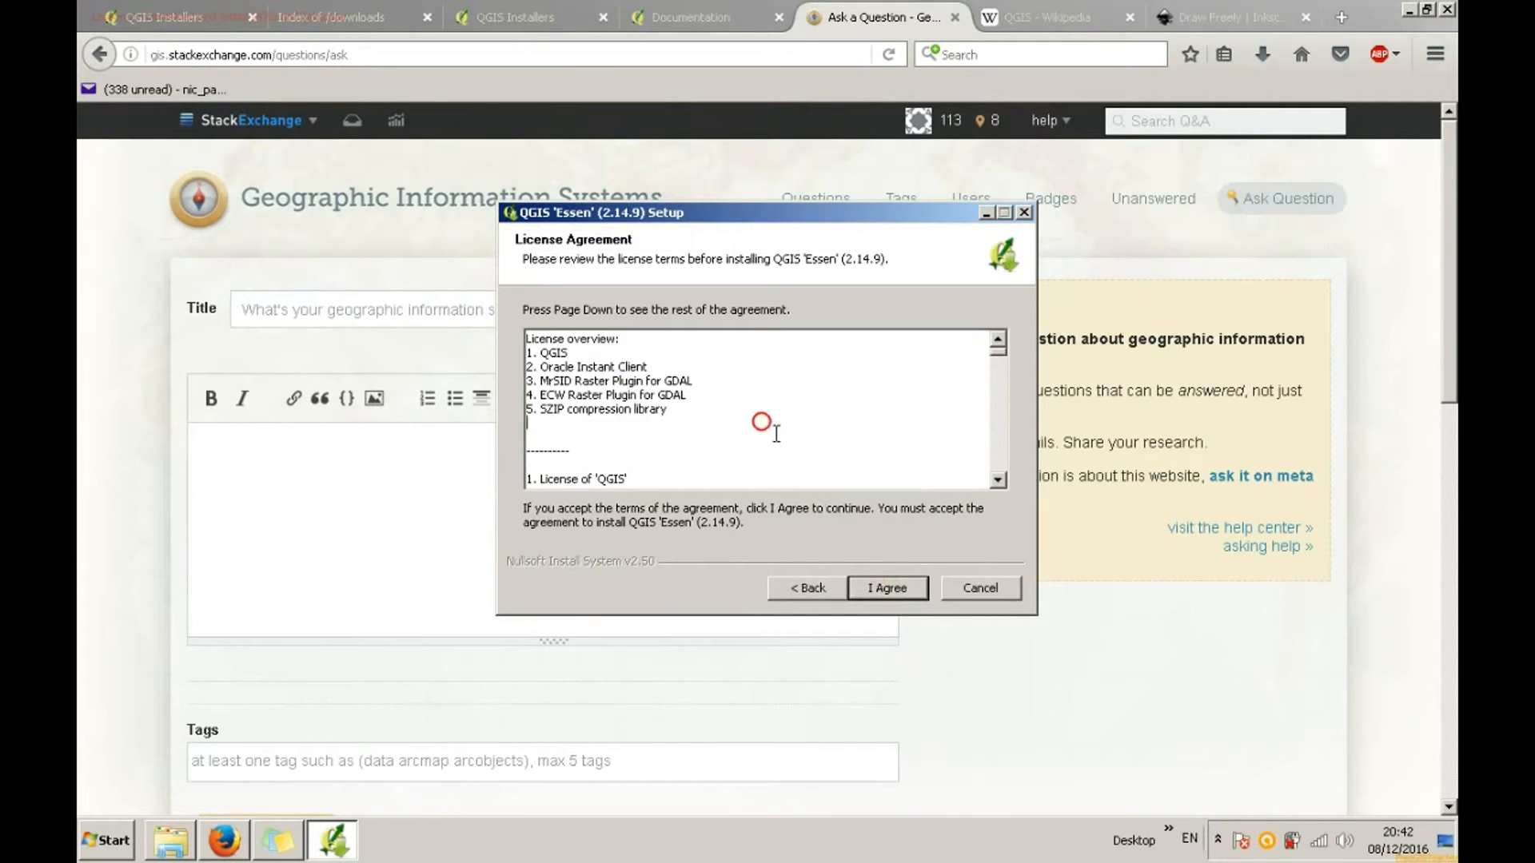
pyautogui.scroll(-15, 751, 423)
pyautogui.scroll(-20, 1014, 382)
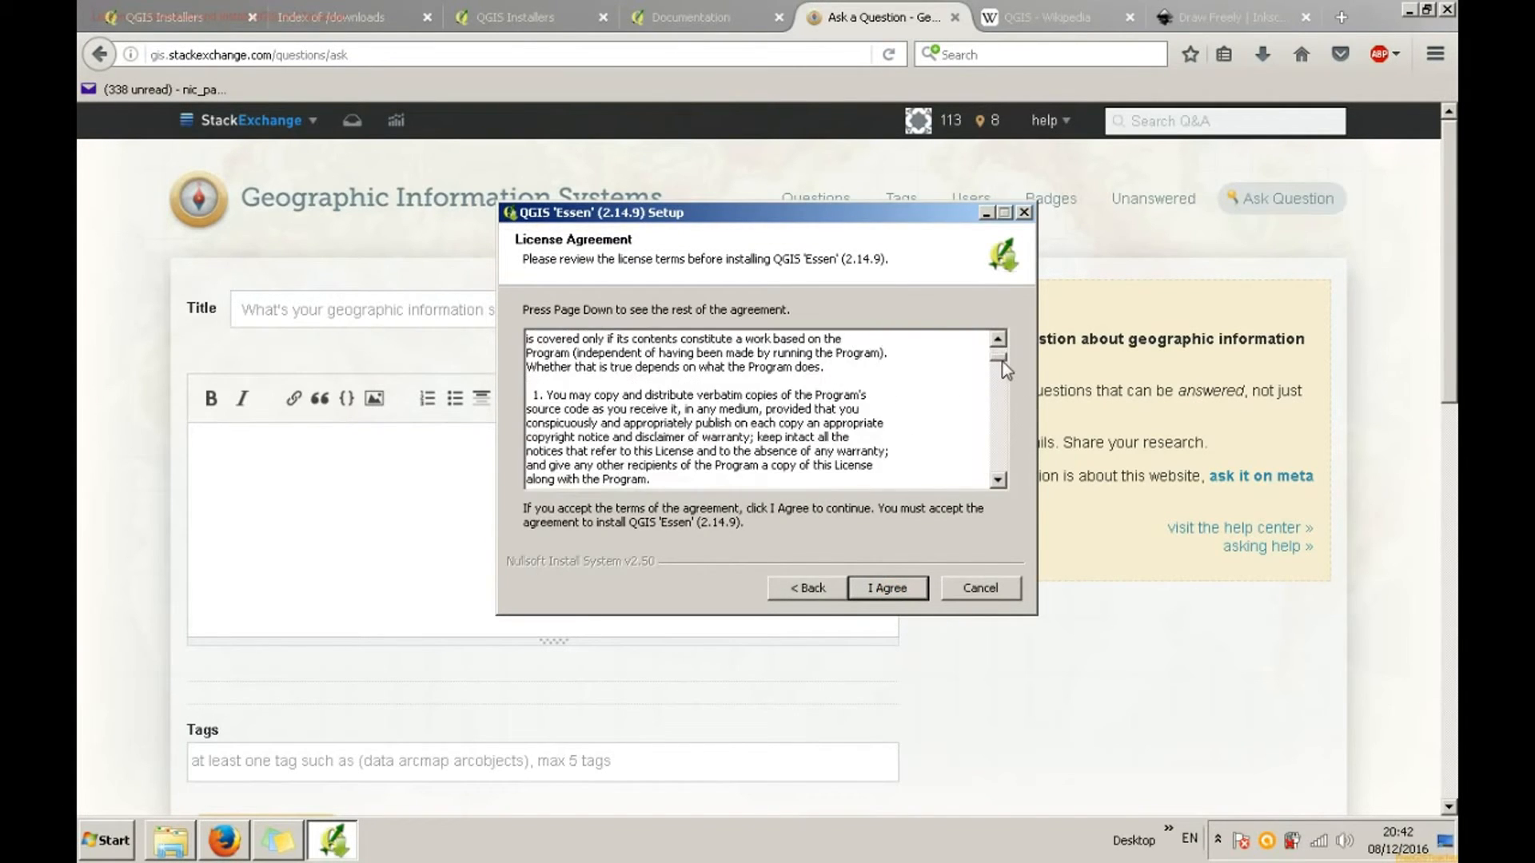
pyautogui.moveTo(1004, 454); pyautogui.dragTo(895, 589)
pyautogui.click(889, 589)
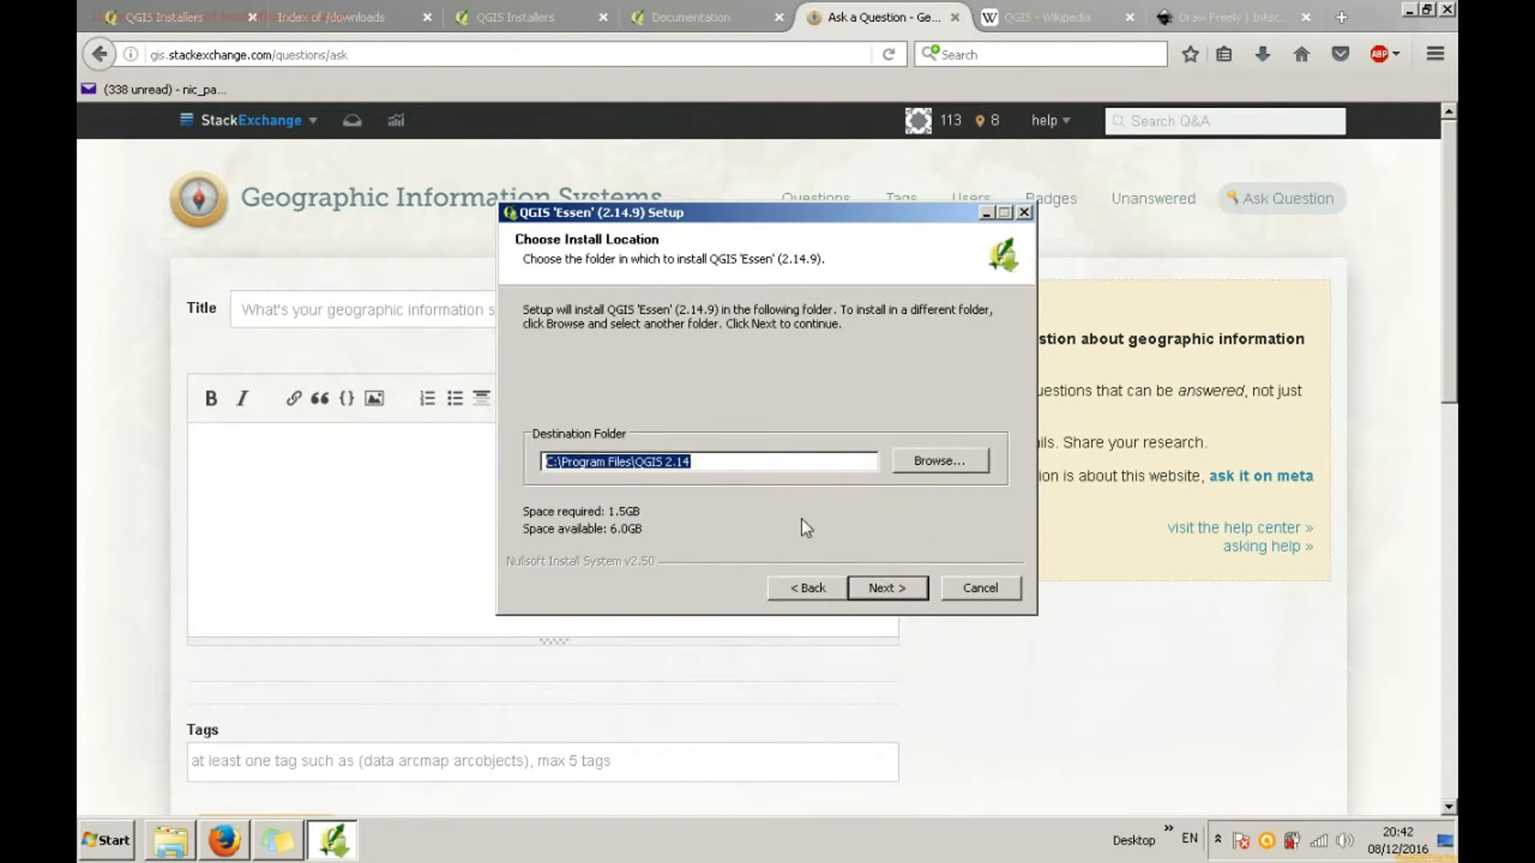
pyautogui.click(929, 462)
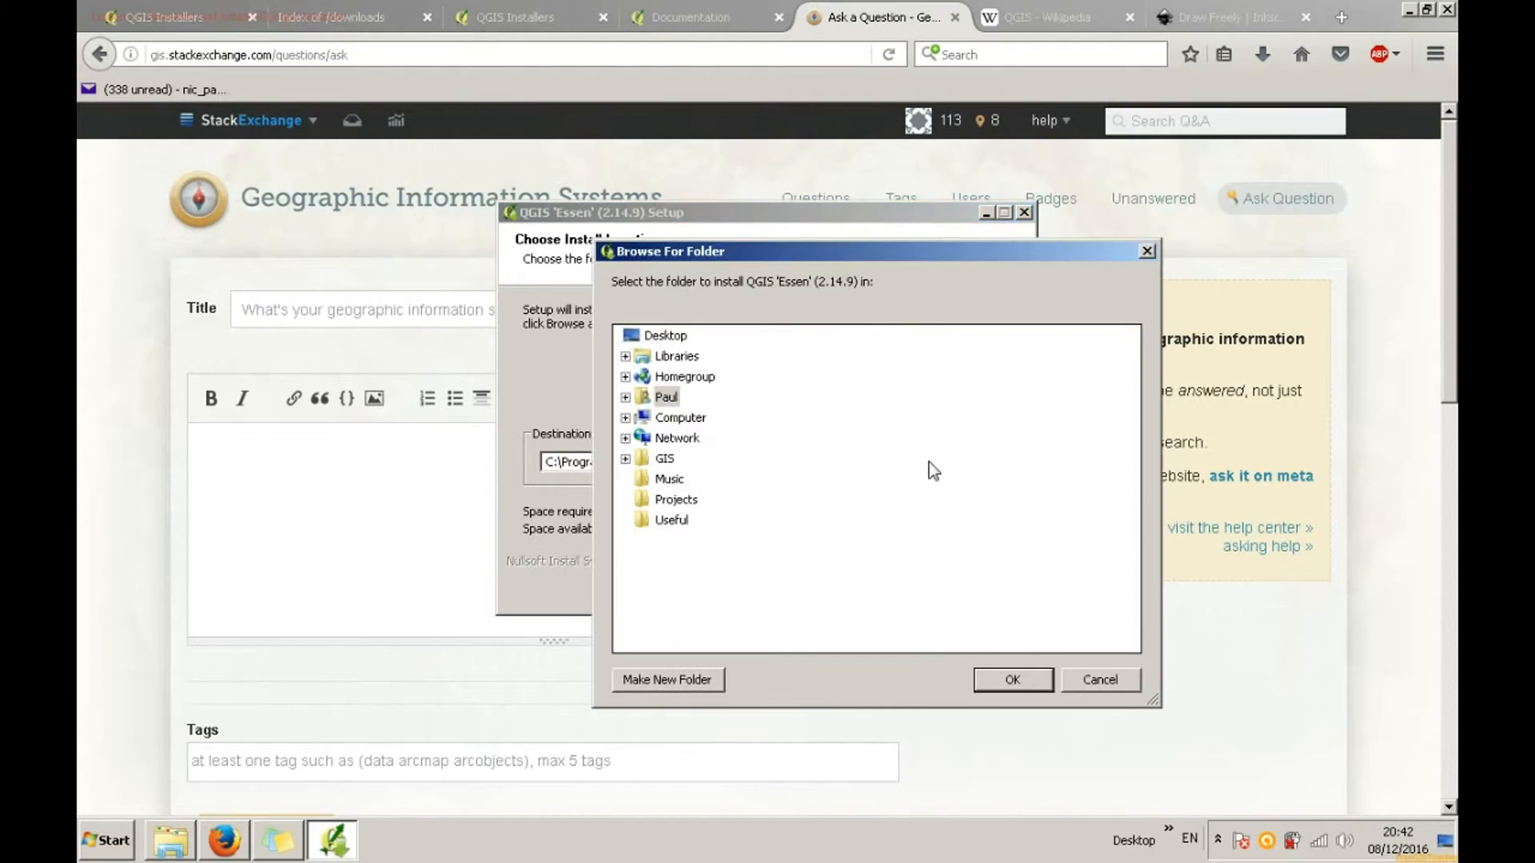
pyautogui.doubleClick(680, 417)
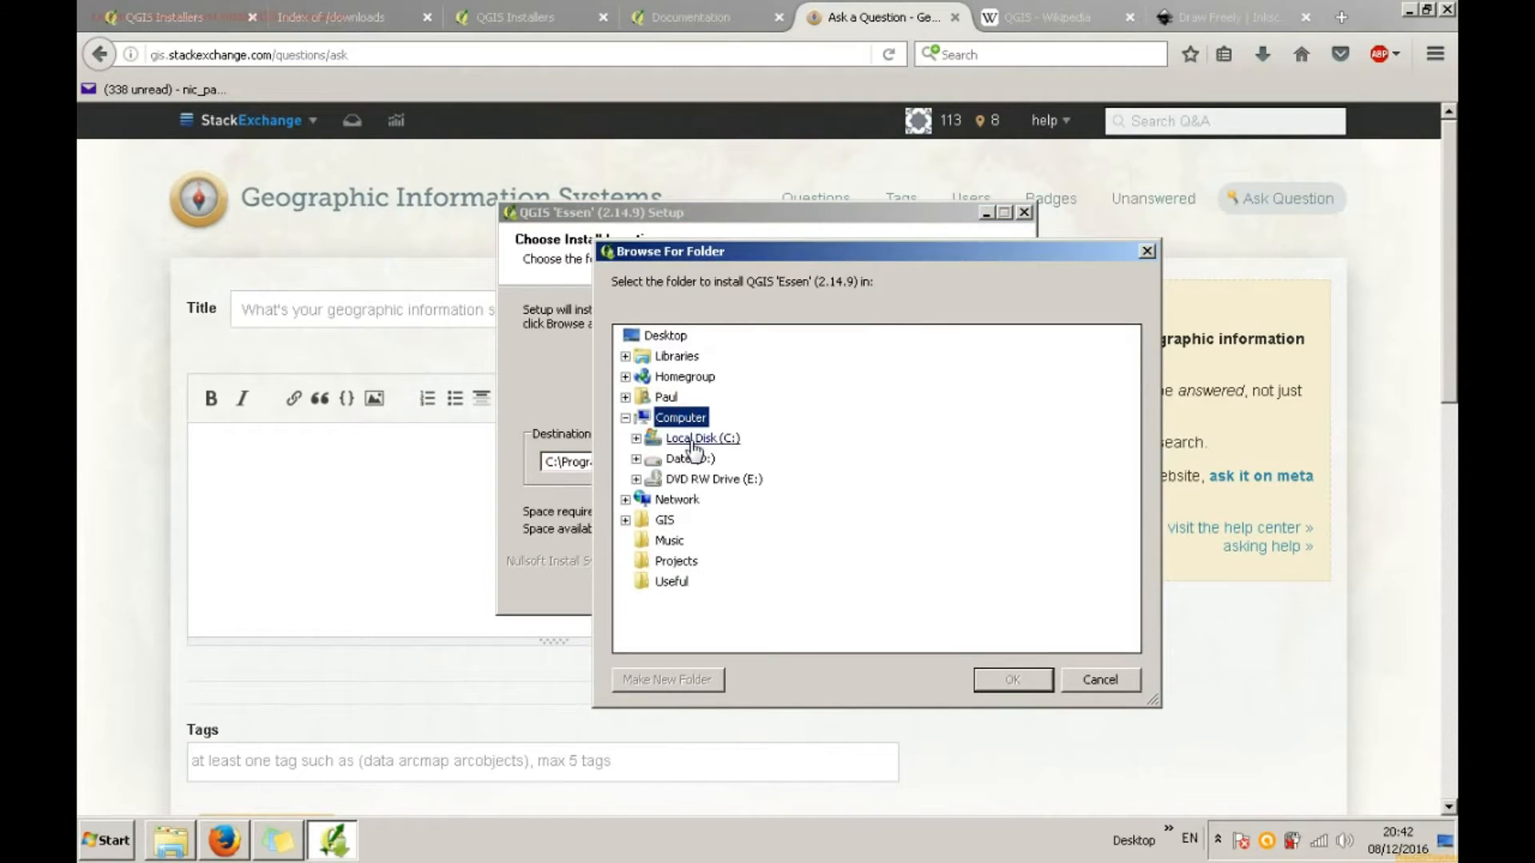
pyautogui.doubleClick(694, 440)
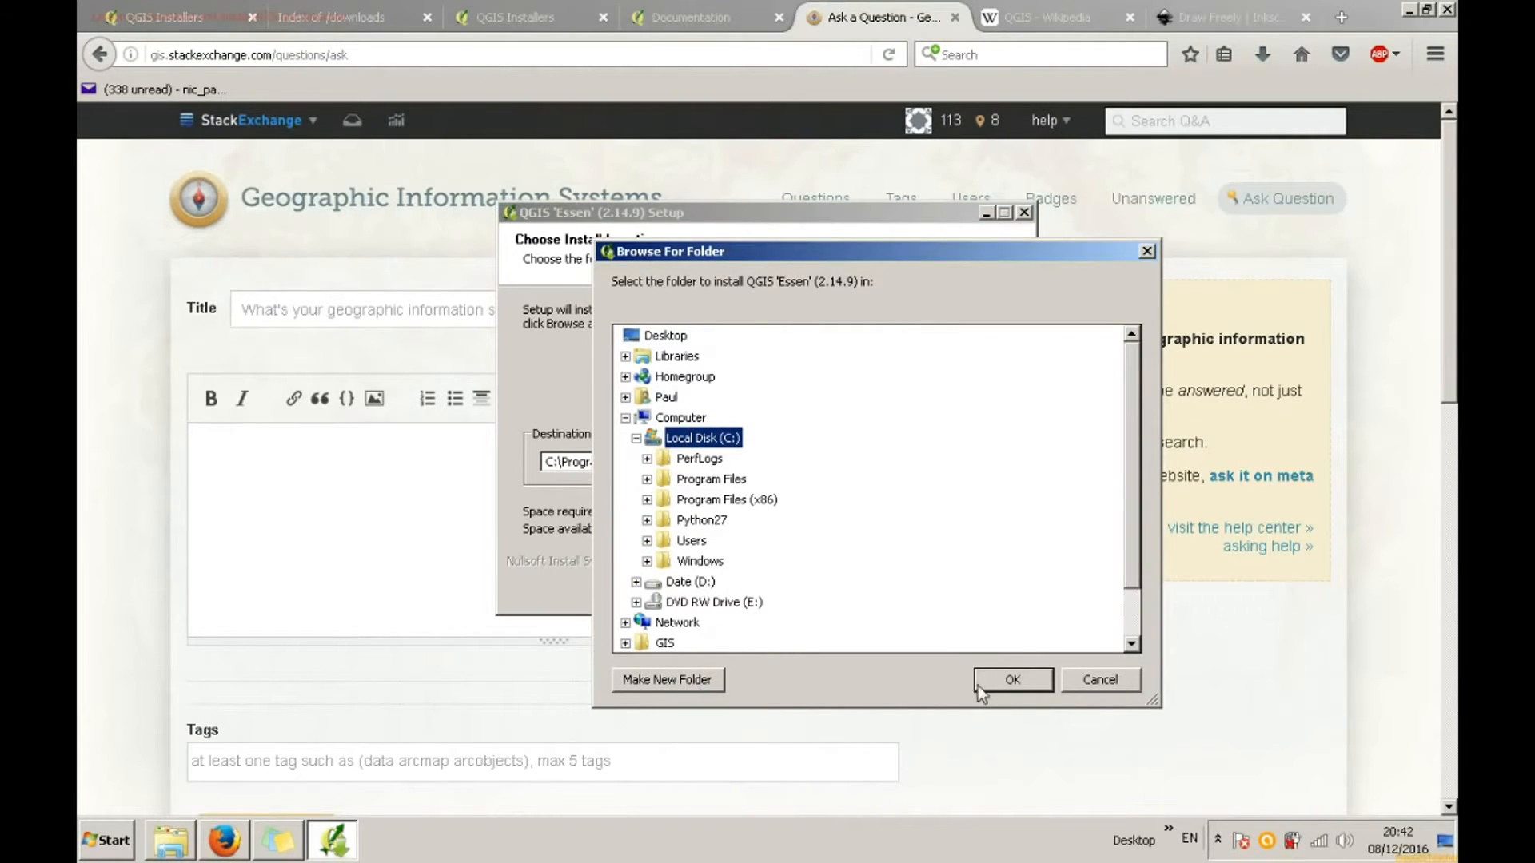
pyautogui.click(1097, 680)
# Step: Keep C:\Program Files\QGIS 2.14 as the QGIS destination folder and continue to the component selection
pyautogui.moveTo(718, 462); pyautogui.dragTo(676, 463)
pyautogui.click(703, 463)
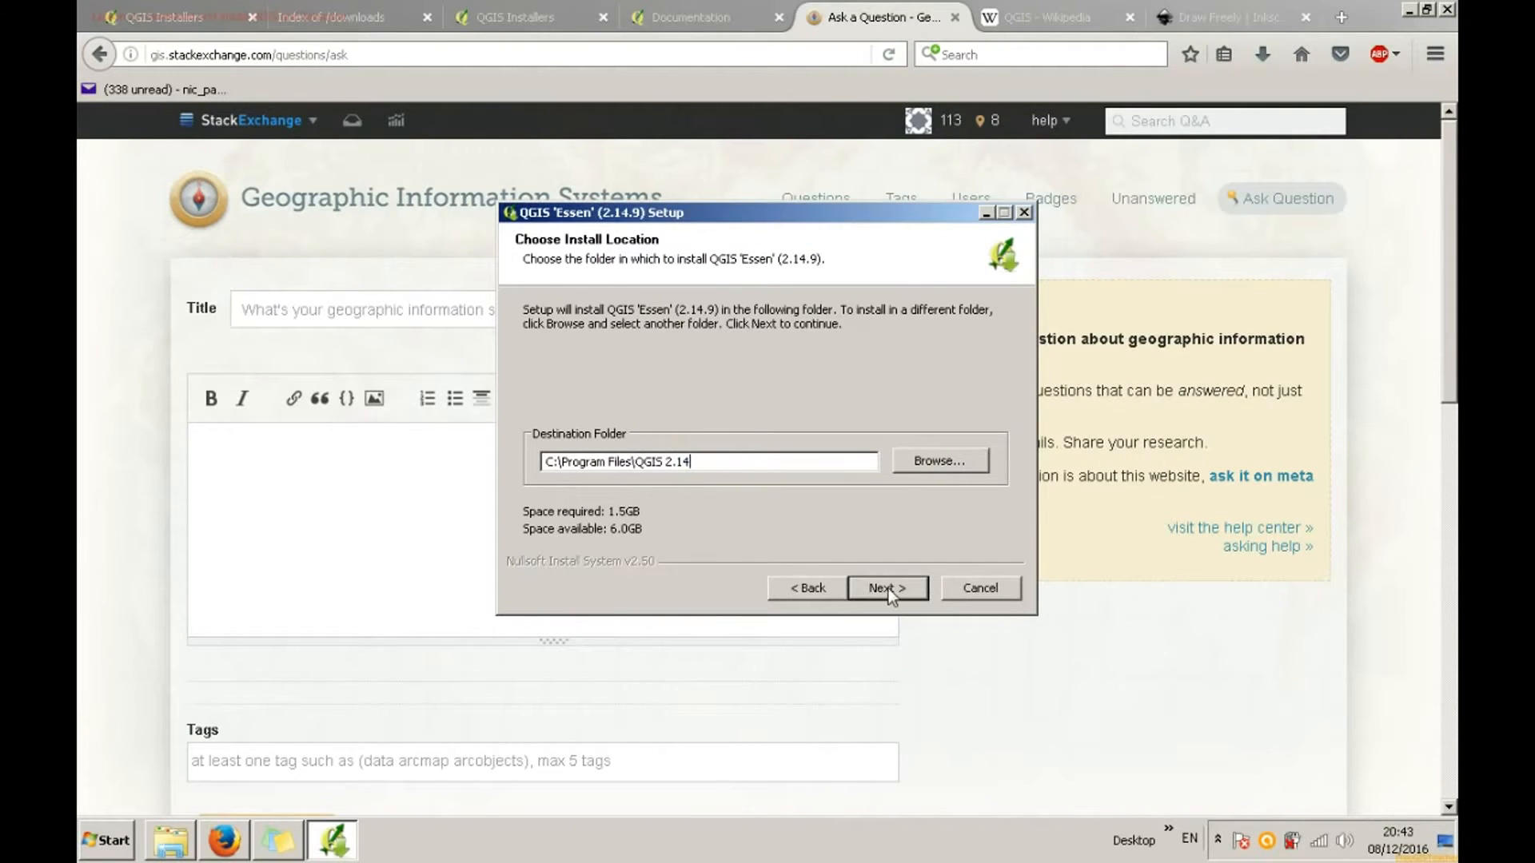
pyautogui.click(889, 588)
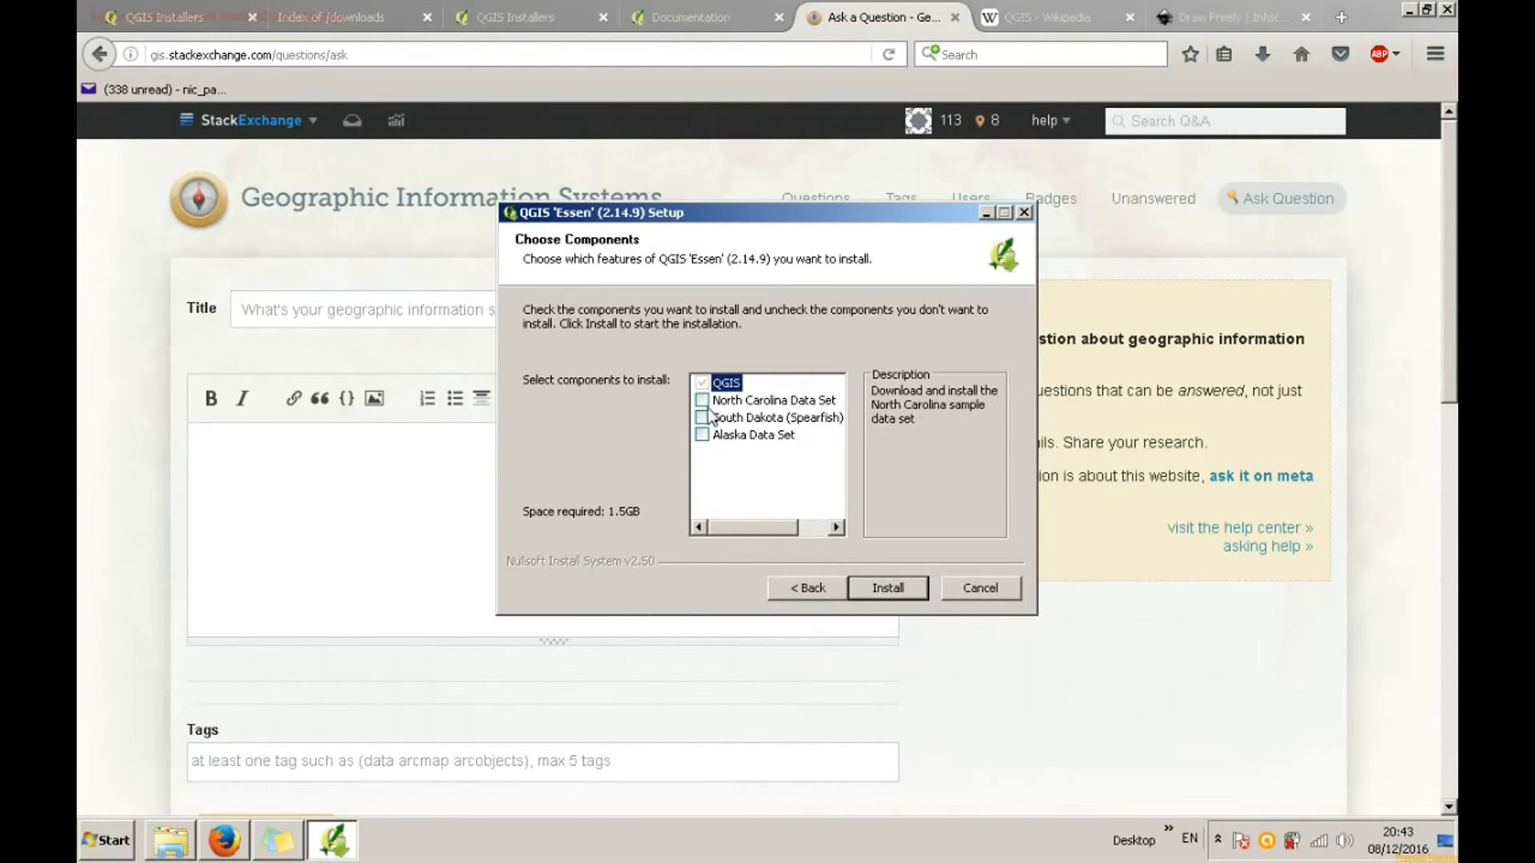
# Step: Go over the Alaska, South Dakota (Spearfish) and North Carolina sample data set options and start the QGIS installation
pyautogui.click(701, 435)
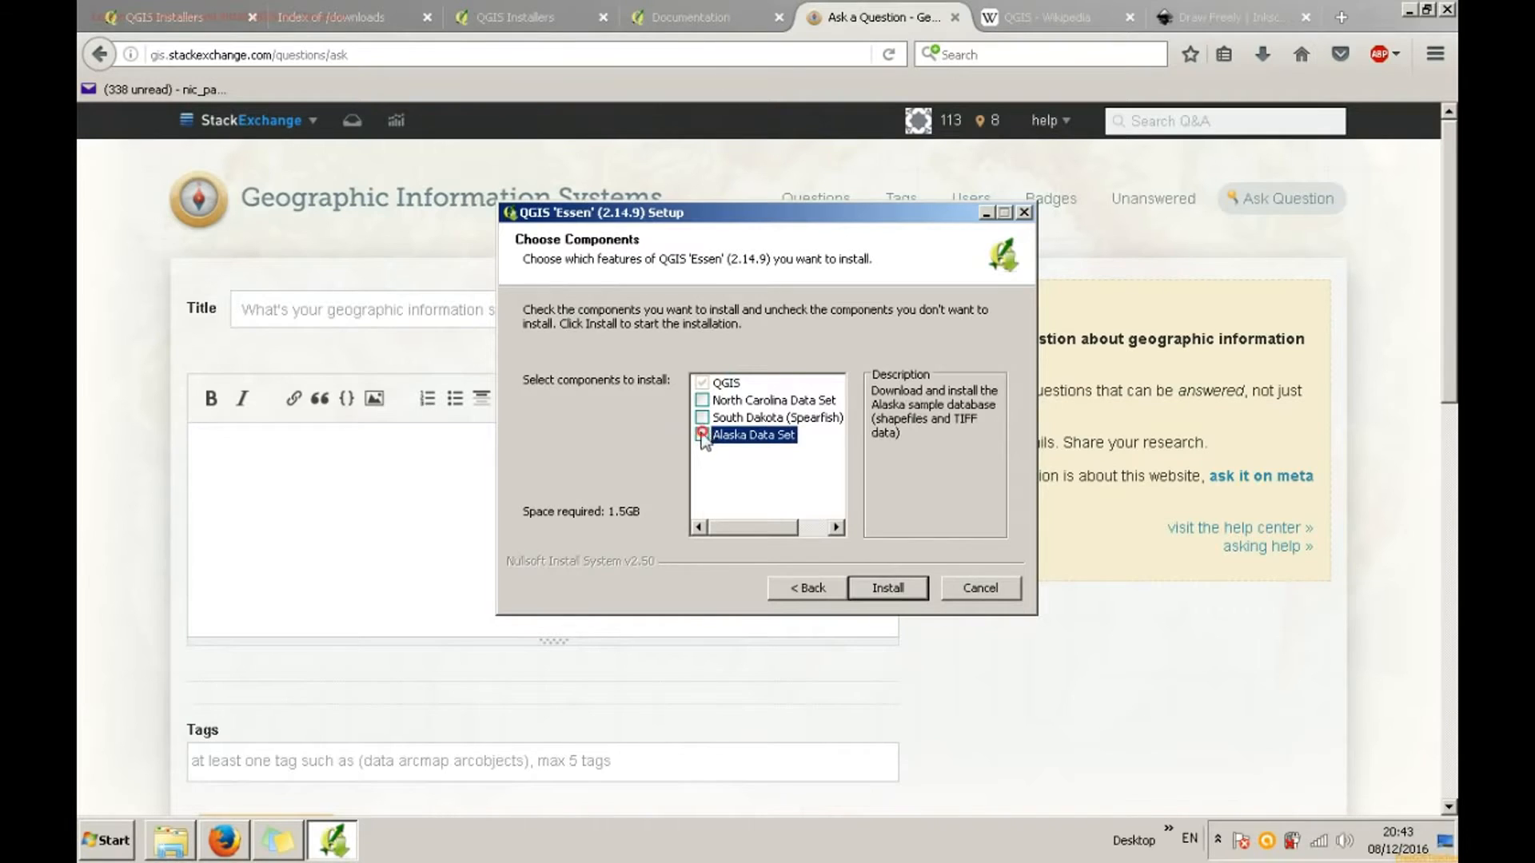
pyautogui.click(702, 418)
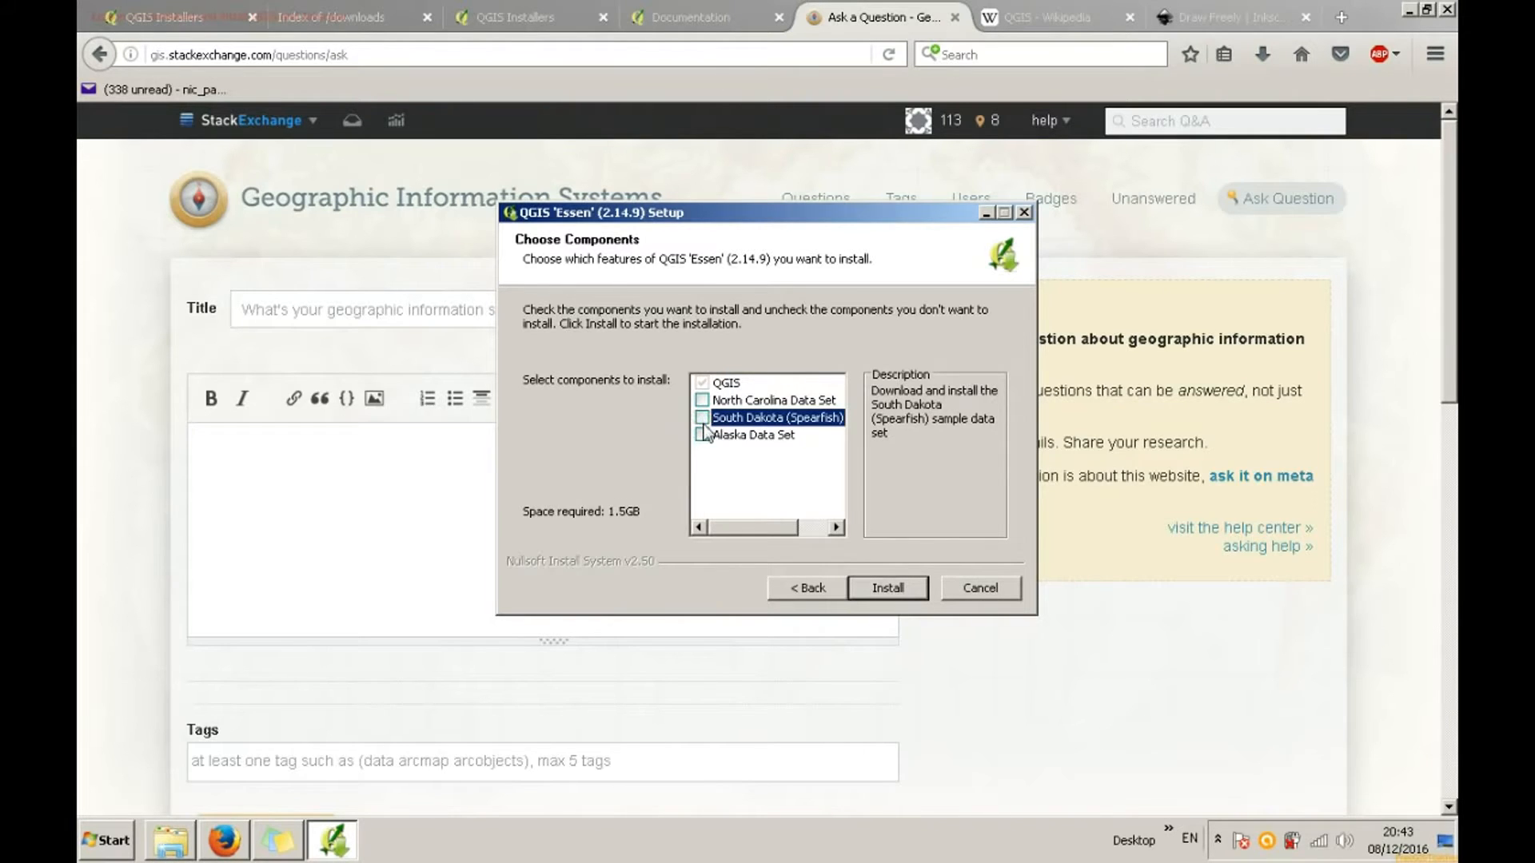
pyautogui.click(702, 400)
pyautogui.click(873, 586)
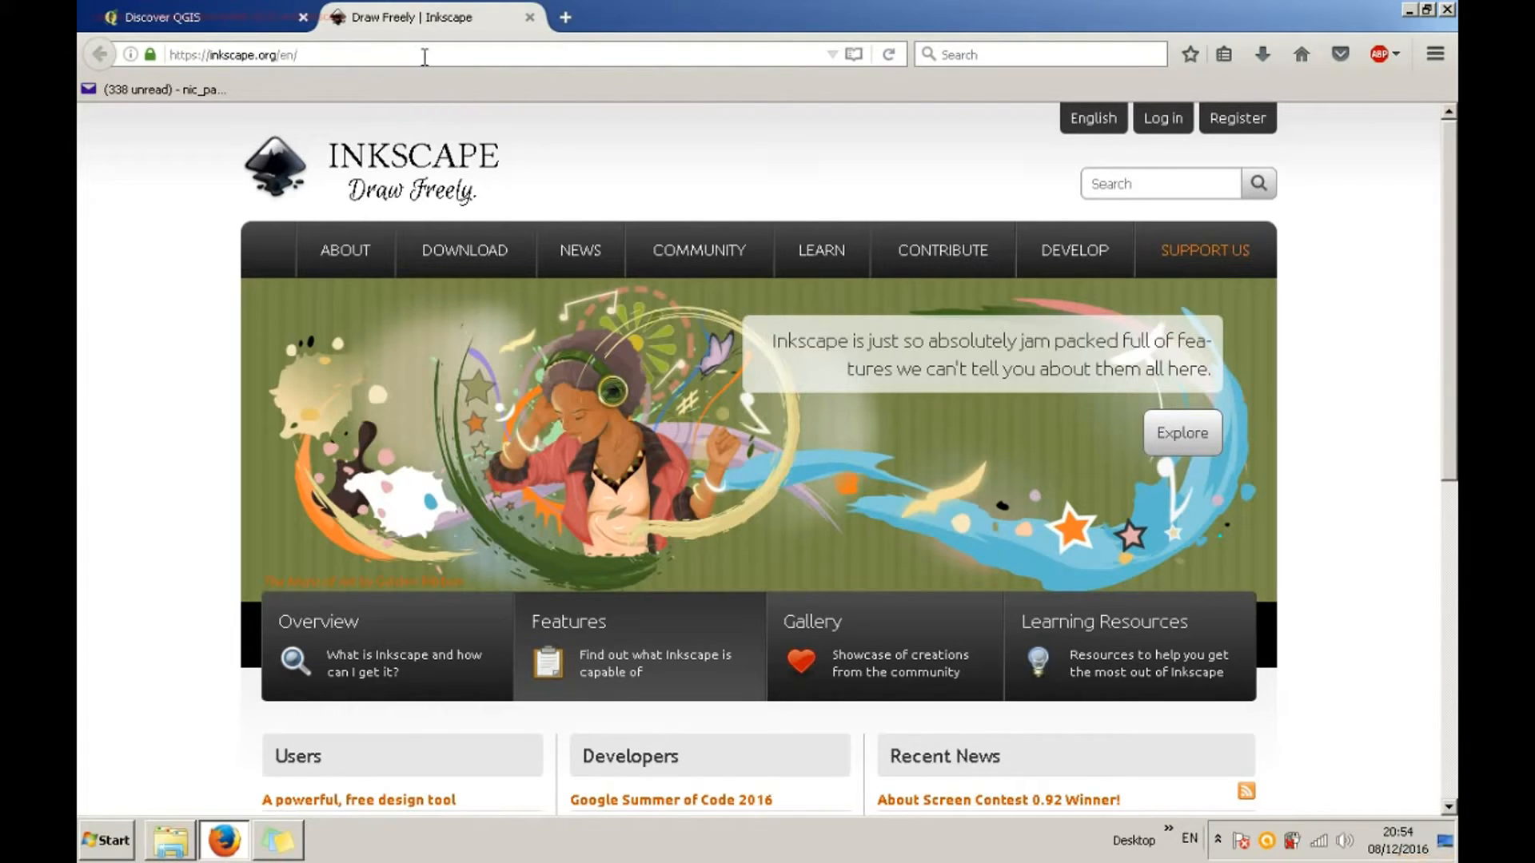
# Step: Download the 64-bit Windows msi installer of Inkscape 0.91 from the Inkscape website's Windows download page
pyautogui.click(425, 56)
pyautogui.moveTo(468, 254)
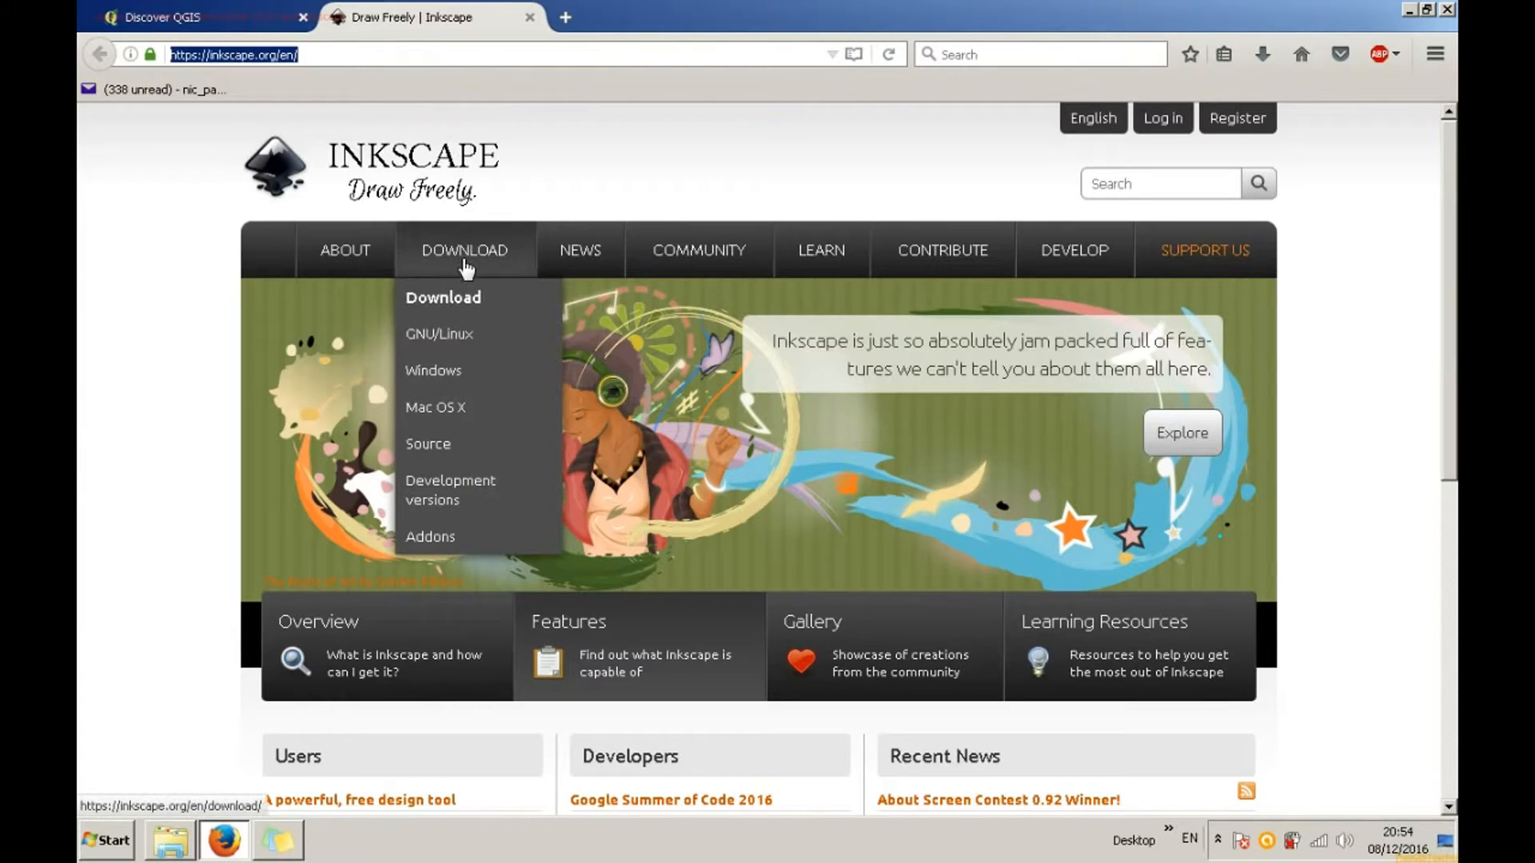
pyautogui.click(442, 370)
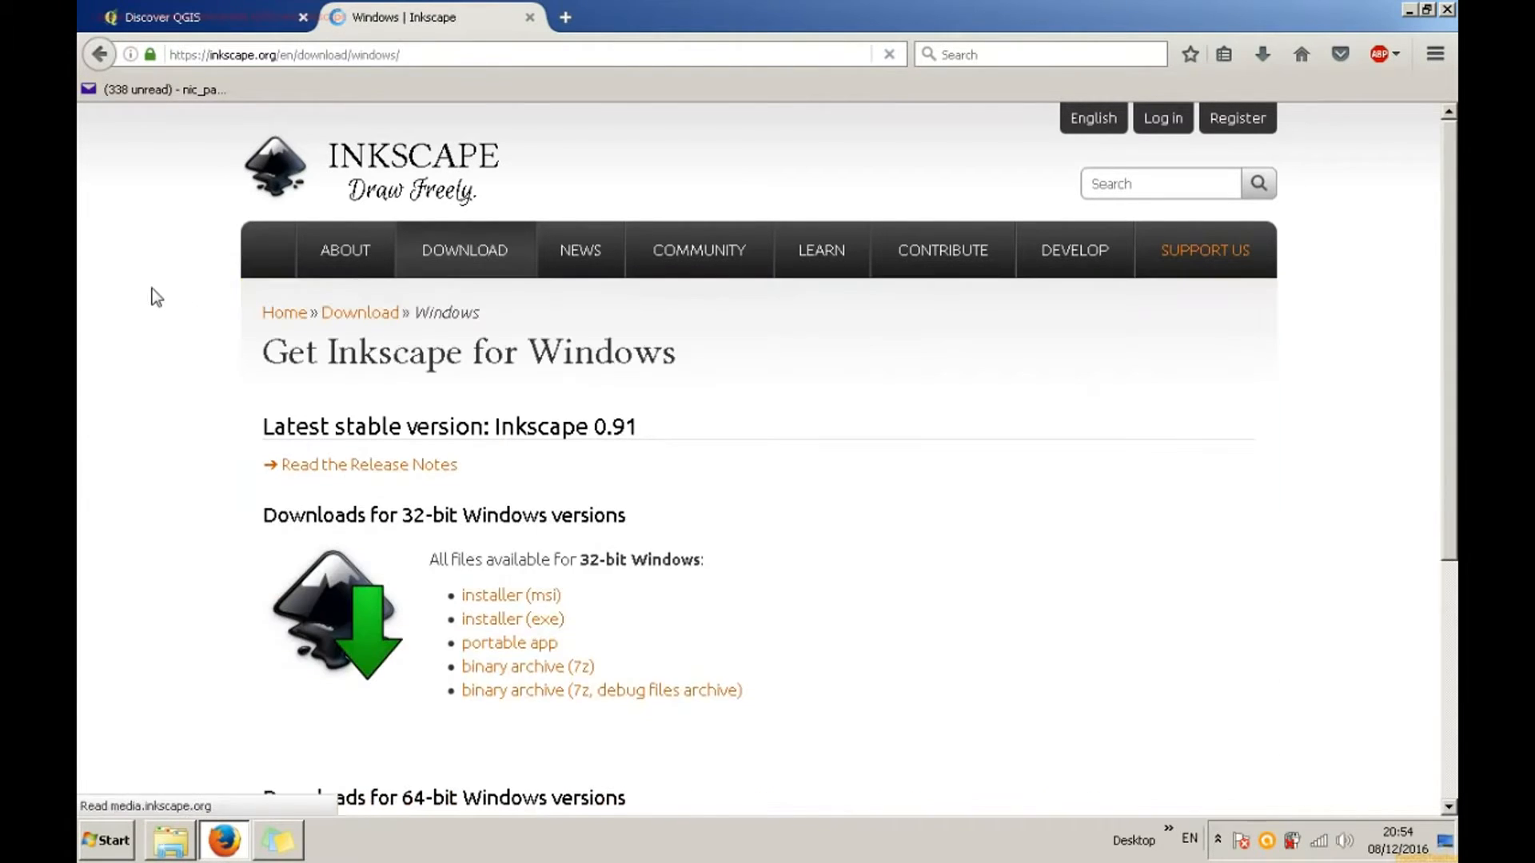
pyautogui.scroll(-5, 166, 271)
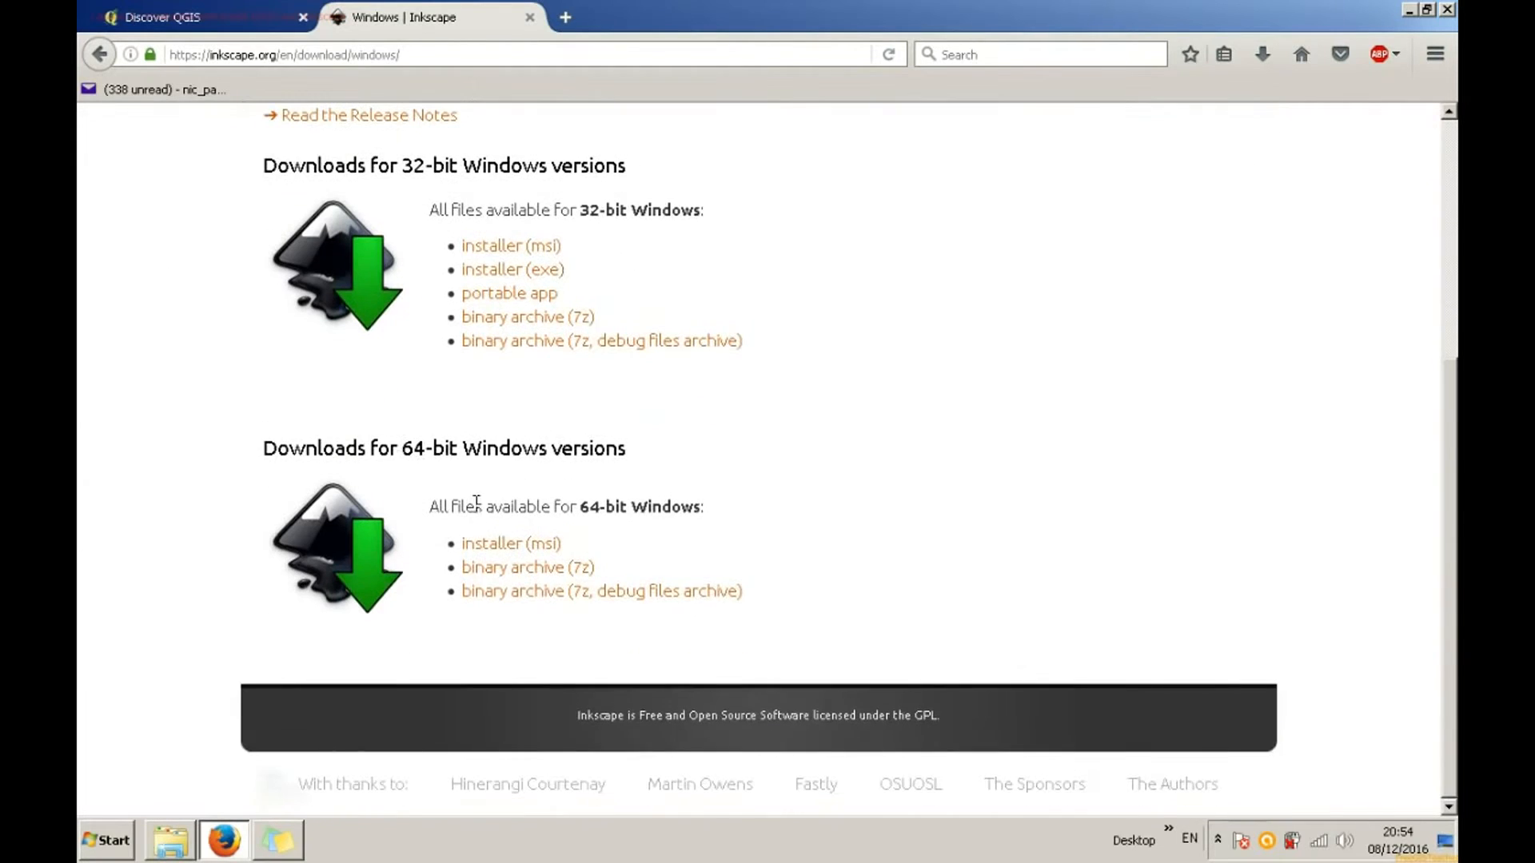
pyautogui.click(490, 545)
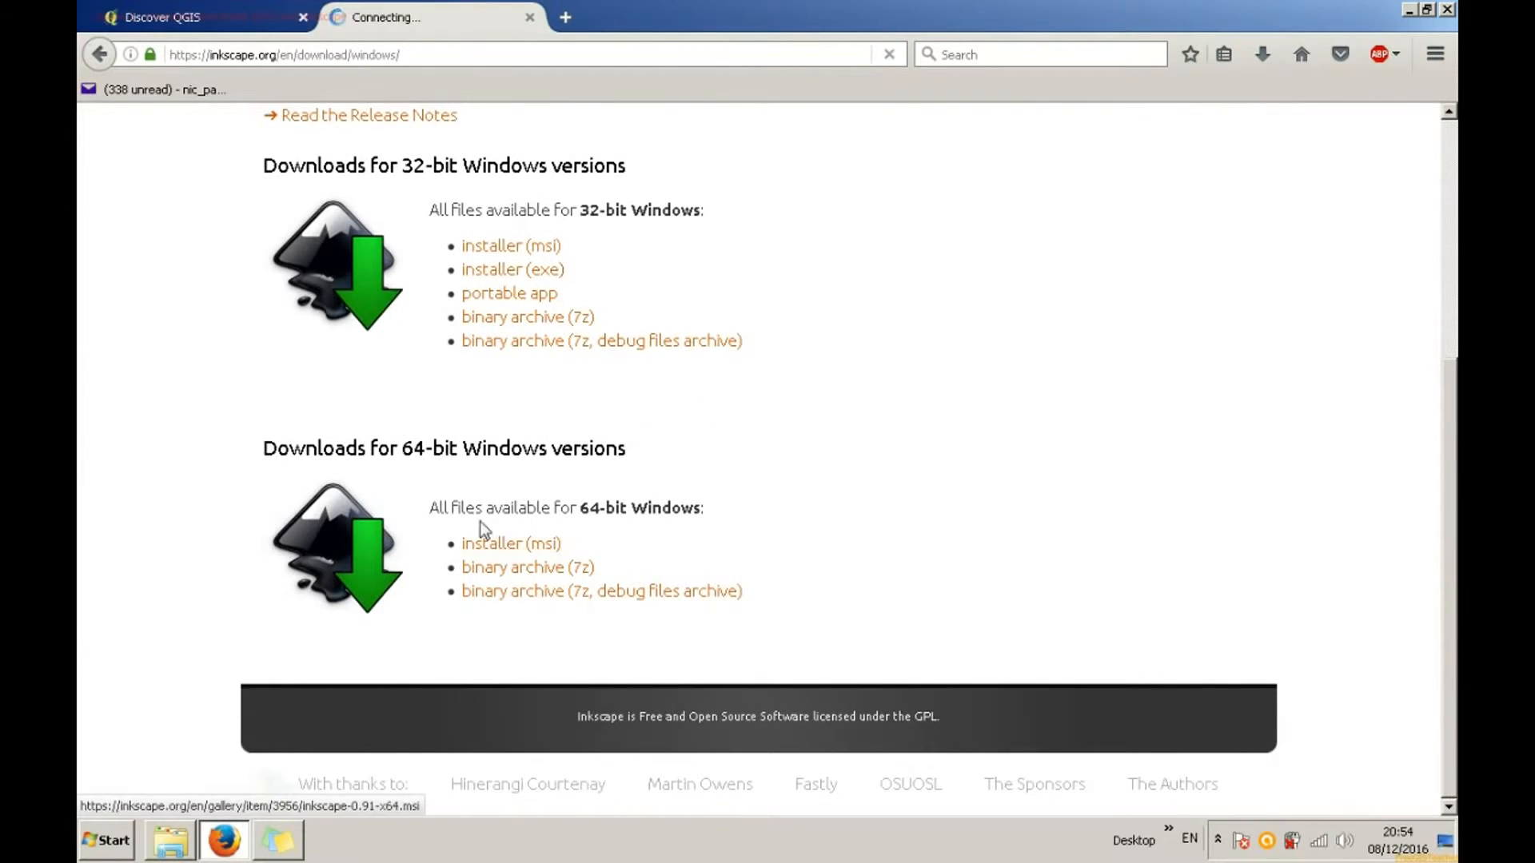
pyautogui.click(368, 489)
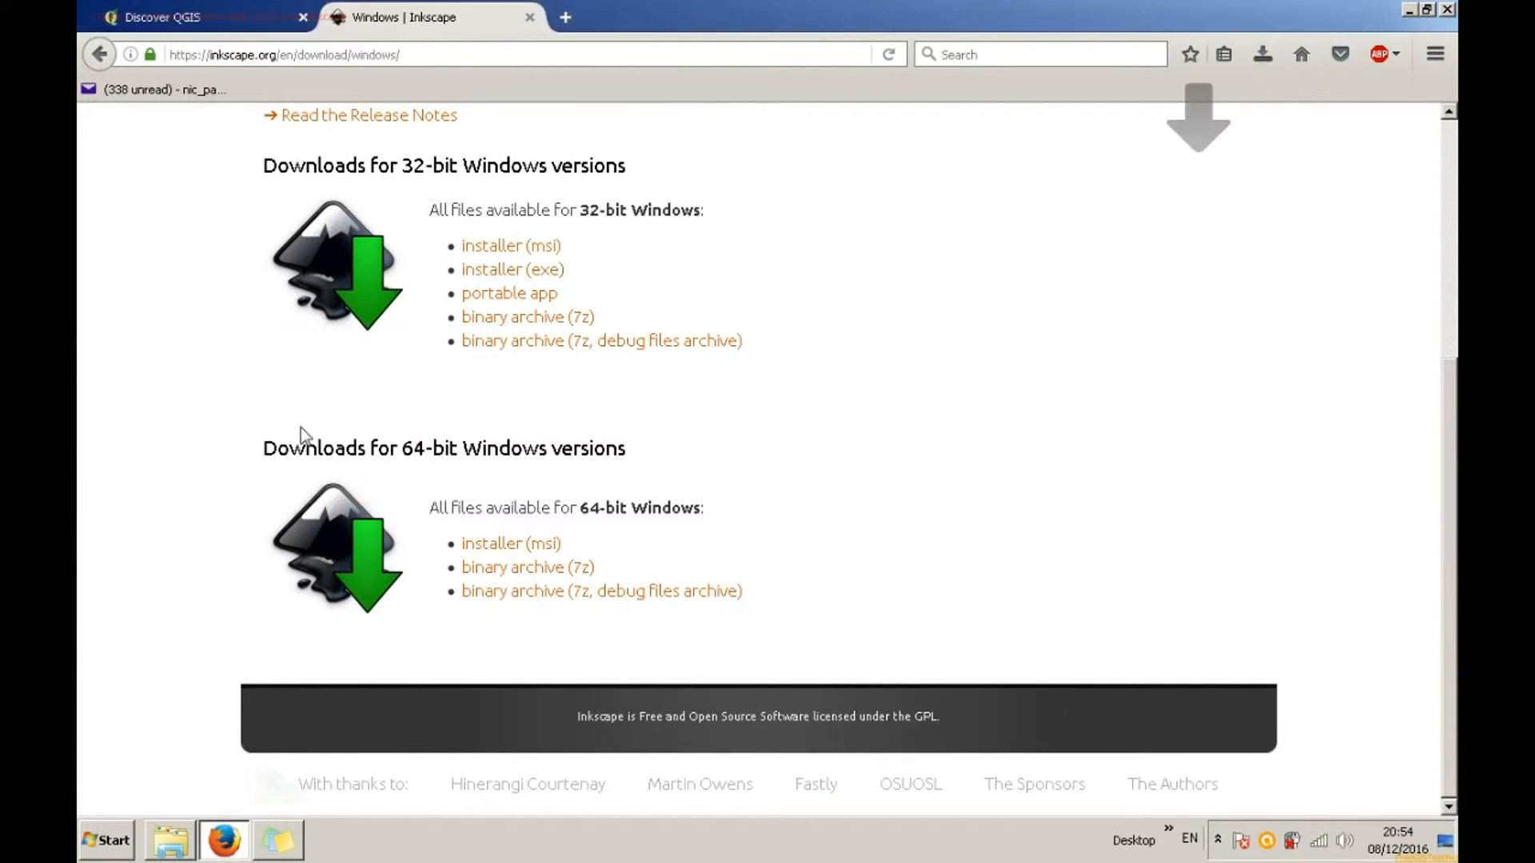
# Step: Go to Inkscape's general Download page and open the link to older releases under Previous Versions
pyautogui.scroll(5, 346, 274)
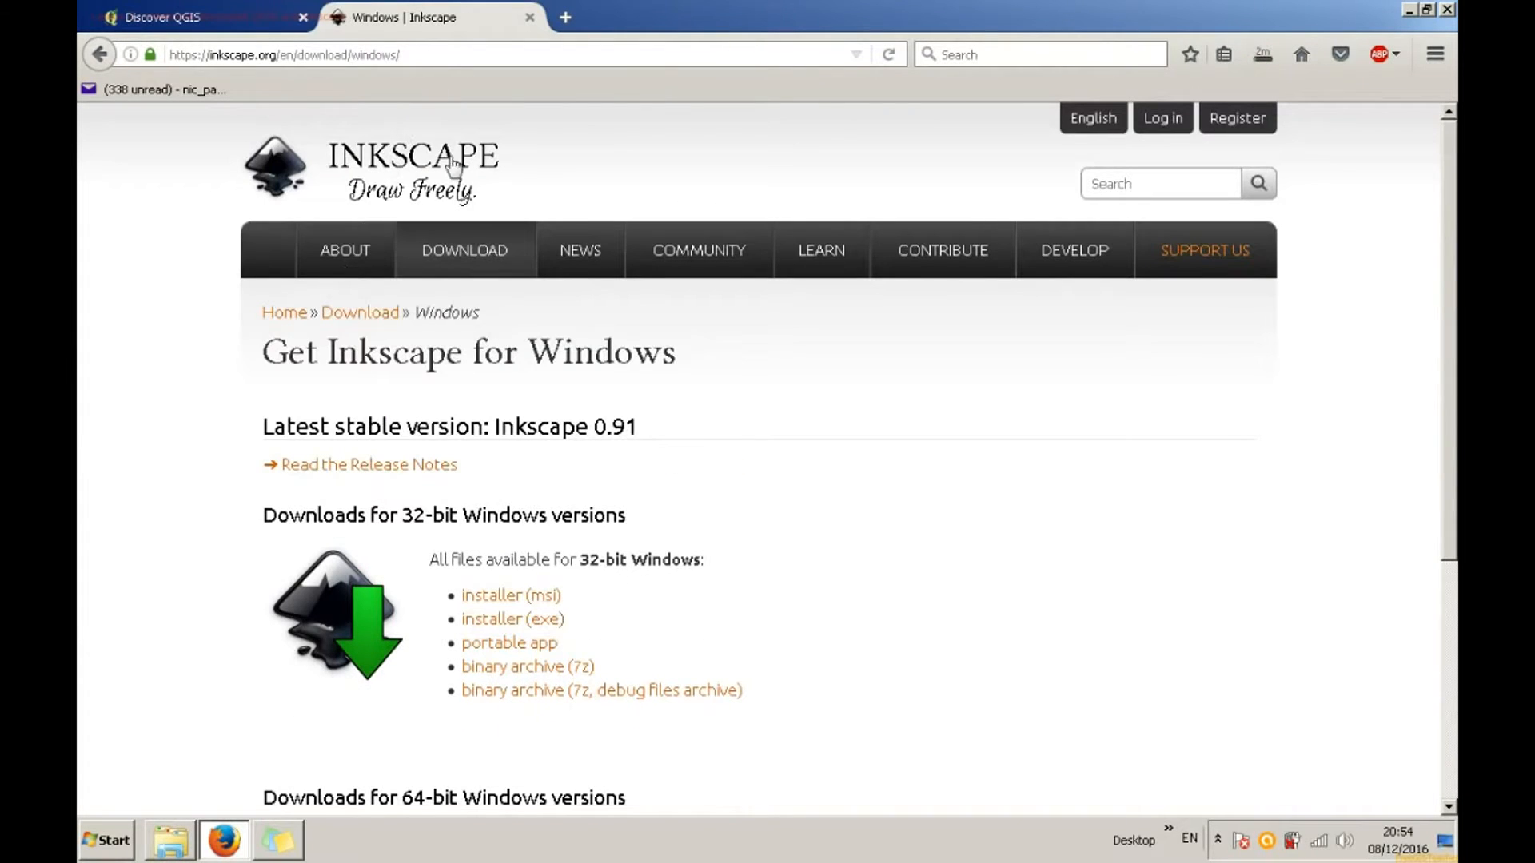
pyautogui.moveTo(472, 256)
pyautogui.click(441, 302)
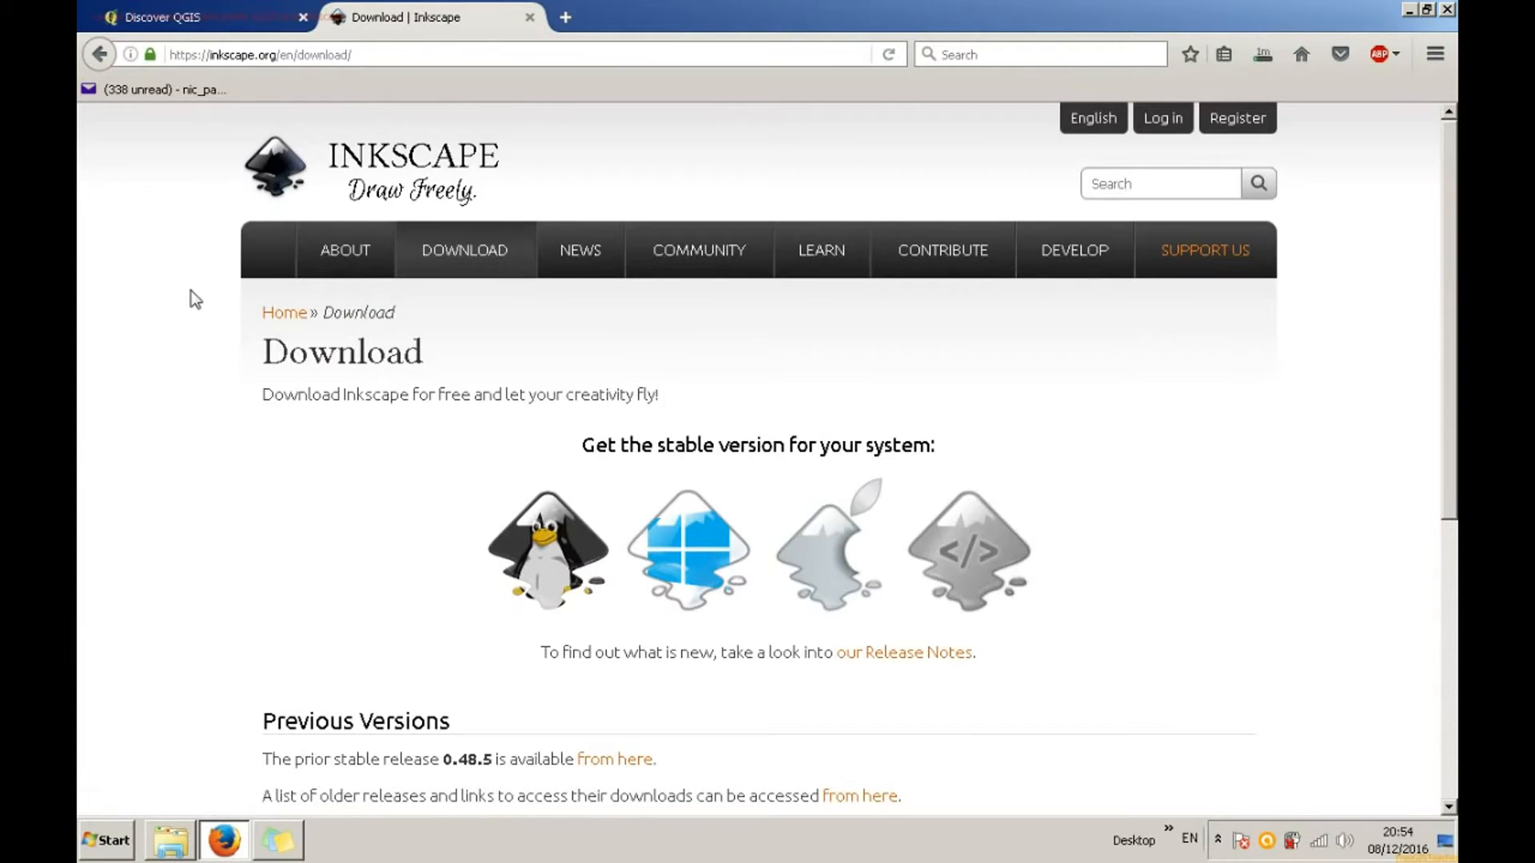
pyautogui.scroll(-3, 192, 292)
pyautogui.scroll(-2, 800, 423)
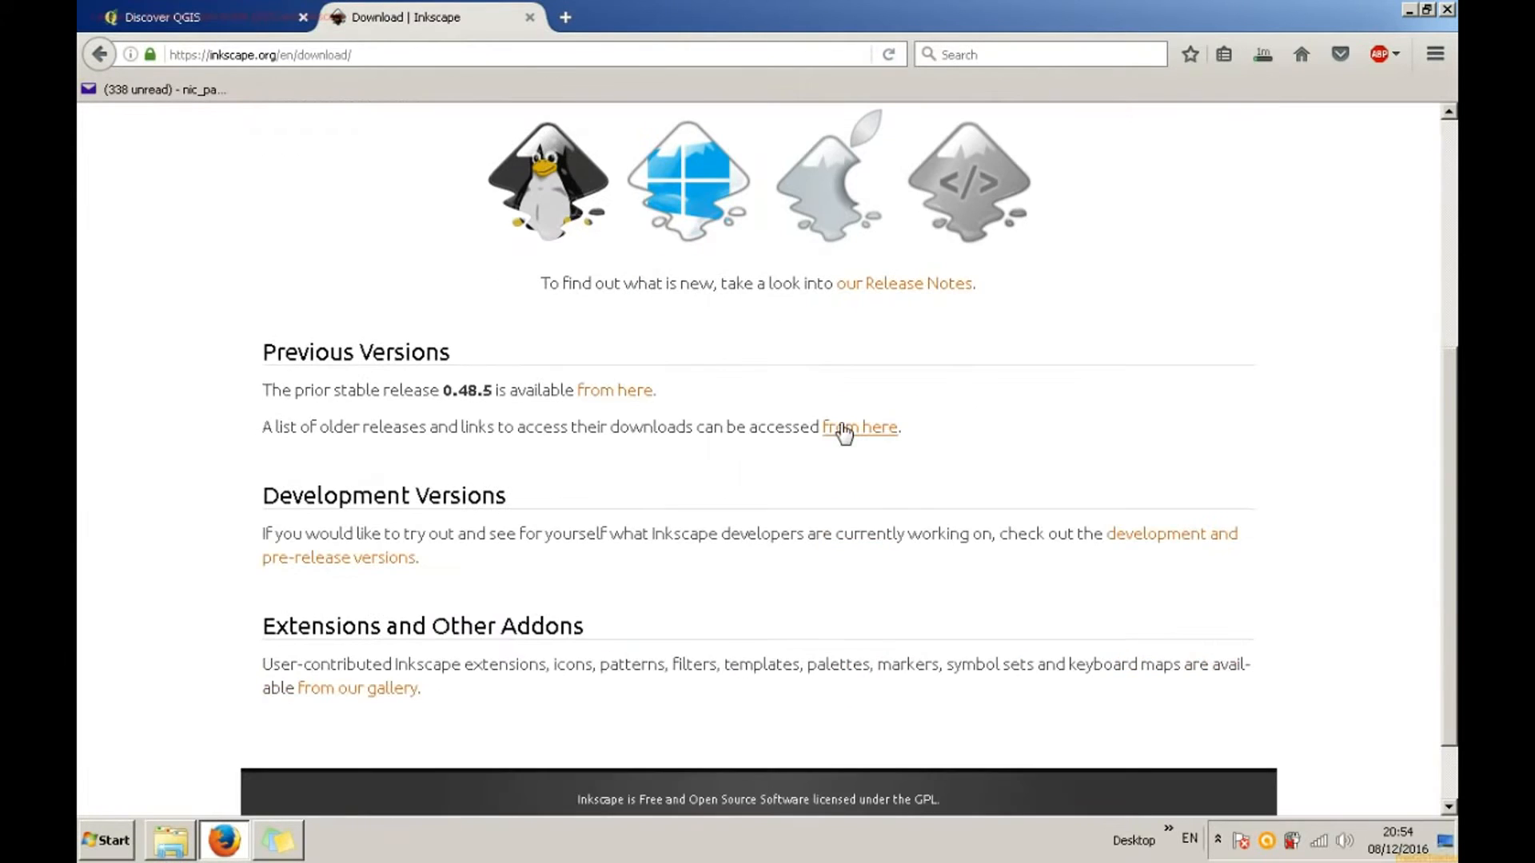
pyautogui.click(844, 429)
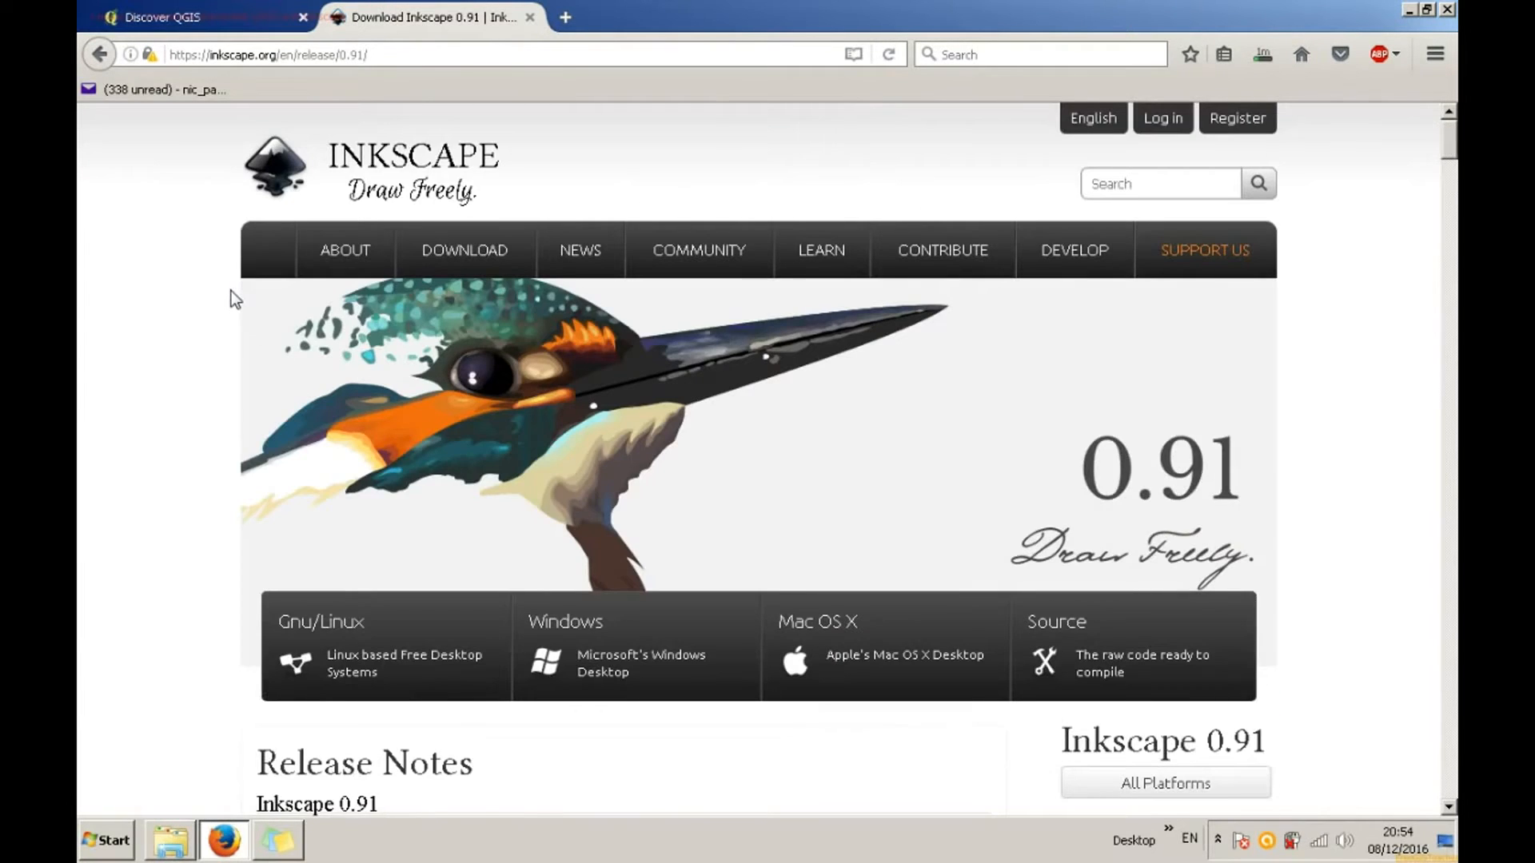
# Step: Look through the release notes and the list of versions on the Inkscape 0.91 release page
pyautogui.scroll(-5, 232, 291)
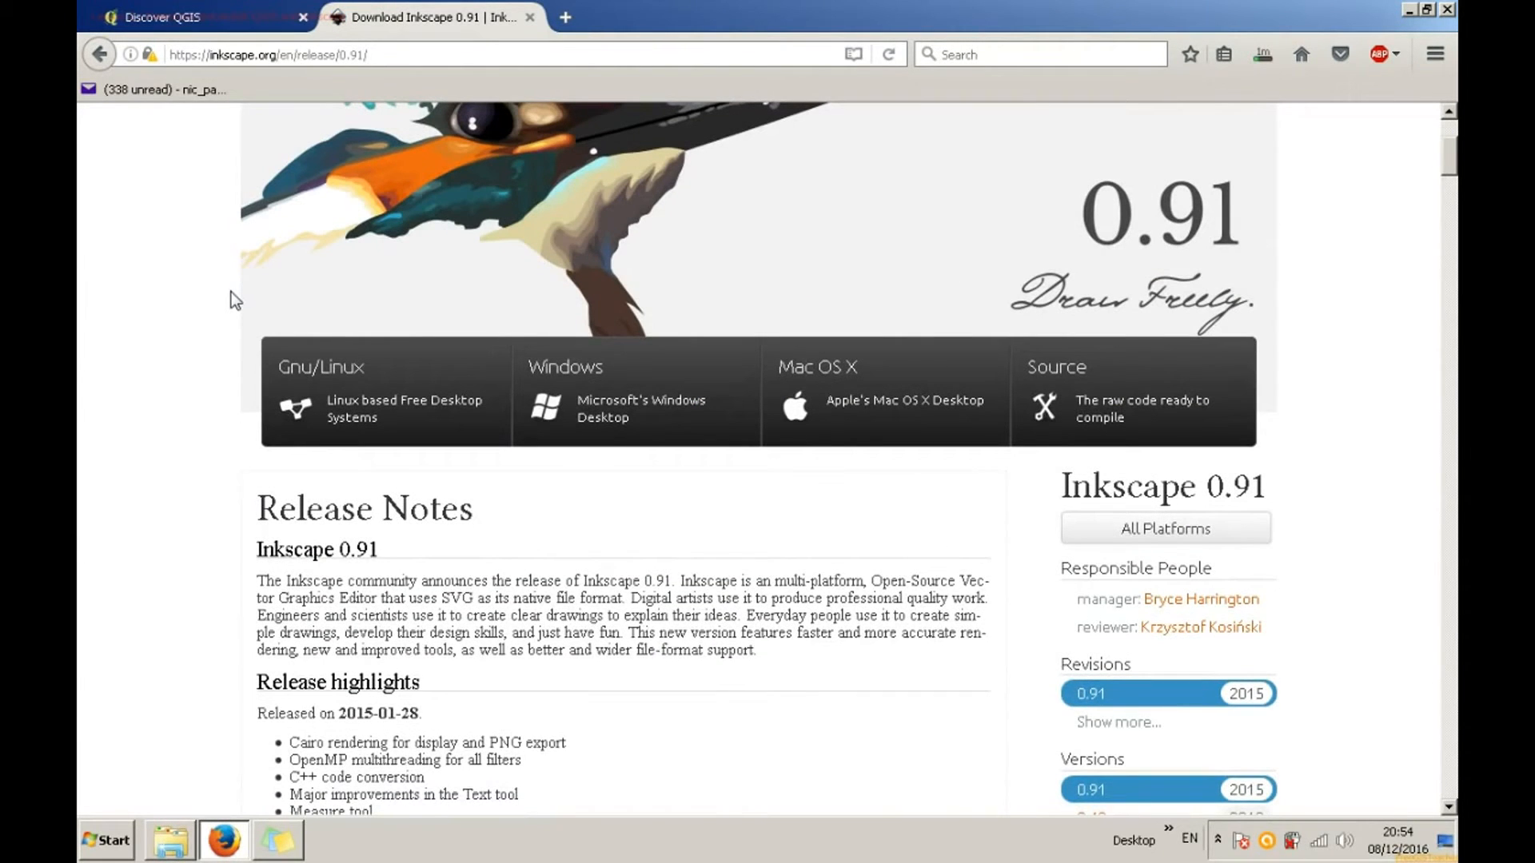
pyautogui.scroll(-15, 231, 291)
pyautogui.scroll(-10, 217, 301)
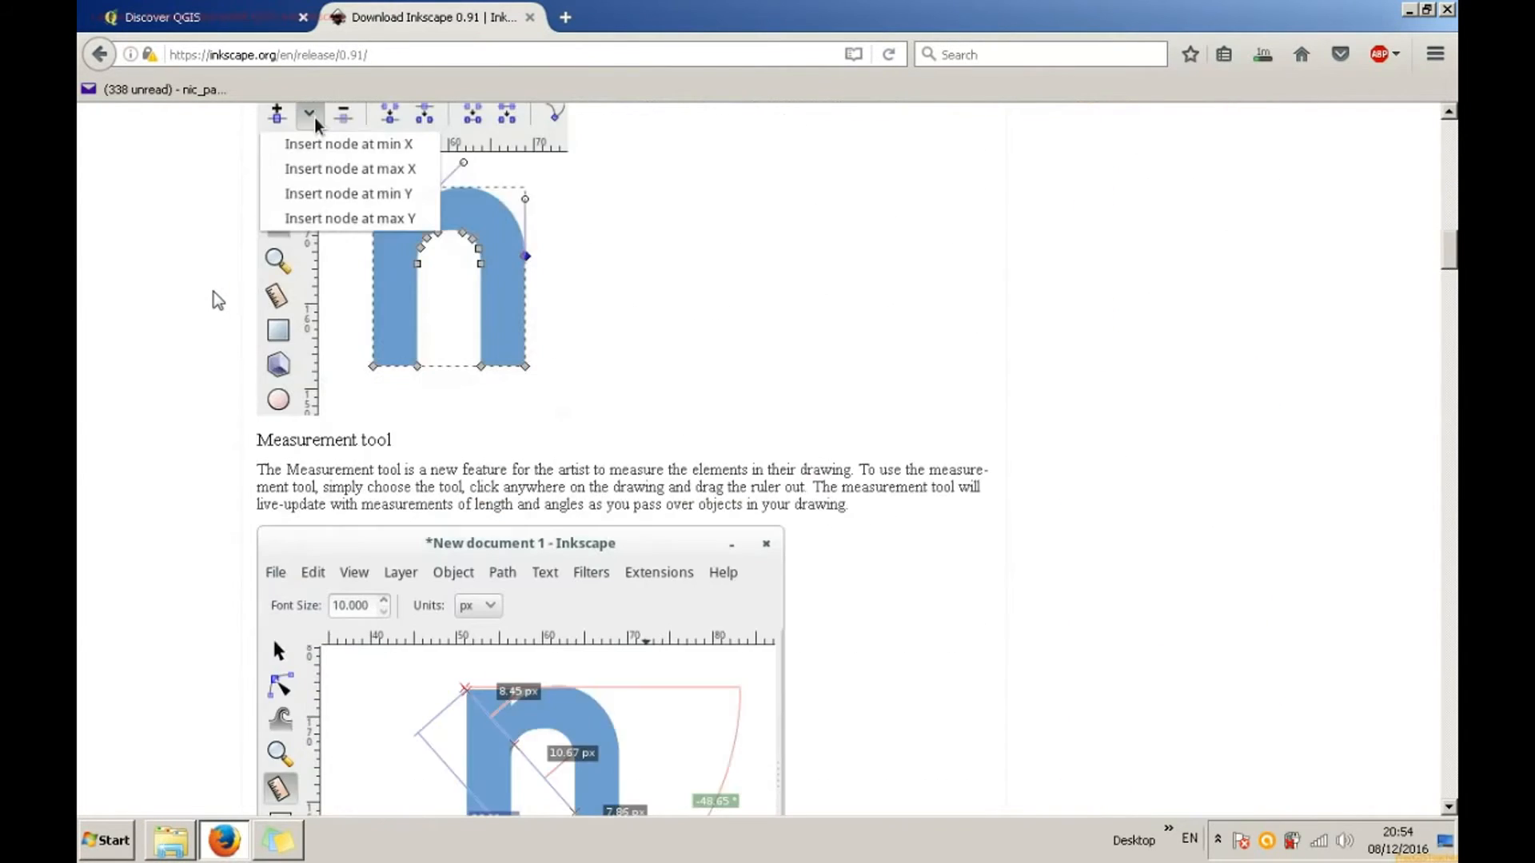
pyautogui.scroll(-7, 217, 300)
pyautogui.scroll(-4, 217, 301)
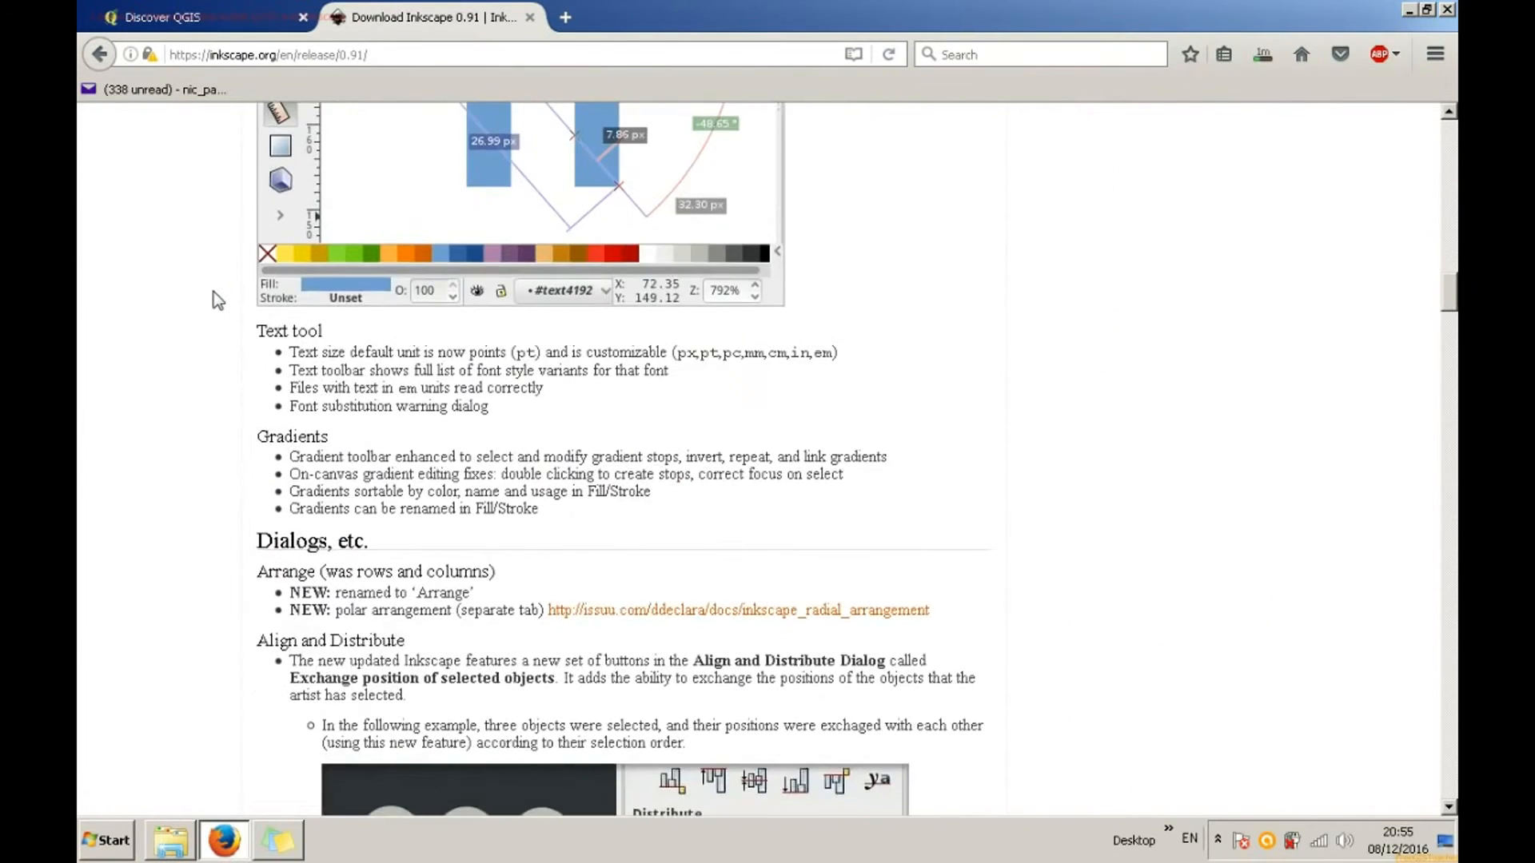
pyautogui.scroll(20, 218, 300)
pyautogui.scroll(-10, 780, 295)
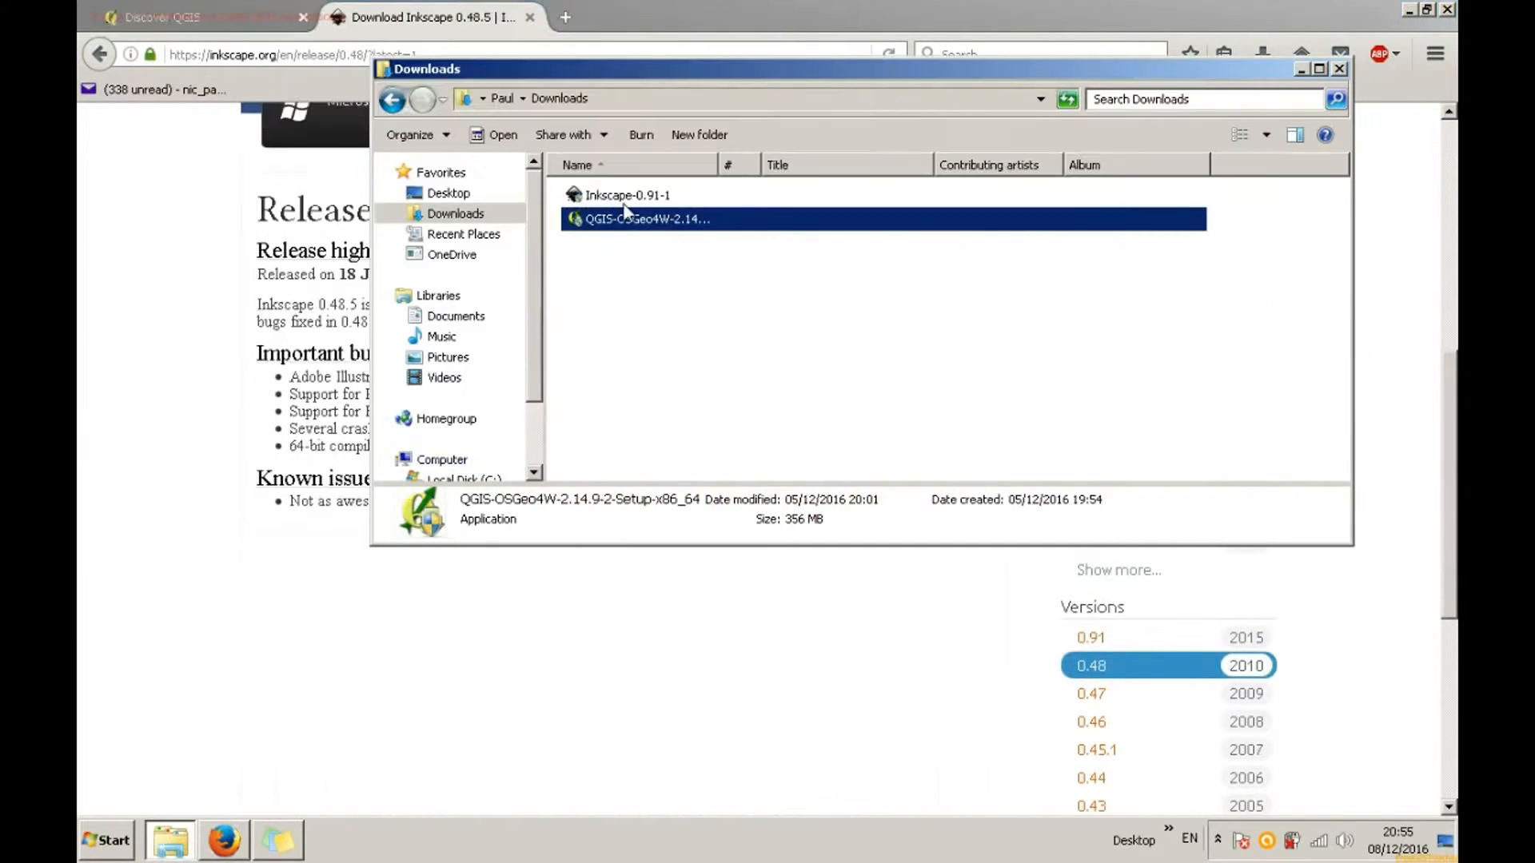
# Step: Switch to the Downloads folder in Windows Explorer and start the Inkscape-0.91-1 installer with English as the language
pyautogui.doubleClick(622, 196)
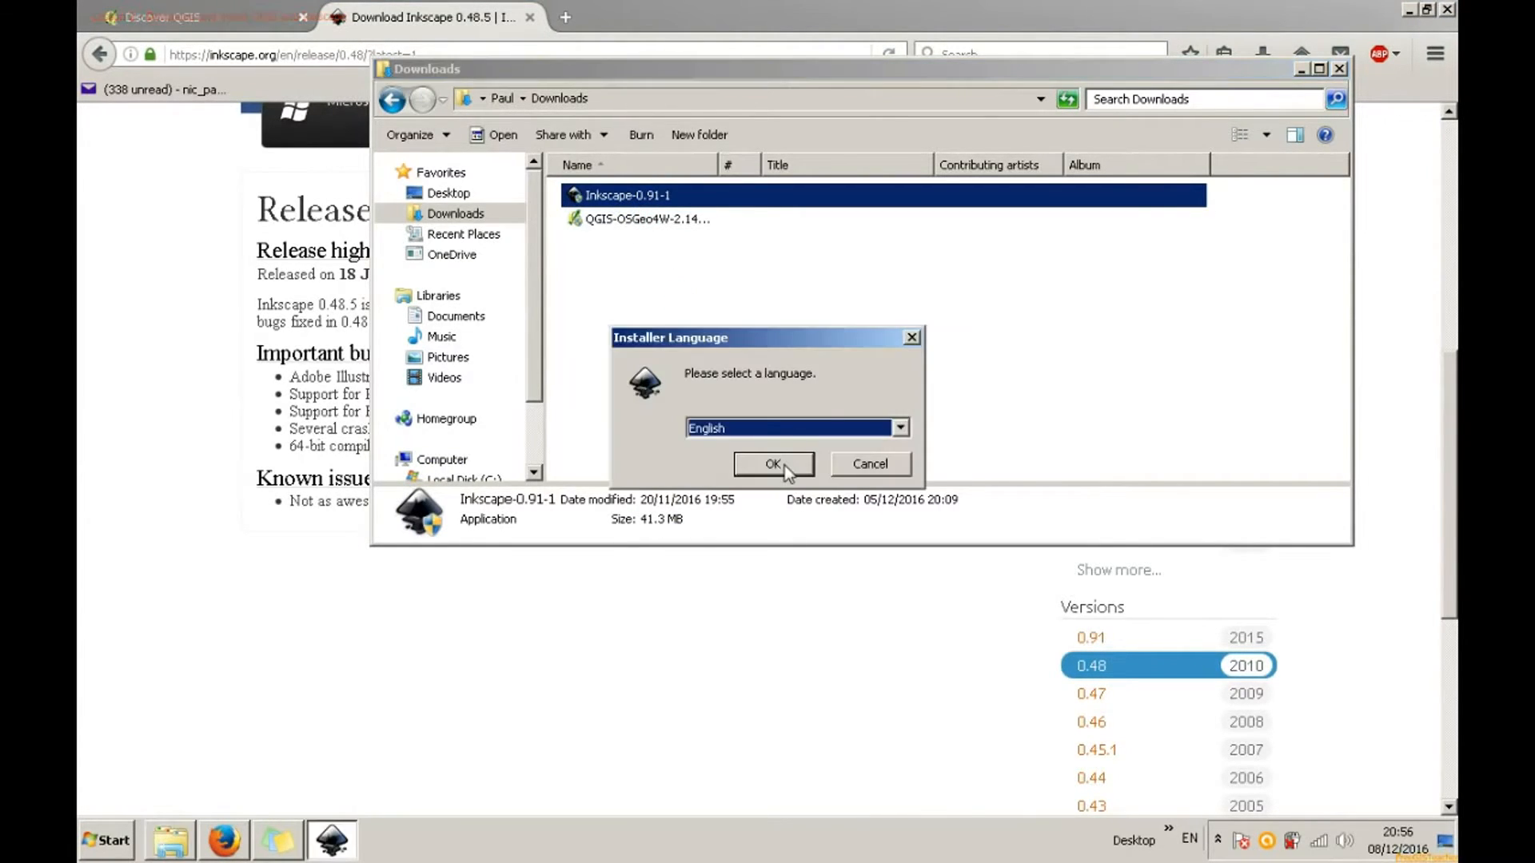
pyautogui.click(784, 466)
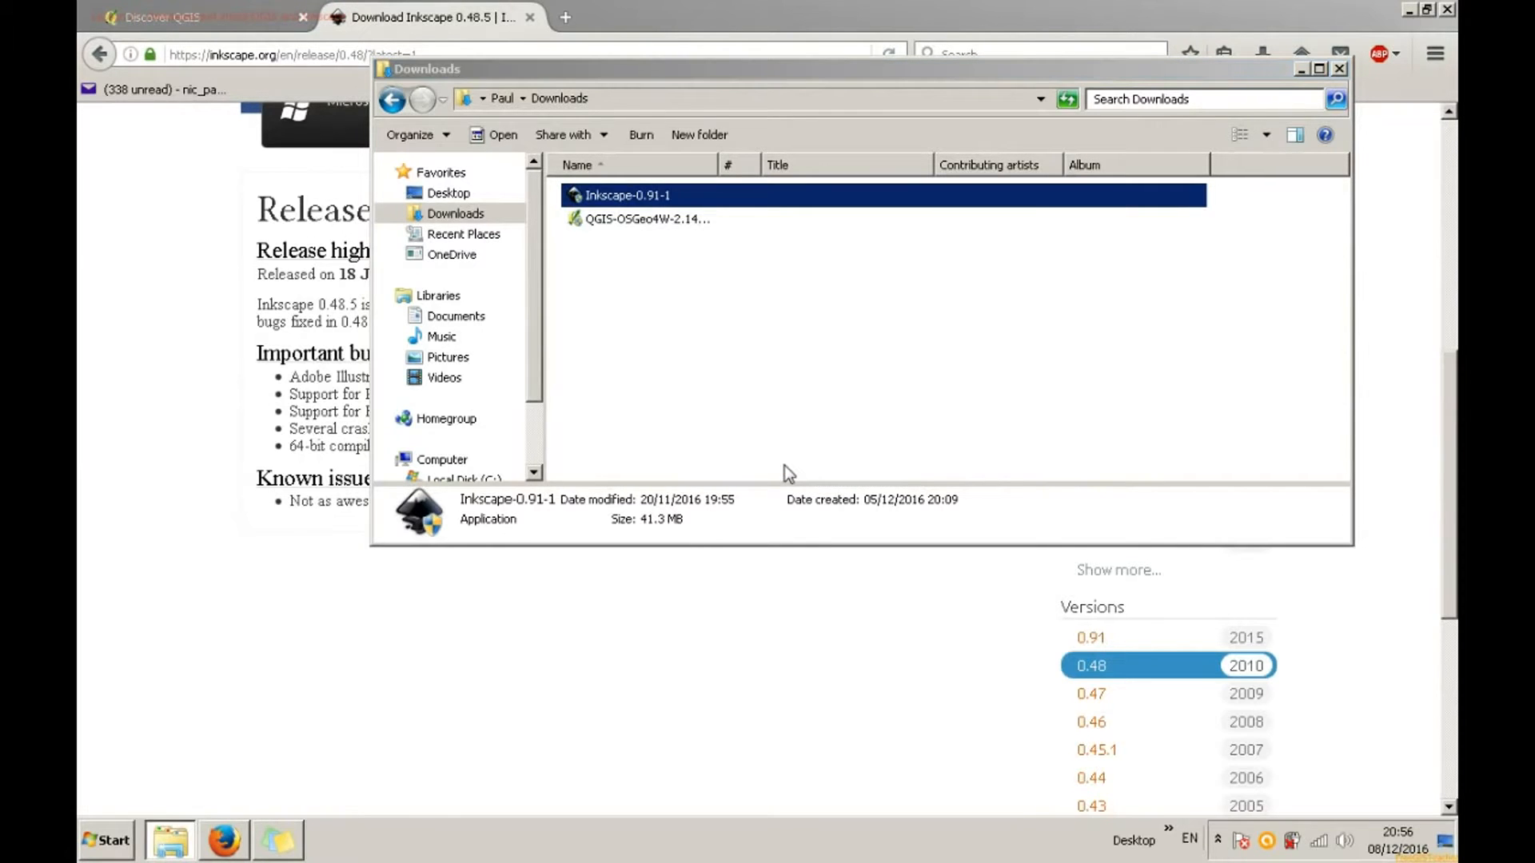
pyautogui.click(879, 588)
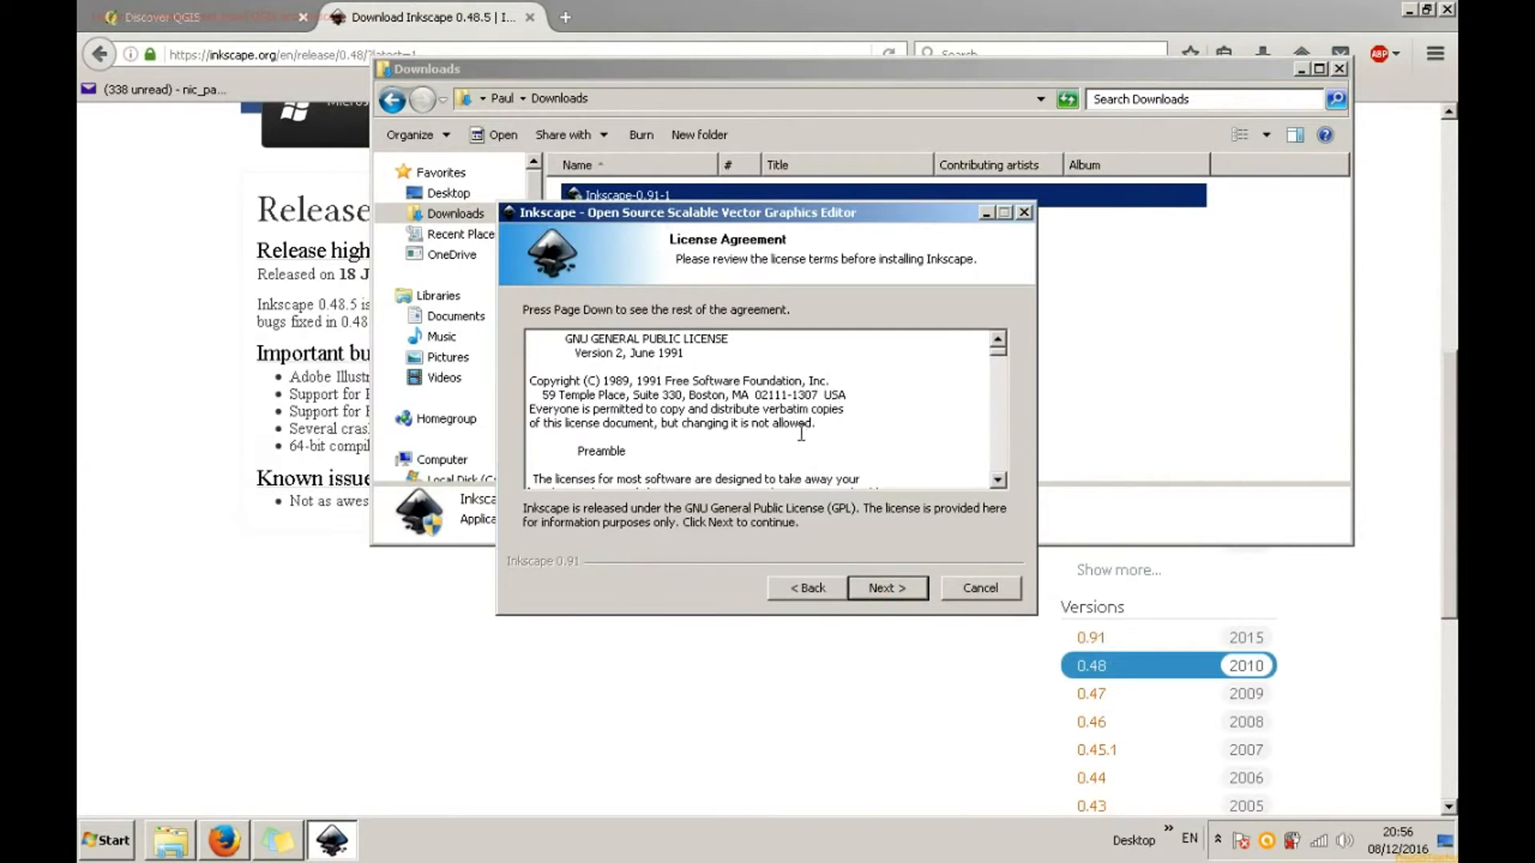
# Step: Read through the GNU General Public License in the Inkscape setup and proceed to choosing components
pyautogui.scroll(-5, 880, 452)
pyautogui.scroll(-8, 989, 396)
pyautogui.moveTo(999, 371); pyautogui.dragTo(1003, 470)
pyautogui.click(892, 590)
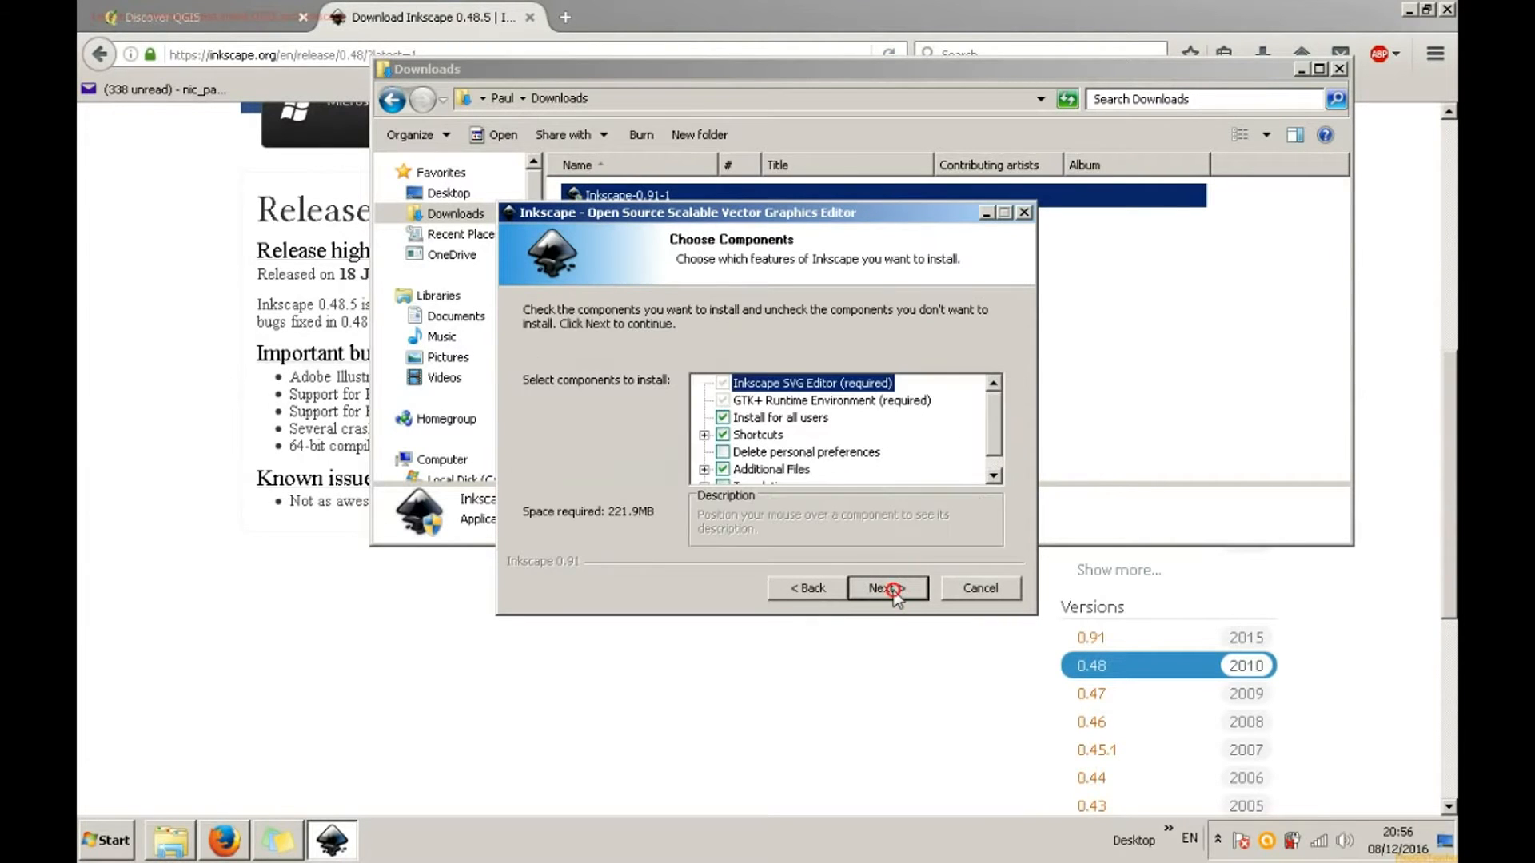
# Step: Exclude 'Install for all users' and the Desktop, Quick Launch, Open SVG files with Inkscape and Context Menu shortcuts
pyautogui.click(723, 417)
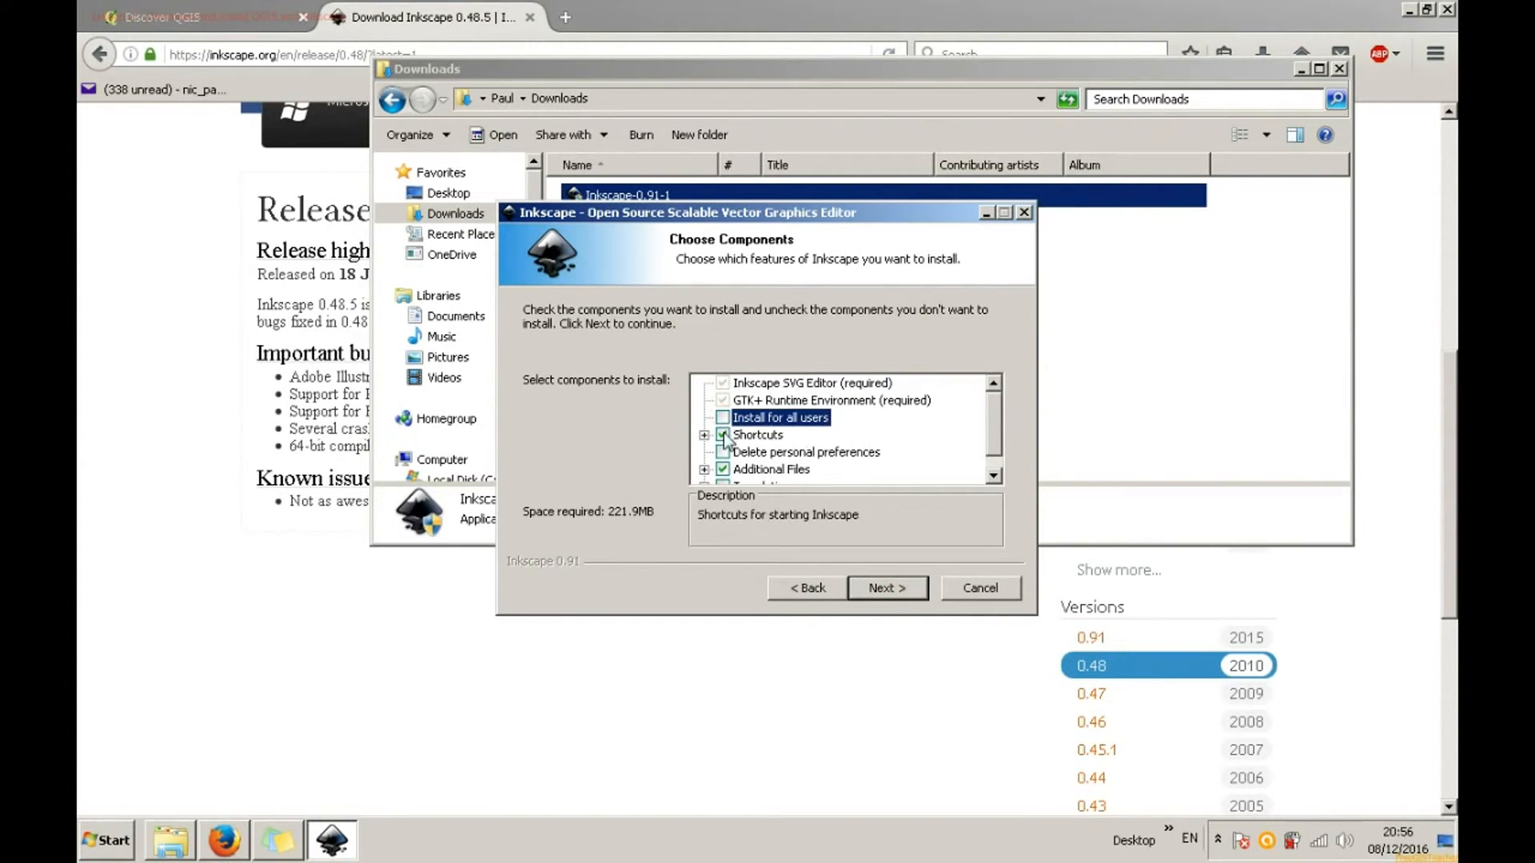
pyautogui.click(703, 435)
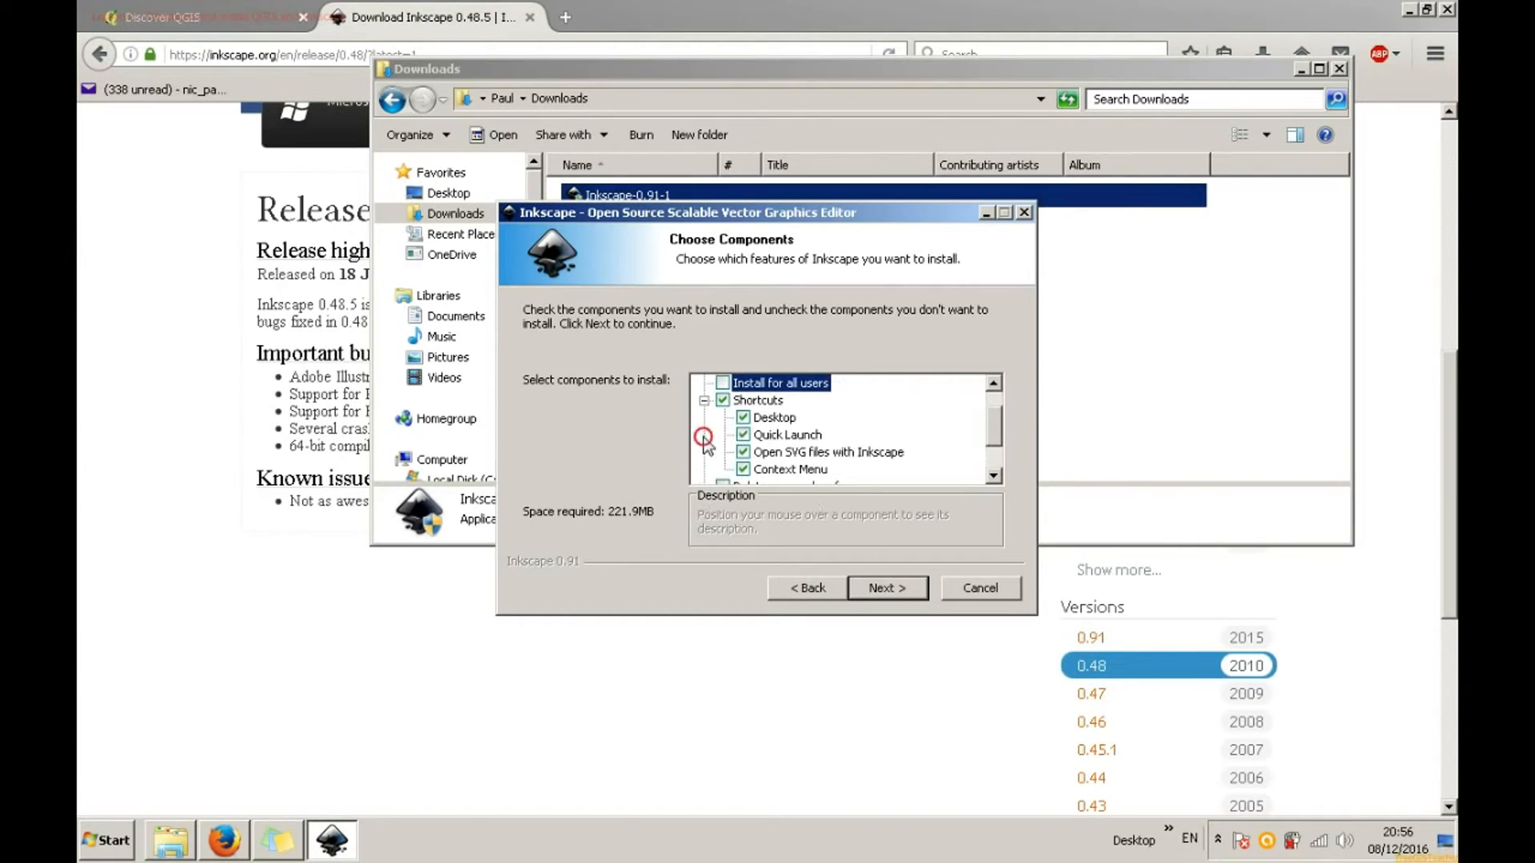
pyautogui.click(744, 417)
pyautogui.press('Down')
pyautogui.press('space')
pyautogui.press('Down')
pyautogui.press('space')
pyautogui.press('Down')
pyautogui.press('space')
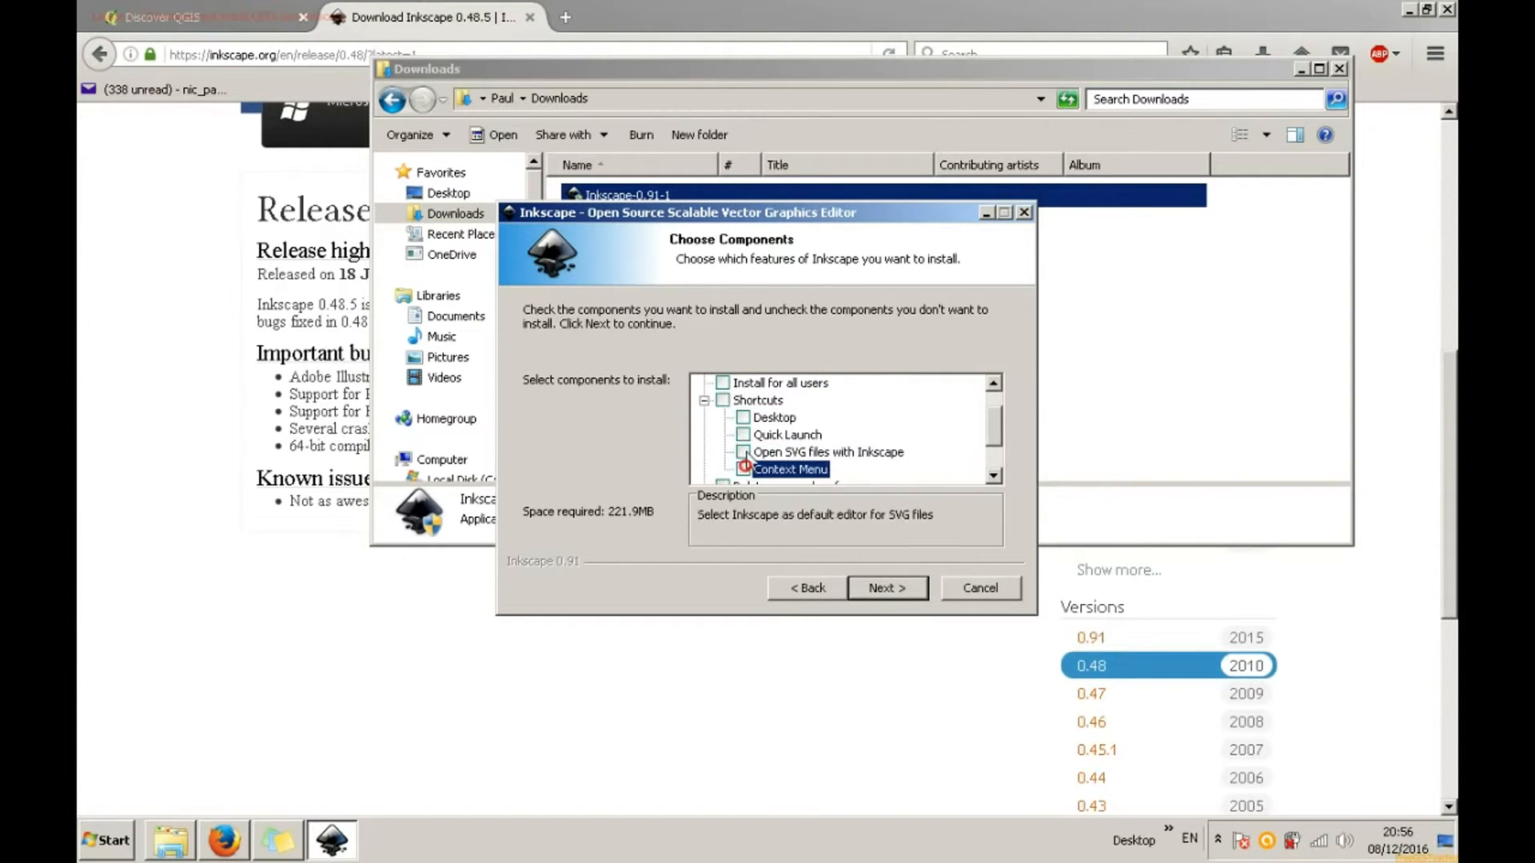
# Step: Try the Examples, Tutorials and Translations options, and leave both Additional Files and Translations out of the Inkscape installation
pyautogui.scroll(-1, 746, 426)
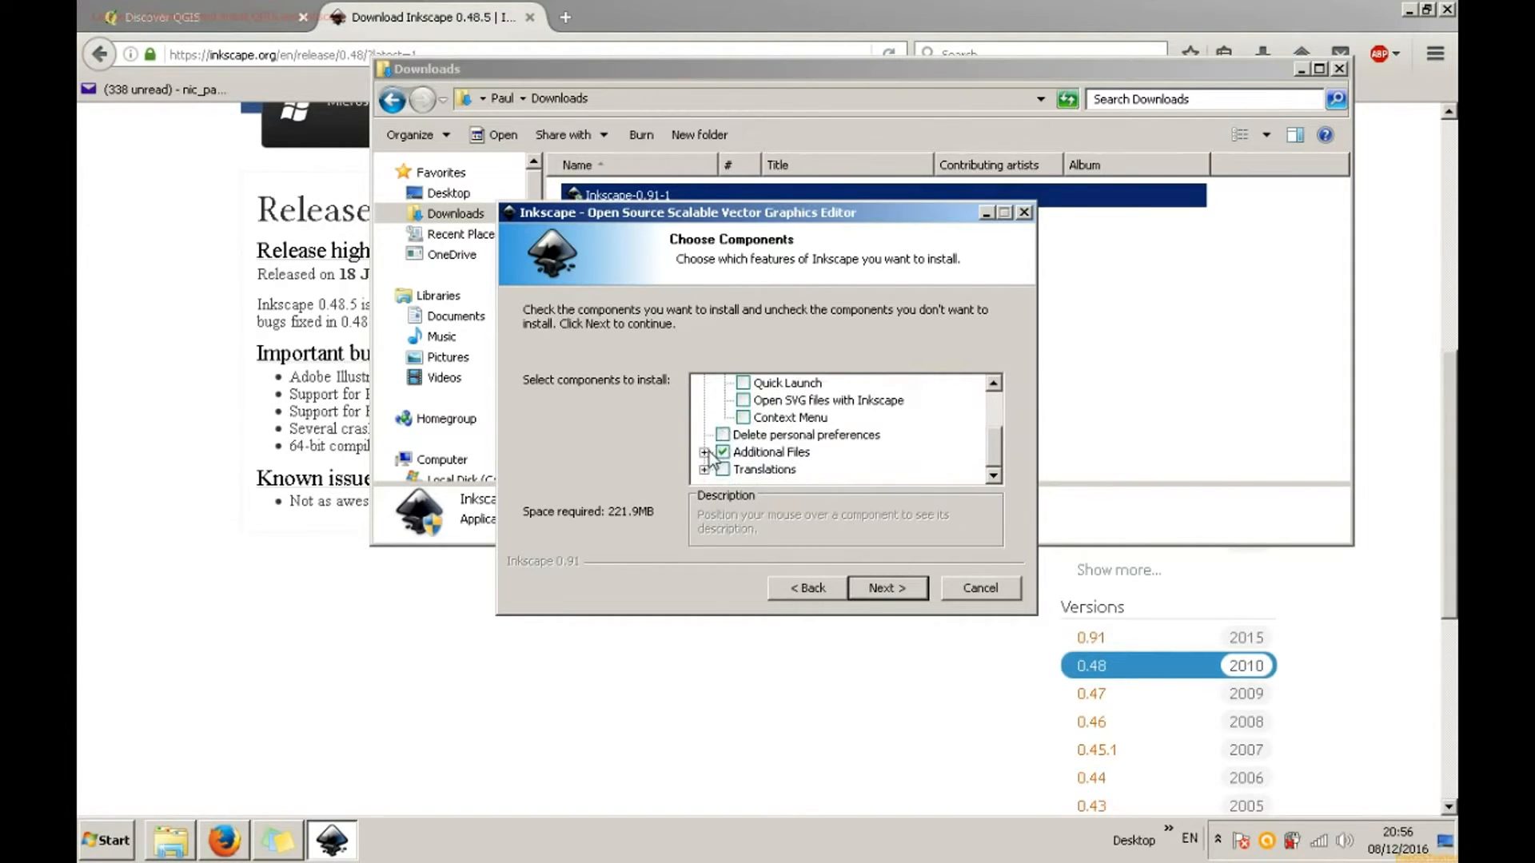
pyautogui.click(703, 435)
pyautogui.click(743, 435)
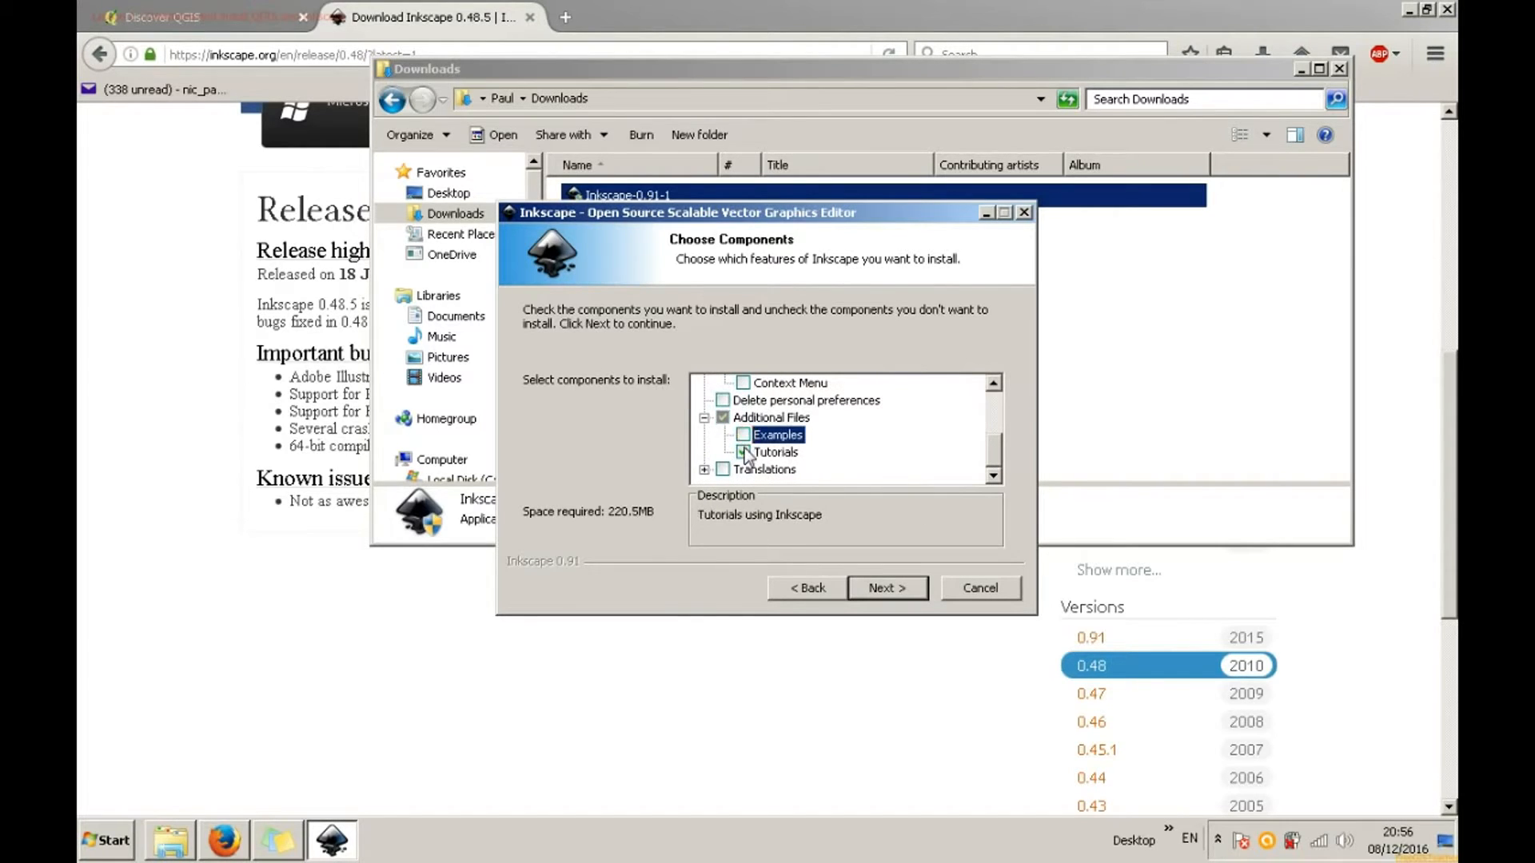
pyautogui.click(743, 452)
pyautogui.click(722, 470)
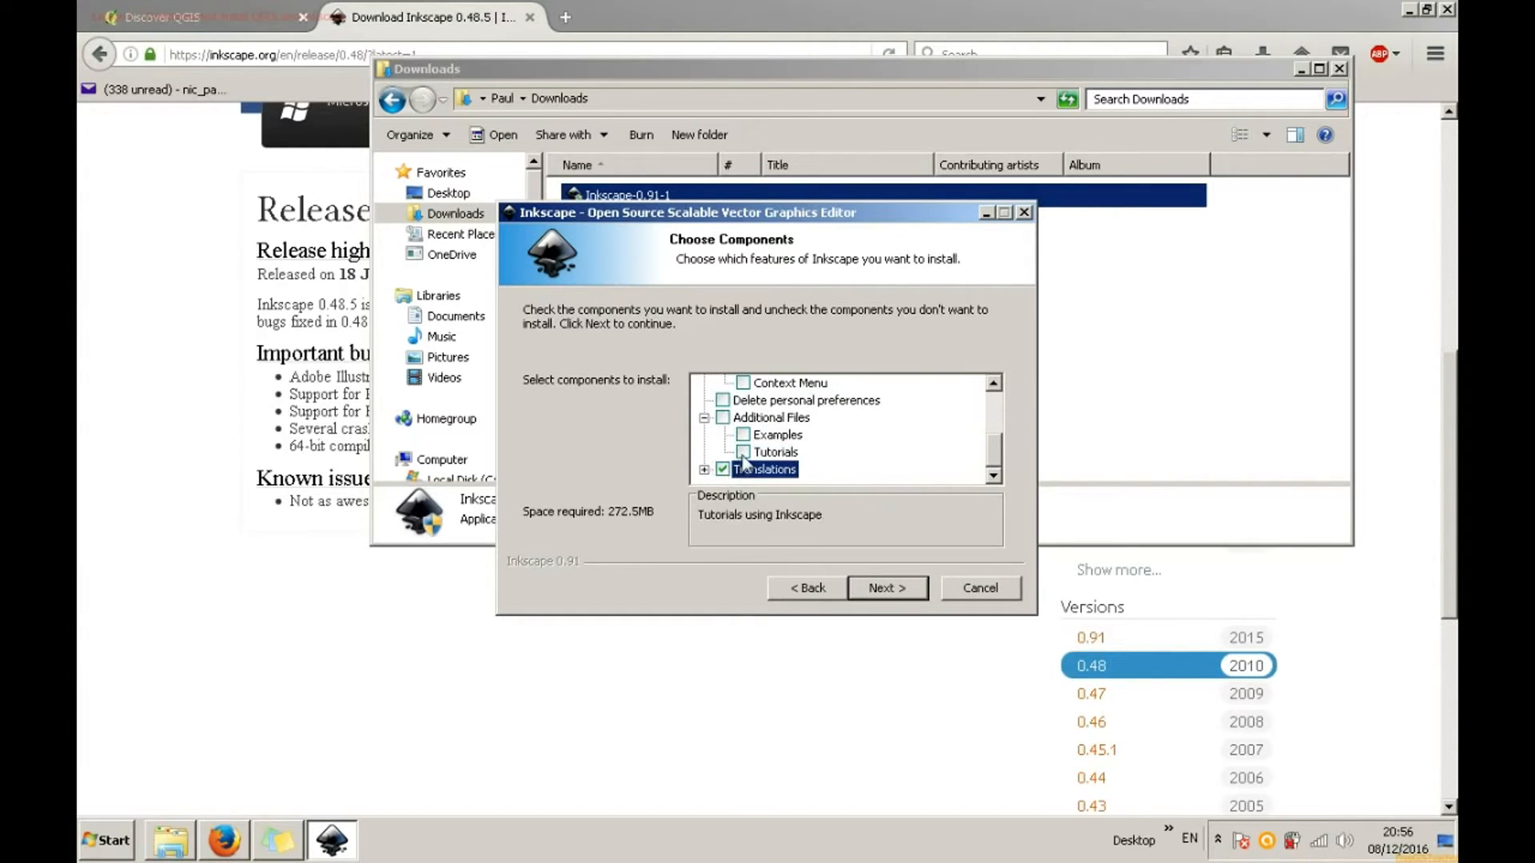
pyautogui.click(743, 452)
pyautogui.click(743, 435)
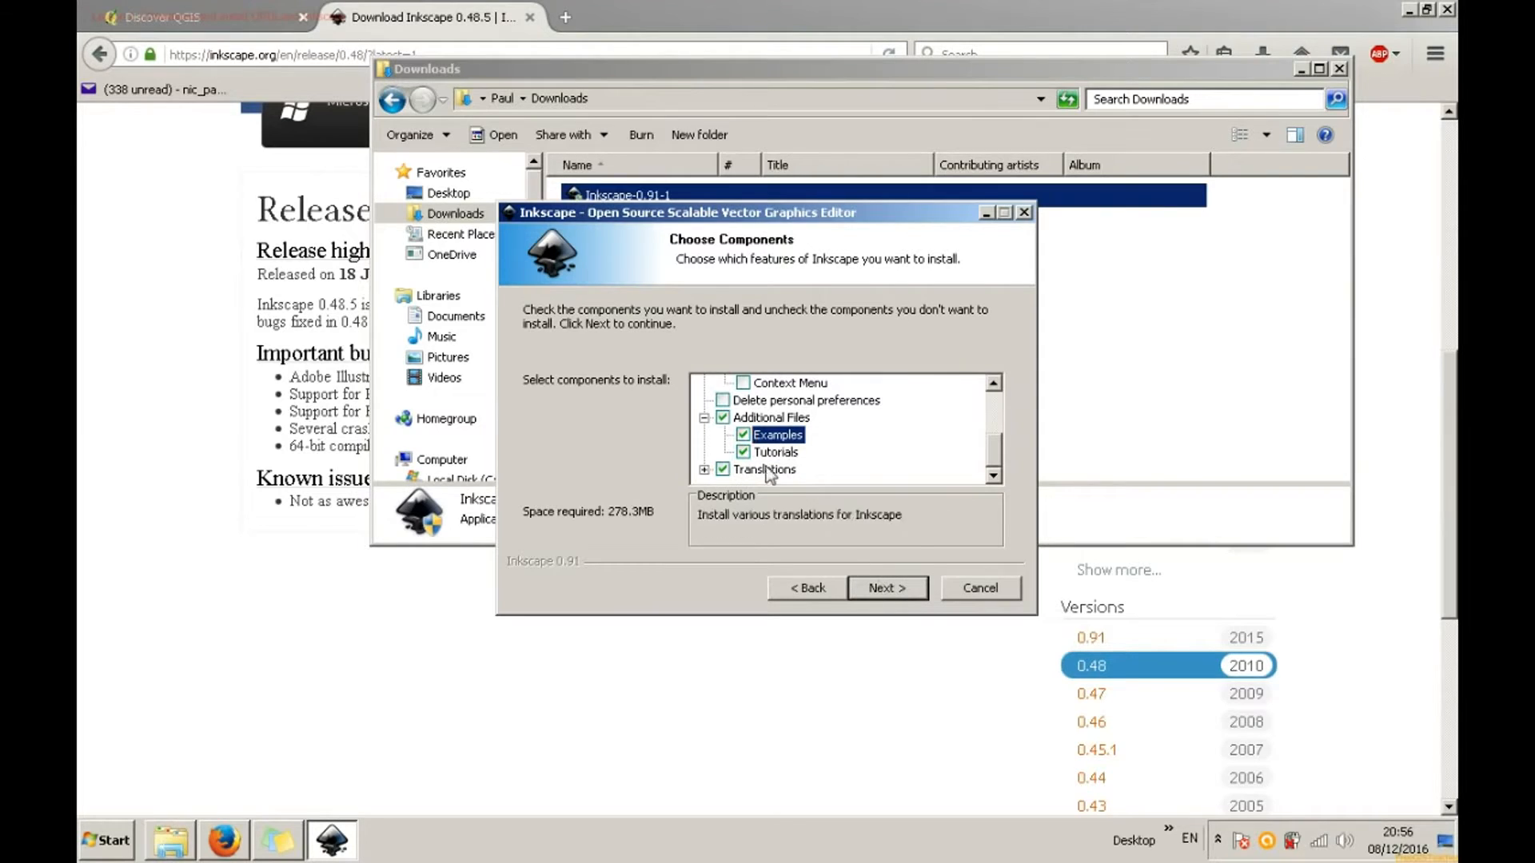
pyautogui.click(722, 417)
pyautogui.click(723, 469)
# Step: Include the Desktop shortcut again and set Inkscape's destination to an Inkscape folder inside the user's profile folder
pyautogui.scroll(2, 914, 449)
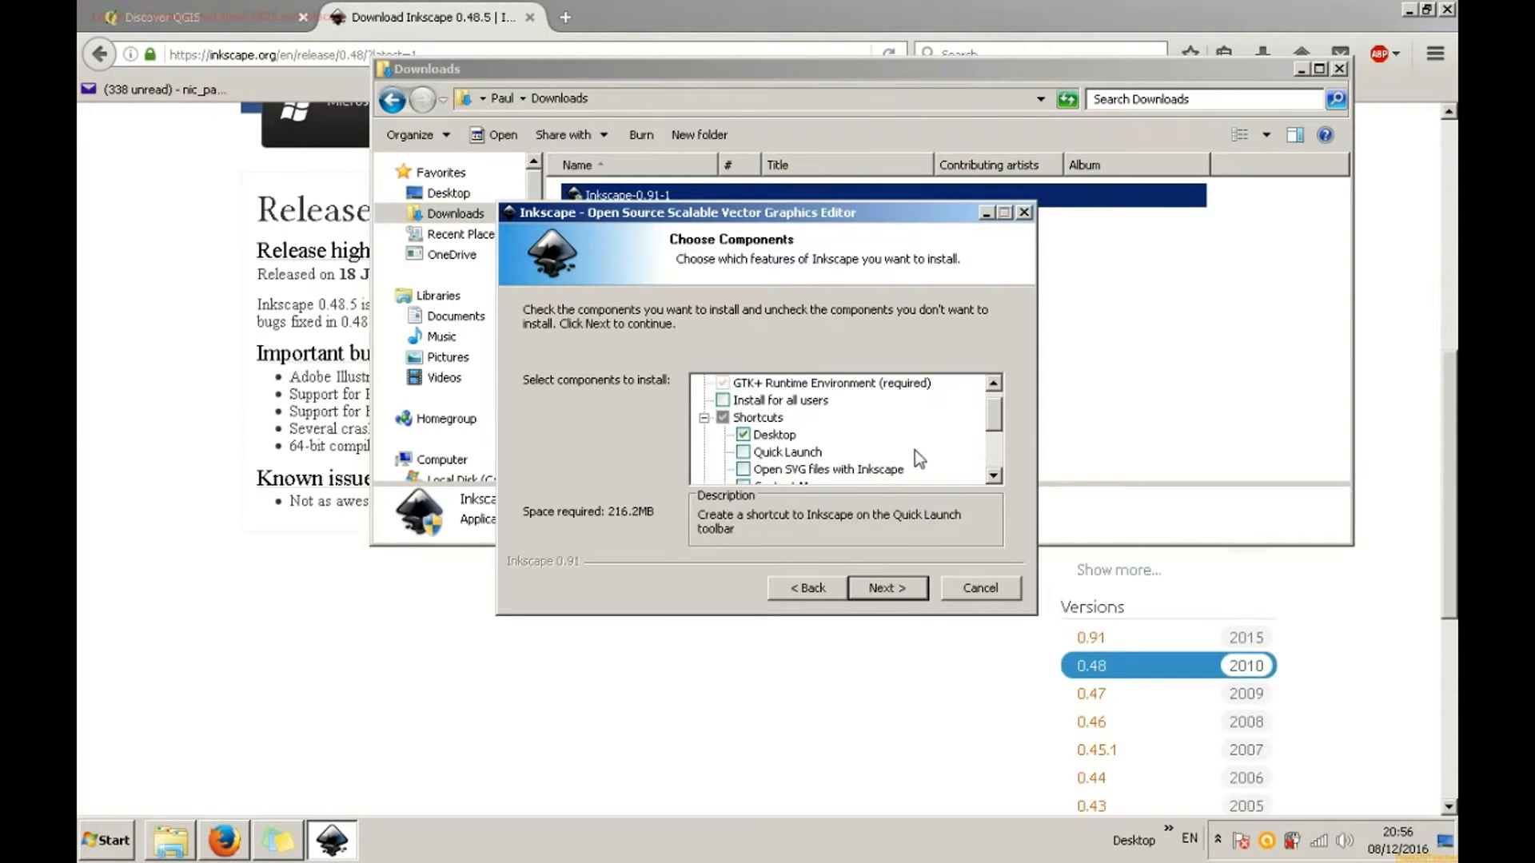
pyautogui.click(887, 589)
pyautogui.click(923, 467)
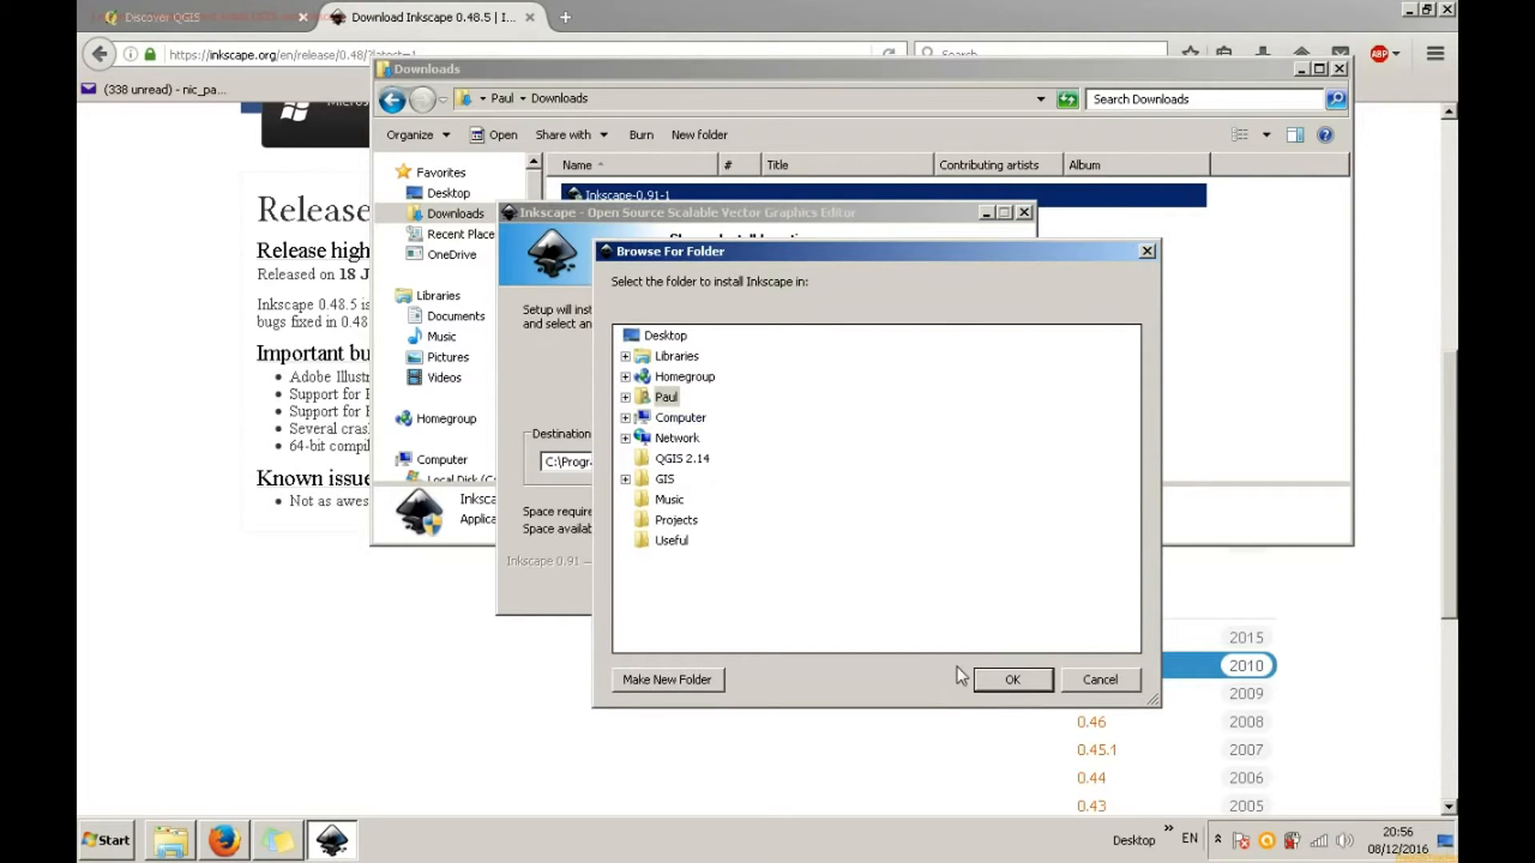
pyautogui.click(1015, 679)
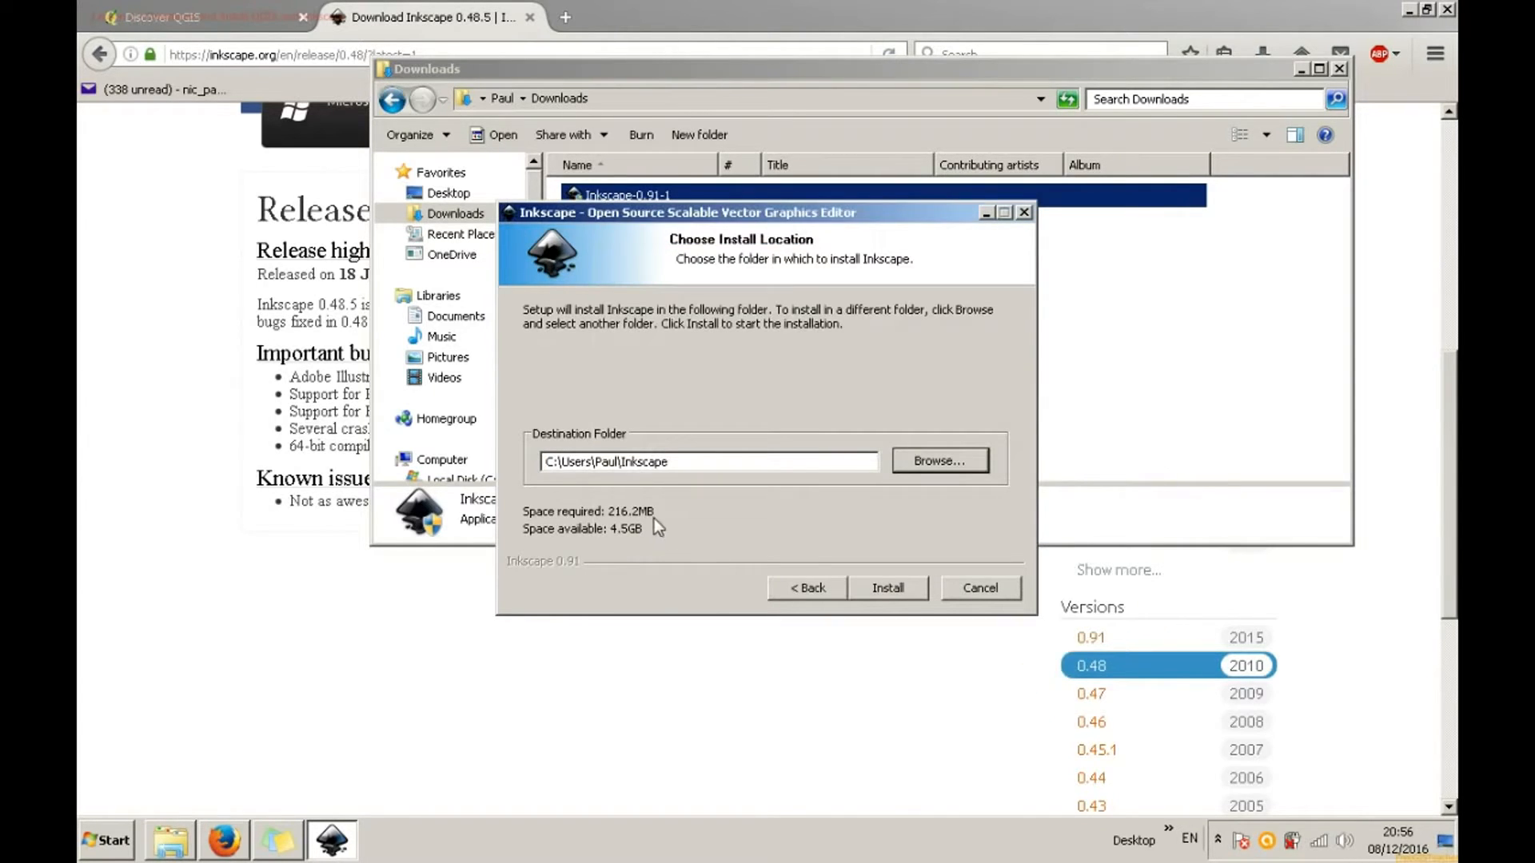
# Step: Change Inkscape's destination to D:\Inkscape on the Date (D:) drive and start the installation
pyautogui.click(949, 475)
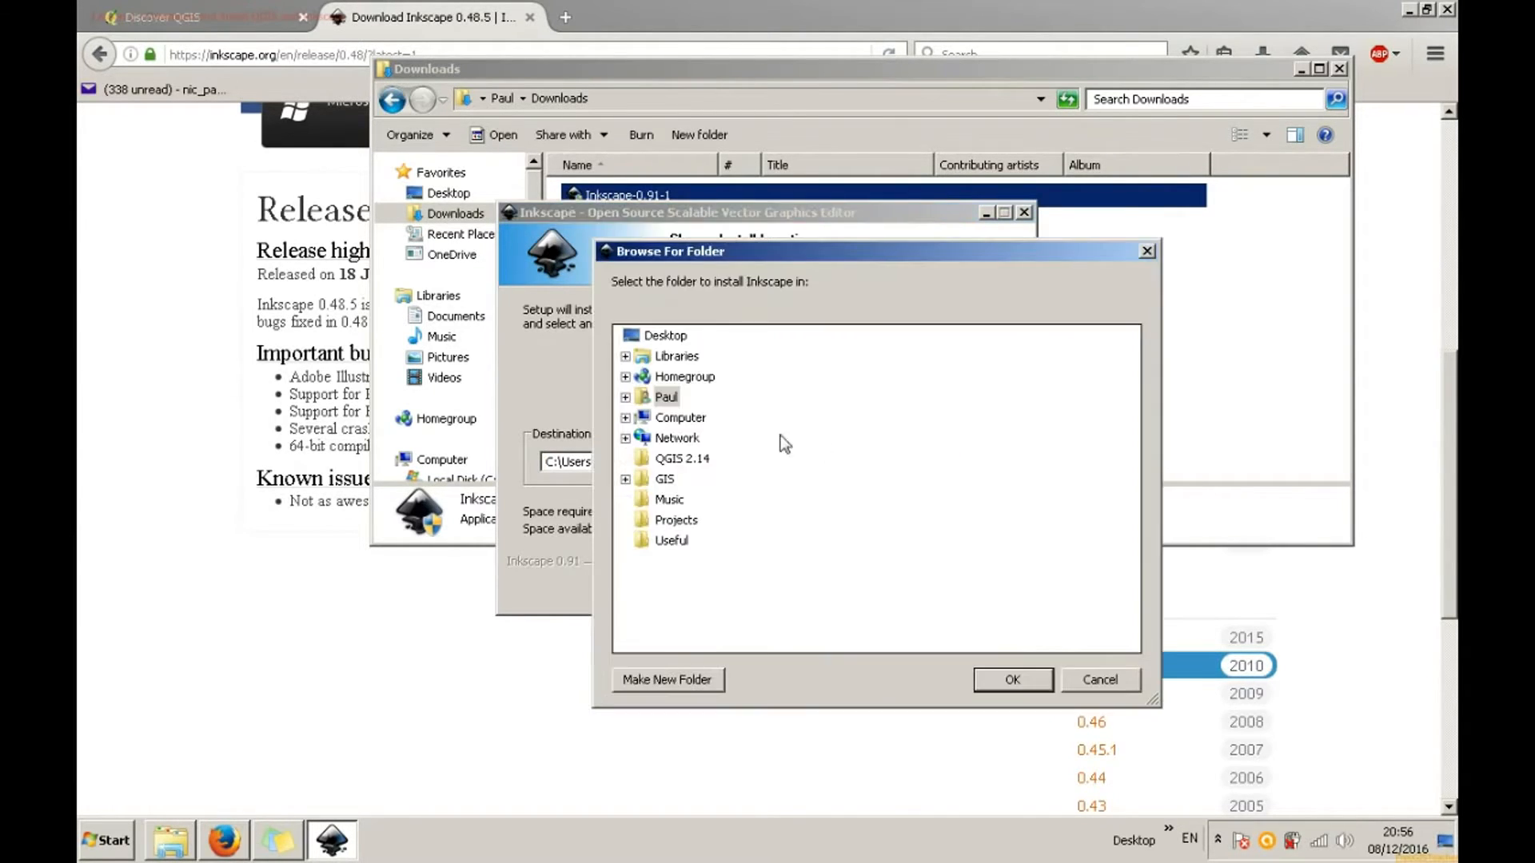
pyautogui.doubleClick(689, 419)
pyautogui.doubleClick(690, 458)
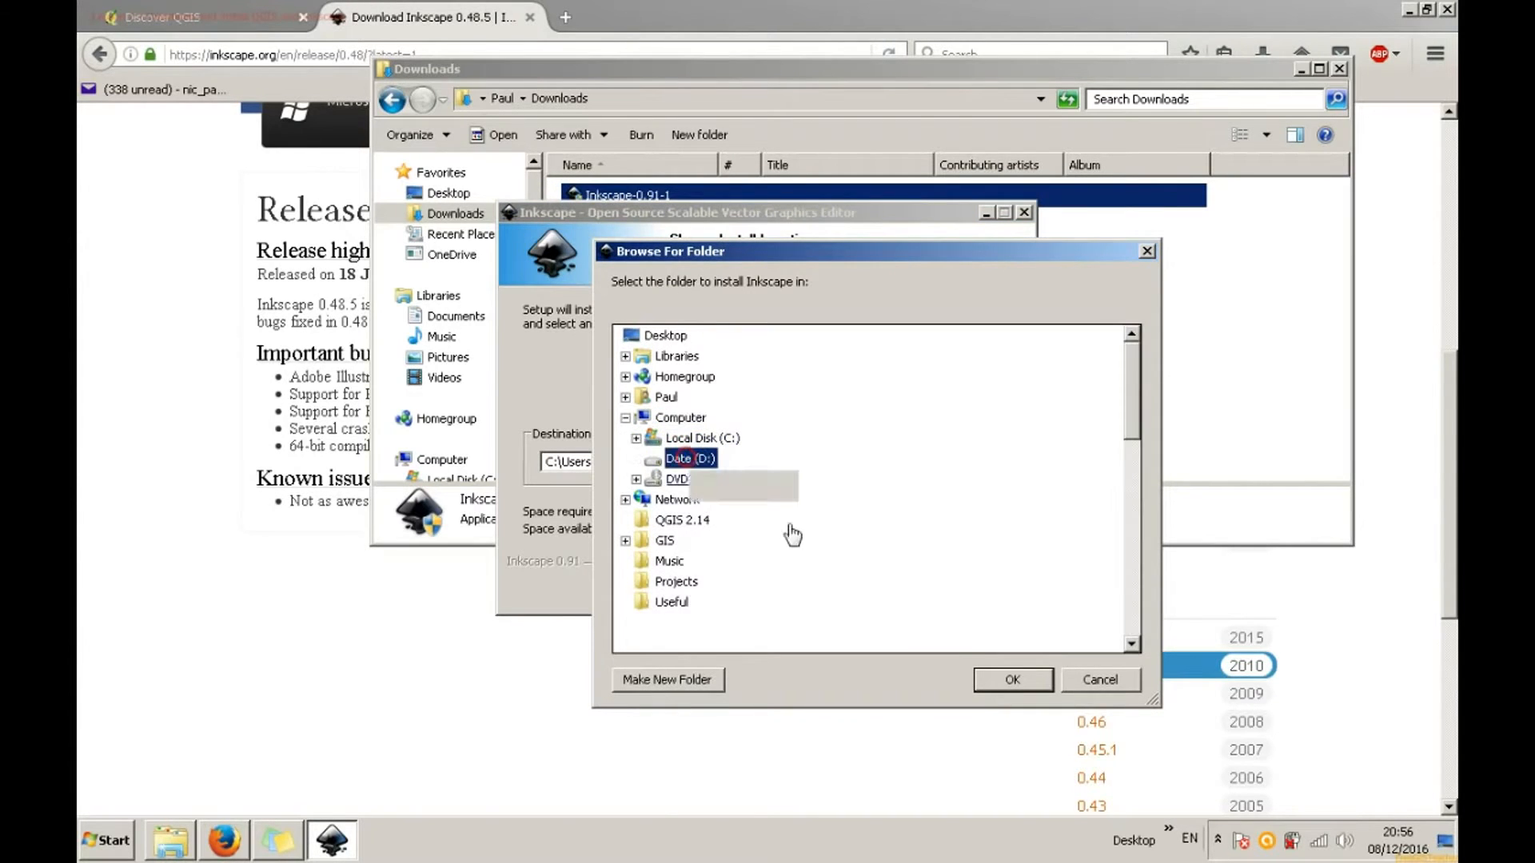
pyautogui.click(999, 678)
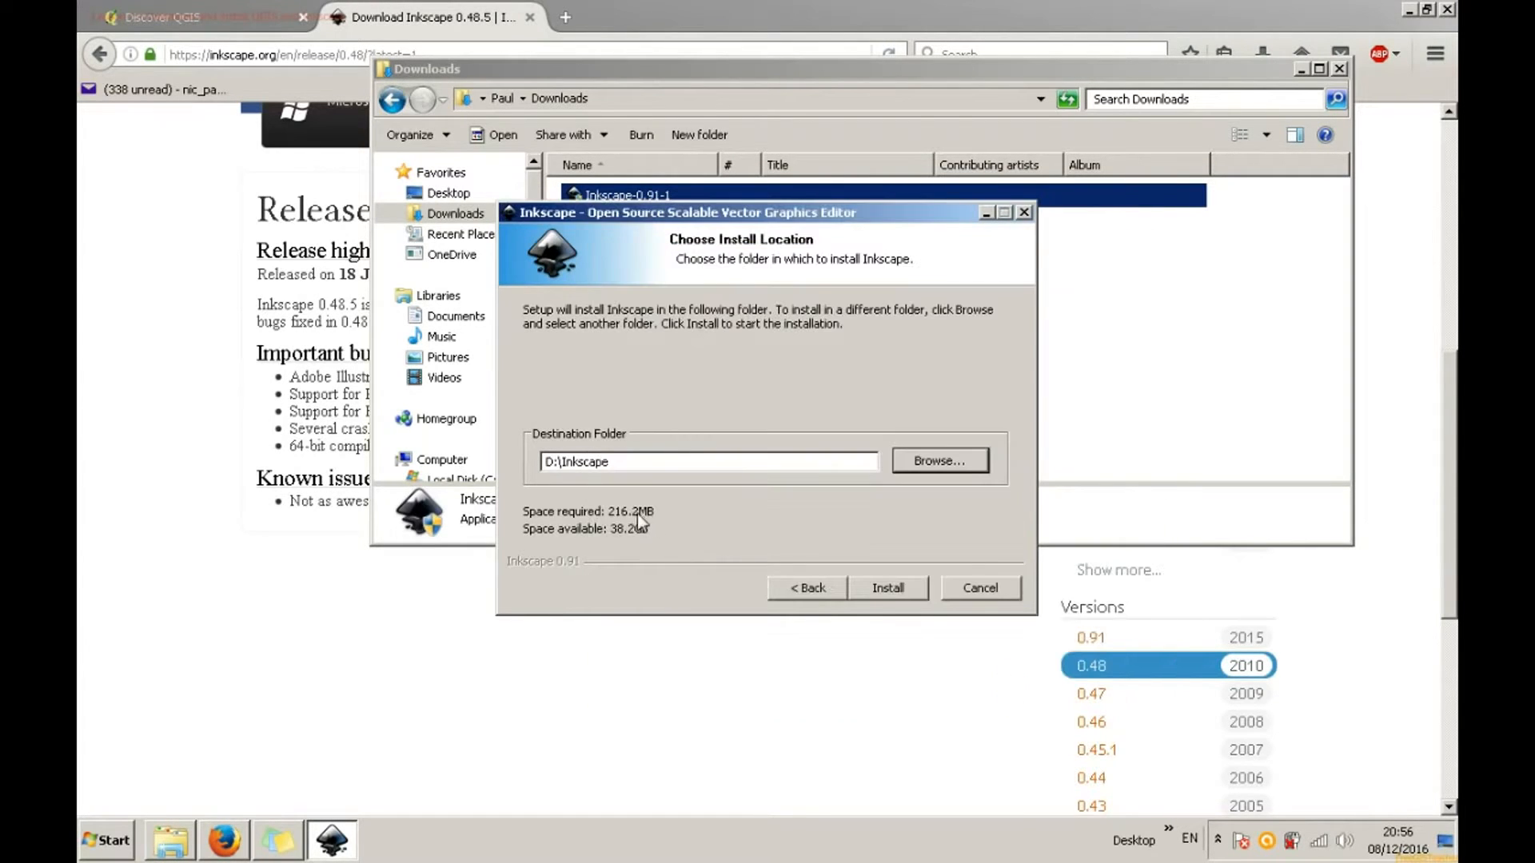
pyautogui.click(887, 589)
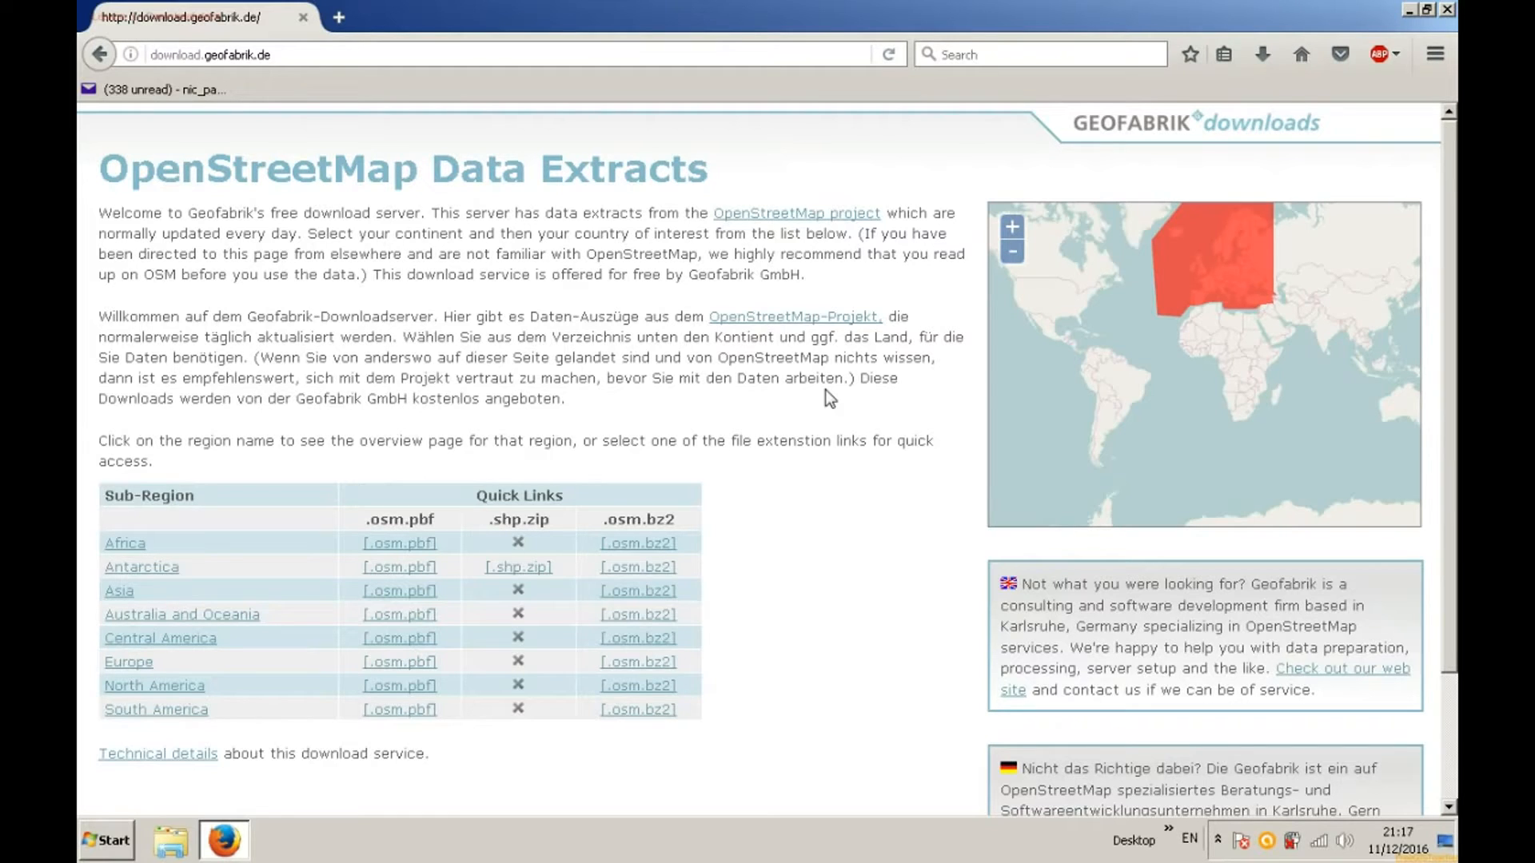
# Step: Download the Monaco .shp.zip extract from Geofabrik's Europe page and save the file
pyautogui.click(138, 663)
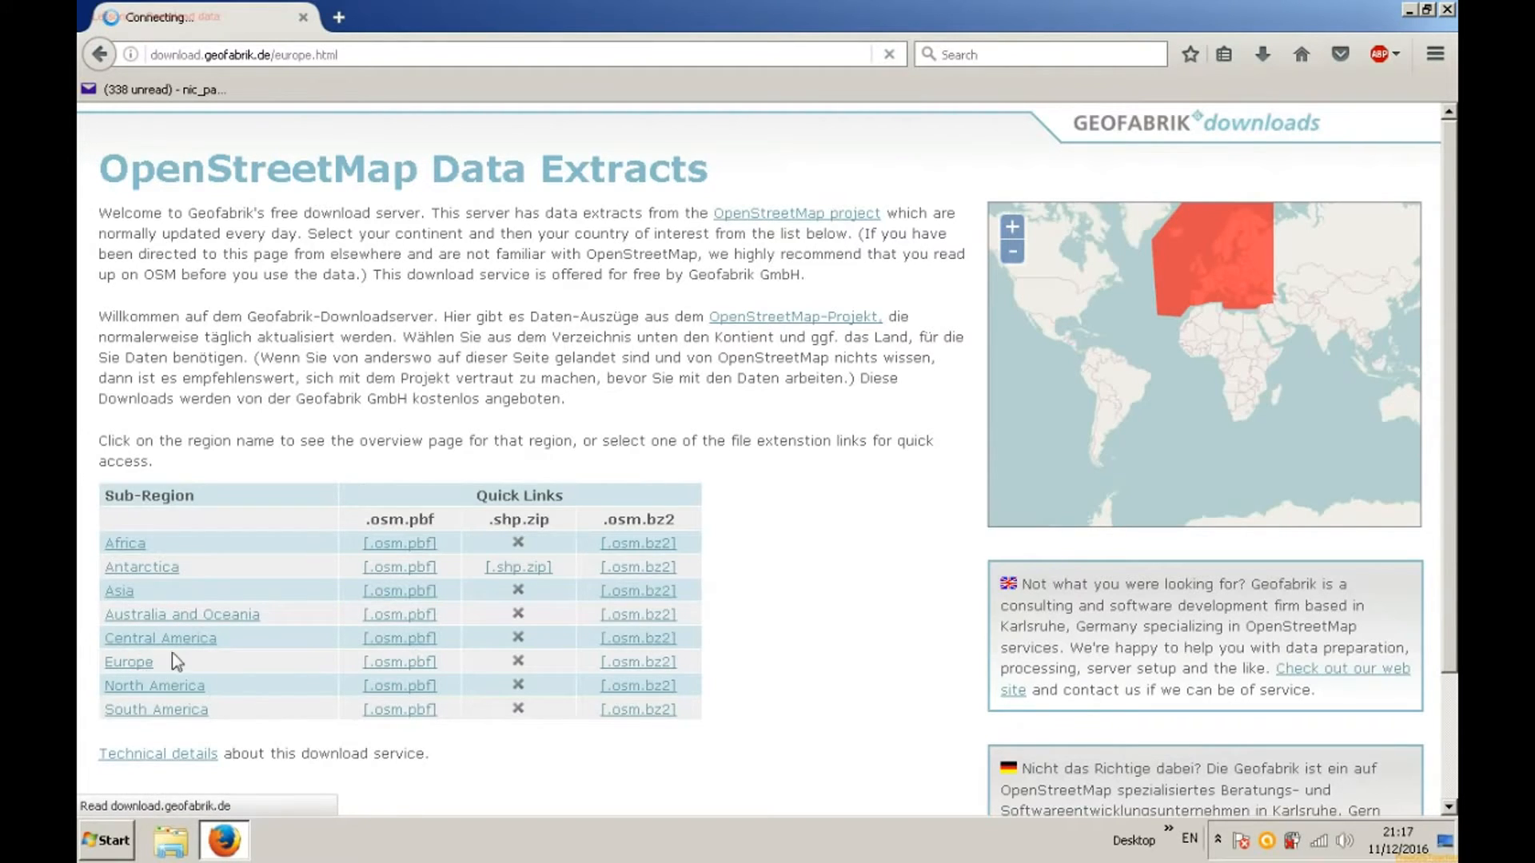
pyautogui.scroll(-9, 243, 606)
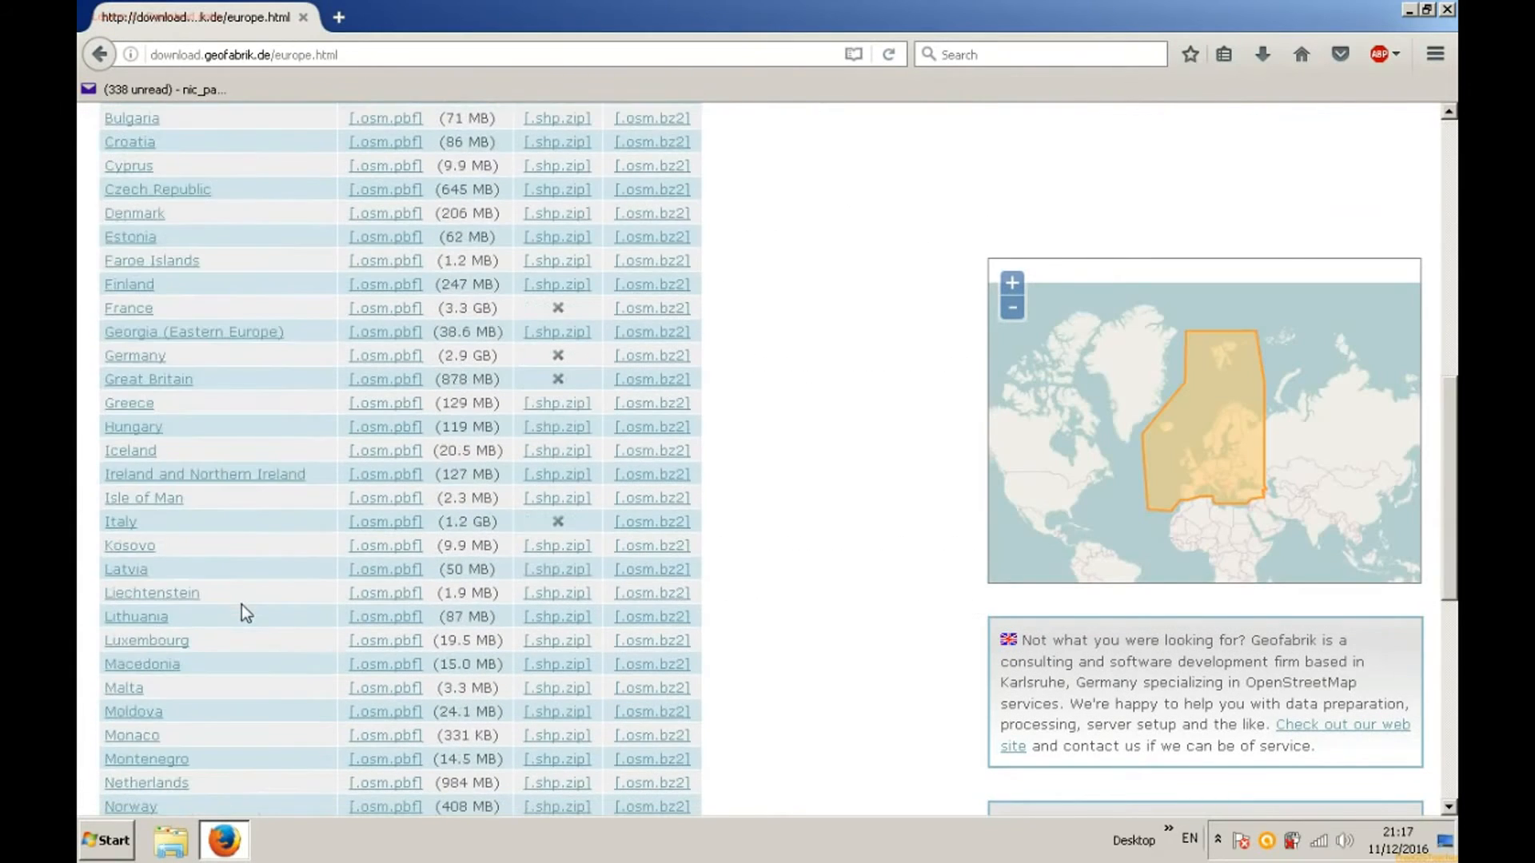
pyautogui.scroll(-3, 241, 602)
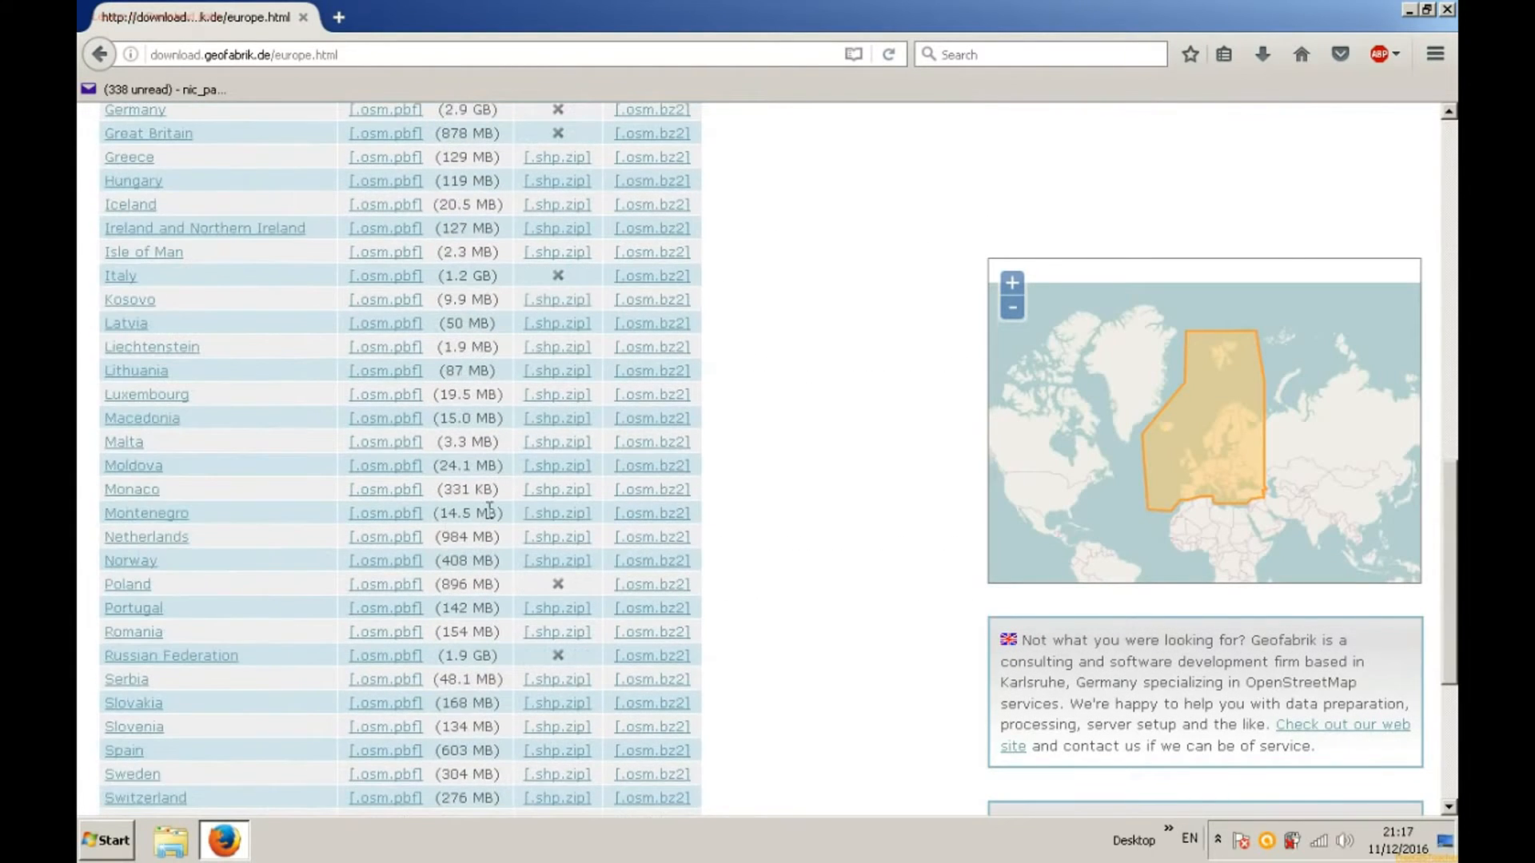
pyautogui.click(557, 499)
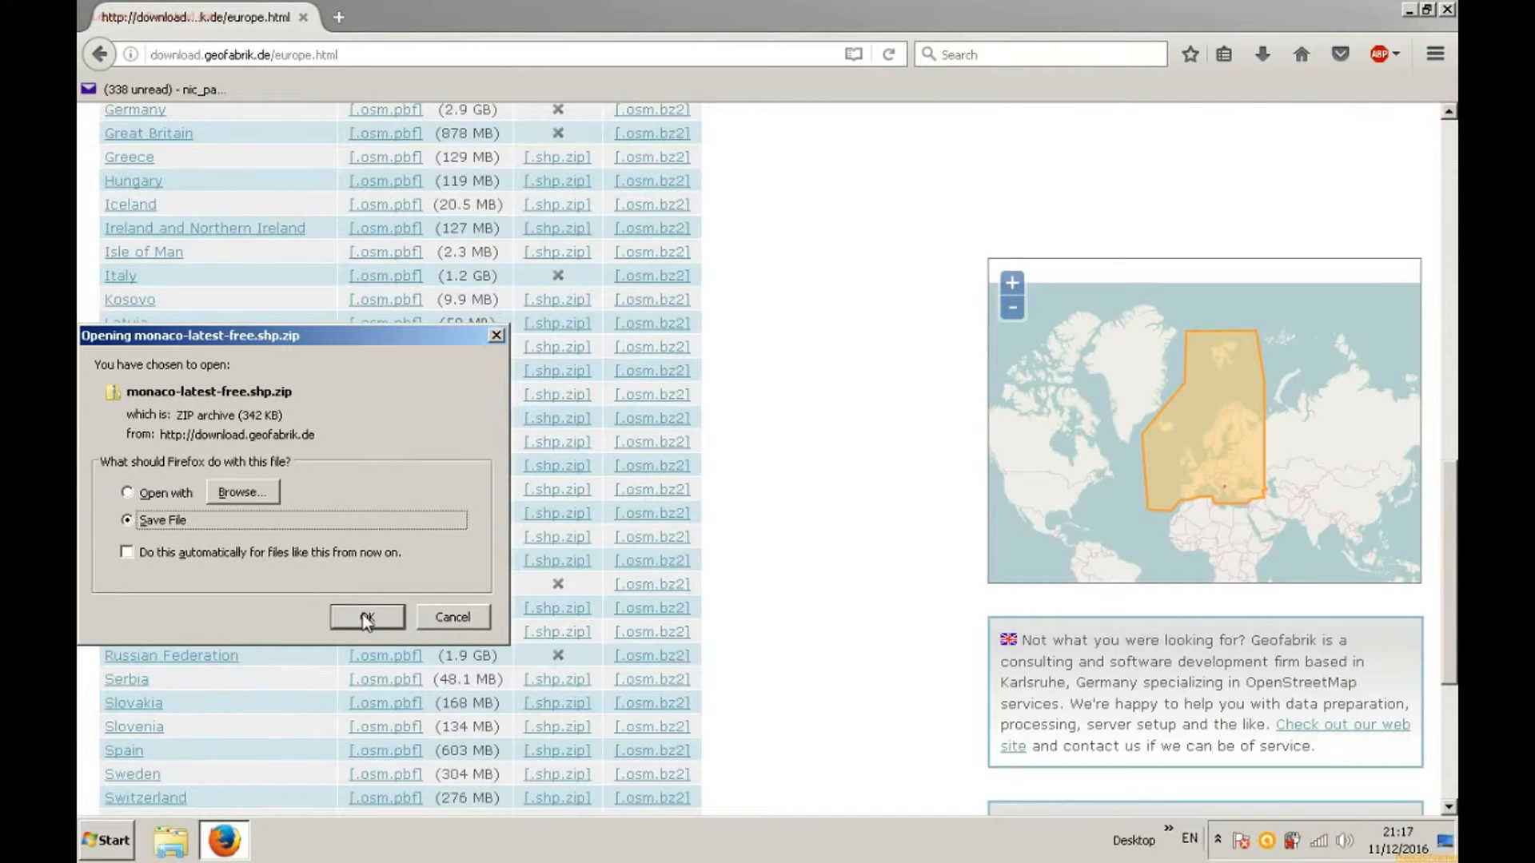
pyautogui.click(367, 617)
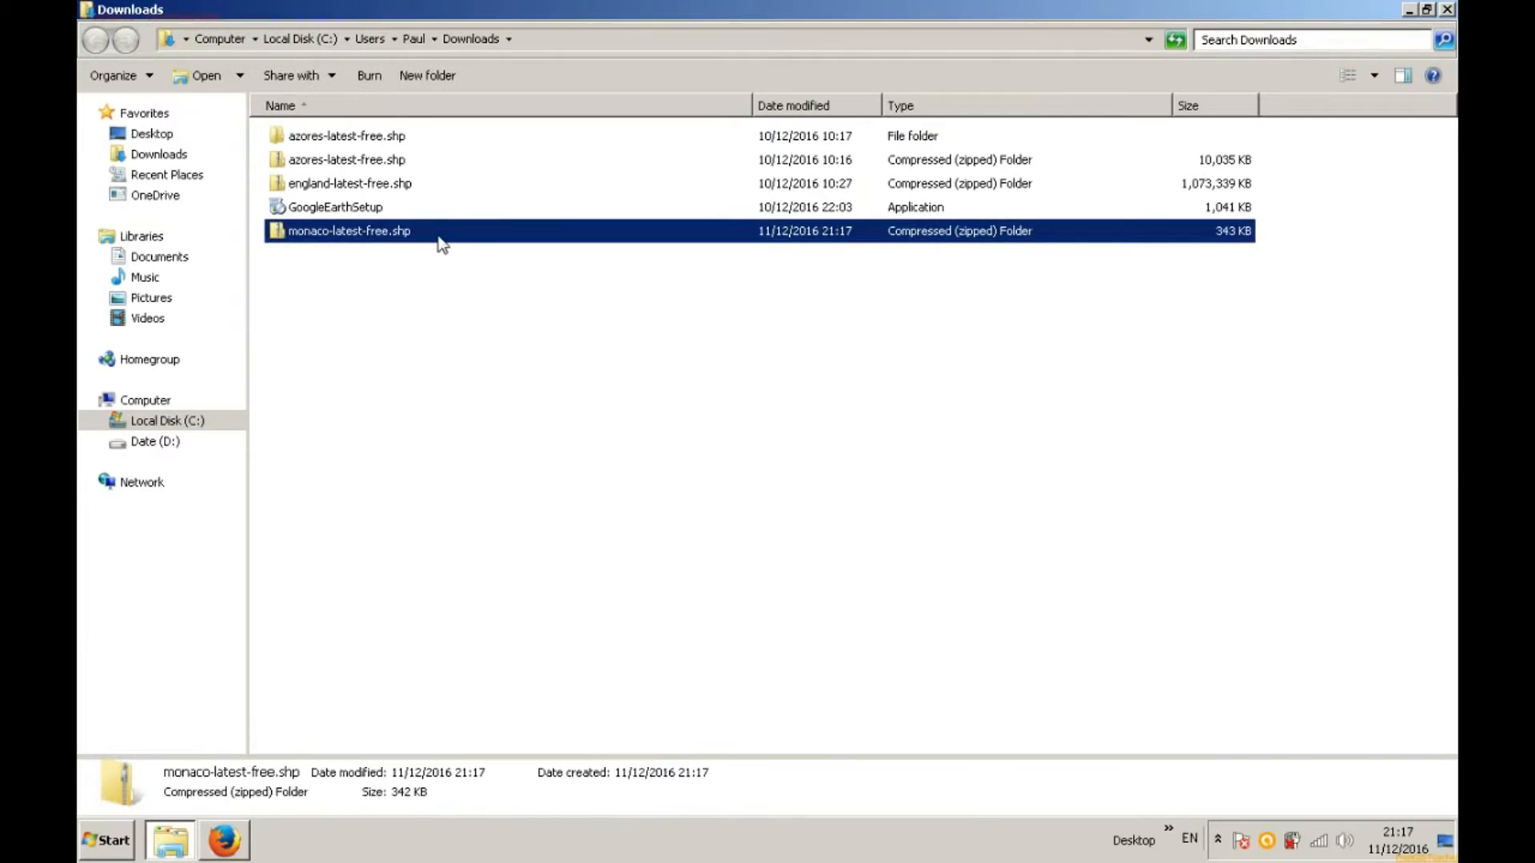
# Step: Extract the downloaded Monaco archive with 7-Zip into its own monaco-latest-free.shp folder
pyautogui.rightClick(439, 236)
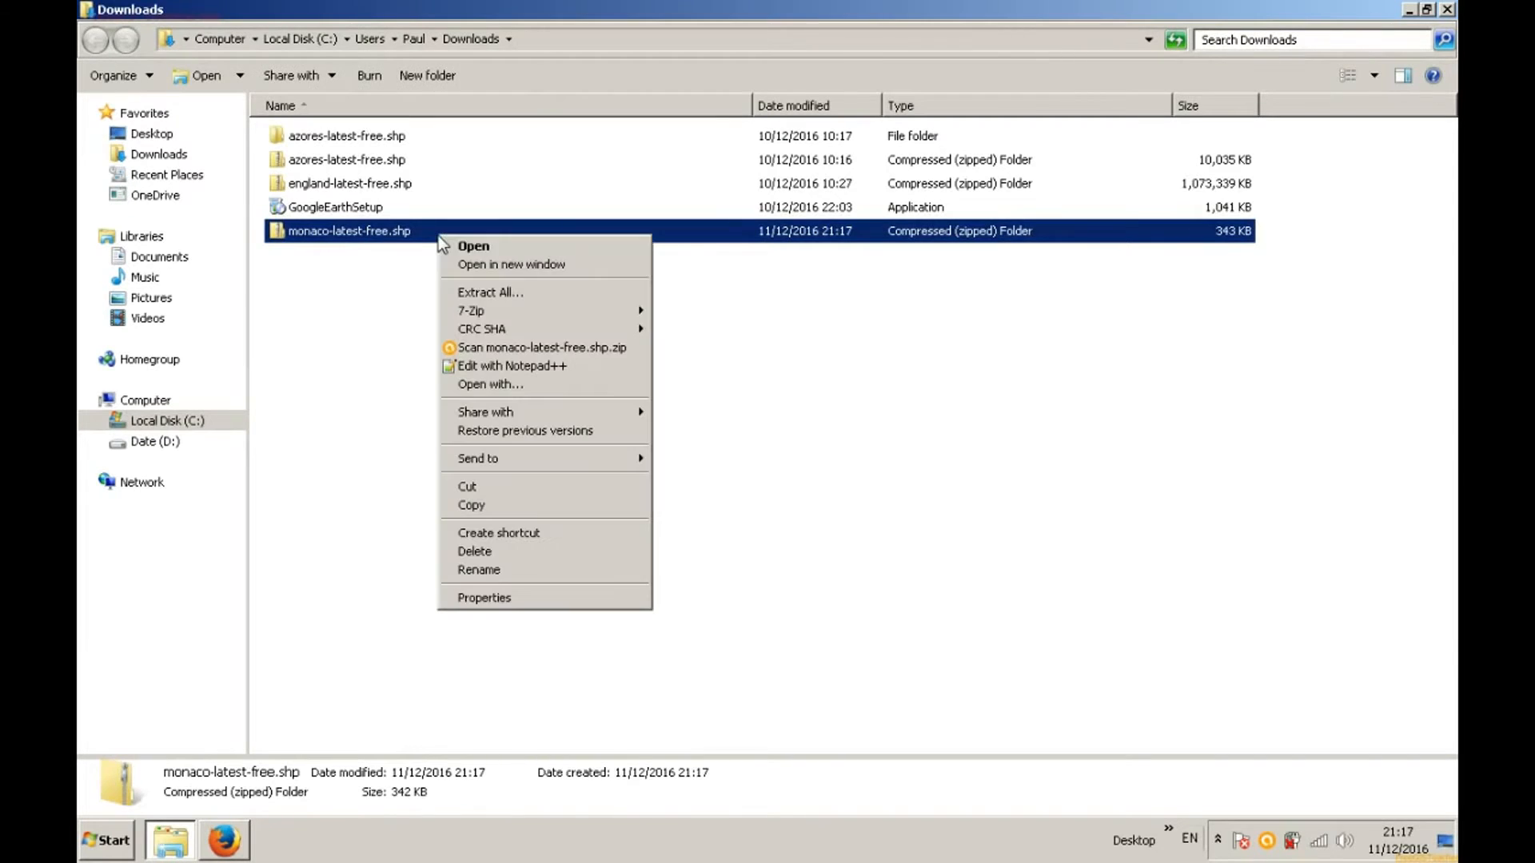
pyautogui.moveTo(502, 315)
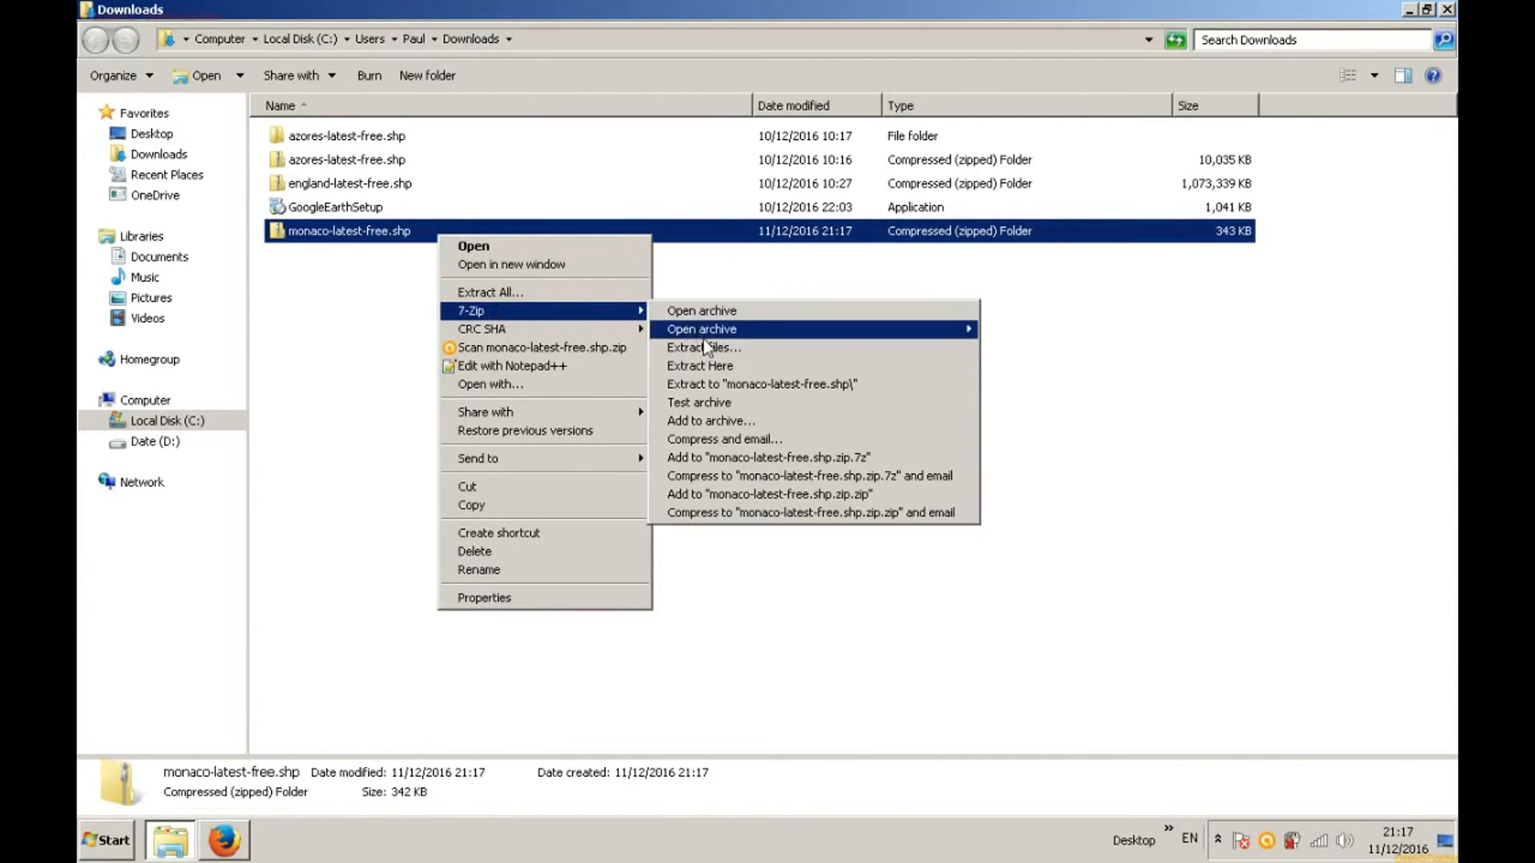
pyautogui.click(719, 384)
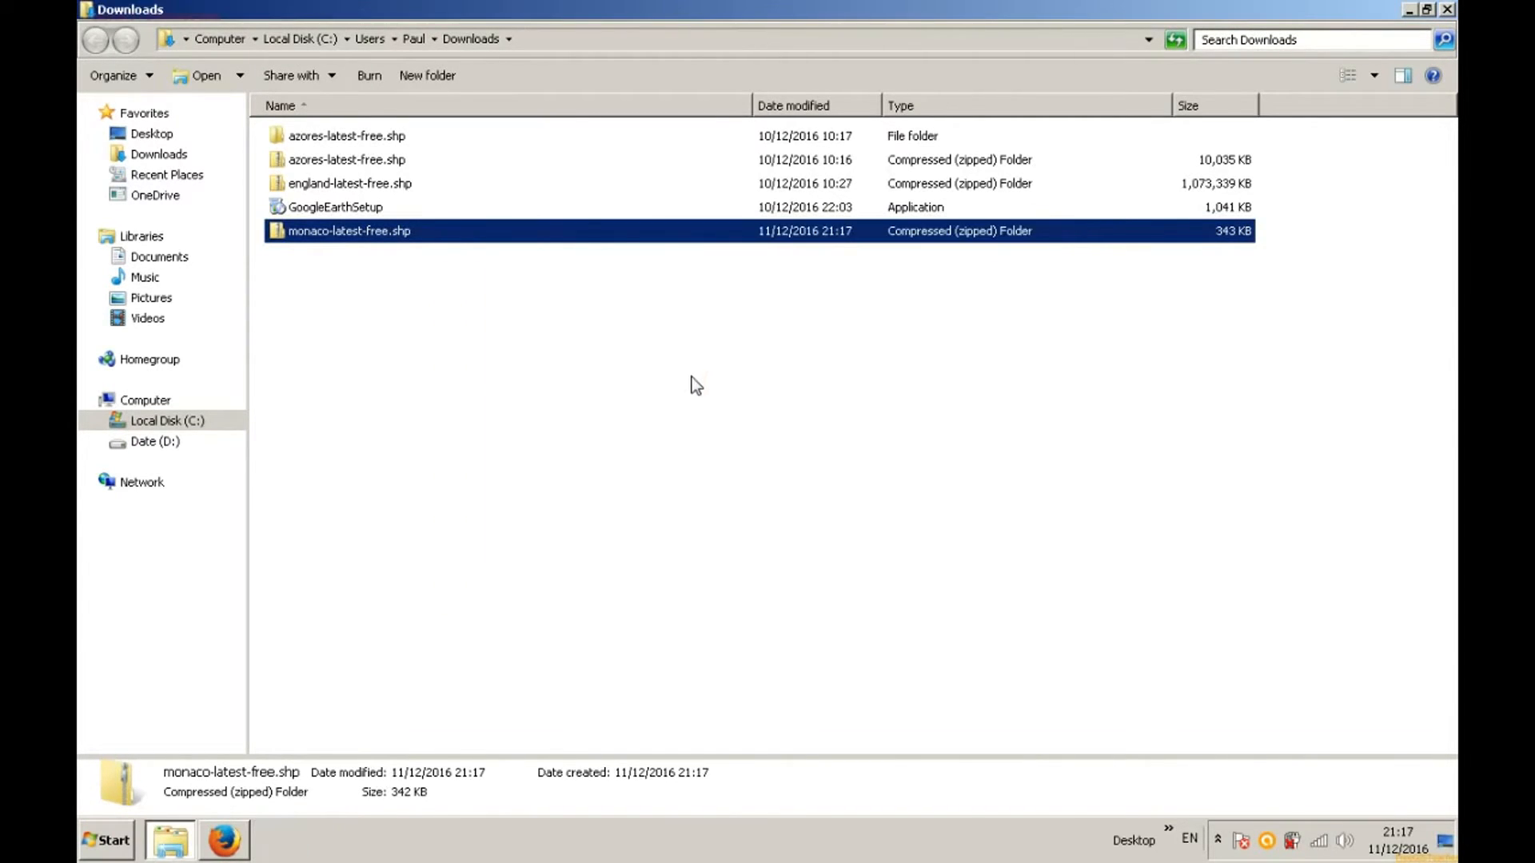
# Step: Examine the extracted Monaco folder's files, including the CPG, PRJ, SHP and SHX files belonging to the buildings, landuse and natural layers
pyautogui.doubleClick(408, 160)
pyautogui.scroll(-20, 481, 309)
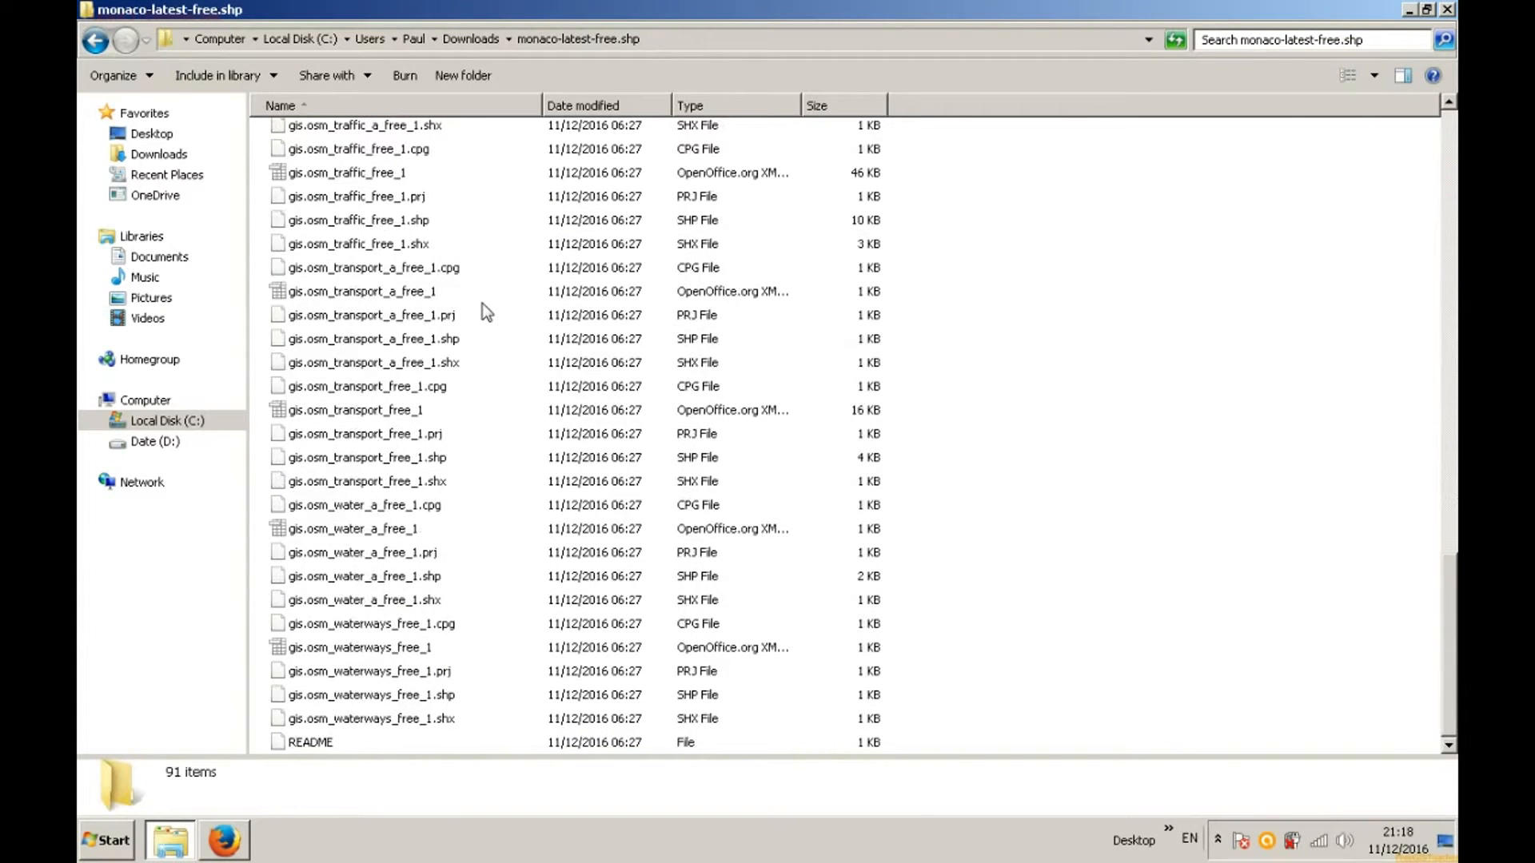
pyautogui.scroll(15, 482, 300)
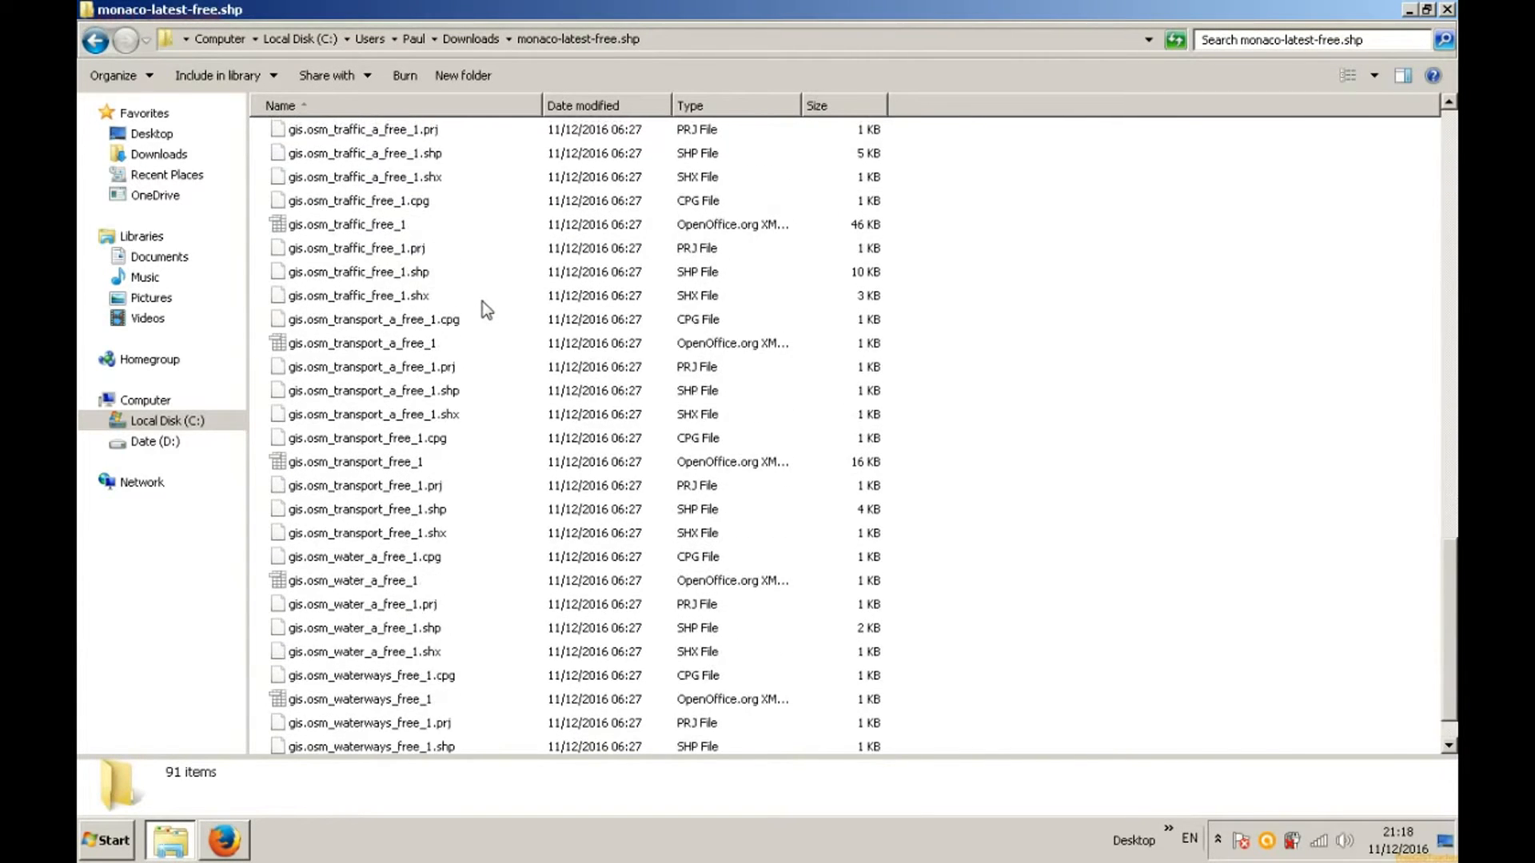
pyautogui.scroll(6, 481, 296)
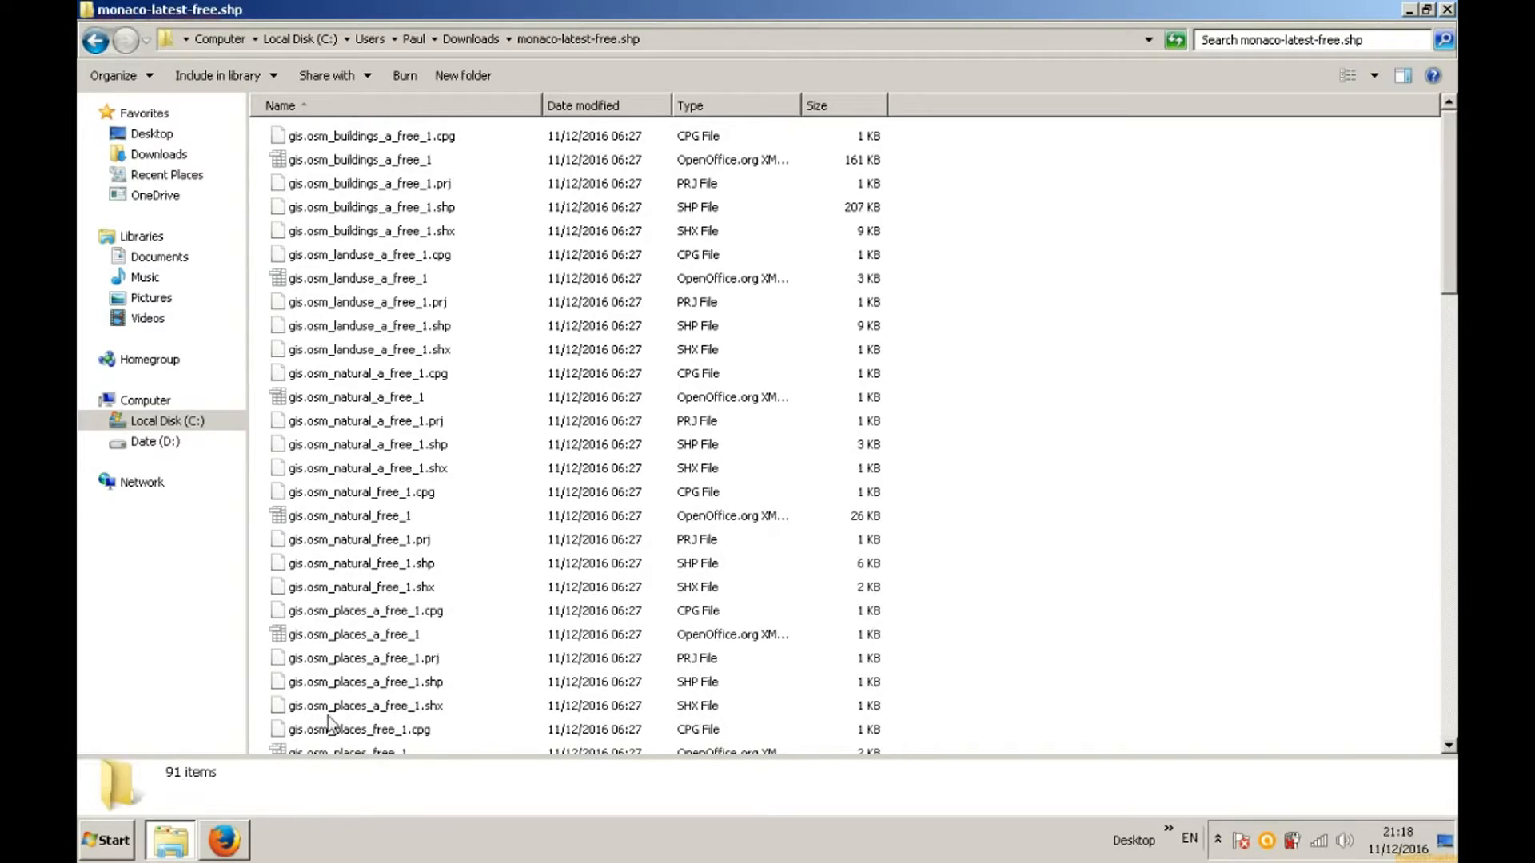
pyautogui.click(409, 566)
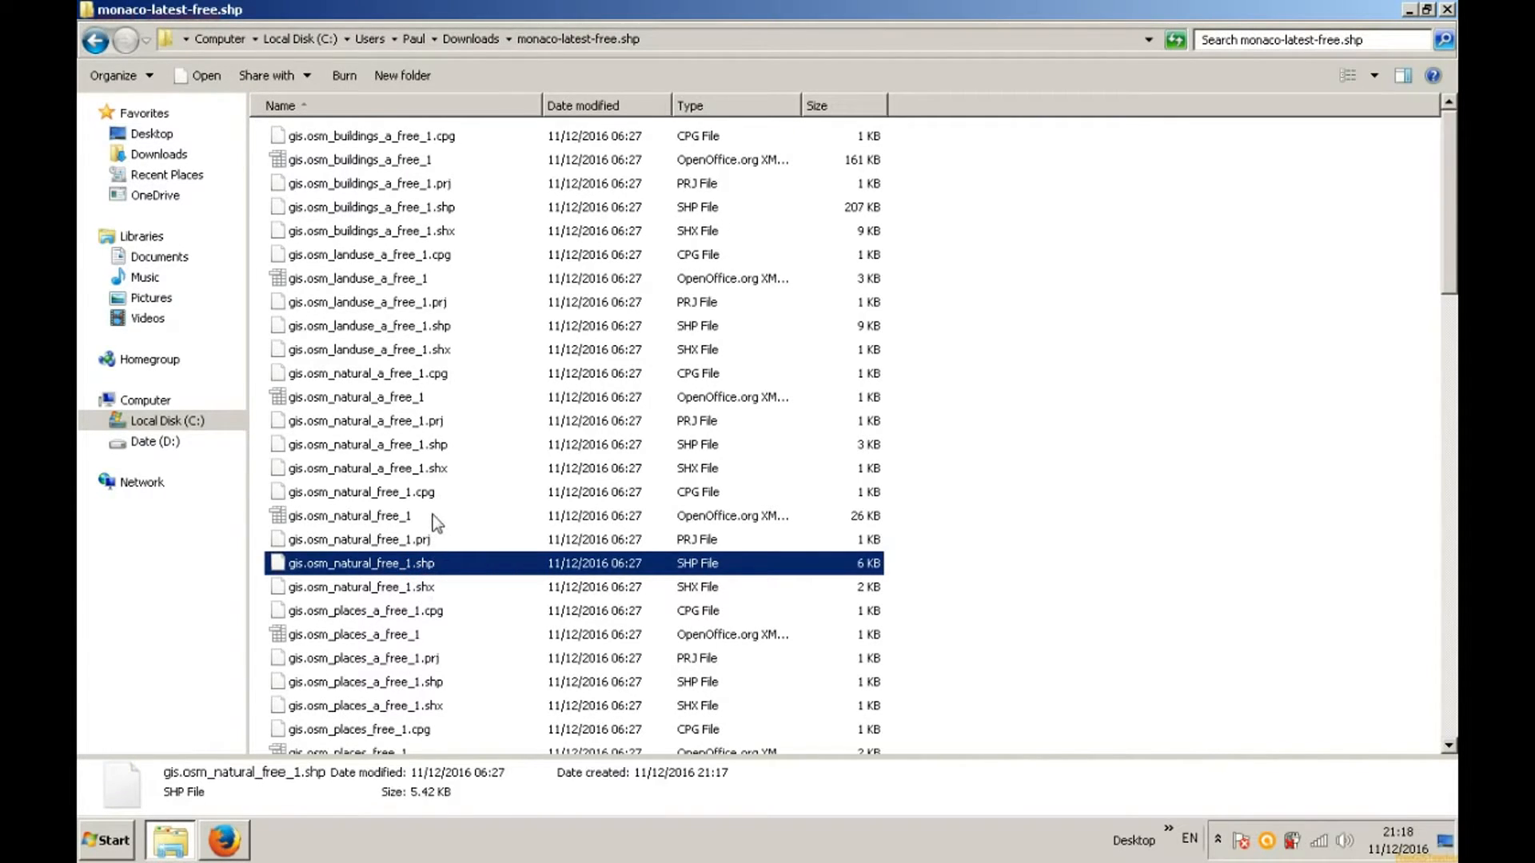
pyautogui.click(1006, 401)
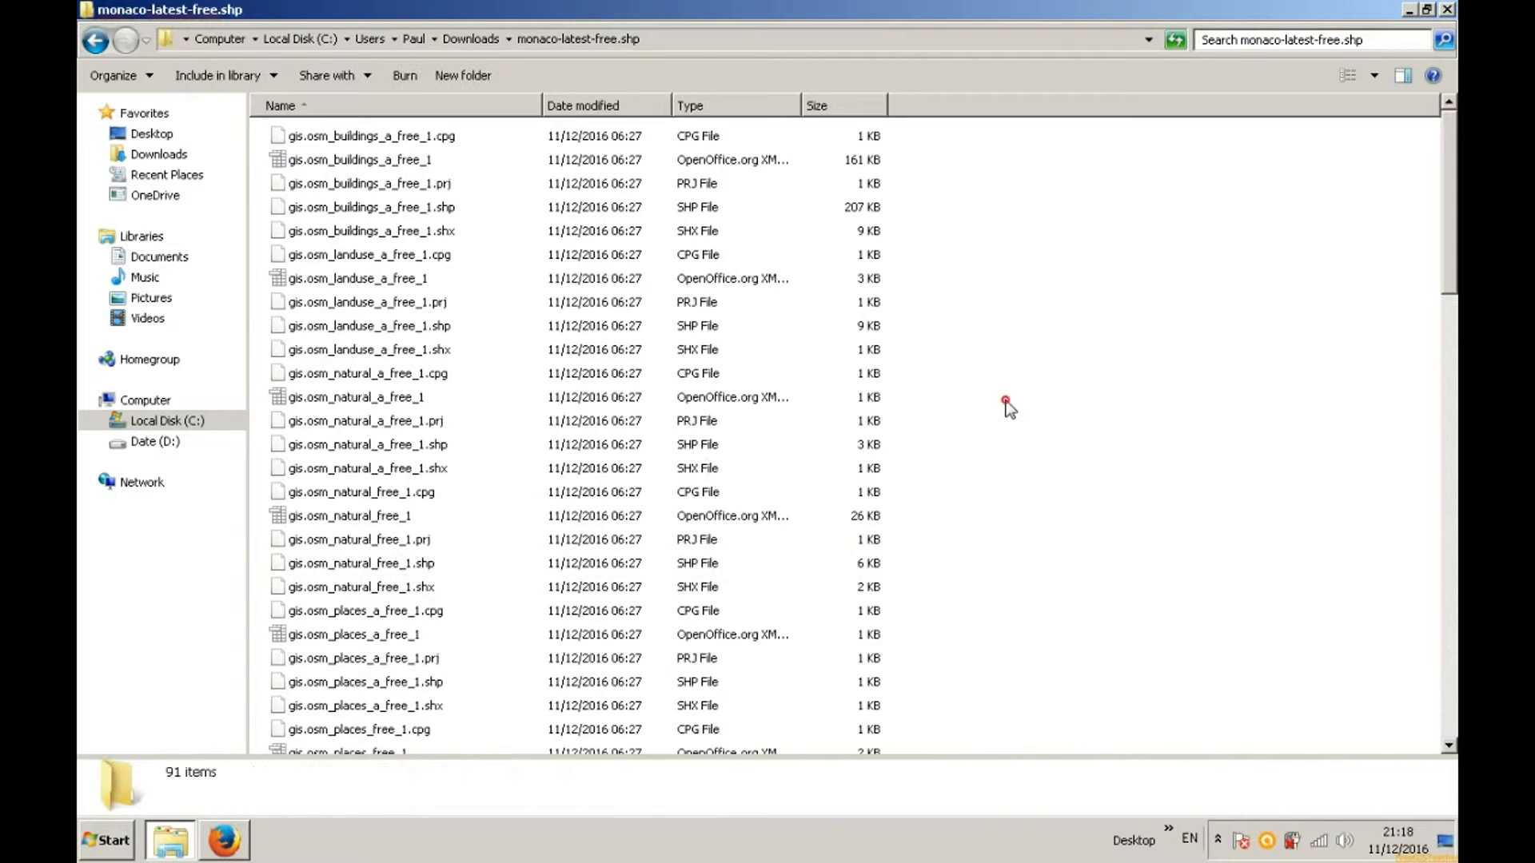
pyautogui.click(472, 231)
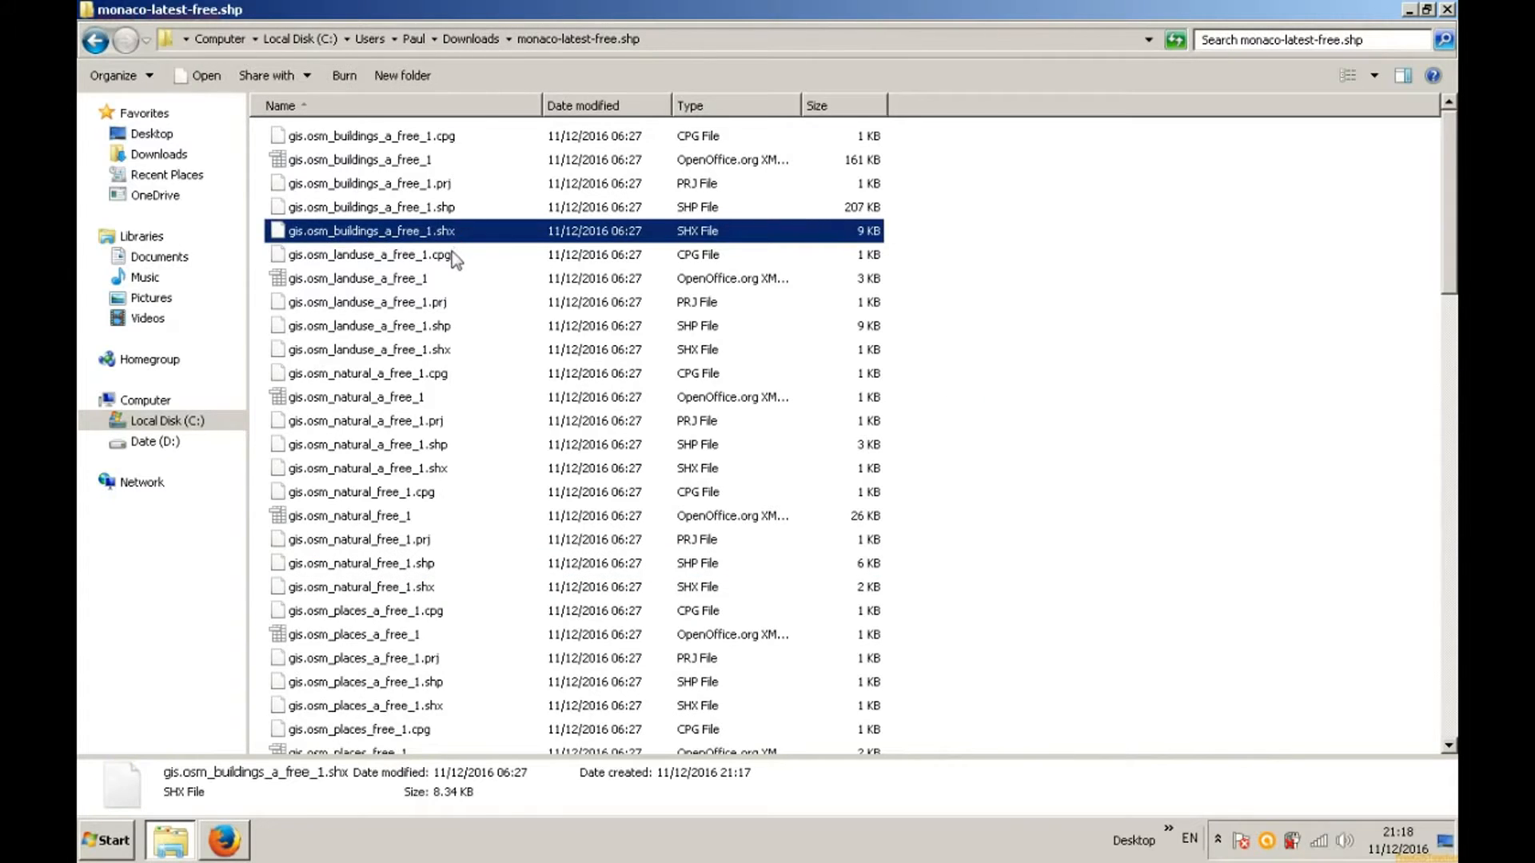
pyautogui.click(451, 256)
pyautogui.click(449, 277)
pyautogui.click(452, 302)
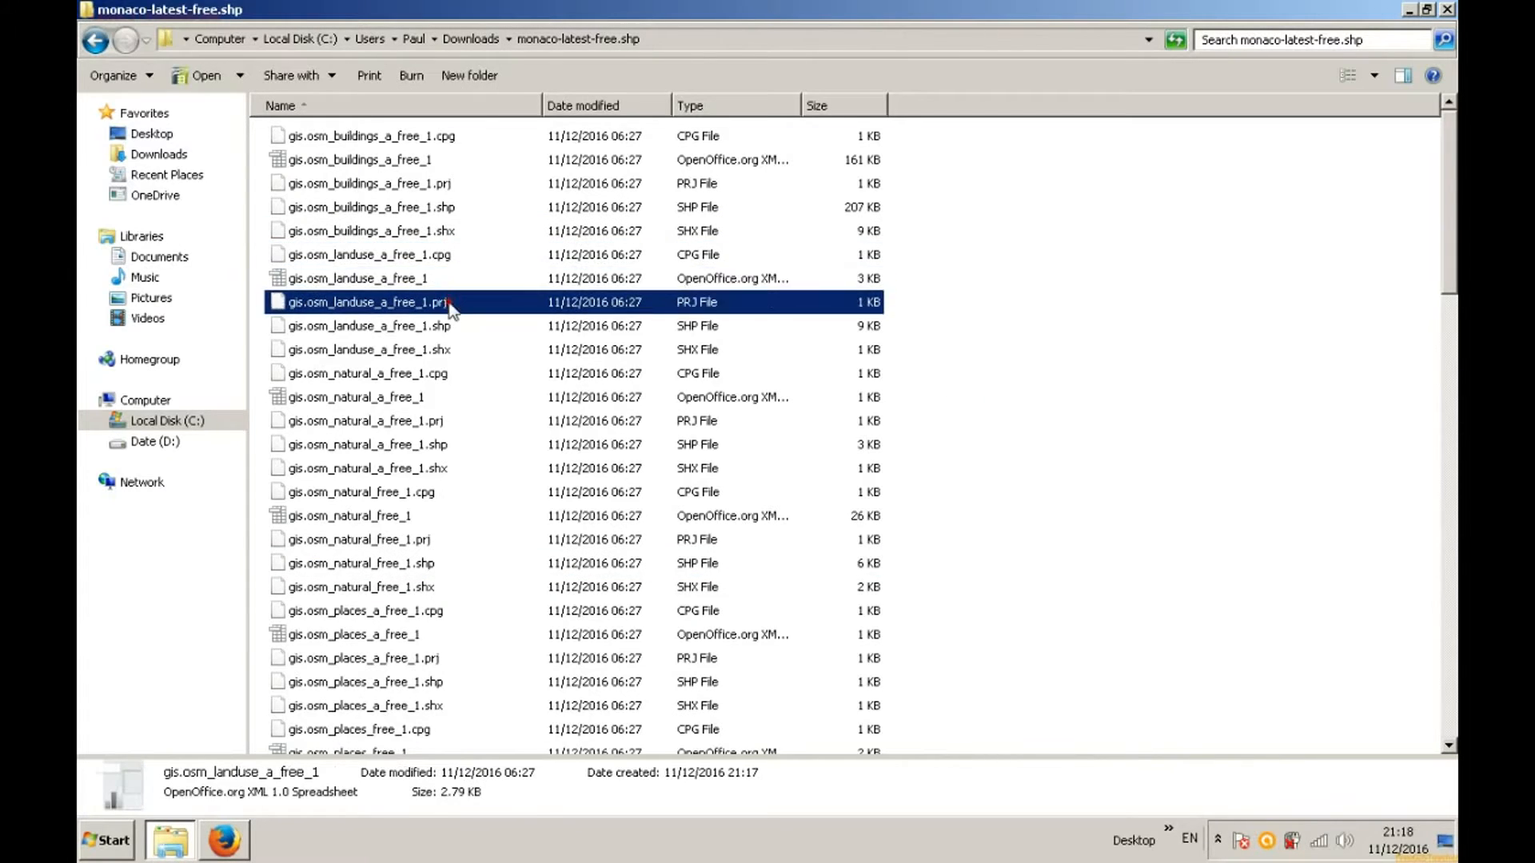
pyautogui.click(444, 327)
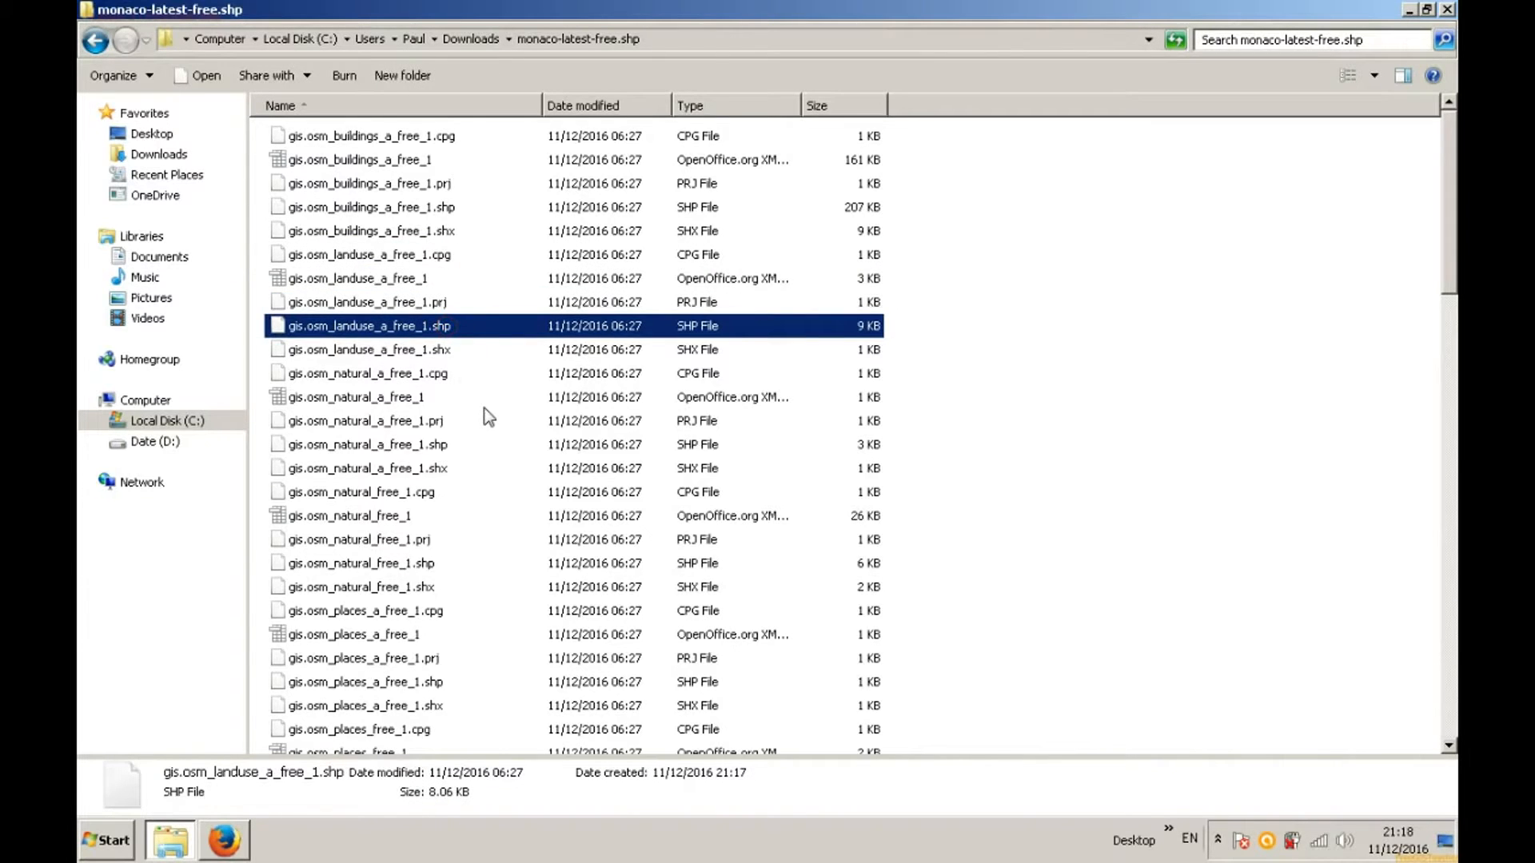
pyautogui.scroll(-20, 488, 416)
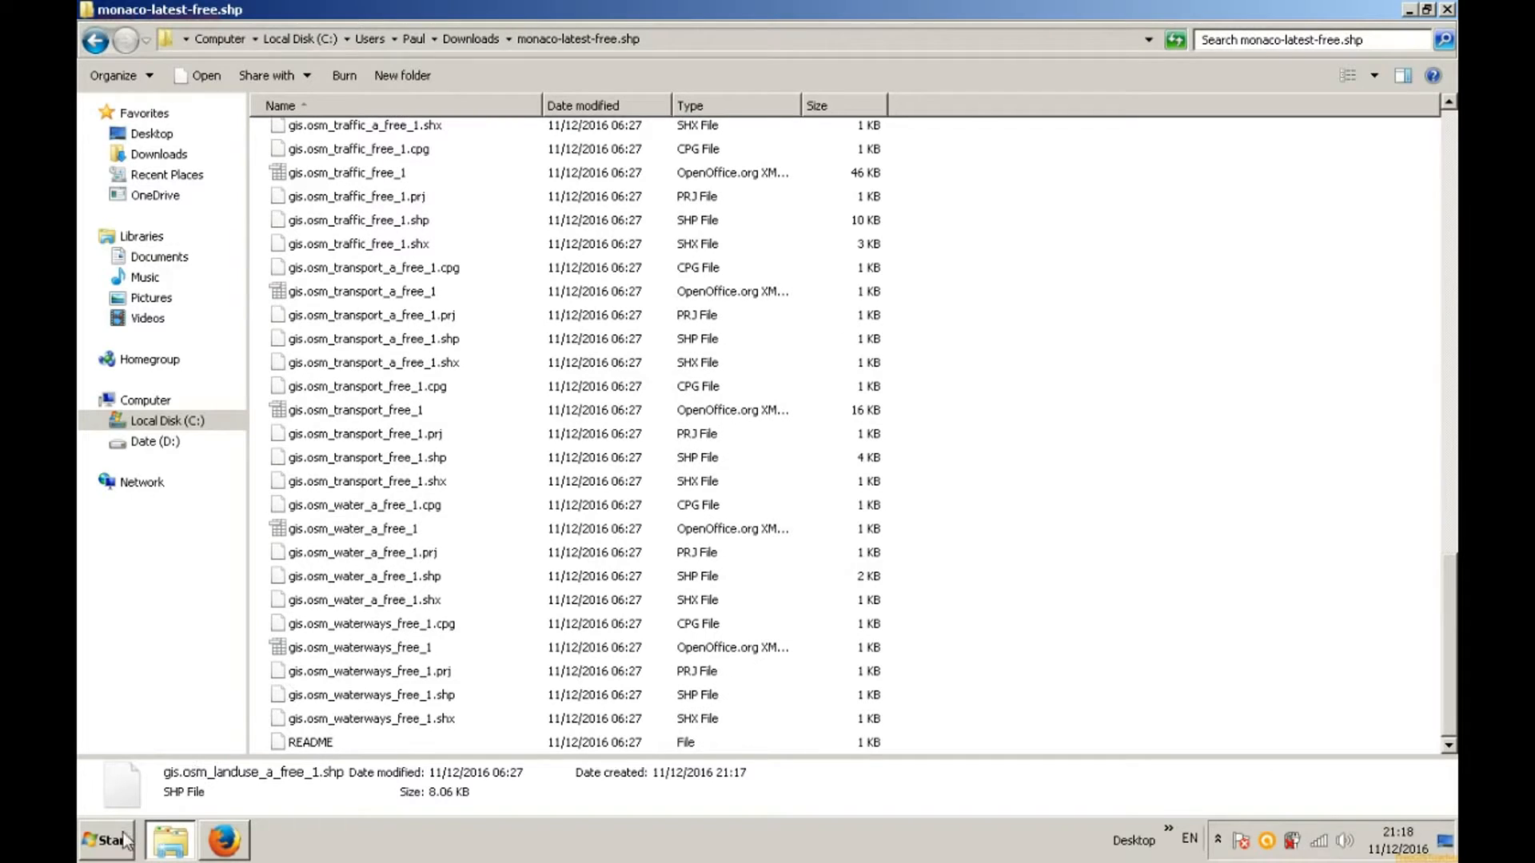
pyautogui.scroll(20, 454, 523)
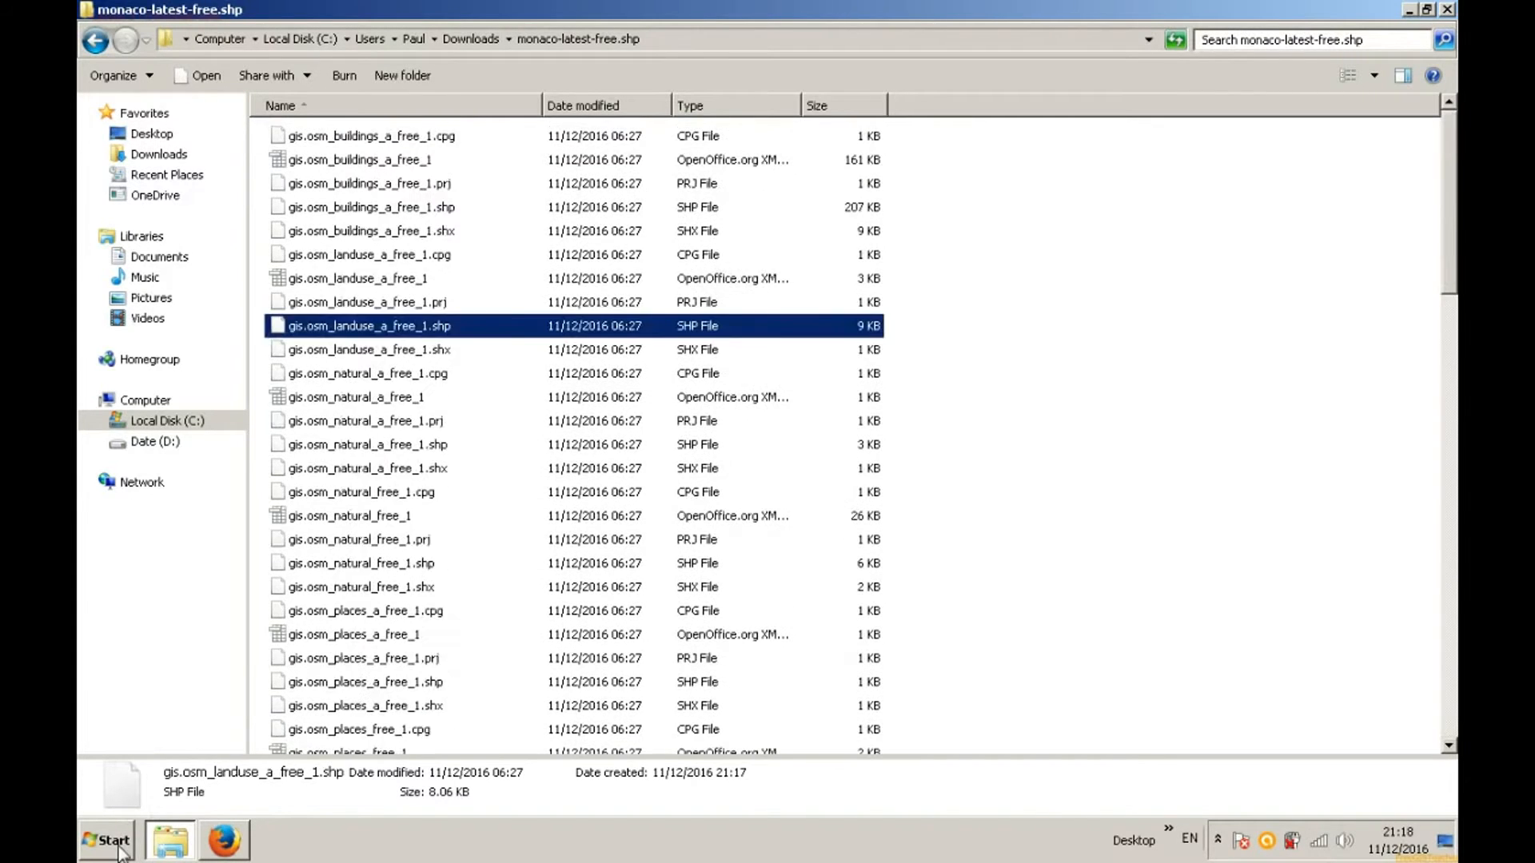
# Step: Search the installed programs for qgis, launch QGIS Desktop 2.14.9 with GRASS 7.0.5 and dismiss its start-up tip
pyautogui.click(108, 839)
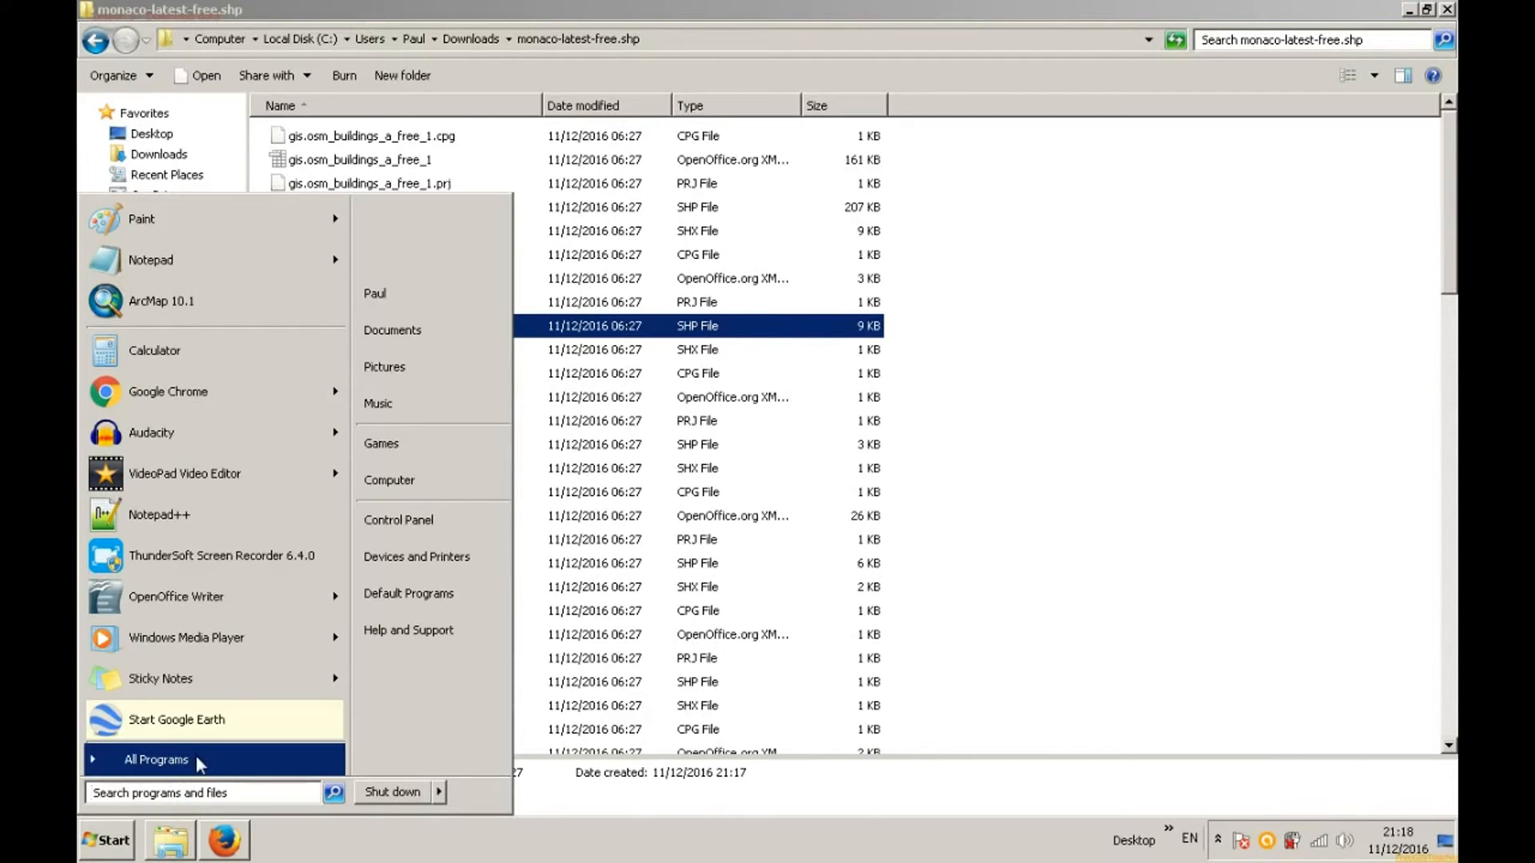
pyautogui.write('qgis')
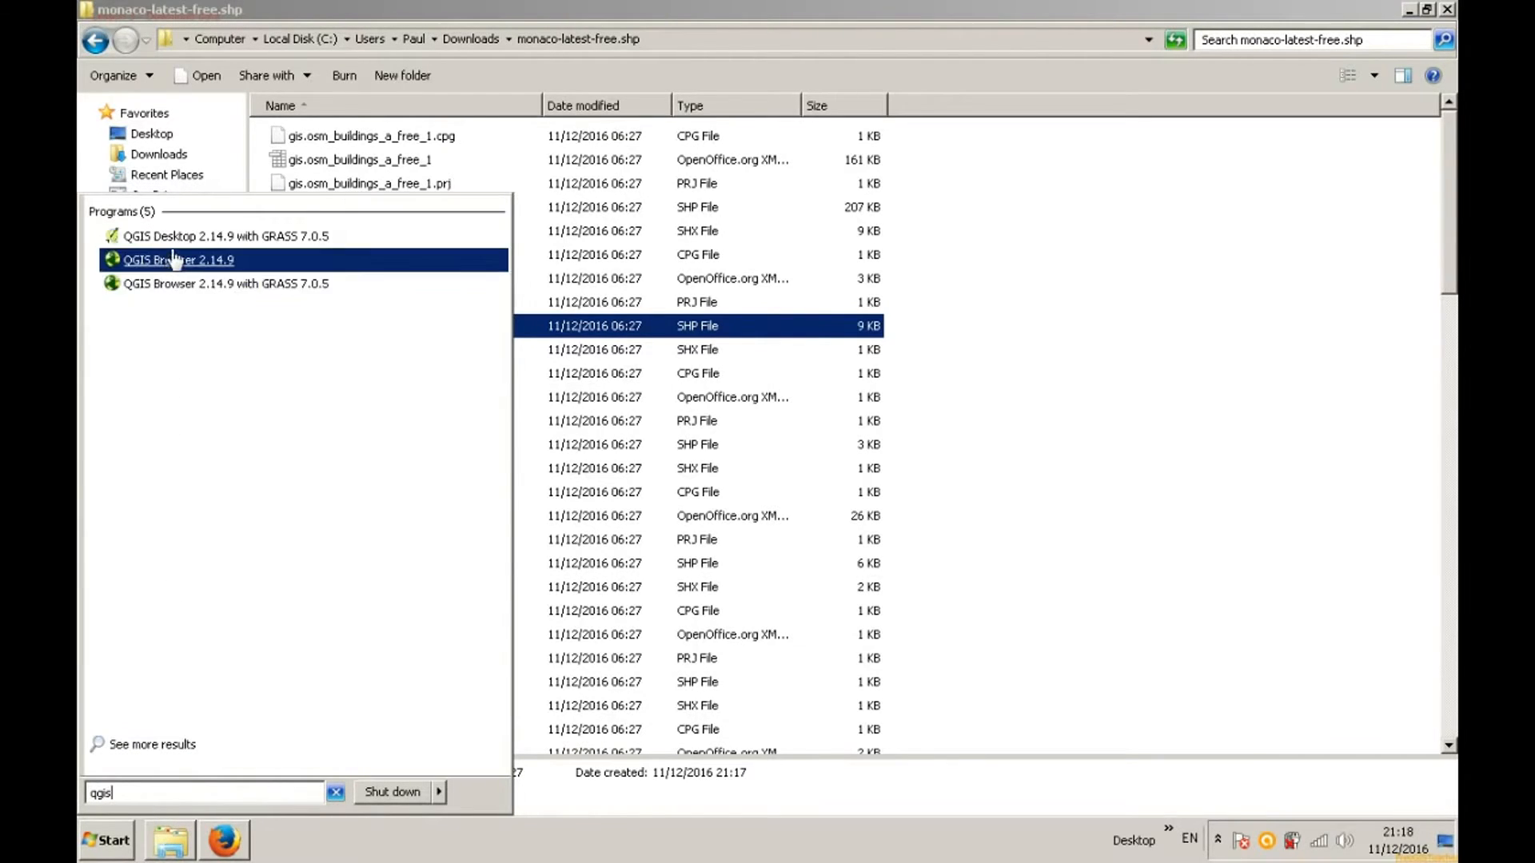
pyautogui.click(176, 240)
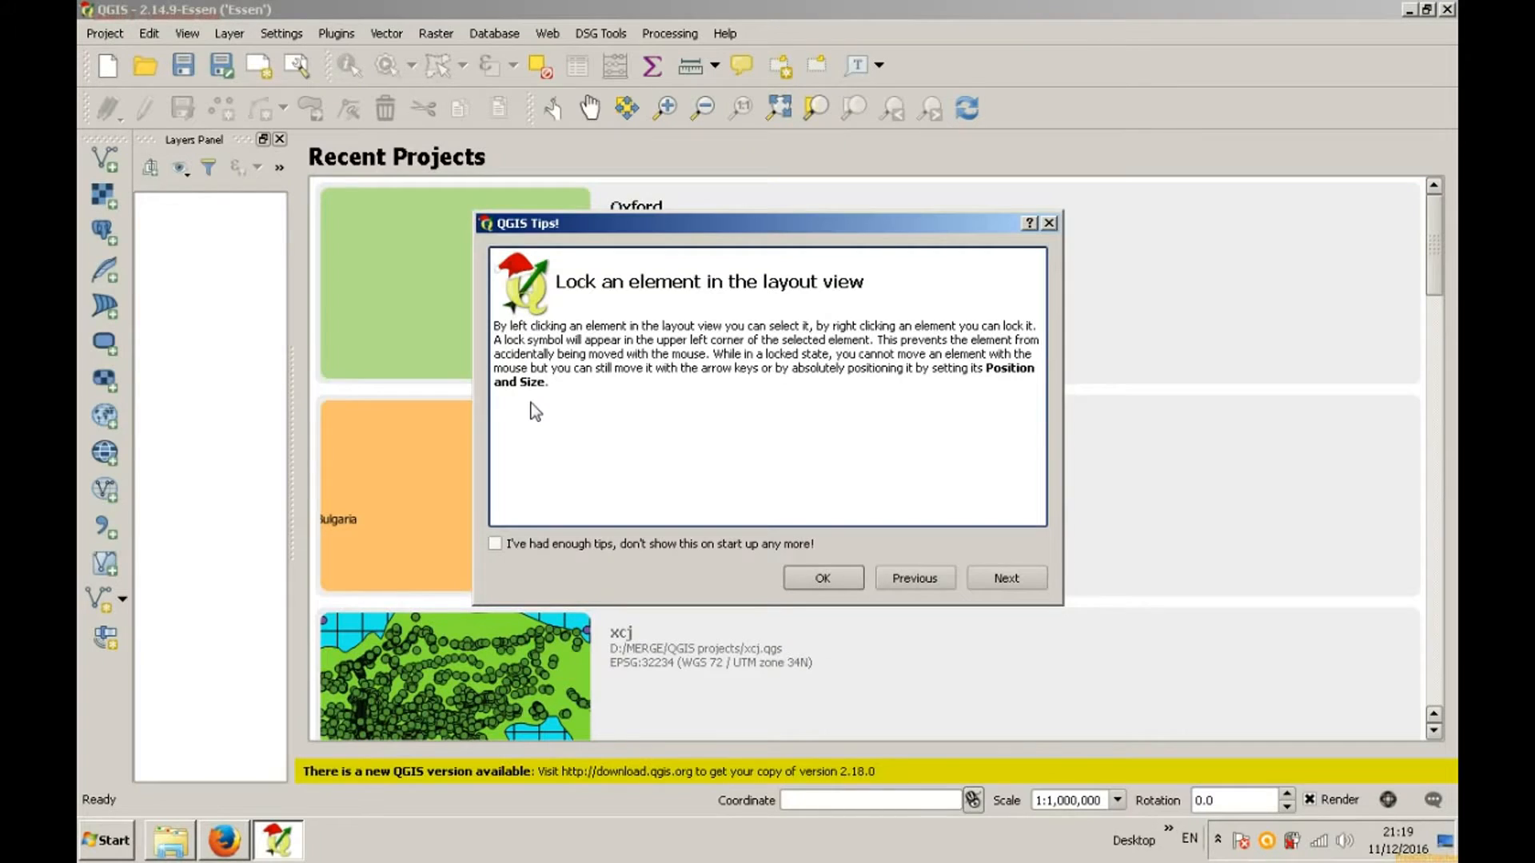
pyautogui.click(821, 578)
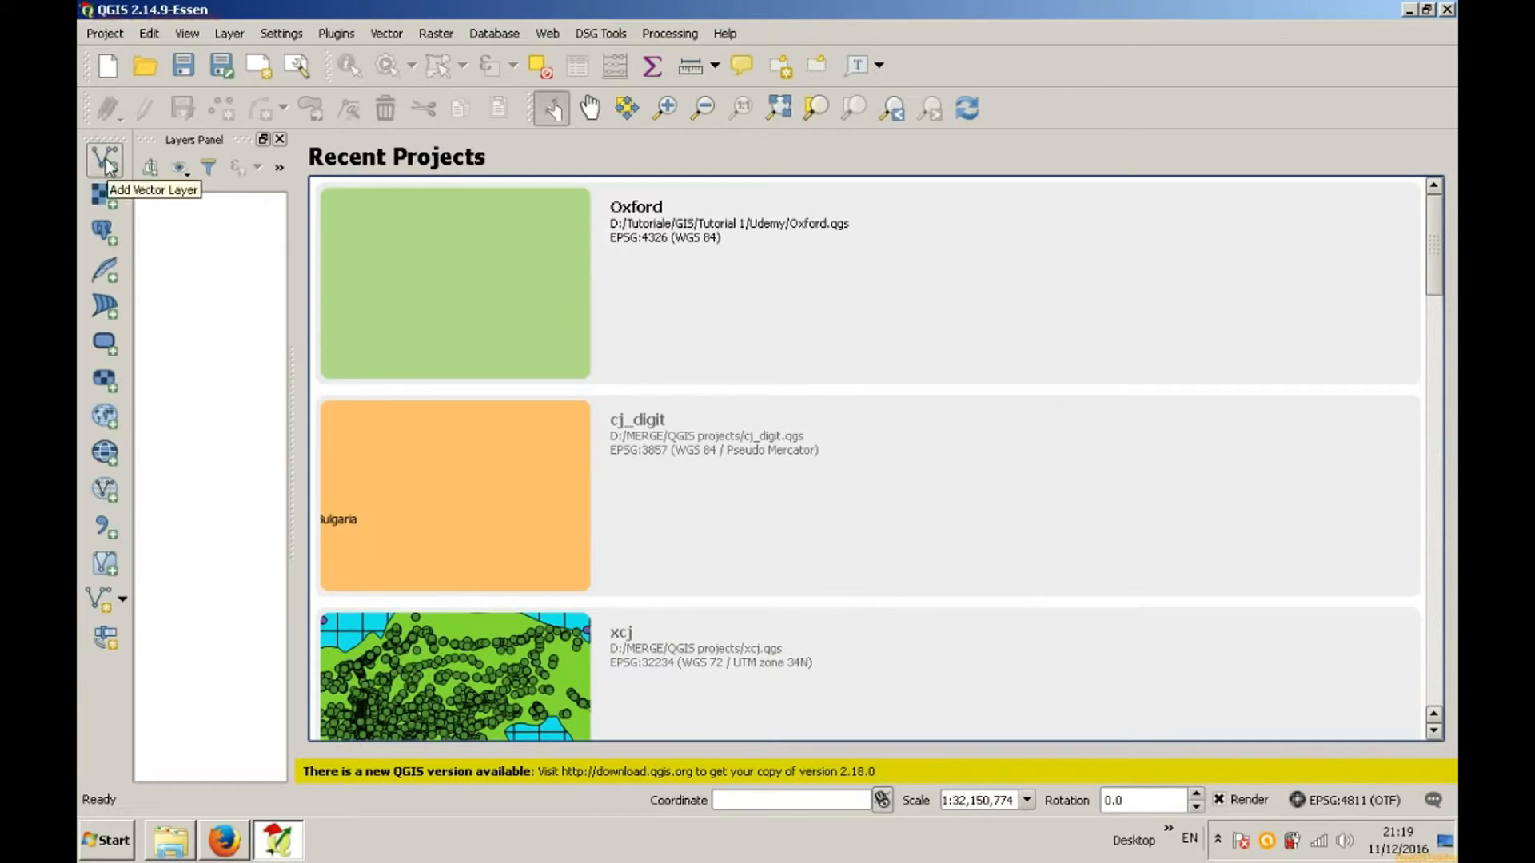
# Step: Add the gis.osm_landuse_a_free_1.shp file to the project as a vector layer
pyautogui.click(105, 161)
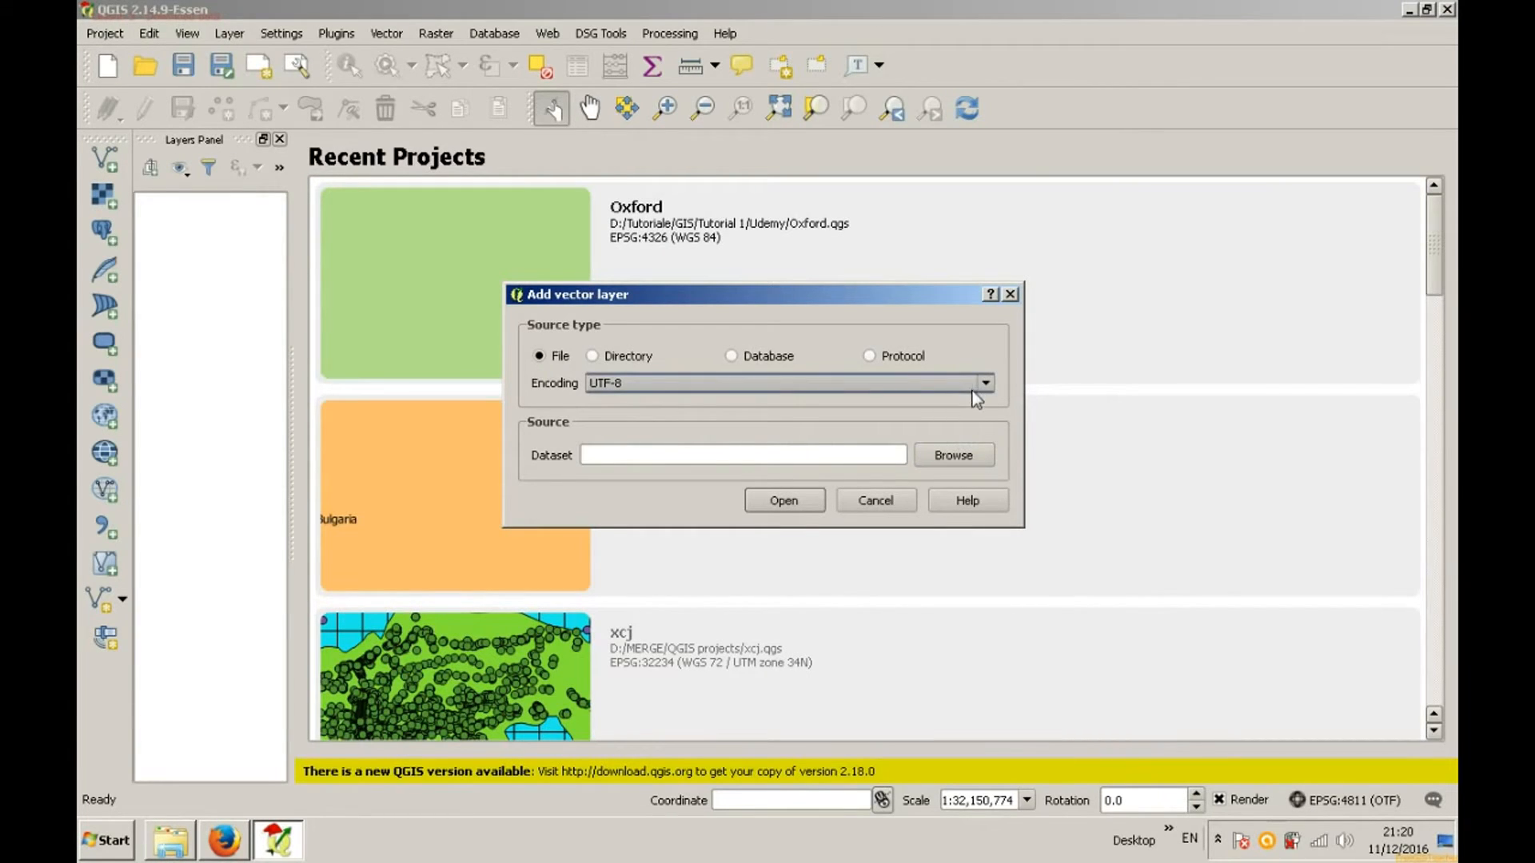
pyautogui.click(876, 500)
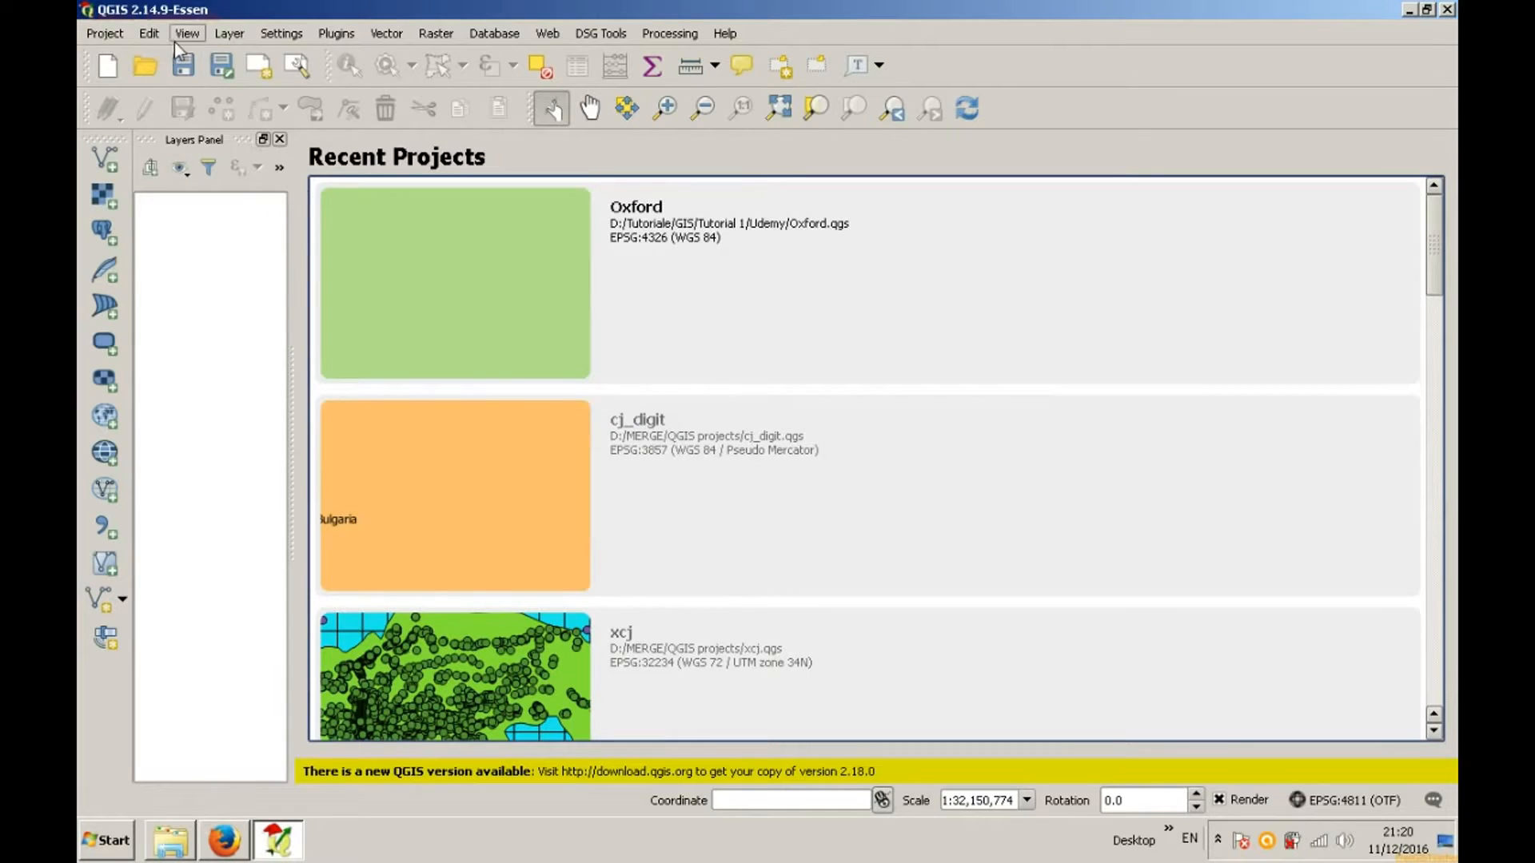
pyautogui.click(225, 35)
pyautogui.moveTo(239, 56)
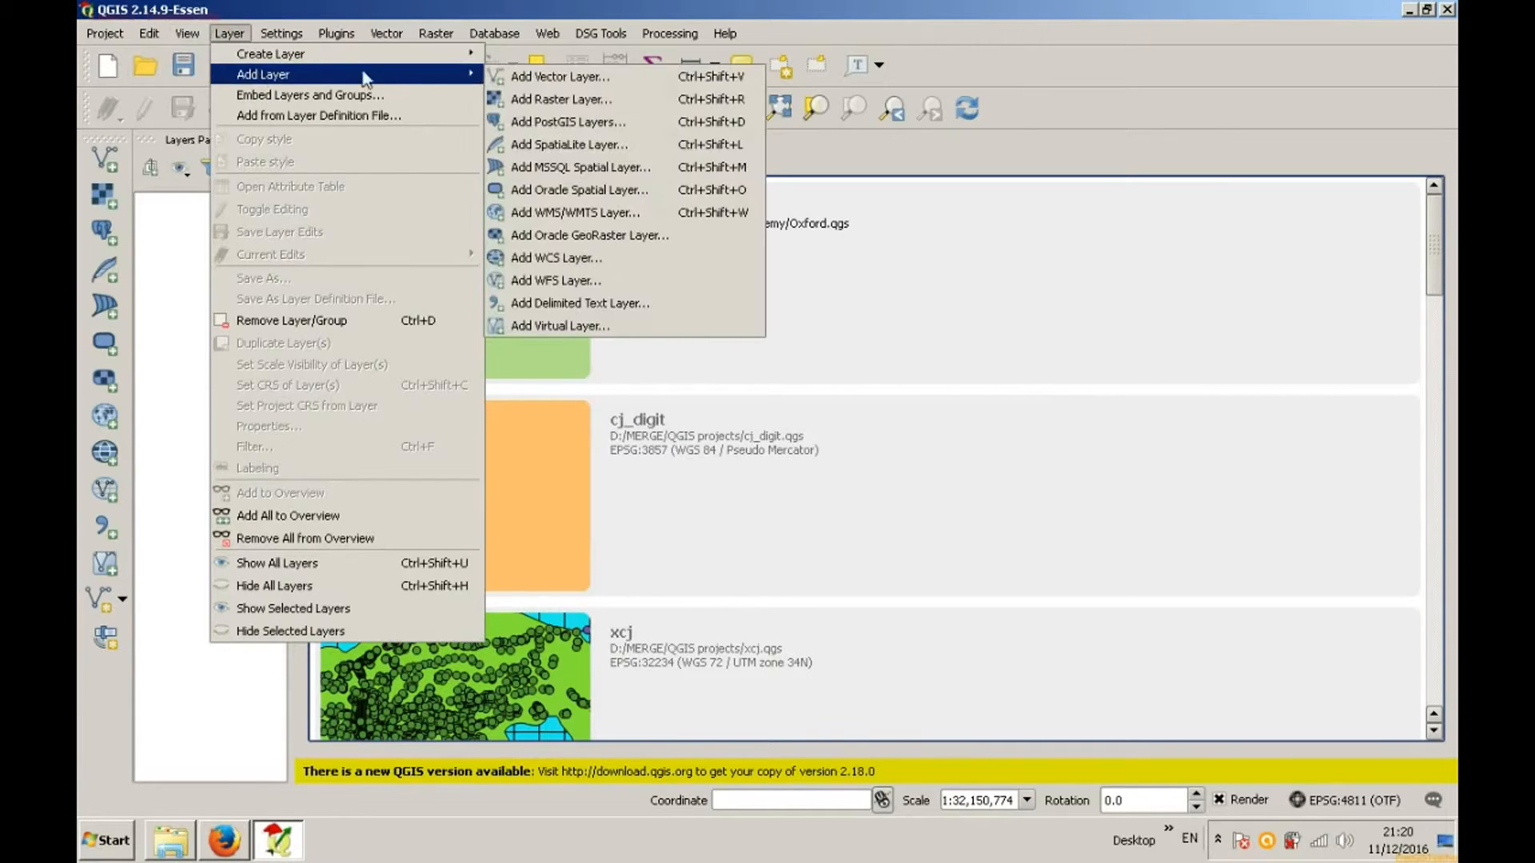
pyautogui.click(533, 86)
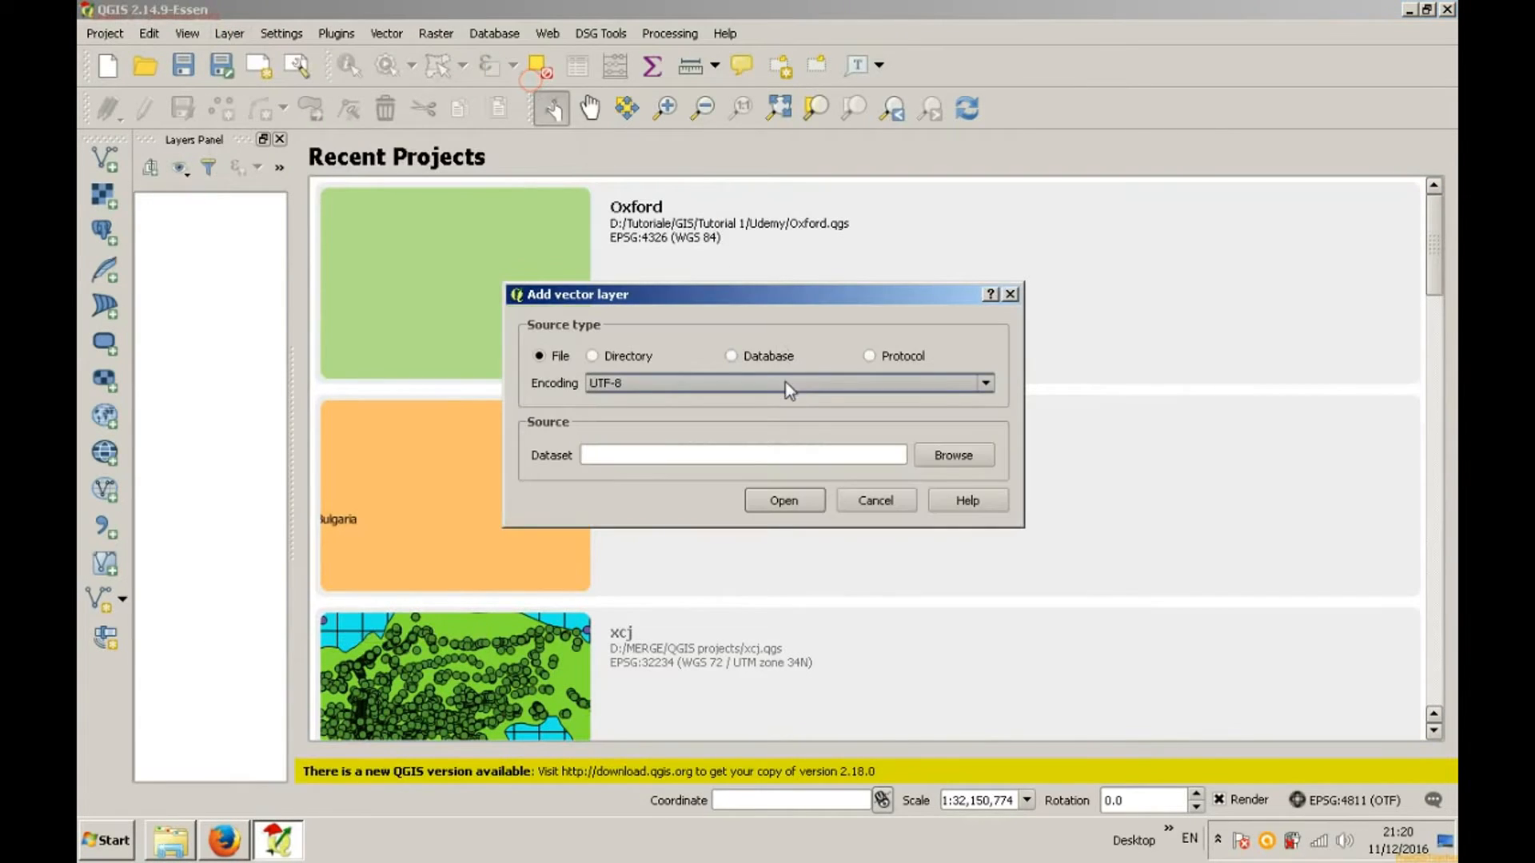
pyautogui.click(930, 454)
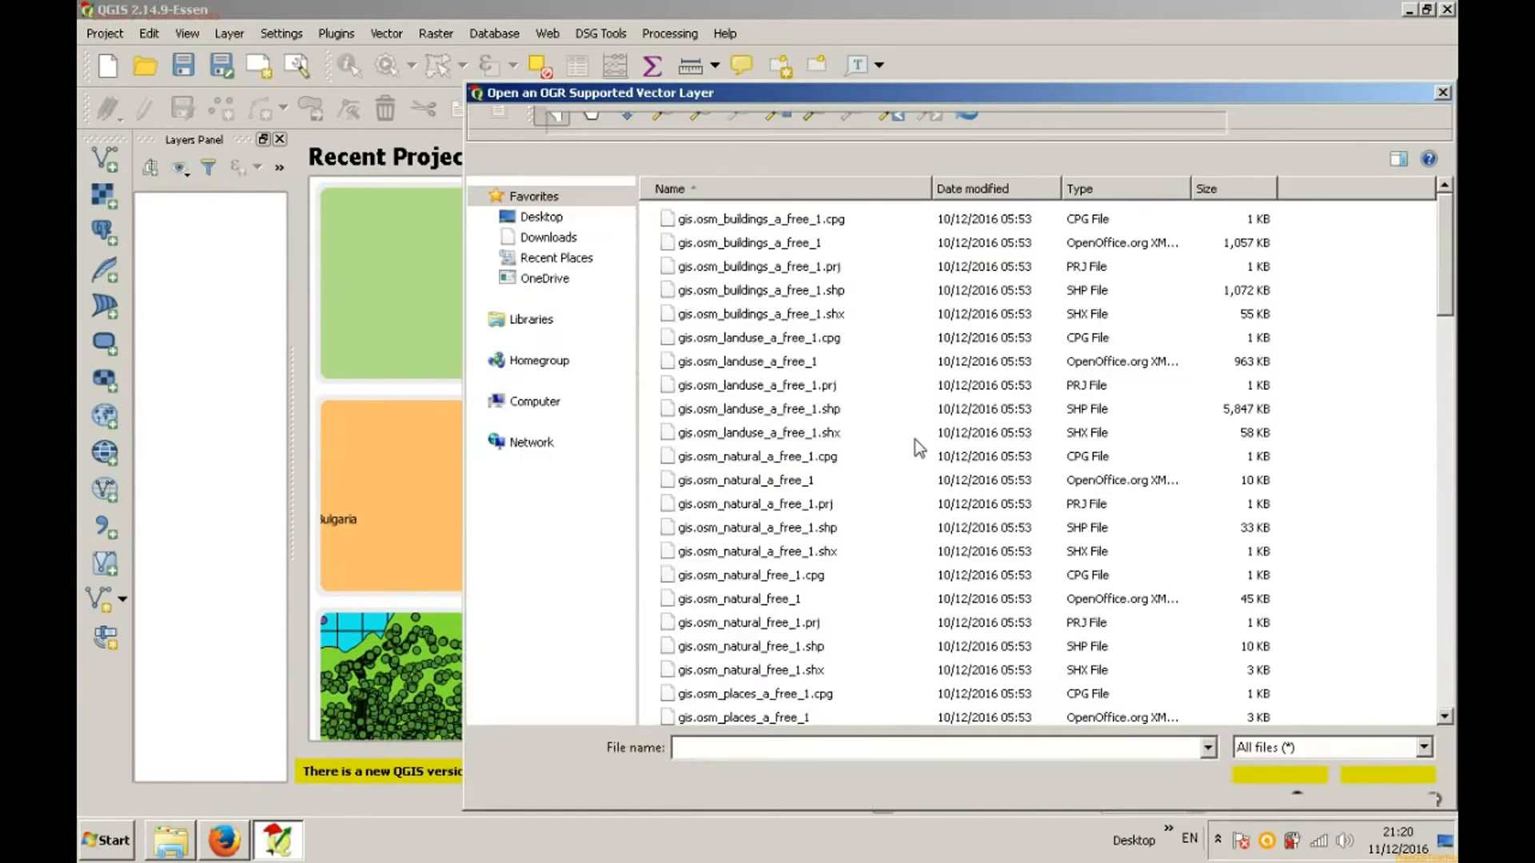
pyautogui.click(842, 405)
pyautogui.click(1245, 775)
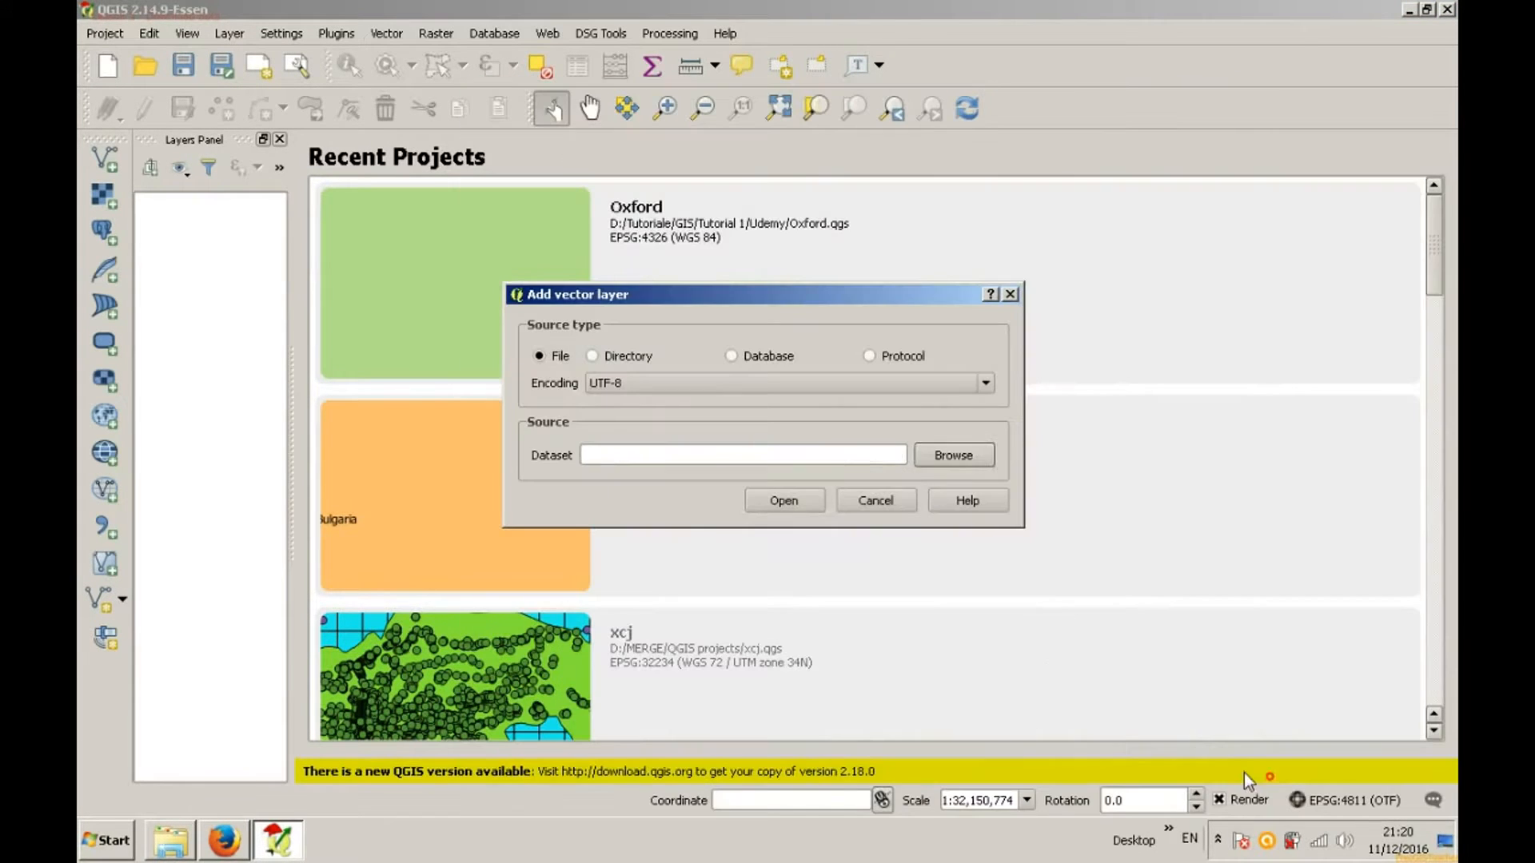
pyautogui.click(804, 505)
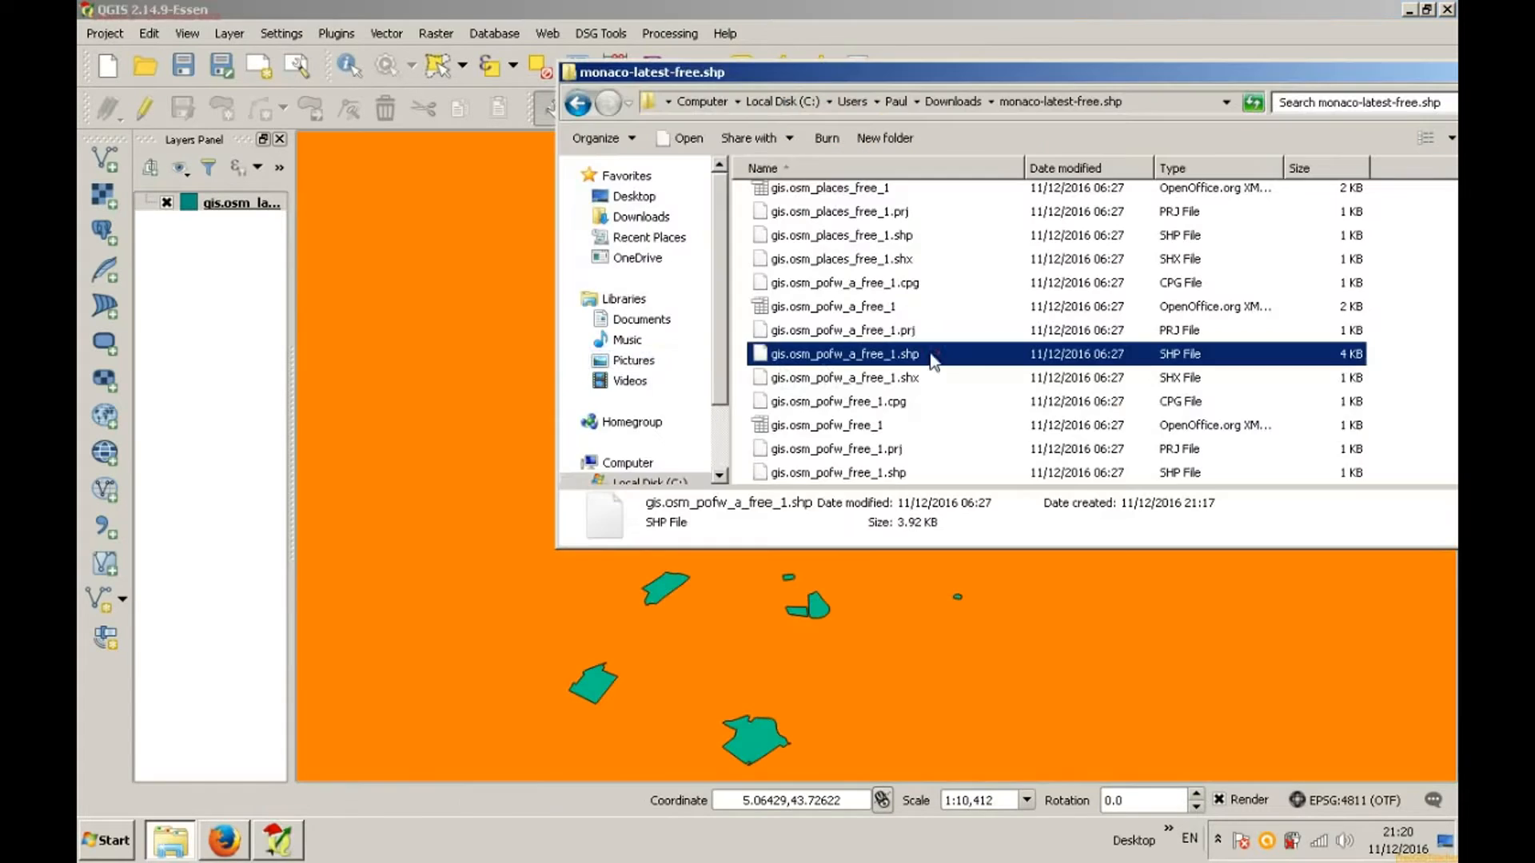
# Step: Add gis.osm_pofw_a_free_1.shp from the Monaco folder in Windows Explorer to the QGIS project as a second layer
pyautogui.moveTo(920, 354)
pyautogui.mouseDown()
pyautogui.moveTo(490, 376)
pyautogui.moveTo(478, 362)
pyautogui.mouseUp()
pyautogui.click(893, 36)
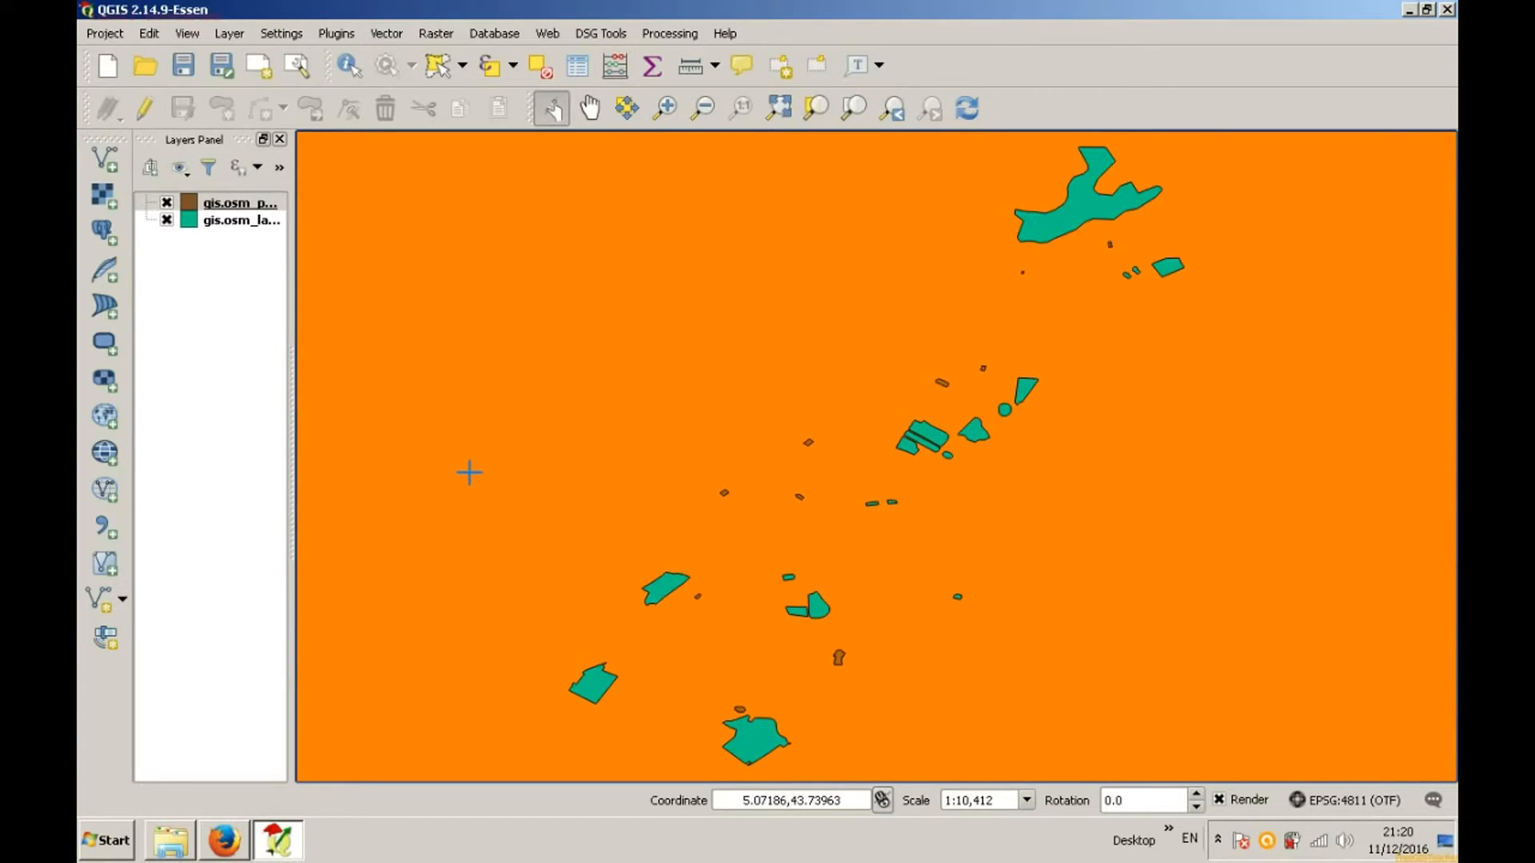
# Step: Search the plugin repository for openlay, install the OpenLayers Plugin and close the plugin manager
pyautogui.click(342, 35)
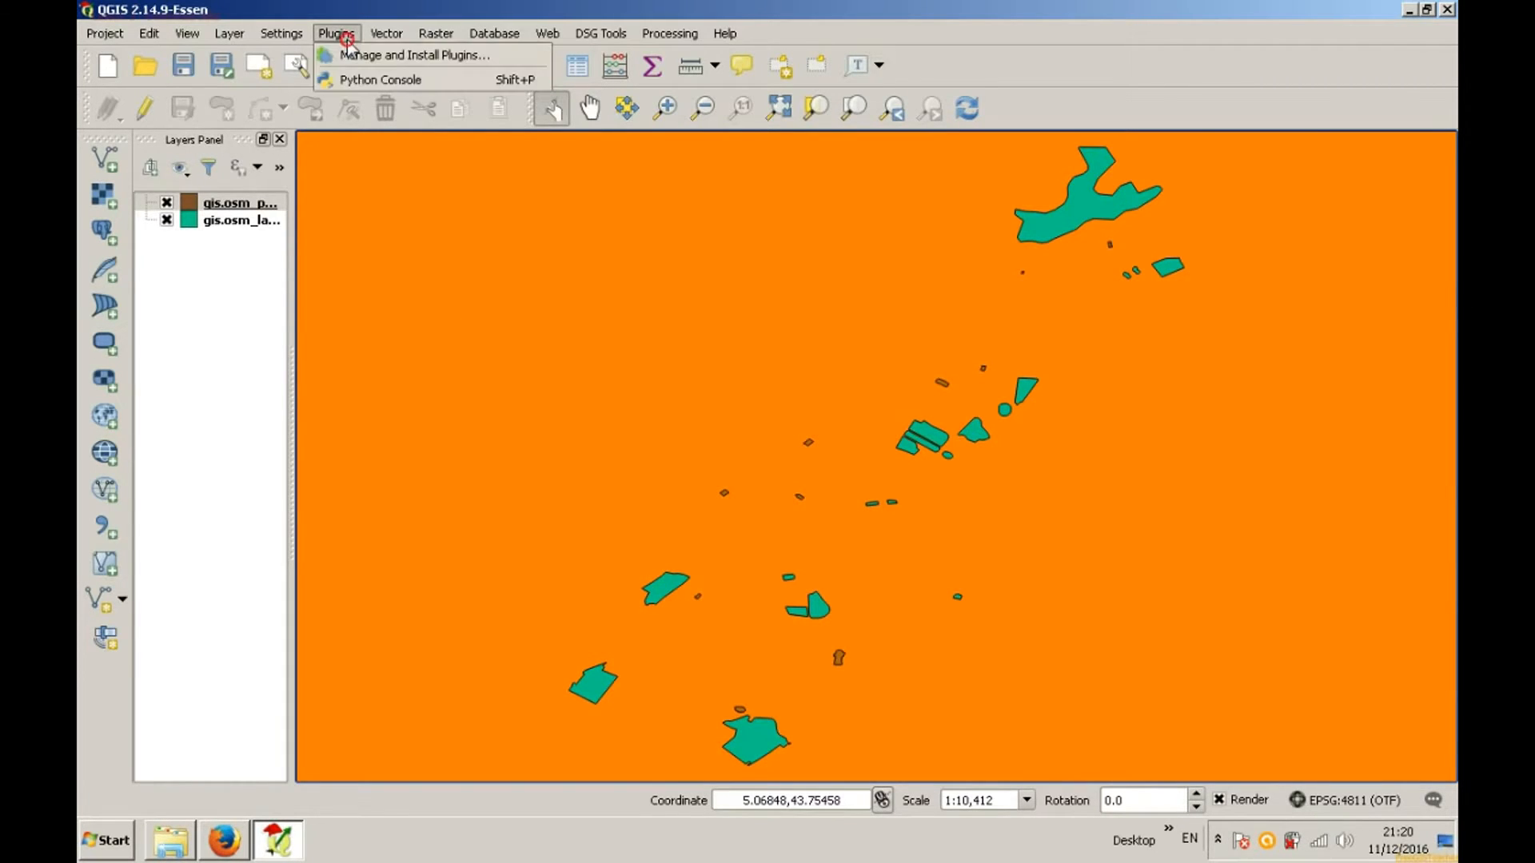
pyautogui.click(355, 57)
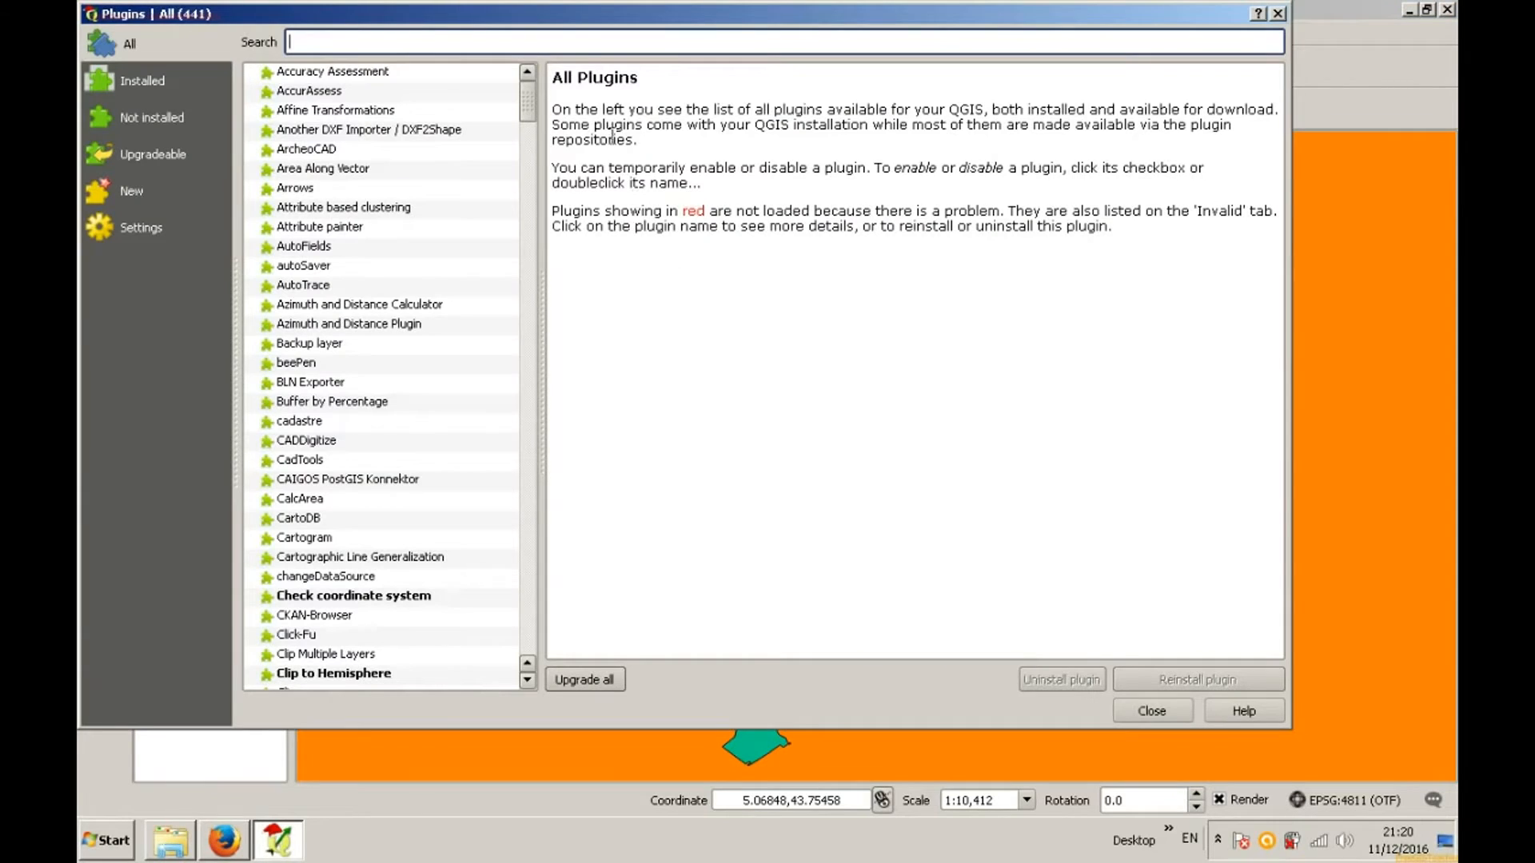
pyautogui.write('ope')
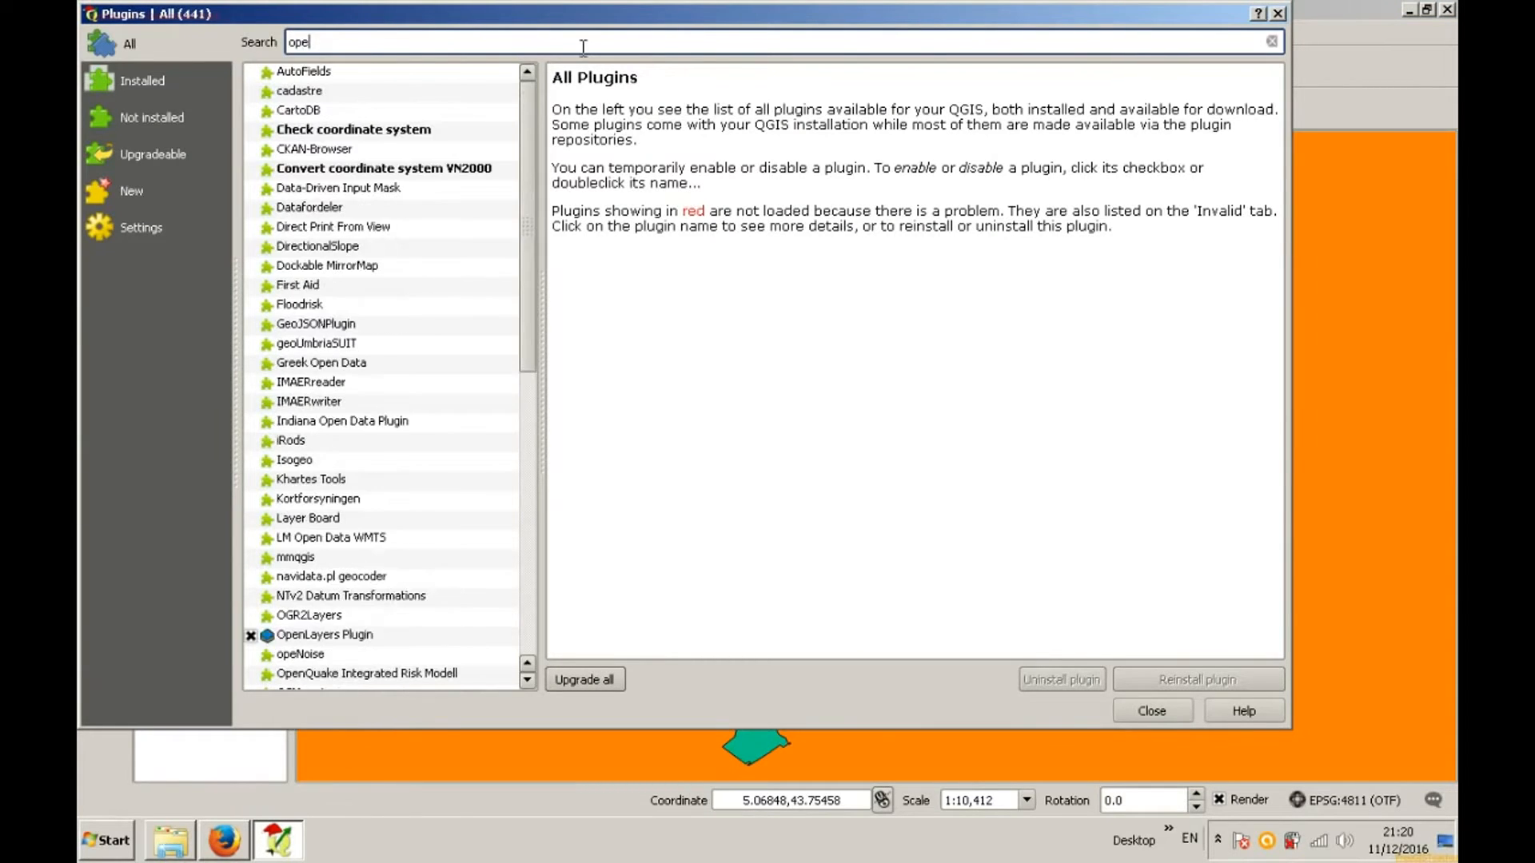
pyautogui.write('nlay')
pyautogui.click(323, 90)
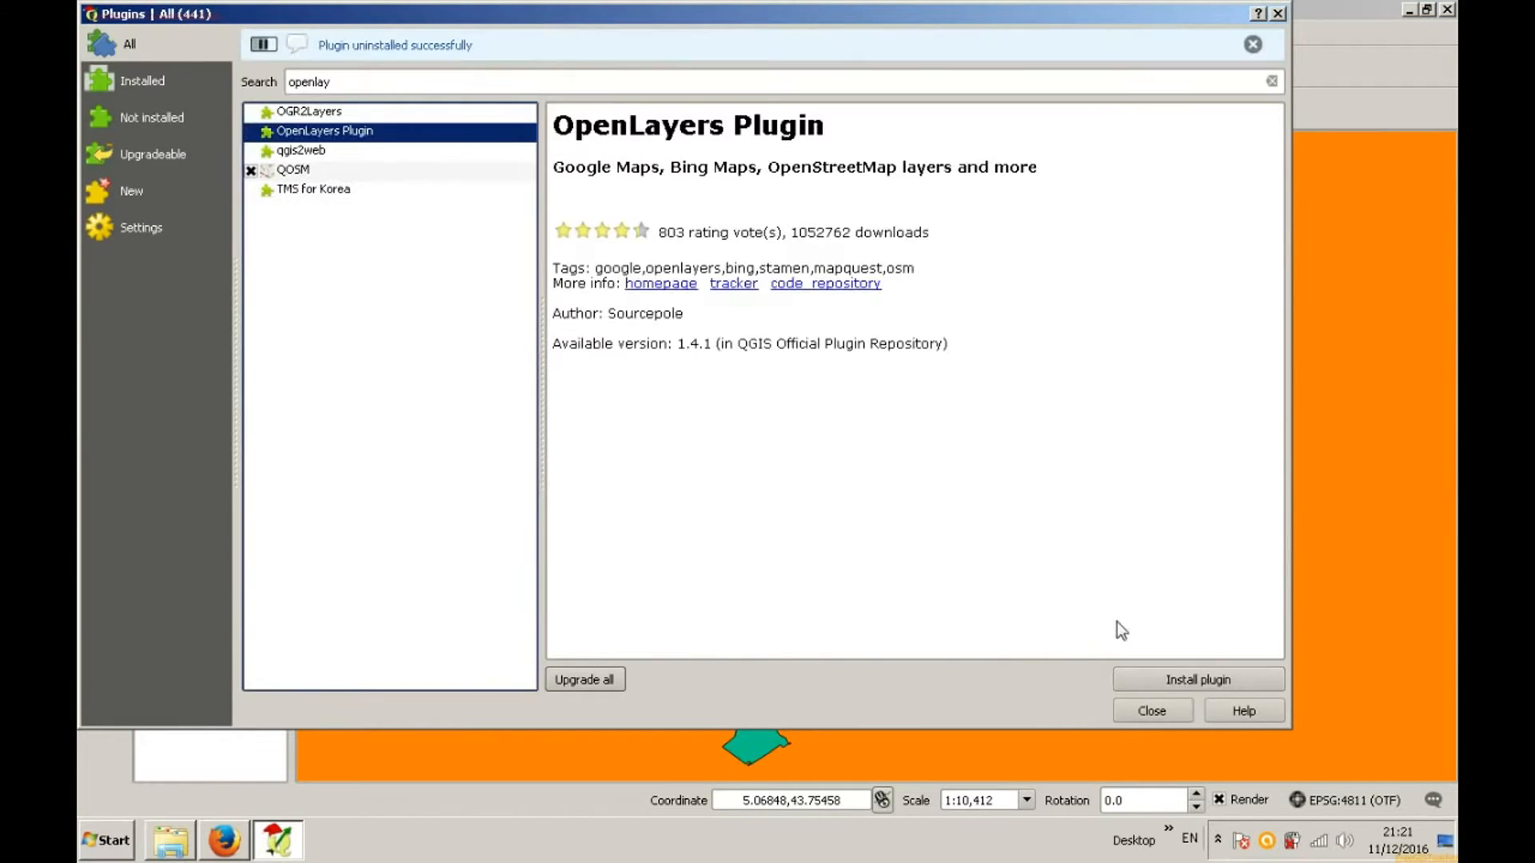
pyautogui.click(1168, 680)
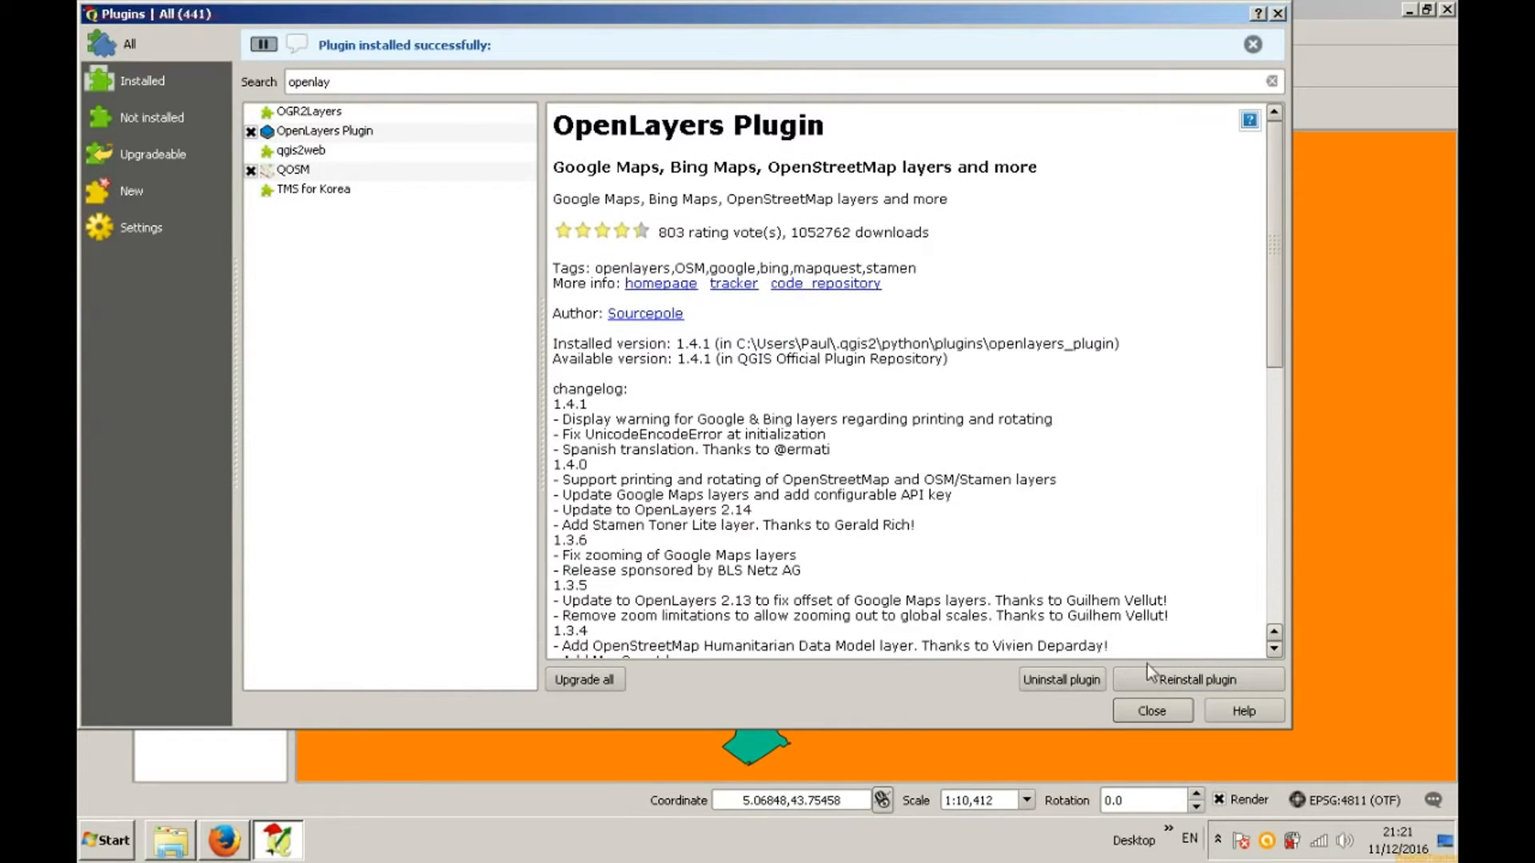
pyautogui.click(1189, 711)
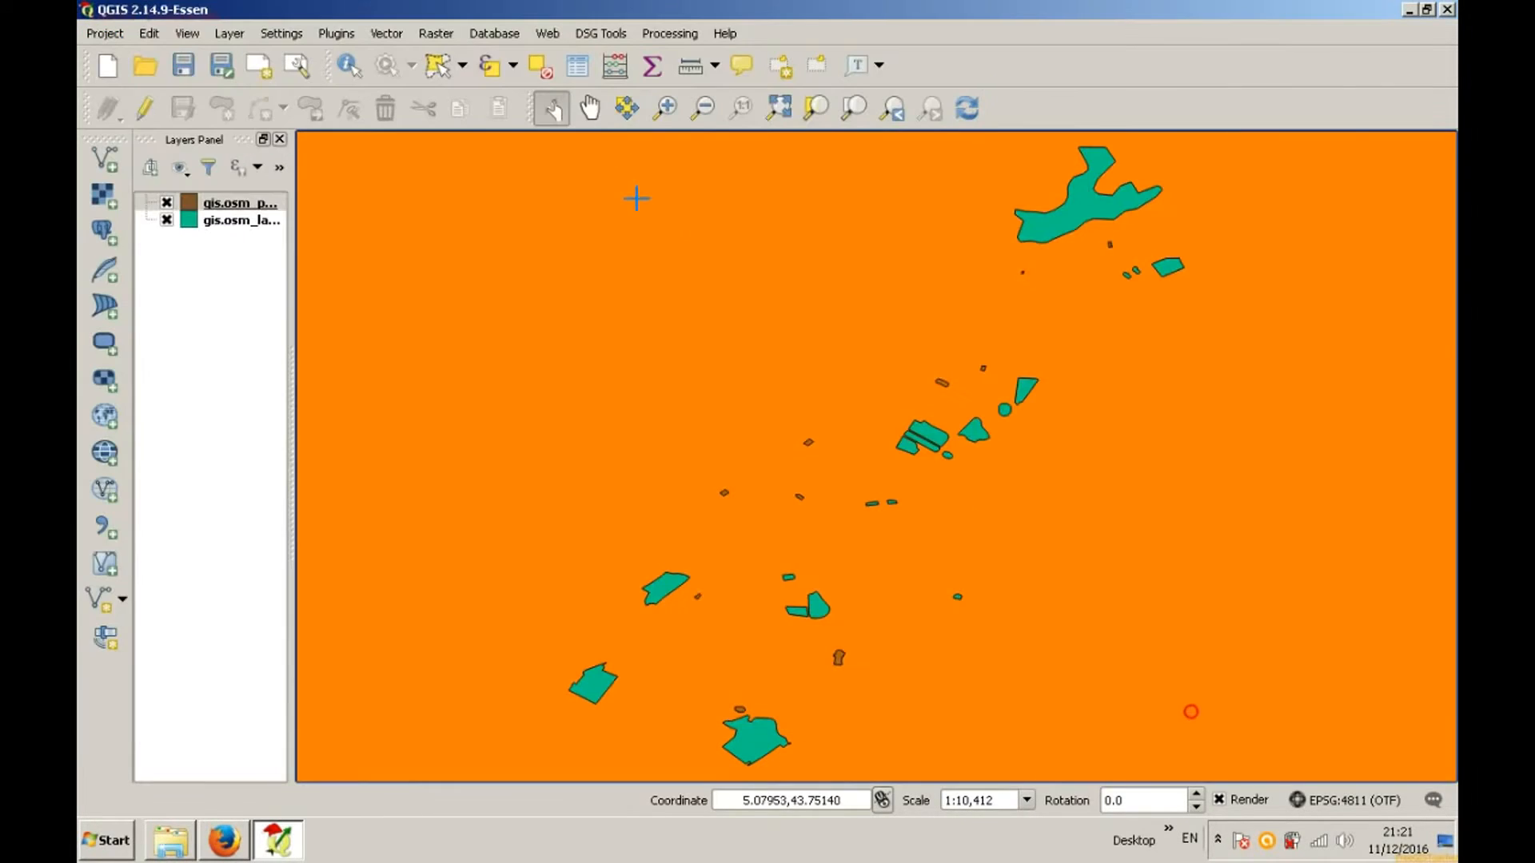
# Step: Add the OpenStreetMap base map to the project through the OpenLayers plugin
pyautogui.click(554, 35)
pyautogui.moveTo(608, 97)
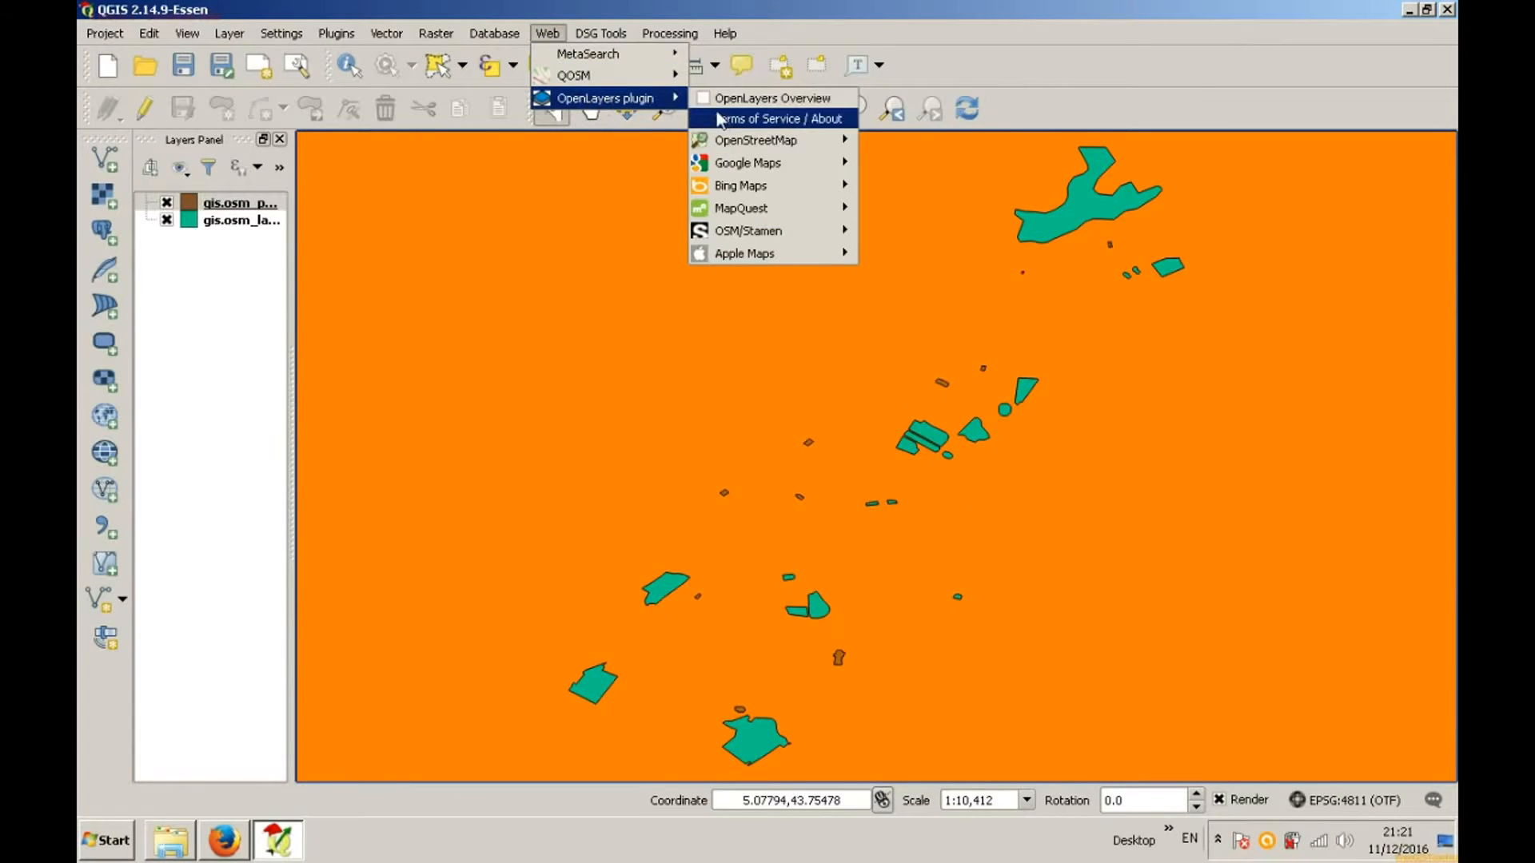
pyautogui.moveTo(734, 143)
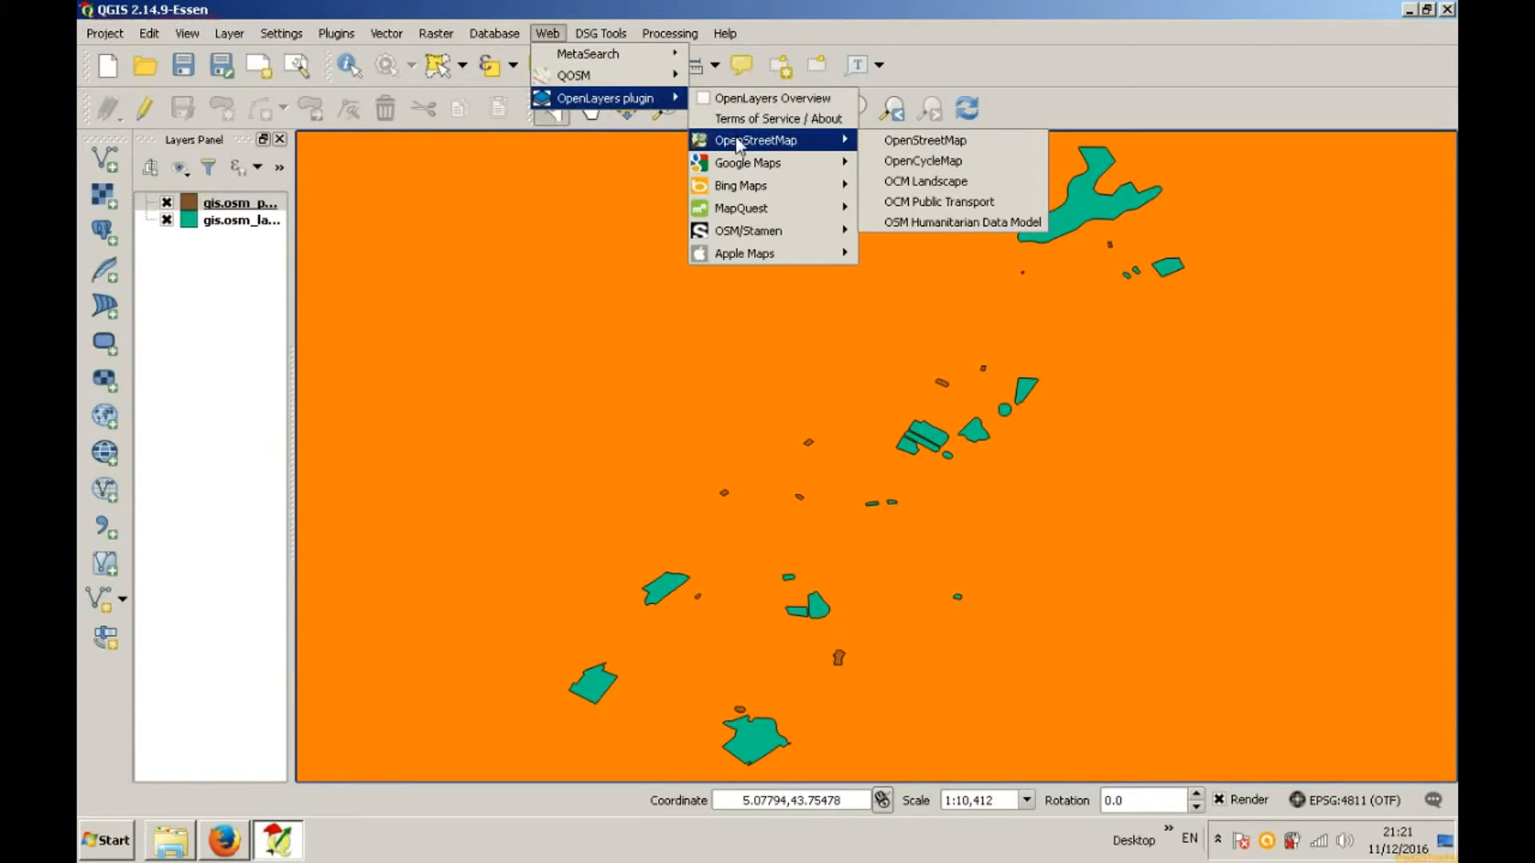
pyautogui.click(883, 144)
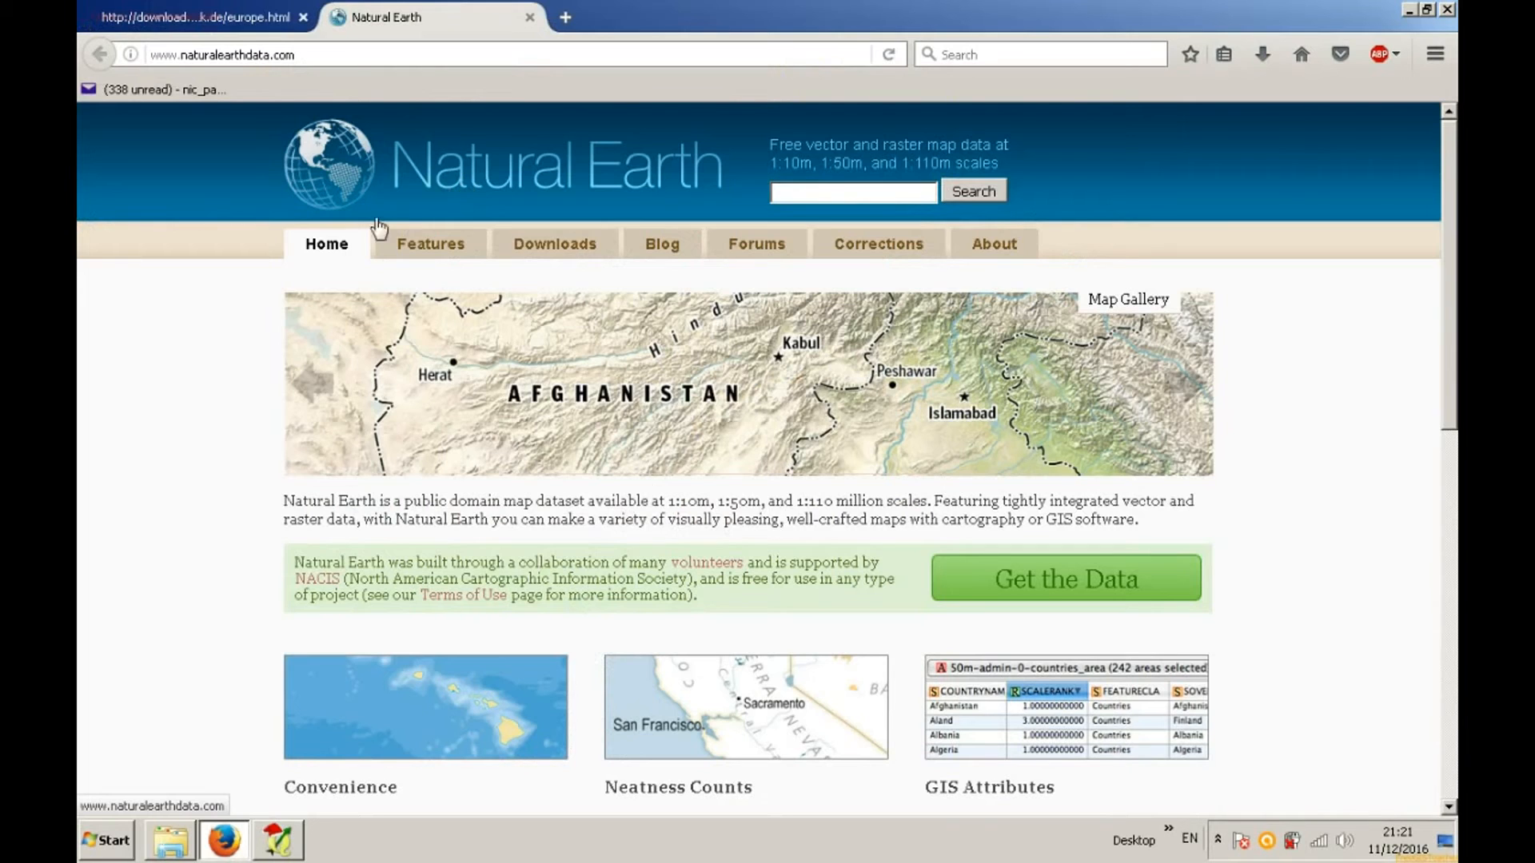
# Step: Review the large, medium and small scale data offered on the Natural Earth website's Downloads page
pyautogui.click(545, 248)
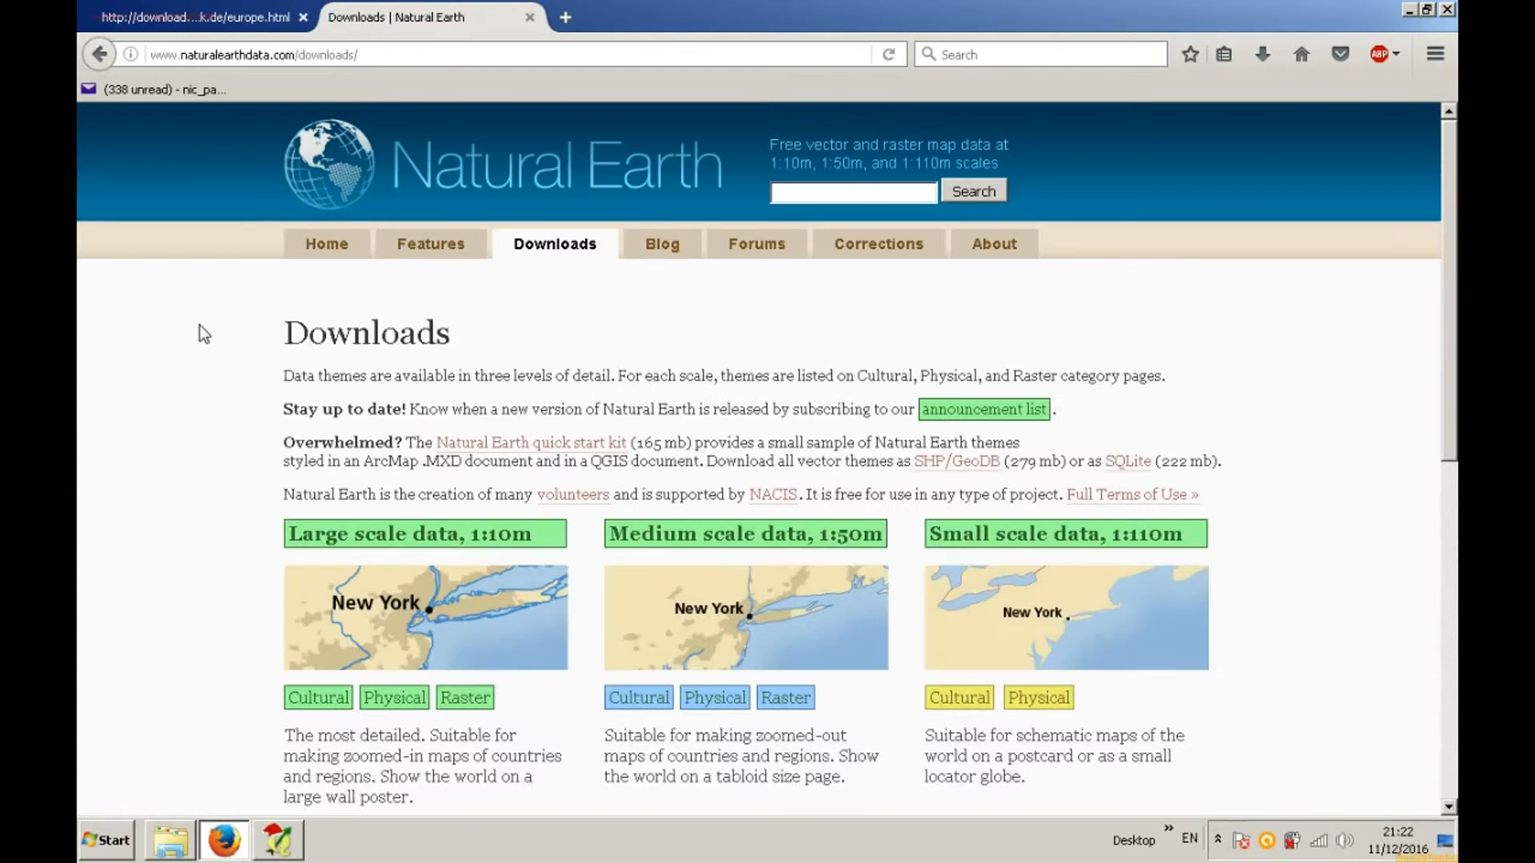
pyautogui.scroll(-5, 199, 326)
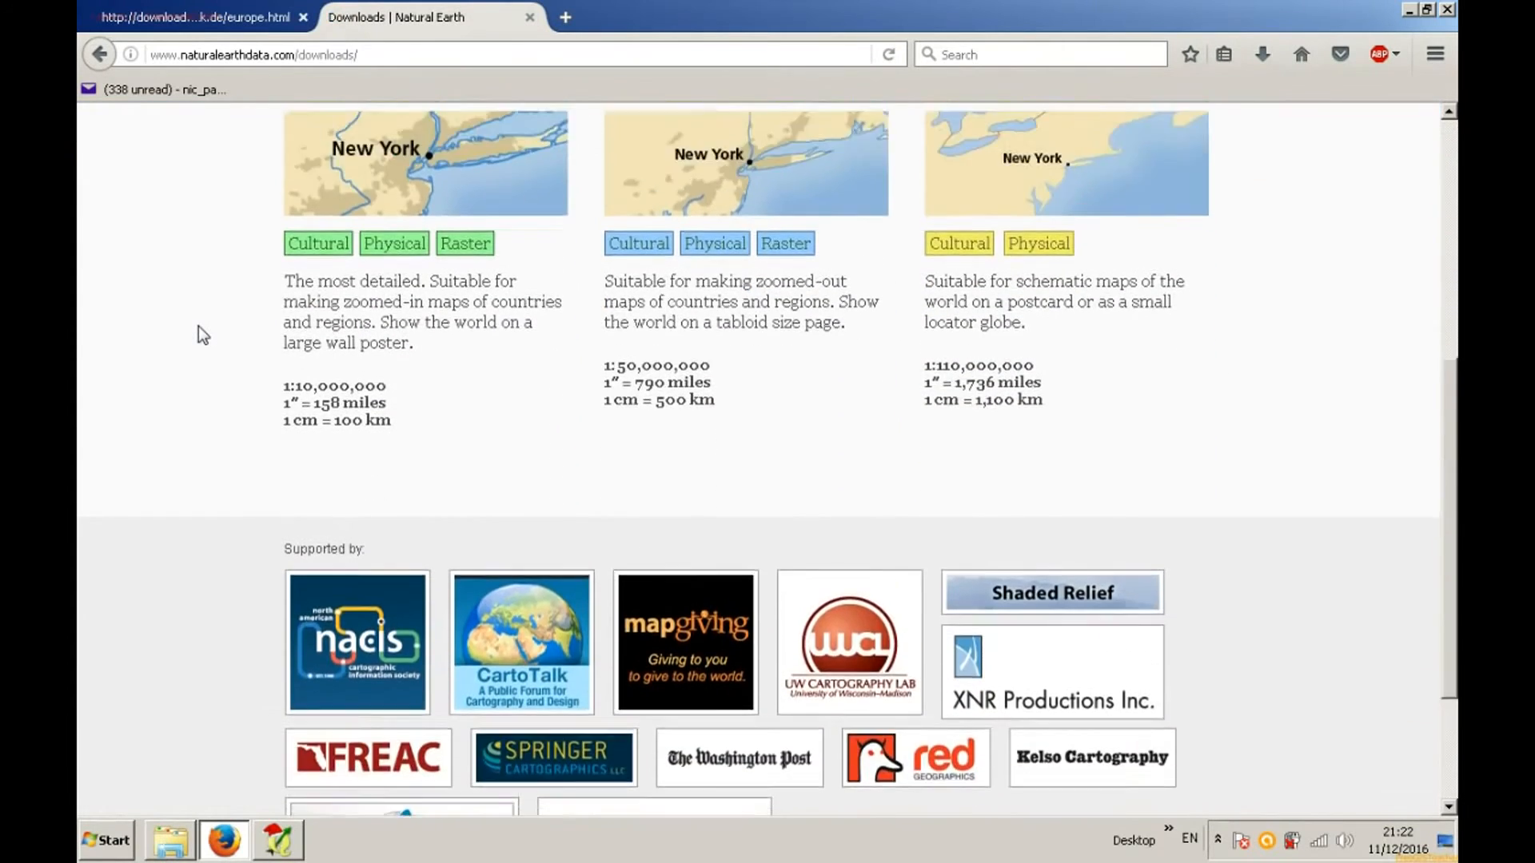
pyautogui.scroll(5, 202, 334)
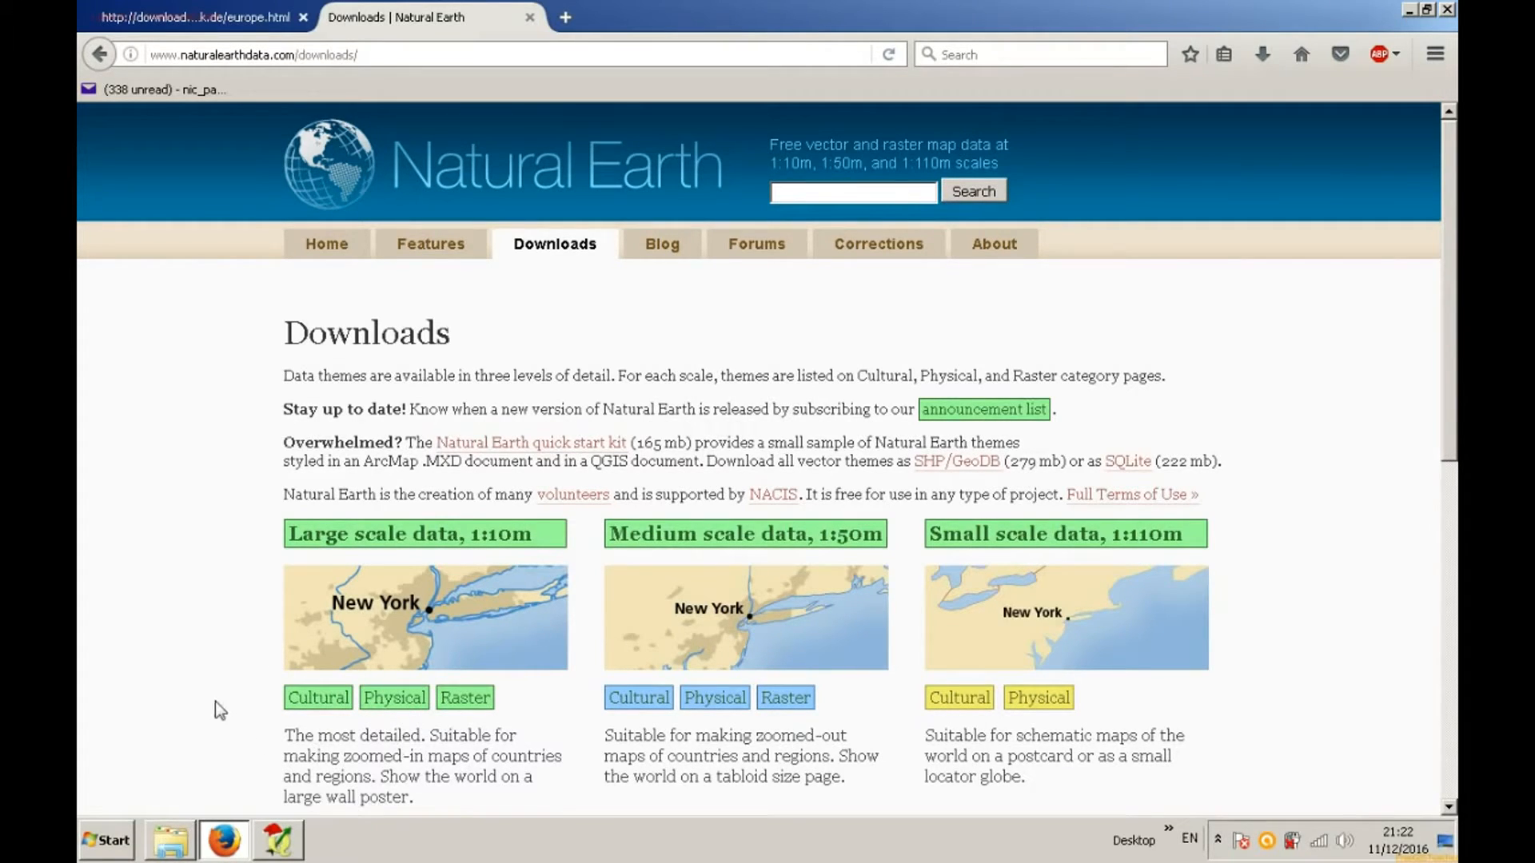
# Step: Search the web for coordinate system in a new browser tab and open Wikipedia's Geographic coordinate system article
pyautogui.click(565, 16)
pyautogui.write('coordinate system')
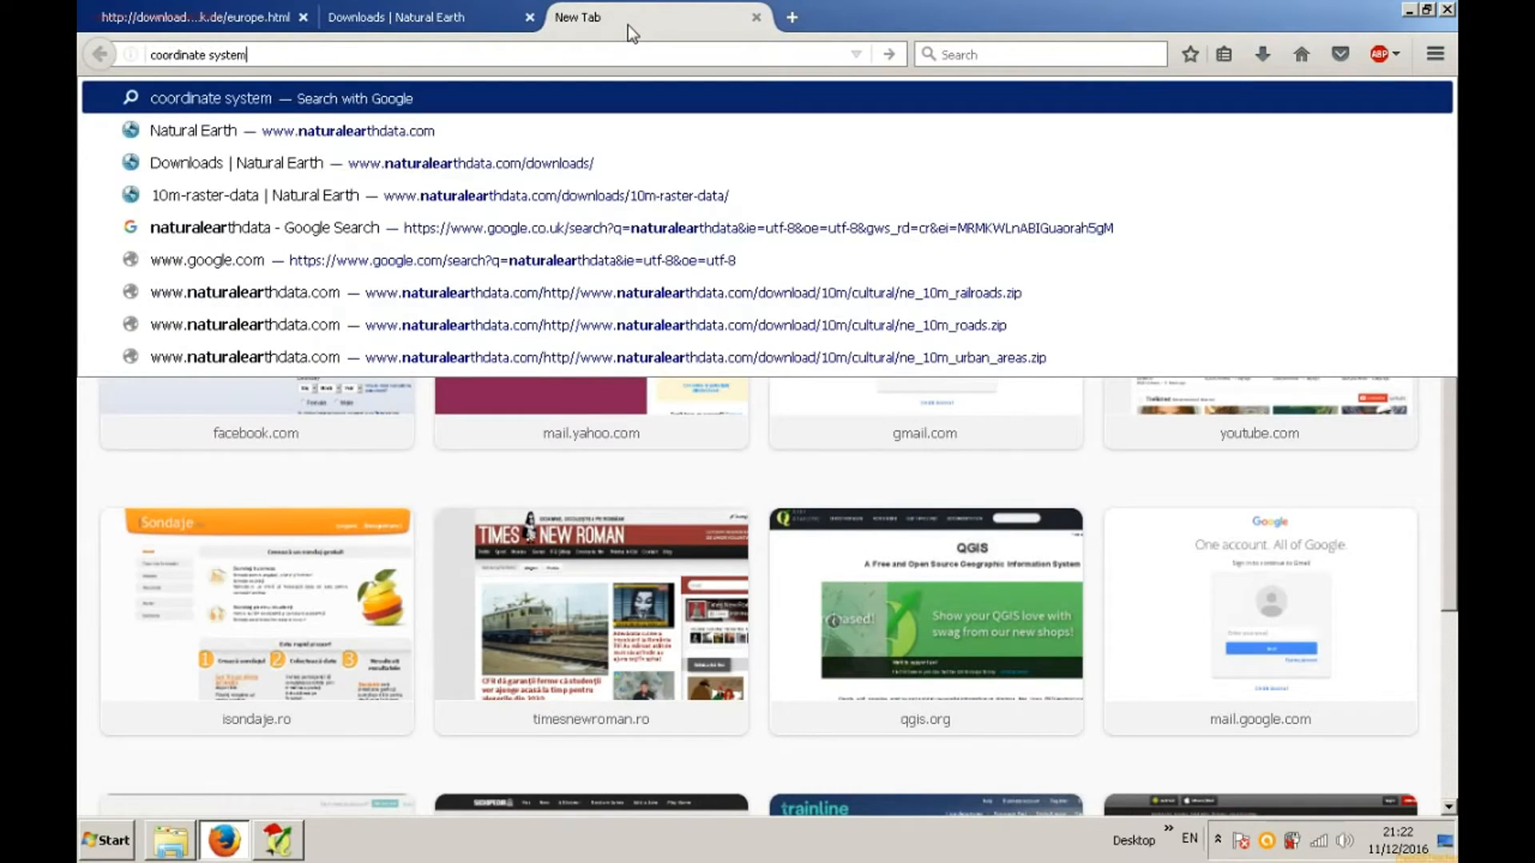
pyautogui.press('Return')
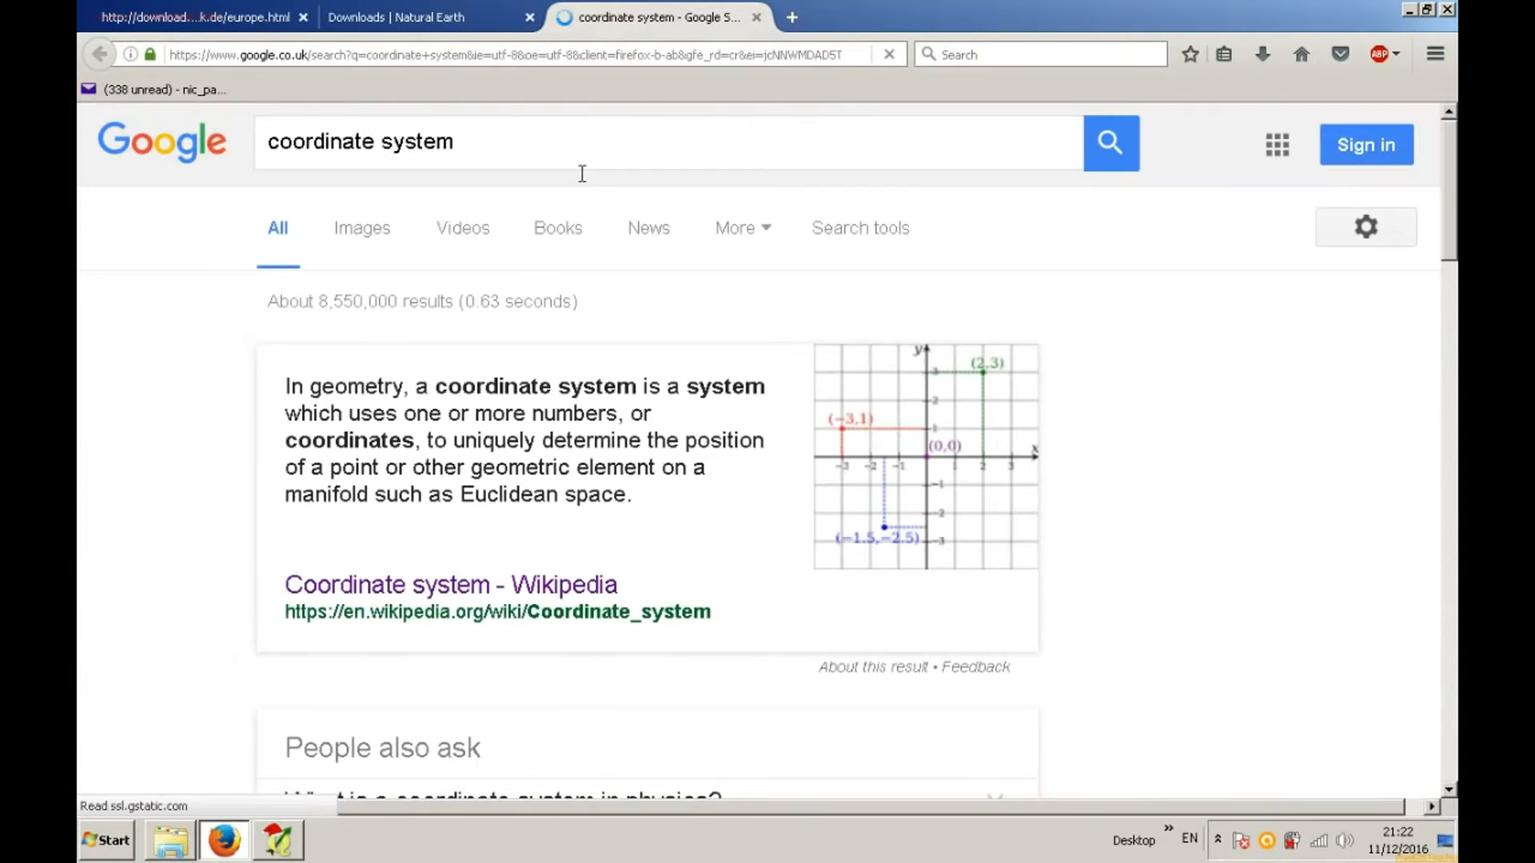
pyautogui.scroll(-1, 237, 411)
pyautogui.scroll(-6, 237, 411)
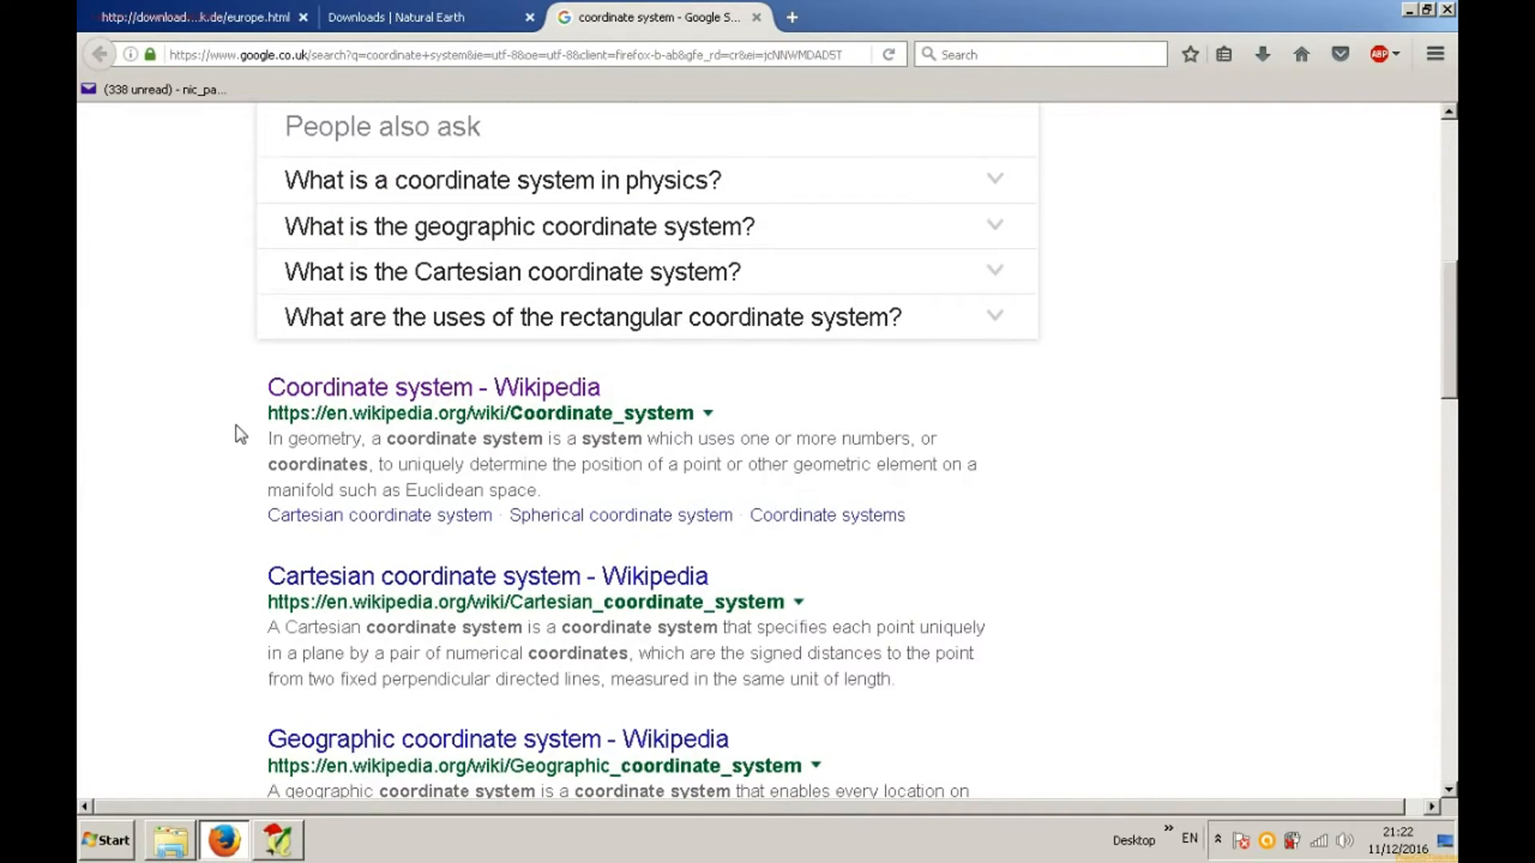
pyautogui.scroll(-2, 236, 425)
pyautogui.click(326, 589)
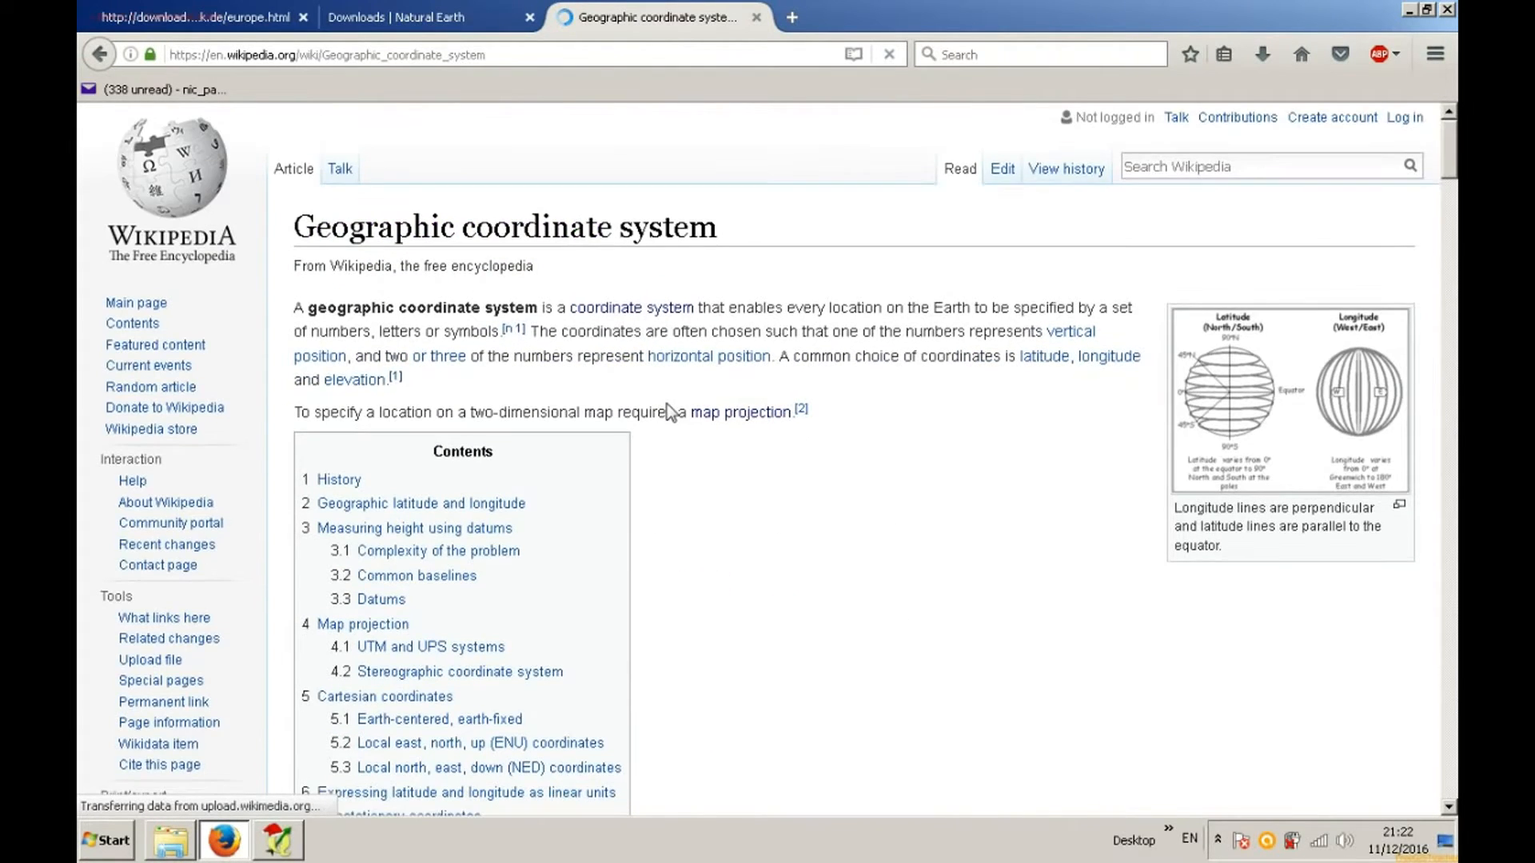
# Step: Read through the Geographic coordinate system article, covering datums, map projection, Cartesian coordinates and the latitude and longitude sections
pyautogui.scroll(-10, 666, 406)
pyautogui.scroll(-8, 669, 412)
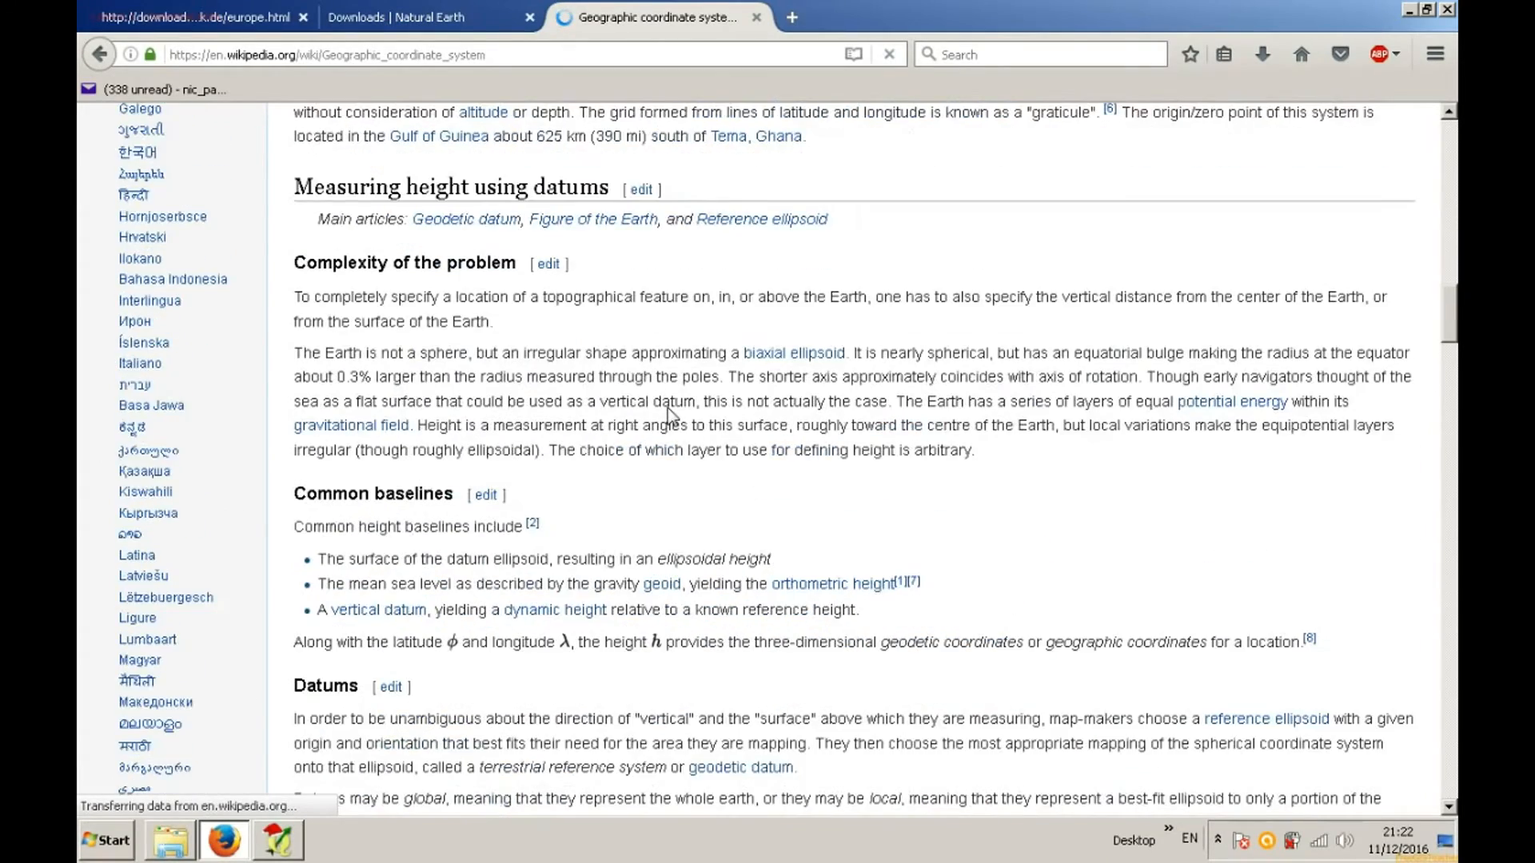
pyautogui.scroll(-8, 670, 412)
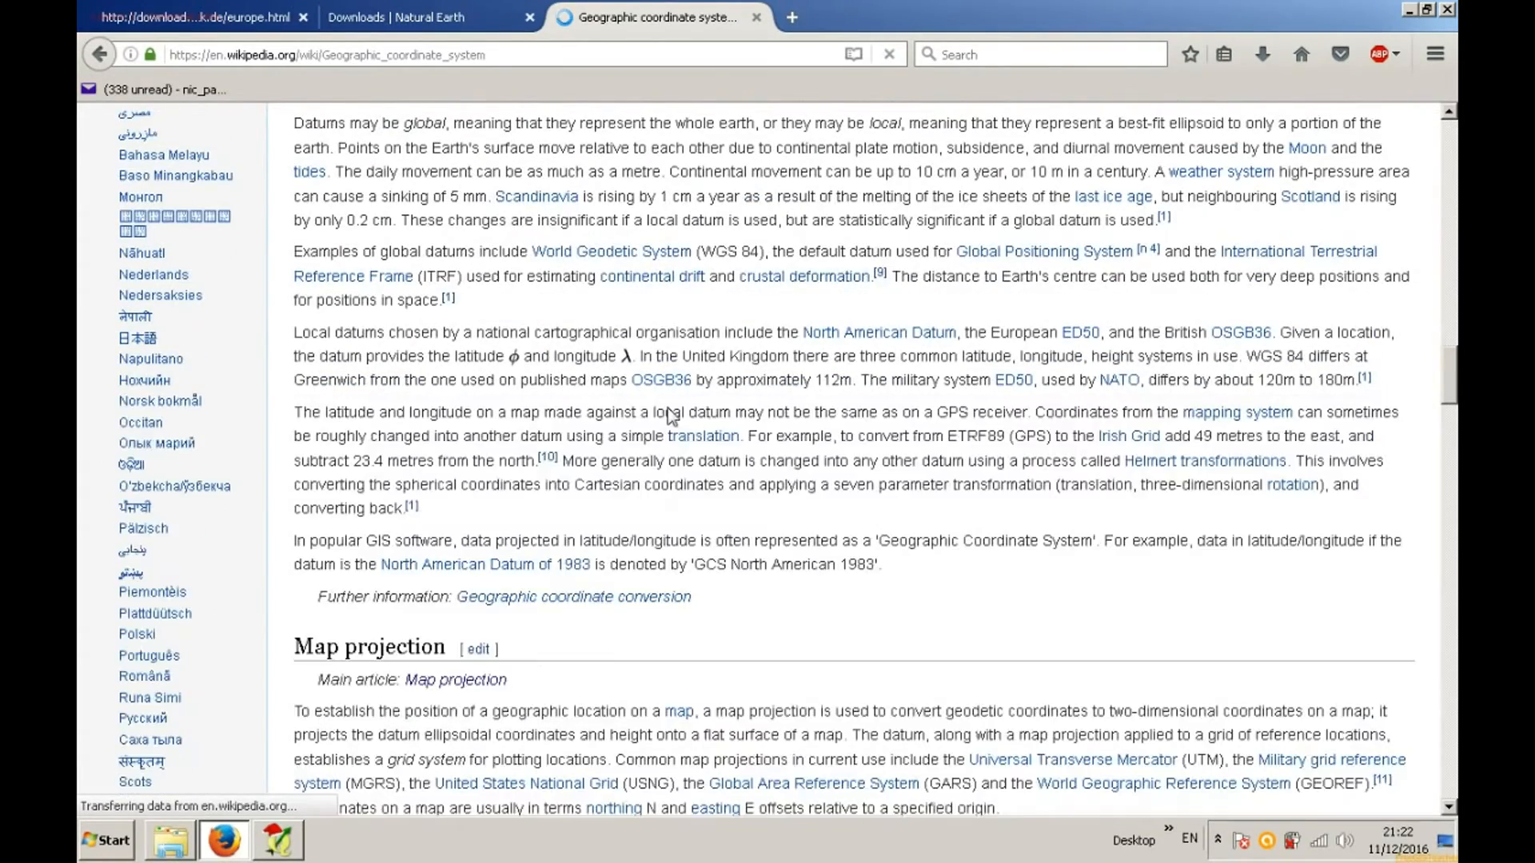
pyautogui.scroll(-18, 669, 407)
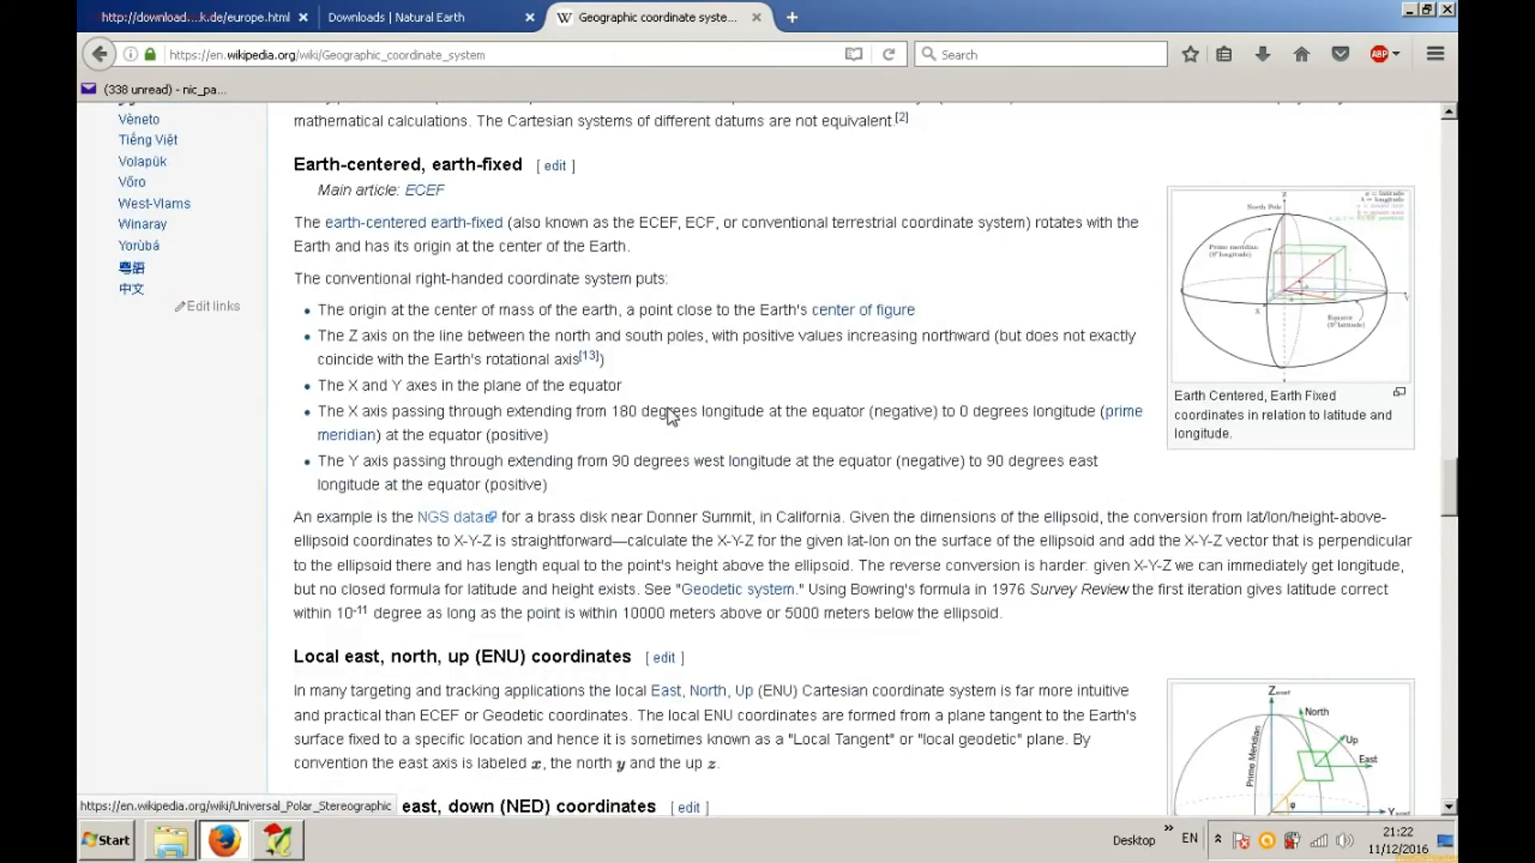
pyautogui.scroll(-16, 669, 408)
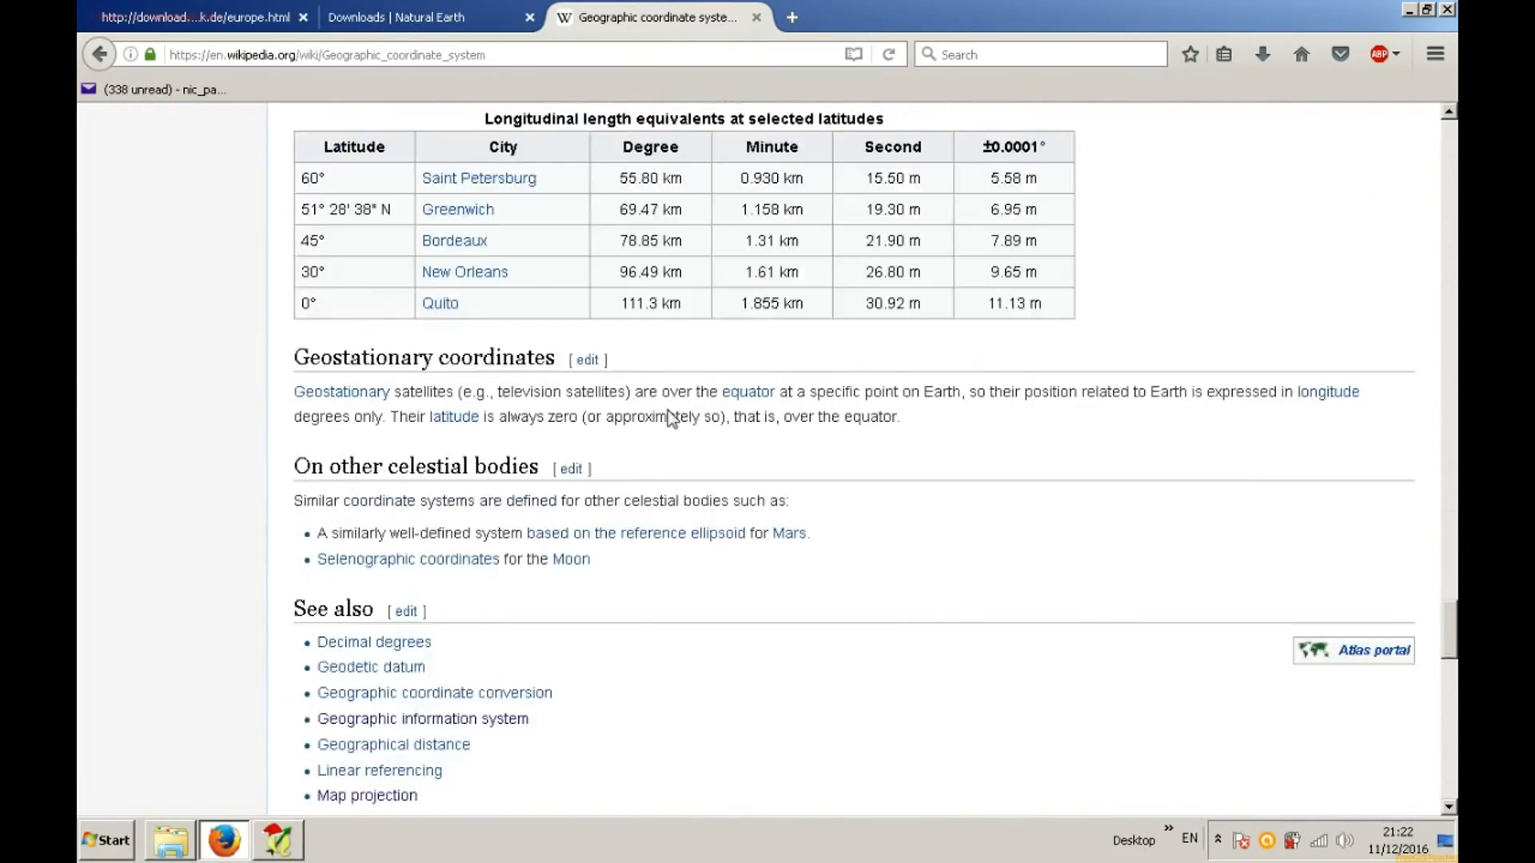
pyautogui.scroll(8, 673, 415)
pyautogui.scroll(20, 672, 416)
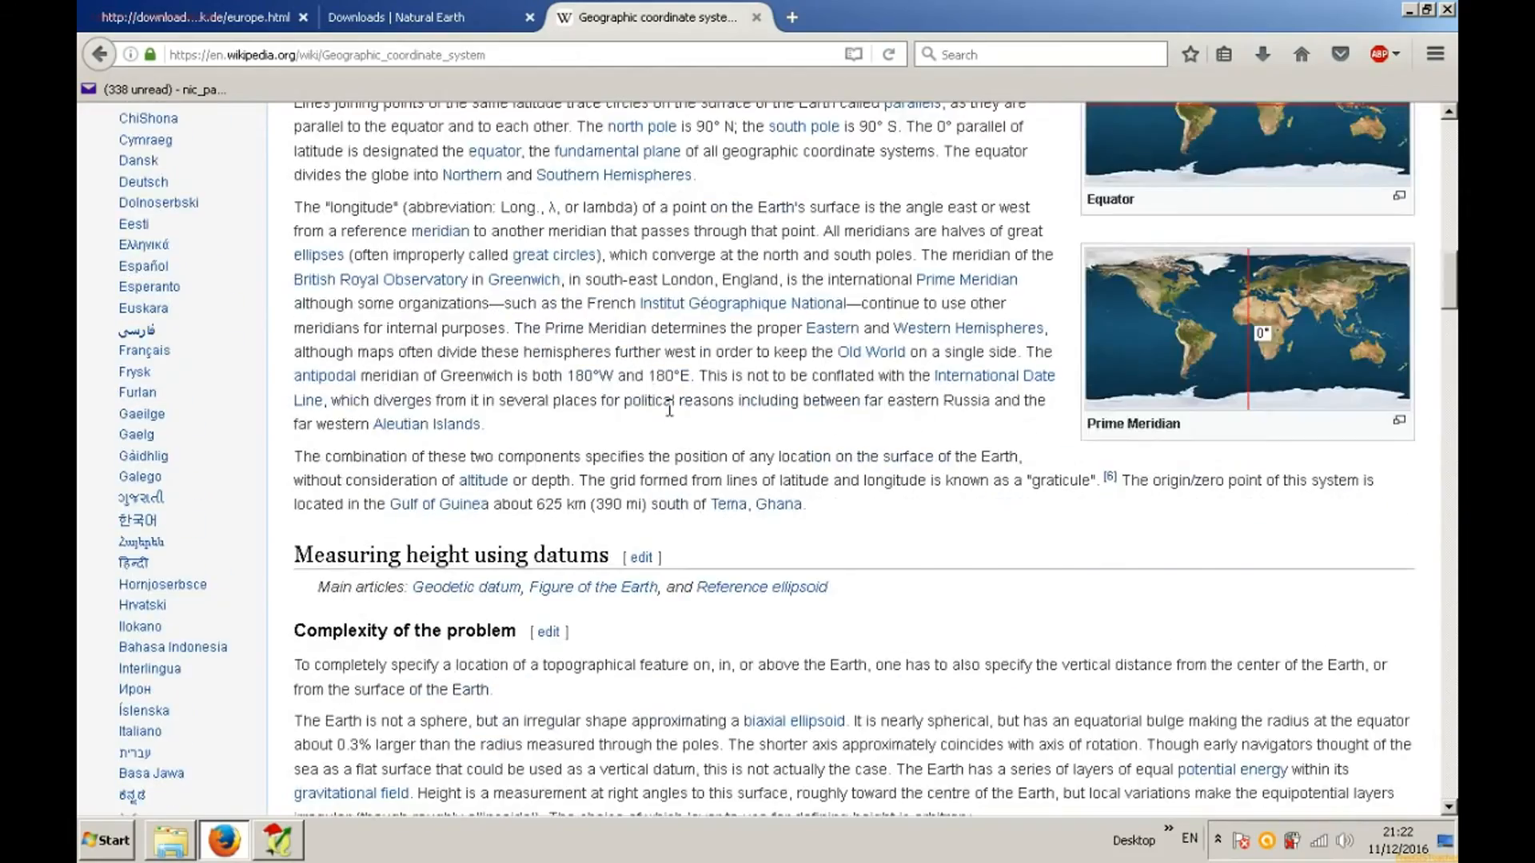
pyautogui.scroll(10, 672, 416)
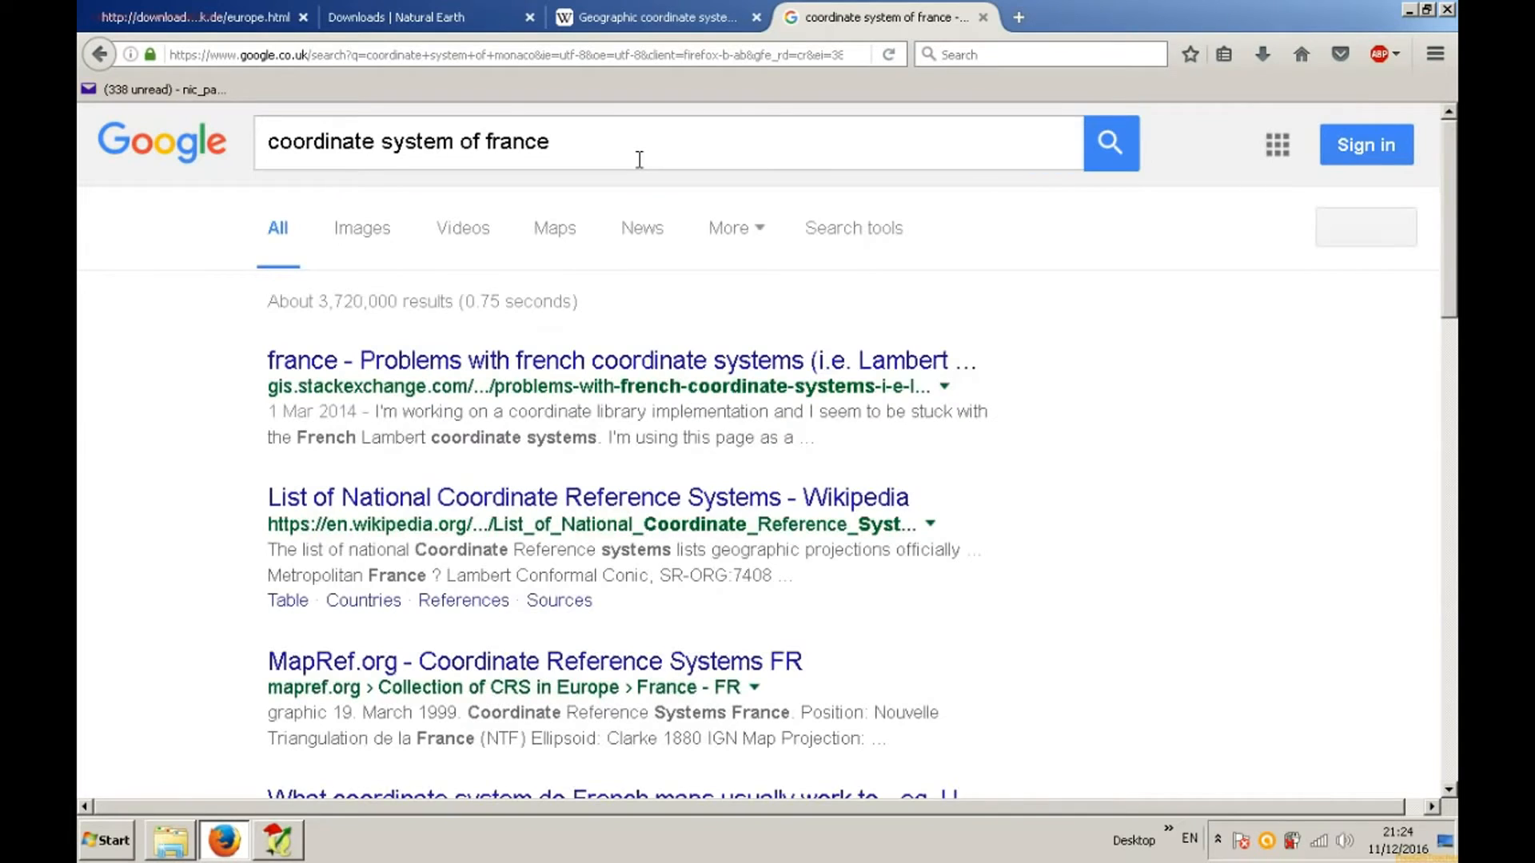
# Step: Open Wikipedia's List of National Coordinate Reference Systems and examine the British National Grid entry in the Countries table
pyautogui.click(345, 500)
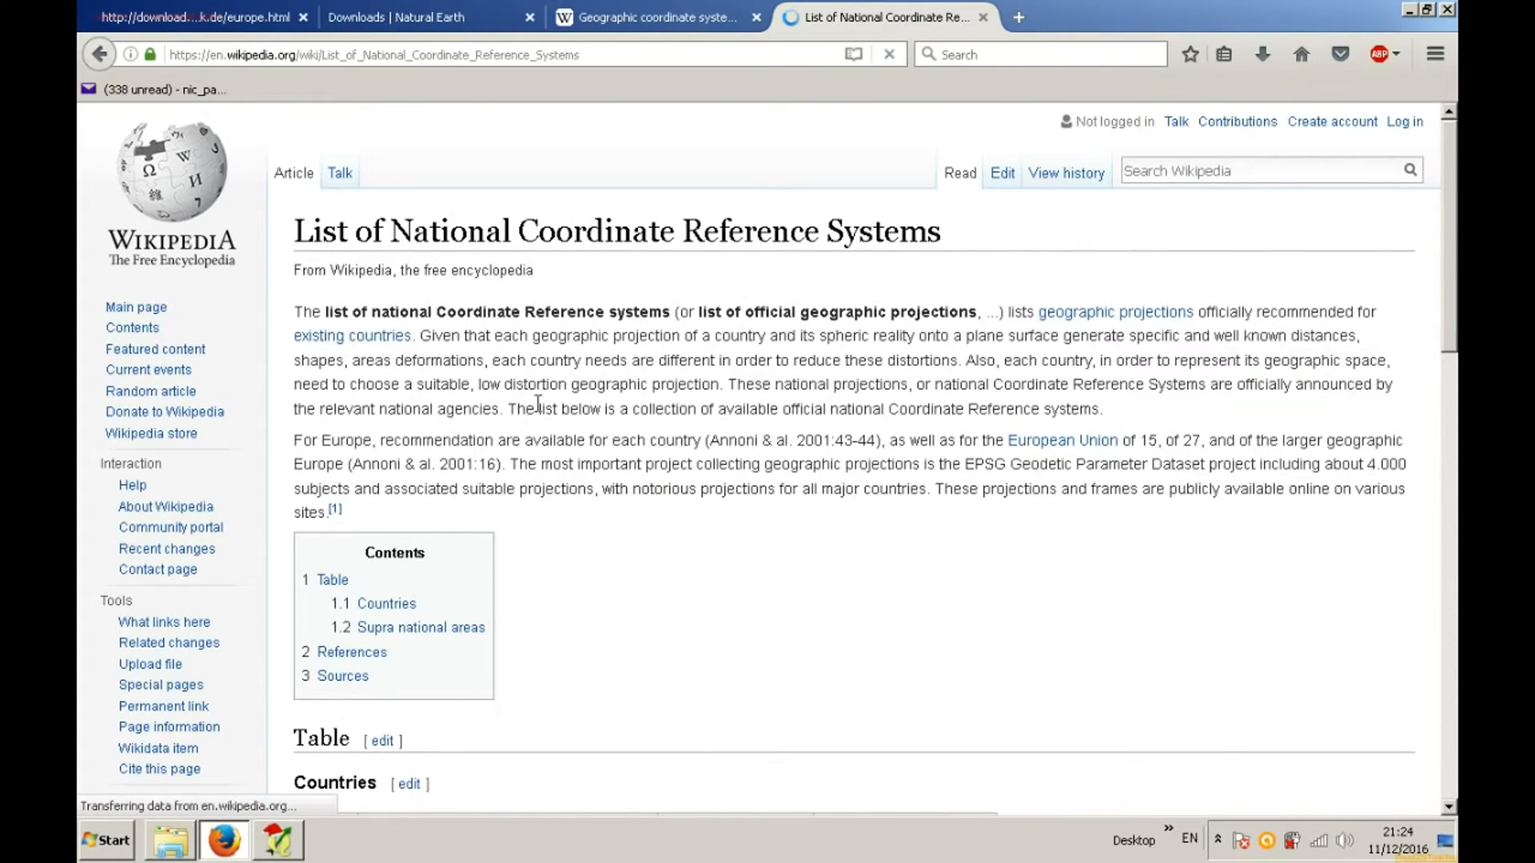
pyautogui.scroll(-6, 536, 405)
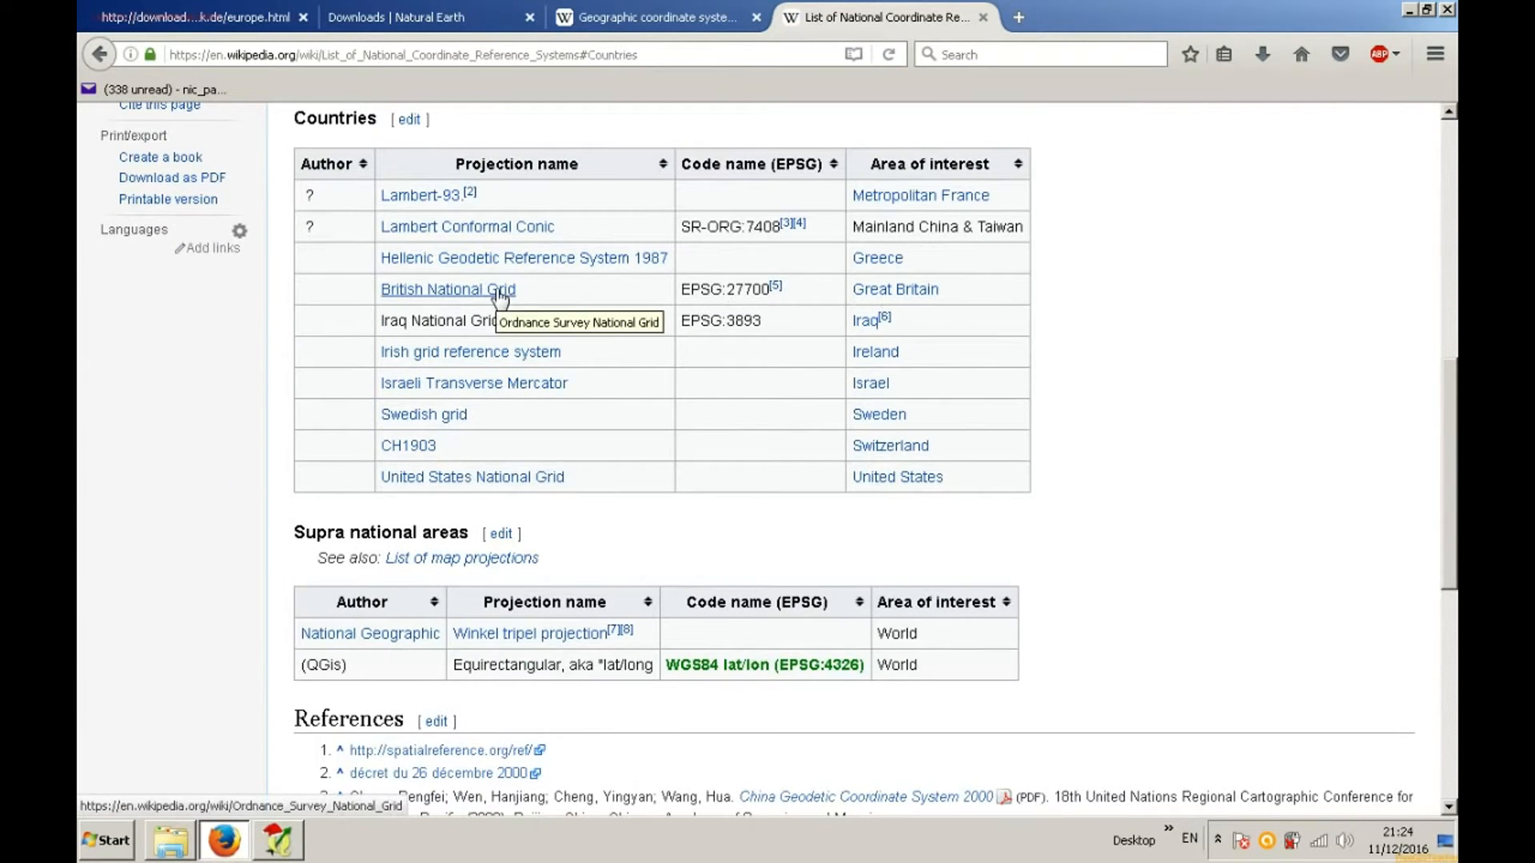
pyautogui.moveTo(953, 289); pyautogui.dragTo(382, 292)
# Step: Switch to QGIS and choose Guadeloupe Ste Anne as the default CRS for new projects, filtering the reference systems by geo
pyautogui.hotkey('alt', 'Tab')
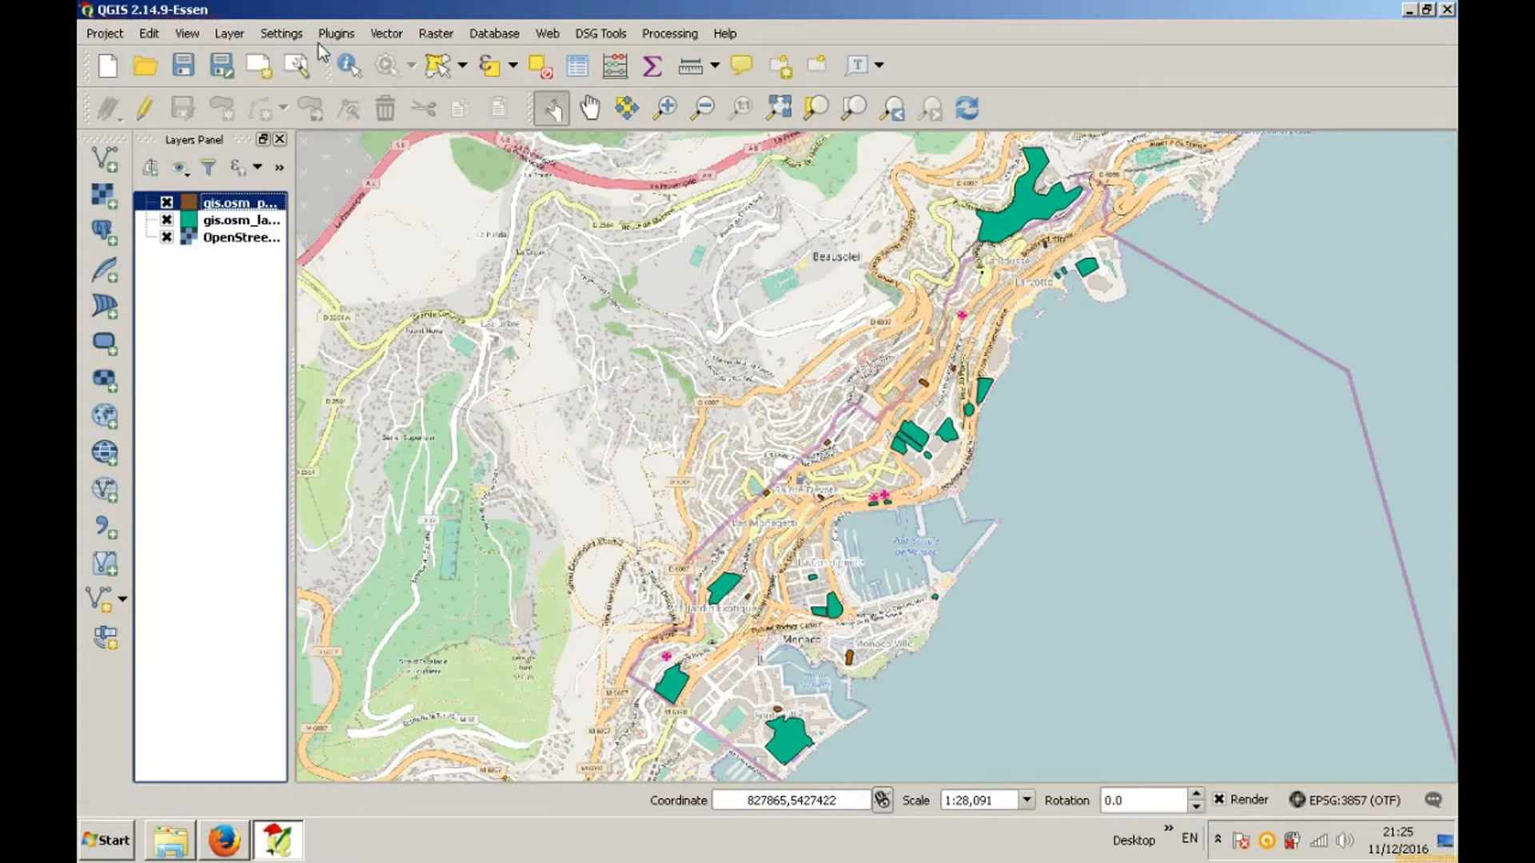
pyautogui.click(285, 35)
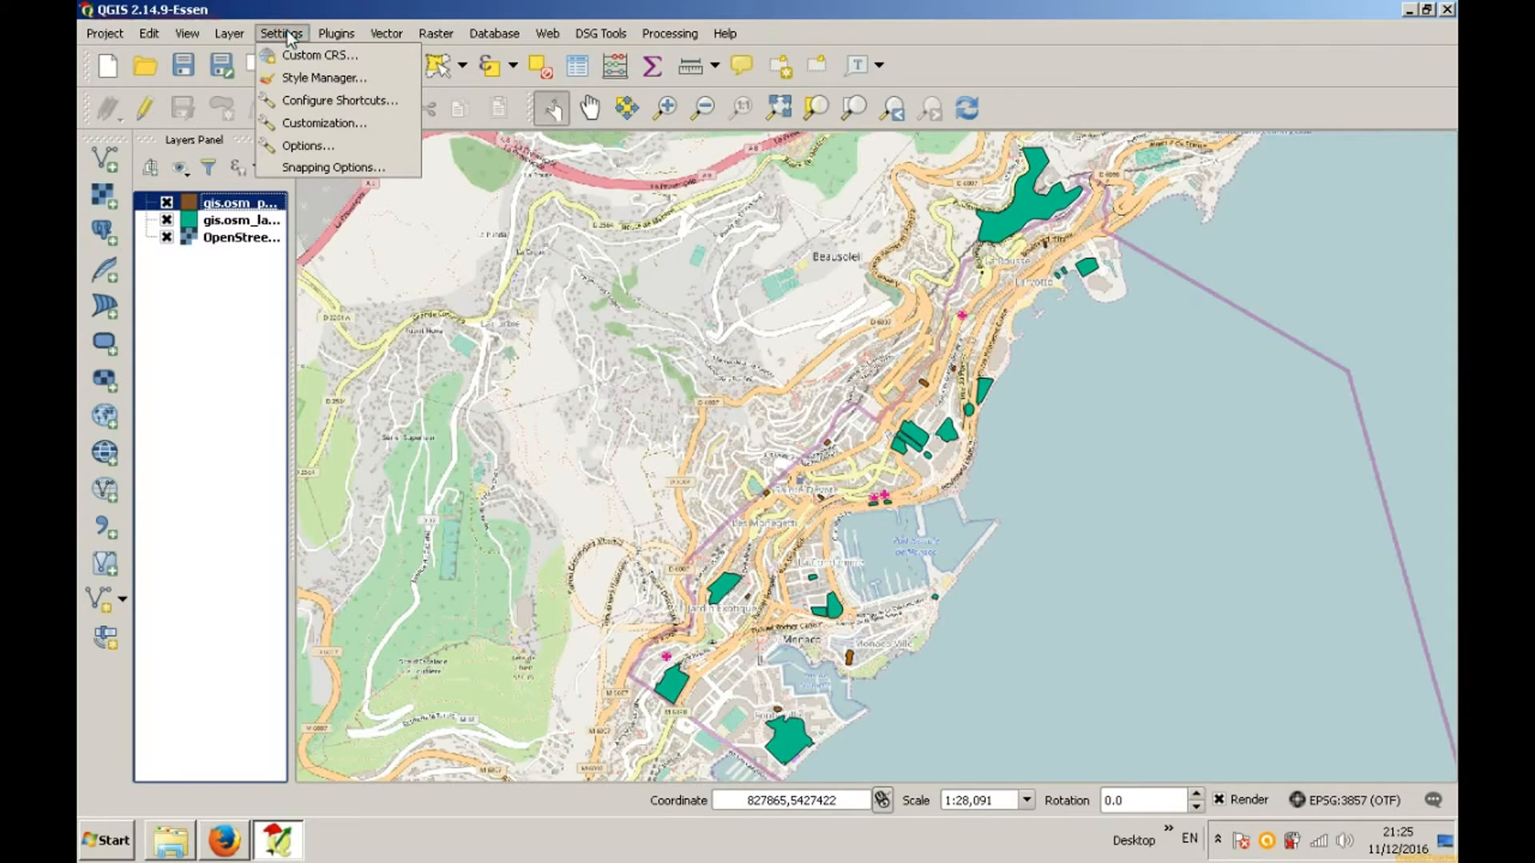
pyautogui.click(308, 145)
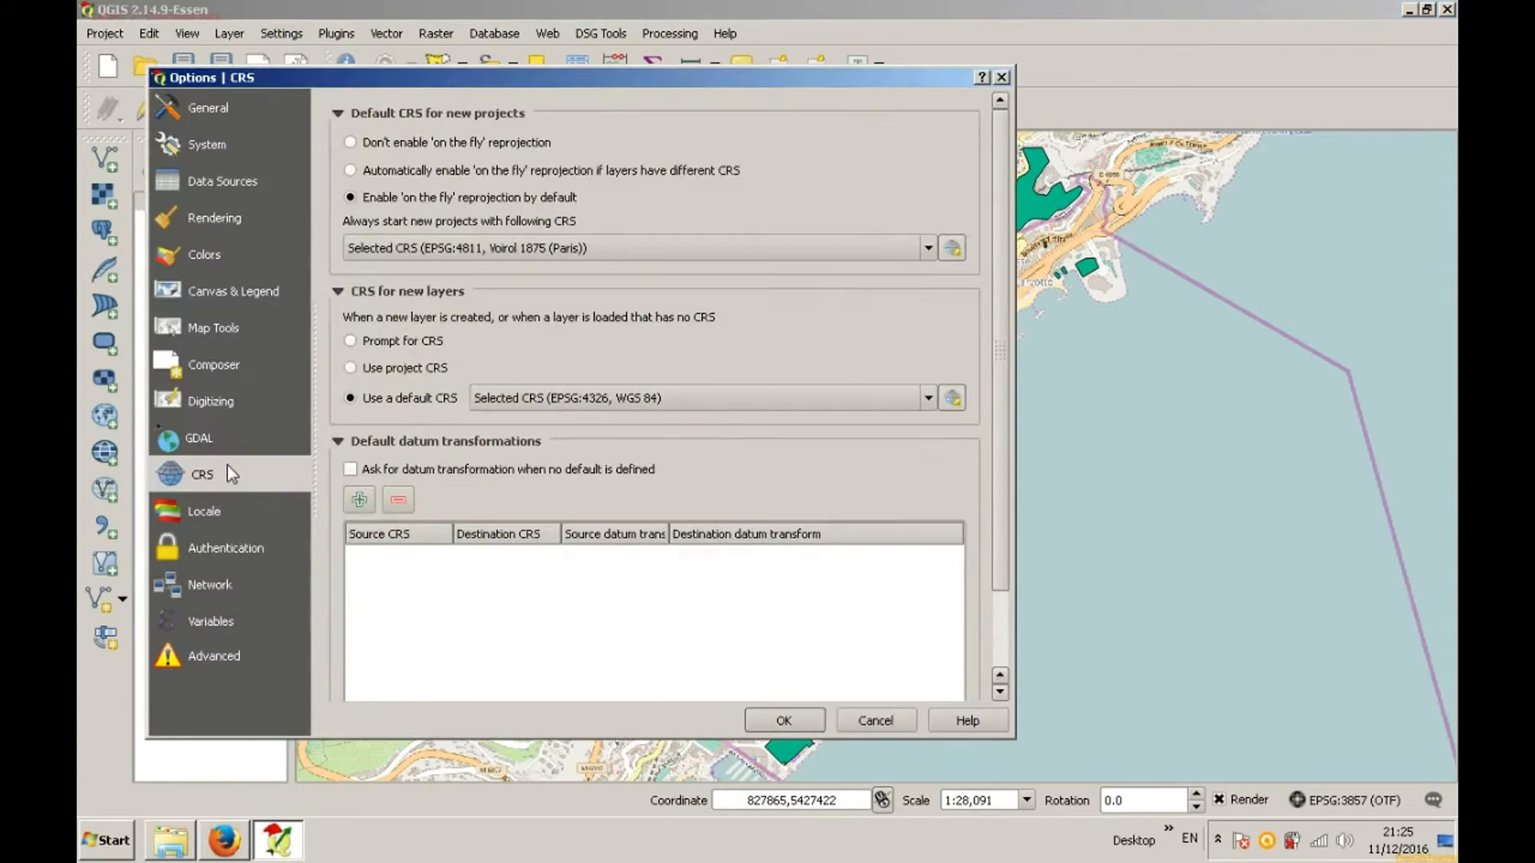
pyautogui.click(227, 471)
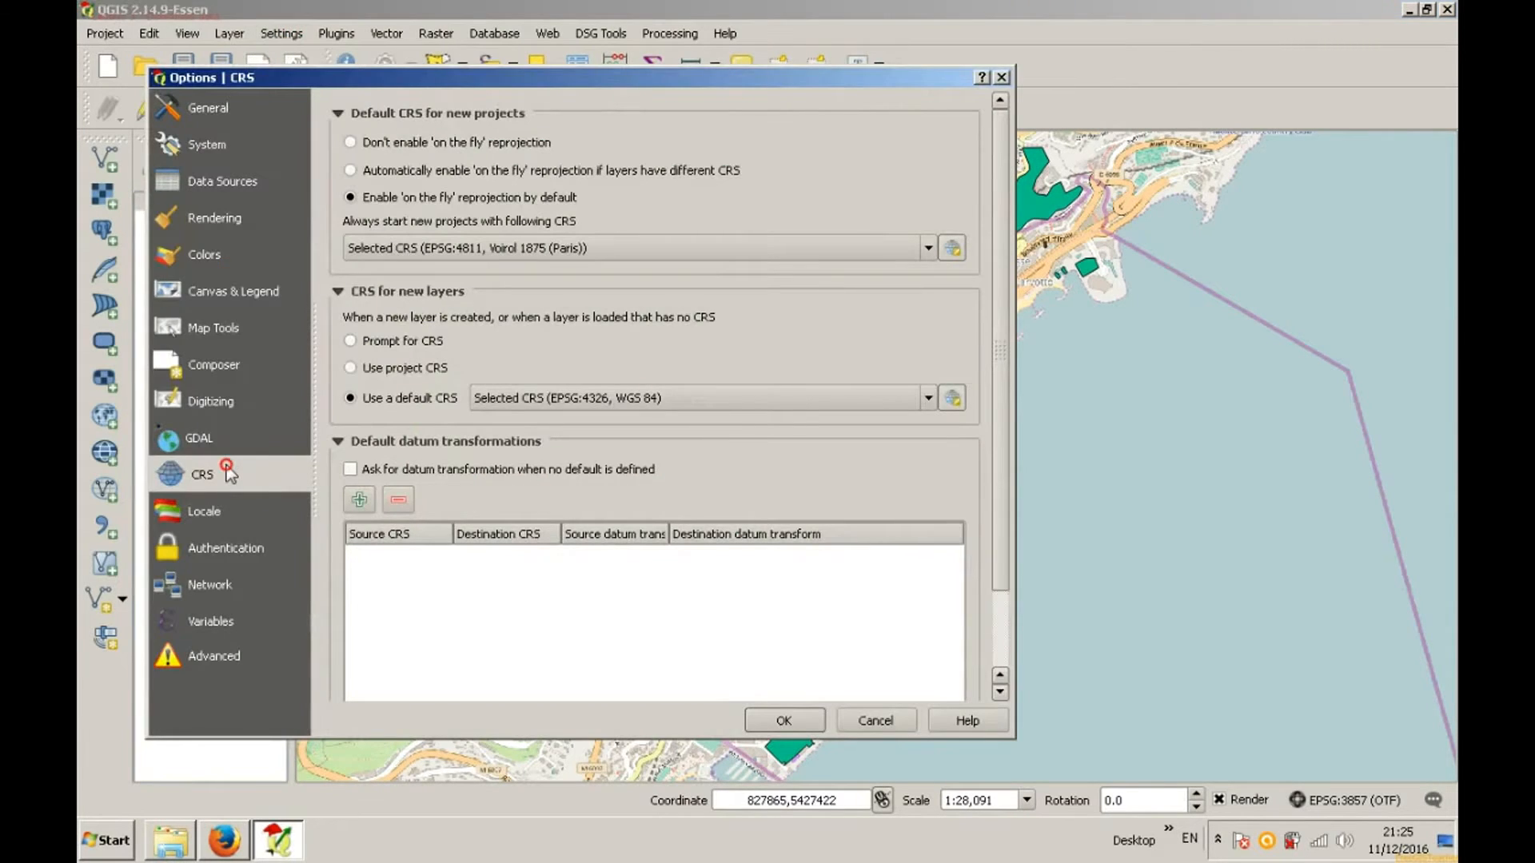
pyautogui.click(578, 247)
pyautogui.click(579, 250)
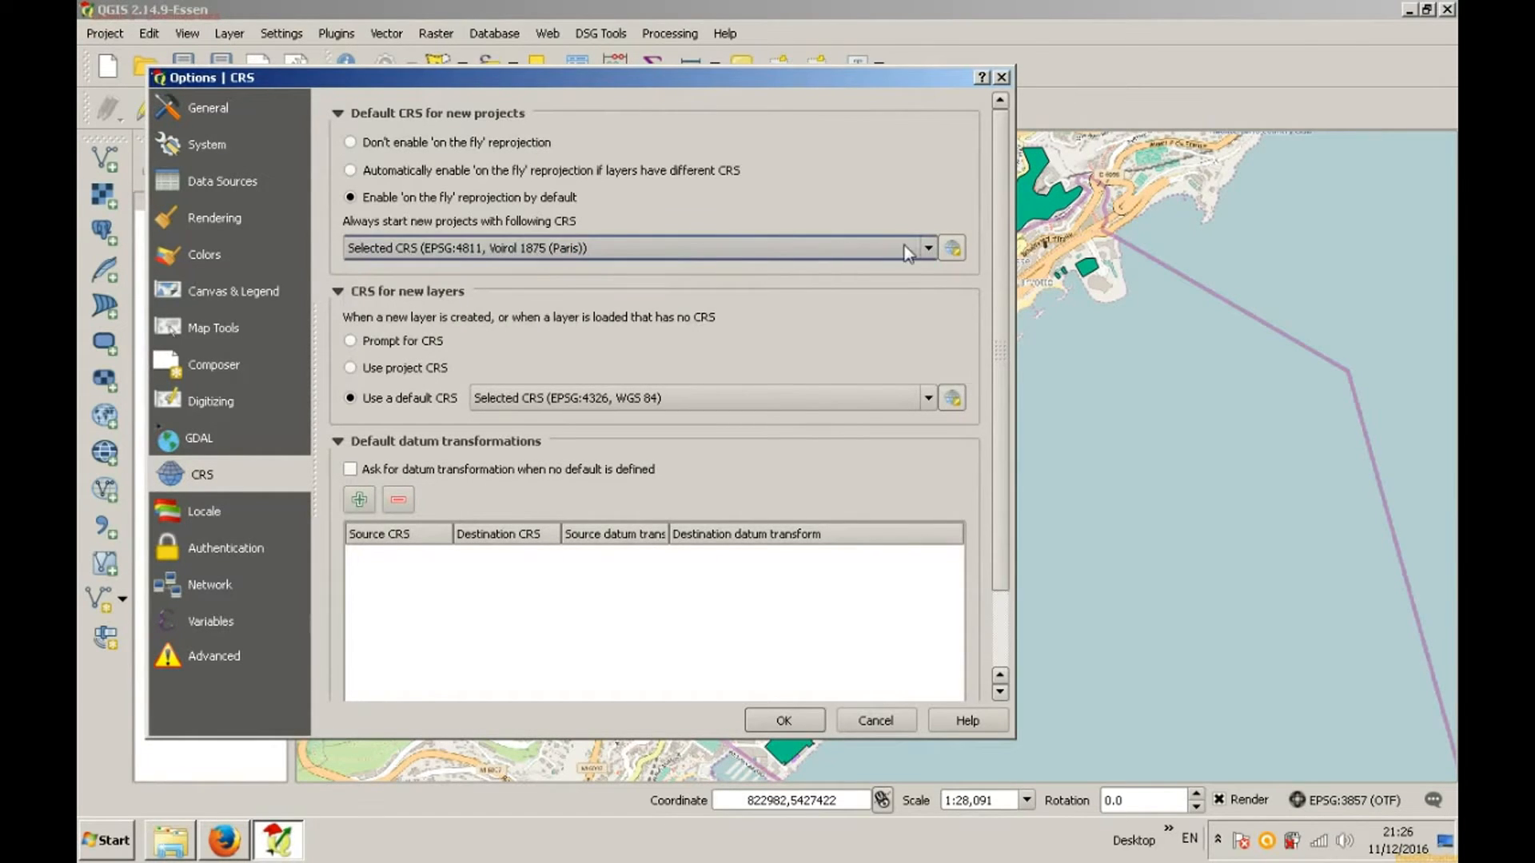
pyautogui.click(953, 247)
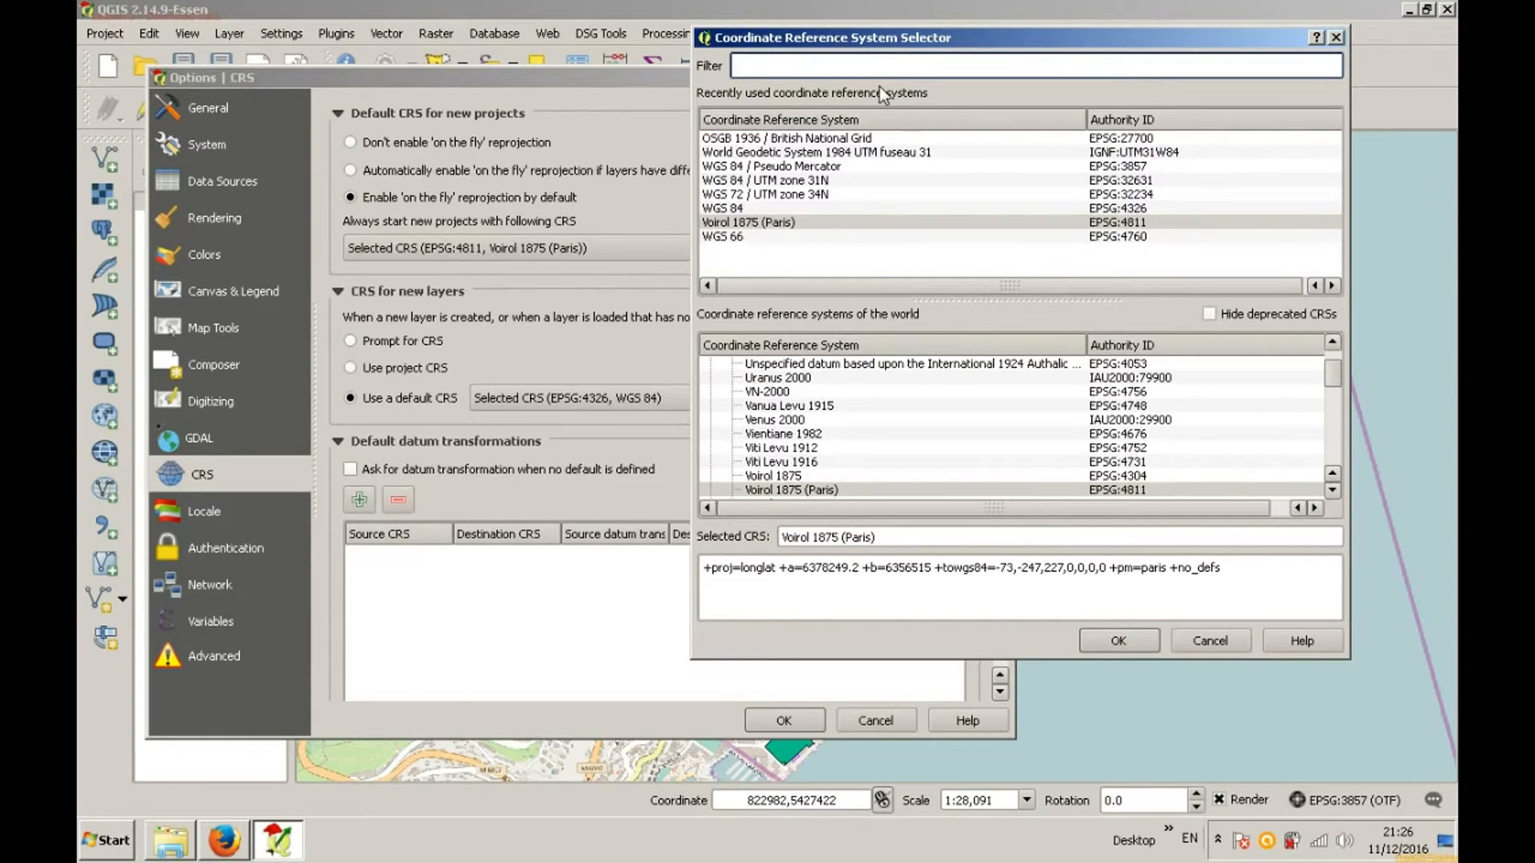
pyautogui.write('geogr')
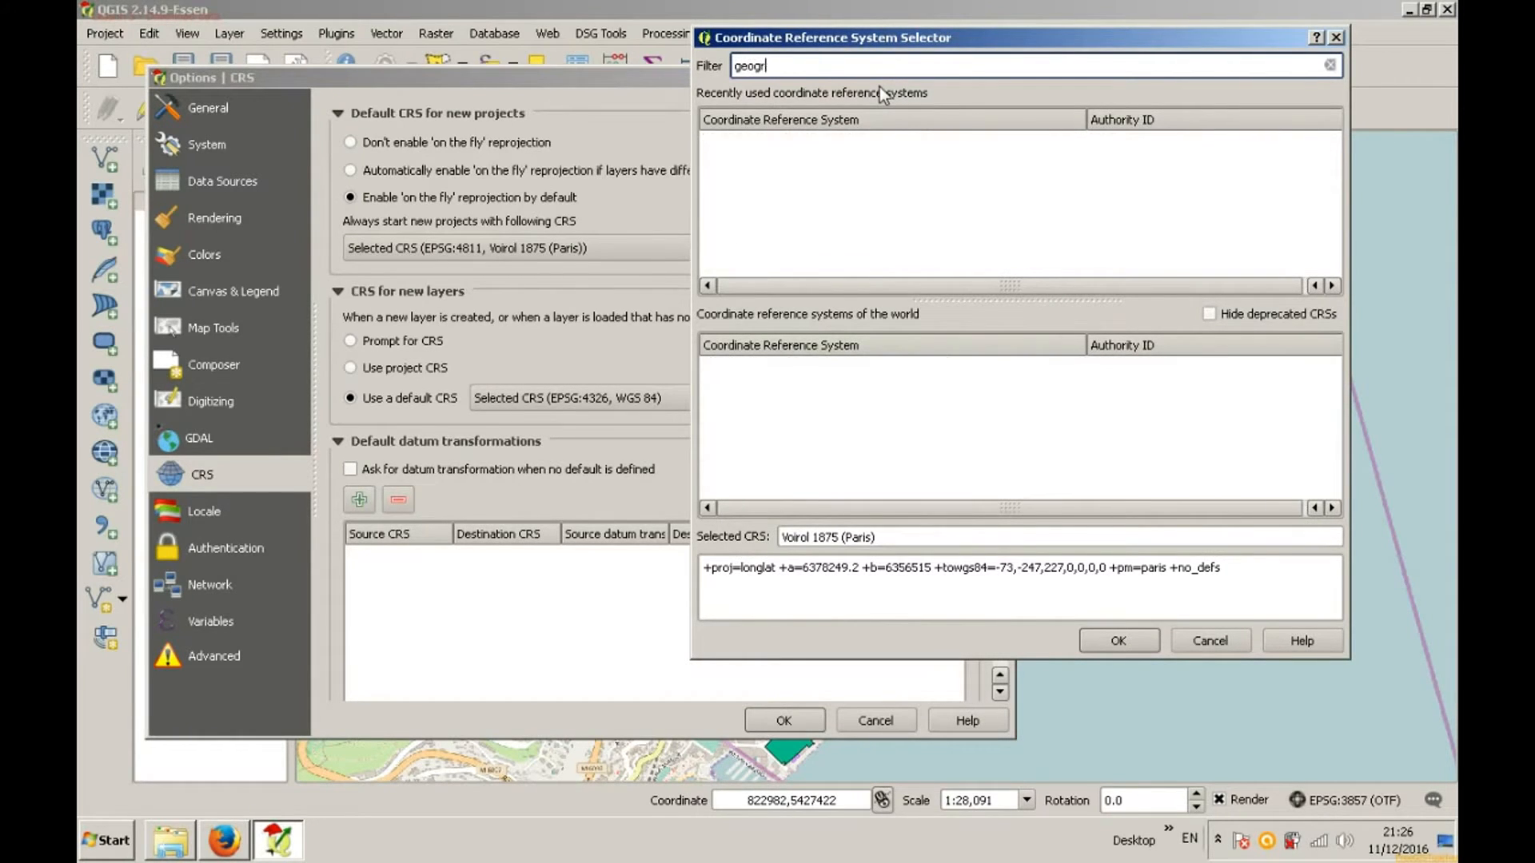
pyautogui.press('BackSpace')
pyautogui.press('BackSpace')
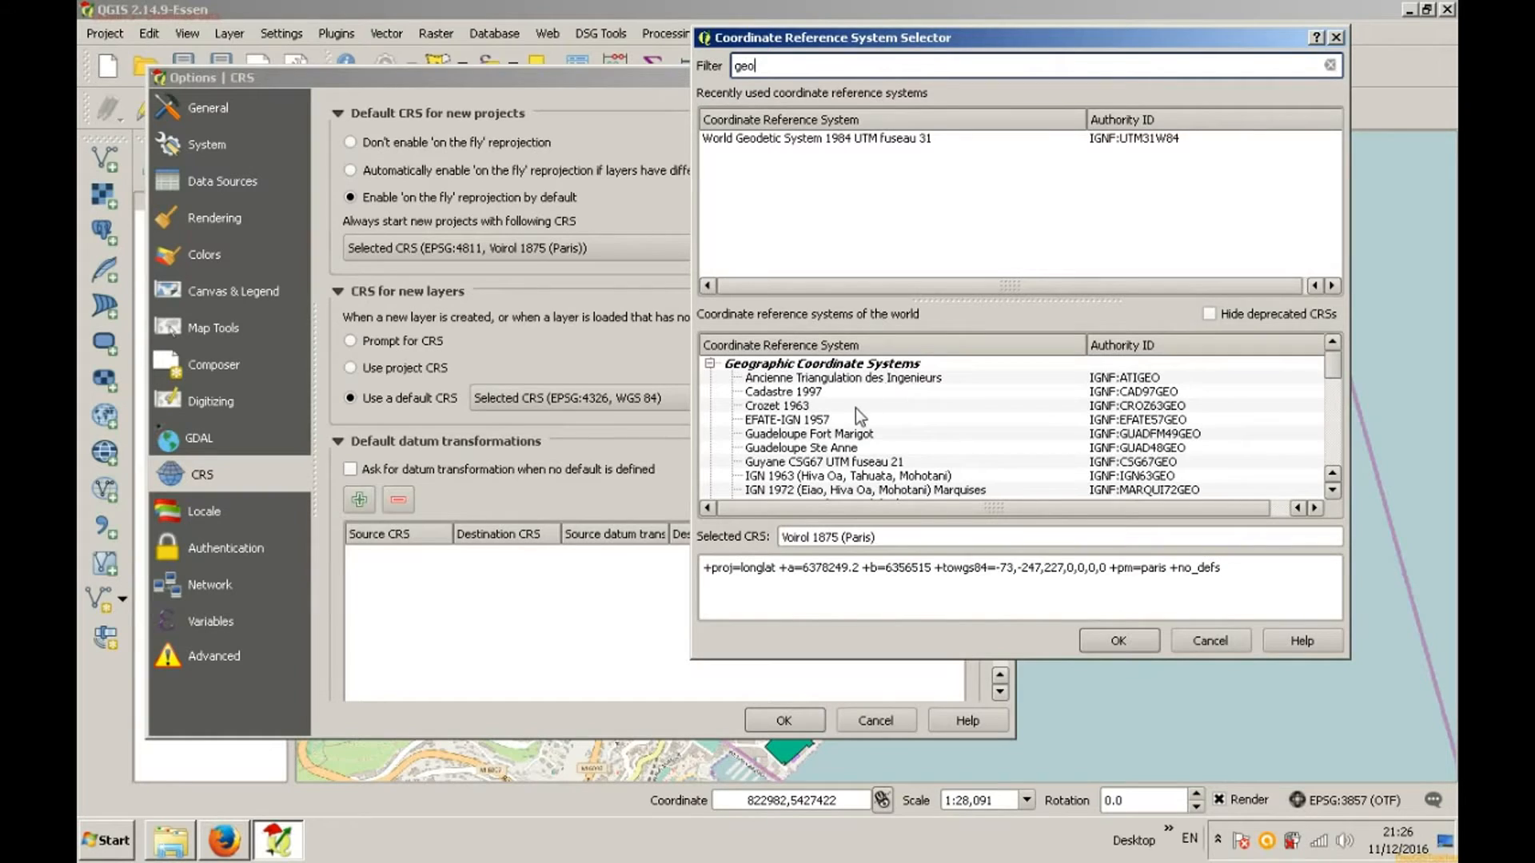
pyautogui.click(854, 448)
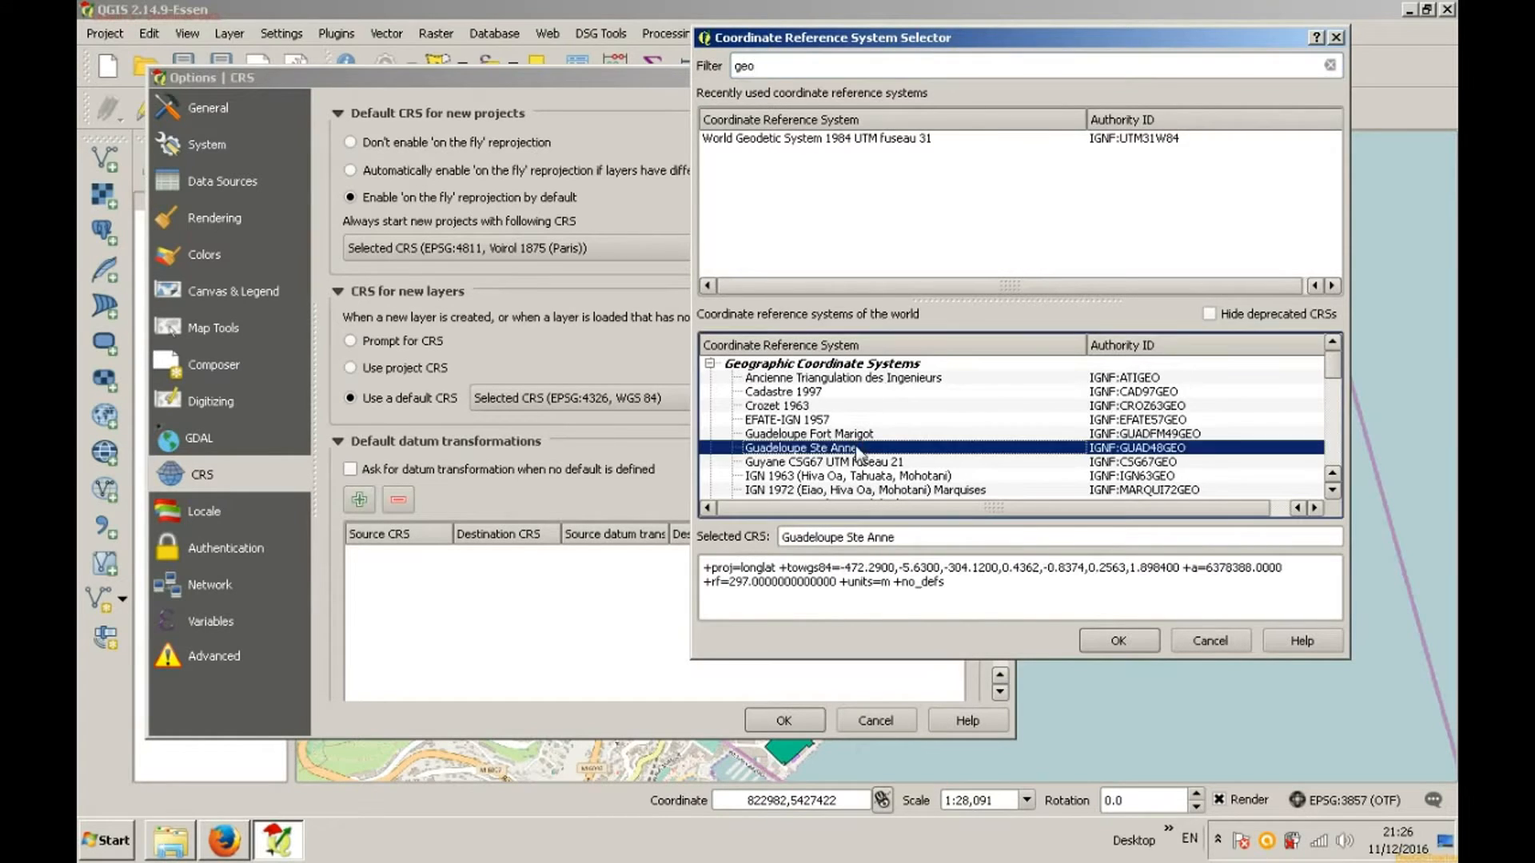
pyautogui.click(1097, 644)
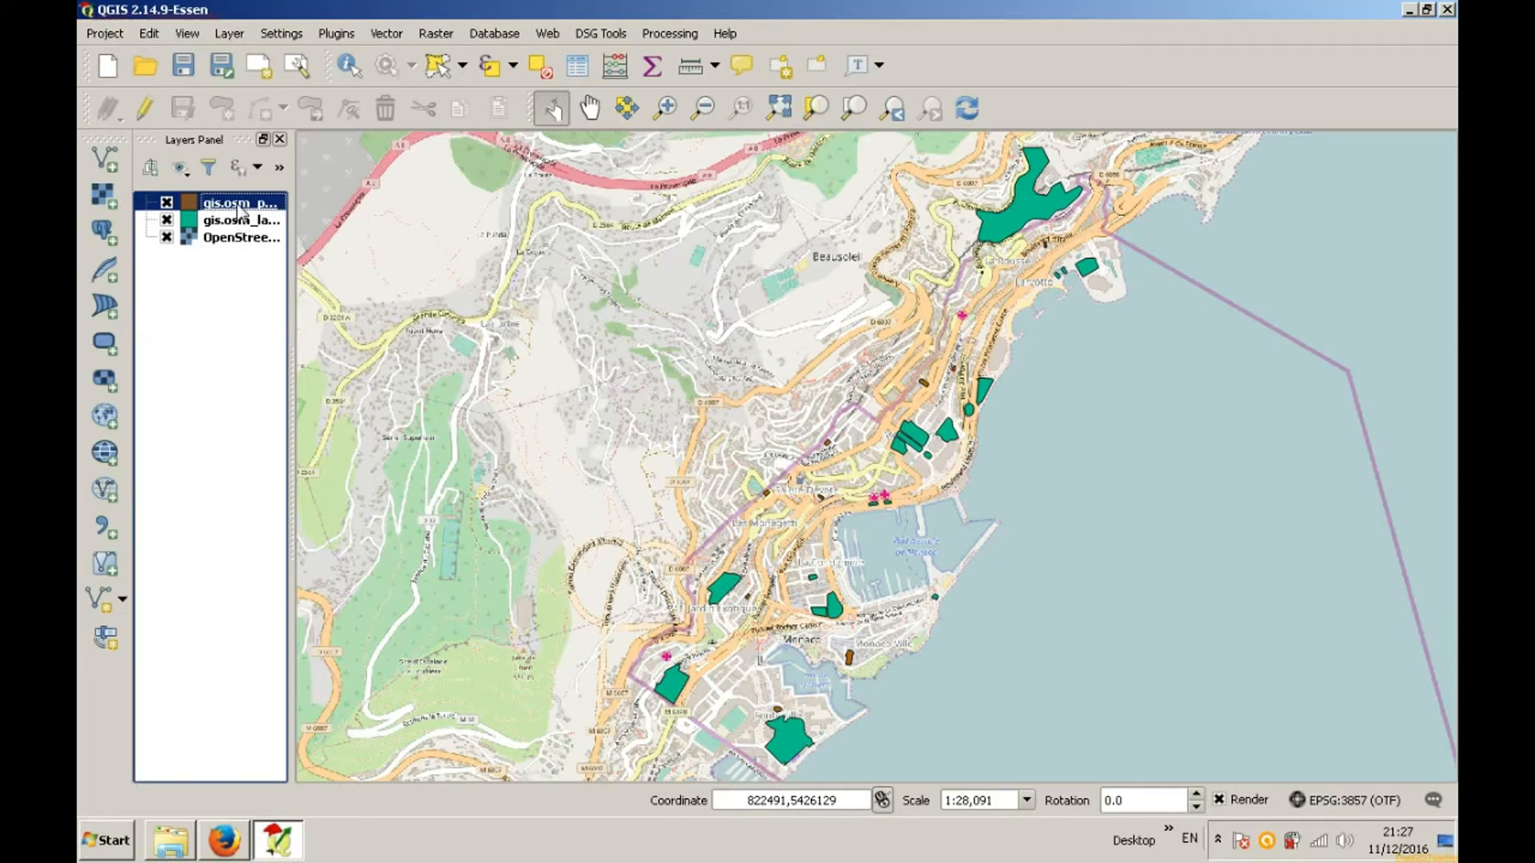
# Step: Start exporting the topmost gis.osm layer as an ESRI Shapefile, with EPSG:7137, Imported from GDAL, as its CRS
pyautogui.rightClick(232, 203)
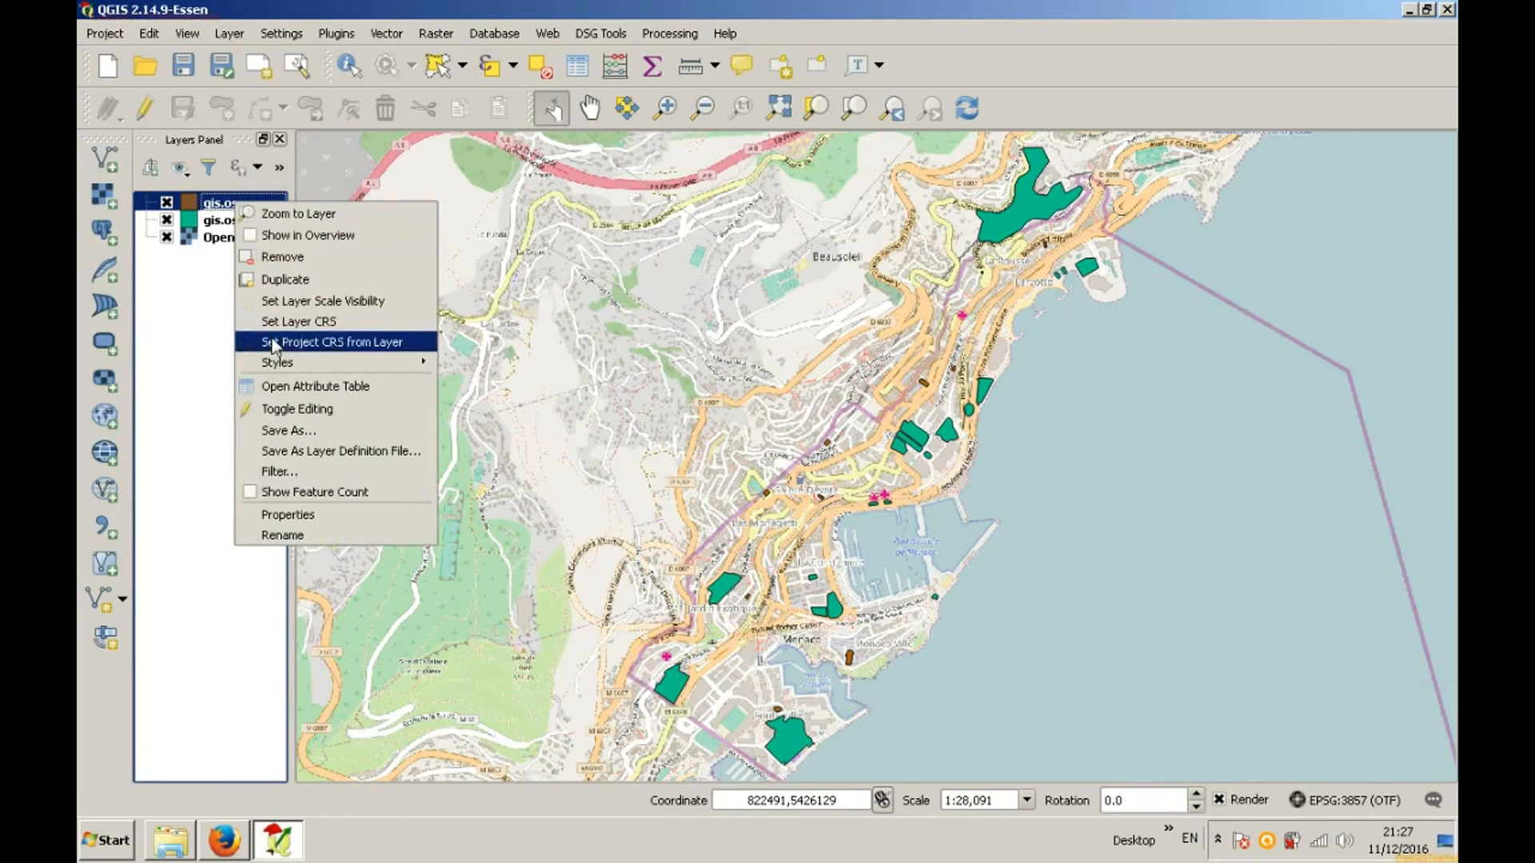
pyautogui.click(289, 431)
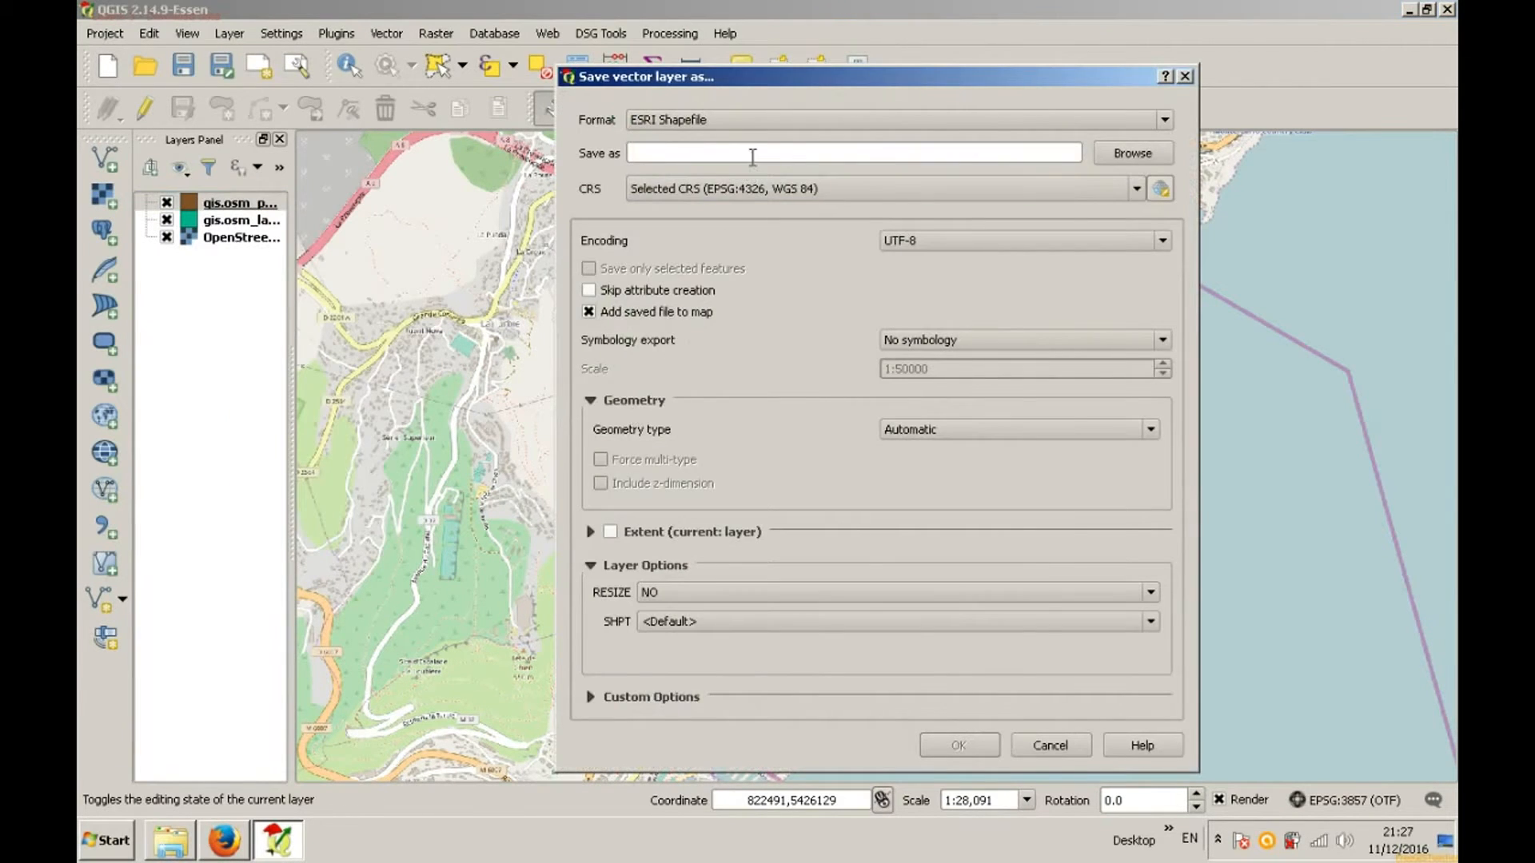
pyautogui.click(1161, 188)
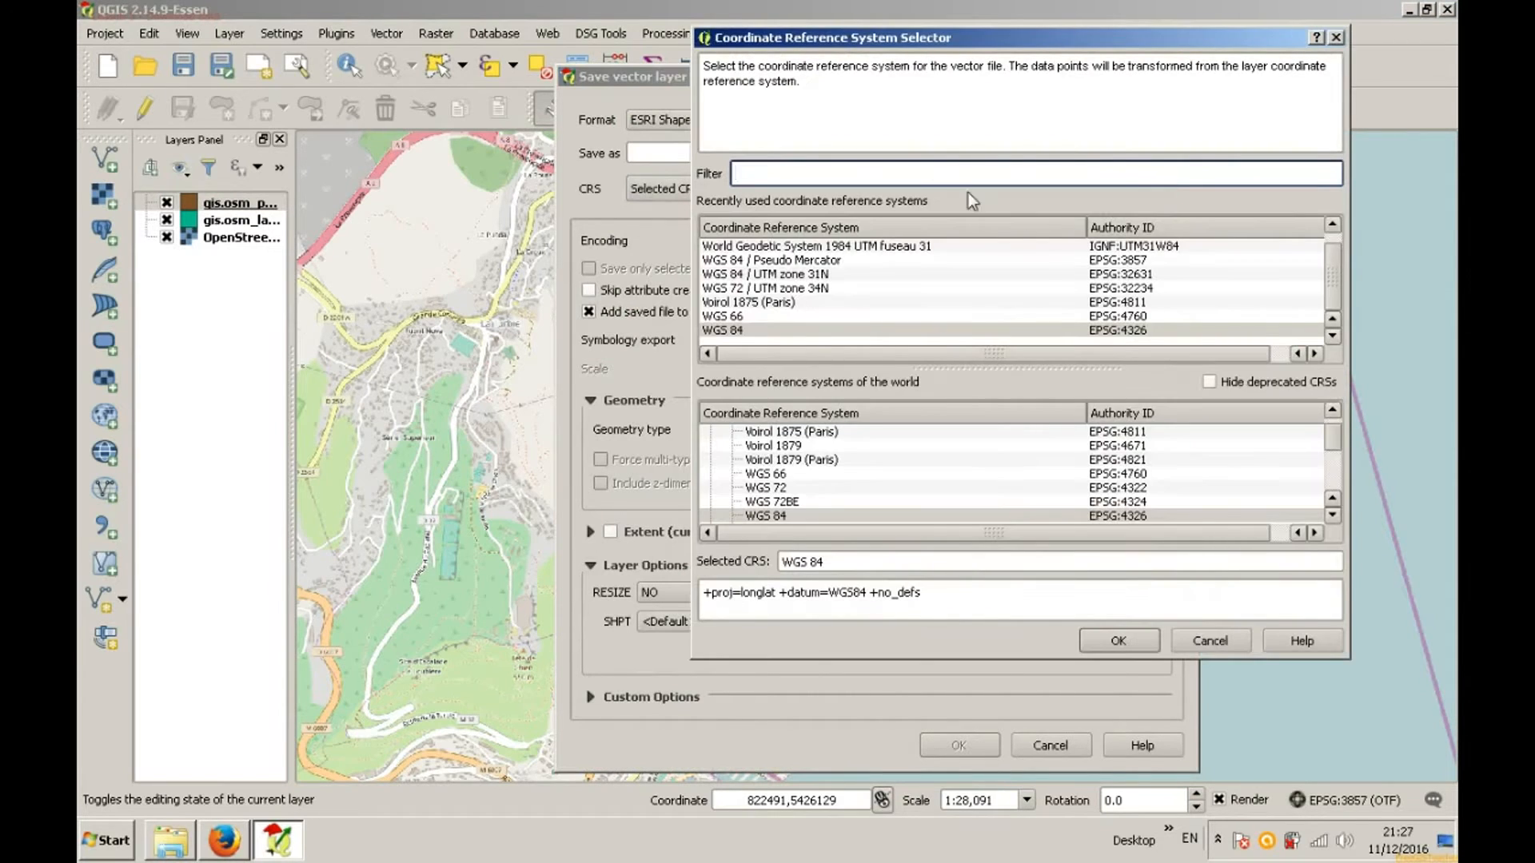
pyautogui.click(775, 317)
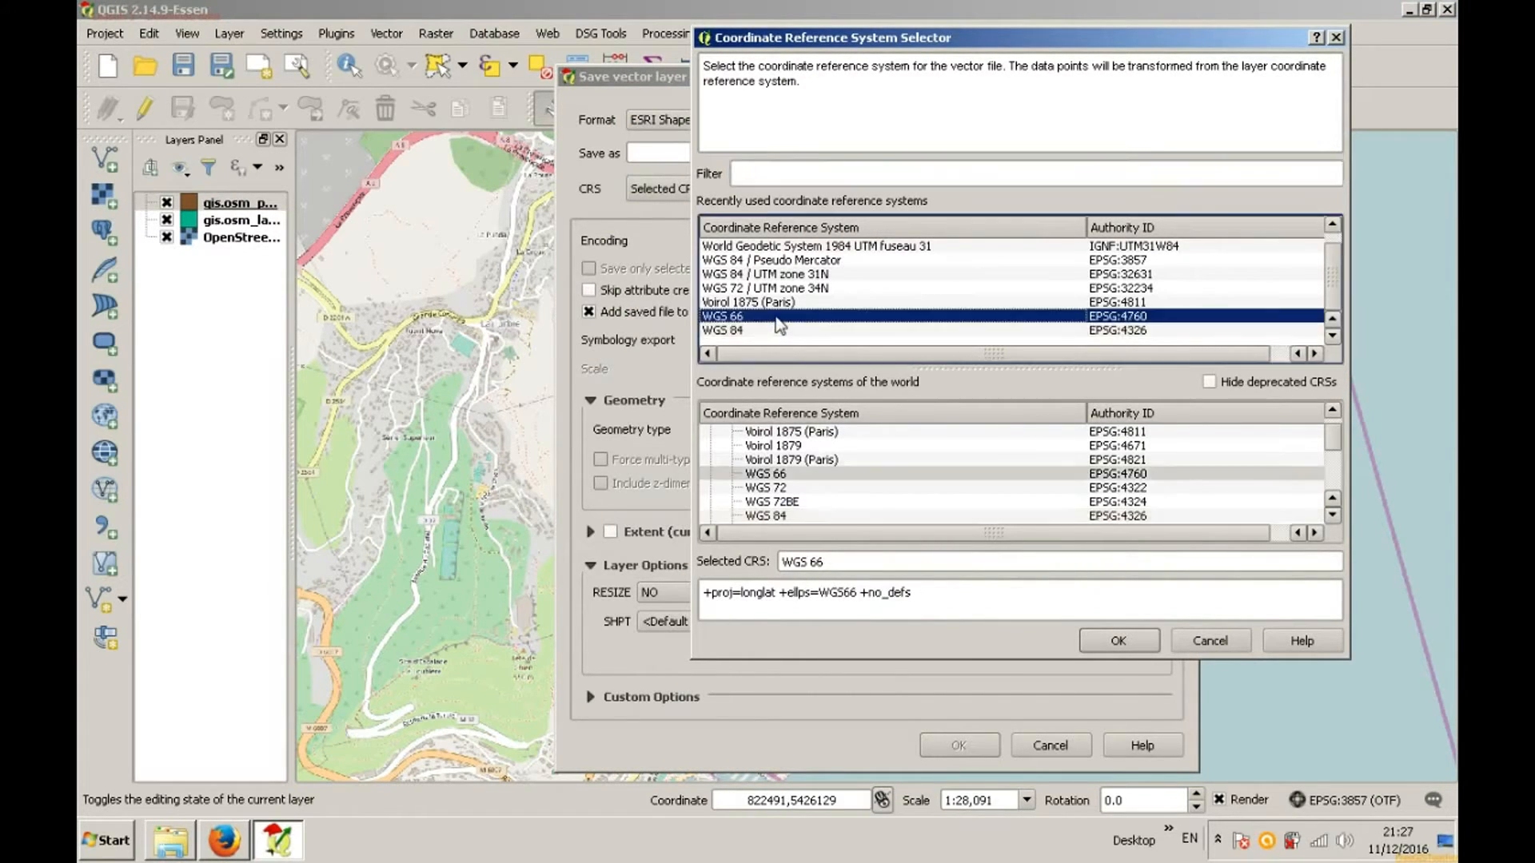
pyautogui.click(777, 330)
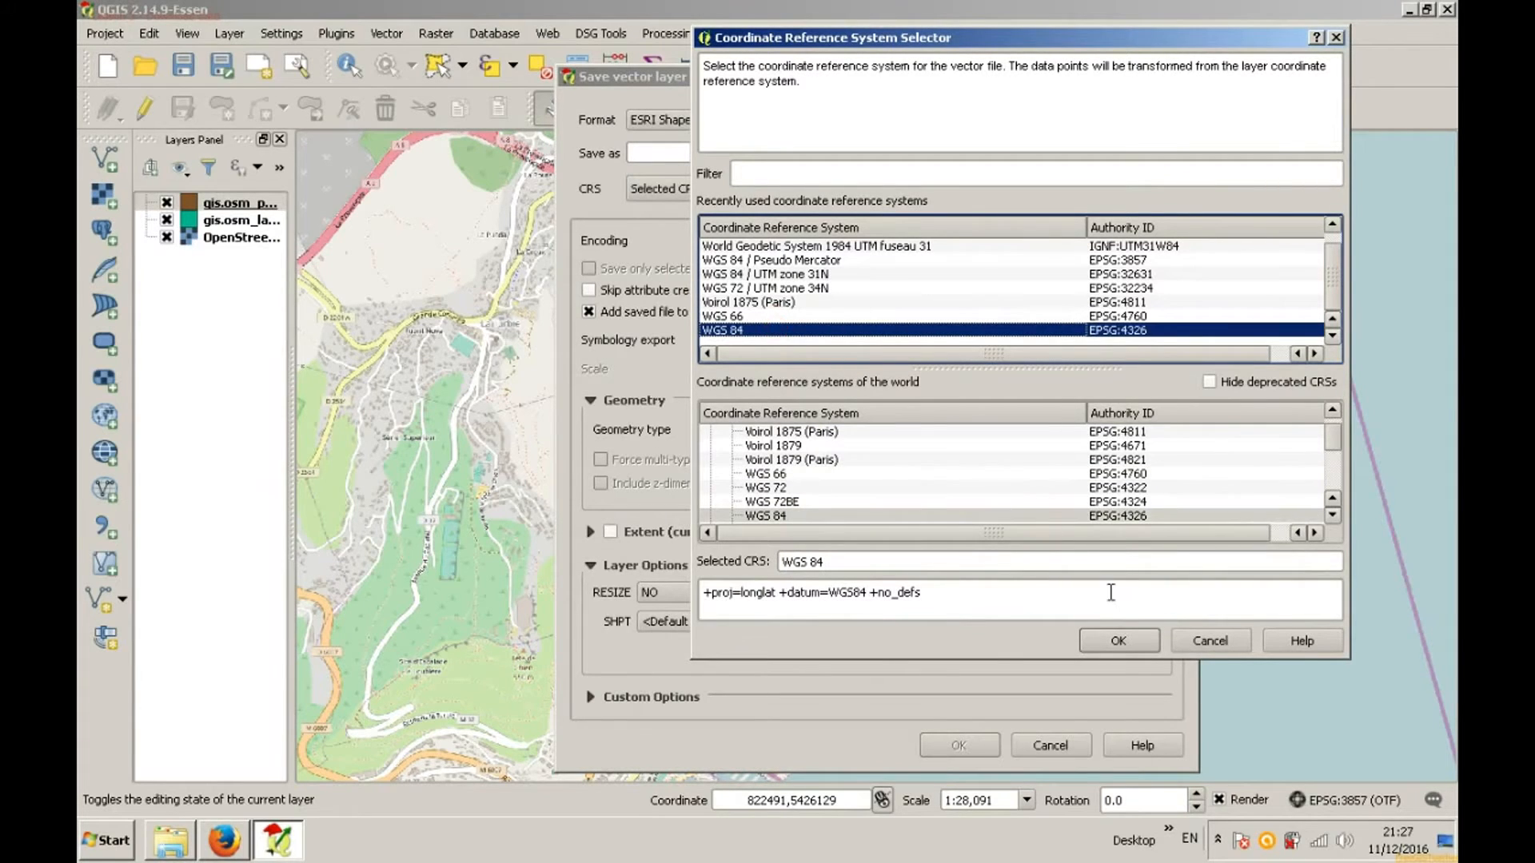
pyautogui.scroll(-10, 1163, 481)
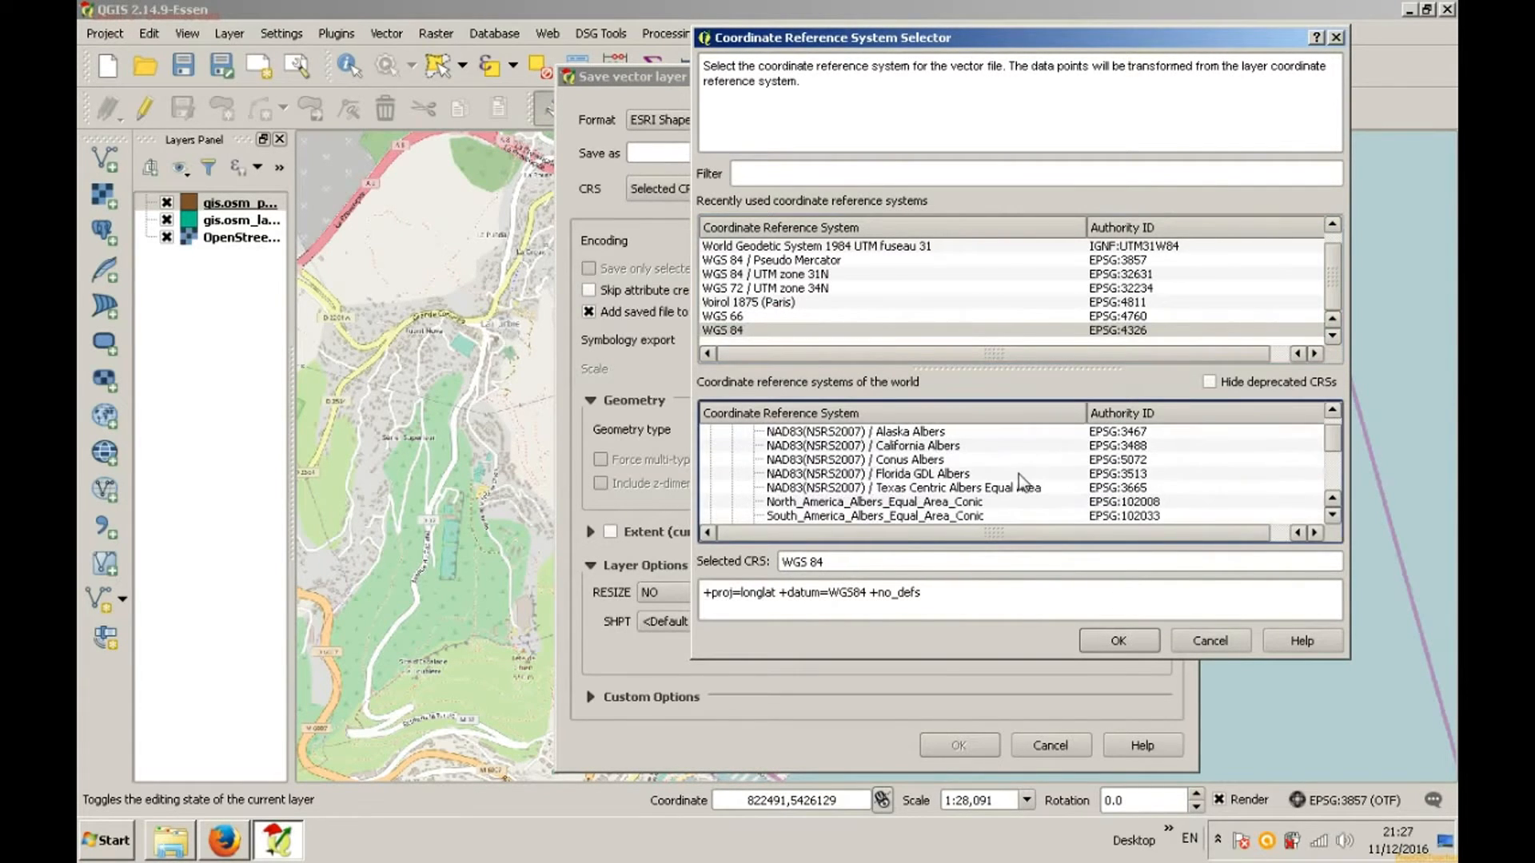
pyautogui.click(1019, 473)
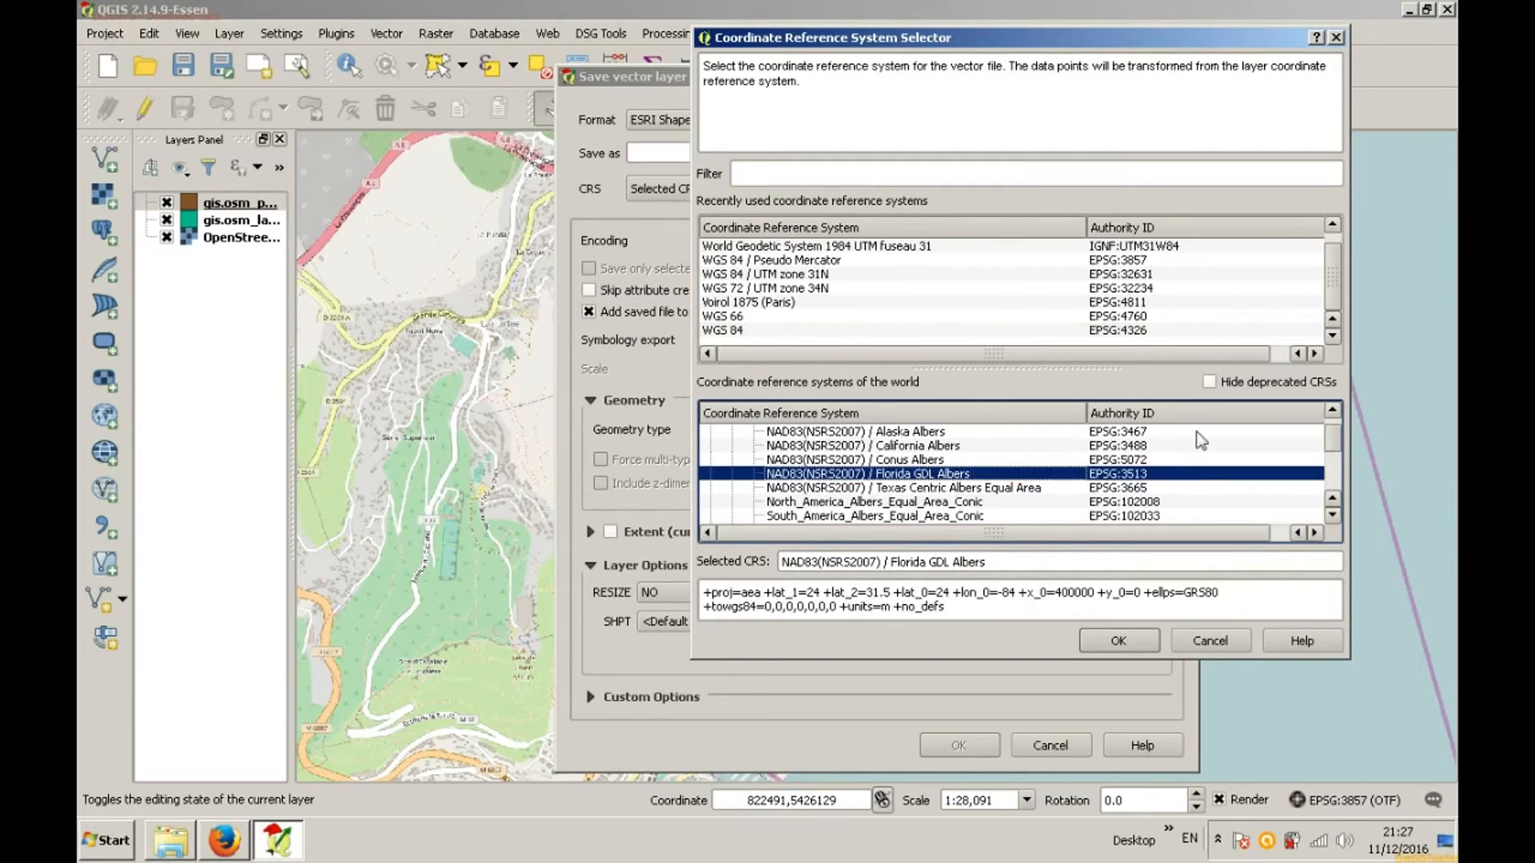
pyautogui.moveTo(1331, 434)
pyautogui.mouseDown()
pyautogui.moveTo(1333, 474)
pyautogui.moveTo(1333, 424)
pyautogui.mouseUp()
pyautogui.click(903, 446)
pyautogui.scroll(6, 970, 439)
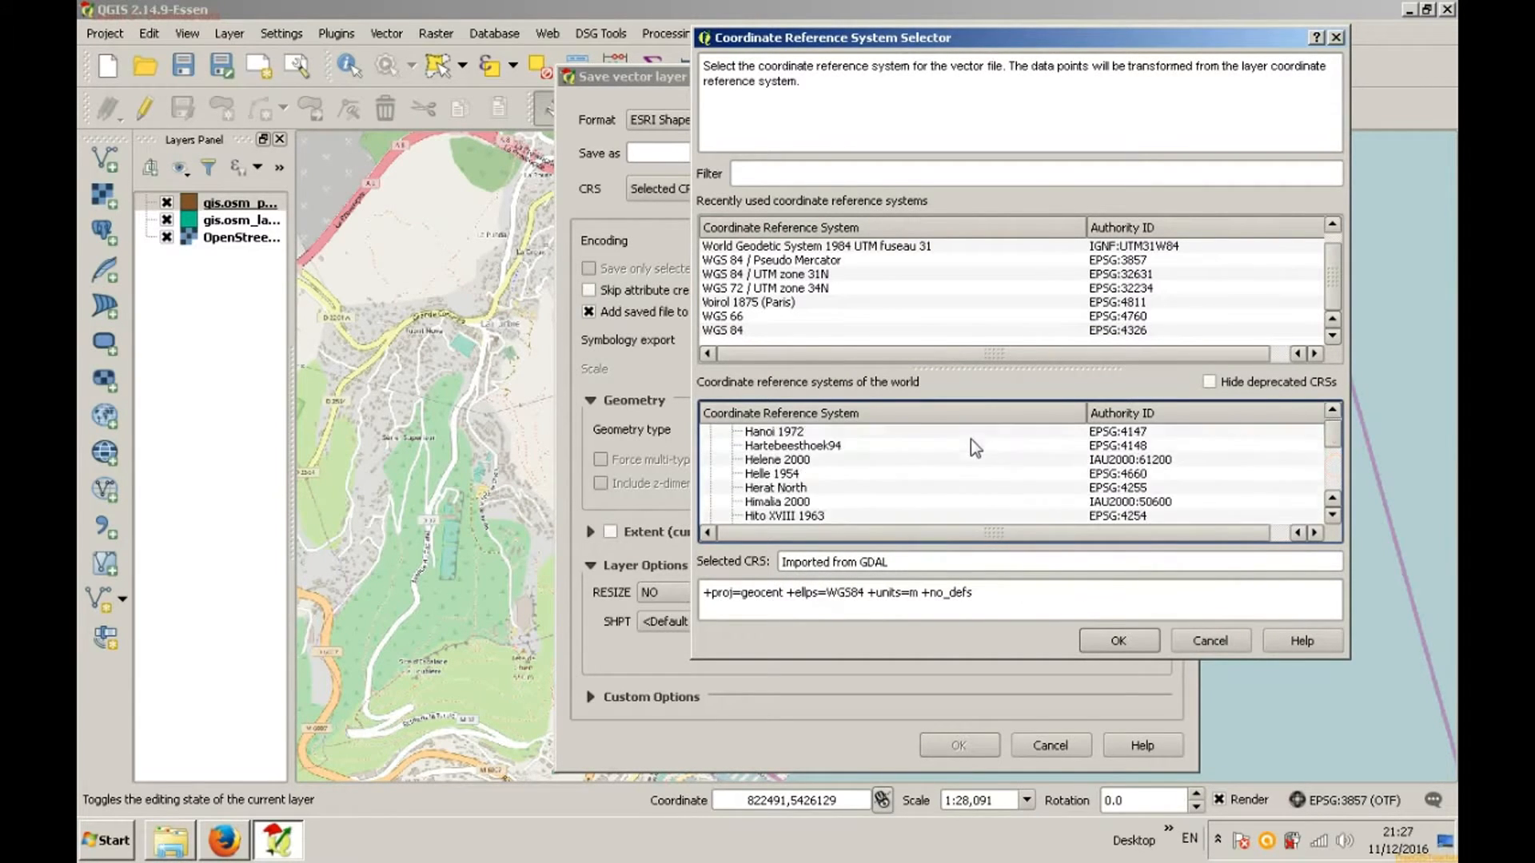
pyautogui.scroll(5, 971, 439)
pyautogui.click(780, 330)
pyautogui.click(1119, 640)
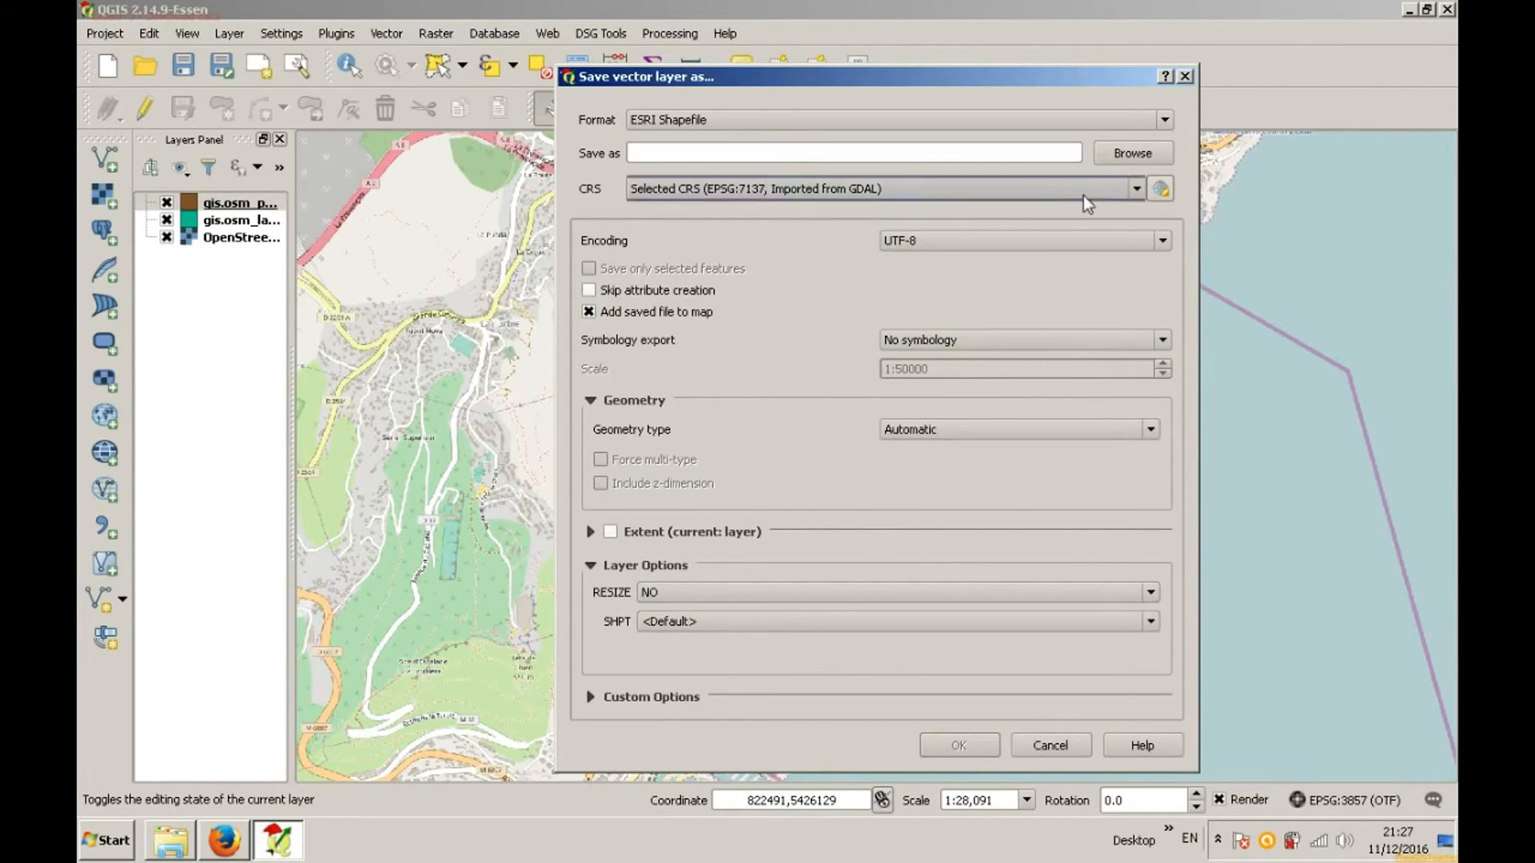
# Step: Save the exported layer as new_coordinate_system in the monaco-latest-free.shp folder and add it to the map
pyautogui.click(1124, 158)
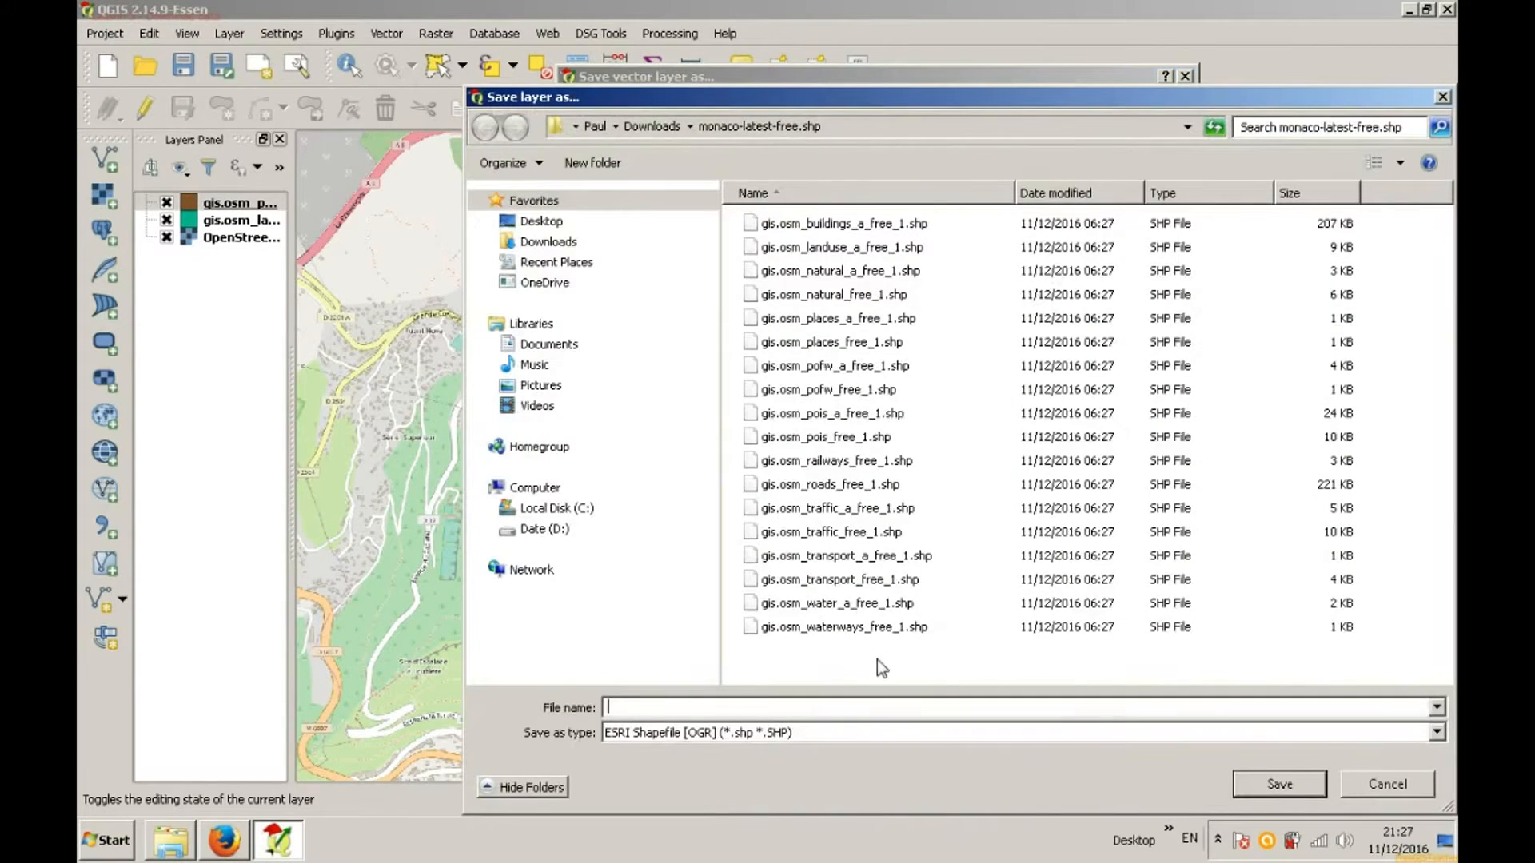
pyautogui.write('new_coordinate_system')
pyautogui.press('Return')
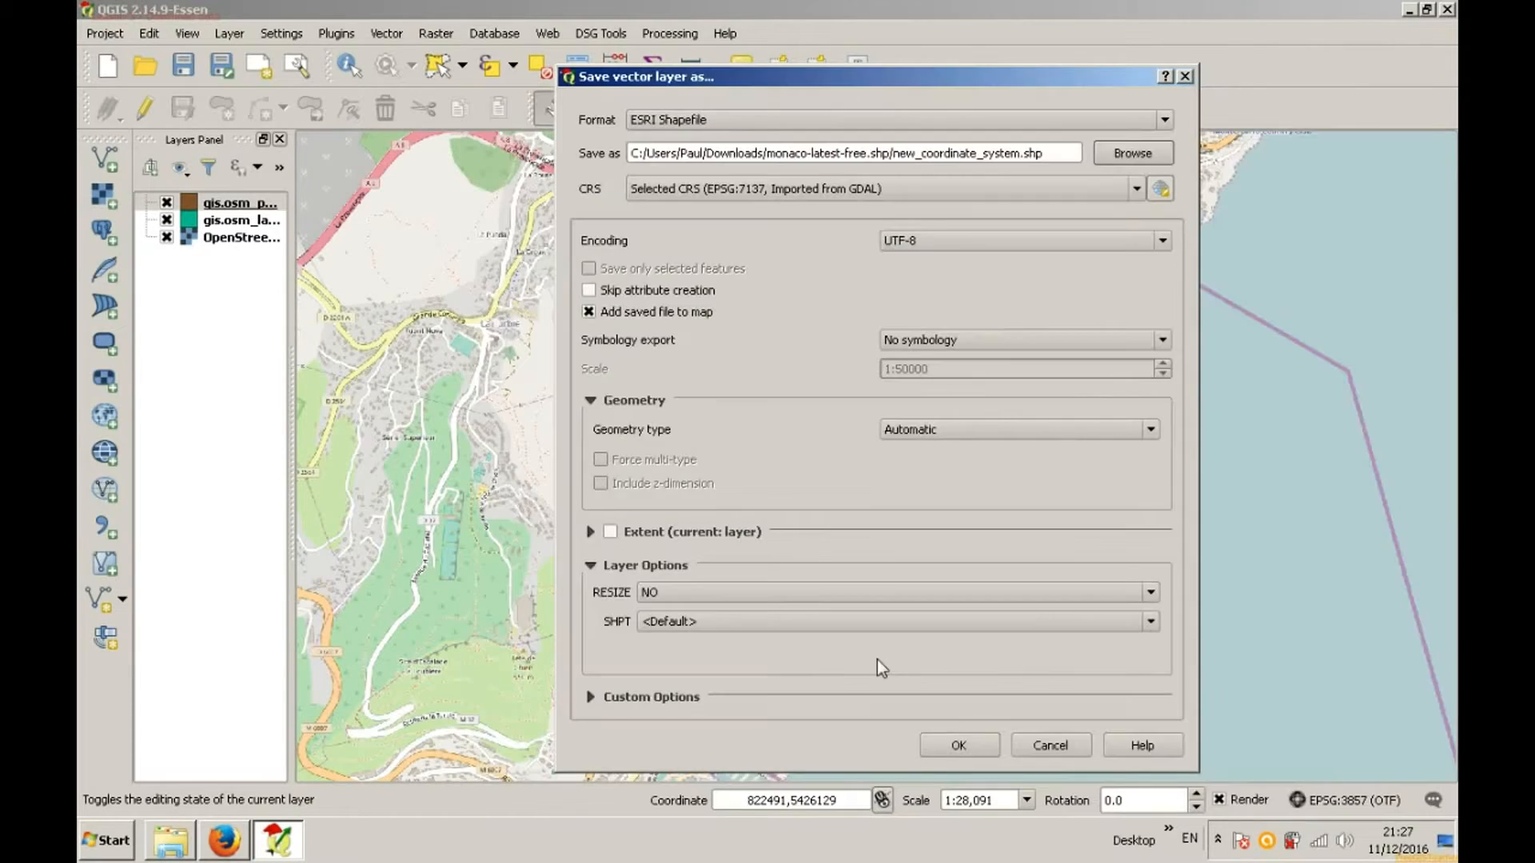
pyautogui.click(959, 745)
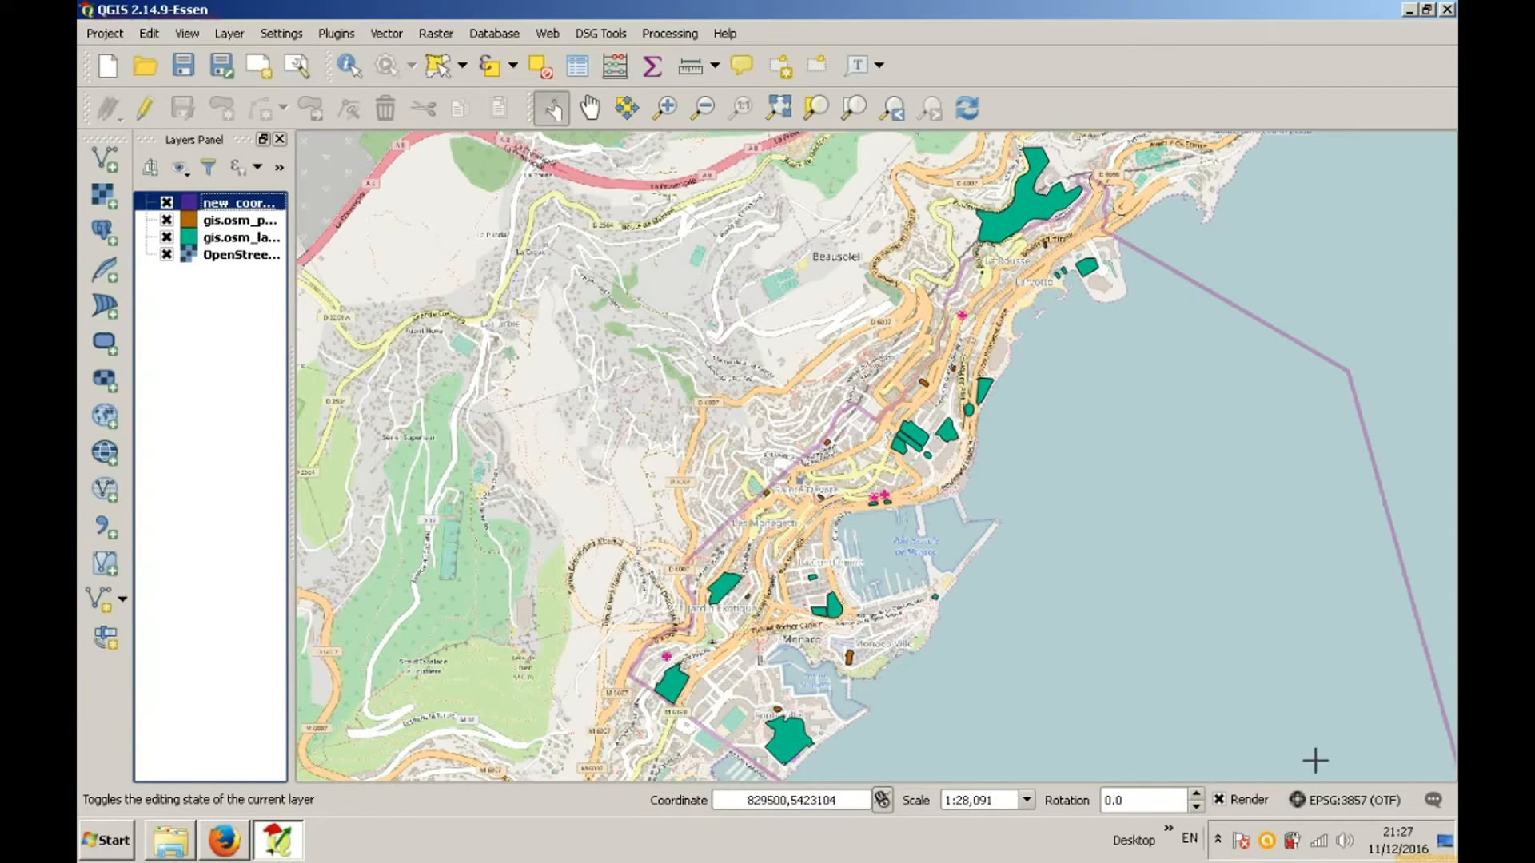
pyautogui.click(1219, 841)
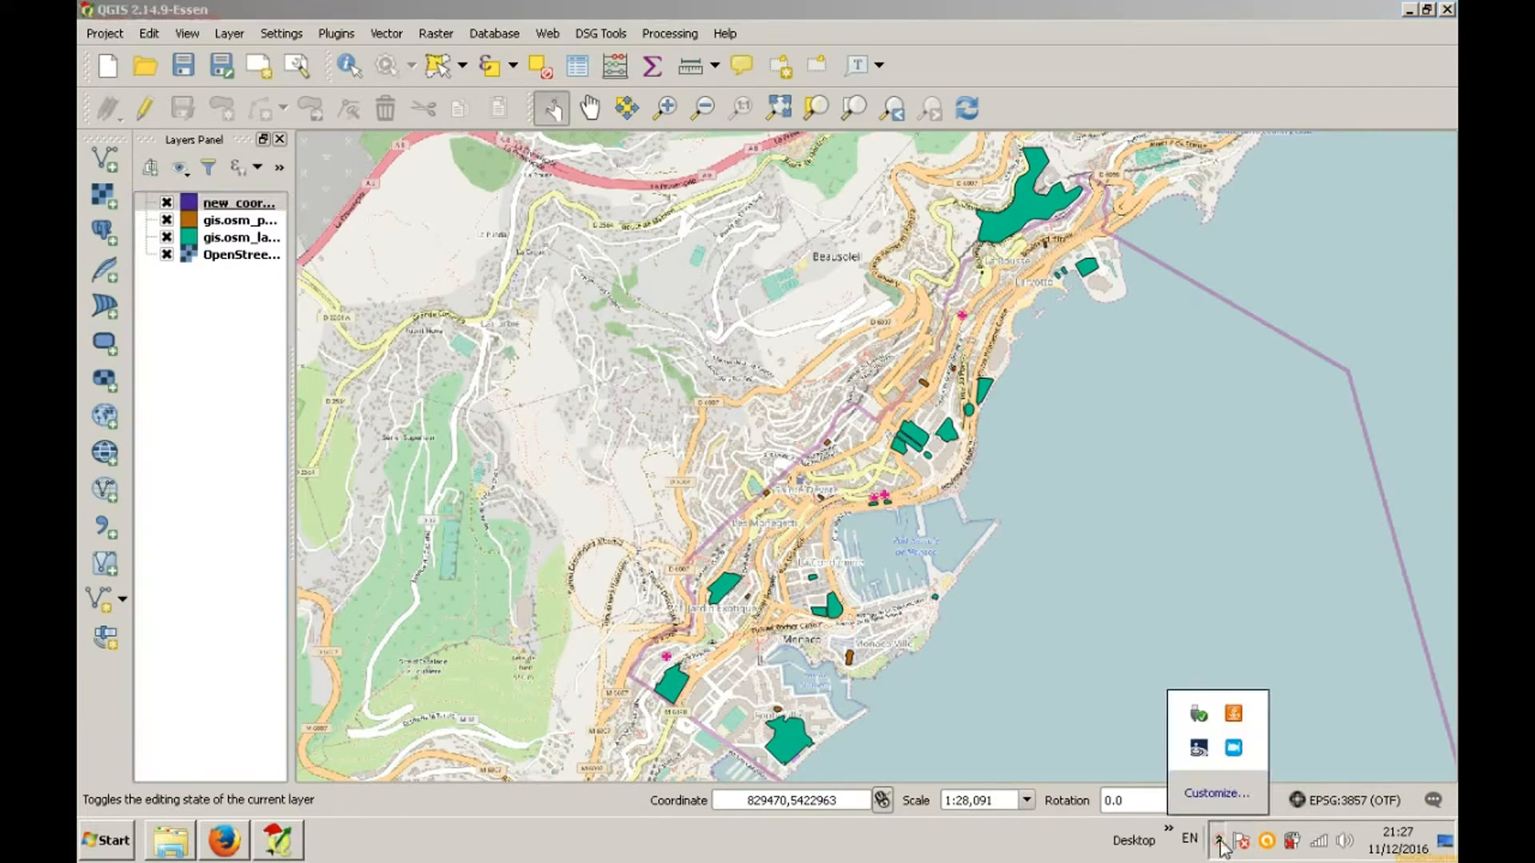
pyautogui.rightClick(1233, 749)
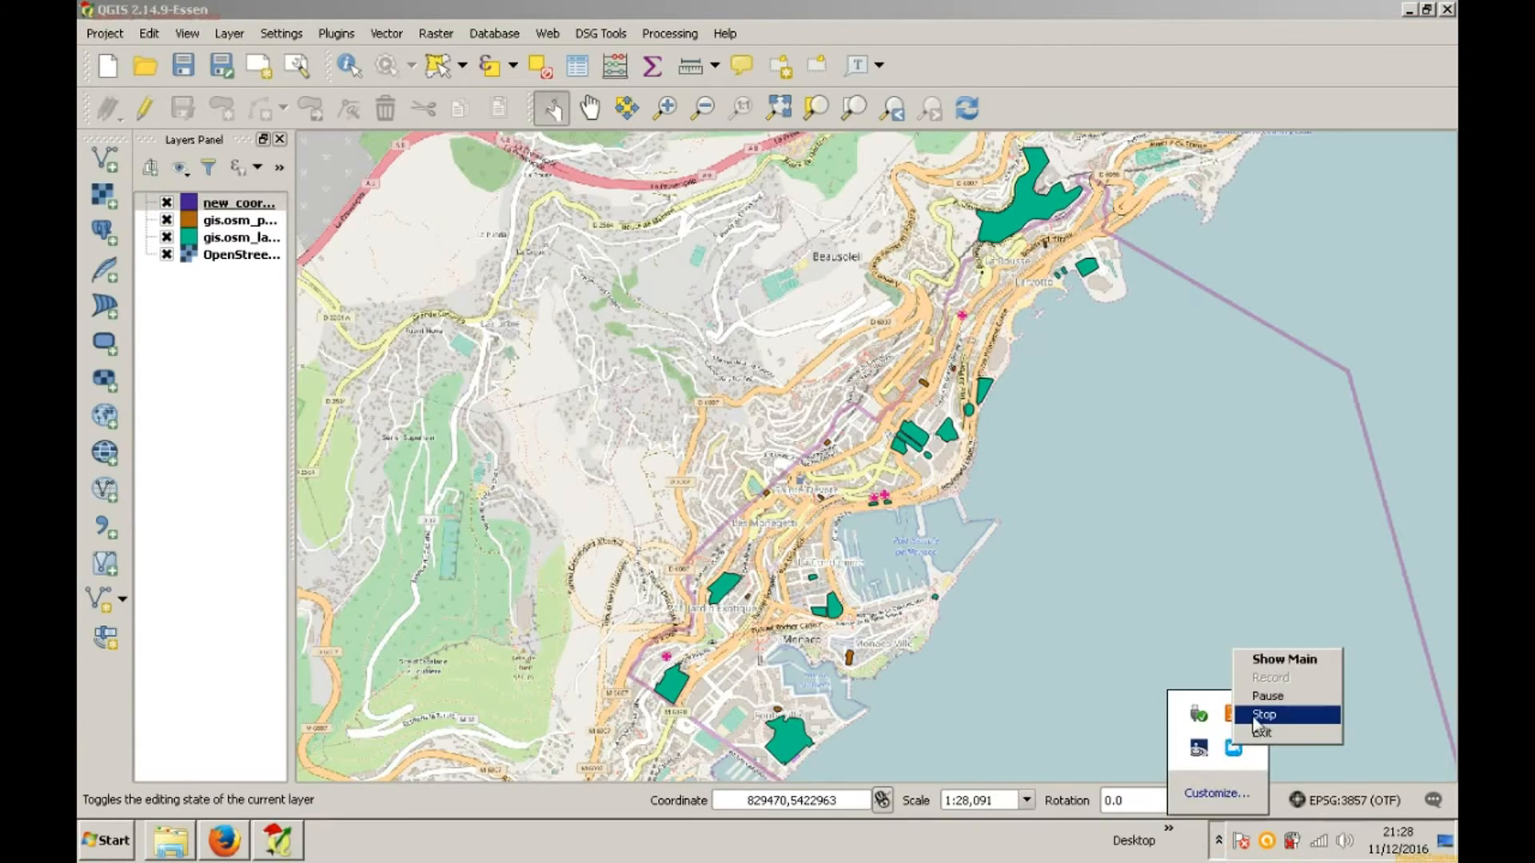
pyautogui.click(1265, 714)
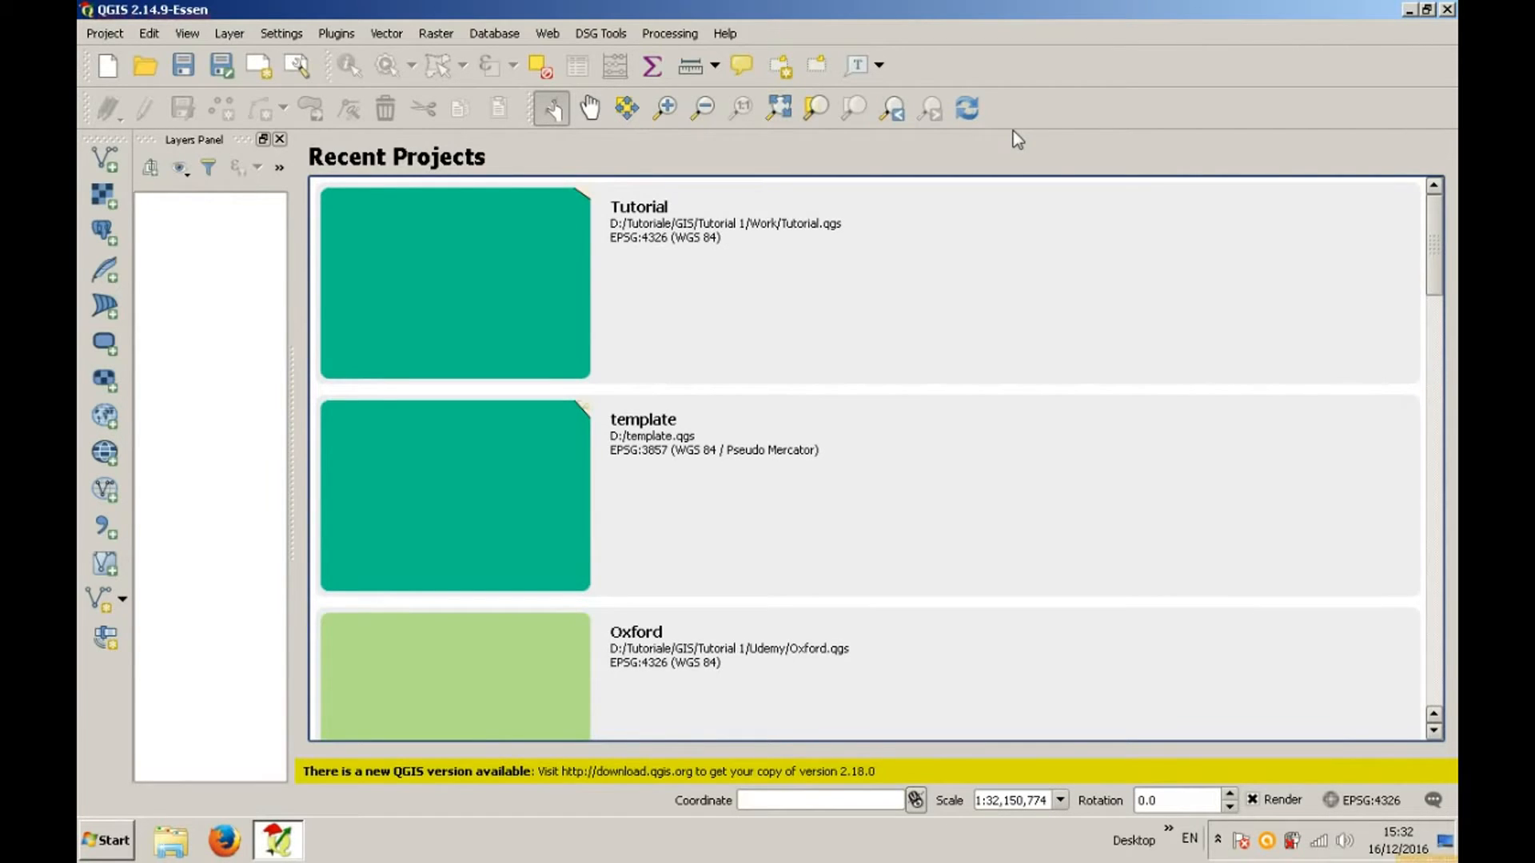
# Step: Enable 'on the fly' reprojection by default for new projects in the CRS options
pyautogui.click(281, 32)
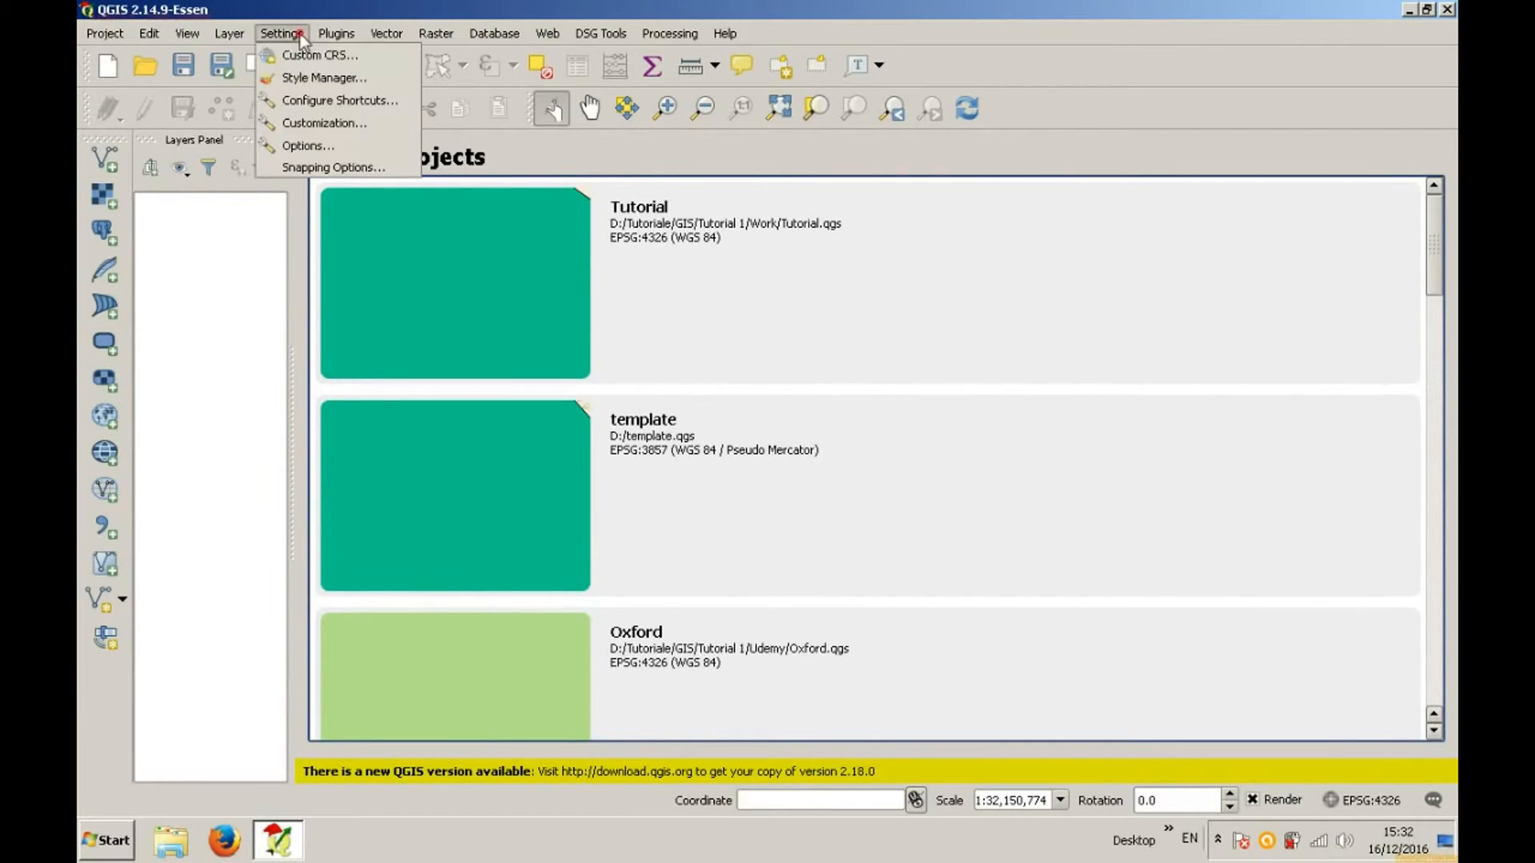
pyautogui.click(332, 146)
pyautogui.click(430, 200)
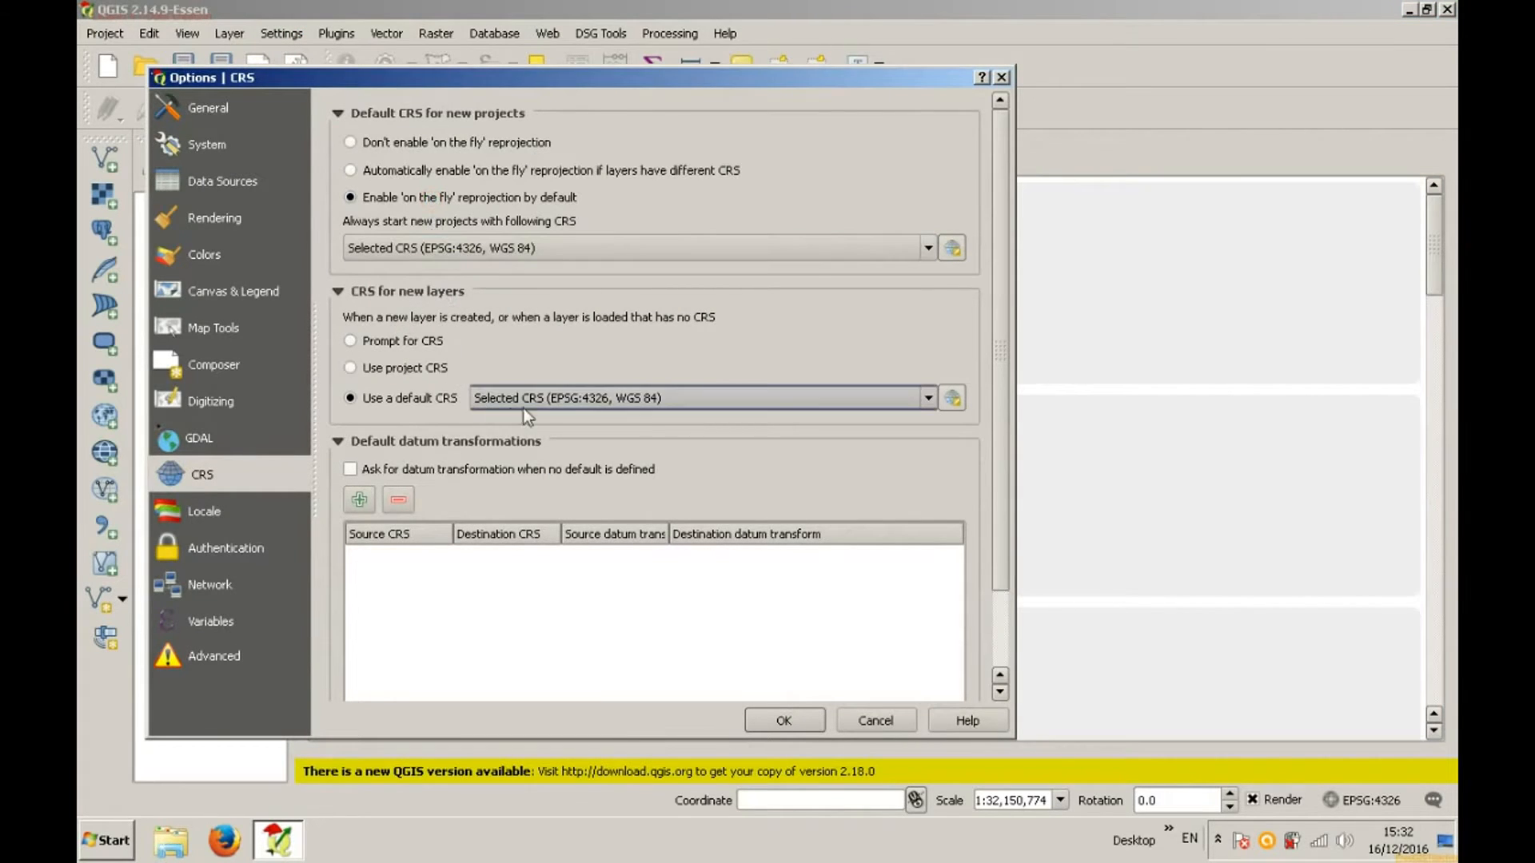
pyautogui.click(784, 721)
# Step: Start a new shapefile layer with the Polygon geometry type
pyautogui.click(230, 33)
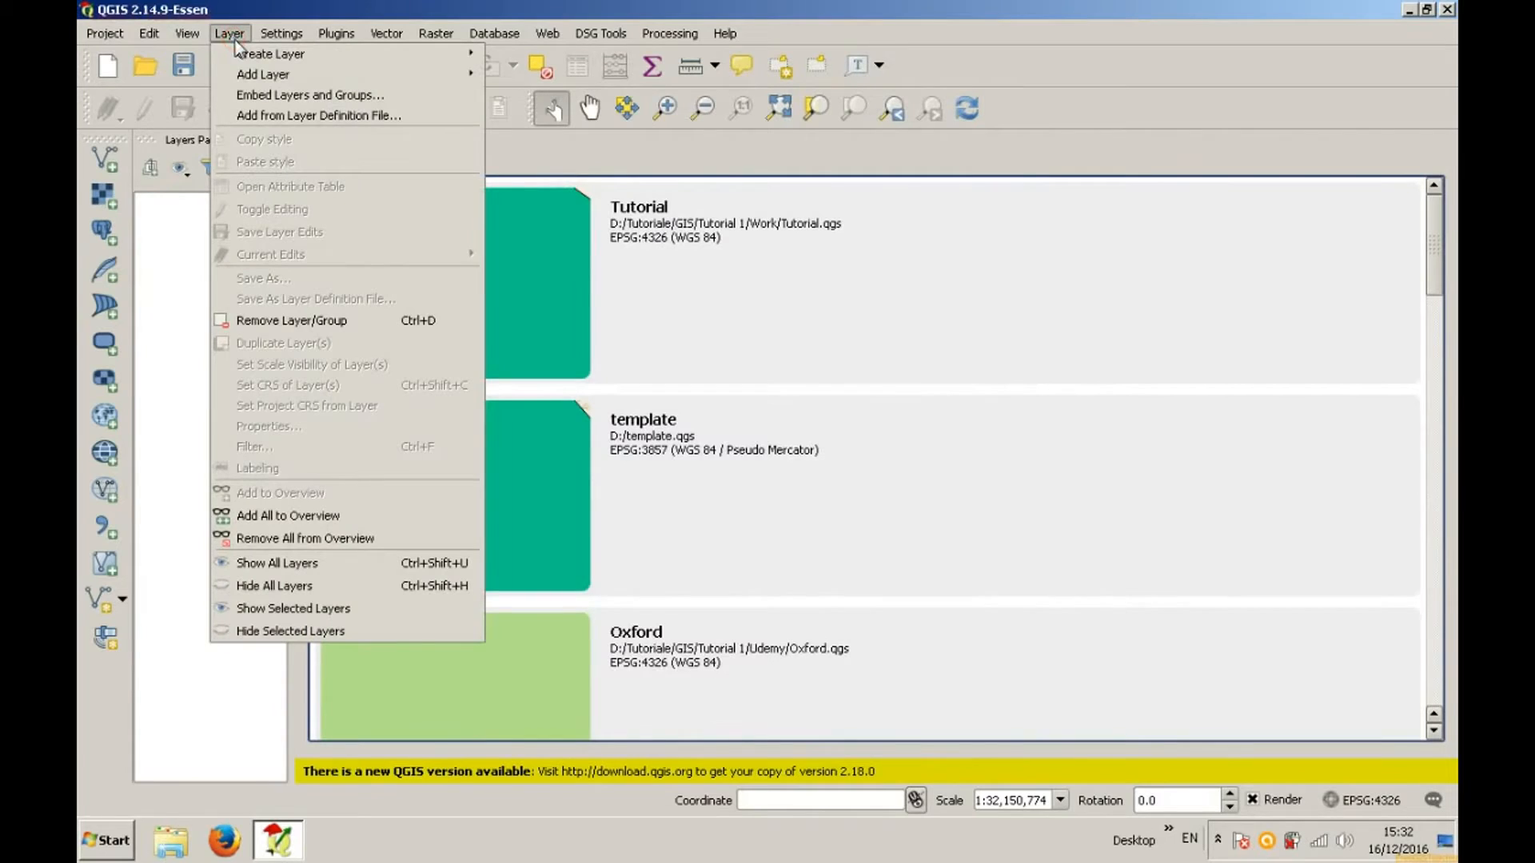
pyautogui.moveTo(270, 62)
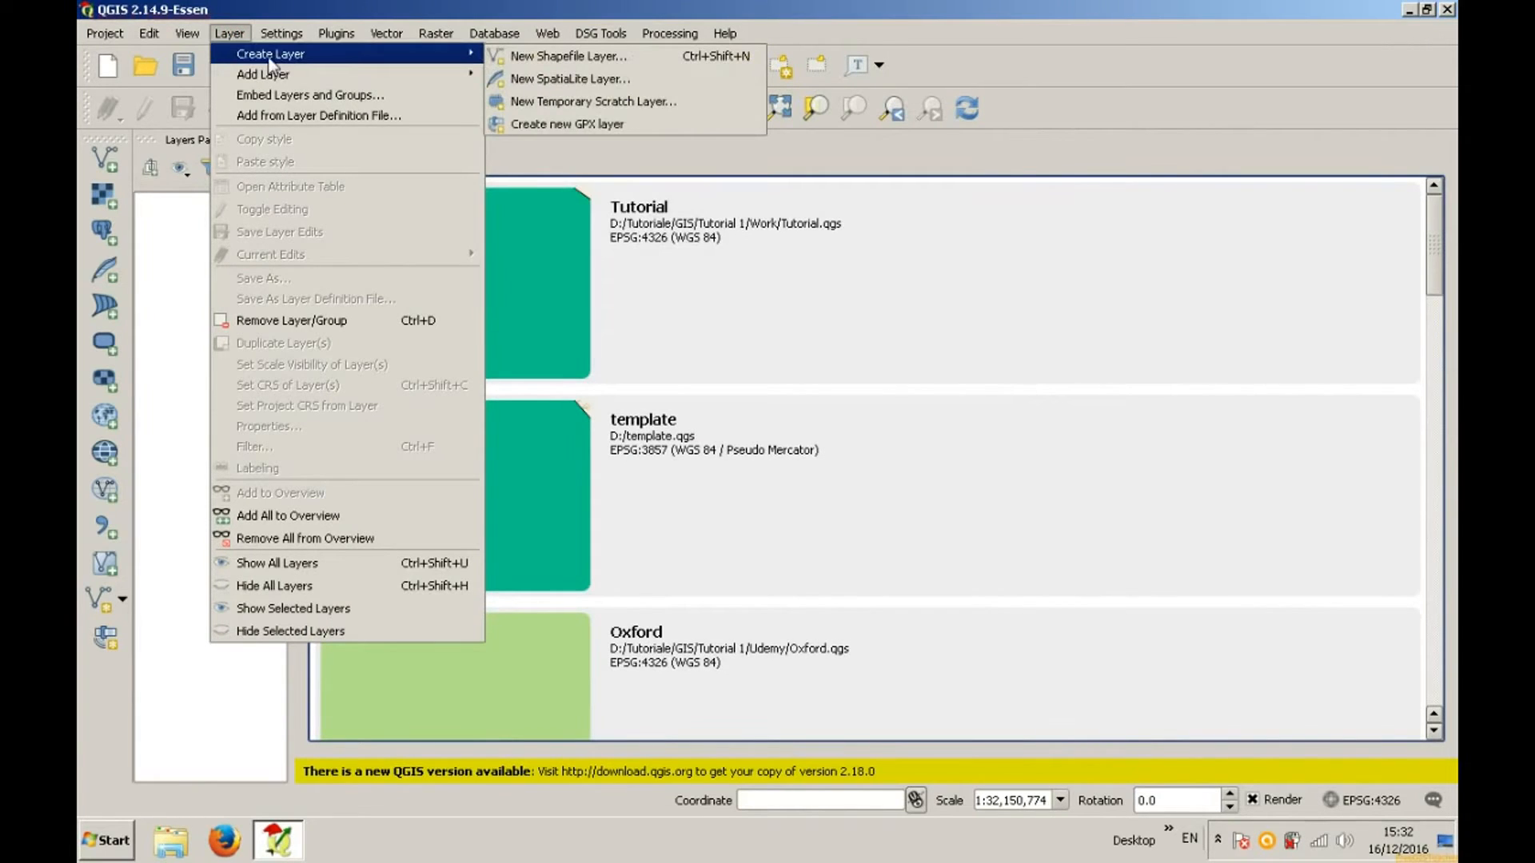
pyautogui.click(529, 56)
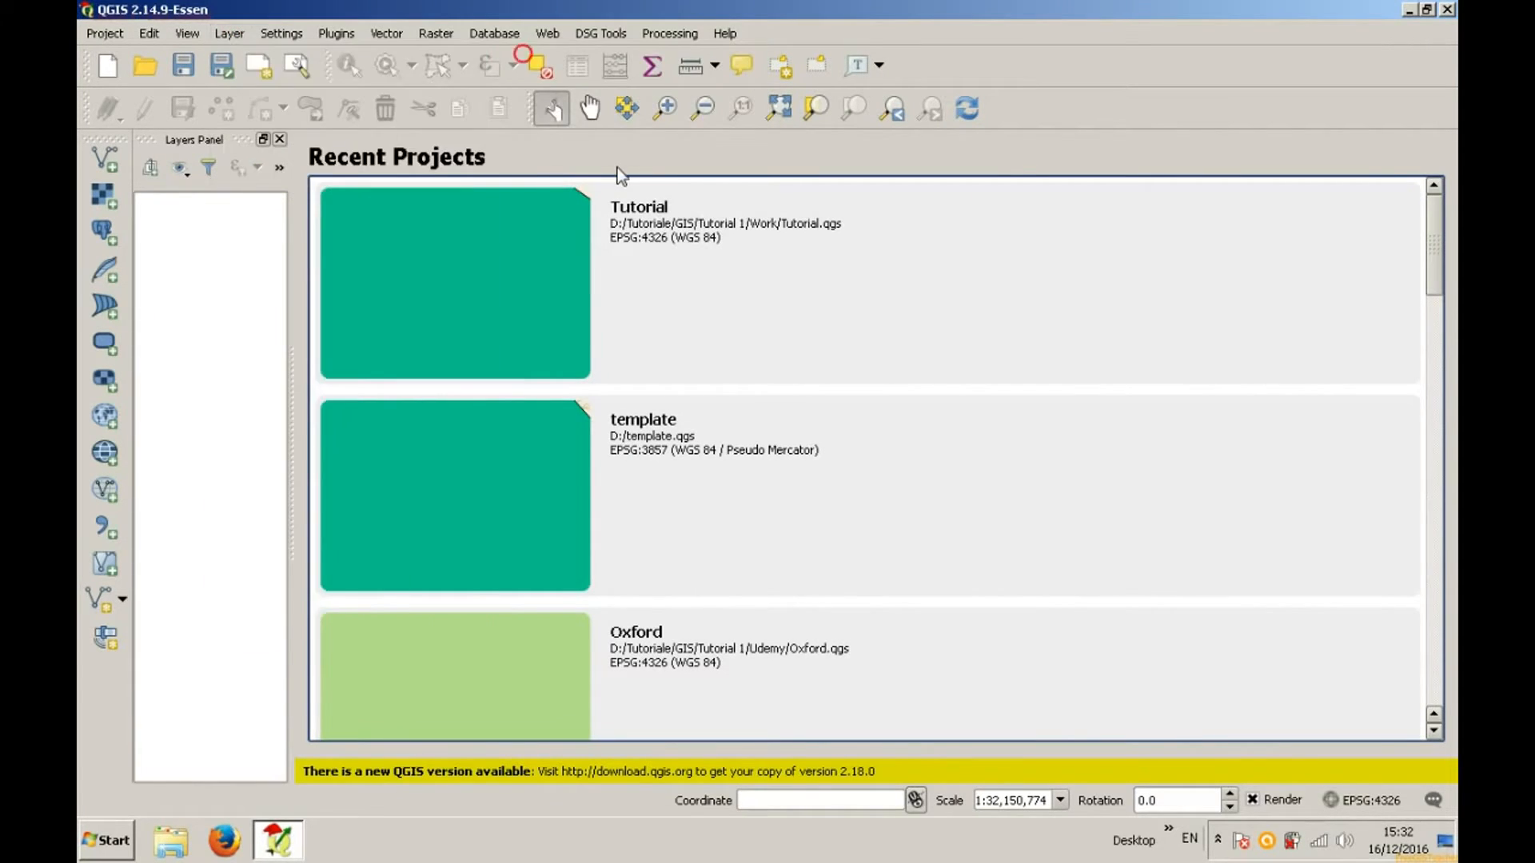
pyautogui.click(568, 135)
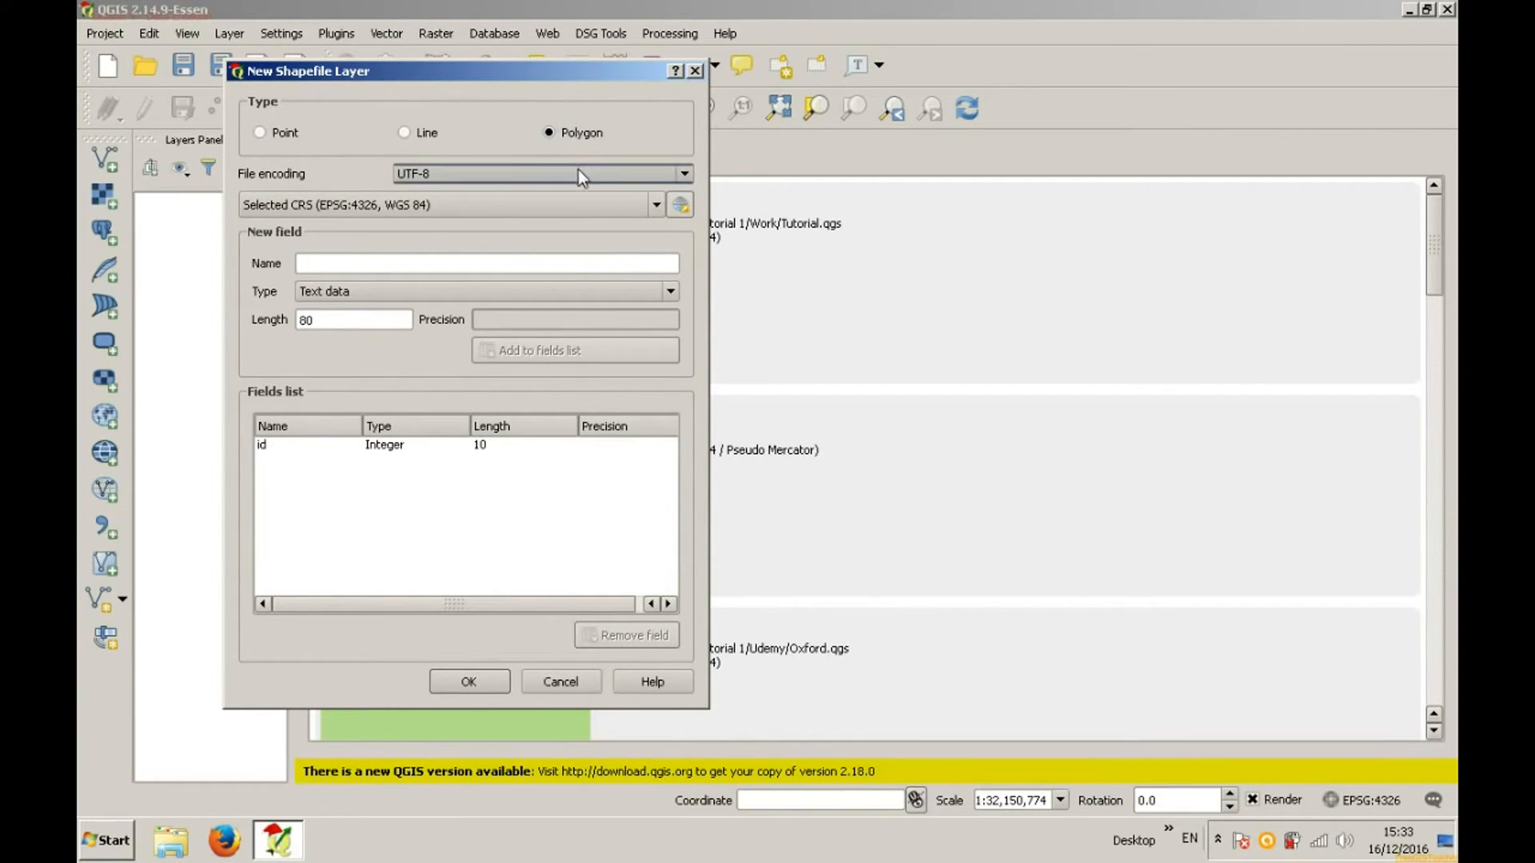
pyautogui.click(657, 206)
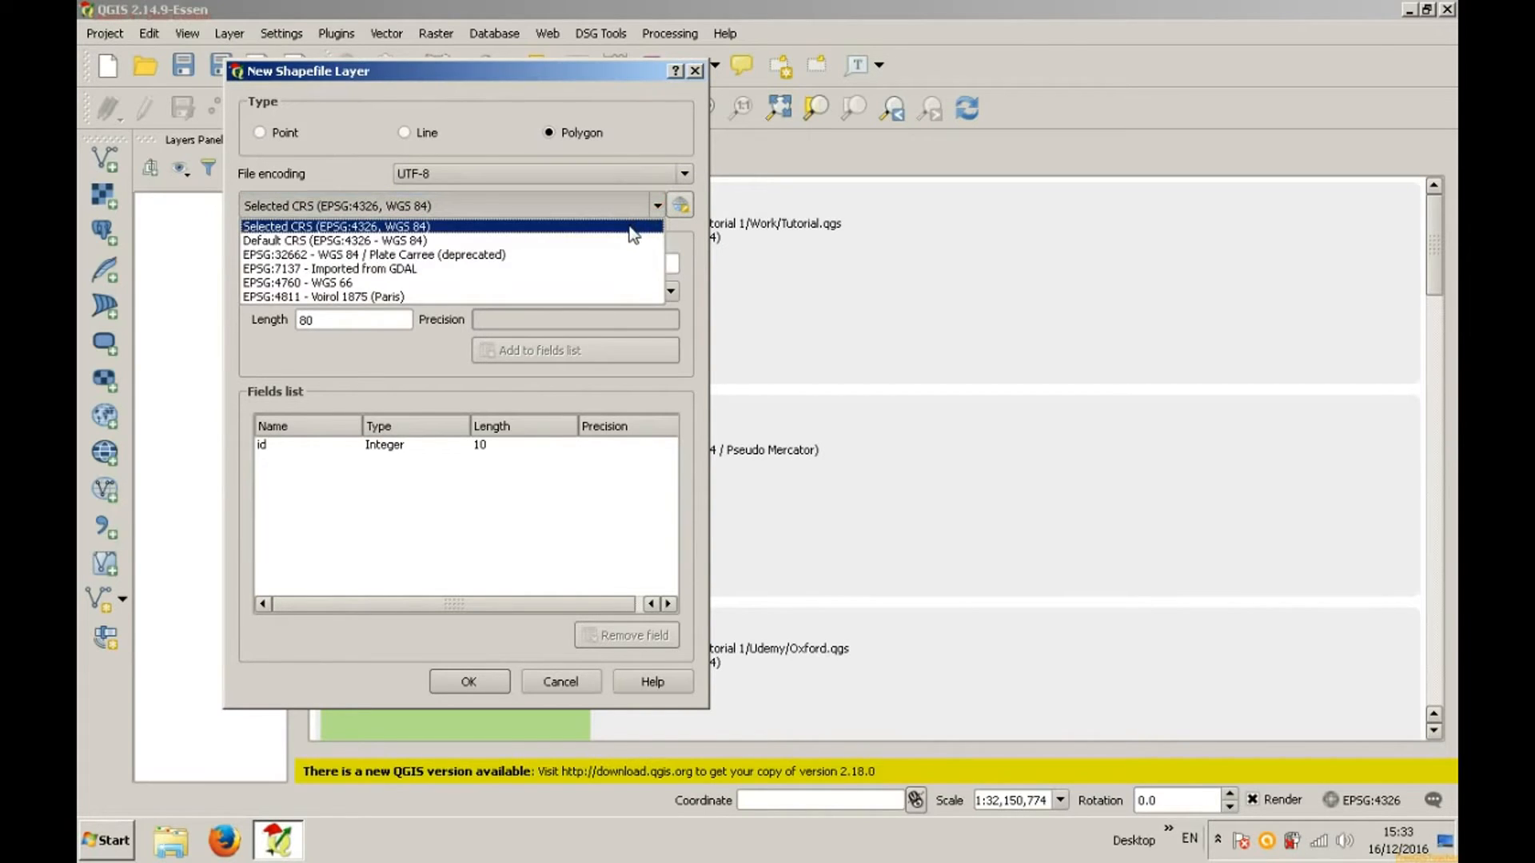
pyautogui.click(675, 208)
pyautogui.click(676, 208)
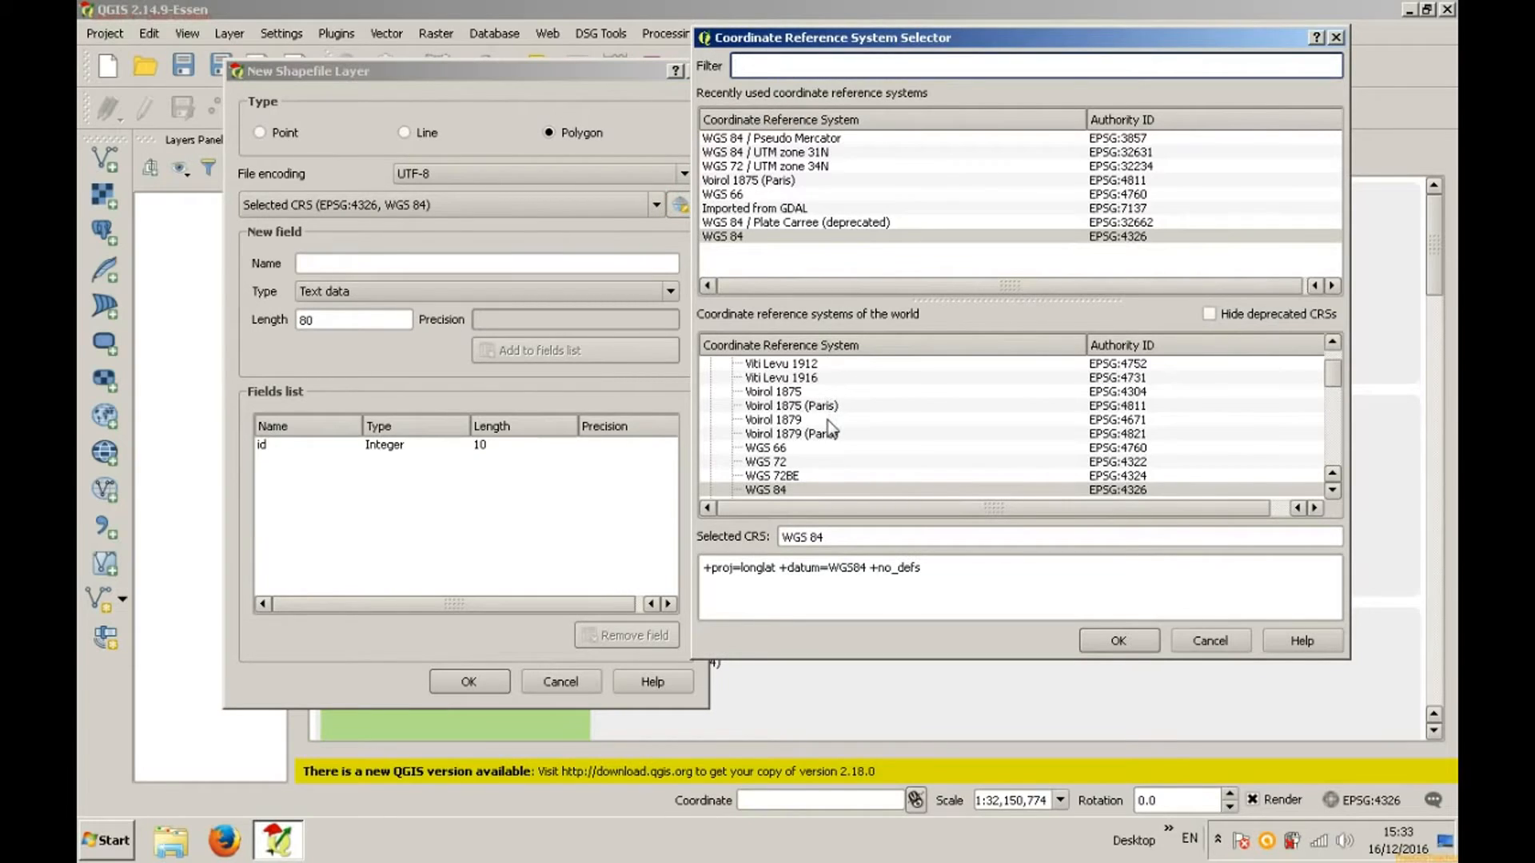
pyautogui.click(1334, 37)
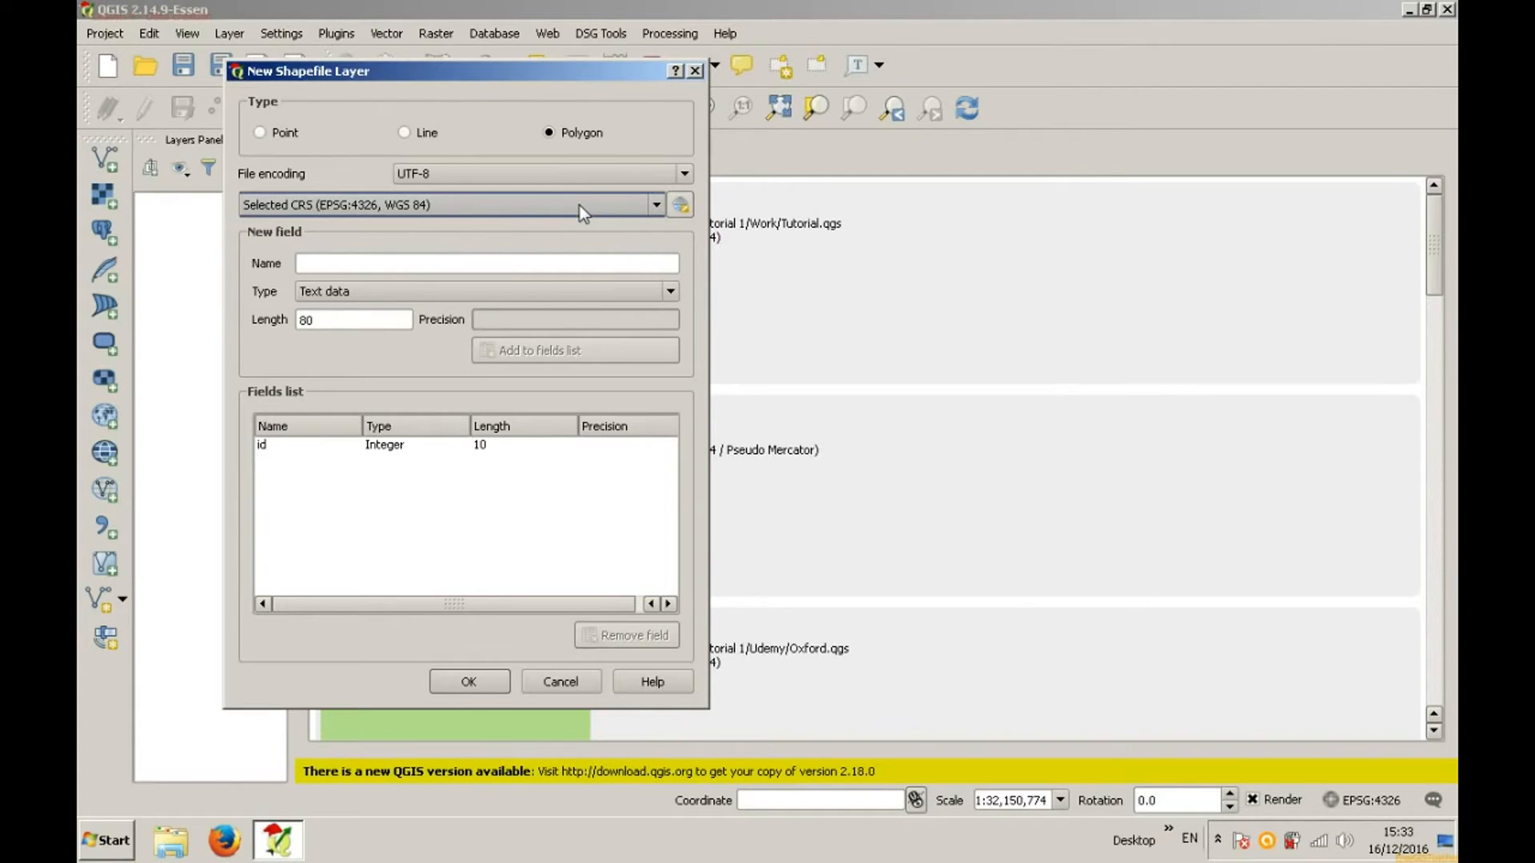
# Step: Create the new polygon shapefile layer and save it as area in the Work folder
pyautogui.click(476, 678)
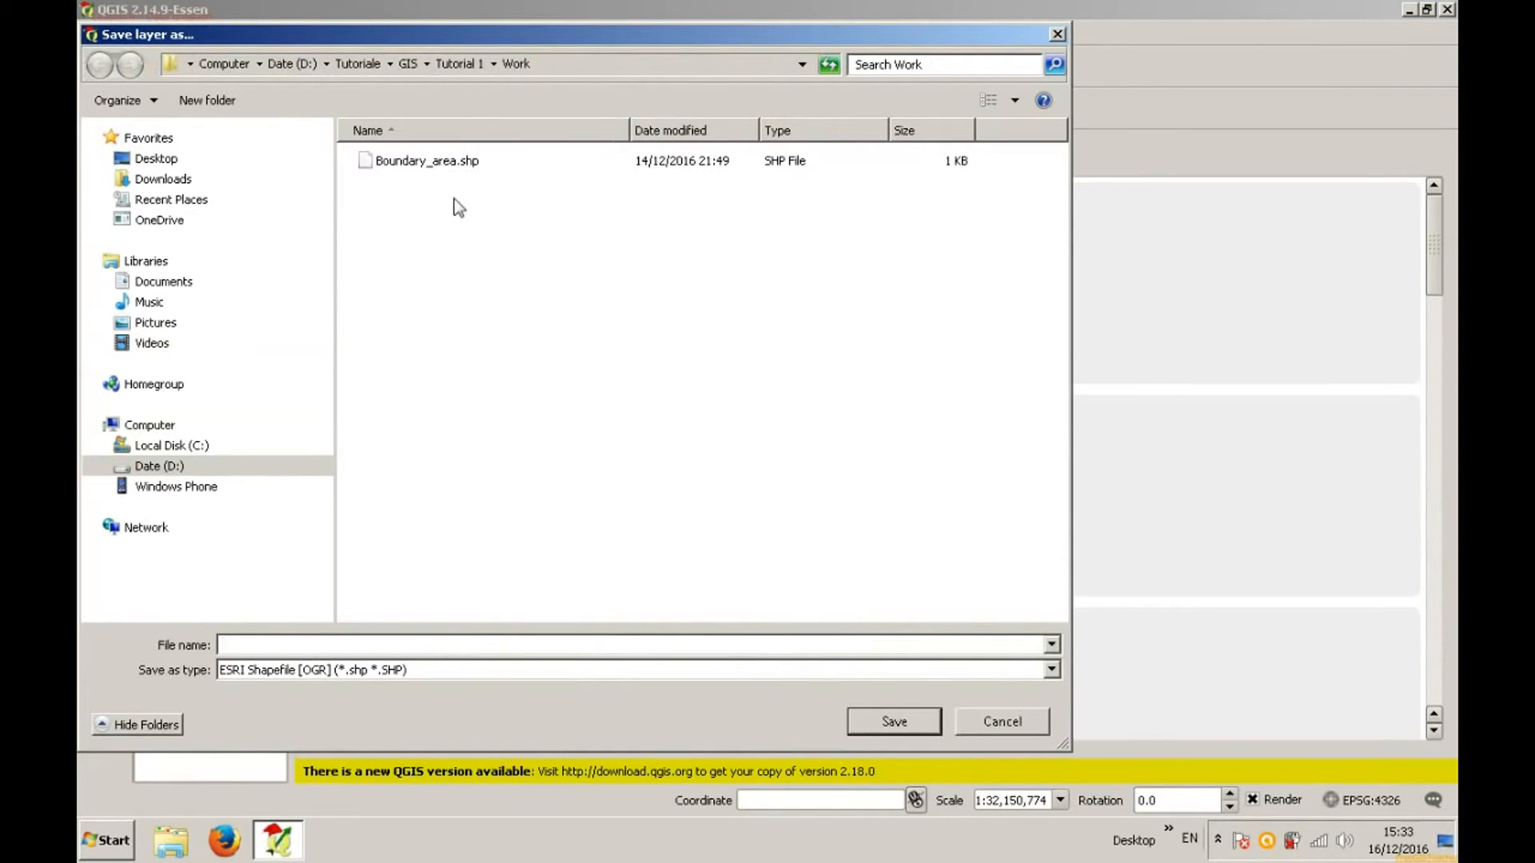
pyautogui.write('area')
pyautogui.press('Return')
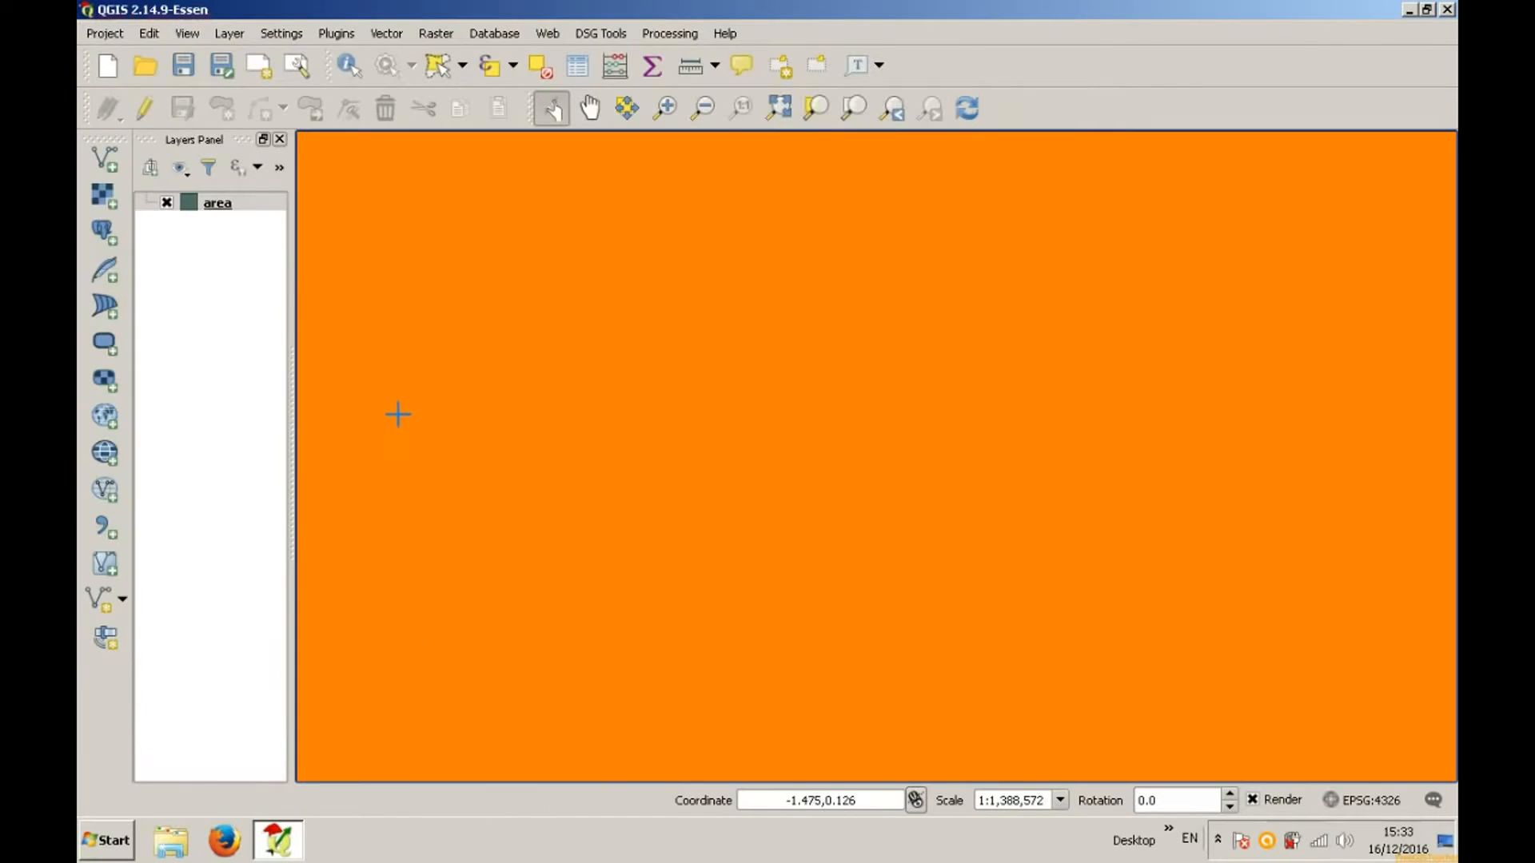
pyautogui.rightClick(1091, 103)
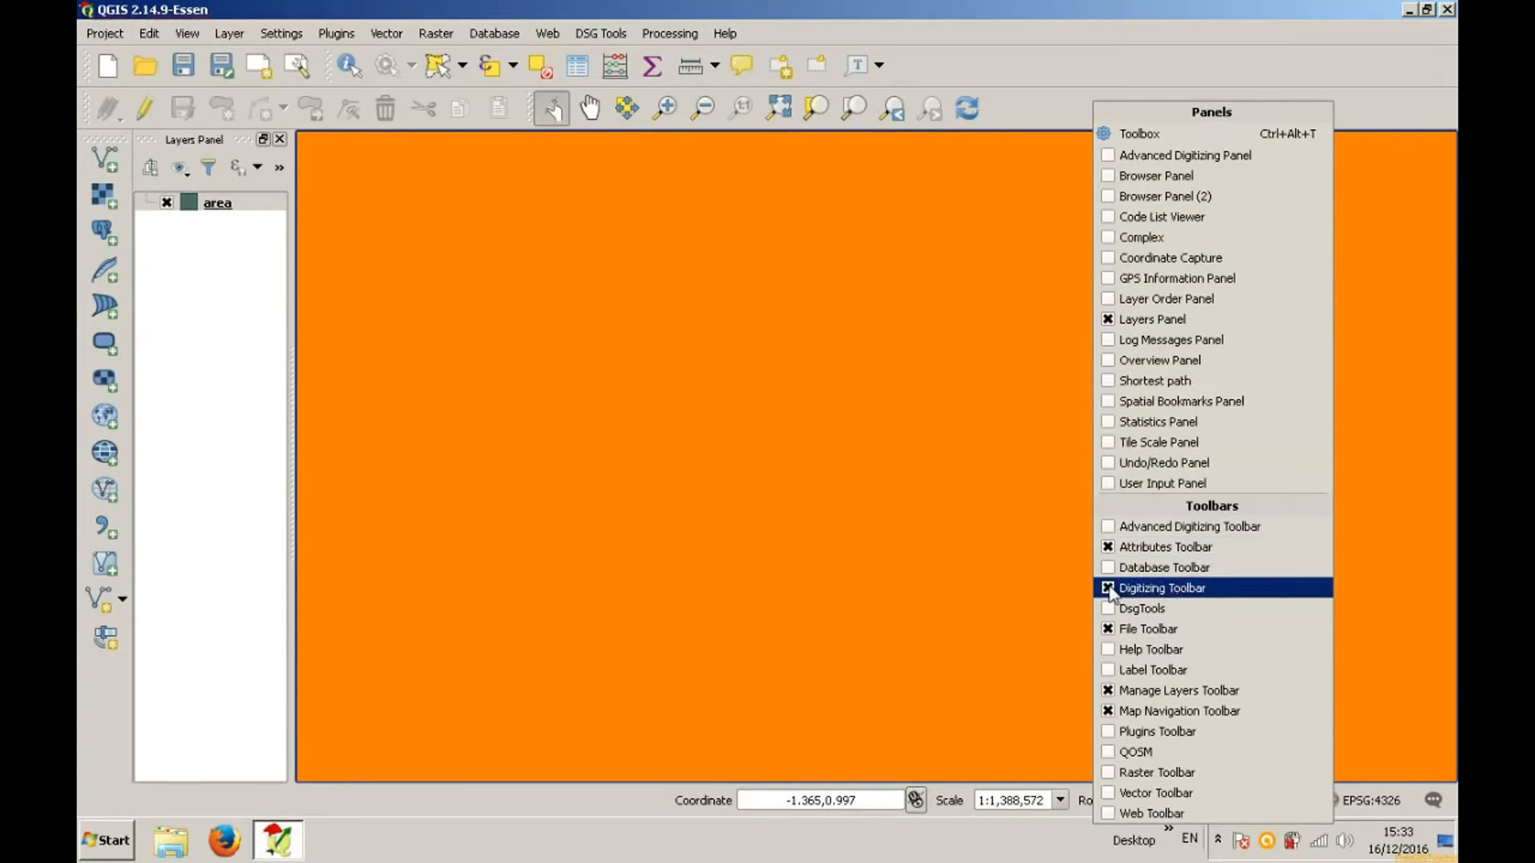
pyautogui.click(1132, 76)
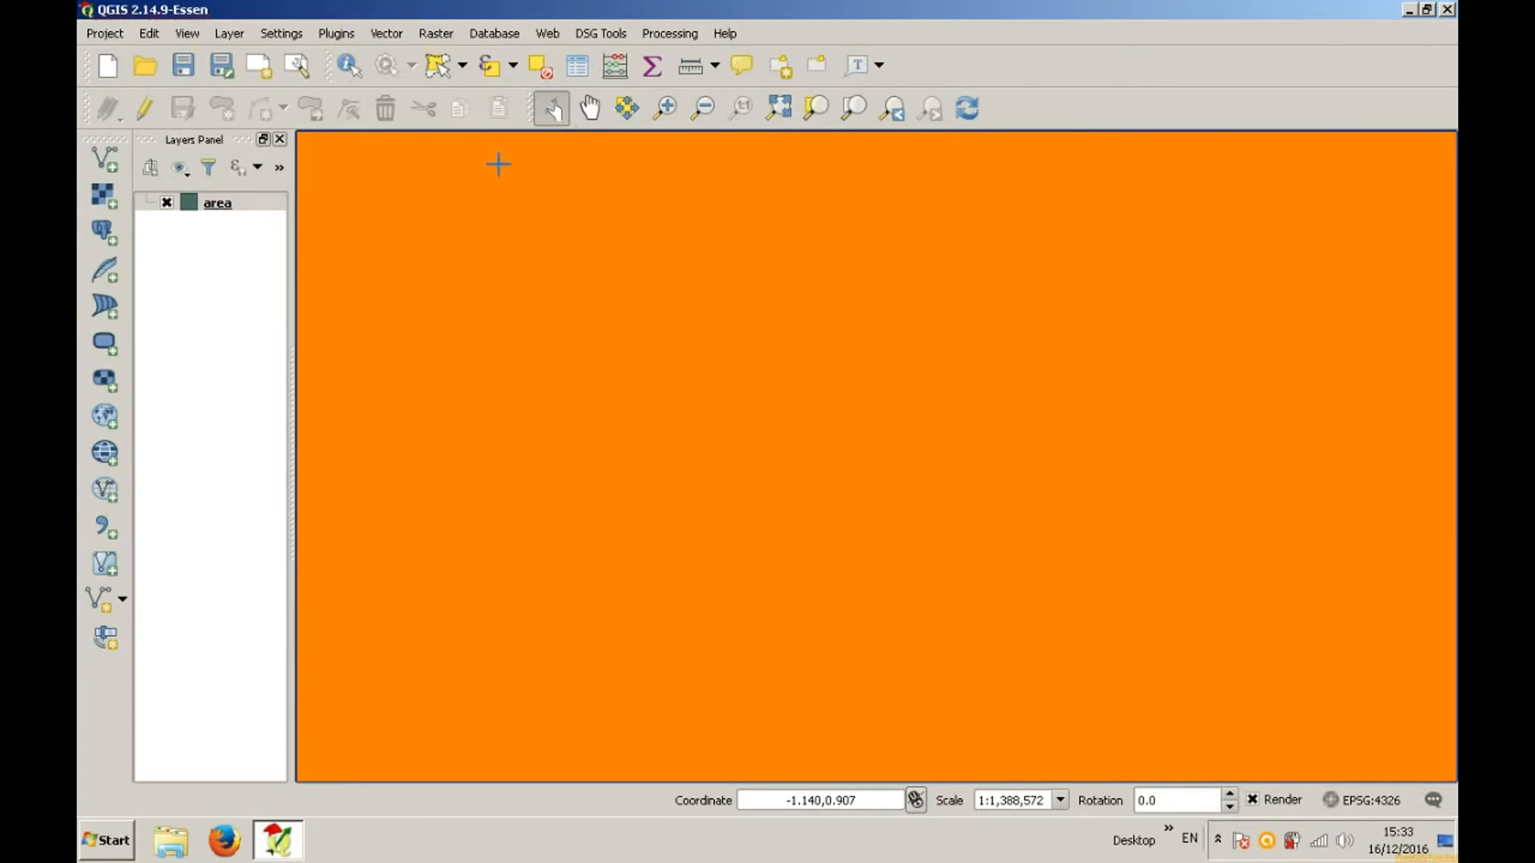
# Step: Add the OpenStreetMap base map from the OpenLayers plugin
pyautogui.click(534, 32)
pyautogui.moveTo(607, 80)
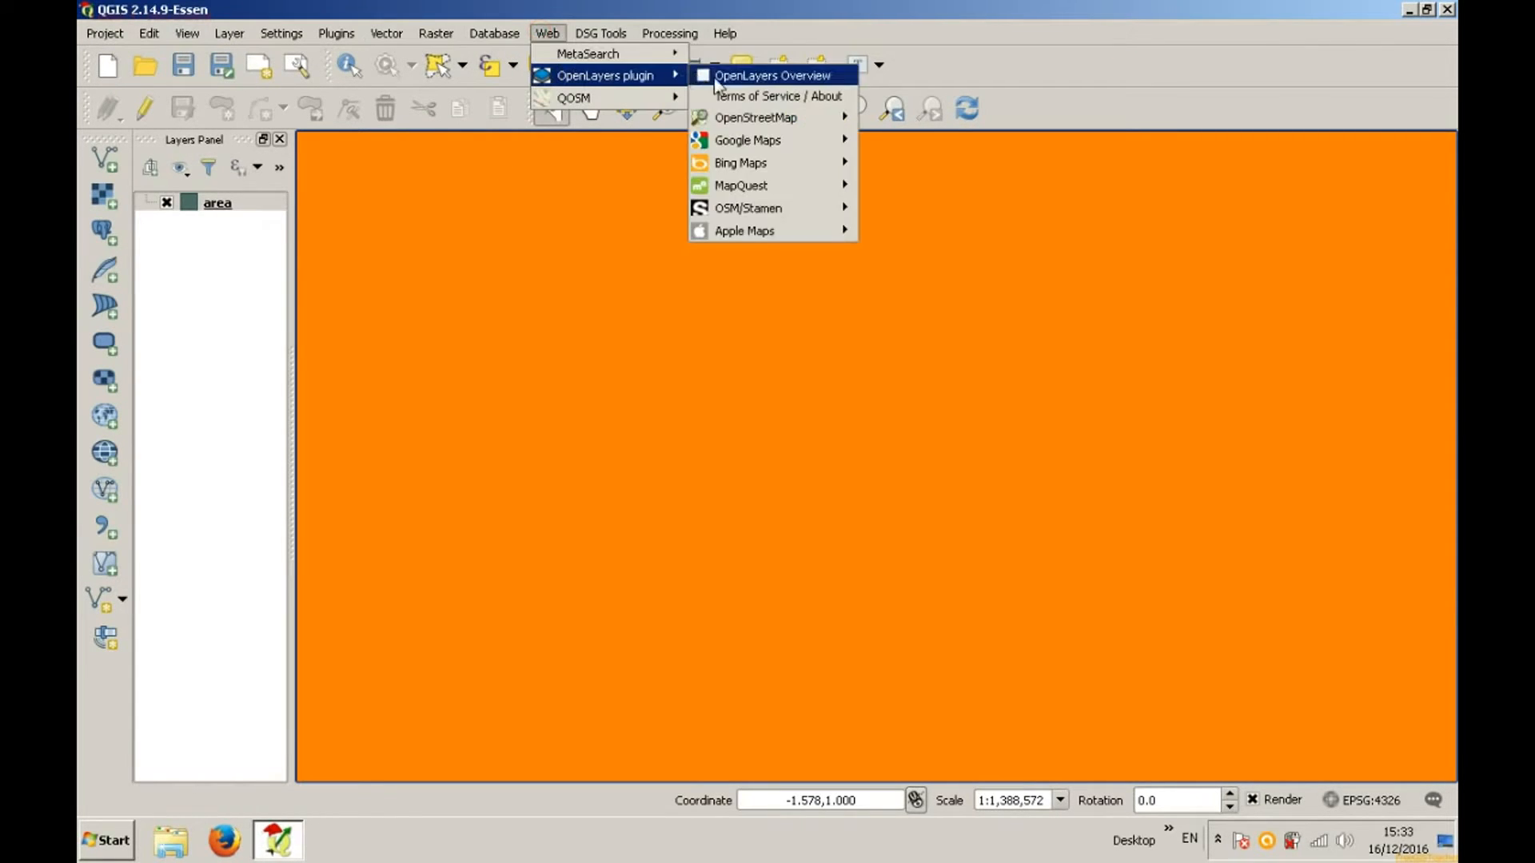
pyautogui.moveTo(756, 118)
pyautogui.click(885, 116)
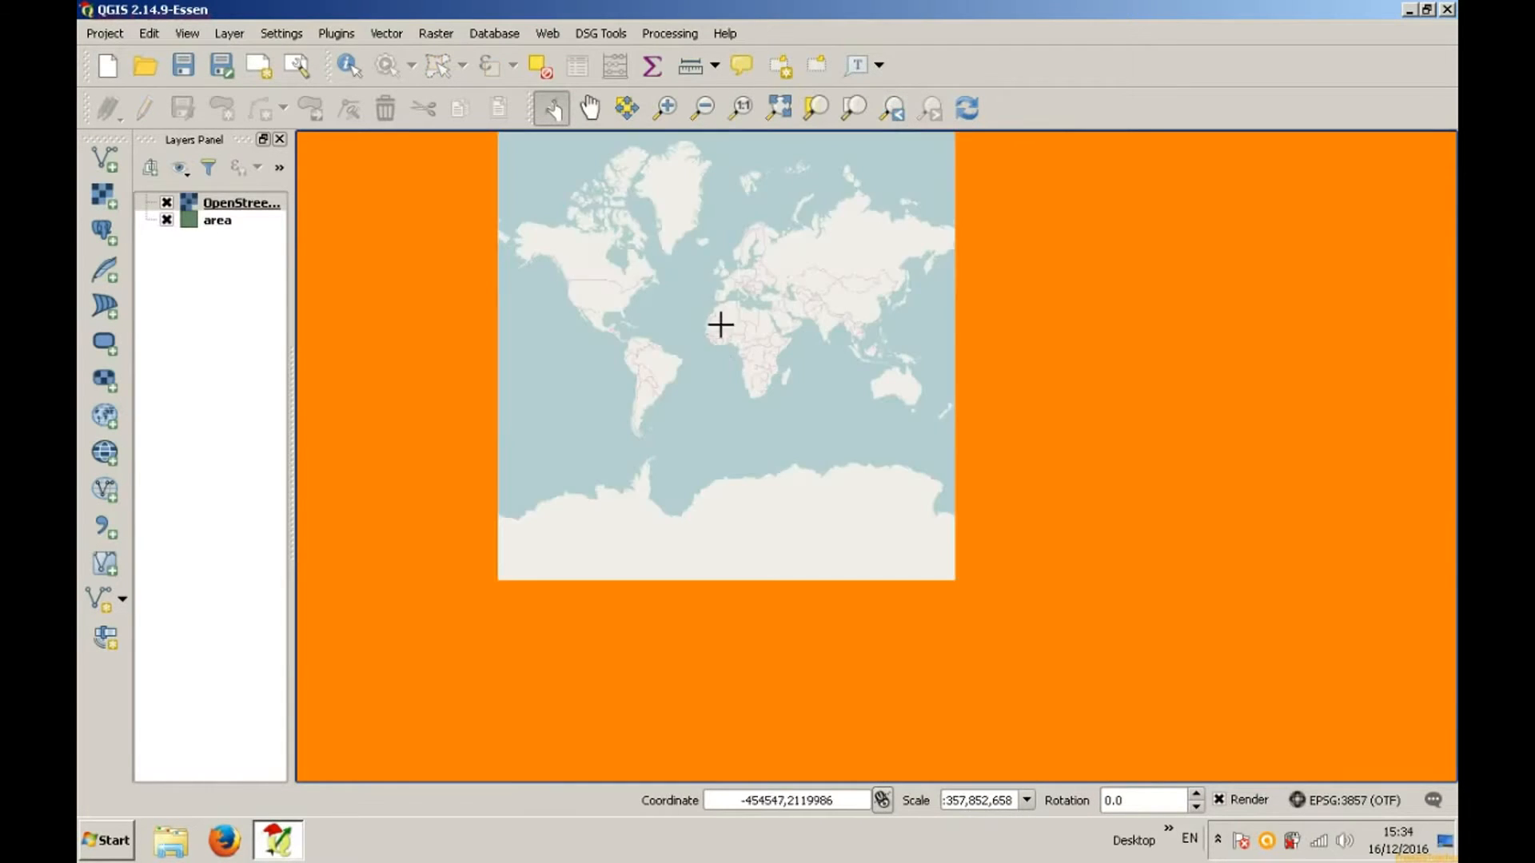
# Step: Locate Oxford on the base map at street level and look over the city centre and its surroundings
pyautogui.scroll(2, 722, 269)
pyautogui.scroll(5, 812, 422)
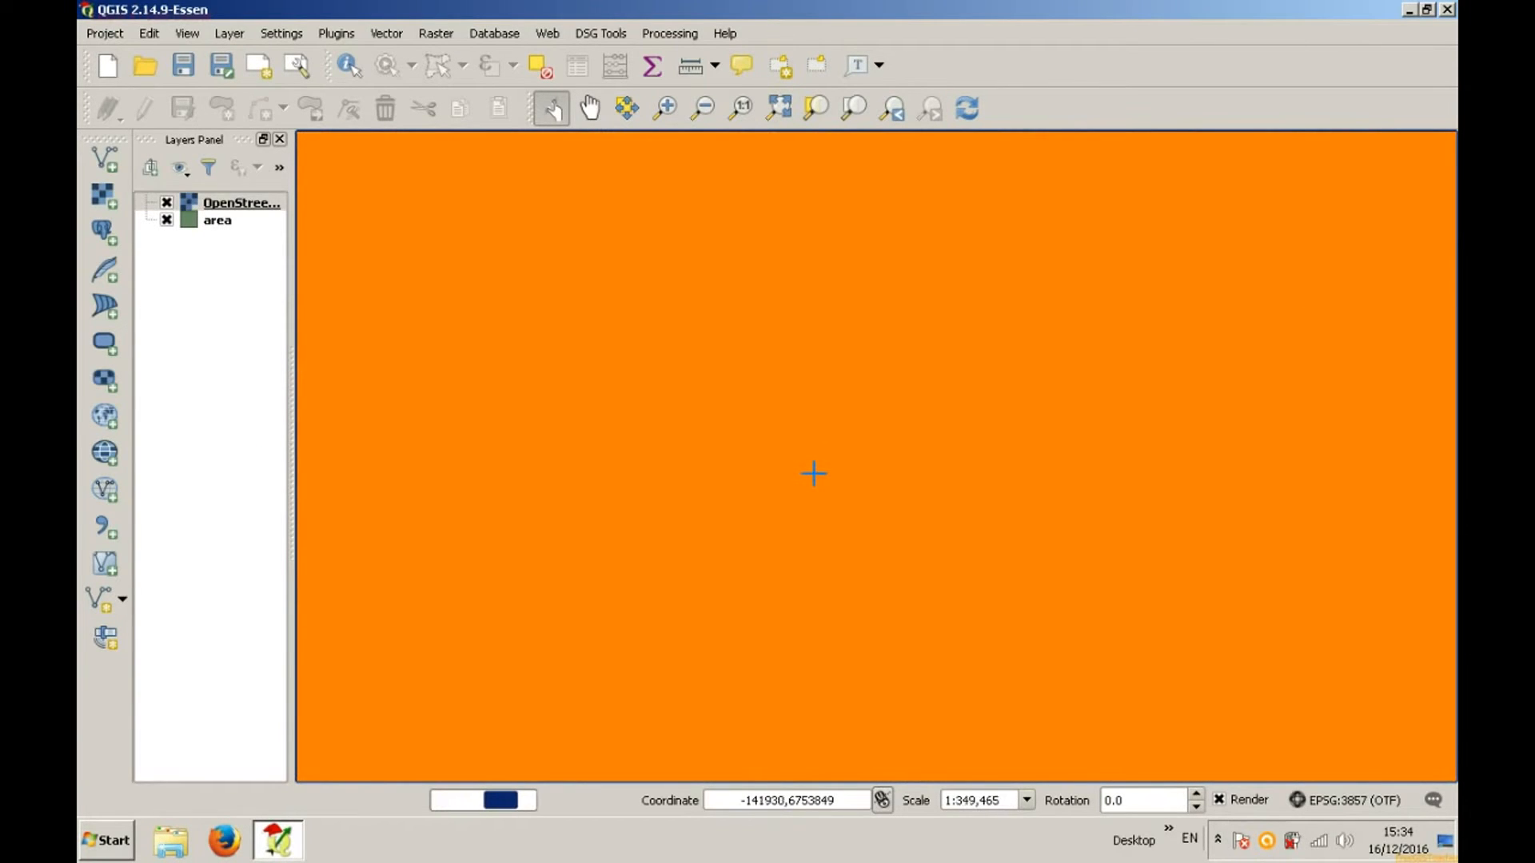
pyautogui.scroll(4, 813, 474)
pyautogui.click(590, 112)
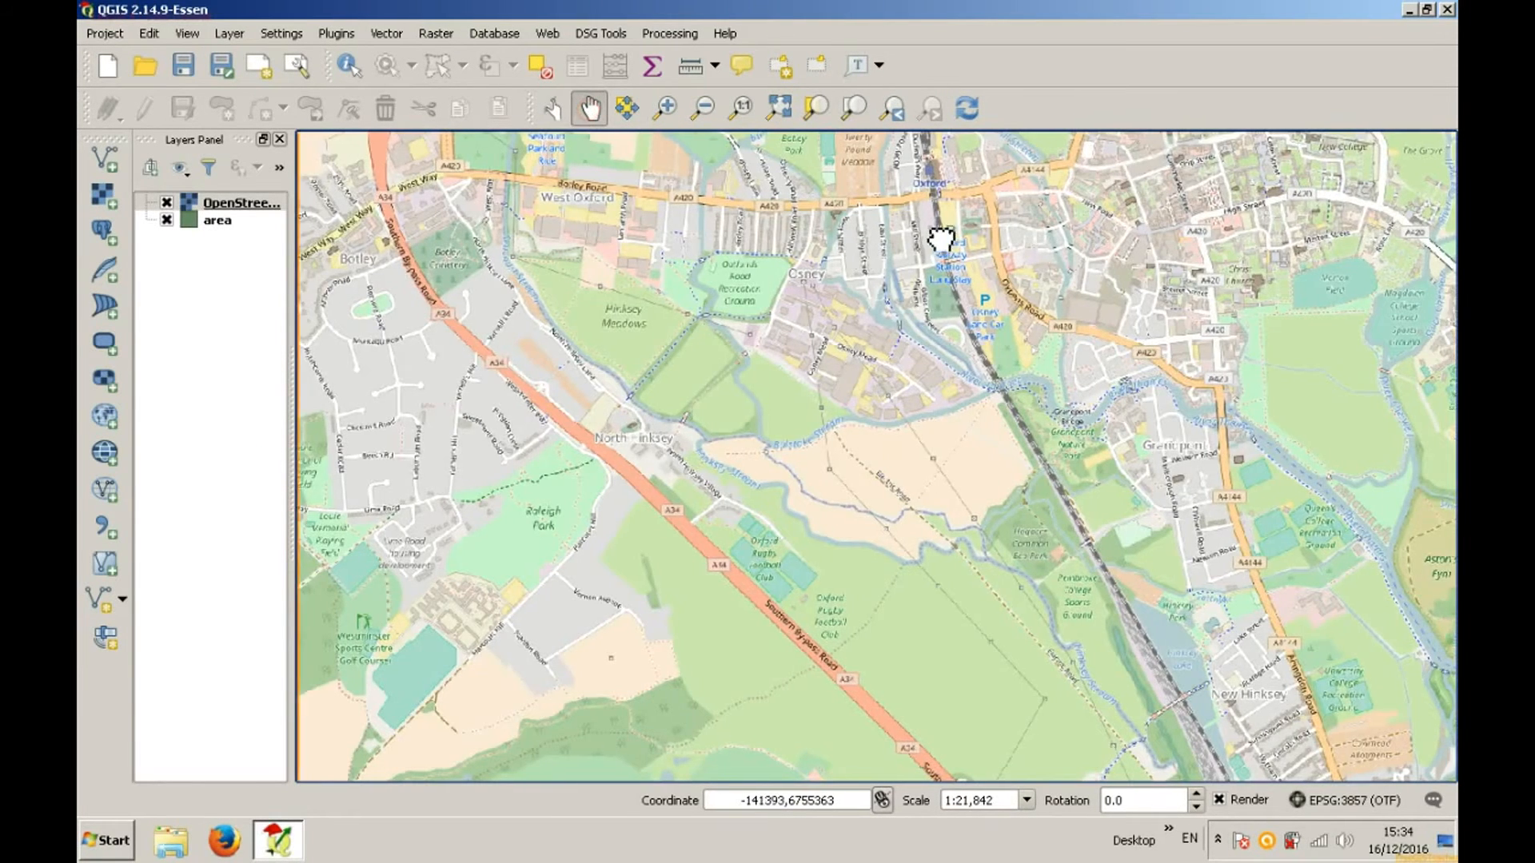
pyautogui.moveTo(941, 239); pyautogui.dragTo(799, 640)
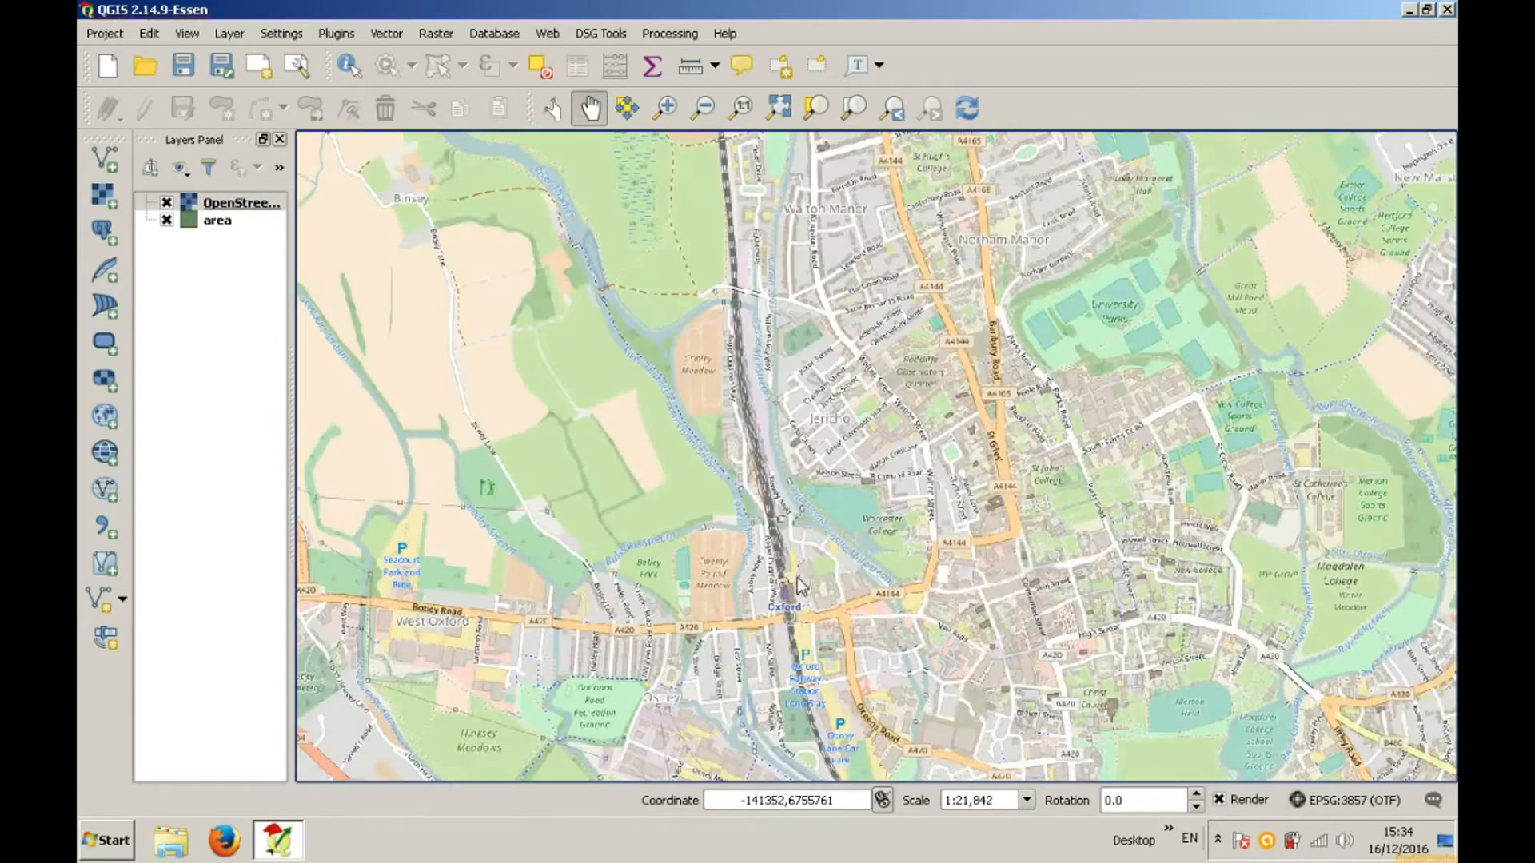
pyautogui.moveTo(993, 578); pyautogui.dragTo(661, 418)
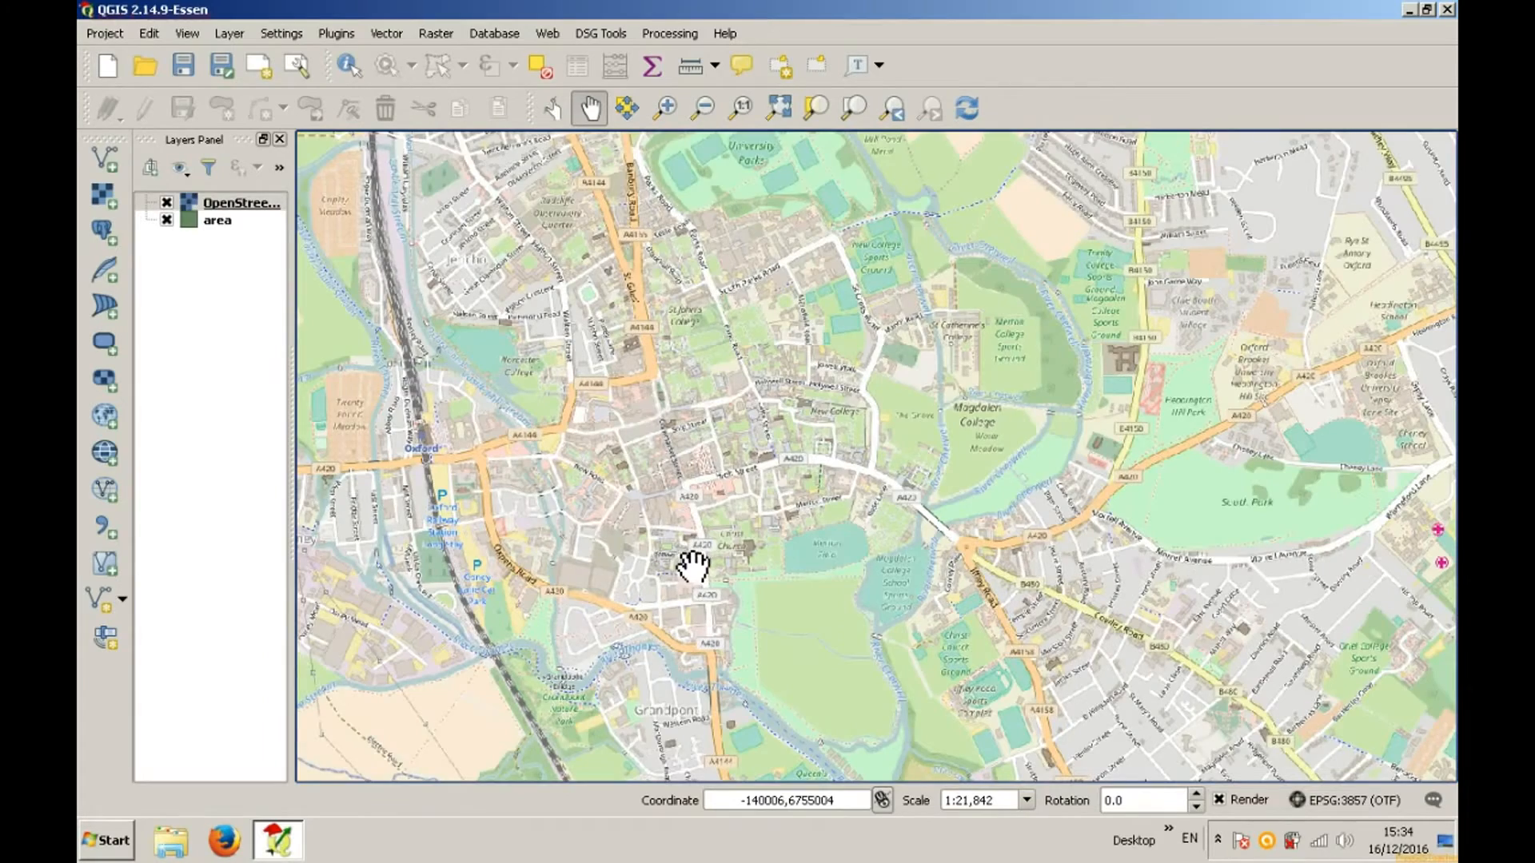
pyautogui.moveTo(693, 566); pyautogui.dragTo(600, 373)
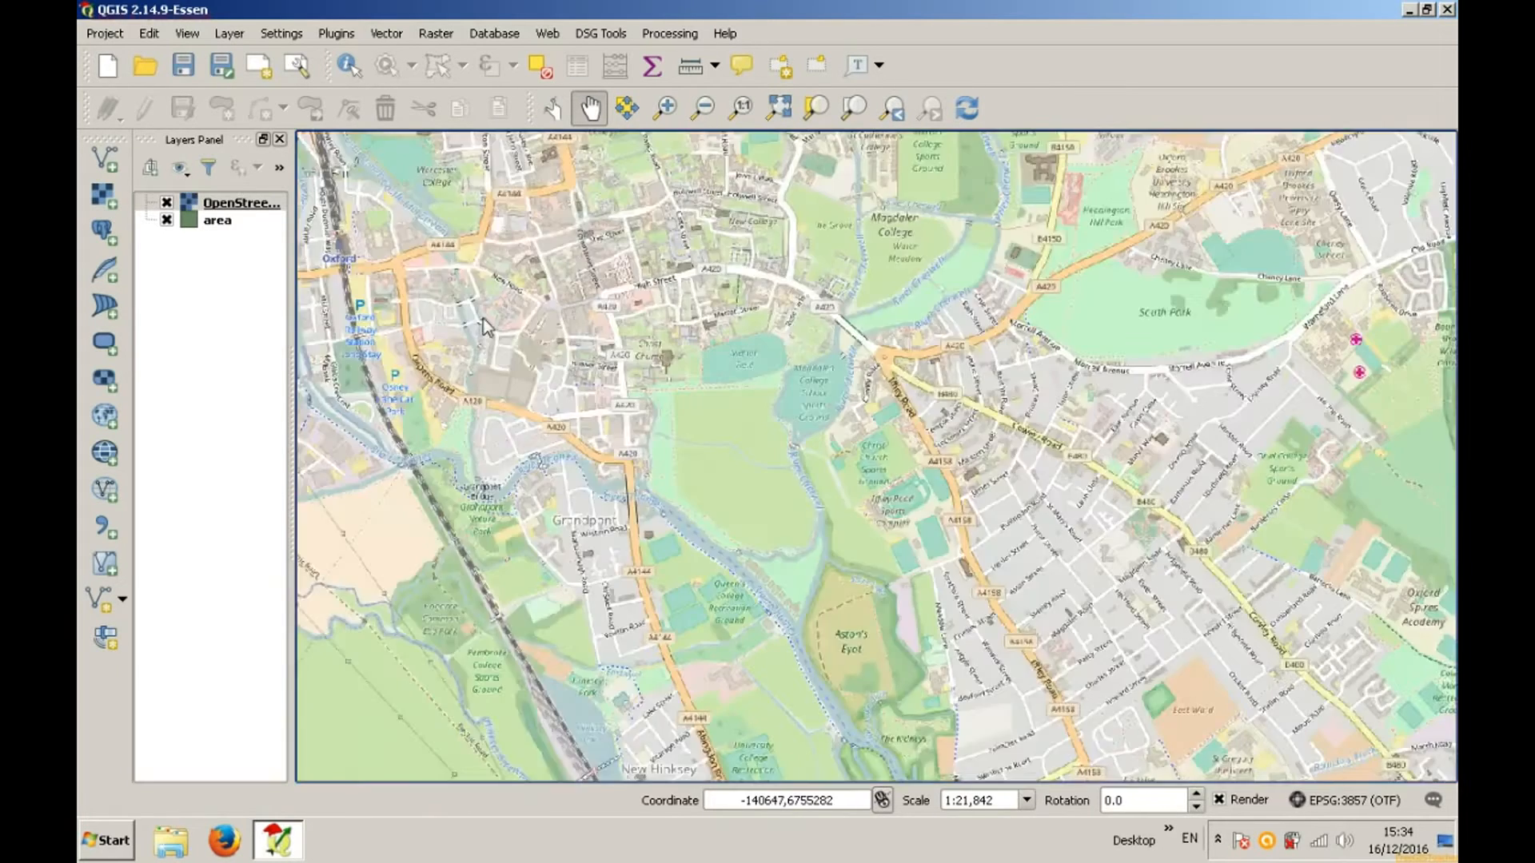
# Step: Make the area layer editable and outline a polygon feature around Oxford and its surrounding suburbs
pyautogui.click(216, 220)
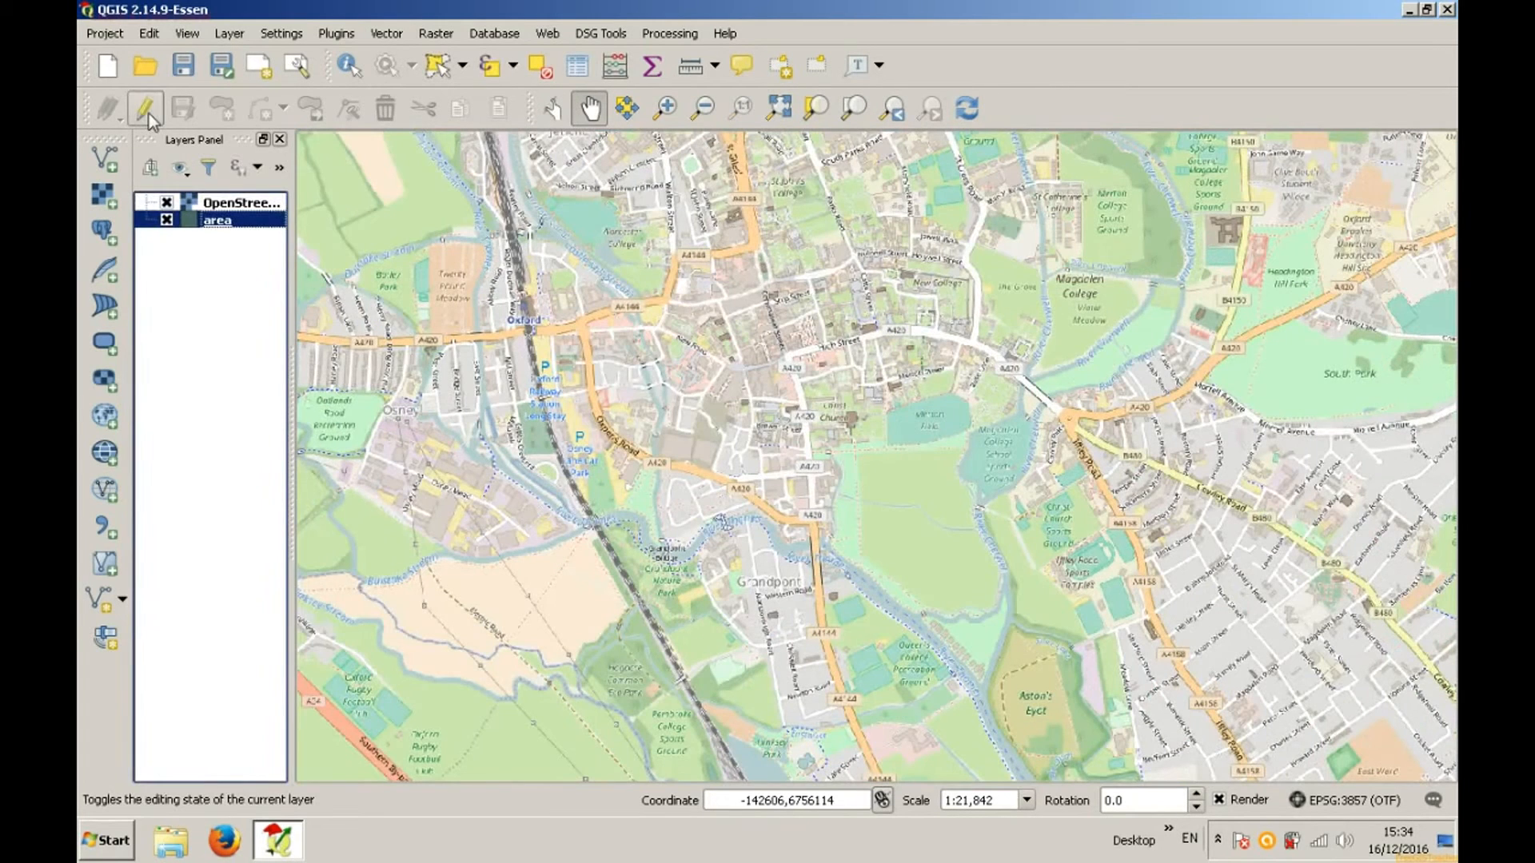
pyautogui.click(145, 107)
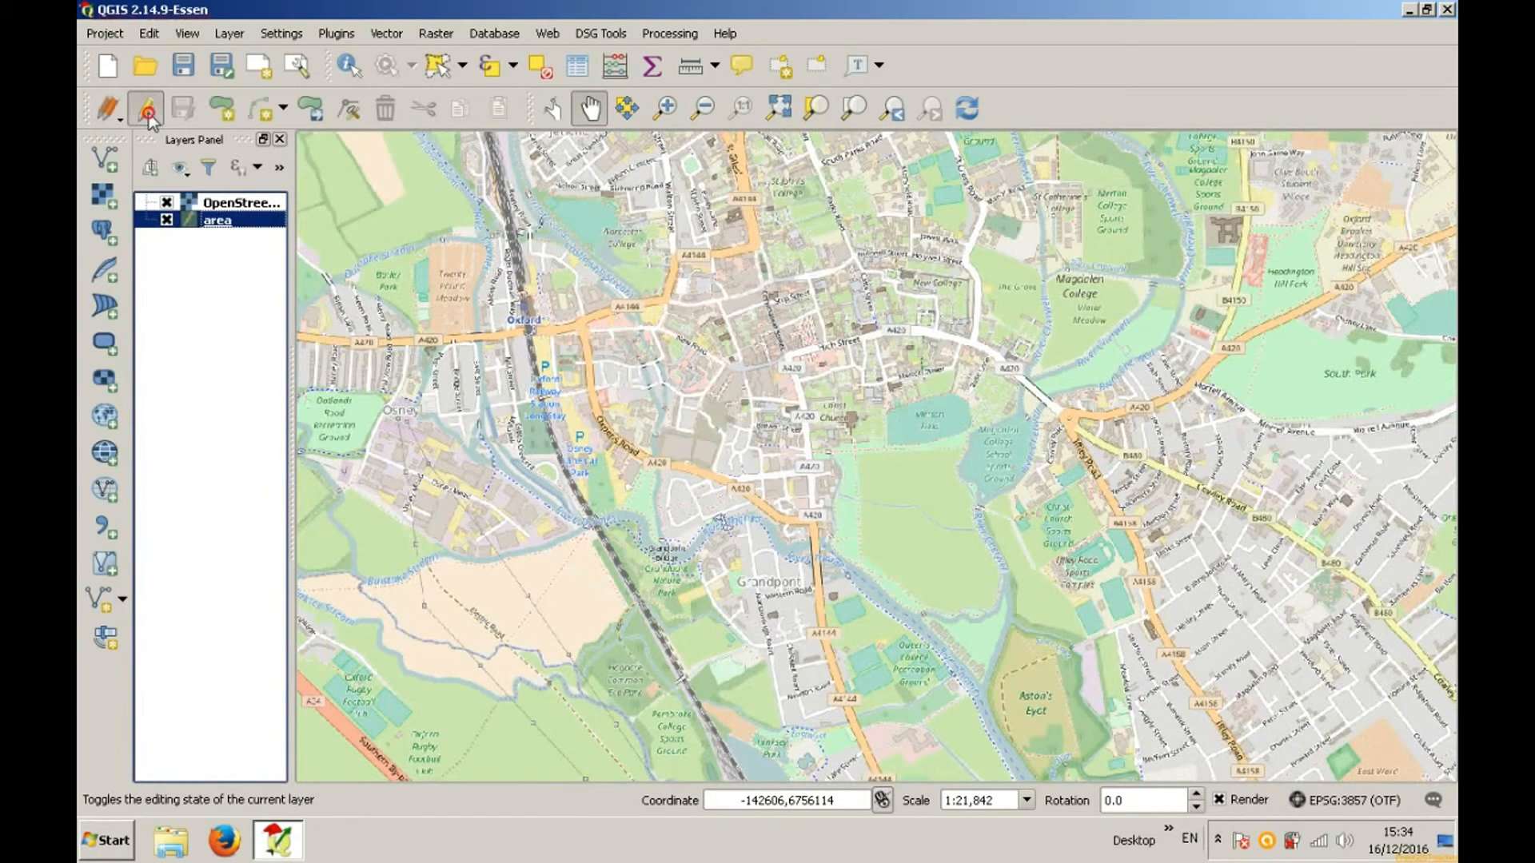
pyautogui.click(226, 121)
pyautogui.scroll(-2, 649, 342)
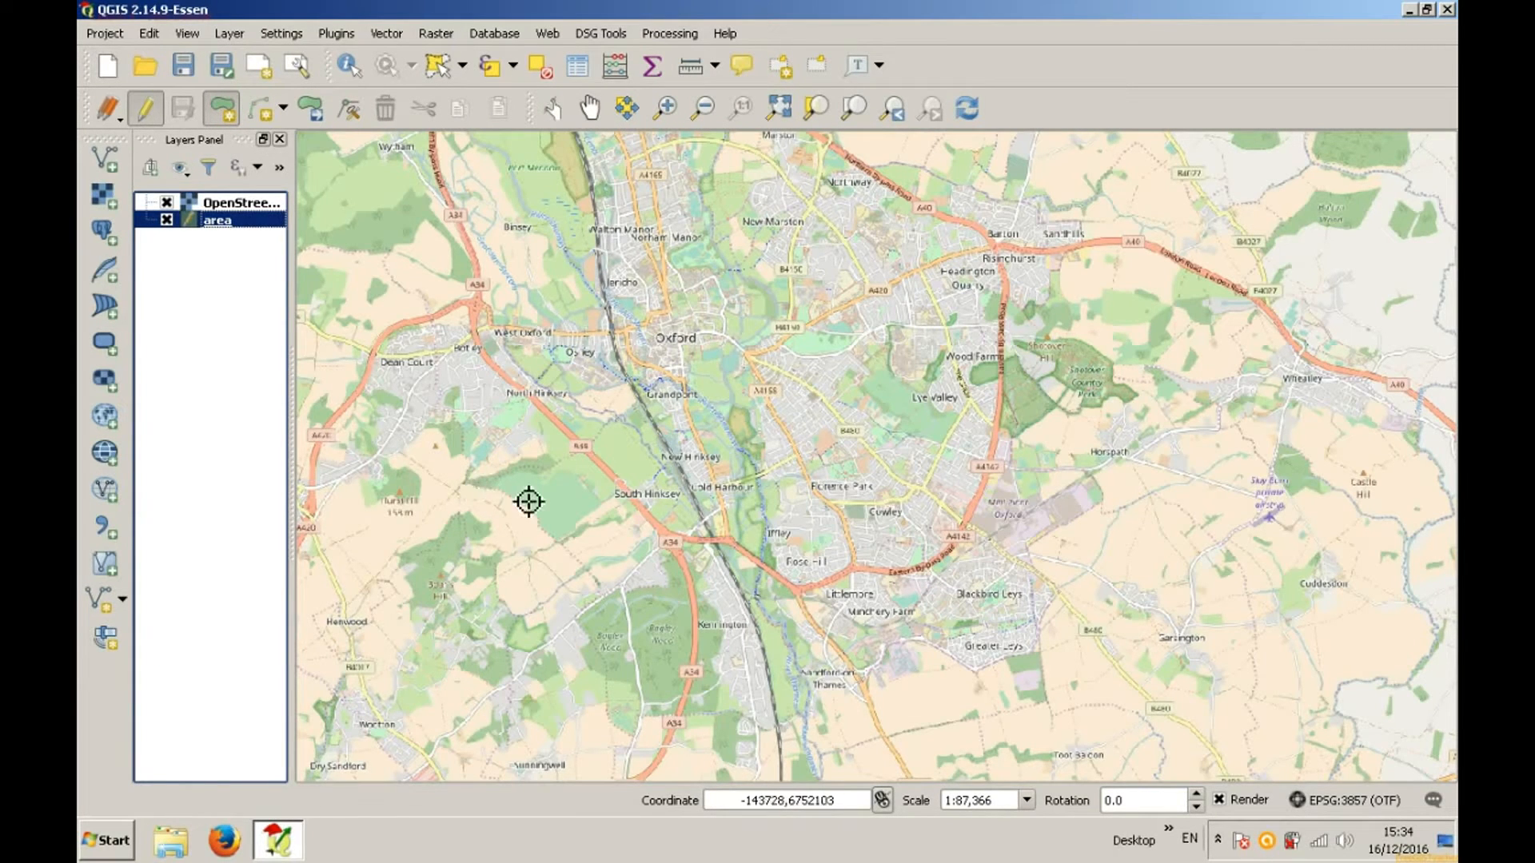
pyautogui.click(557, 507)
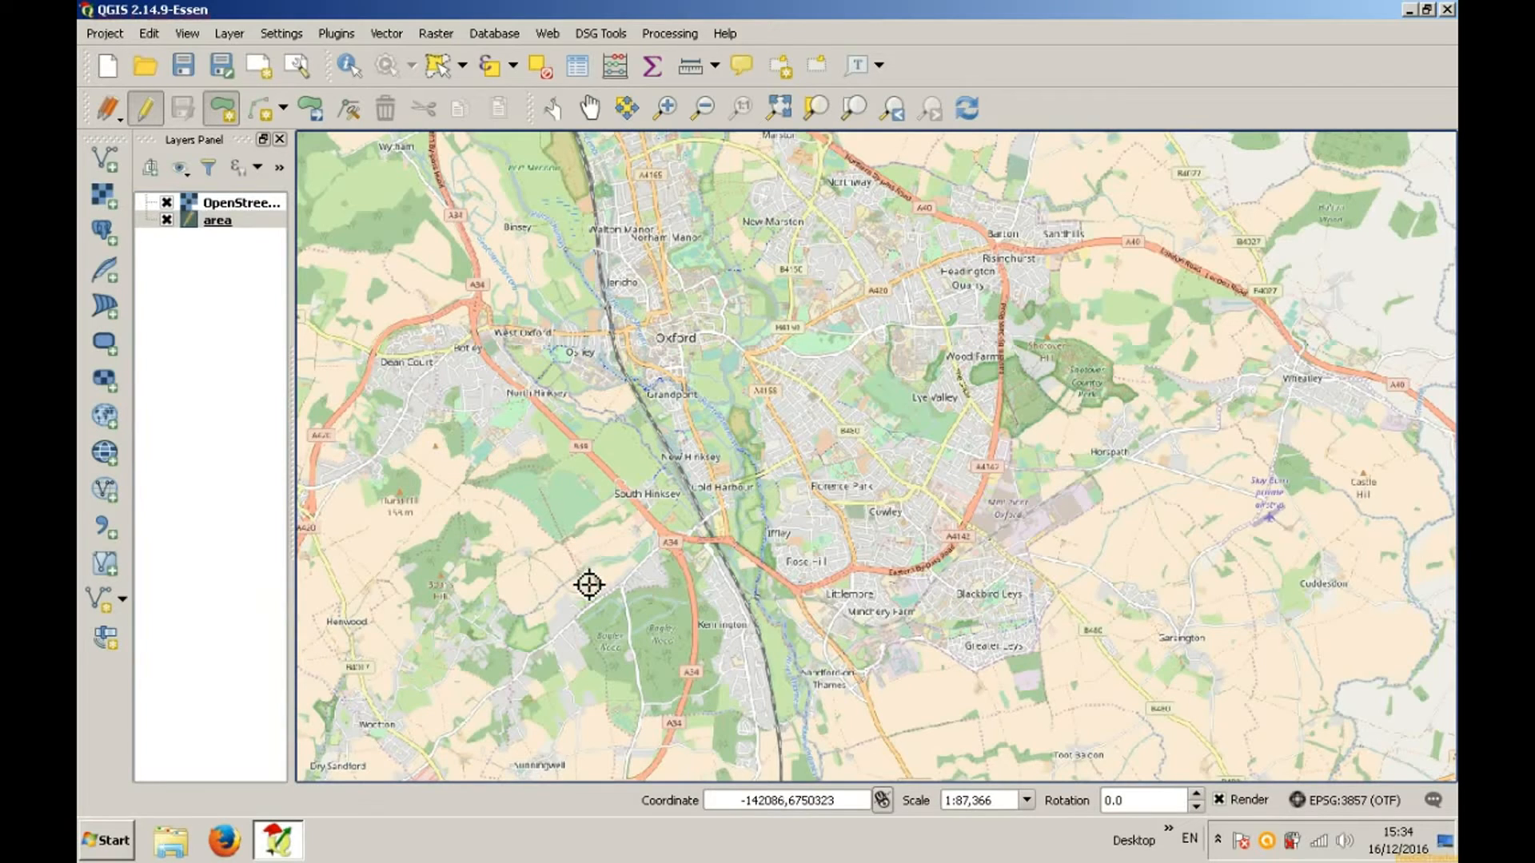
pyautogui.click(618, 682)
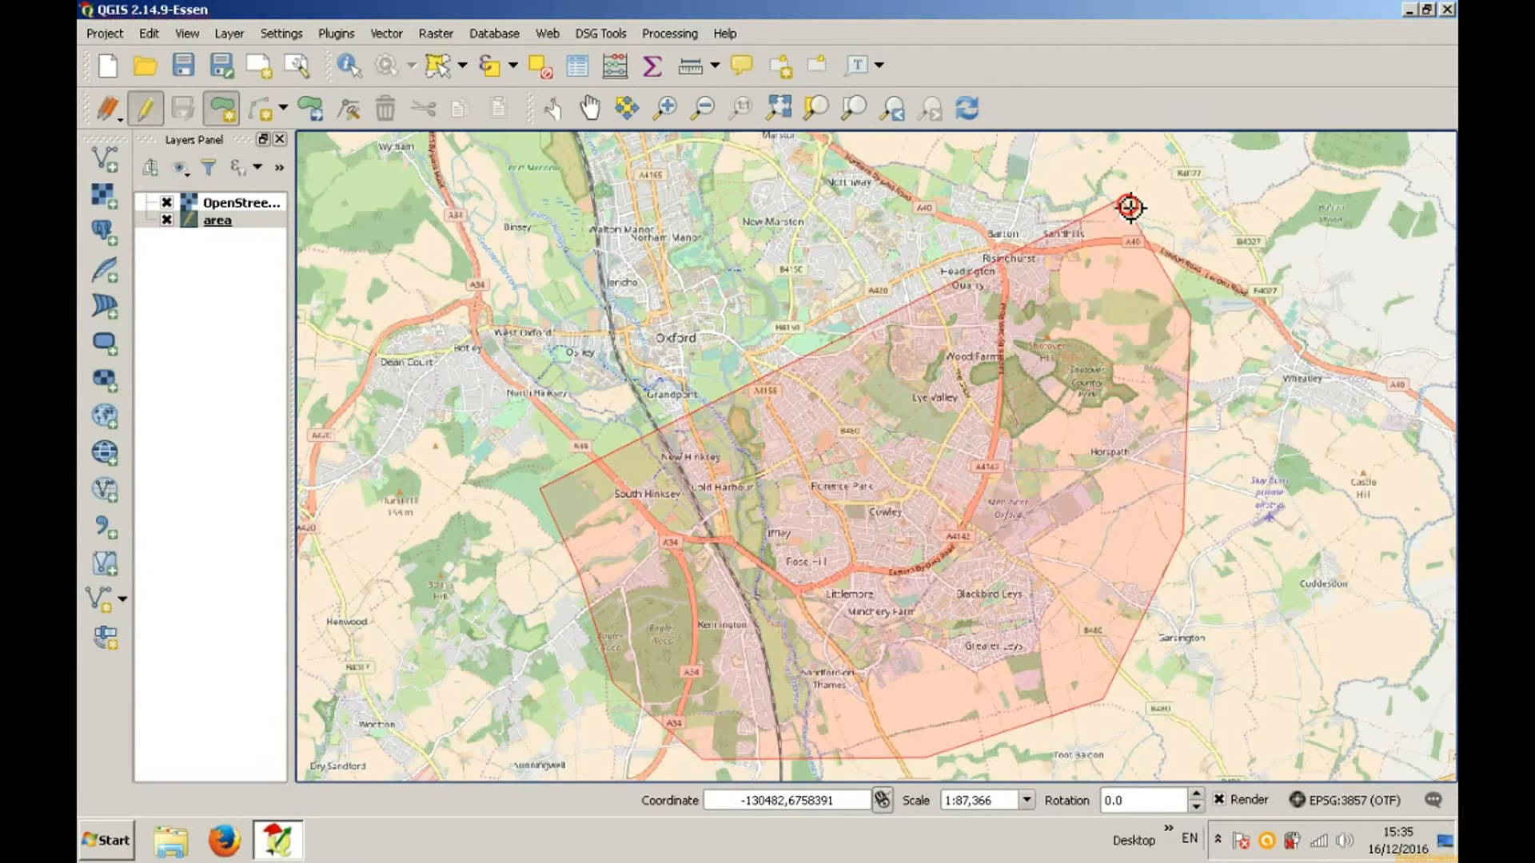
pyautogui.scroll(-2, 1124, 253)
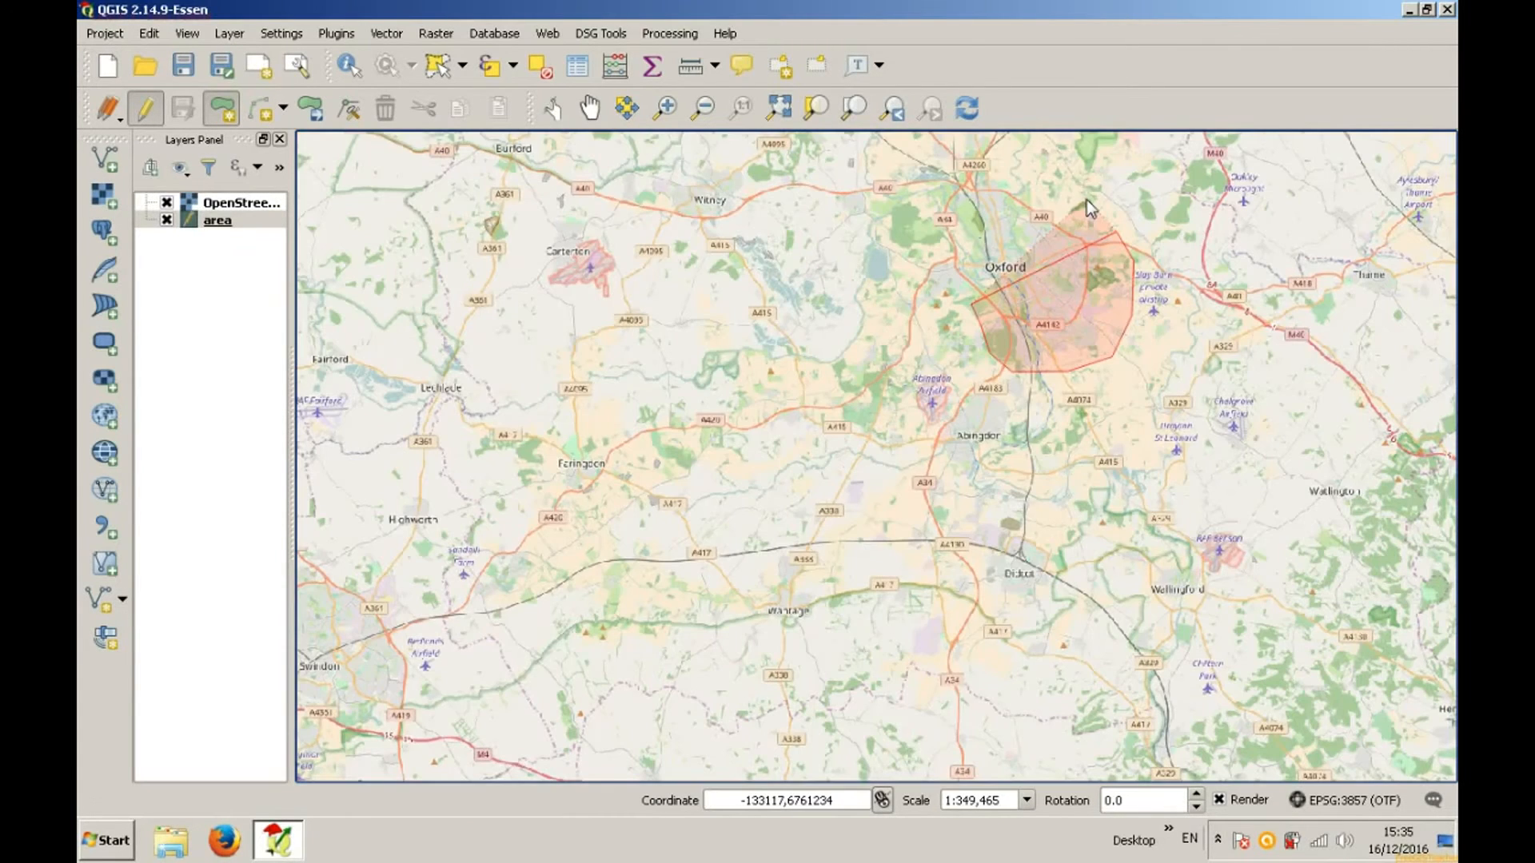
pyautogui.click(1086, 201)
pyautogui.click(1059, 172)
pyautogui.click(999, 152)
pyautogui.click(952, 158)
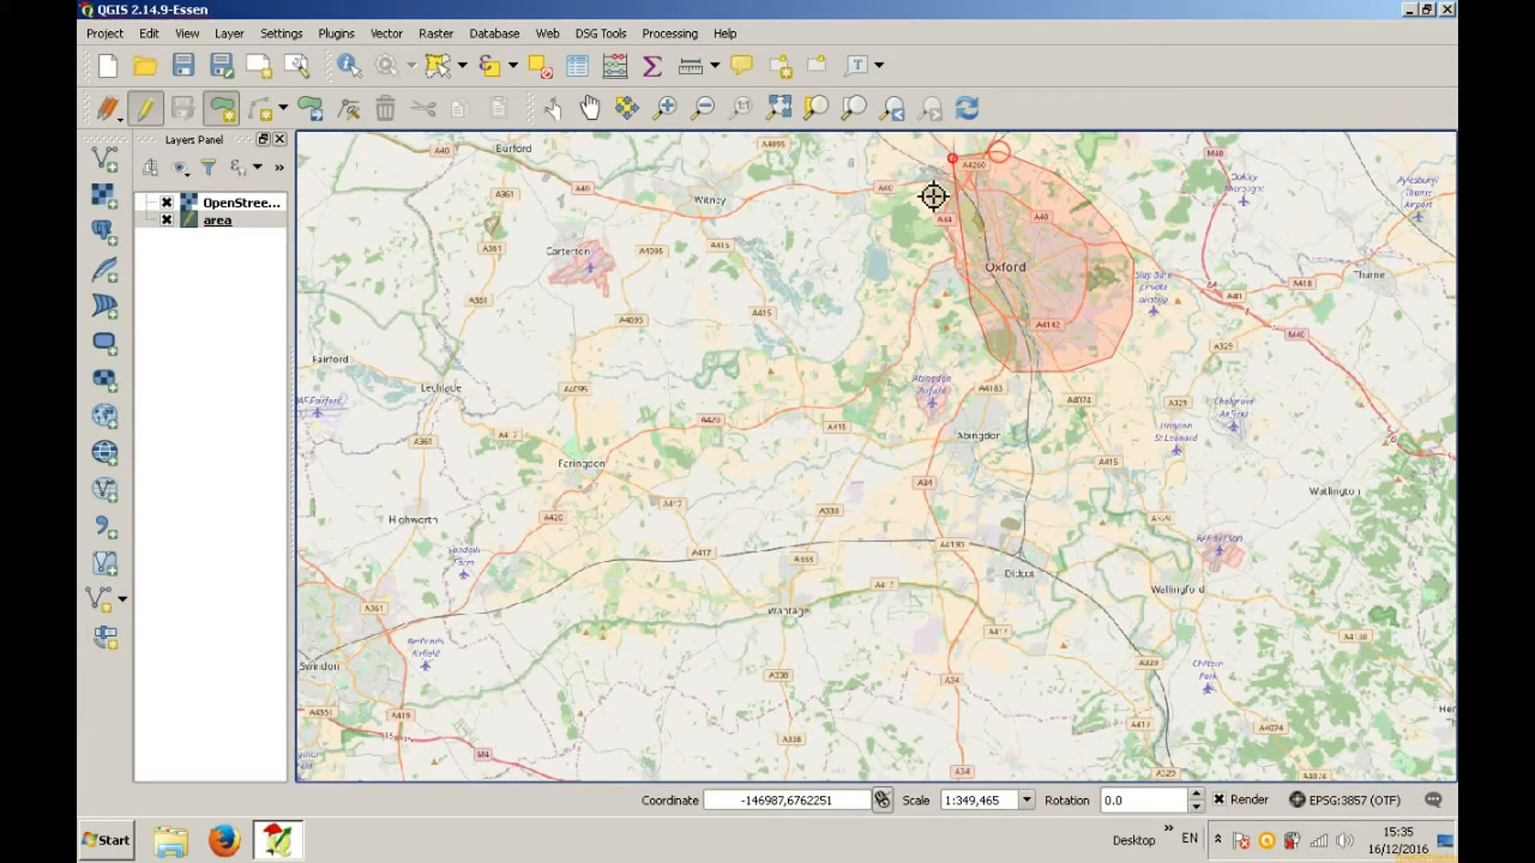
# Step: Finish the Oxford polygon with id 1 and move the area layer above the OpenStreetMap layer
pyautogui.rightClick(956, 312)
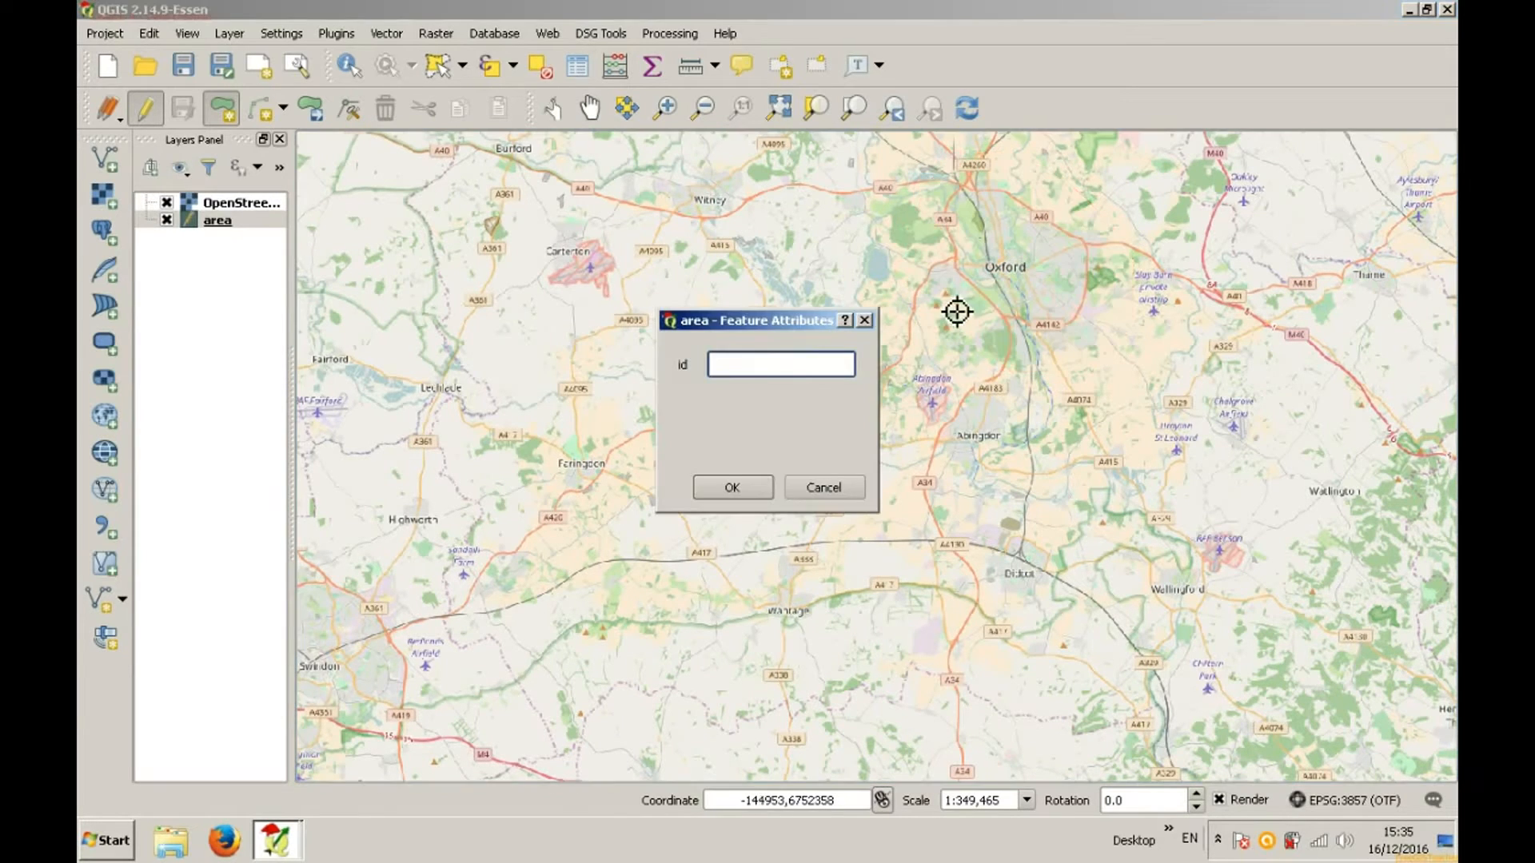
pyautogui.write('1')
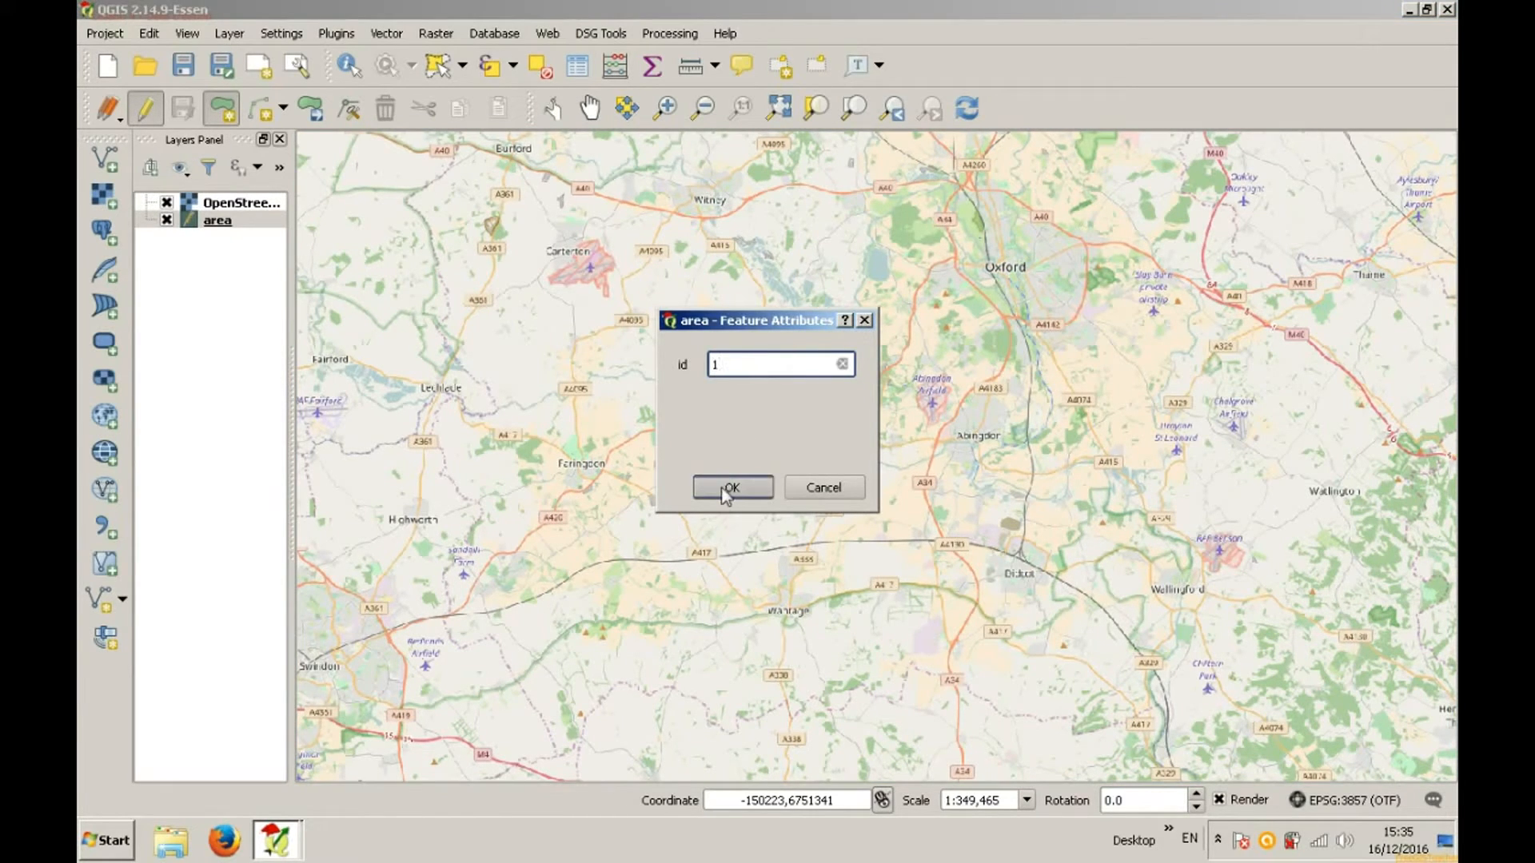
pyautogui.click(729, 488)
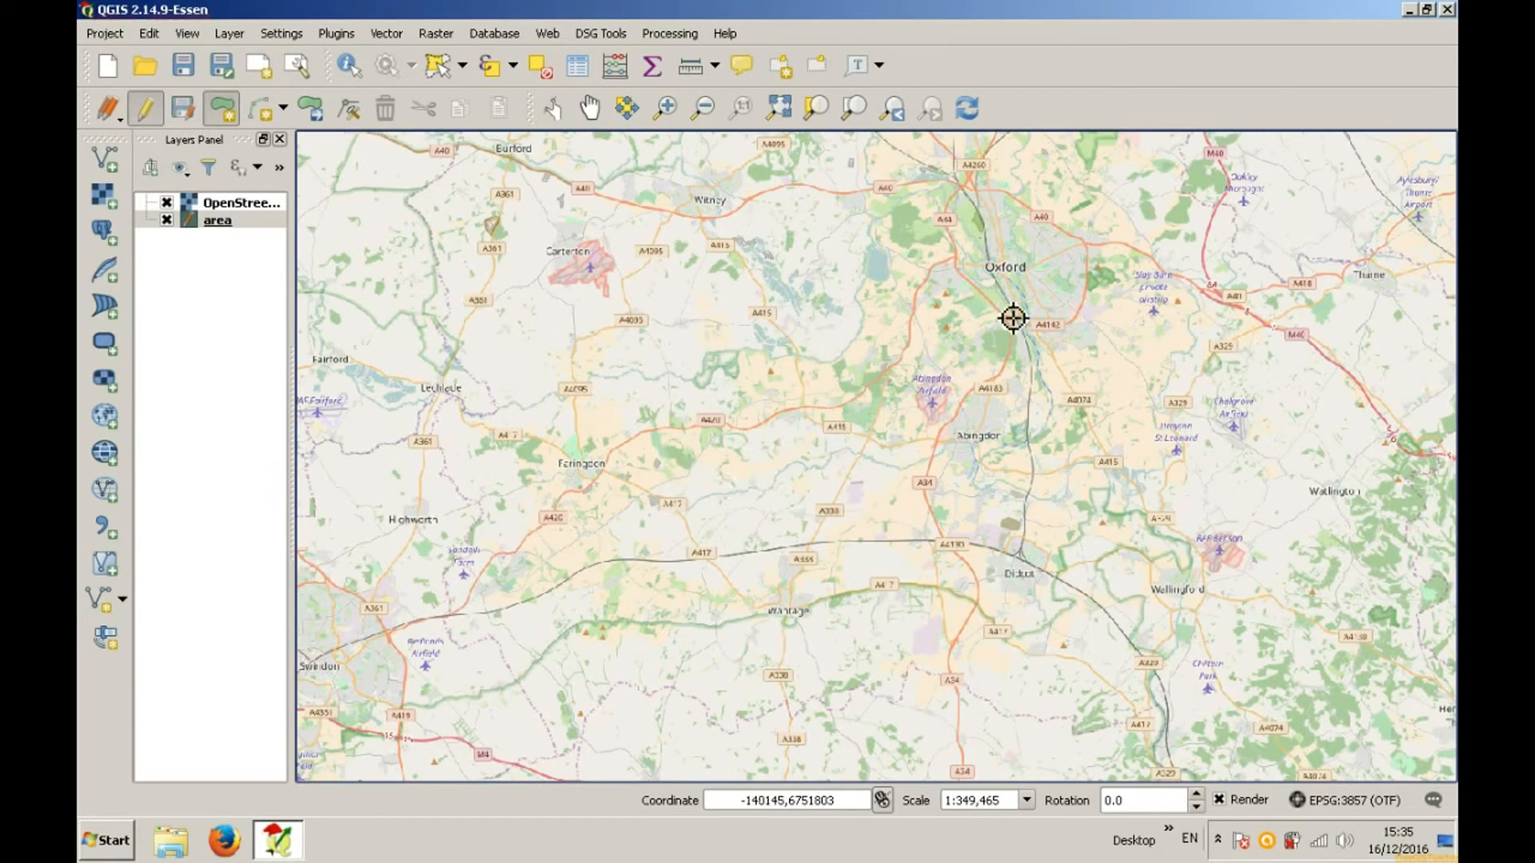
pyautogui.moveTo(252, 221); pyautogui.dragTo(182, 200)
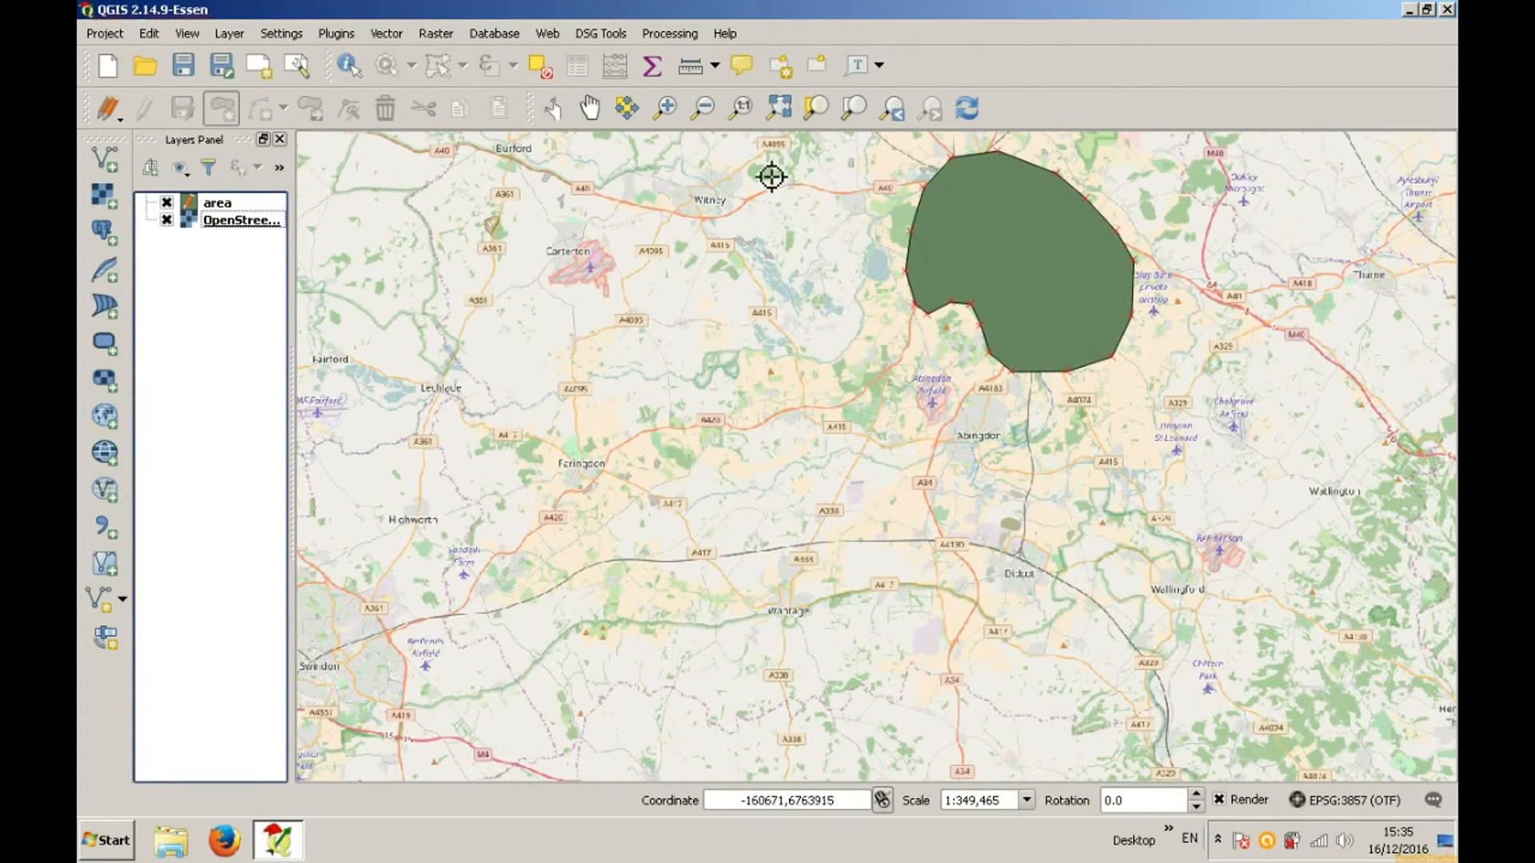
# Step: Reshape the area polygon with the Node tool by moving three vertices on its southwestern and southern edge slightly south
pyautogui.click(203, 204)
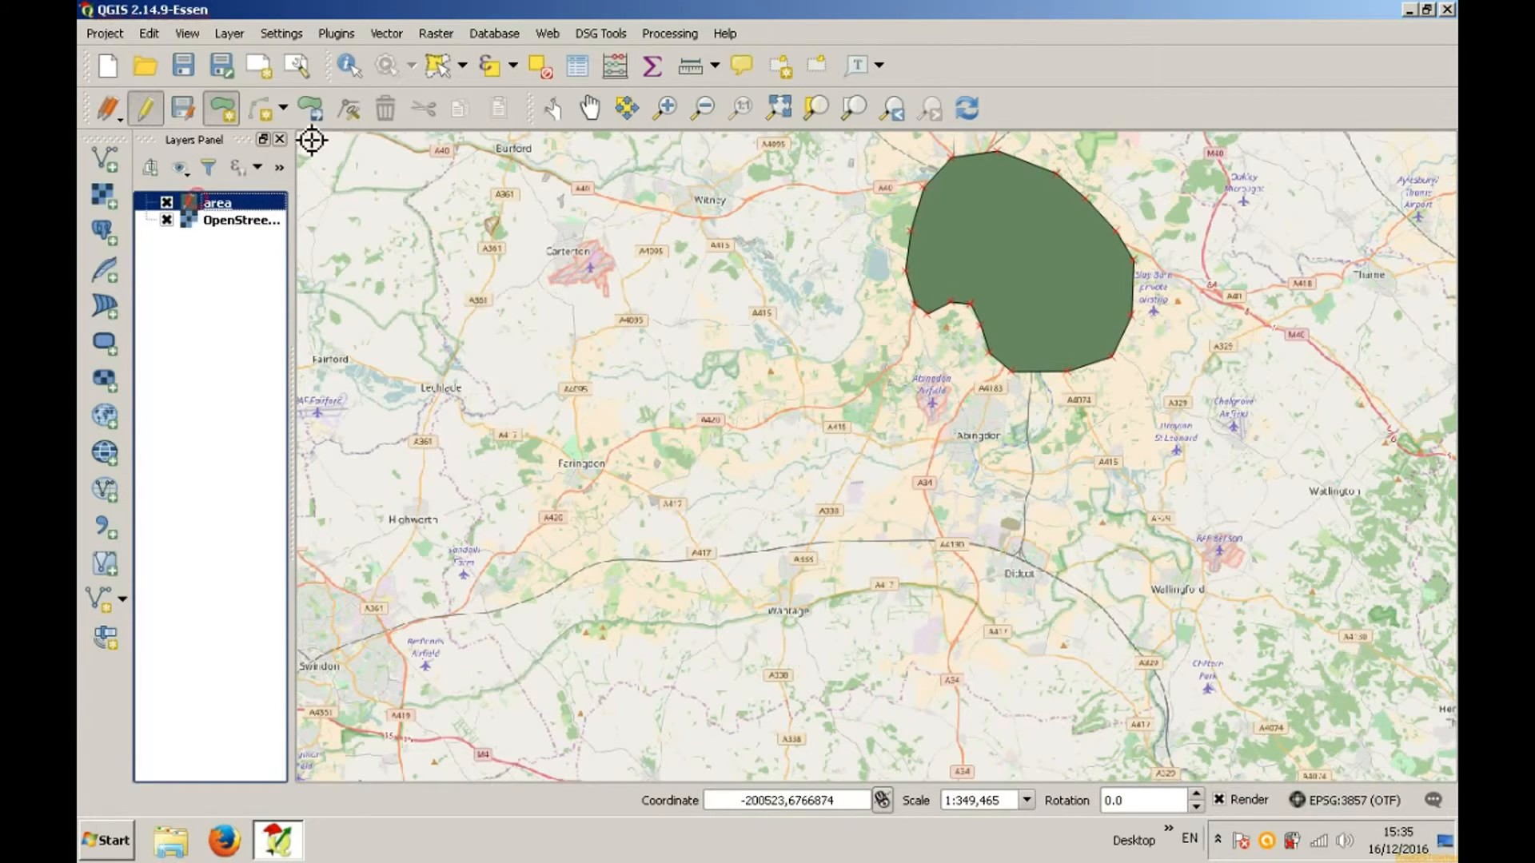
pyautogui.click(348, 110)
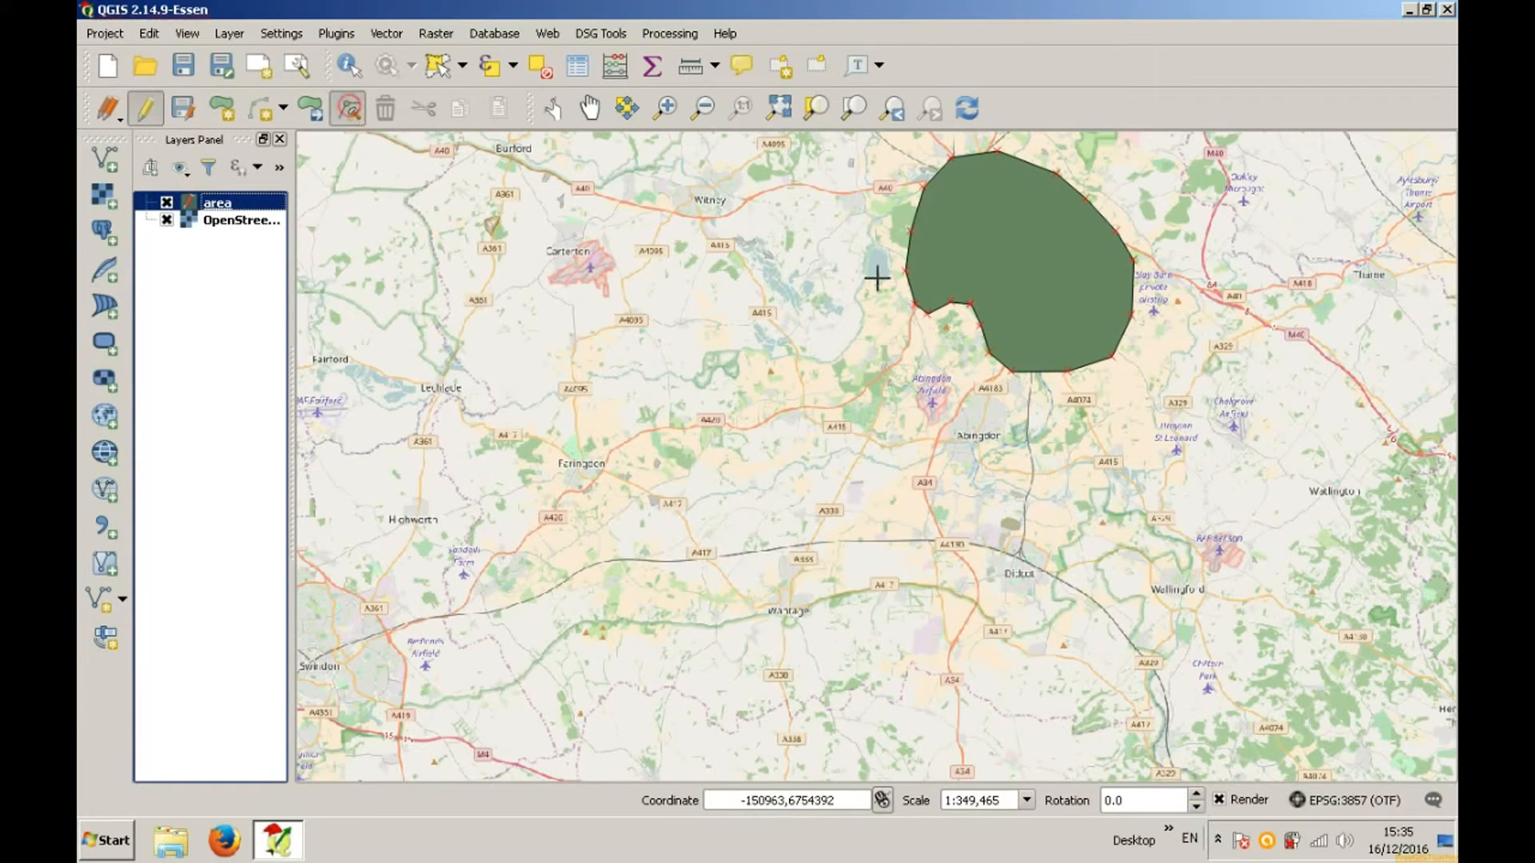
pyautogui.click(952, 306)
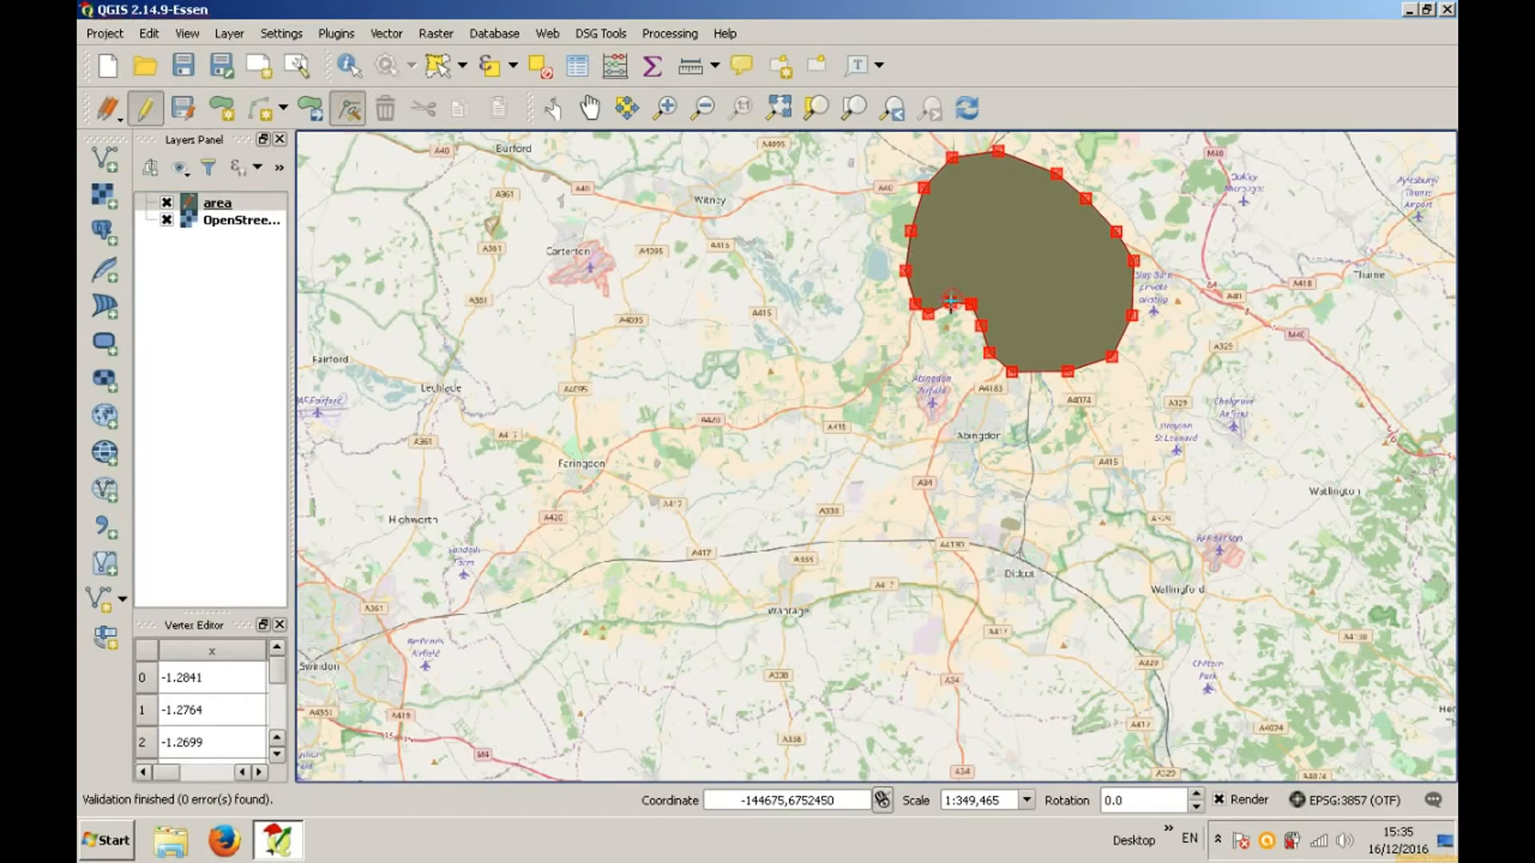
pyautogui.click(949, 303)
pyautogui.moveTo(950, 303); pyautogui.dragTo(969, 314)
pyautogui.click(971, 303)
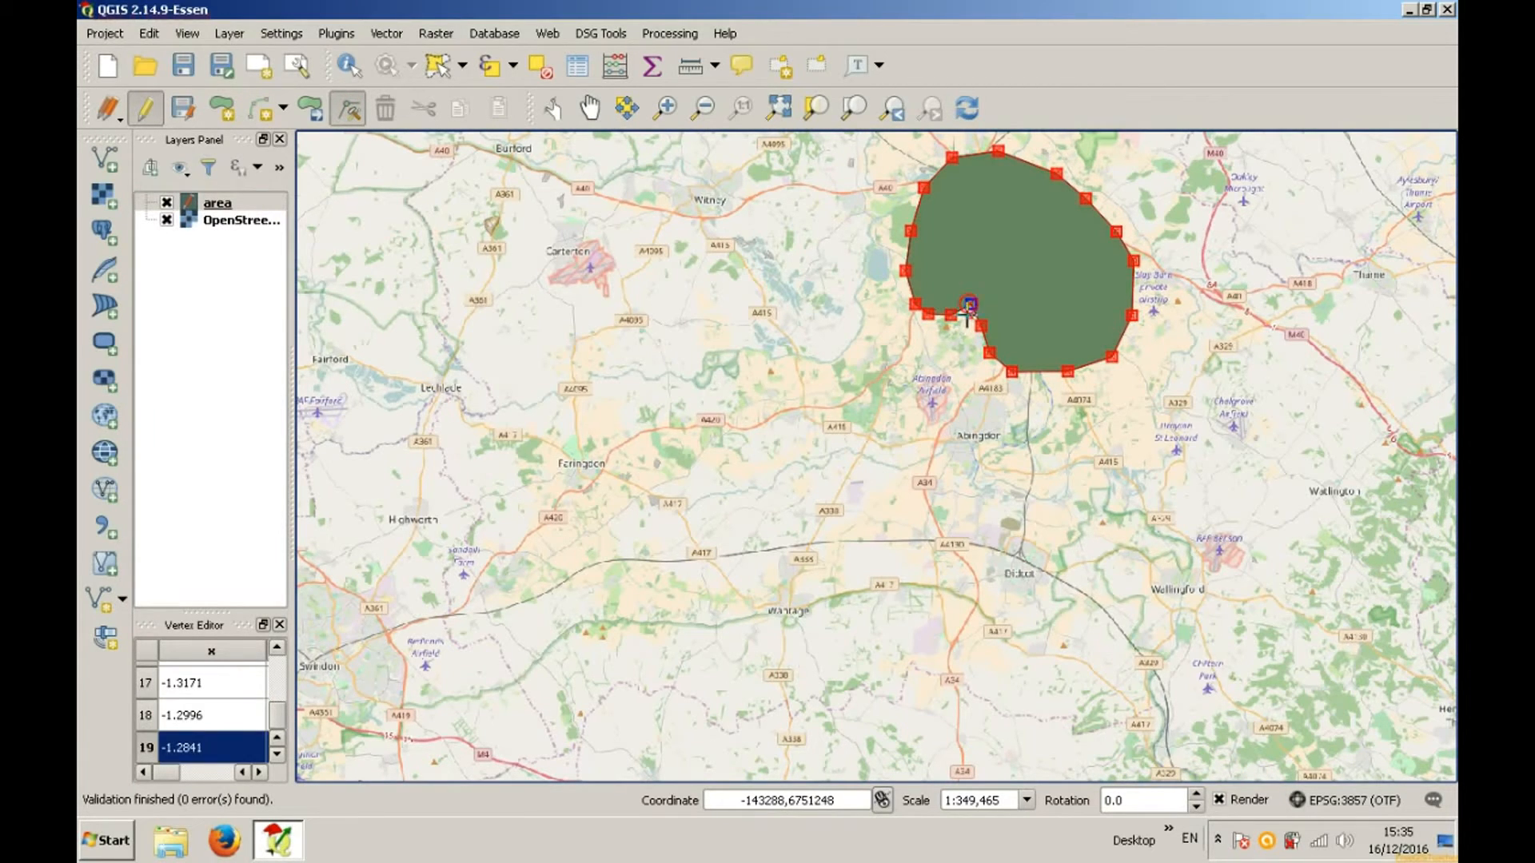
pyautogui.click(1009, 371)
pyautogui.moveTo(1009, 371); pyautogui.dragTo(1017, 383)
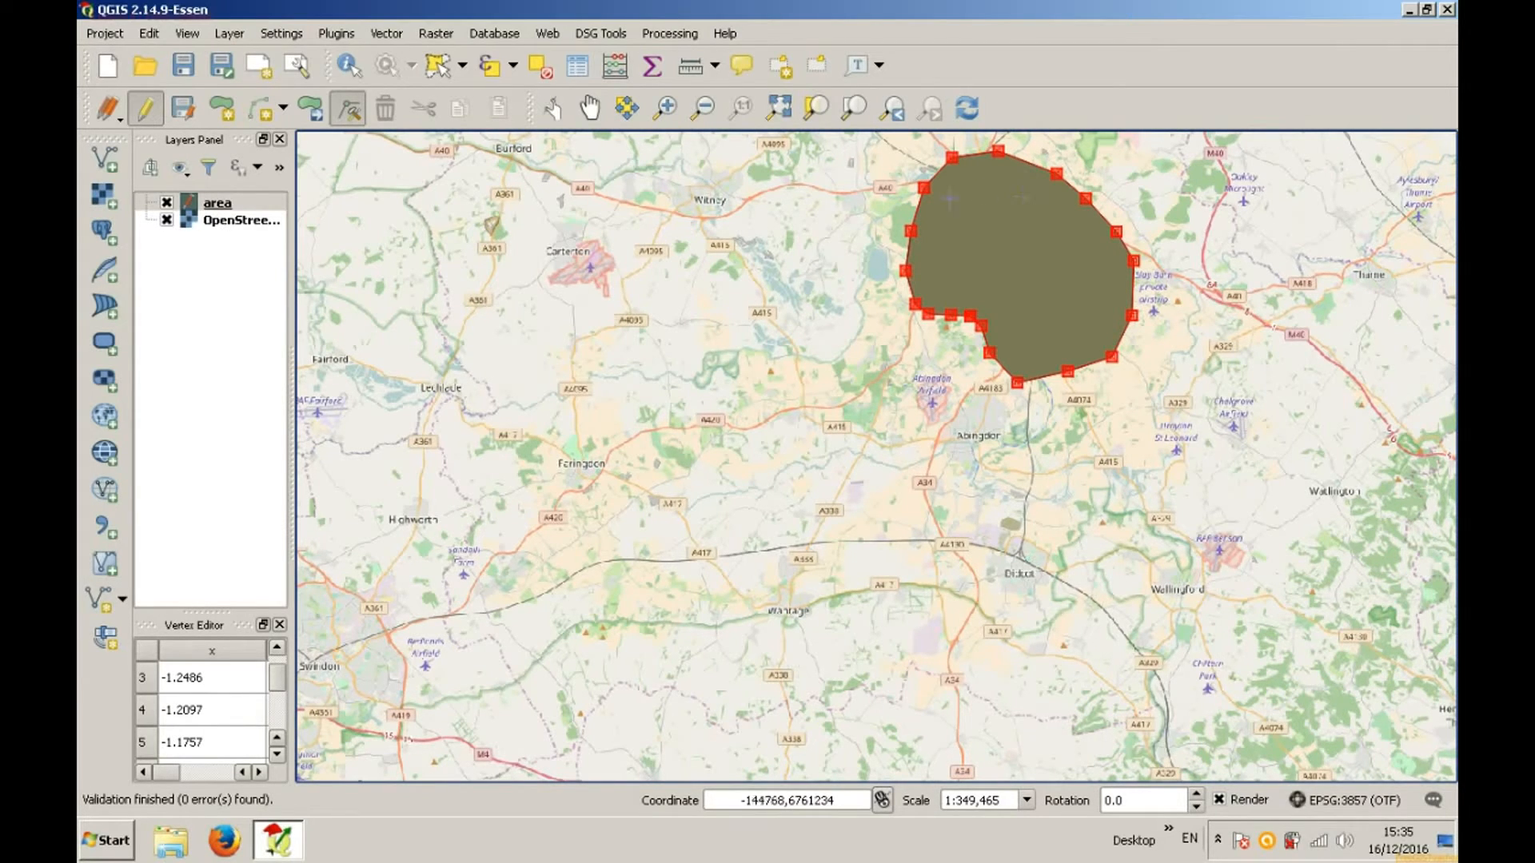
# Step: Create a new print composer titled Oxford Map
pyautogui.click(105, 32)
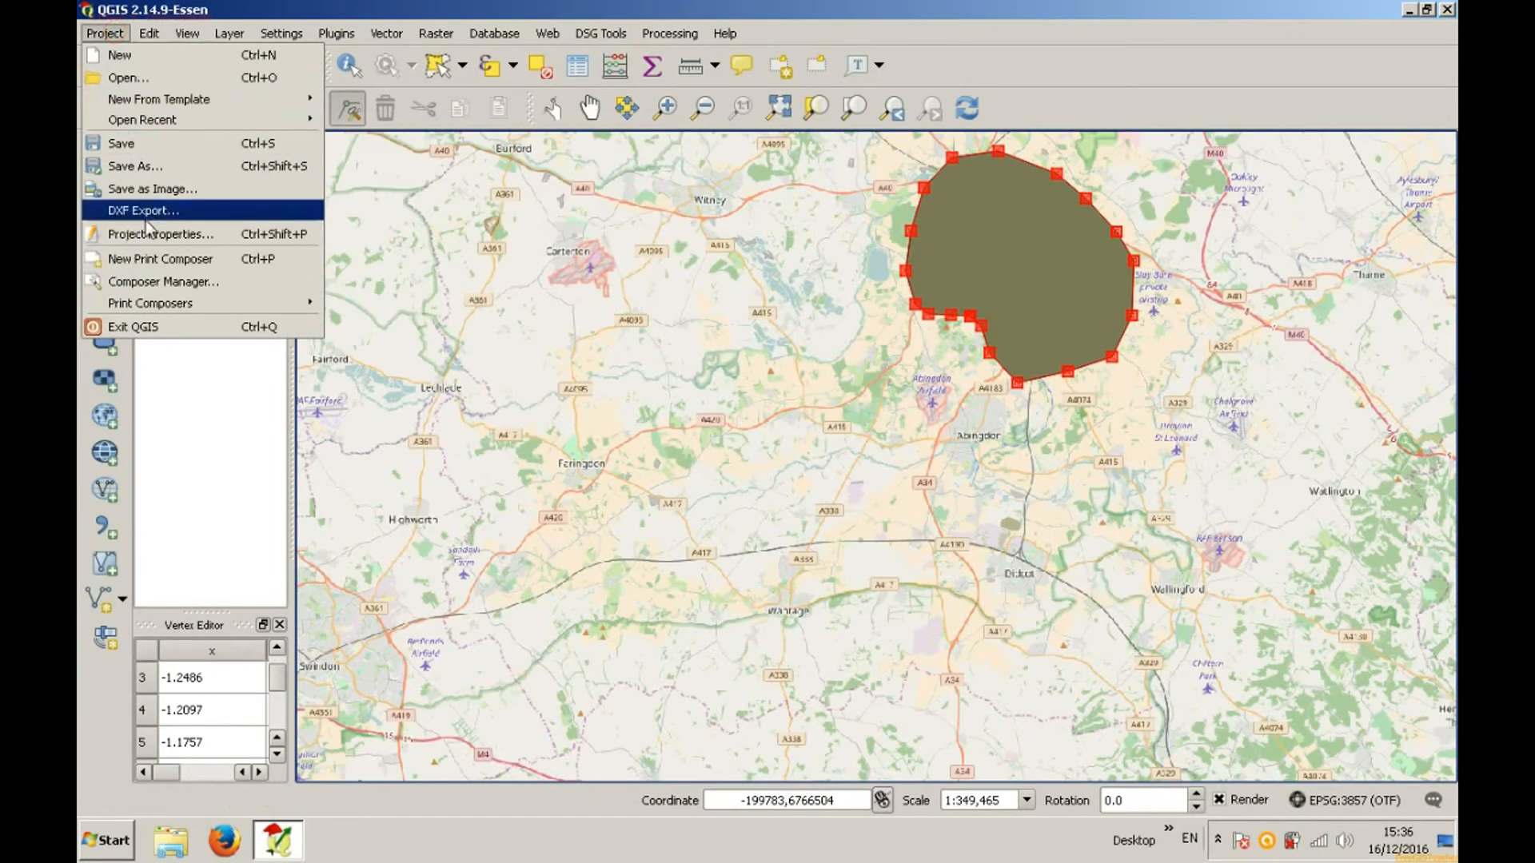
pyautogui.click(158, 258)
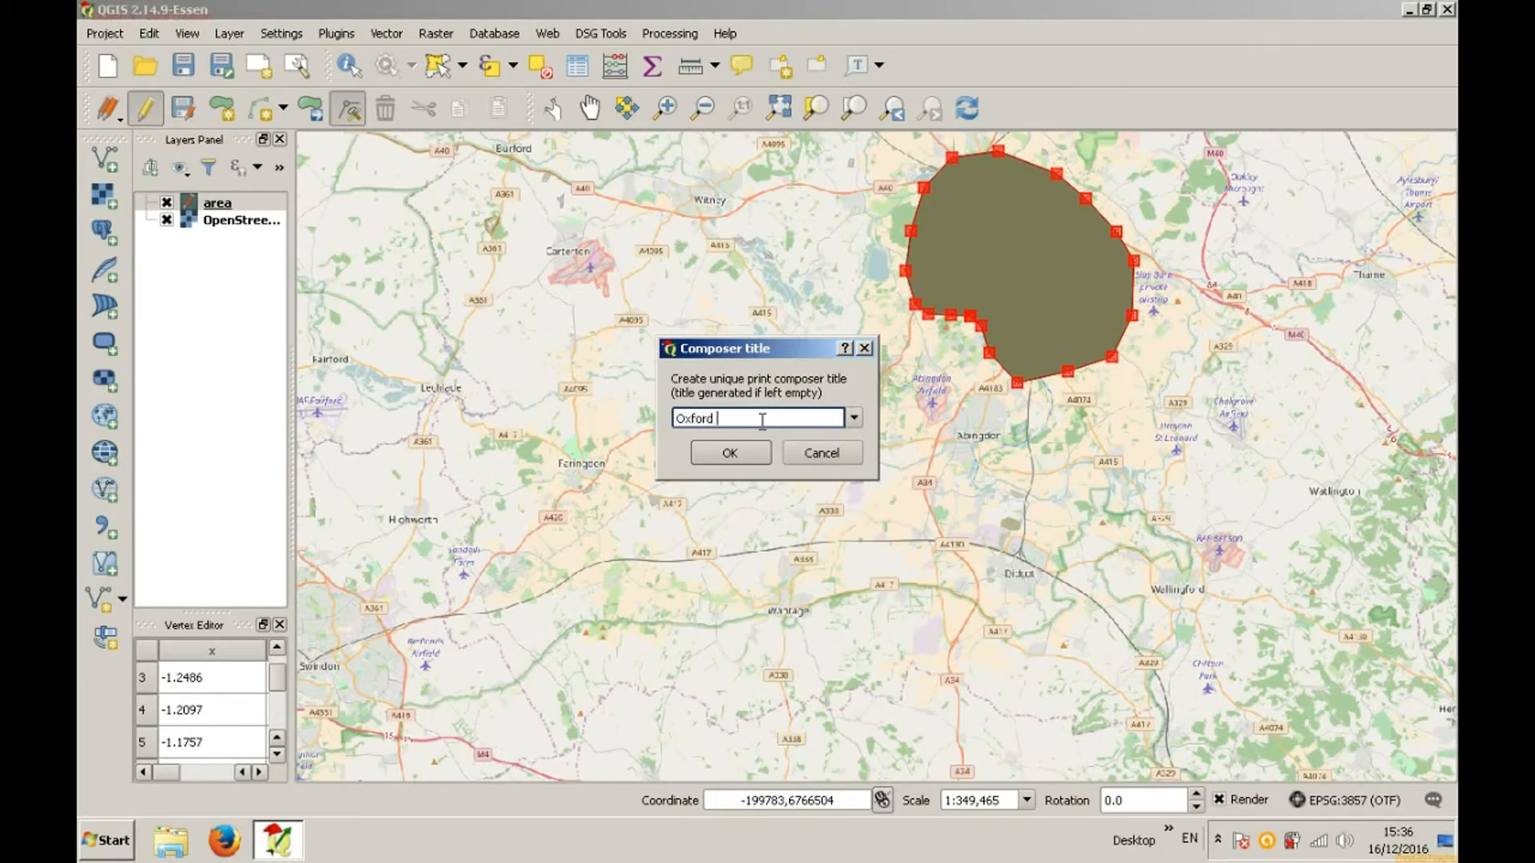
pyautogui.write('Oxford Map')
pyautogui.press('Return')
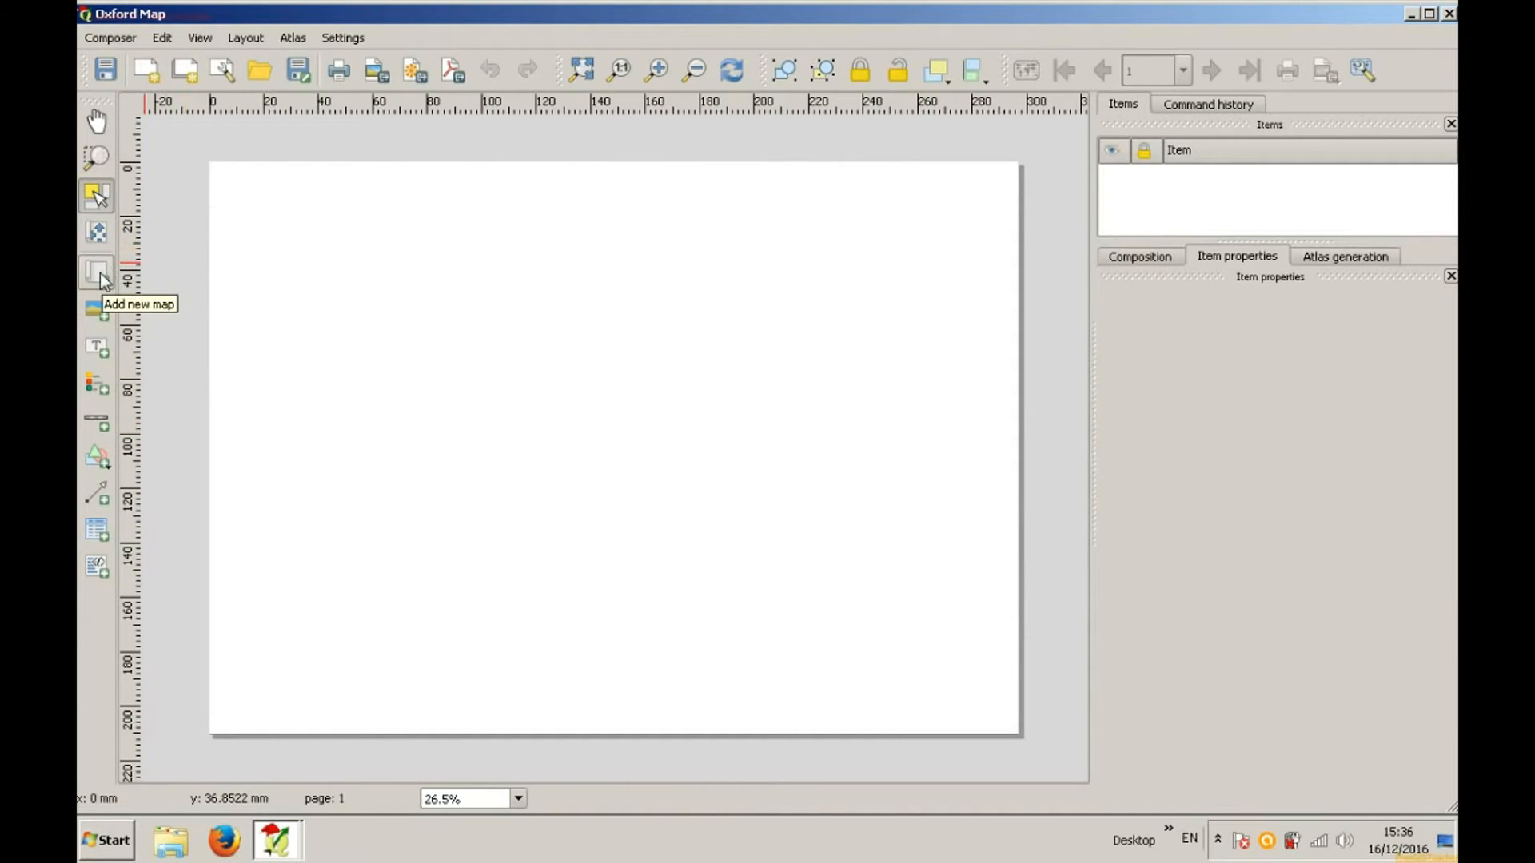
# Step: Minimize the Oxford Map composer and show it again from the Composer manager
pyautogui.click(1409, 13)
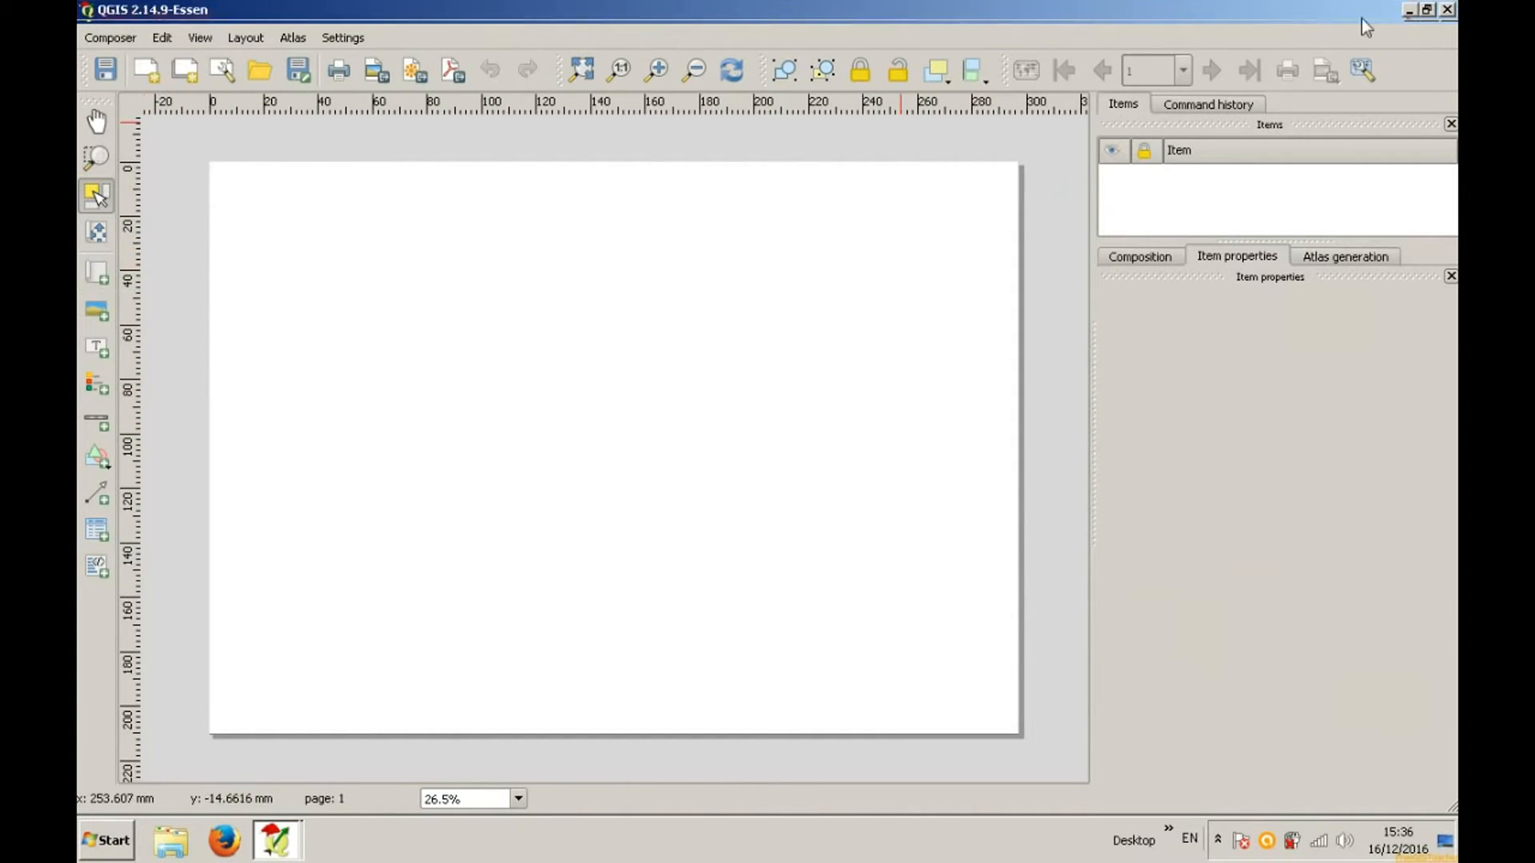
pyautogui.click(105, 33)
pyautogui.click(164, 281)
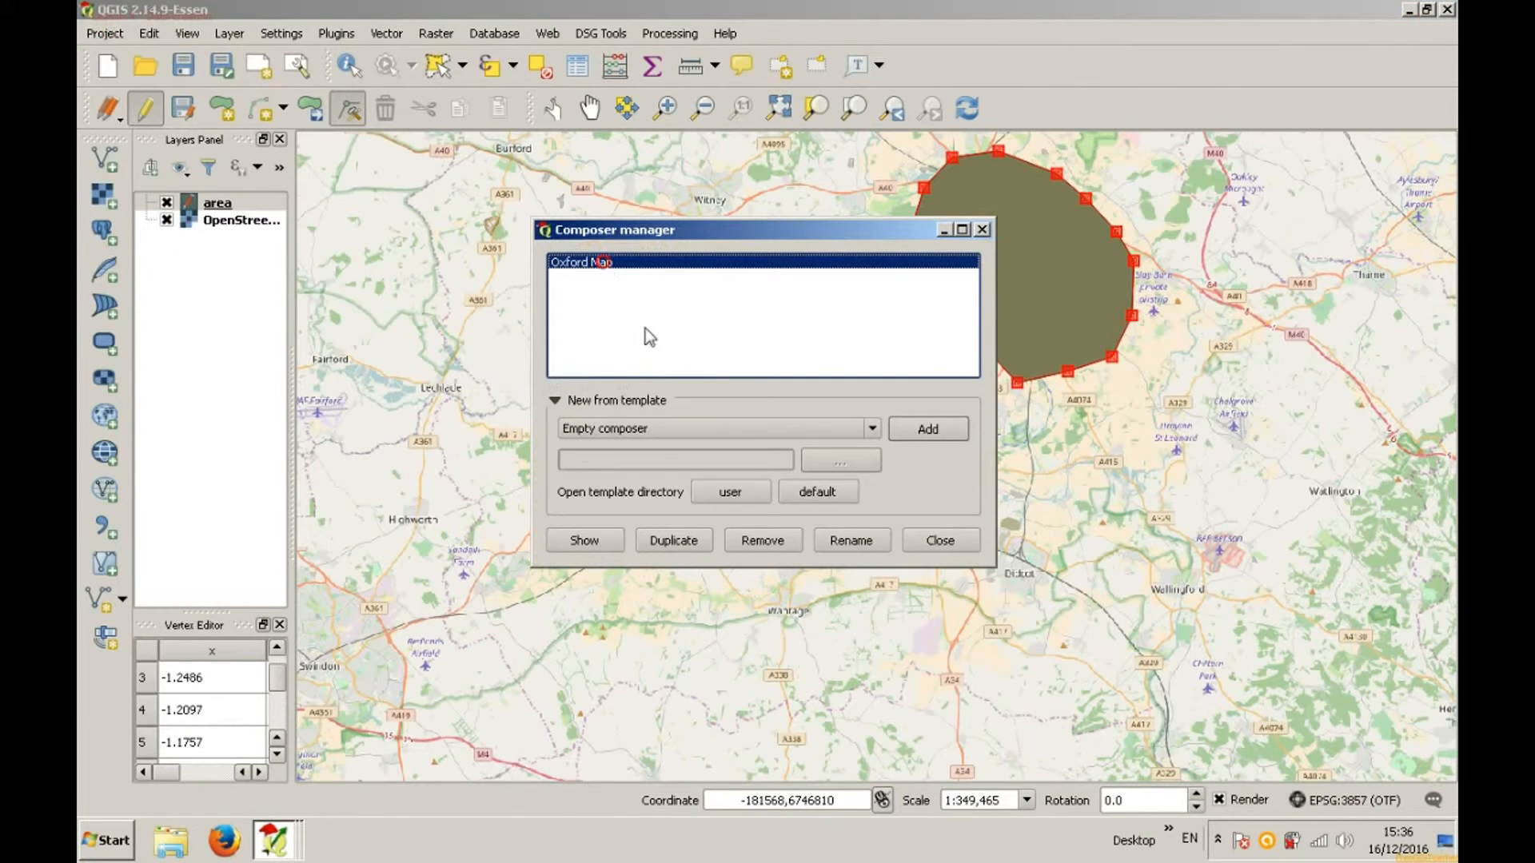
pyautogui.click(602, 535)
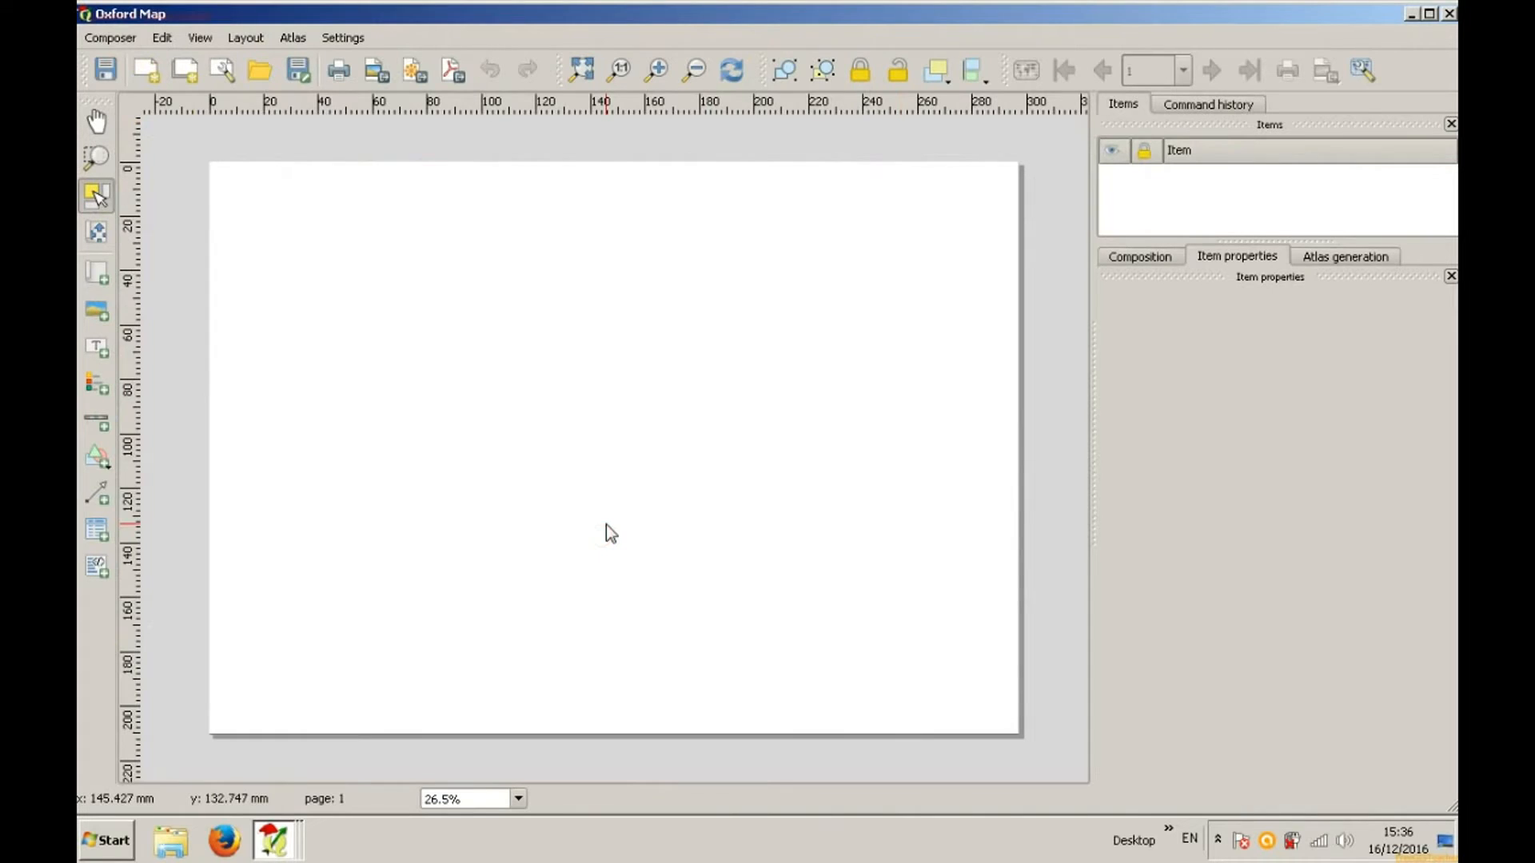
pyautogui.click(274, 839)
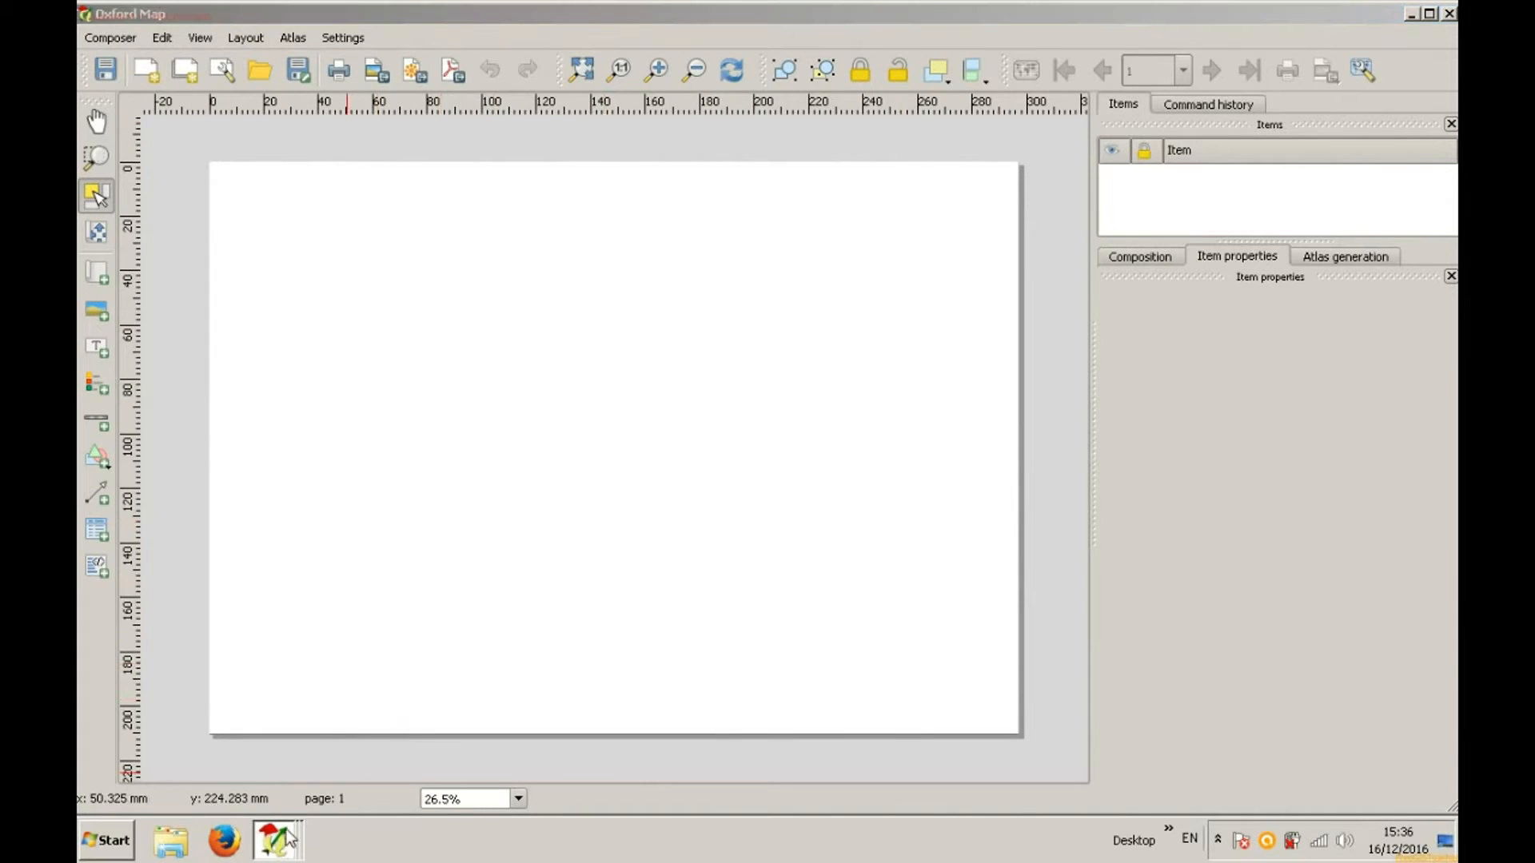
pyautogui.click(192, 400)
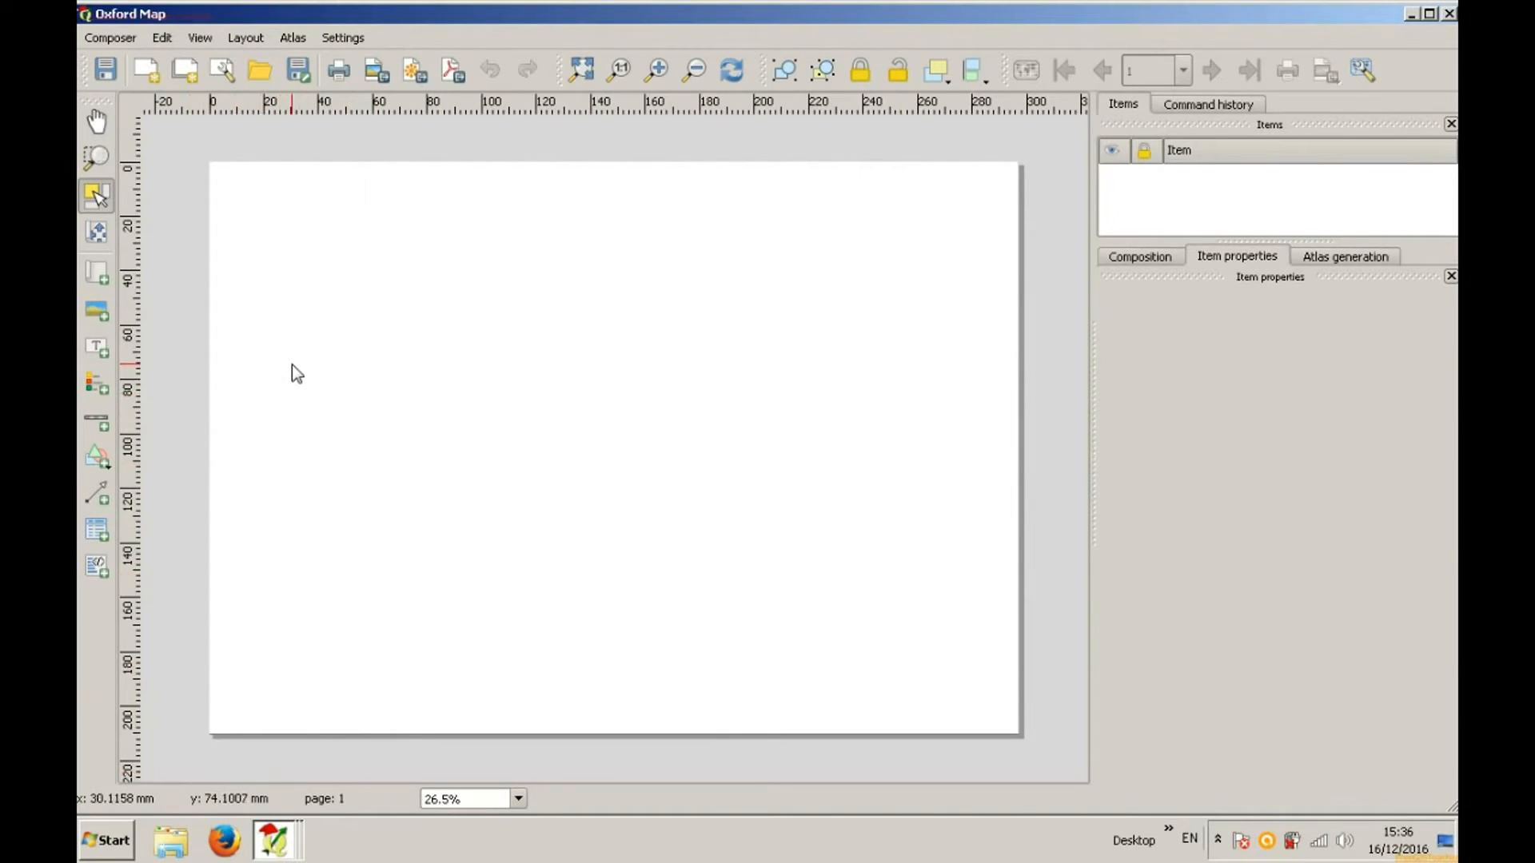
# Step: Set the composition page to A4 (210x297 mm) in Portrait orientation and check the export resolution
pyautogui.click(1146, 253)
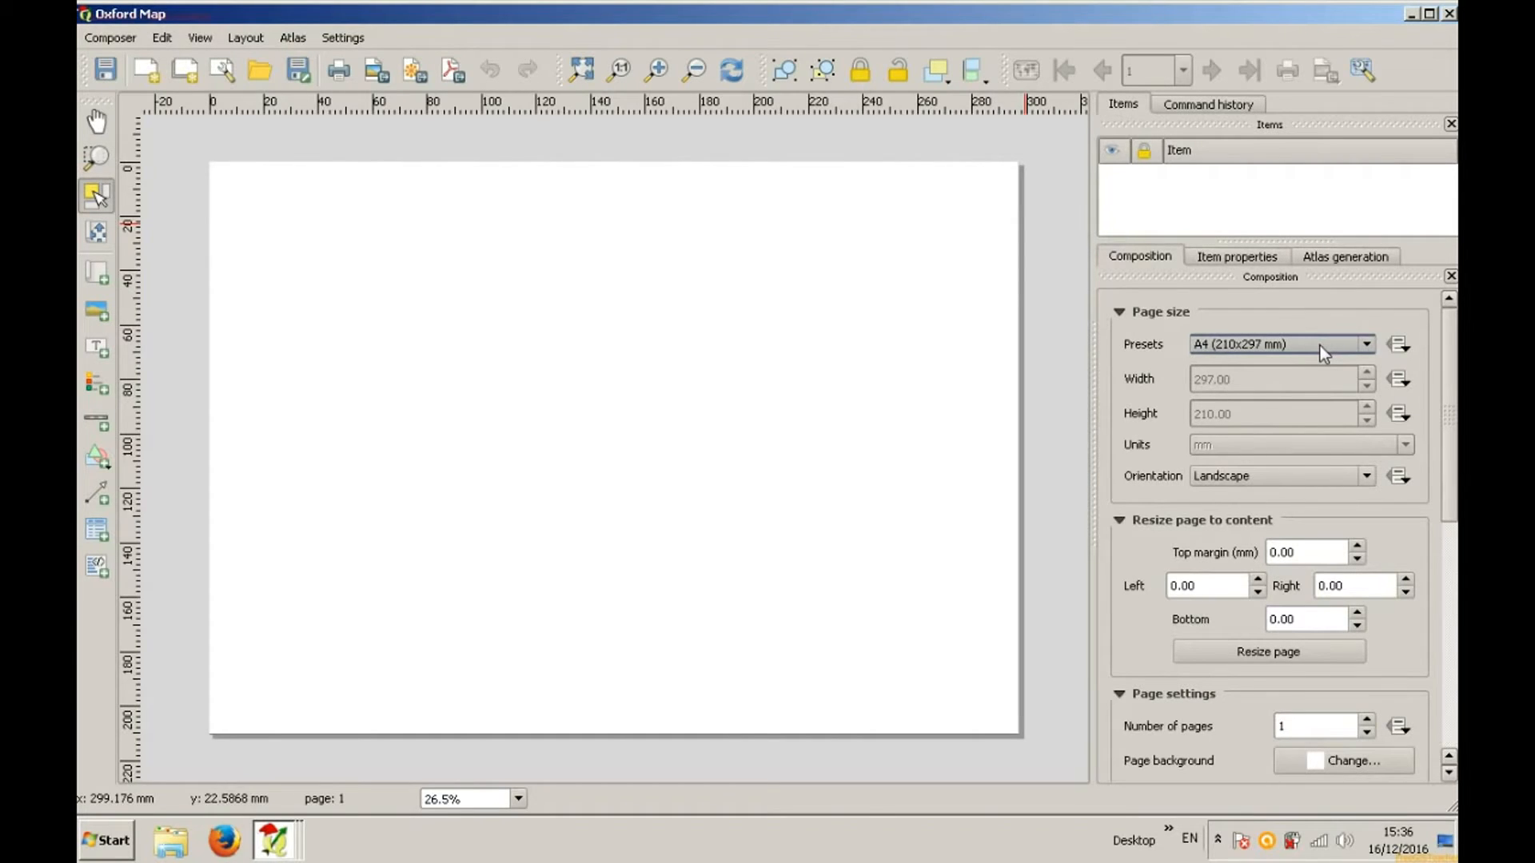
pyautogui.click(1367, 345)
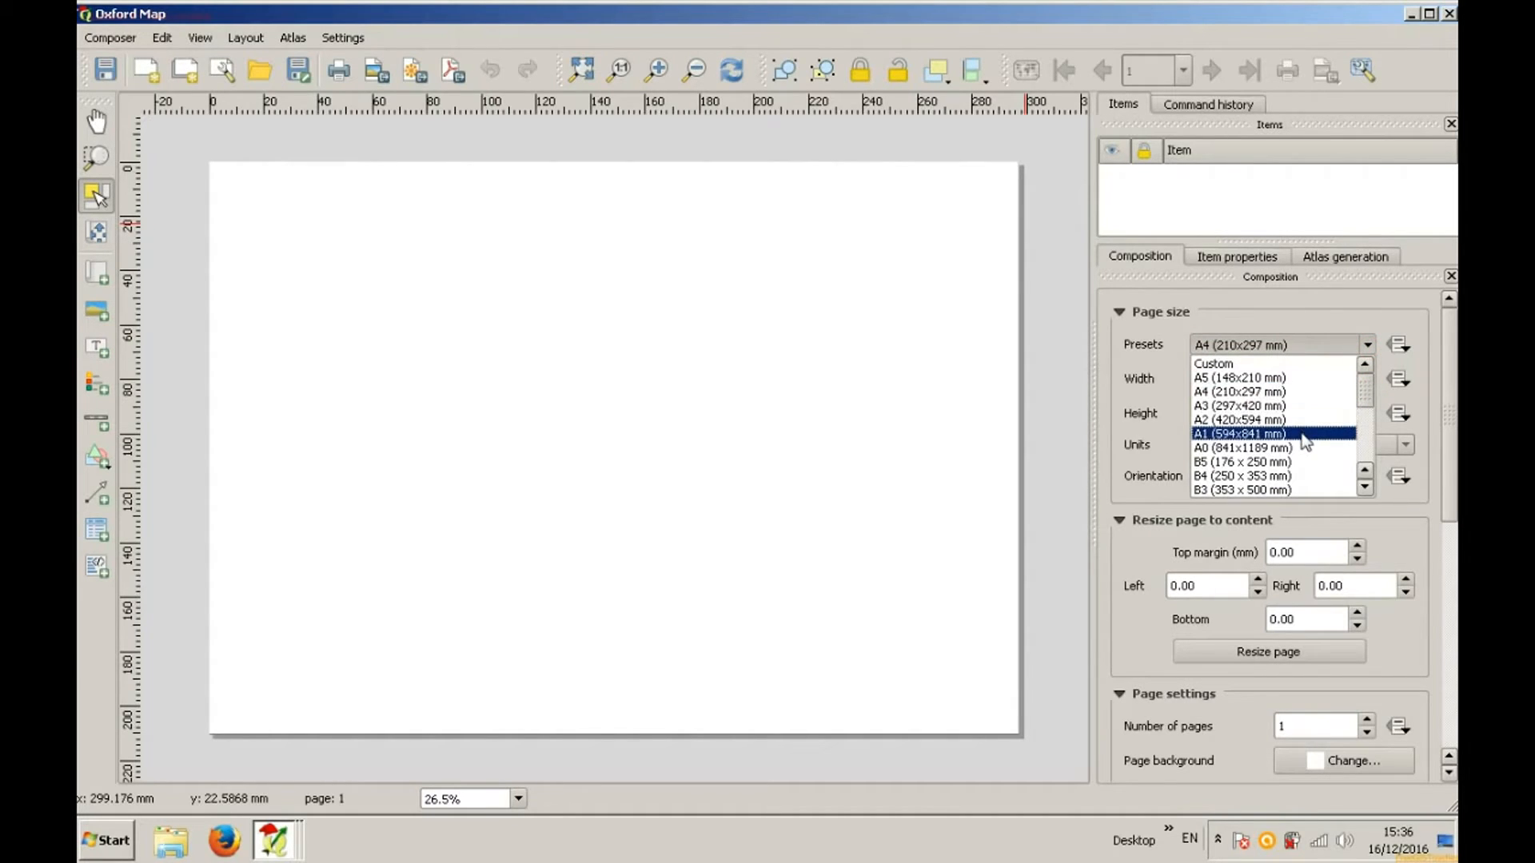
pyautogui.click(1311, 392)
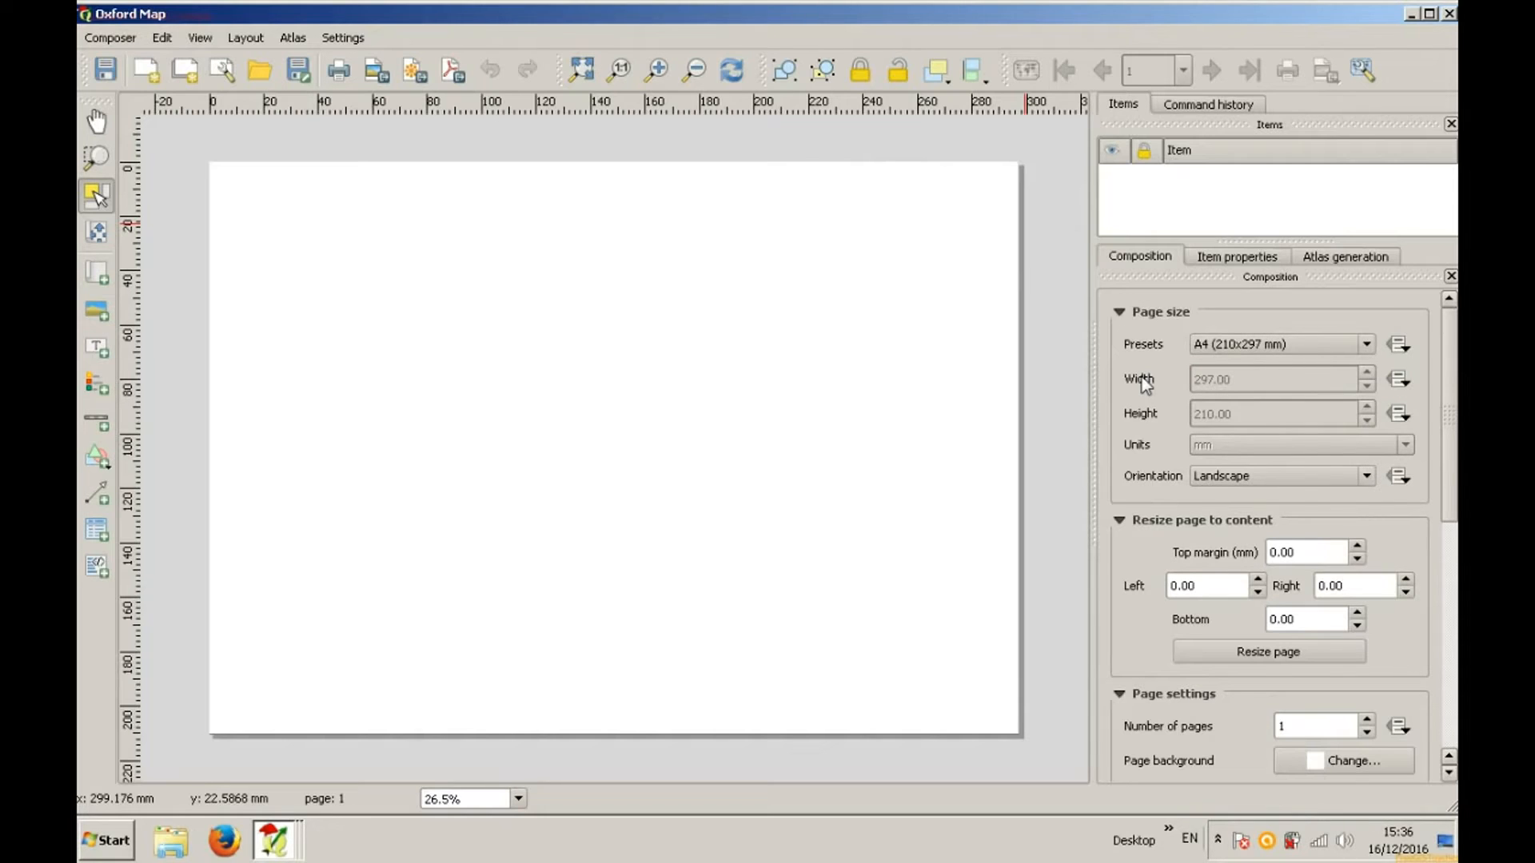
pyautogui.click(1227, 475)
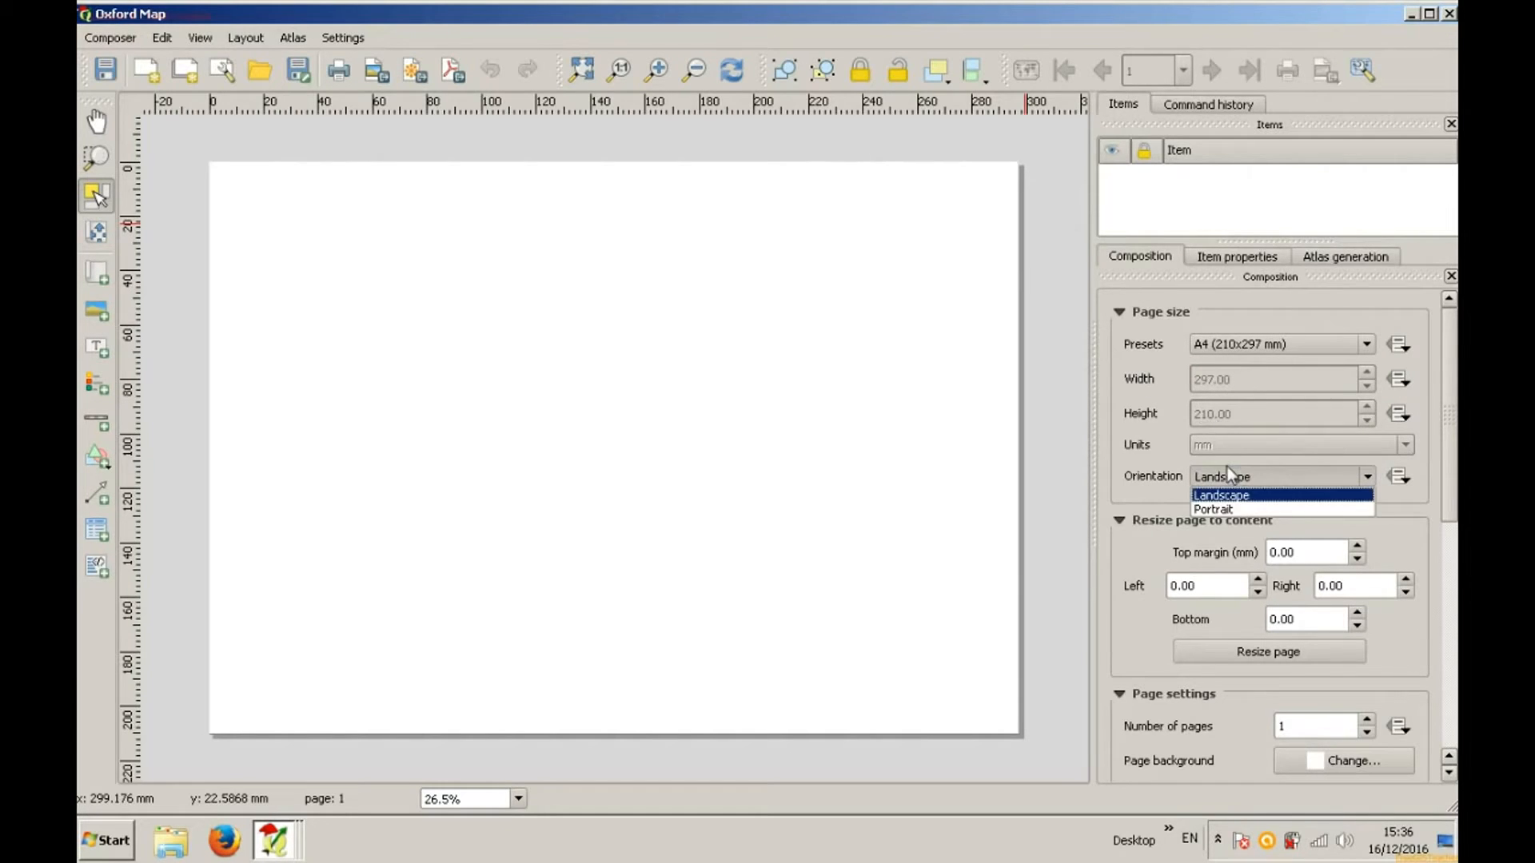
pyautogui.click(1219, 506)
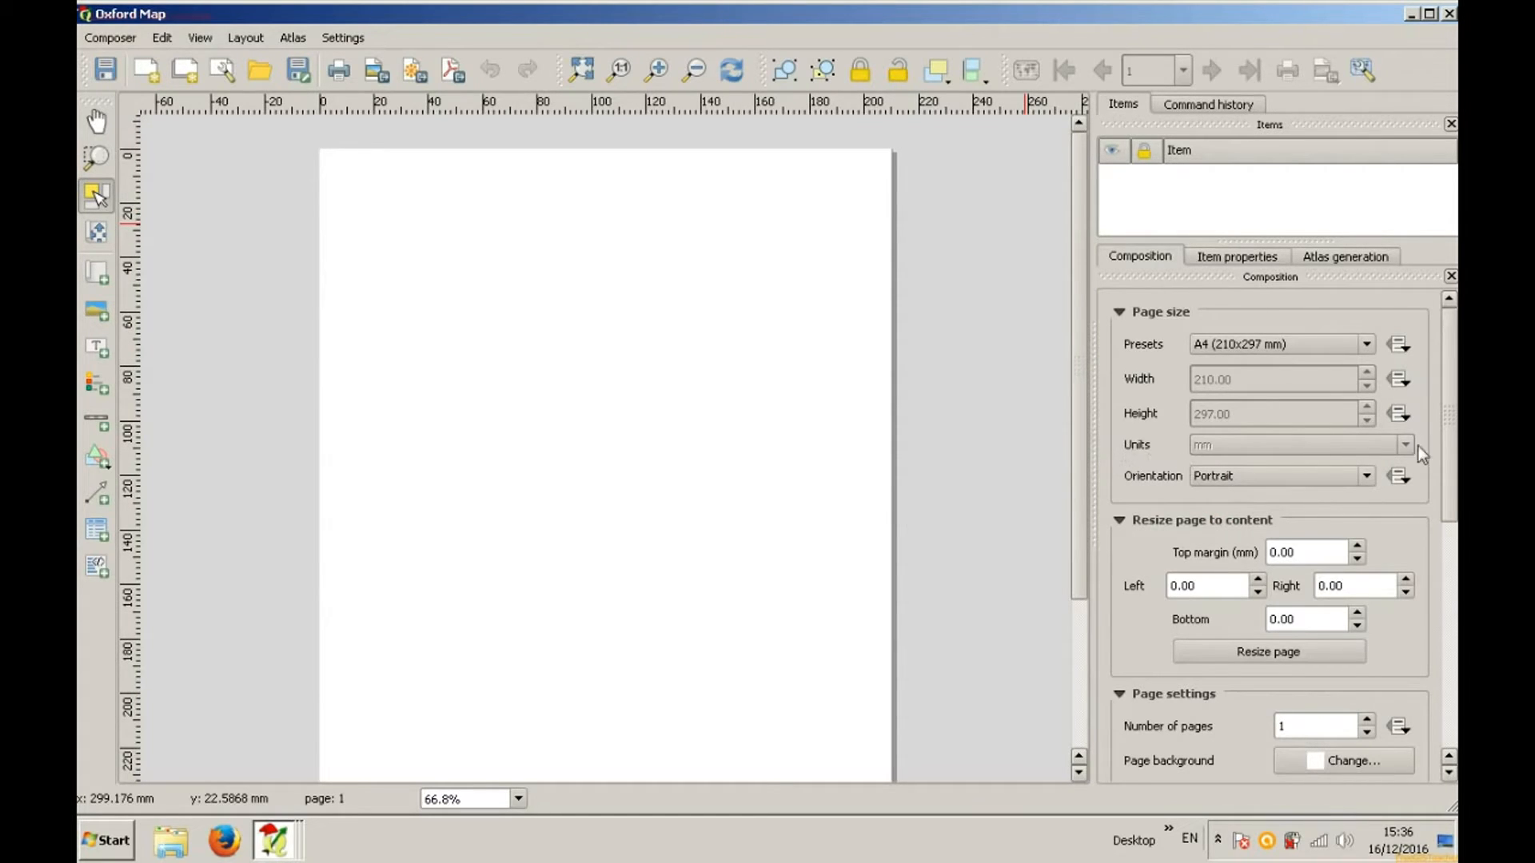
pyautogui.scroll(-6, 1371, 550)
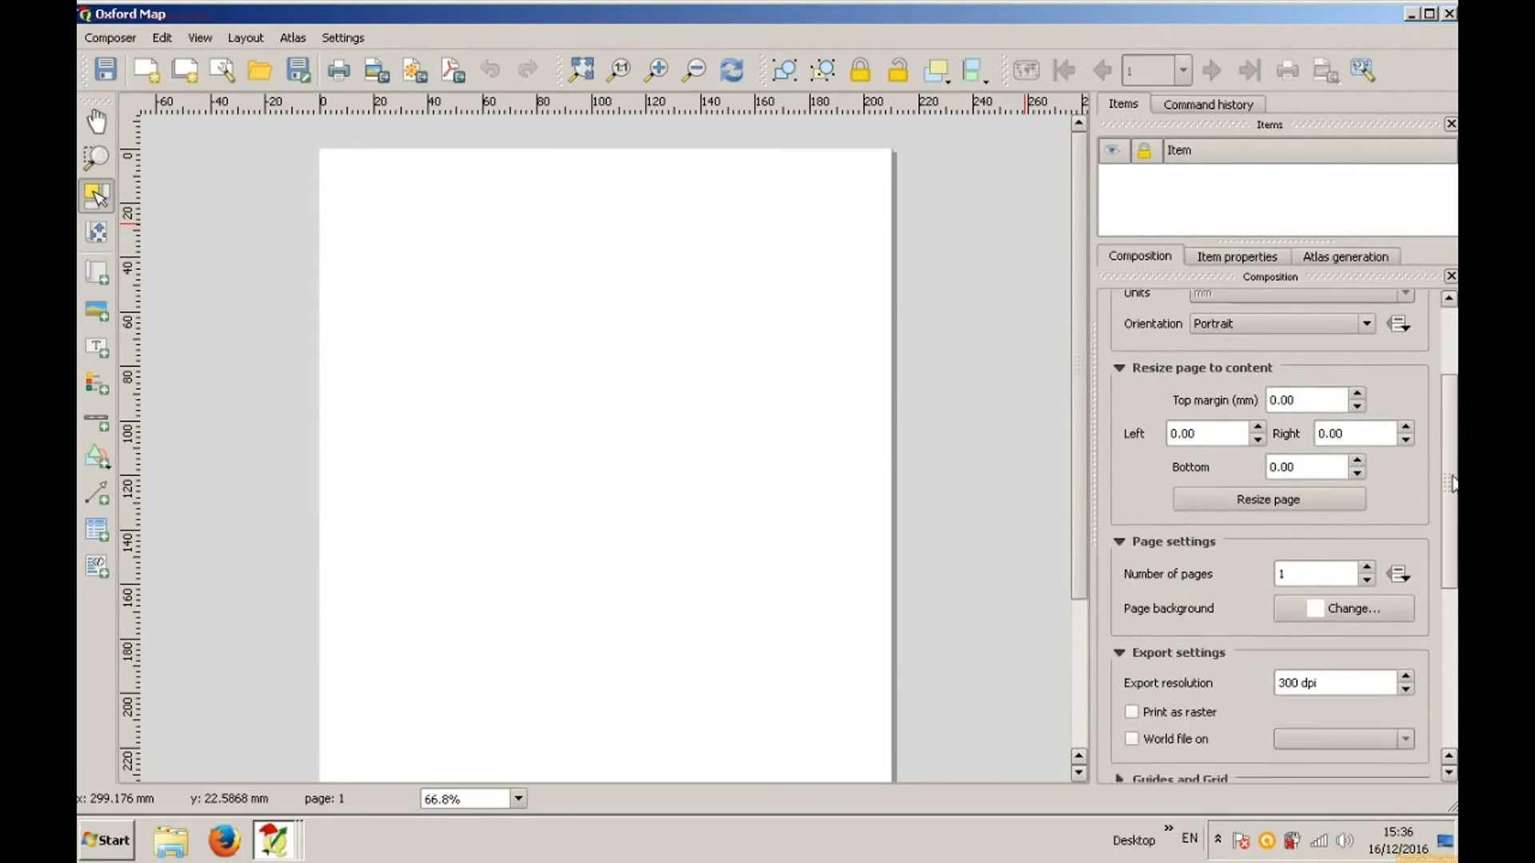
pyautogui.doubleClick(1303, 550)
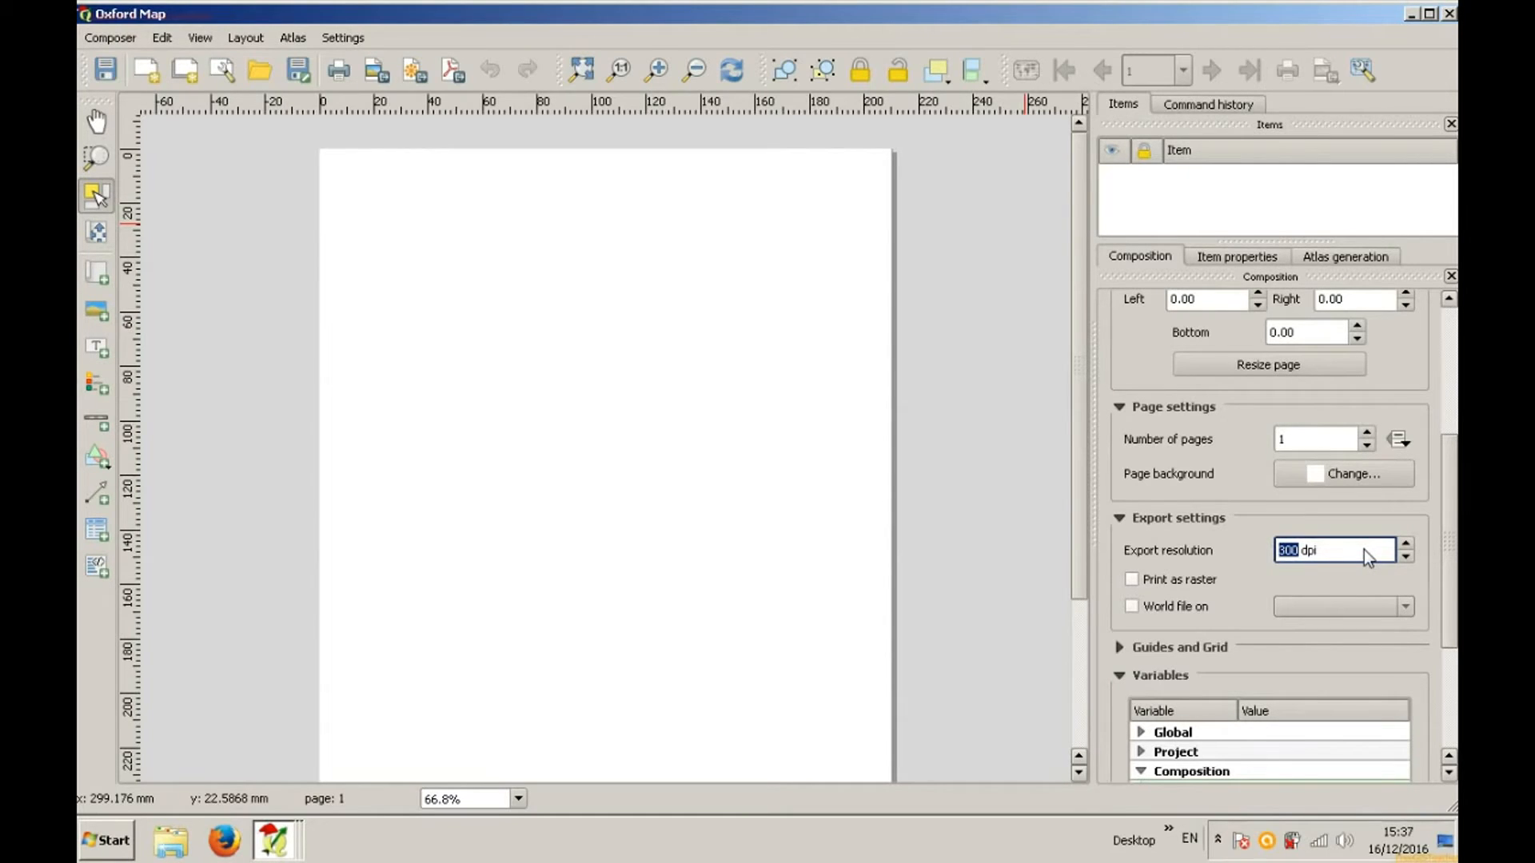
pyautogui.moveTo(1449, 546); pyautogui.dragTo(1457, 581)
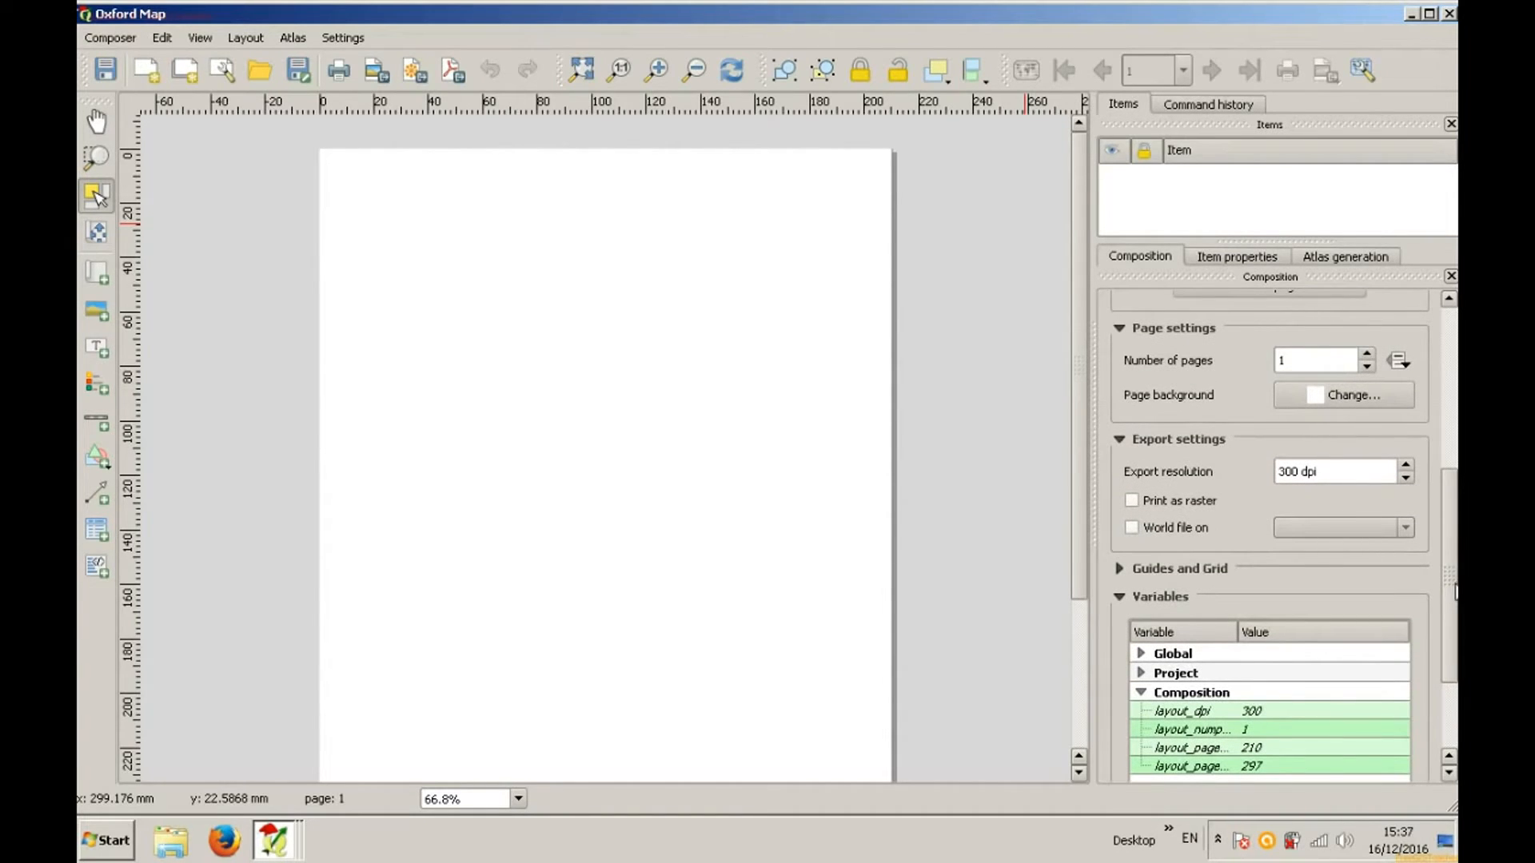
# Step: Add a new map item that covers the whole A4 portrait page
pyautogui.click(96, 273)
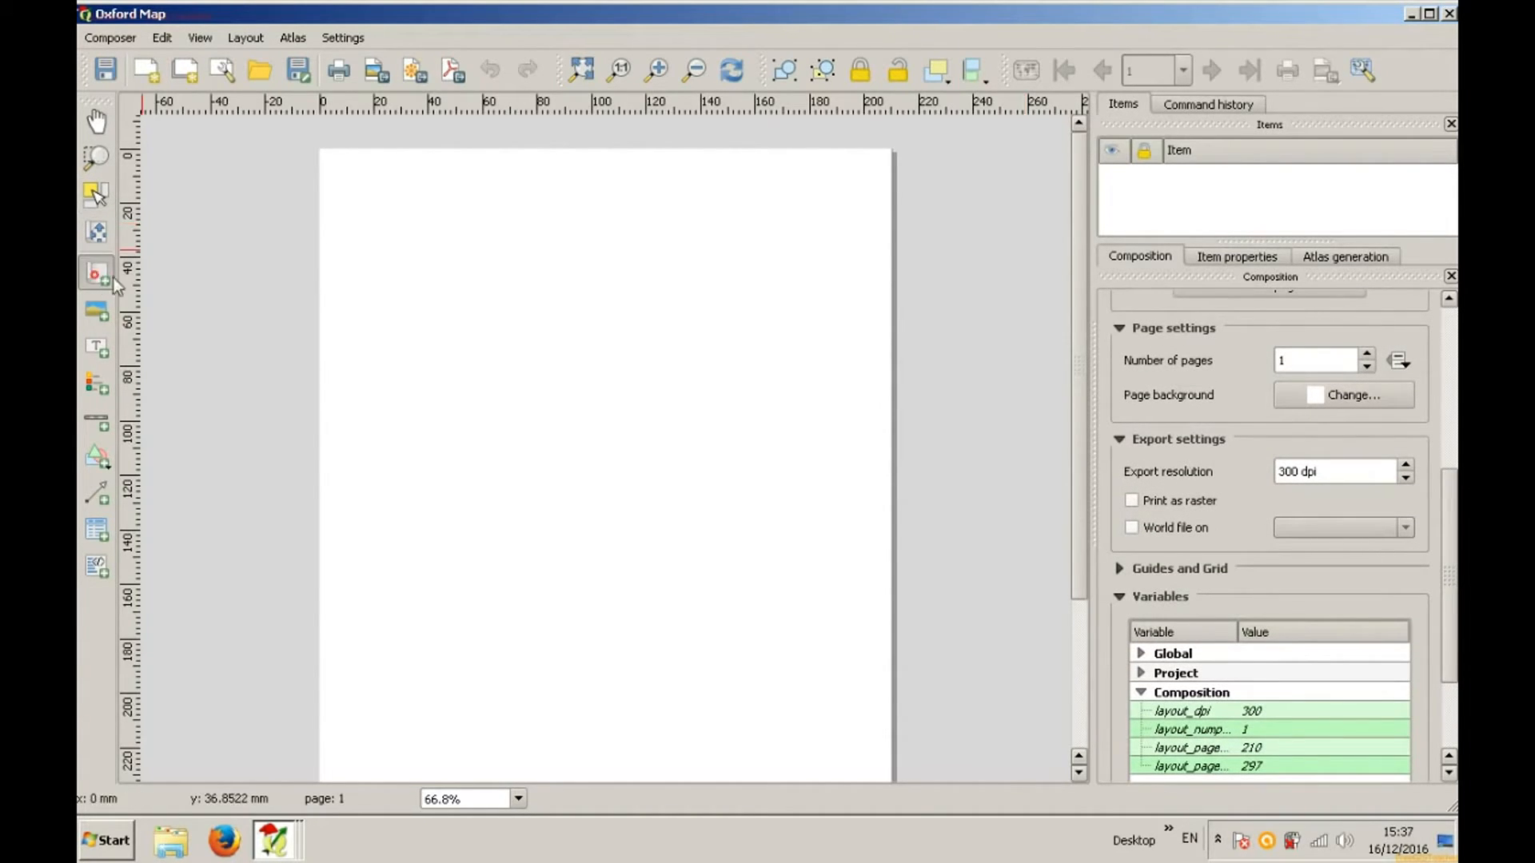
pyautogui.scroll(-1, 490, 259)
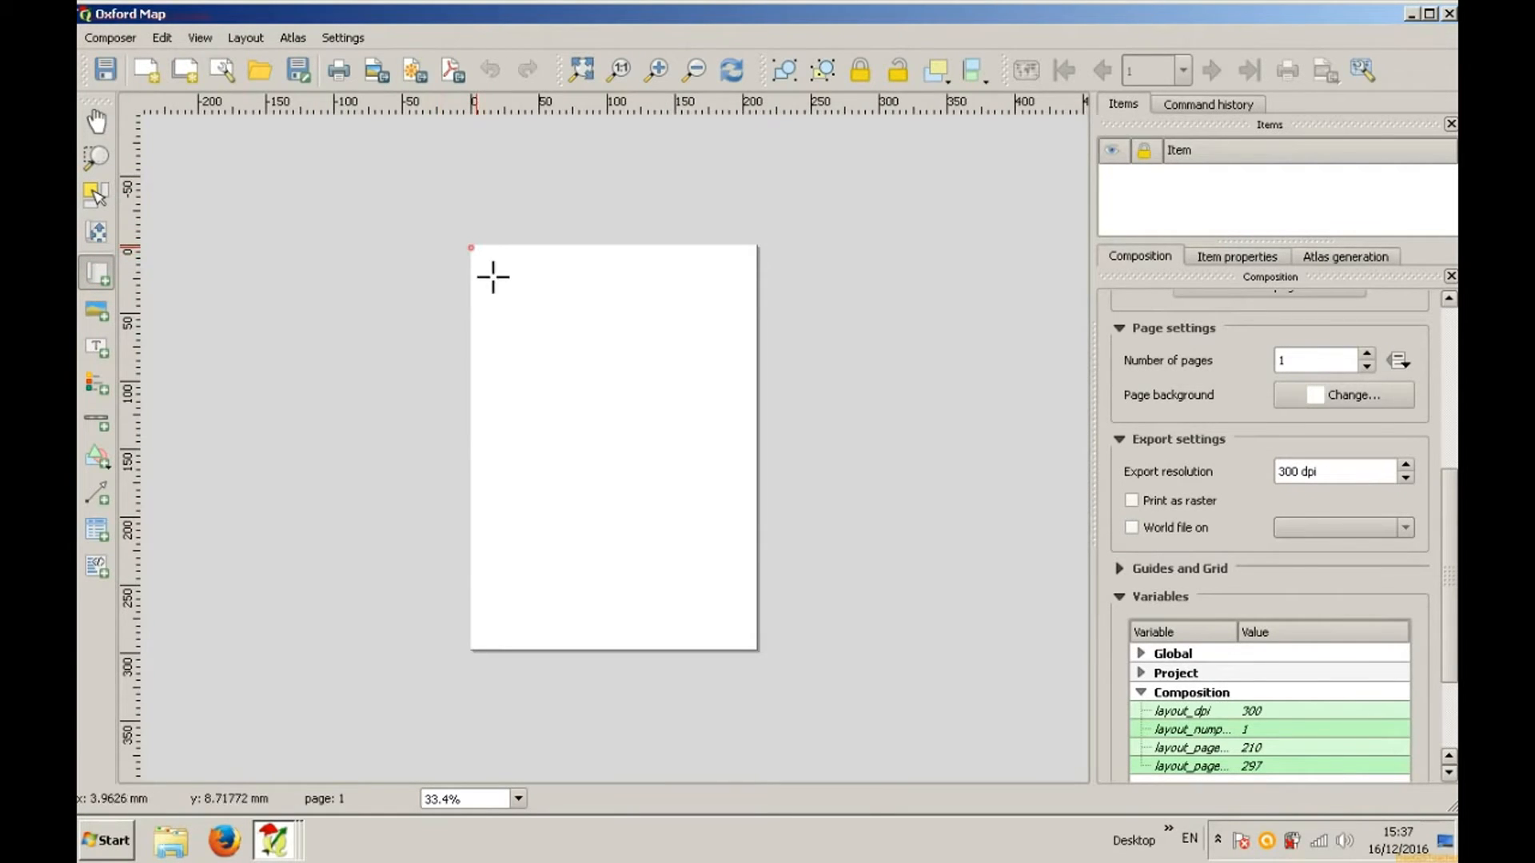
pyautogui.moveTo(472, 247); pyautogui.dragTo(752, 644)
pyautogui.moveTo(683, 500); pyautogui.dragTo(637, 489)
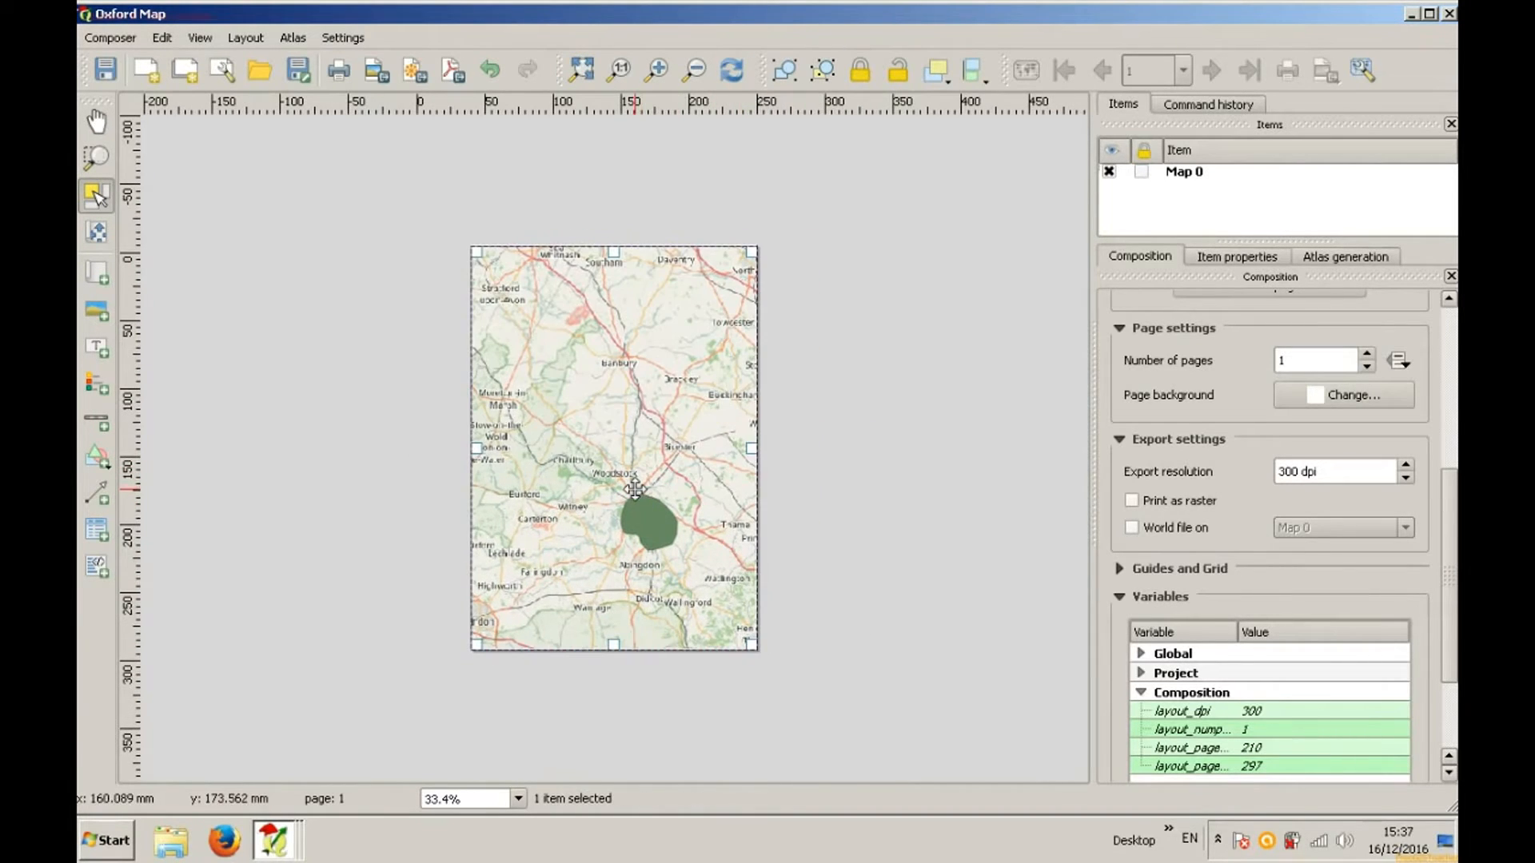
# Step: Compare how the base map's detail responds to zooming in the Oxford Map composer and in the main QGIS map canvas
pyautogui.click(657, 71)
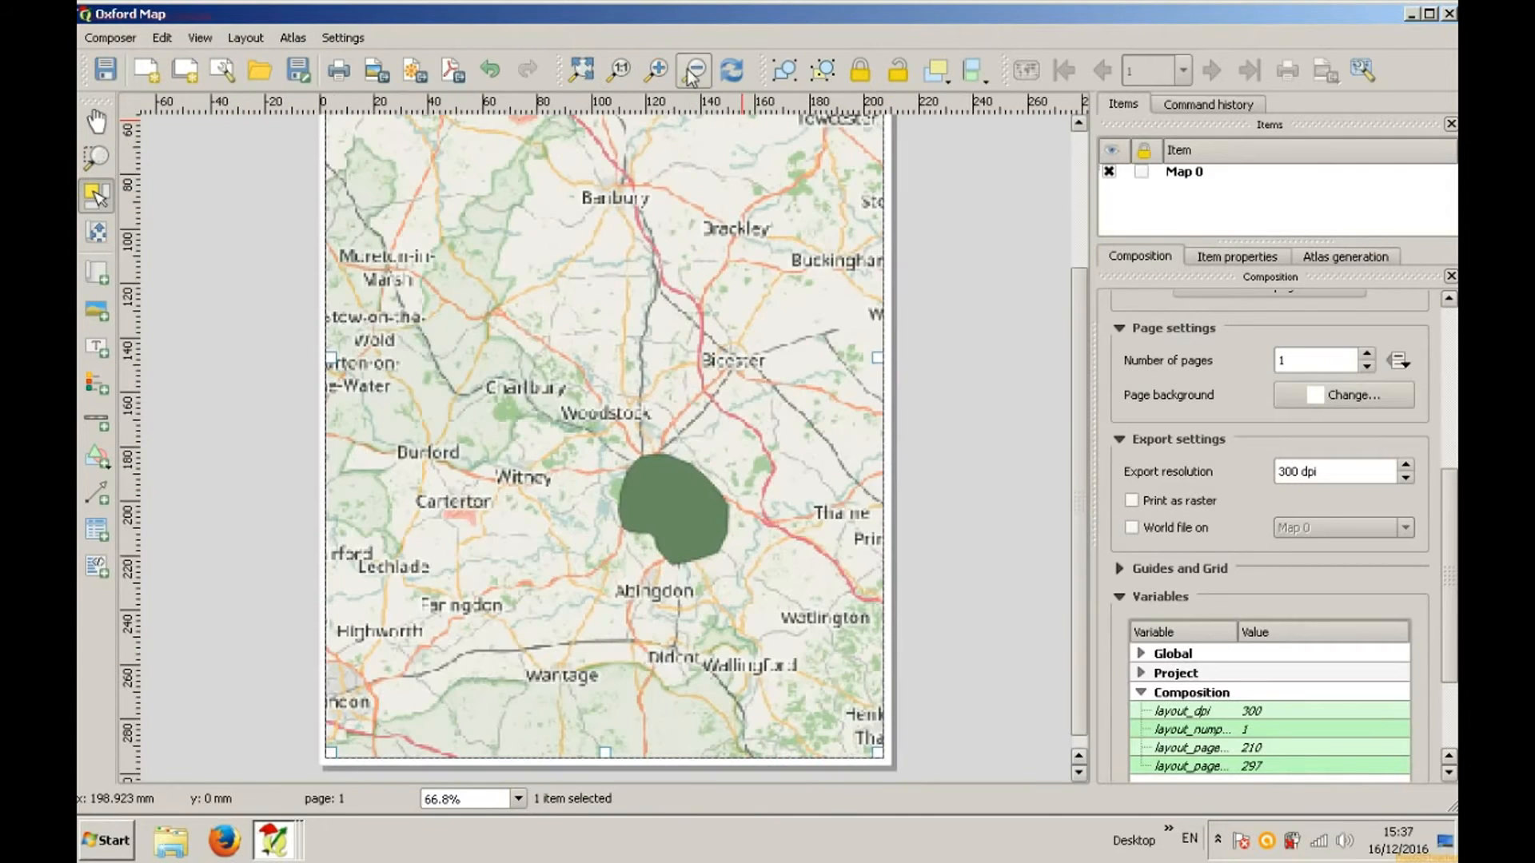
pyautogui.click(695, 71)
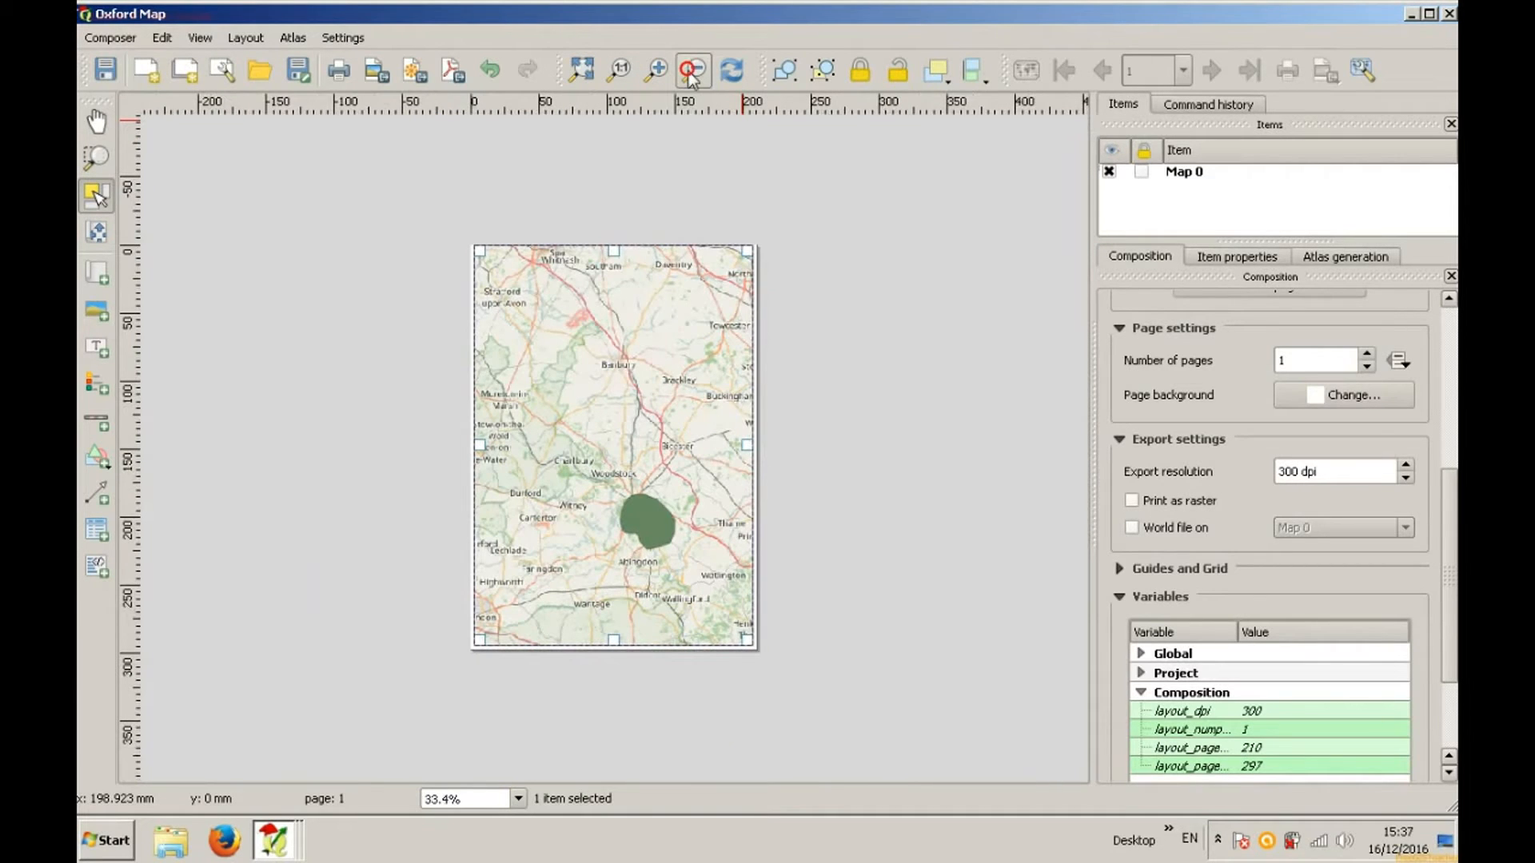
pyautogui.click(1412, 13)
pyautogui.click(982, 230)
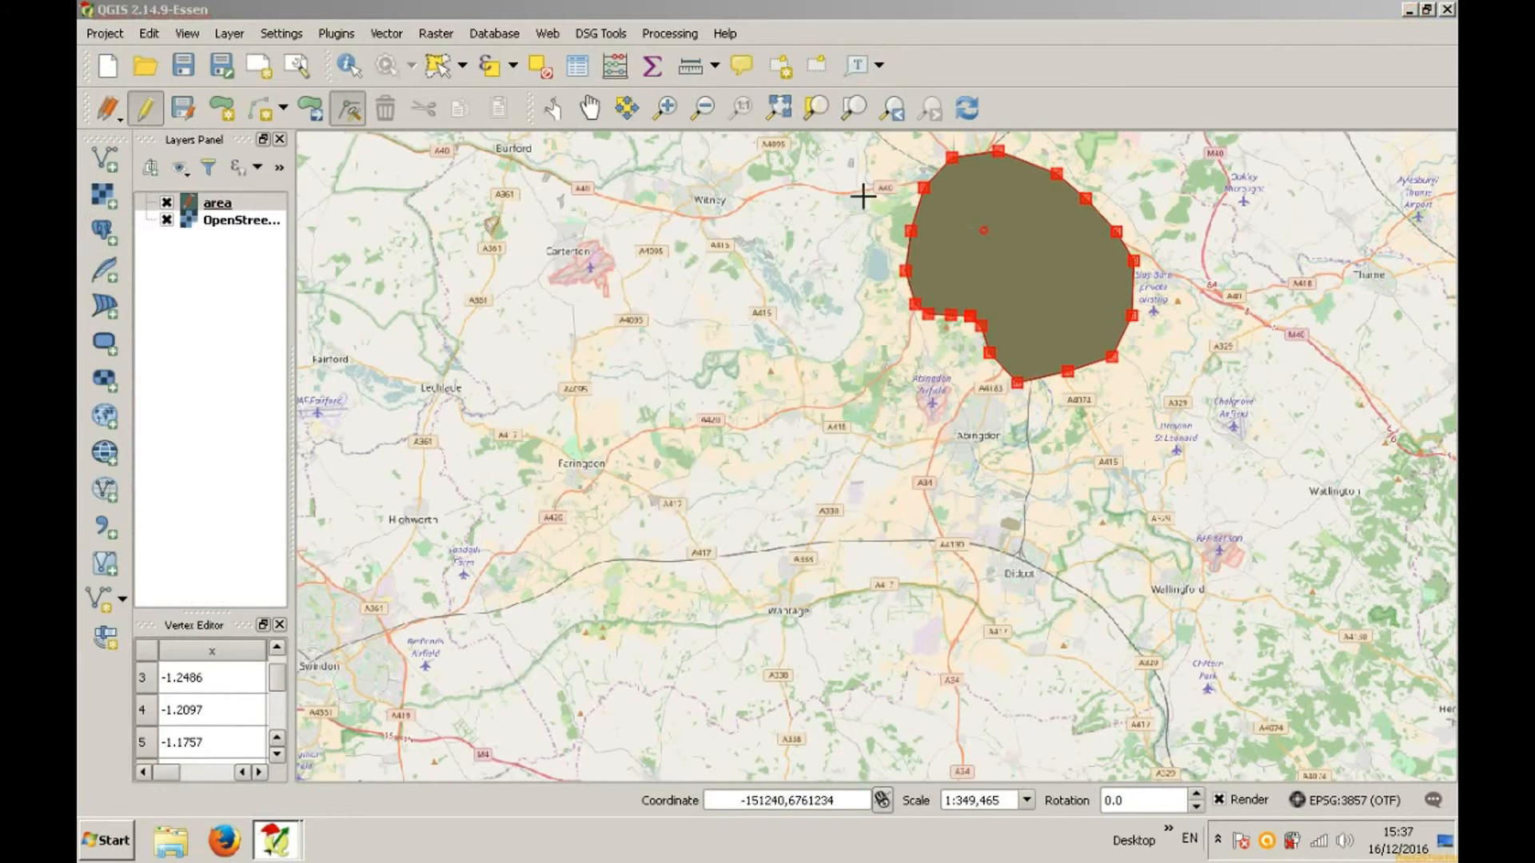
pyautogui.click(664, 108)
pyautogui.moveTo(893, 185); pyautogui.dragTo(995, 230)
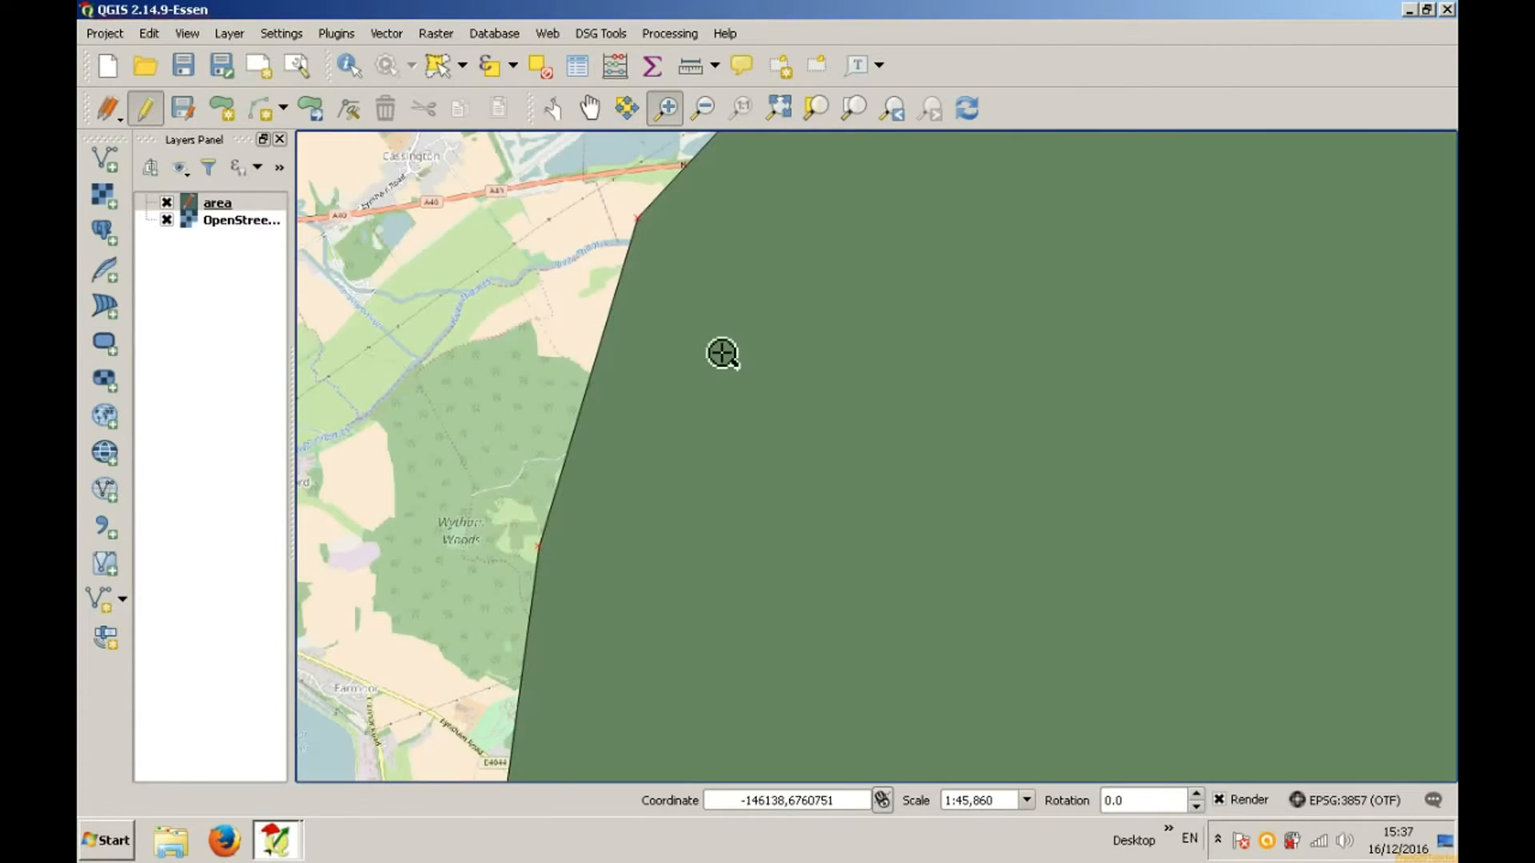
pyautogui.click(702, 108)
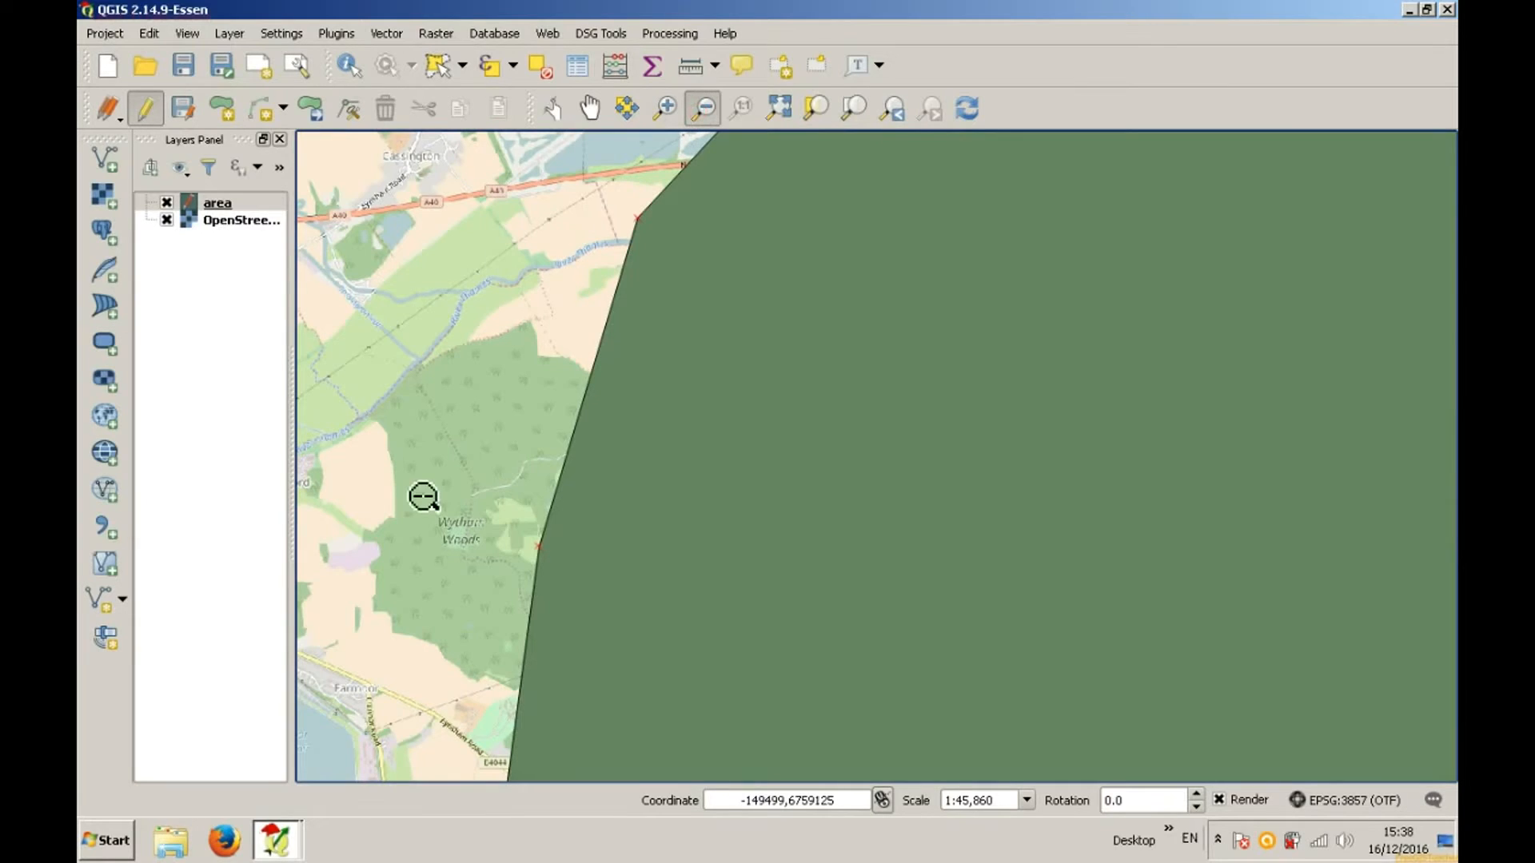
pyautogui.moveTo(414, 493); pyautogui.dragTo(534, 560)
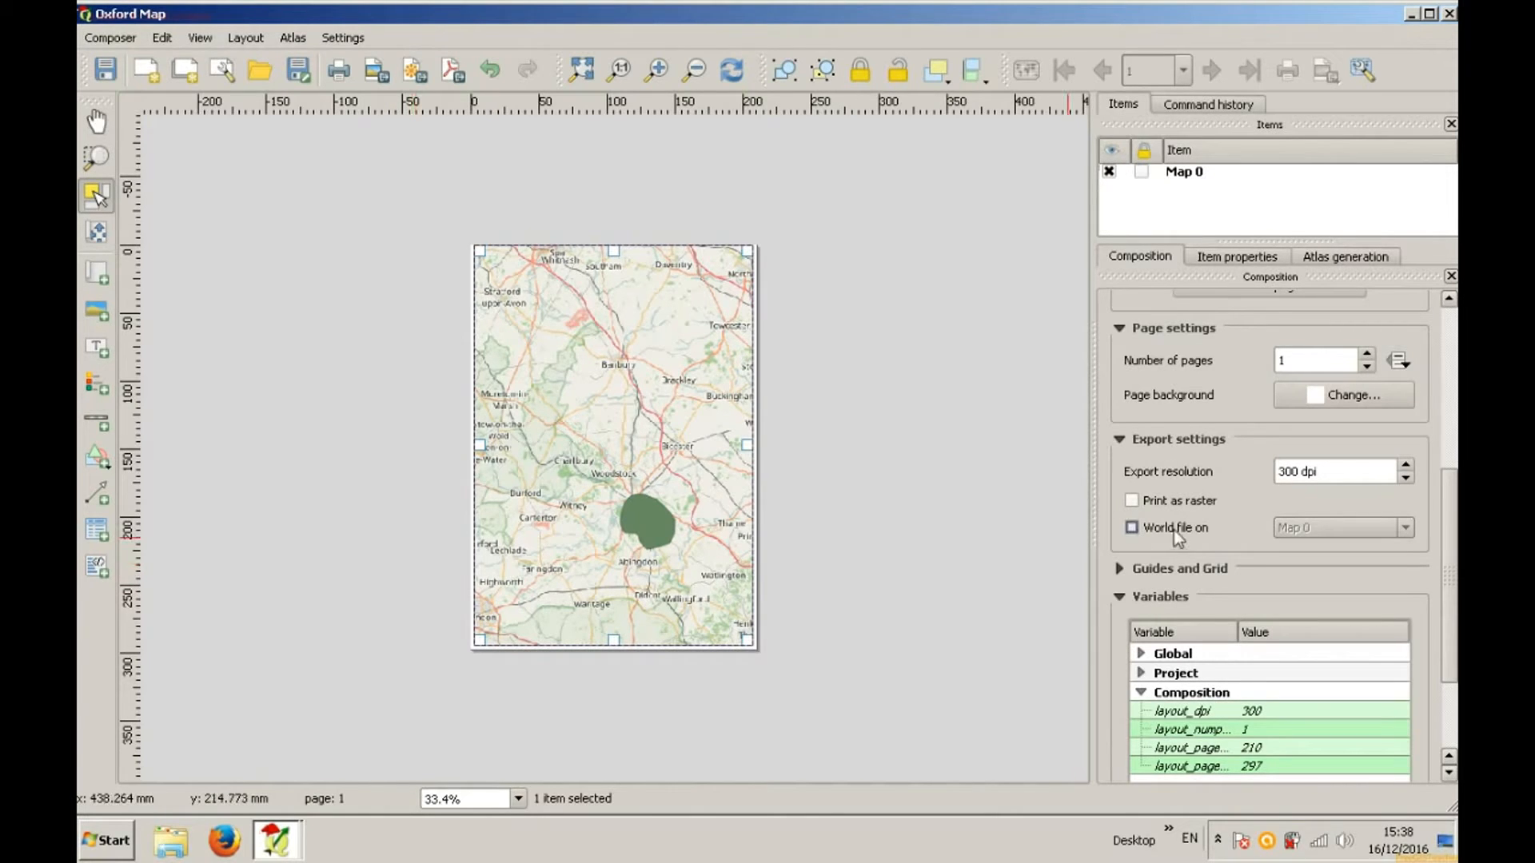
# Step: Move the content of the composer map item to centre the area polygon and set the map scale to 200000
pyautogui.moveTo(1450, 496); pyautogui.dragTo(1454, 332)
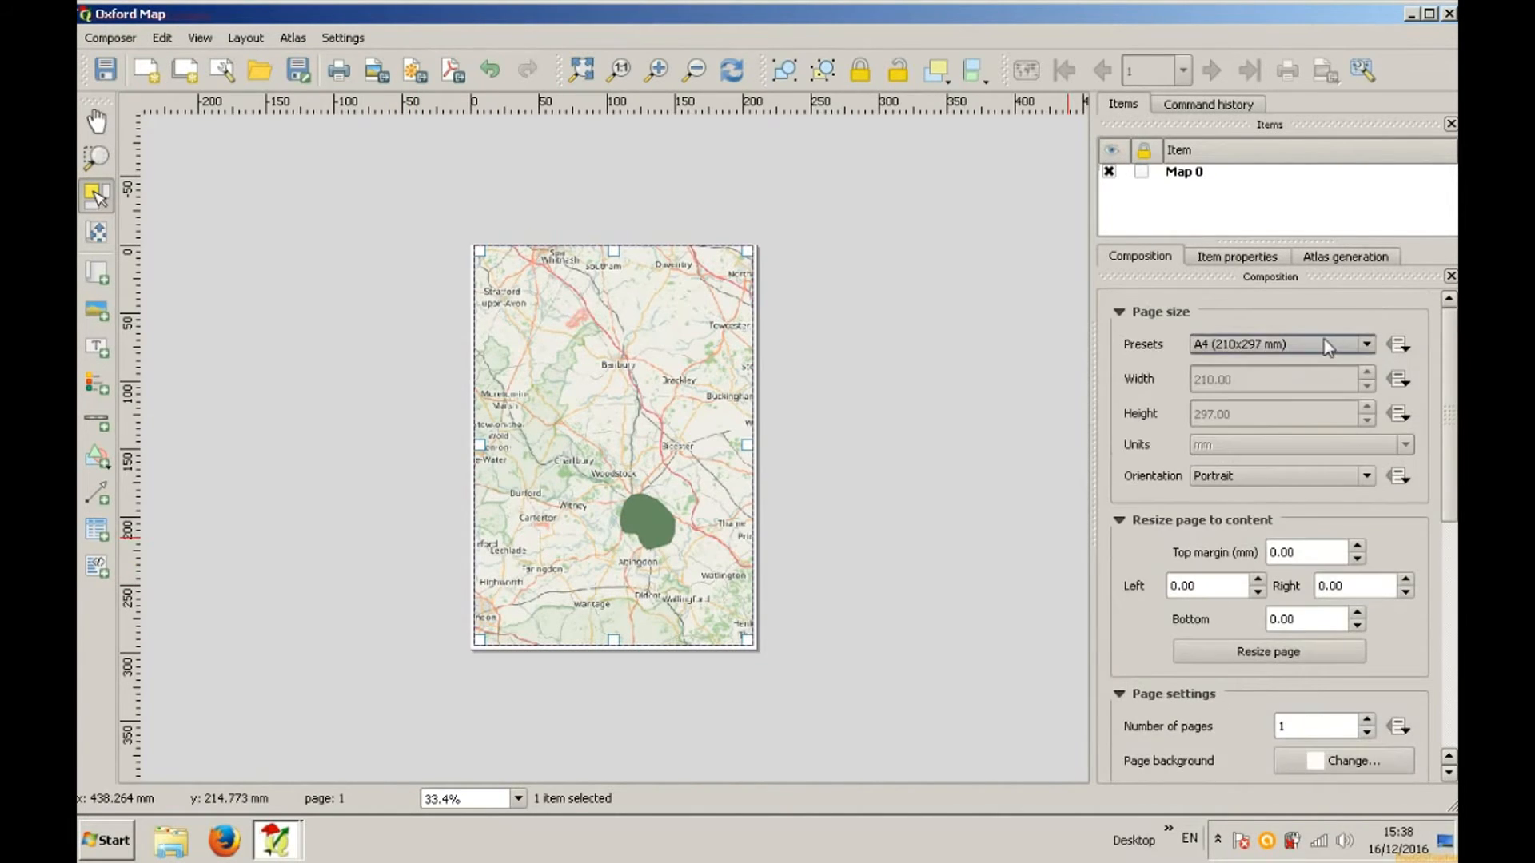
pyautogui.click(1236, 260)
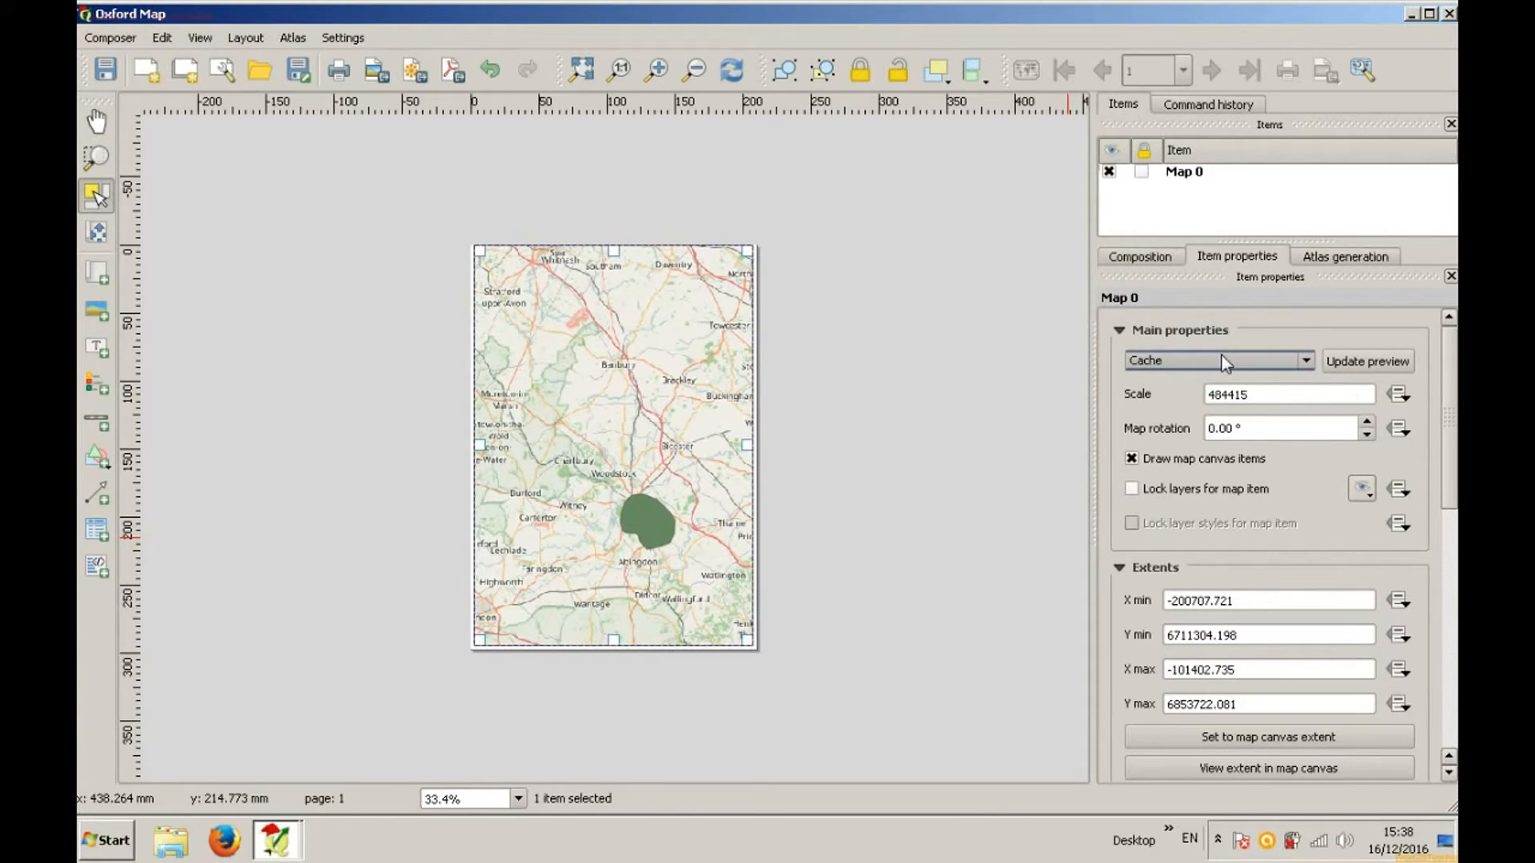
pyautogui.click(97, 233)
pyautogui.moveTo(648, 434); pyautogui.dragTo(661, 373)
pyautogui.doubleClick(1260, 394)
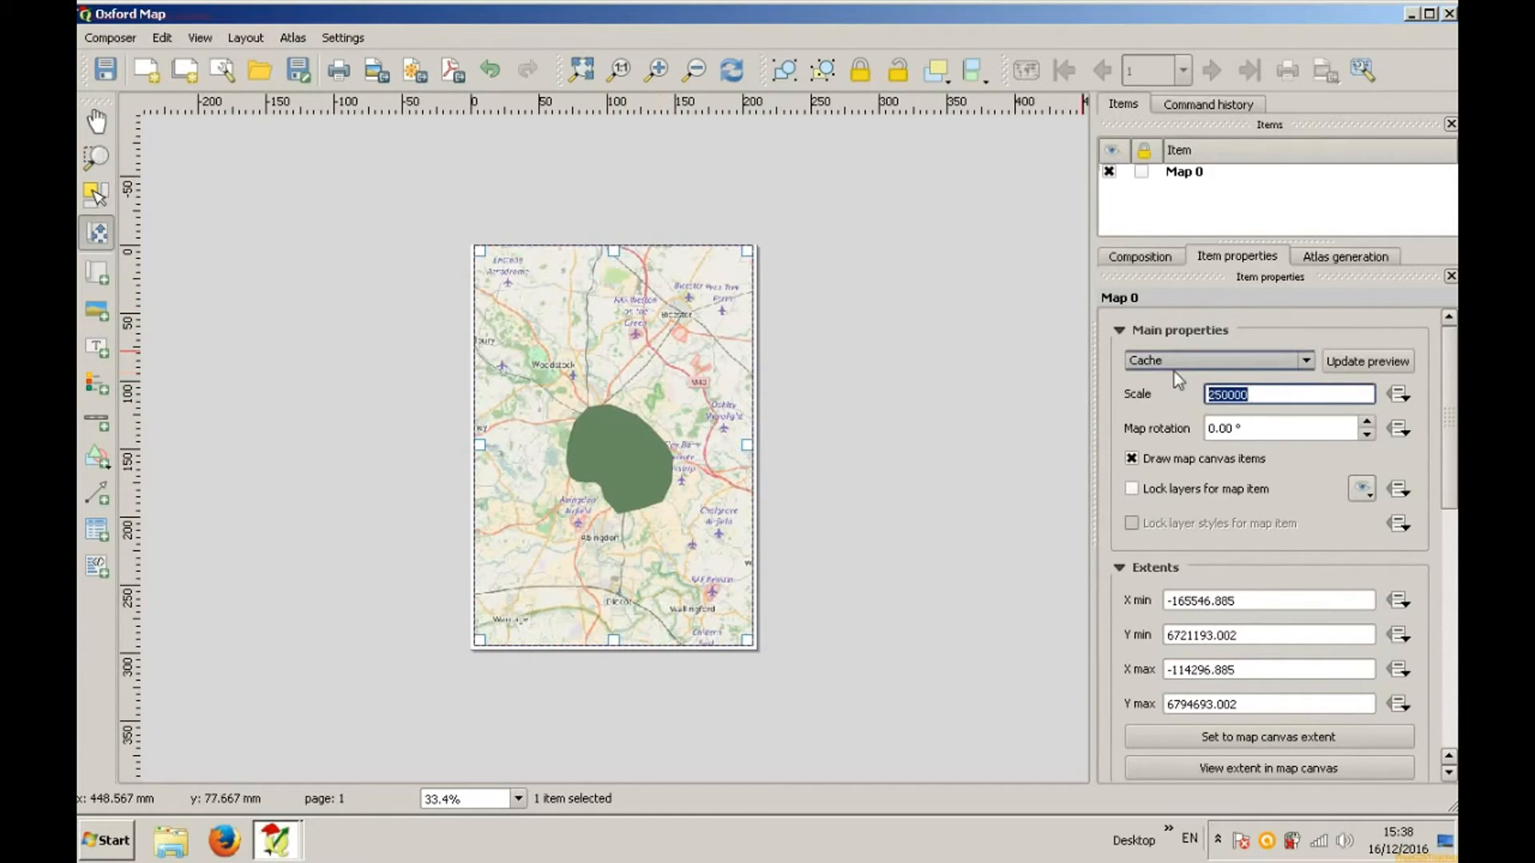
pyautogui.write('200000')
pyautogui.press('Return')
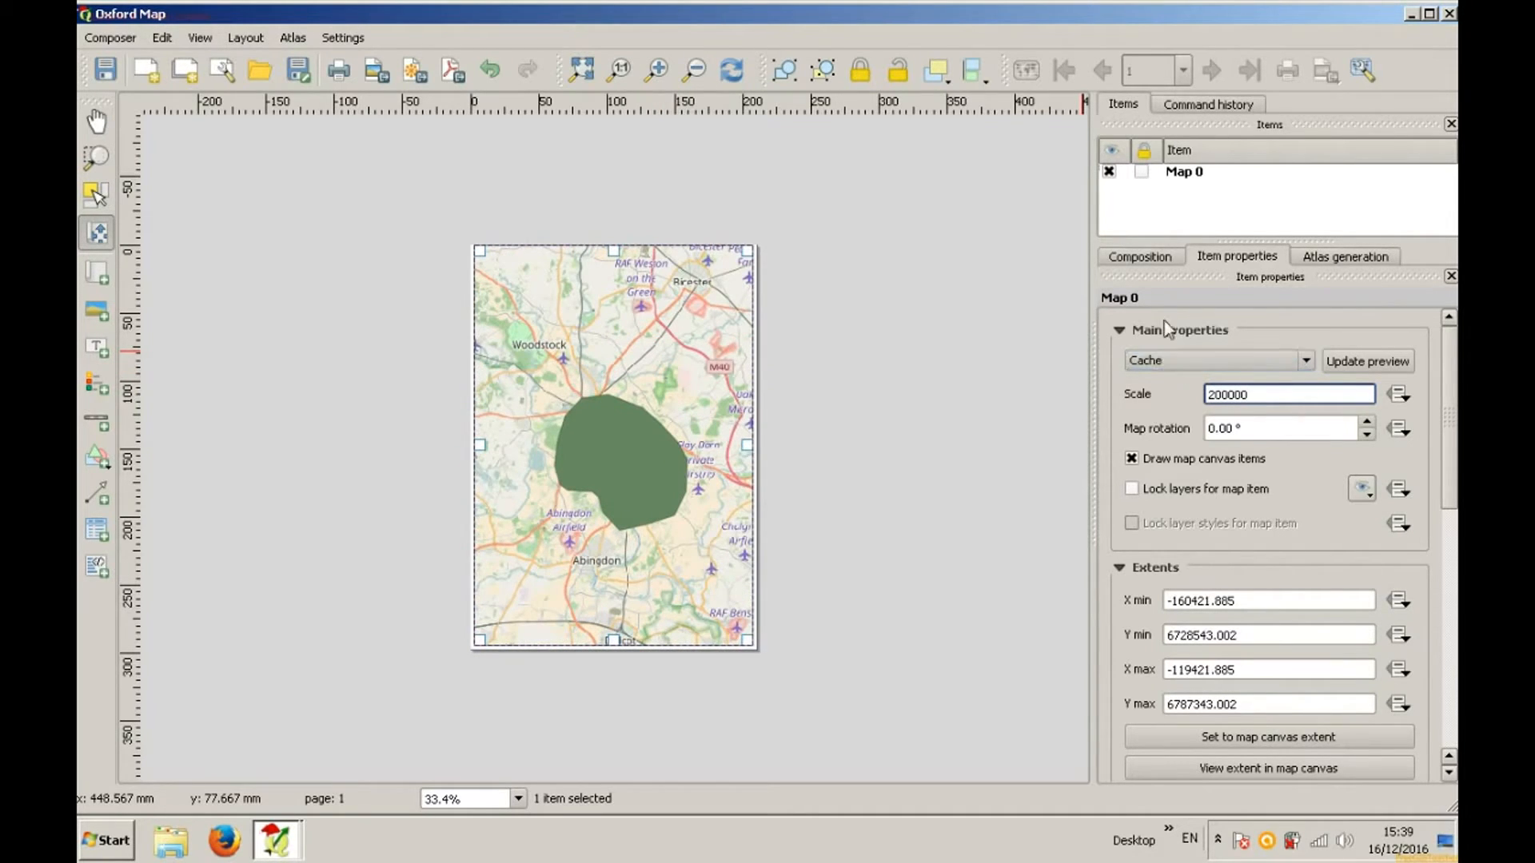
# Step: Change the page size to A3 (297x420 mm) and enlarge the map item to cover the whole page
pyautogui.click(1141, 256)
pyautogui.click(1231, 344)
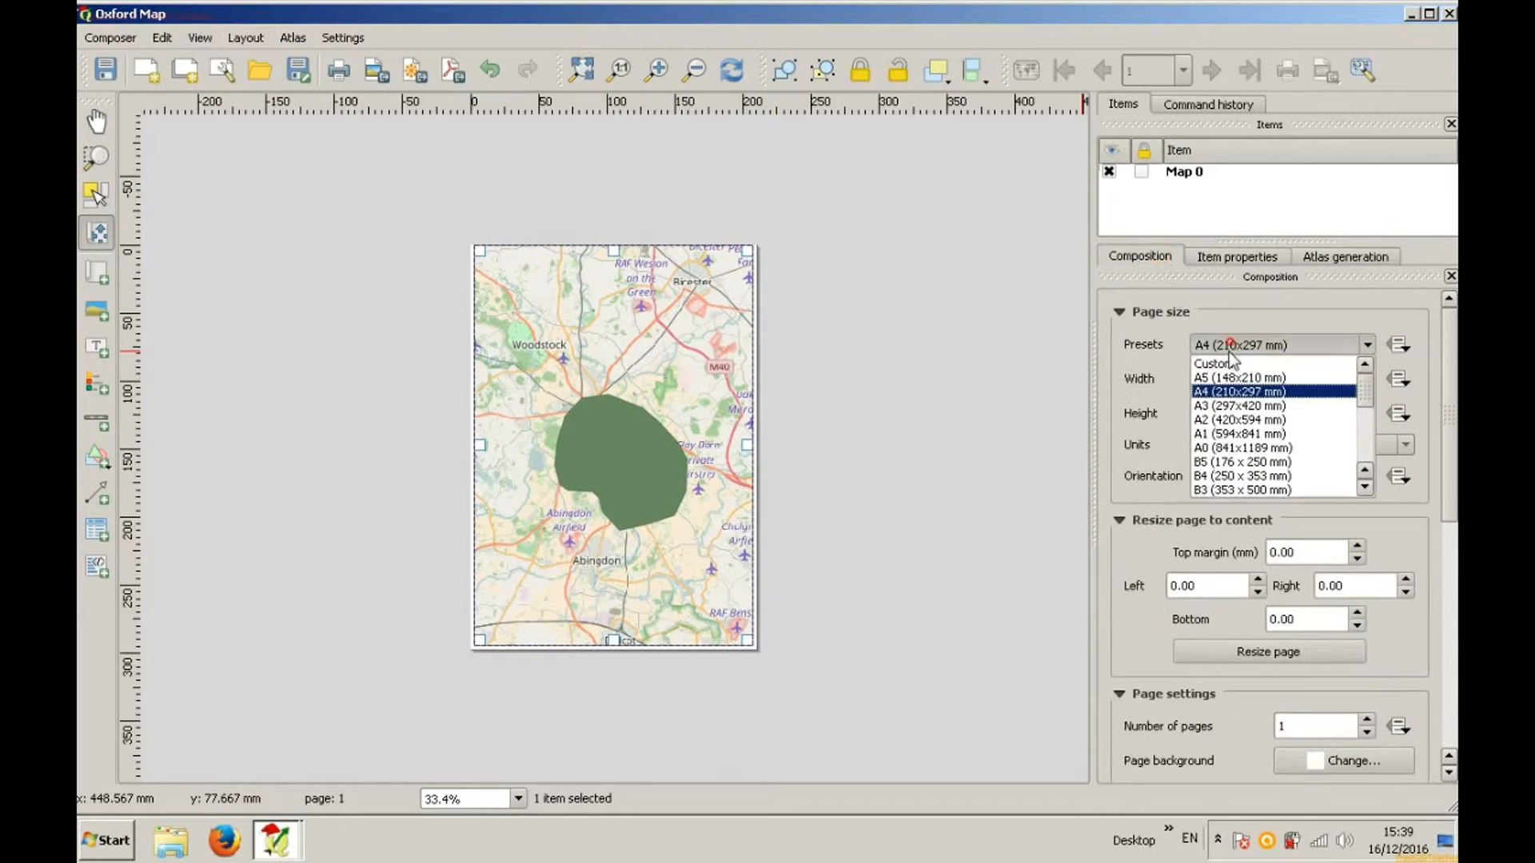
pyautogui.click(1239, 405)
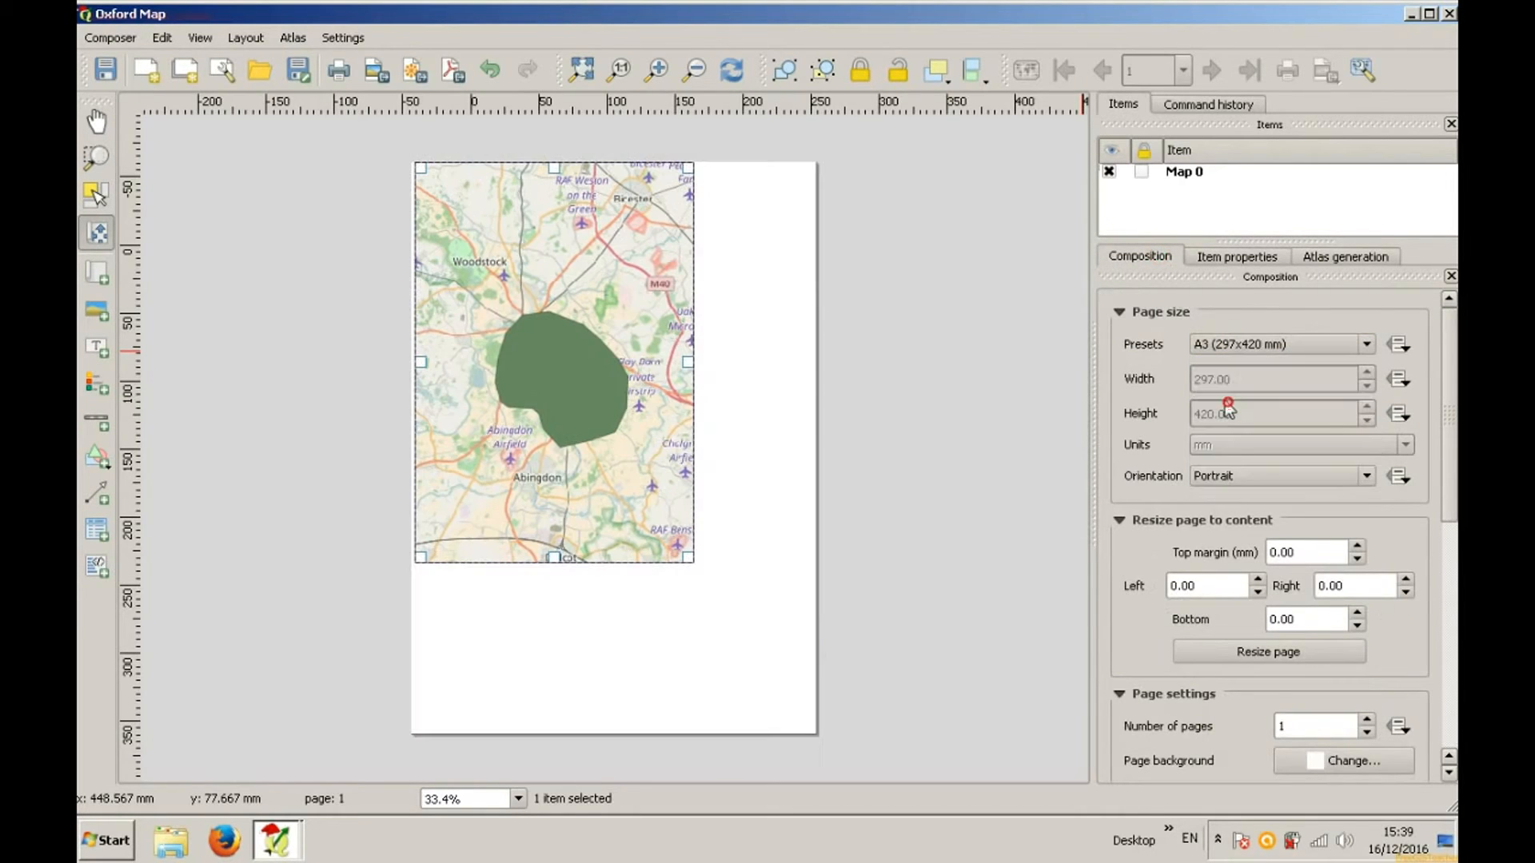
pyautogui.click(93, 195)
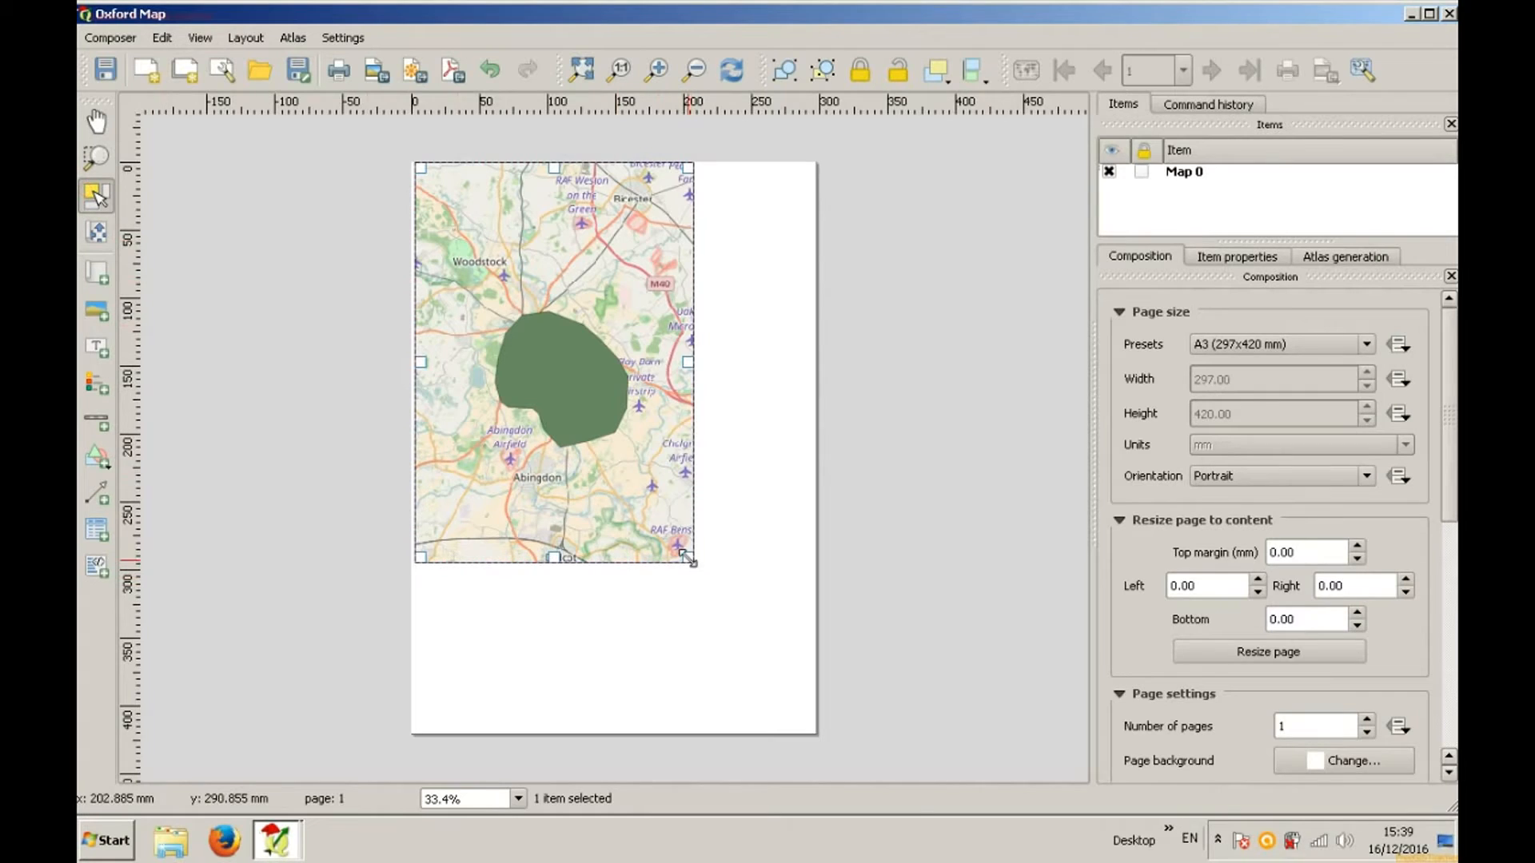
pyautogui.moveTo(689, 560); pyautogui.dragTo(810, 728)
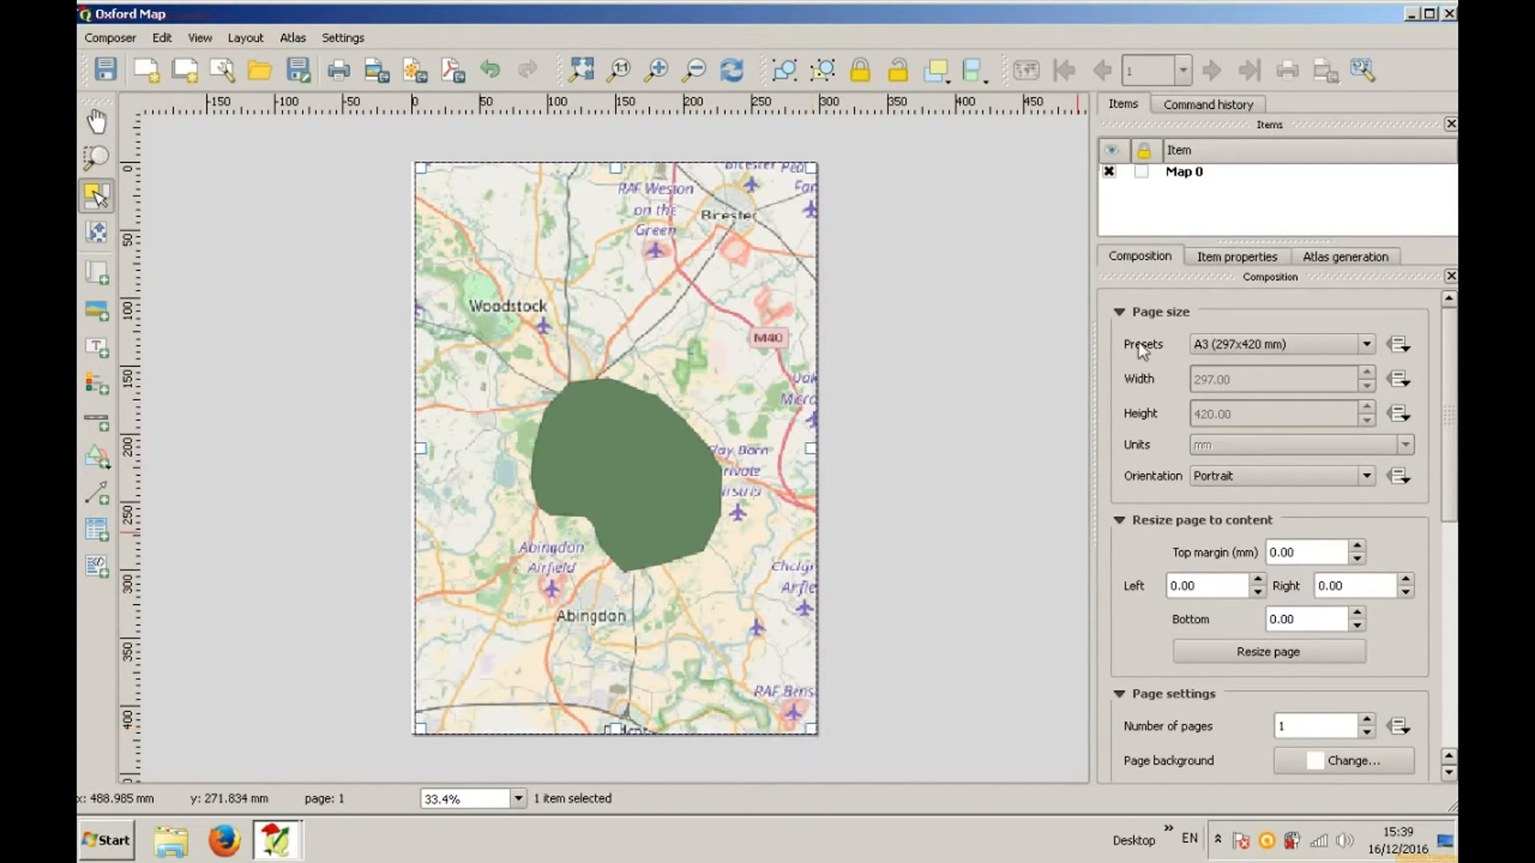
pyautogui.click(1237, 256)
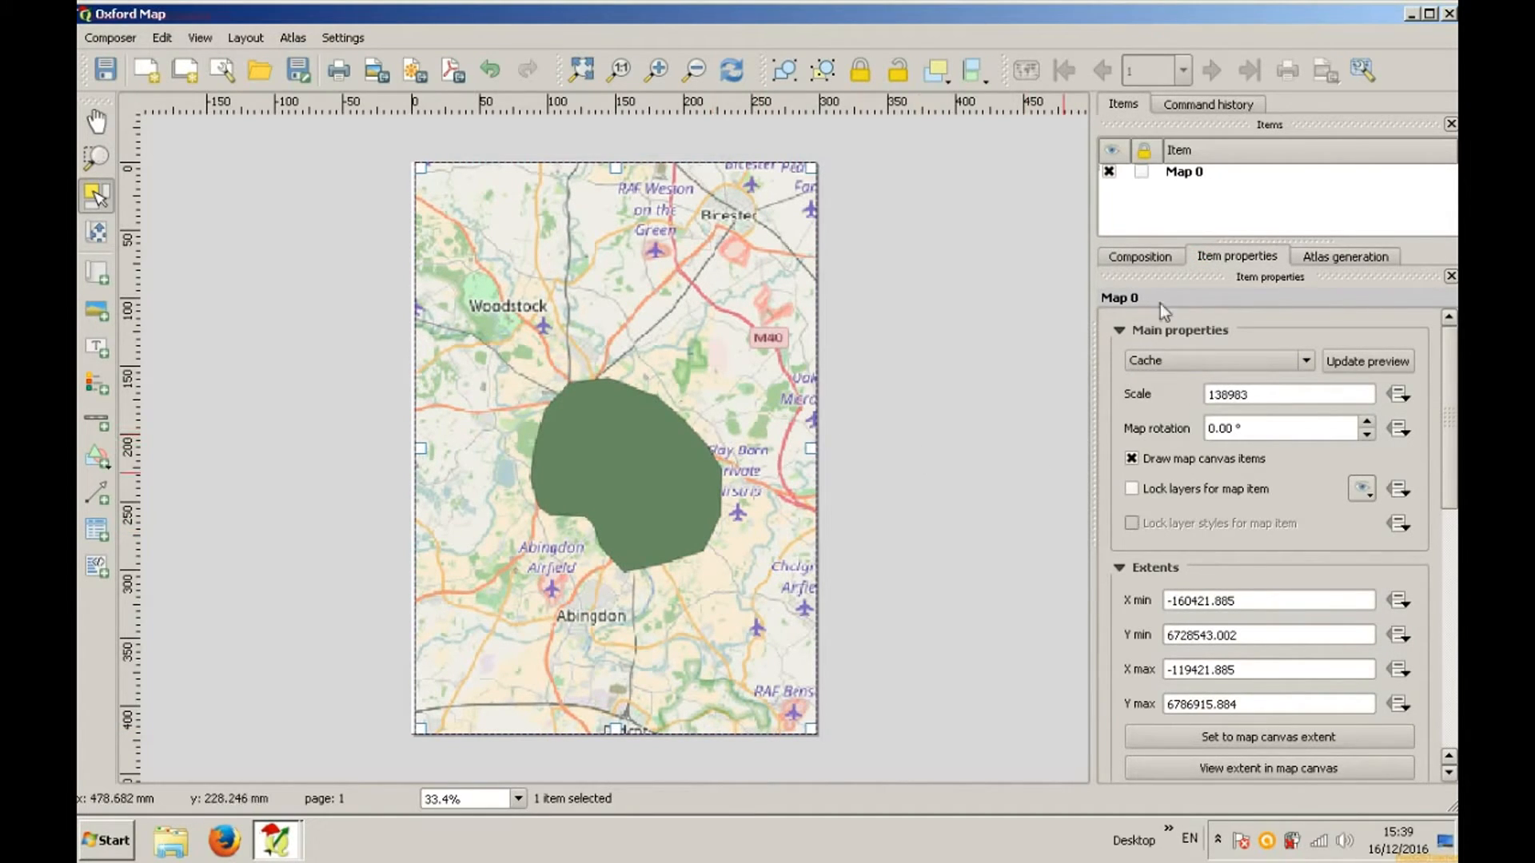
# Step: Set the page orientation to Landscape and resize the map item to fit the A3 landscape page
pyautogui.click(1151, 256)
pyautogui.click(1267, 477)
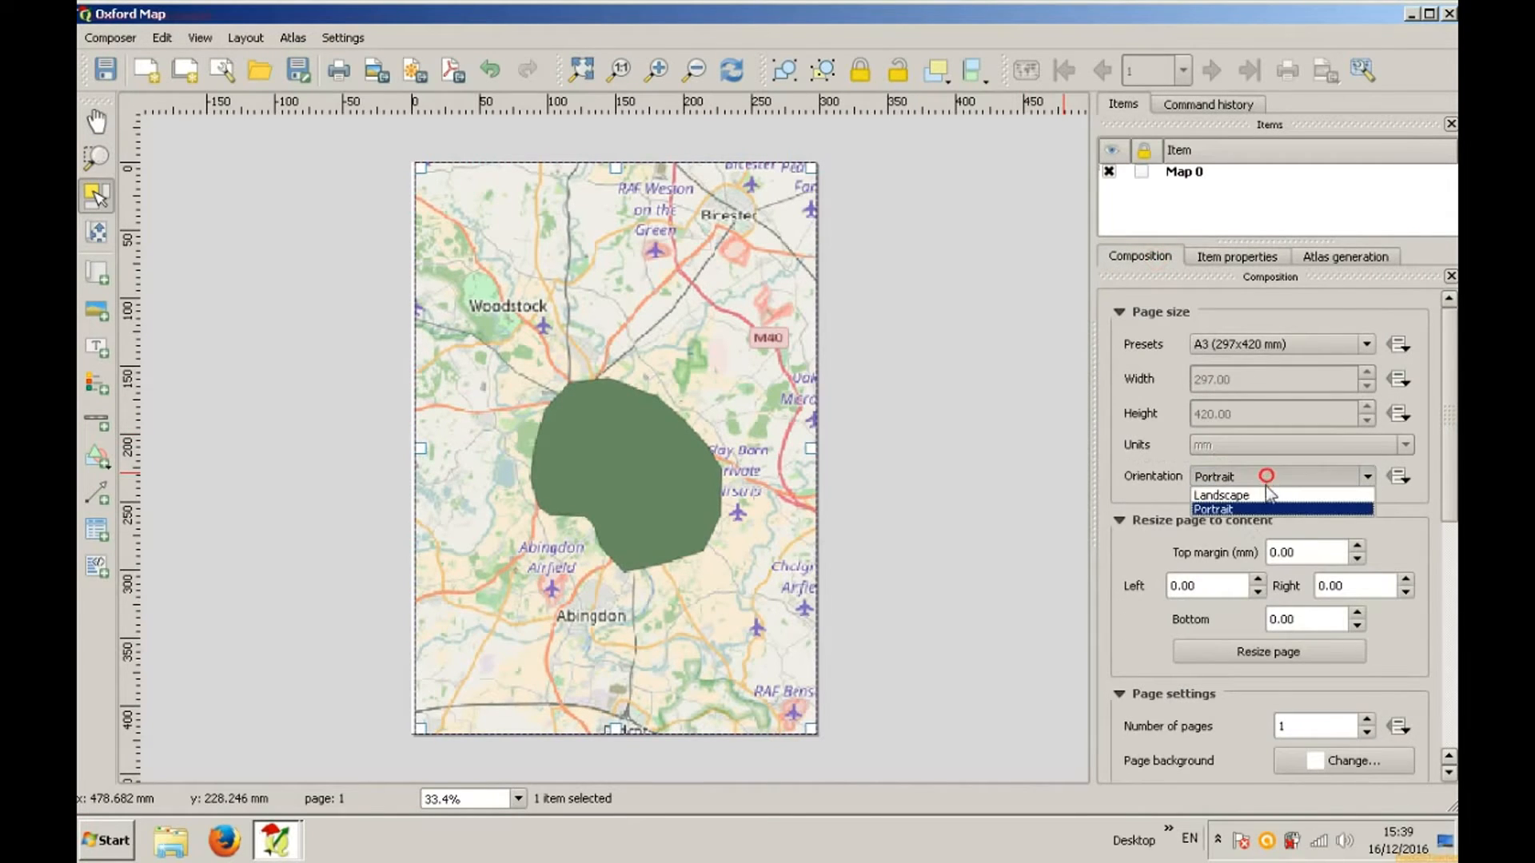
pyautogui.click(1265, 490)
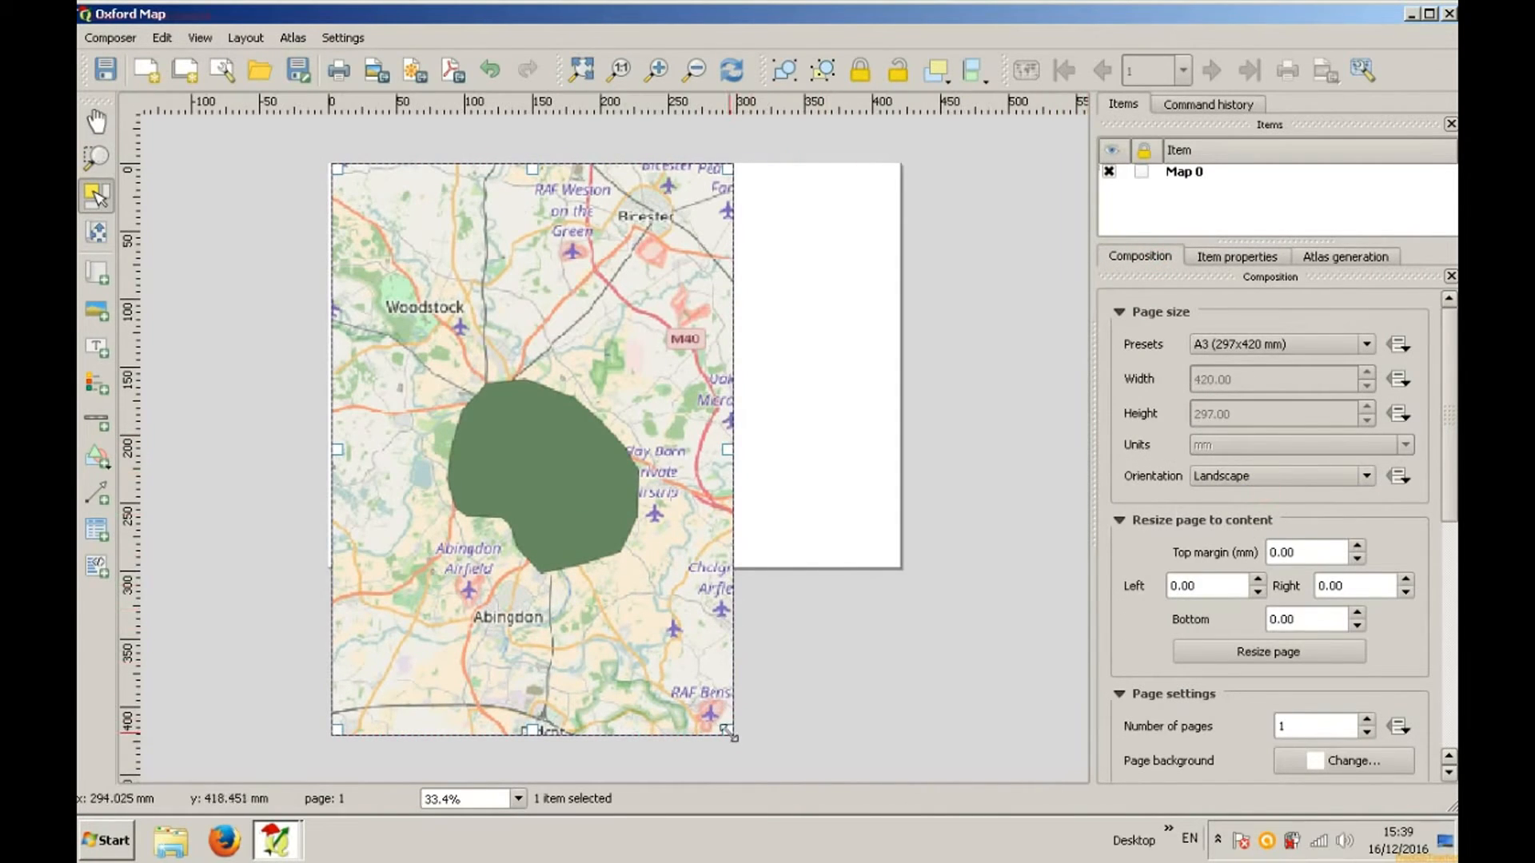
pyautogui.moveTo(728, 730); pyautogui.dragTo(896, 561)
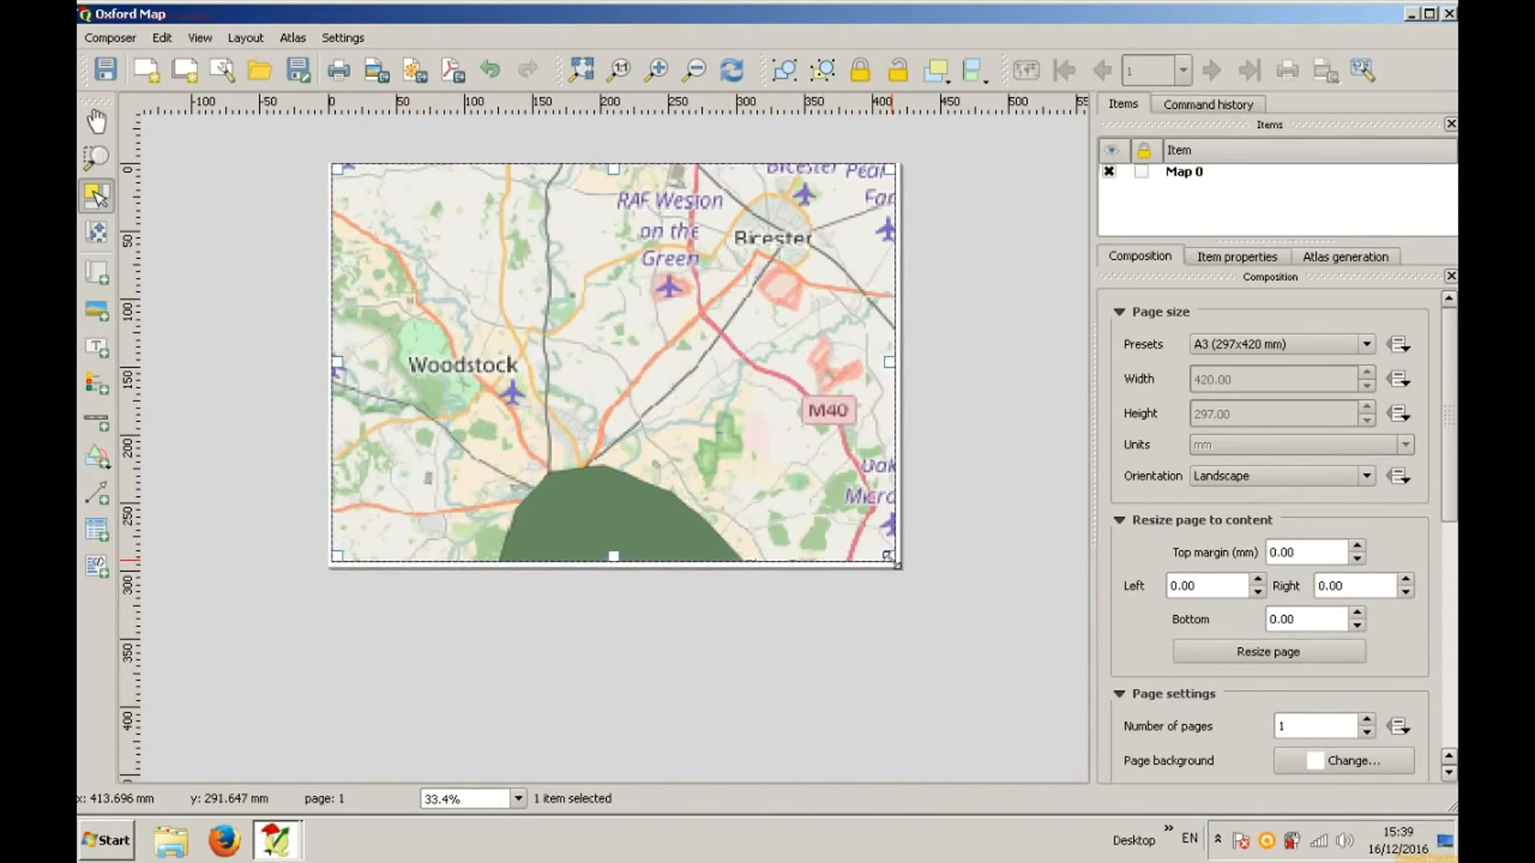
# Step: Shift the content inside the map item so the whole area polygon lies within the landscape page
pyautogui.click(1235, 257)
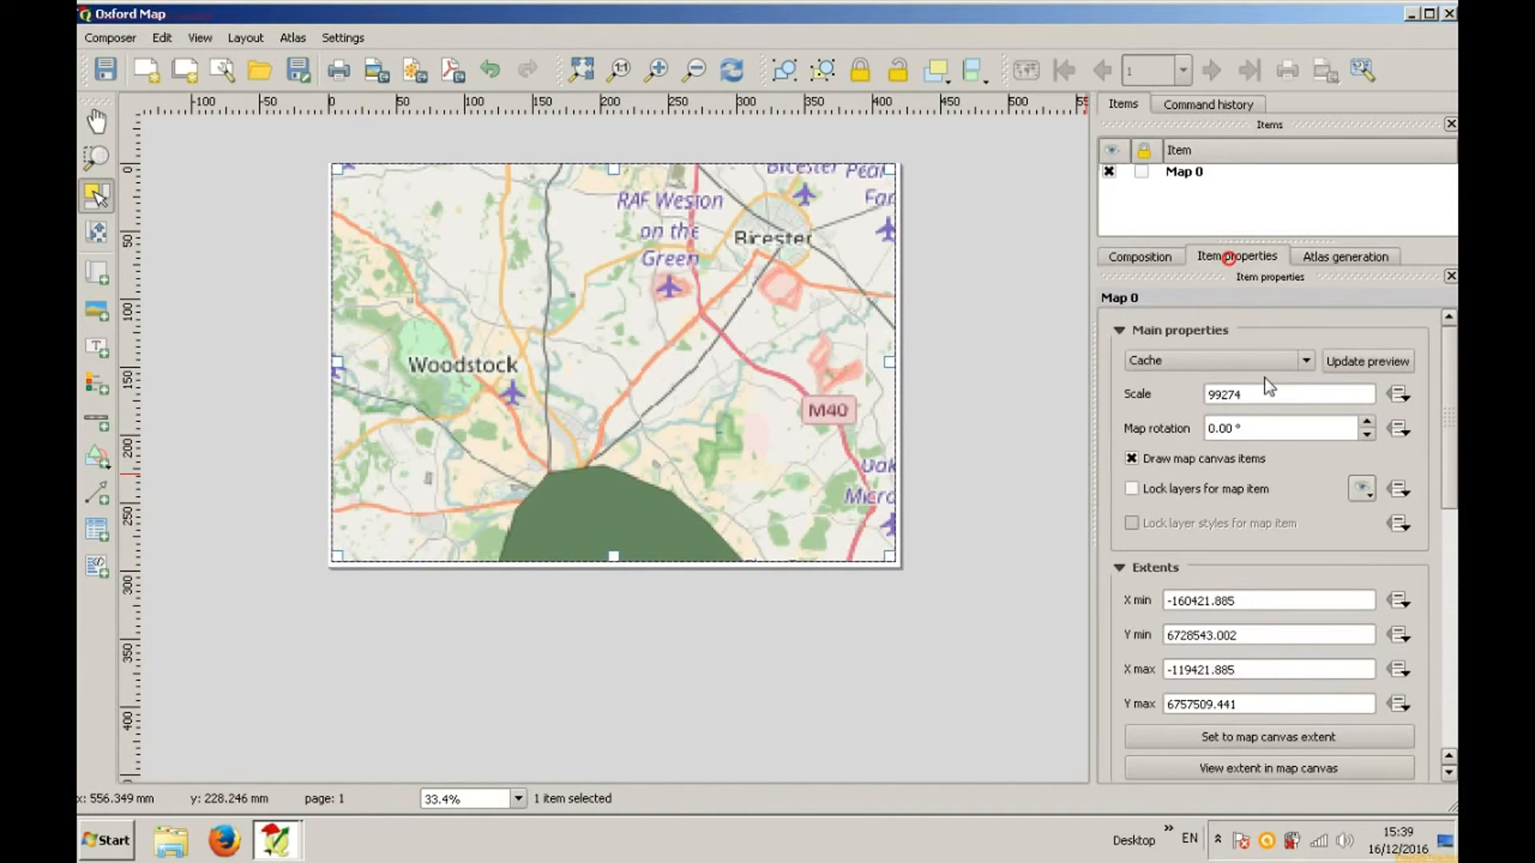
pyautogui.click(96, 239)
pyautogui.moveTo(558, 384); pyautogui.dragTo(574, 236)
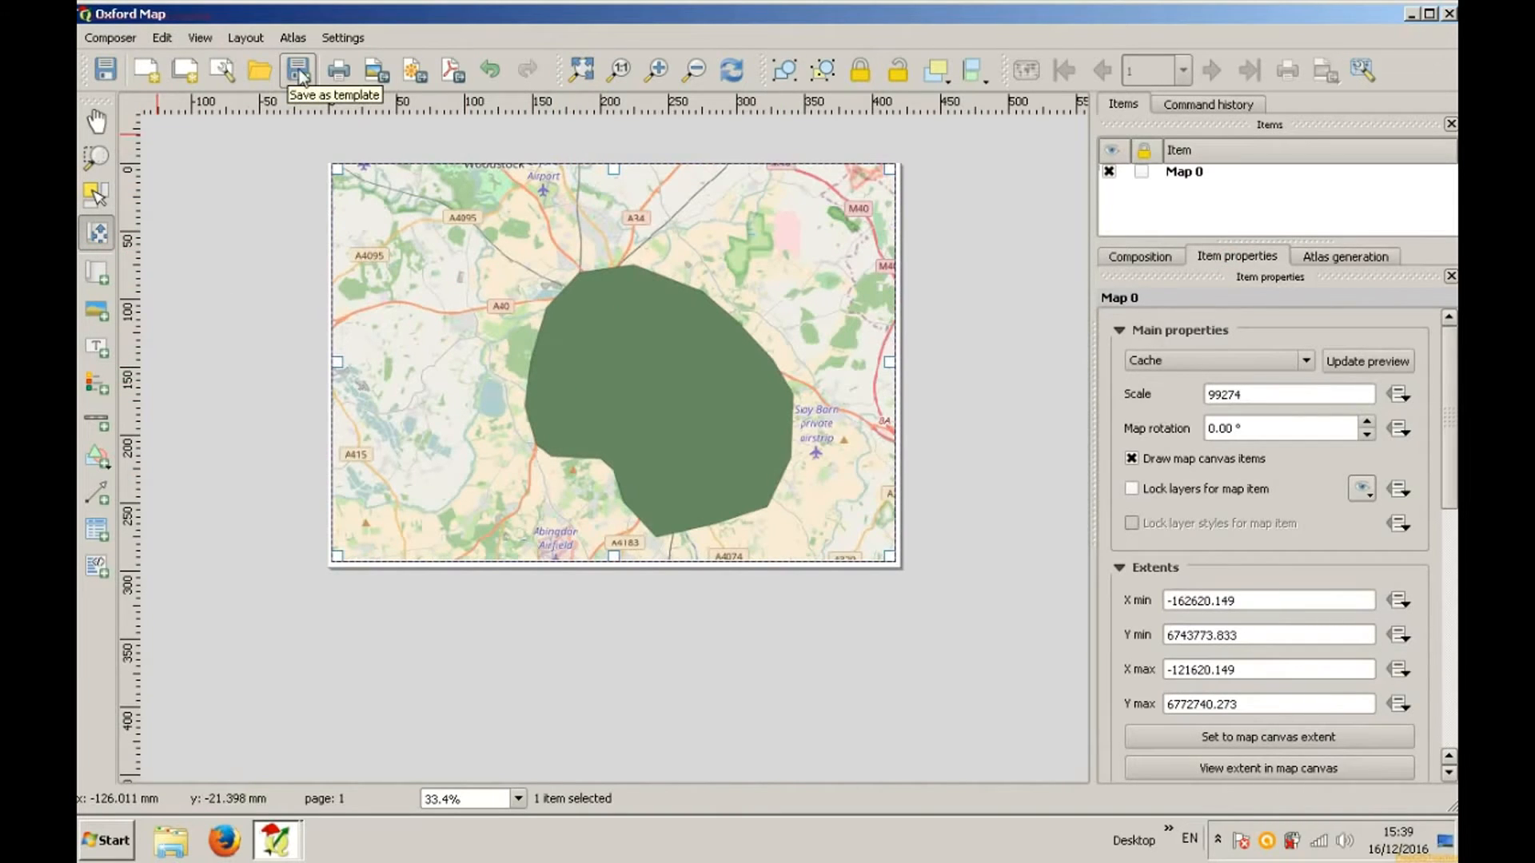
# Step: Save the composition as a composer template named Oxford_map in the Udemy folder
pyautogui.click(298, 71)
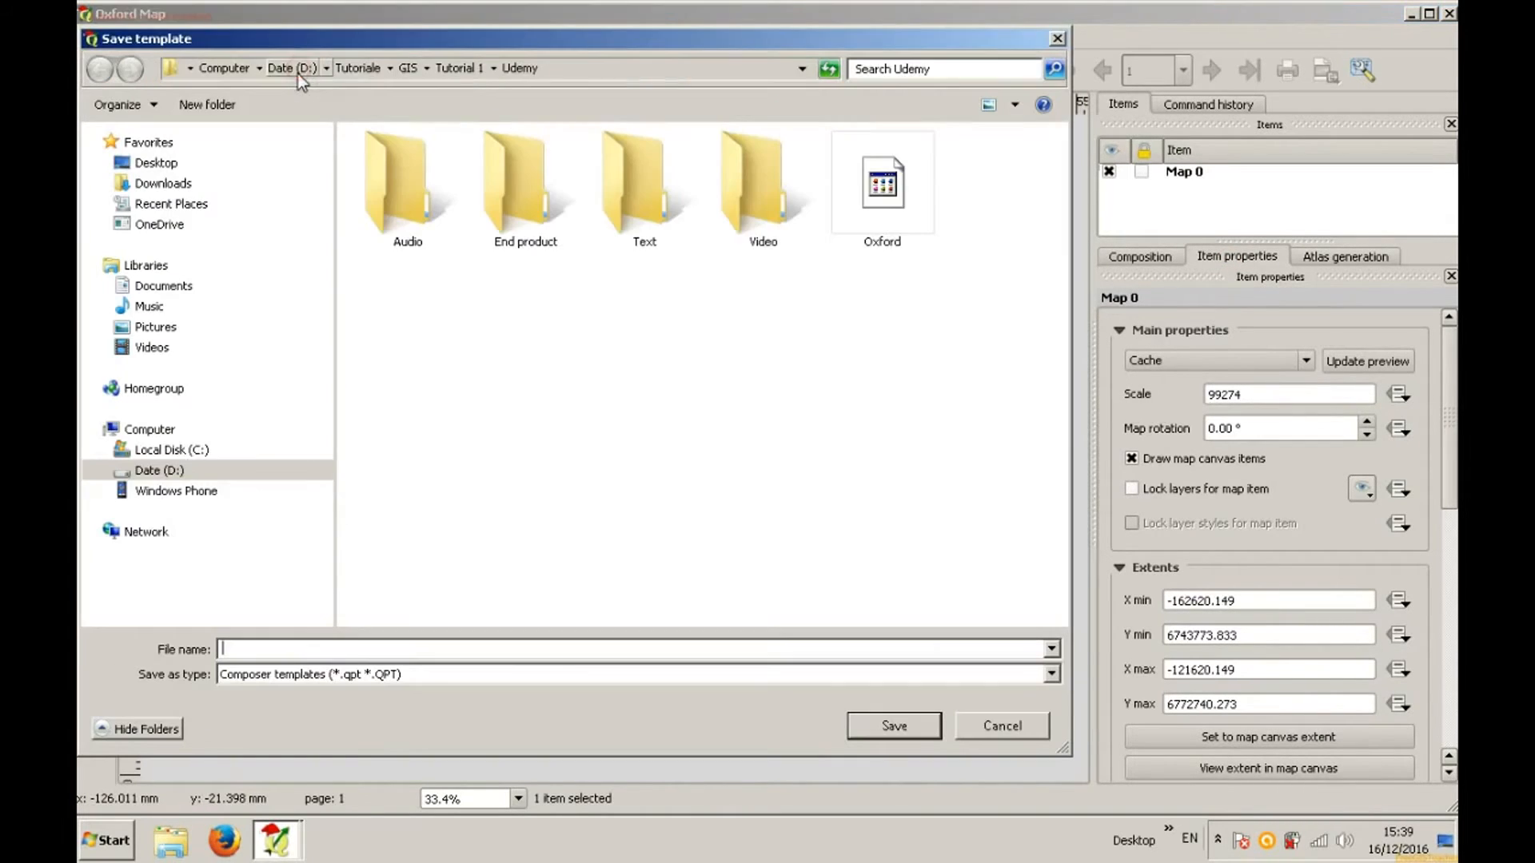
pyautogui.write('Oxfo')
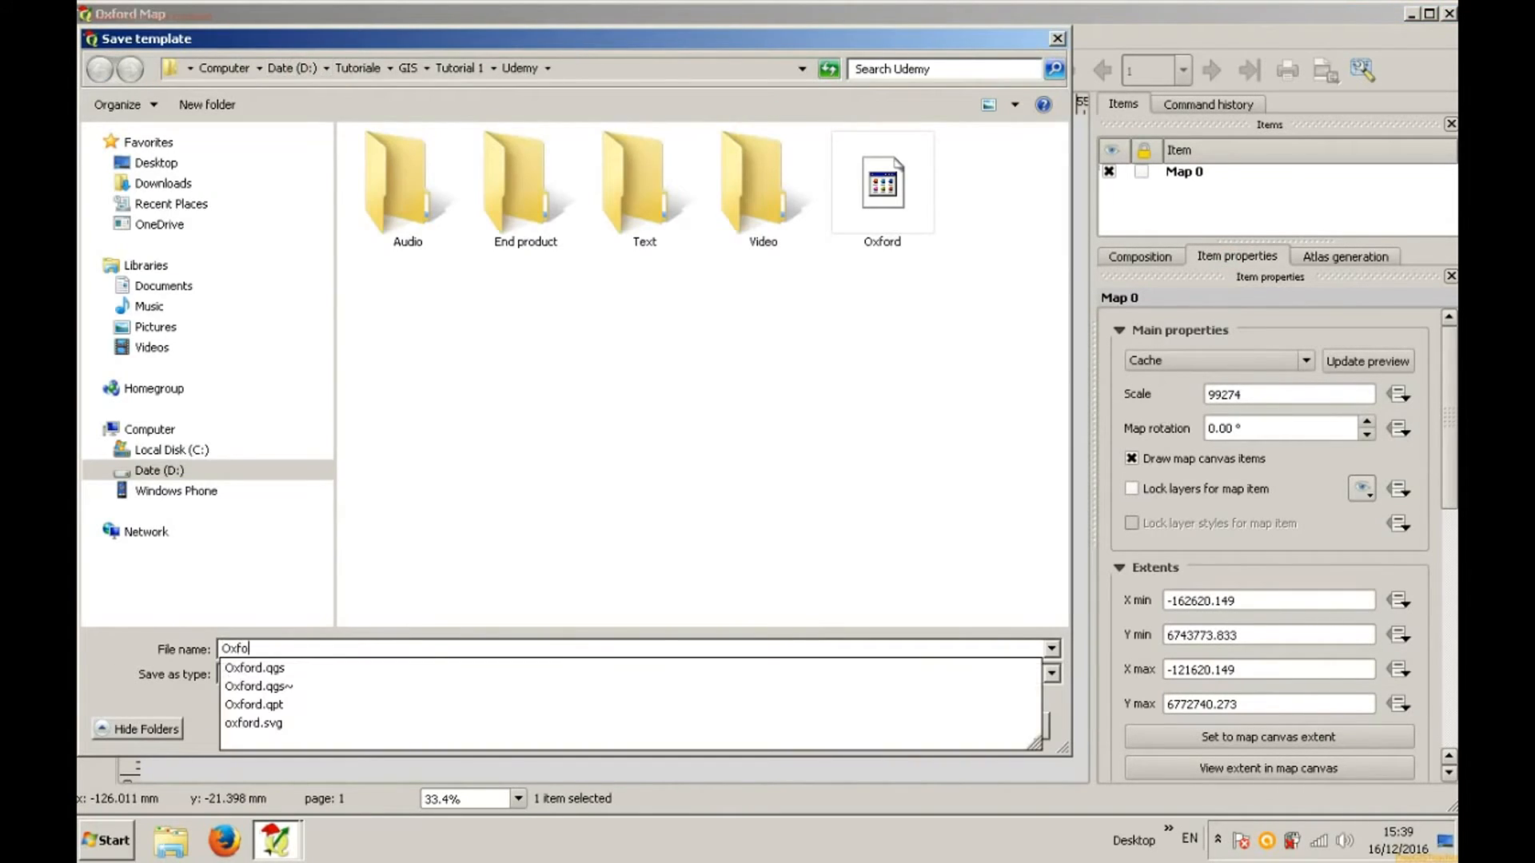
pyautogui.write('rd_map')
pyautogui.press('Return')
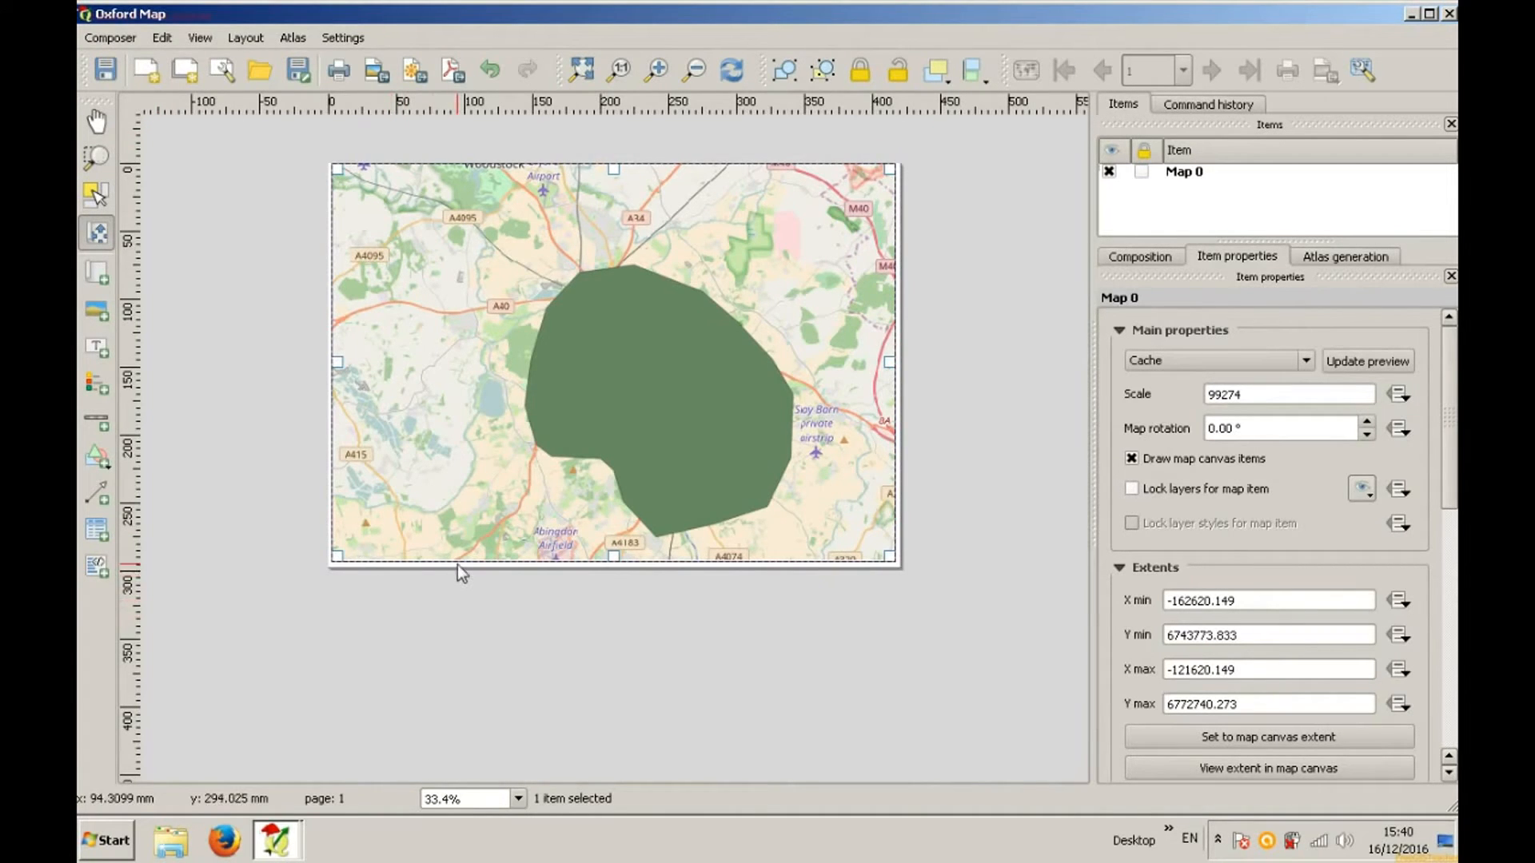
# Step: Set the scale of the composer map item to 100000
pyautogui.doubleClick(1287, 394)
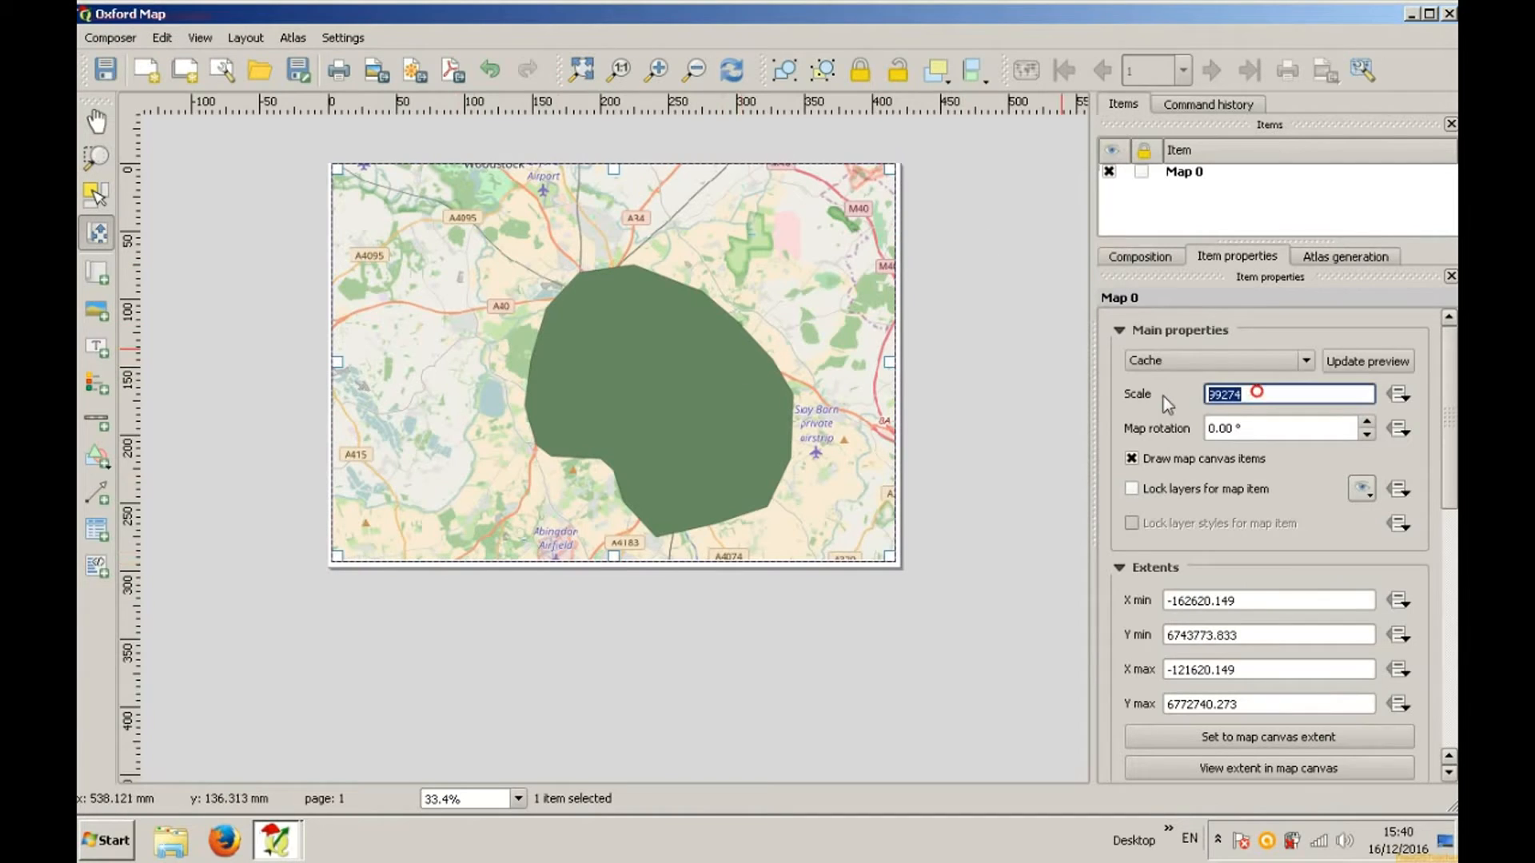
pyautogui.write('100000')
pyautogui.press('Return')
# Step: Switch to the main QGIS window, set the map canvas scale to 1:100,000 and centre the view on the area polygon
pyautogui.click(1411, 12)
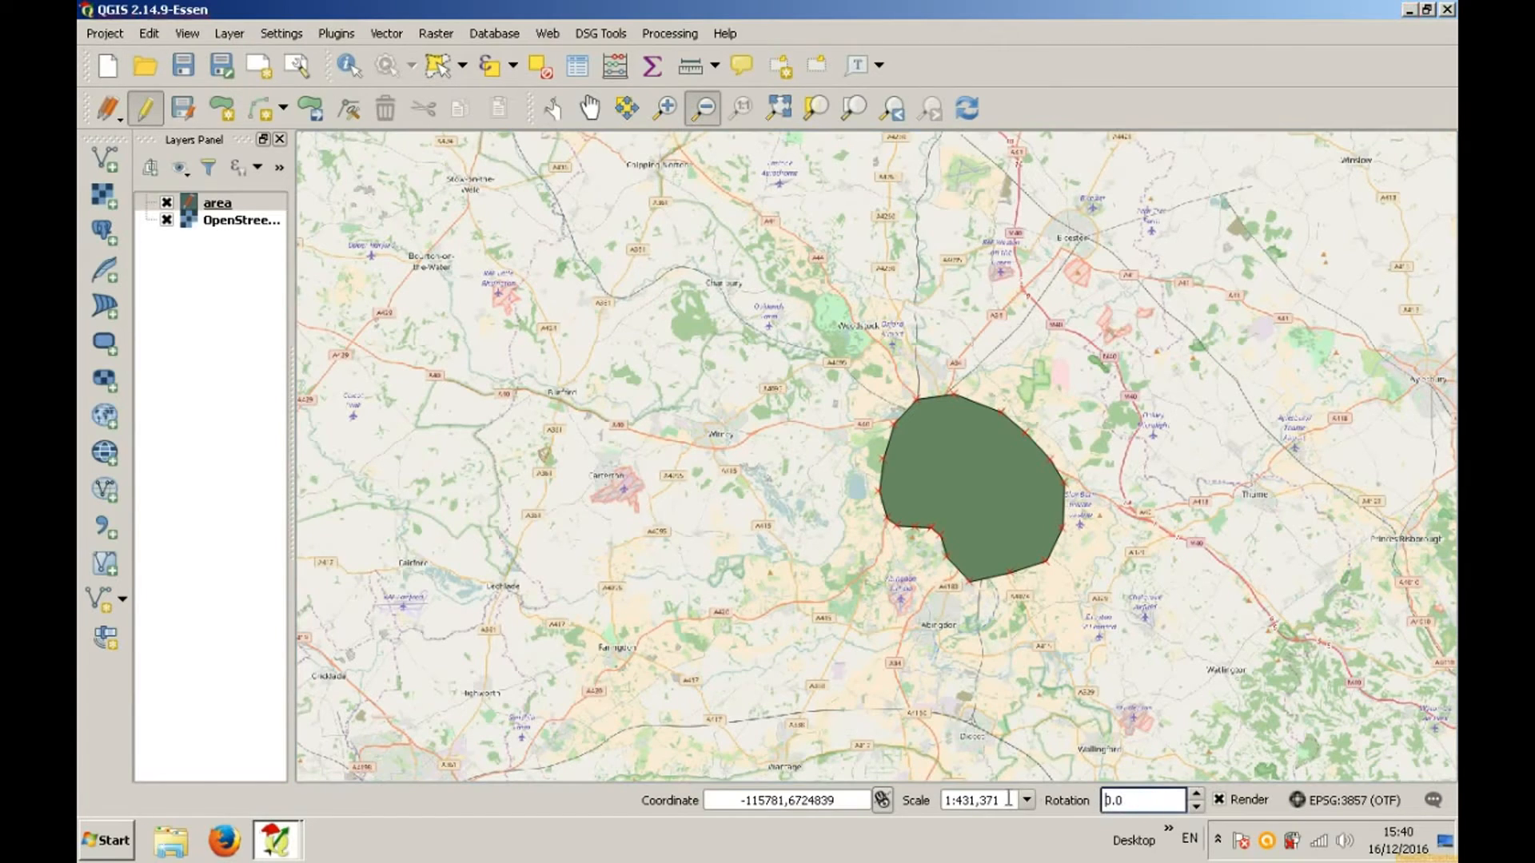
pyautogui.doubleClick(979, 800)
pyautogui.write('100000')
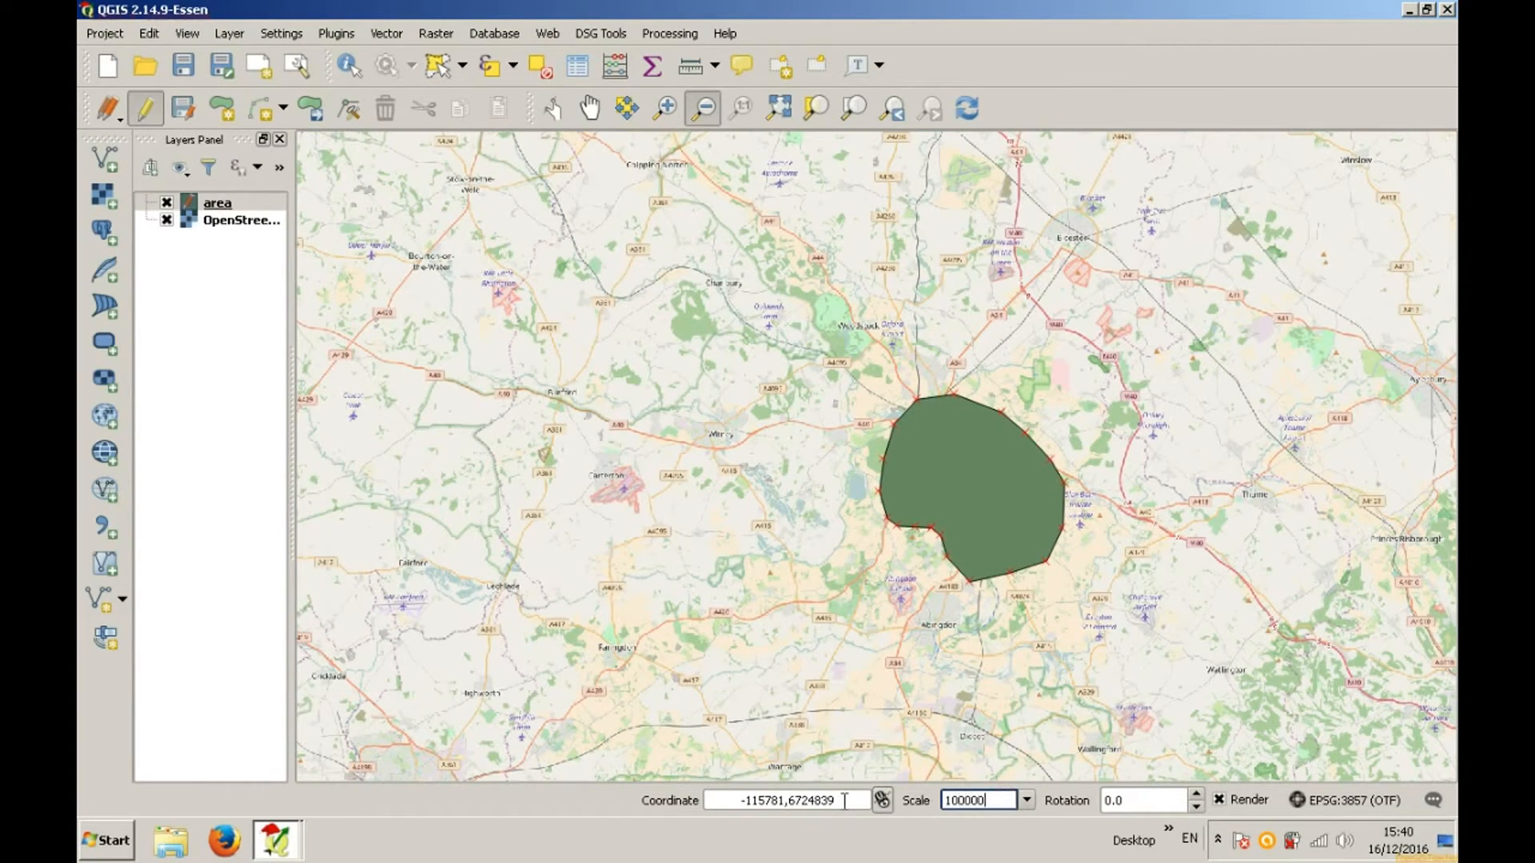
pyautogui.write(',000')
pyautogui.press('Return')
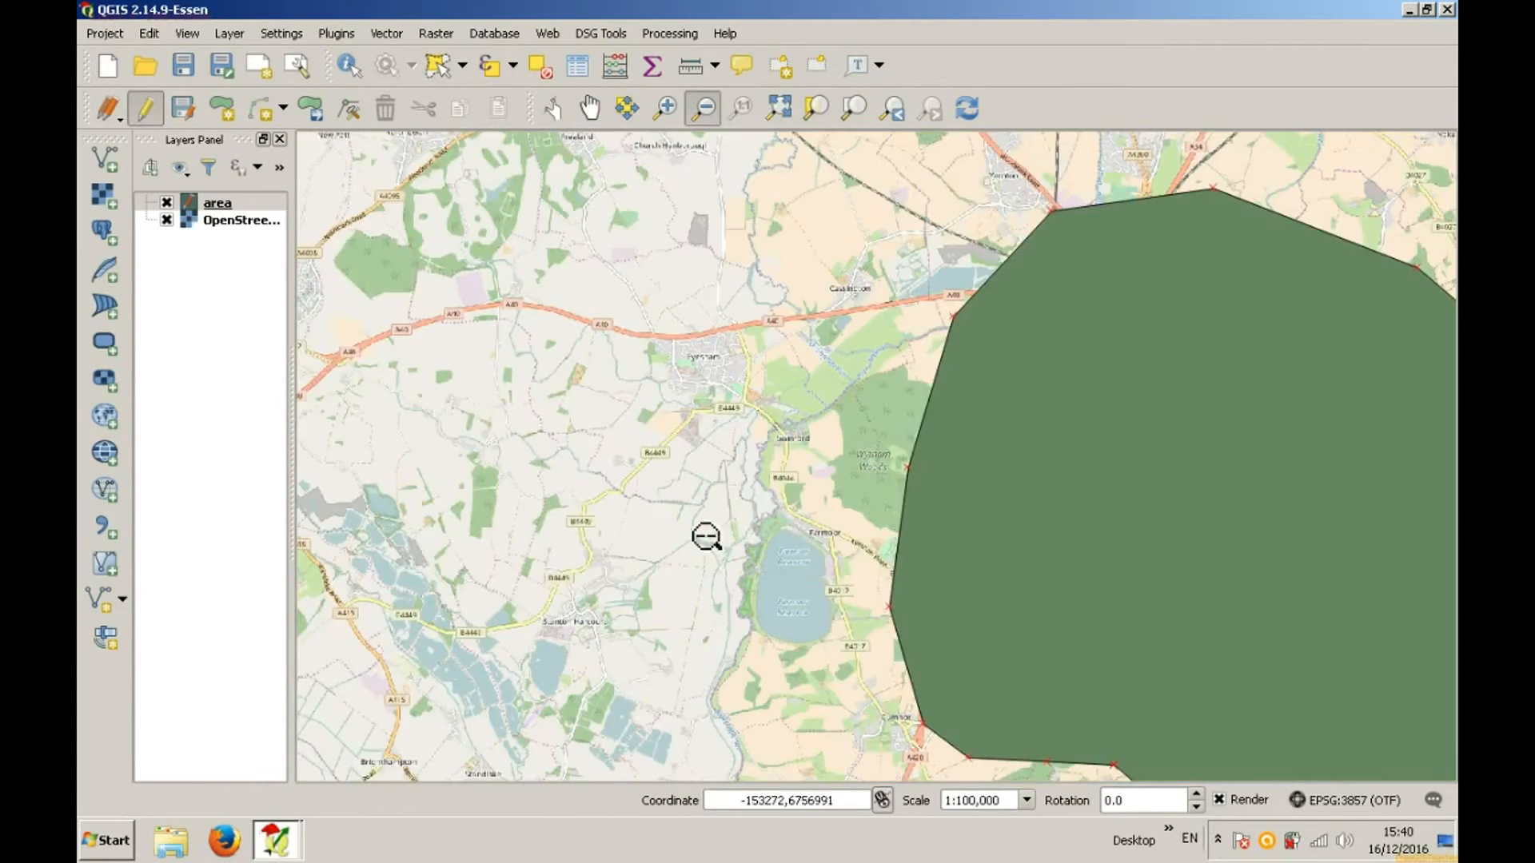
pyautogui.click(590, 108)
pyautogui.moveTo(1109, 518); pyautogui.dragTo(607, 376)
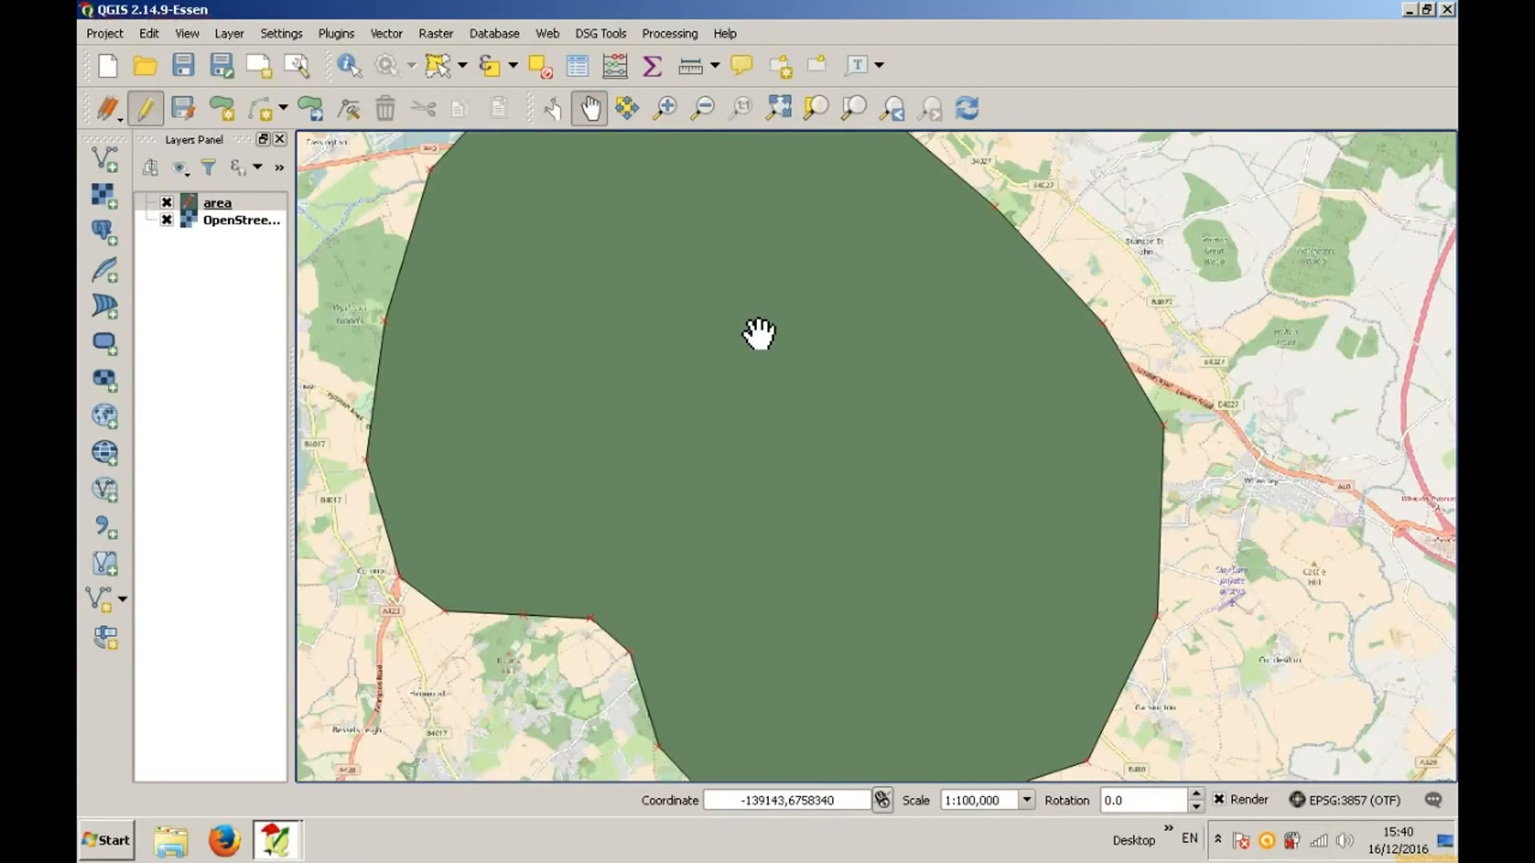
pyautogui.moveTo(771, 339); pyautogui.dragTo(849, 387)
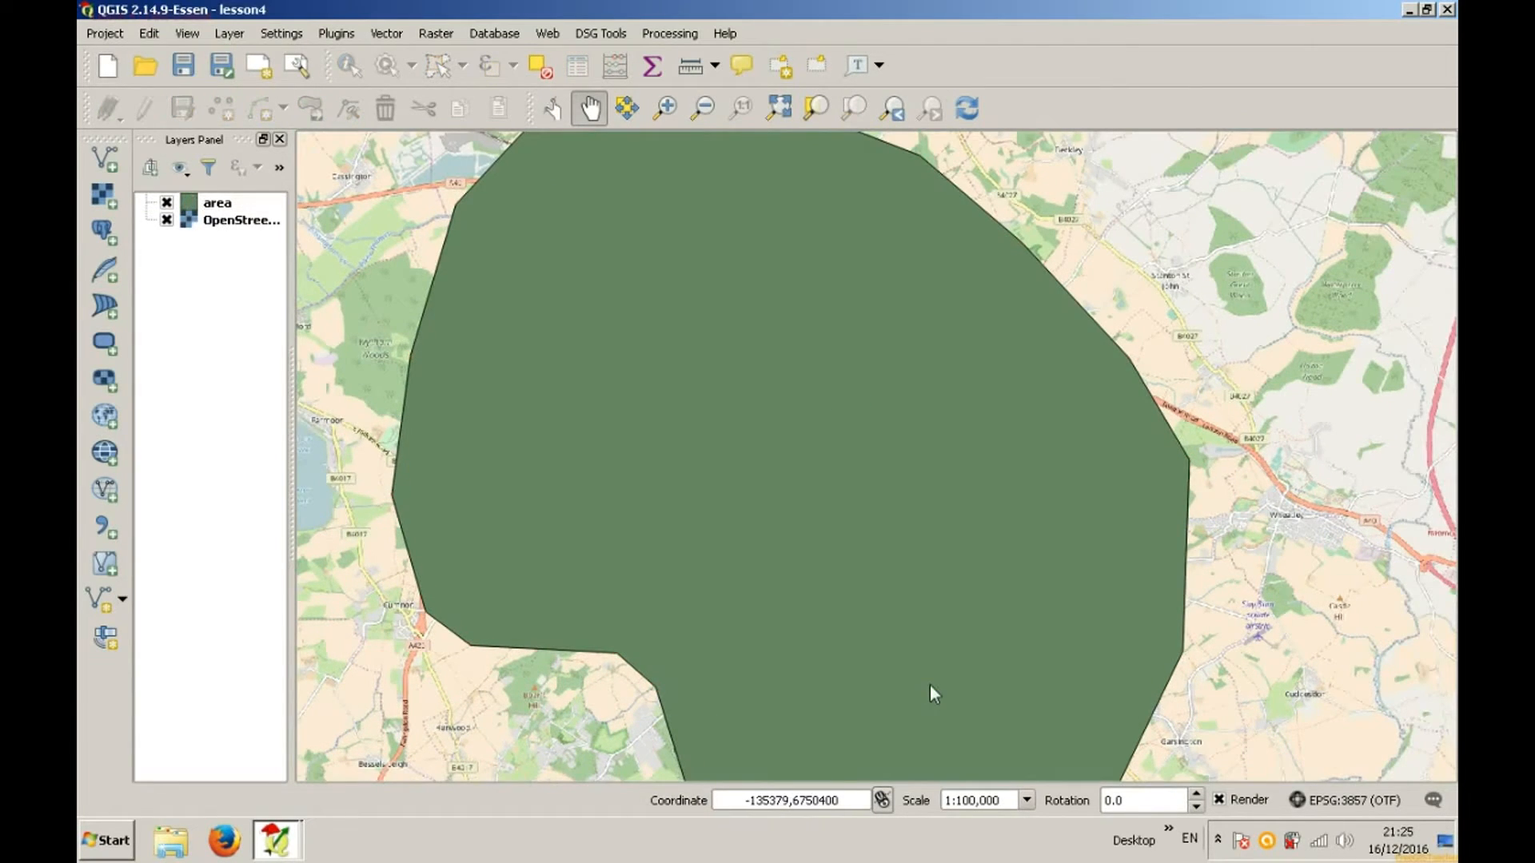
# Step: Change the project's coordinate reference system to WGS 84 (EPSG:4326) with on-the-fly transformation enabled
pyautogui.click(1327, 800)
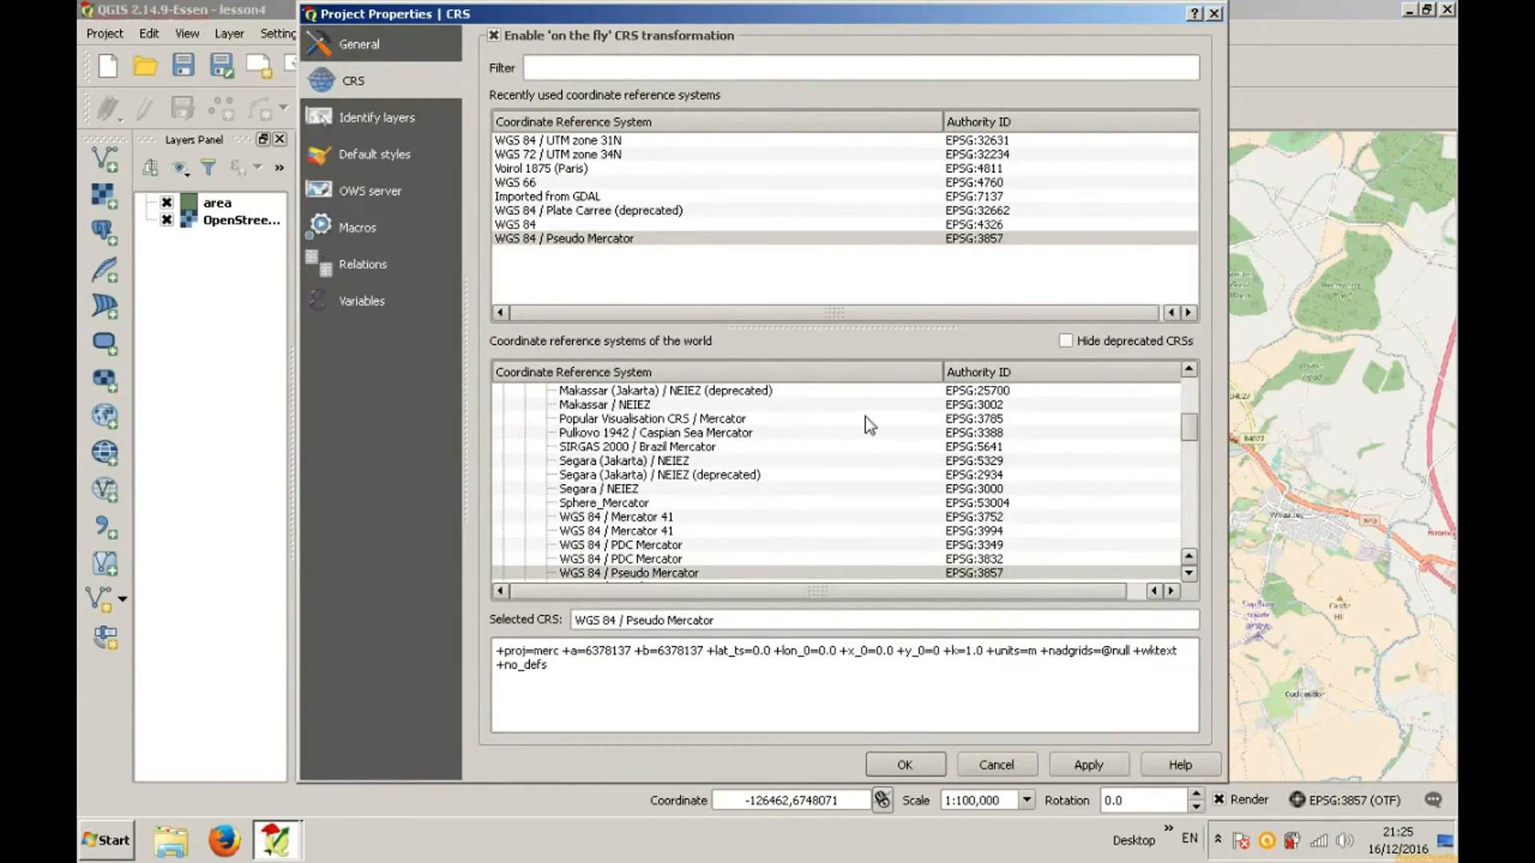
pyautogui.click(745, 223)
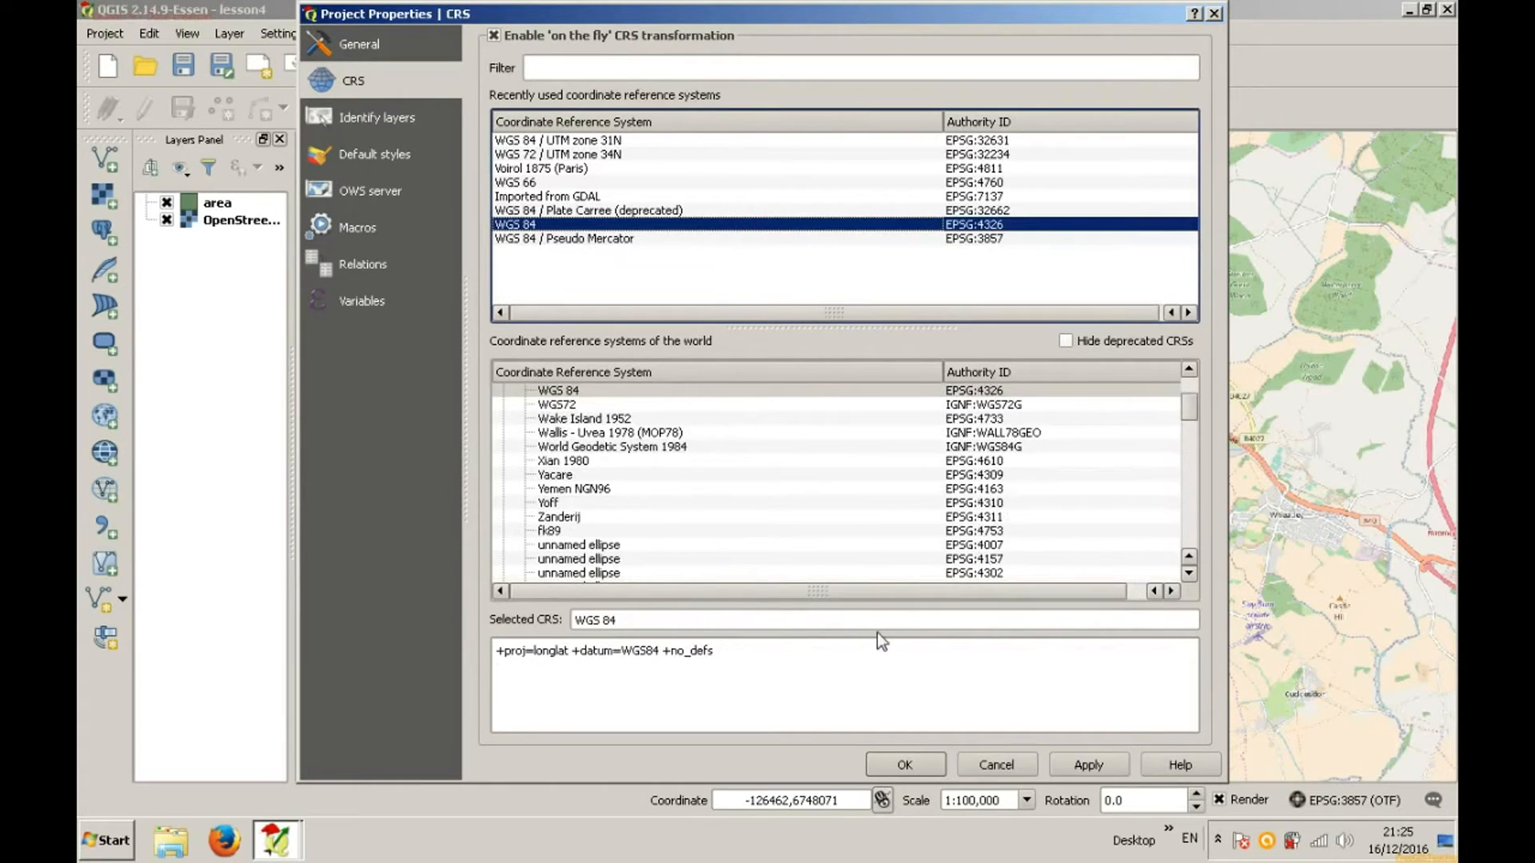
pyautogui.click(904, 765)
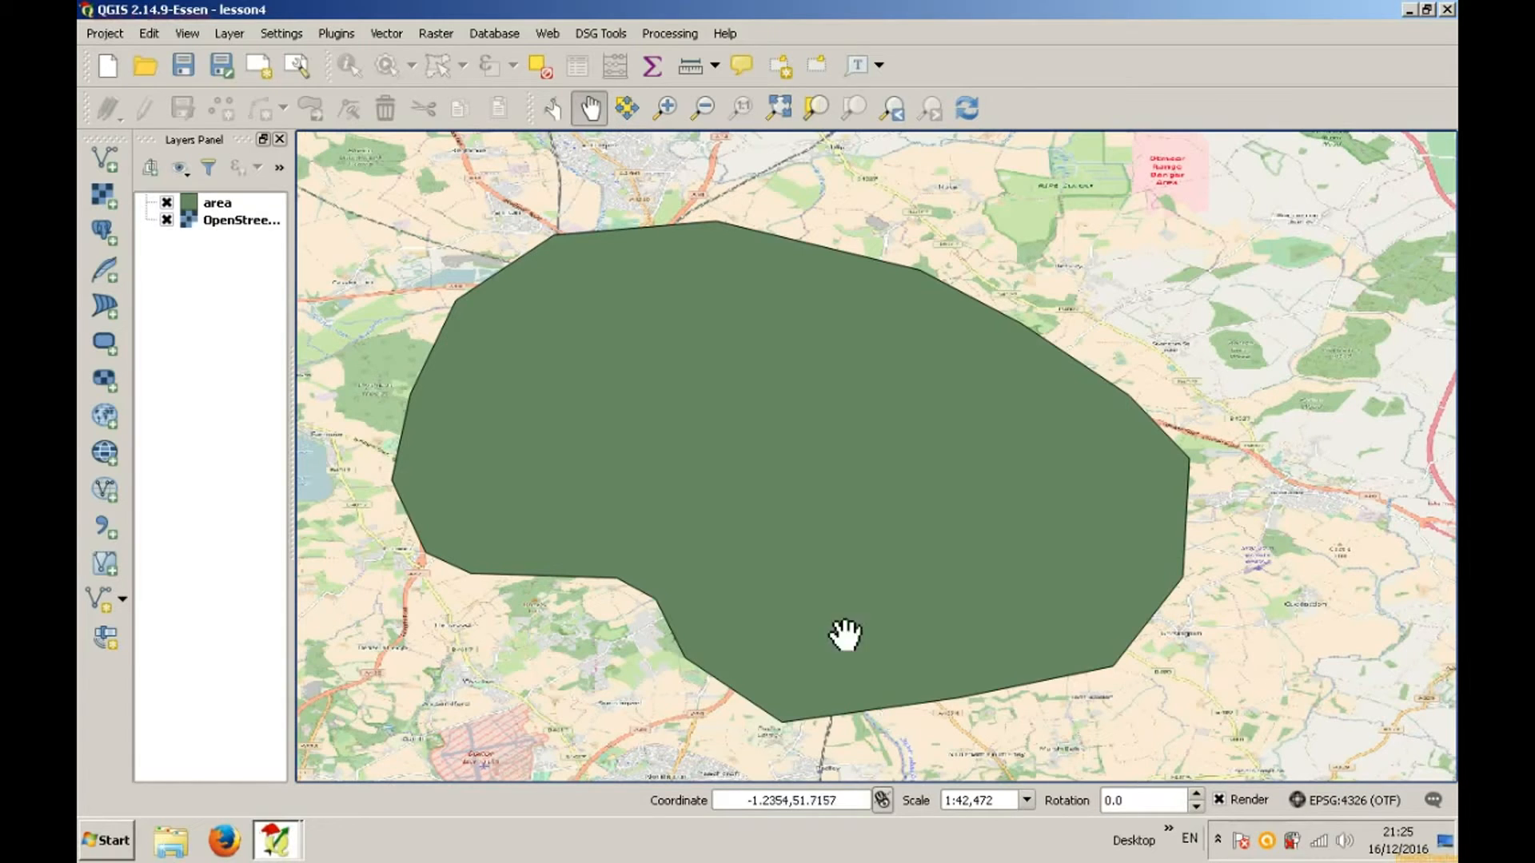
# Step: Hide the area layer on the map and turn off its editing mode
pyautogui.click(167, 203)
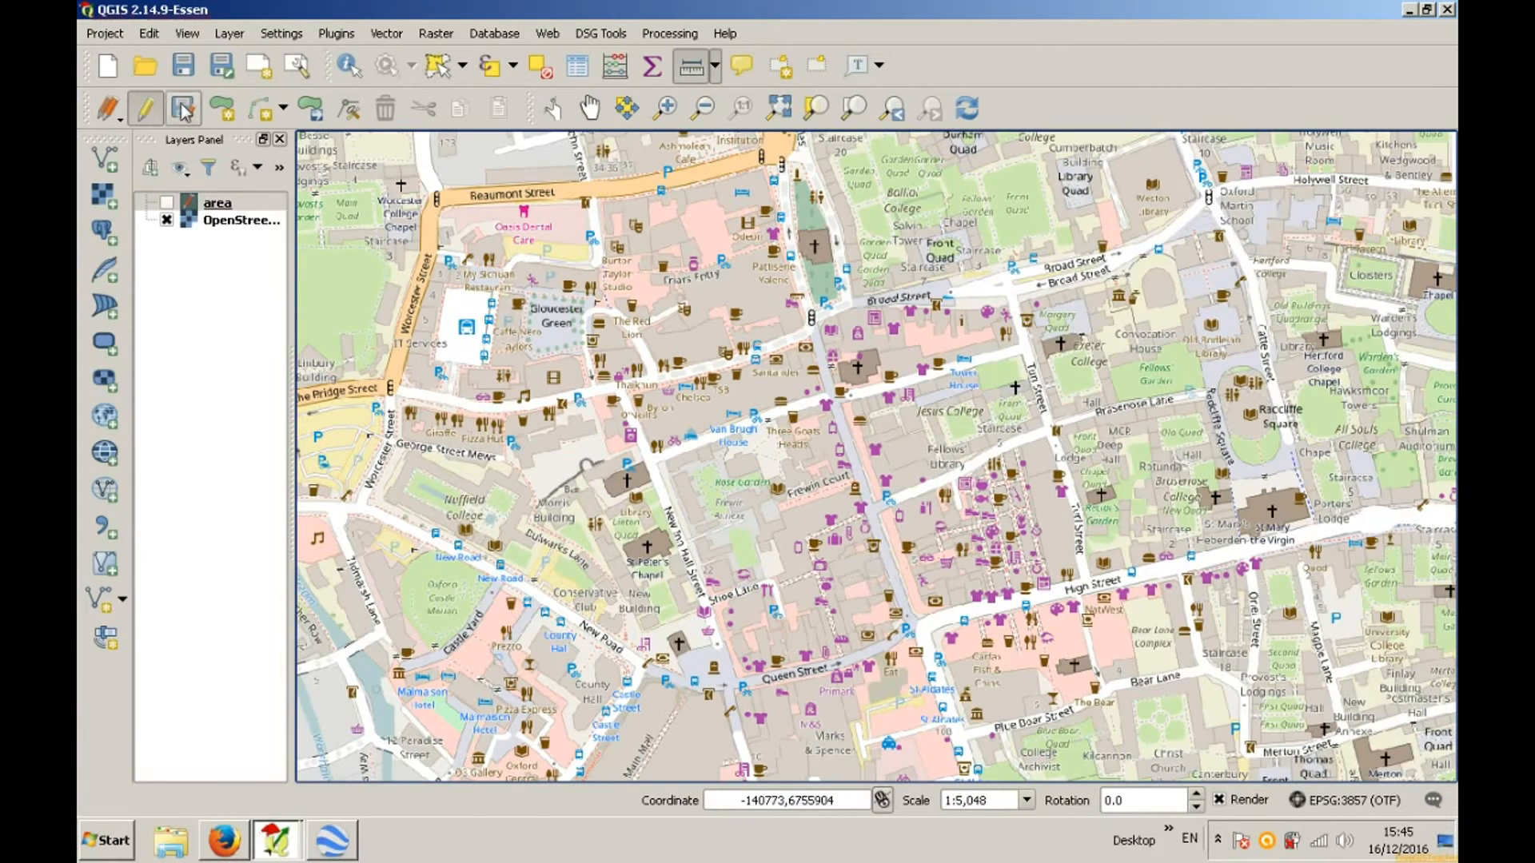
pyautogui.click(146, 108)
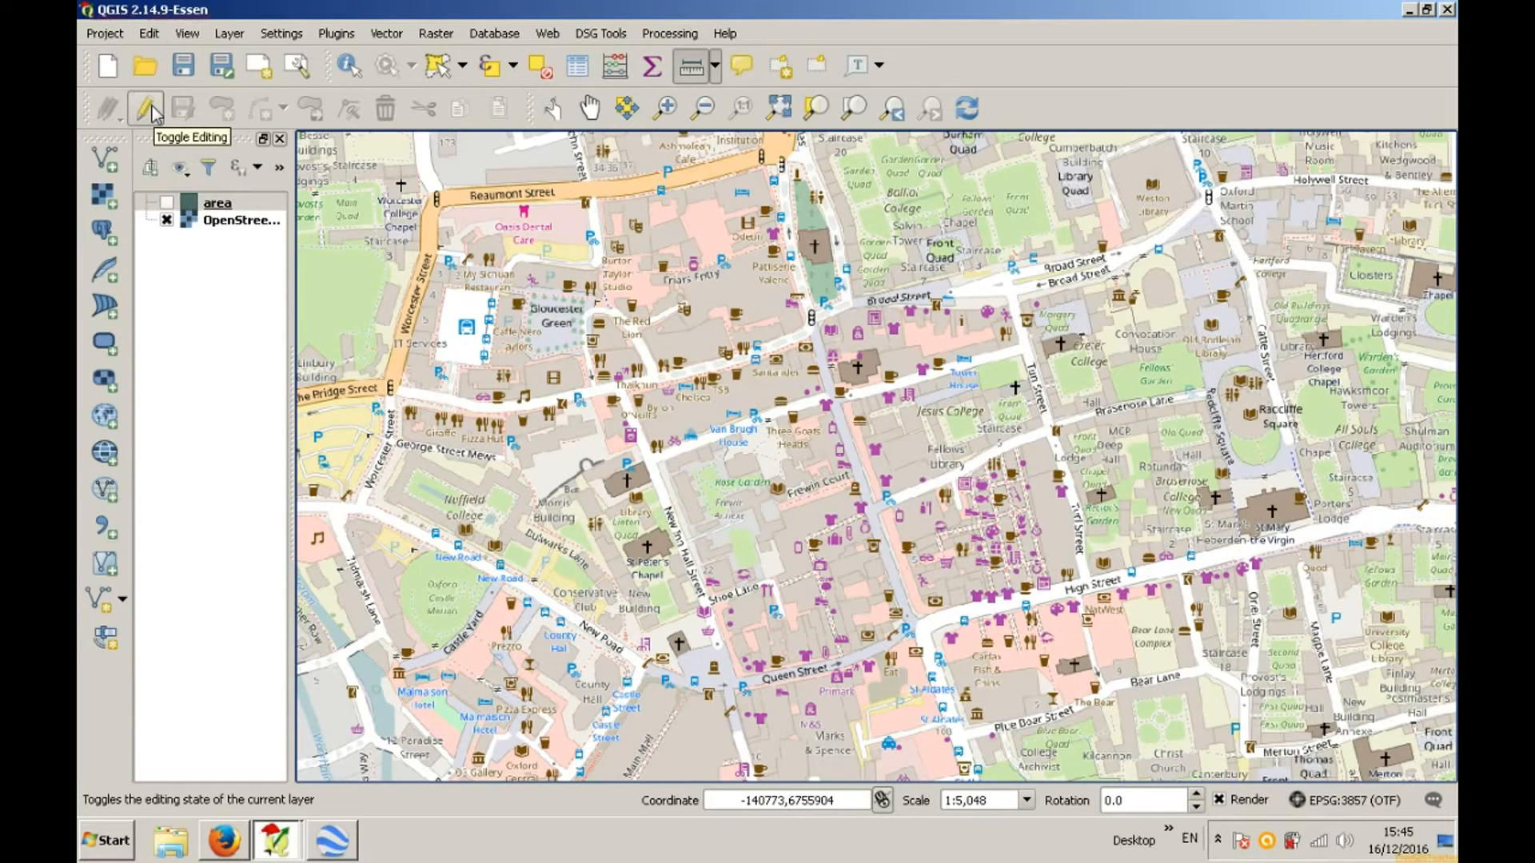
# Step: Save the project under the file name lesson4 in the Tutorial 1 Work folder
pyautogui.click(115, 35)
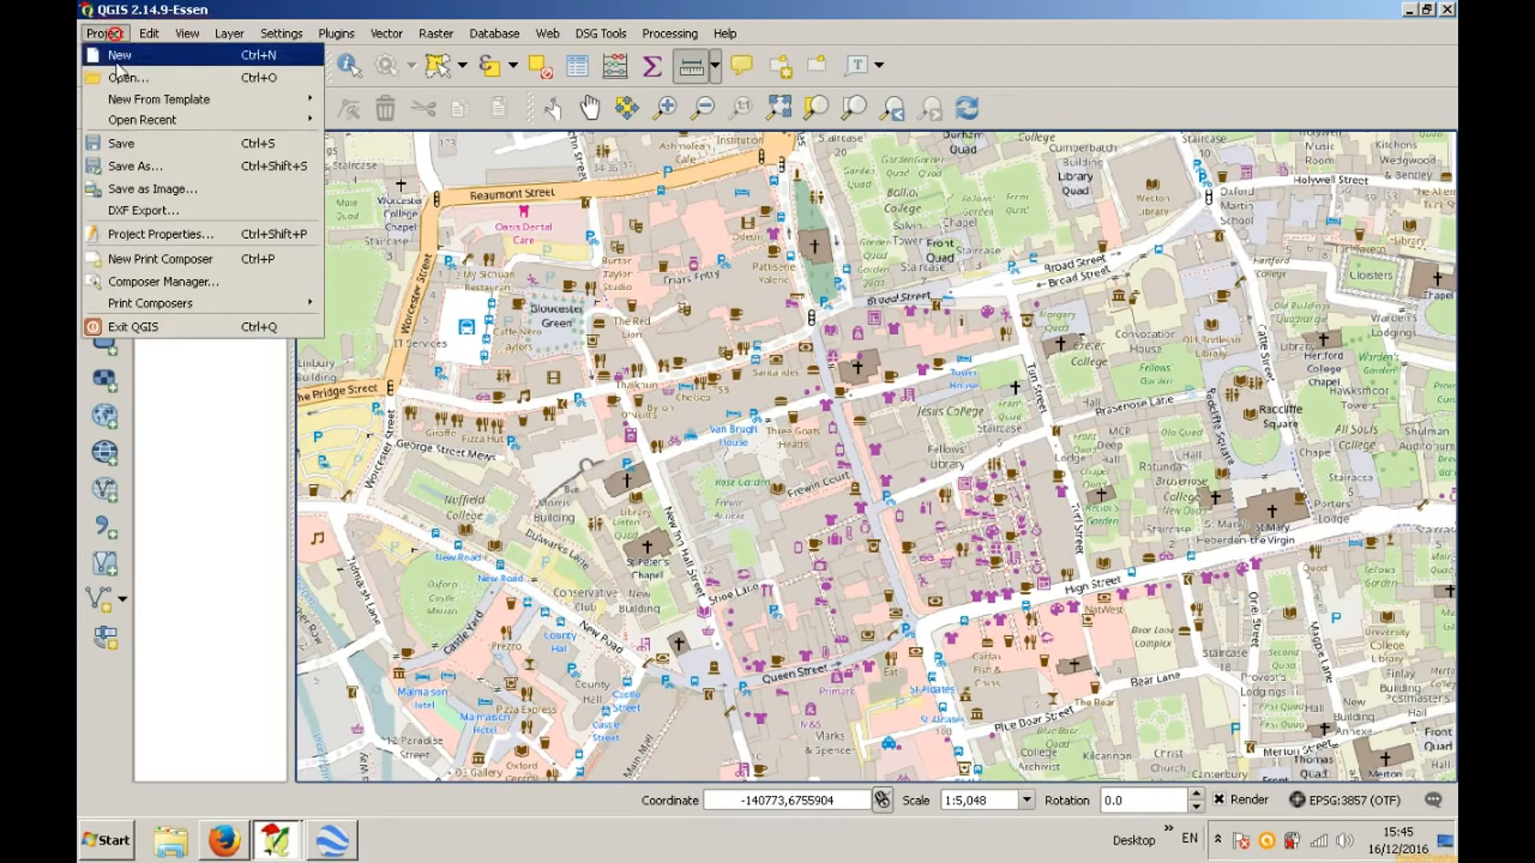
pyautogui.click(133, 152)
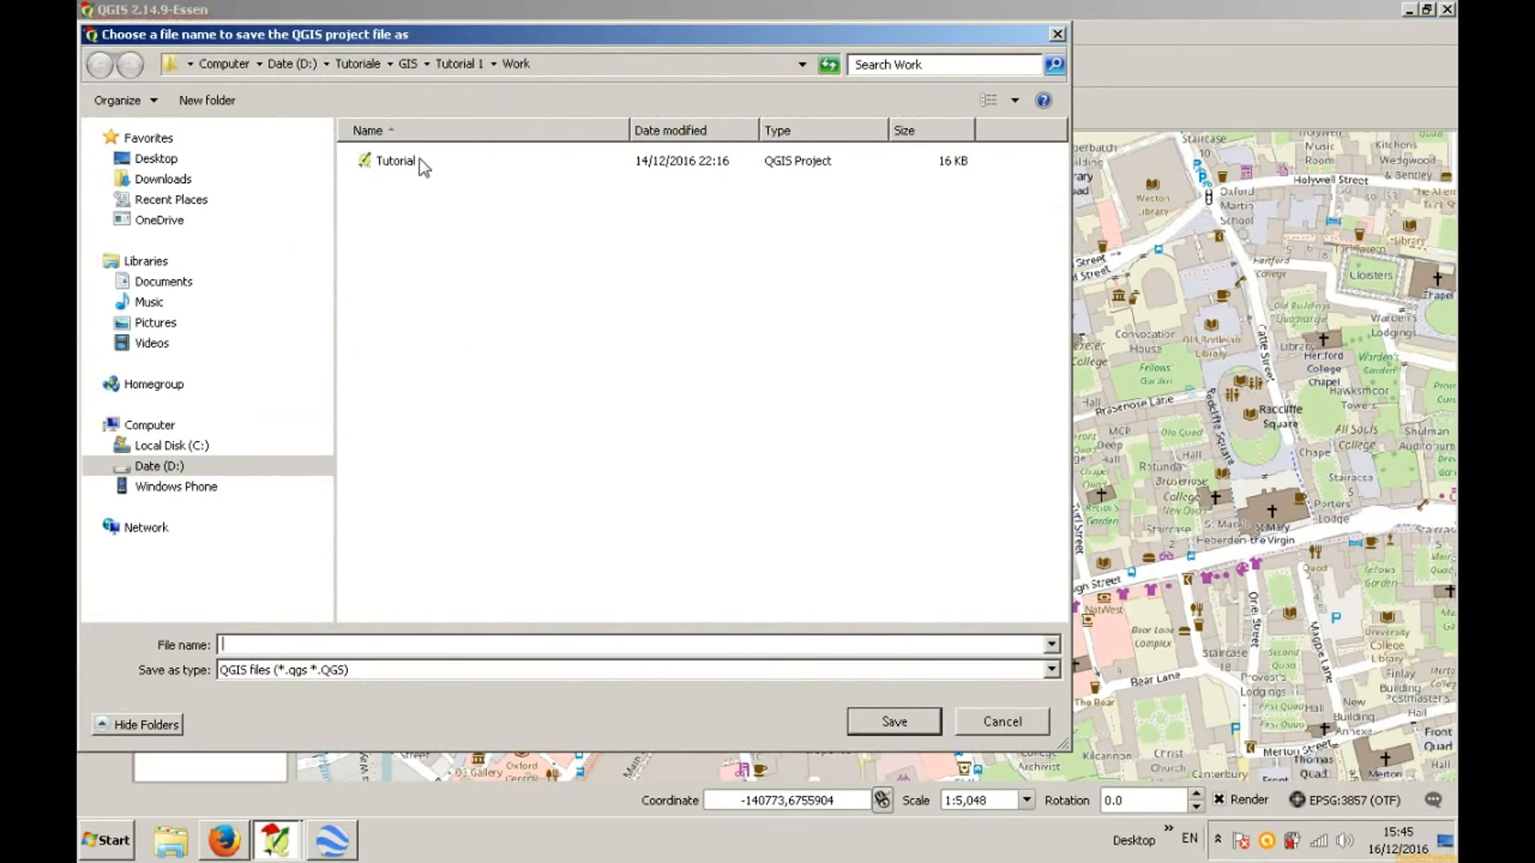
pyautogui.click(355, 648)
pyautogui.write('lesson4')
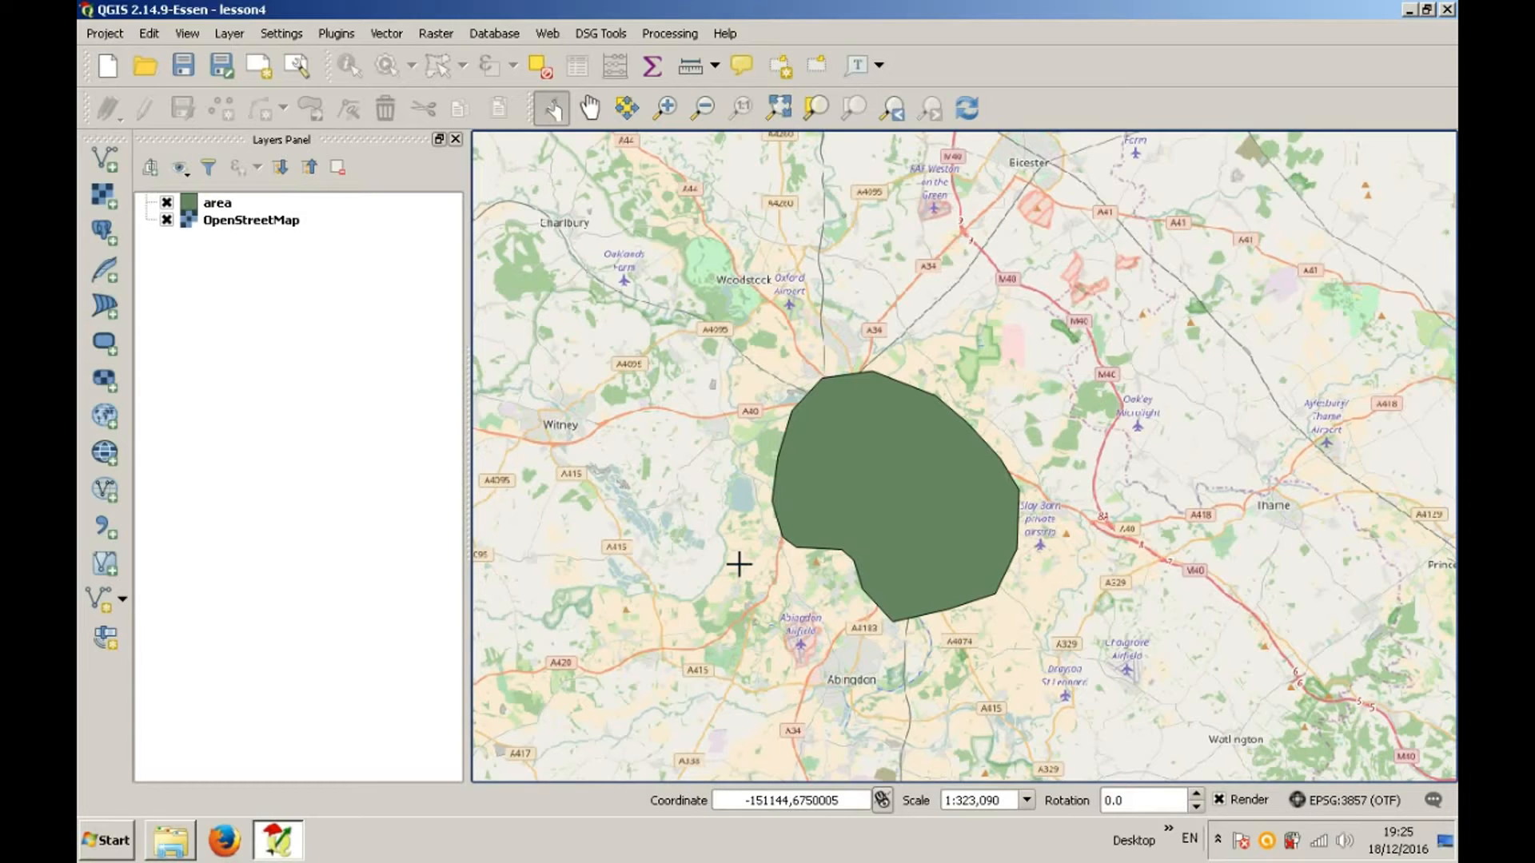
# Step: Switch to the file explorer and look through the buildings and land-use shapefiles in the england-latest-free.shp folder
pyautogui.click(184, 839)
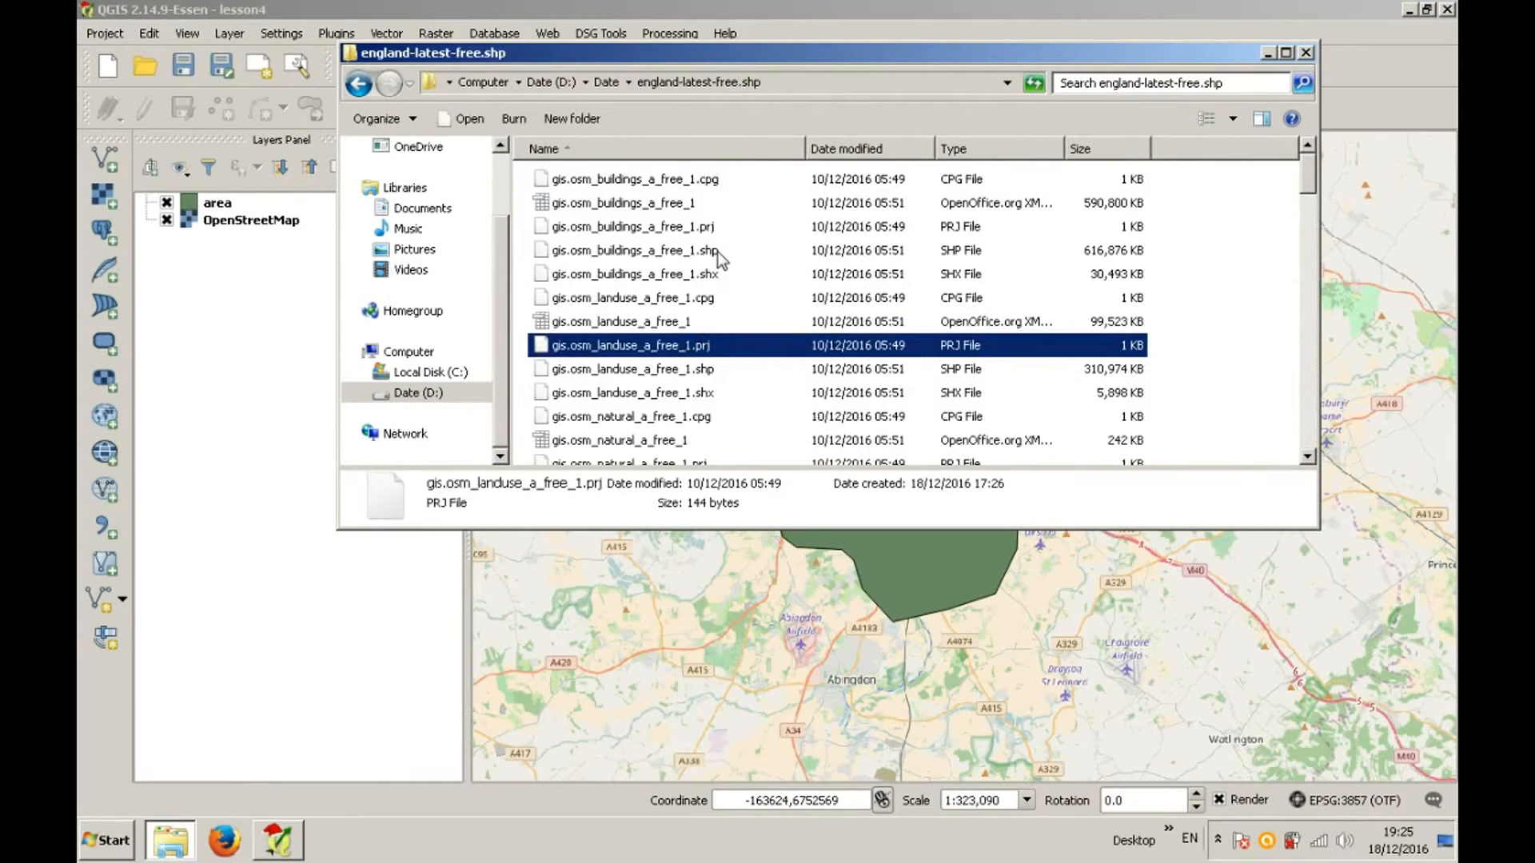
pyautogui.click(717, 250)
pyautogui.moveTo(751, 257); pyautogui.dragTo(711, 390)
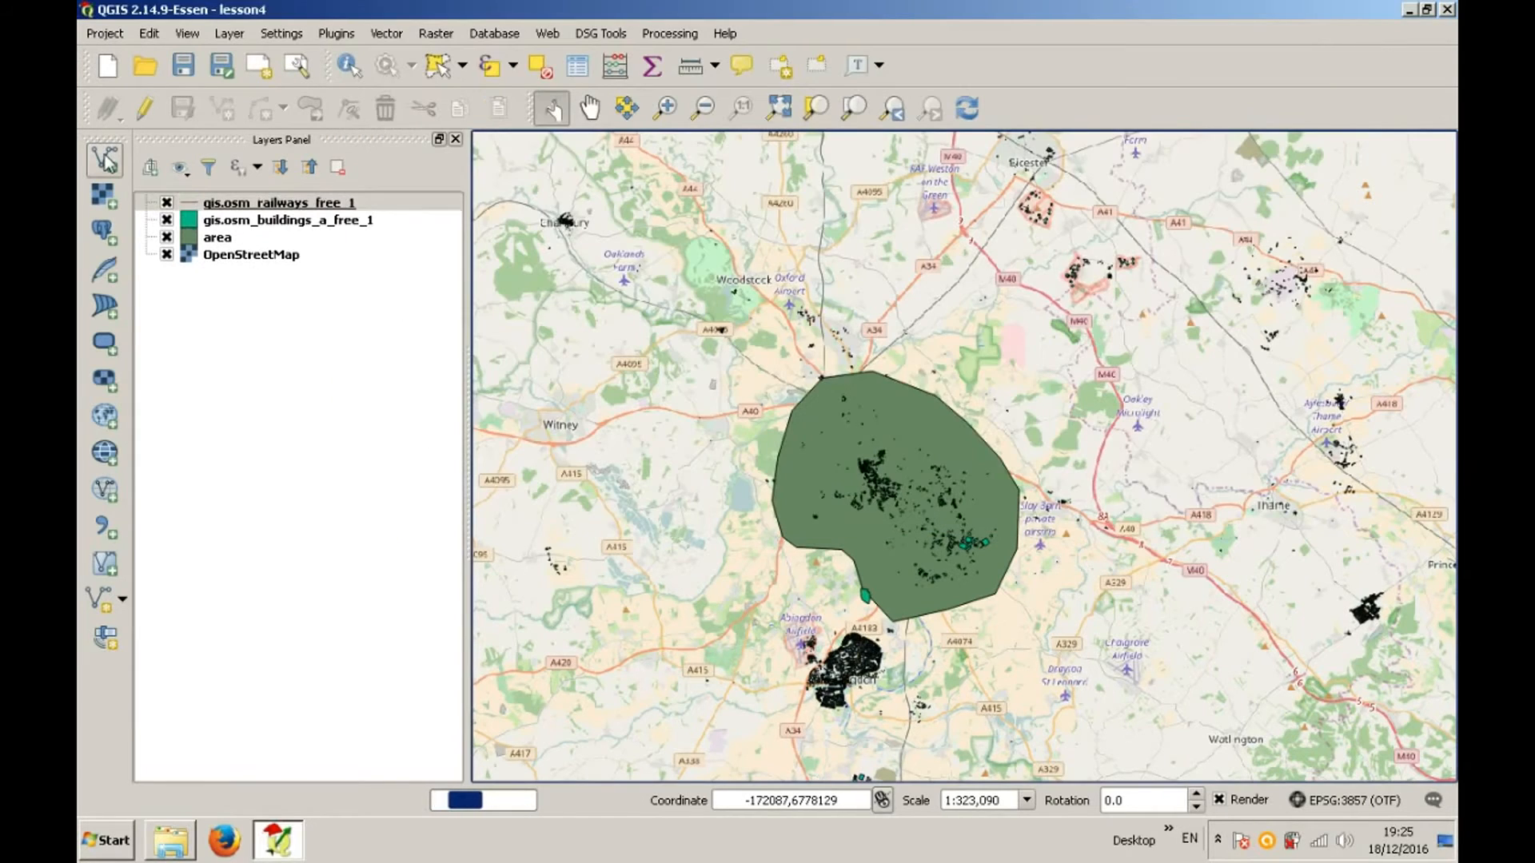
# Step: Add gis.osm_water_a_free_1.shp from the england-latest-free.shp folder as a vector layer with UTF-8 encoding
pyautogui.click(107, 159)
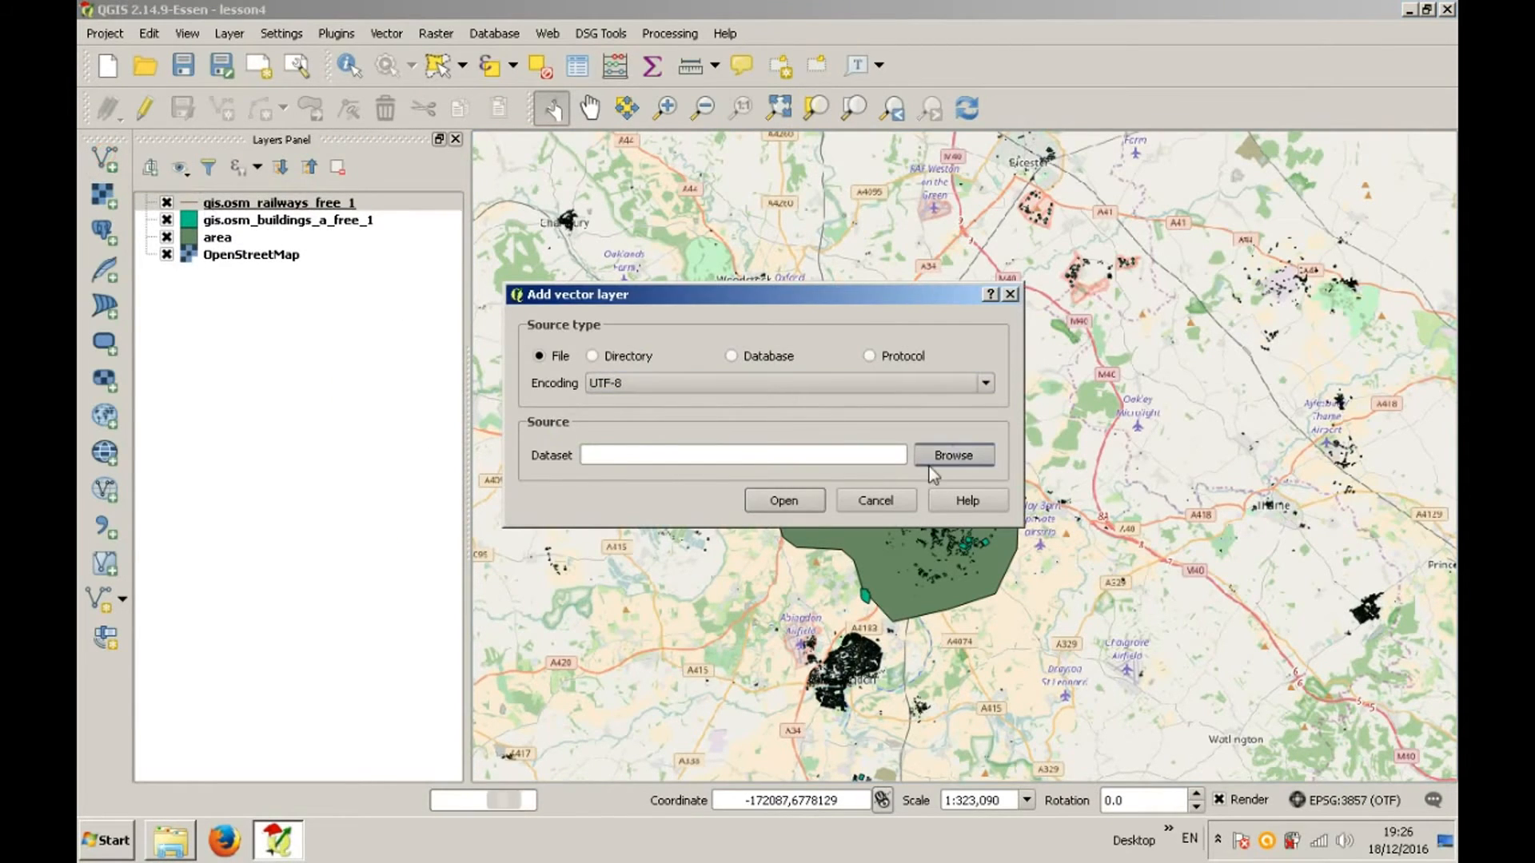
pyautogui.click(954, 455)
pyautogui.click(877, 460)
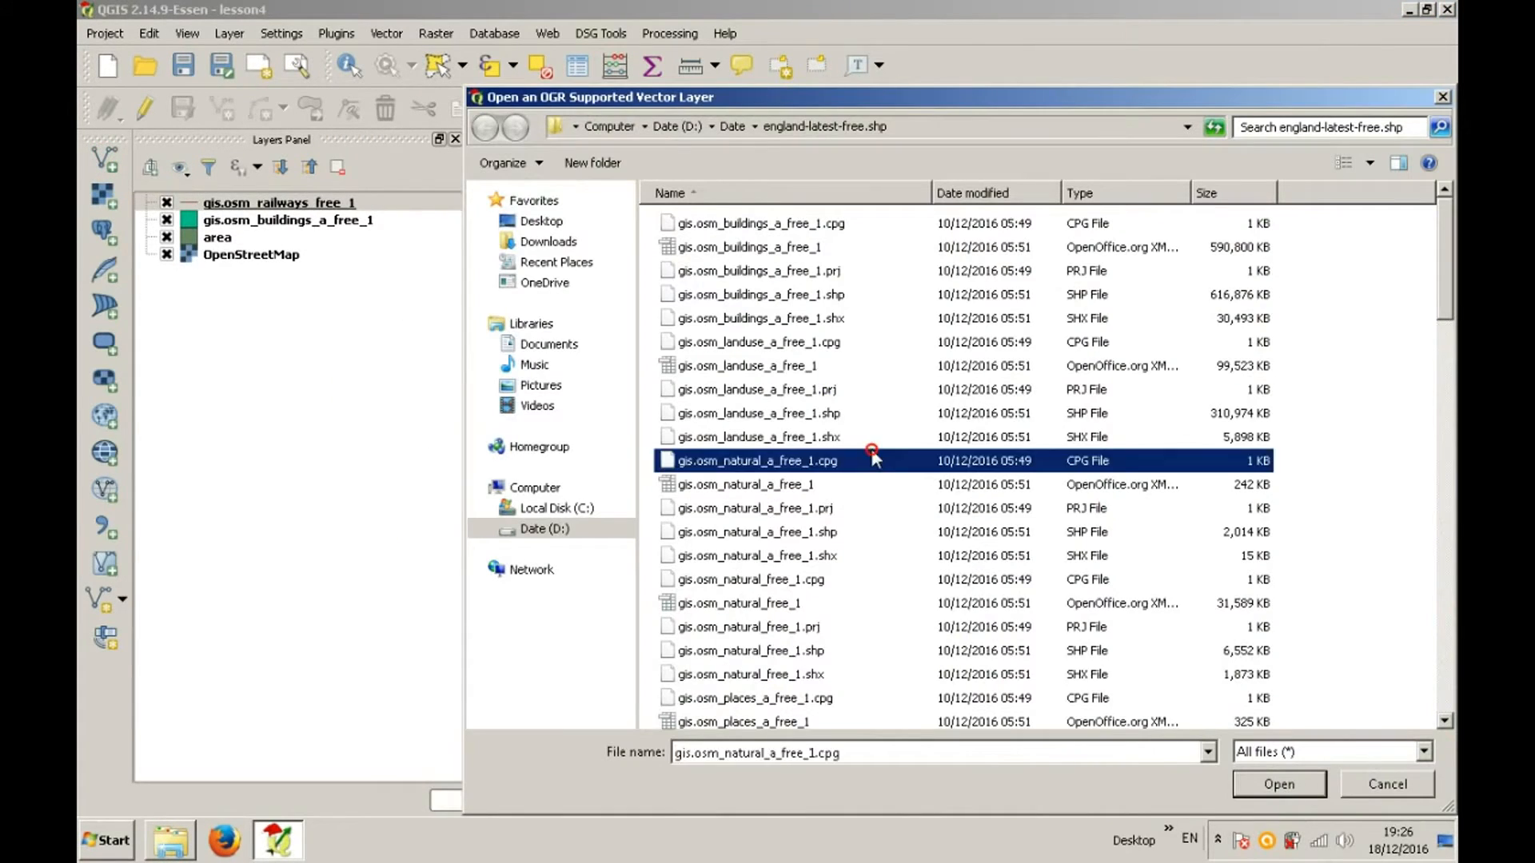
pyautogui.scroll(-20, 877, 459)
pyautogui.scroll(-1, 877, 456)
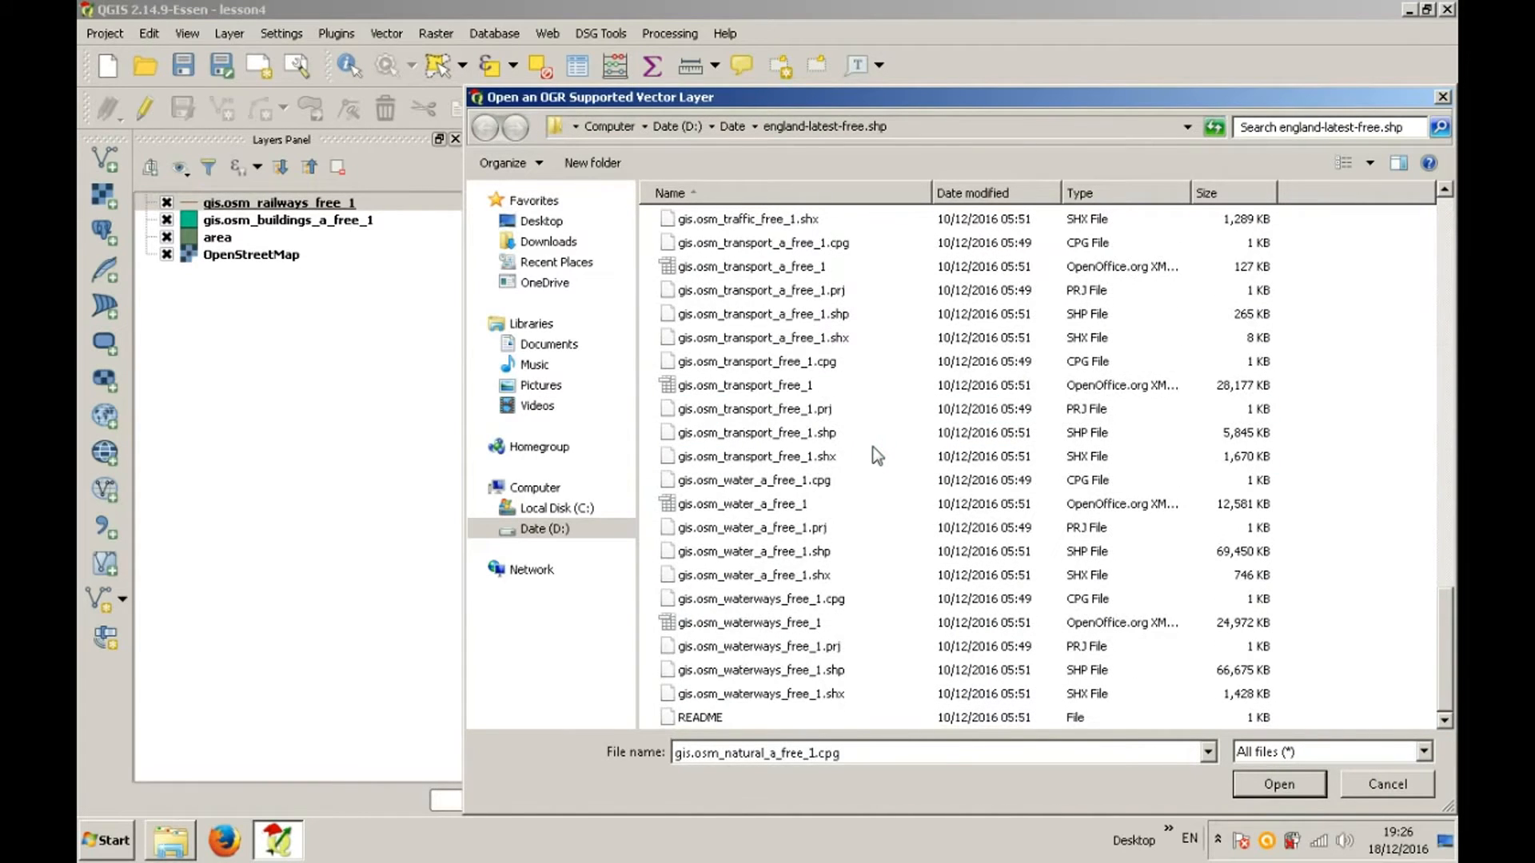
pyautogui.click(845, 551)
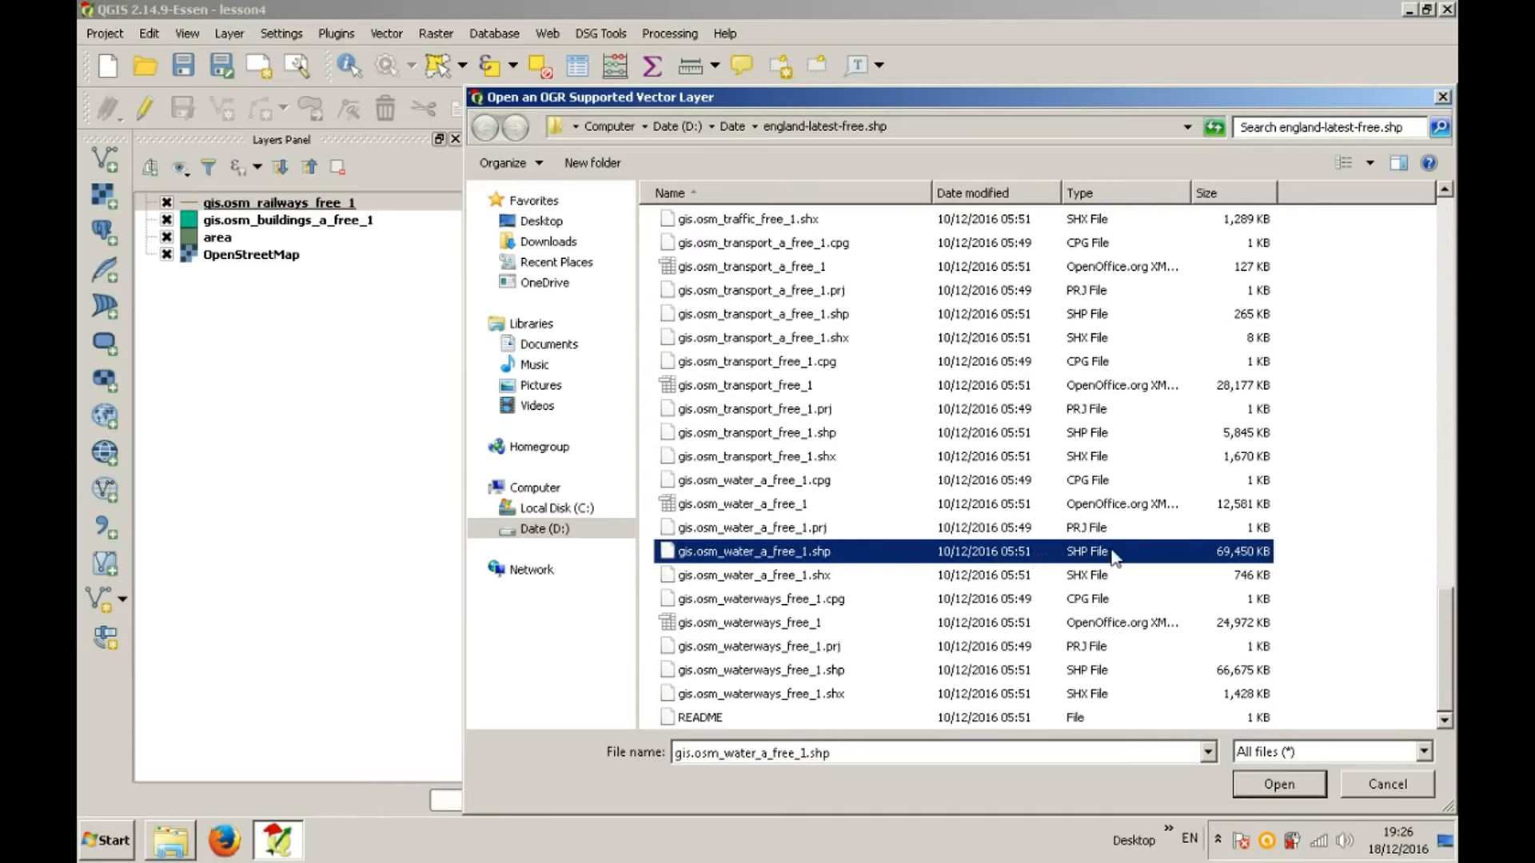
pyautogui.click(1279, 784)
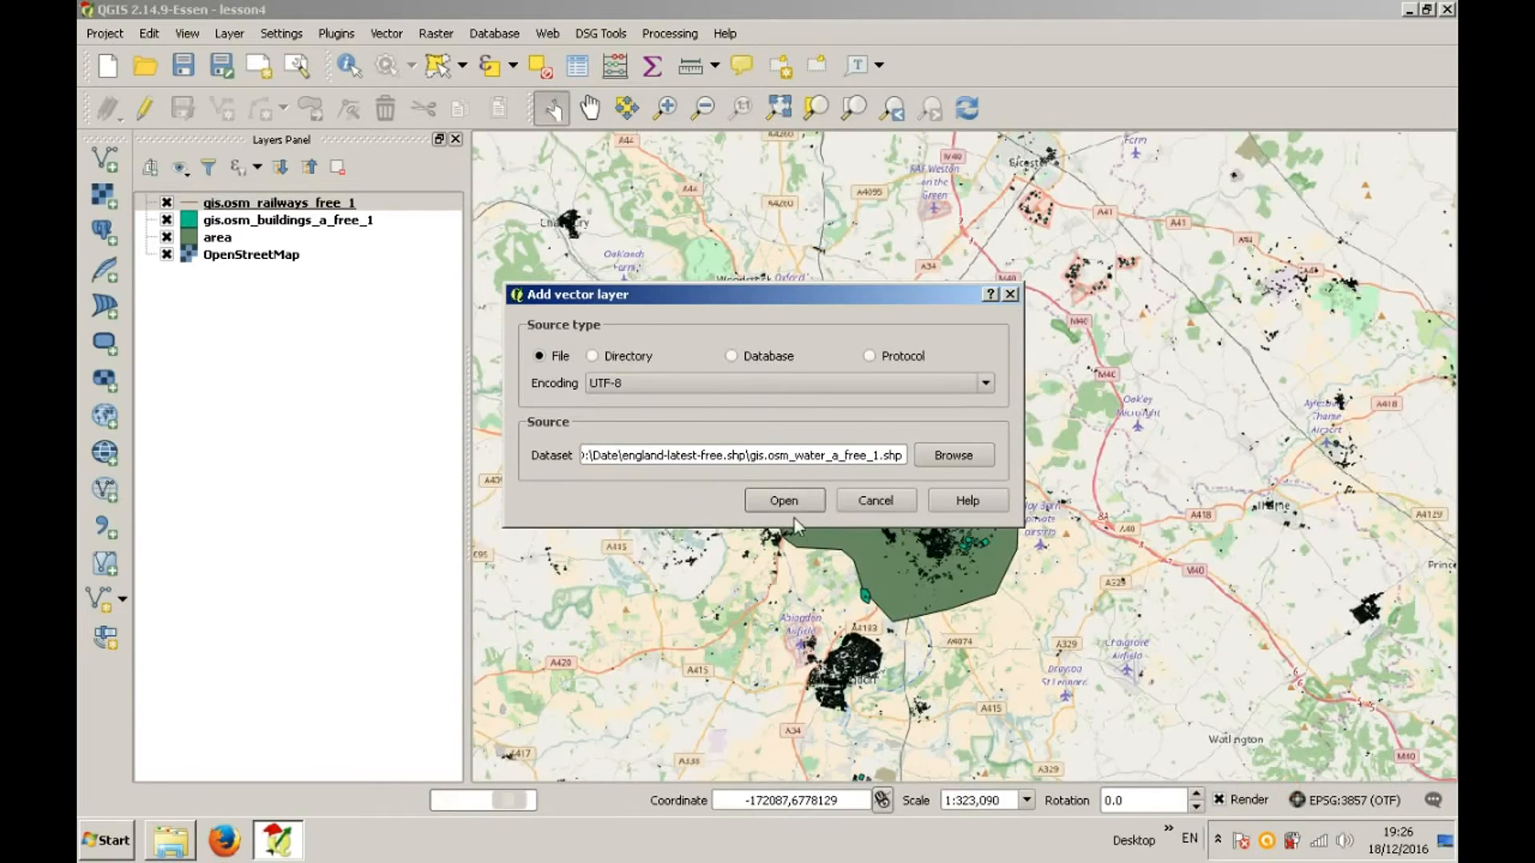
pyautogui.click(788, 507)
# Step: Start the Clip geoprocessing tool with gis.osm_waterways_free_1 as the input vector layer and area as the clip layer
pyautogui.rightClick(303, 209)
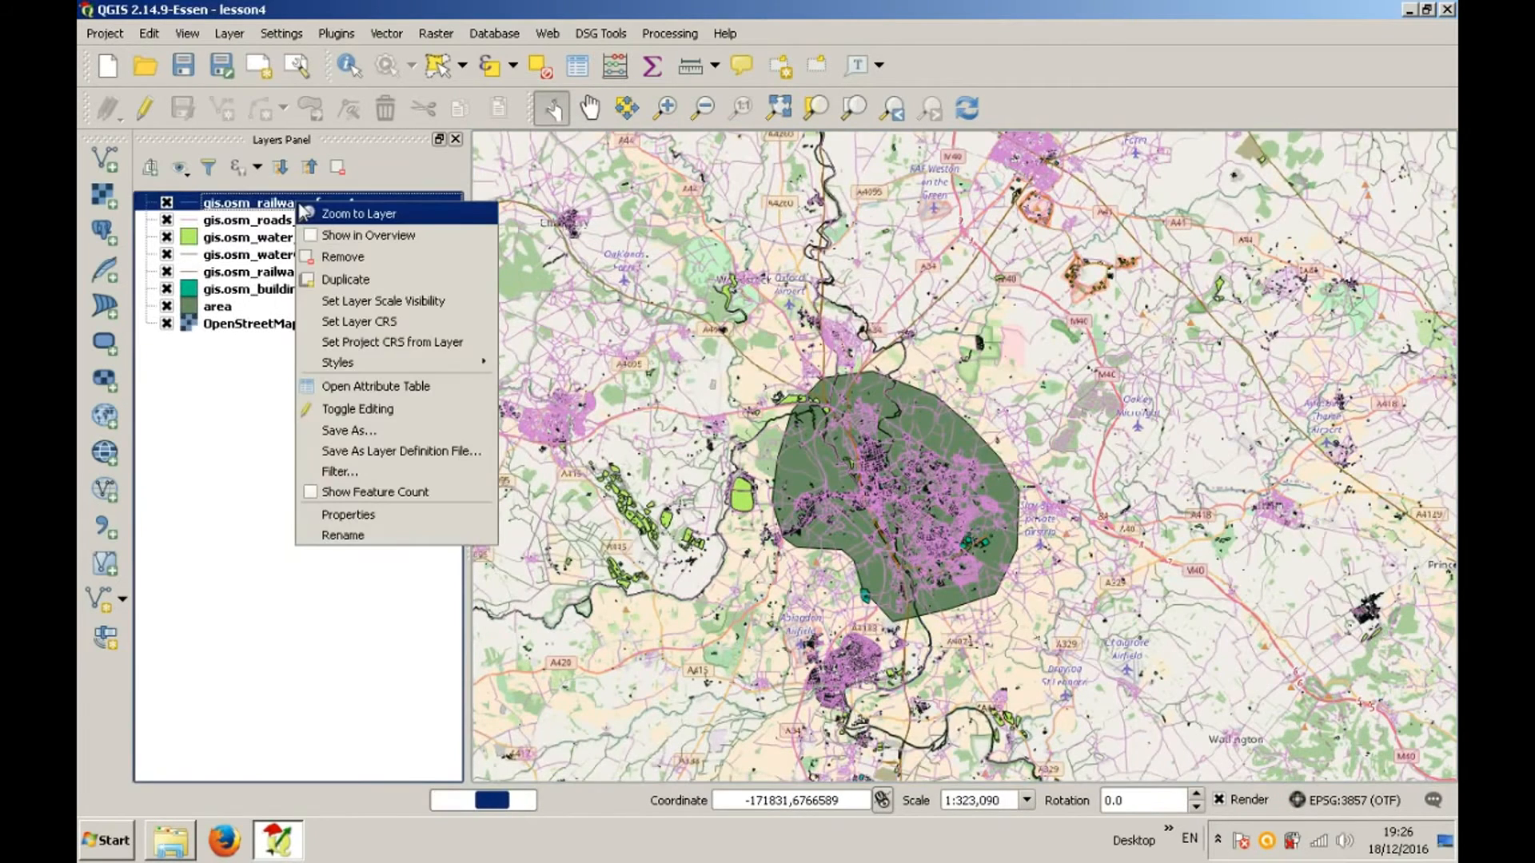
pyautogui.click(305, 212)
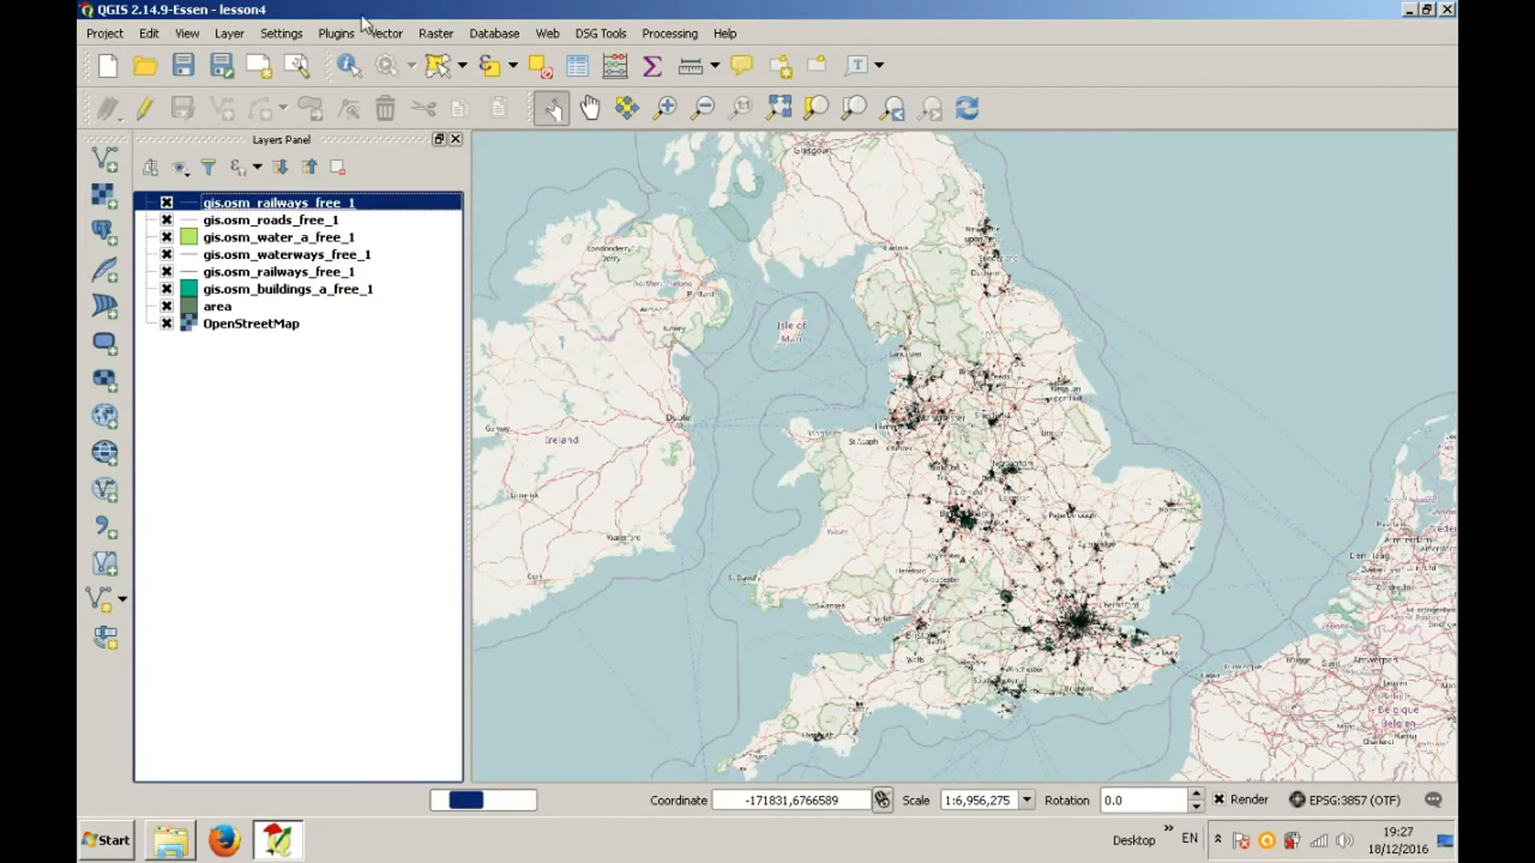
pyautogui.click(387, 33)
pyautogui.moveTo(453, 247)
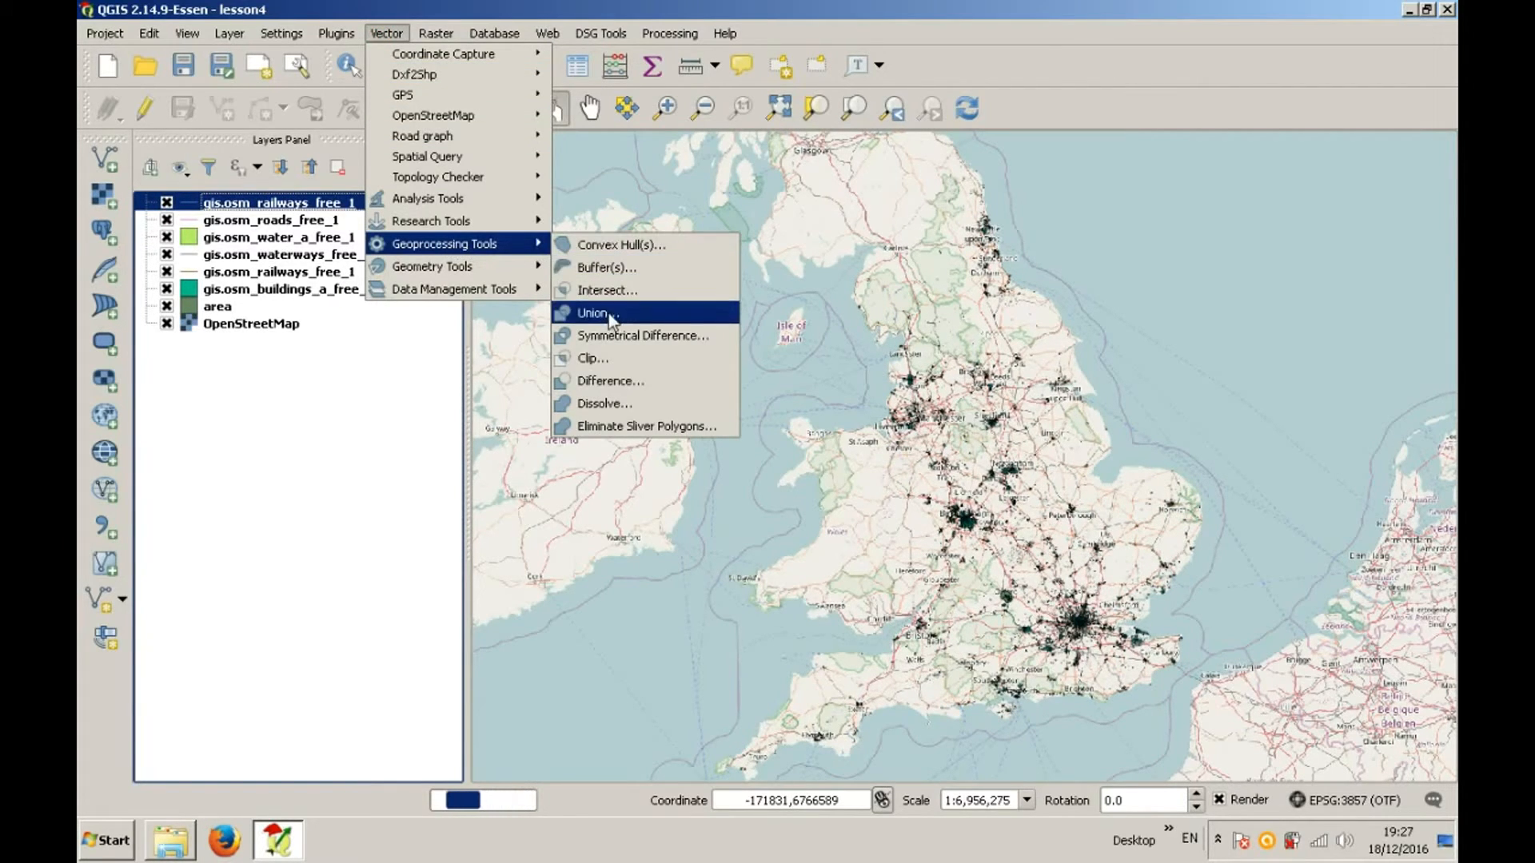
pyautogui.click(616, 360)
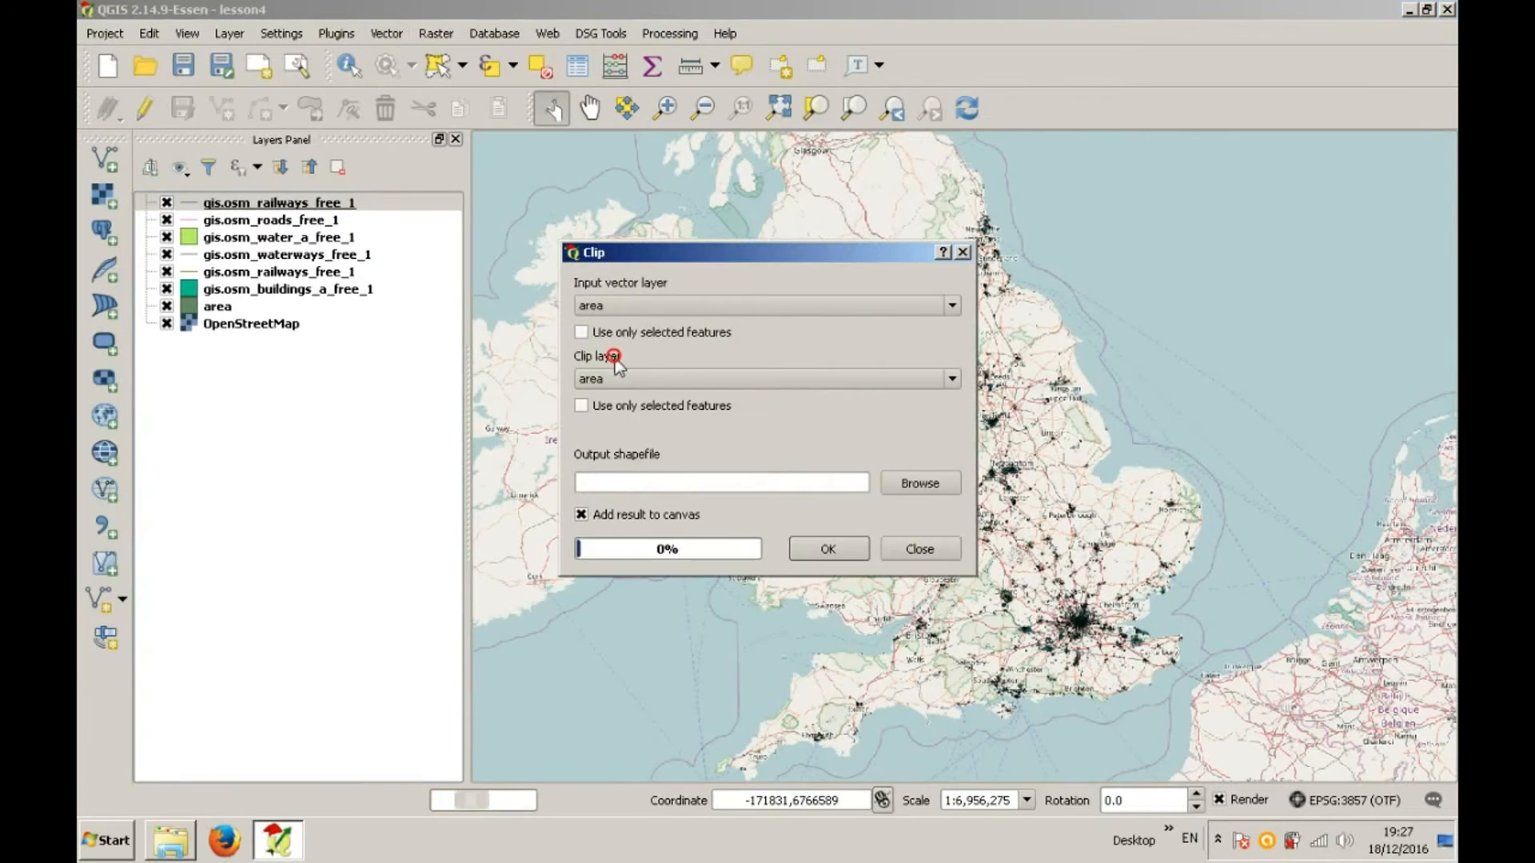
pyautogui.click(951, 306)
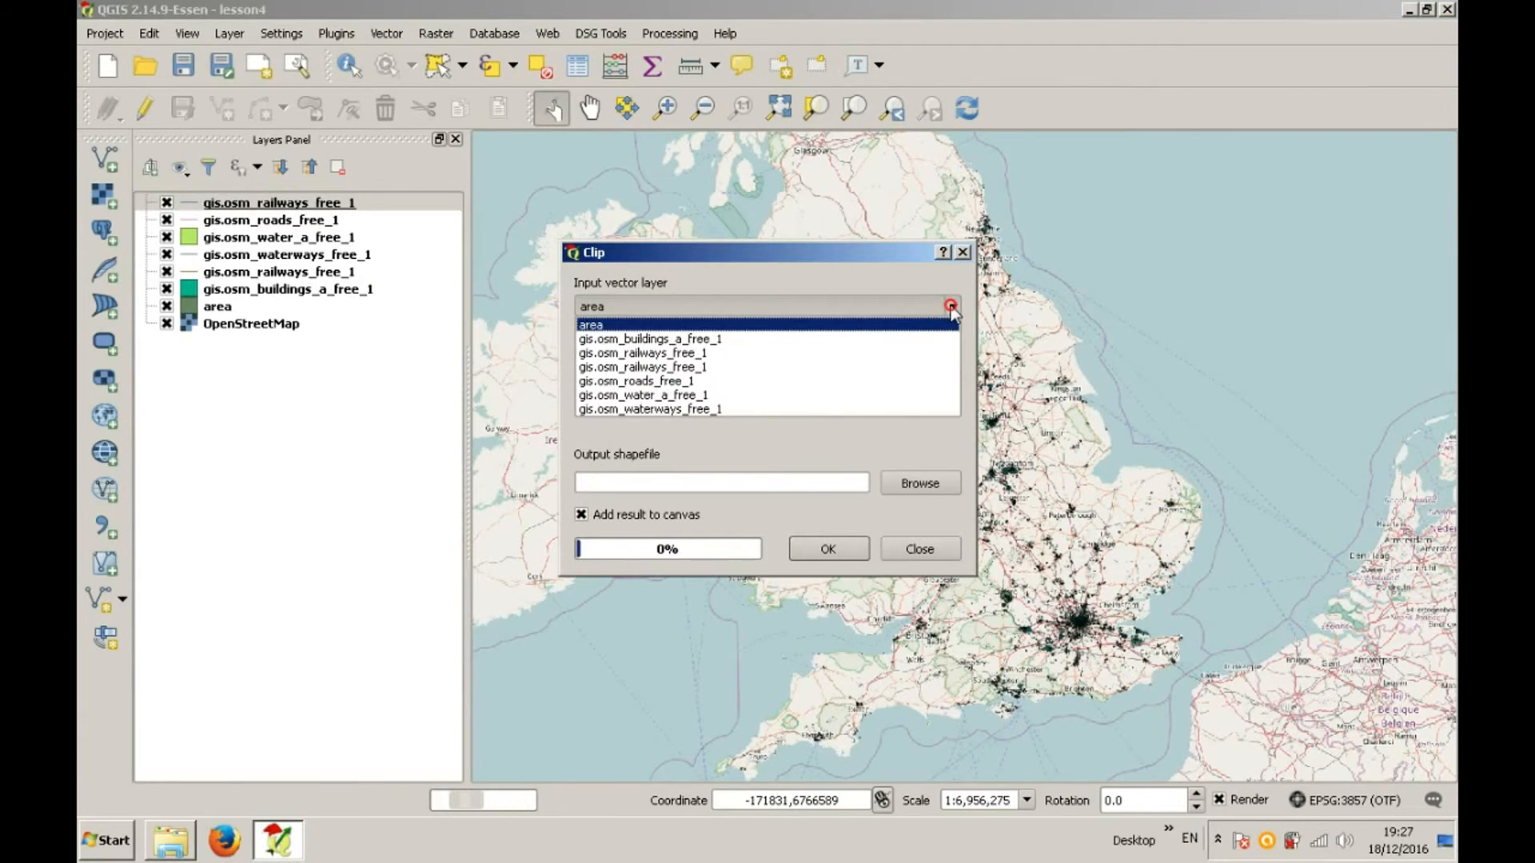
pyautogui.click(752, 410)
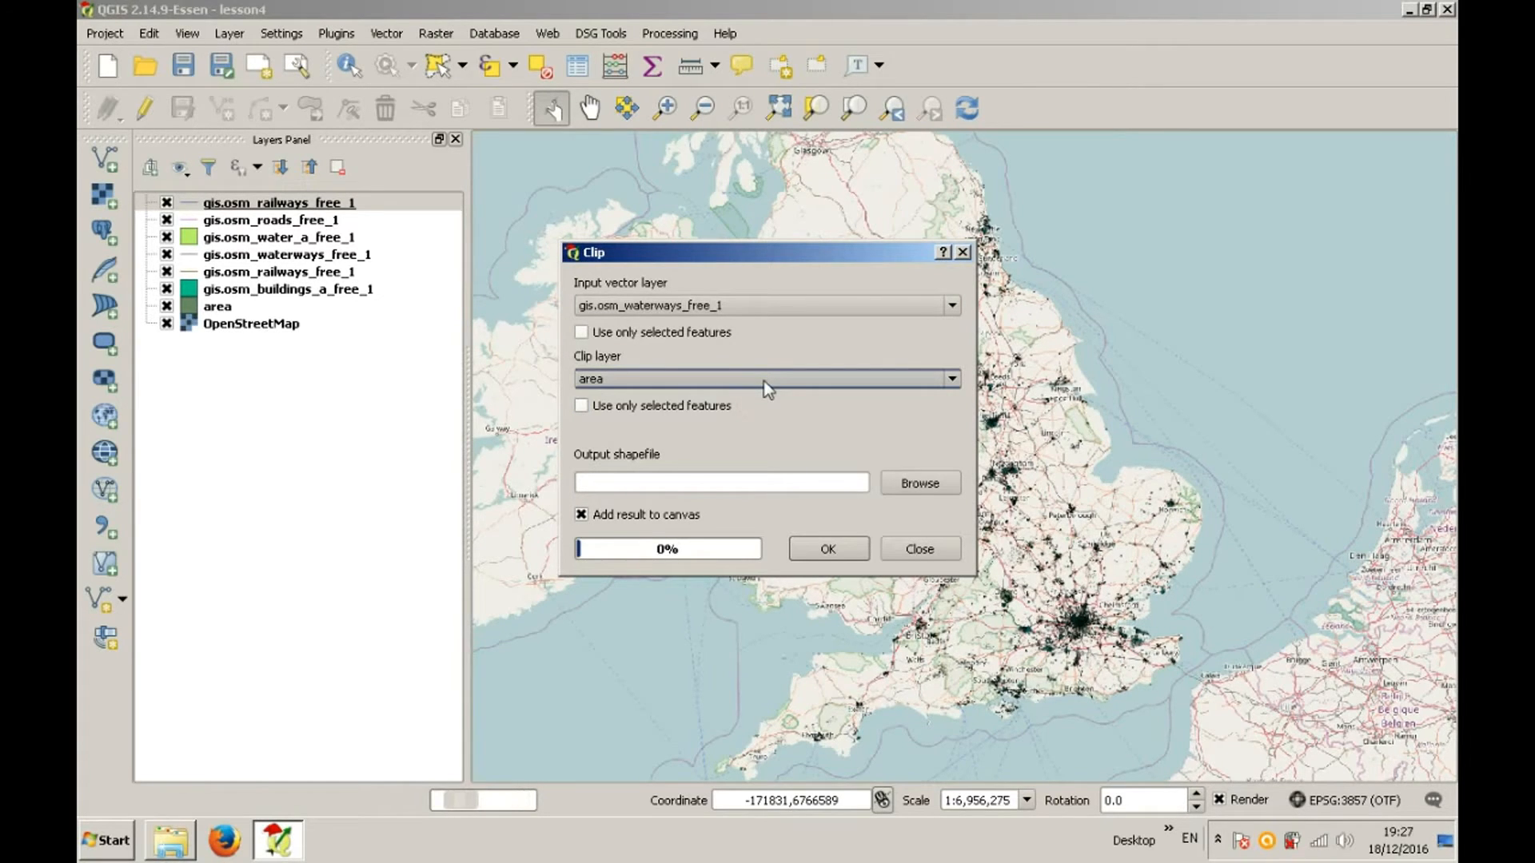
pyautogui.click(763, 381)
pyautogui.click(766, 399)
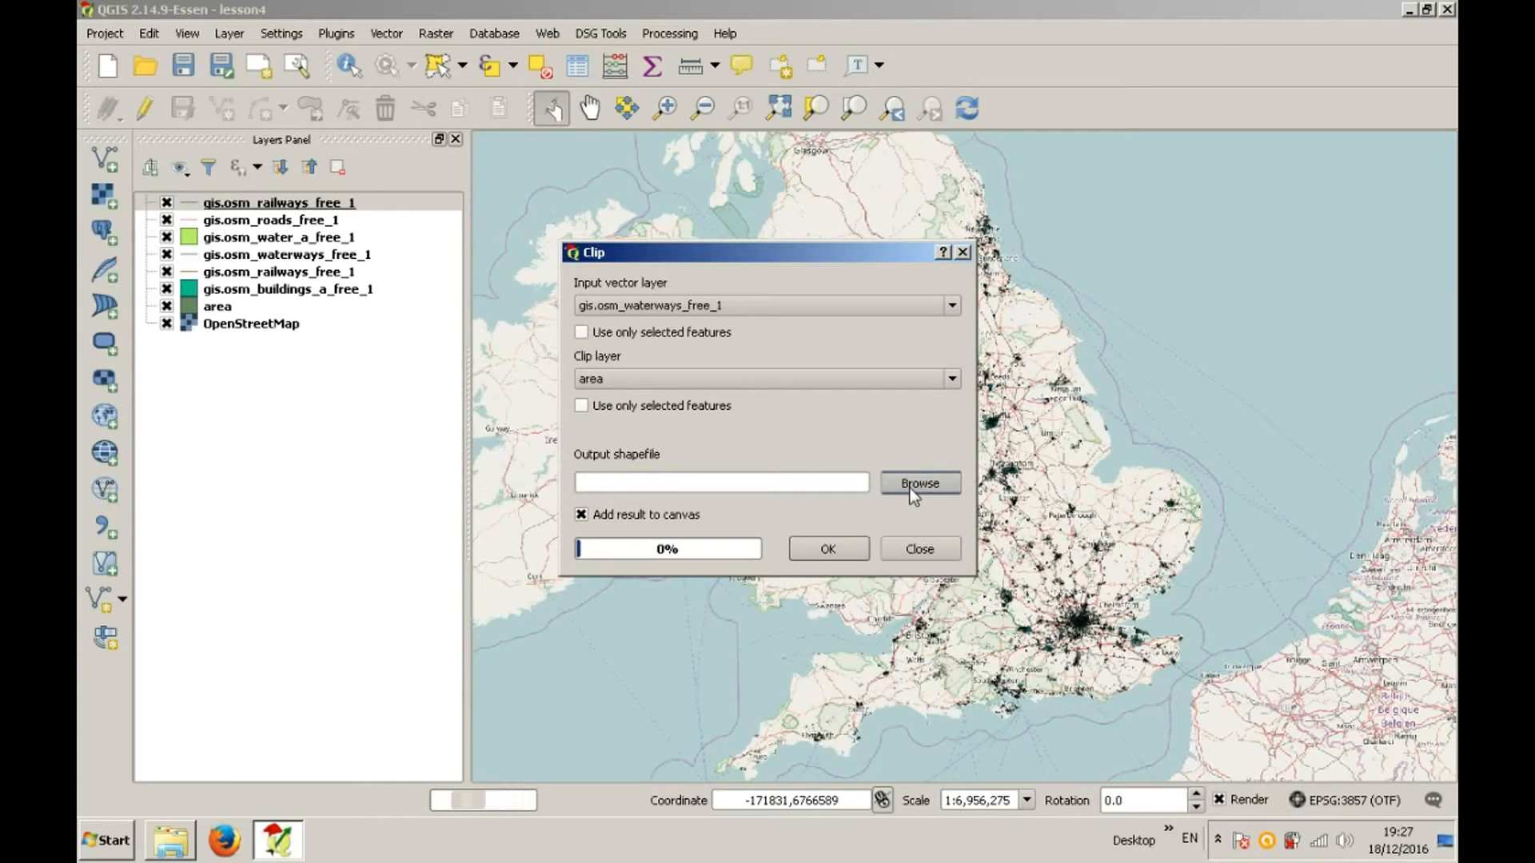
# Step: Run the clip with its output saved as waterways_Ox.shp in the Udemy folder and the result added to the canvas
pyautogui.click(600, 516)
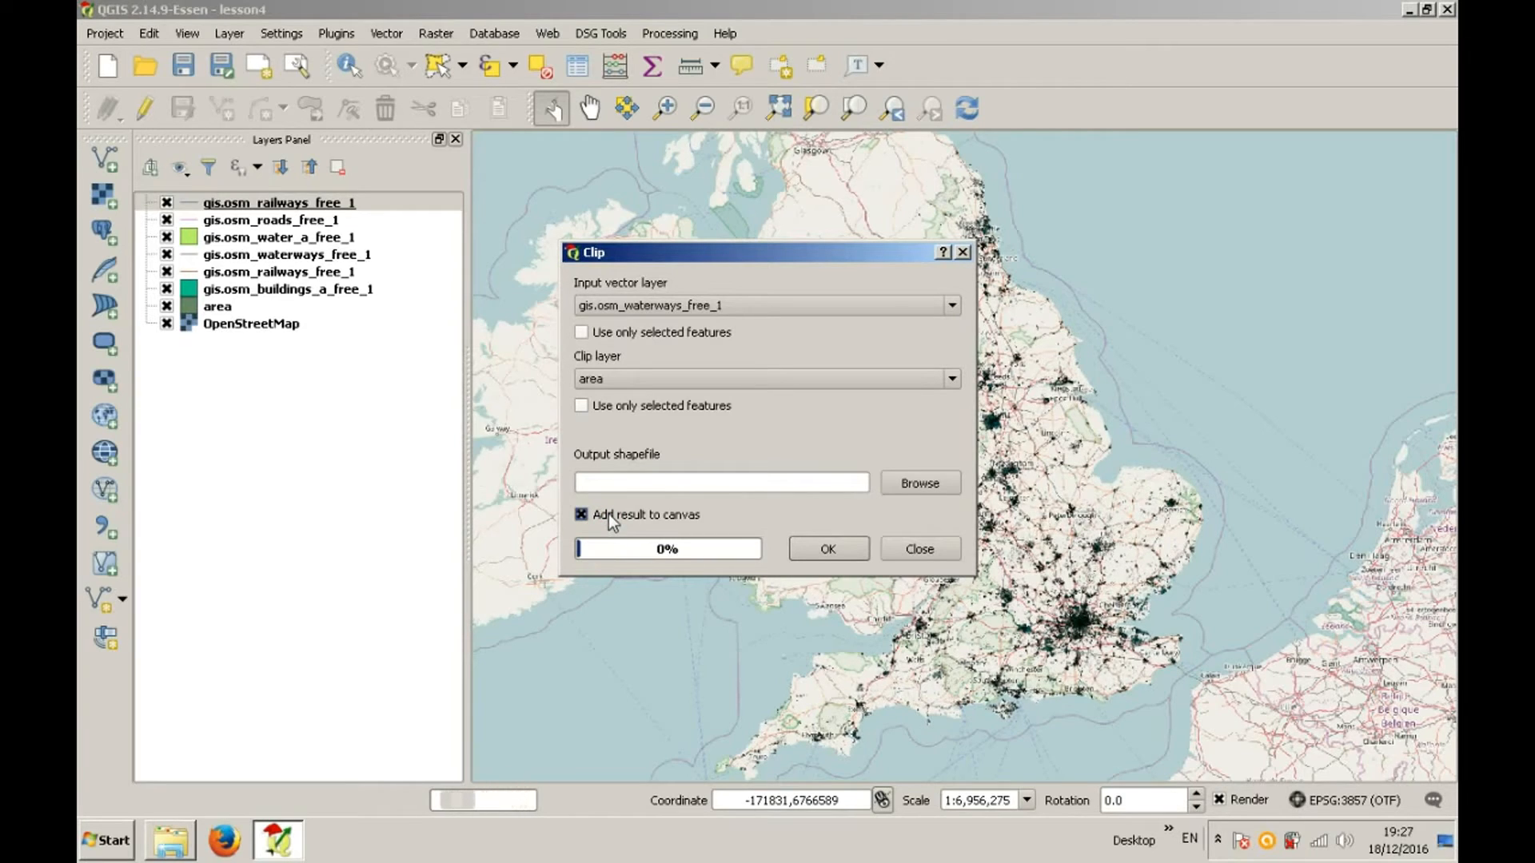
pyautogui.click(904, 483)
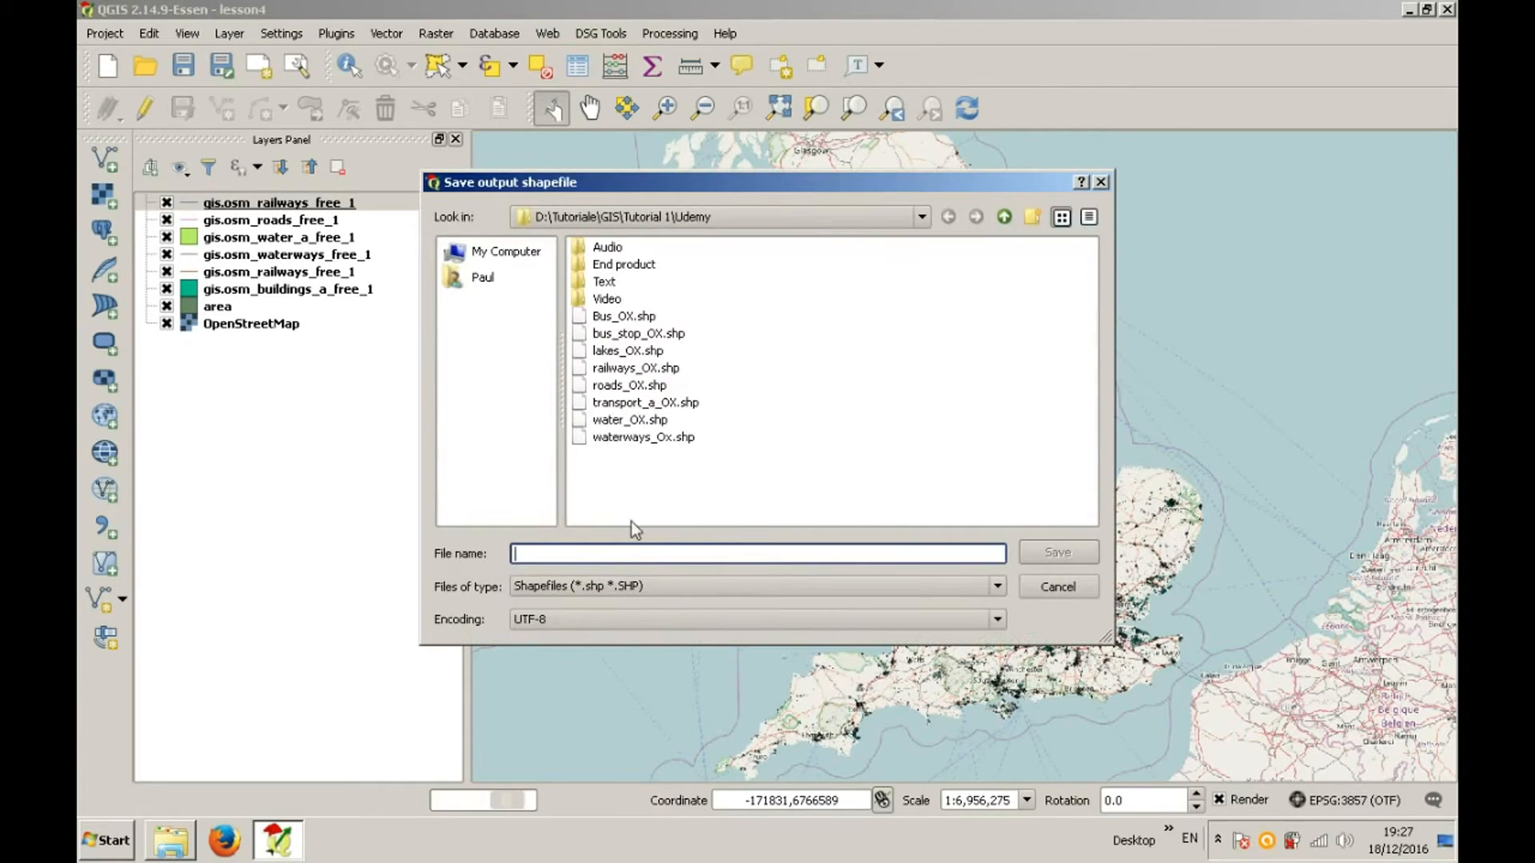
pyautogui.click(640, 438)
pyautogui.click(607, 554)
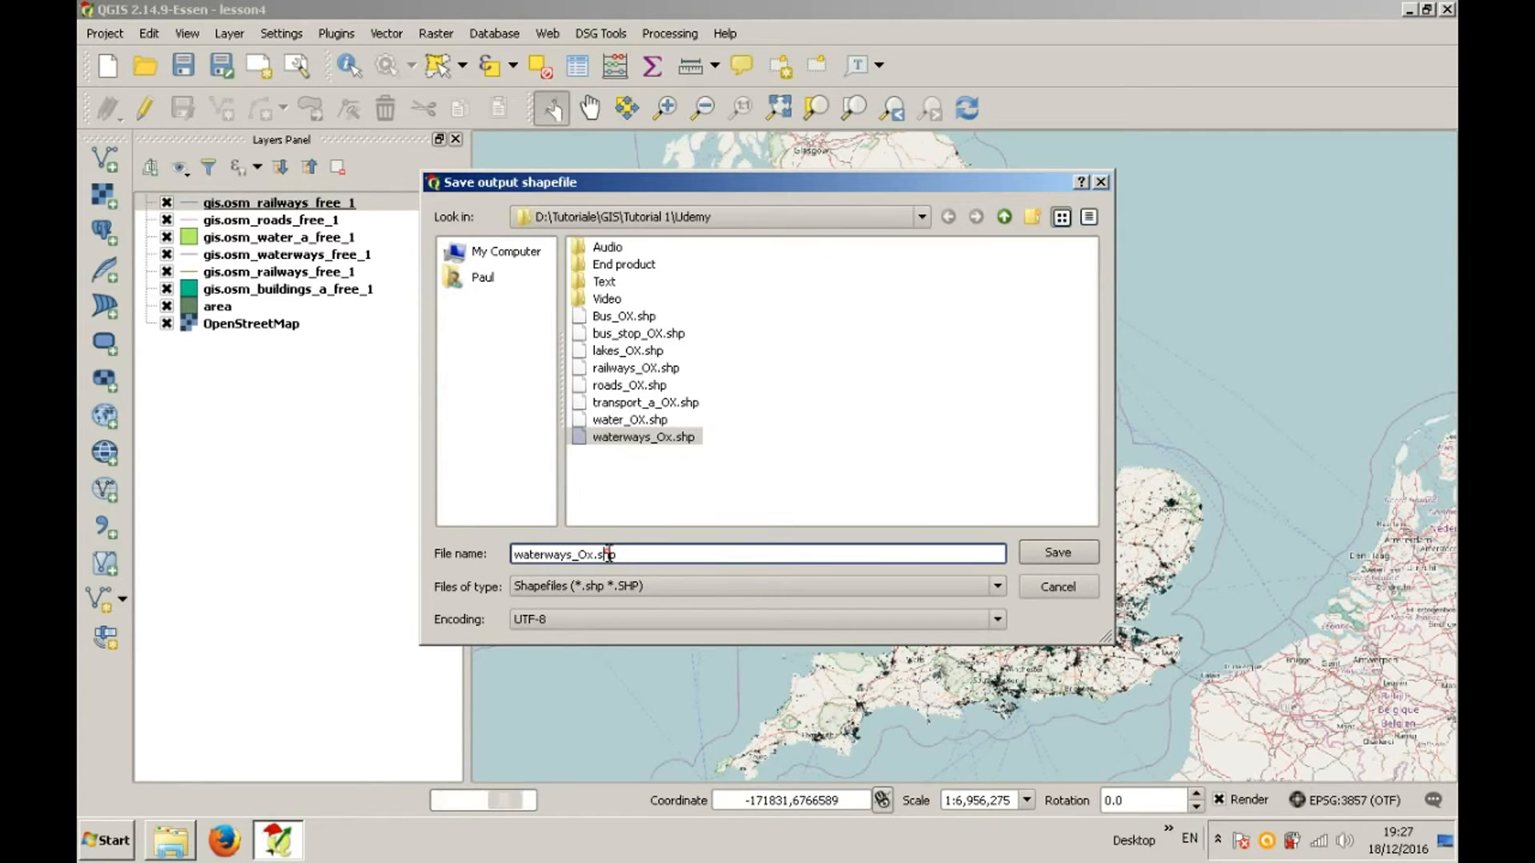
pyautogui.click(1057, 552)
pyautogui.click(811, 548)
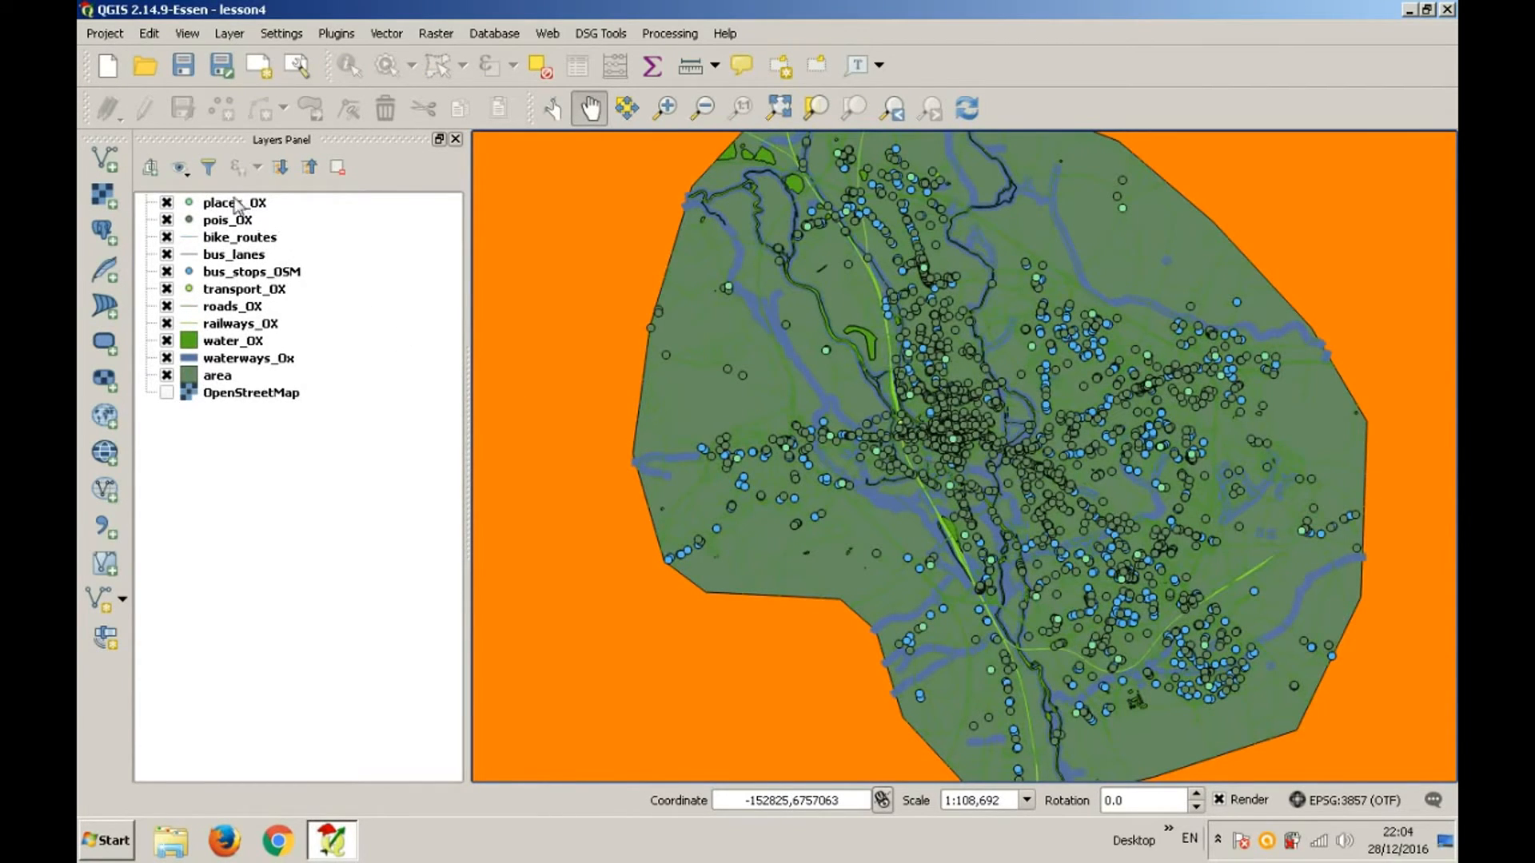
# Step: Hide the places_OX, pois_OX, bike_routes and bus_lanes layers
pyautogui.click(168, 202)
pyautogui.click(167, 220)
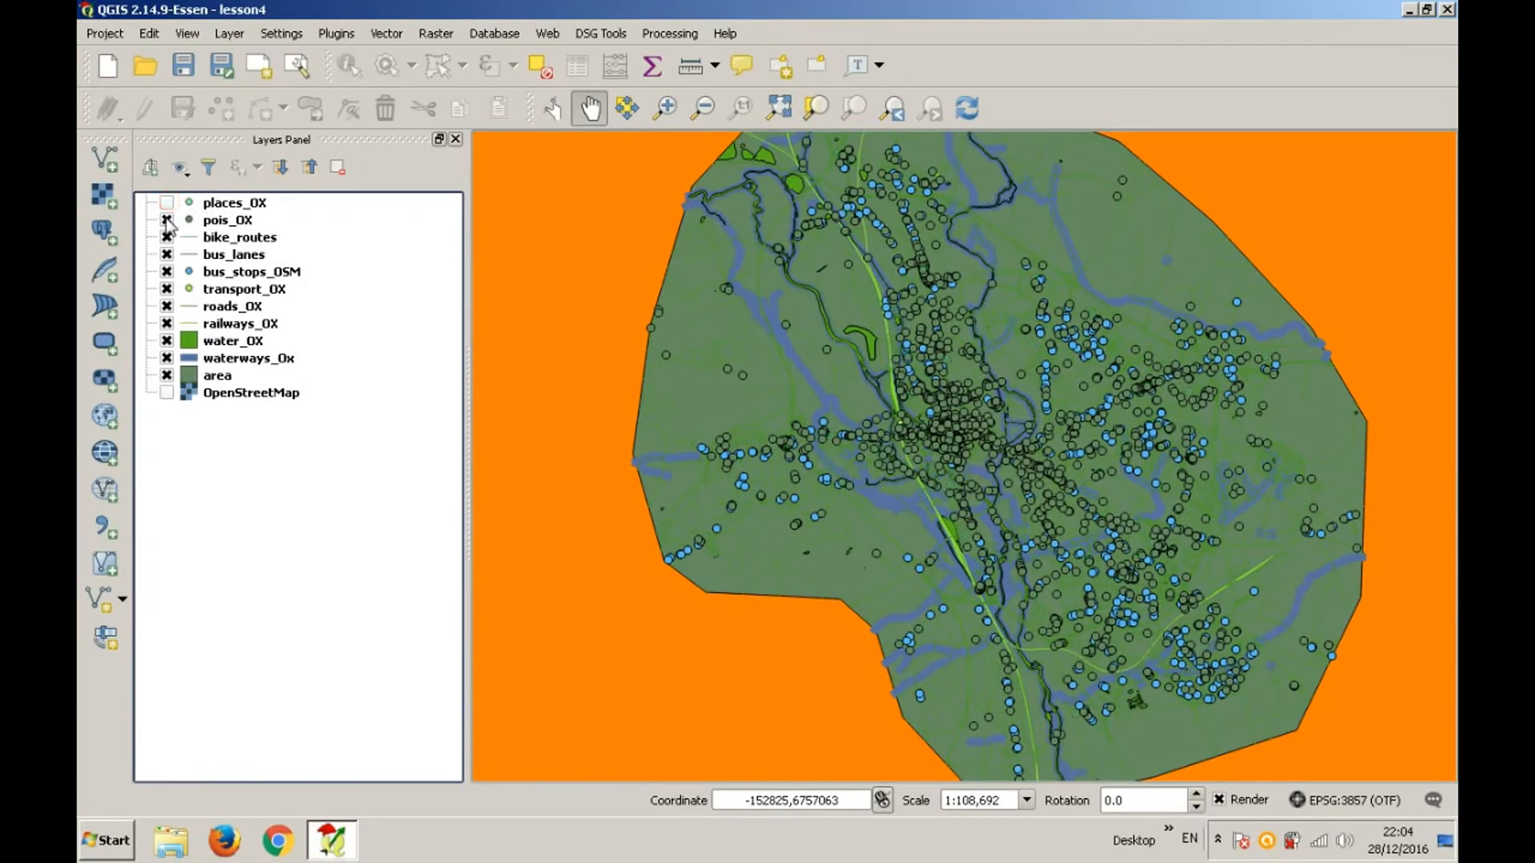
pyautogui.click(166, 238)
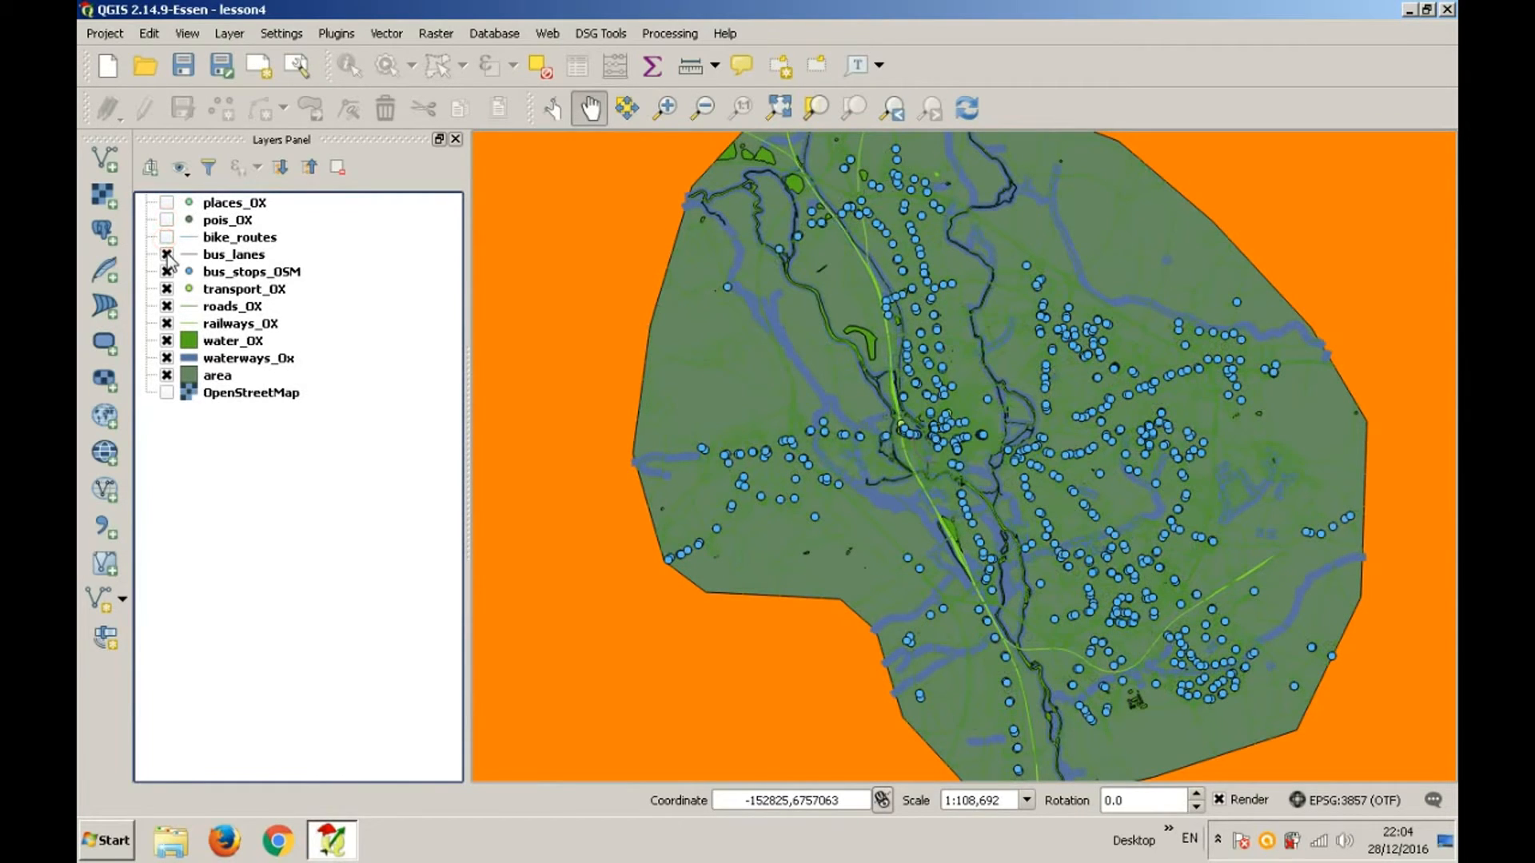
pyautogui.click(168, 255)
# Step: Remove the bus_stops_OSM layer from the project
pyautogui.rightClick(208, 277)
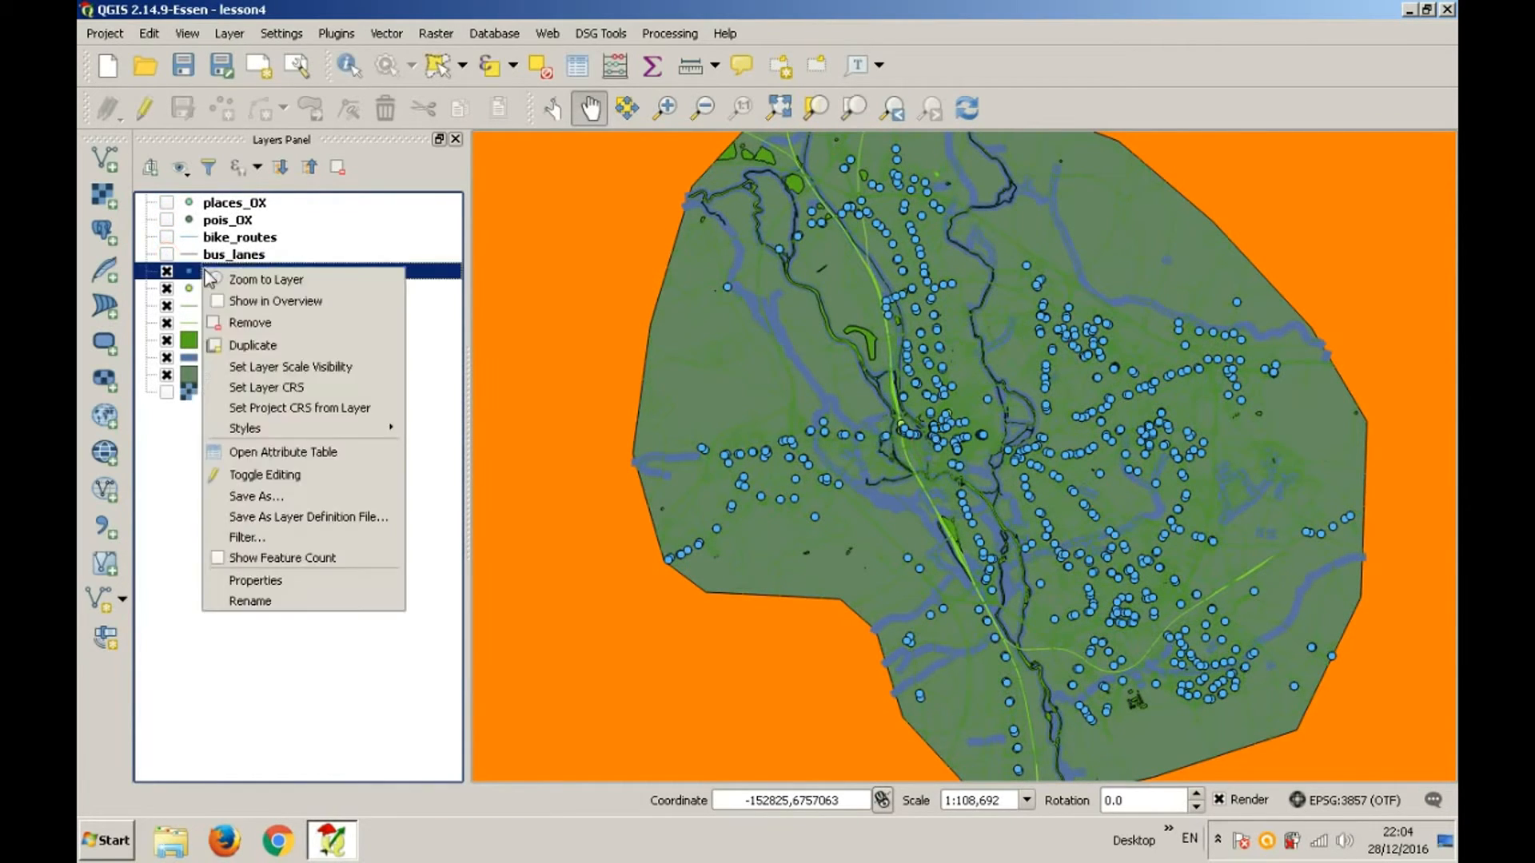
pyautogui.click(236, 323)
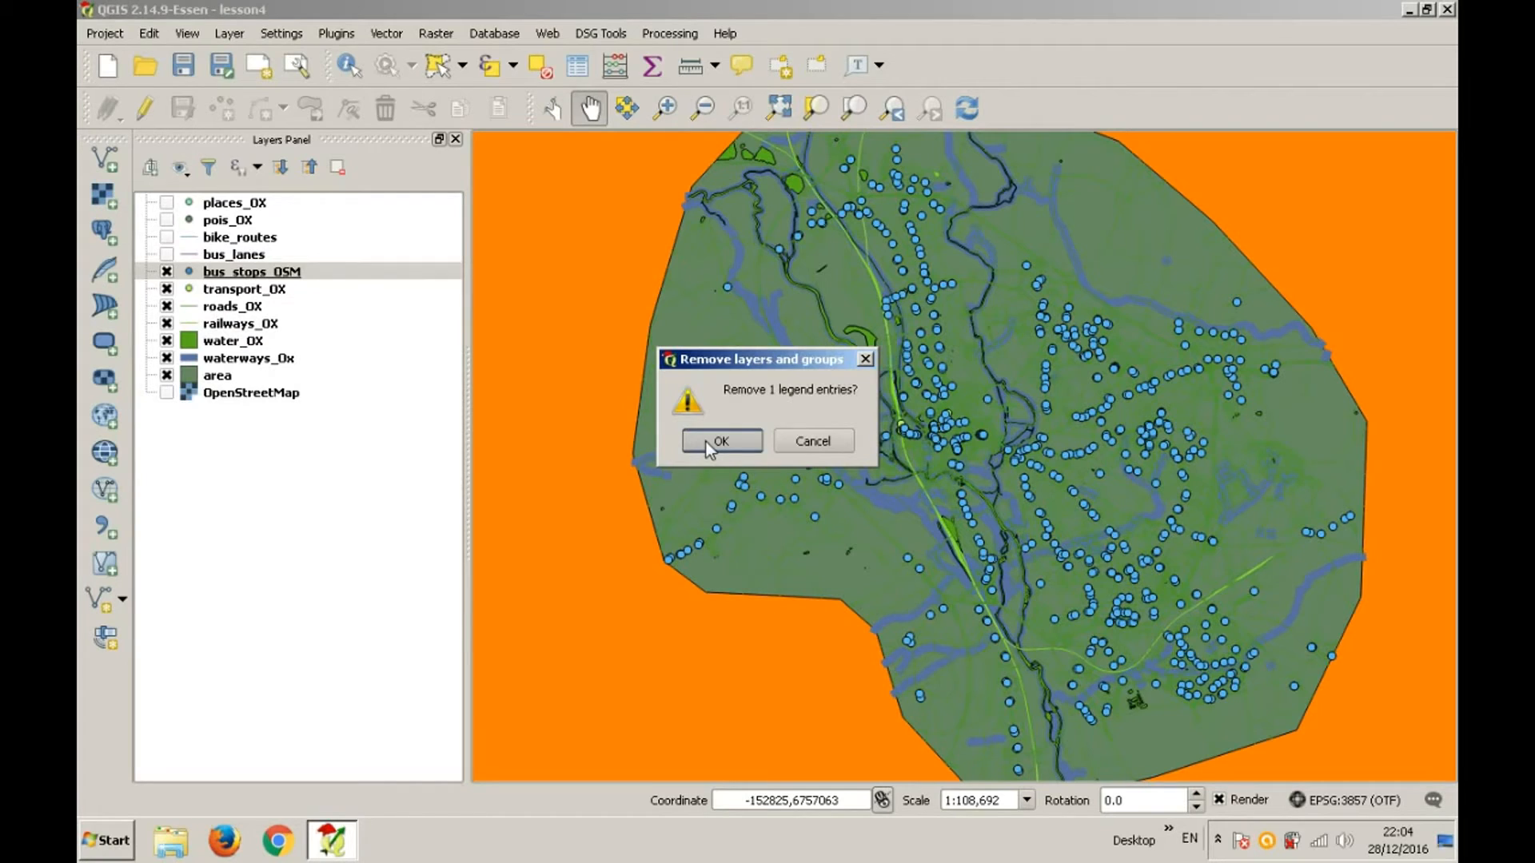
pyautogui.click(707, 442)
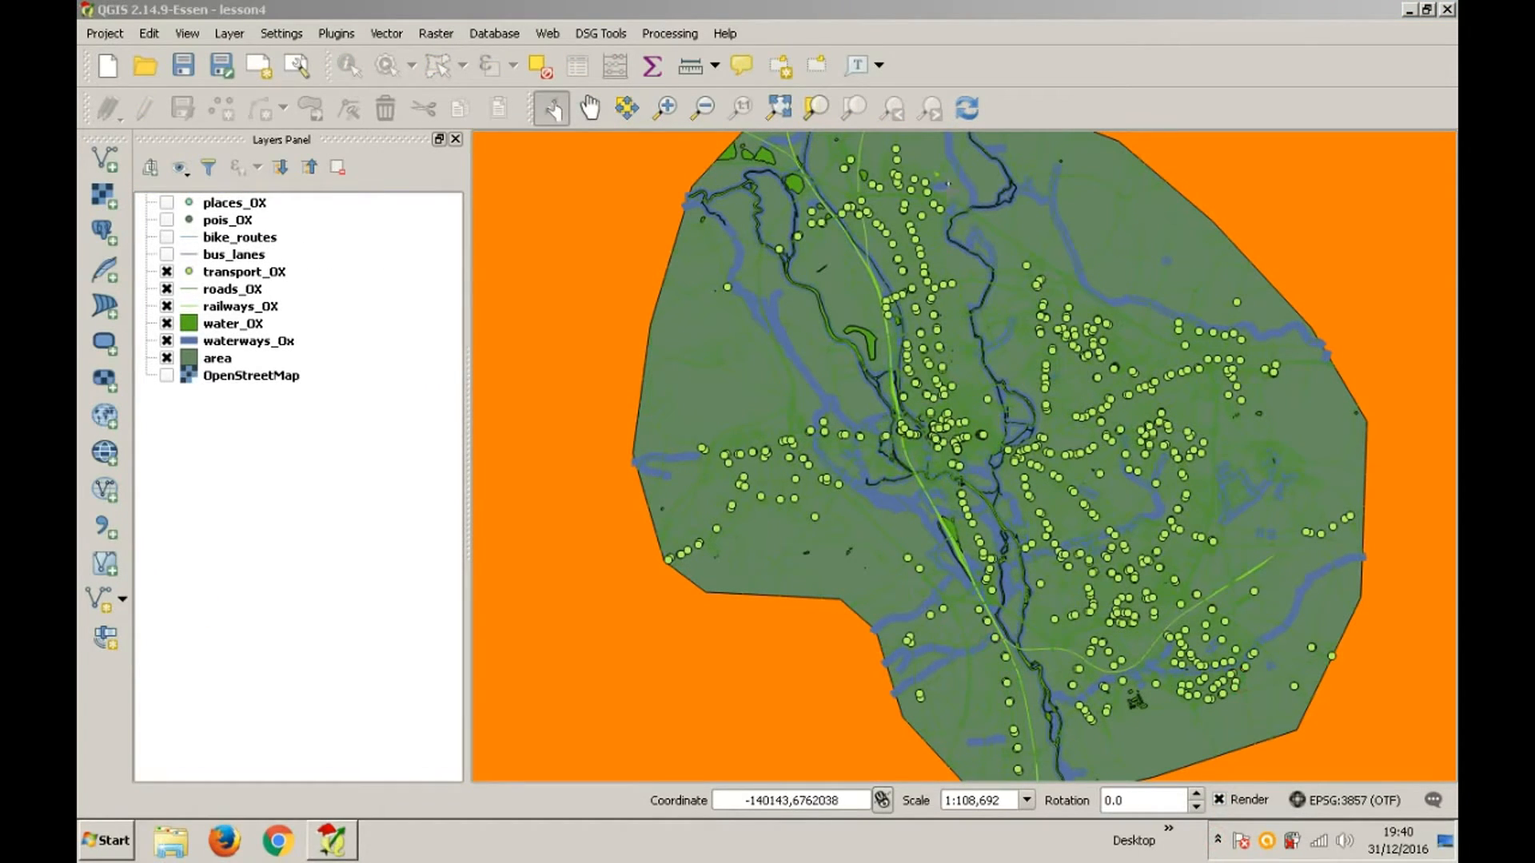
pyautogui.click(1053, 99)
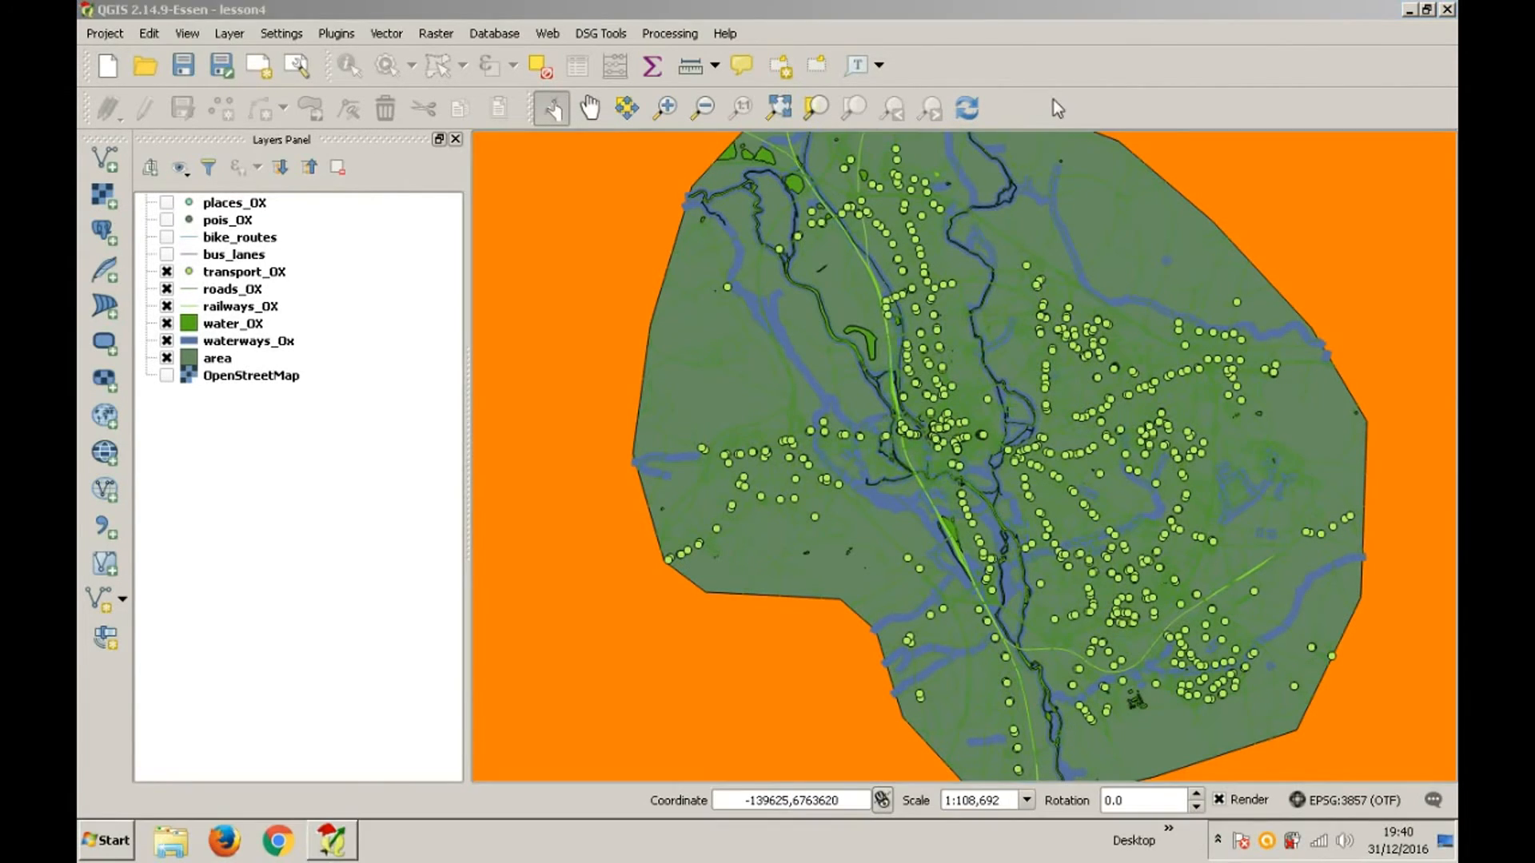
pyautogui.click(1057, 108)
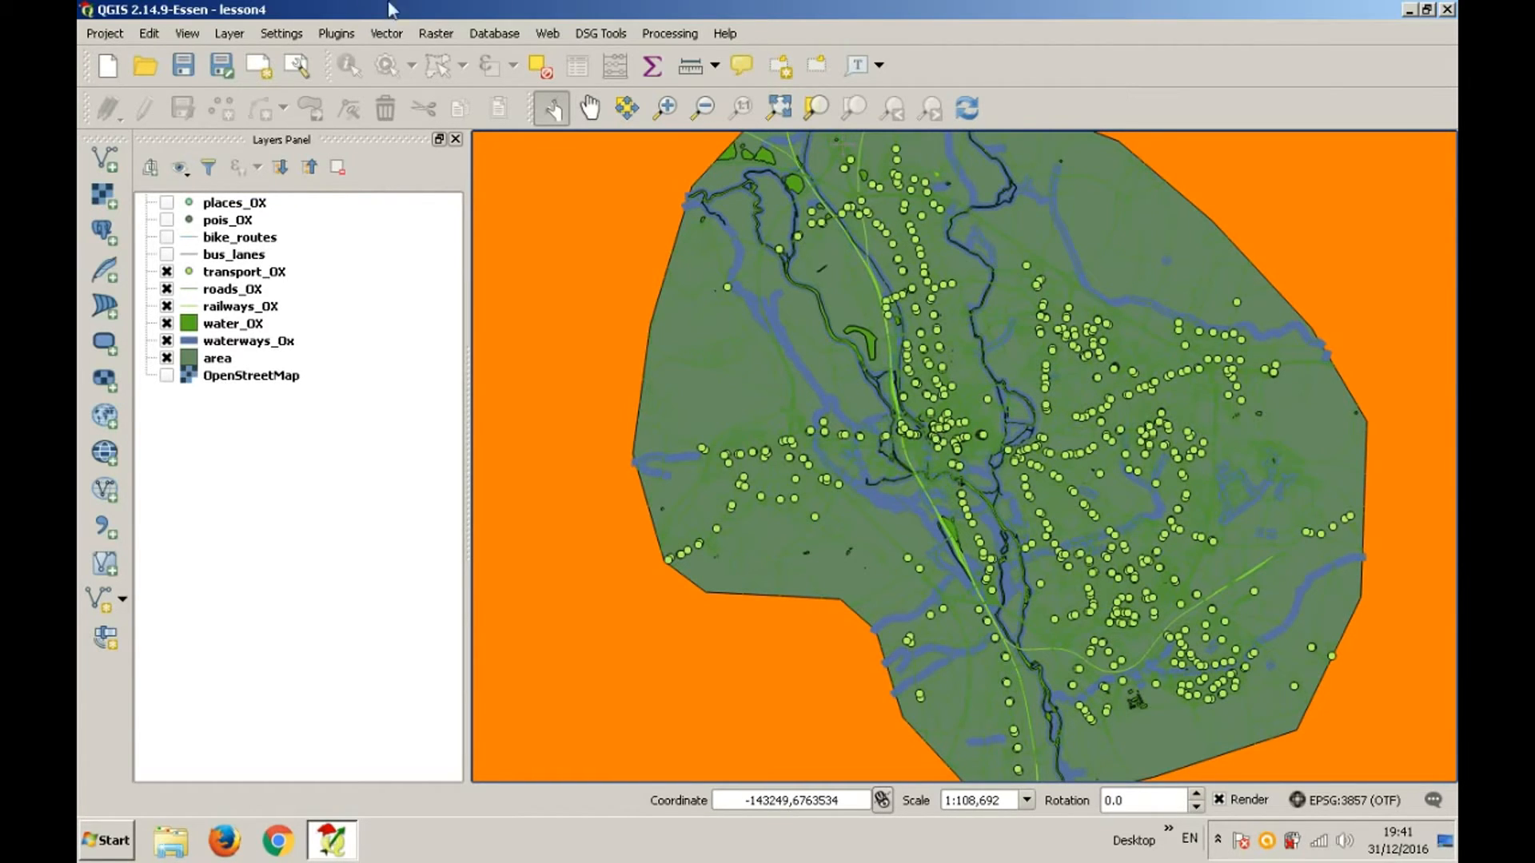
# Step: Set up a new line shapefile layer in WGS 84 and add a text field named bus_number with length 80
pyautogui.click(229, 34)
pyautogui.moveTo(242, 56)
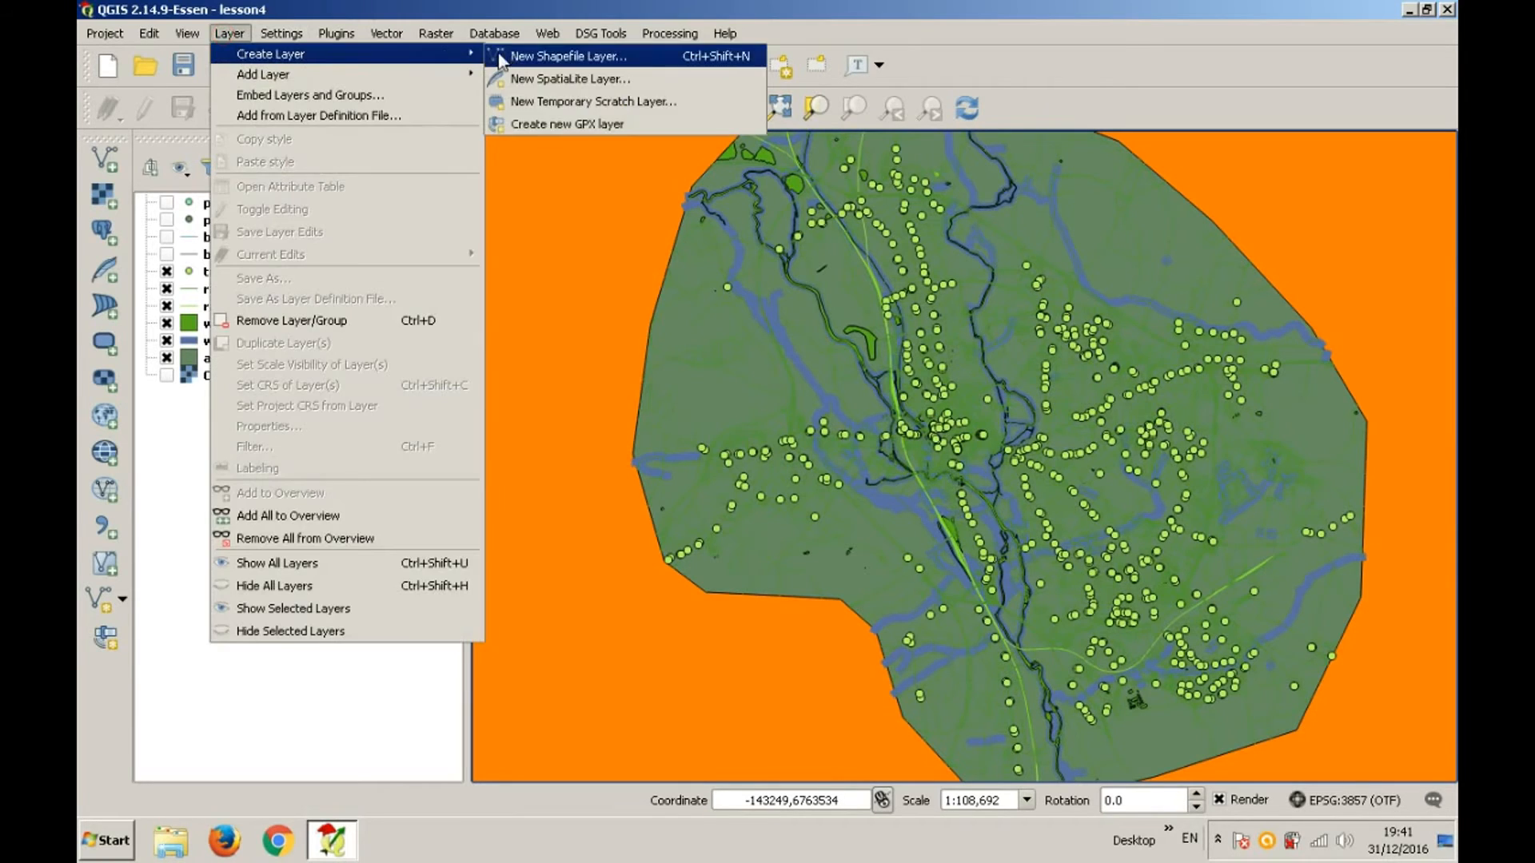
pyautogui.click(569, 56)
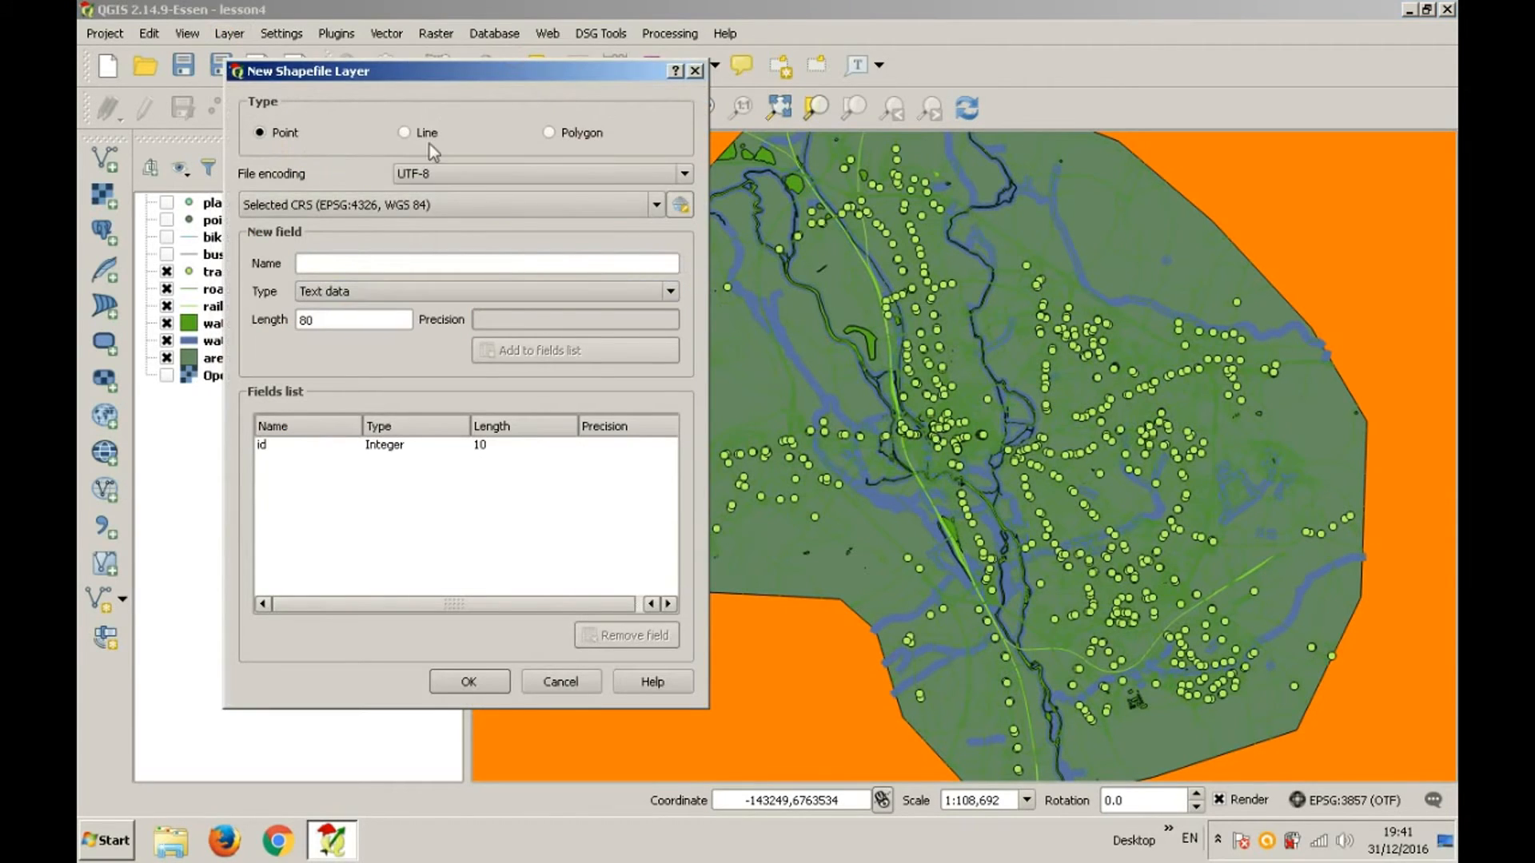
pyautogui.click(466, 264)
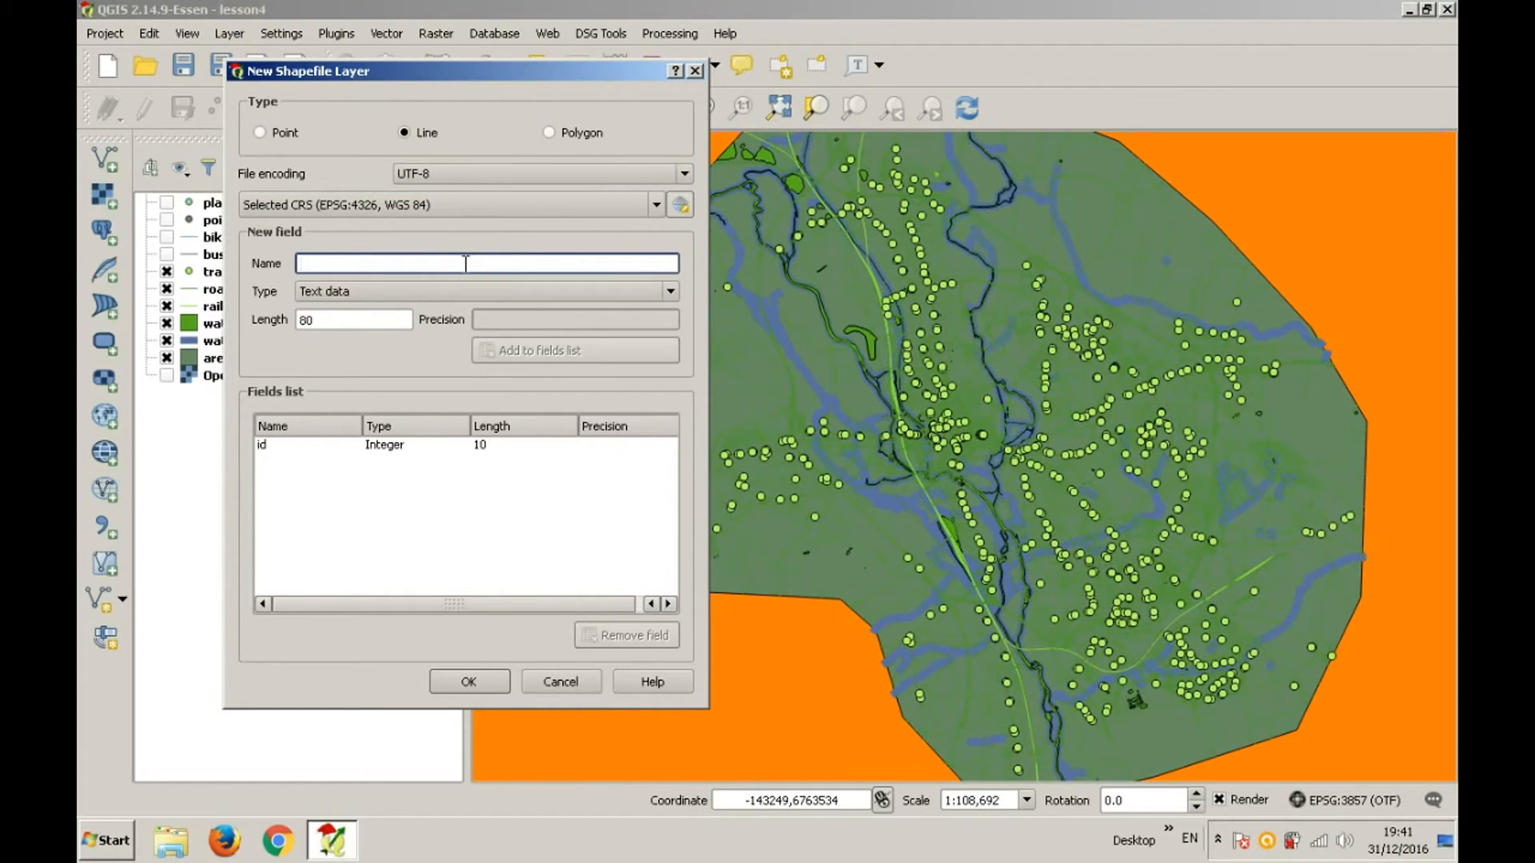
pyautogui.write('bus_number')
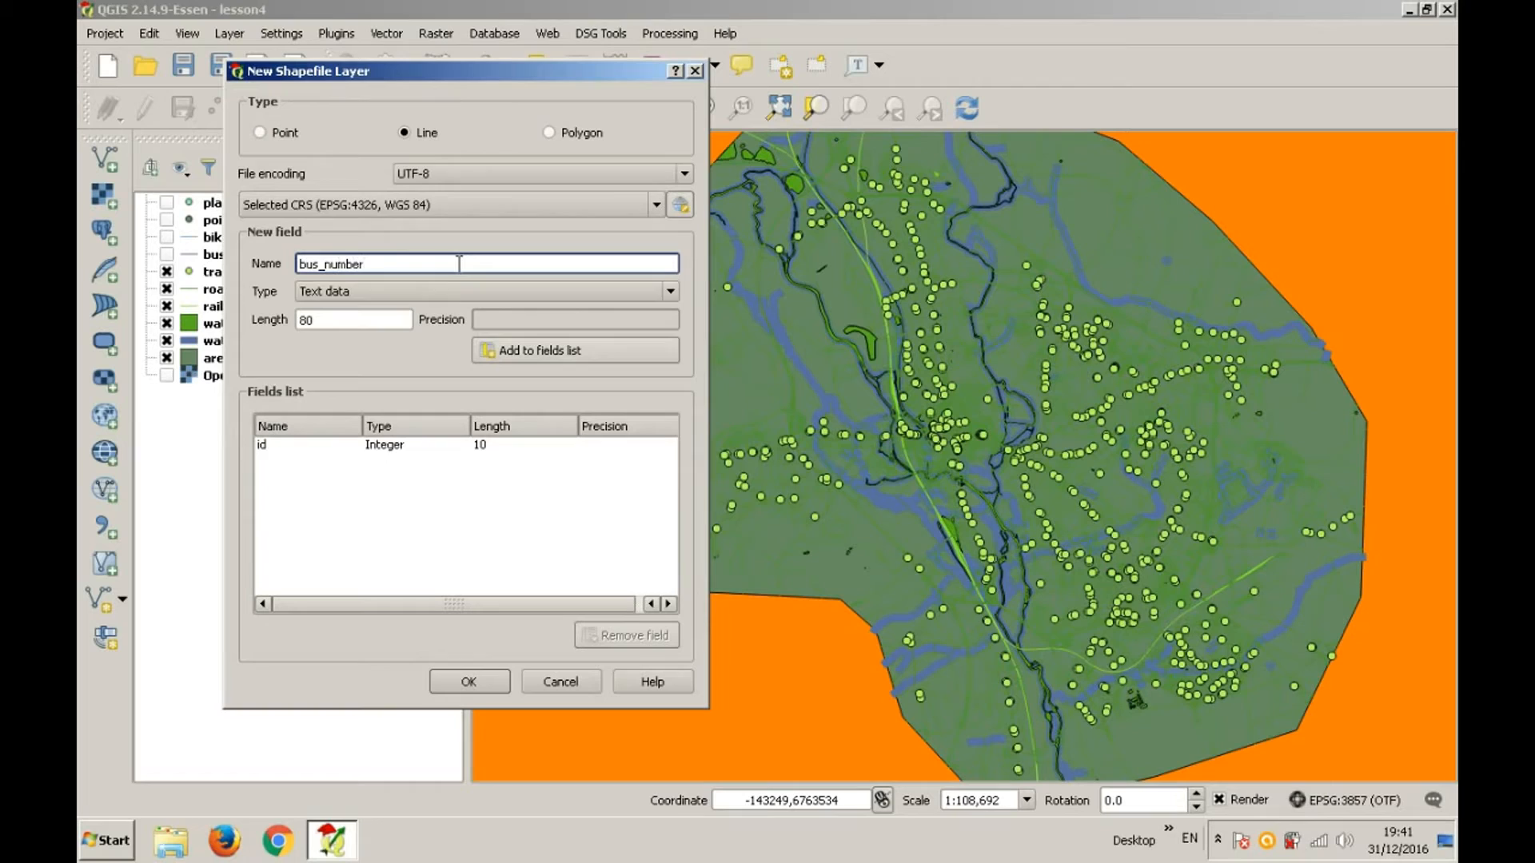
pyautogui.click(495, 352)
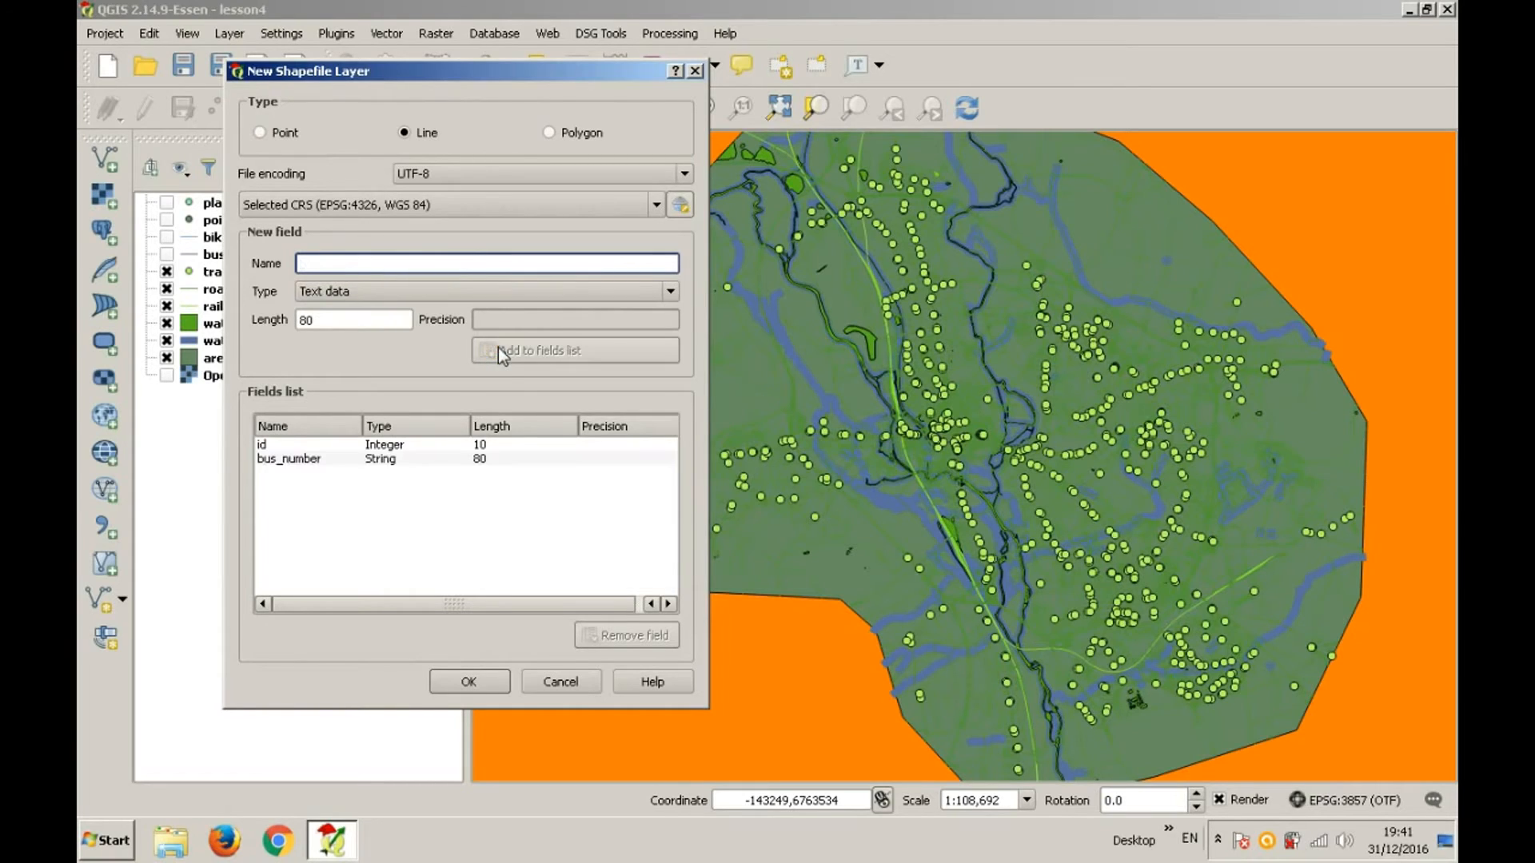
# Step: Digitize a line in bus_routes eastward along High Street from the Queen Street junction and enter 1 as its id
pyautogui.click(437, 459)
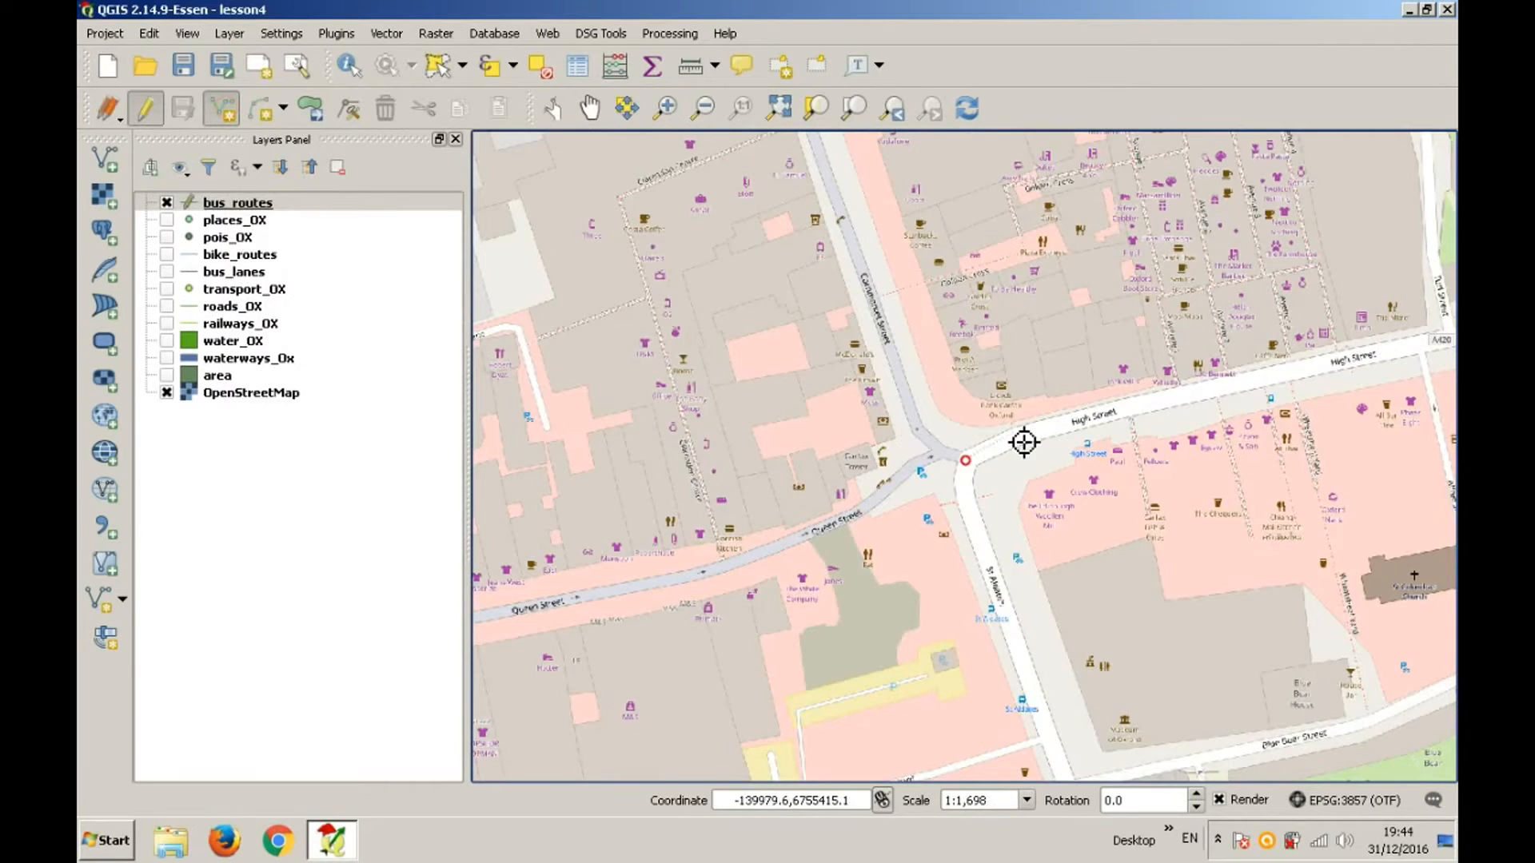
pyautogui.click(1206, 389)
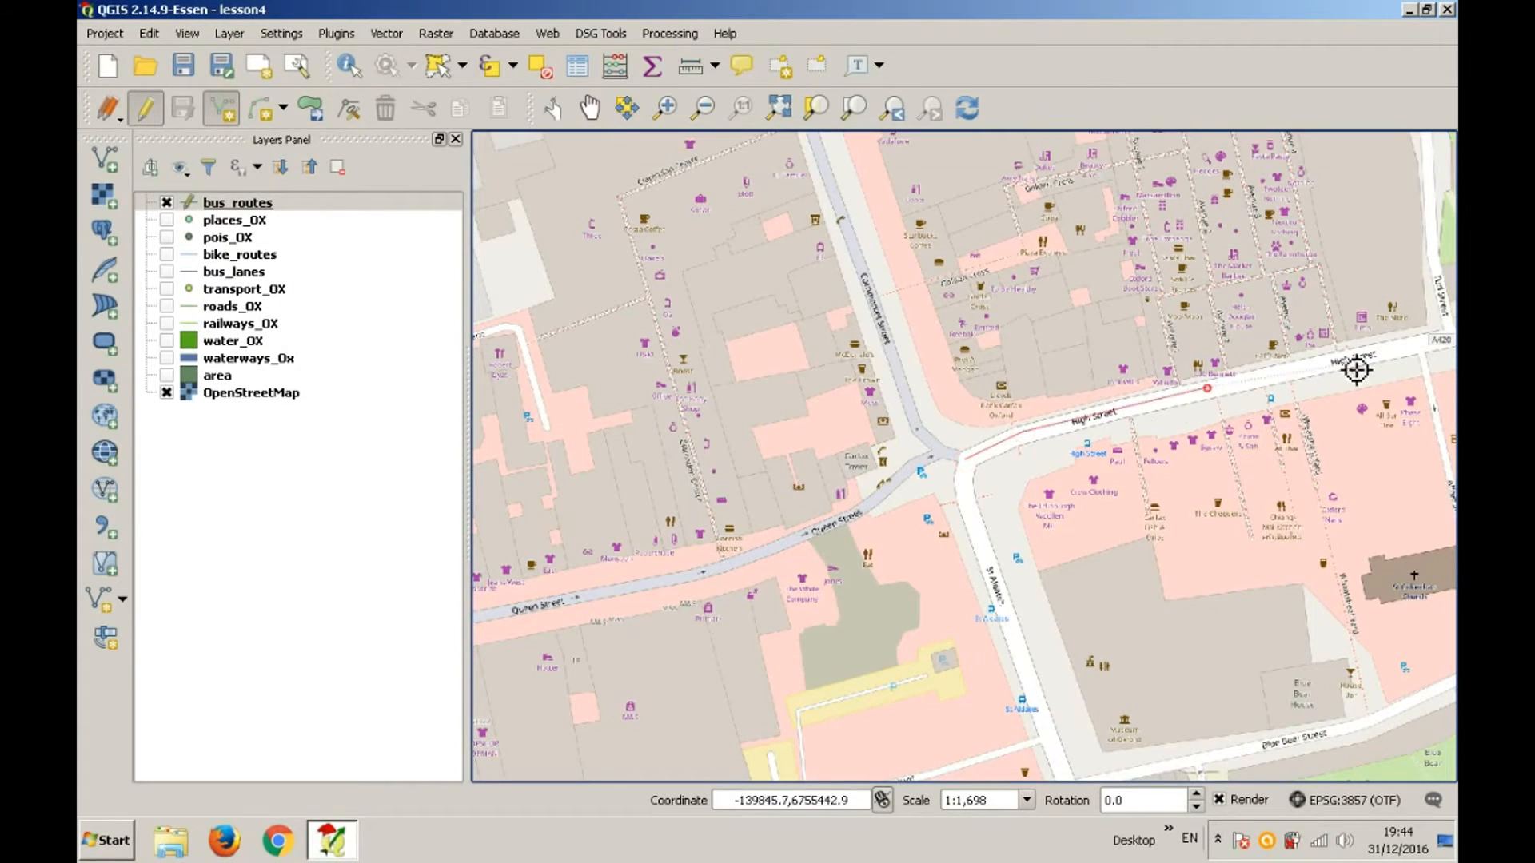
pyautogui.scroll(-2, 928, 387)
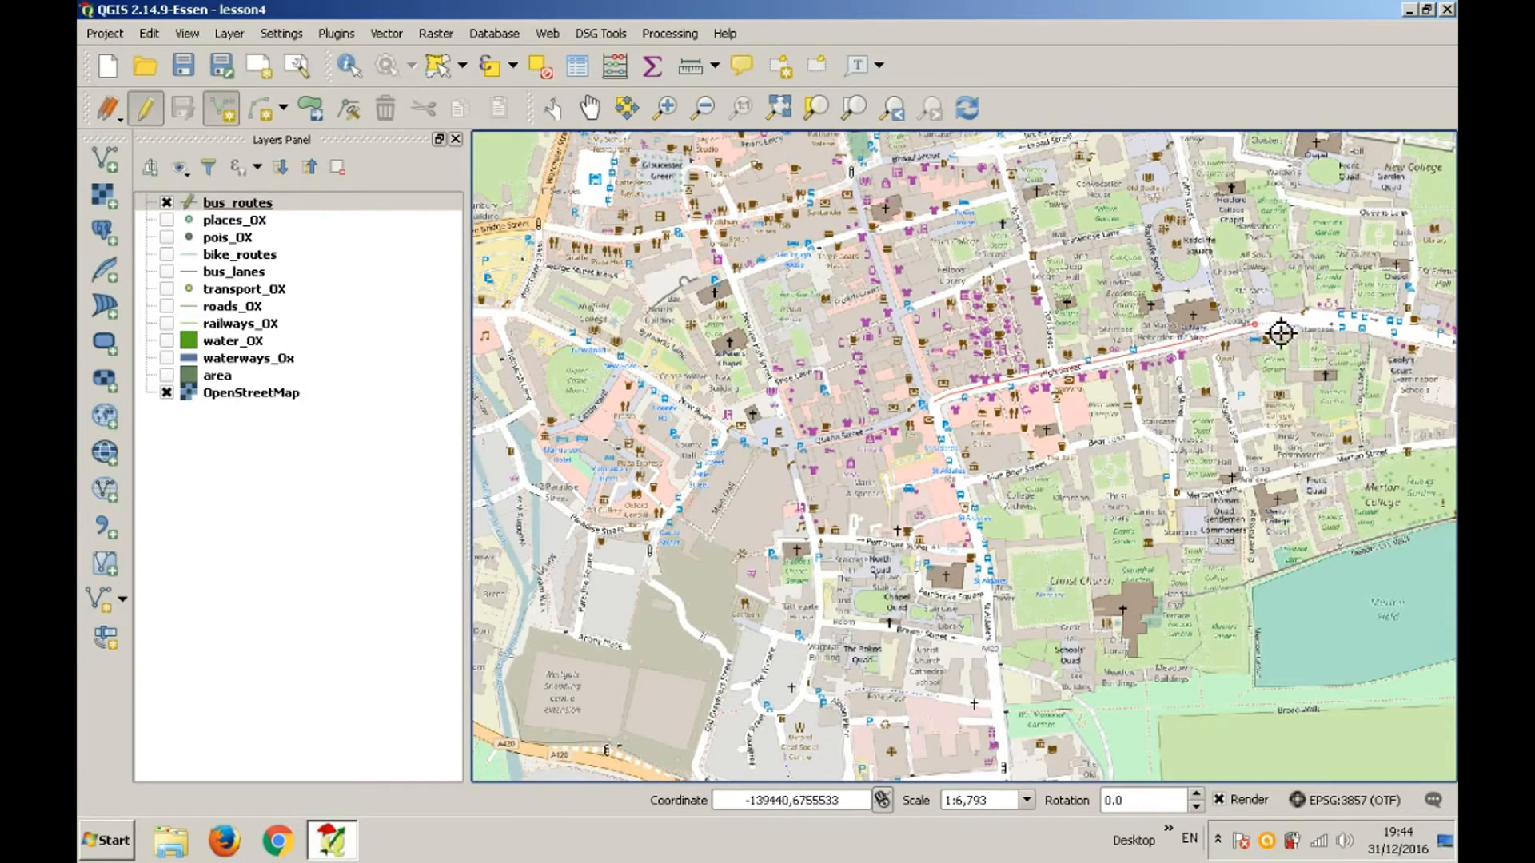
pyautogui.click(1304, 317)
pyautogui.click(1365, 324)
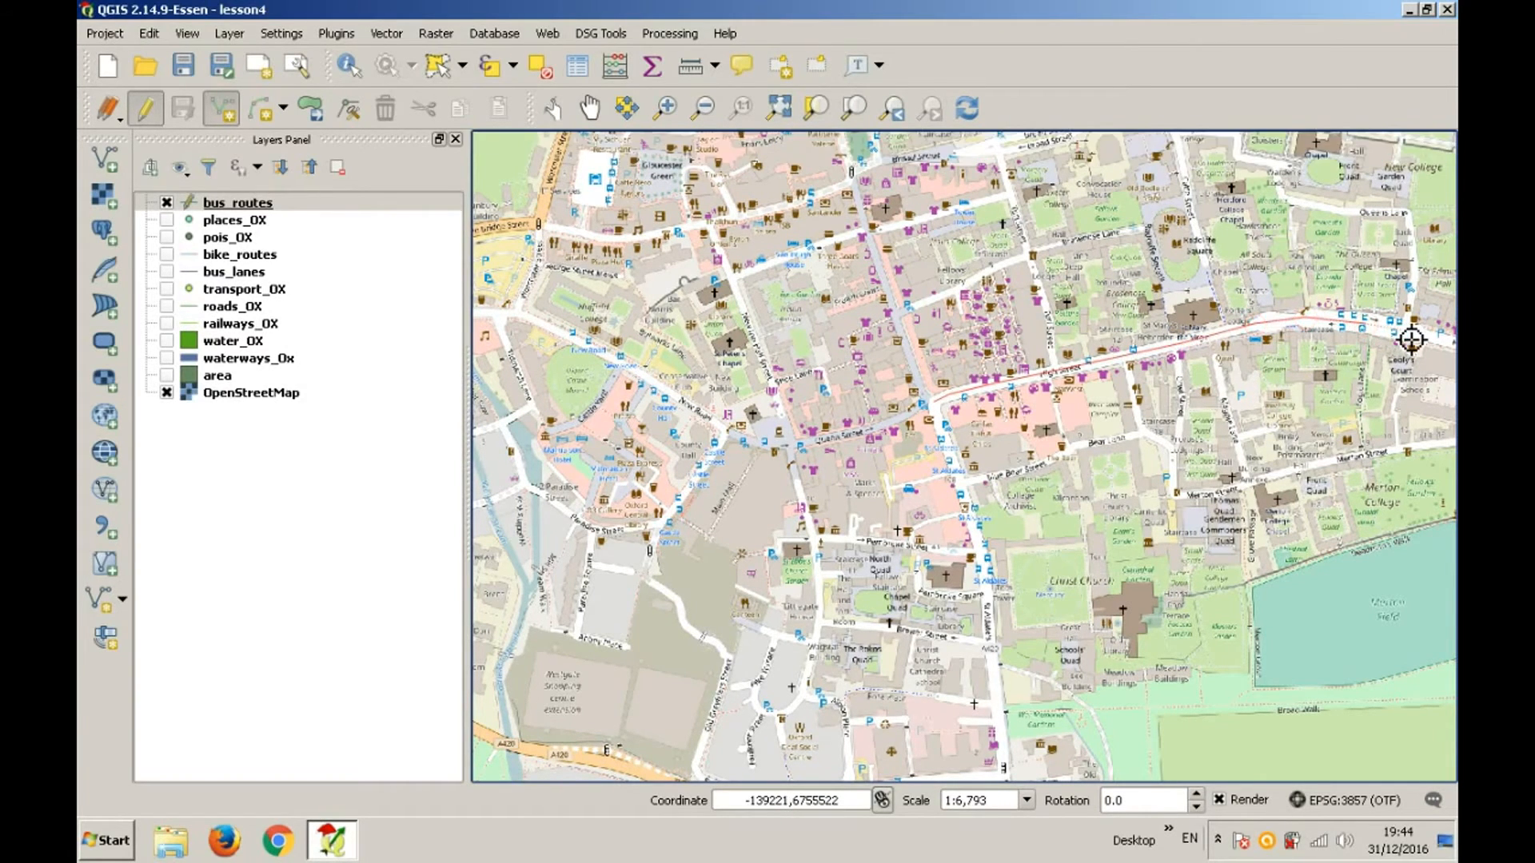
pyautogui.rightClick(1399, 343)
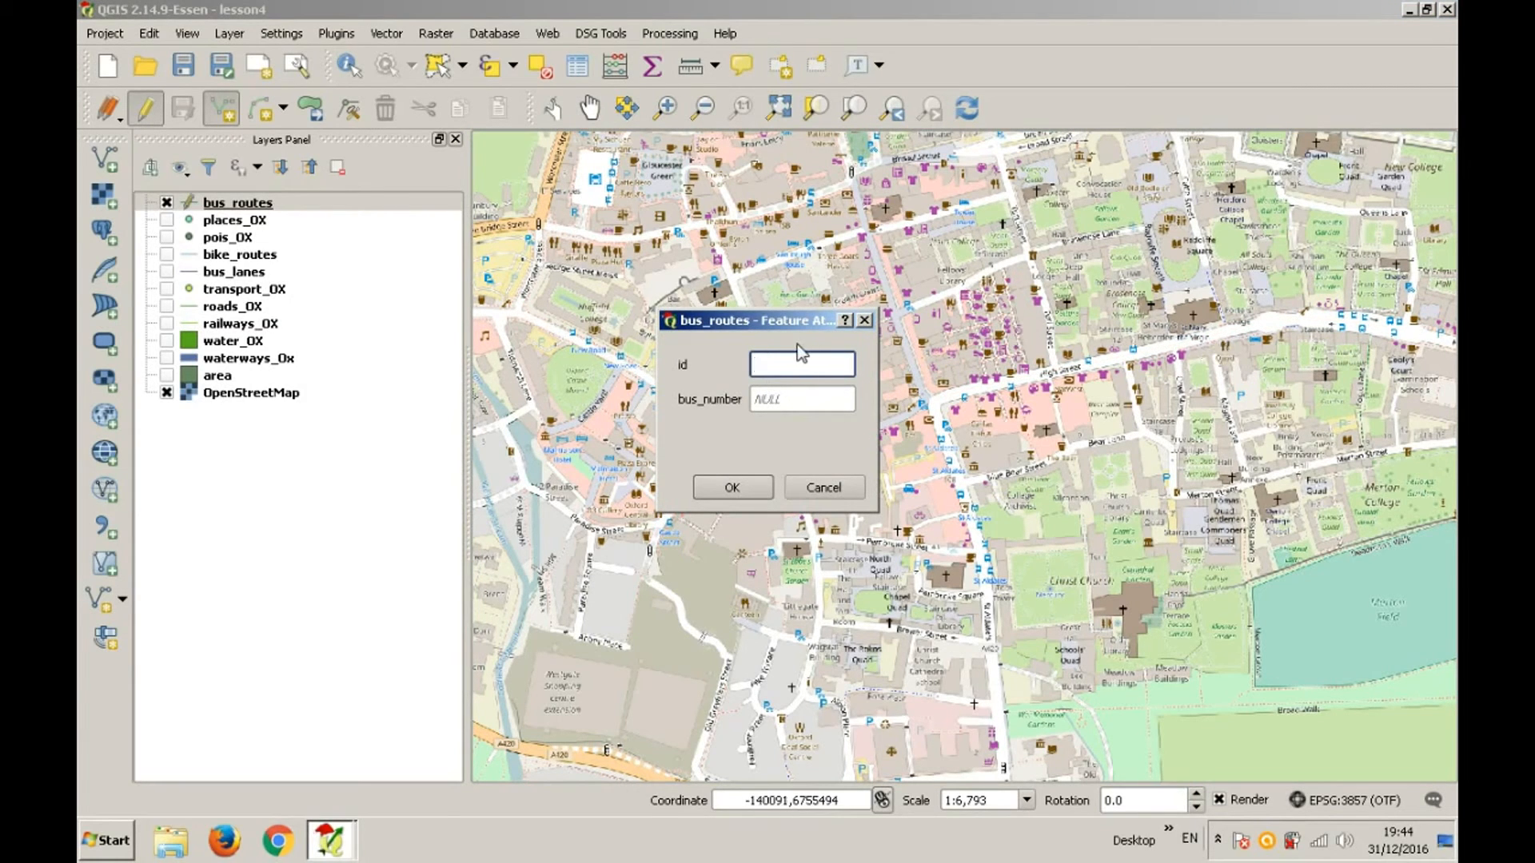
pyautogui.write('1')
pyautogui.press('Tab')
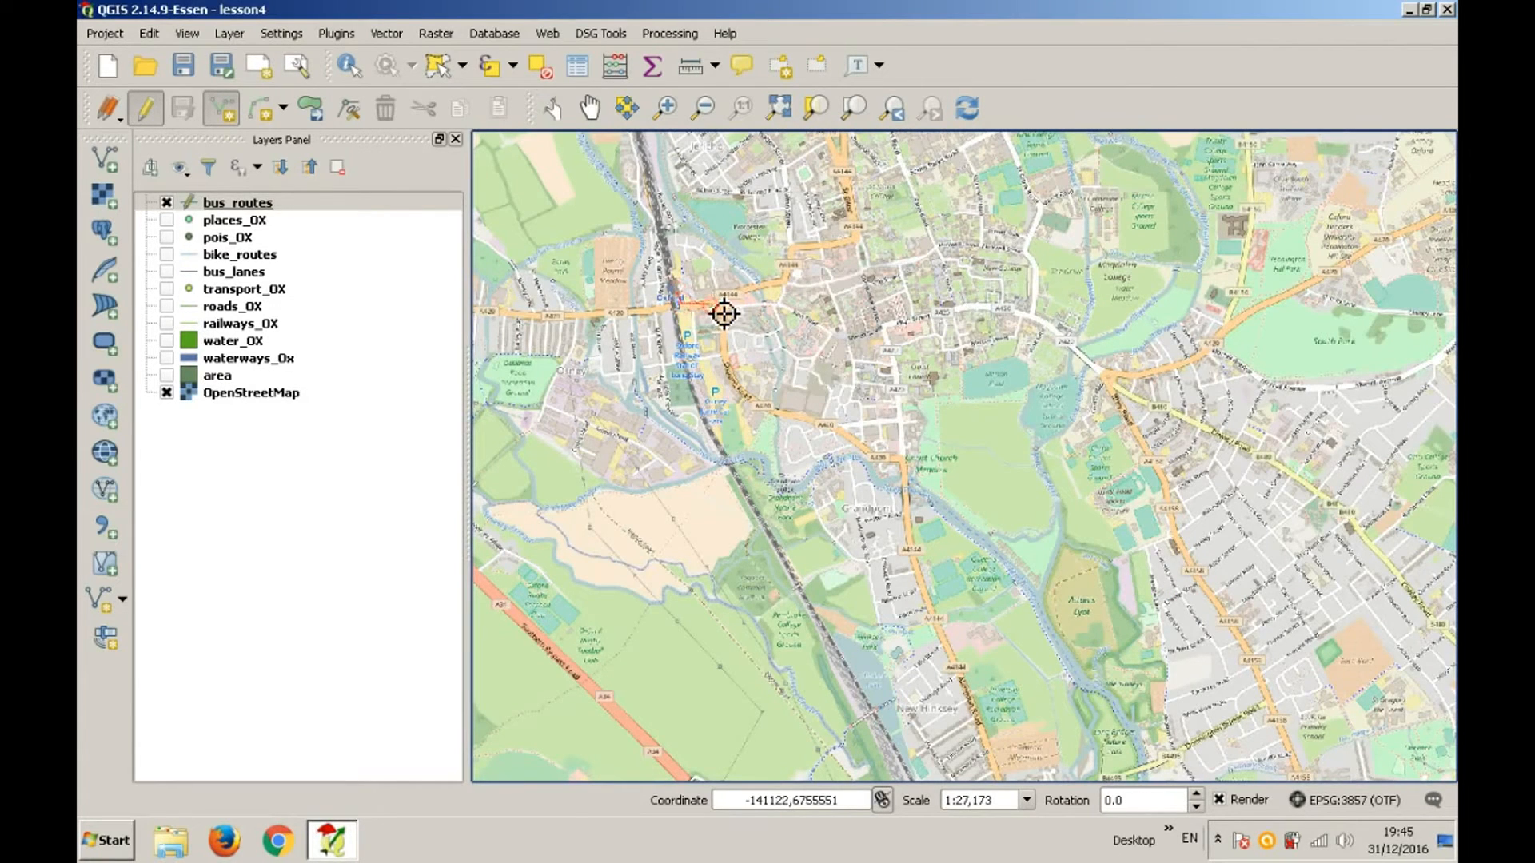
# Step: Trace a bus route in bus_routes from the railway station through the city centre, along High Street and southeast past the roundabout
pyautogui.click(722, 313)
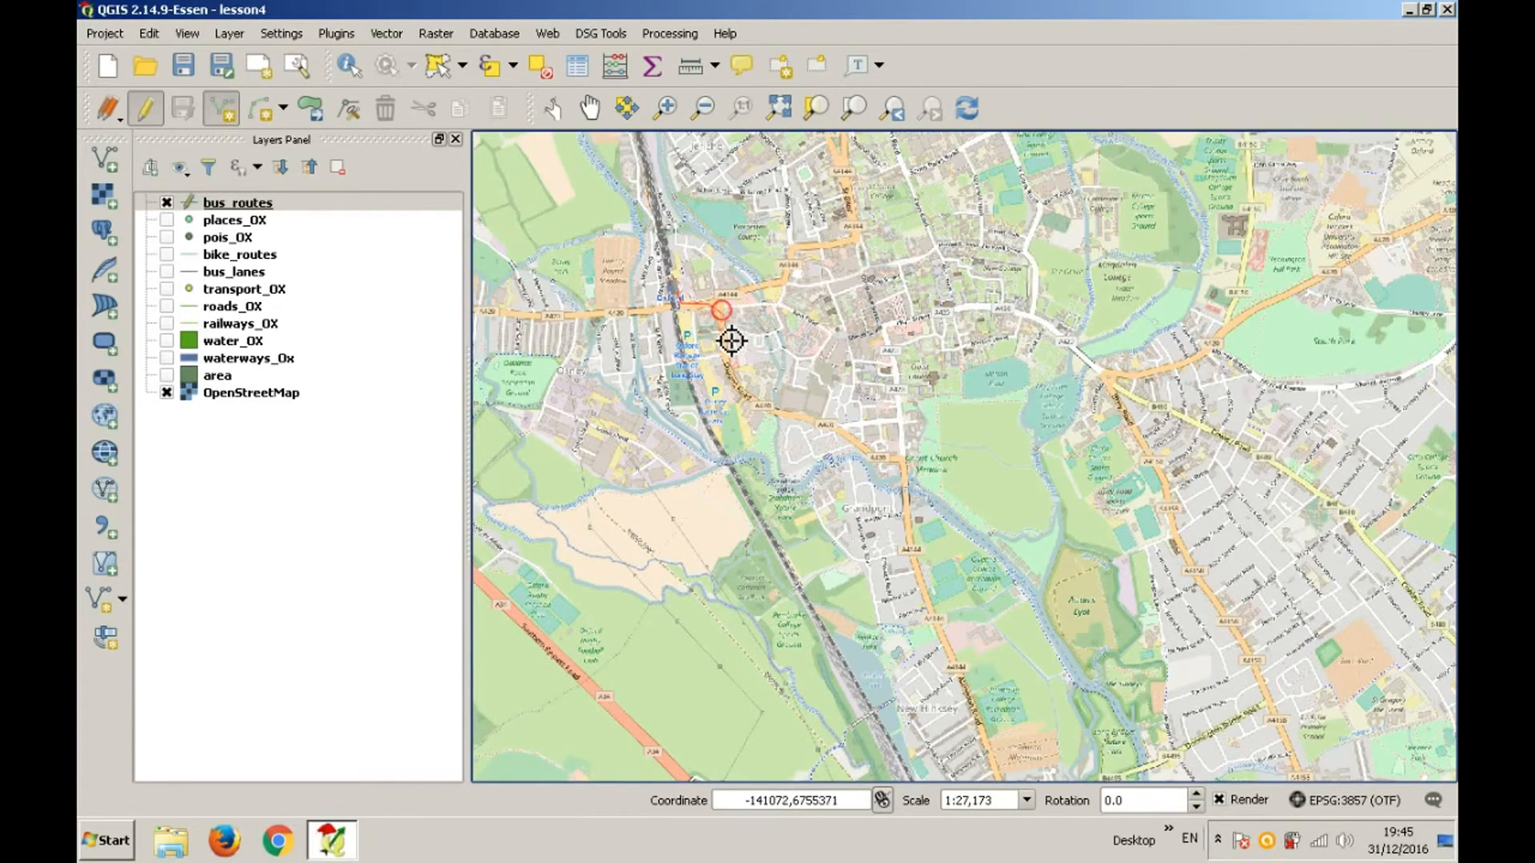
pyautogui.click(722, 330)
pyautogui.click(726, 354)
pyautogui.click(732, 375)
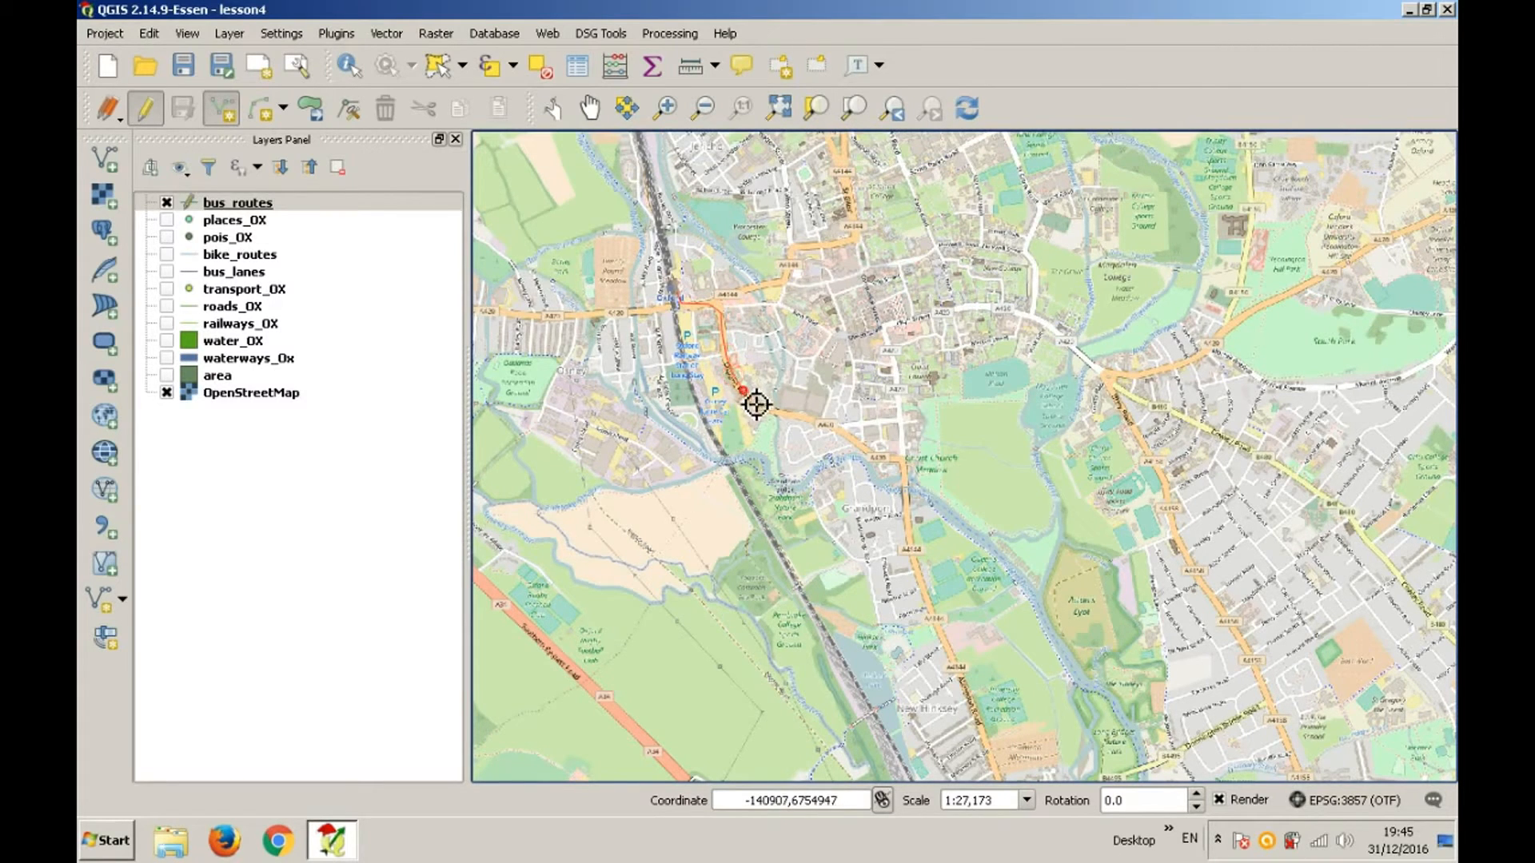
pyautogui.click(1135, 424)
pyautogui.click(1158, 458)
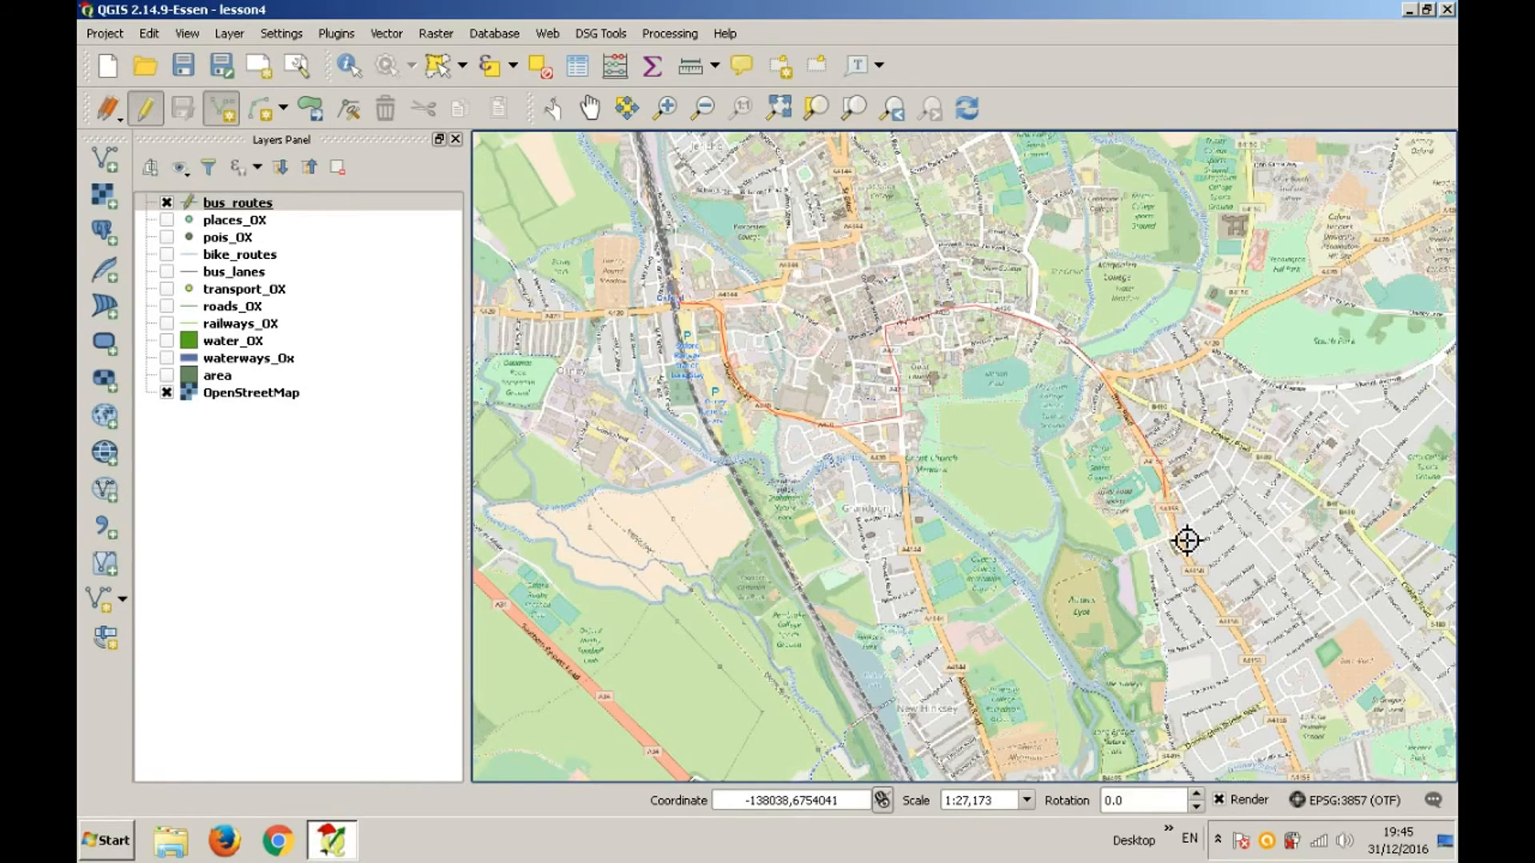
# Step: Continue the bus route along the main road south, past The Oxford Science Park, and finish it east of the roundabouts
pyautogui.moveTo(1186, 538); pyautogui.dragTo(1089, 349)
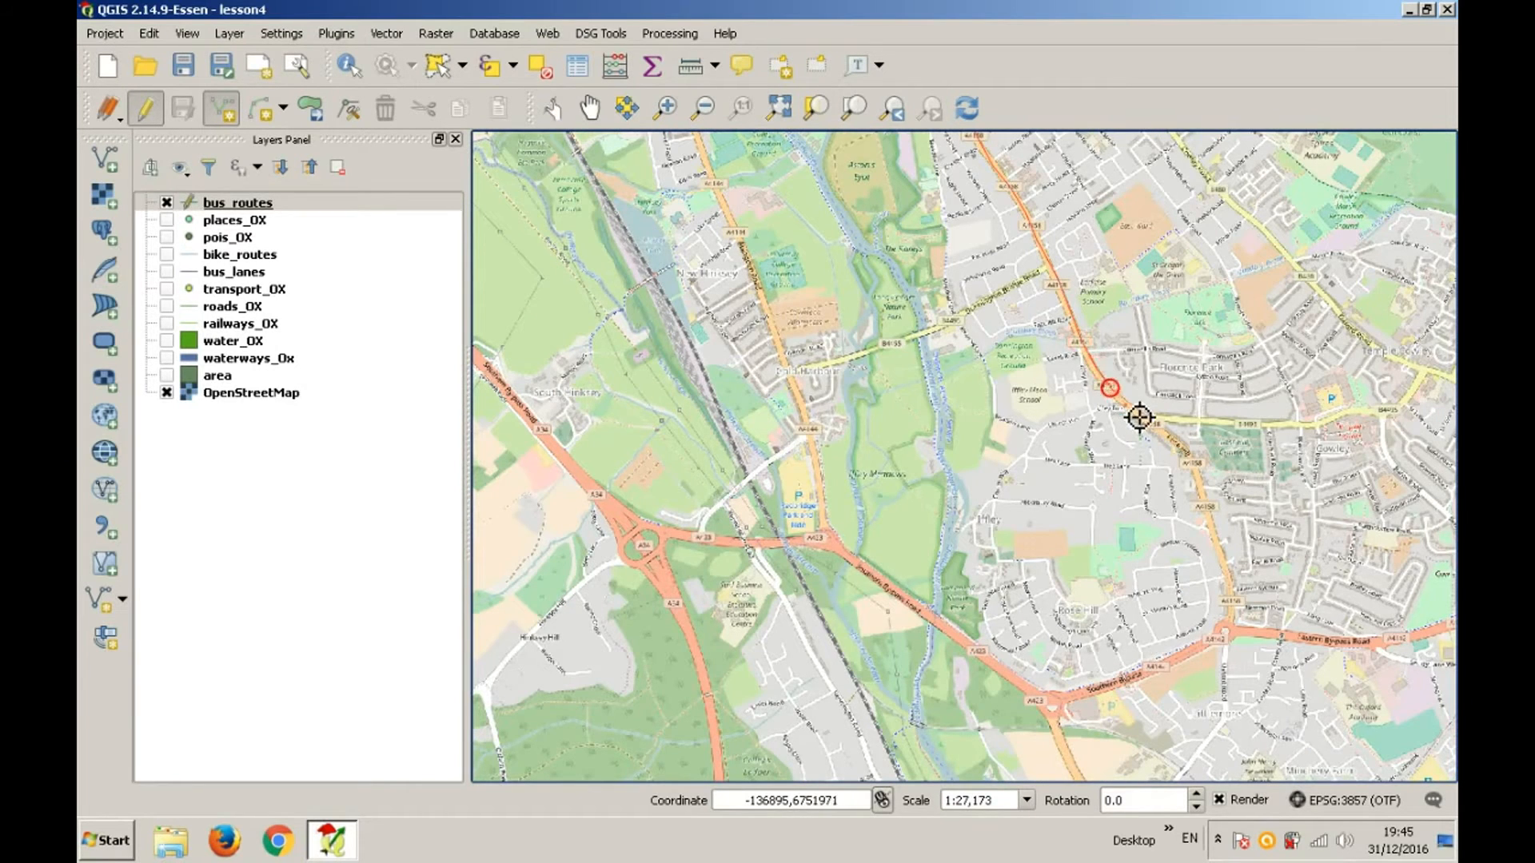
pyautogui.press('Right')
pyautogui.press('Down')
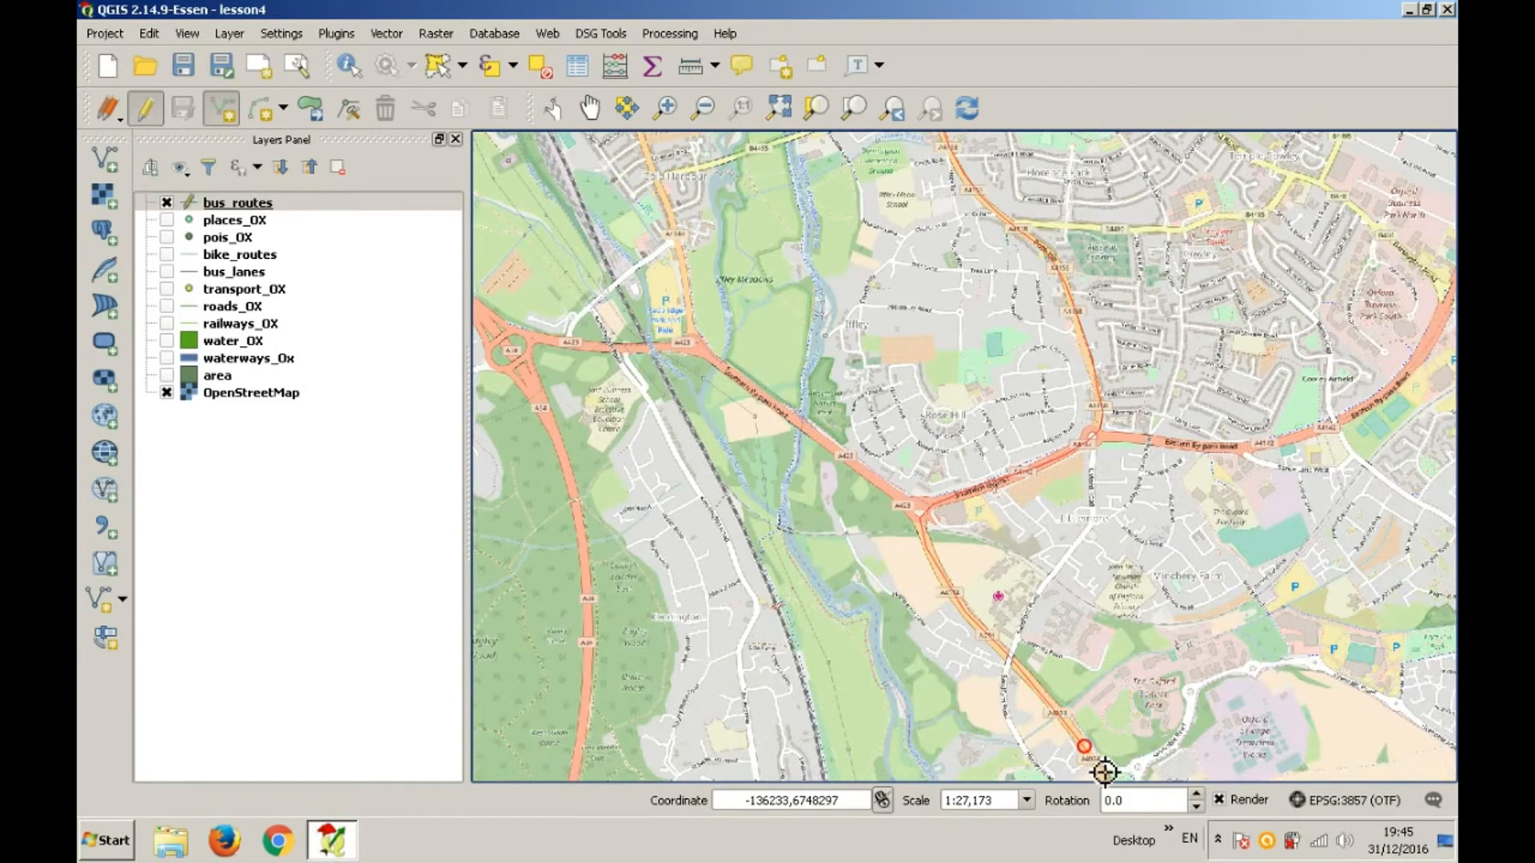
pyautogui.scroll(1, 1107, 775)
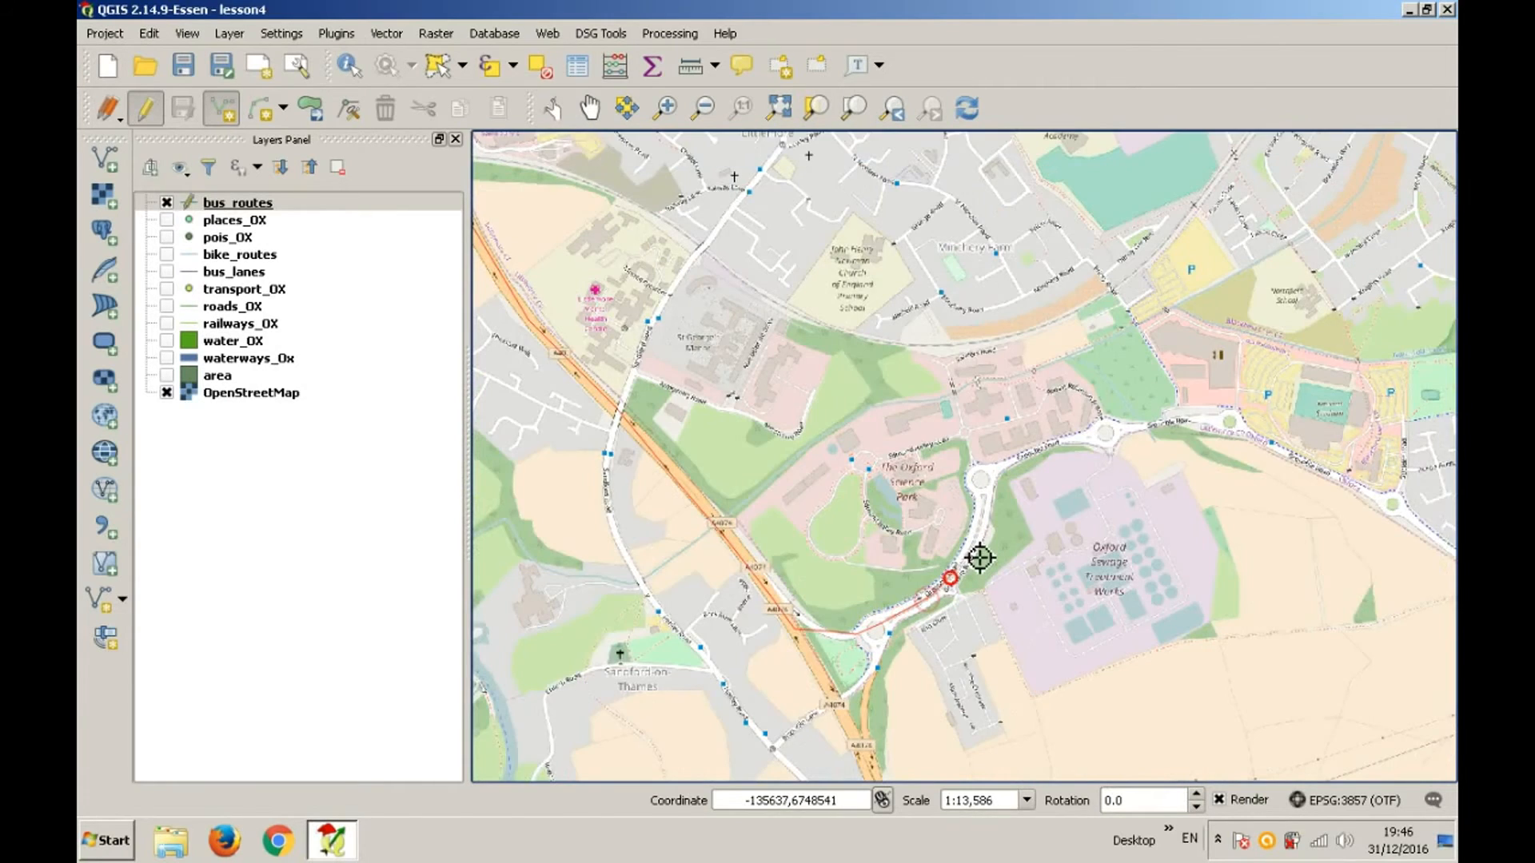
pyautogui.click(1196, 417)
pyautogui.rightClick(1197, 420)
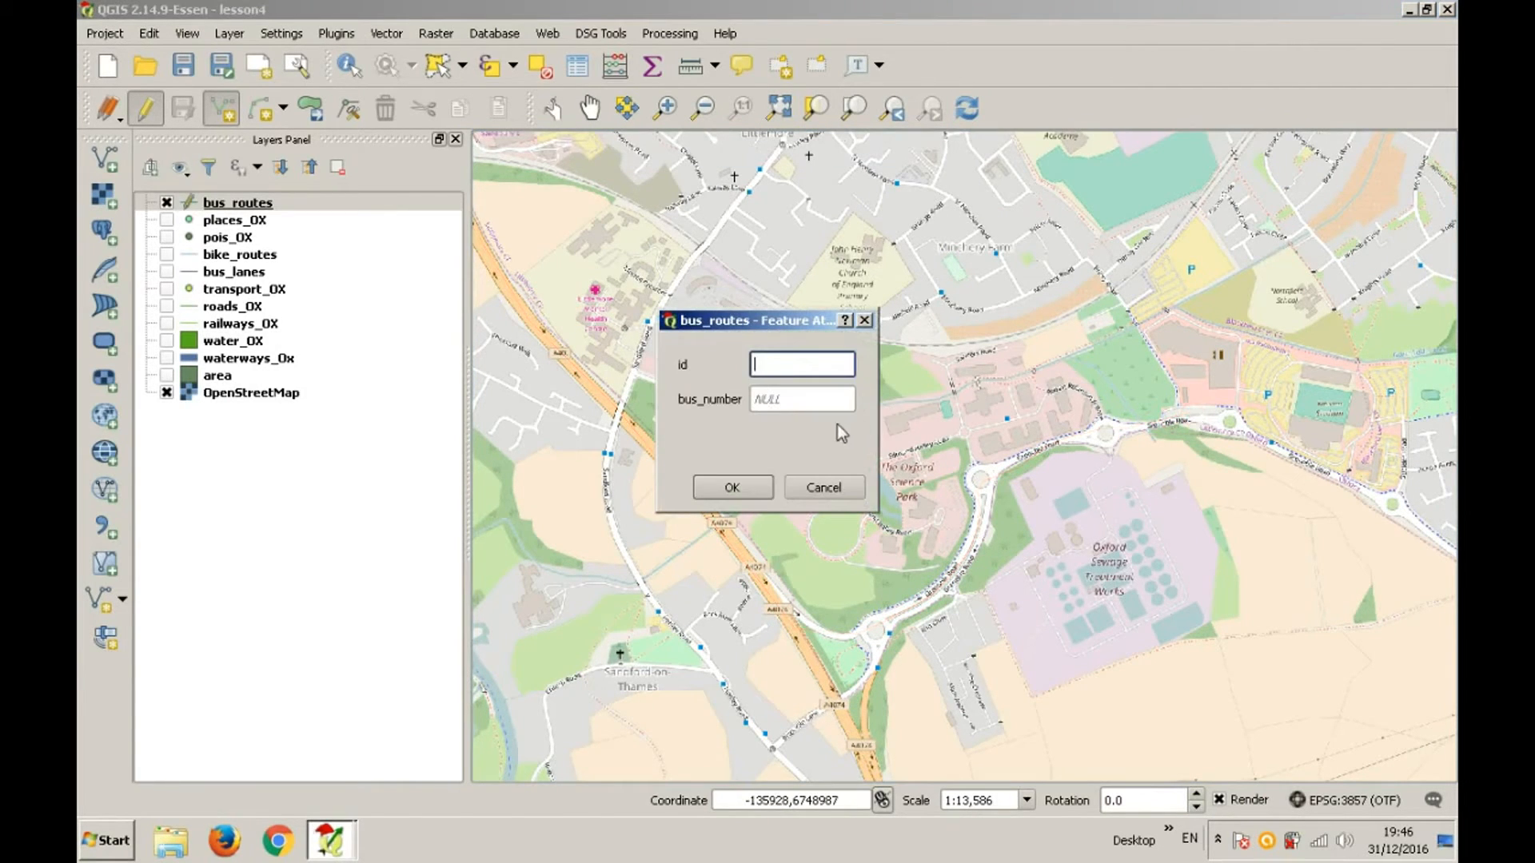
# Step: Give the new bus route id 1 and bus_number 5
pyautogui.write('1')
pyautogui.press('Tab')
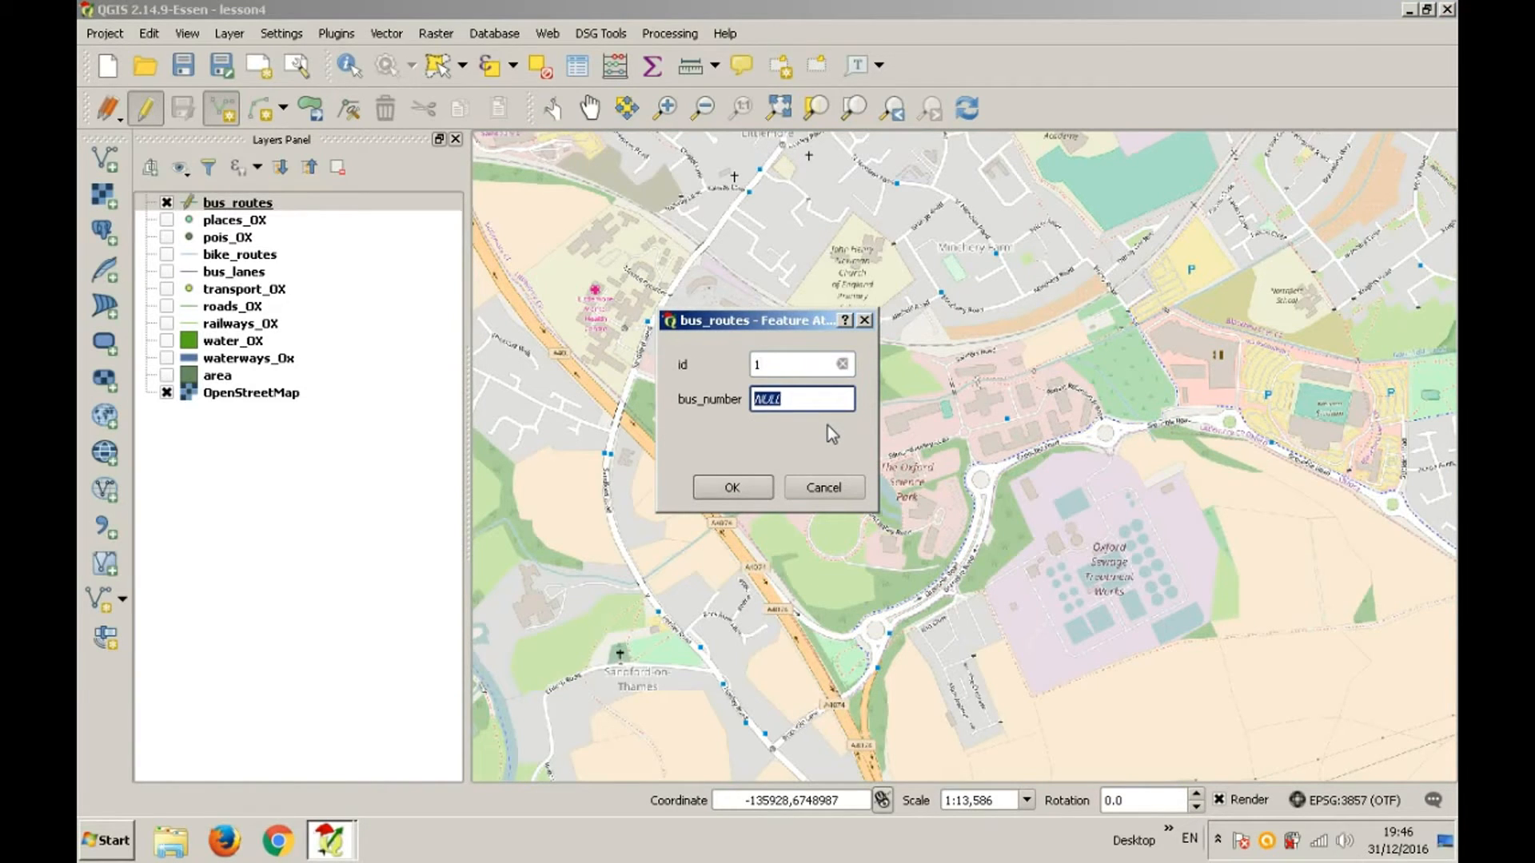
pyautogui.write('5')
pyautogui.press('Return')
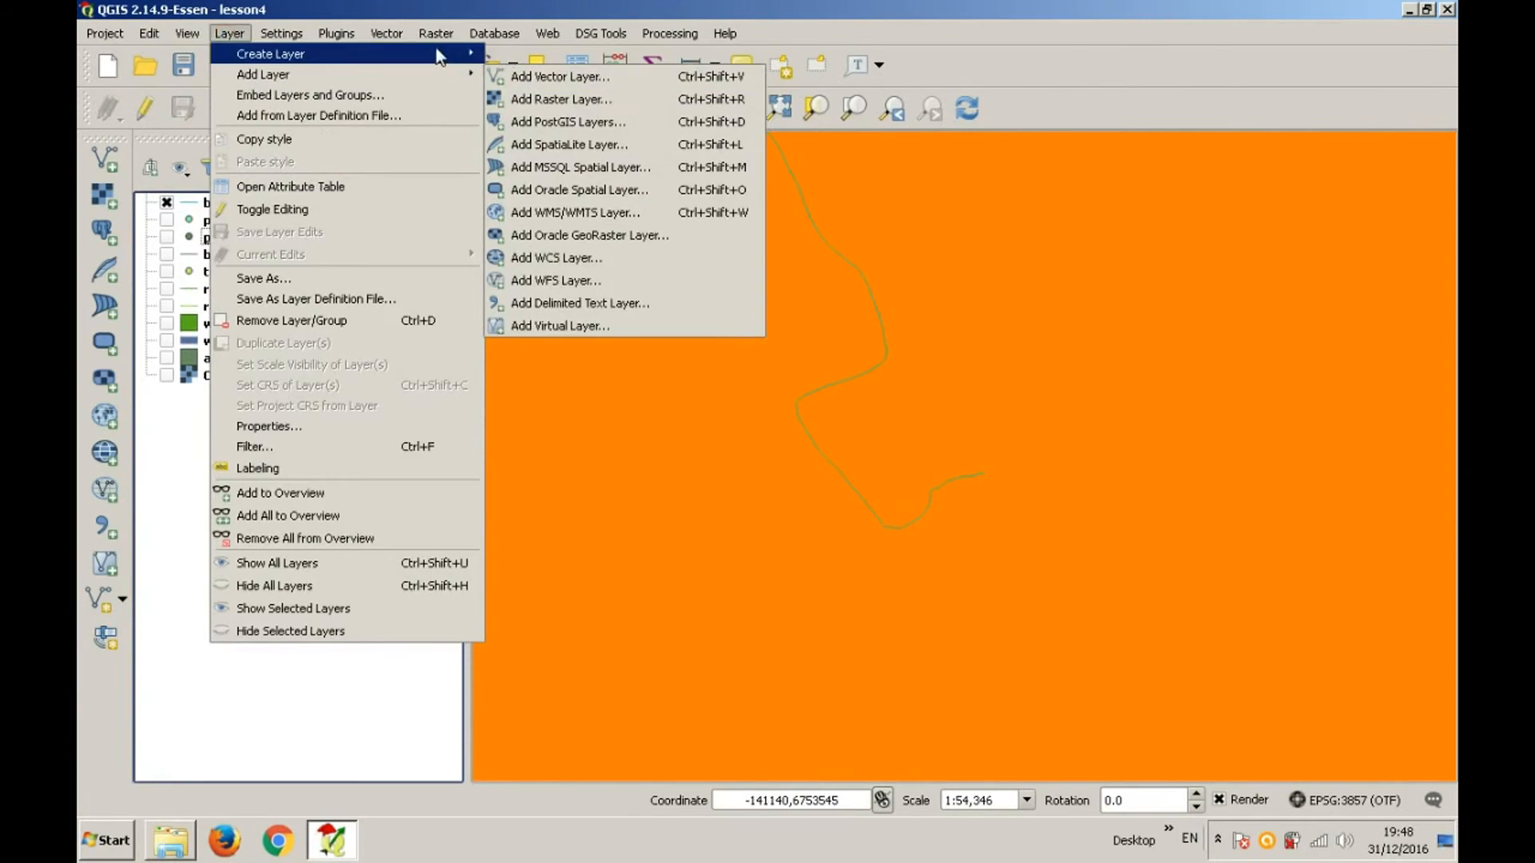
# Step: Set up a new line shapefile layer in WGS 84 and add a text field of length 80 for the description
pyautogui.click(520, 52)
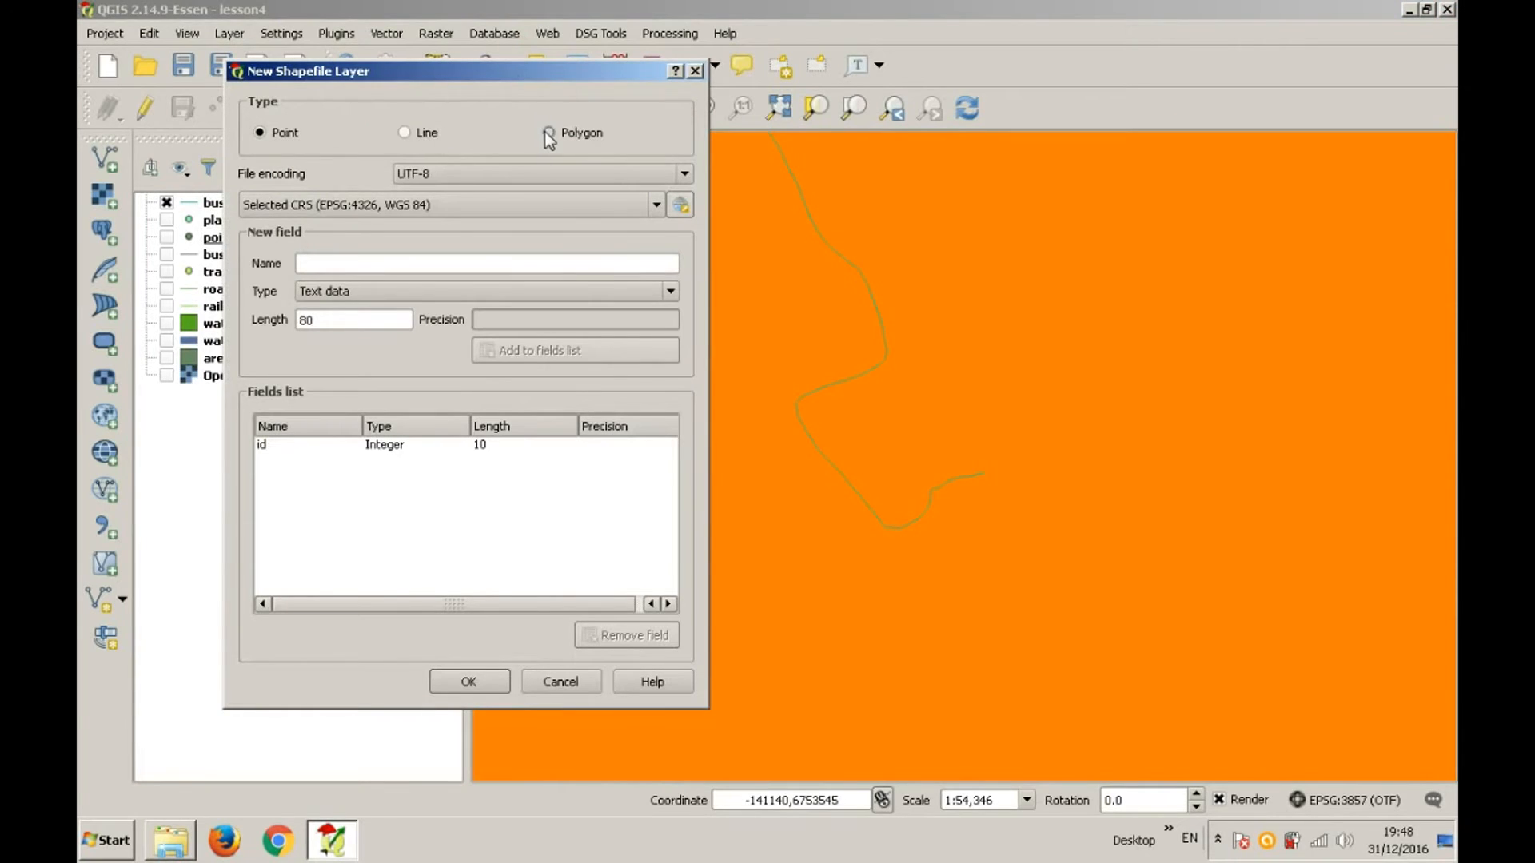
pyautogui.click(416, 132)
pyautogui.click(412, 262)
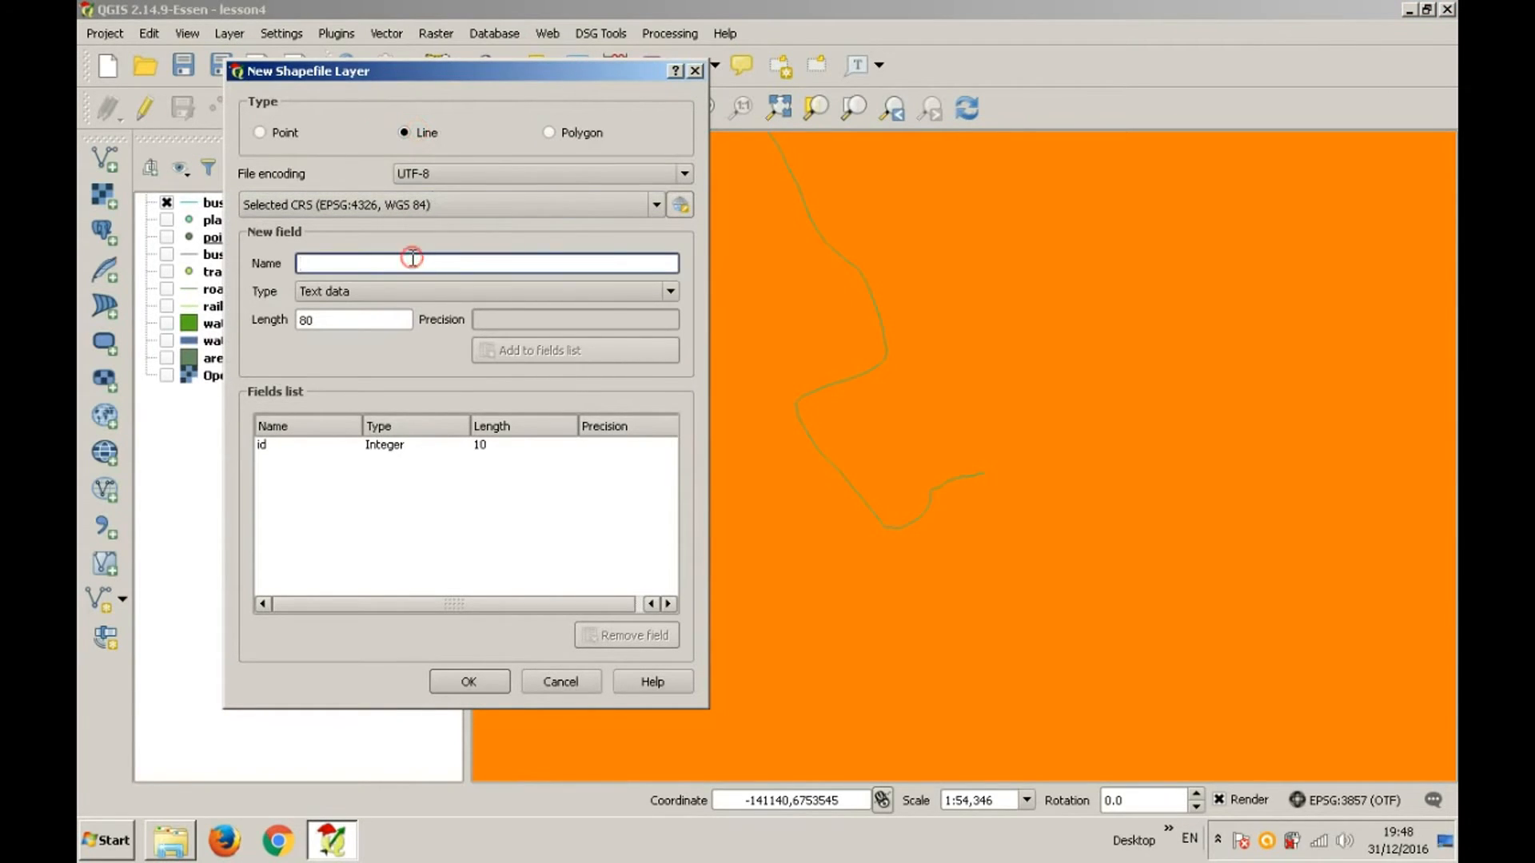
pyautogui.write('descripti')
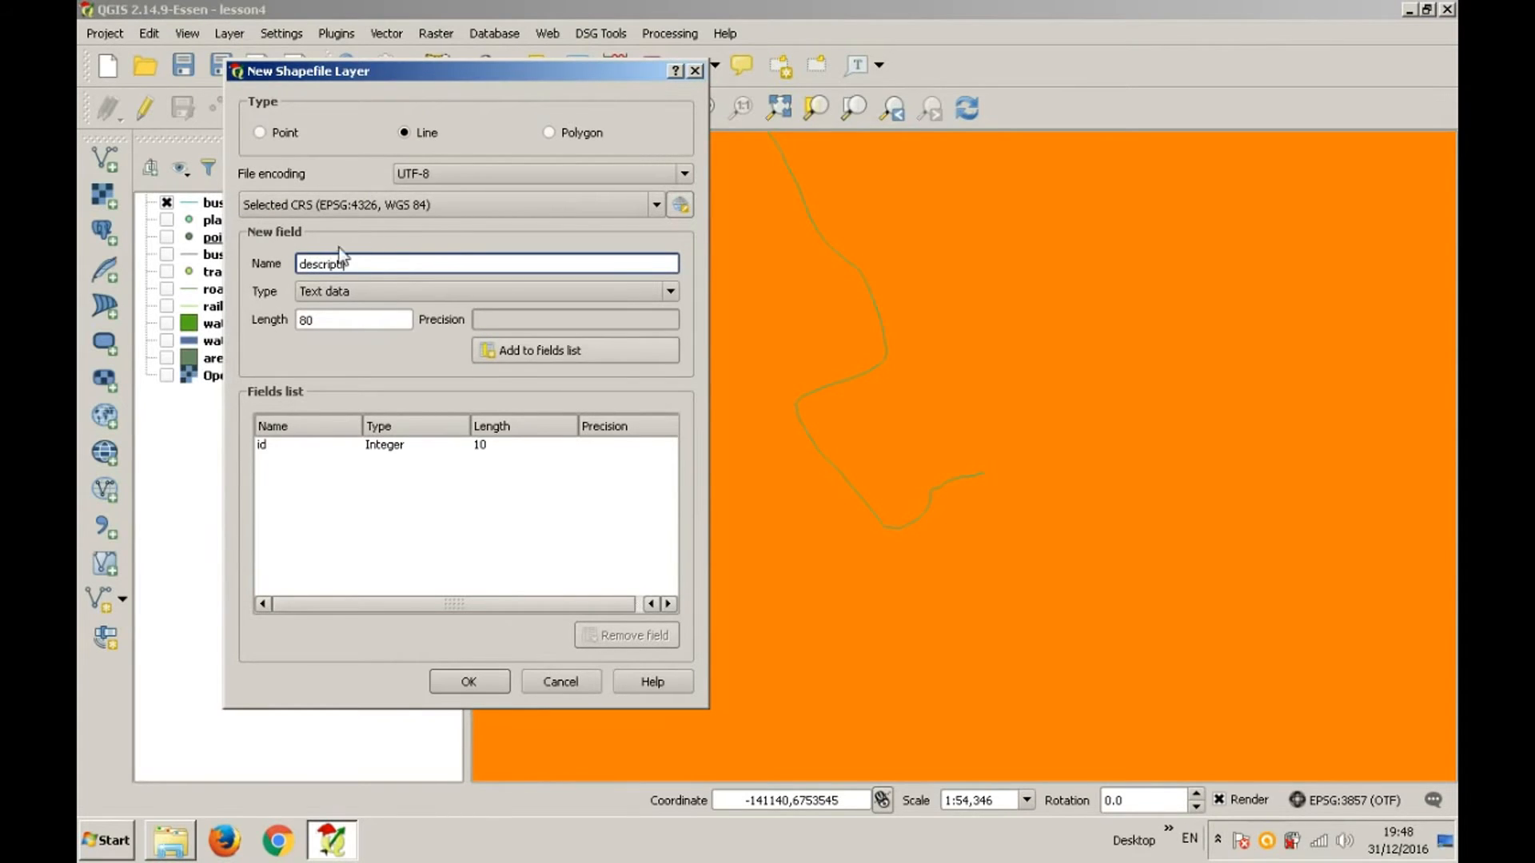
pyautogui.press('BackSpace')
pyautogui.press('BackSpace')
pyautogui.click(525, 354)
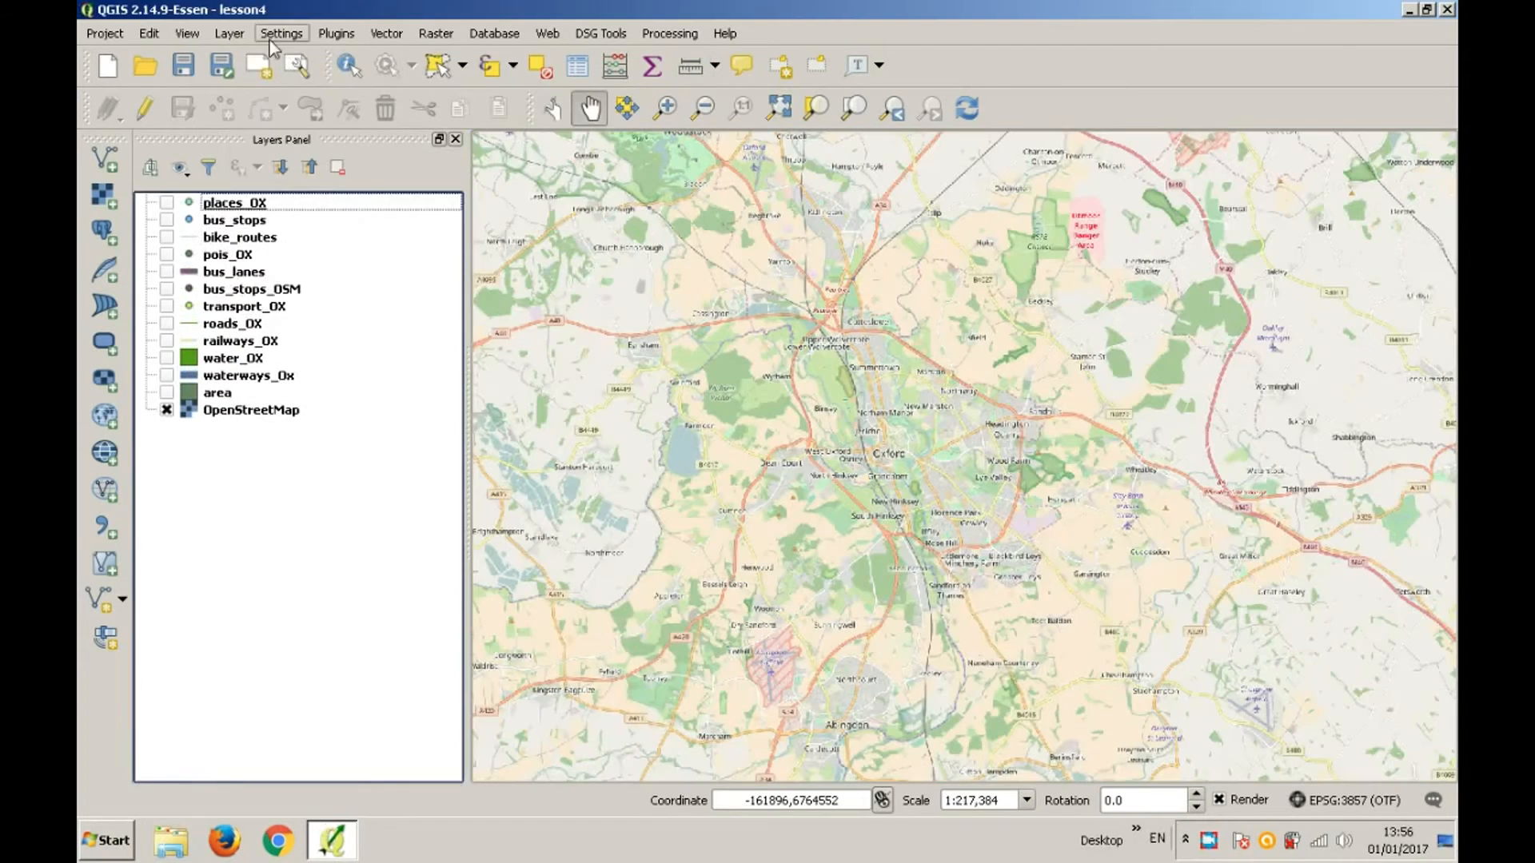
# Step: Set up a new polygon shapefile layer in WGS 84 and add a text field called names with length 80
pyautogui.click(230, 33)
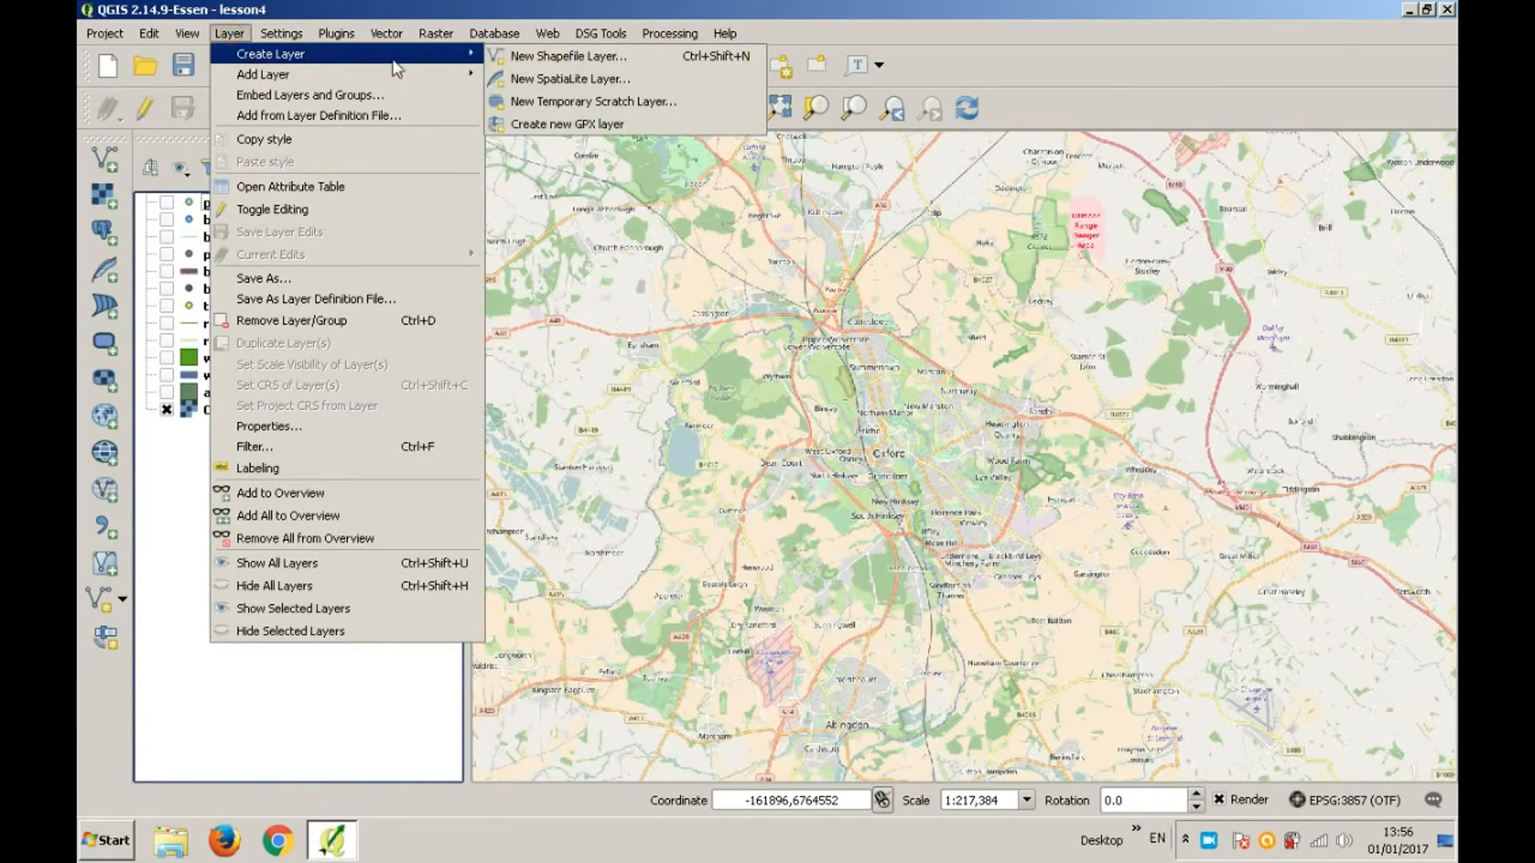
pyautogui.click(503, 59)
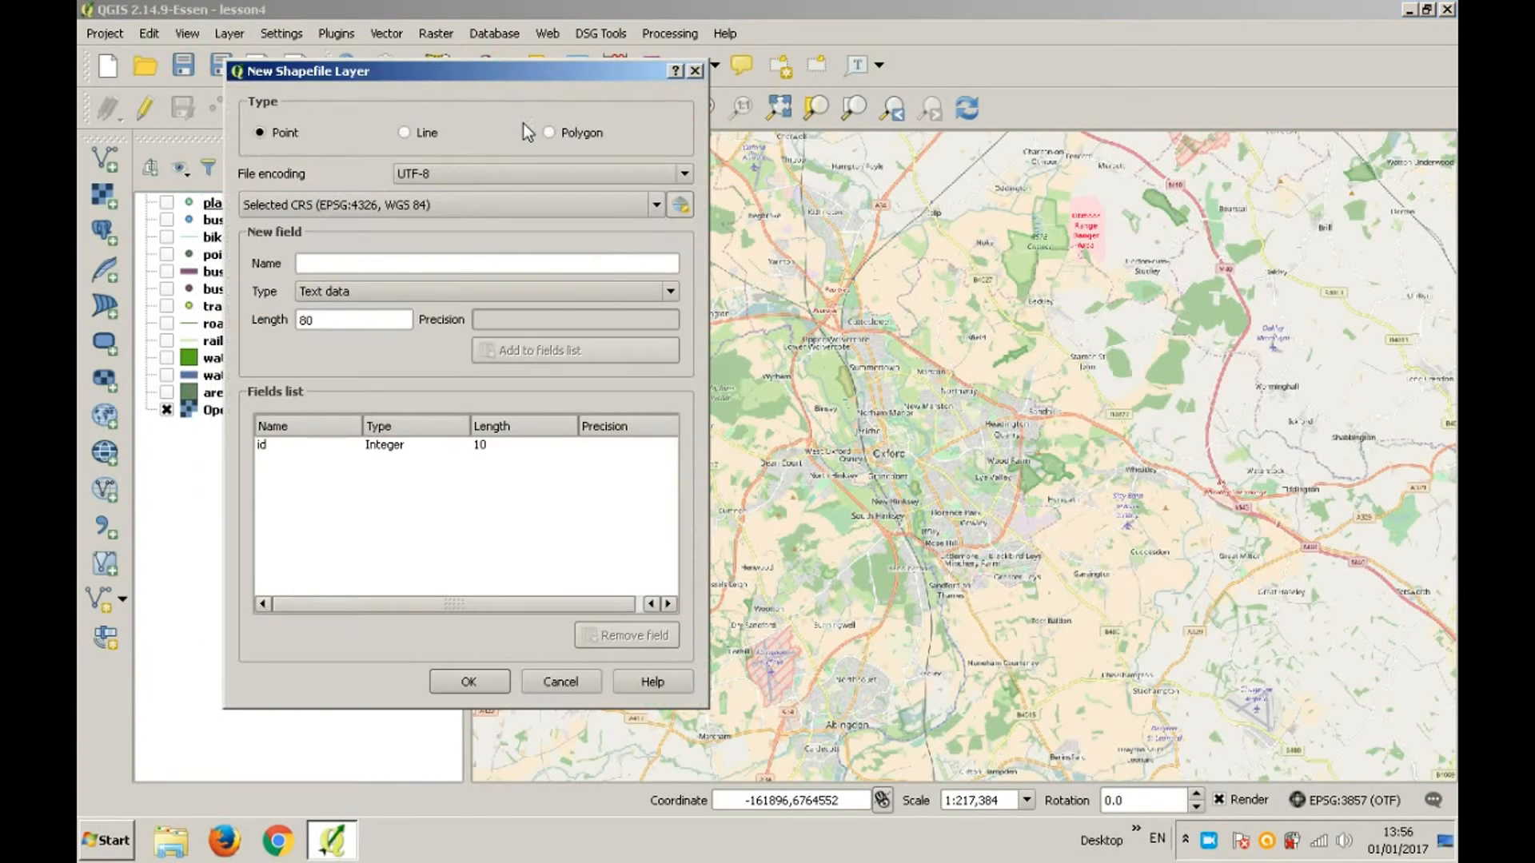
pyautogui.click(547, 132)
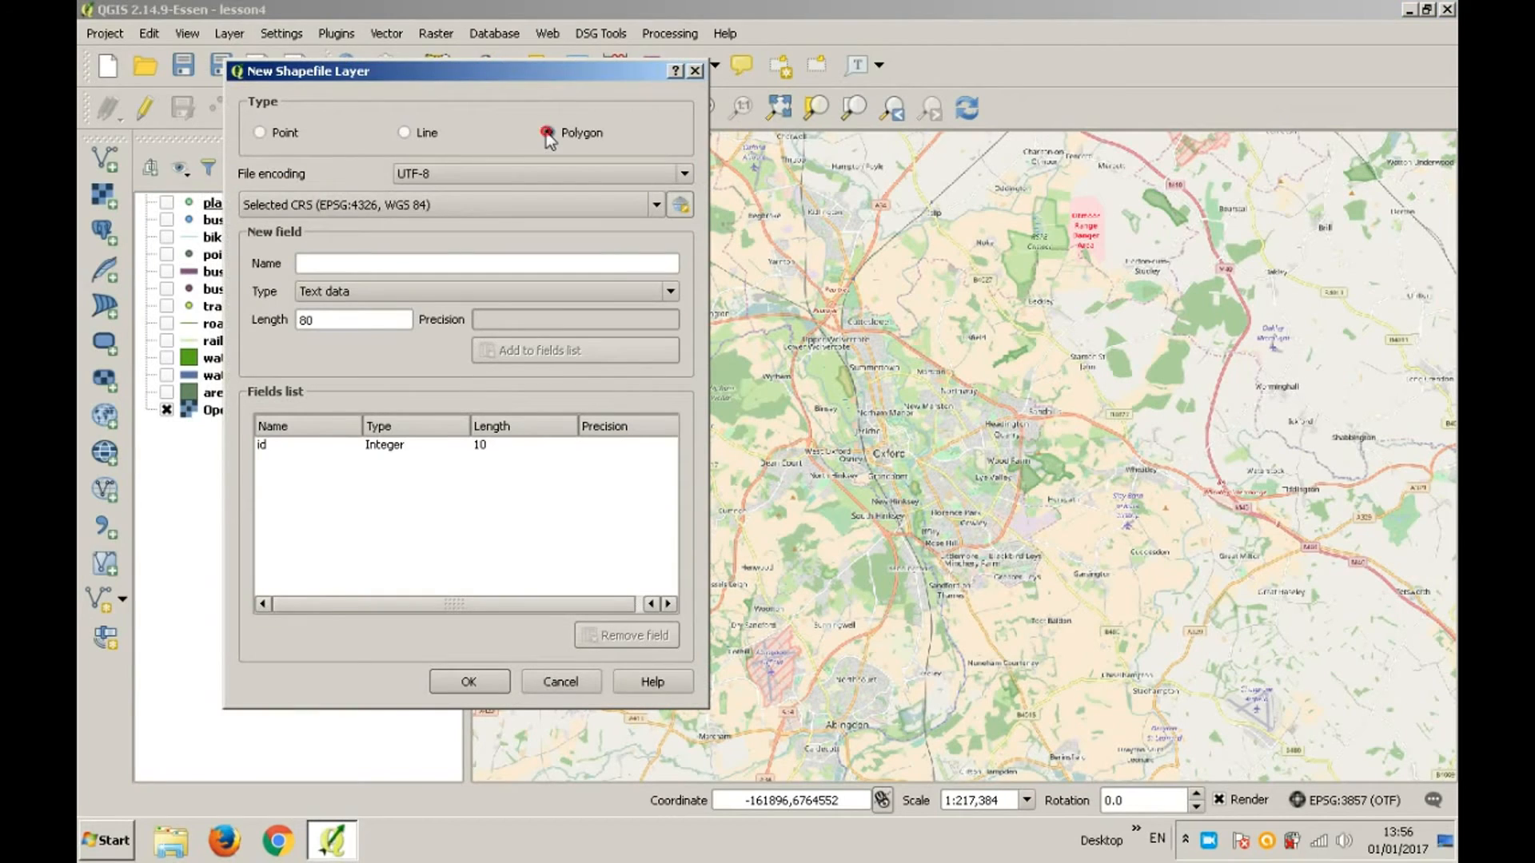
pyautogui.click(448, 265)
pyautogui.write('names')
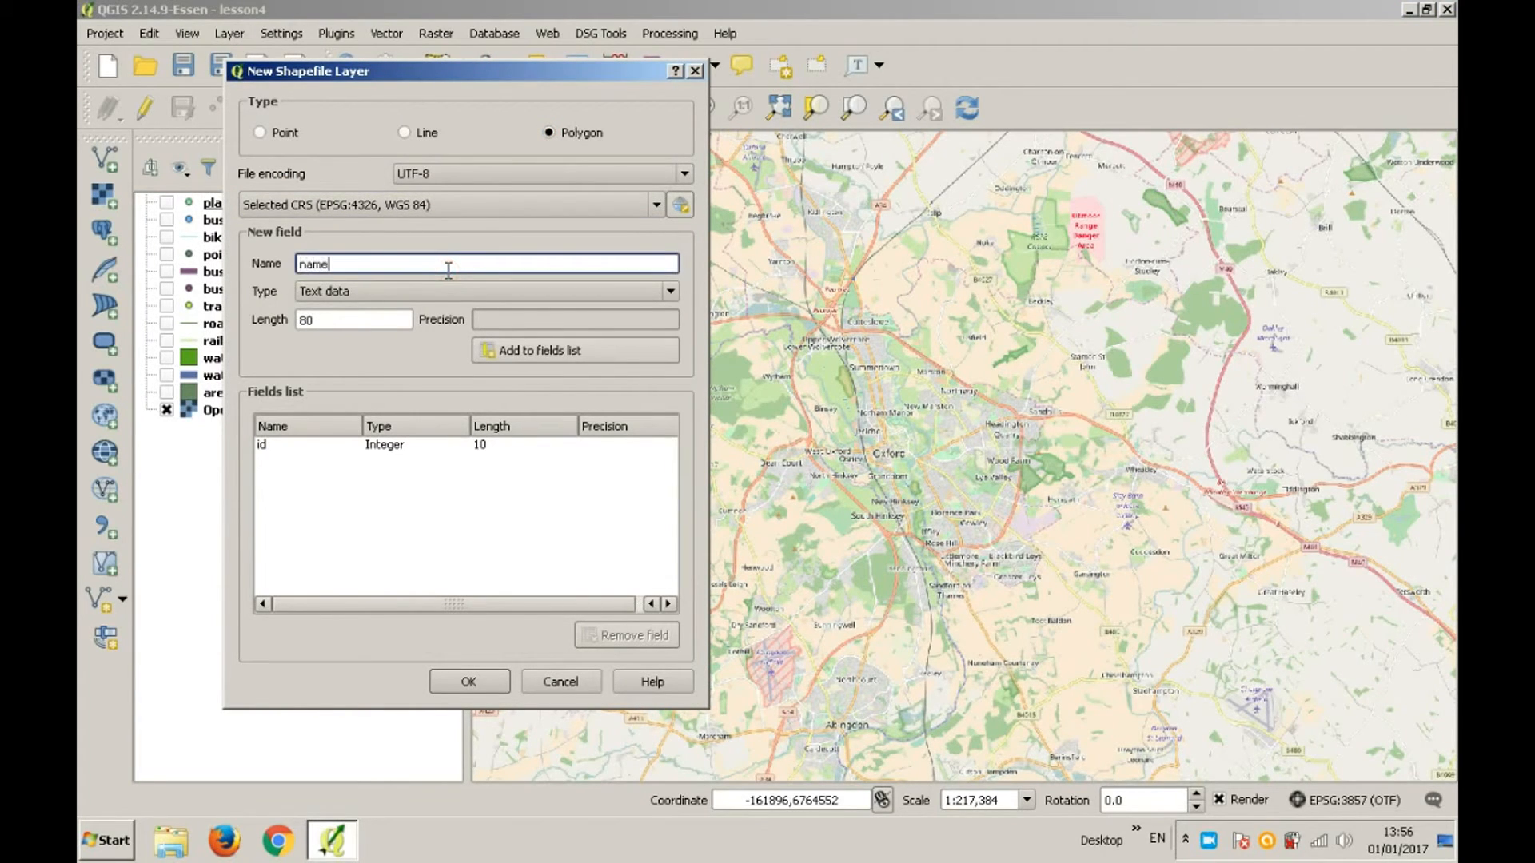
pyautogui.click(506, 352)
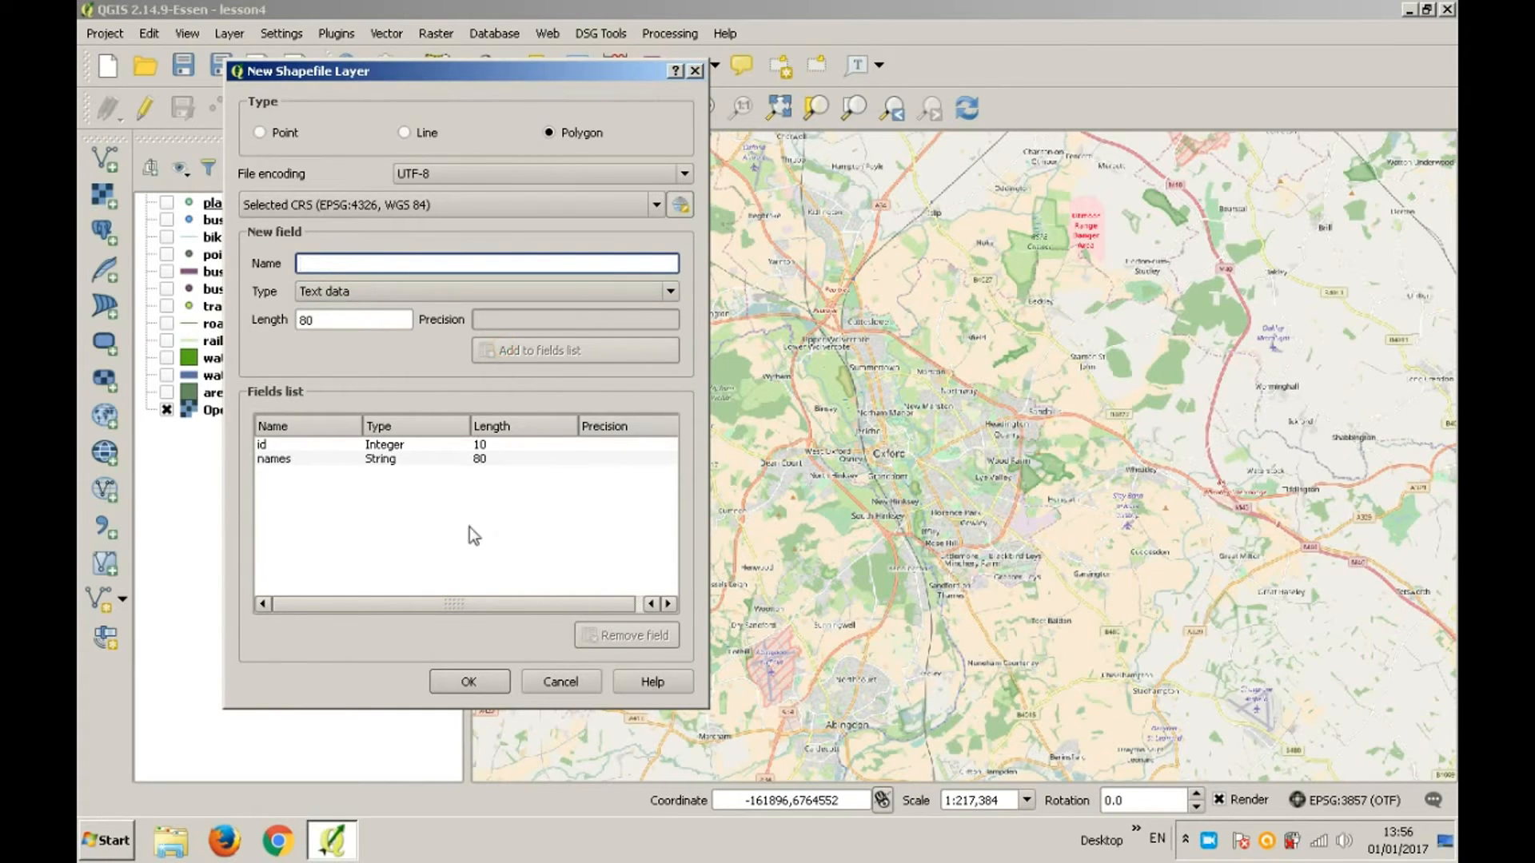
# Step: Create the polygon layer and save it as parks_OX in the Udemy folder
pyautogui.click(450, 681)
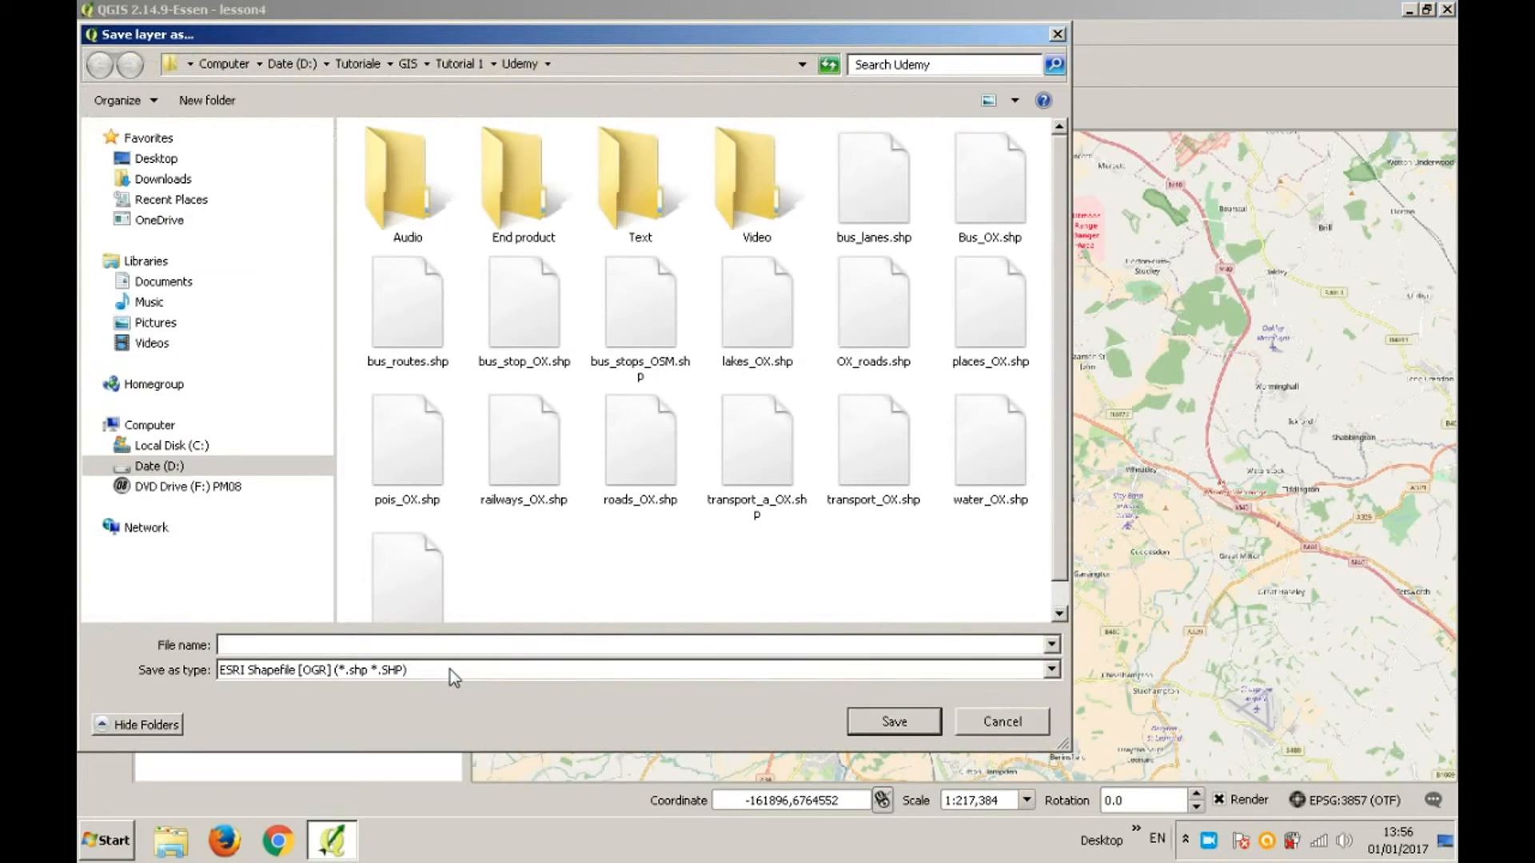
pyautogui.write('parks_OX')
pyautogui.press('Return')
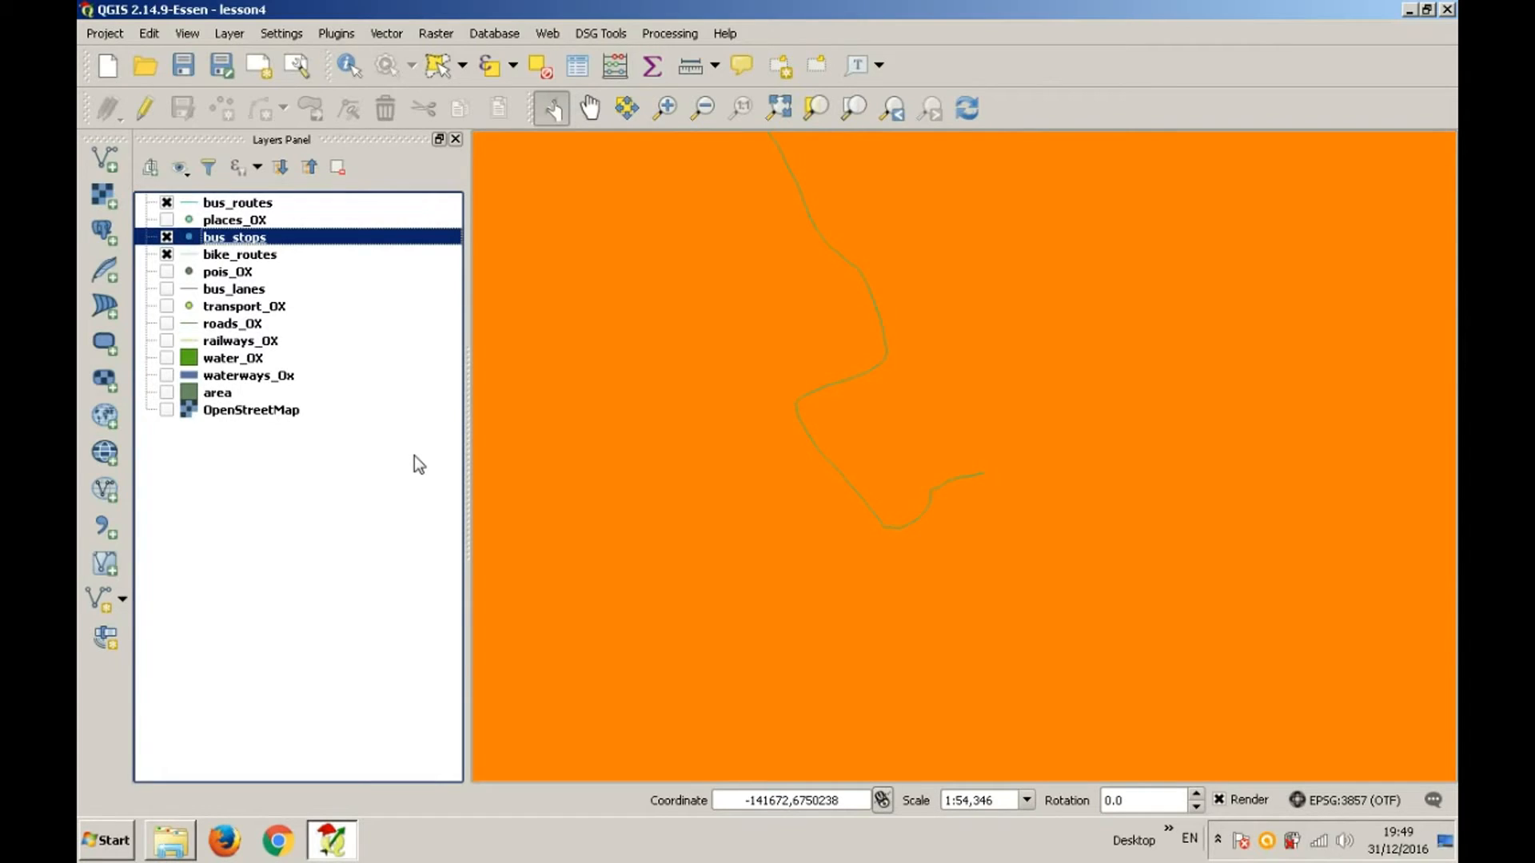
# Step: Show the transport_OX layer on the map and make it the active layer
pyautogui.click(166, 307)
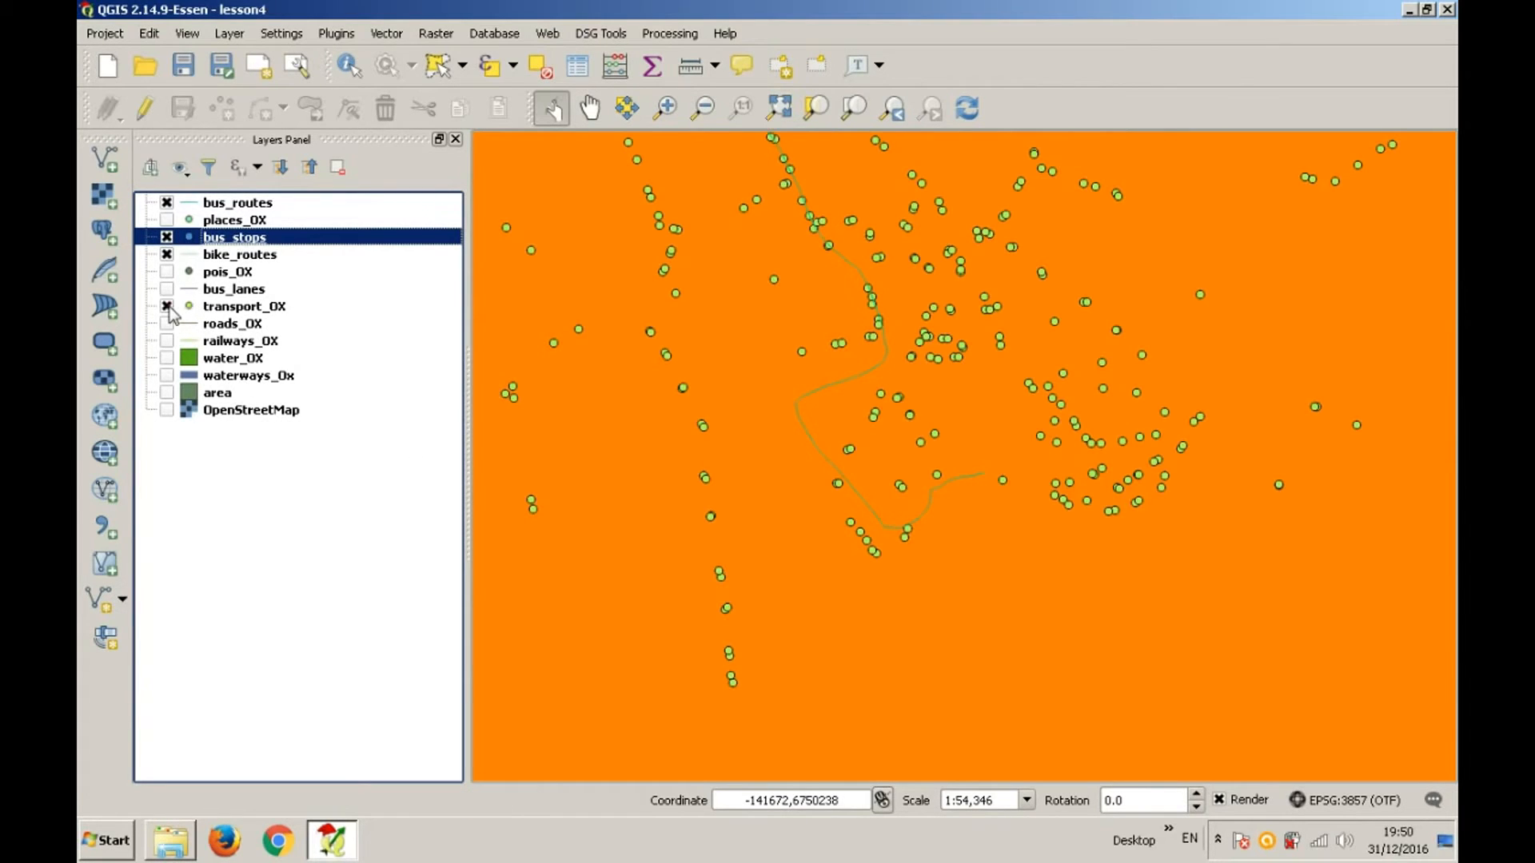
pyautogui.scroll(-1, 894, 481)
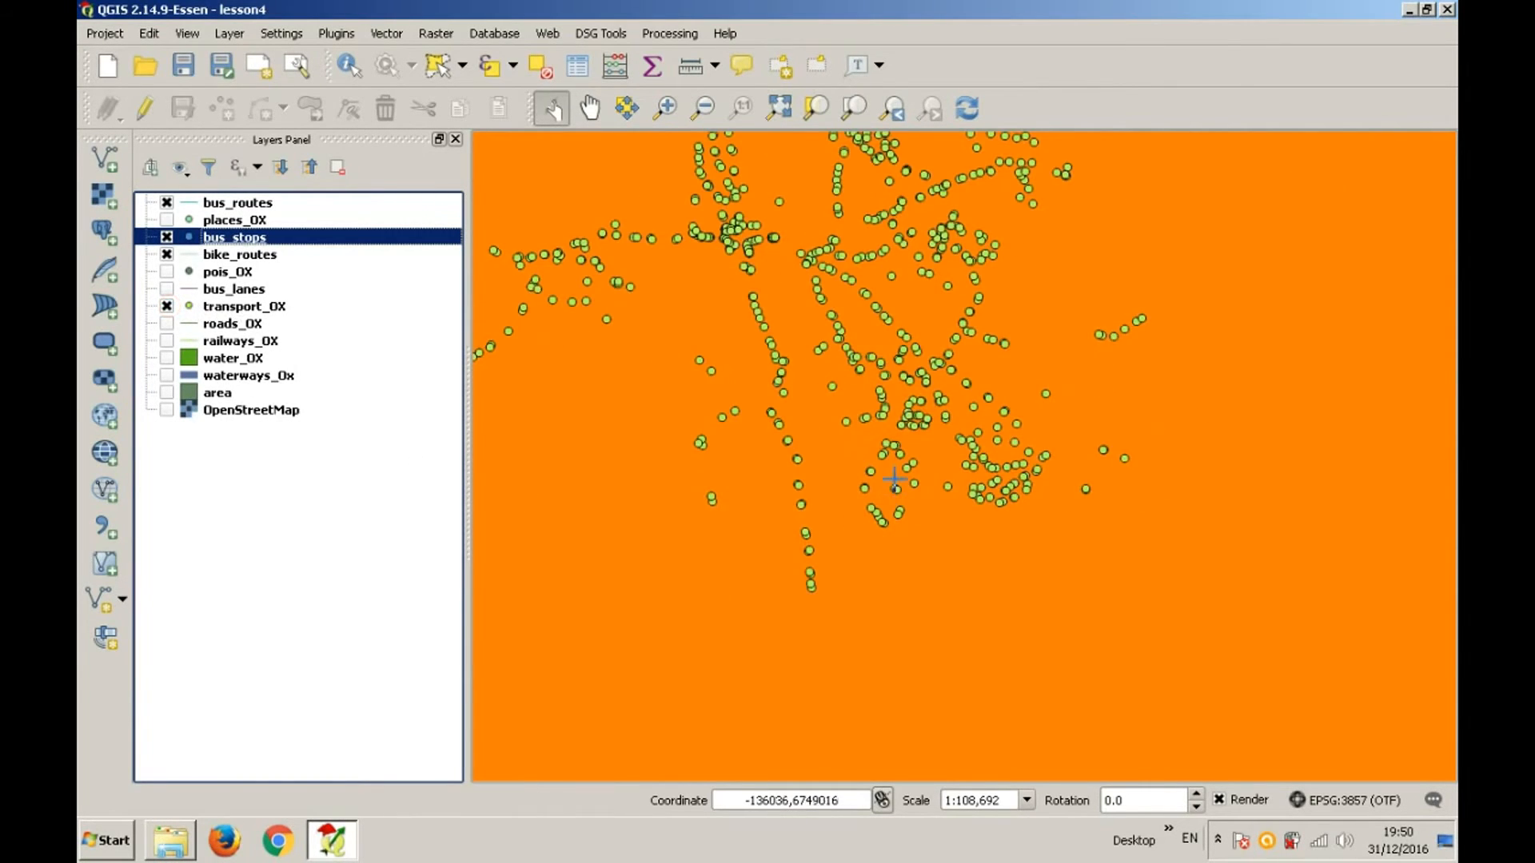
pyautogui.scroll(-1, 878, 371)
pyautogui.scroll(1, 834, 312)
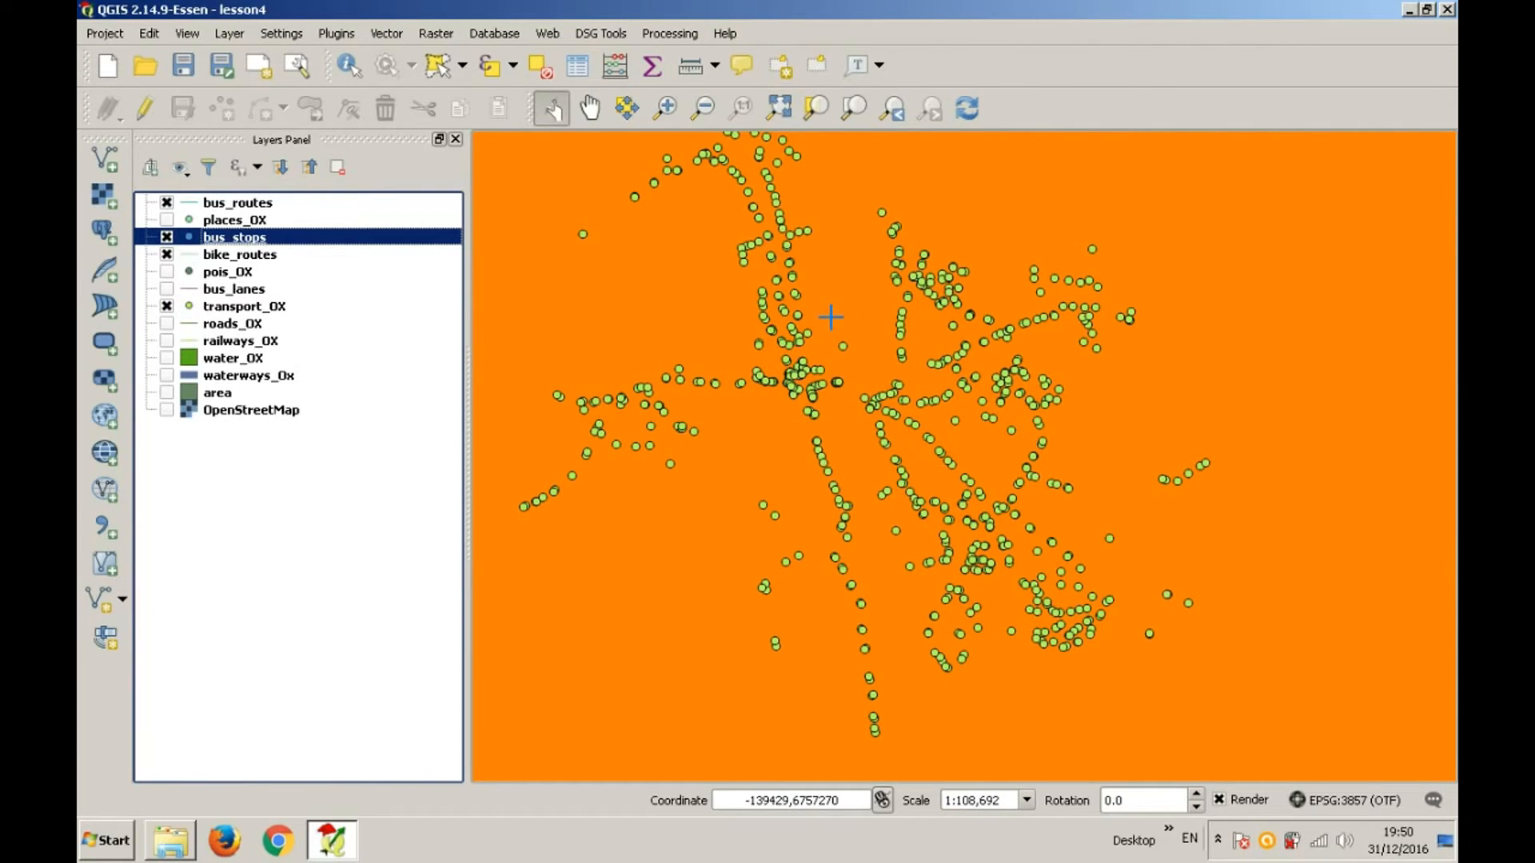
pyautogui.click(280, 309)
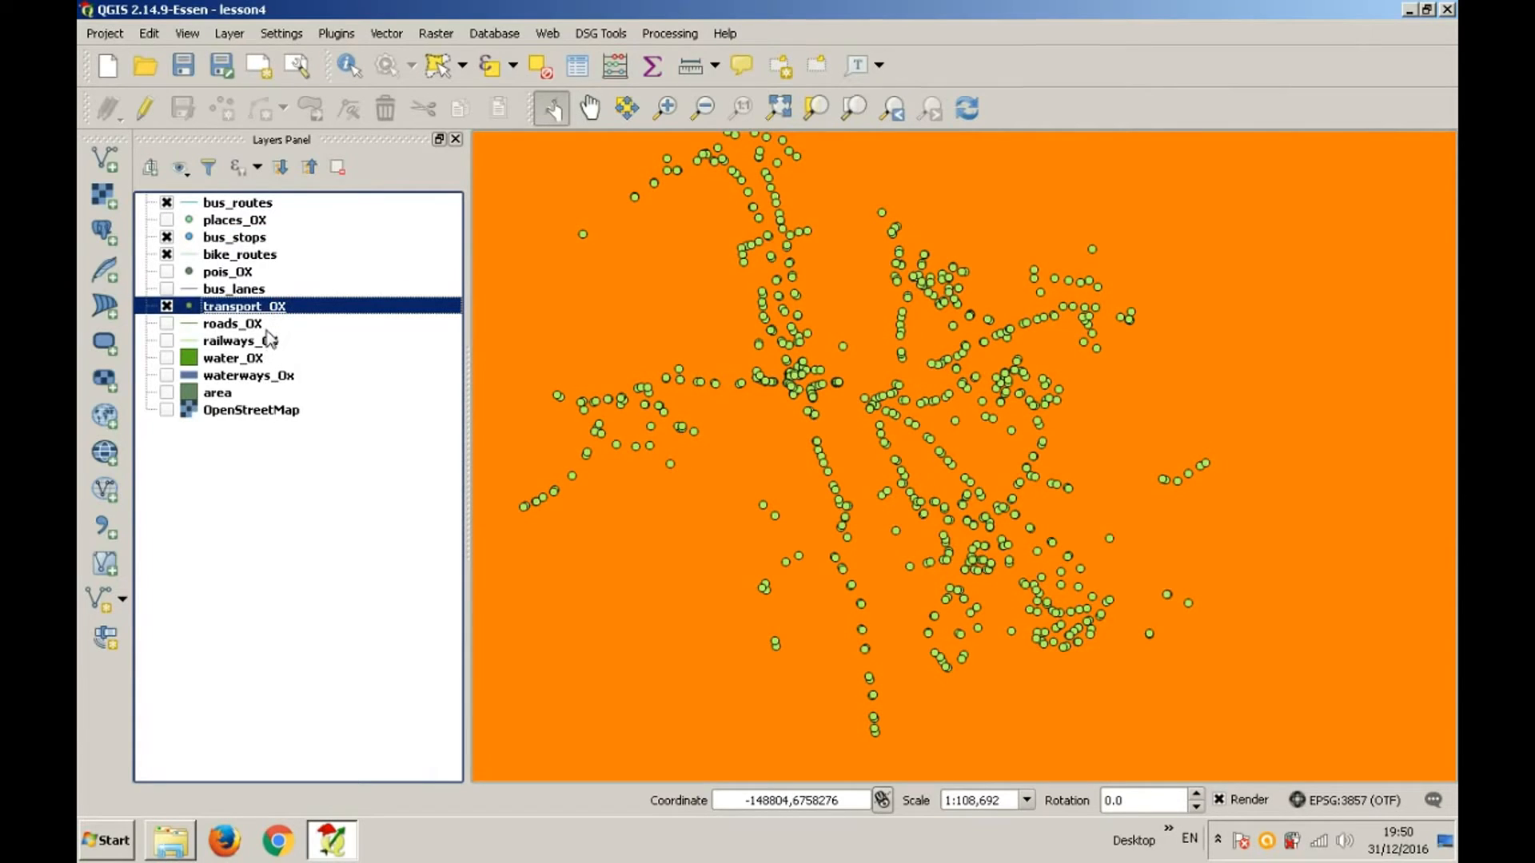
# Step: Show the pois_OX and roads_OX layers as well, making each the active layer in turn
pyautogui.click(167, 273)
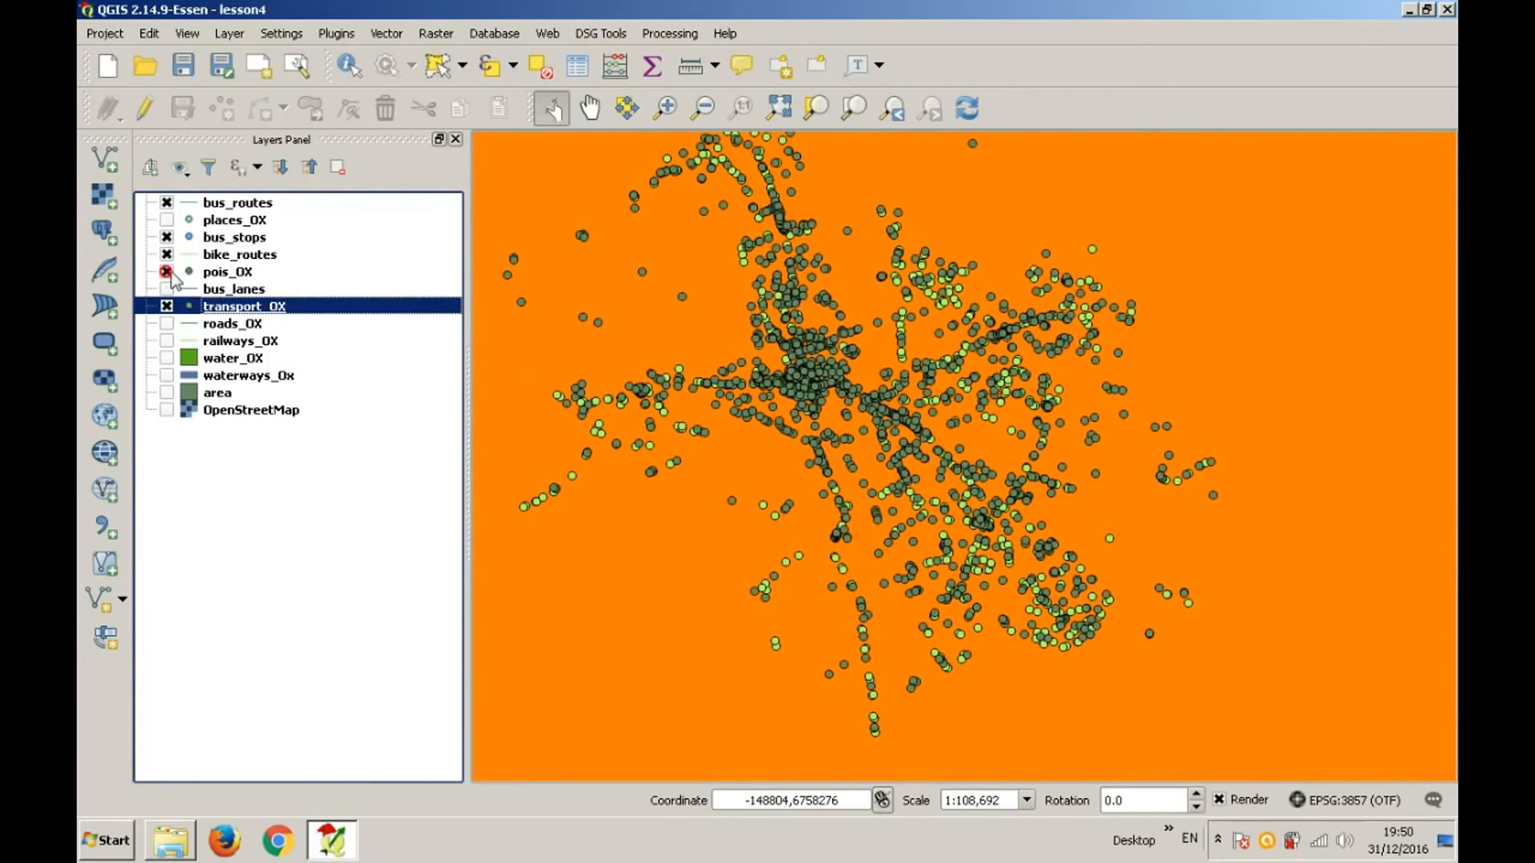
pyautogui.click(217, 273)
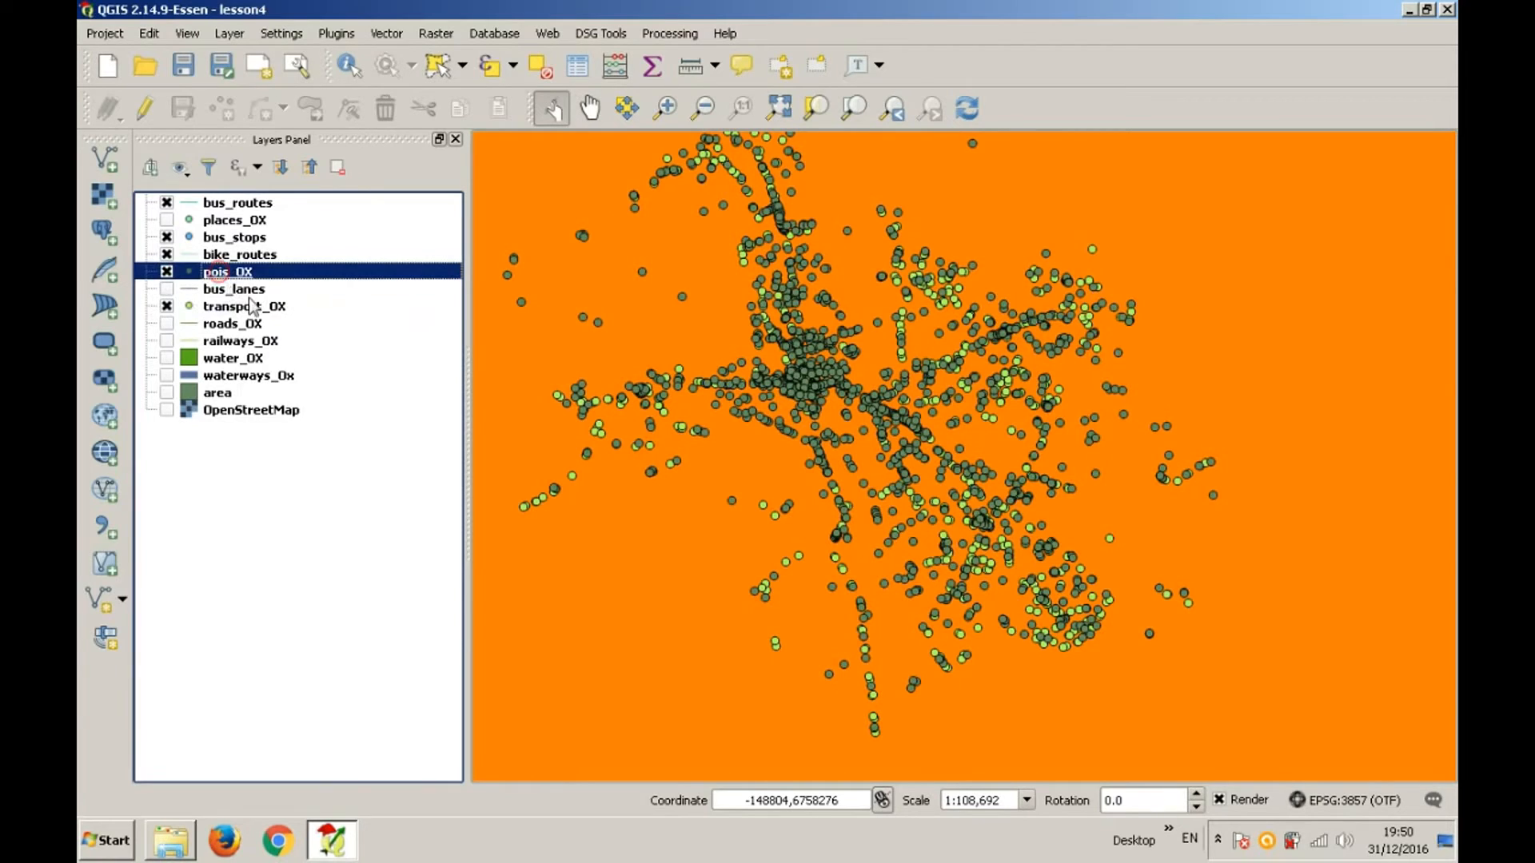
pyautogui.click(167, 324)
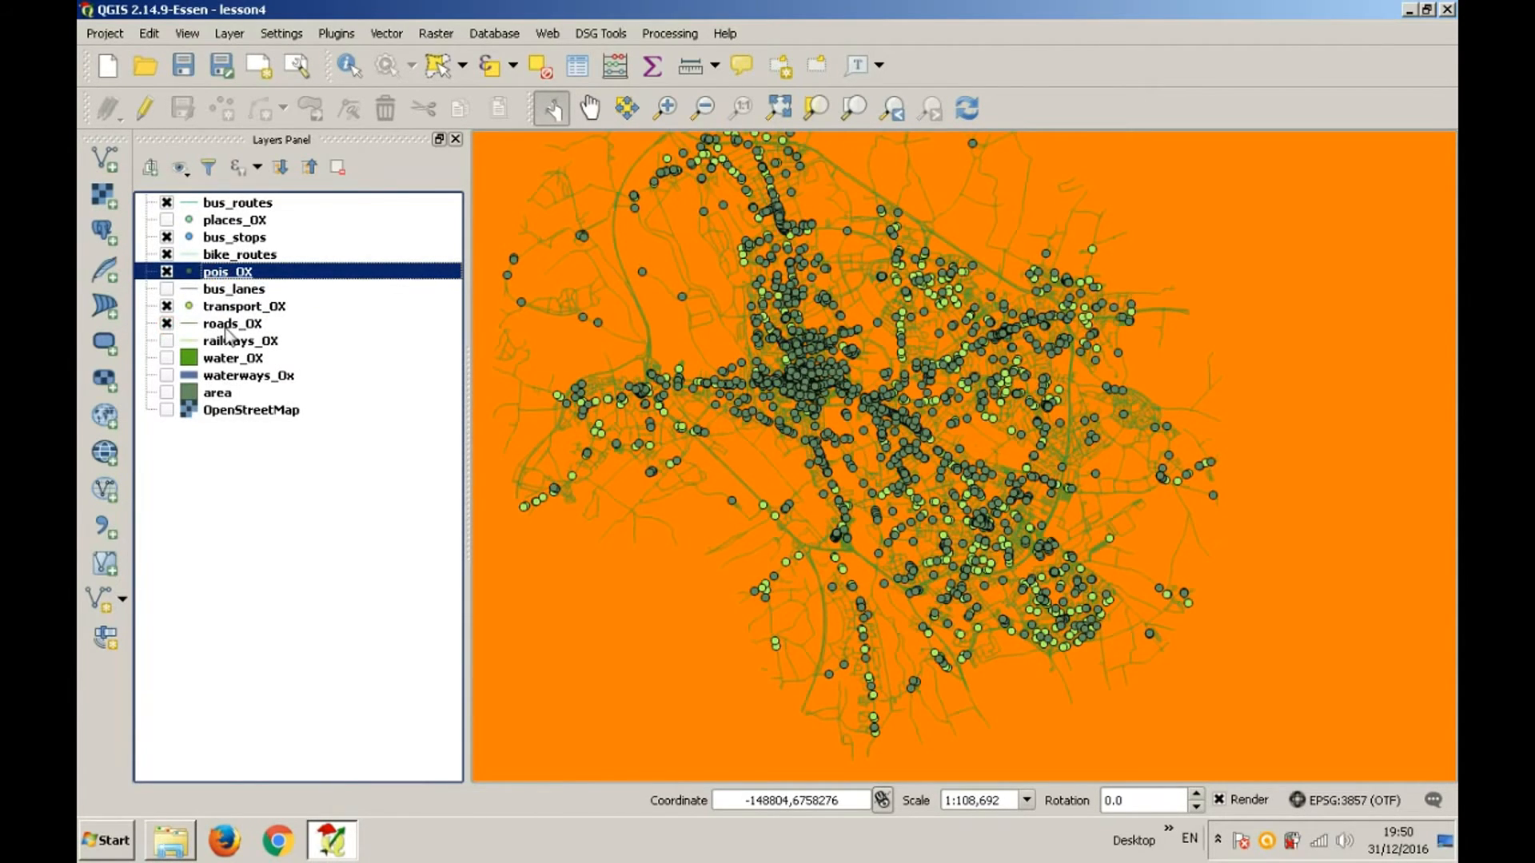
pyautogui.click(229, 325)
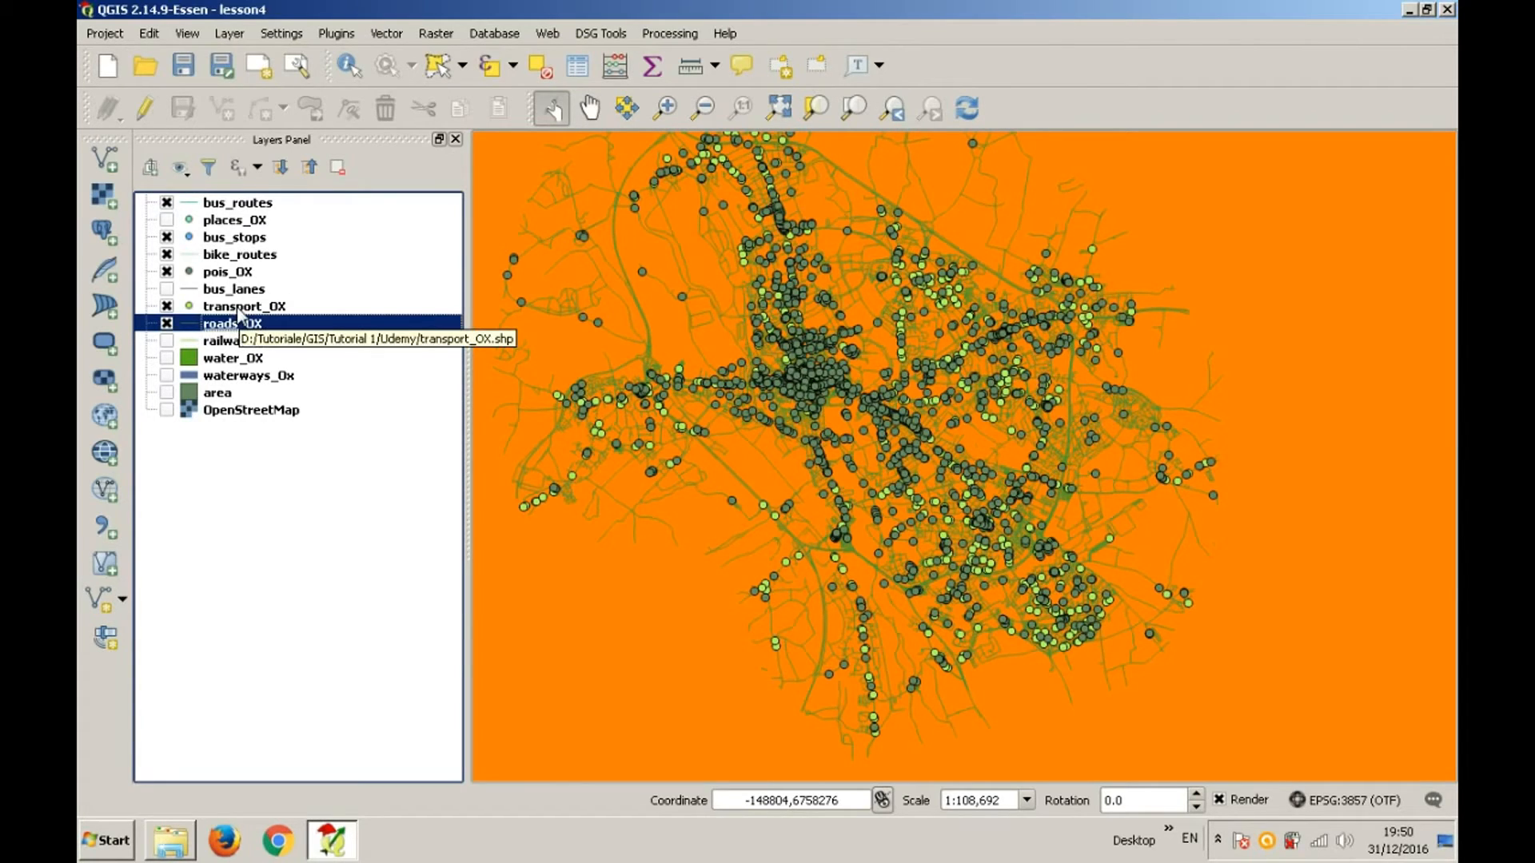
# Step: Open the transport_OX layer's attribute table and start a selection by expression
pyautogui.click(237, 309)
pyautogui.rightClick(237, 307)
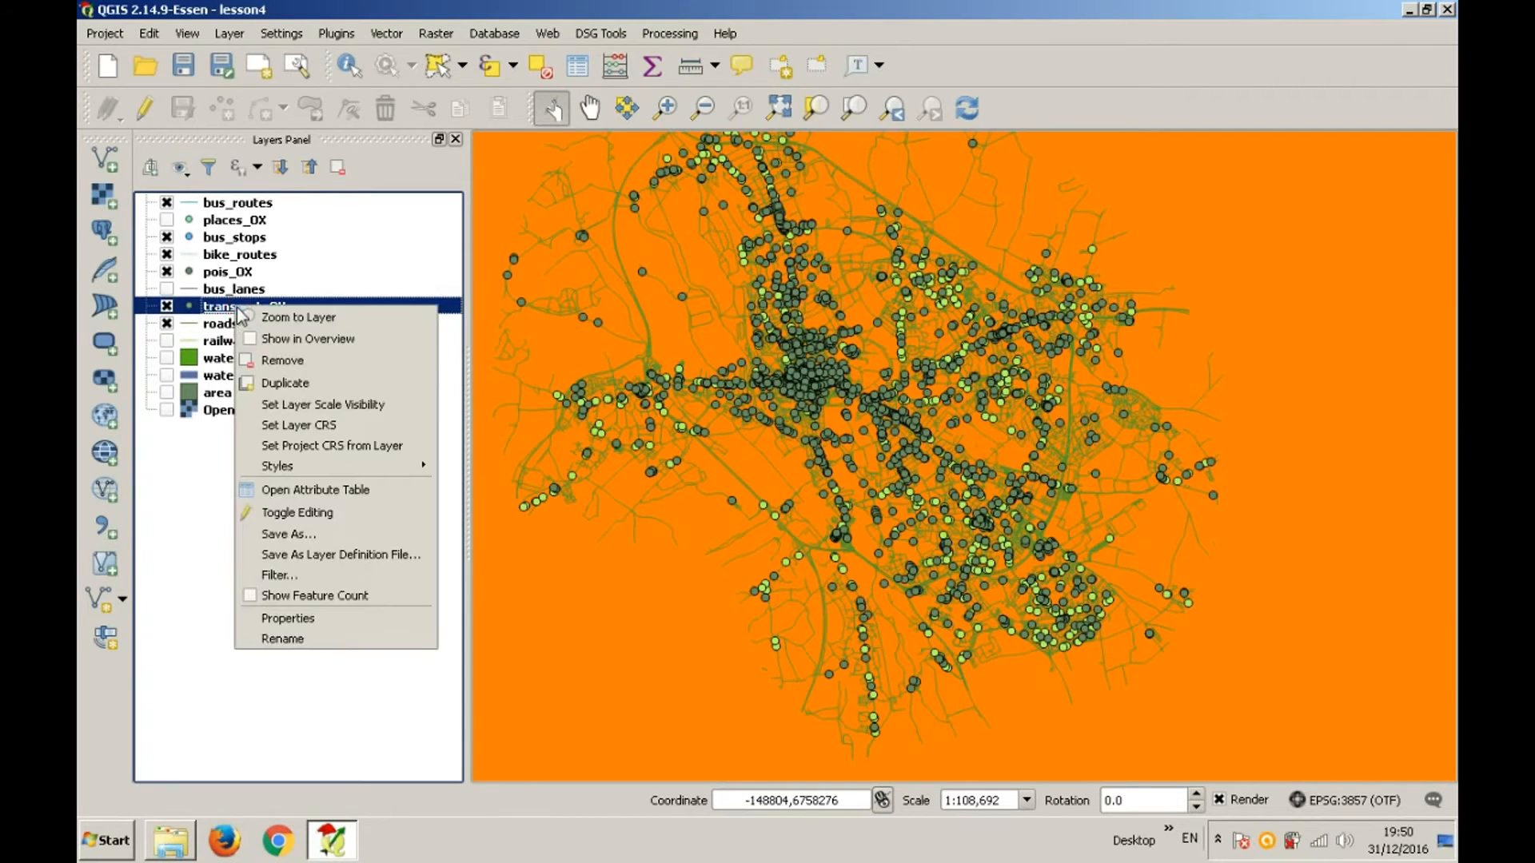
pyautogui.click(287, 491)
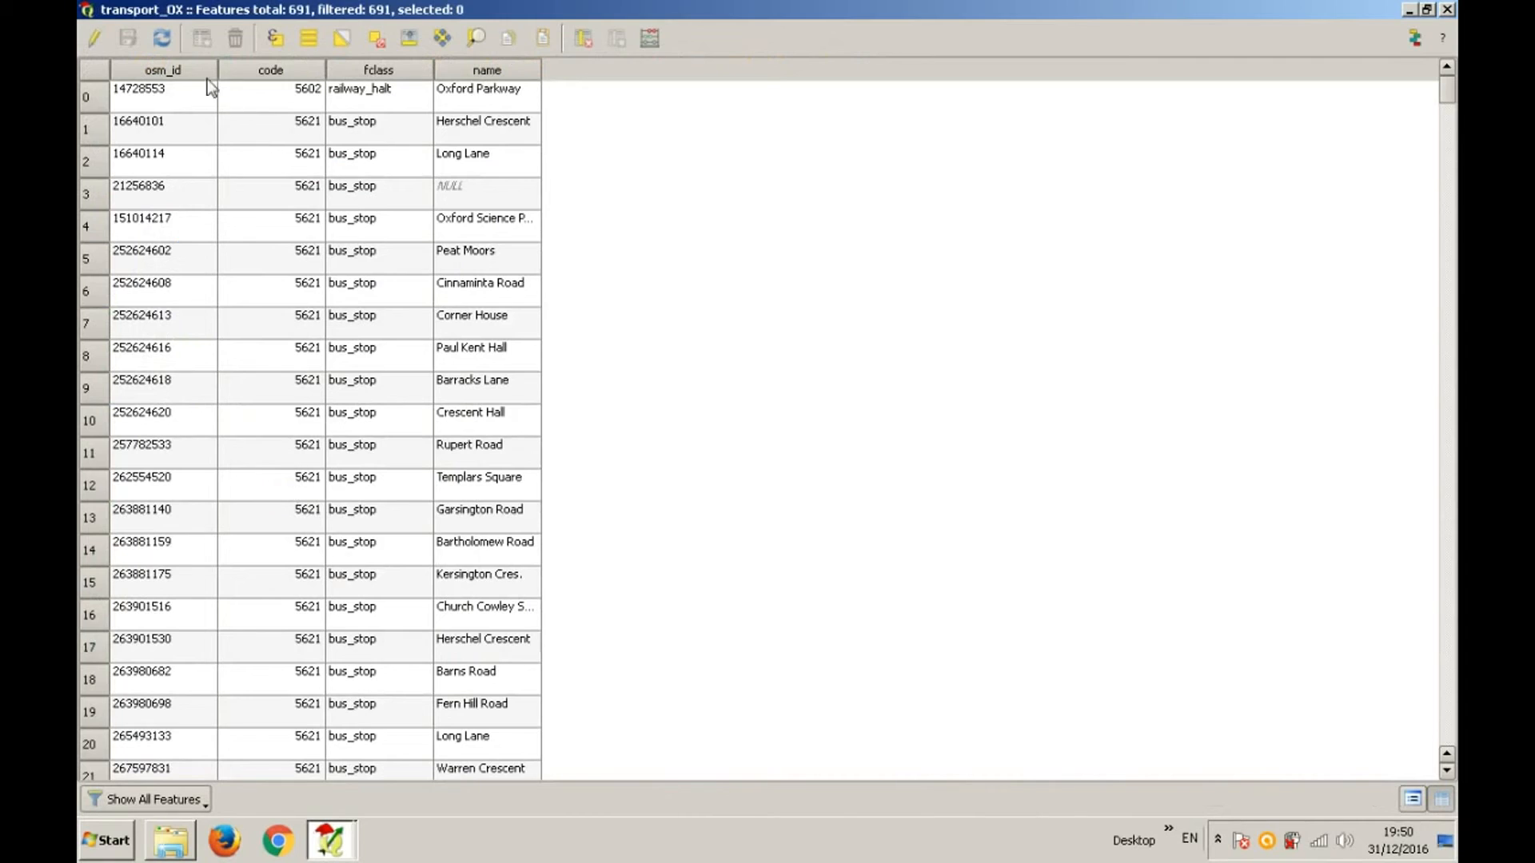
pyautogui.click(273, 40)
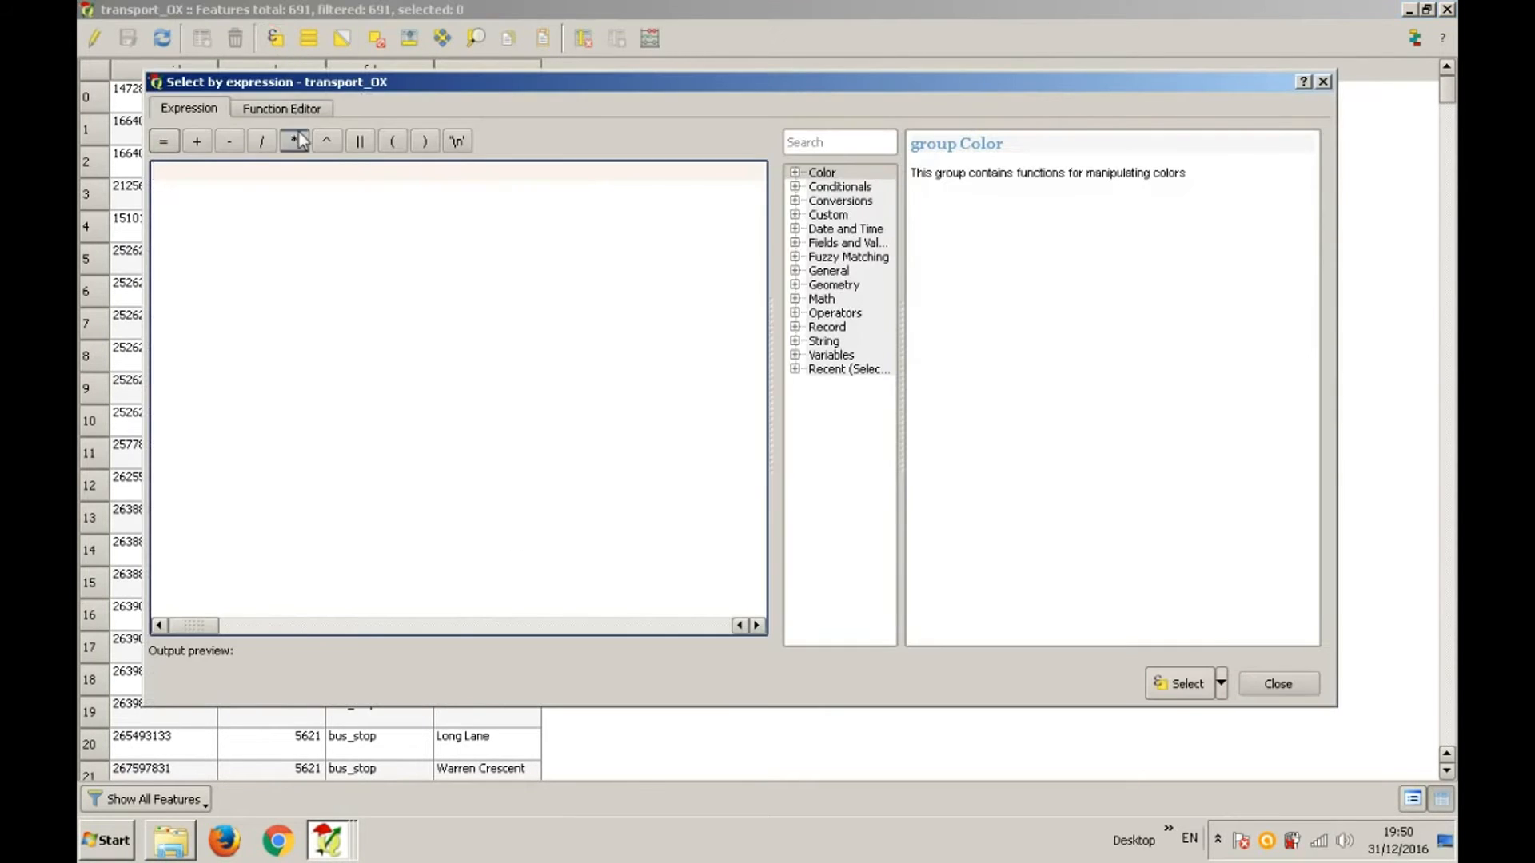
# Step: Build the selection expression "fclass" = 'bus_stop' from the layer's field and its unique values
pyautogui.click(796, 243)
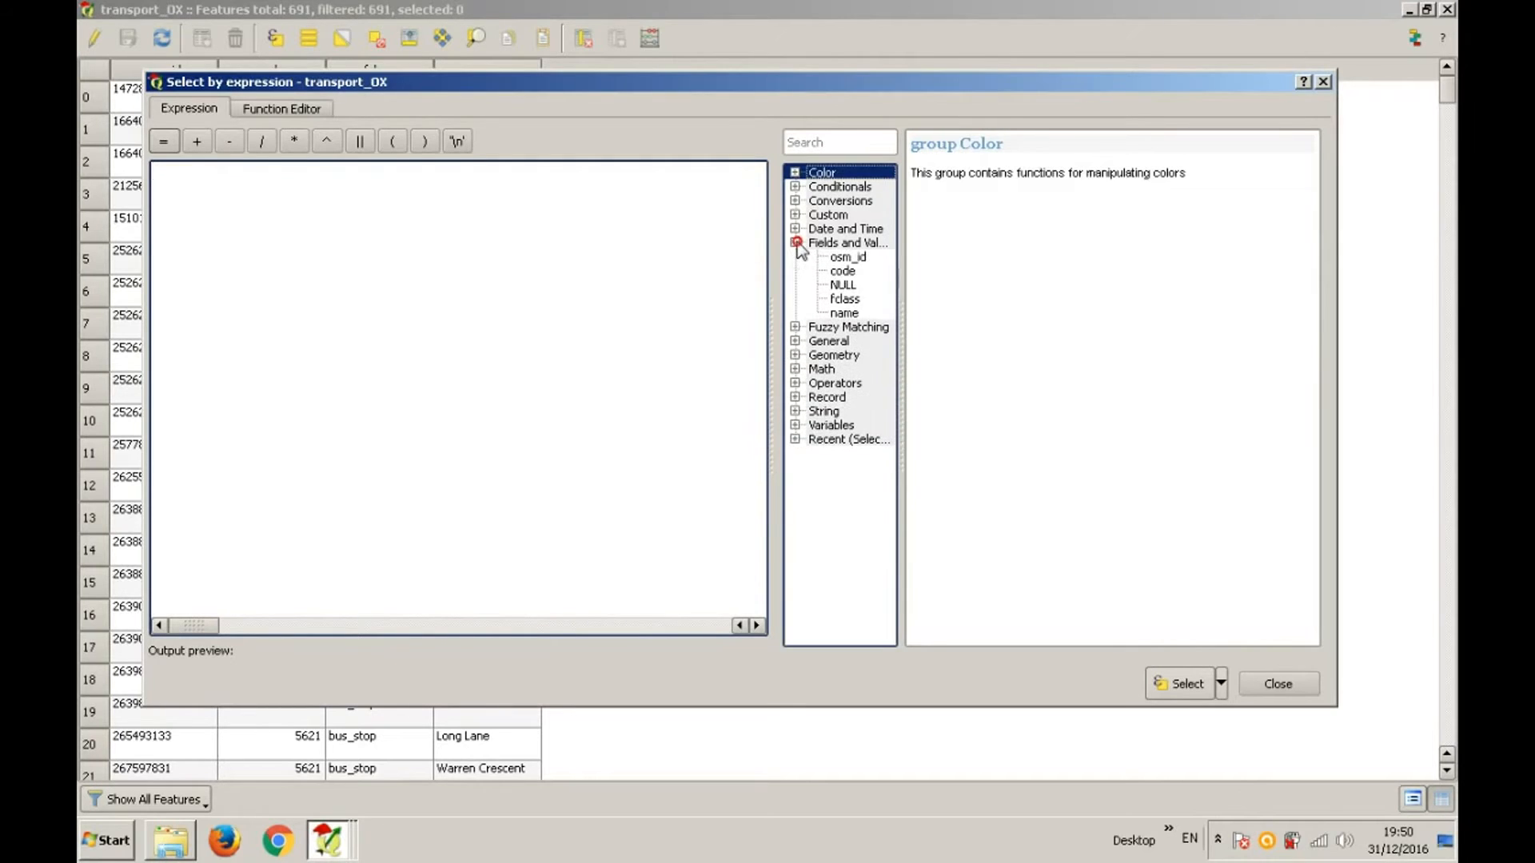
pyautogui.click(839, 299)
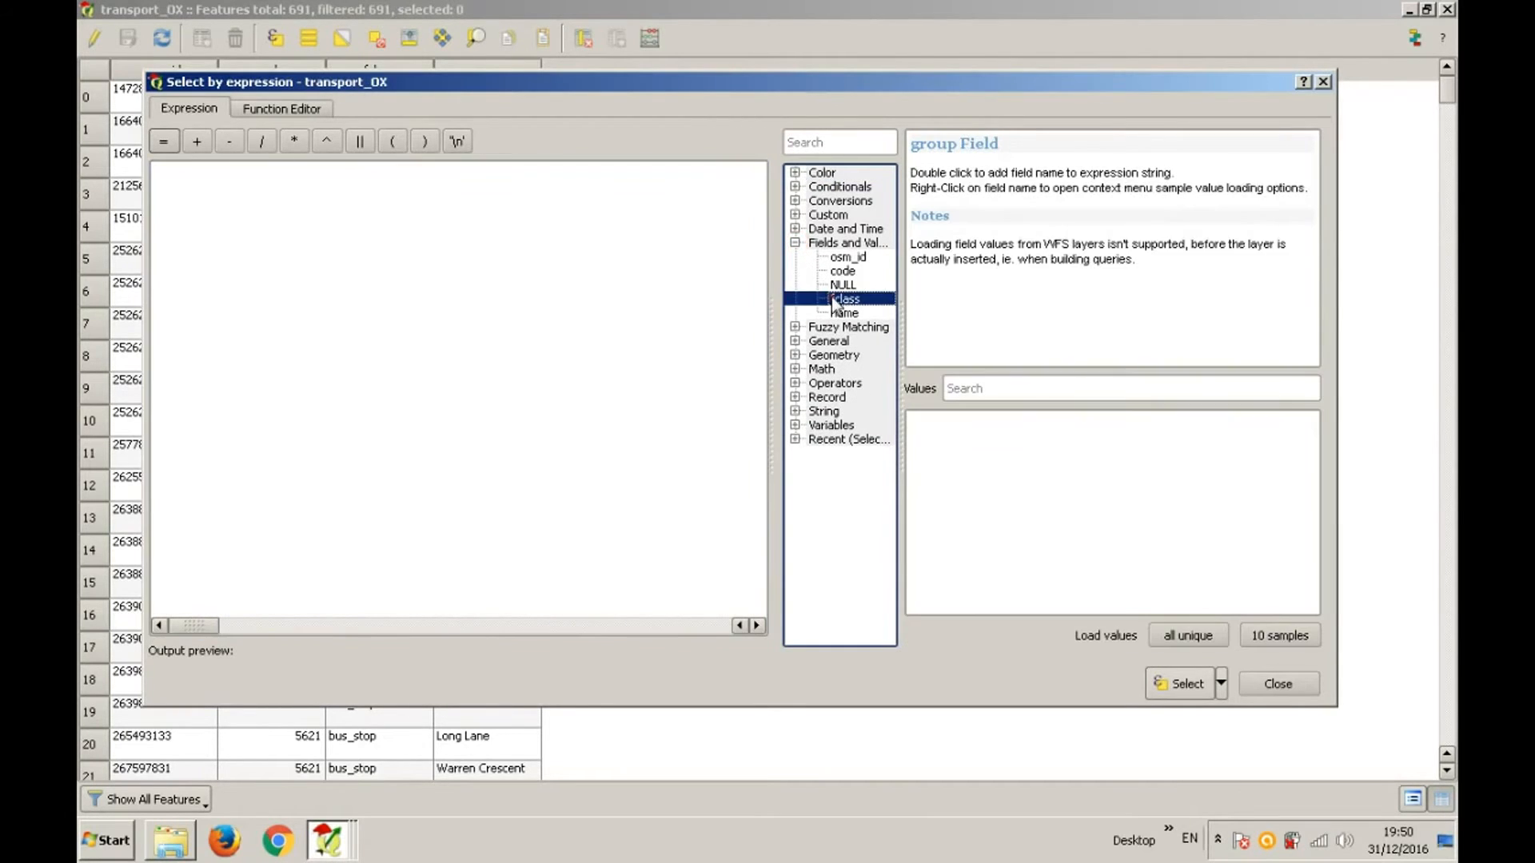
pyautogui.doubleClick(839, 299)
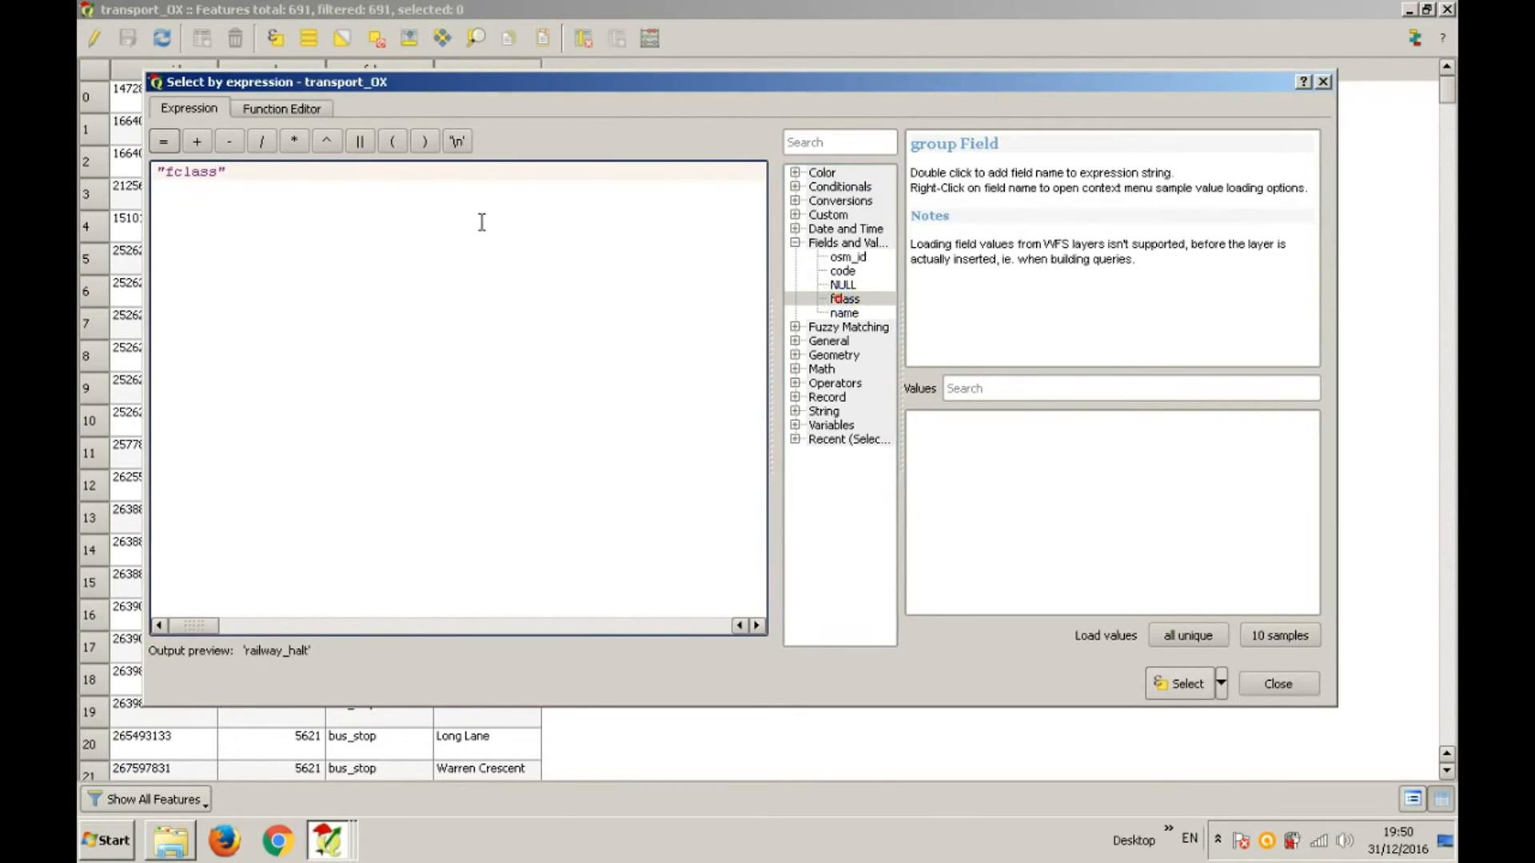
pyautogui.write('=')
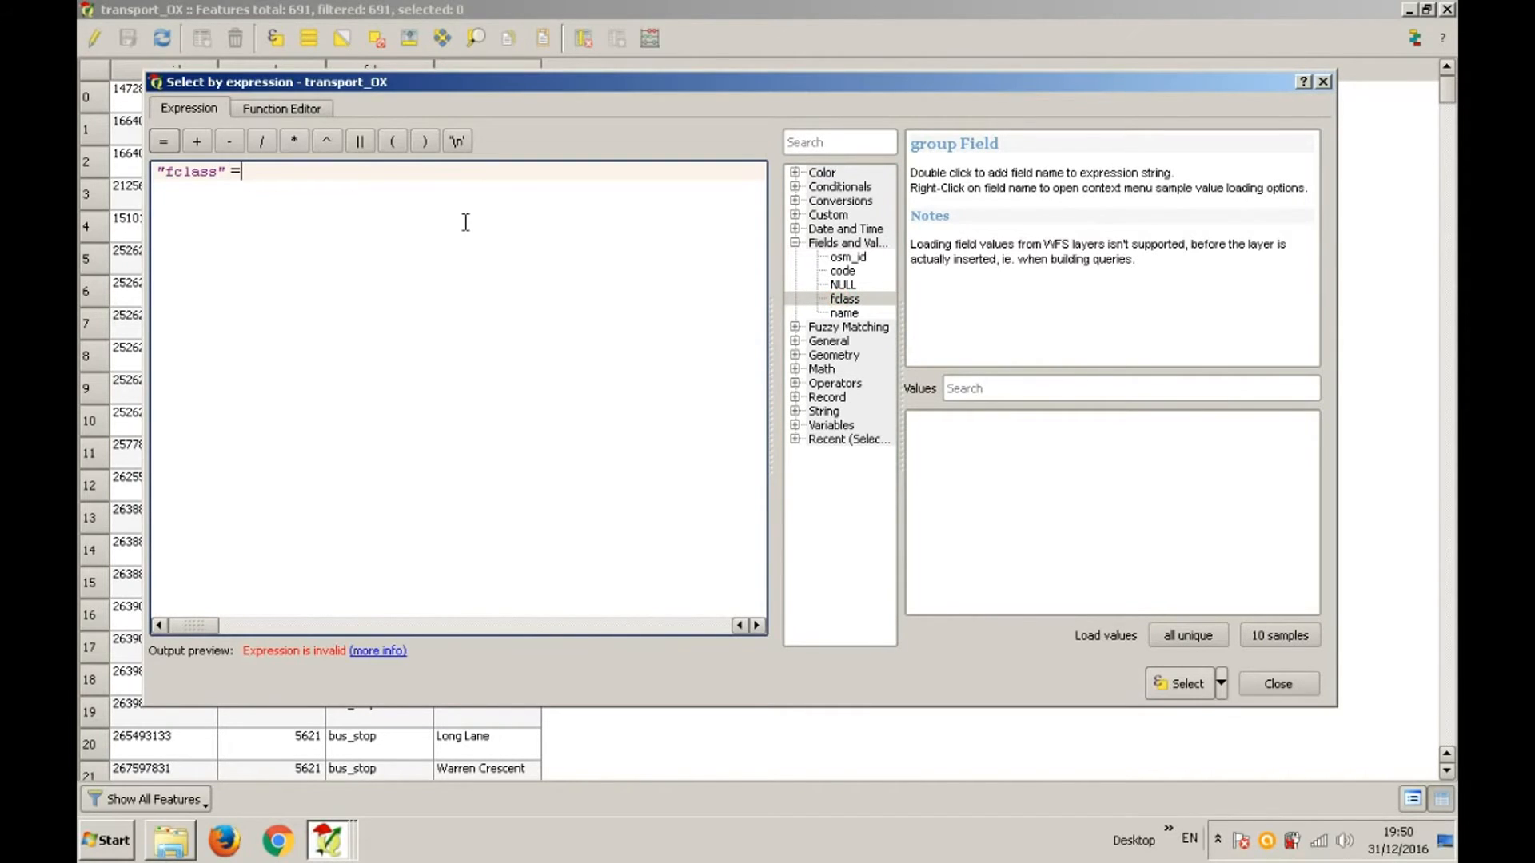
pyautogui.click(429, 192)
pyautogui.click(1183, 639)
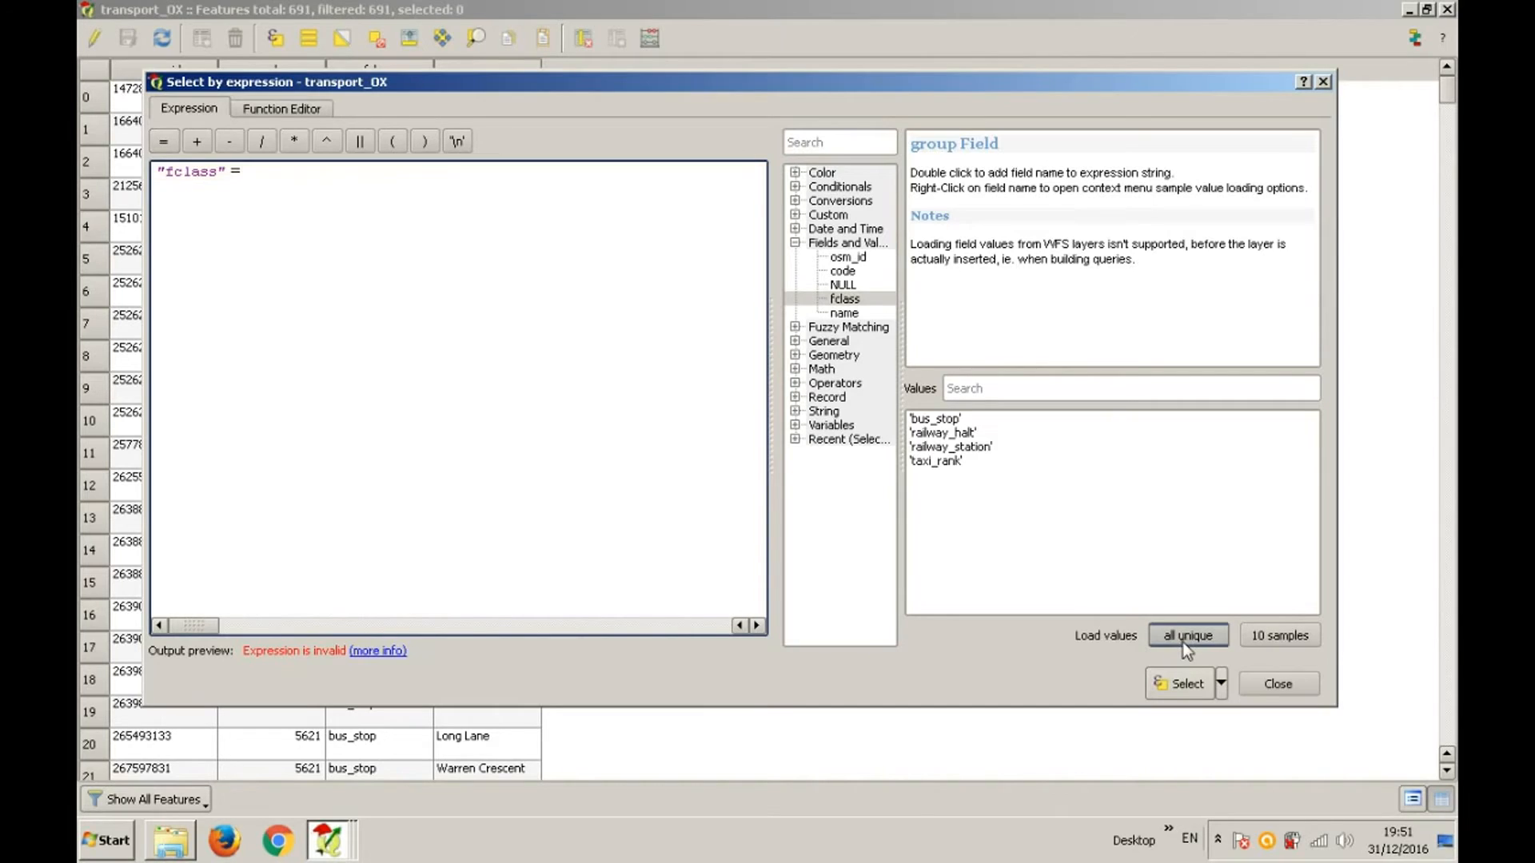
pyautogui.doubleClick(933, 419)
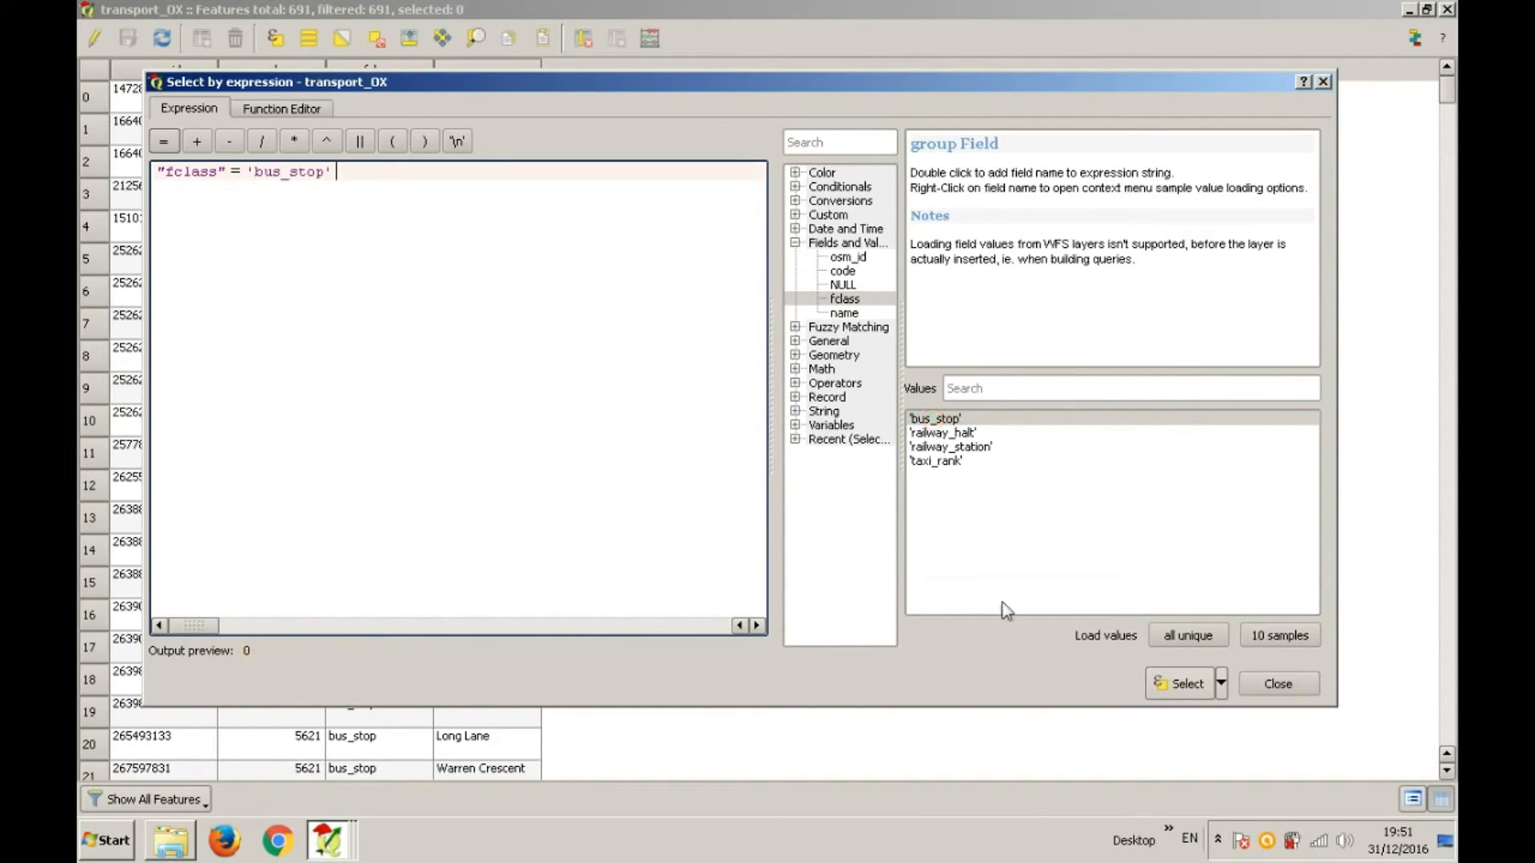
# Step: Select the transport_OX features that match the bus_stop expression and return to the map
pyautogui.click(1174, 684)
pyautogui.click(1263, 685)
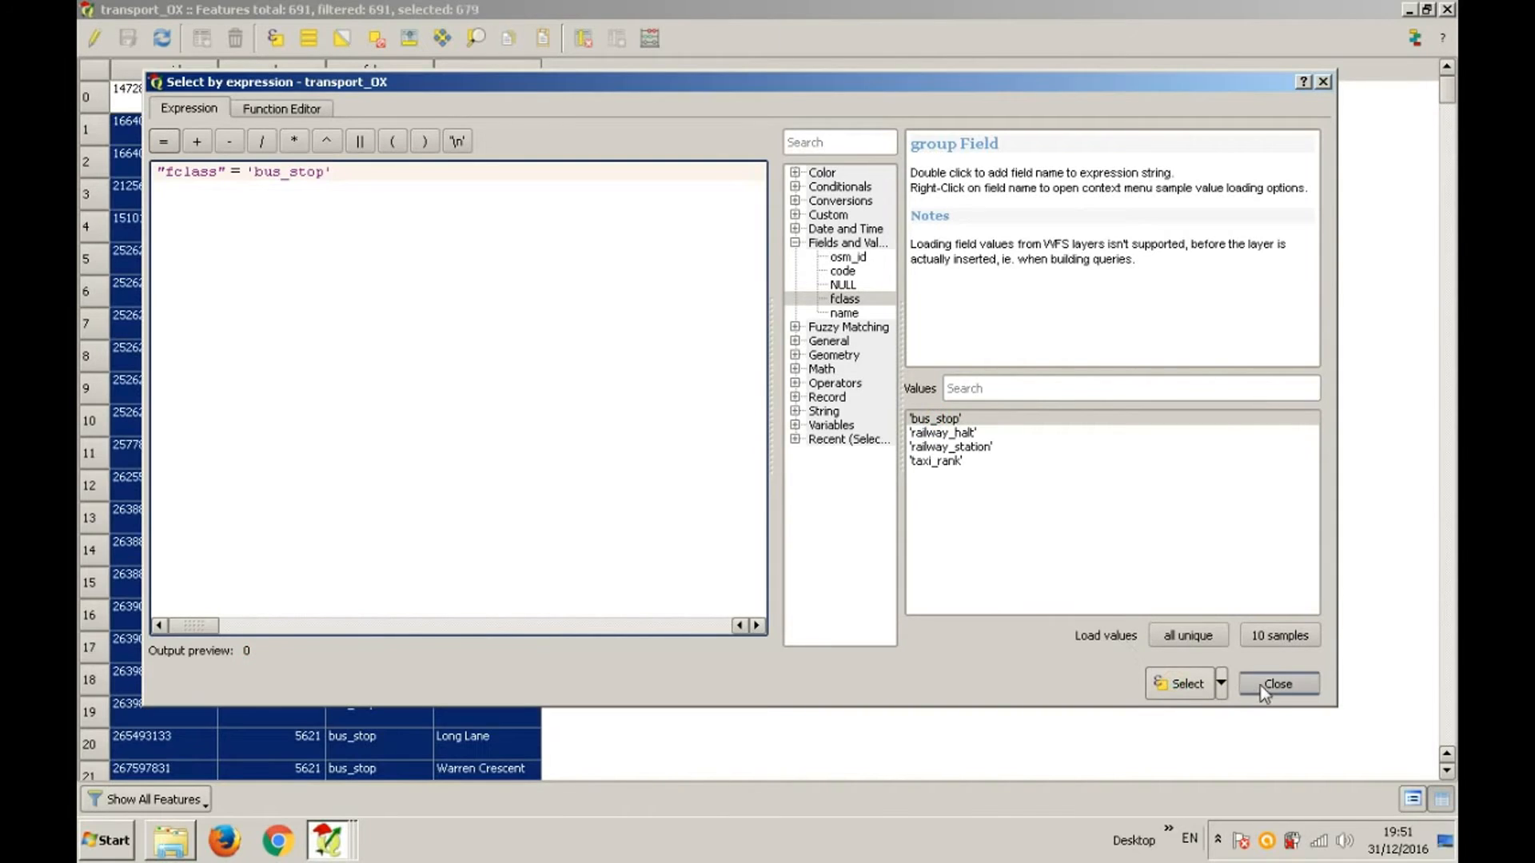
pyautogui.click(1410, 9)
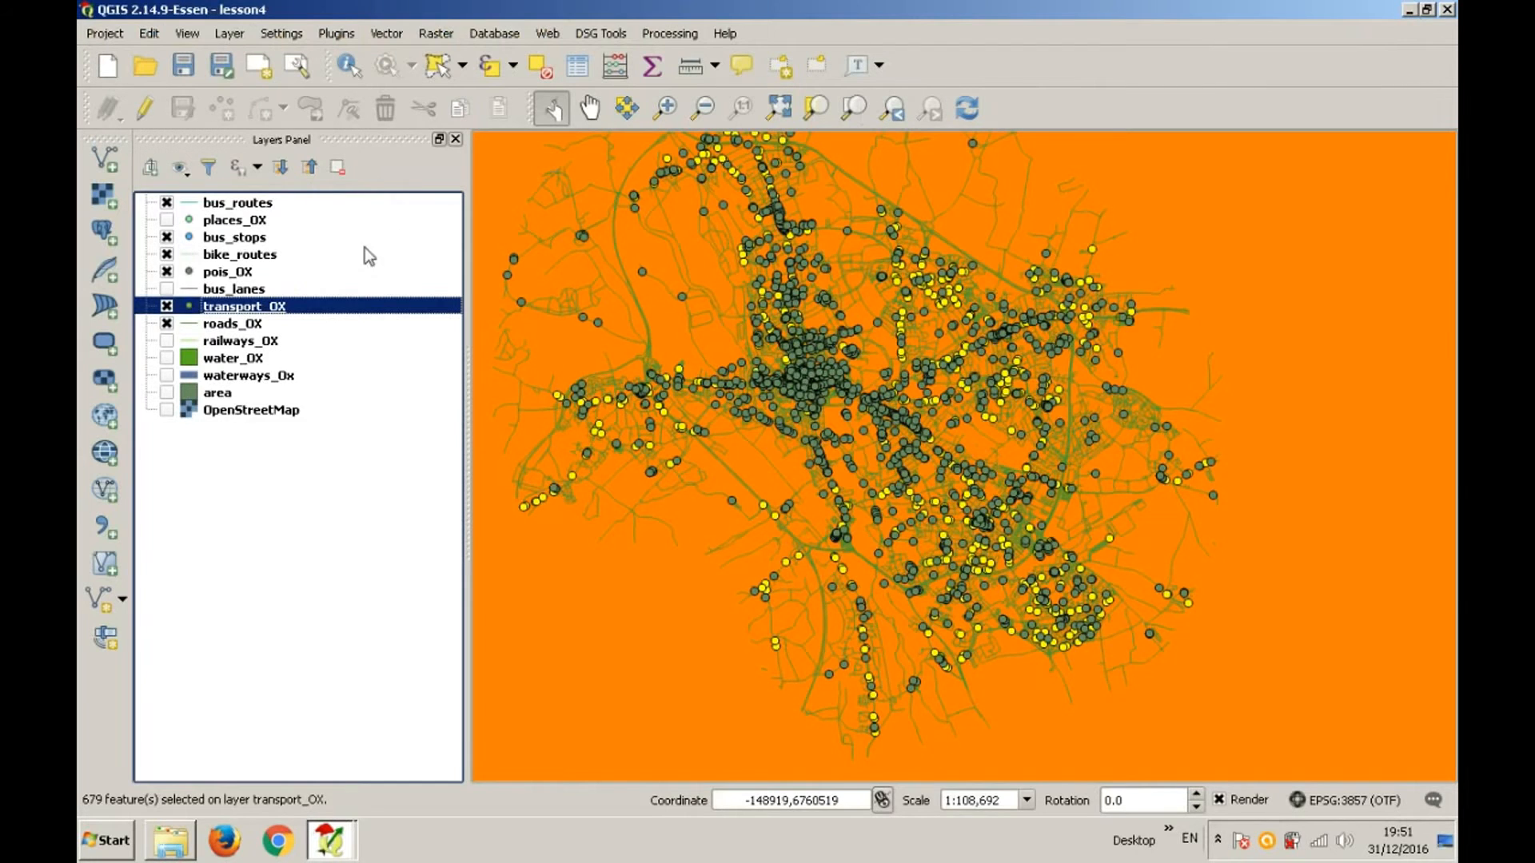
# Step: Export only the selected transport_OX features as an ESRI Shapefile named bus_stops_OSM in the Tutorial 1 folder, adding it to the map
pyautogui.rightClick(277, 310)
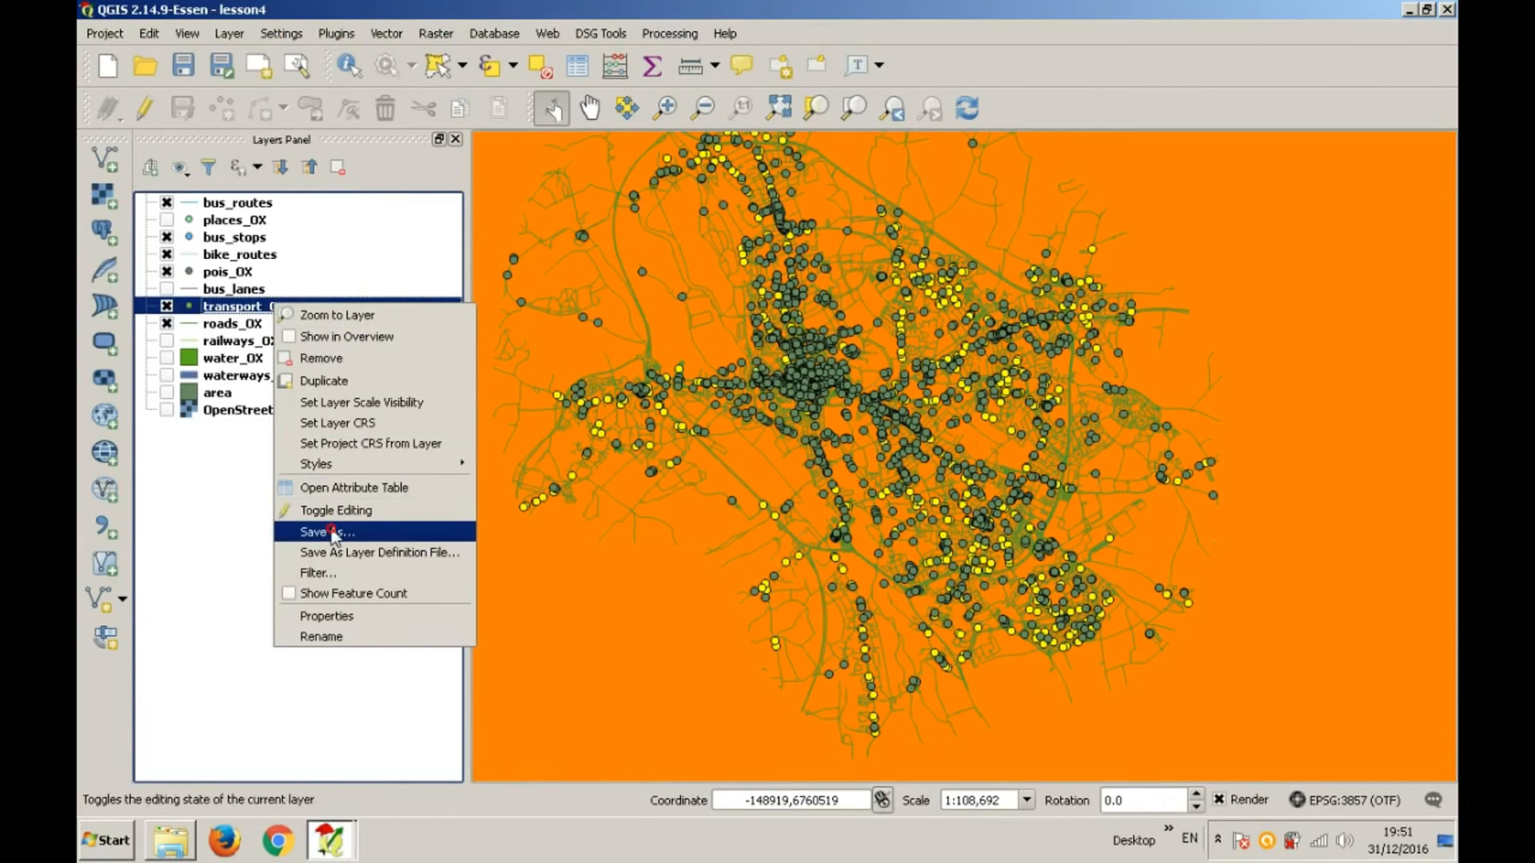
pyautogui.press('Return')
pyautogui.click(735, 268)
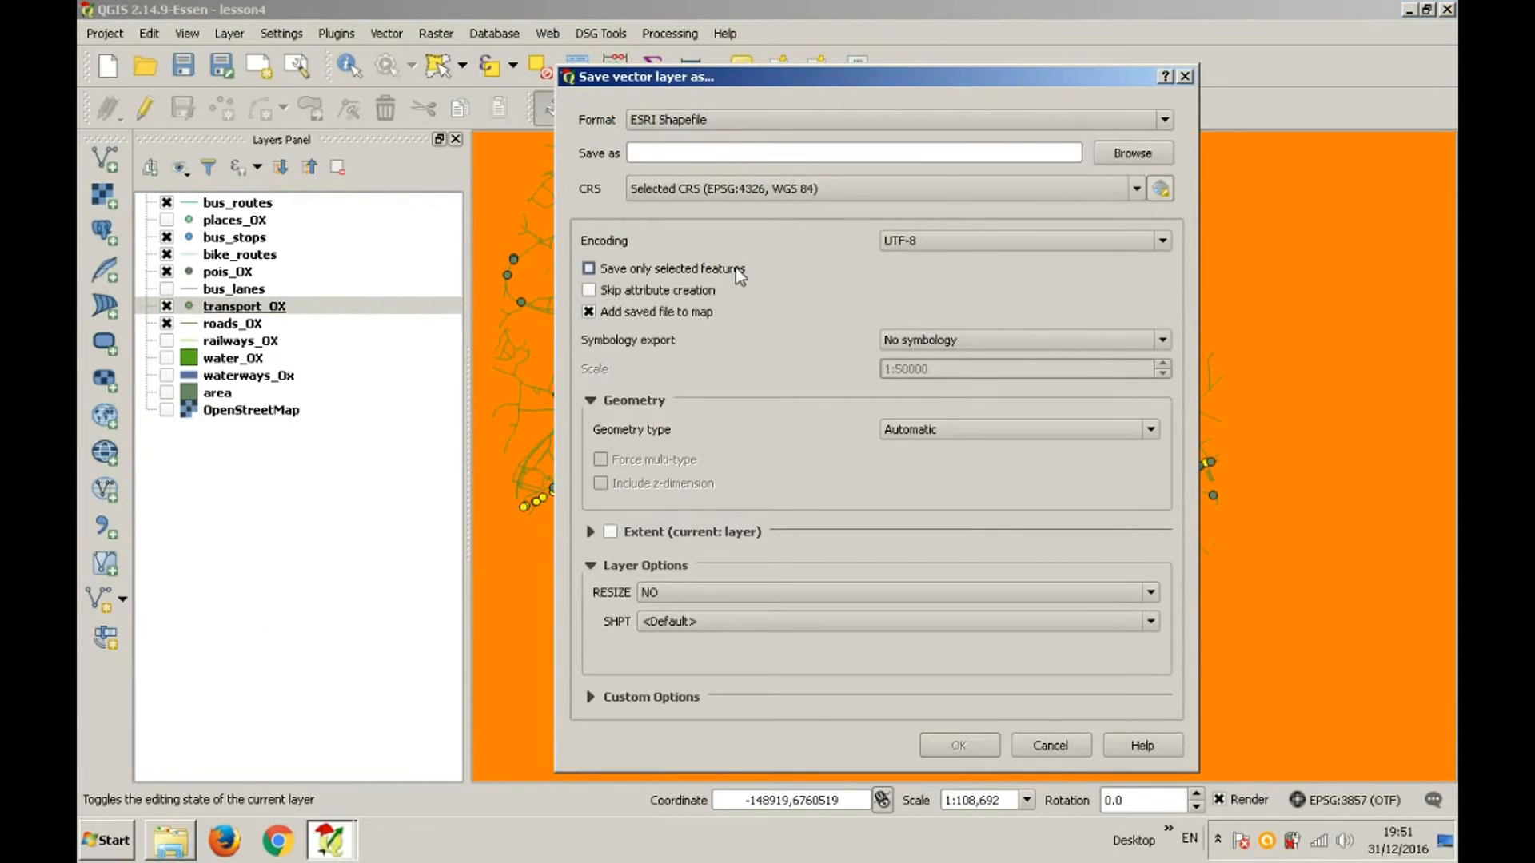
pyautogui.click(1132, 153)
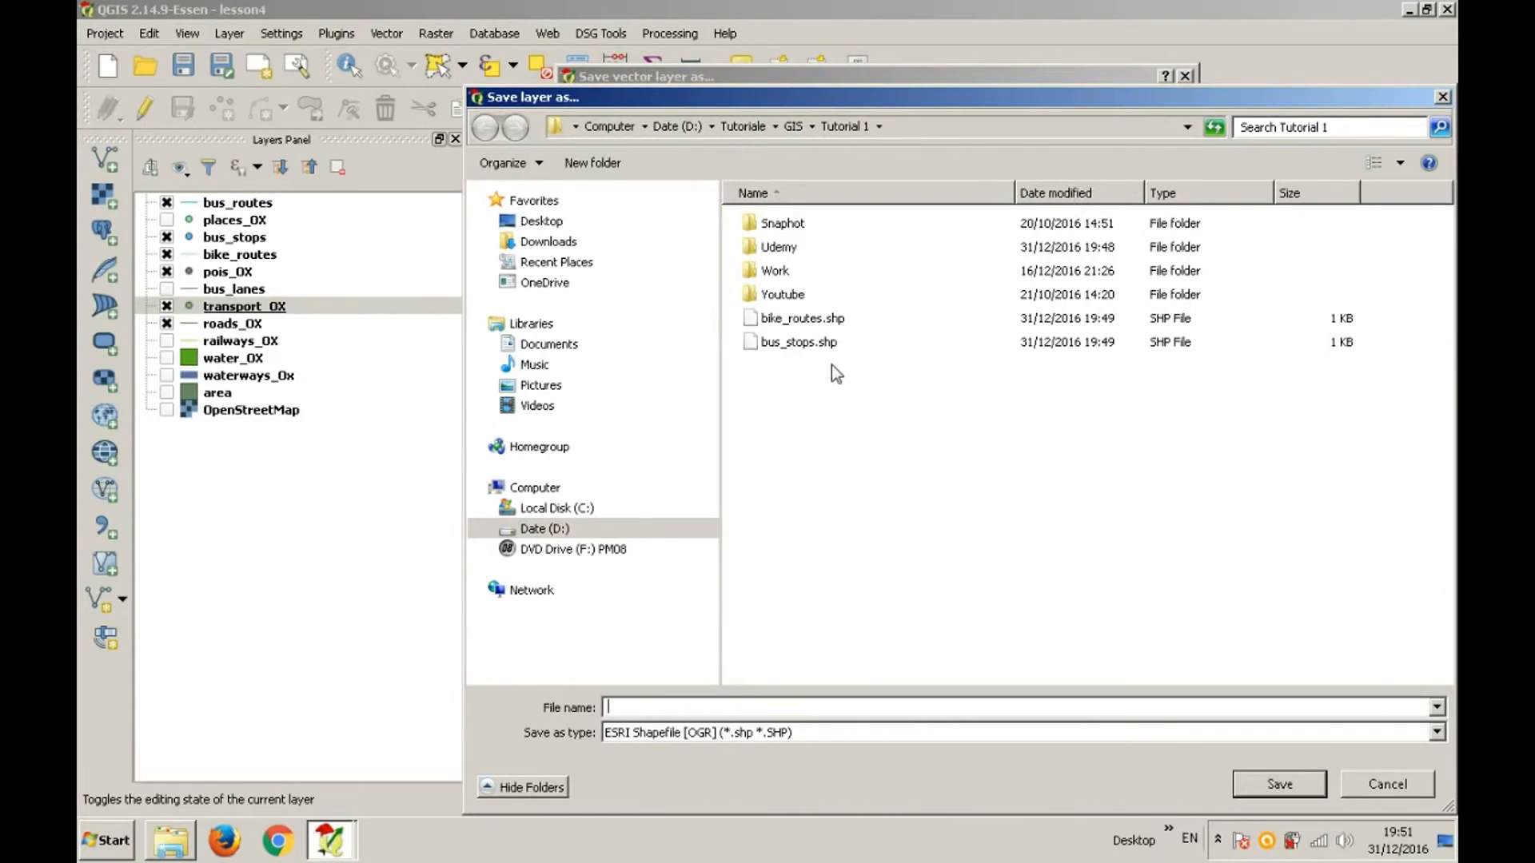
pyautogui.write('bus_stops')
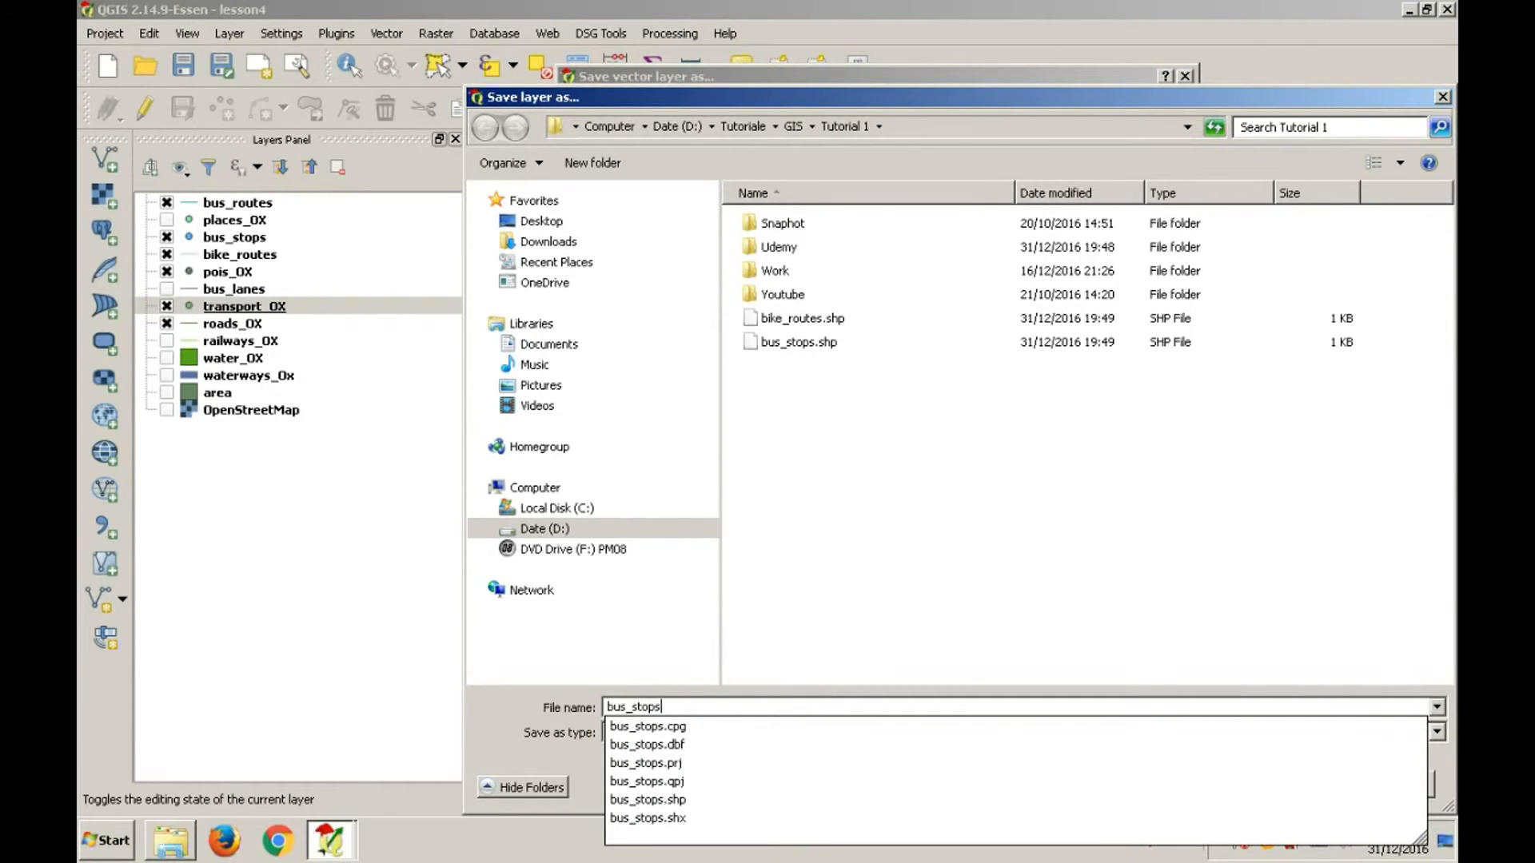
pyautogui.write('_OSM')
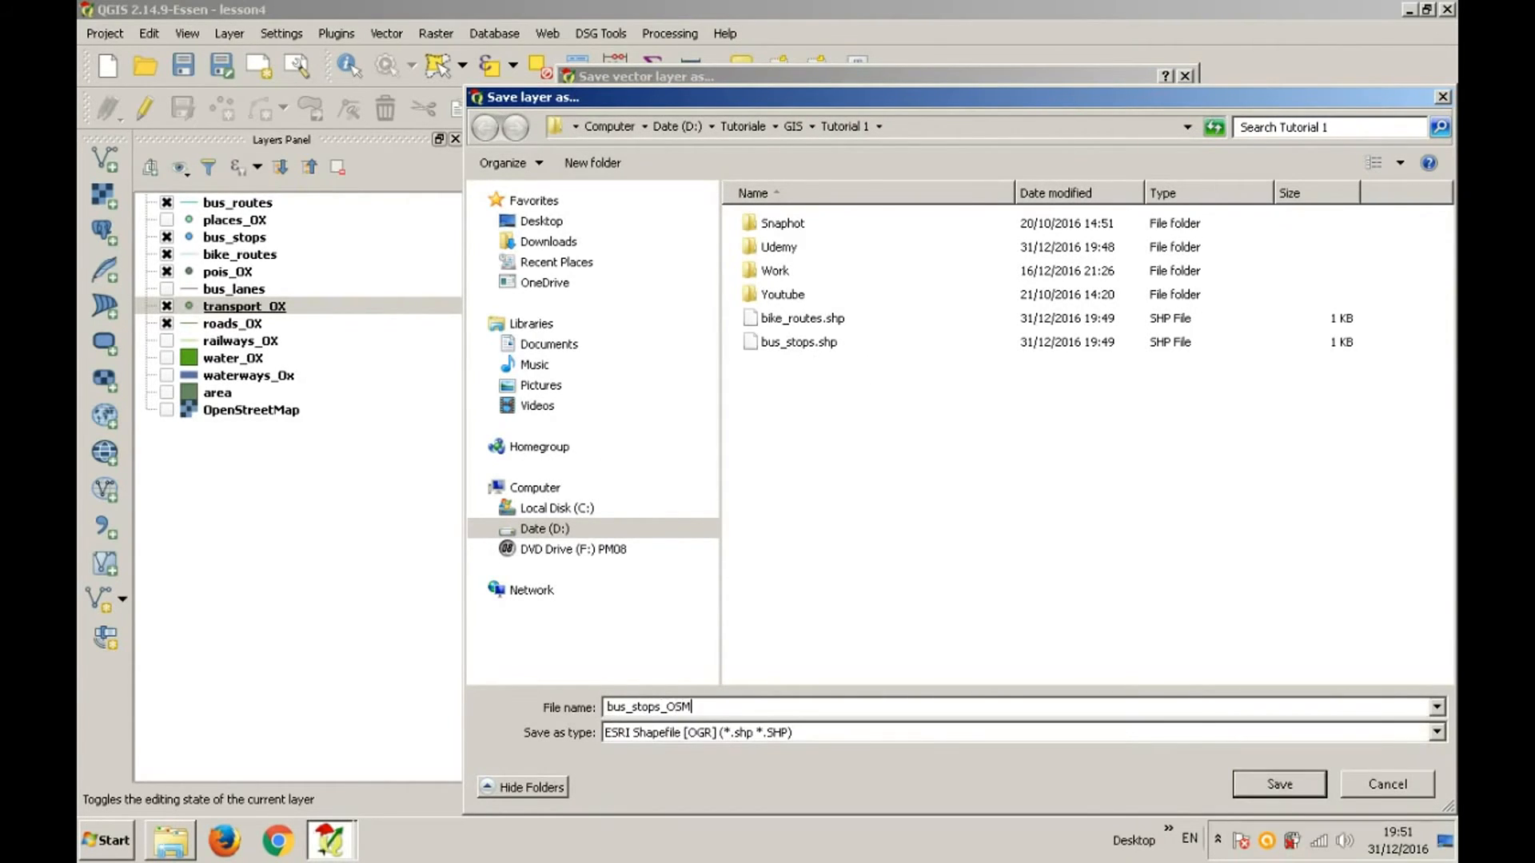
pyautogui.press('Return')
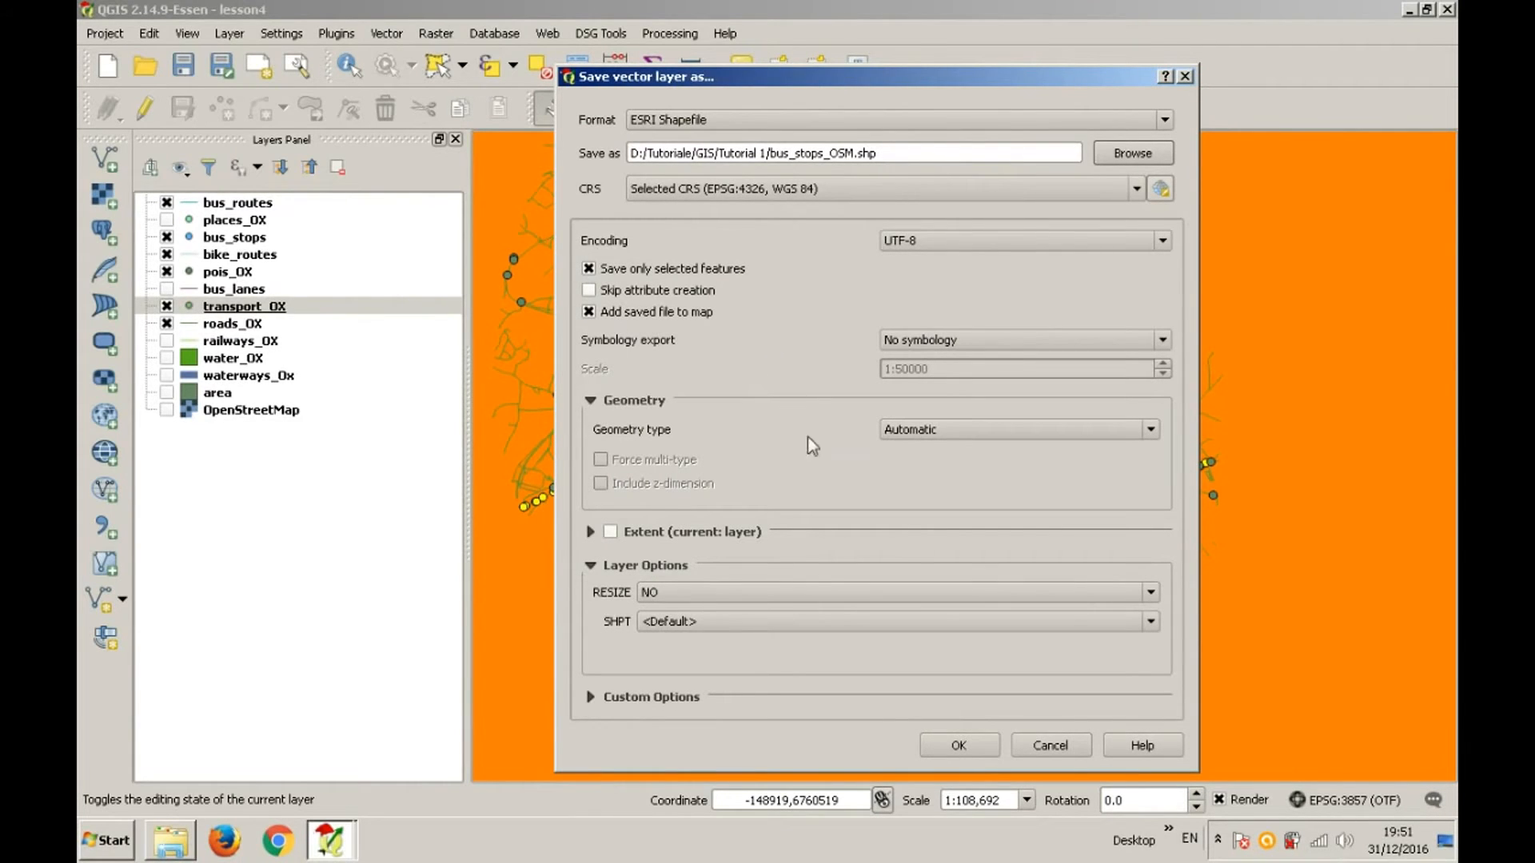
pyautogui.click(958, 746)
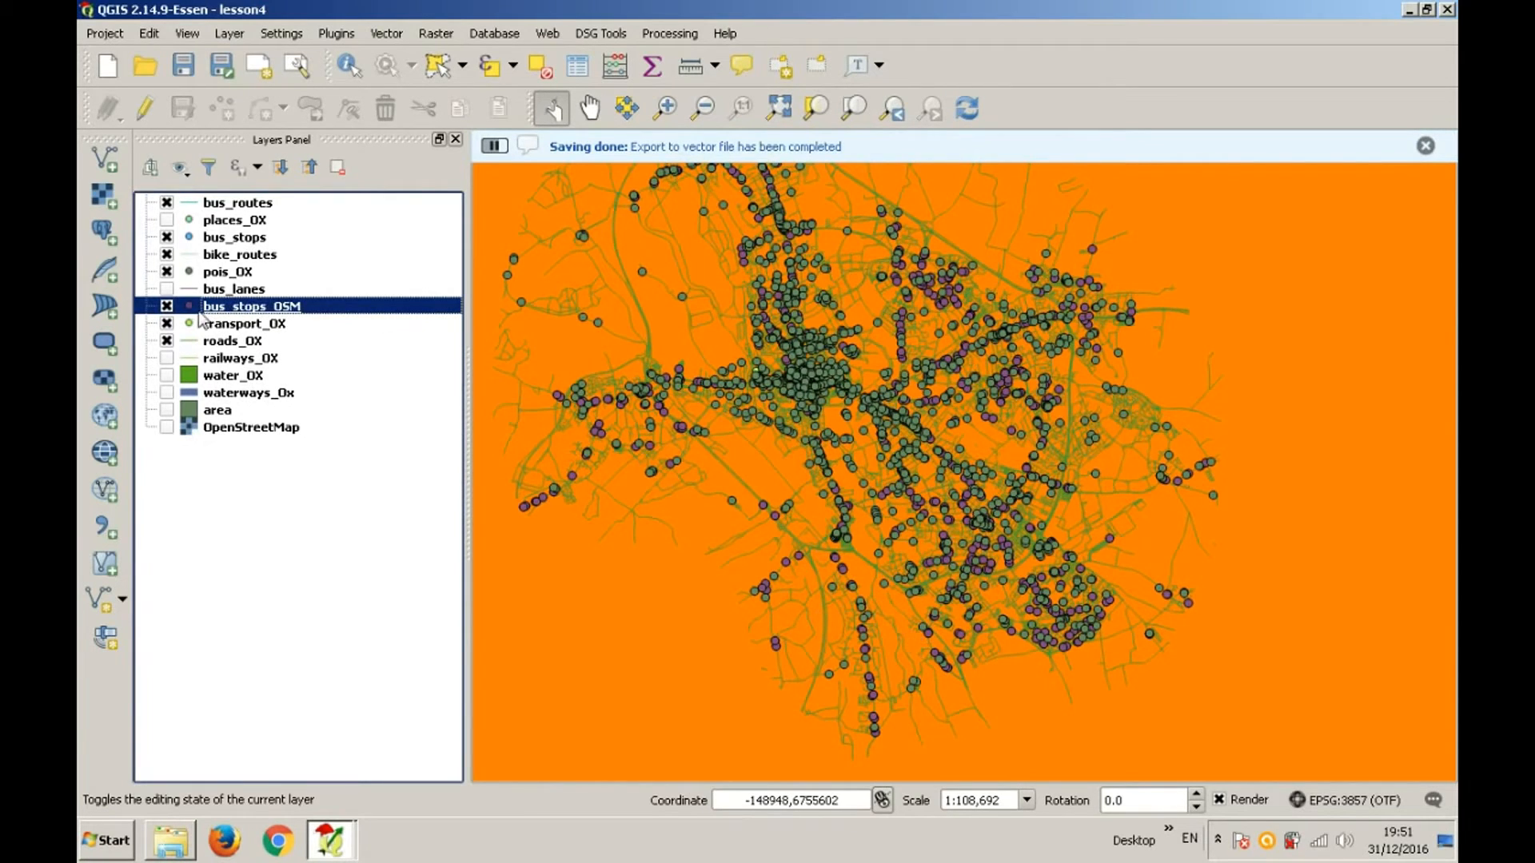
# Step: Hide the pois_OX, bike_routes, bus_stops and bus_stops_OSM layers, keeping transport_OX displayed and selected
pyautogui.click(167, 324)
pyautogui.click(167, 271)
pyautogui.click(167, 255)
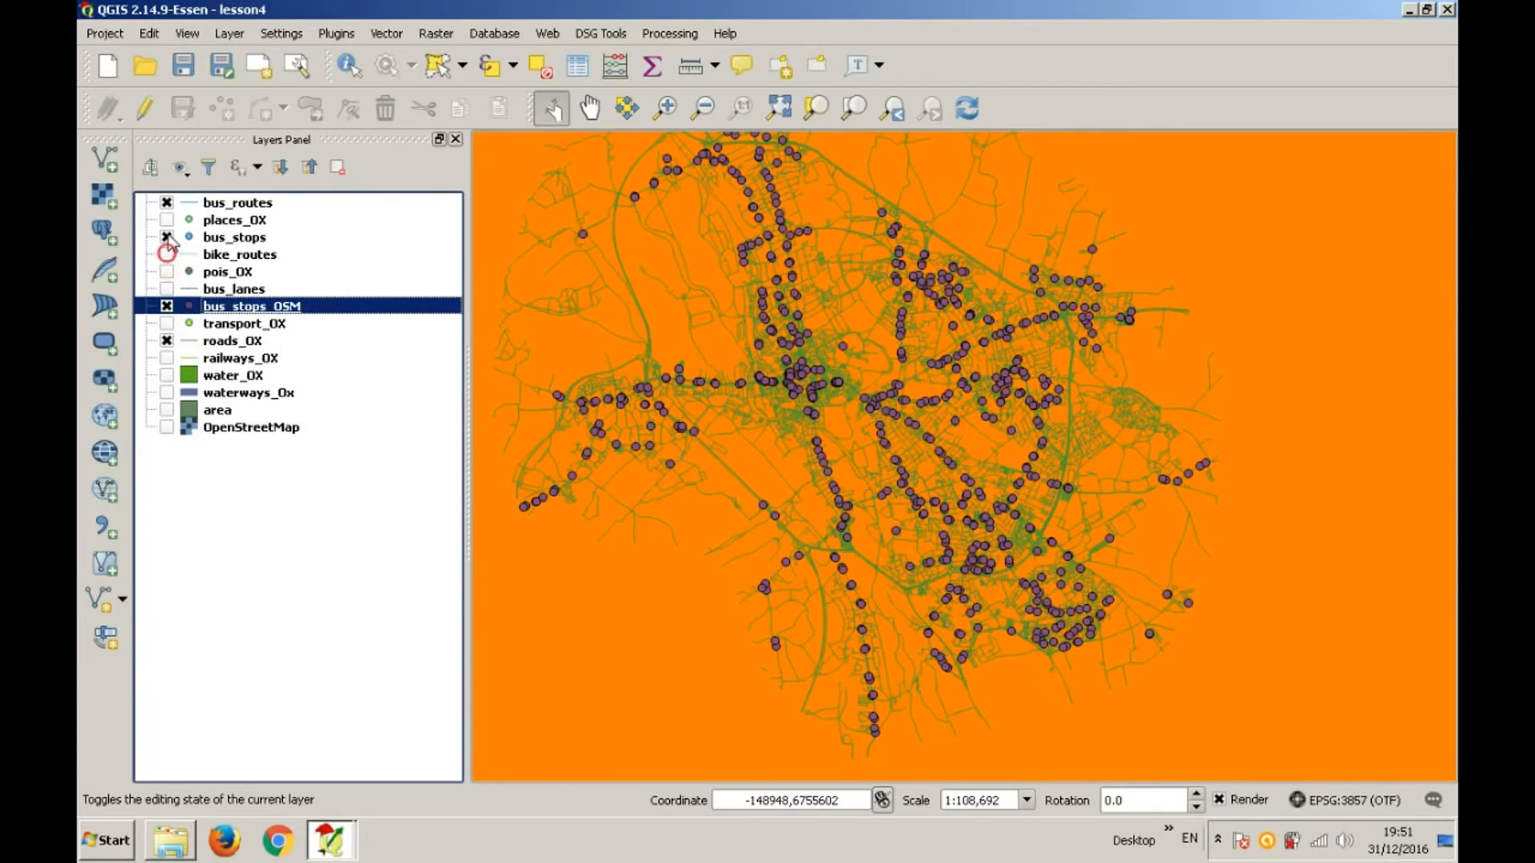
pyautogui.click(167, 237)
pyautogui.click(167, 323)
pyautogui.click(166, 306)
pyautogui.click(220, 324)
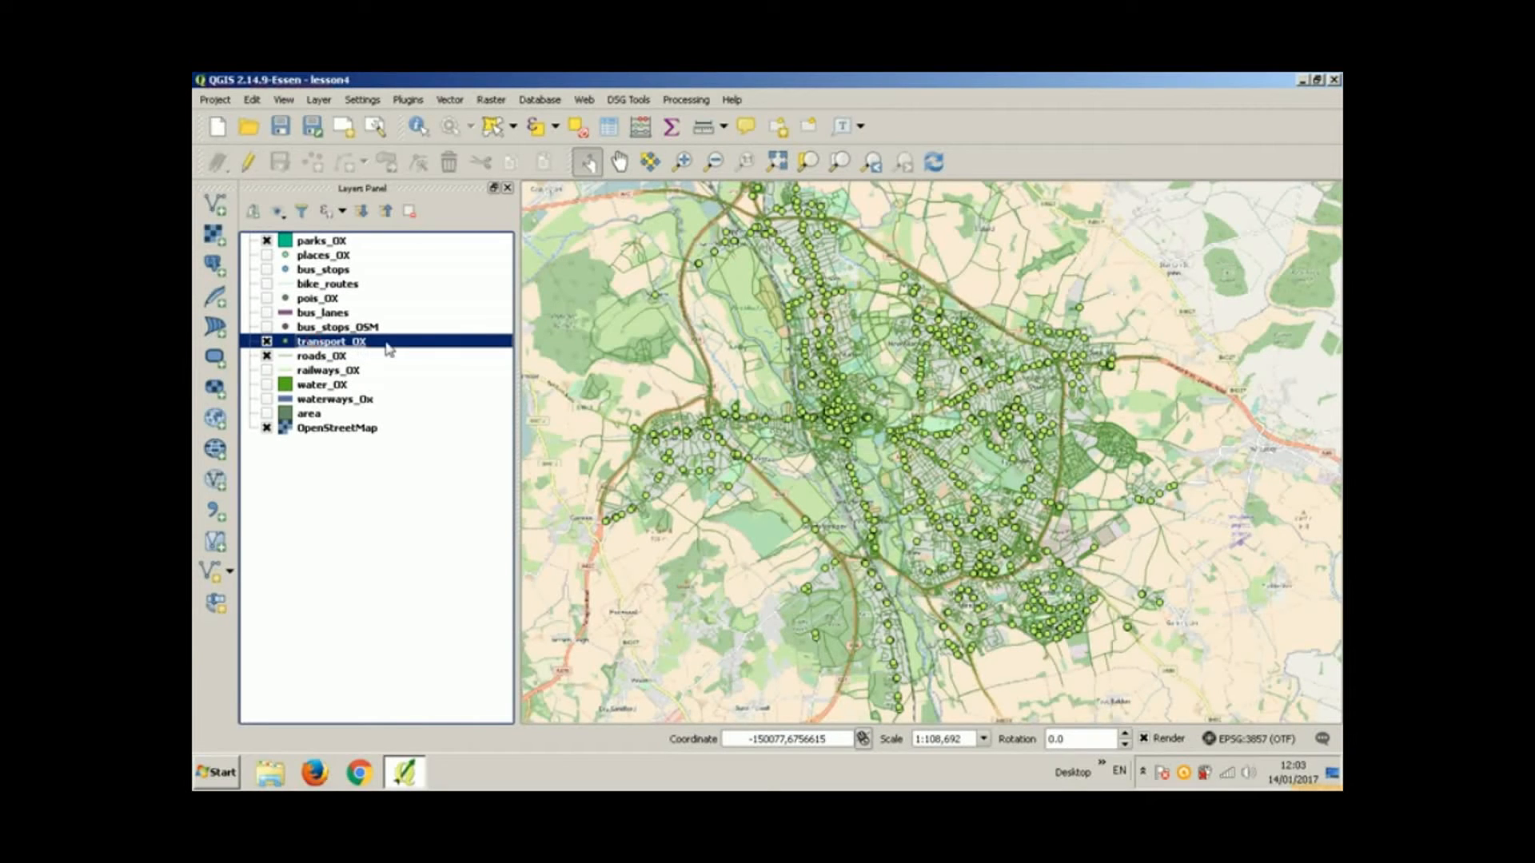
# Step: Set the transport_OX layer style to Categorized on the fclass column and classify its values
pyautogui.doubleClick(386, 344)
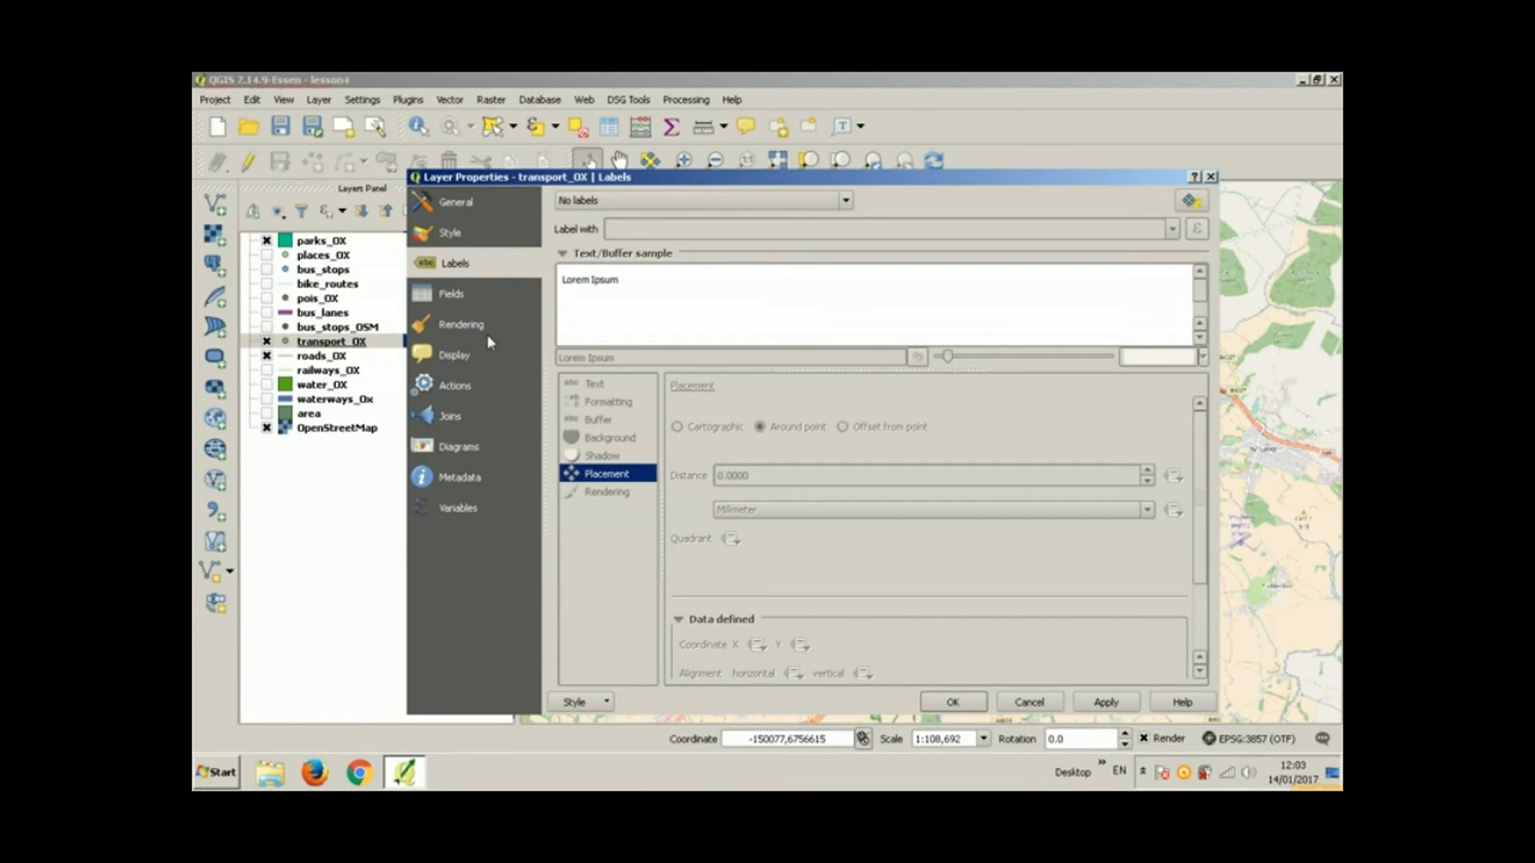
pyautogui.click(471, 230)
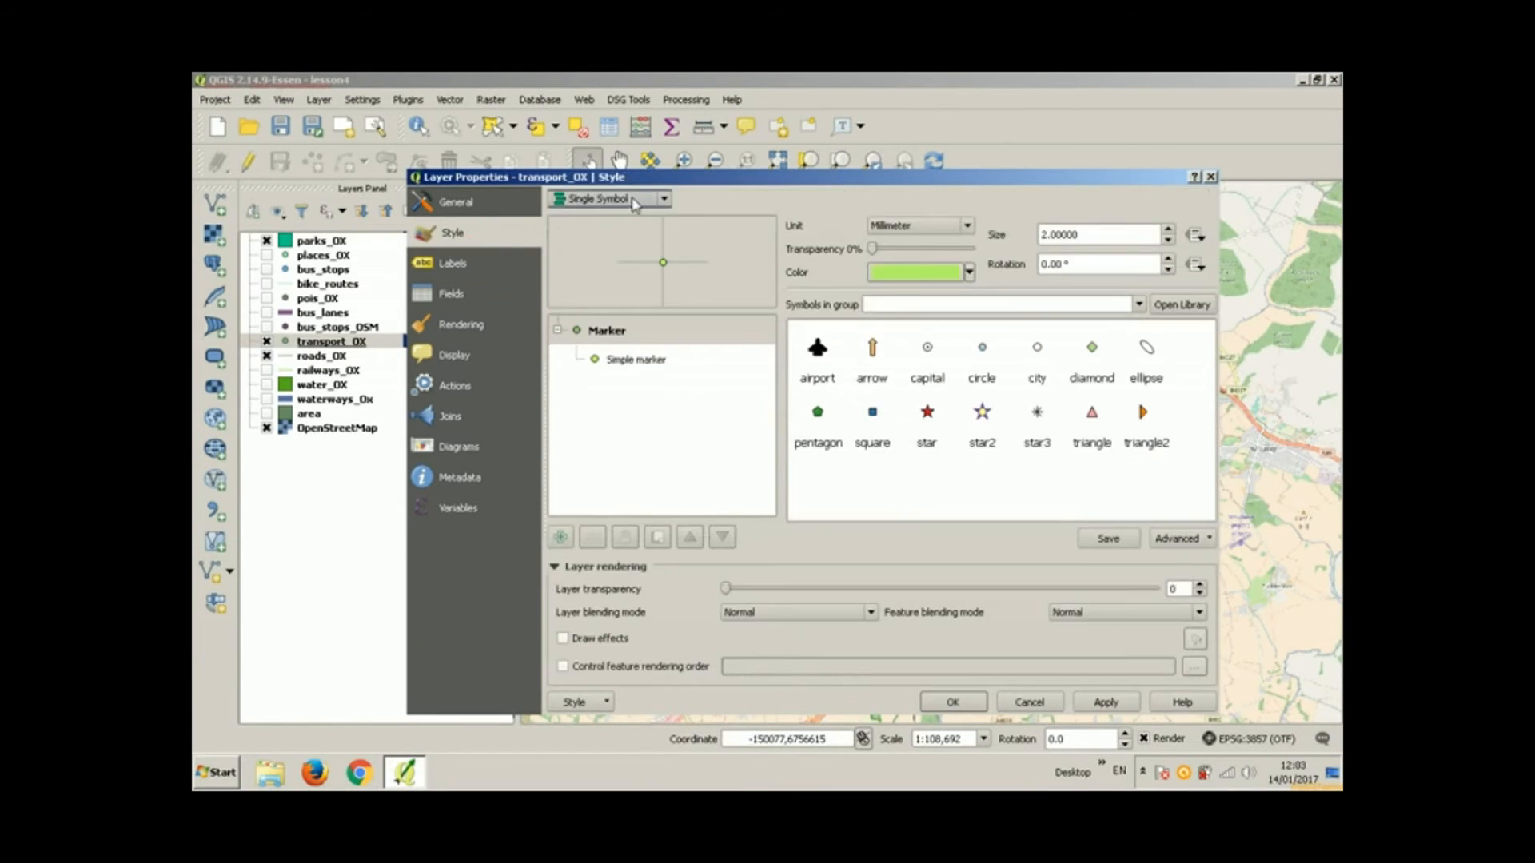
pyautogui.click(634, 201)
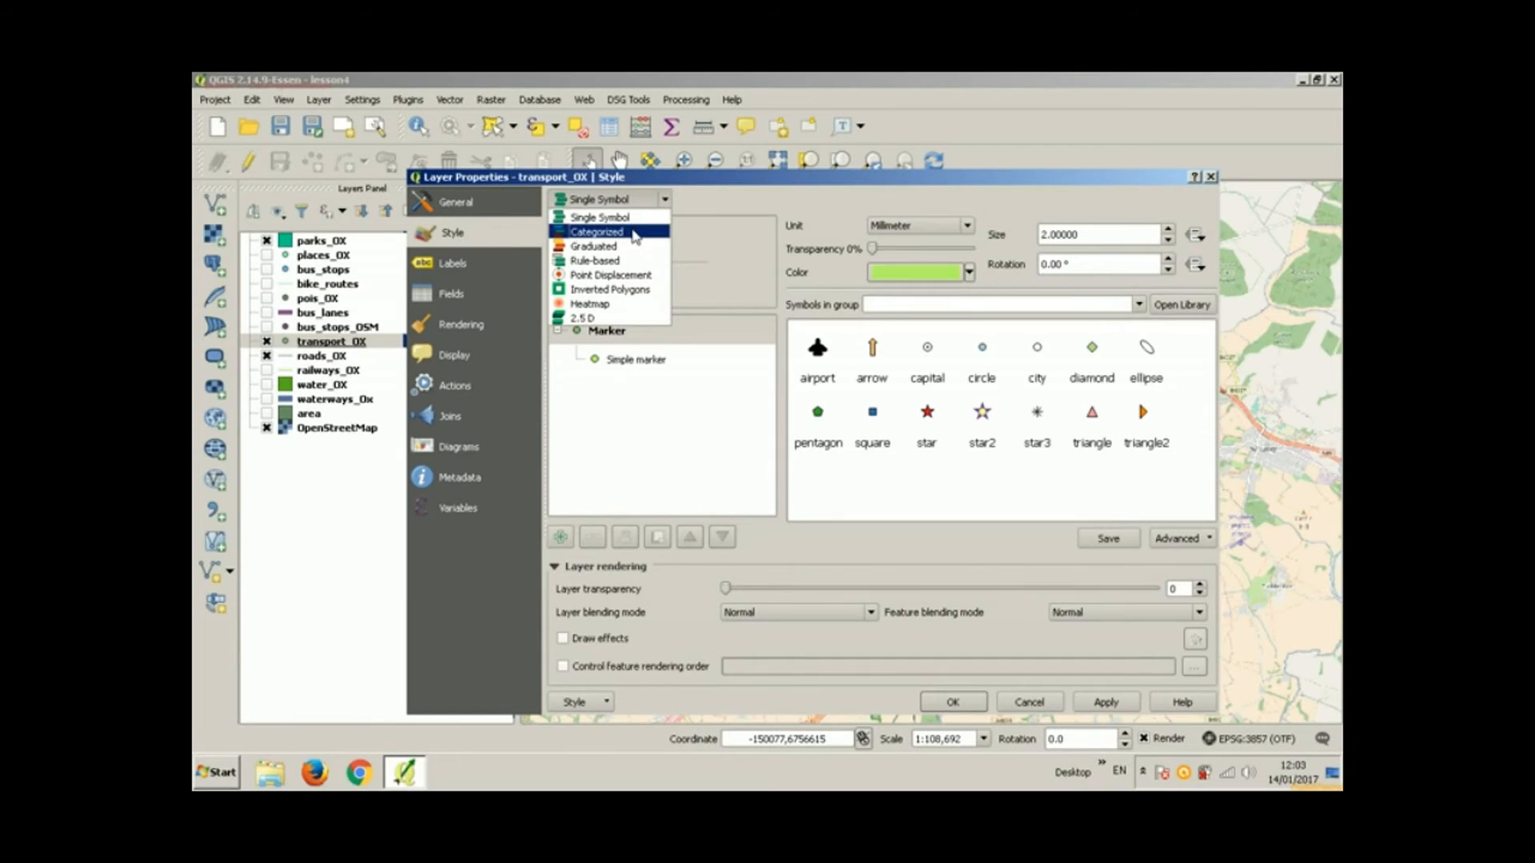
pyautogui.click(635, 234)
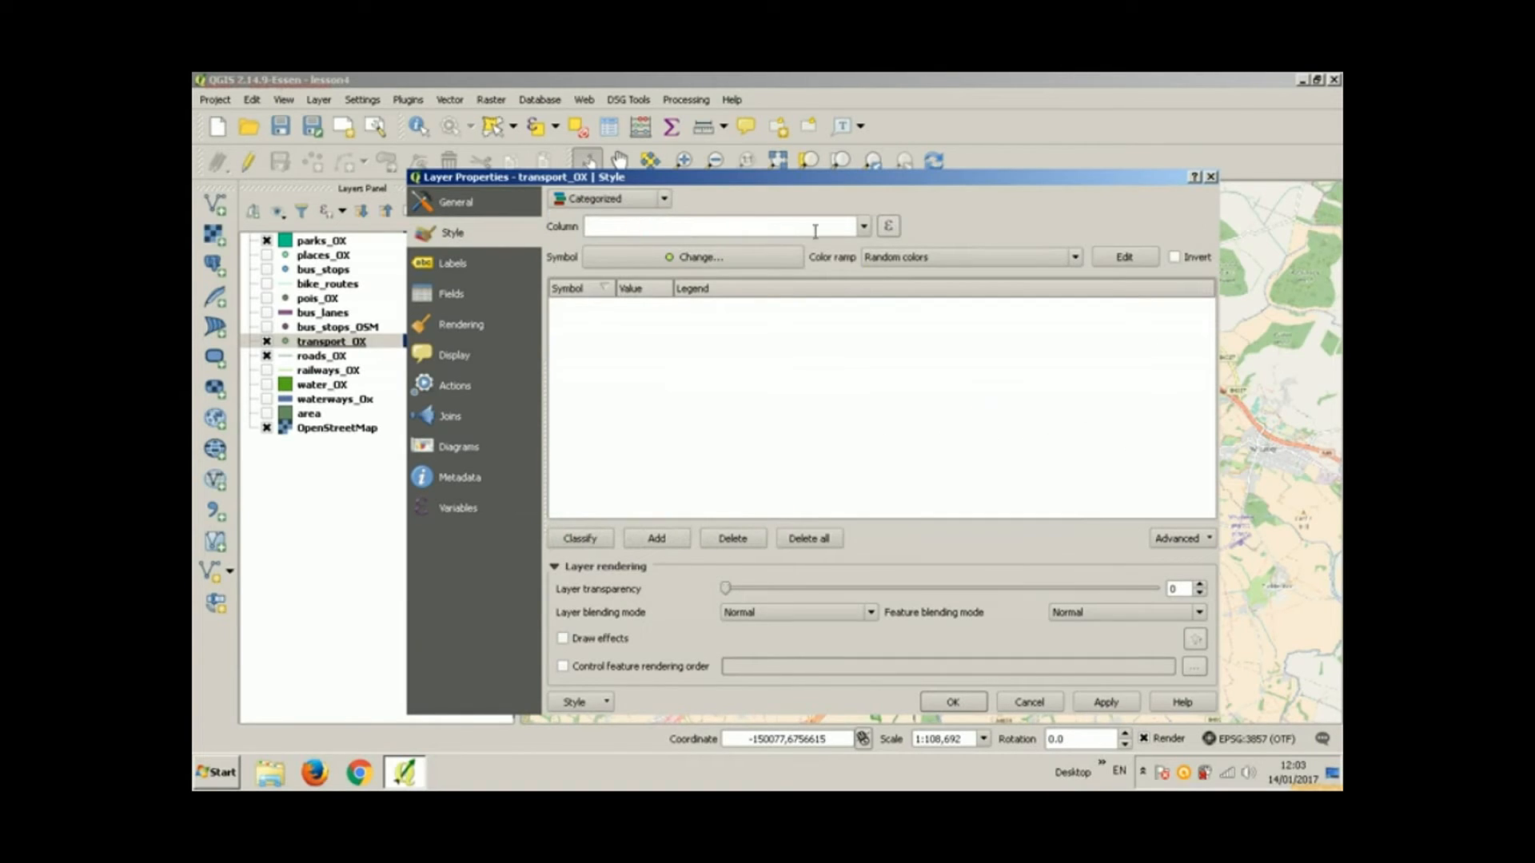
pyautogui.click(863, 228)
pyautogui.click(815, 274)
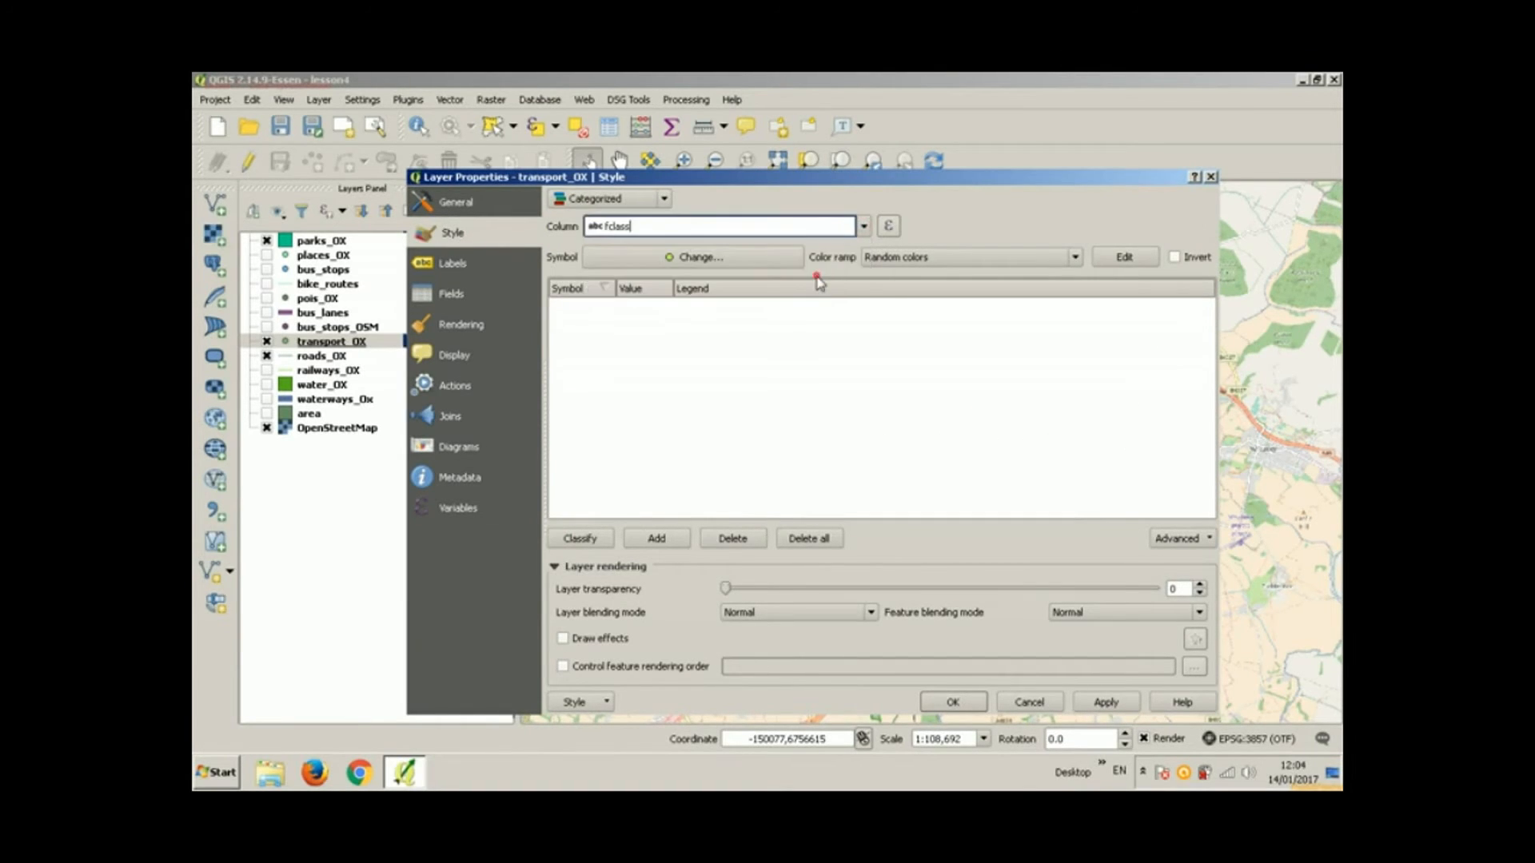
pyautogui.click(583, 539)
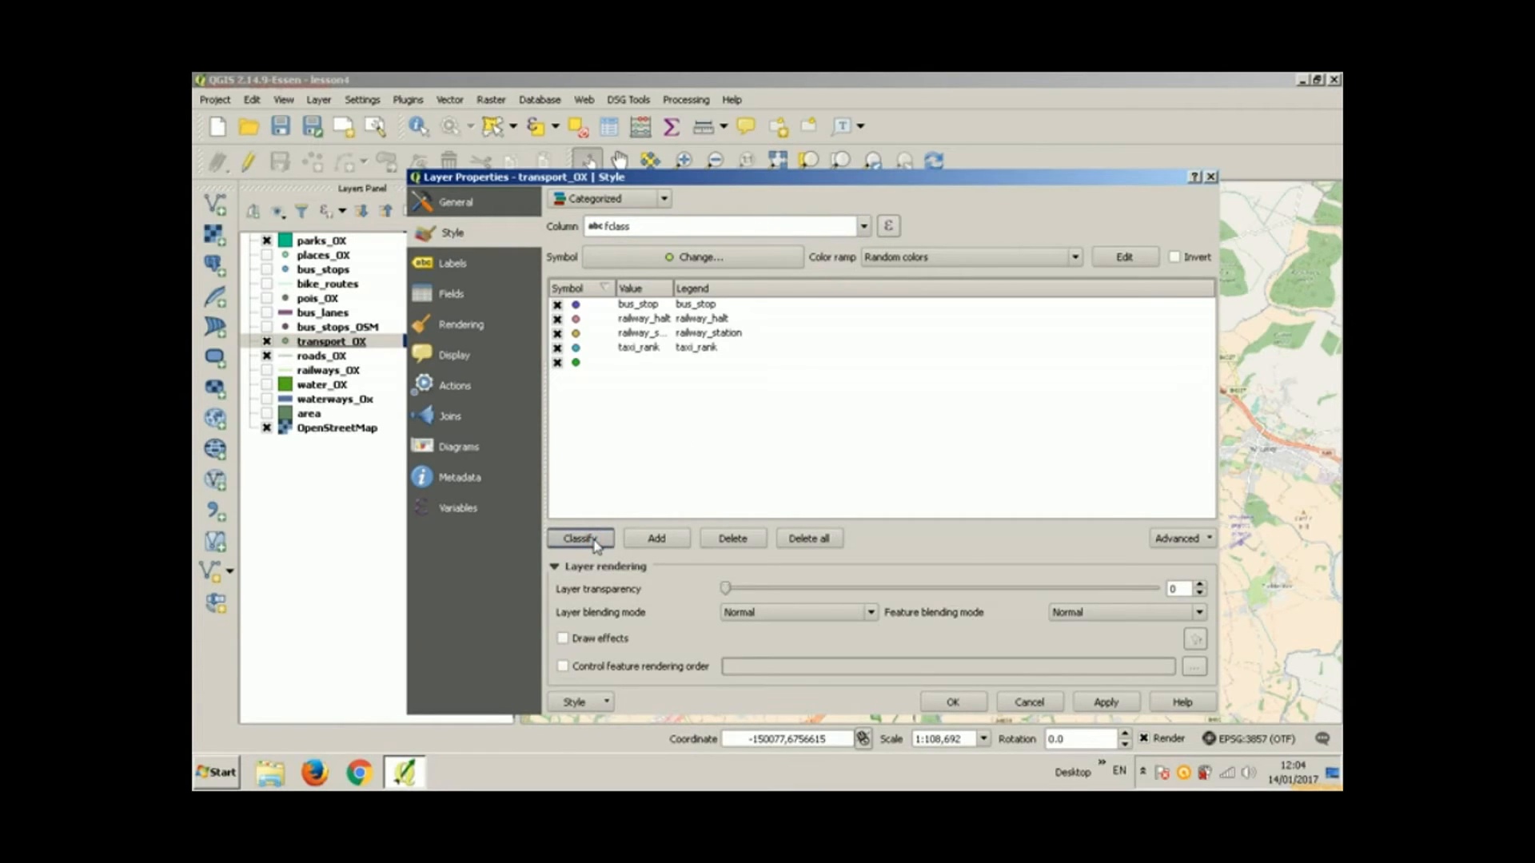
# Step: Delete every category except bus_stop from the transport_OX style and apply it
pyautogui.click(617, 364)
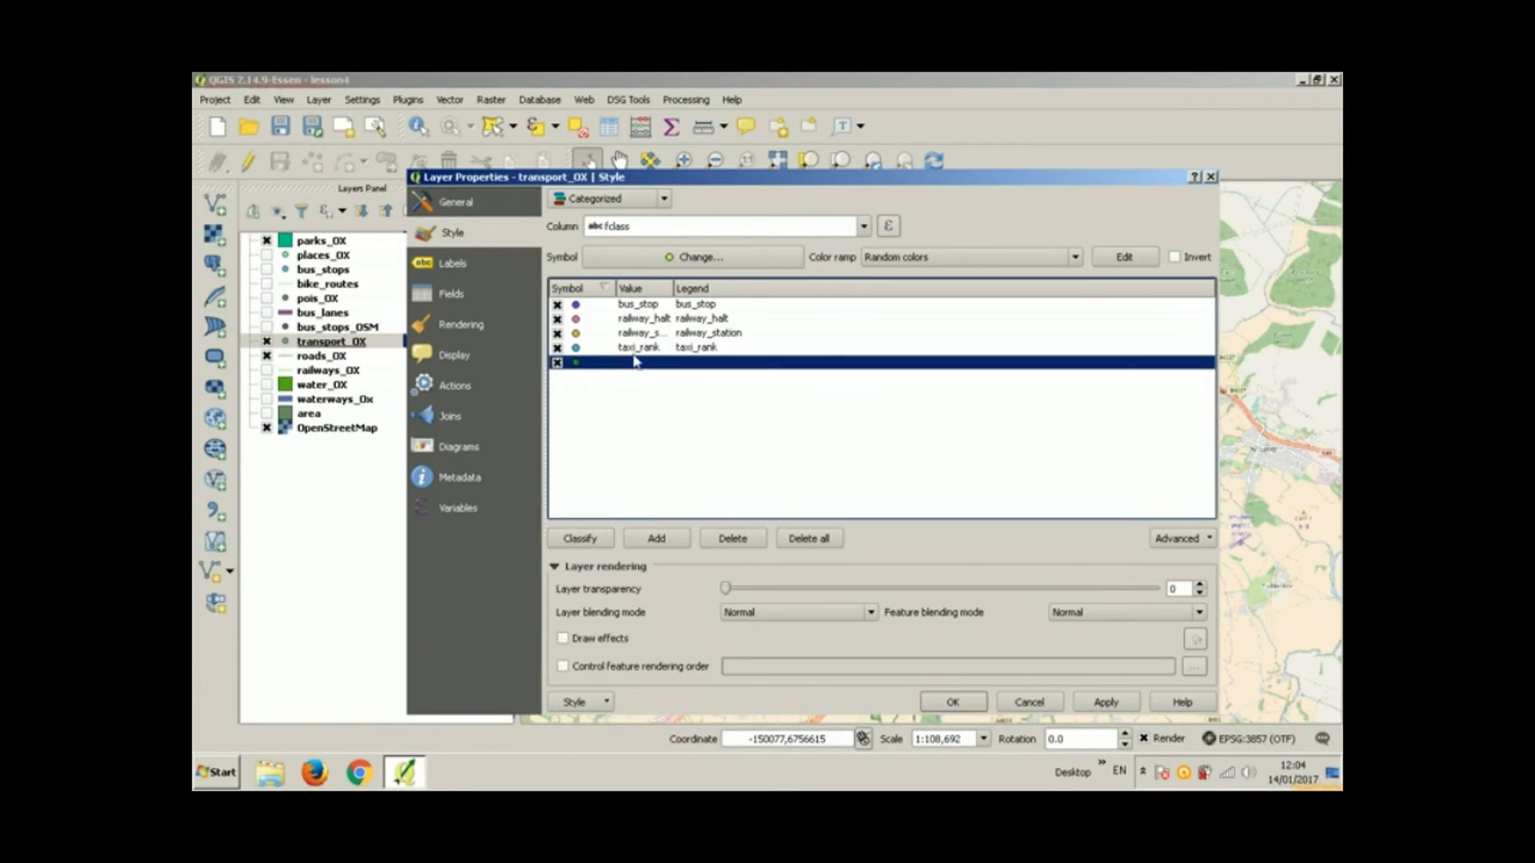
pyautogui.keyDown('shift'); pyautogui.click(642, 319); pyautogui.keyUp('shift')
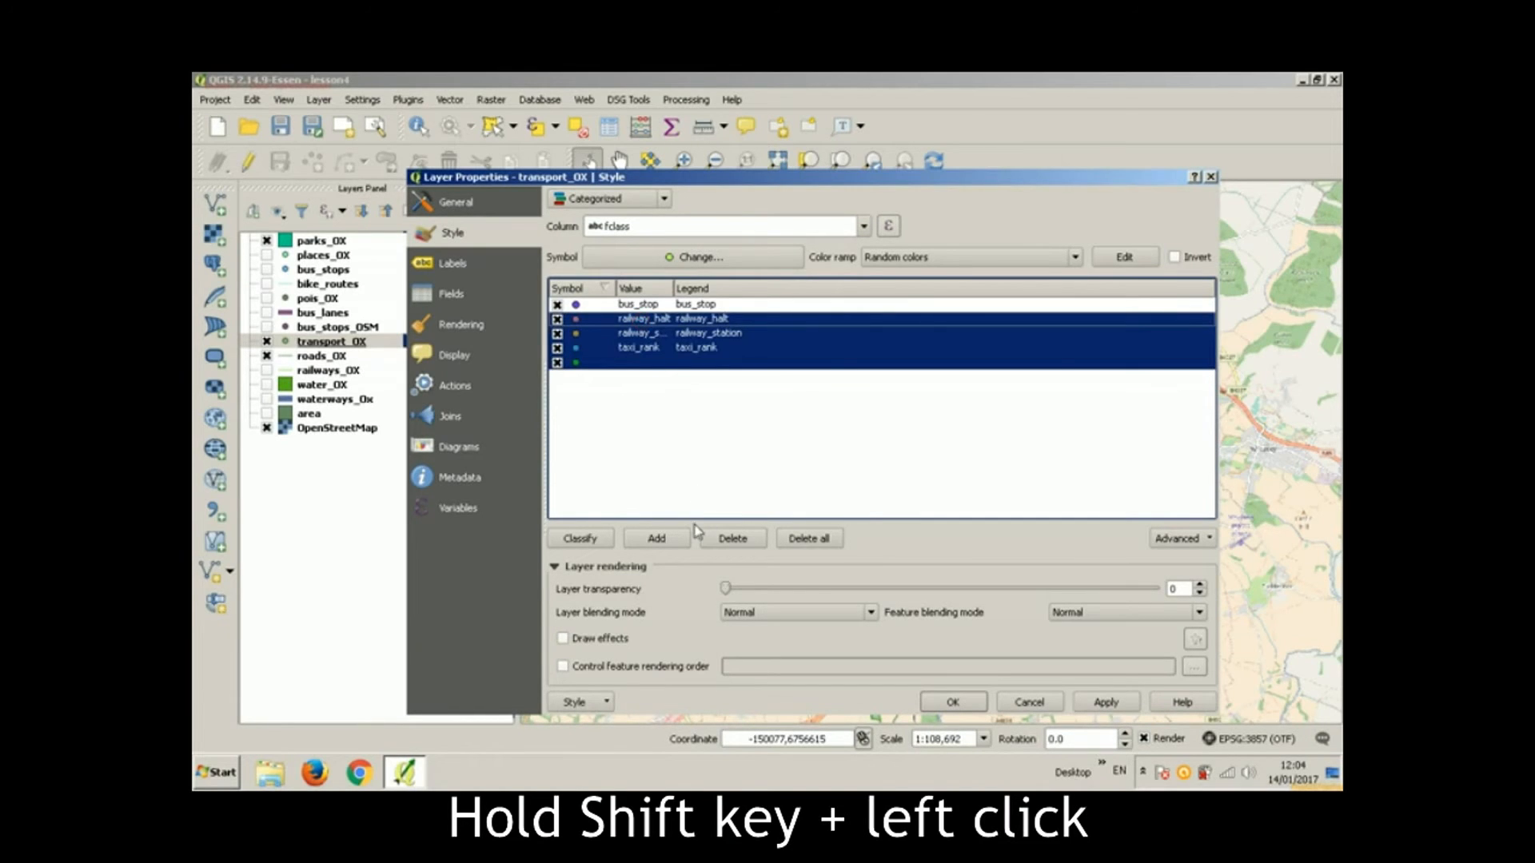
pyautogui.click(732, 538)
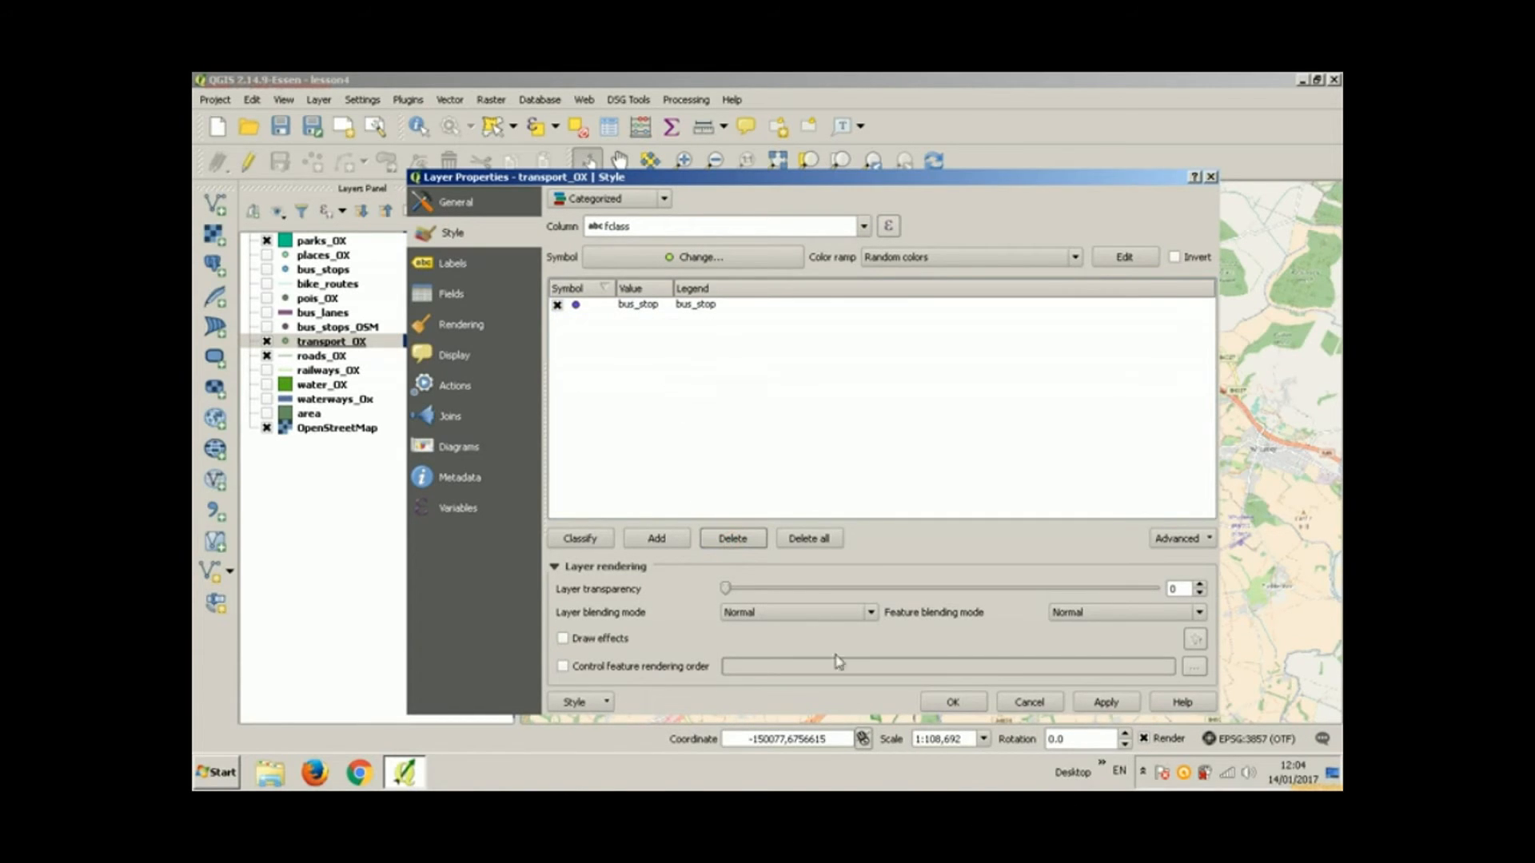
pyautogui.click(941, 704)
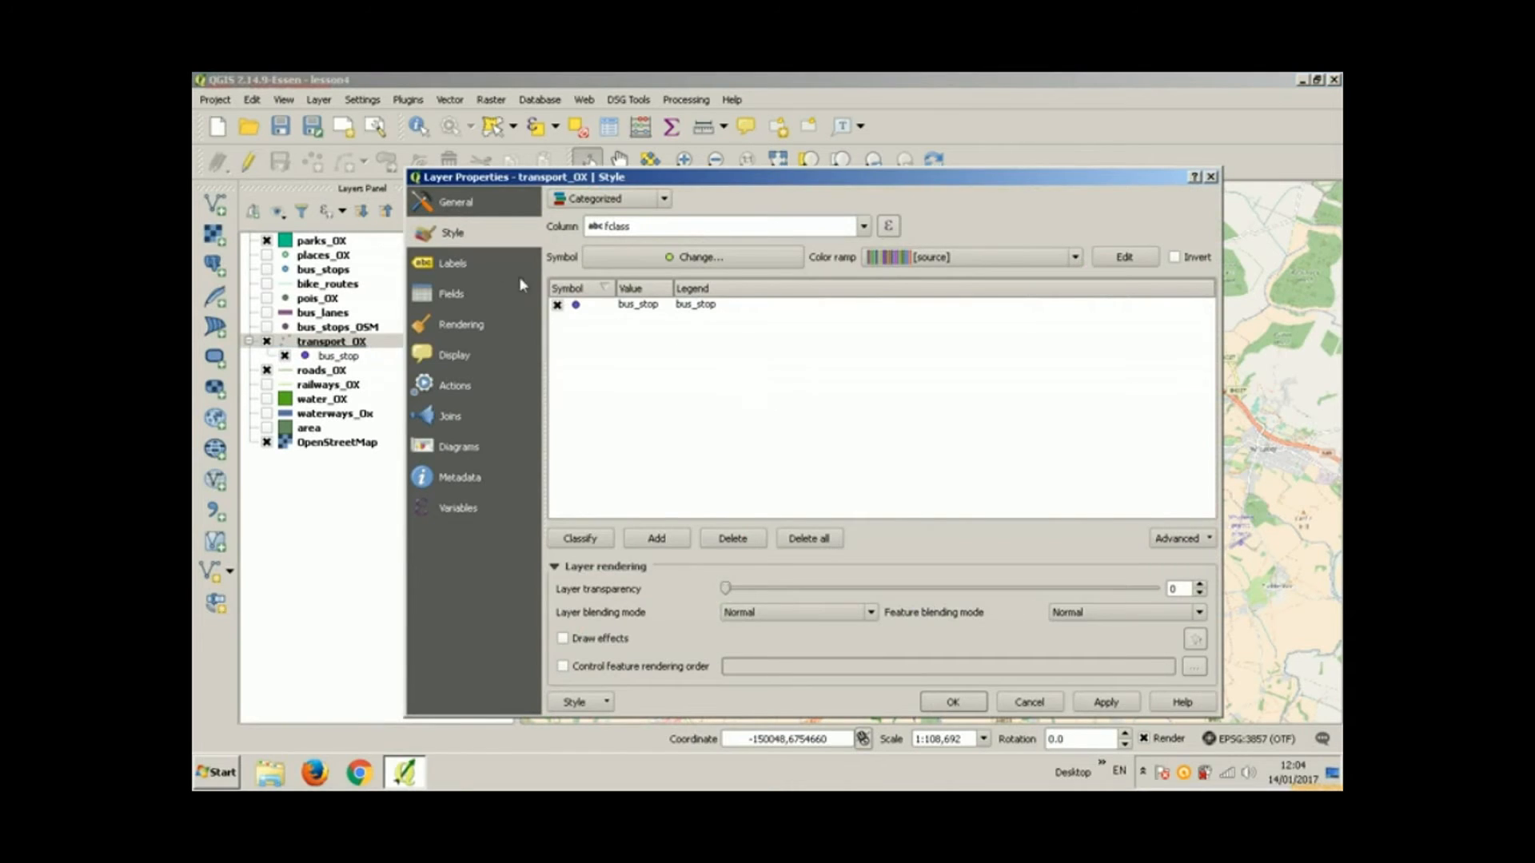
# Step: Show labels for the transport_OX layer using the name field
pyautogui.click(454, 264)
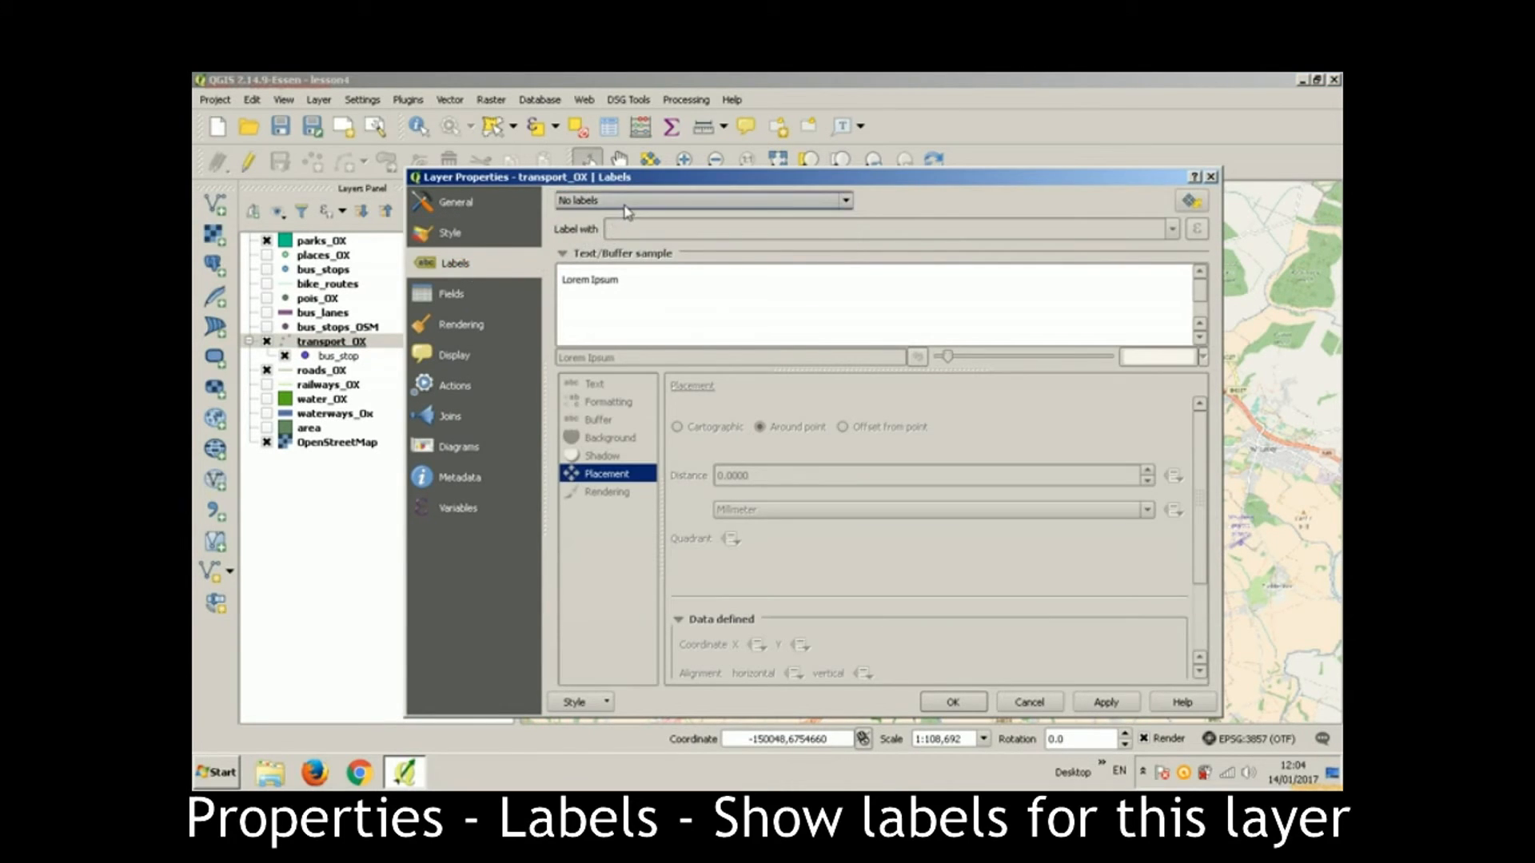
pyautogui.click(627, 202)
pyautogui.click(627, 226)
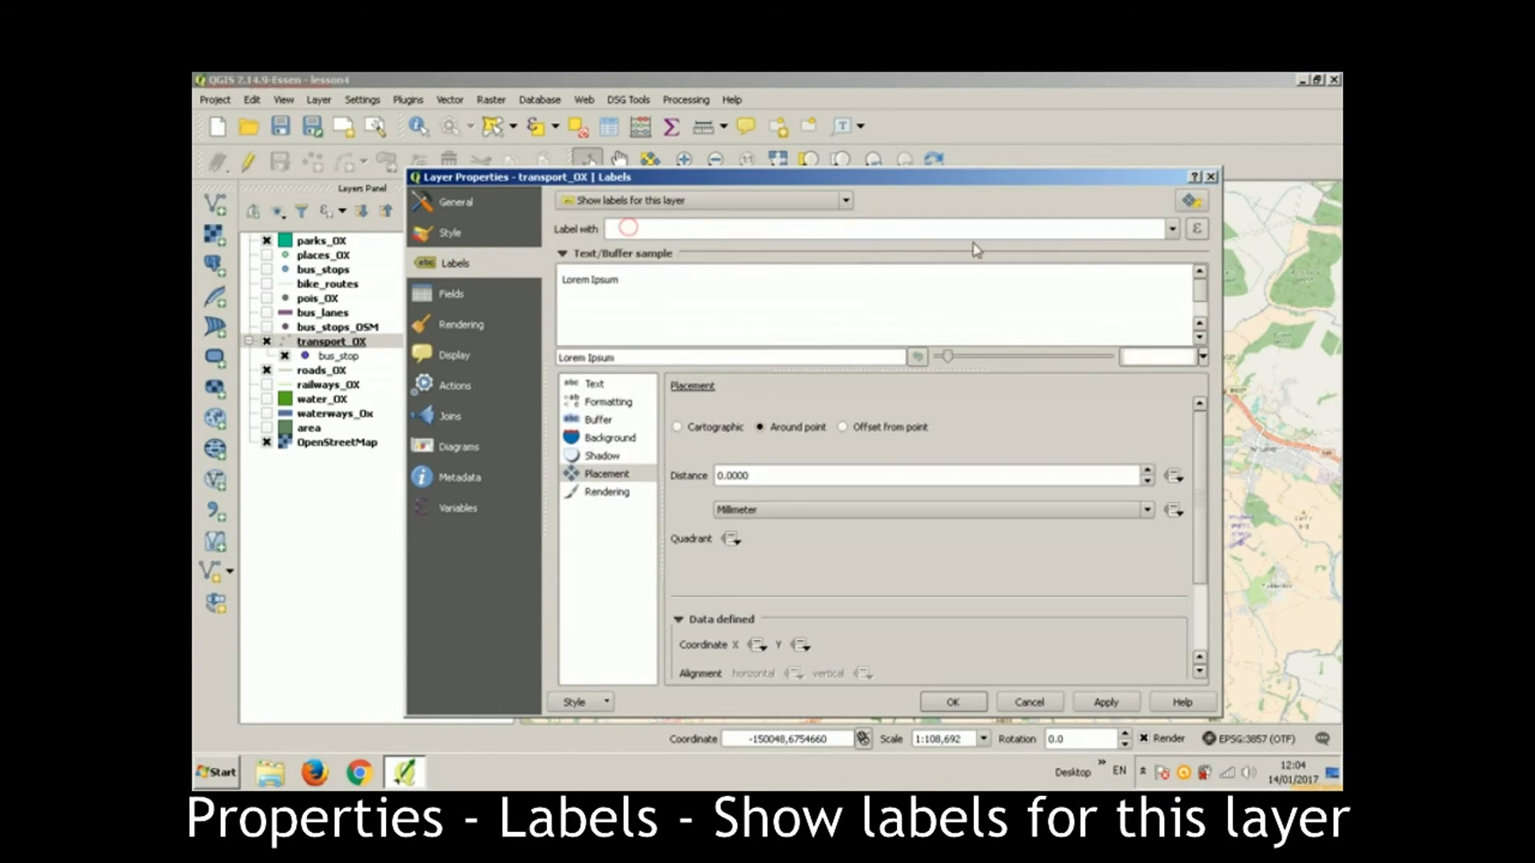
pyautogui.click(1172, 230)
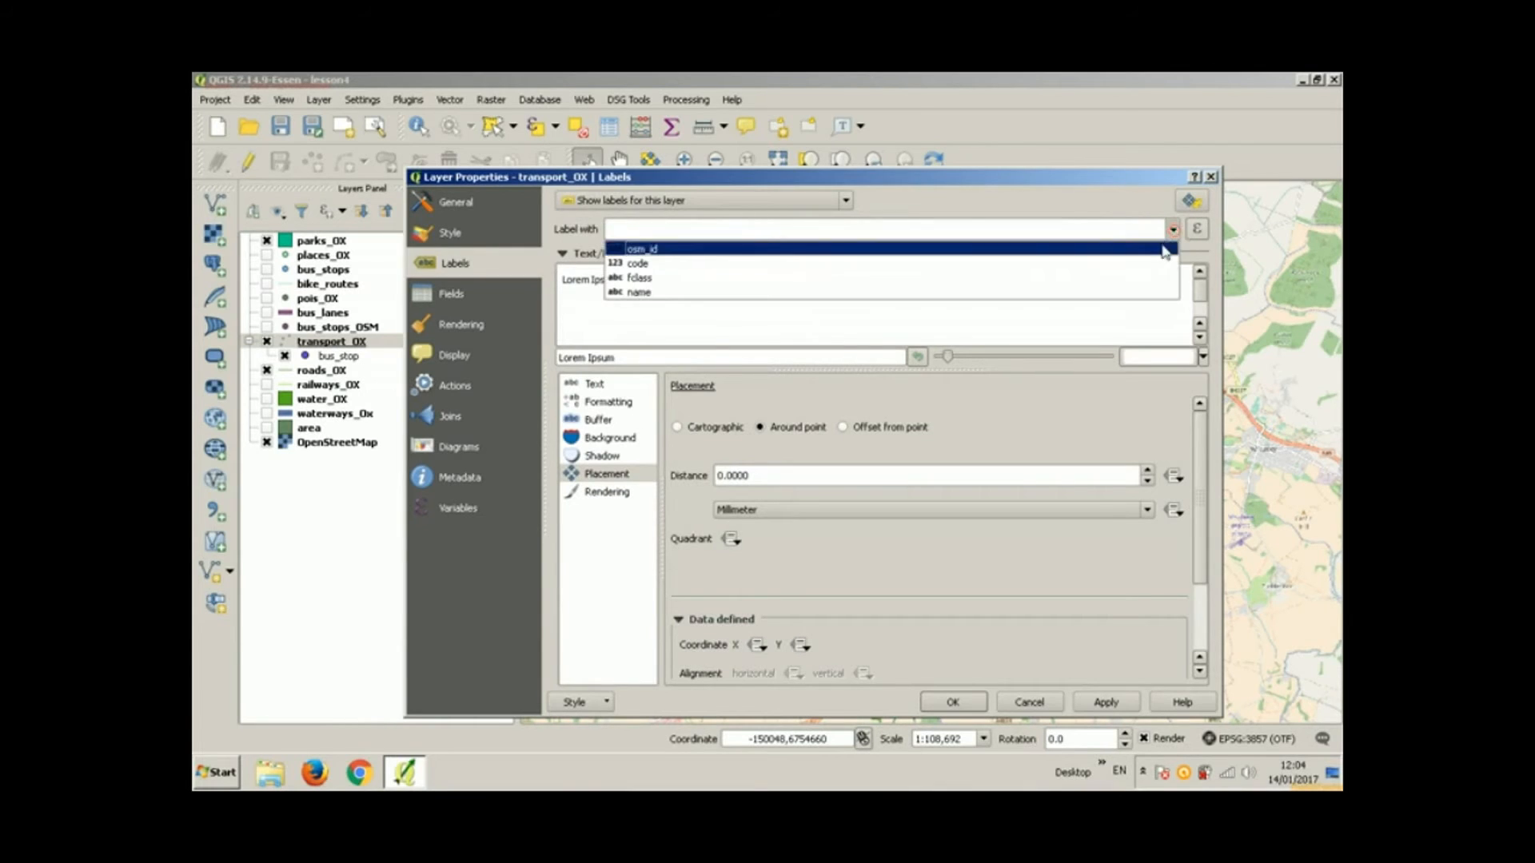
pyautogui.click(1117, 293)
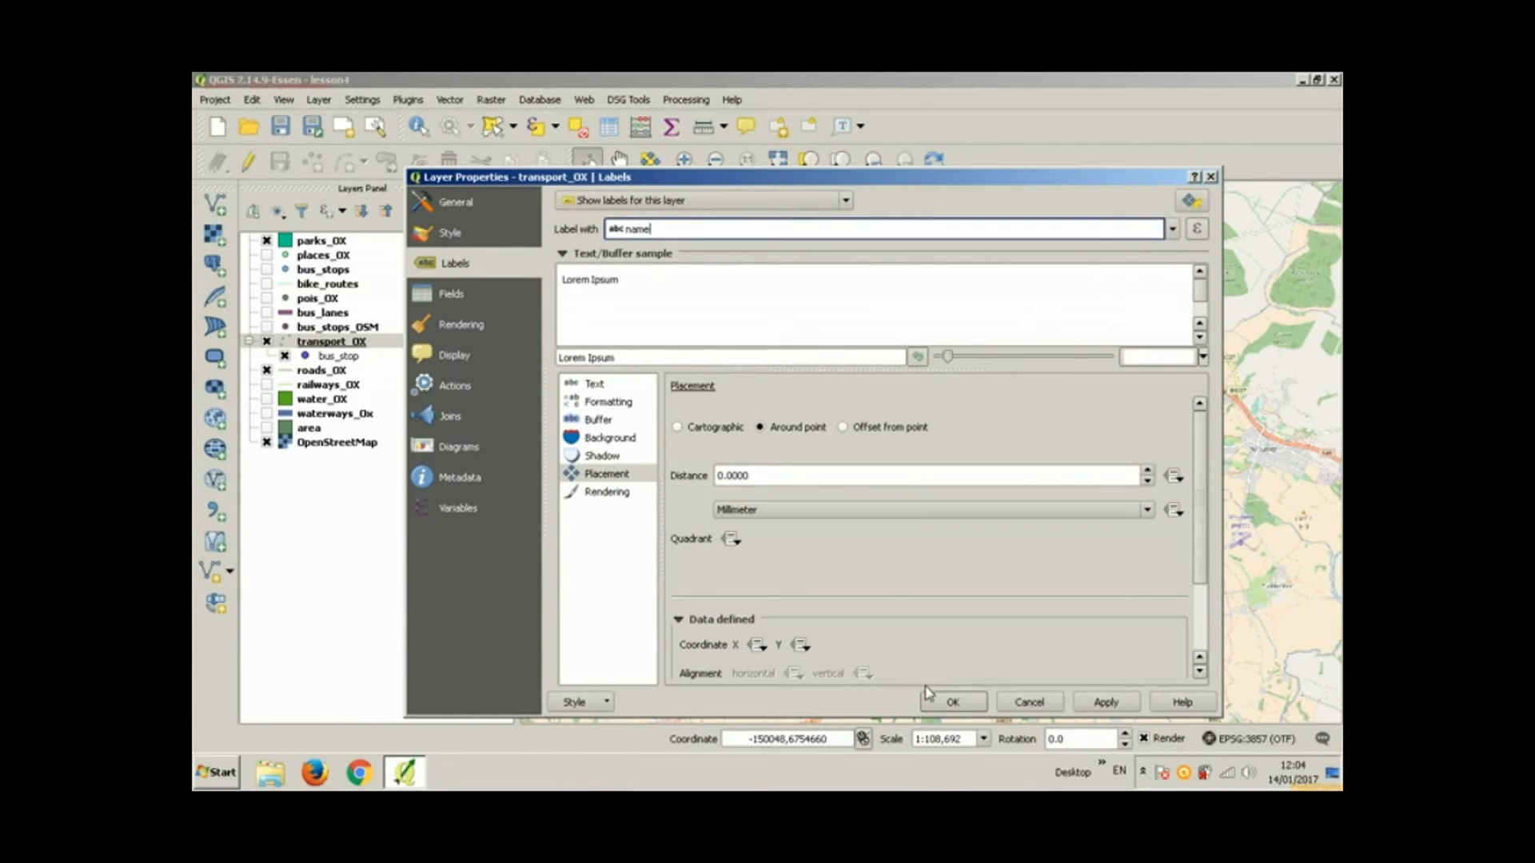
pyautogui.click(953, 702)
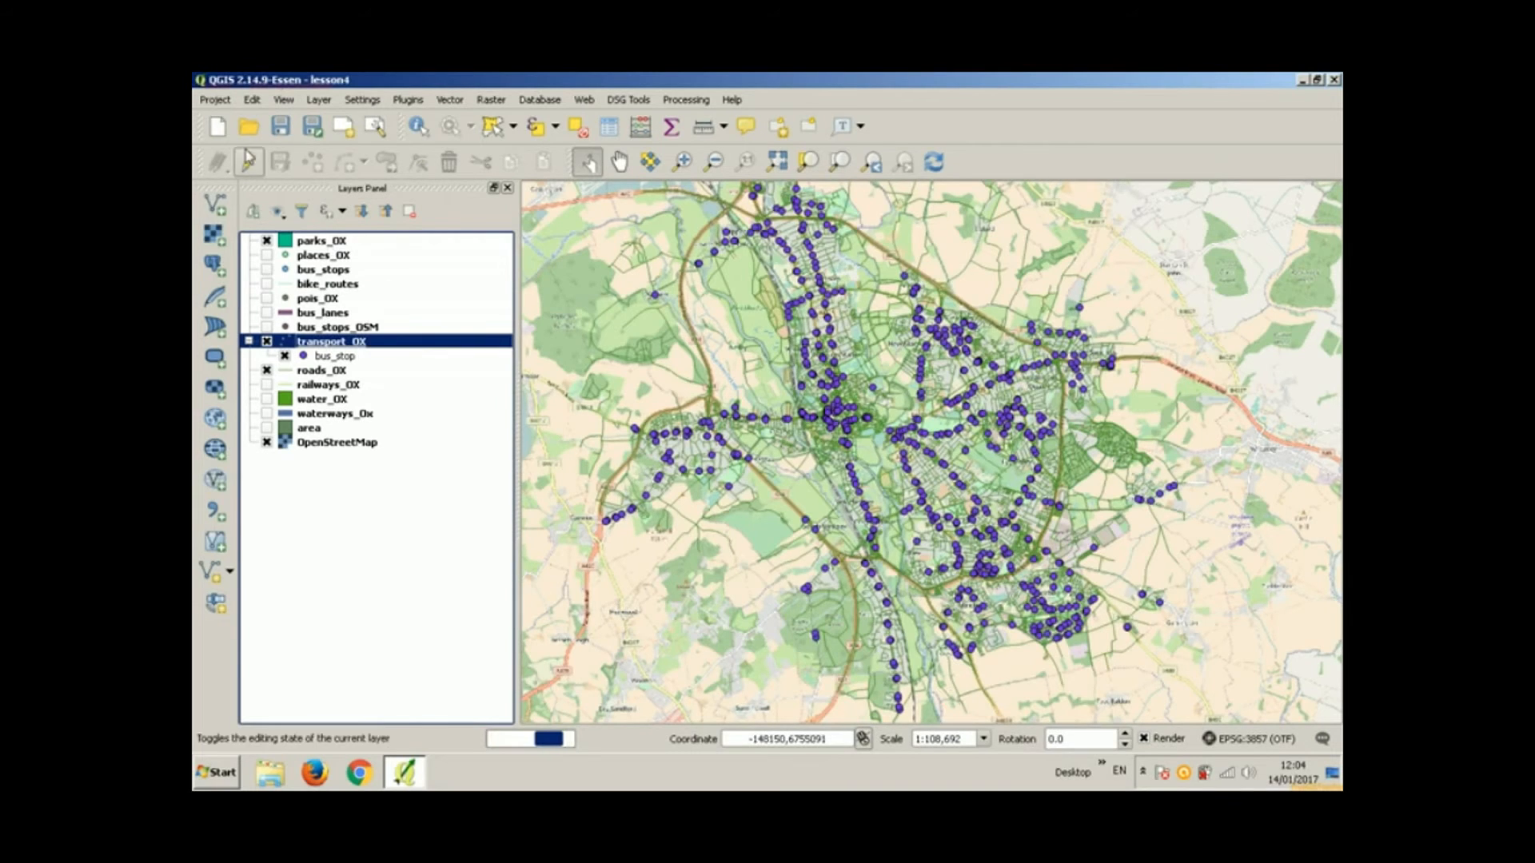
# Step: Open the Oxford Map print composer and move the map content within its frame
pyautogui.click(214, 99)
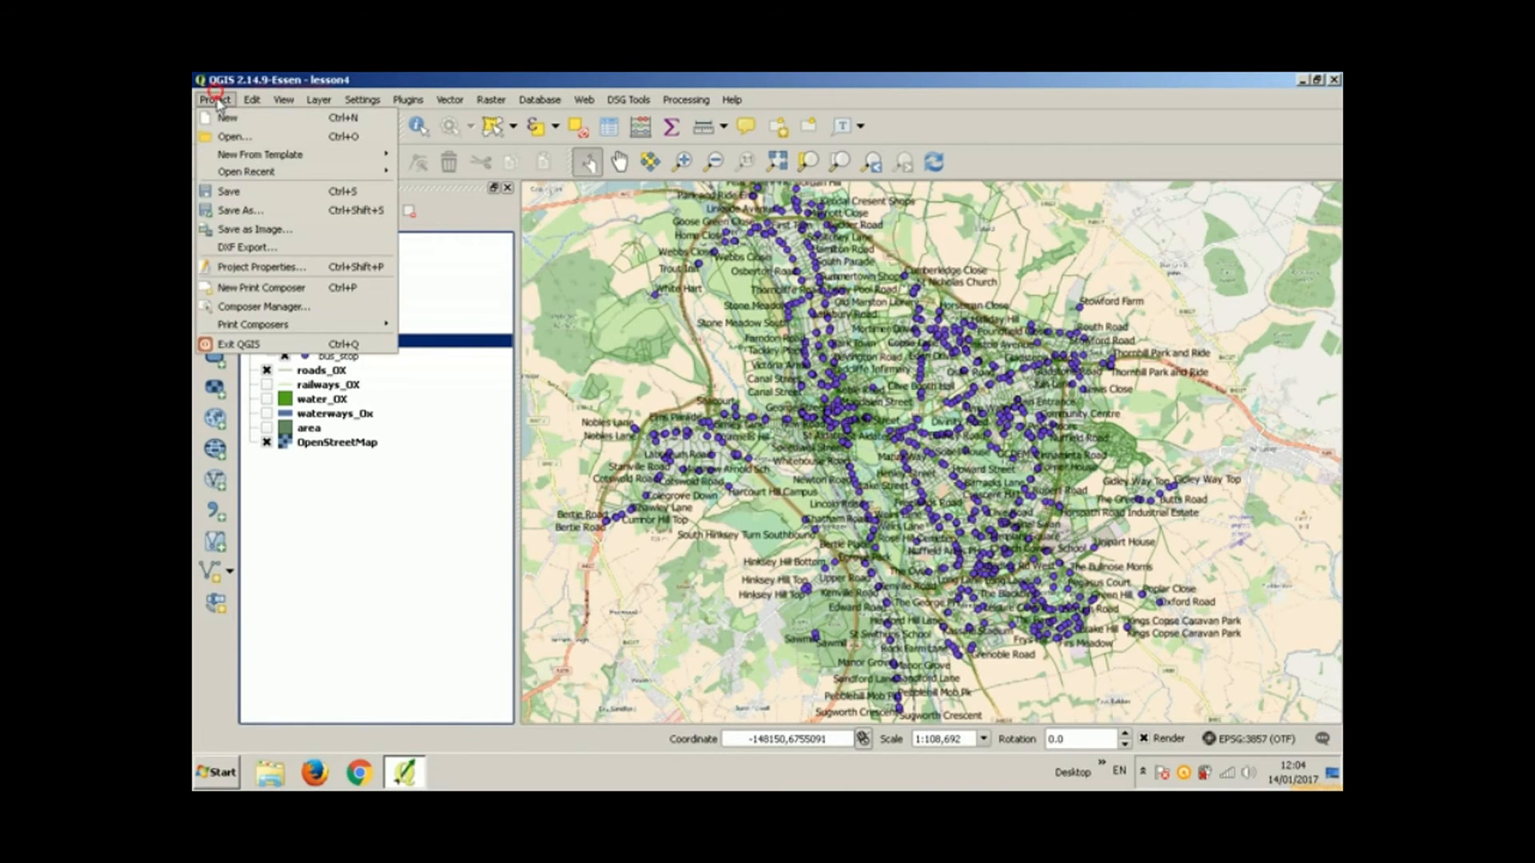
pyautogui.click(264, 306)
pyautogui.click(615, 522)
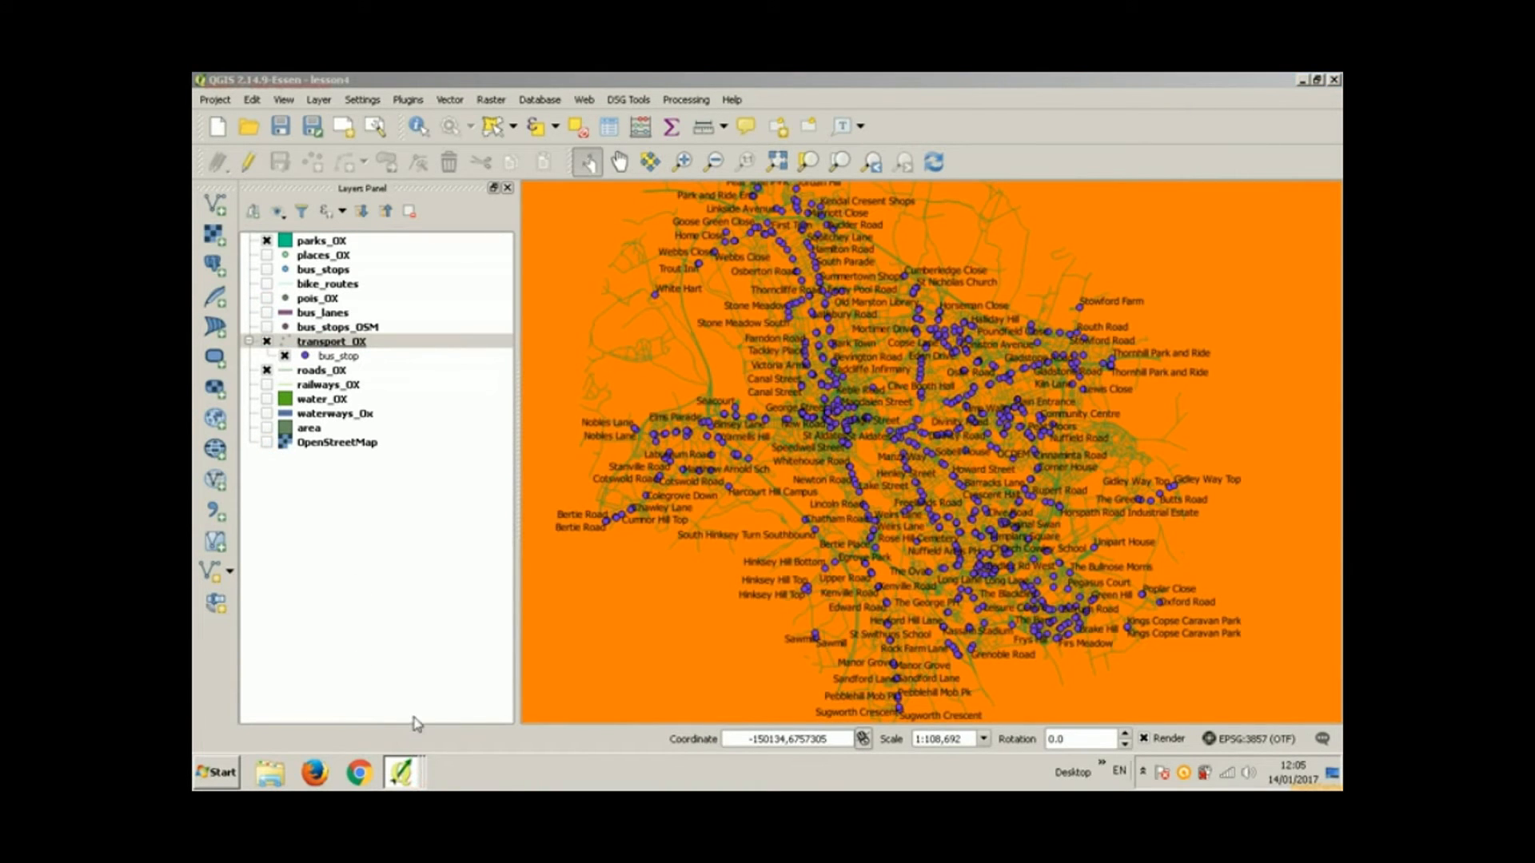
pyautogui.click(413, 717)
pyautogui.click(912, 522)
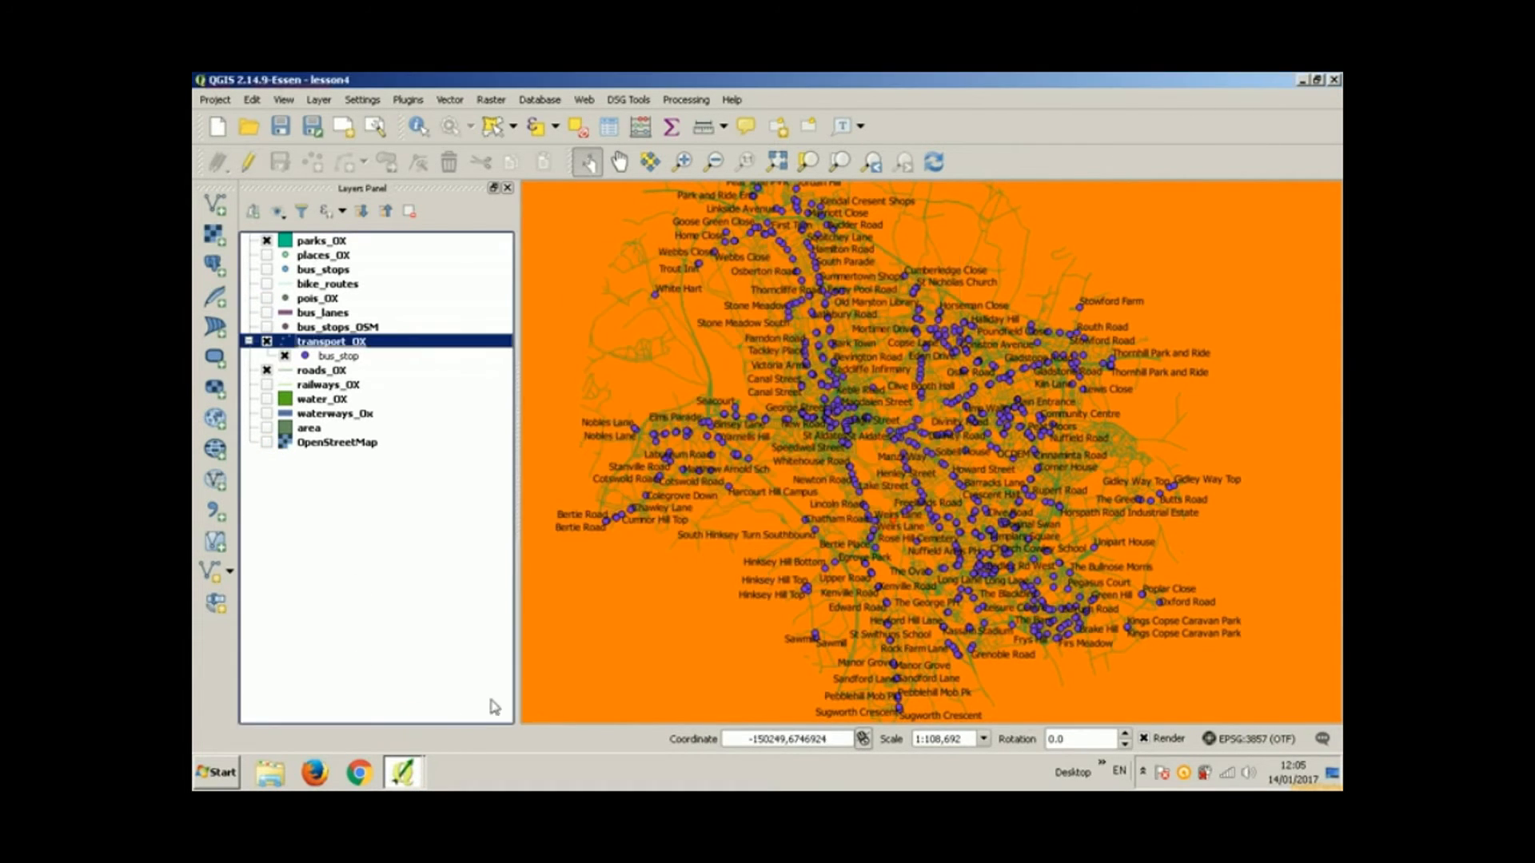
pyautogui.click(417, 729)
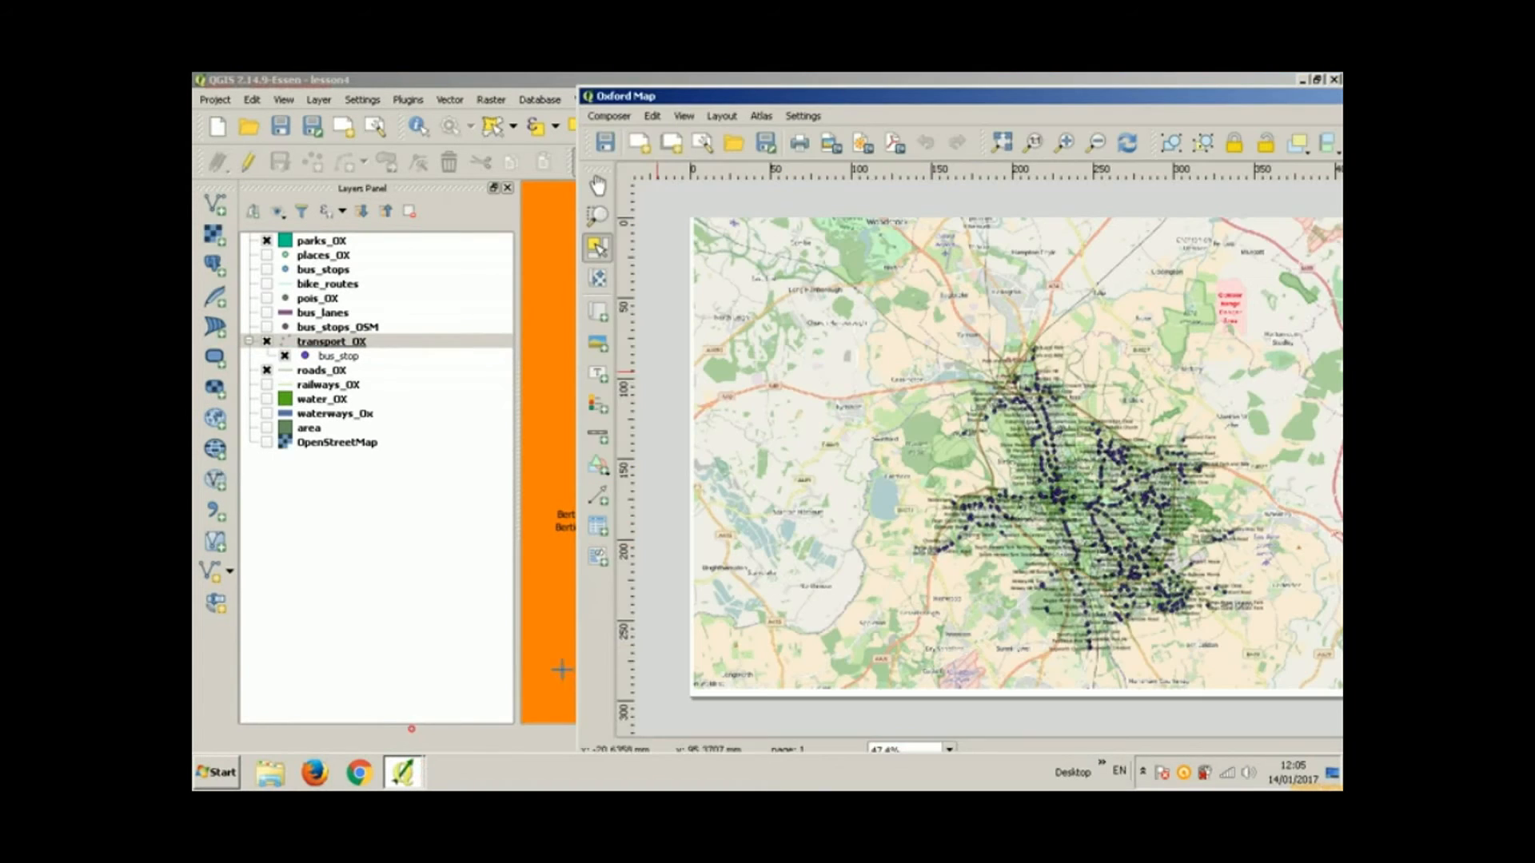
pyautogui.click(598, 280)
pyautogui.moveTo(965, 429); pyautogui.dragTo(880, 415)
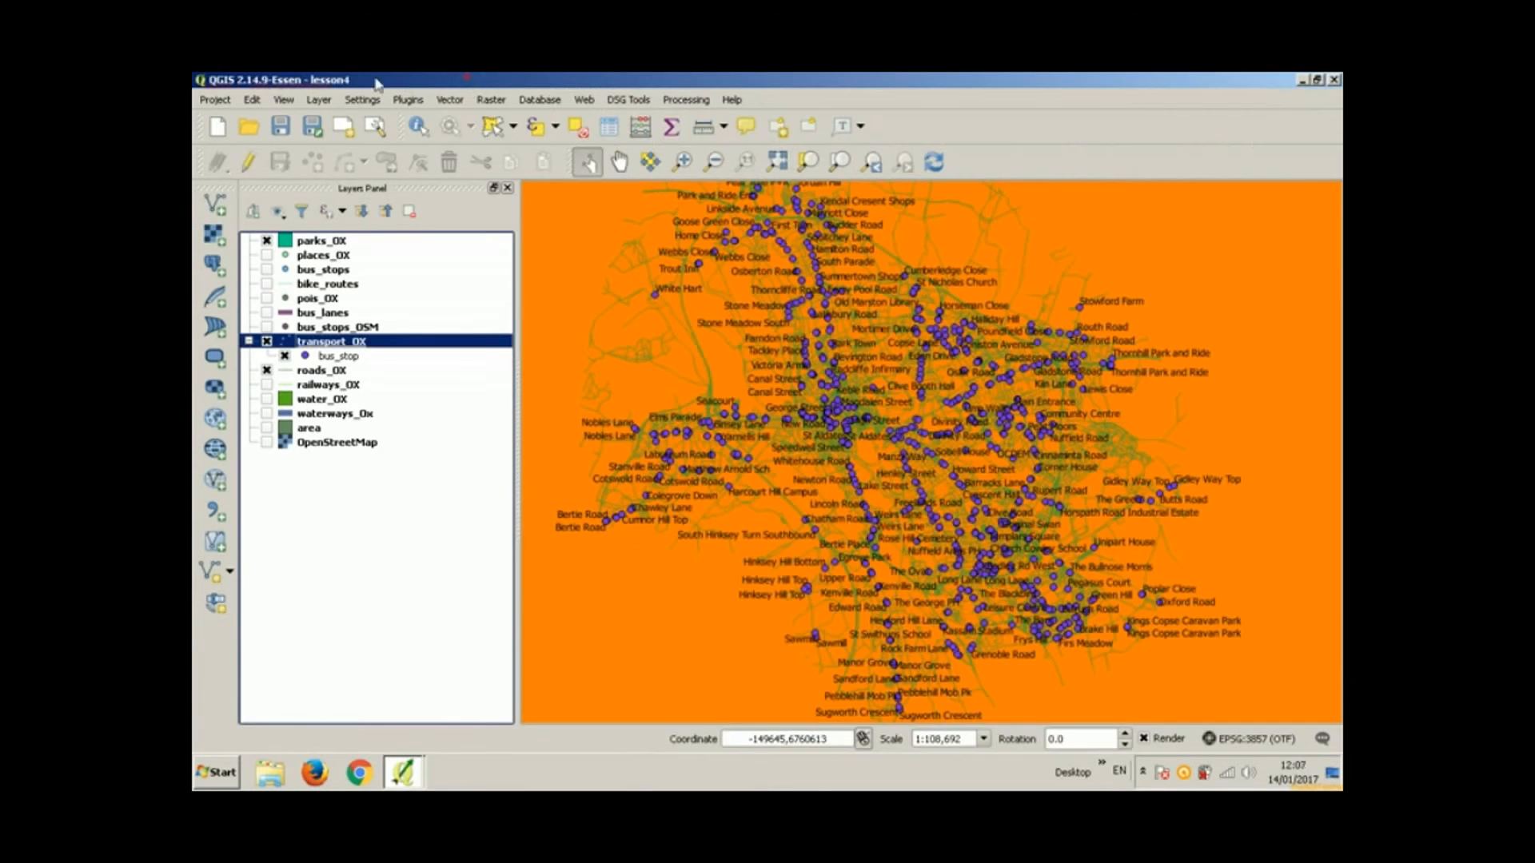
# Step: Set the project's background color to white in the general project properties
pyautogui.click(214, 99)
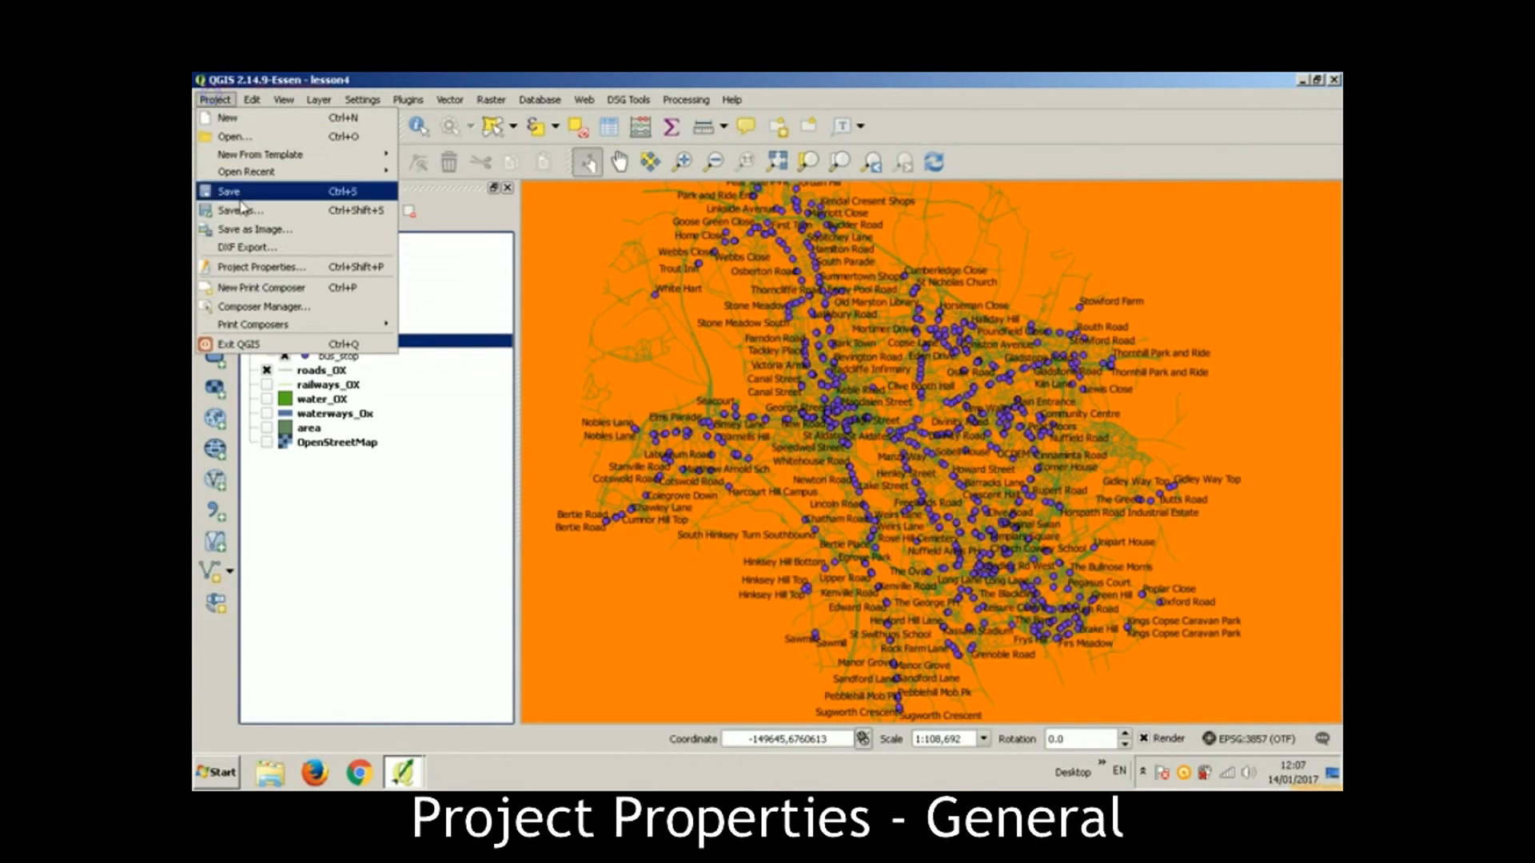
pyautogui.click(254, 268)
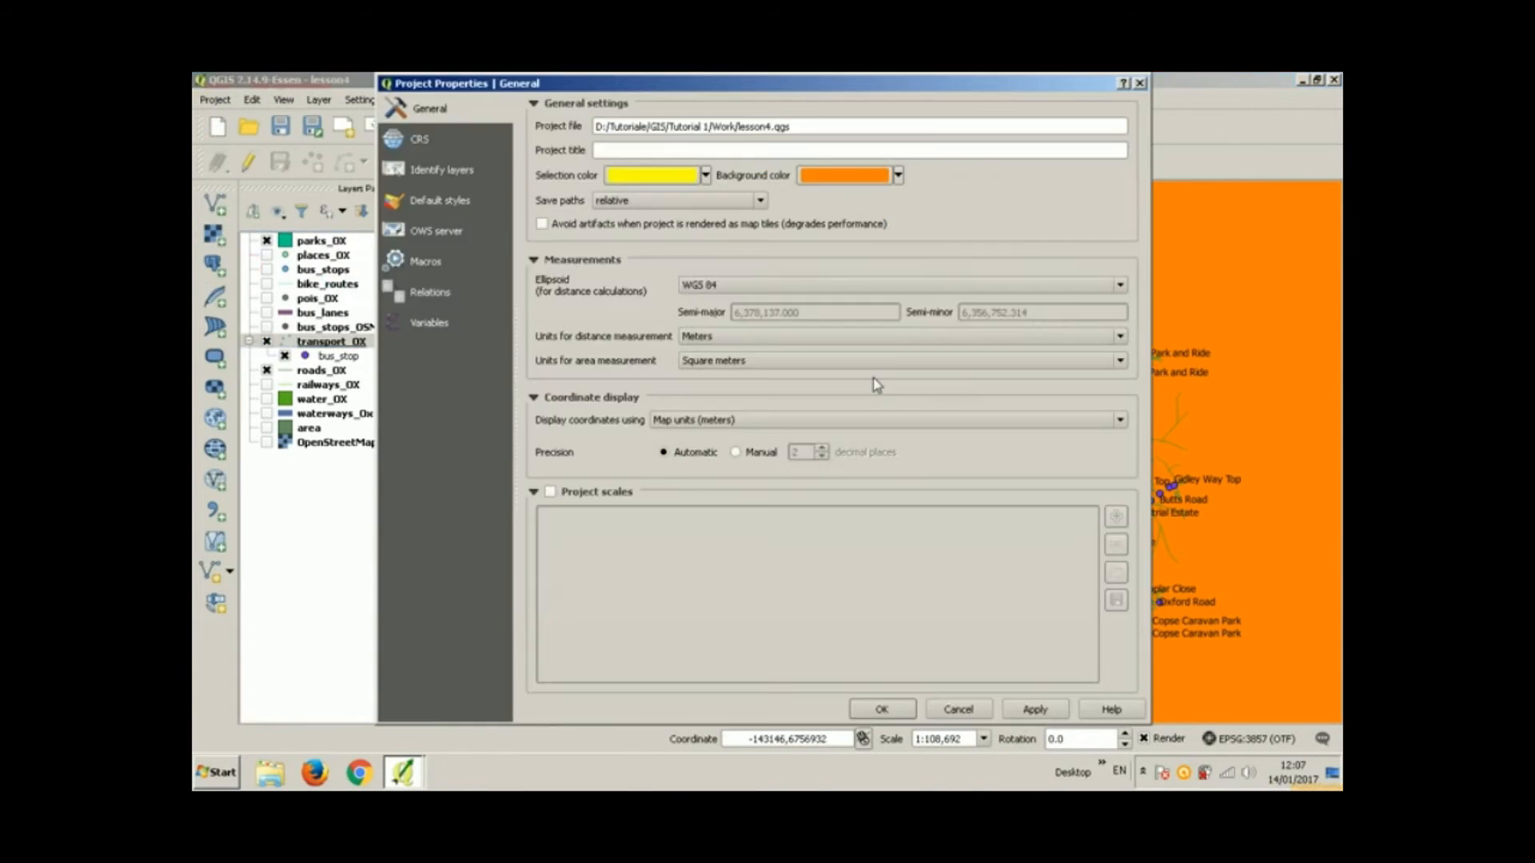
pyautogui.click(898, 176)
pyautogui.click(831, 197)
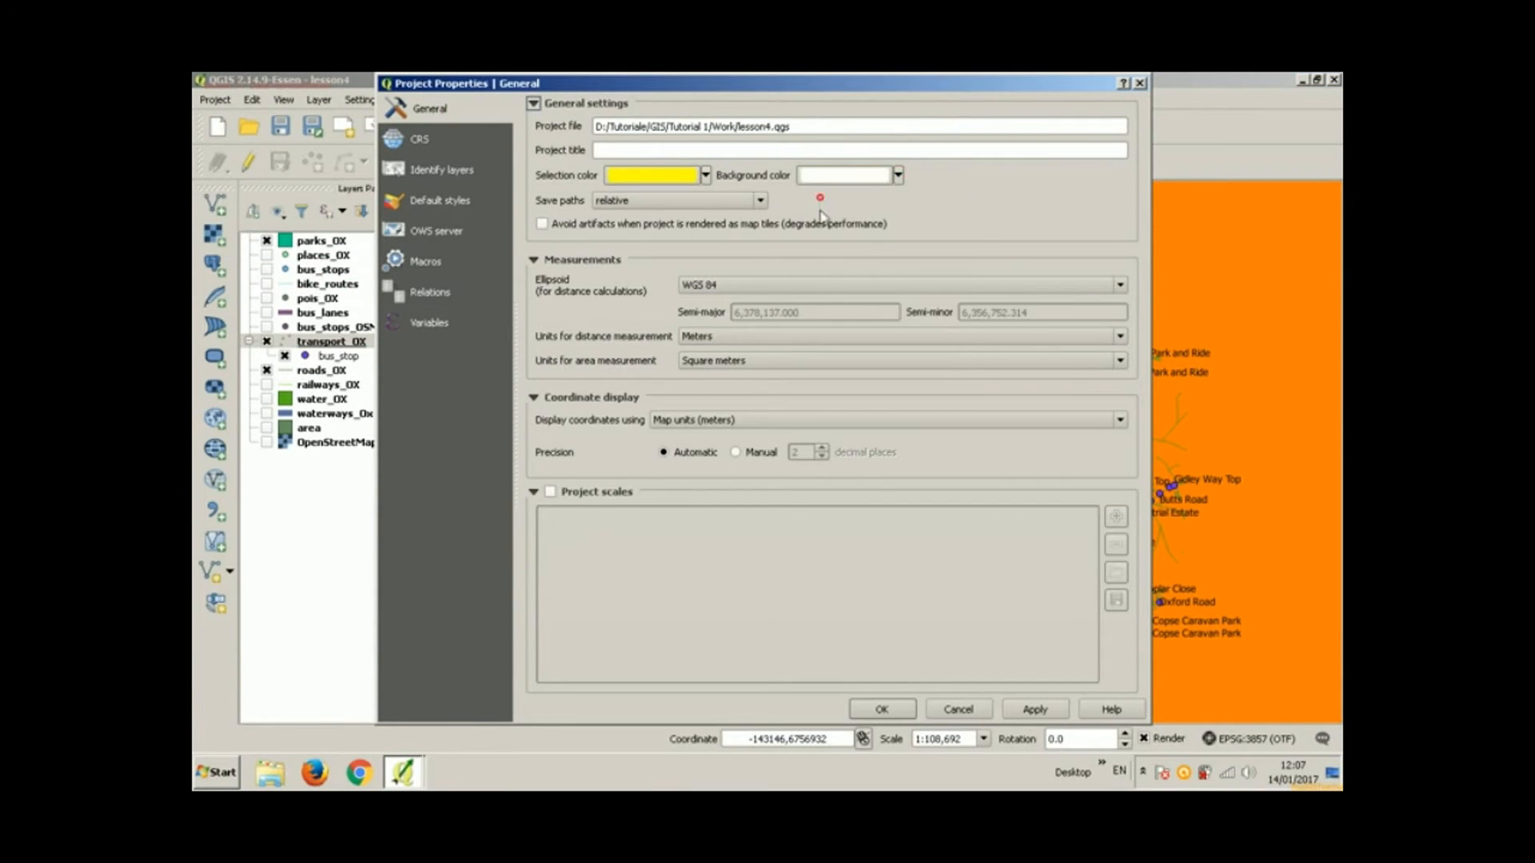
pyautogui.click(894, 706)
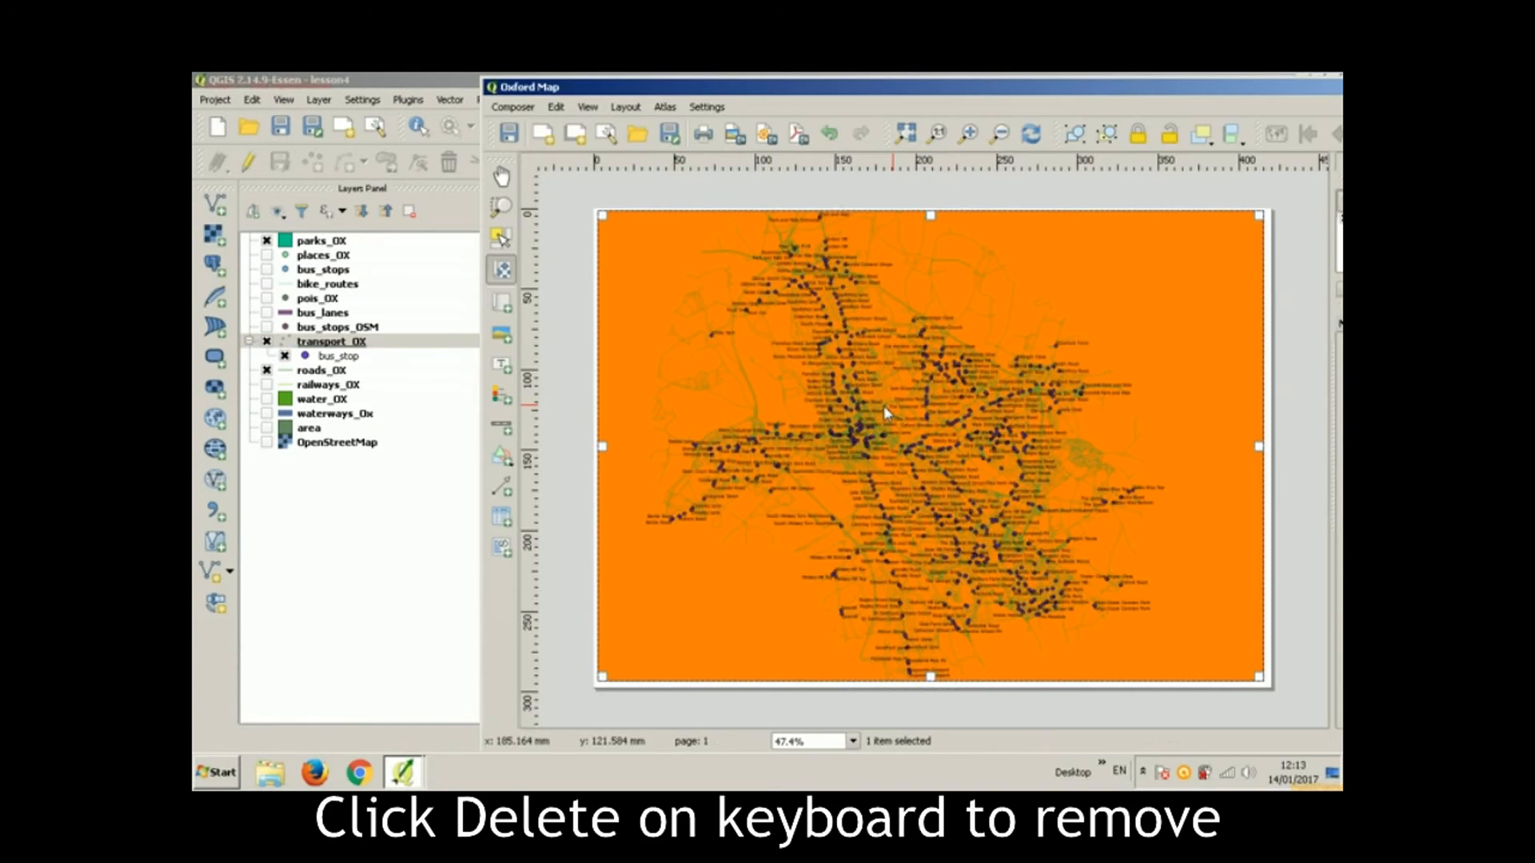
# Step: Replace the orange-background map item in the composer with a new map covering almost the whole page
pyautogui.press('Delete')
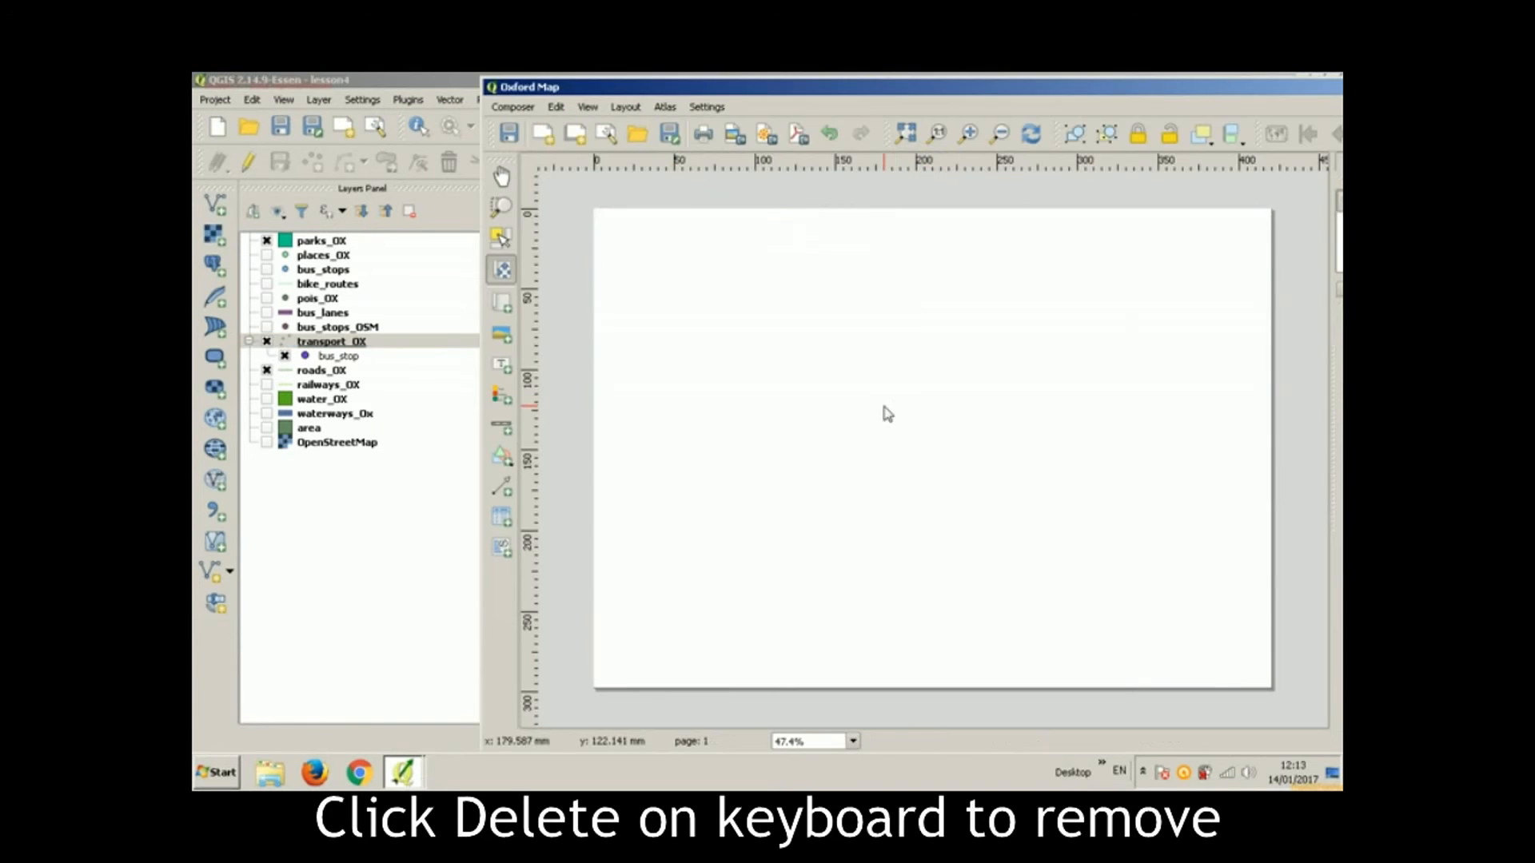
pyautogui.click(507, 301)
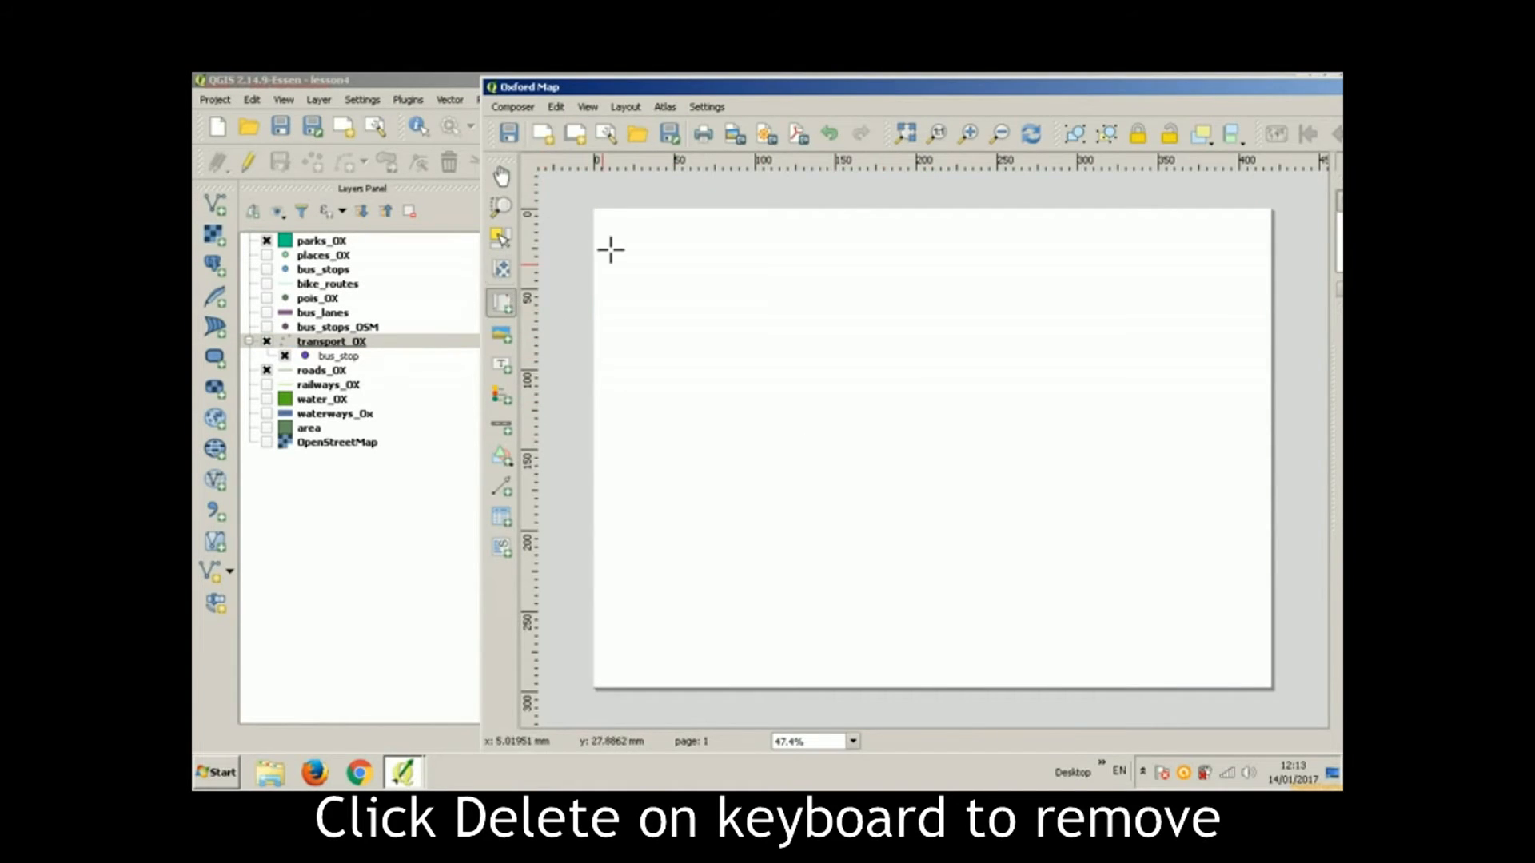
pyautogui.moveTo(604, 215)
pyautogui.mouseDown()
pyautogui.moveTo(1215, 615)
pyautogui.moveTo(1263, 683)
pyautogui.mouseUp()
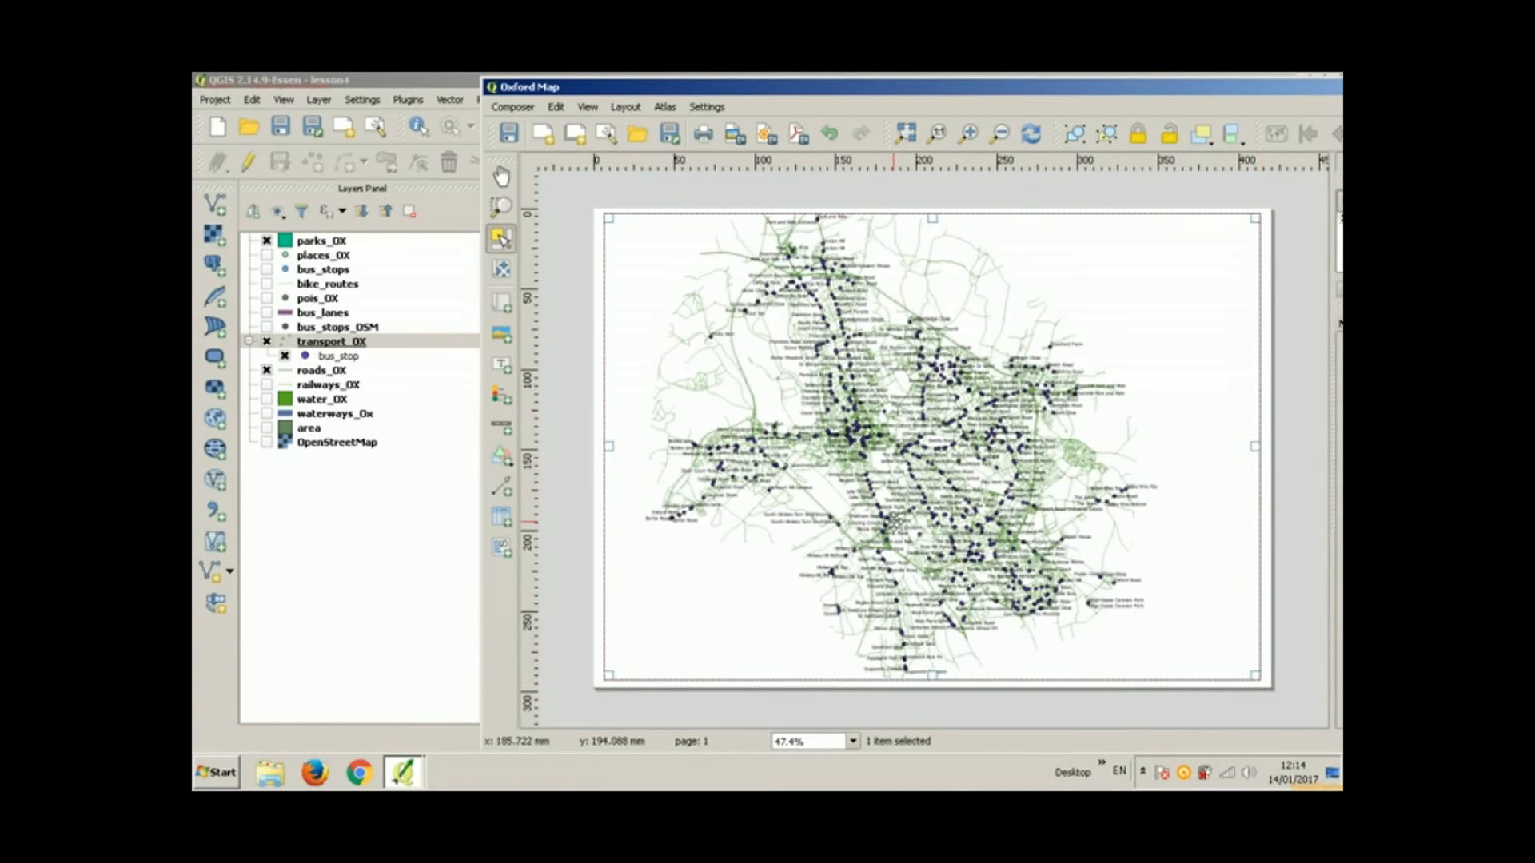
# Step: Export the composition as a PDF named map_test2 in the Udemy folder
pyautogui.click(508, 108)
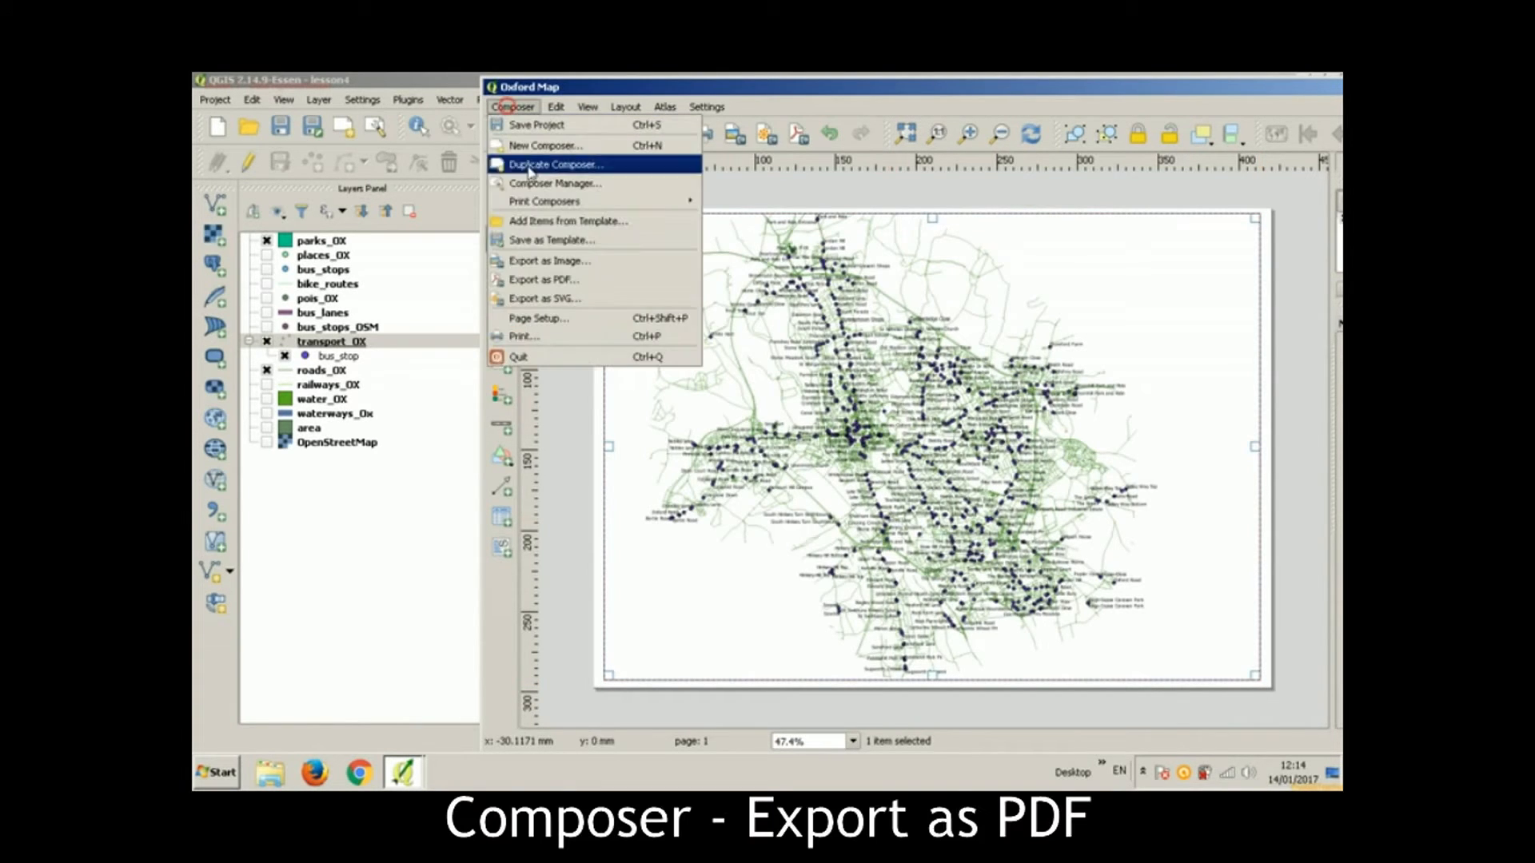
pyautogui.click(540, 276)
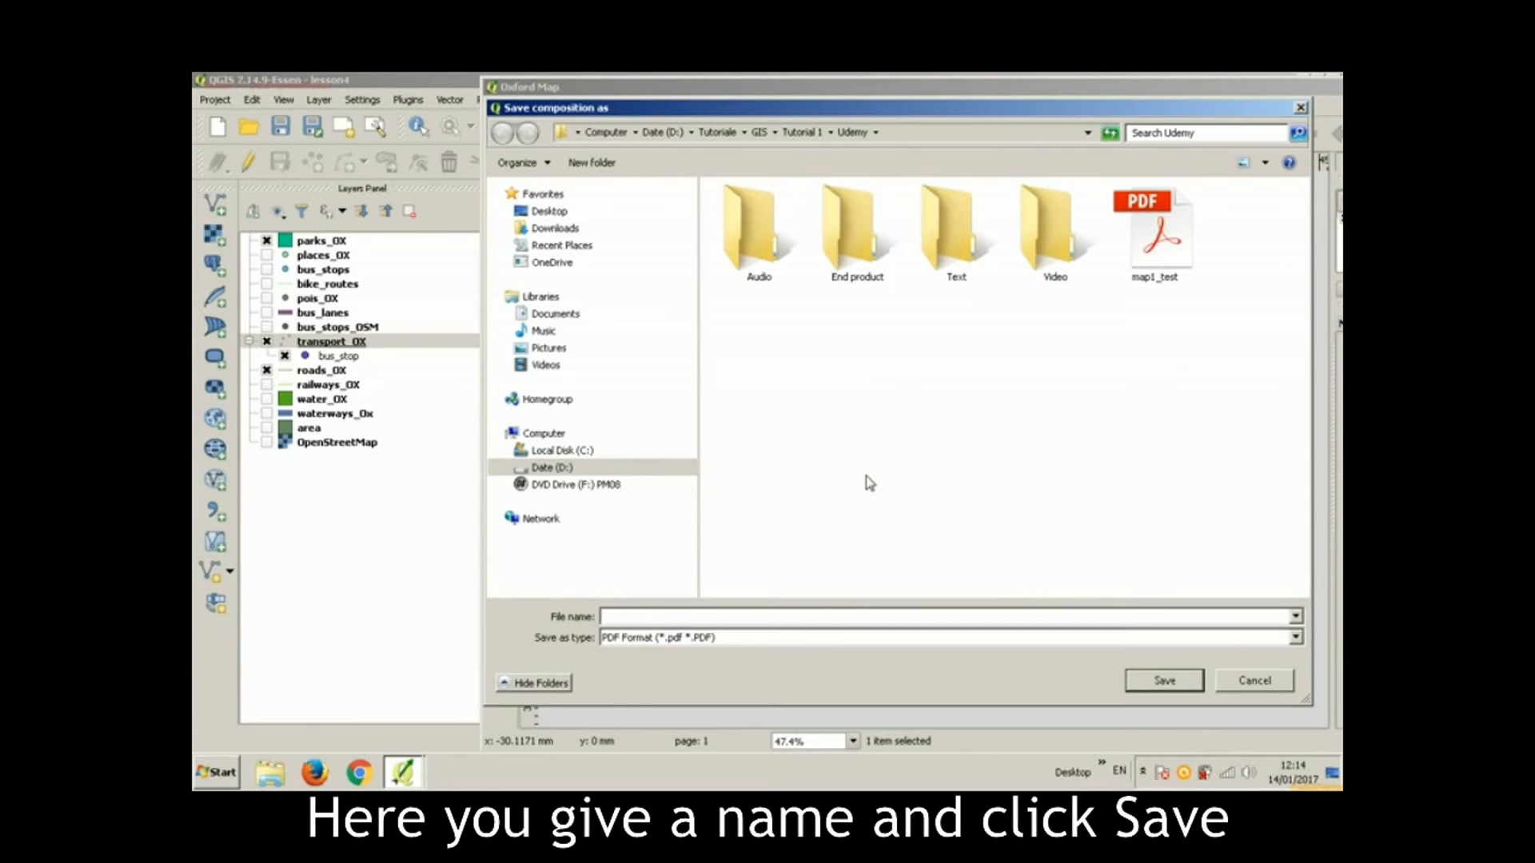
pyautogui.write('map_test2')
pyautogui.press('Return')
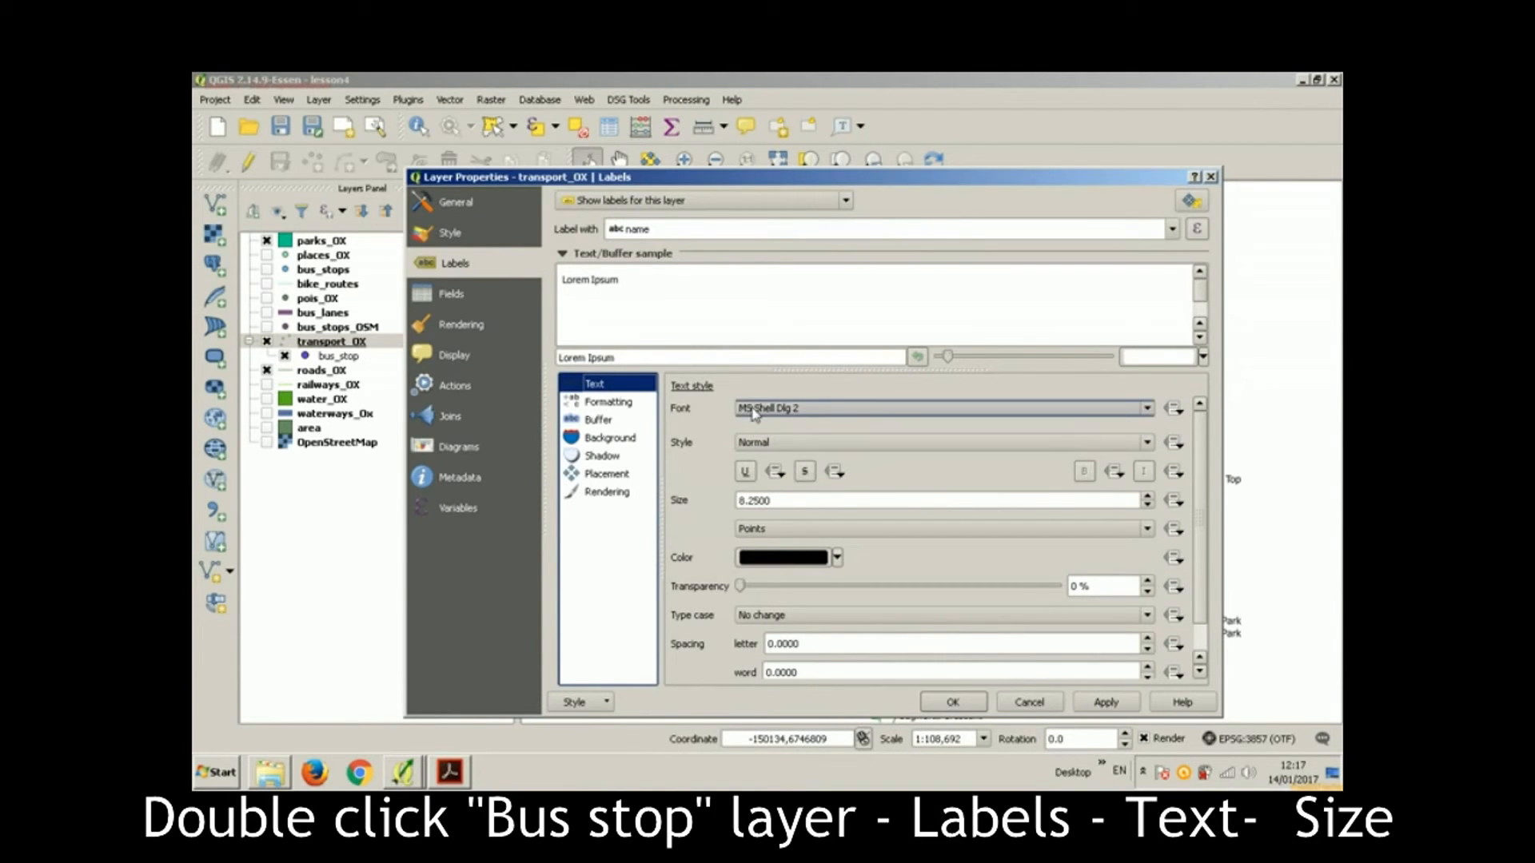
# Step: Set the transport_OX label text size to 6 points and its font to Roman
pyautogui.moveTo(780, 500); pyautogui.dragTo(722, 504)
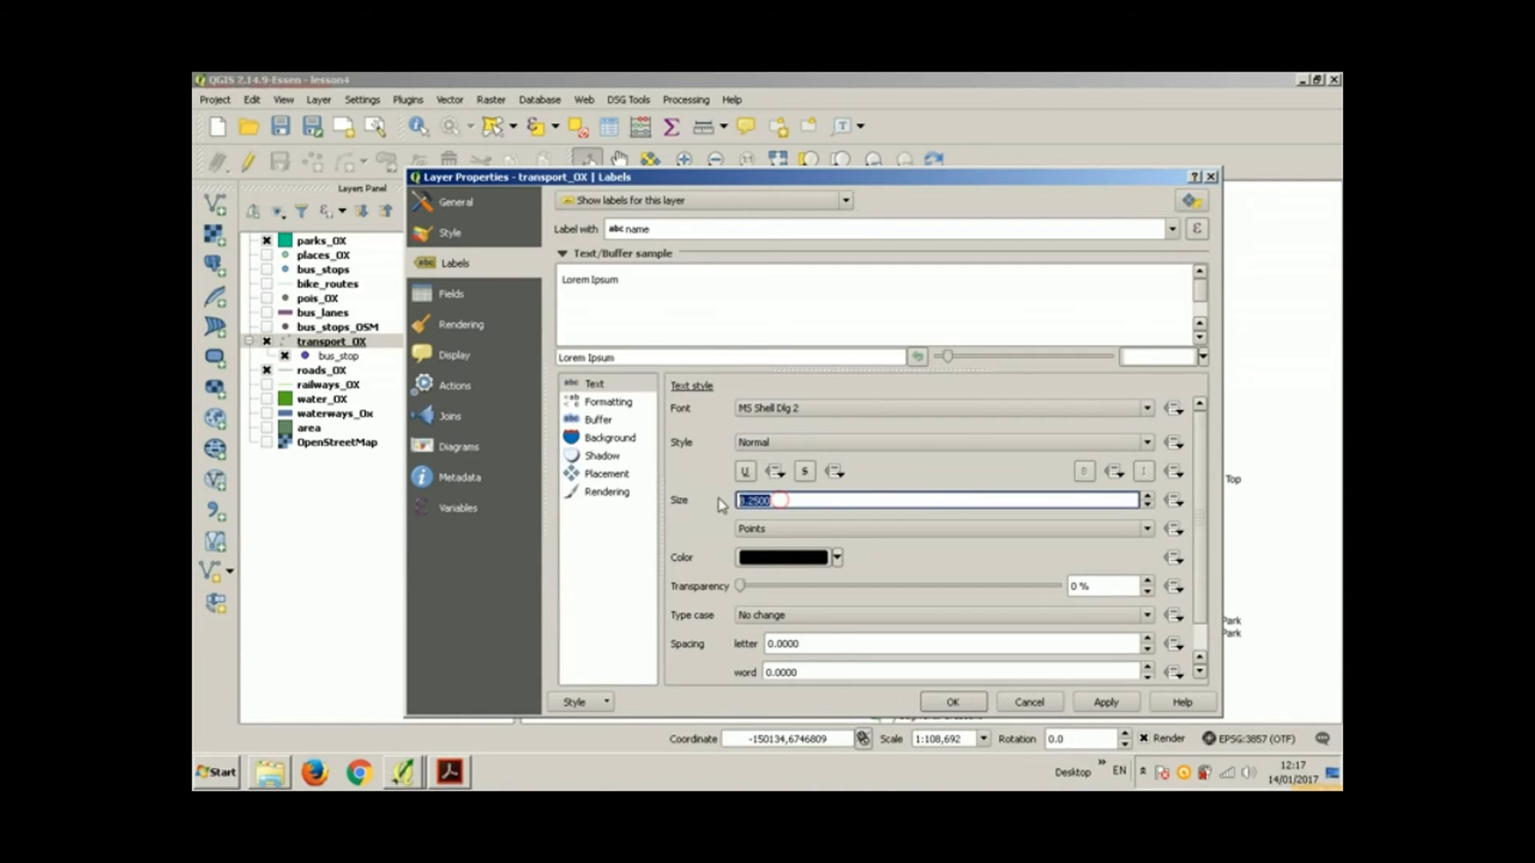
pyautogui.write('6')
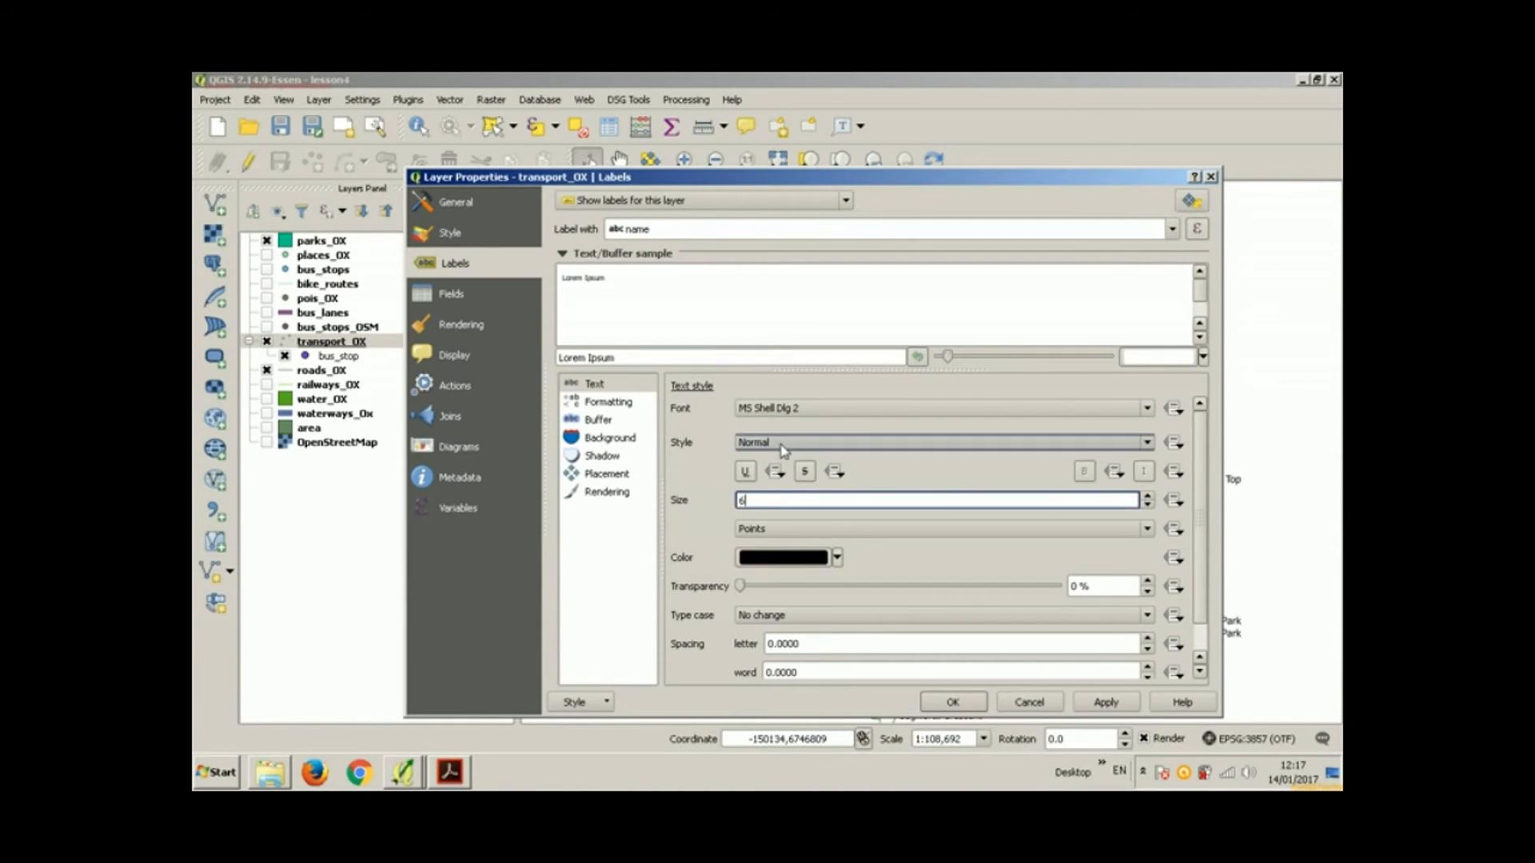
pyautogui.click(802, 410)
pyautogui.scroll(-10, 781, 510)
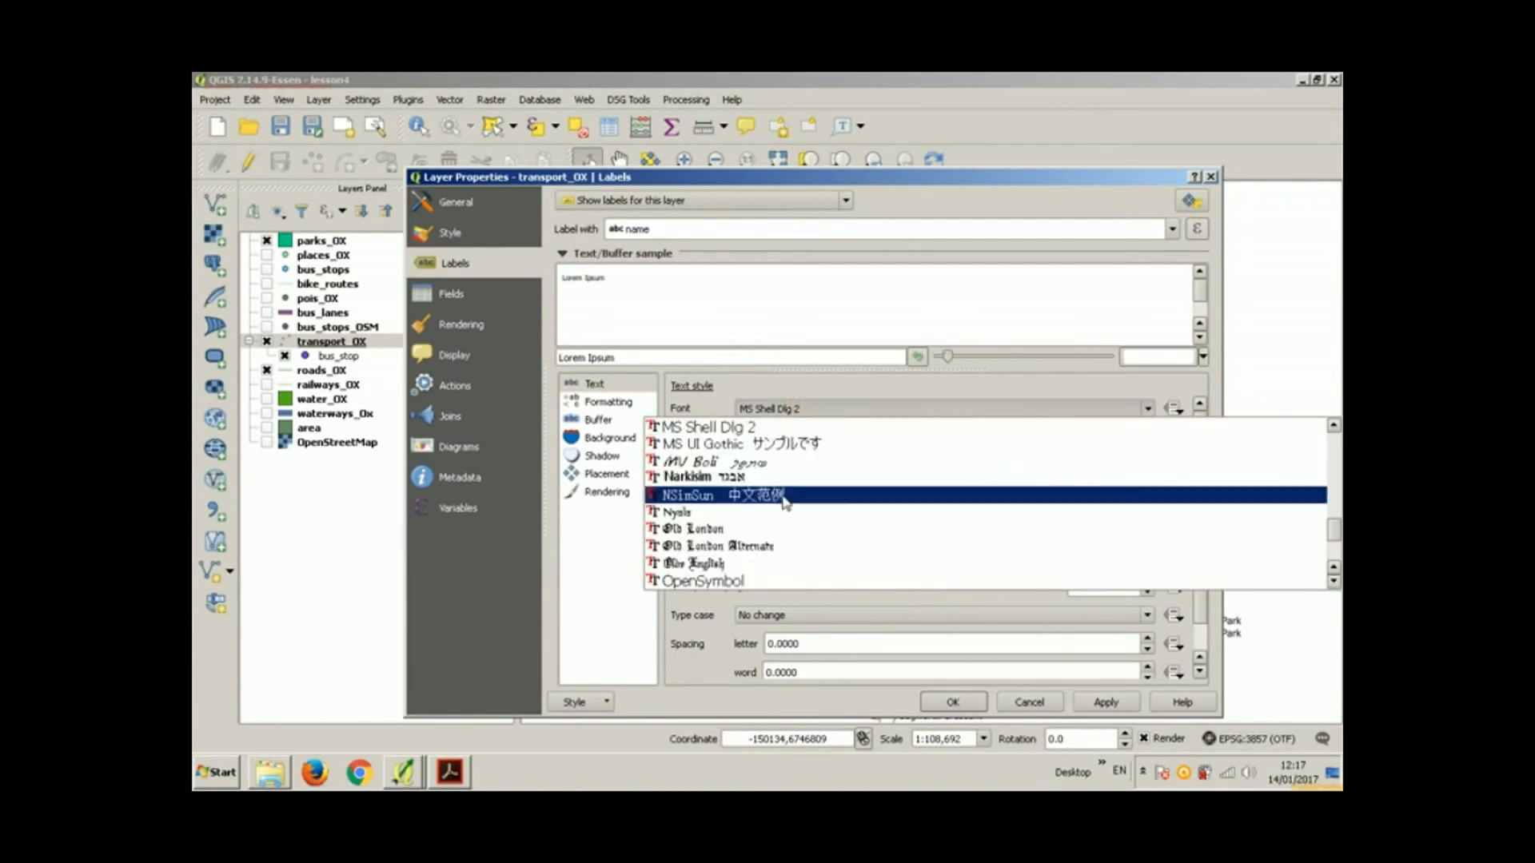
pyautogui.click(765, 530)
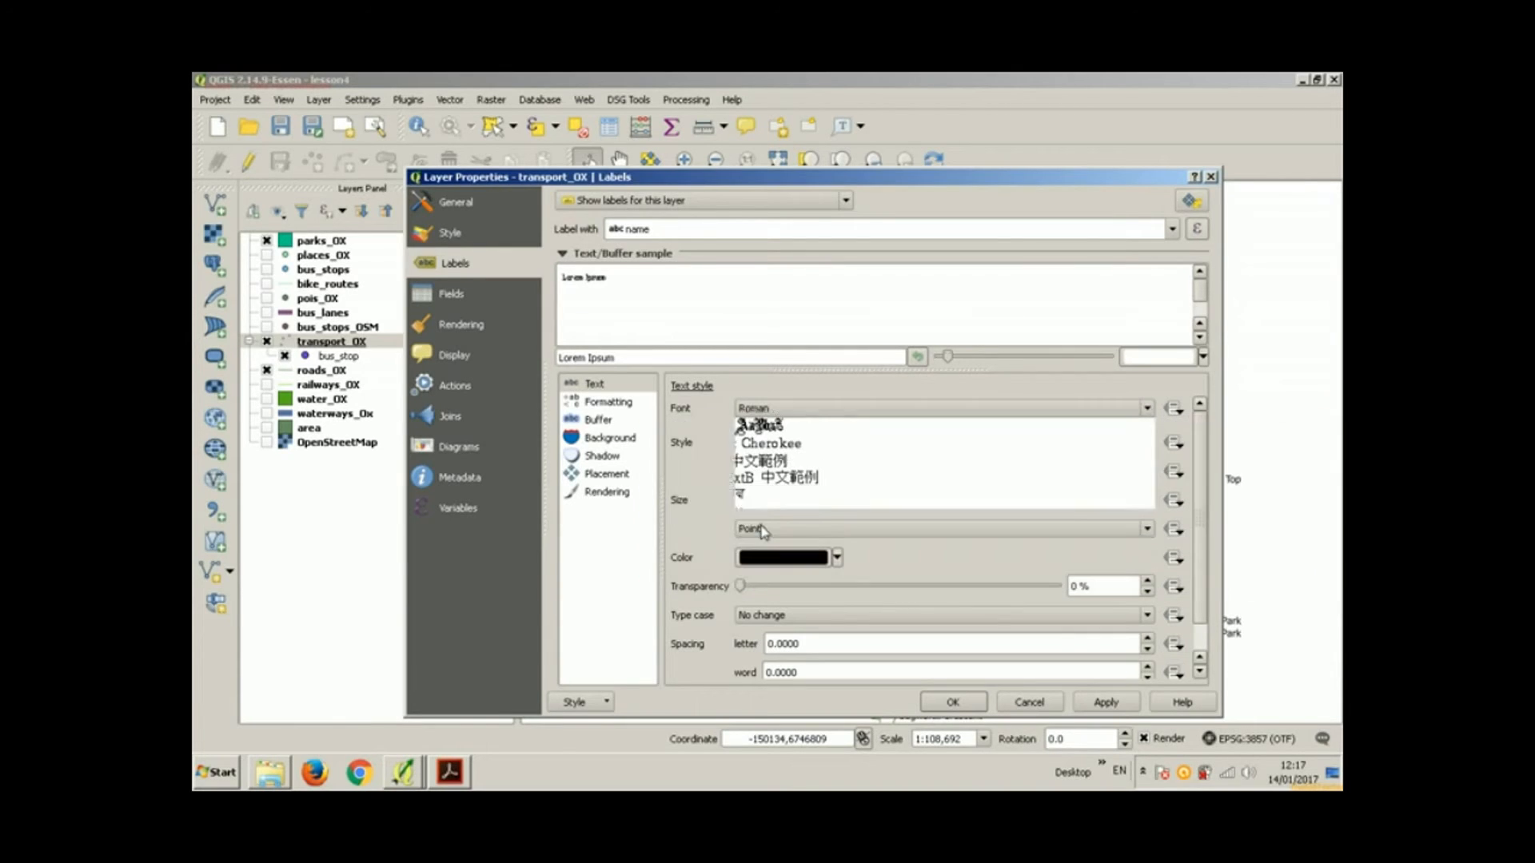
# Step: Place the transport_OX labels offset from the point in the lower-right quadrant, with X and Y offsets of 1
pyautogui.click(617, 478)
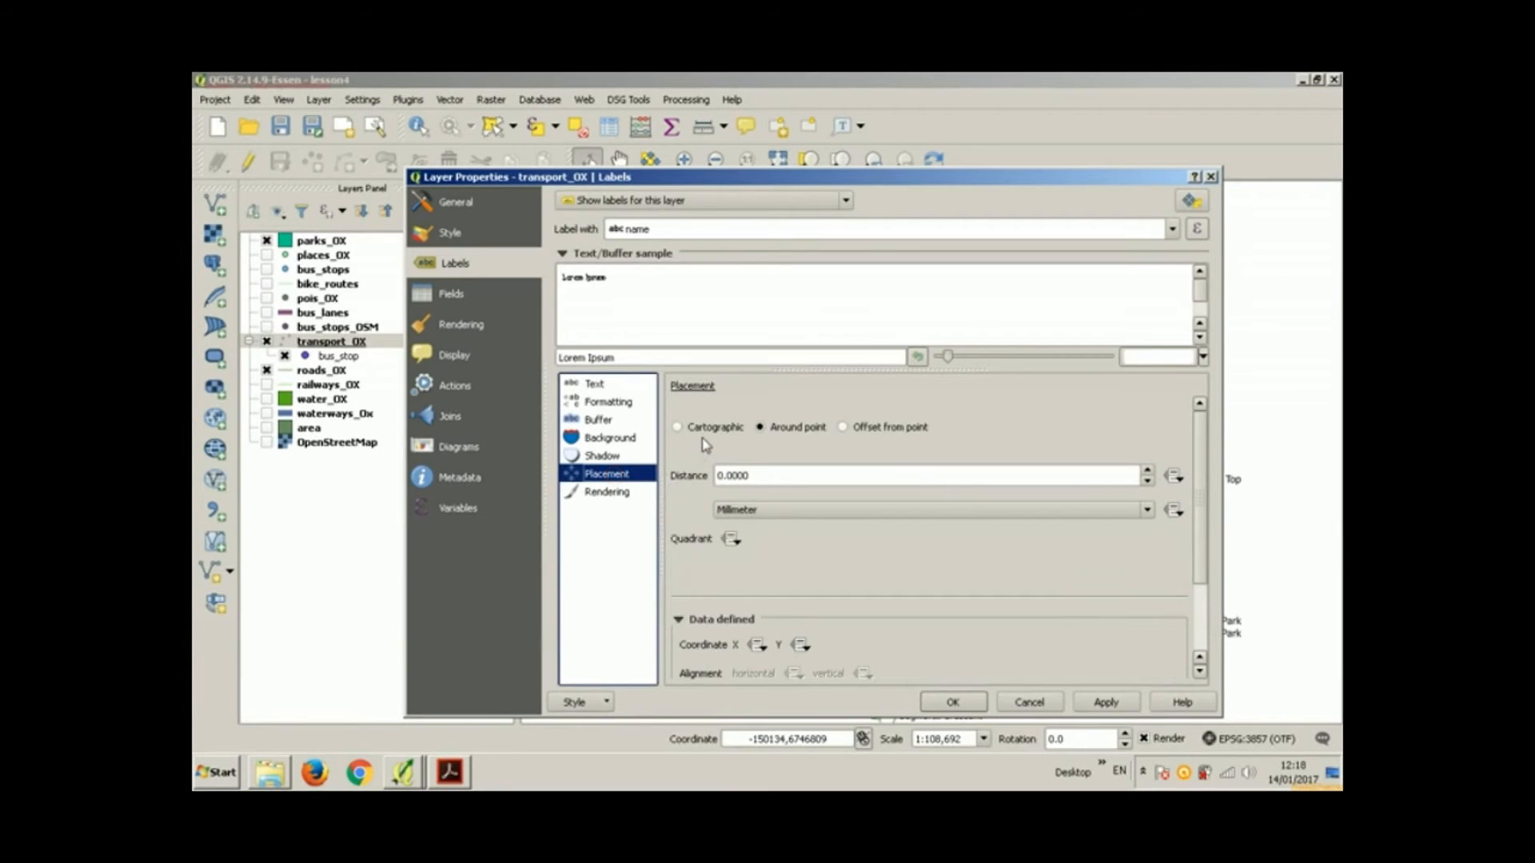
pyautogui.click(869, 429)
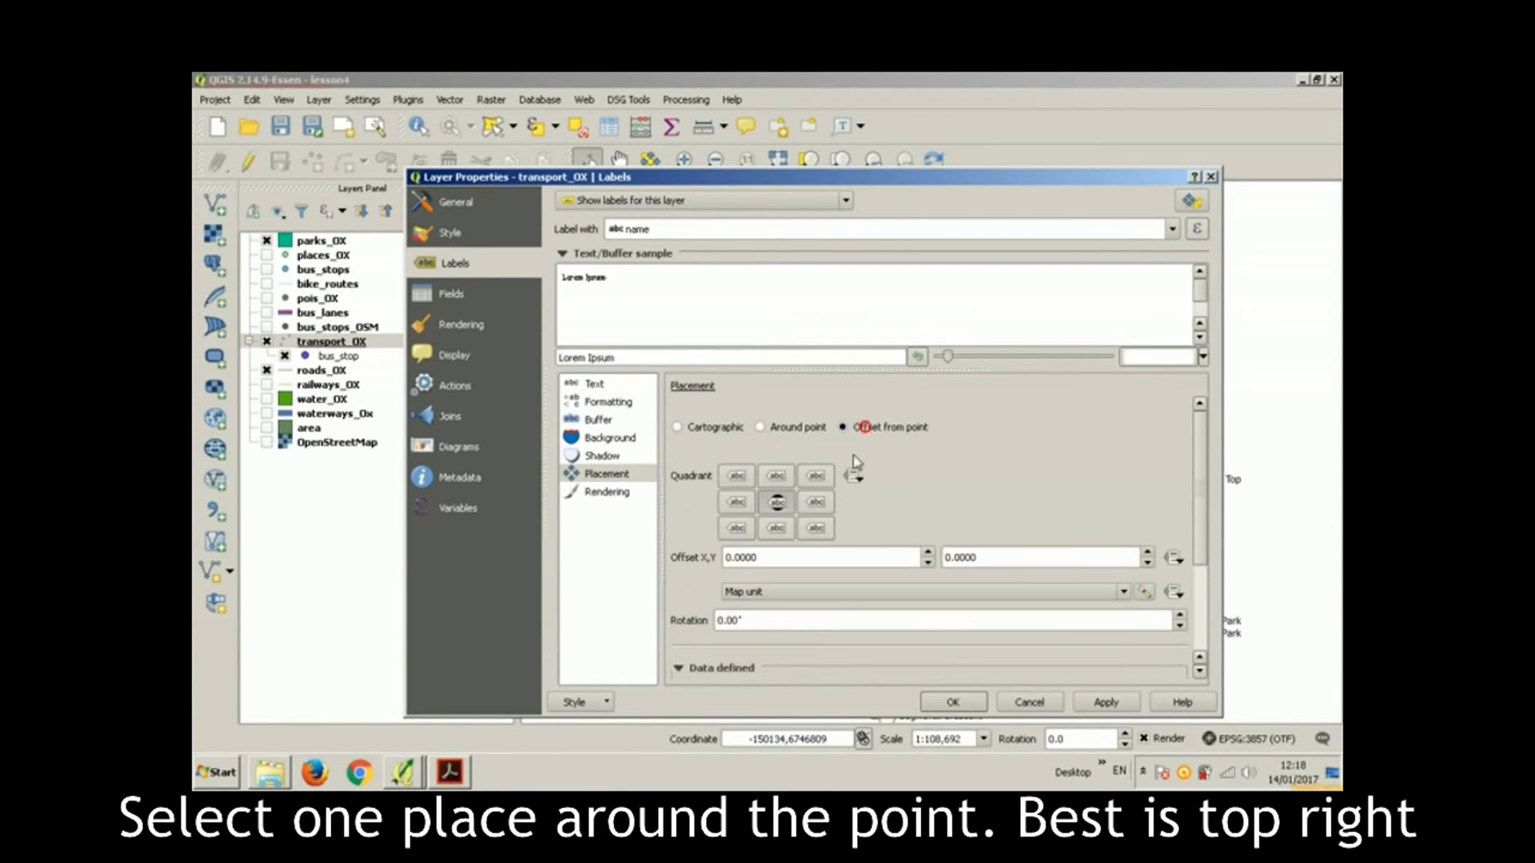
pyautogui.click(819, 482)
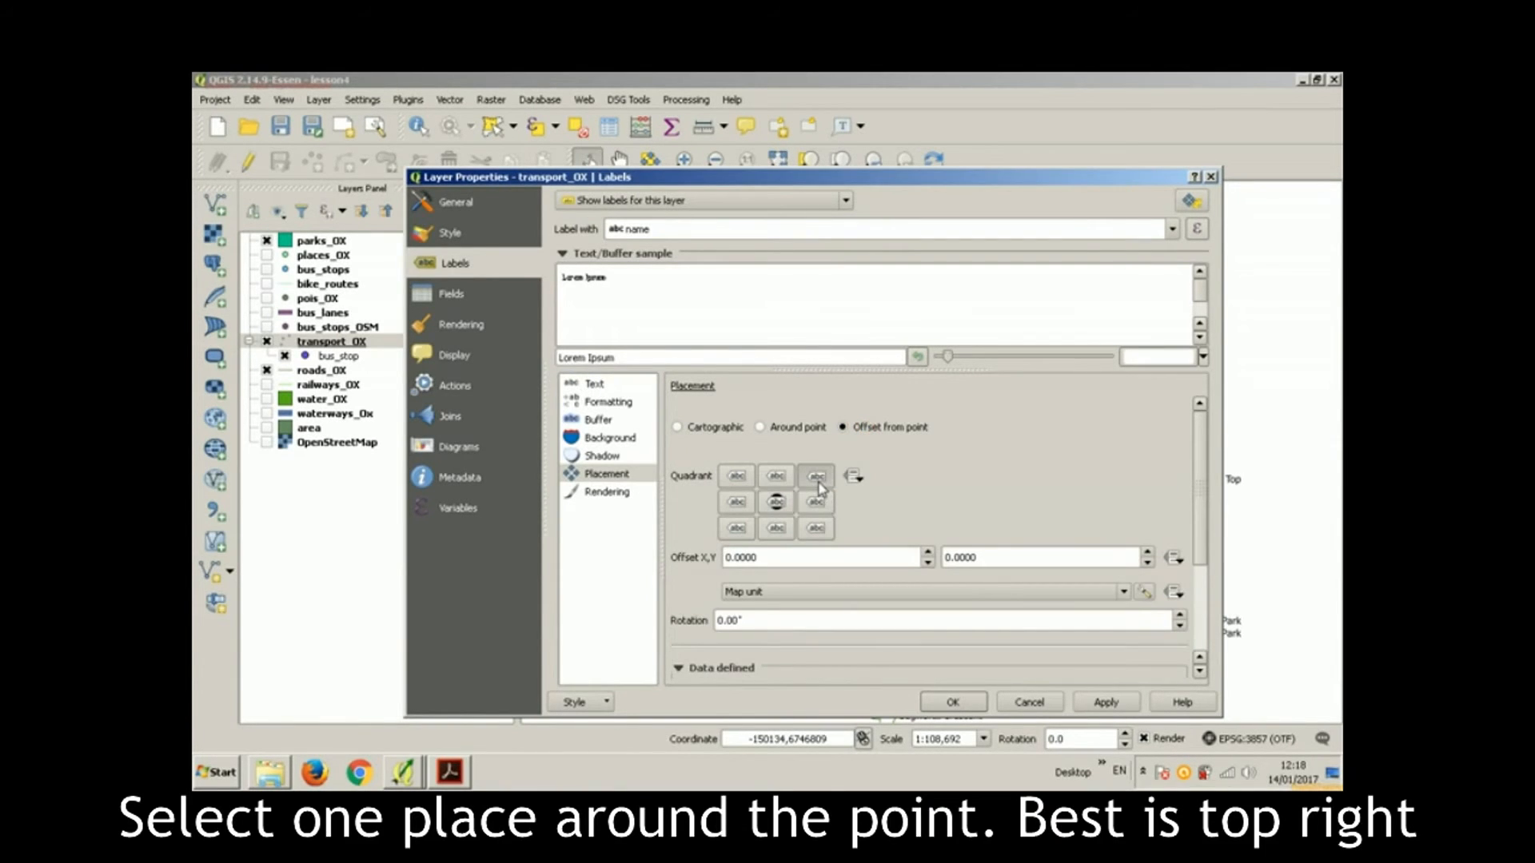
pyautogui.click(815, 528)
pyautogui.doubleClick(789, 560)
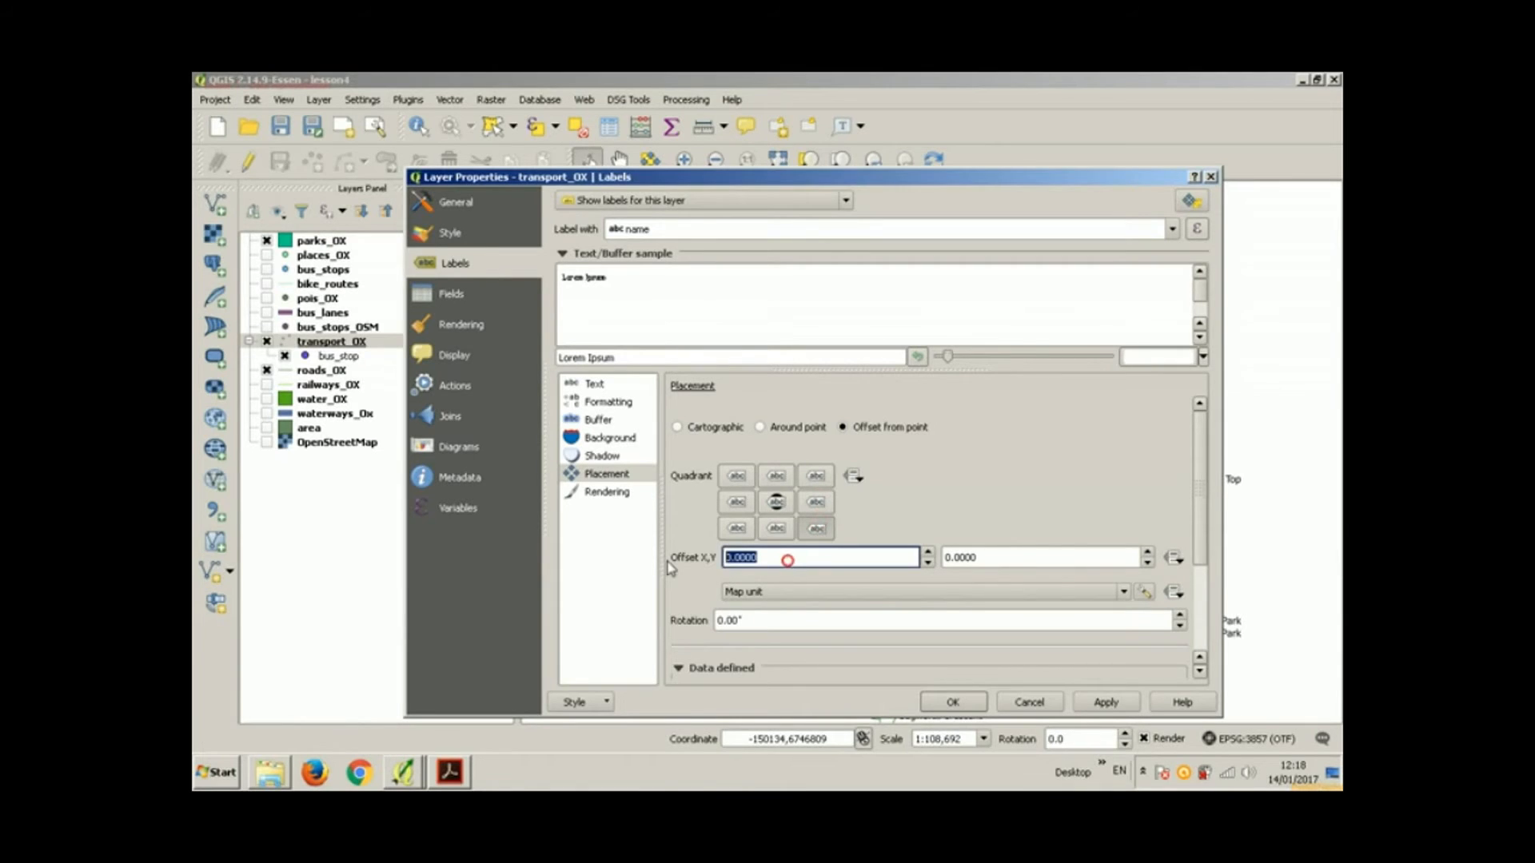
pyautogui.write('1')
pyautogui.press('Tab')
pyautogui.write('1')
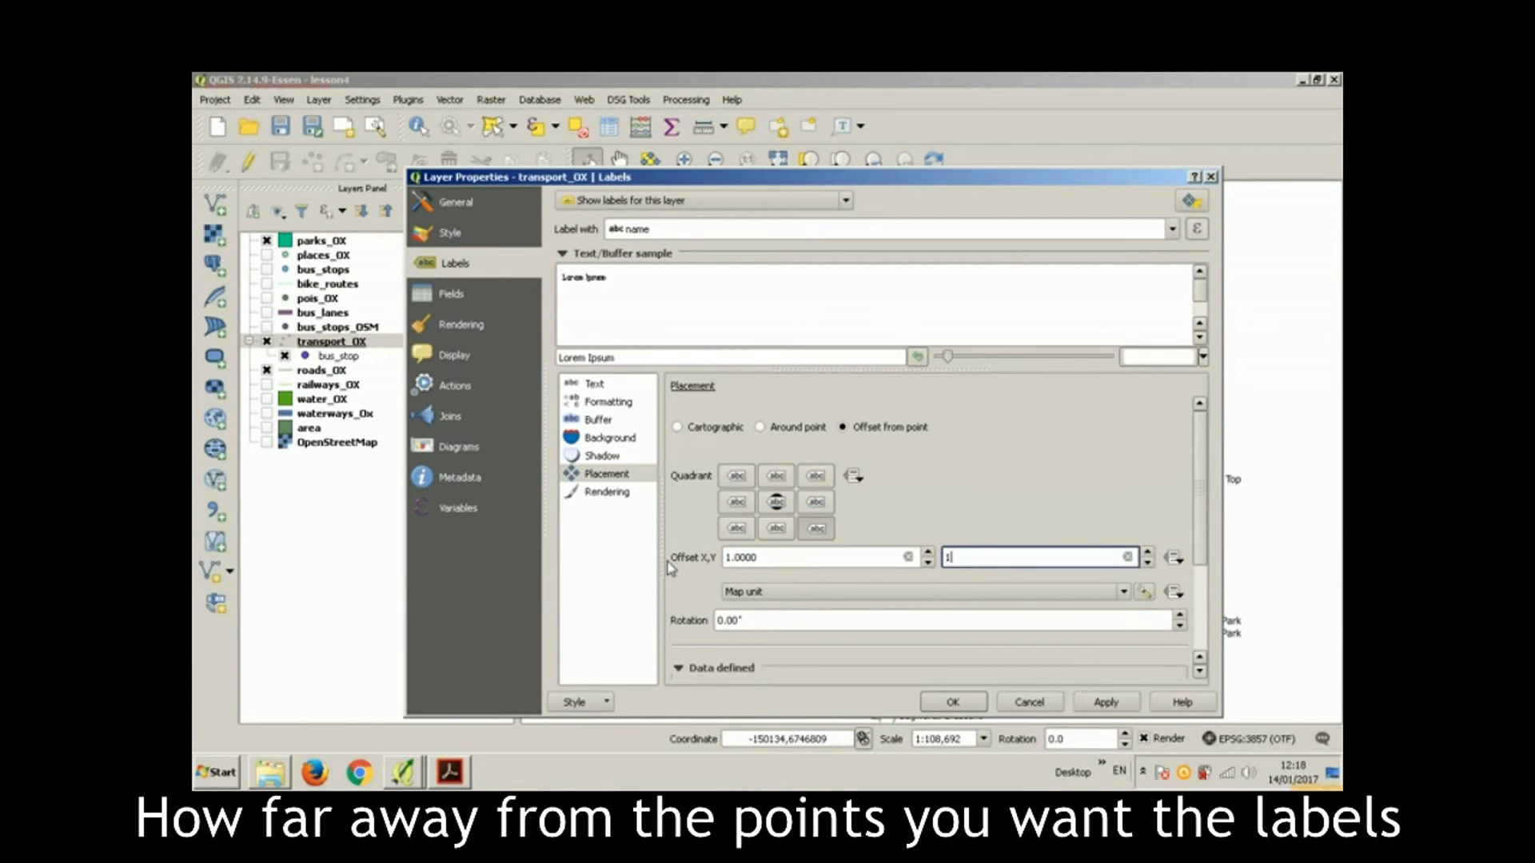
pyautogui.press('Tab')
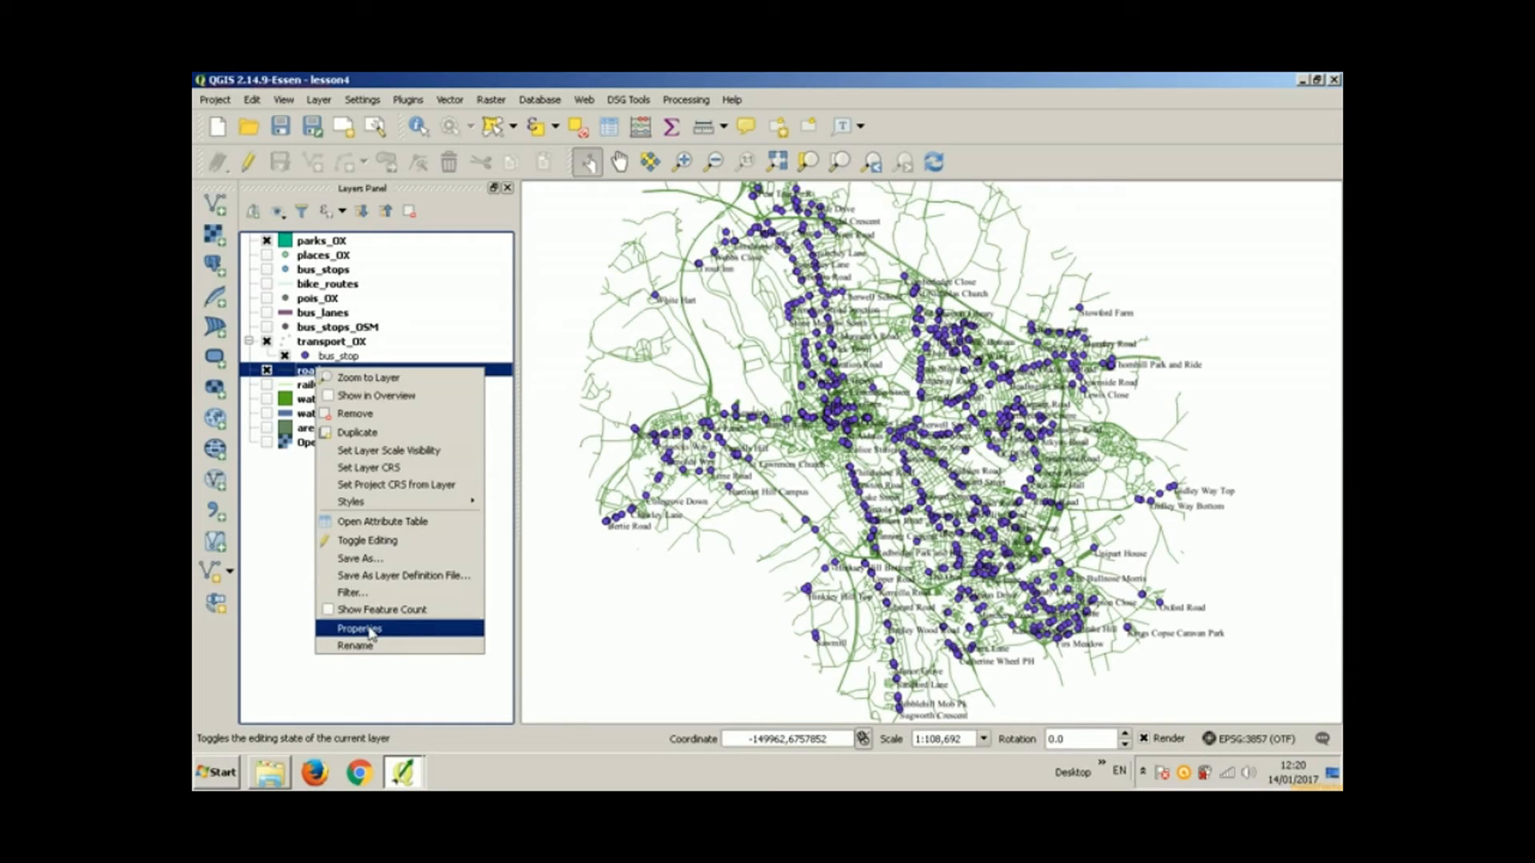
# Step: Open the roads_OX layer properties and switch its style from a single symbol to Categorized
pyautogui.click(364, 629)
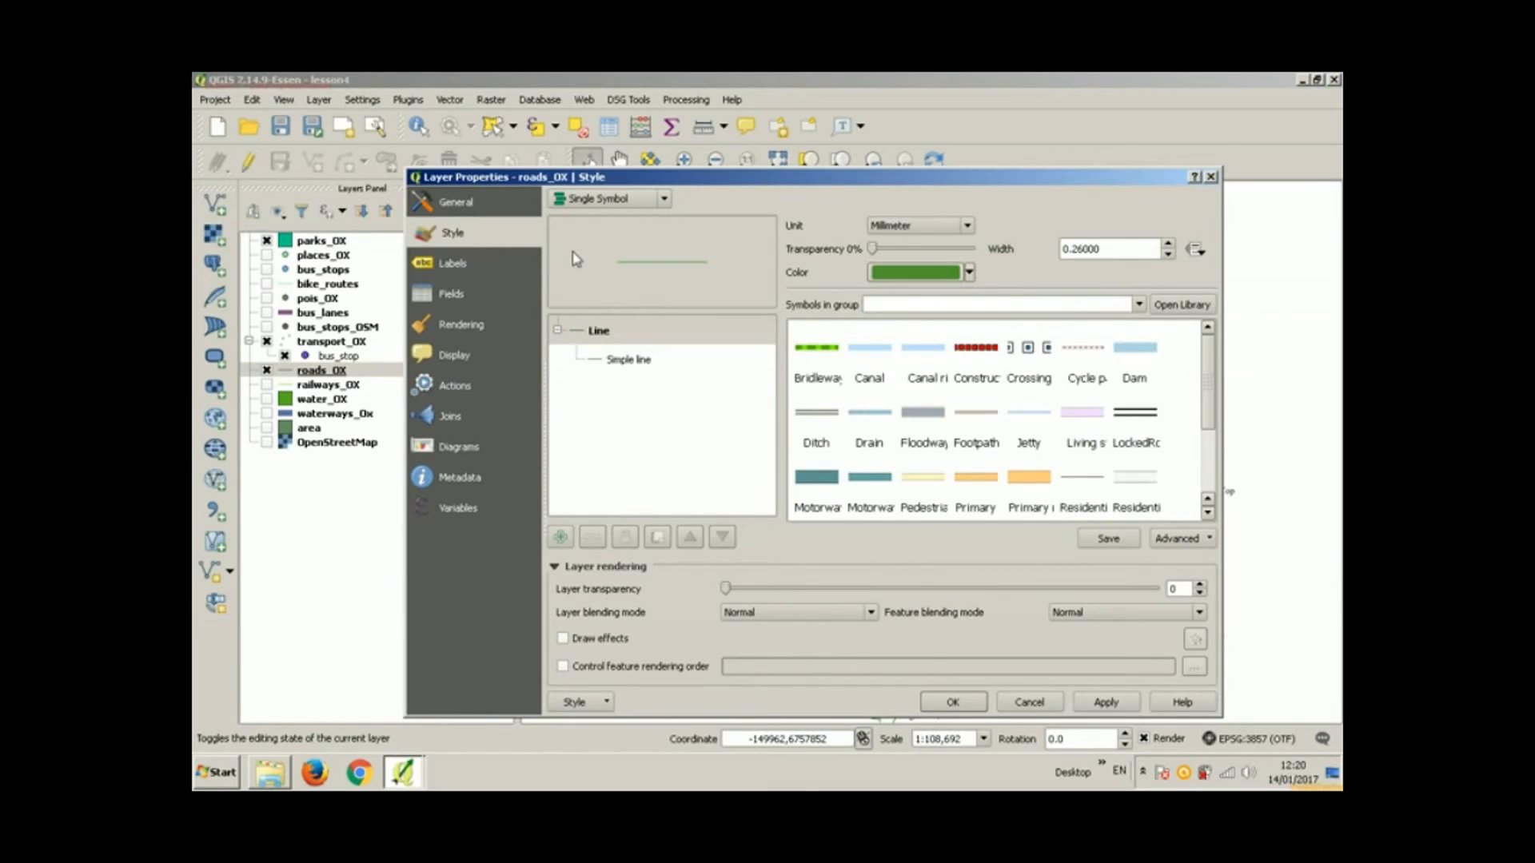
pyautogui.click(665, 198)
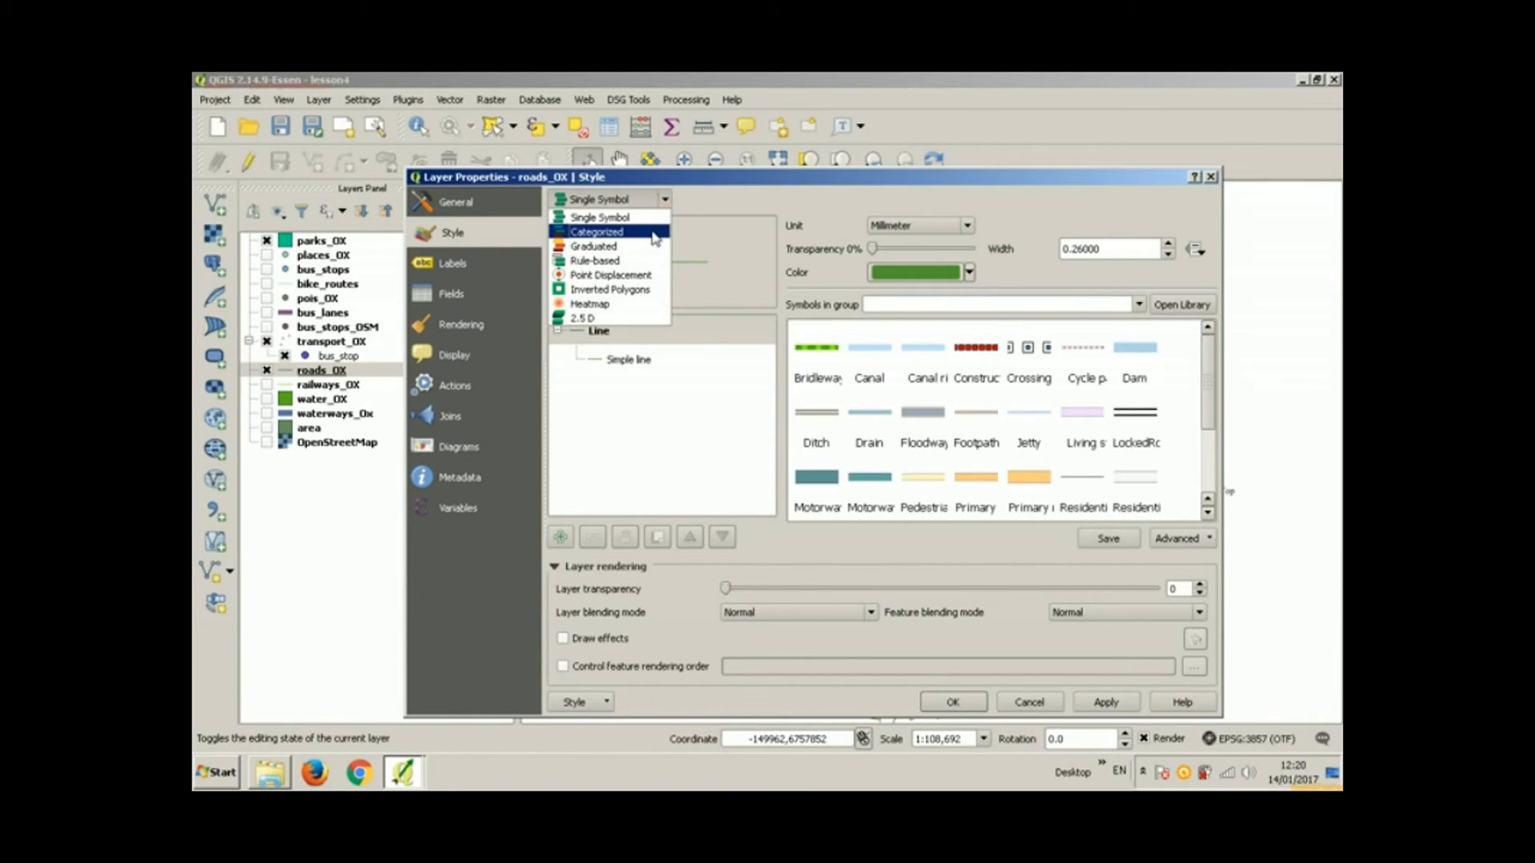
pyautogui.click(655, 234)
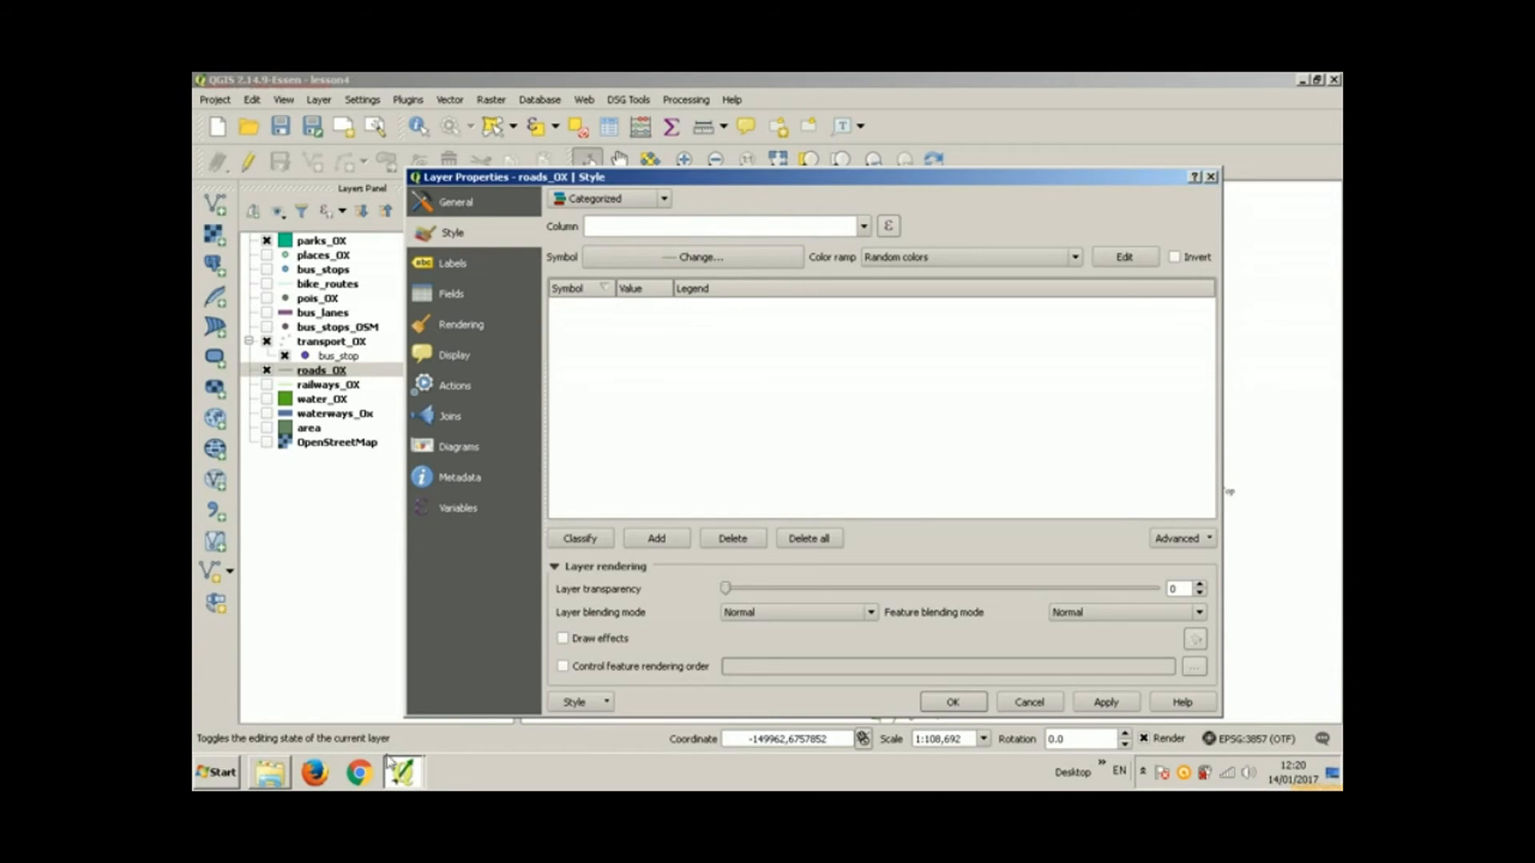
# Step: Switch to Chrome and read the Highway road types on the OpenStreetMap Map Features wiki page
pyautogui.click(359, 772)
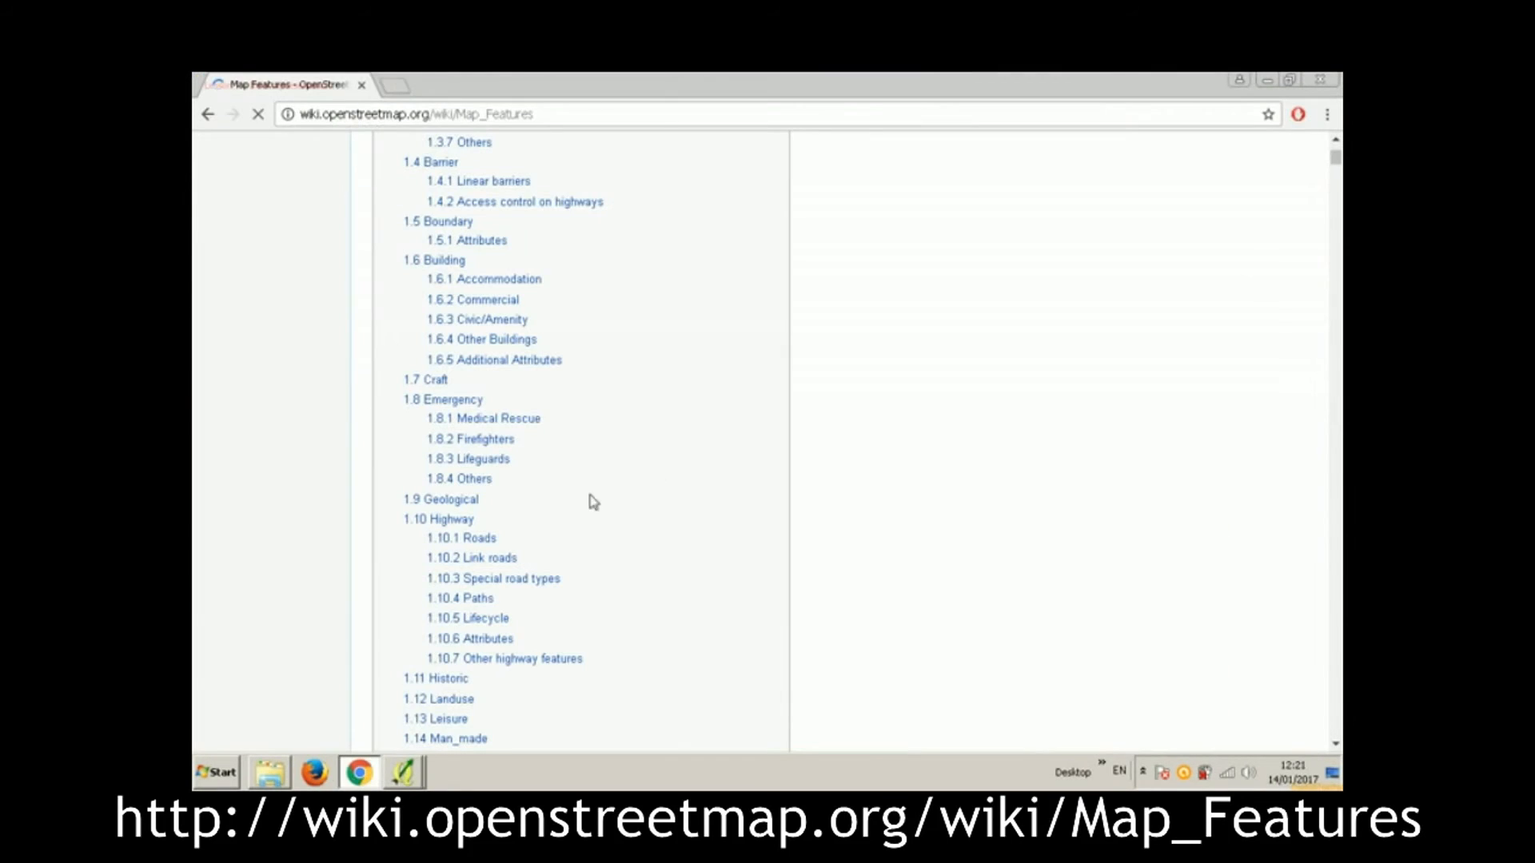
pyautogui.click(439, 520)
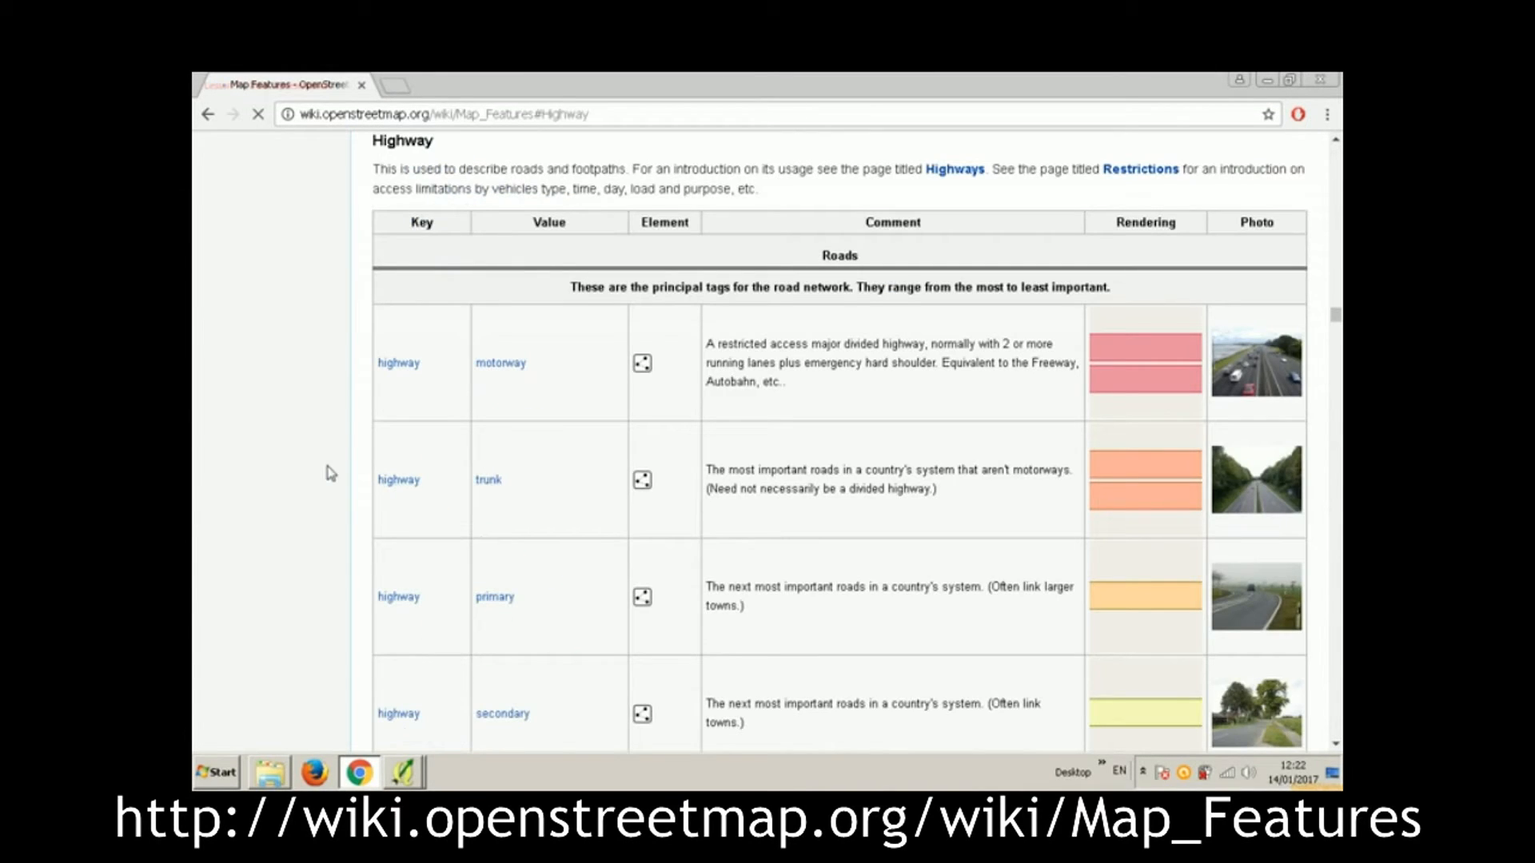
pyautogui.scroll(-10, 331, 473)
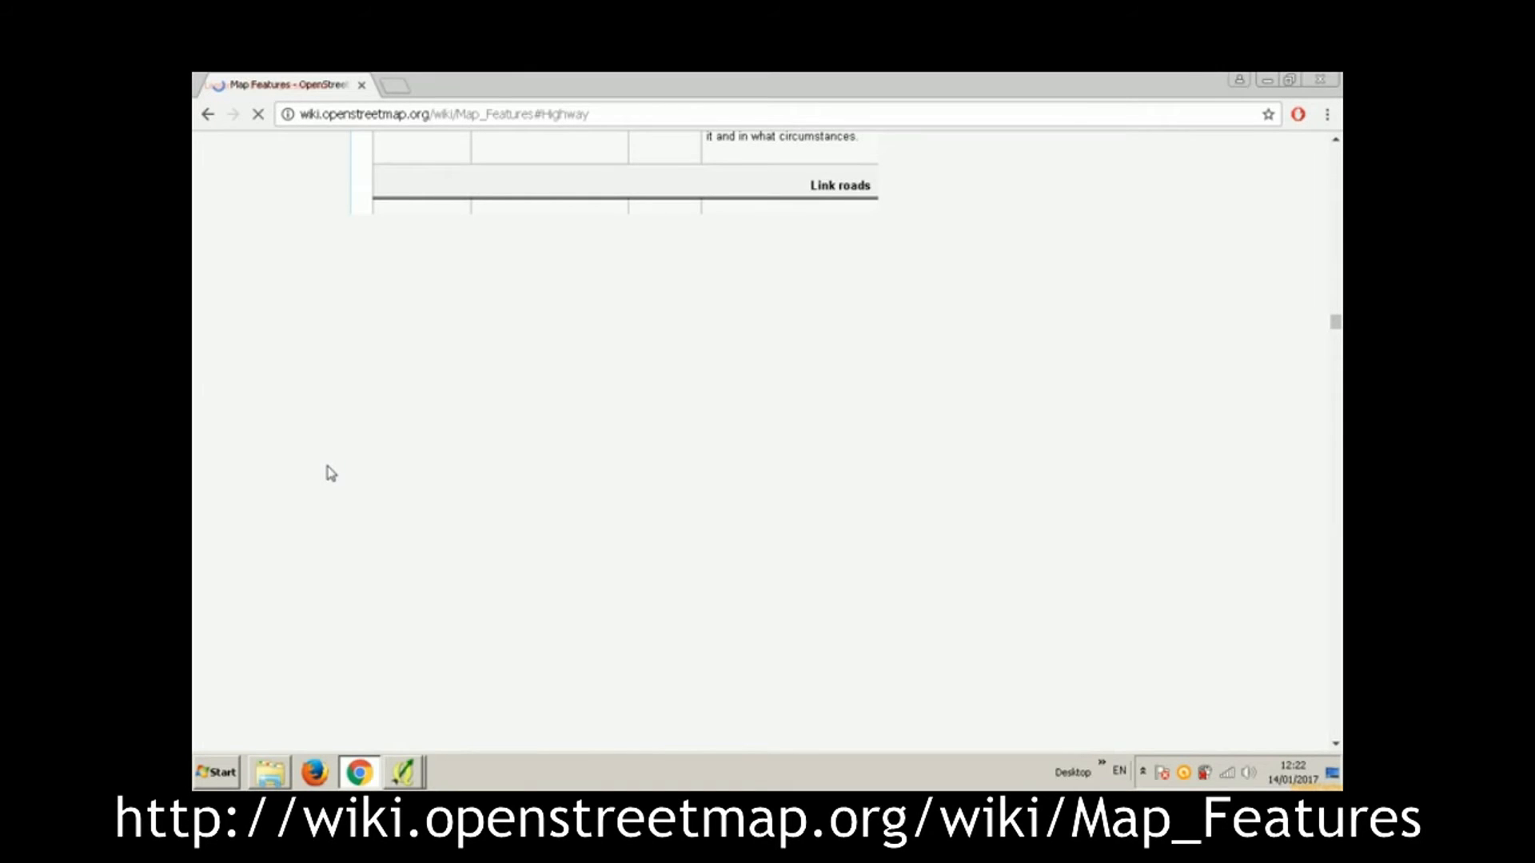
pyautogui.scroll(-1, 331, 476)
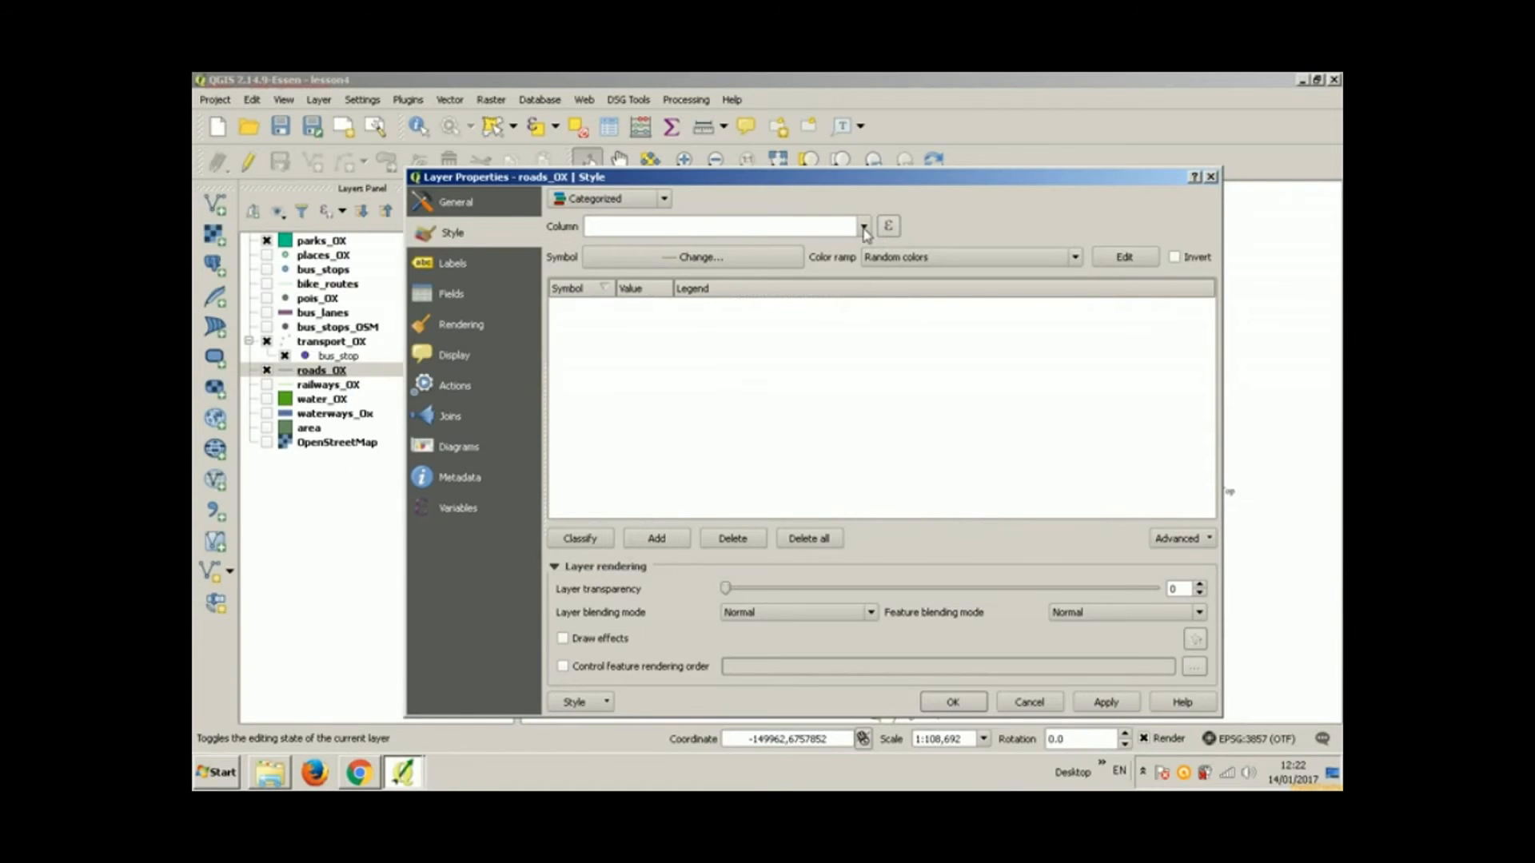
# Step: In QGIS, classify the roads_OX layer by the fclass column using the random colors ramp
pyautogui.click(865, 229)
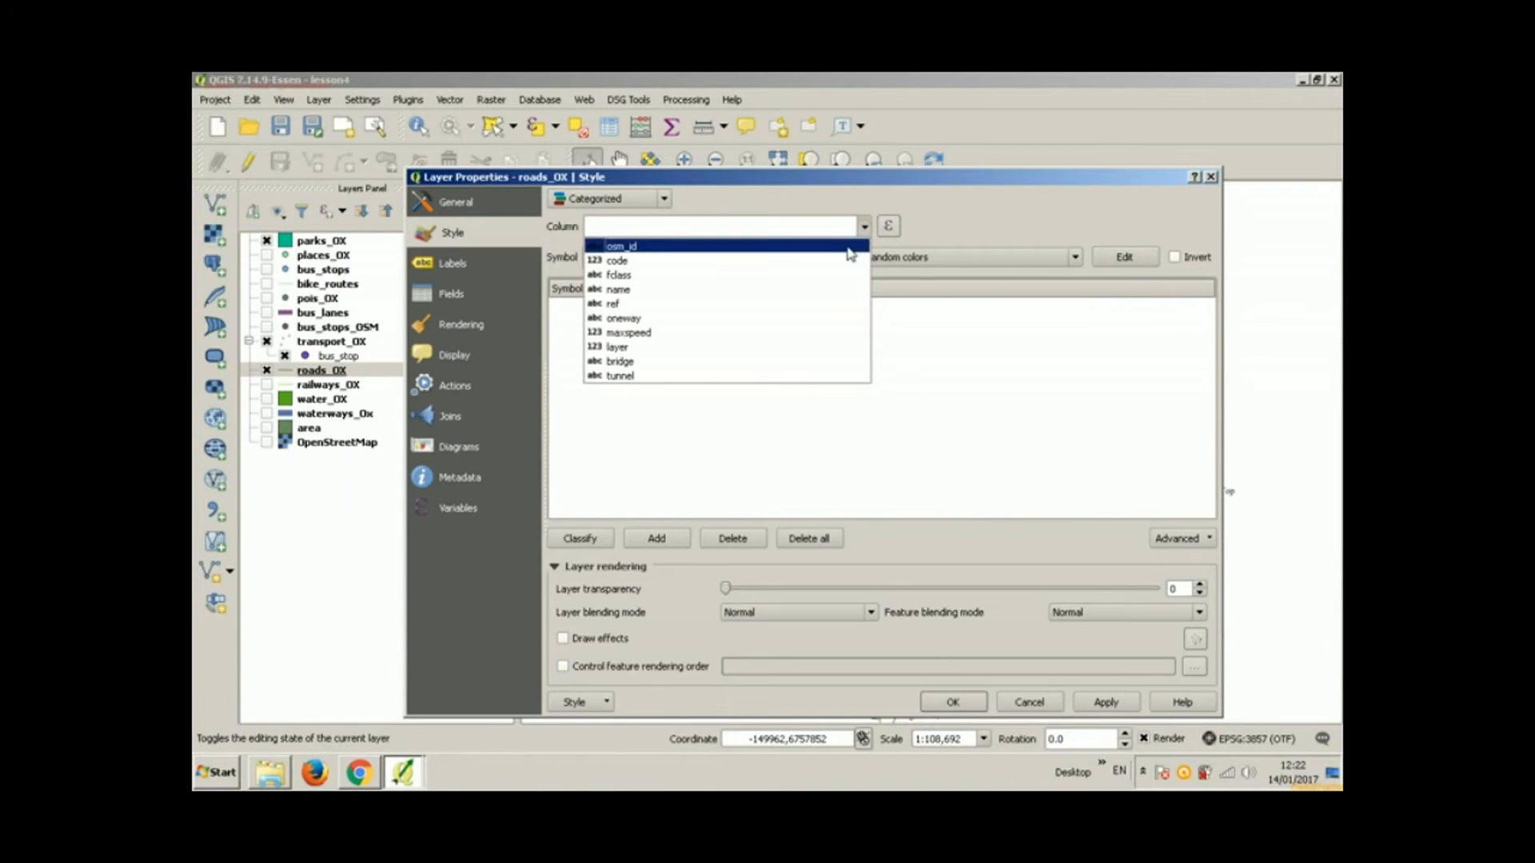
pyautogui.click(834, 276)
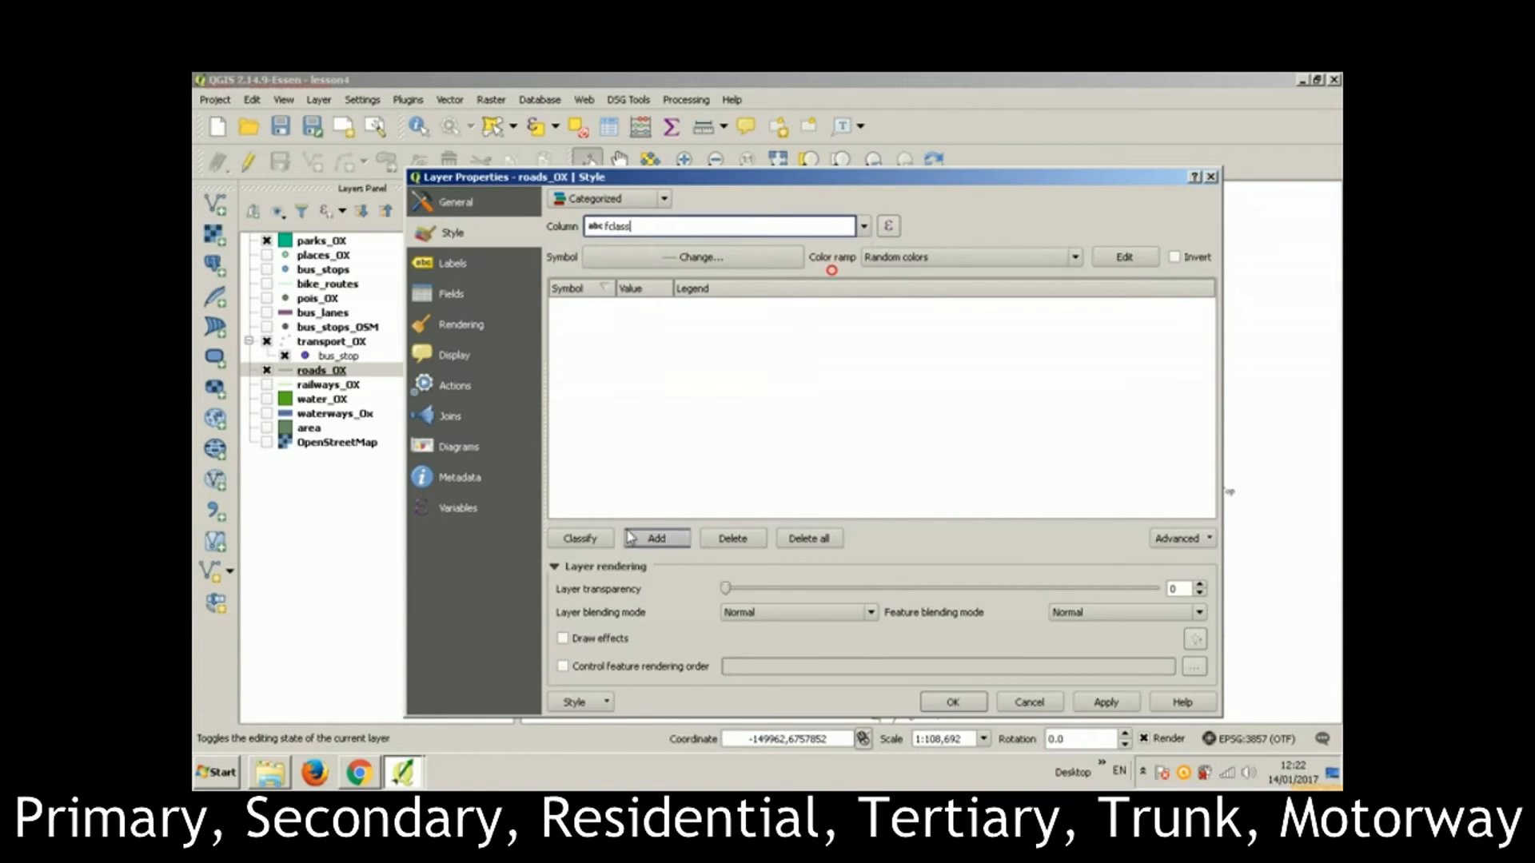
pyautogui.click(604, 538)
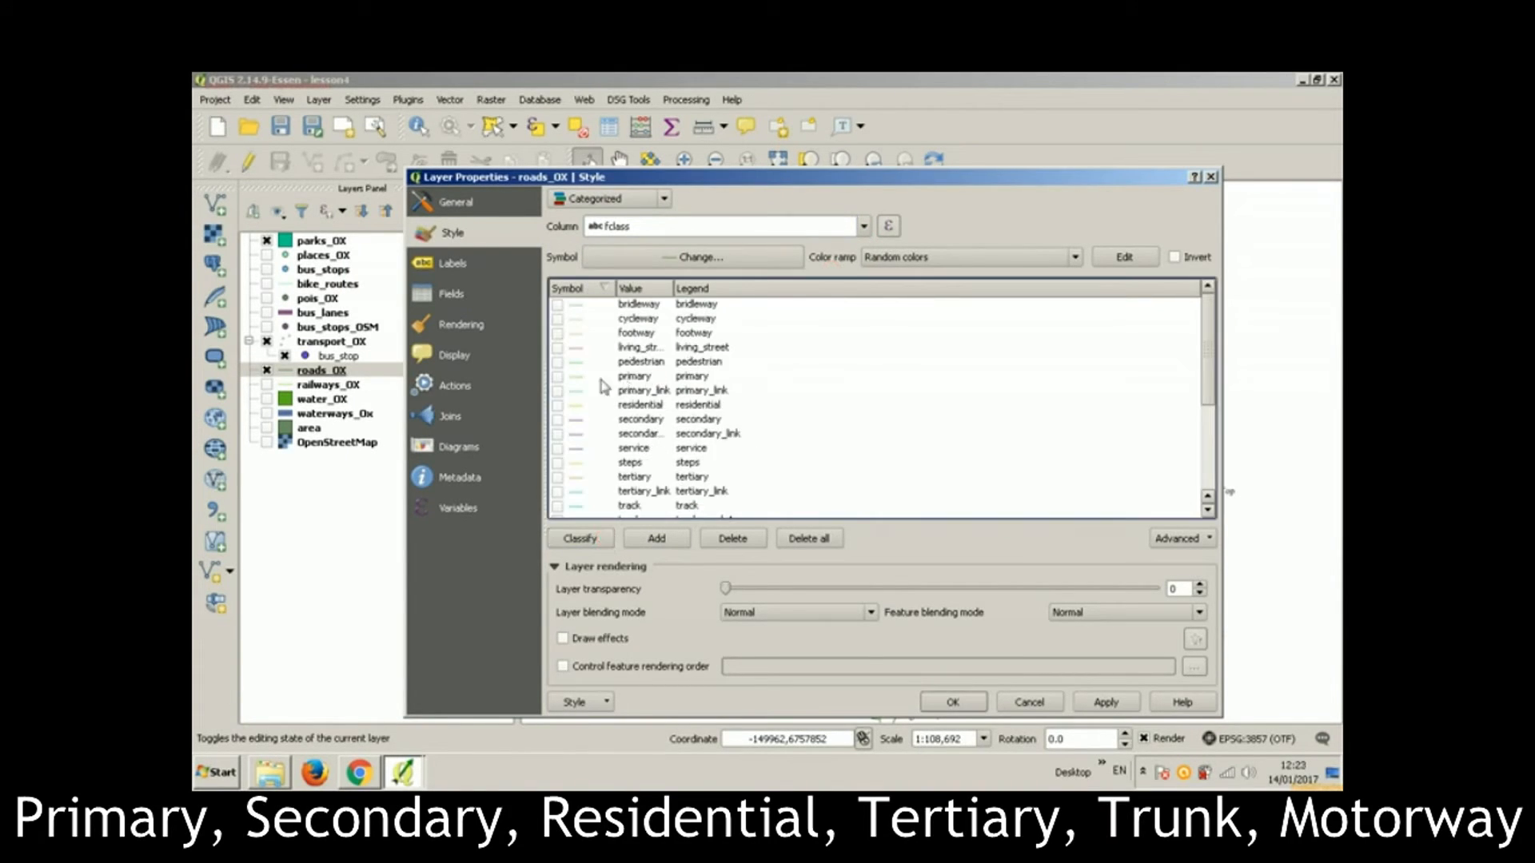
# Step: Enable the primary, secondary, tertiary and trunk road categories with their link categories, plus residential
pyautogui.click(557, 376)
pyautogui.click(557, 390)
pyautogui.click(557, 419)
pyautogui.click(557, 433)
pyautogui.click(558, 404)
pyautogui.scroll(-1, 605, 438)
pyautogui.scroll(-1, 605, 438)
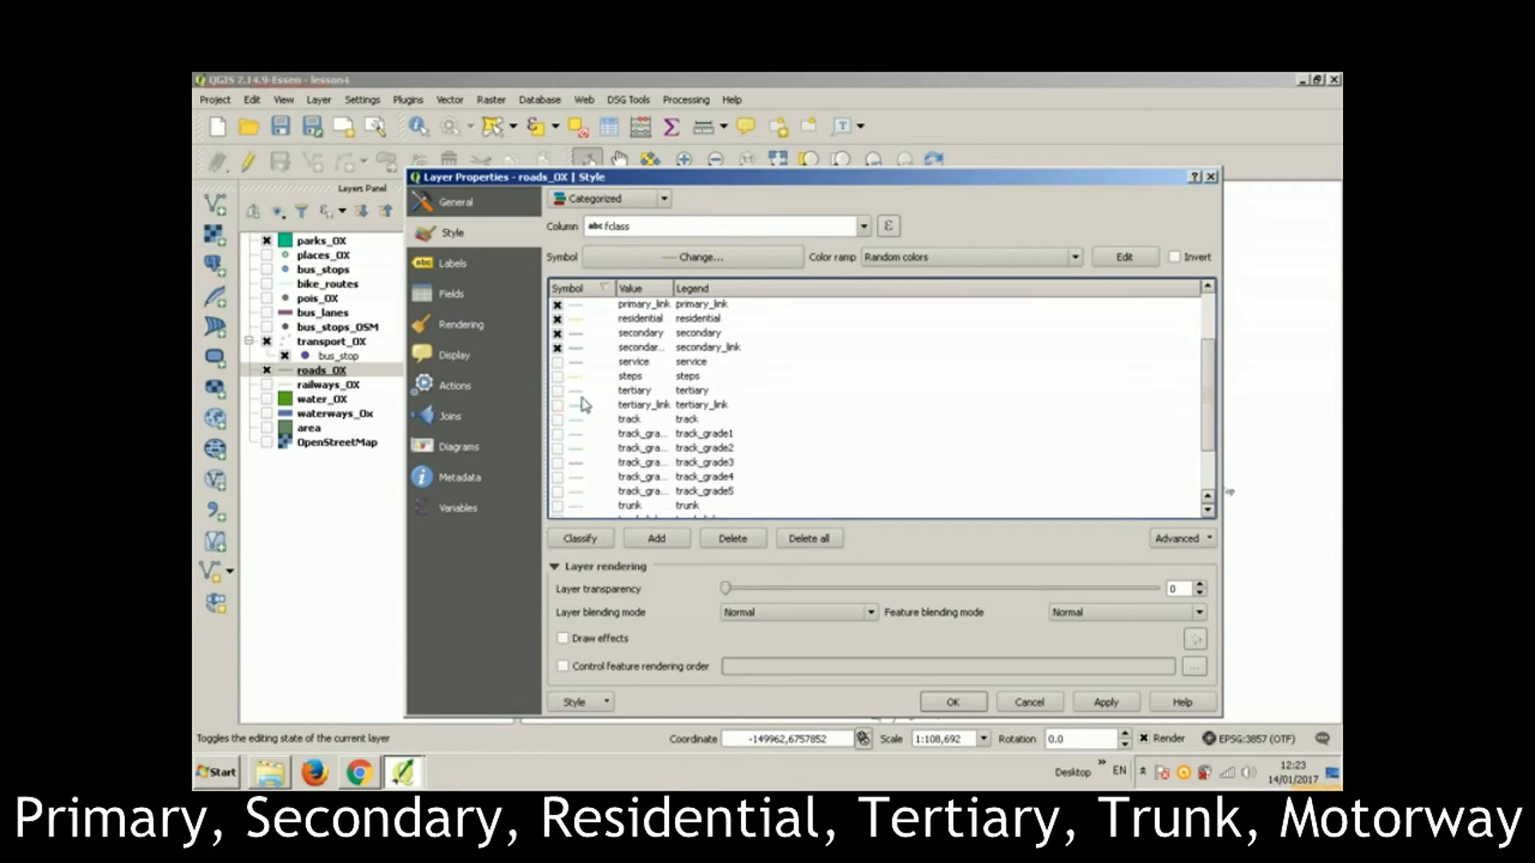
pyautogui.click(557, 390)
pyautogui.click(557, 404)
pyautogui.scroll(-1, 566, 441)
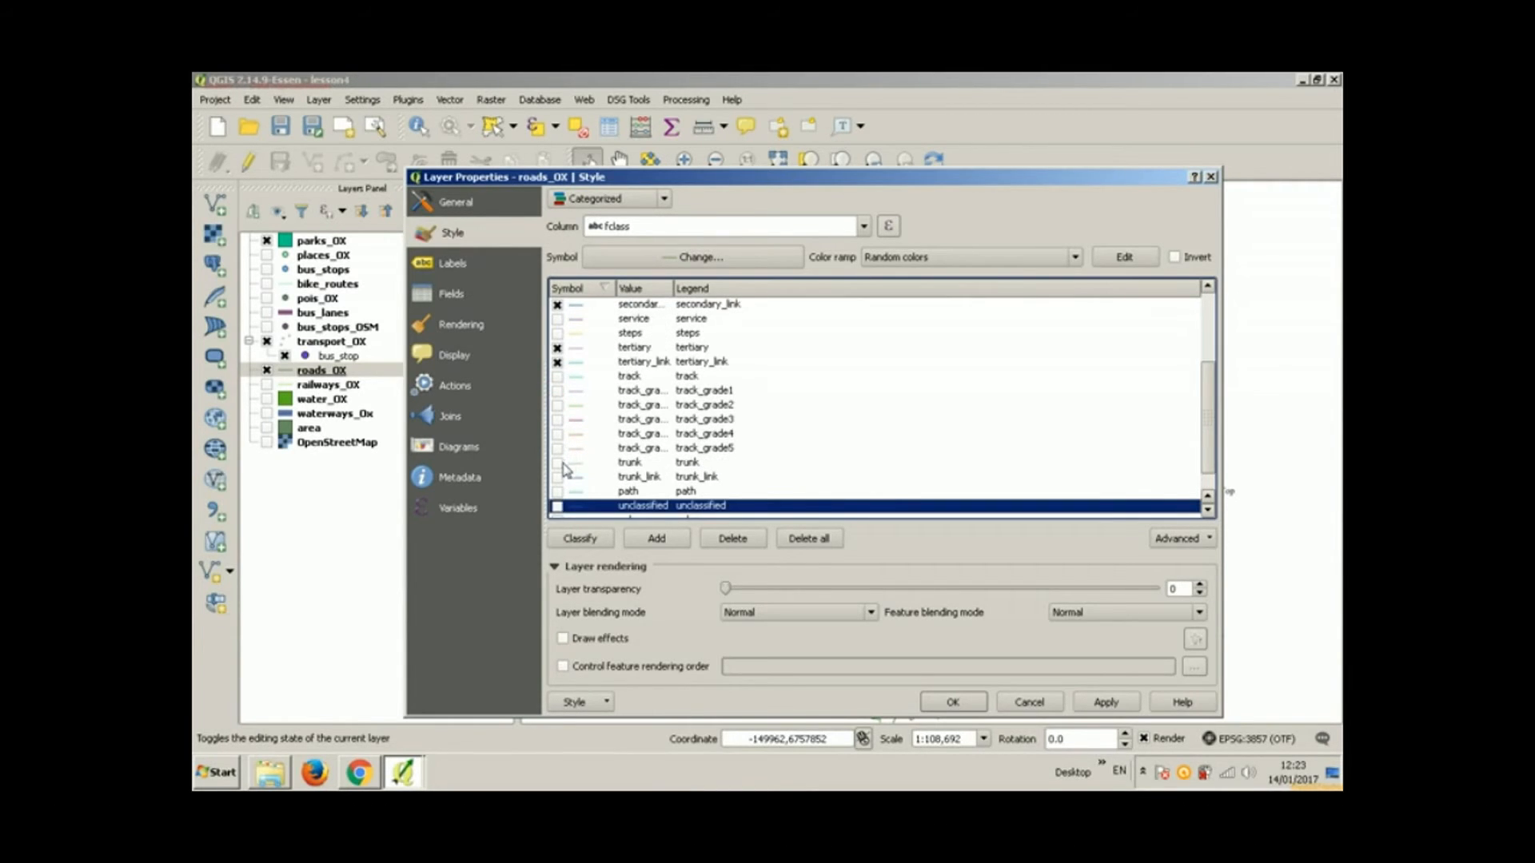
pyautogui.click(559, 463)
pyautogui.scroll(3, 569, 476)
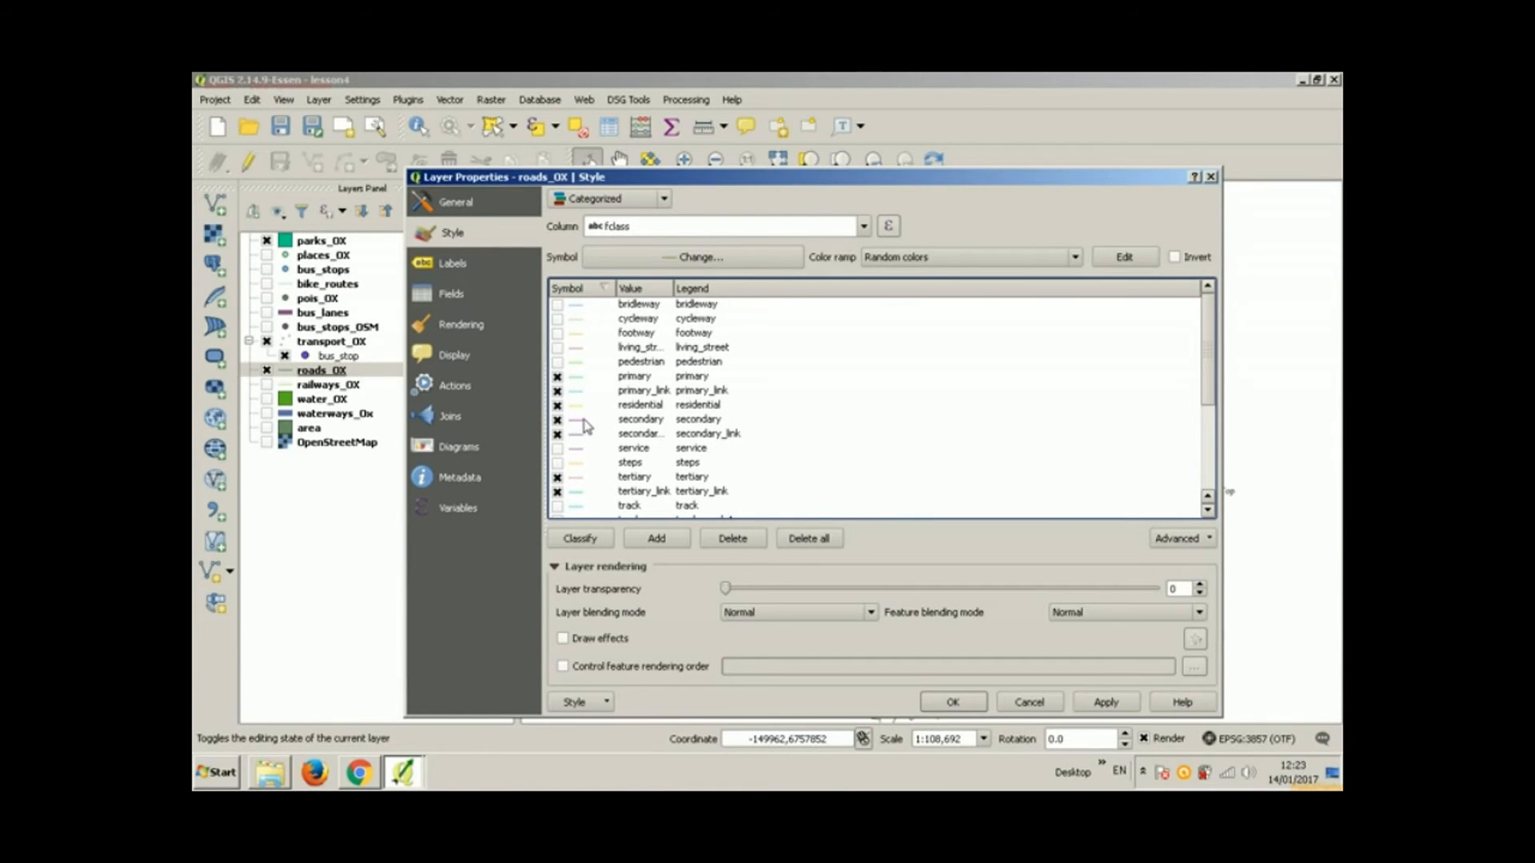
pyautogui.scroll(-1, 586, 425)
pyautogui.scroll(-3, 586, 422)
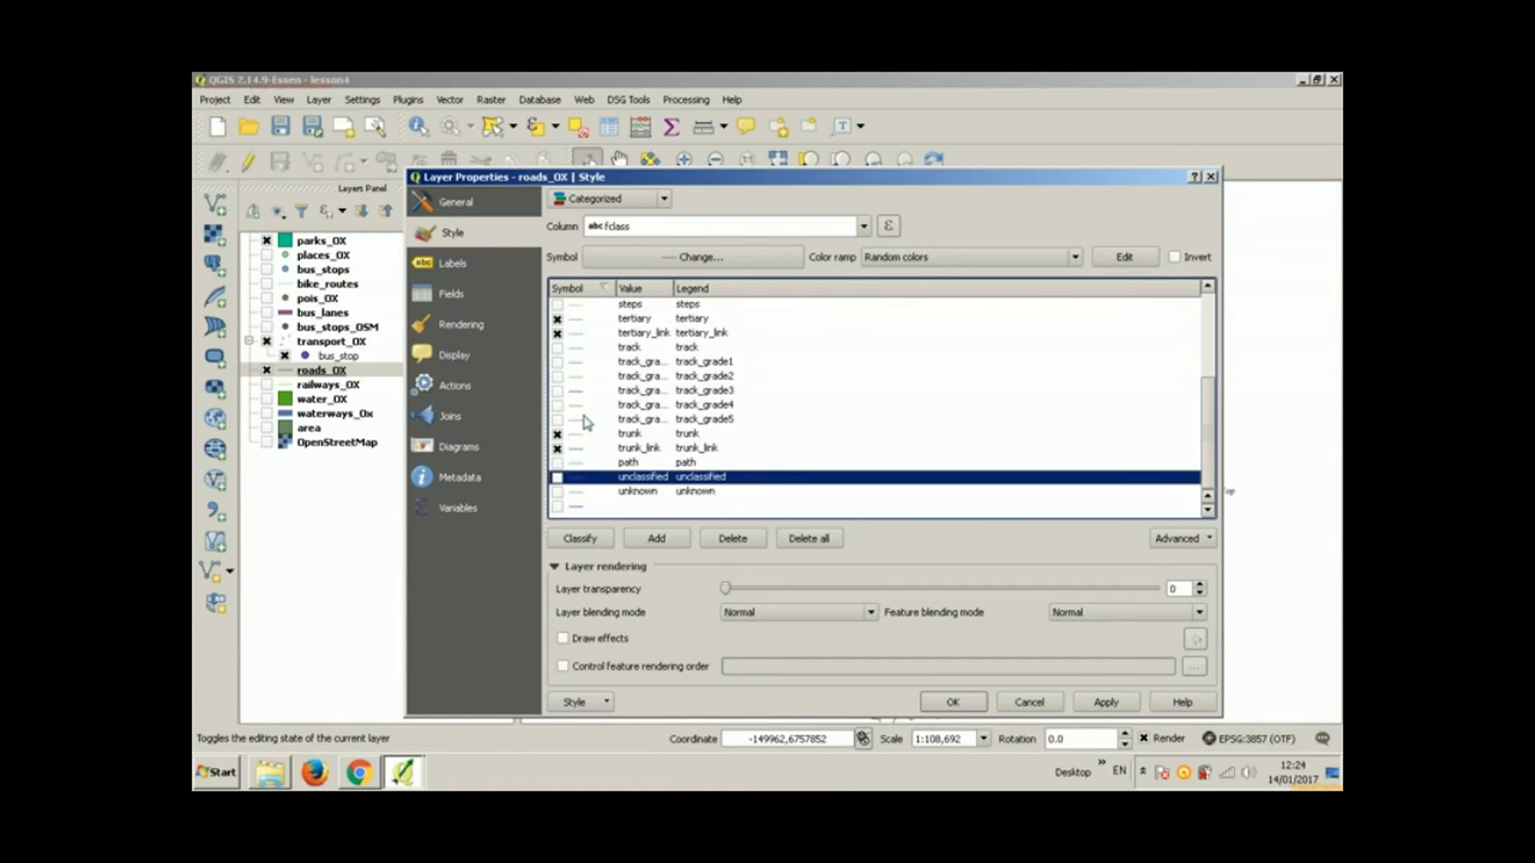
# Step: Enable the footway, unclassified, service, track and living_street categories of the roads_OX style as well
pyautogui.scroll(4, 586, 422)
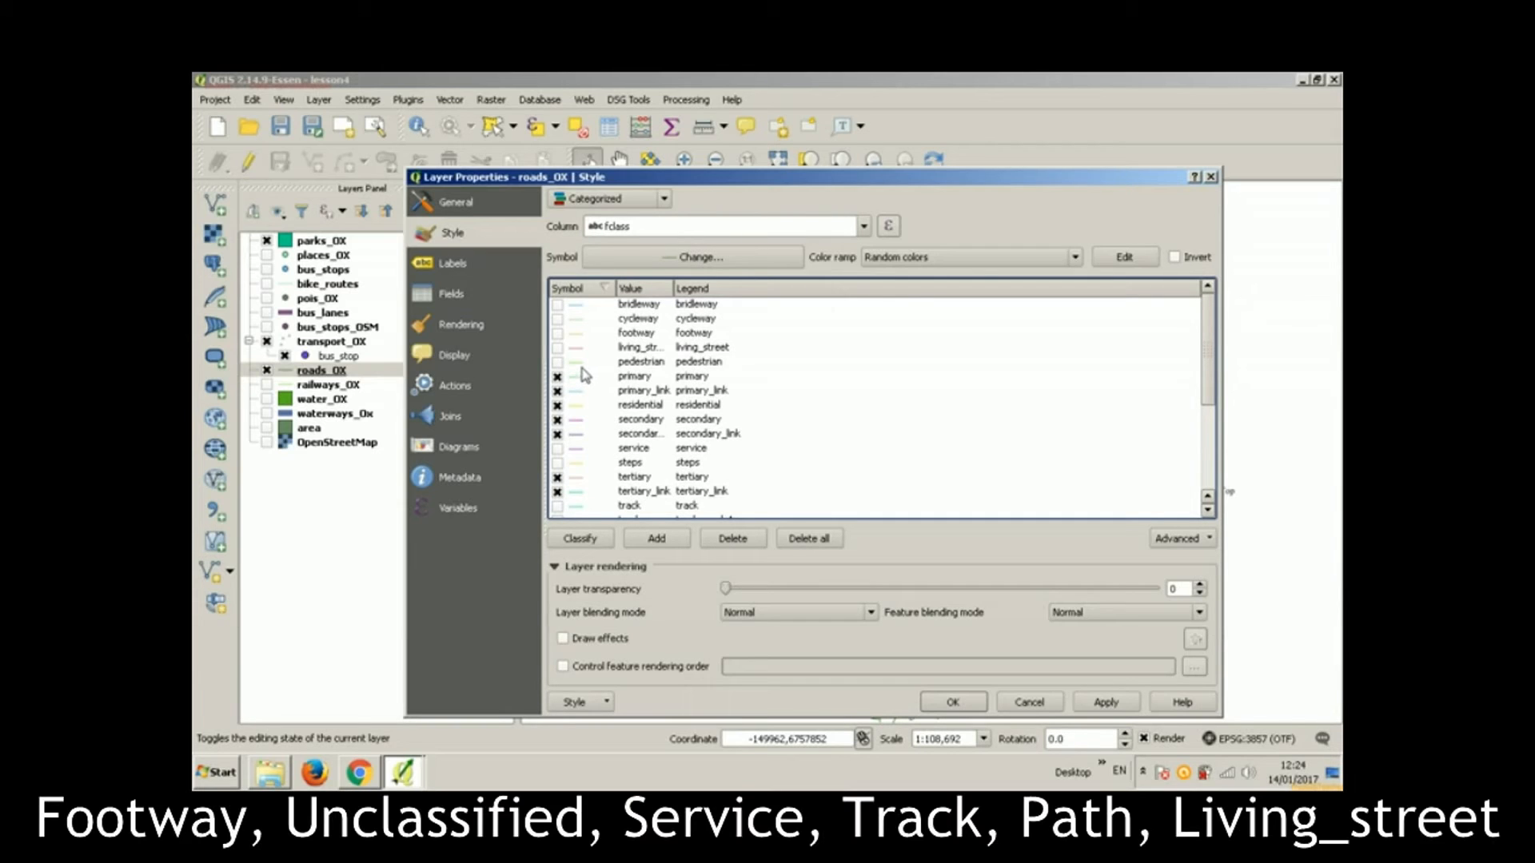
pyautogui.click(557, 333)
pyautogui.scroll(-4, 609, 406)
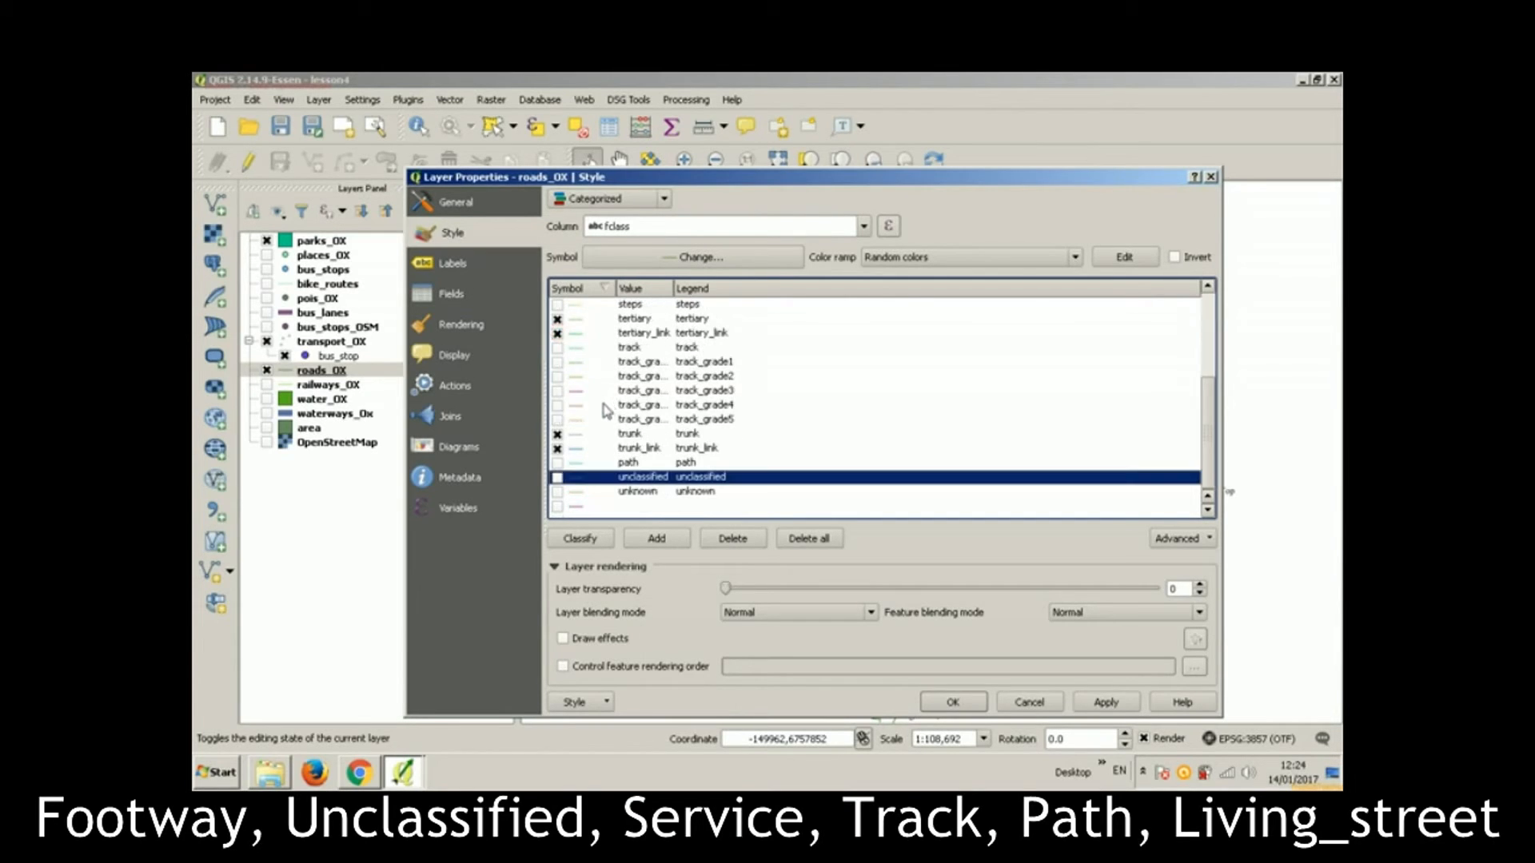
pyautogui.click(557, 477)
pyautogui.scroll(1, 586, 408)
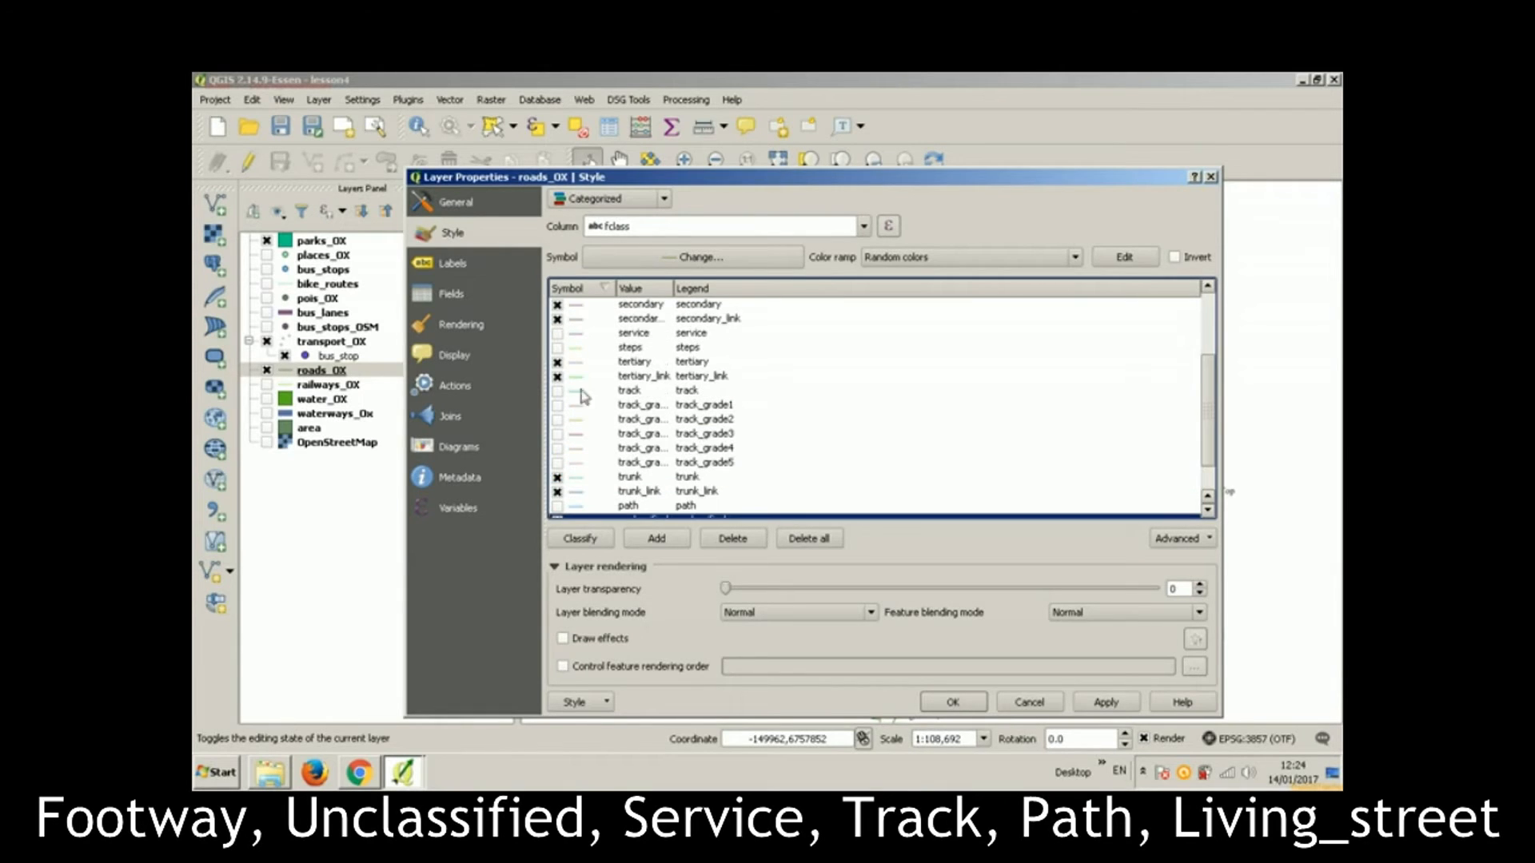
pyautogui.click(558, 332)
pyautogui.click(557, 391)
pyautogui.scroll(2, 624, 431)
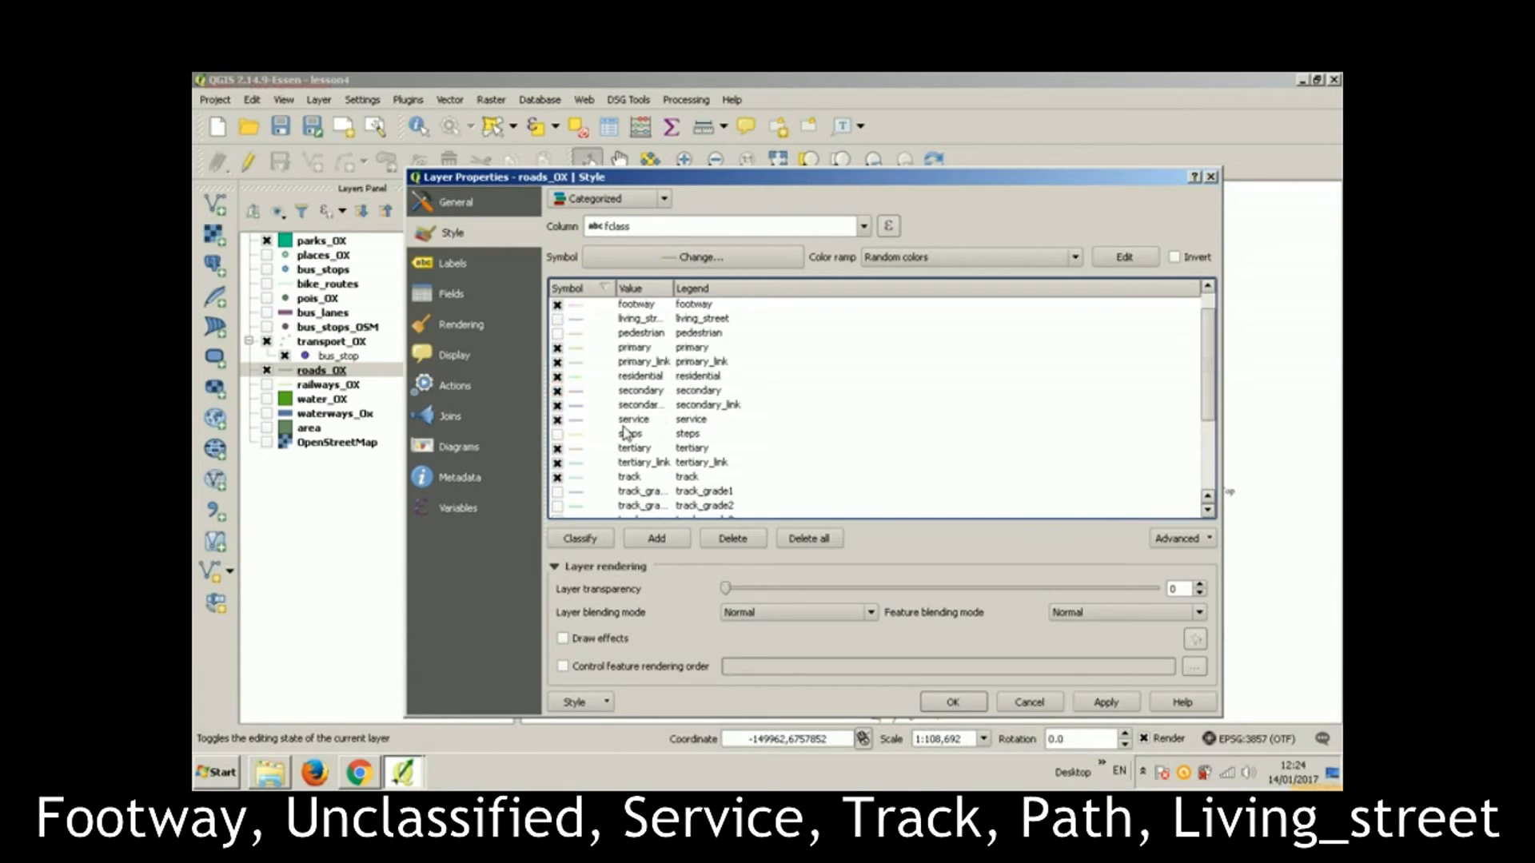
pyautogui.scroll(-4, 611, 443)
pyautogui.scroll(4, 600, 416)
pyautogui.click(558, 348)
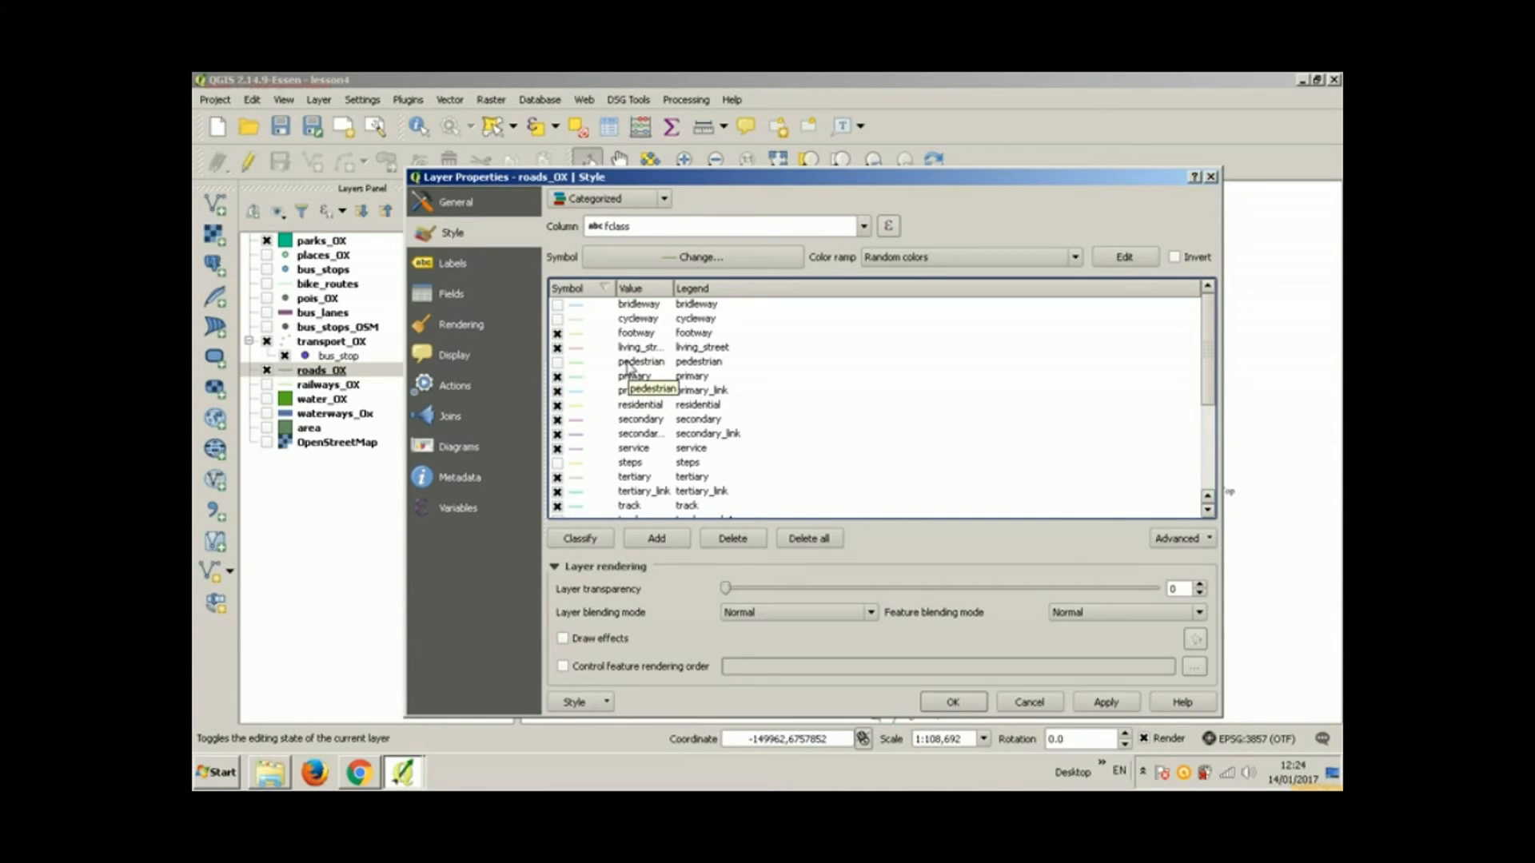
# Step: Delete the bridleway, cycleway and steps categories from the roads_OX style
pyautogui.click(637, 318)
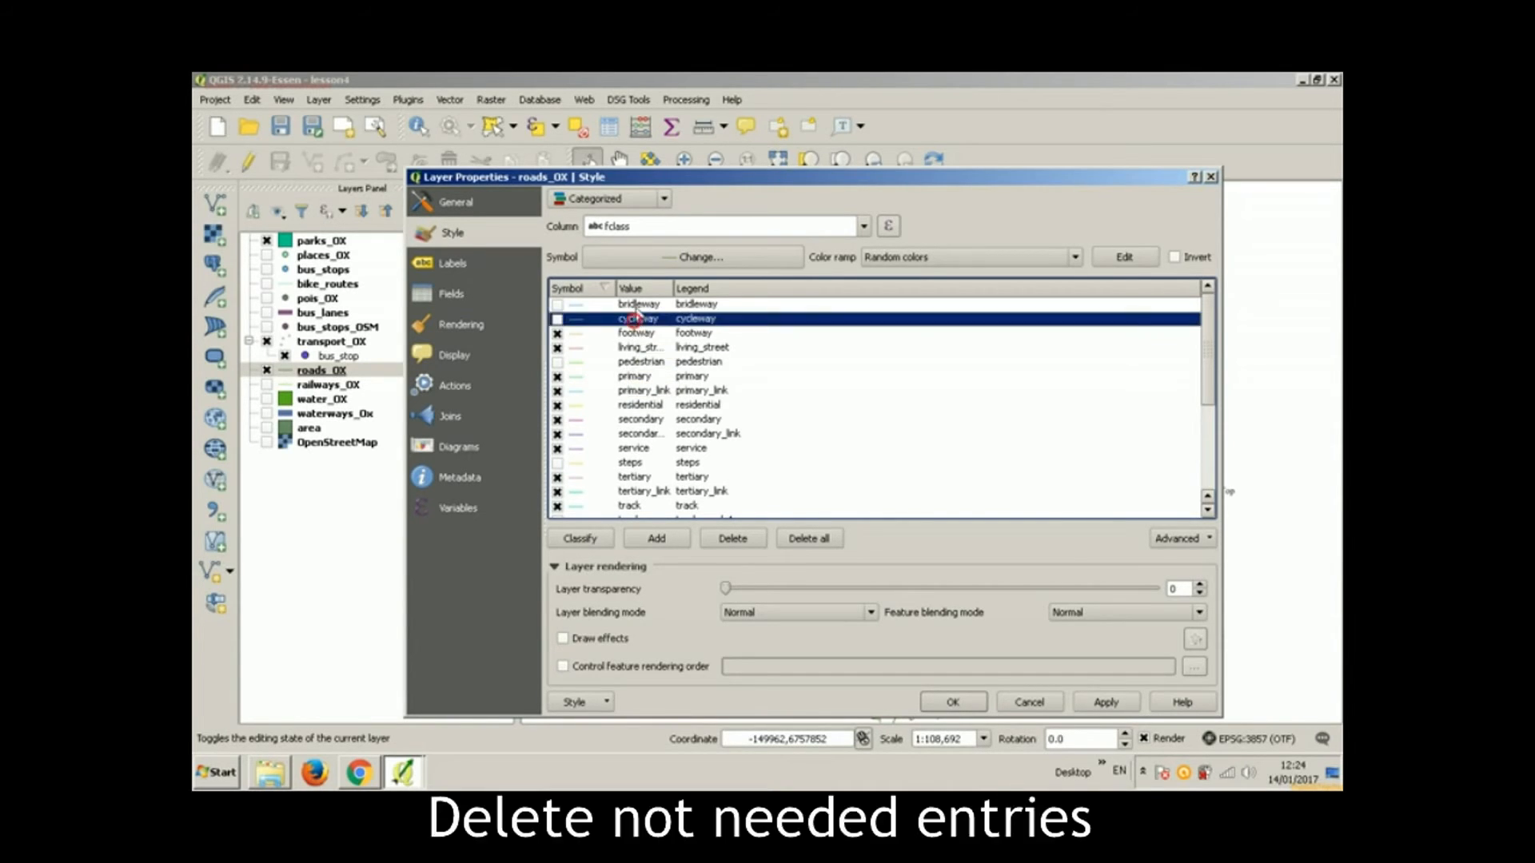
pyautogui.keyDown('shift'); pyautogui.click(638, 304); pyautogui.keyUp('shift')
pyautogui.click(721, 532)
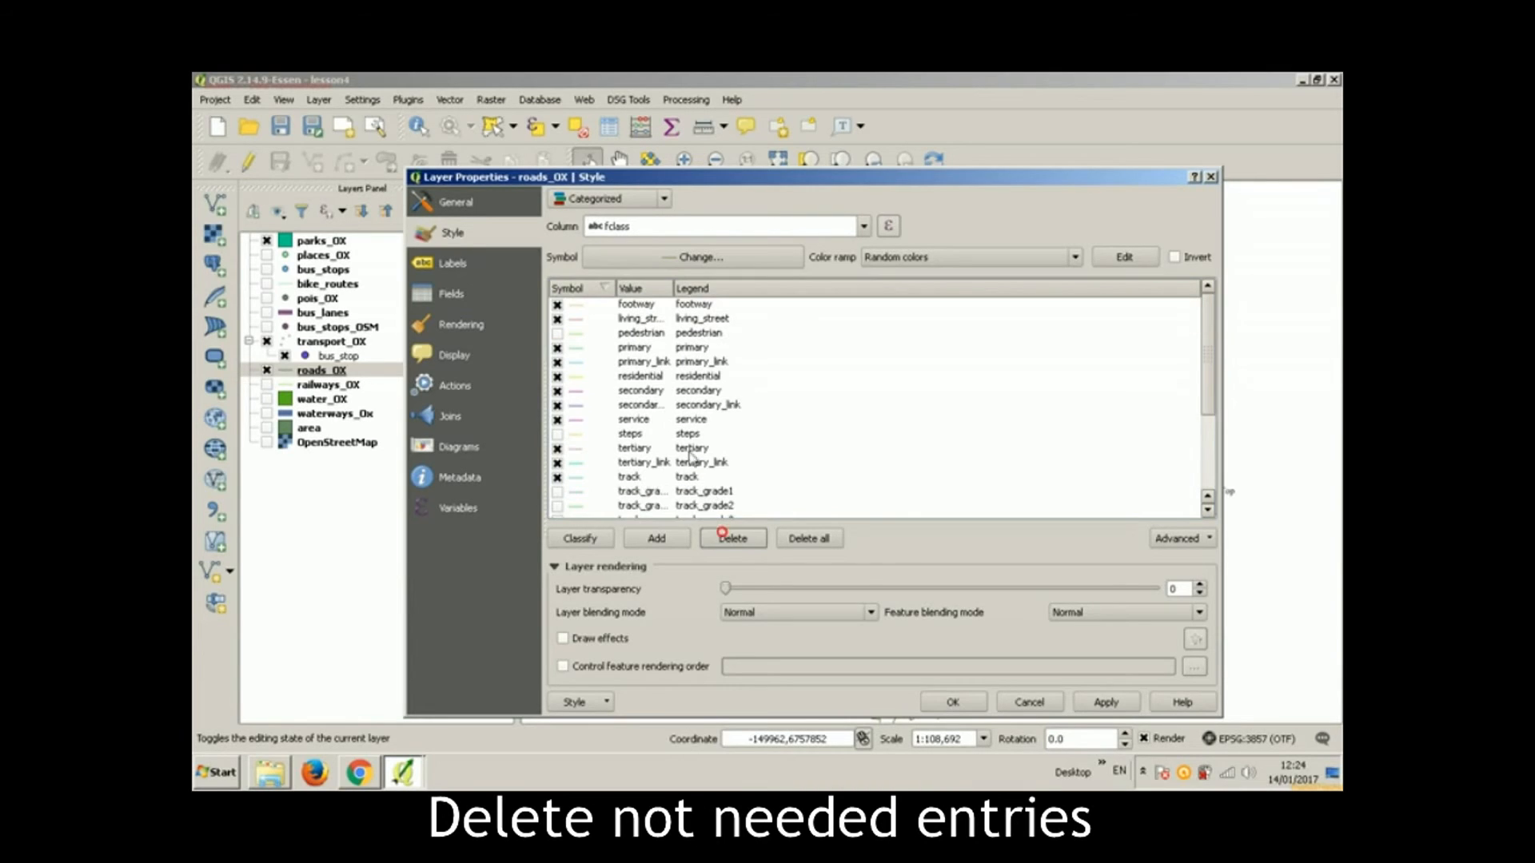
pyautogui.click(662, 433)
pyautogui.click(728, 538)
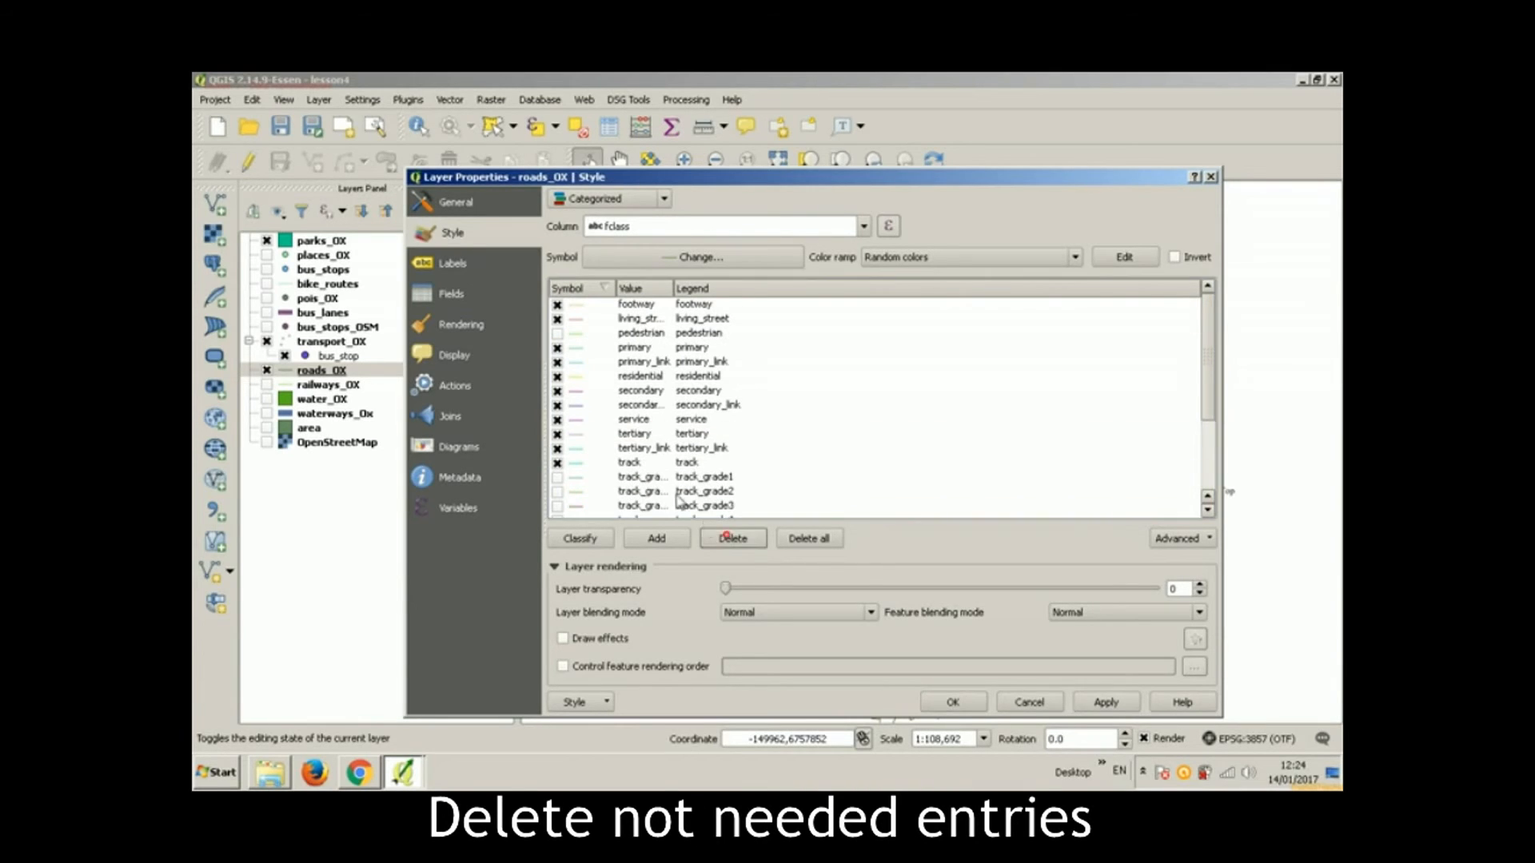
# Step: Delete the track_grade1 to track_grade5, unknown and blank categories, and enable the pedestrian category
pyautogui.scroll(-3, 657, 481)
pyautogui.keyDown('shift'); pyautogui.click(650, 419); pyautogui.keyUp('shift')
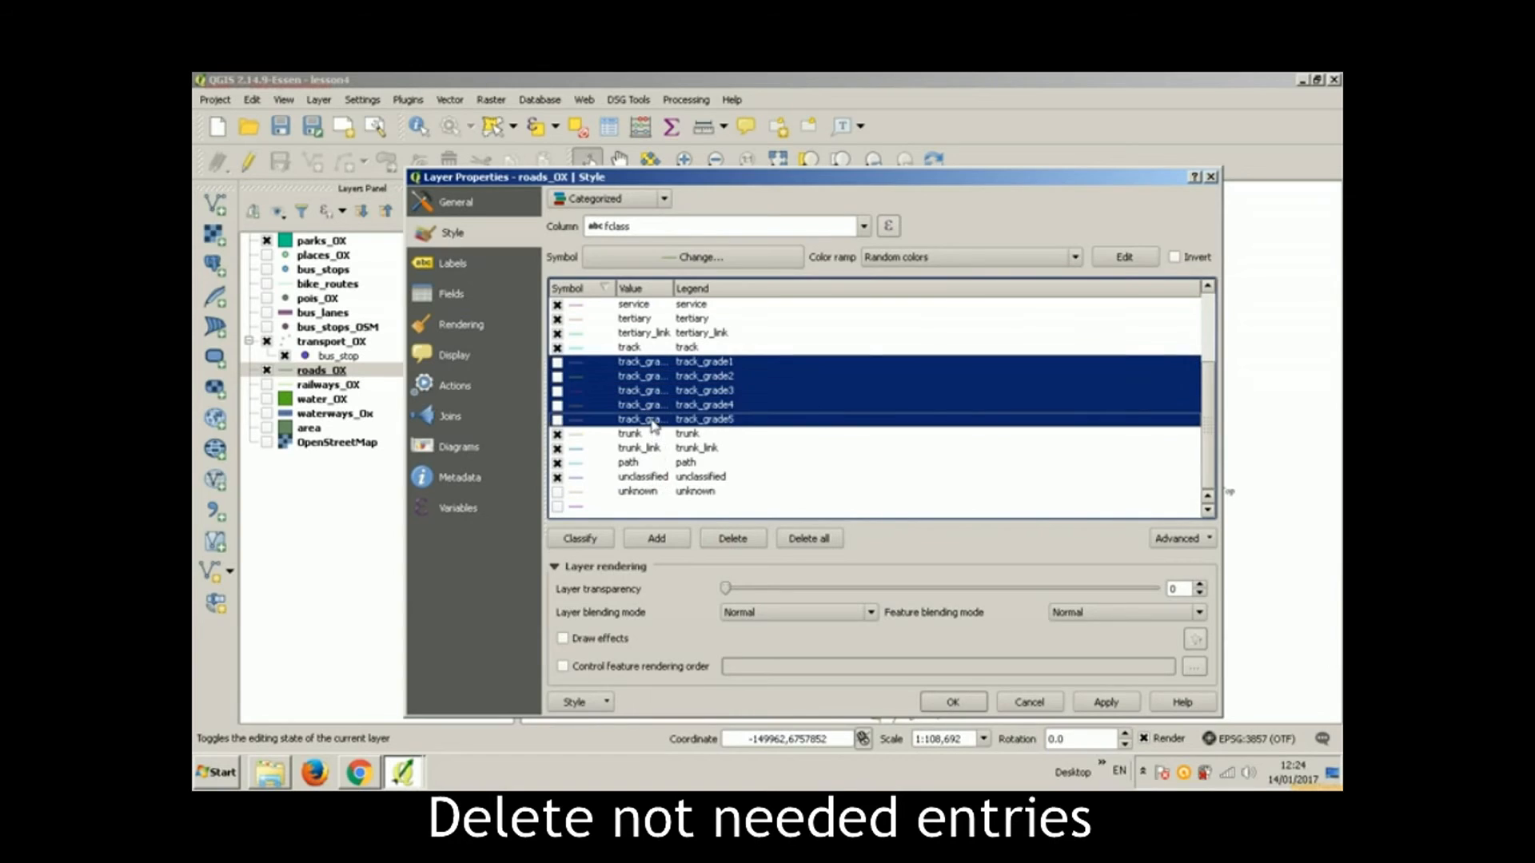
pyautogui.click(717, 534)
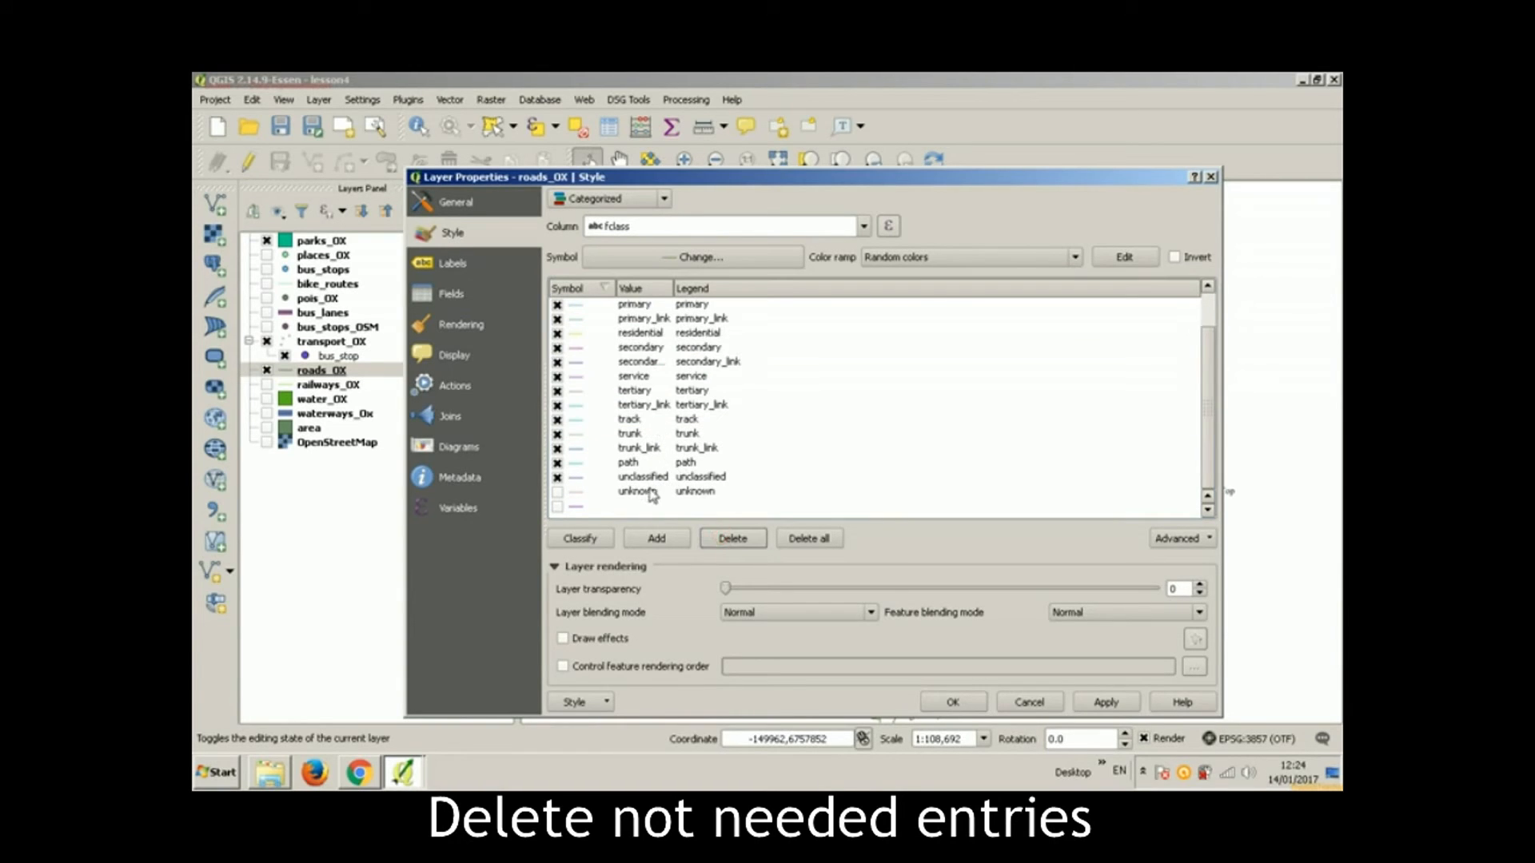
pyautogui.click(649, 490)
pyautogui.click(724, 536)
pyautogui.click(670, 506)
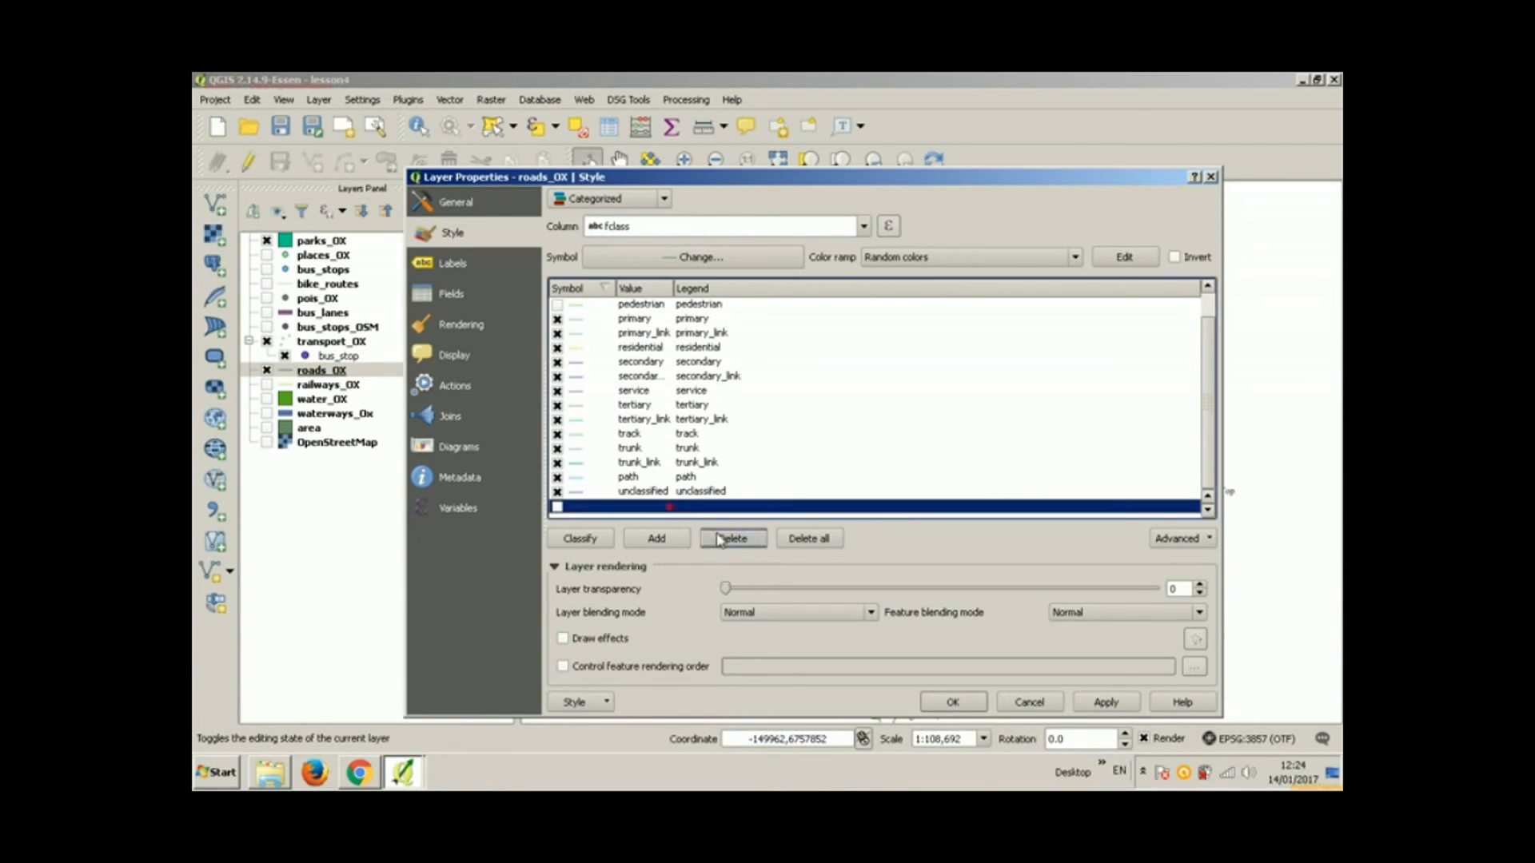
pyautogui.scroll(1, 717, 468)
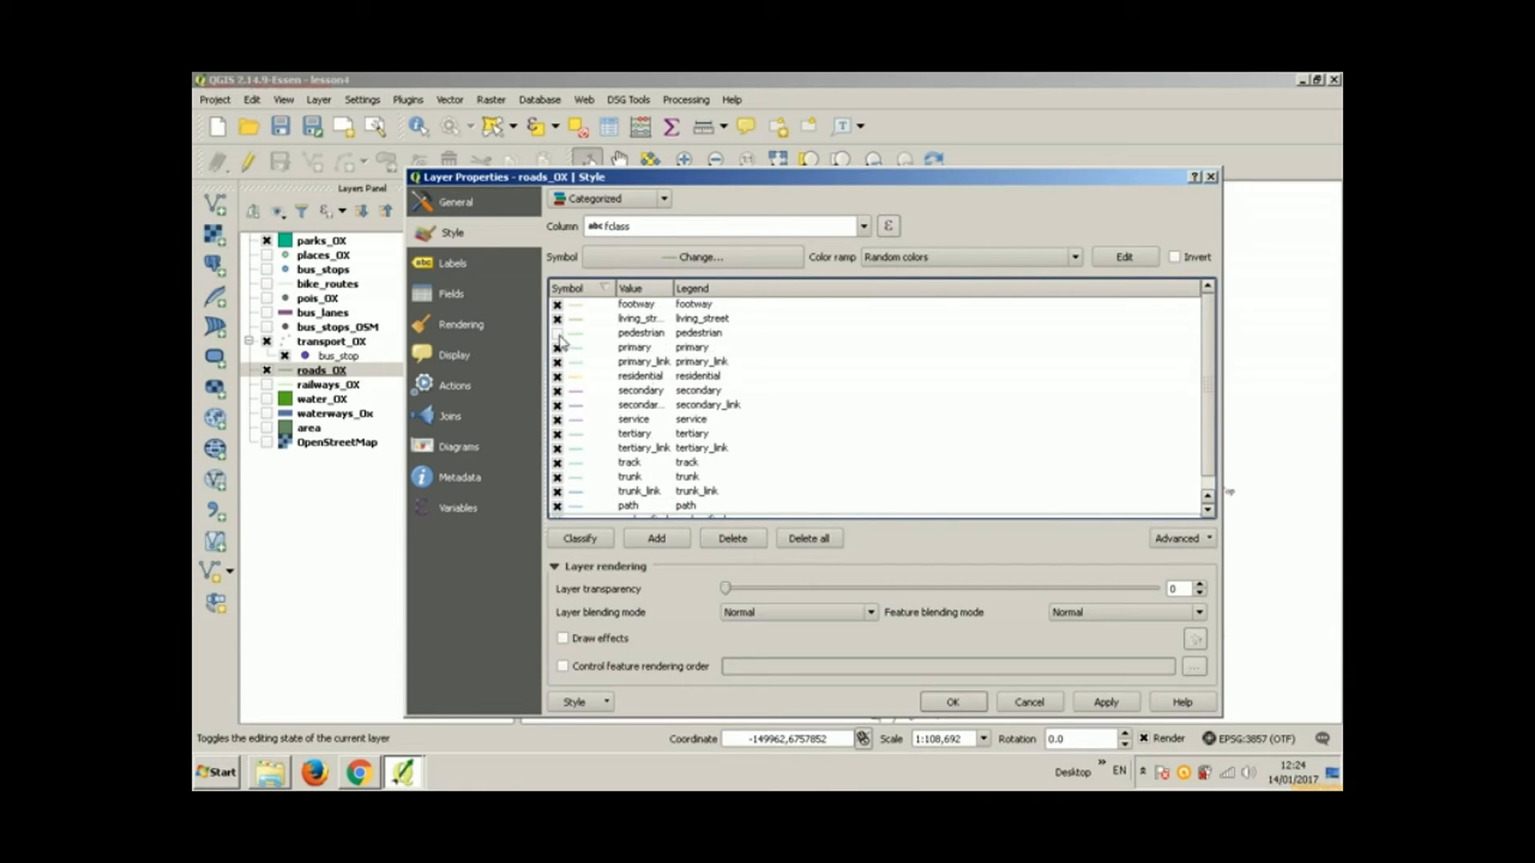
pyautogui.click(654, 305)
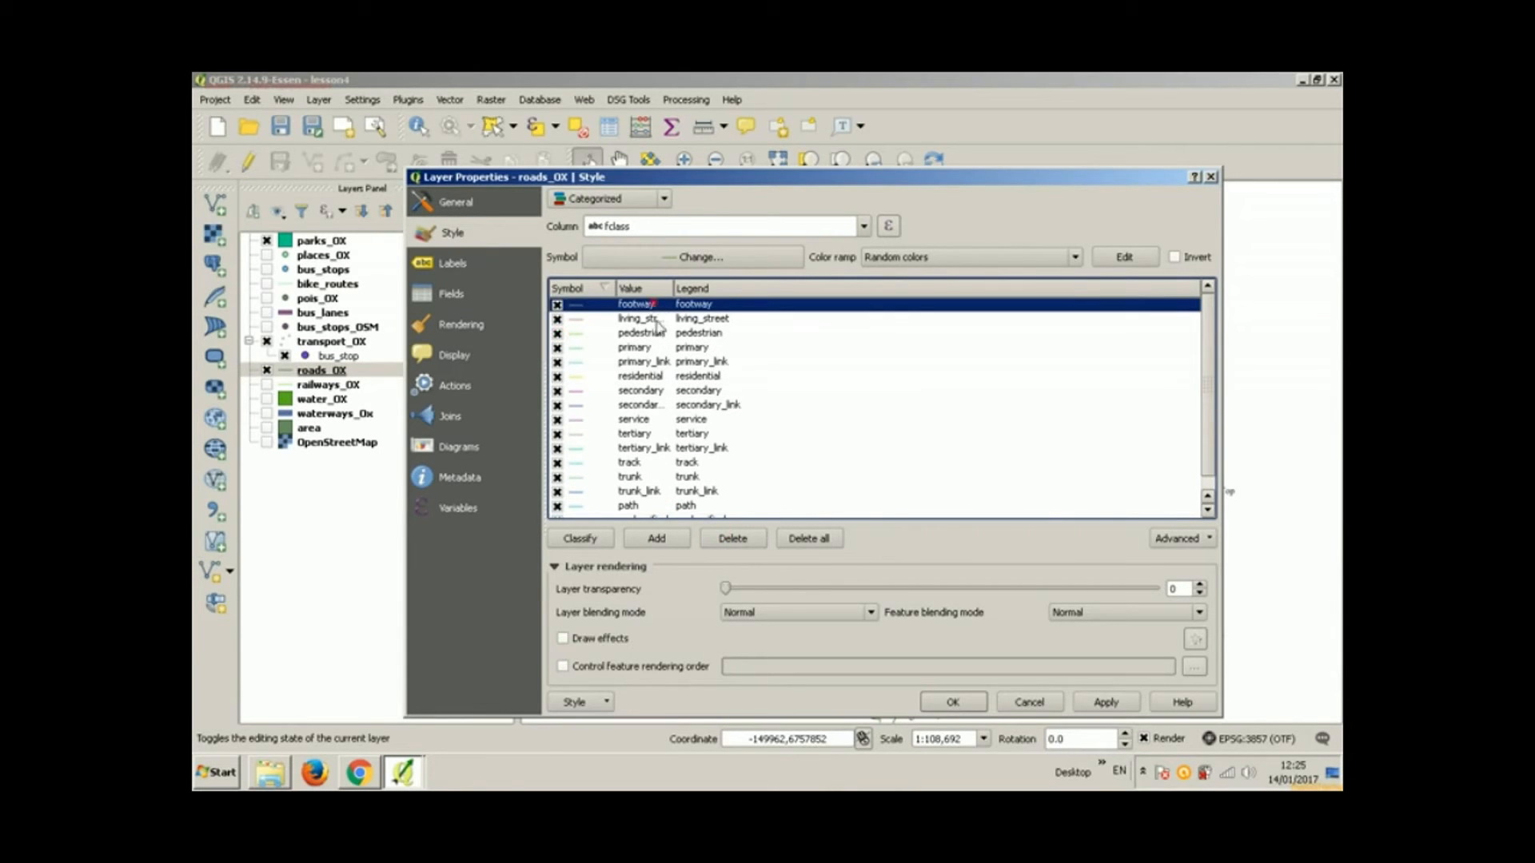
pyautogui.keyDown('shift'); pyautogui.click(657, 333); pyautogui.keyUp('shift')
pyautogui.rightClick(656, 336)
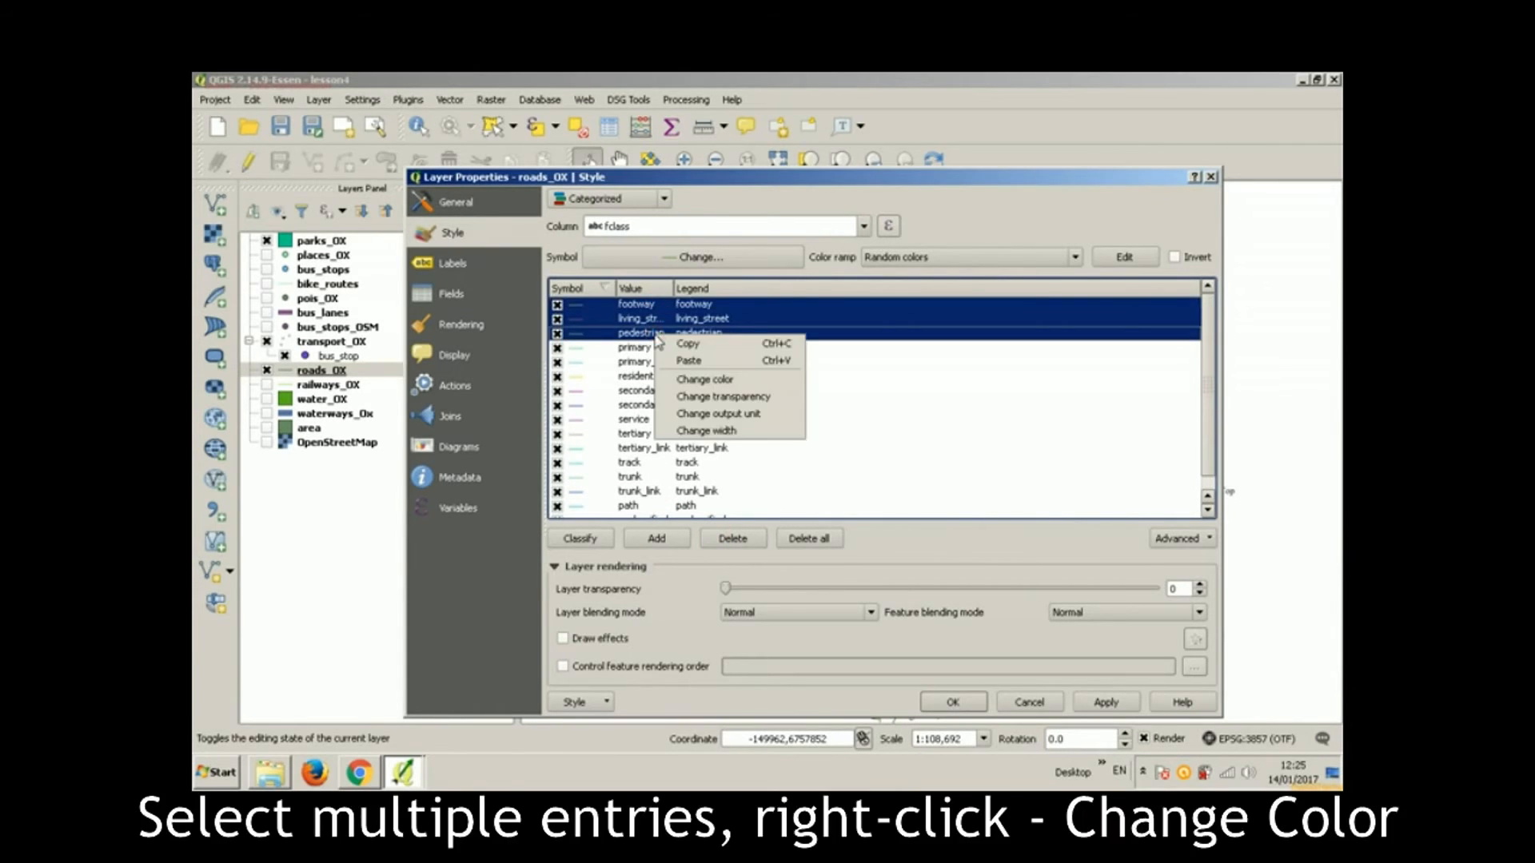
pyautogui.click(681, 379)
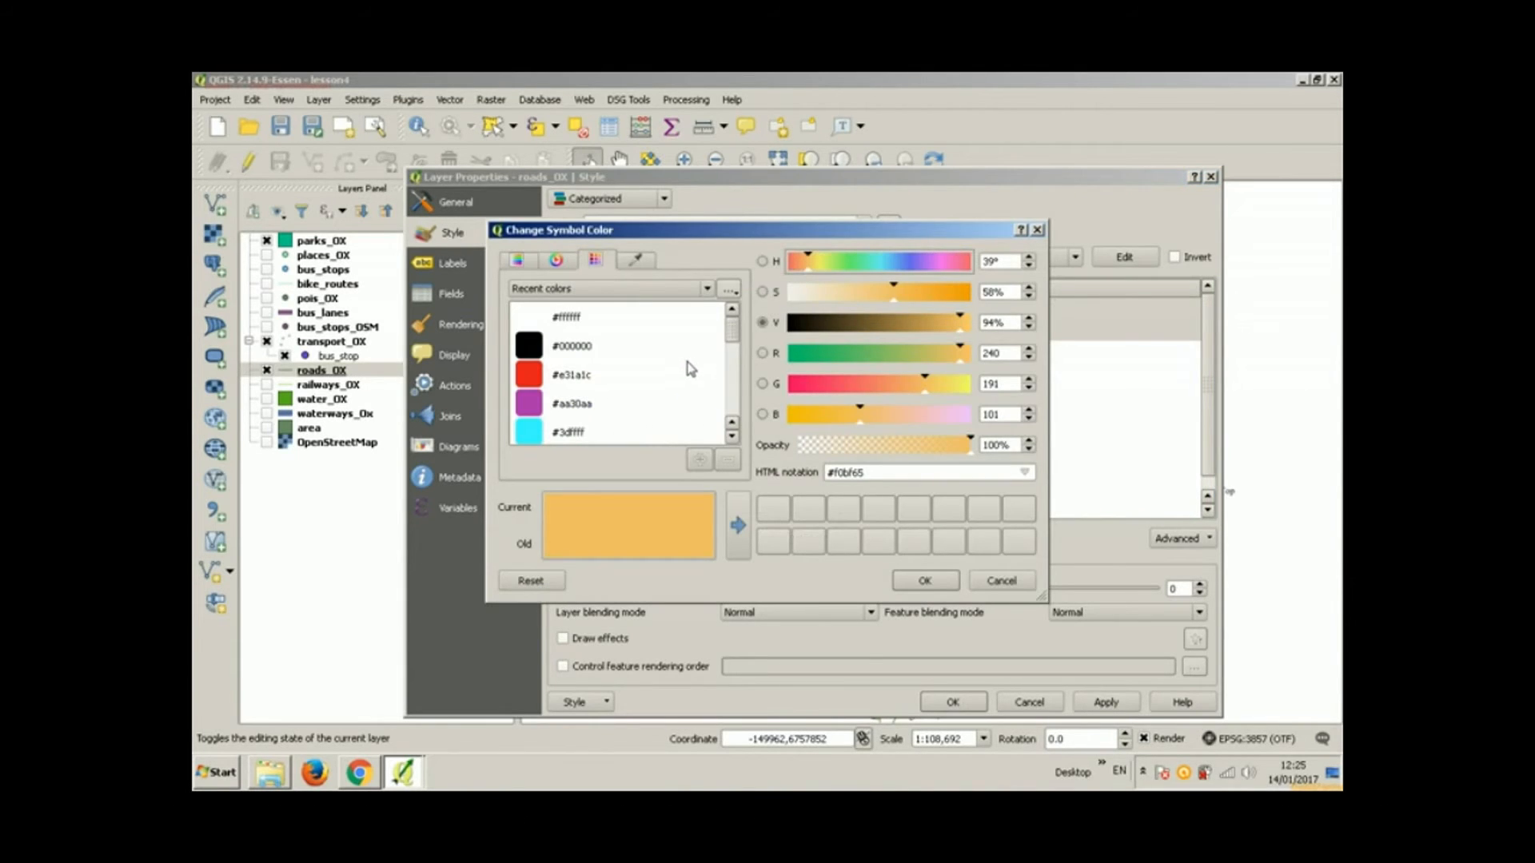
pyautogui.click(1038, 231)
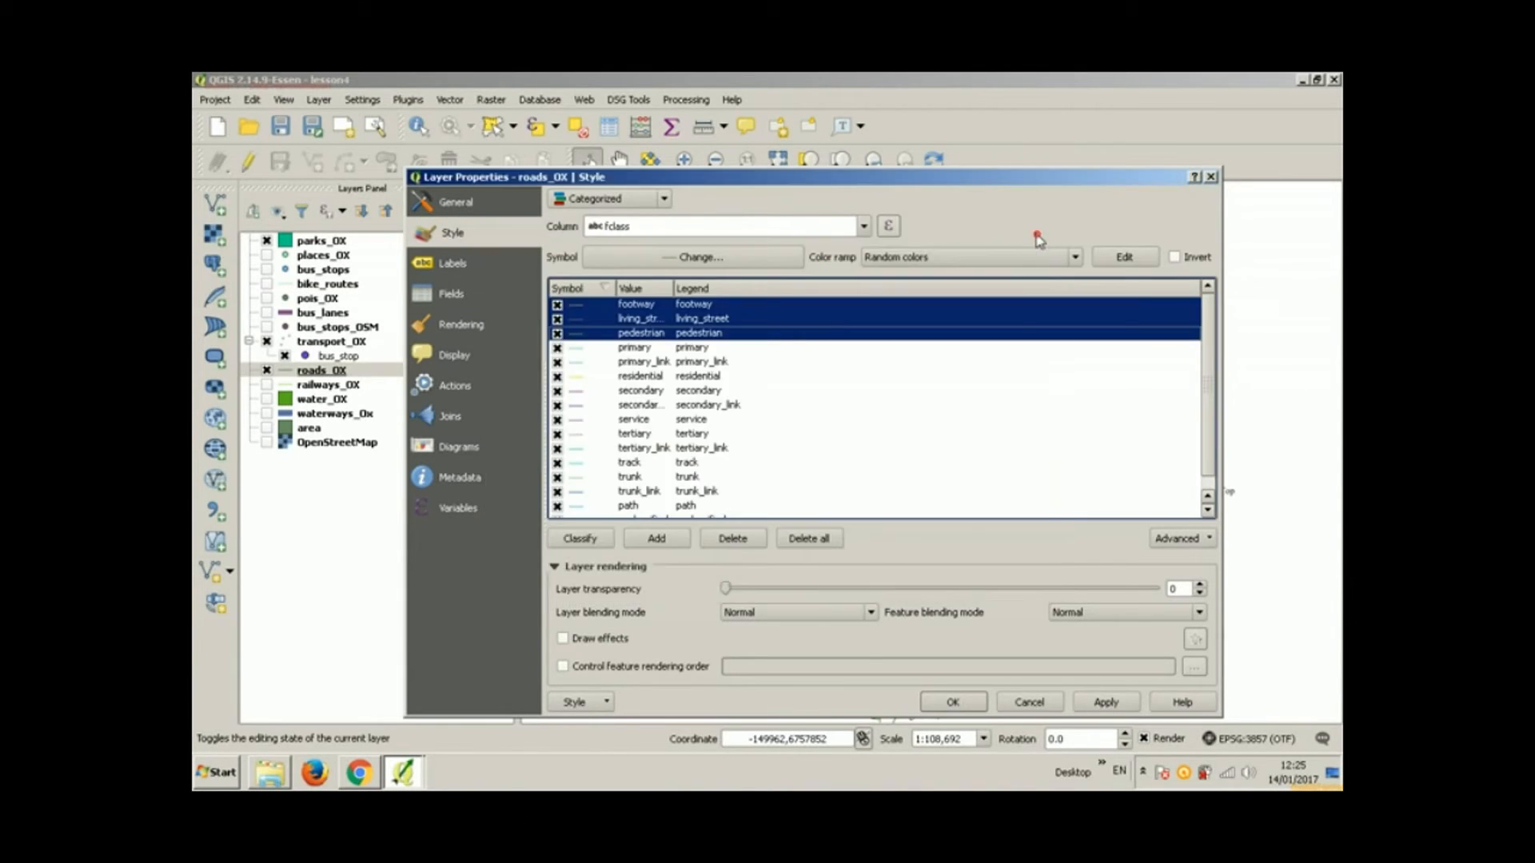
# Step: Give the primary, secondary, tertiary and trunk categories, their link categories and residential the shared color #53df78
pyautogui.click(650, 349)
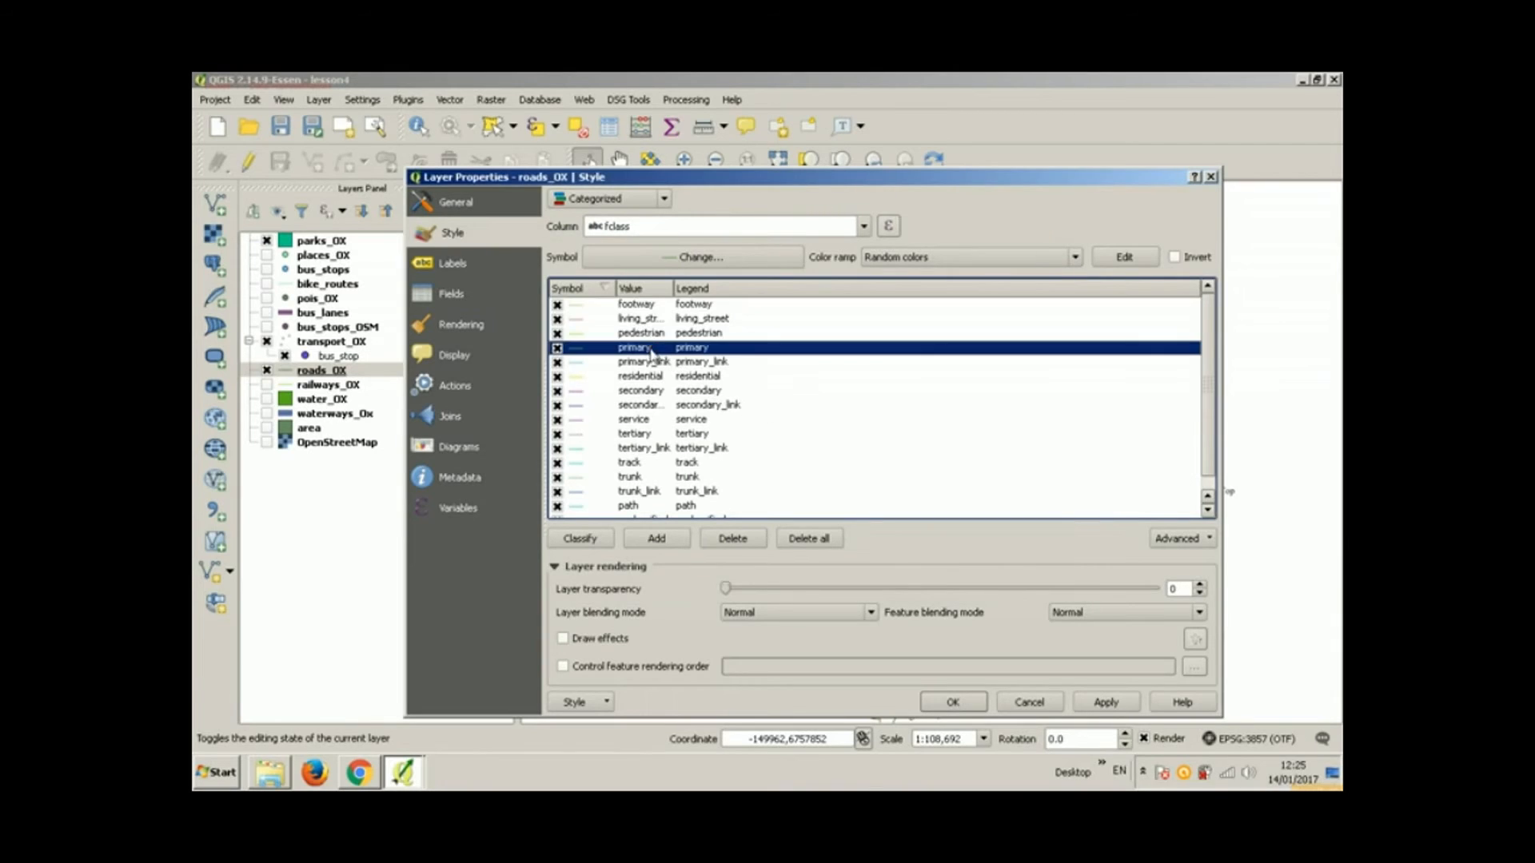
pyautogui.keyDown('shift'); pyautogui.click(654, 406); pyautogui.keyUp('shift')
pyautogui.keyDown('ctrl'); pyautogui.click(654, 436); pyautogui.keyUp('ctrl')
pyautogui.keyDown('ctrl'); pyautogui.click(653, 448); pyautogui.keyUp('ctrl')
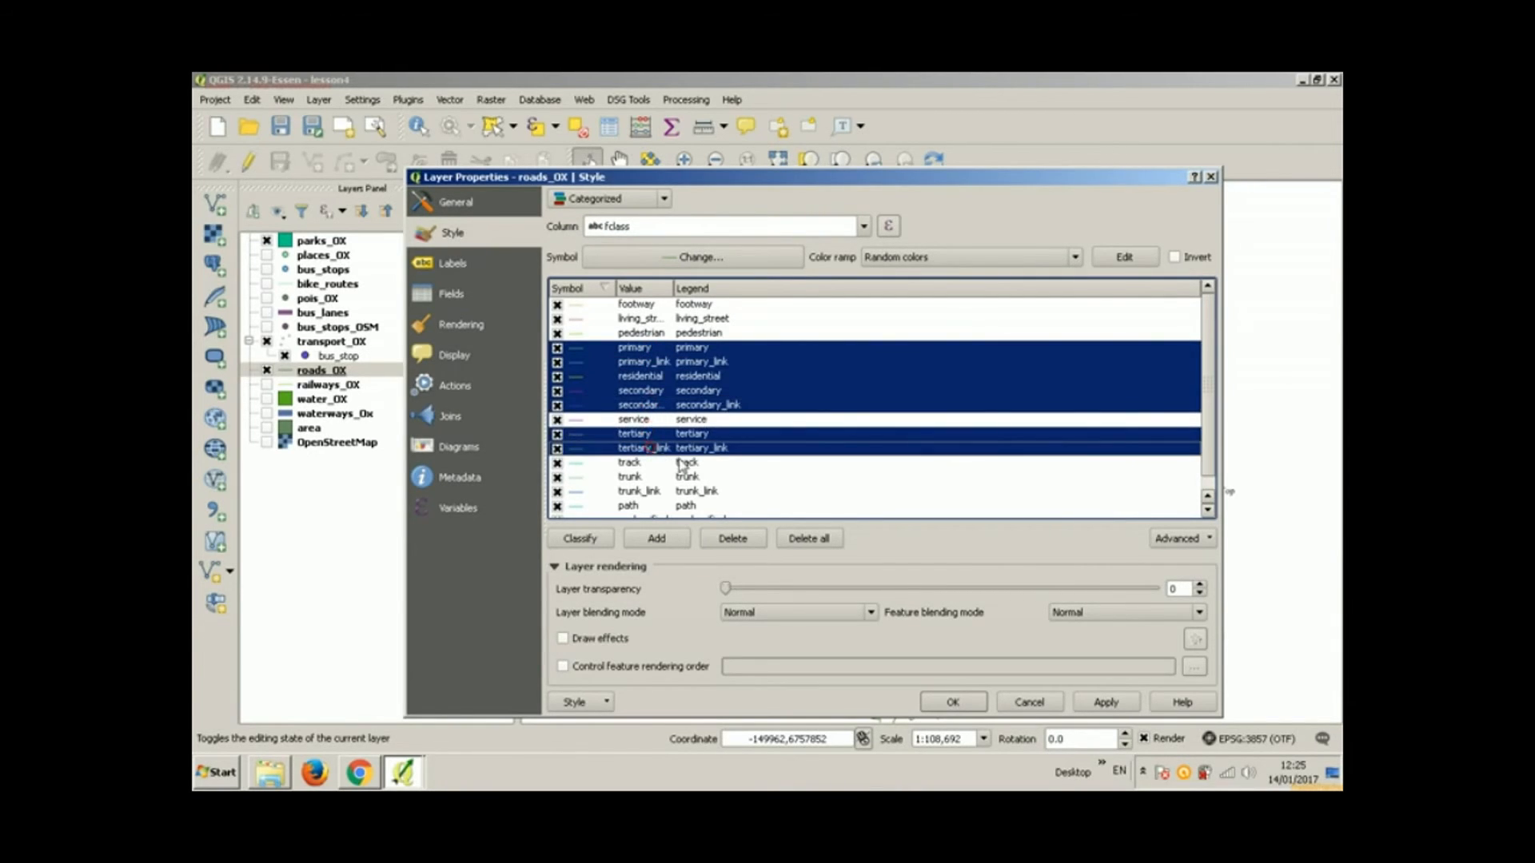
pyautogui.scroll(-1, 679, 462)
pyautogui.keyDown('ctrl'); pyautogui.click(643, 462); pyautogui.keyUp('ctrl')
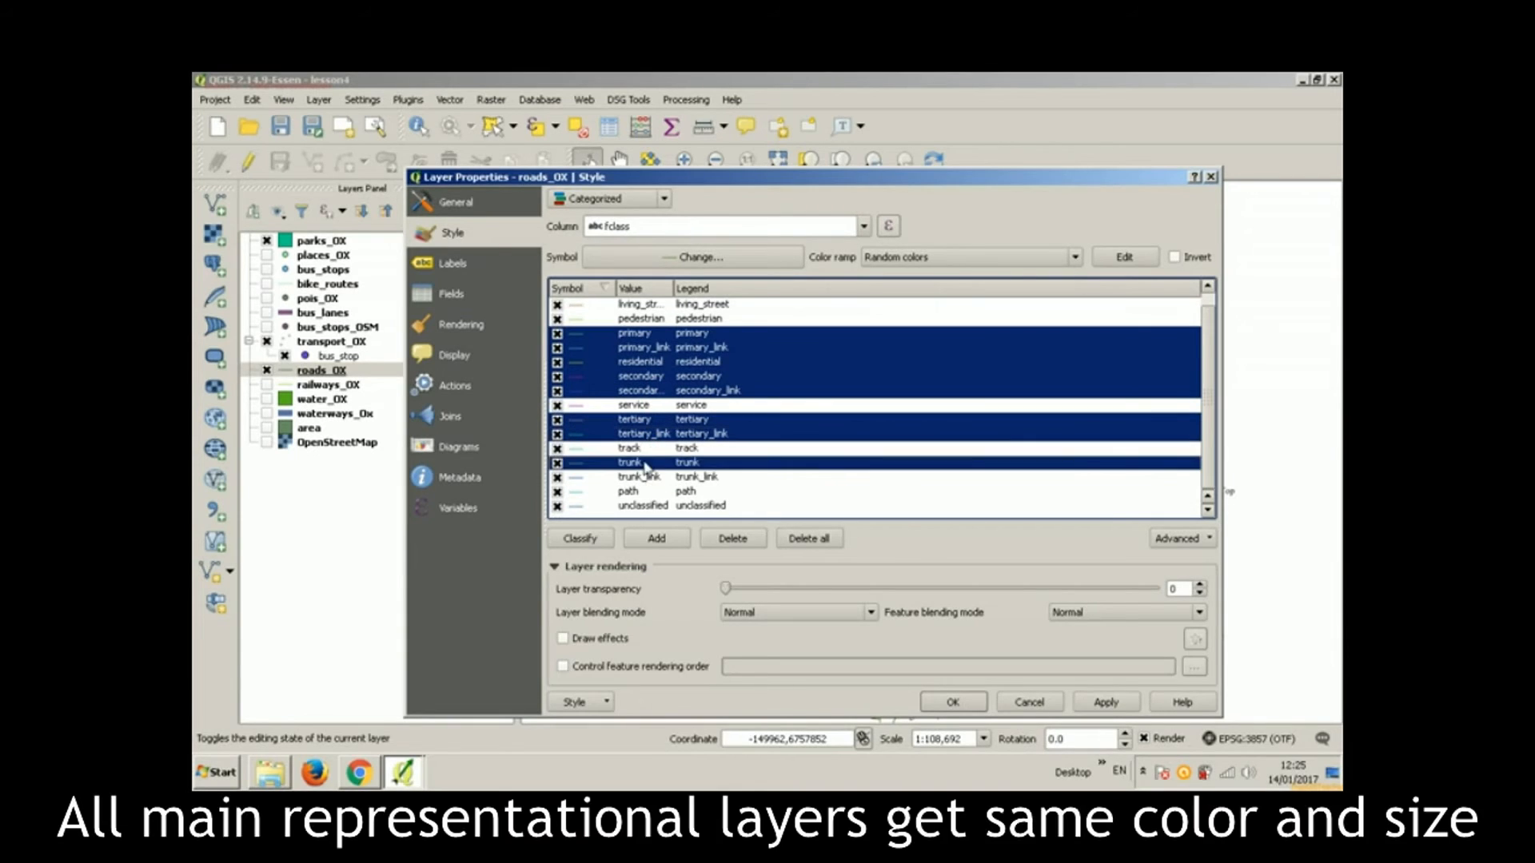
pyautogui.keyDown('ctrl'); pyautogui.click(649, 477); pyautogui.keyUp('ctrl')
pyautogui.rightClick(649, 478)
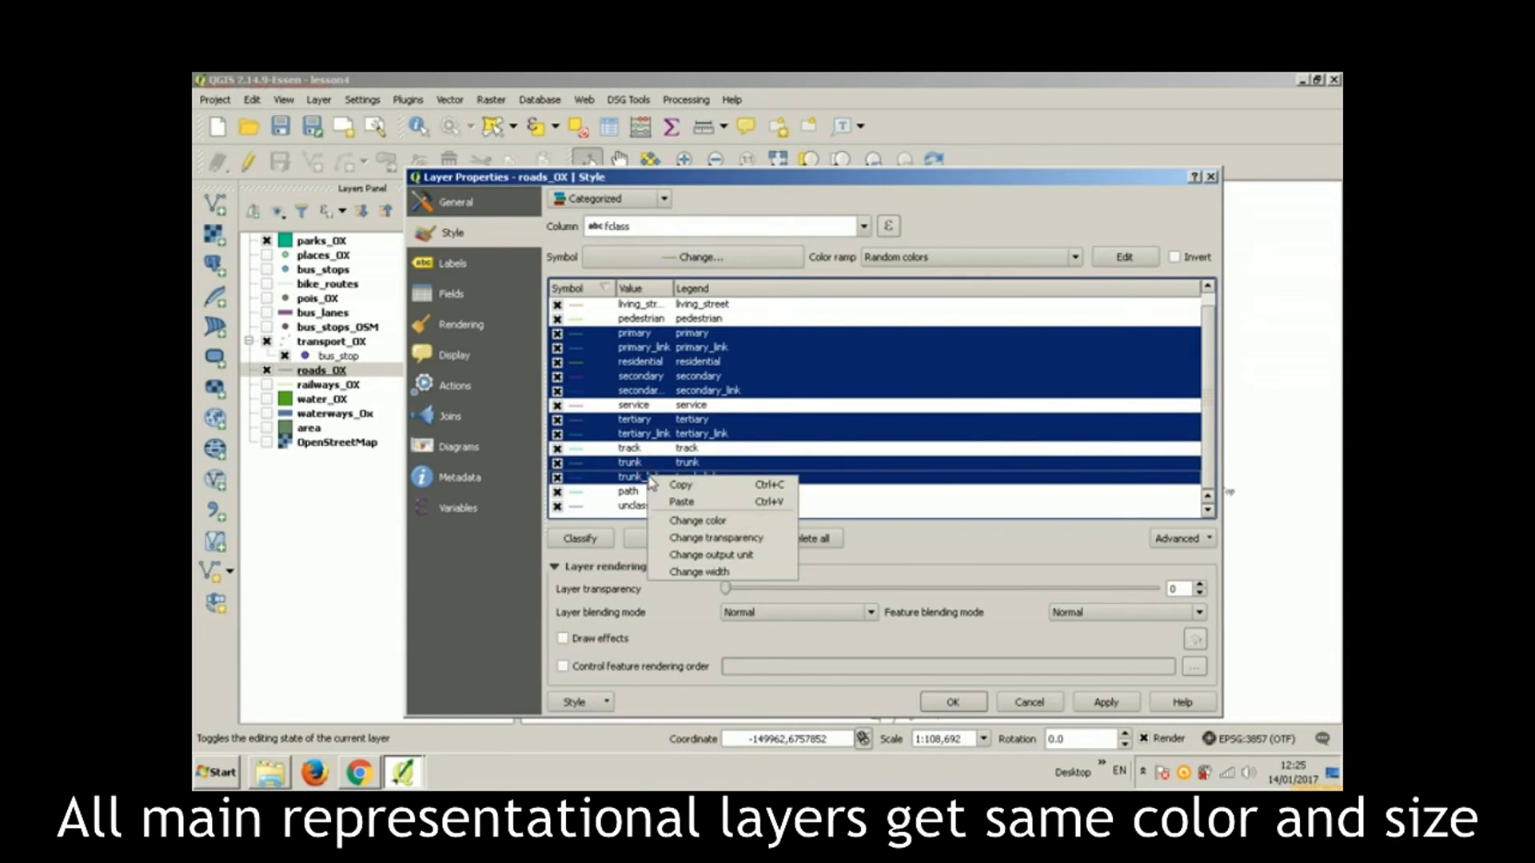
pyautogui.click(678, 521)
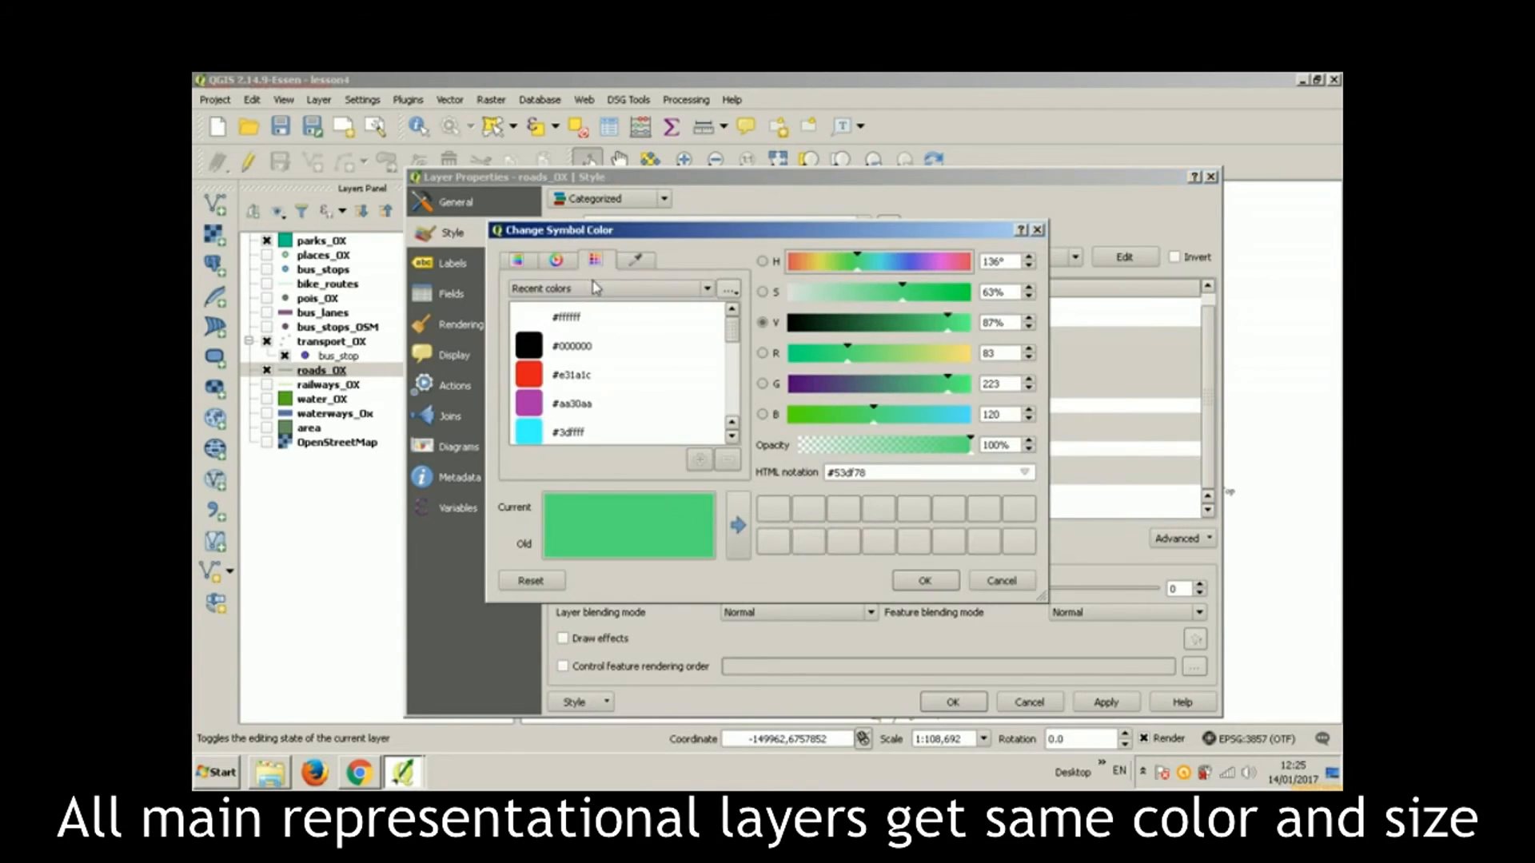
pyautogui.click(920, 582)
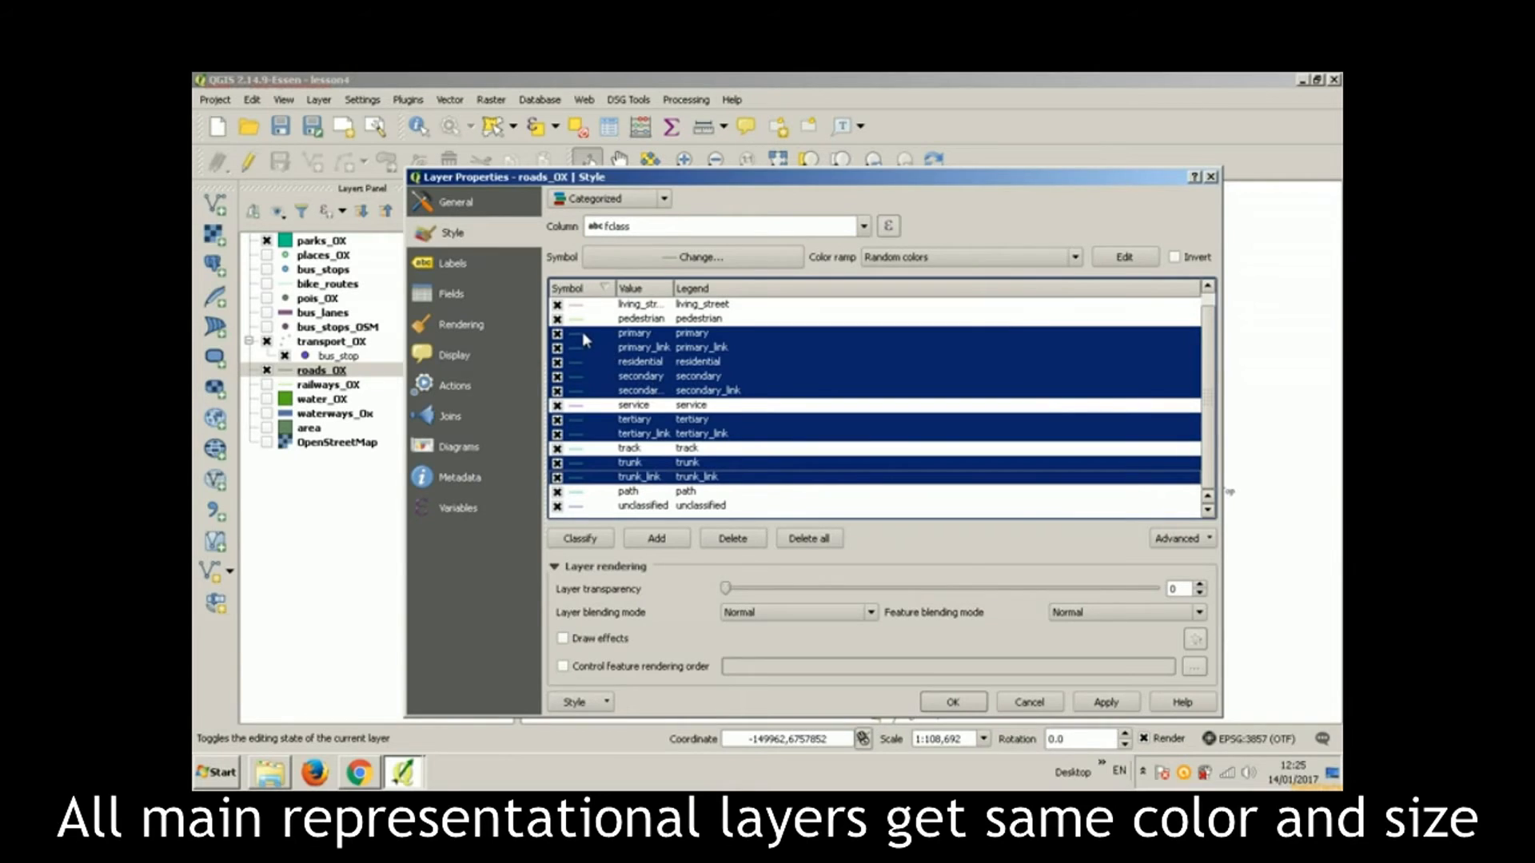
# Step: Set the line width of the selected main road categories to 0.5 mm
pyautogui.click(670, 259)
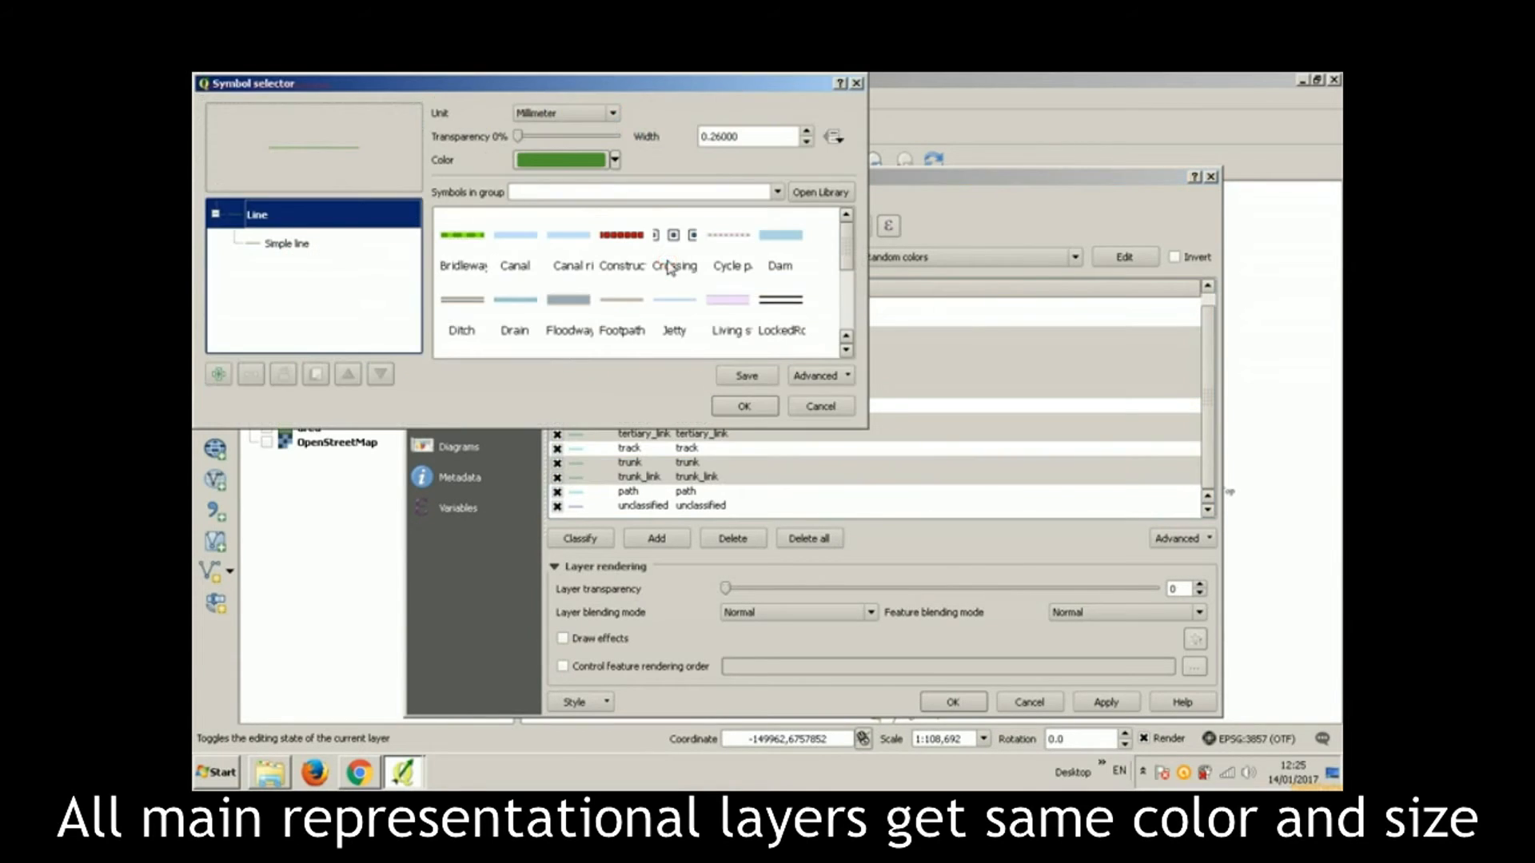
pyautogui.click(768, 139)
pyautogui.moveTo(743, 138); pyautogui.dragTo(698, 144)
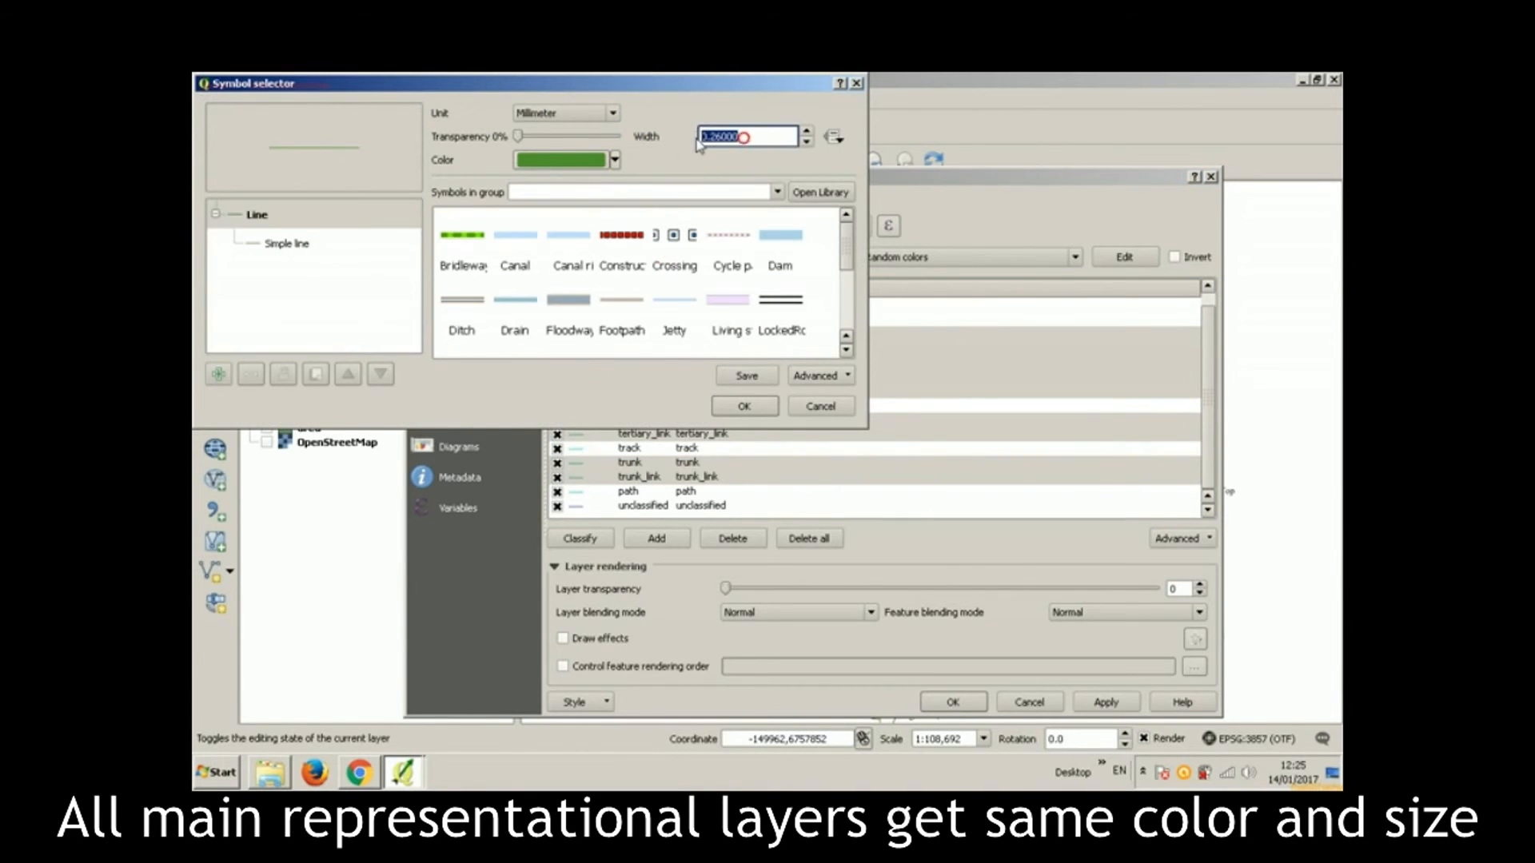
pyautogui.write('0.5')
pyautogui.click(743, 407)
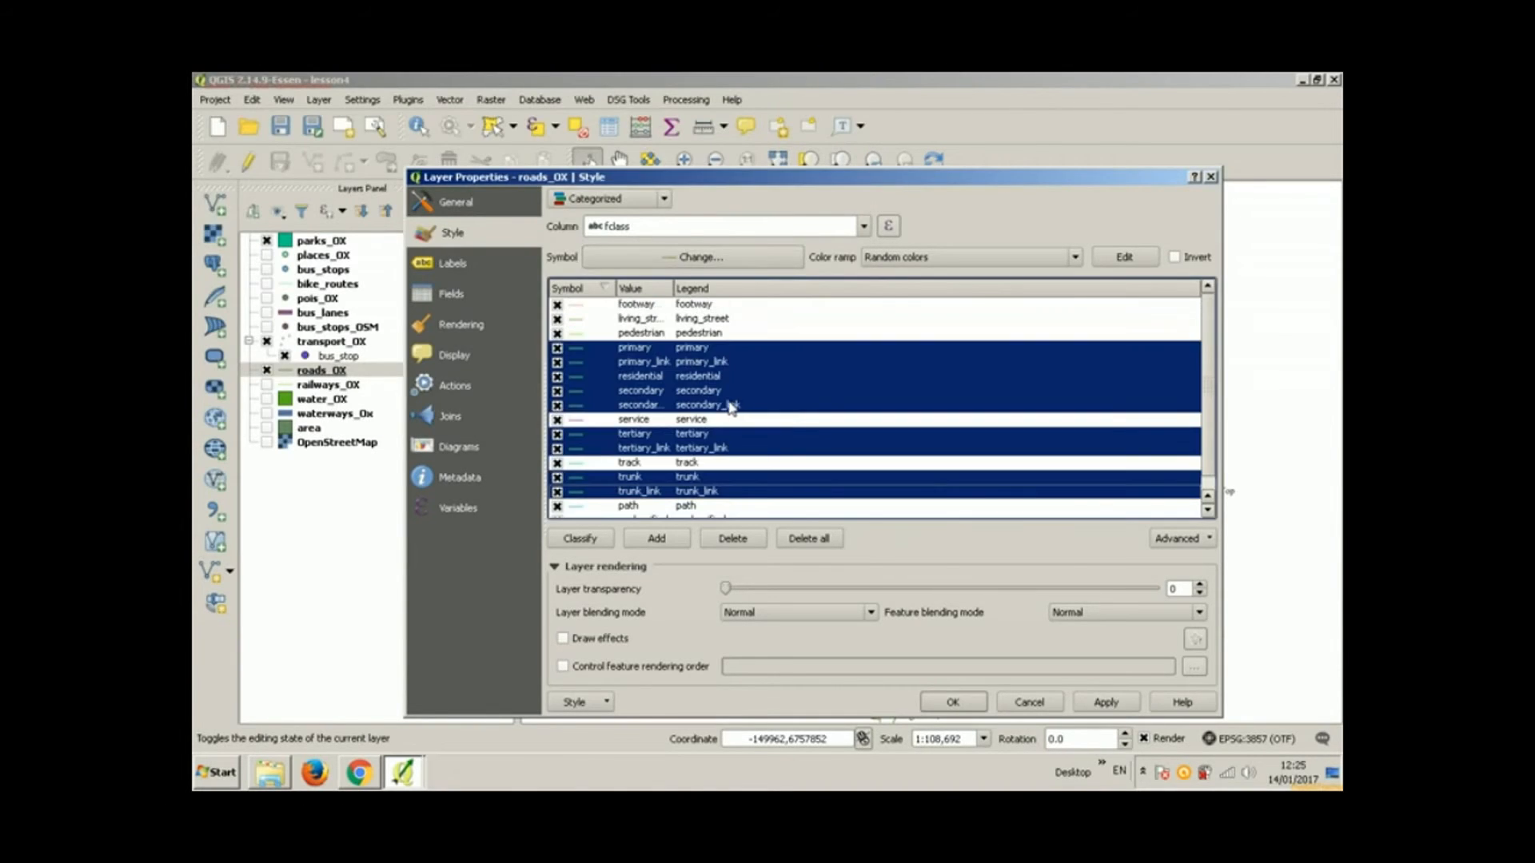
# Step: Give the footway, living_street, pedestrian, service, track, path and unclassified categories the color #f0bf65 and a shared line symbol
pyautogui.click(605, 309)
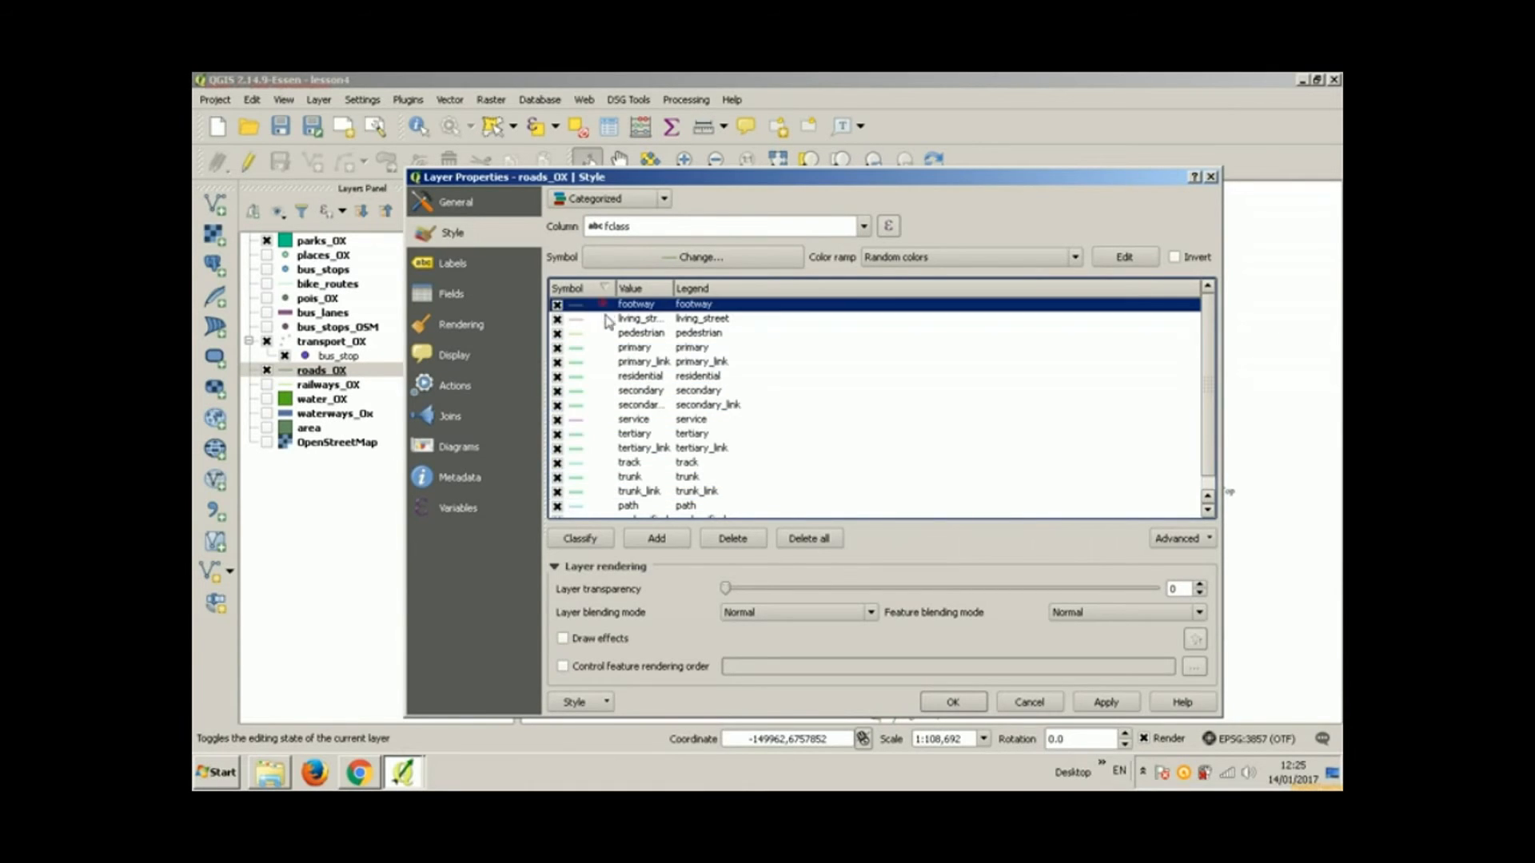
pyautogui.keyDown('ctrl'); pyautogui.click(606, 320); pyautogui.keyUp('ctrl')
pyautogui.keyDown('ctrl'); pyautogui.click(610, 333); pyautogui.keyUp('ctrl')
pyautogui.keyDown('ctrl'); pyautogui.click(615, 420); pyautogui.keyUp('ctrl')
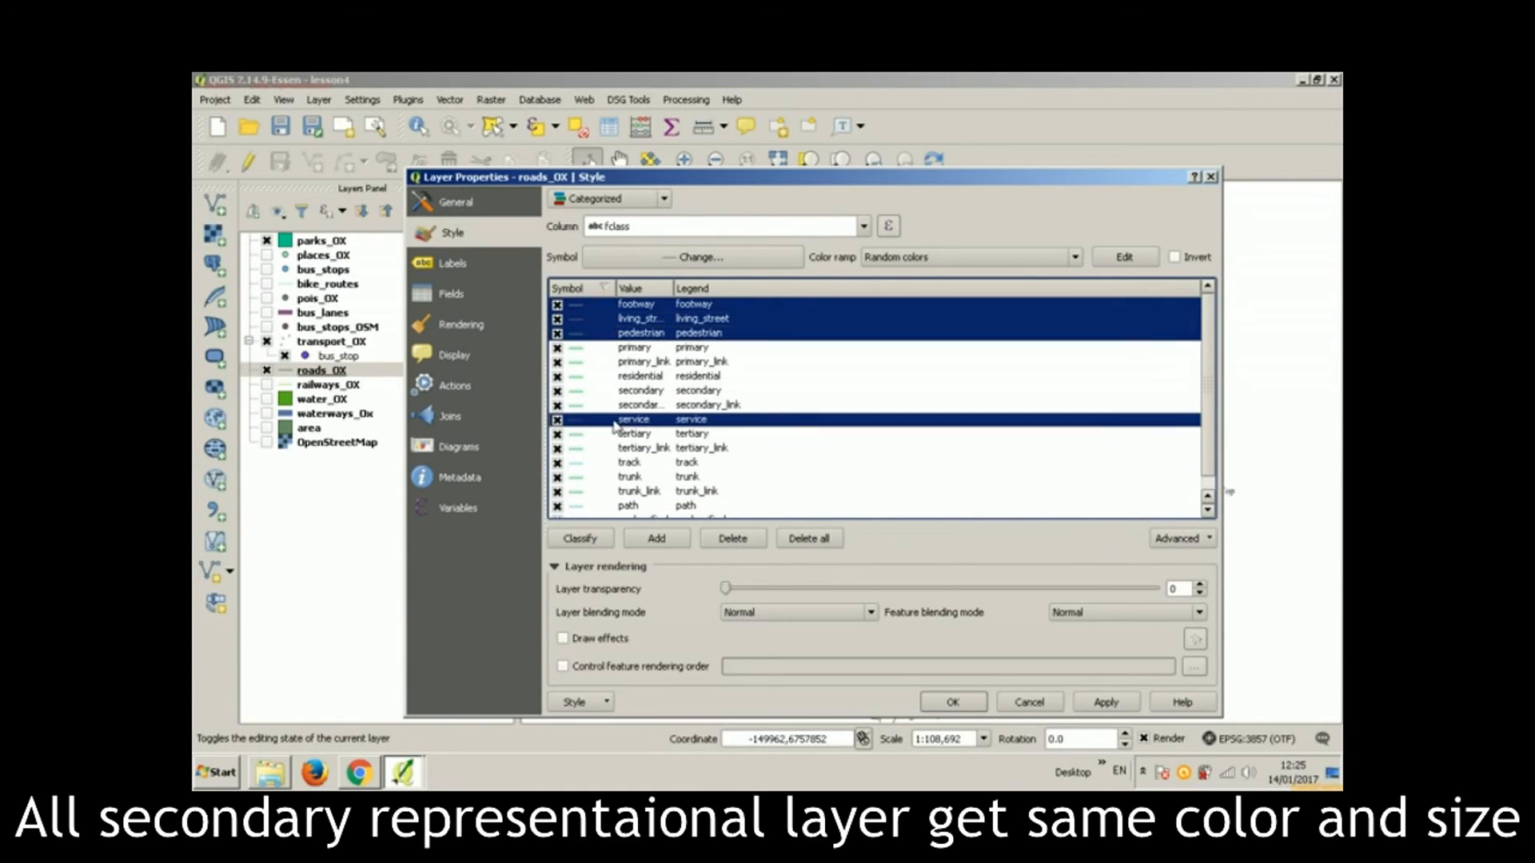
pyautogui.keyDown('ctrl'); pyautogui.click(624, 465); pyautogui.keyUp('ctrl')
pyautogui.keyDown('ctrl'); pyautogui.click(625, 506); pyautogui.keyUp('ctrl')
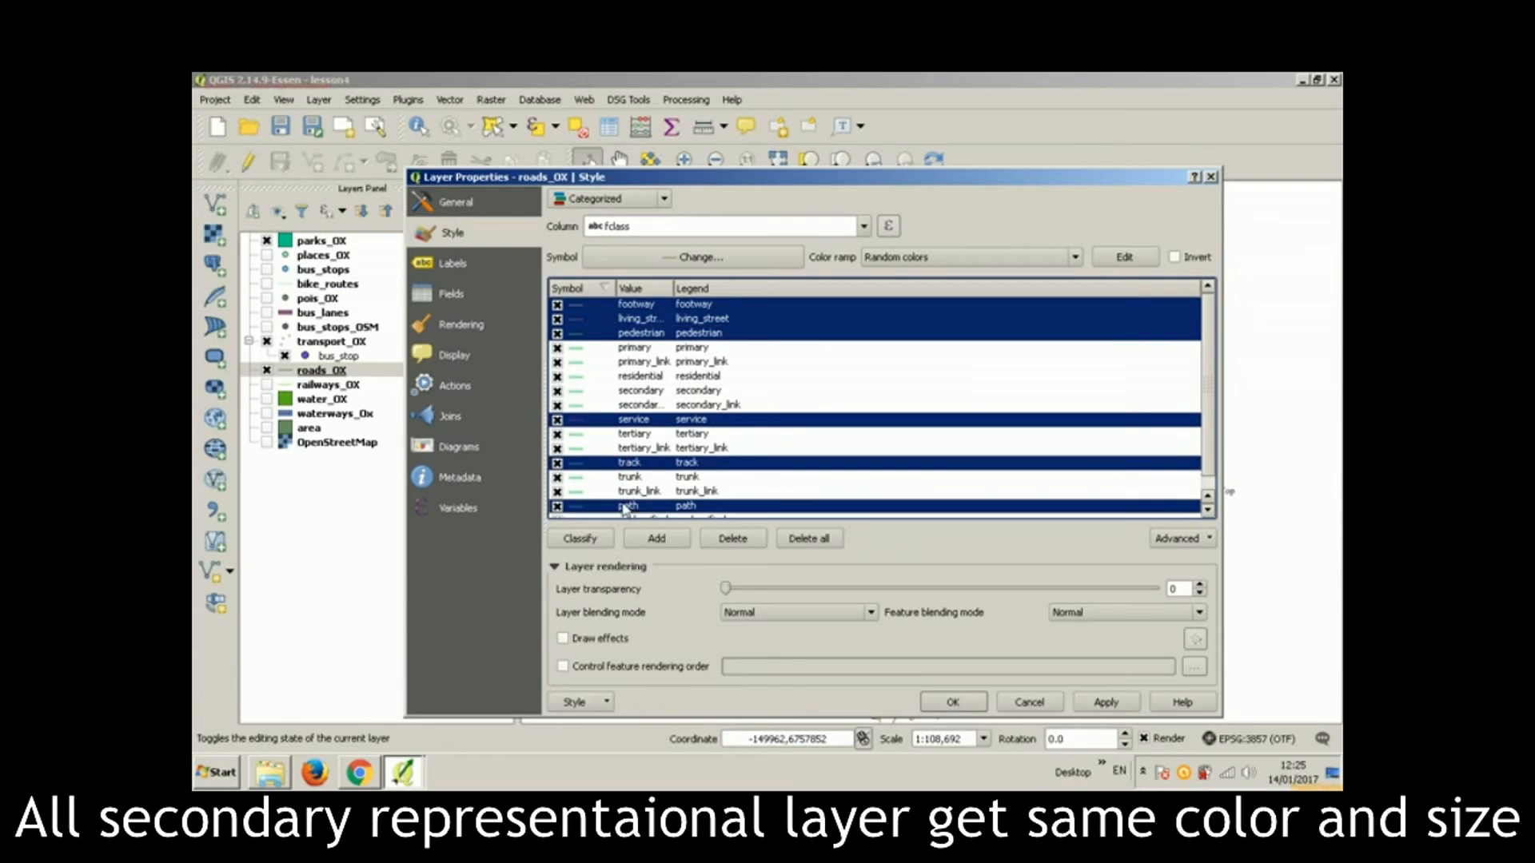
pyautogui.scroll(-1, 627, 504)
pyautogui.keyDown('ctrl'); pyautogui.click(628, 507); pyautogui.keyUp('ctrl')
pyautogui.rightClick(631, 510)
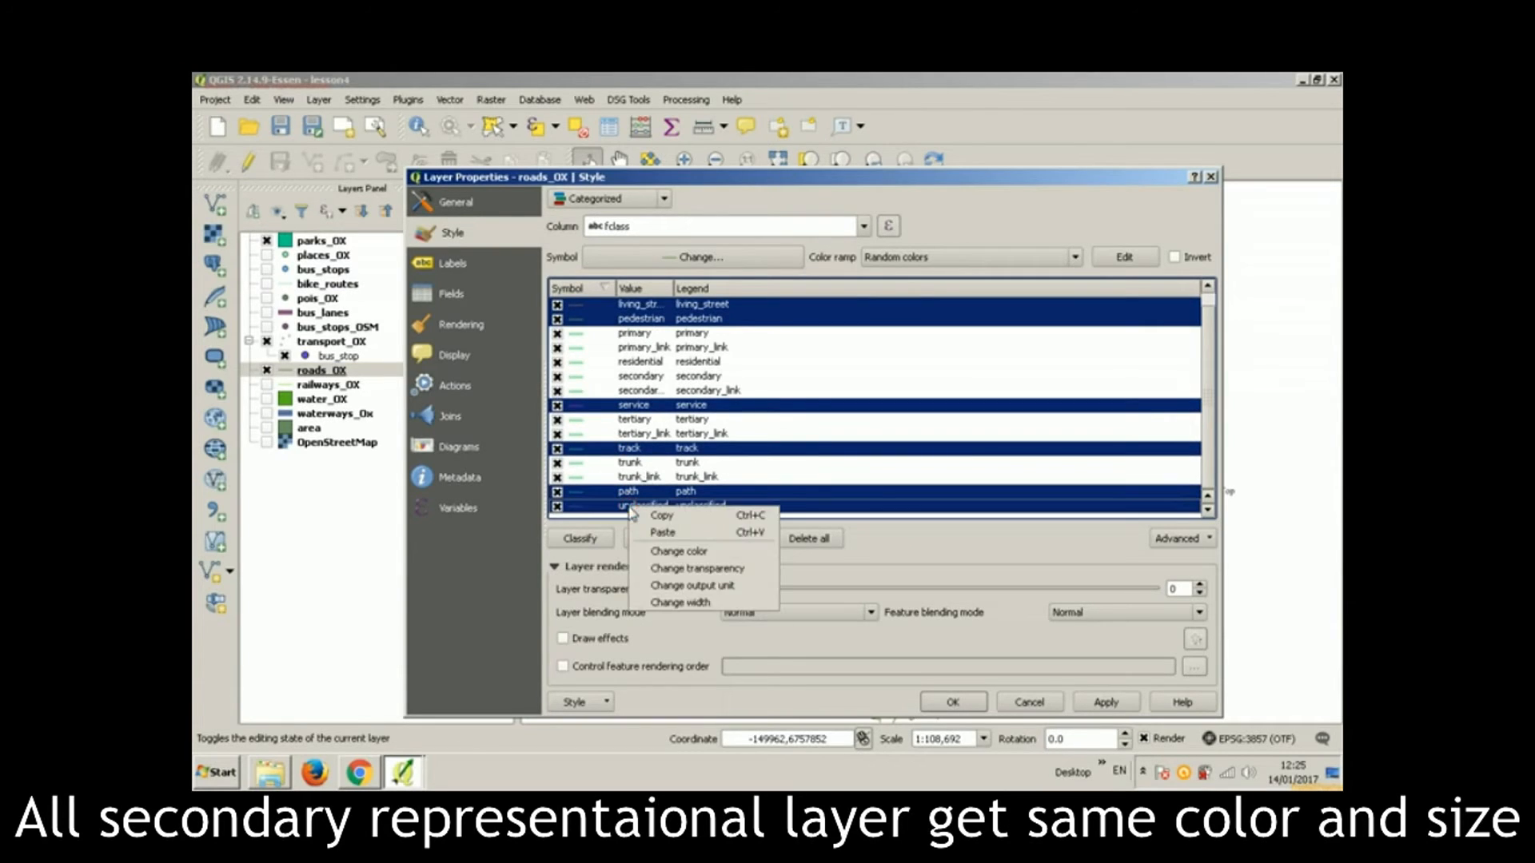
pyautogui.click(671, 551)
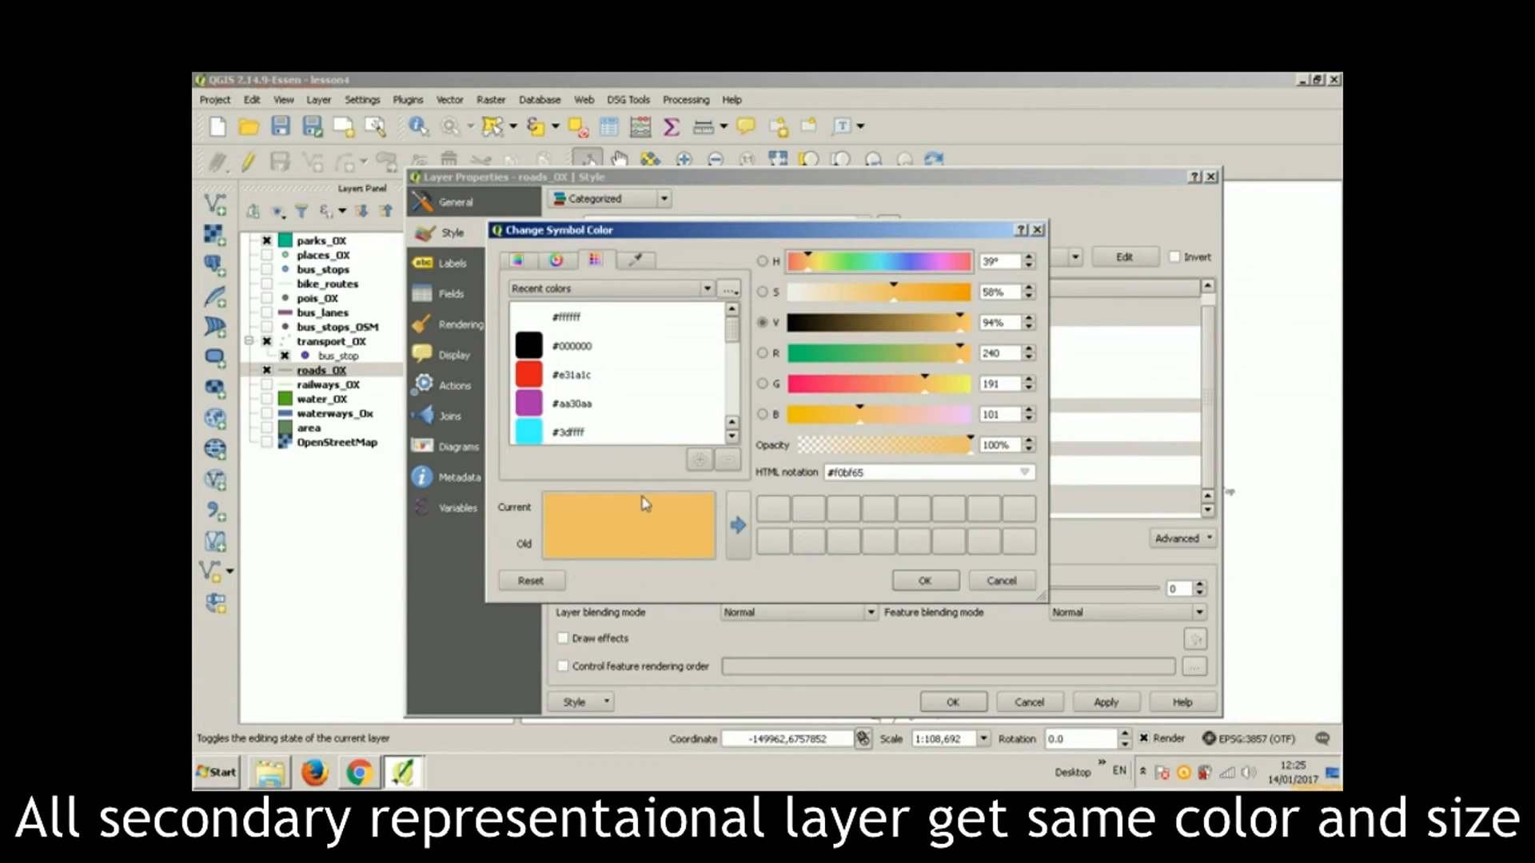
pyautogui.click(911, 581)
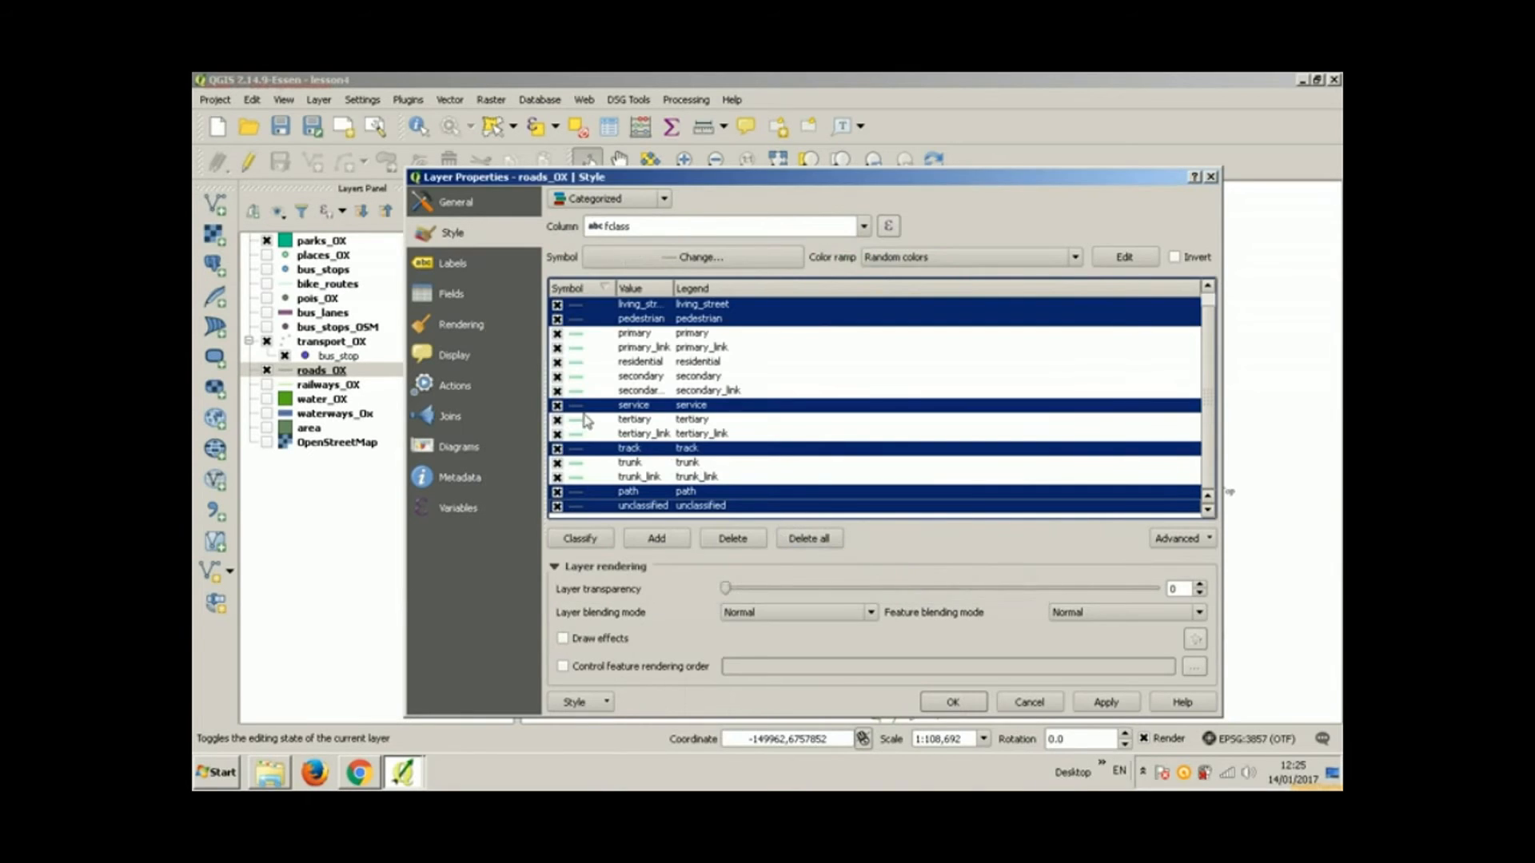
pyautogui.click(692, 257)
pyautogui.click(745, 407)
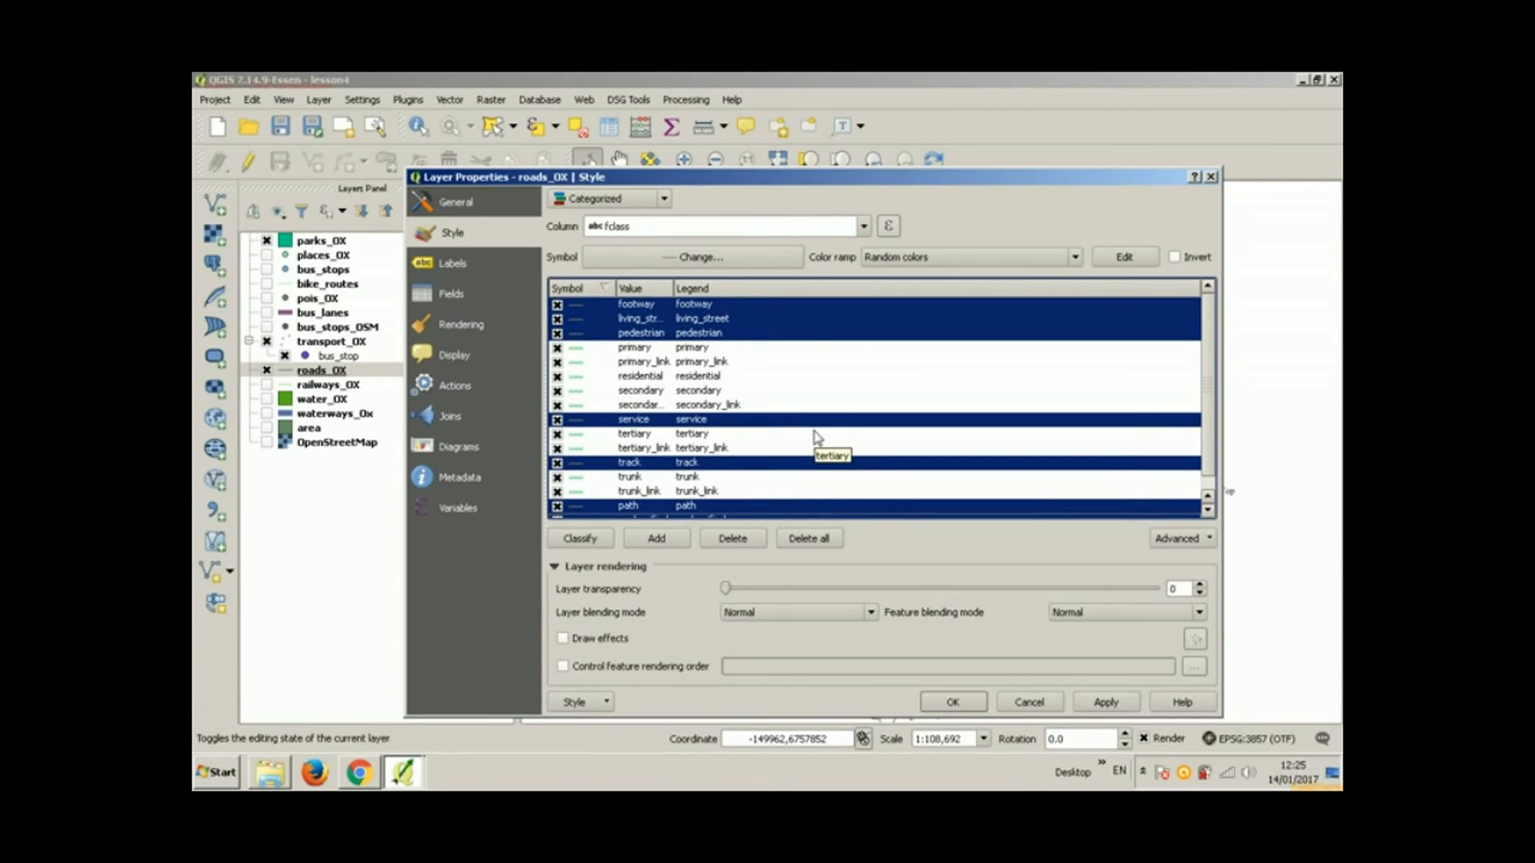
pyautogui.scroll(-1, 818, 443)
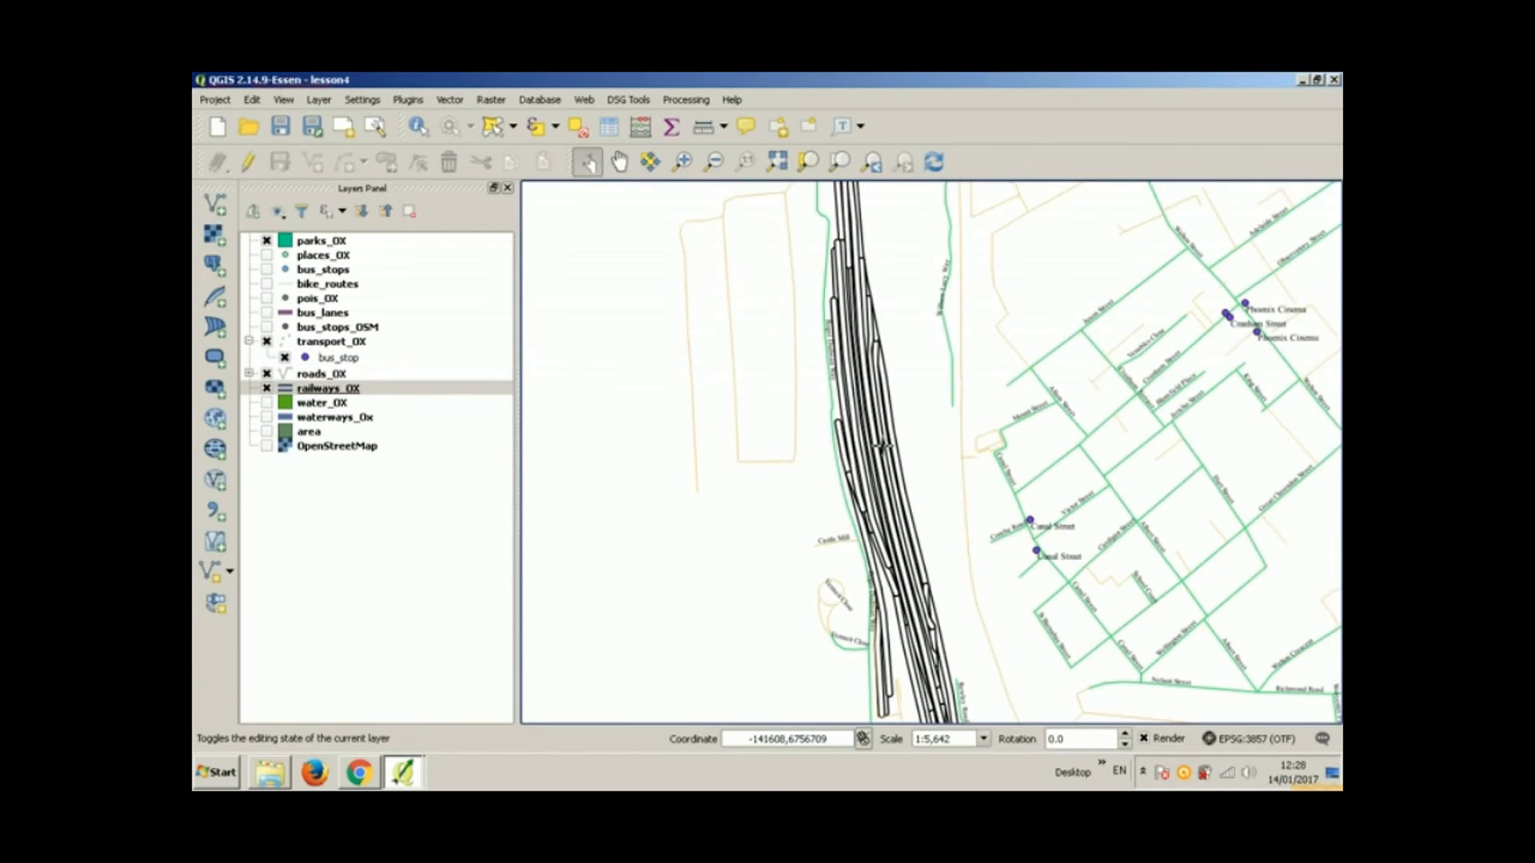
# Step: Enable symbol levels in the style of the railways_OX layer
pyautogui.scroll(1, 882, 446)
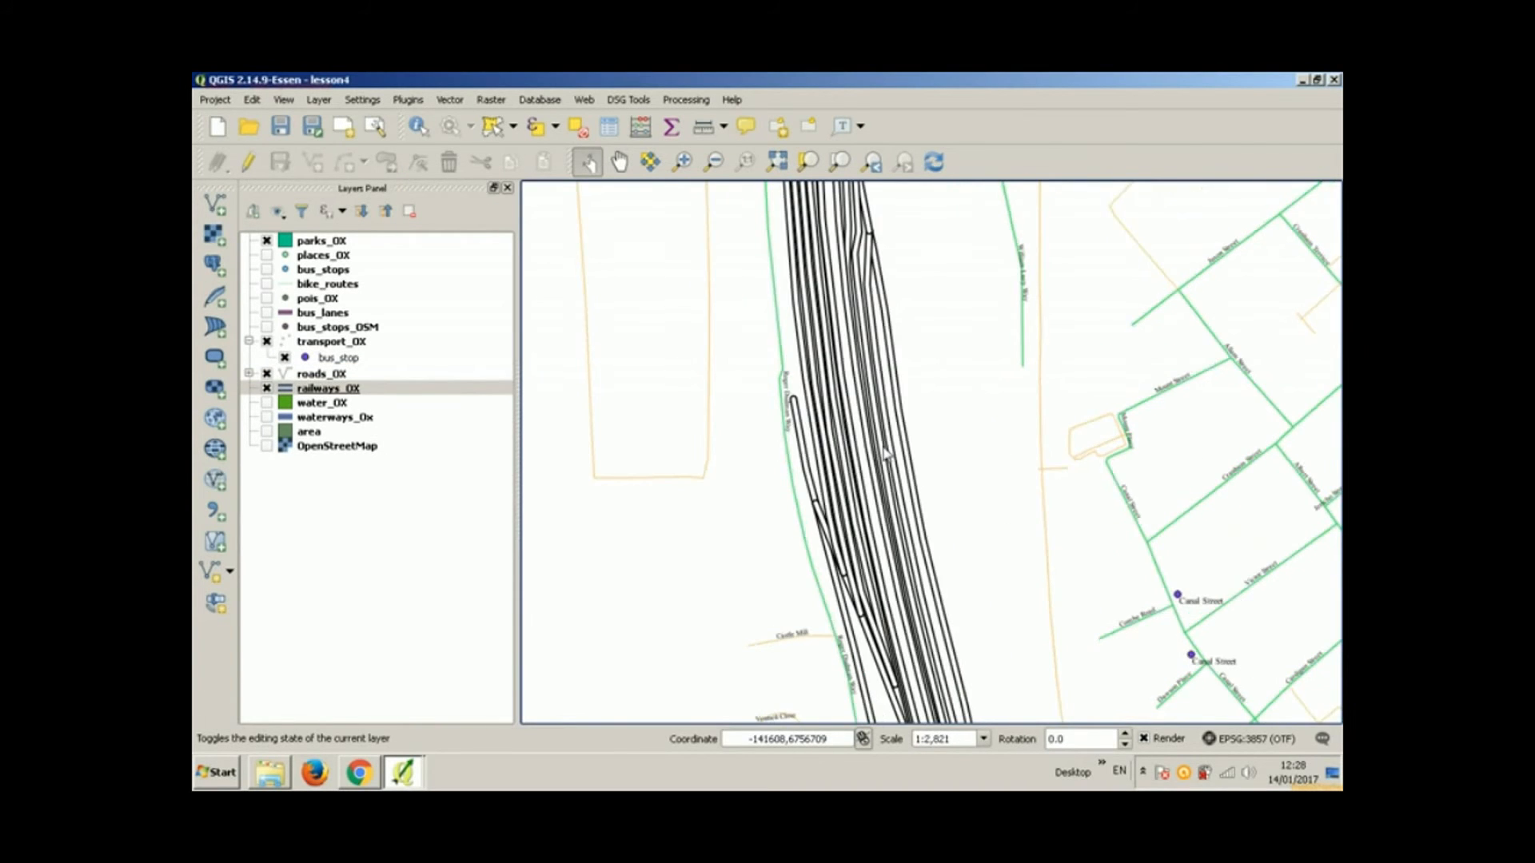
pyautogui.scroll(-1, 881, 447)
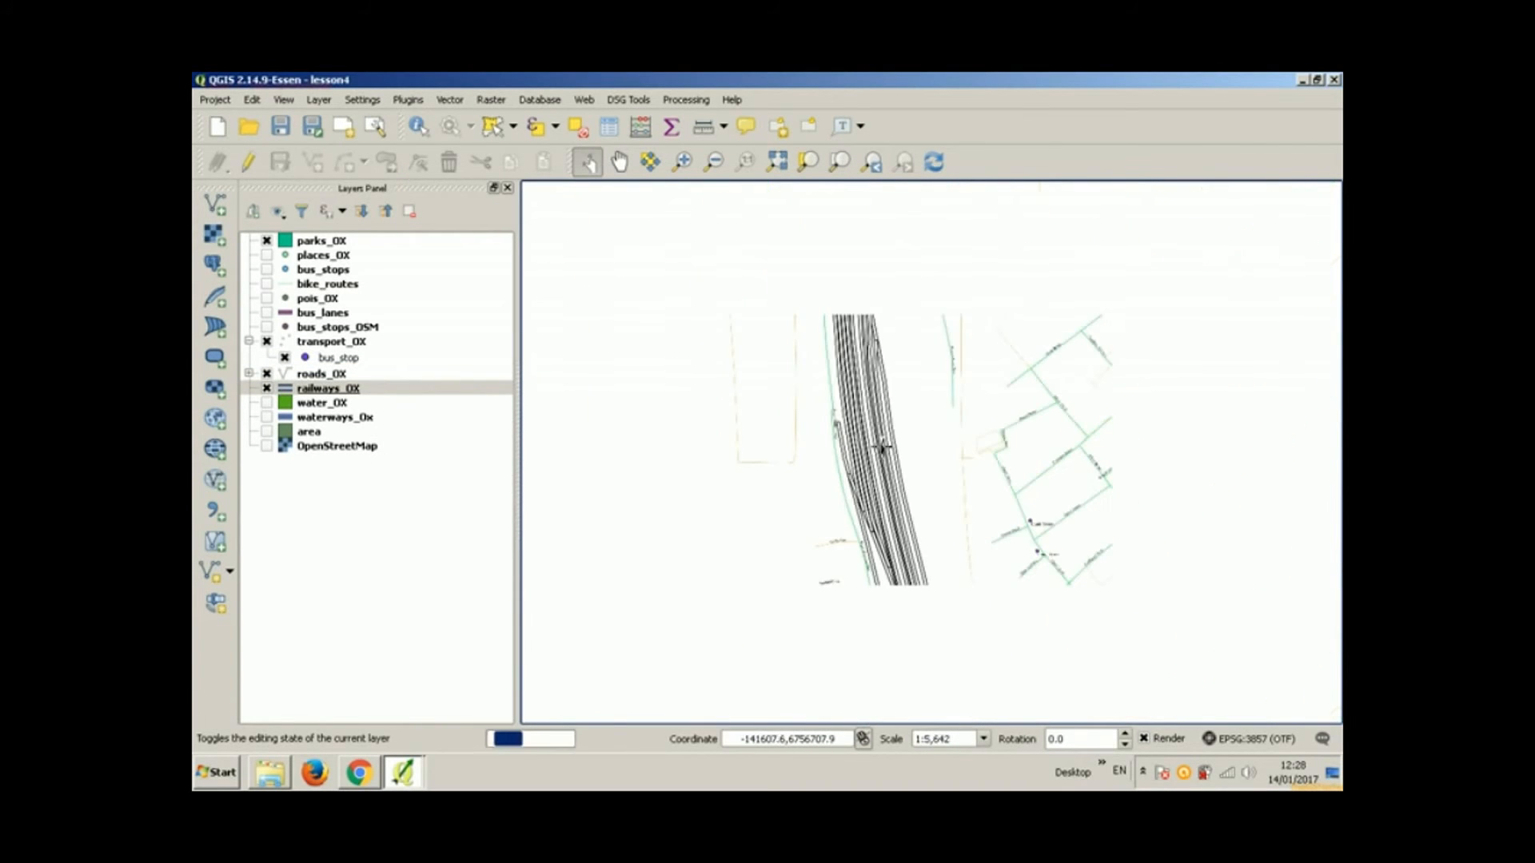
pyautogui.click(357, 392)
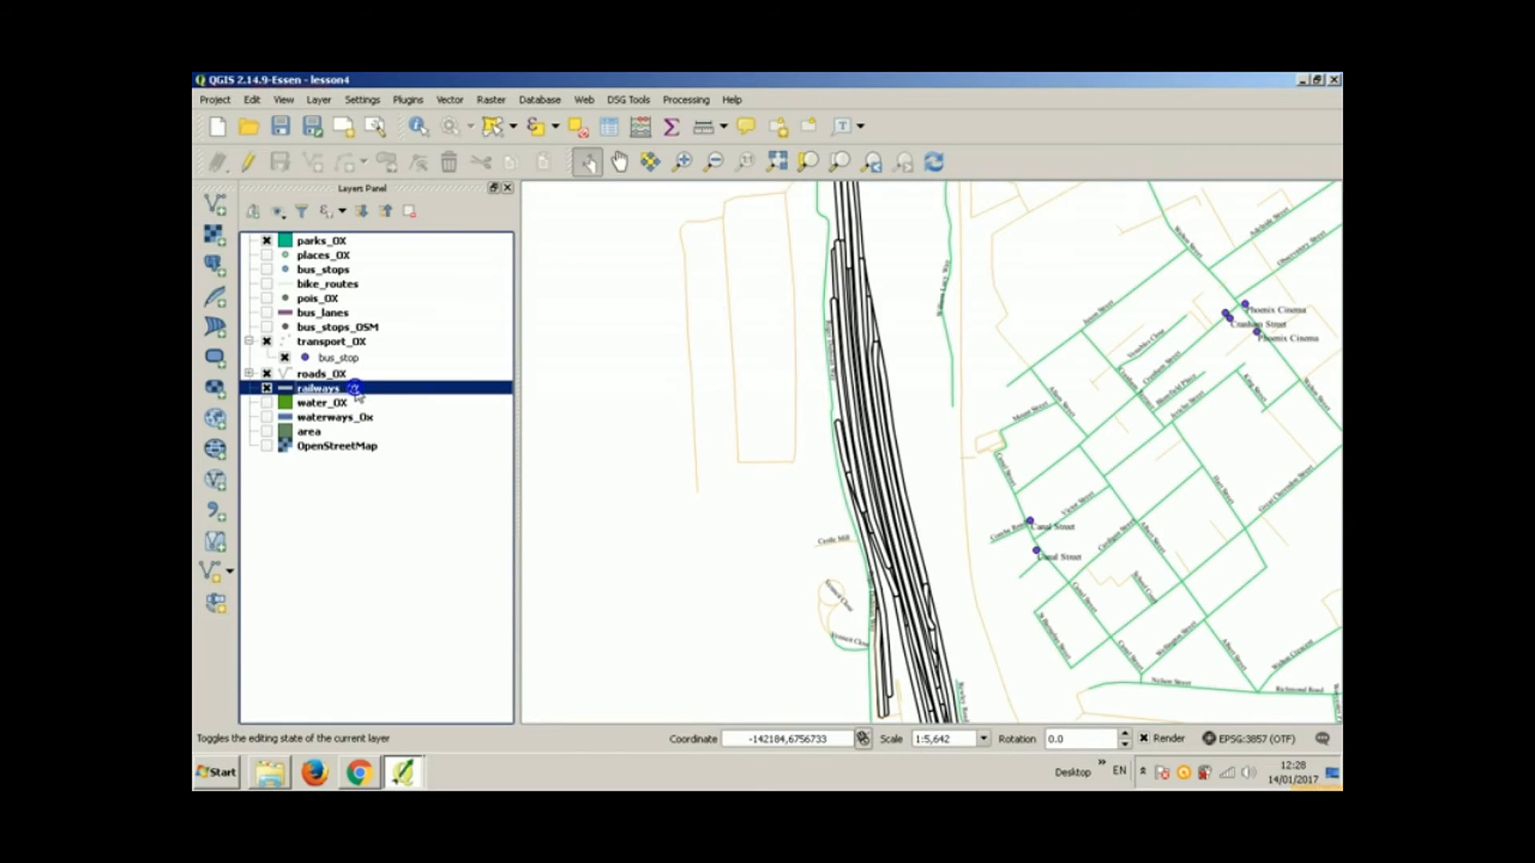
pyautogui.doubleClick(356, 391)
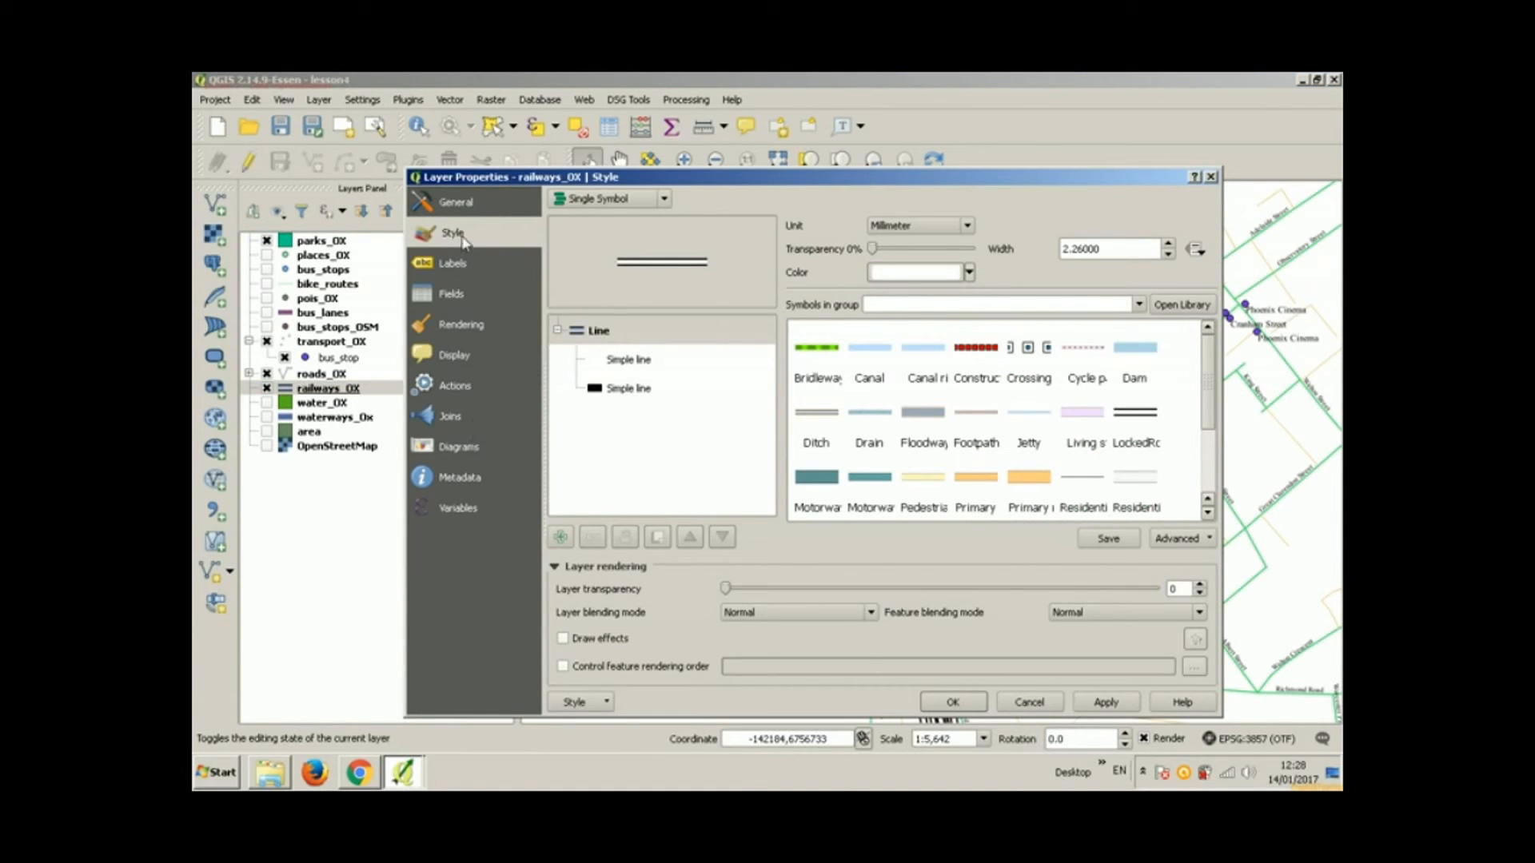
pyautogui.click(1168, 542)
pyautogui.click(1181, 575)
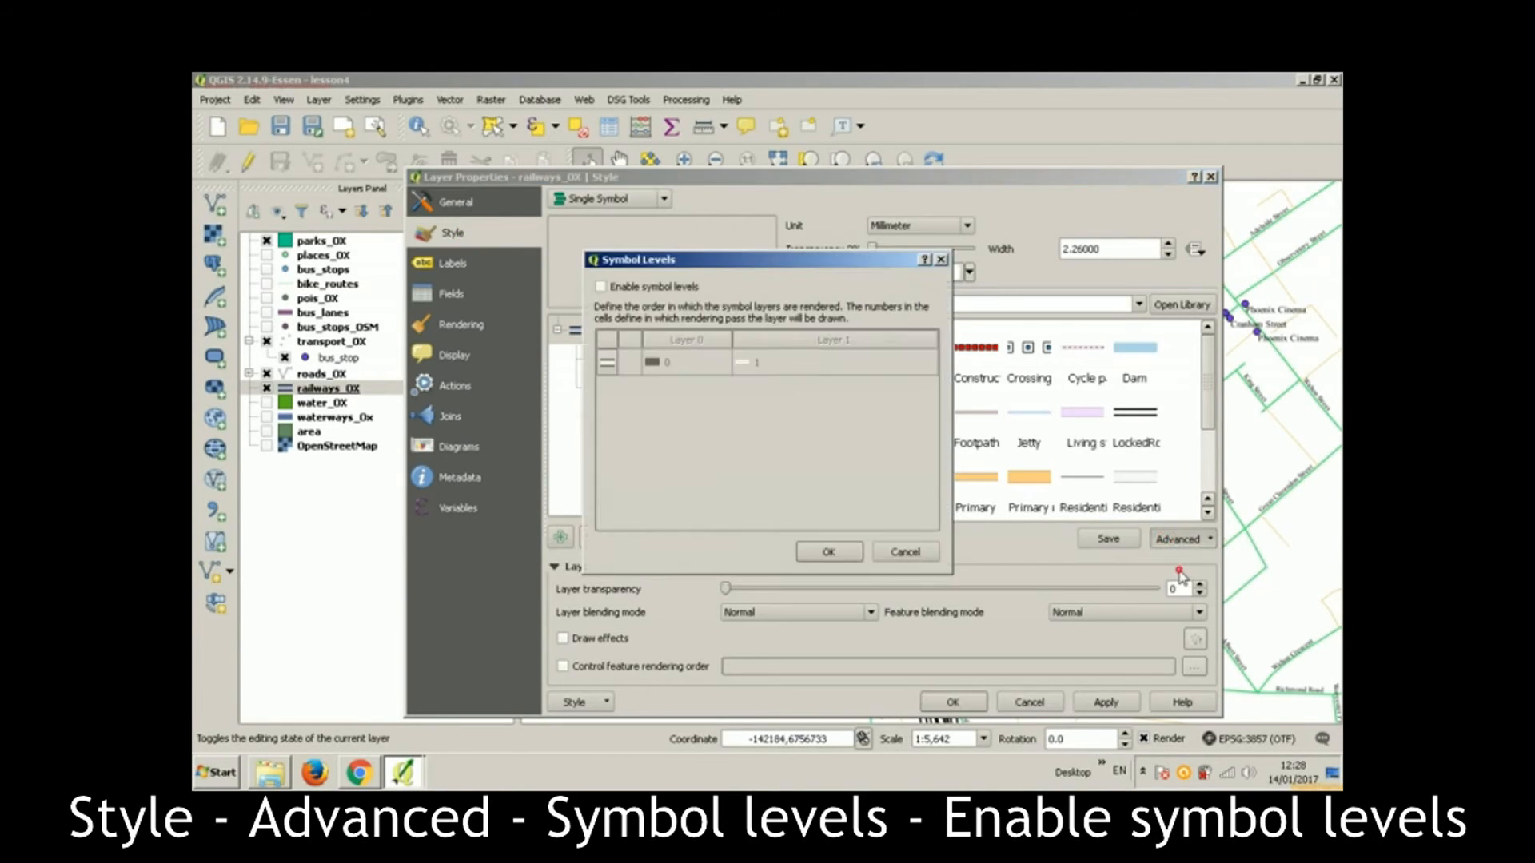
pyautogui.click(615, 287)
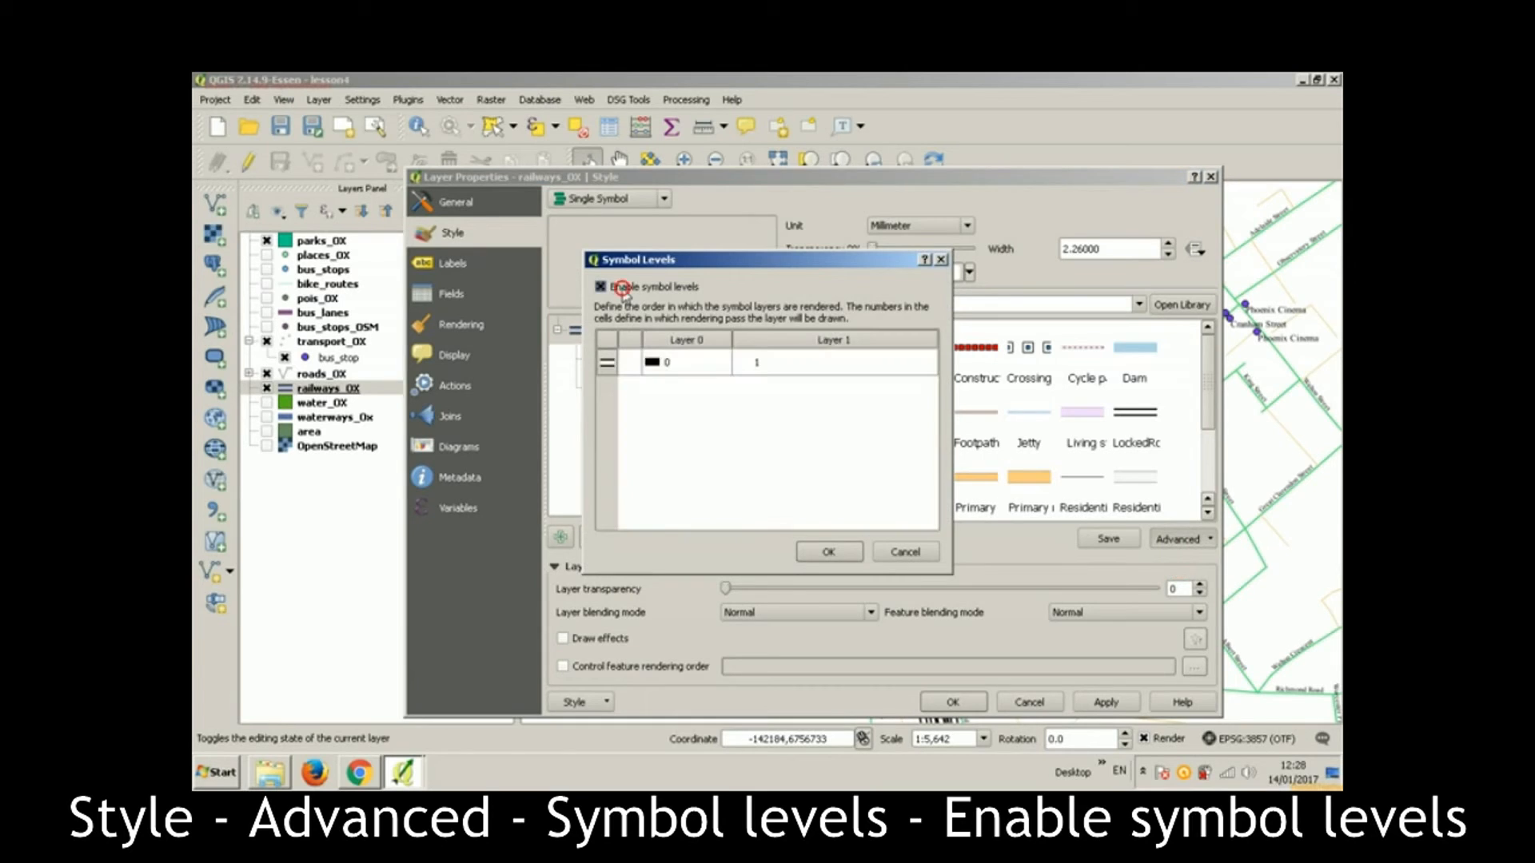
pyautogui.click(829, 552)
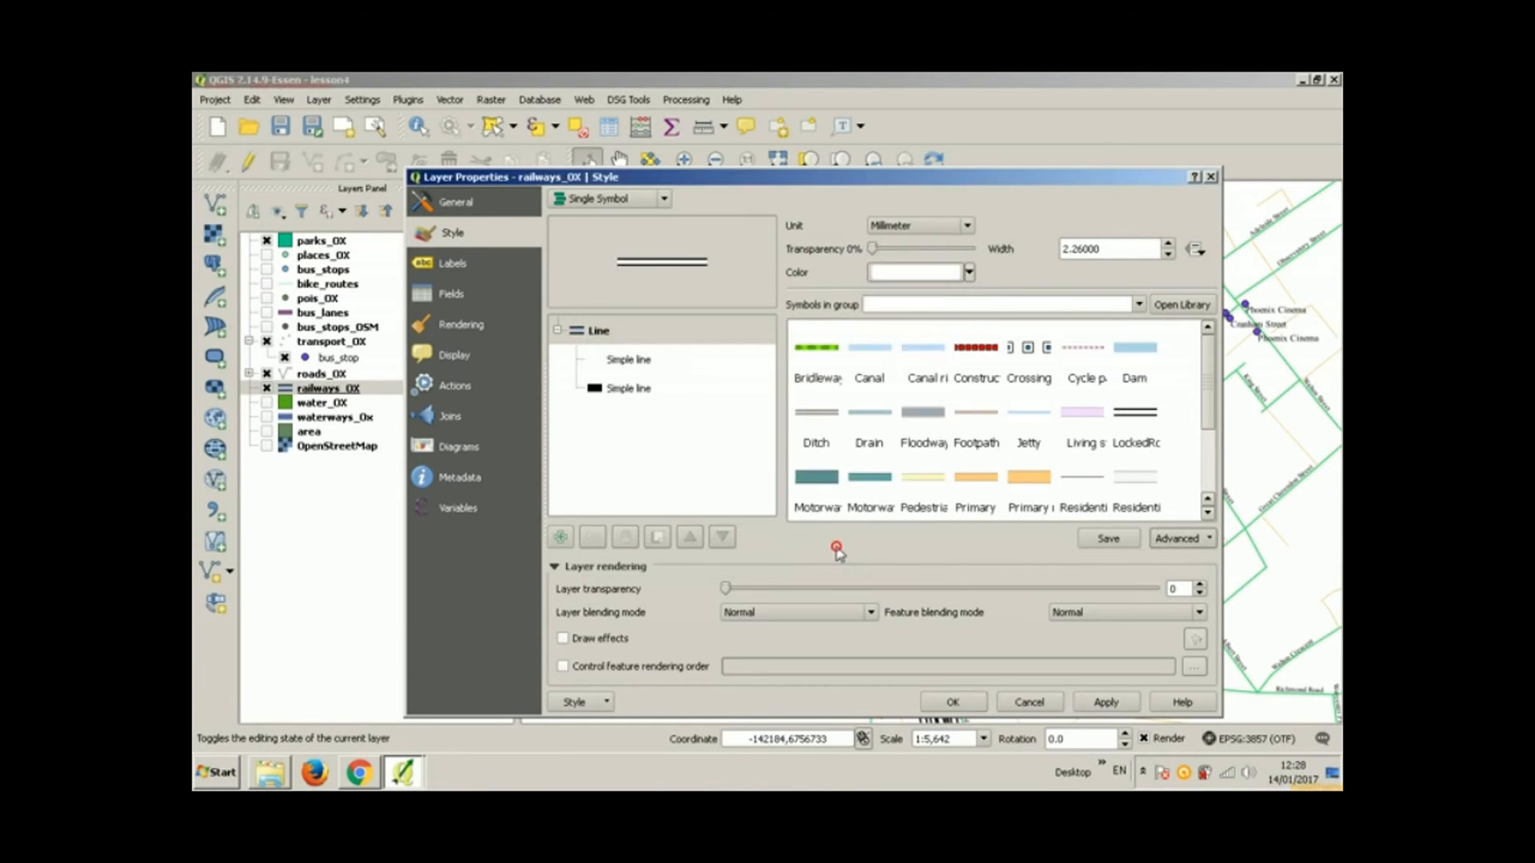
# Step: Apply the railways_OX style and copy the fill color of the Lakes and rivers layer
pyautogui.click(965, 703)
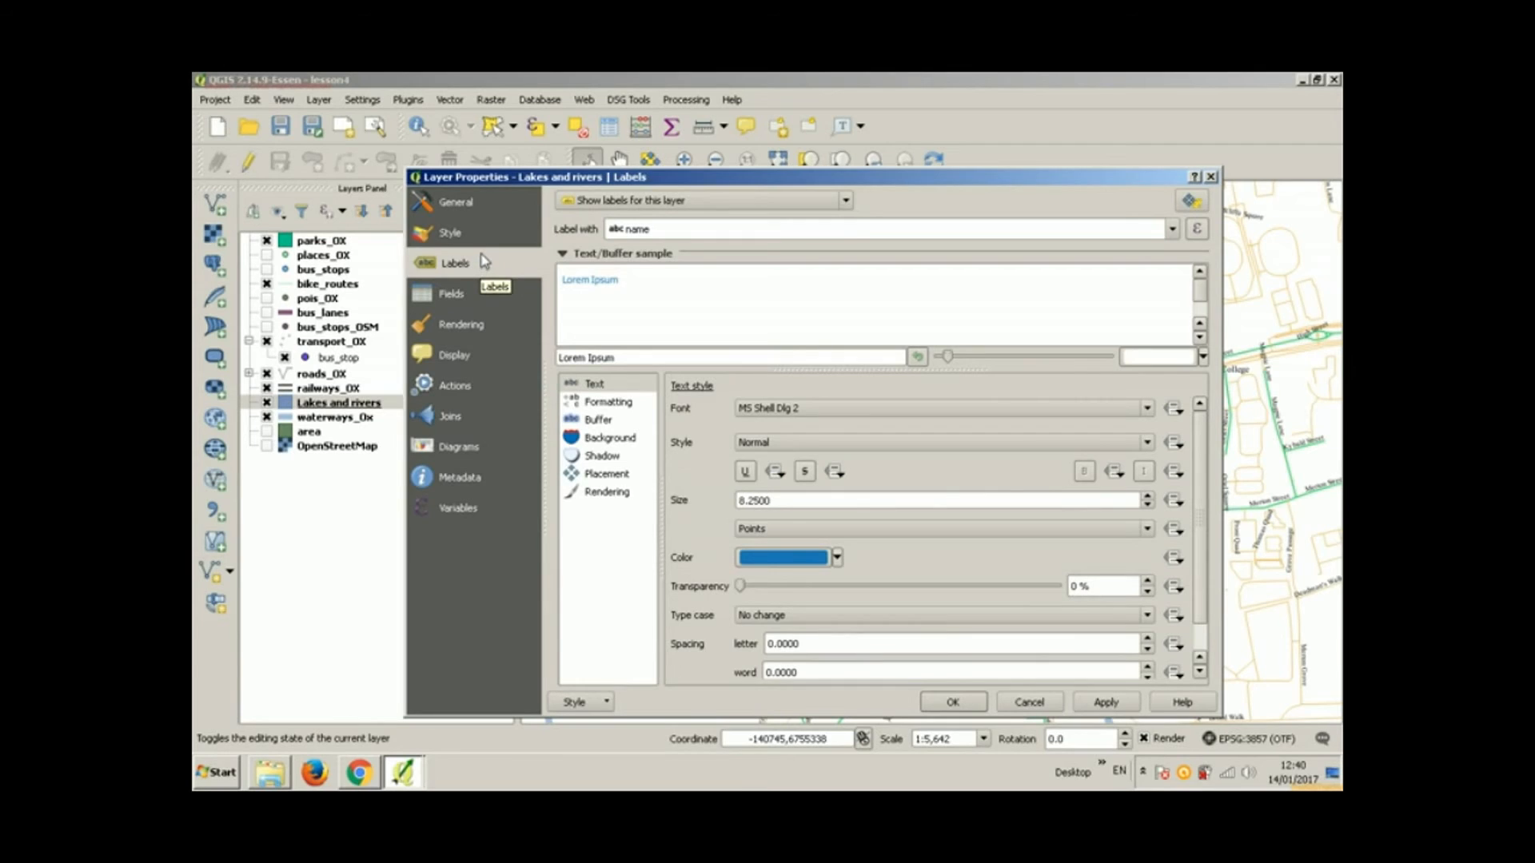
pyautogui.click(480, 235)
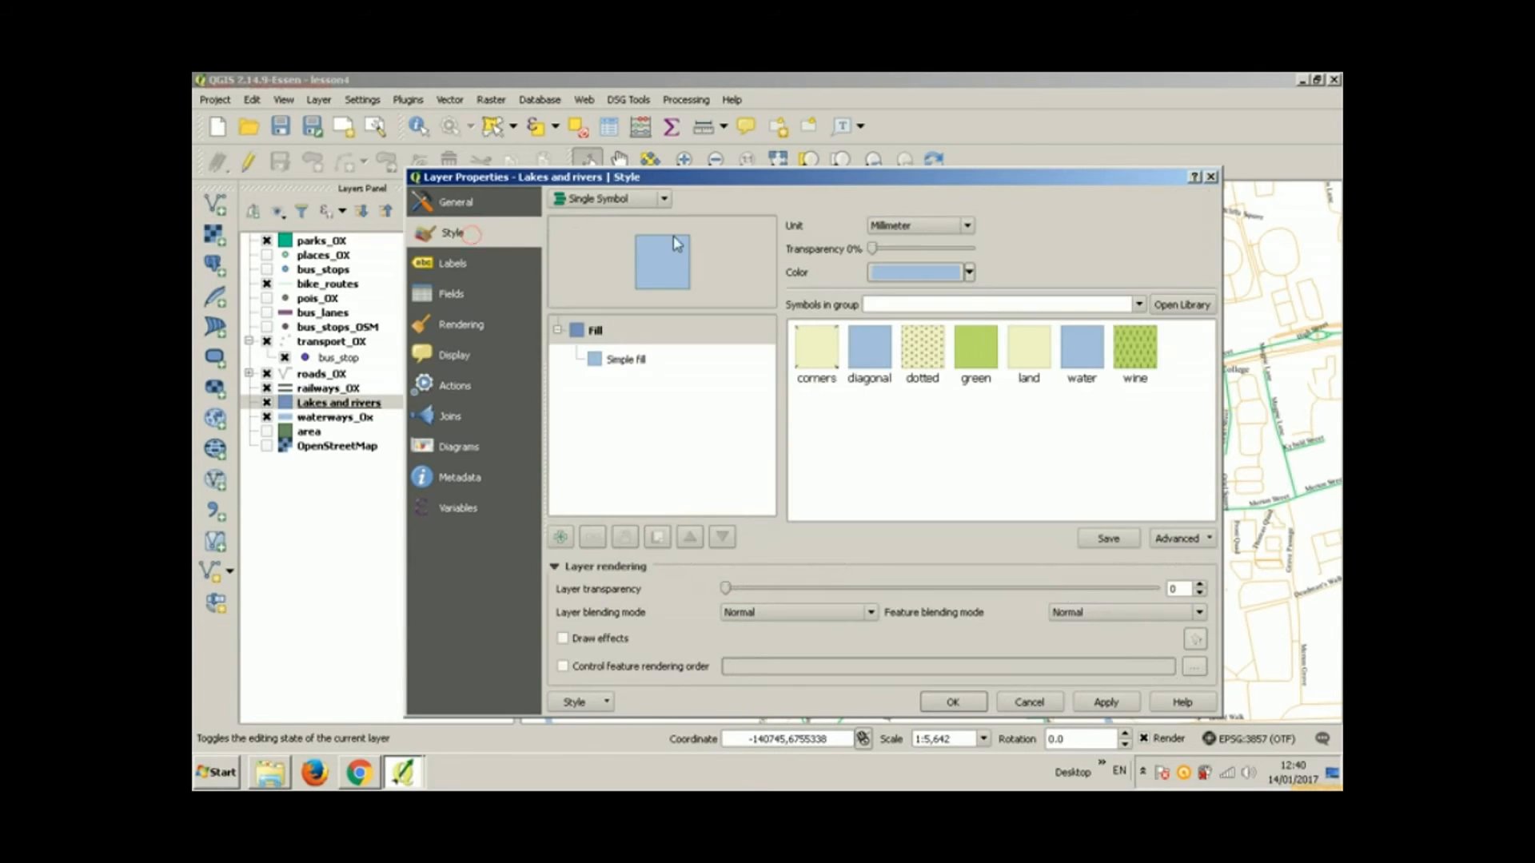
pyautogui.click(970, 273)
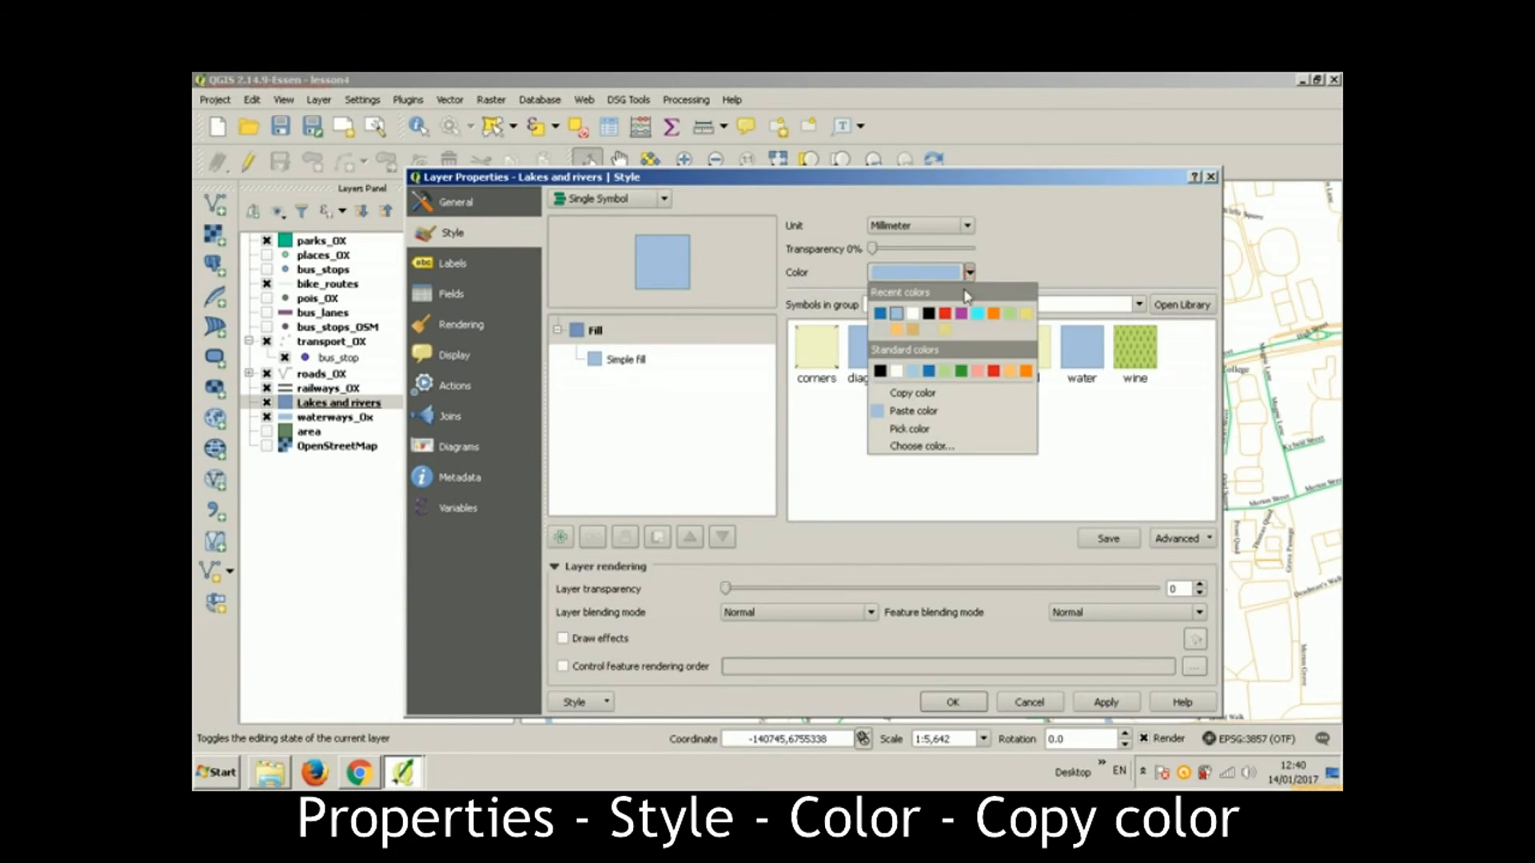
pyautogui.click(931, 396)
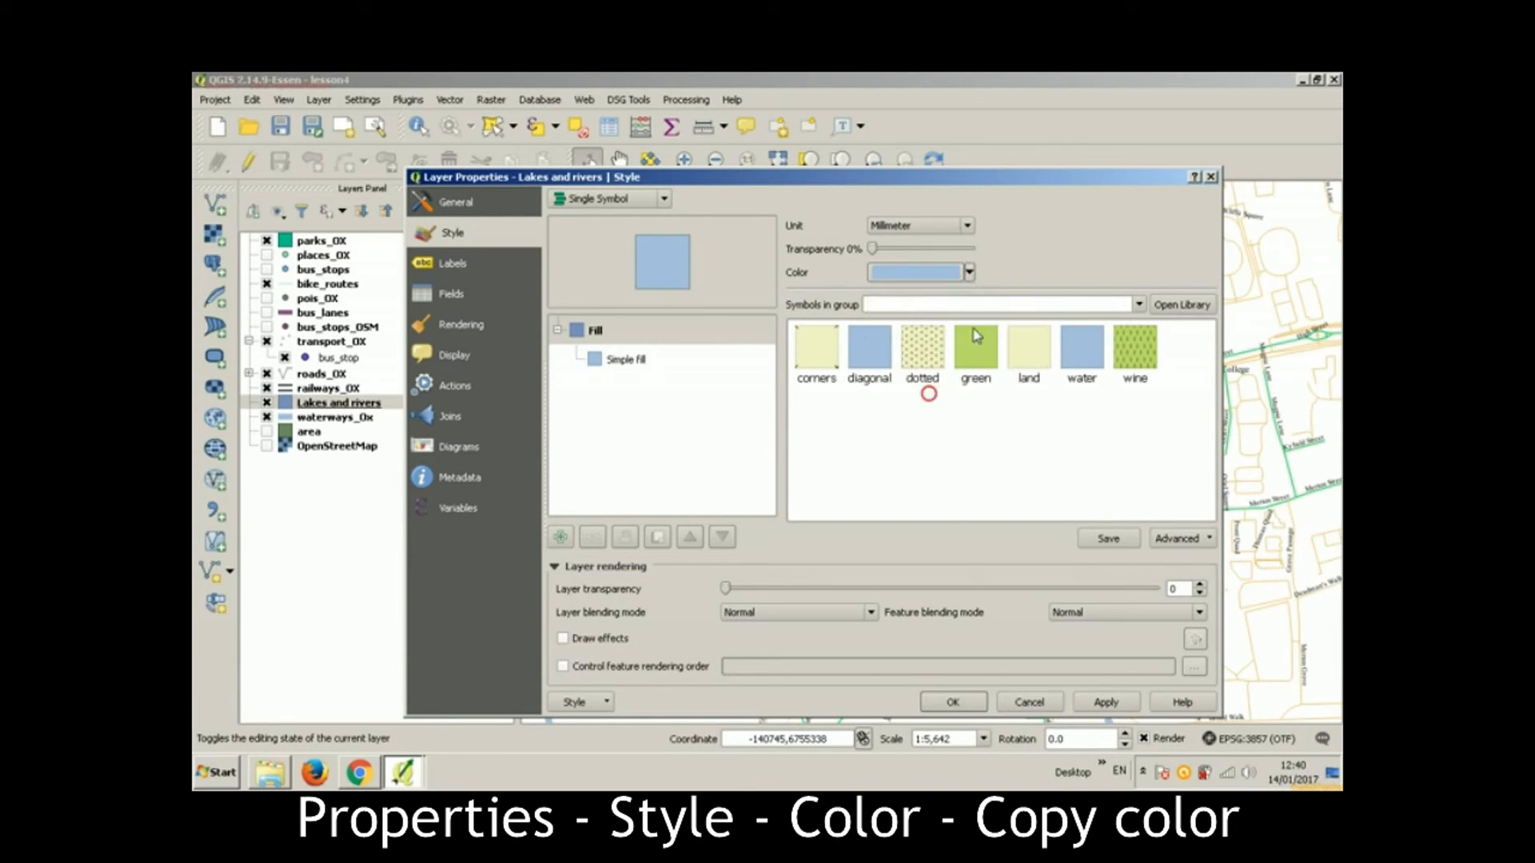
pyautogui.click(1213, 177)
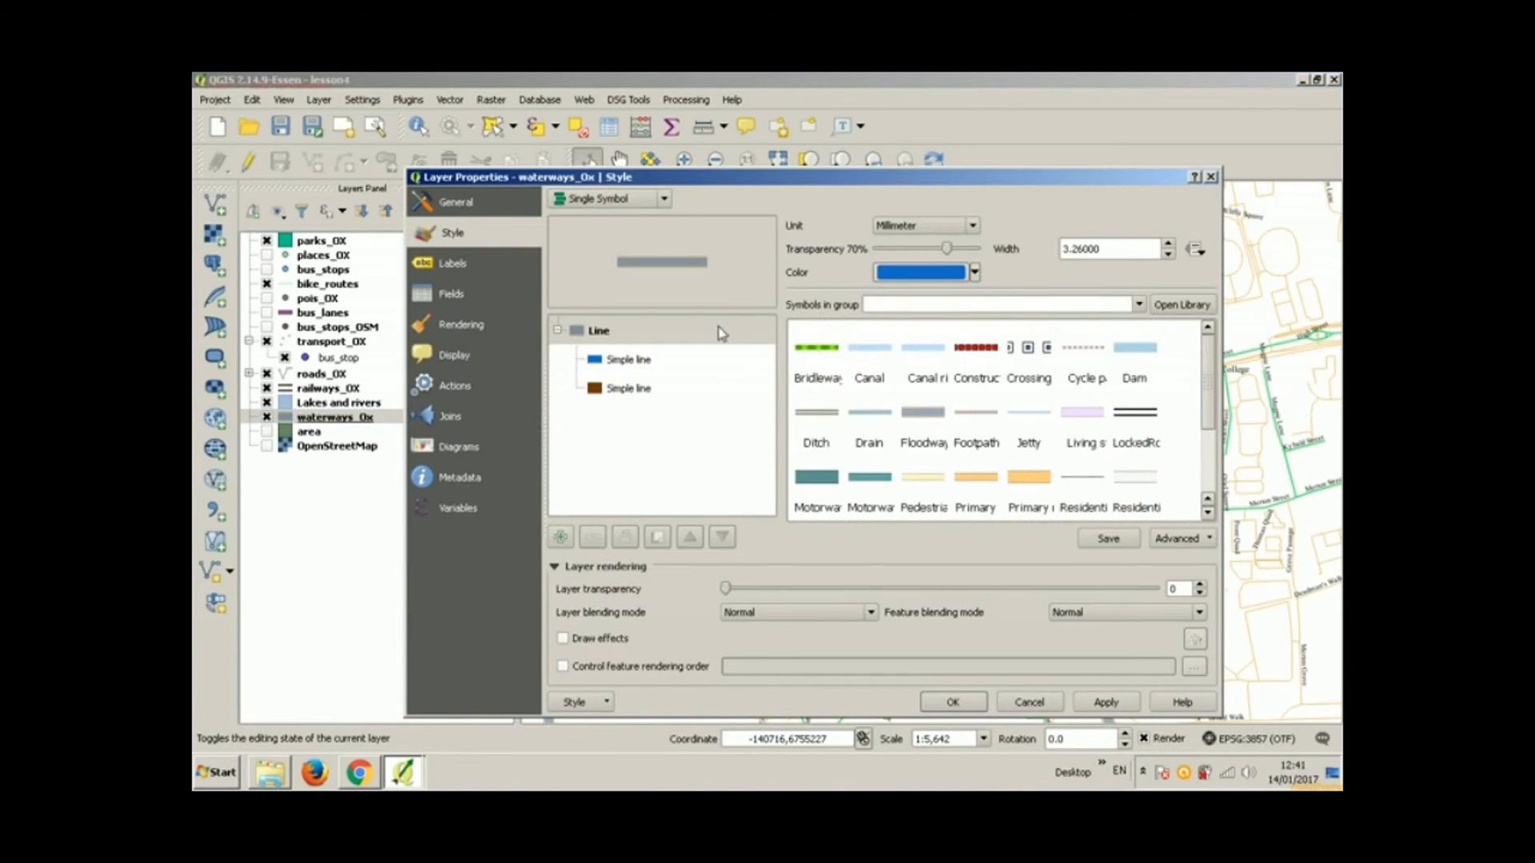
# Step: Style the waterways_Ox layer with the Canal line symbol and the color copied from Lakes and rivers
pyautogui.click(872, 348)
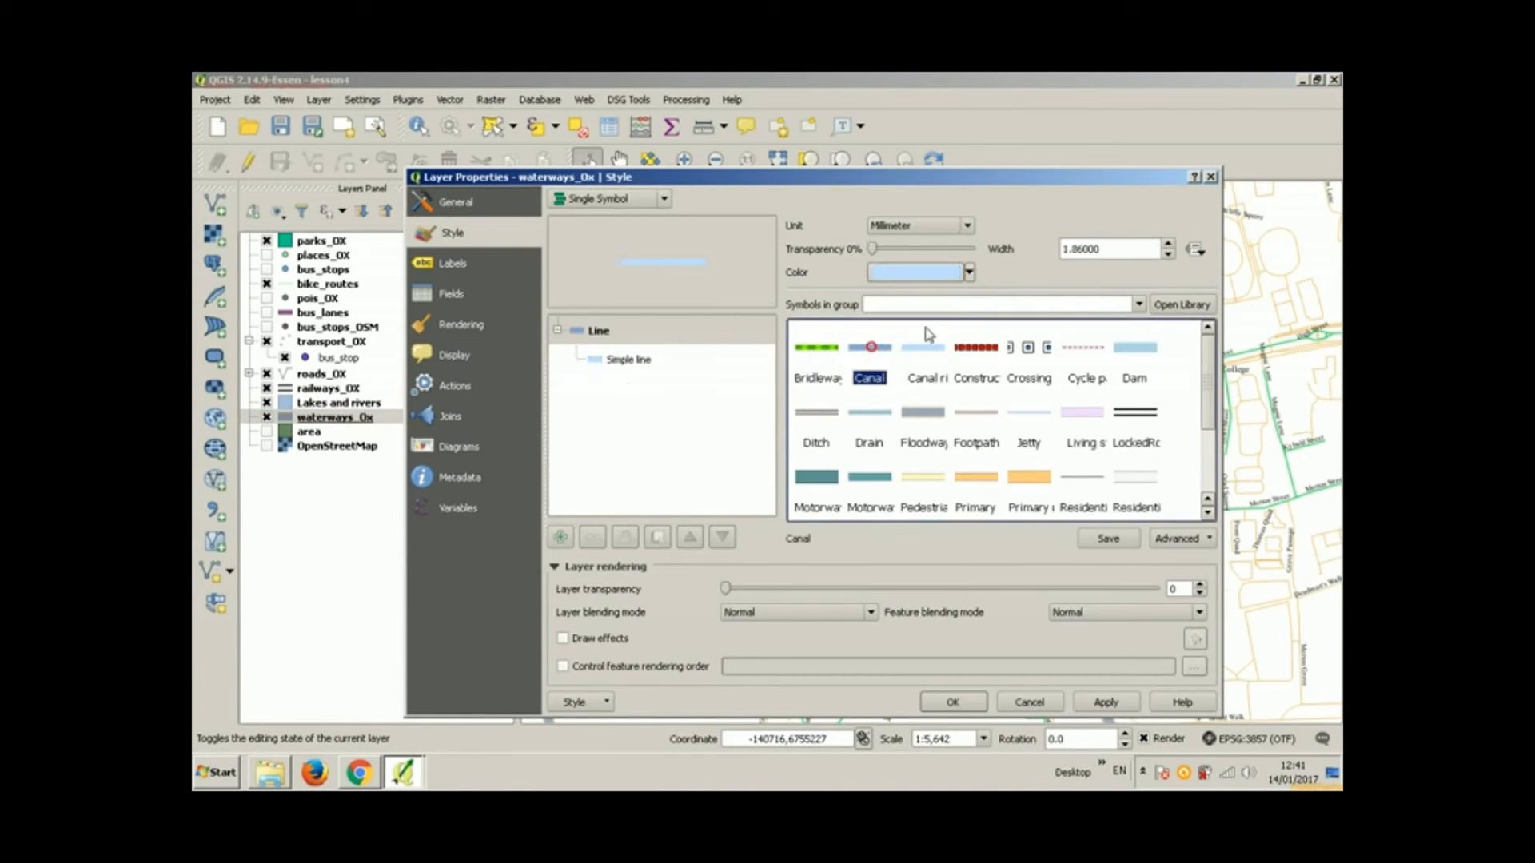
pyautogui.click(972, 273)
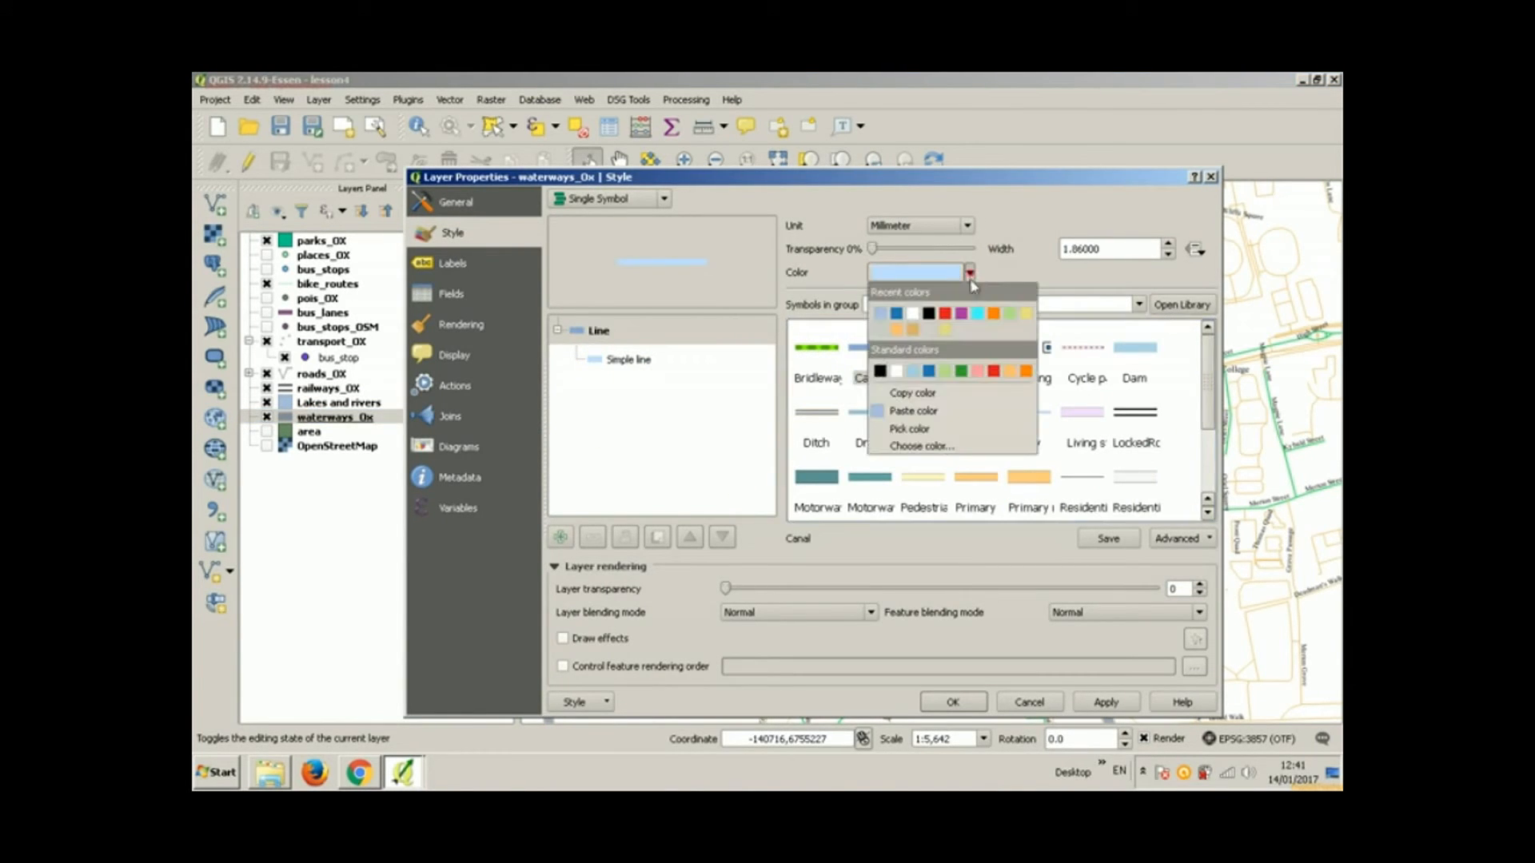
pyautogui.click(929, 412)
pyautogui.click(950, 701)
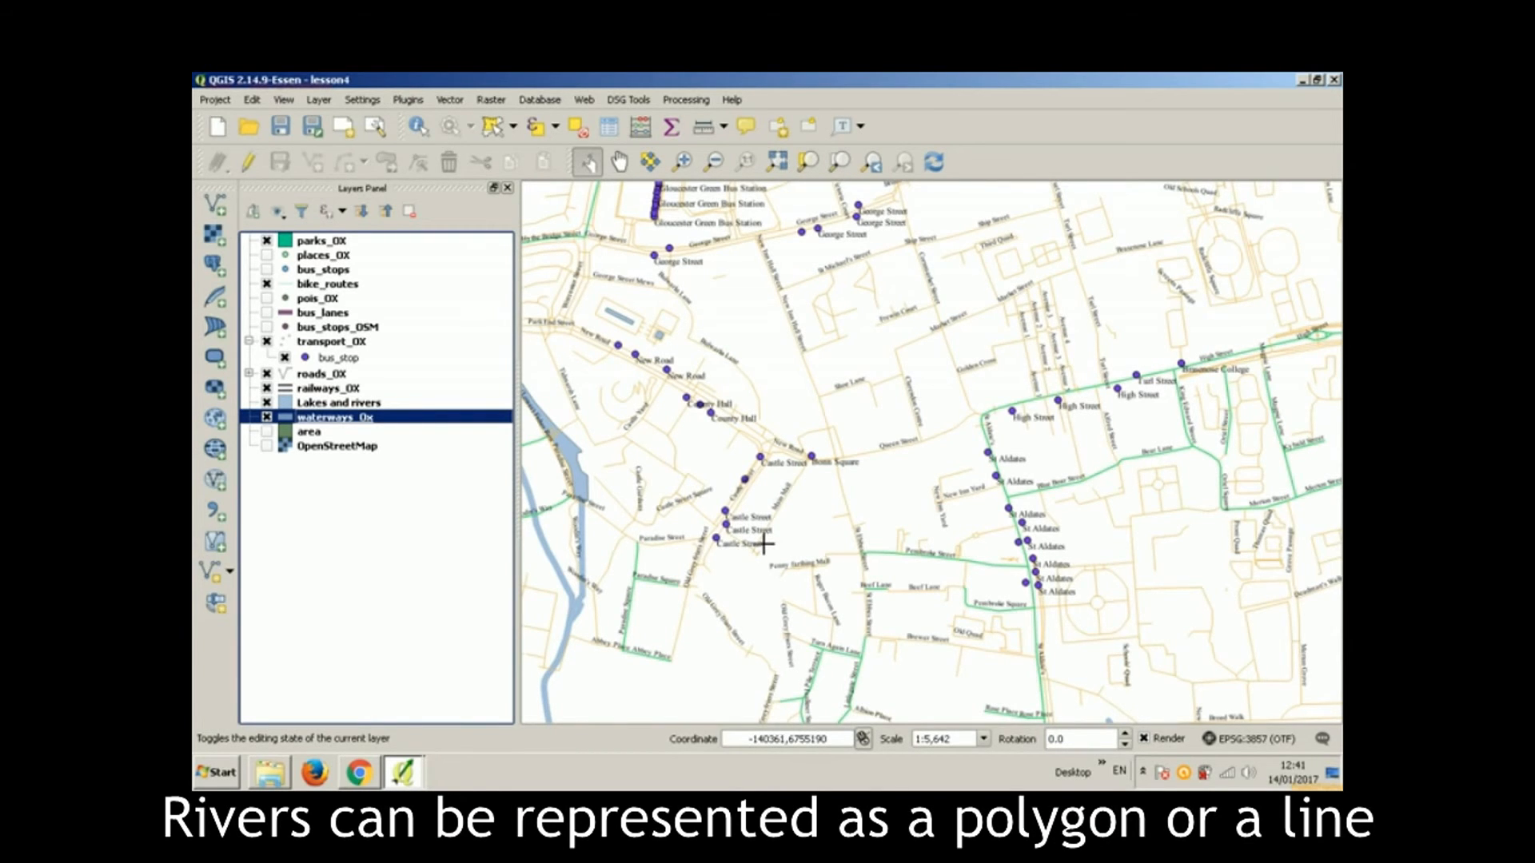
# Step: Switch to the Oxford Map composition and shift the map content slightly to the left within its frame
pyautogui.moveTo(764, 544); pyautogui.dragTo(556, 323)
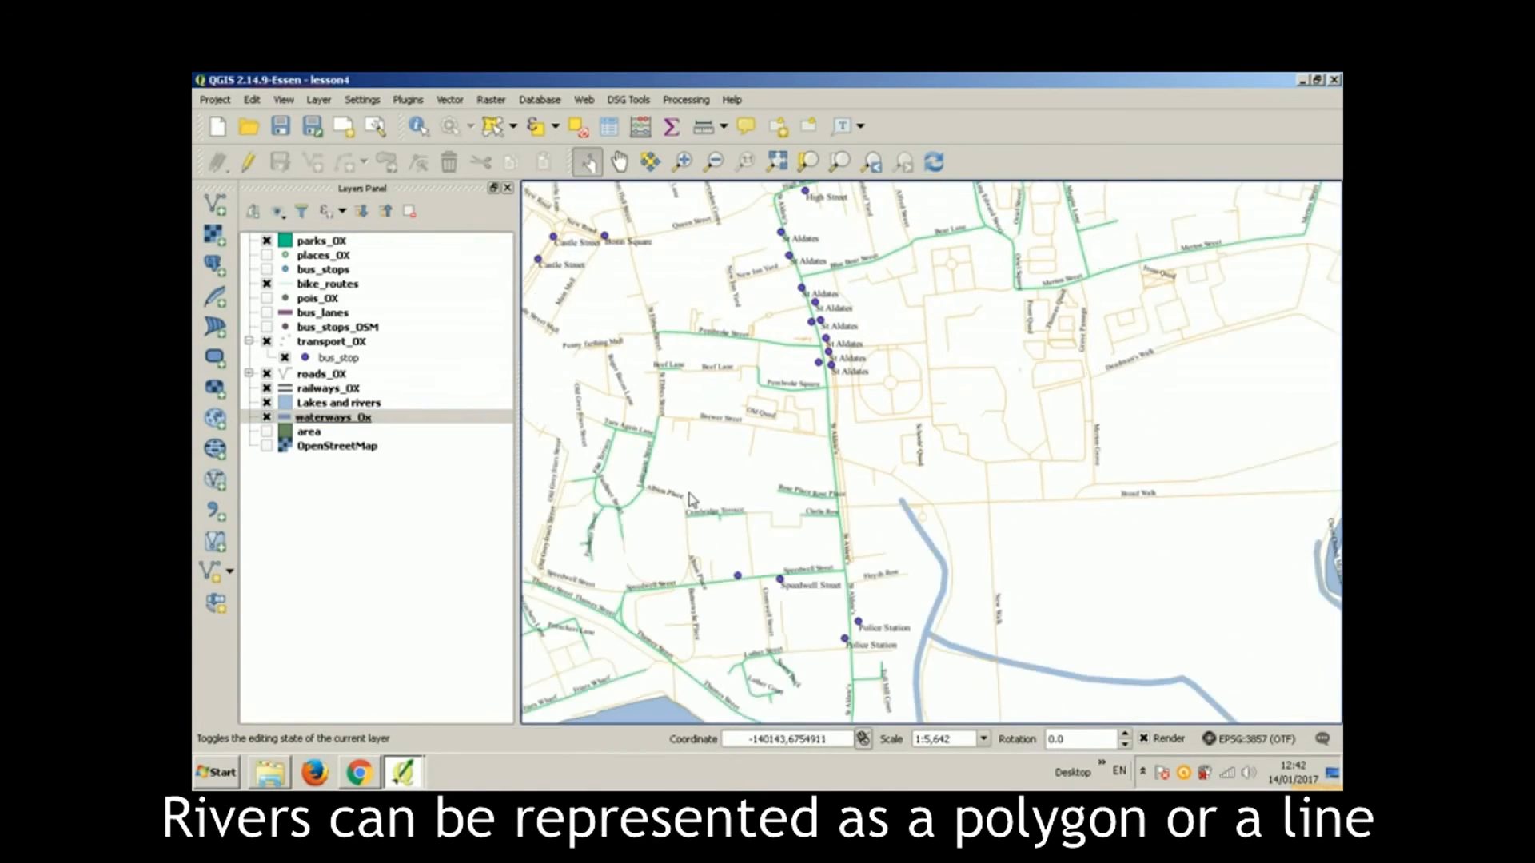
pyautogui.click(405, 773)
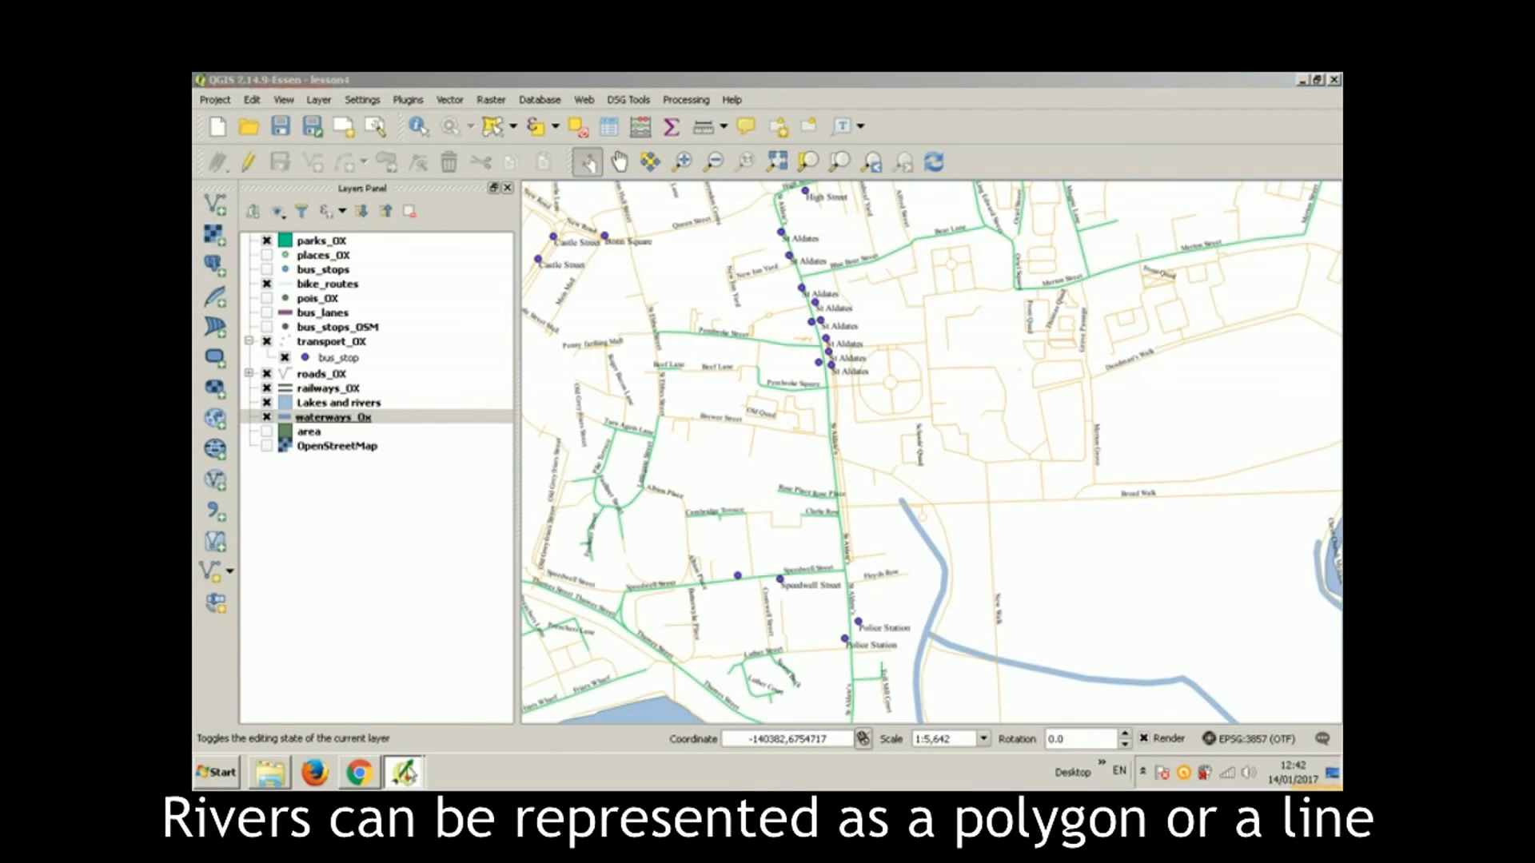
pyautogui.click(407, 719)
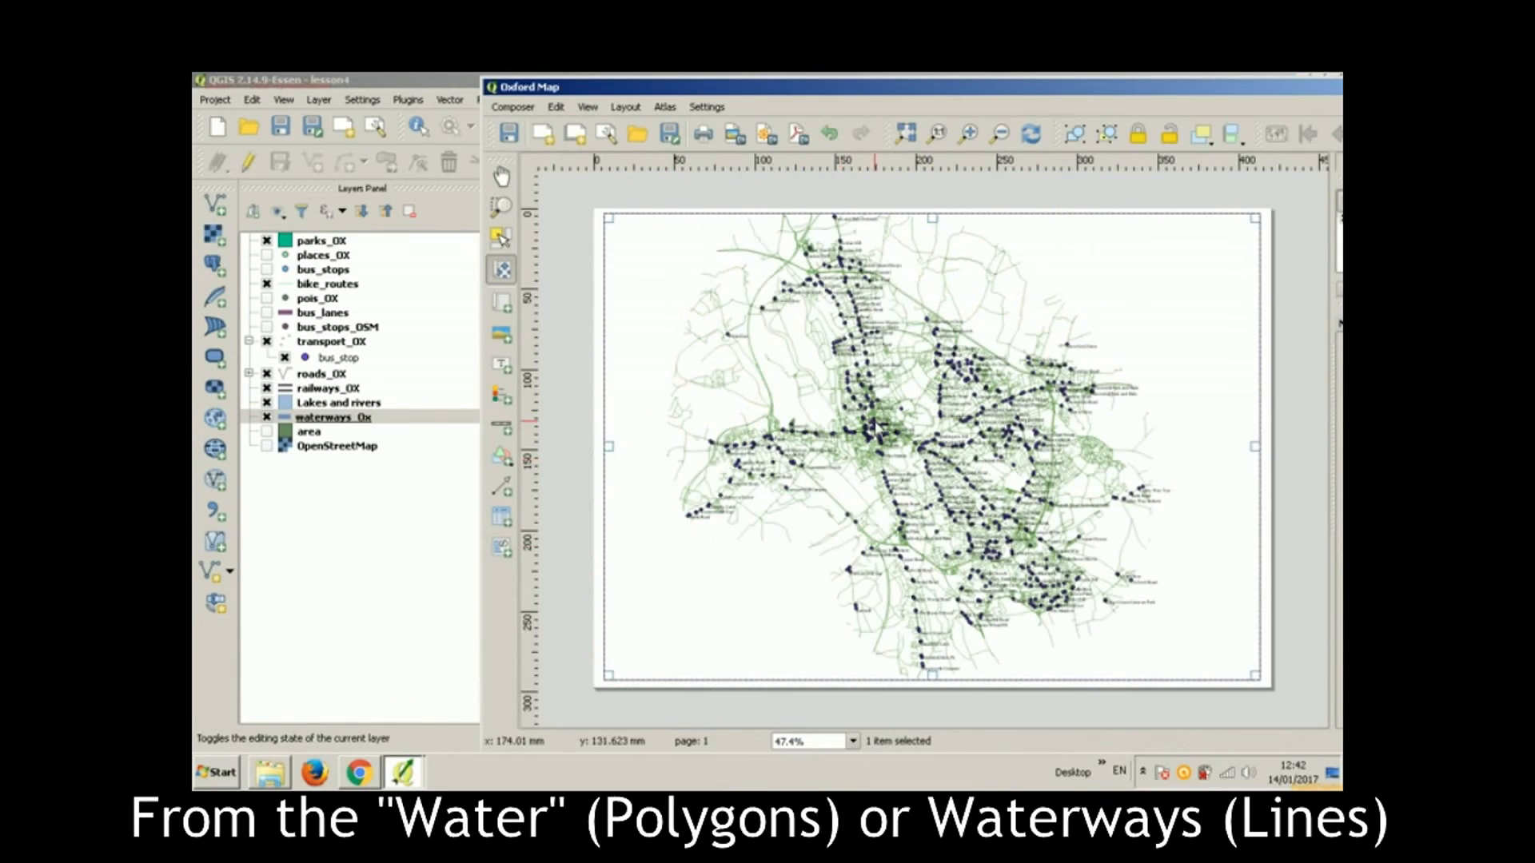
pyautogui.click(502, 269)
pyautogui.moveTo(804, 429); pyautogui.dragTo(798, 434)
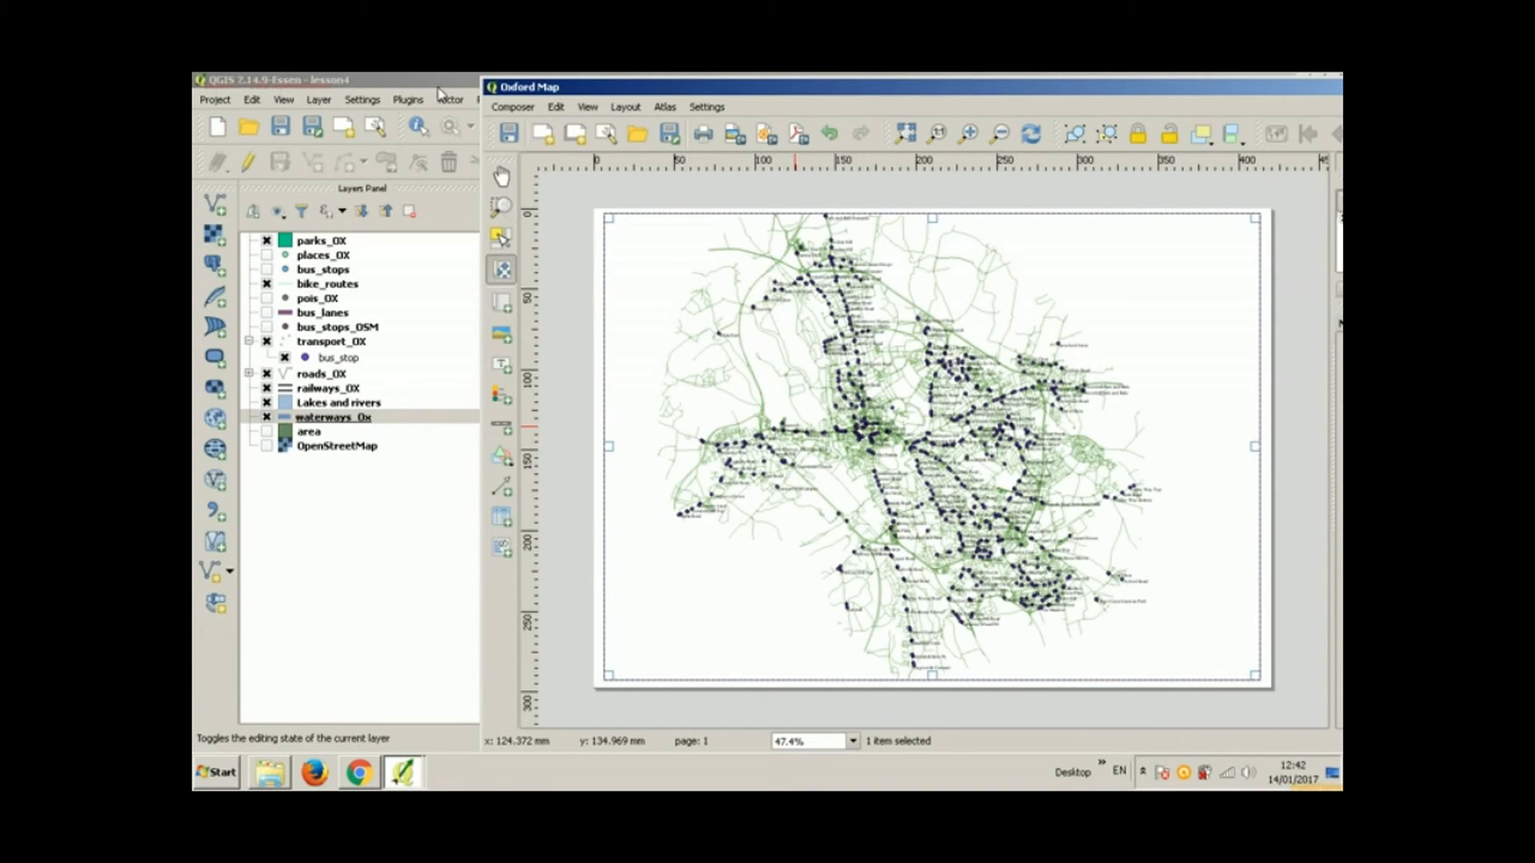
# Step: Switch the labels of the roads_OX layer to rule-based labeling
pyautogui.click(346, 375)
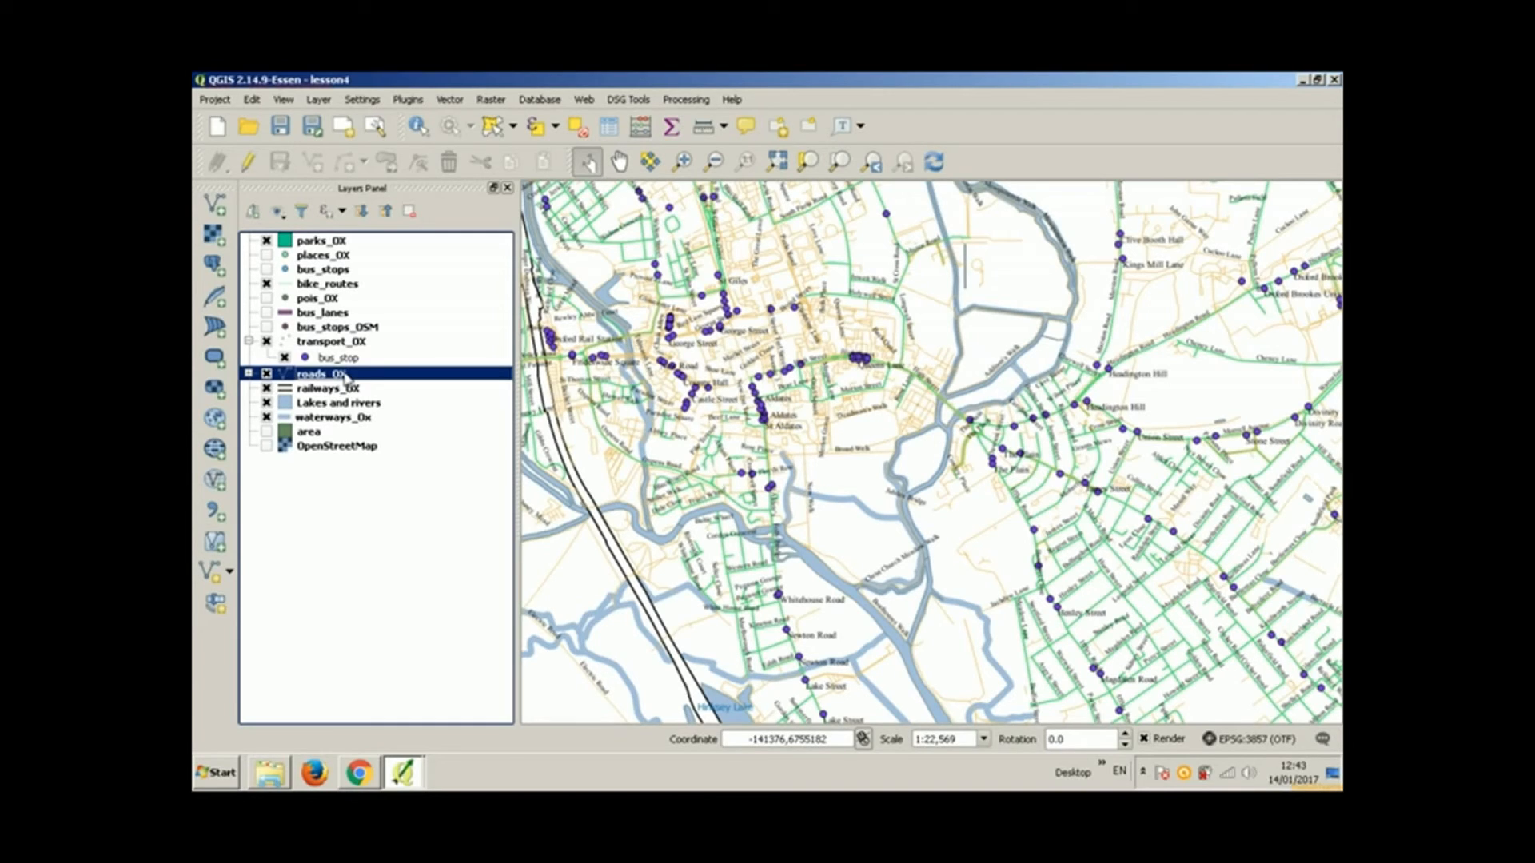
pyautogui.doubleClick(345, 376)
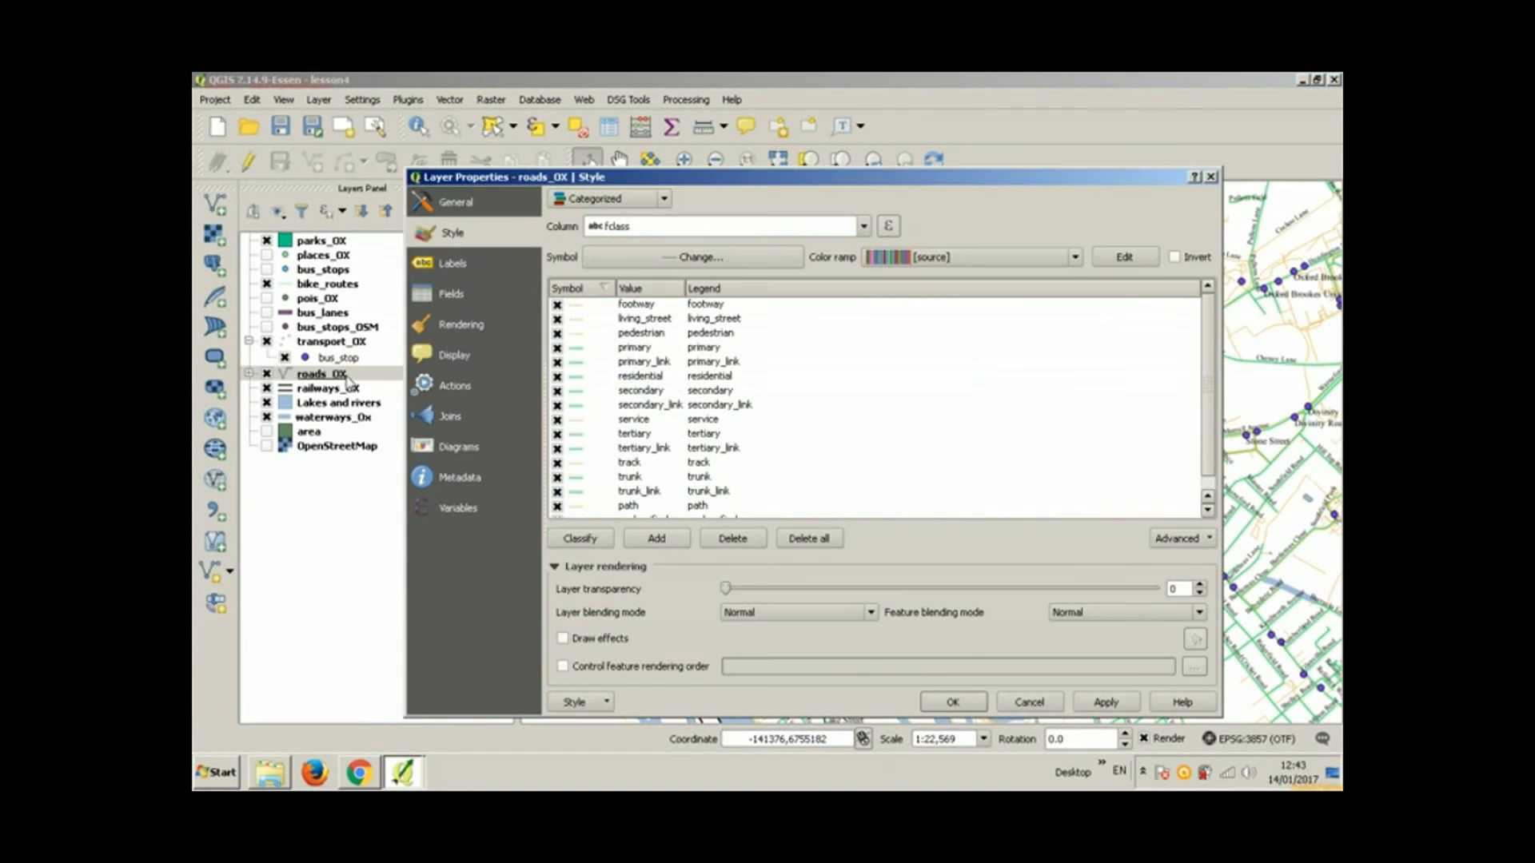
pyautogui.click(453, 263)
pyautogui.click(654, 200)
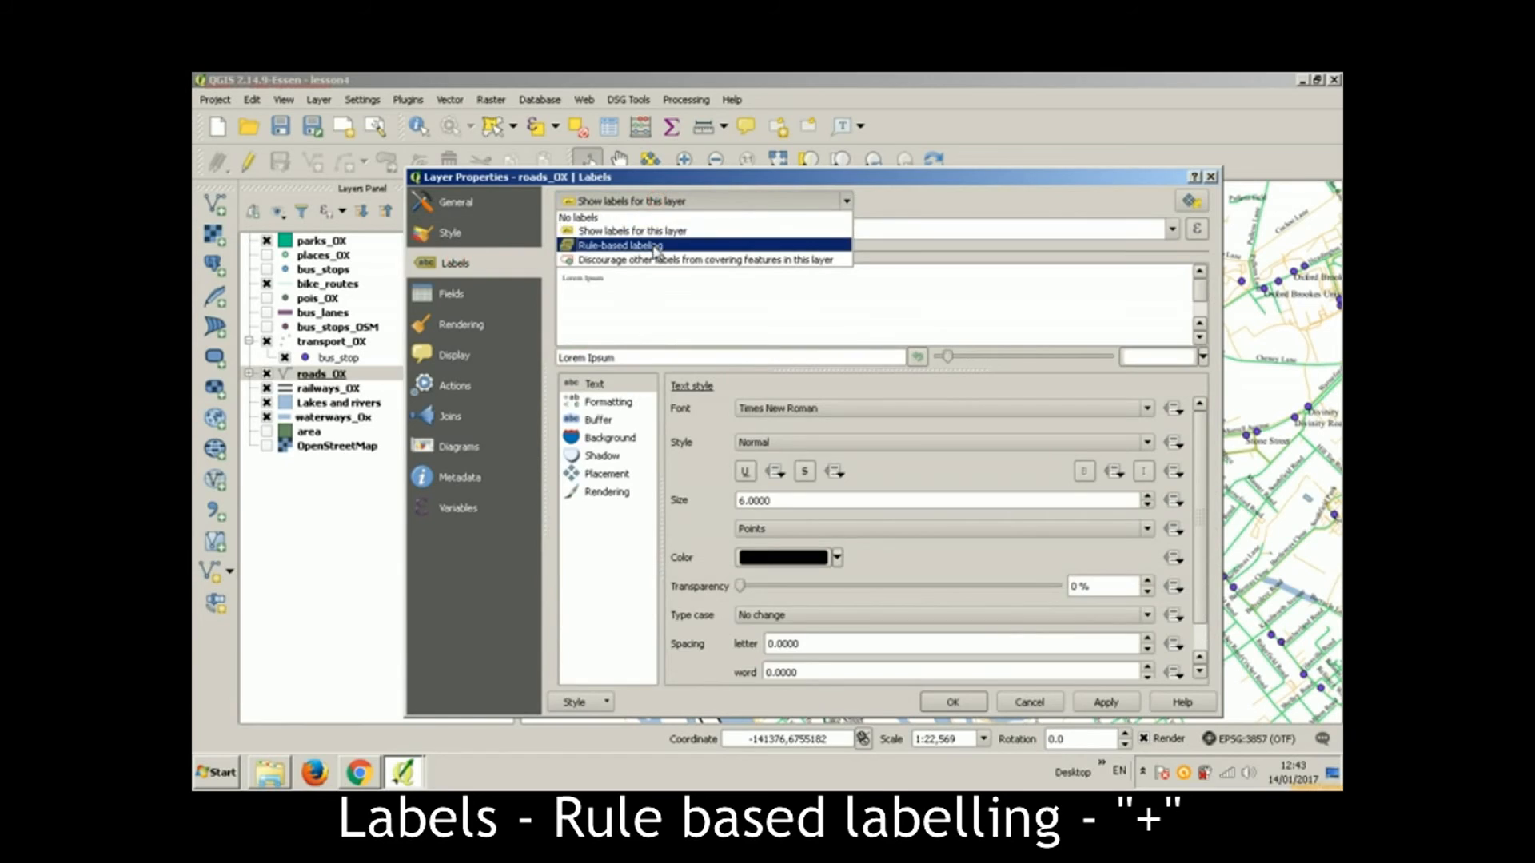
pyautogui.click(655, 246)
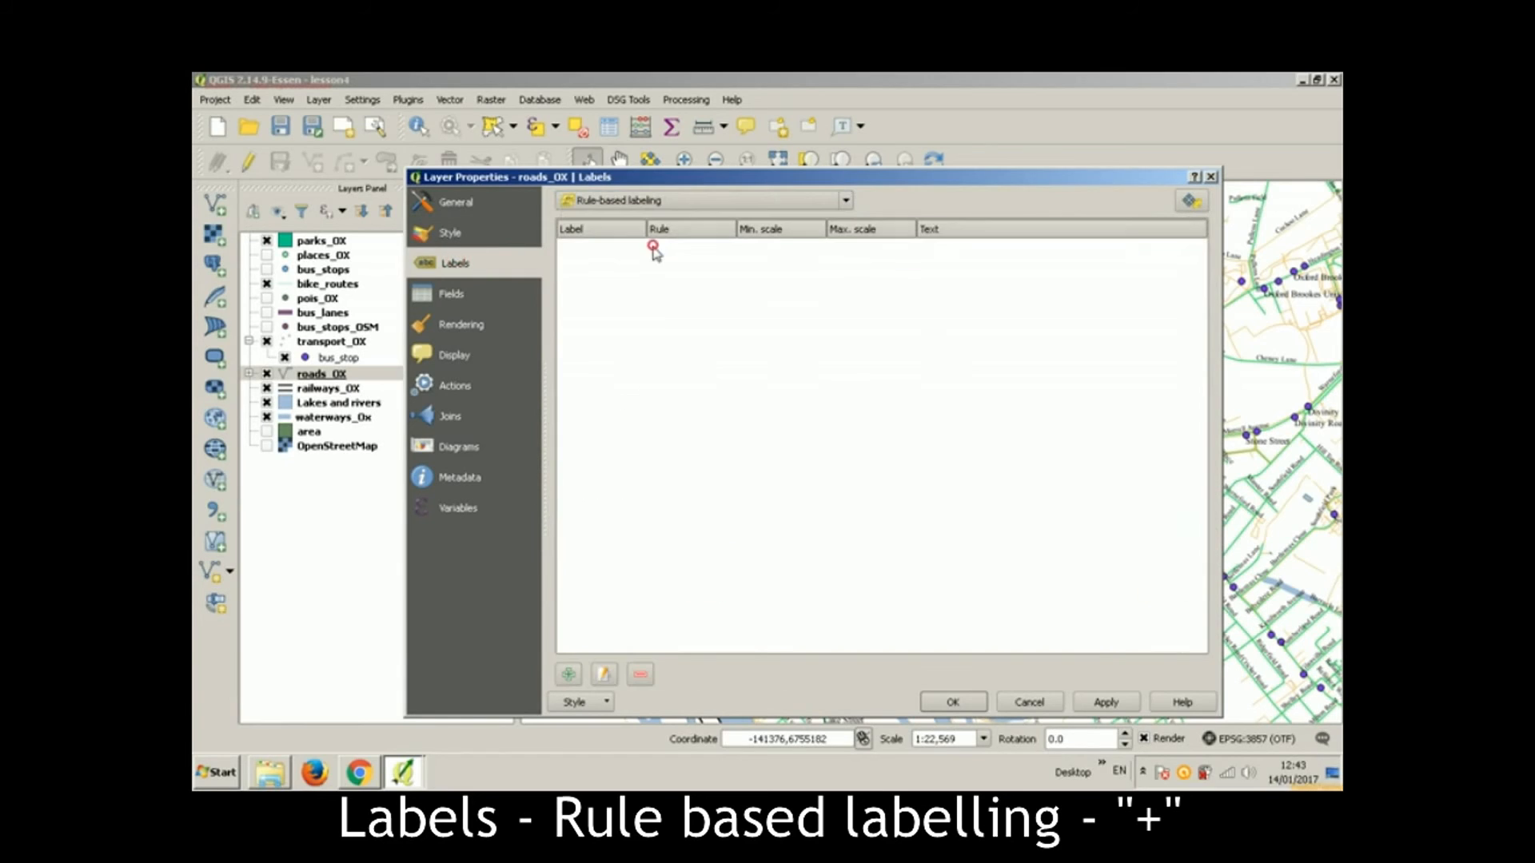
# Step: Add a labeling rule with the description "important roads"
pyautogui.click(568, 675)
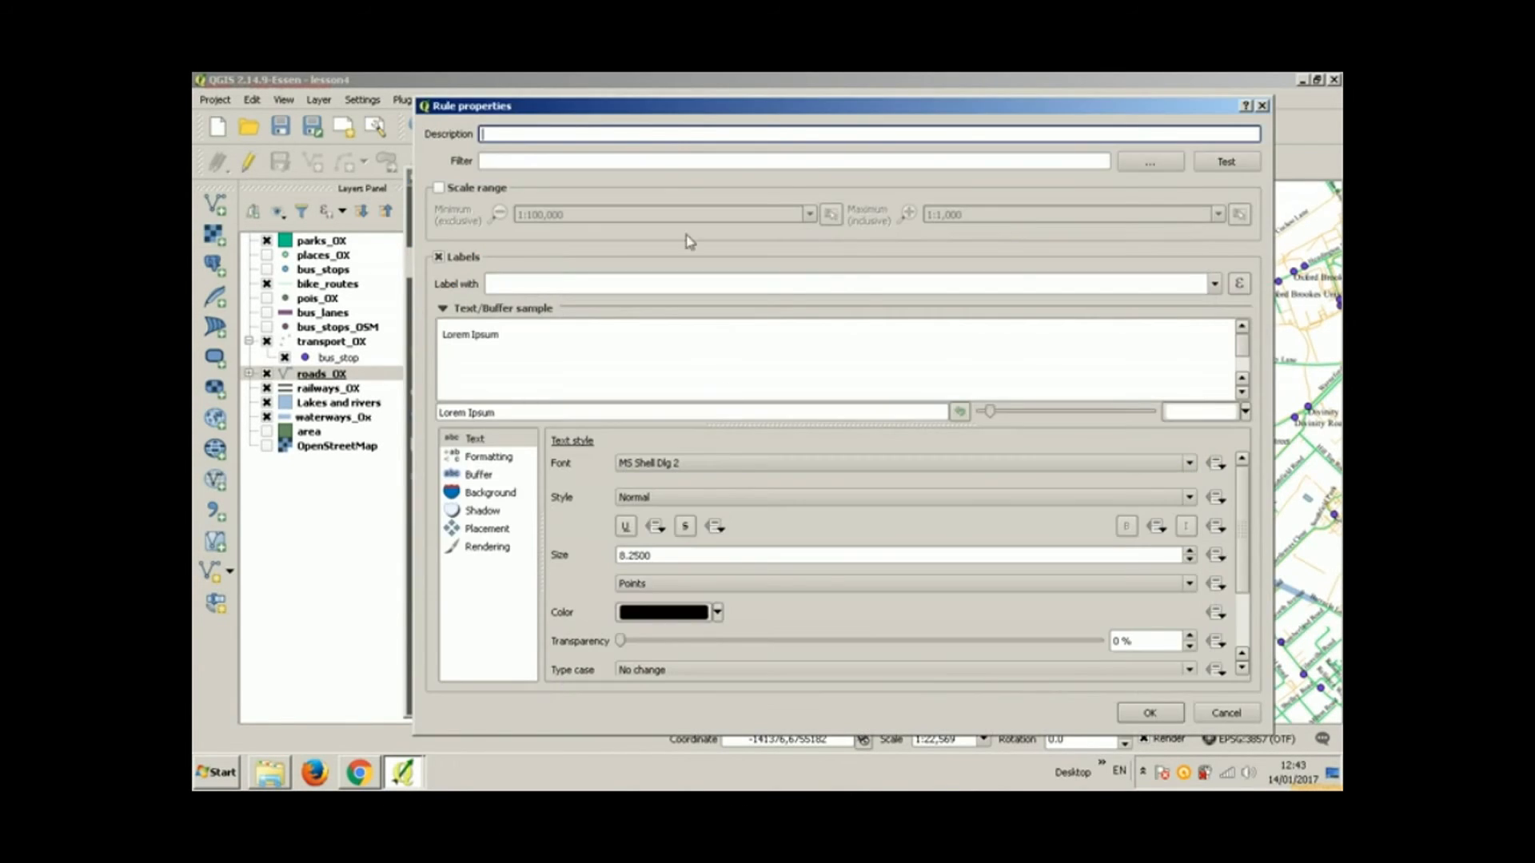
pyautogui.click(675, 134)
pyautogui.write('import')
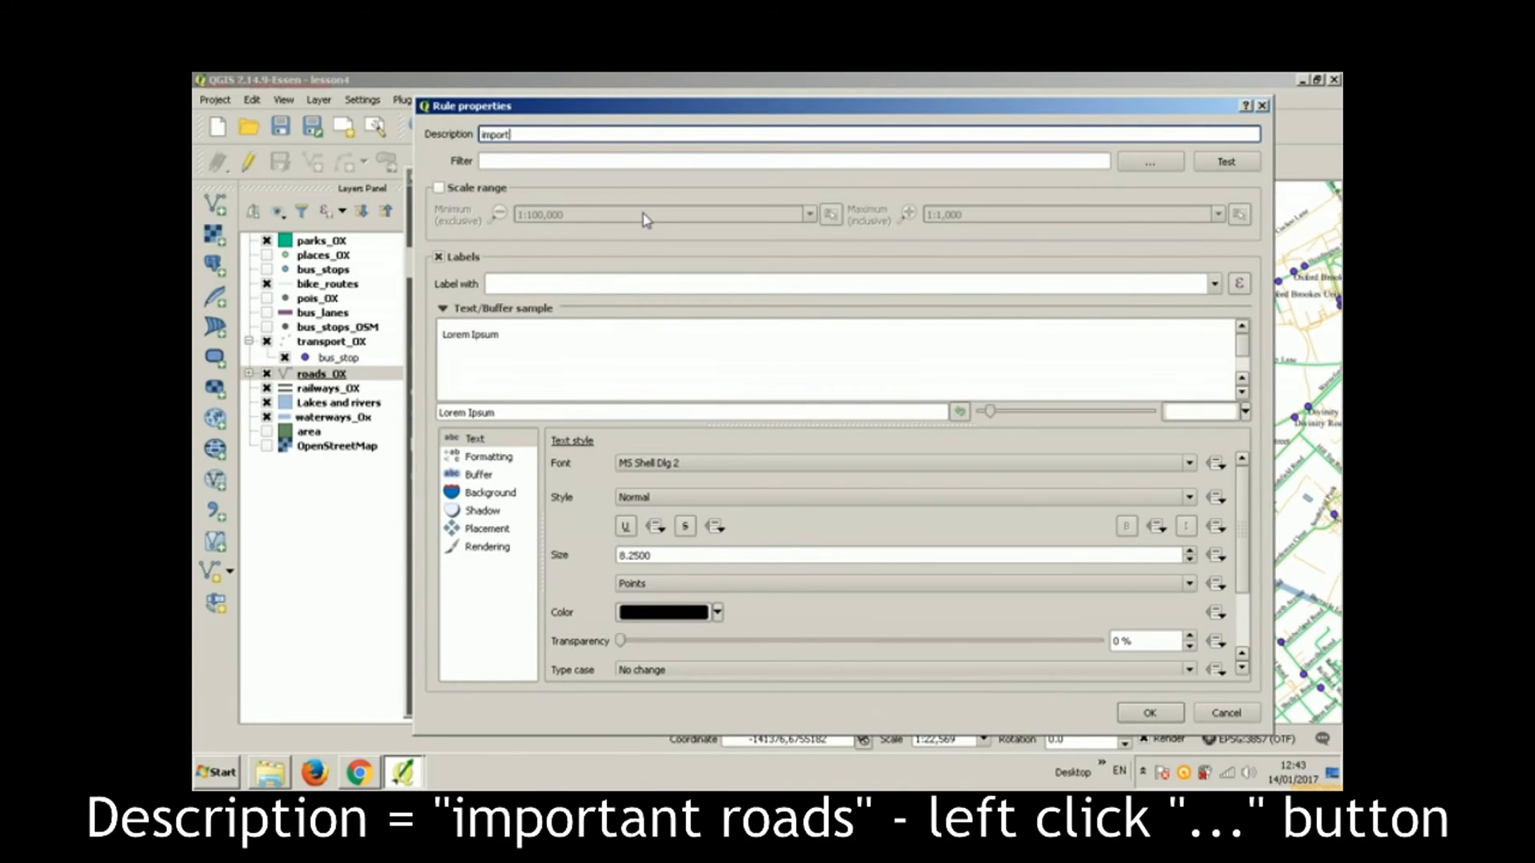
pyautogui.write('ant roads')
# Step: Start the rule's filter expression with "fclass" = 'primary' or, using the field's list of unique values
pyautogui.click(1129, 168)
pyautogui.click(1129, 165)
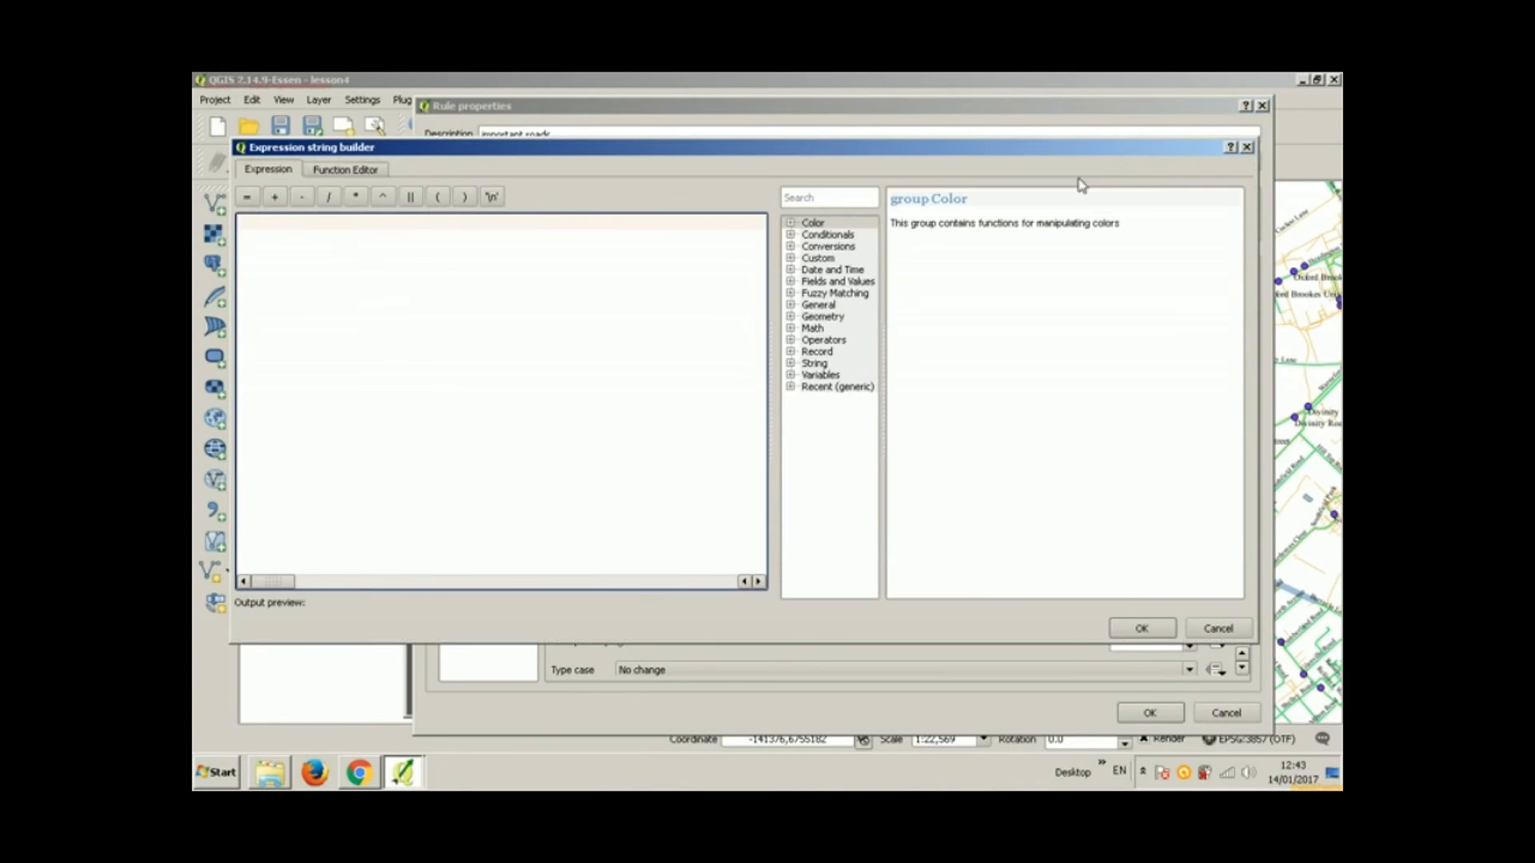
pyautogui.click(791, 283)
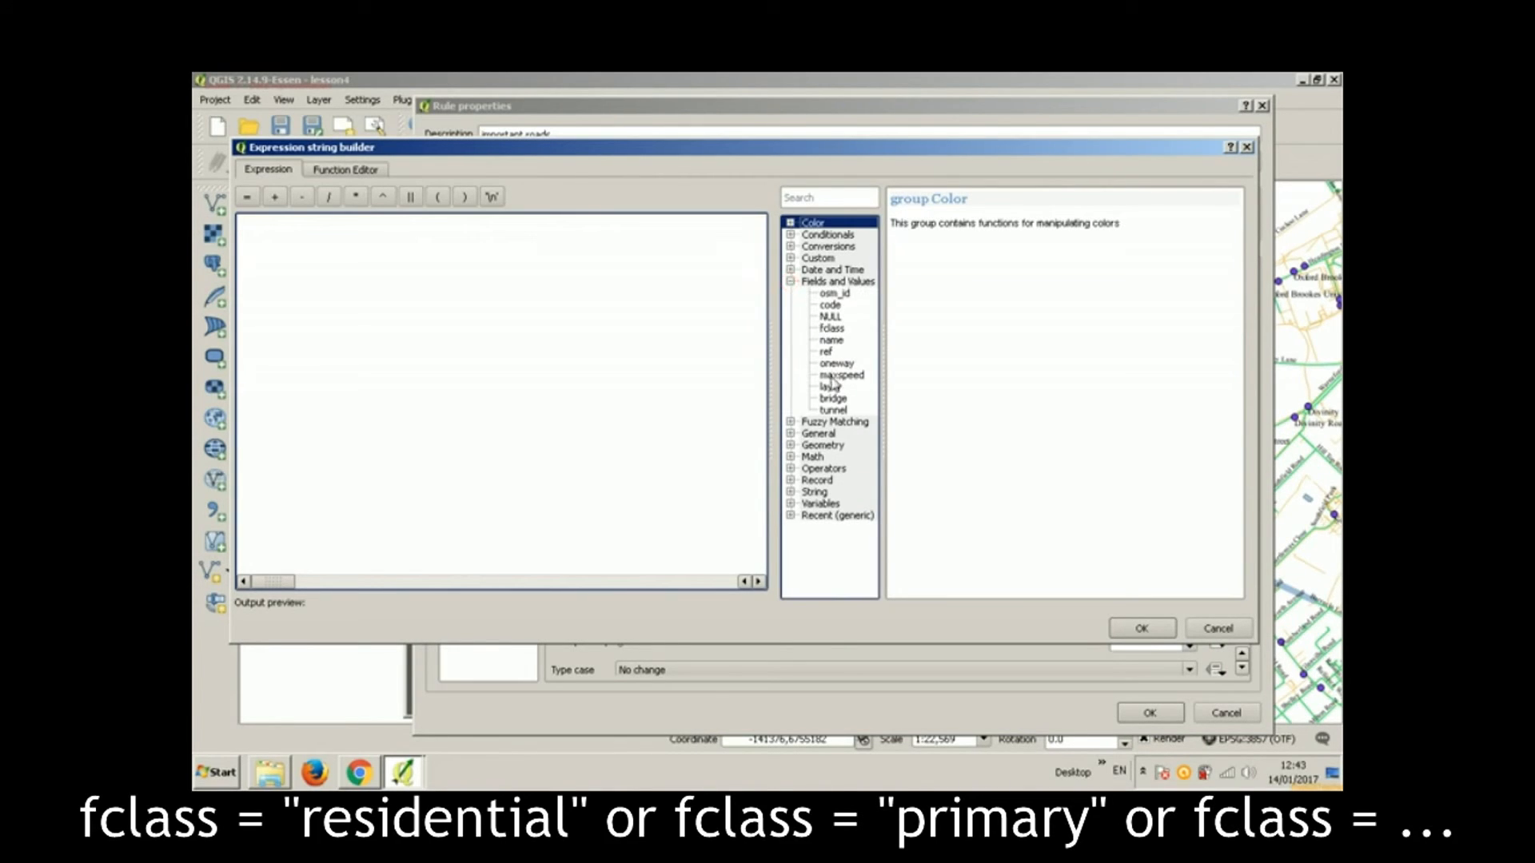
pyautogui.click(831, 329)
pyautogui.doubleClick(832, 329)
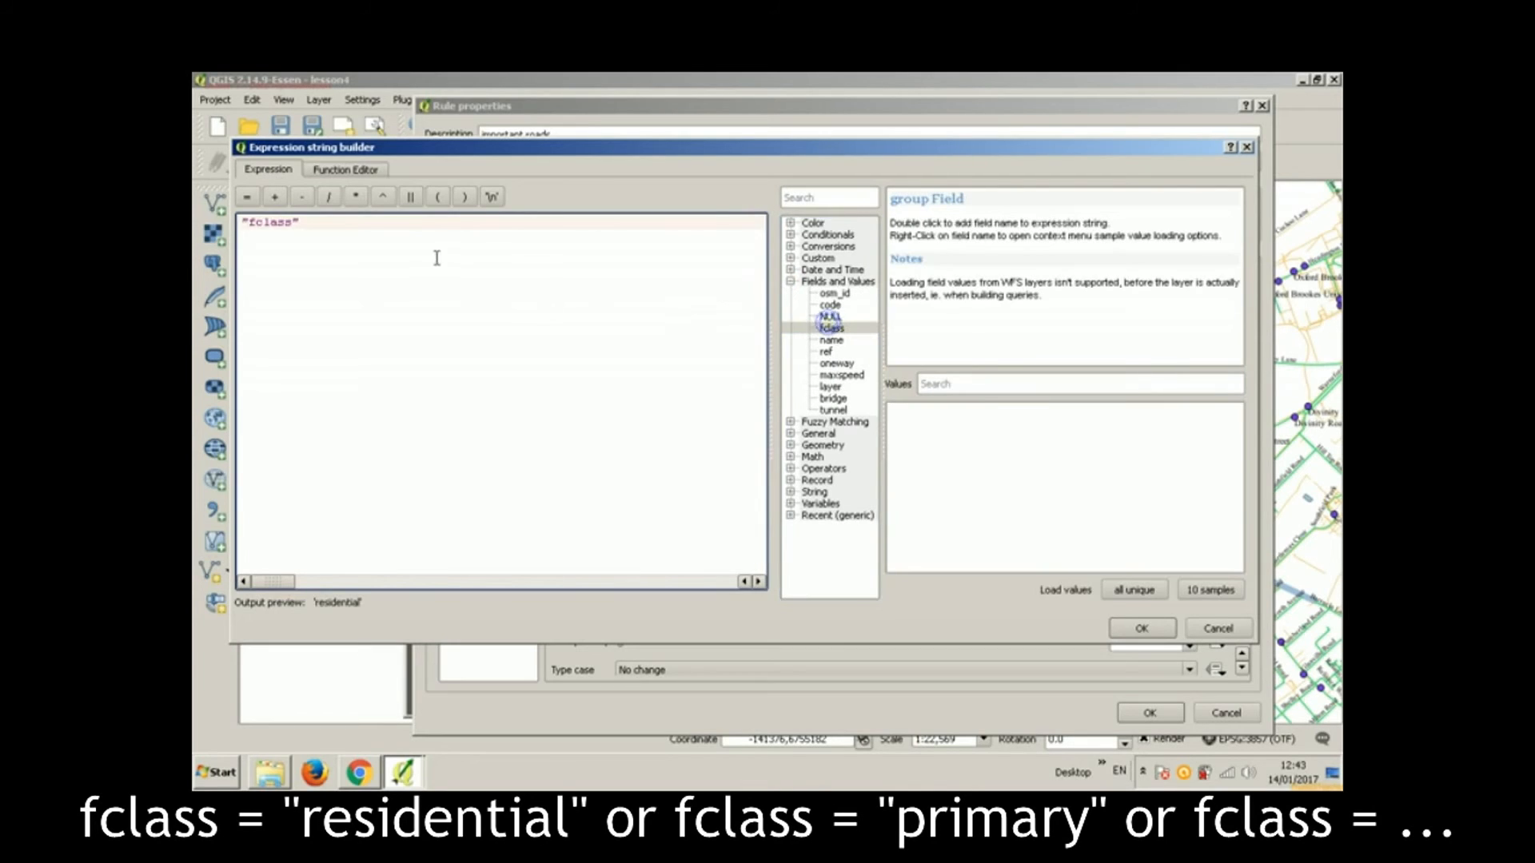
pyautogui.click(249, 197)
pyautogui.click(1134, 590)
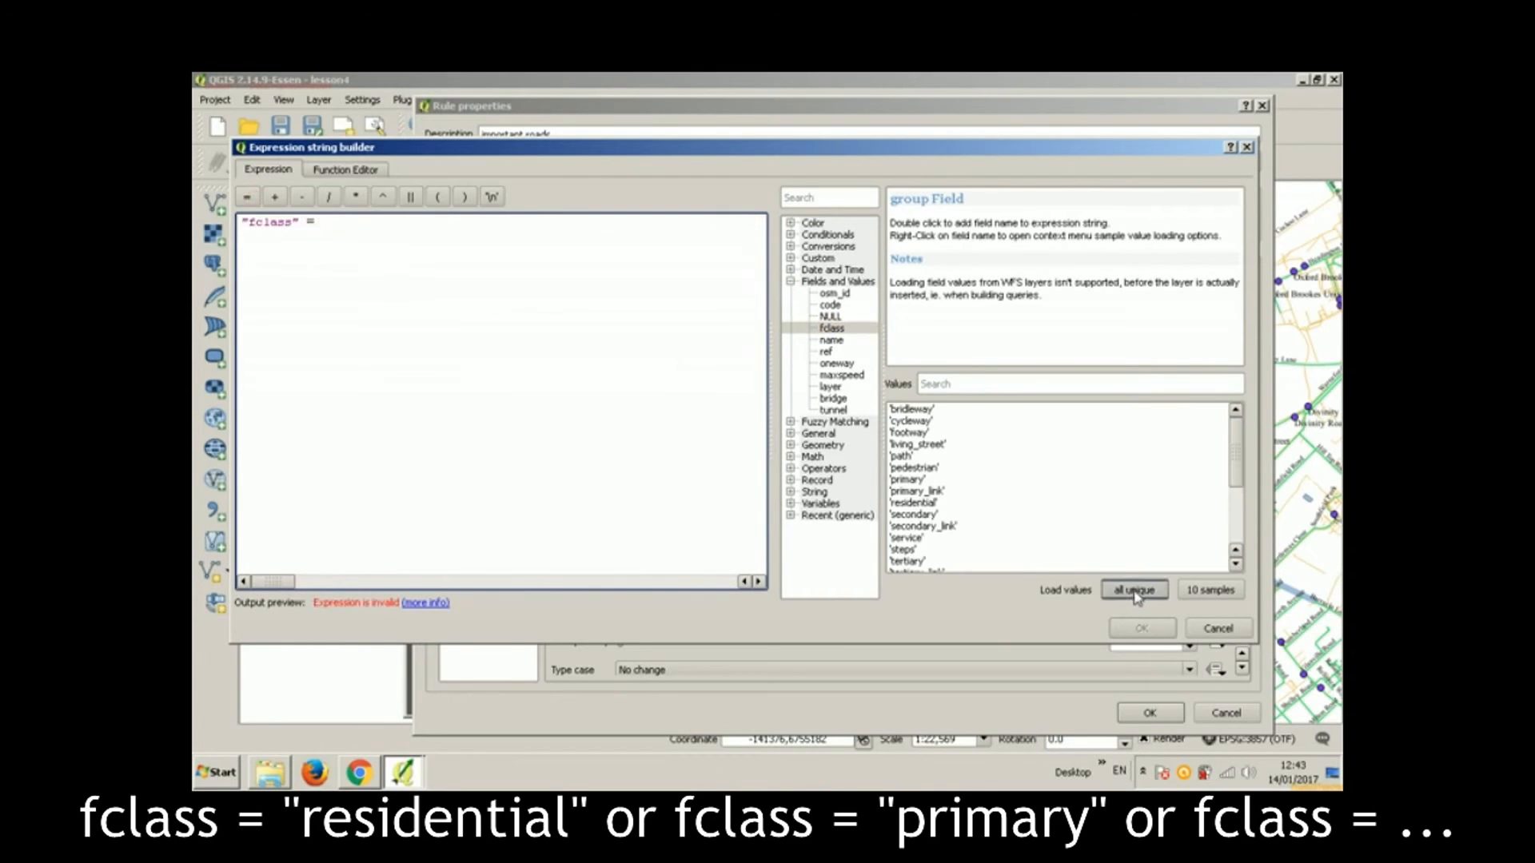
pyautogui.click(934, 491)
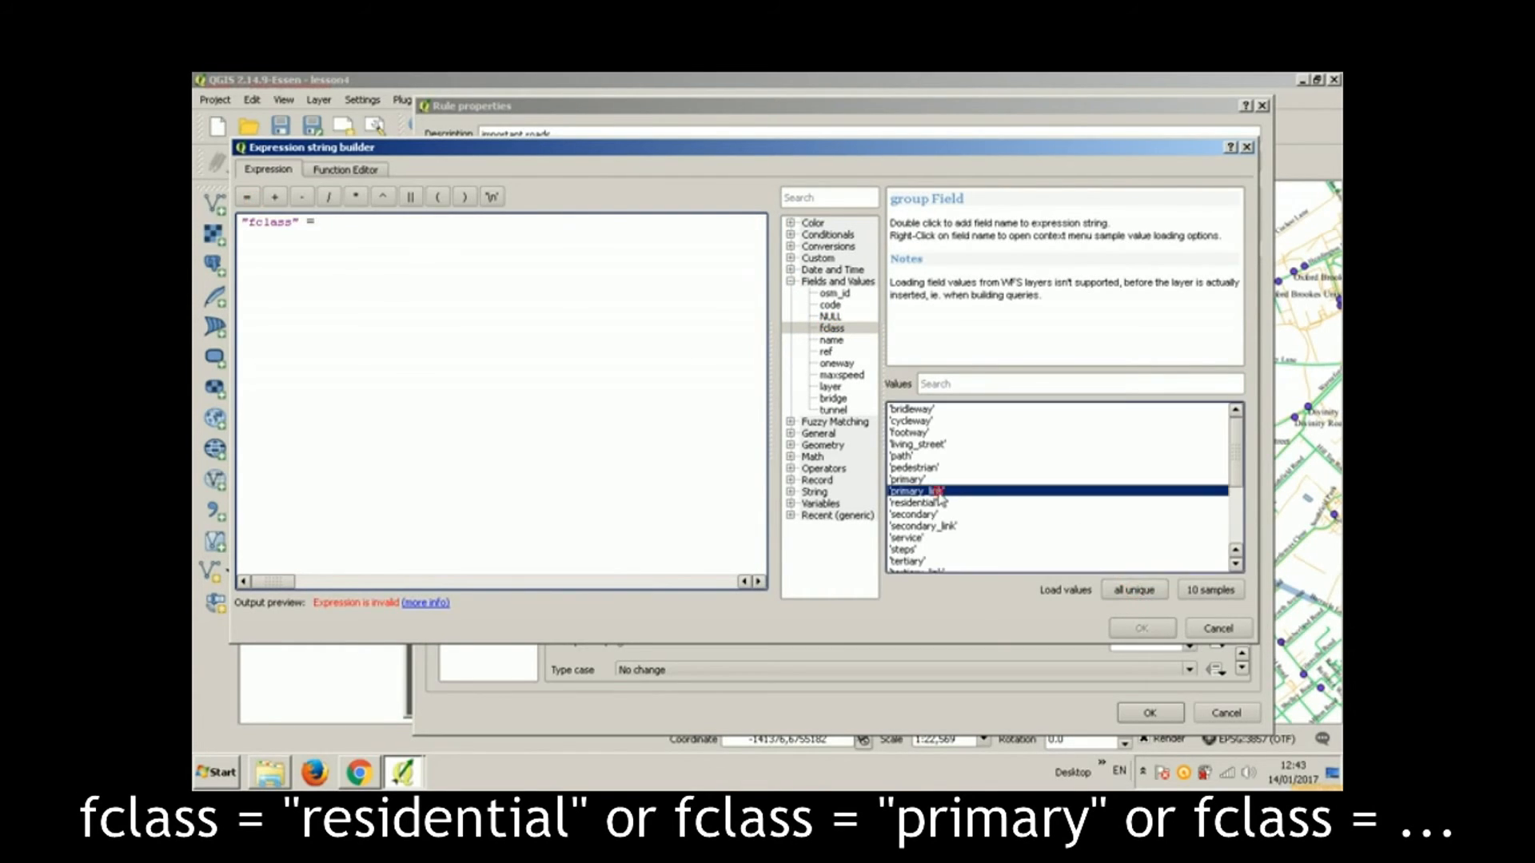
pyautogui.click(933, 480)
pyautogui.click(933, 489)
pyautogui.click(933, 480)
pyautogui.doubleClick(931, 480)
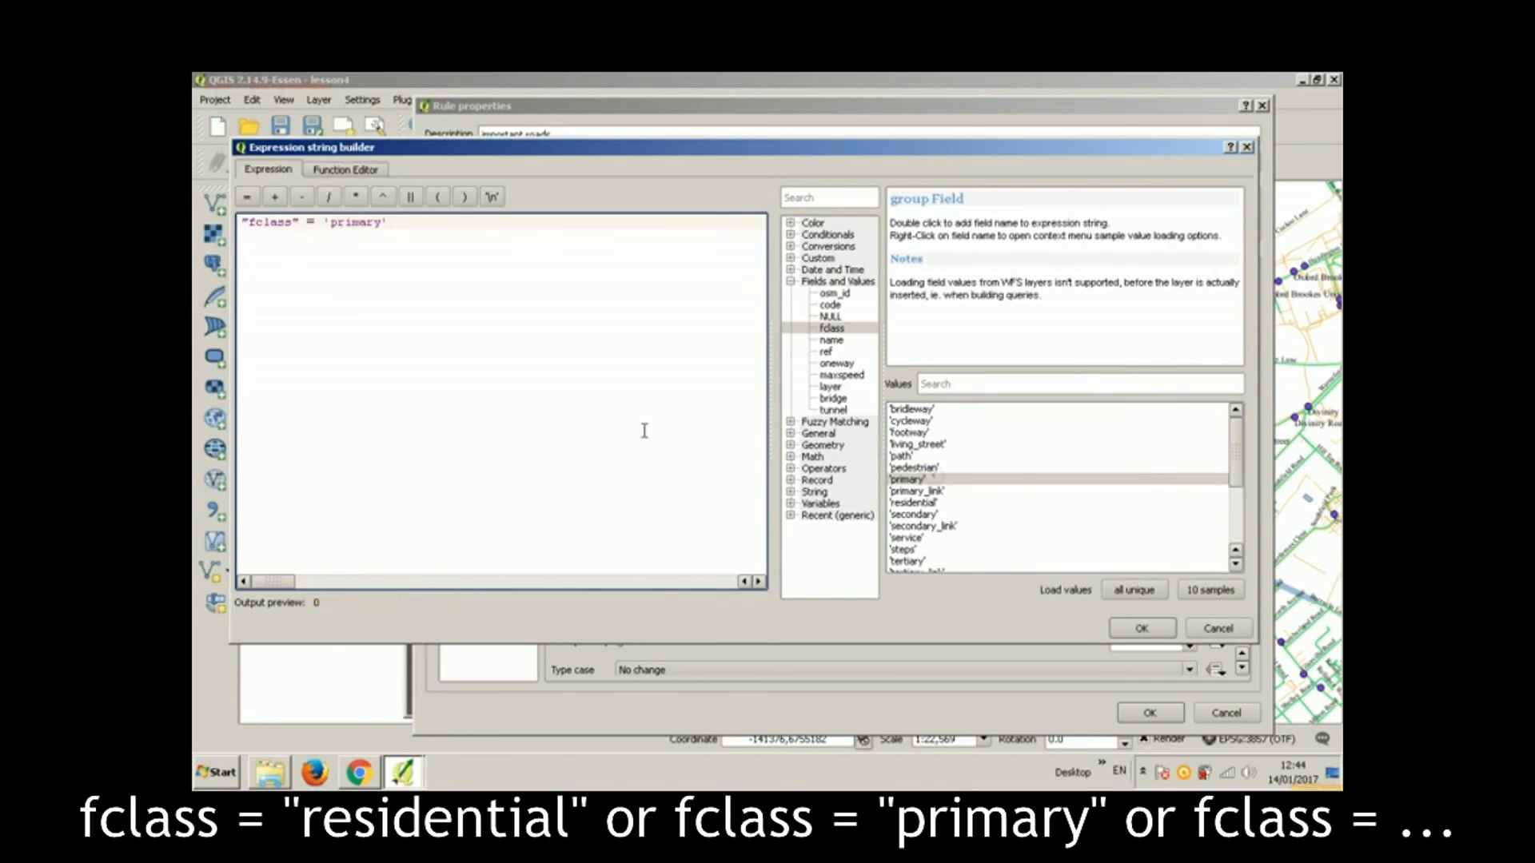
pyautogui.write('or')
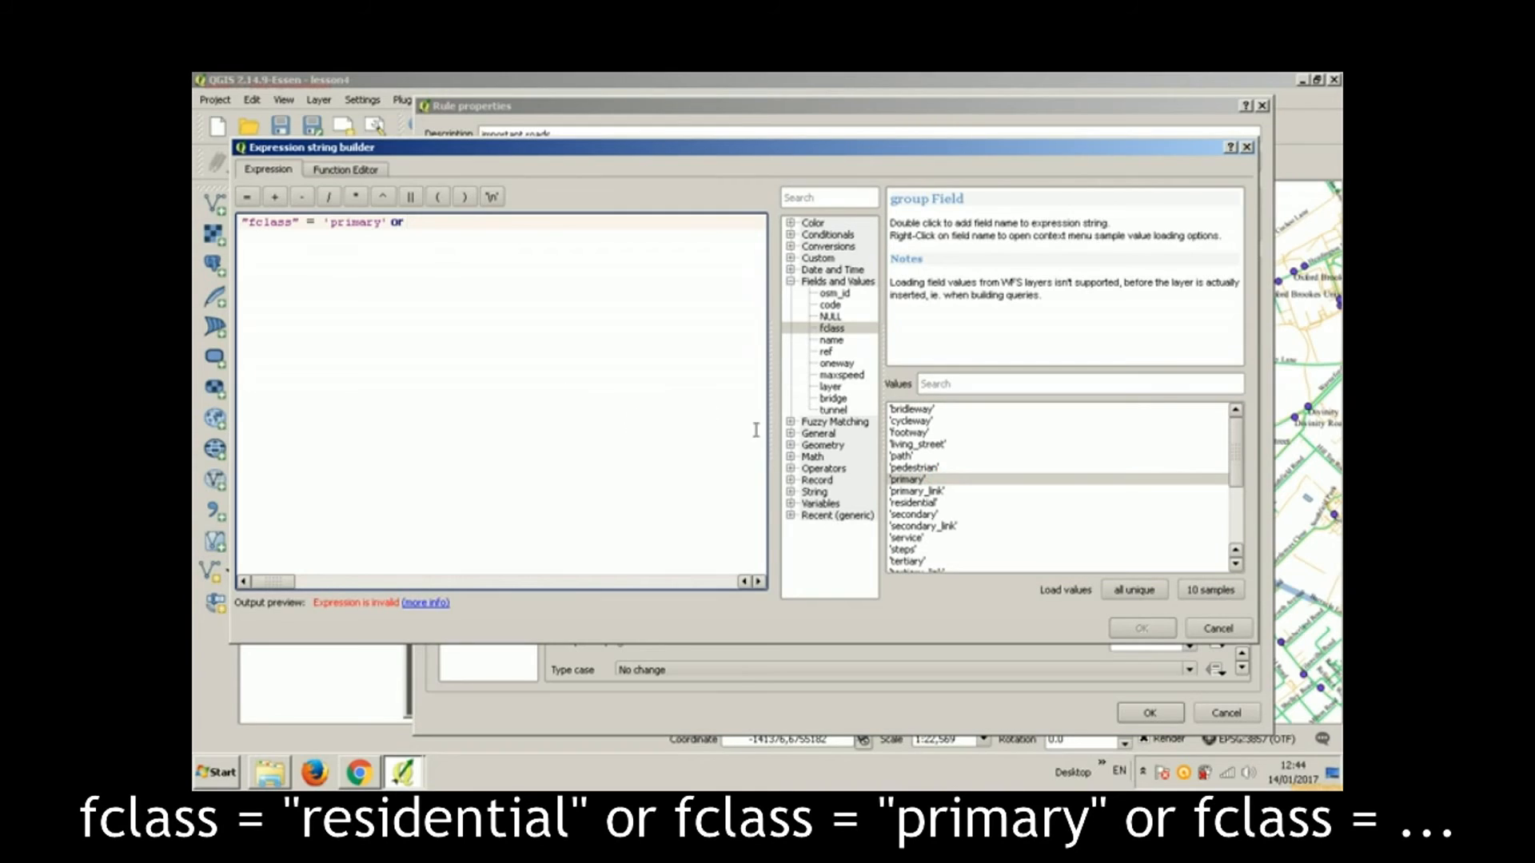
# Step: Extend the filter with or-joined fclass conditions for primary_link, residential, secondary, secondary_link, tertiary, tertiary_link and trunk, and accept it
pyautogui.doubleClick(836, 329)
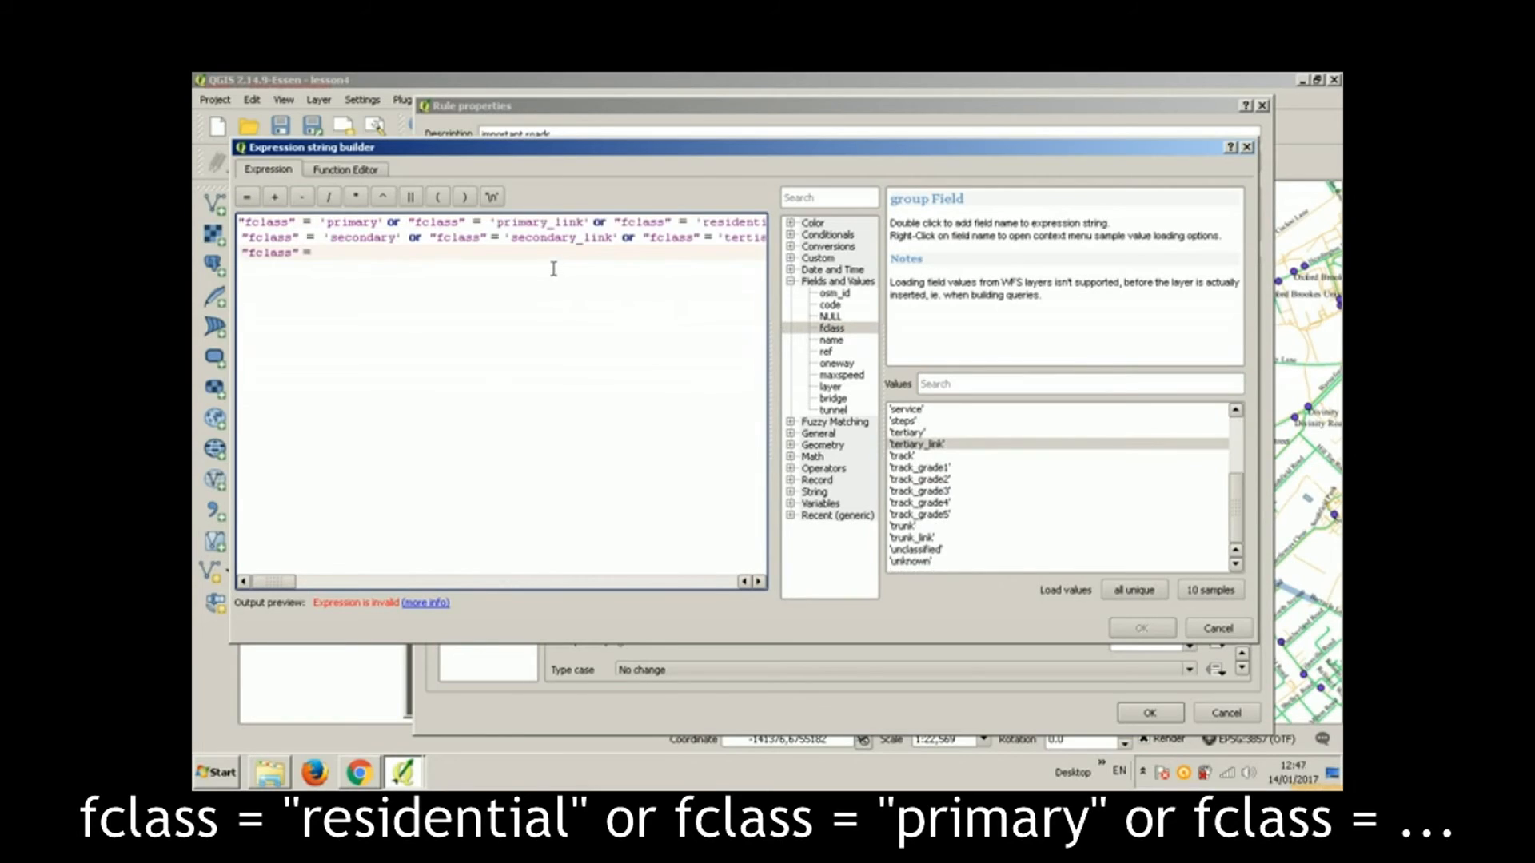
pyautogui.doubleClick(943, 457)
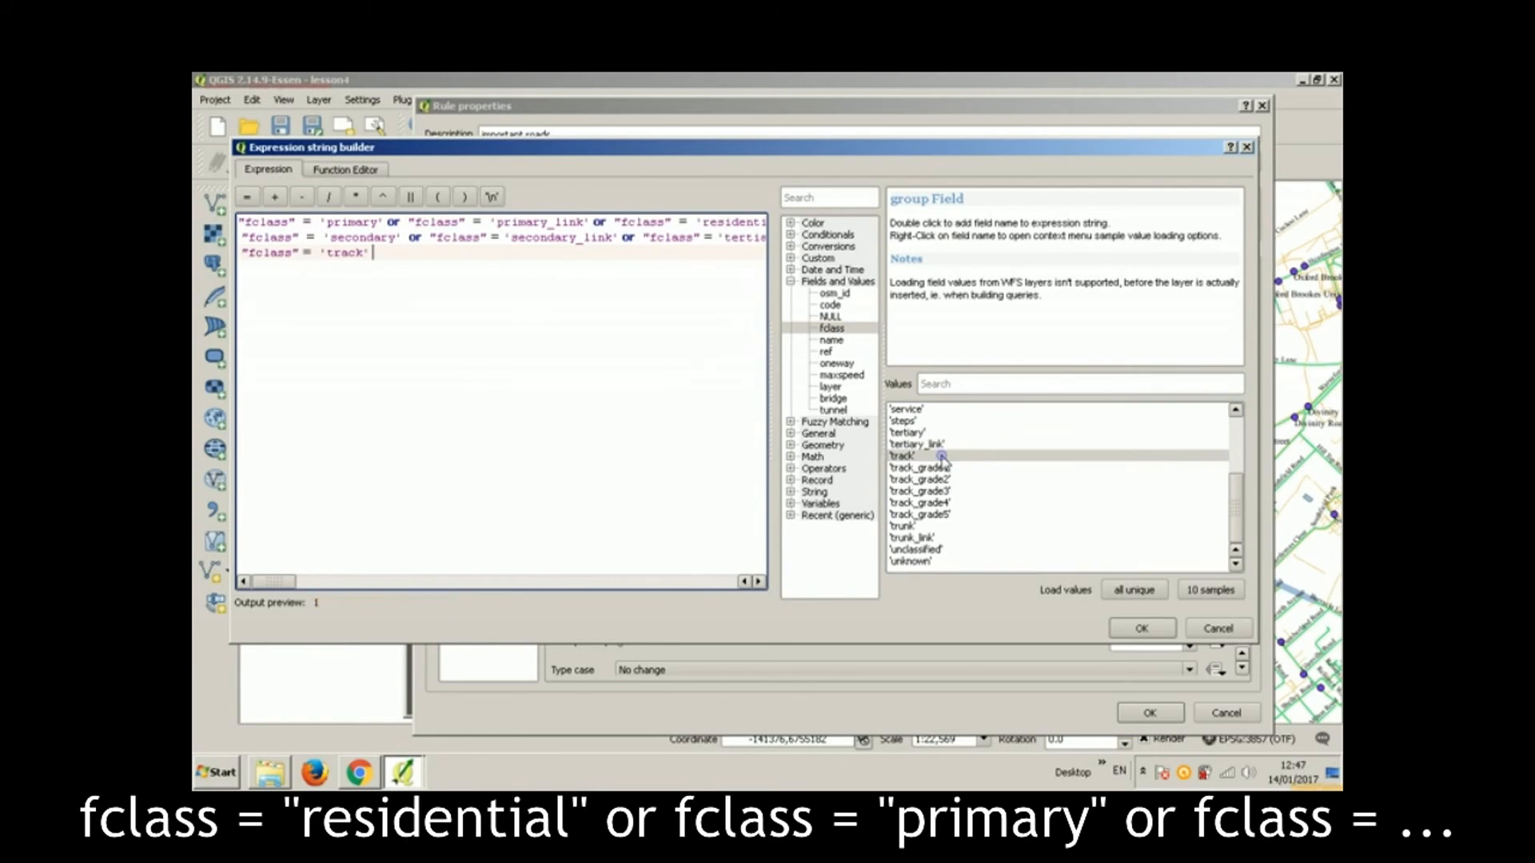
pyautogui.moveTo(392, 256); pyautogui.dragTo(322, 253)
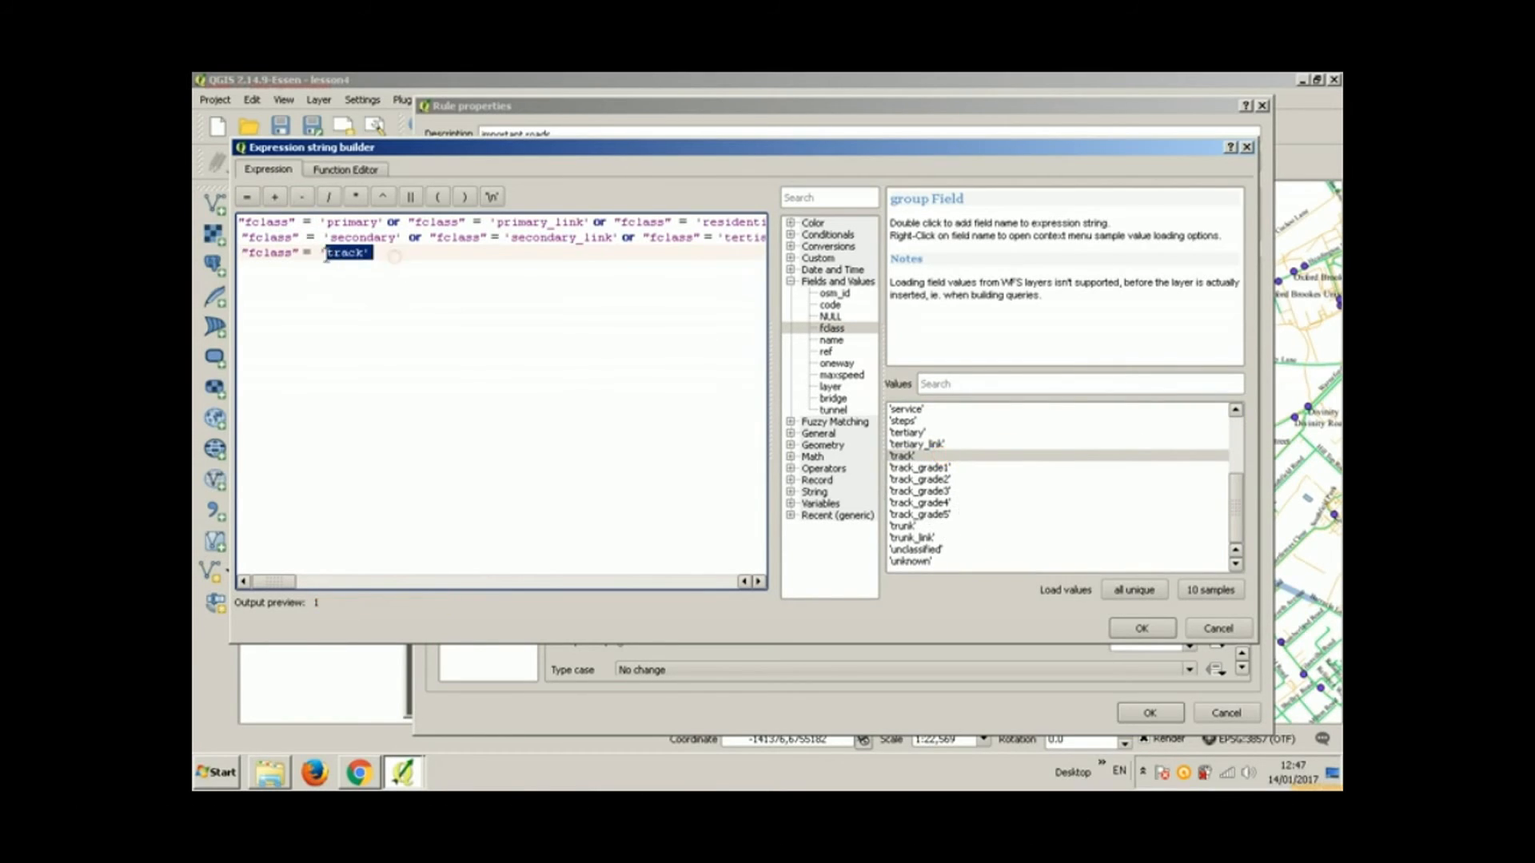
pyautogui.doubleClick(924, 528)
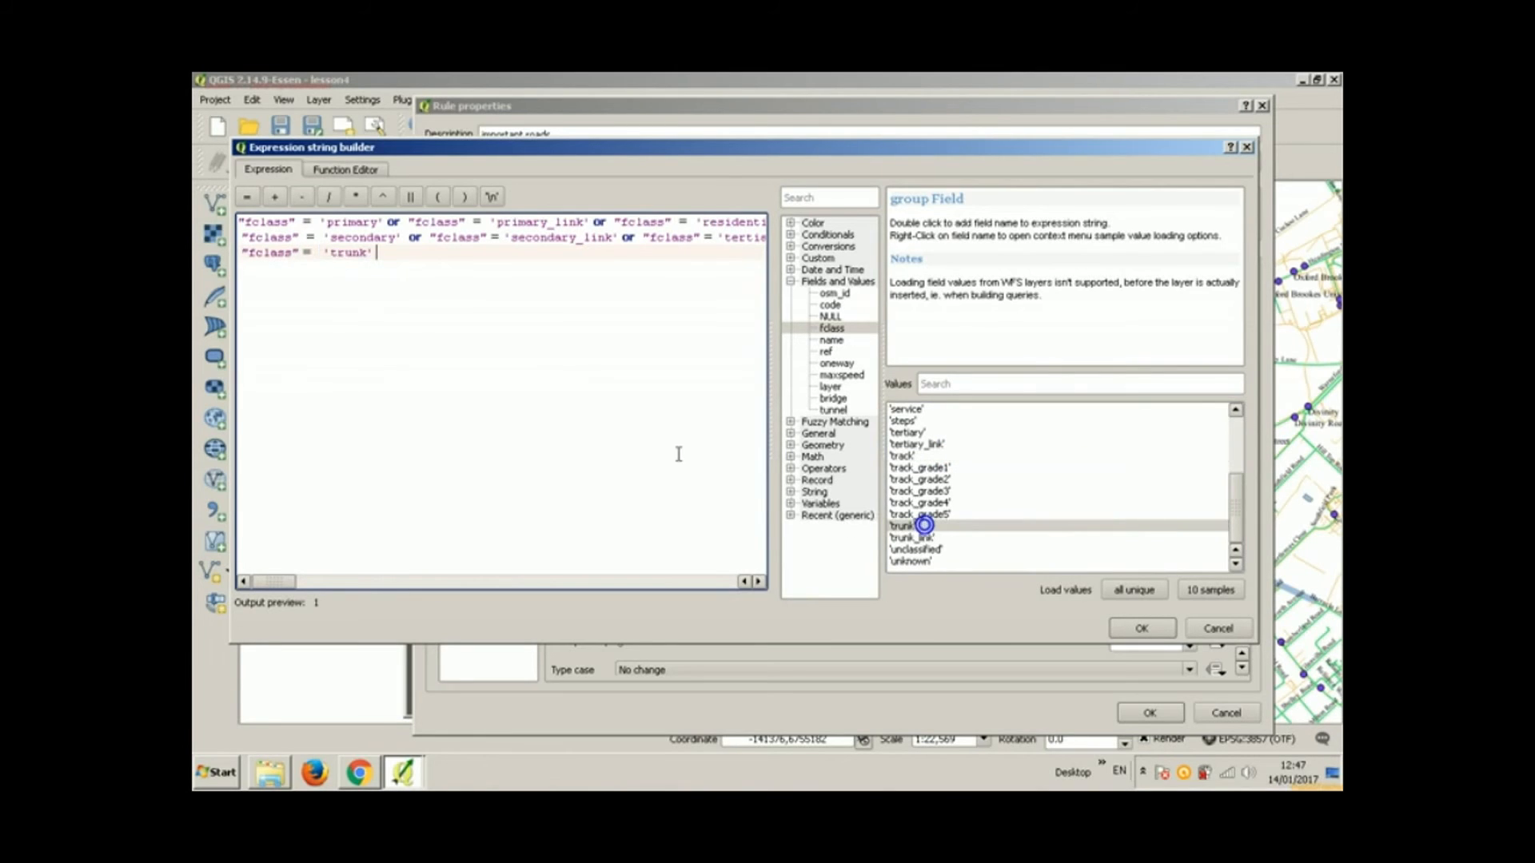
pyautogui.click(1139, 630)
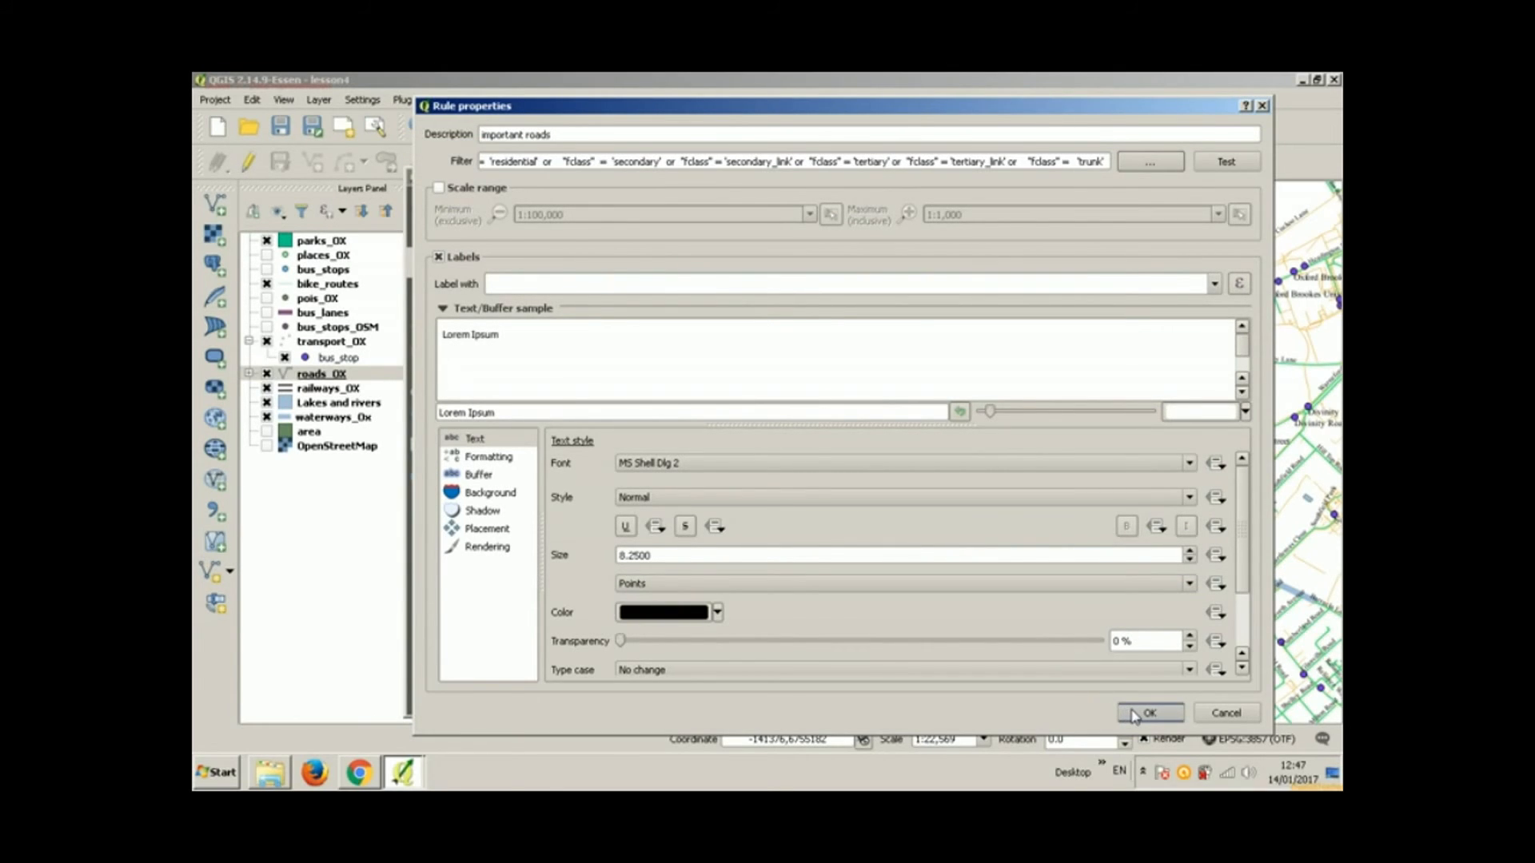
# Step: Make the important roads rule merge connected lines to avoid duplicate labels, and apply the roads_OX labeling
pyautogui.click(489, 547)
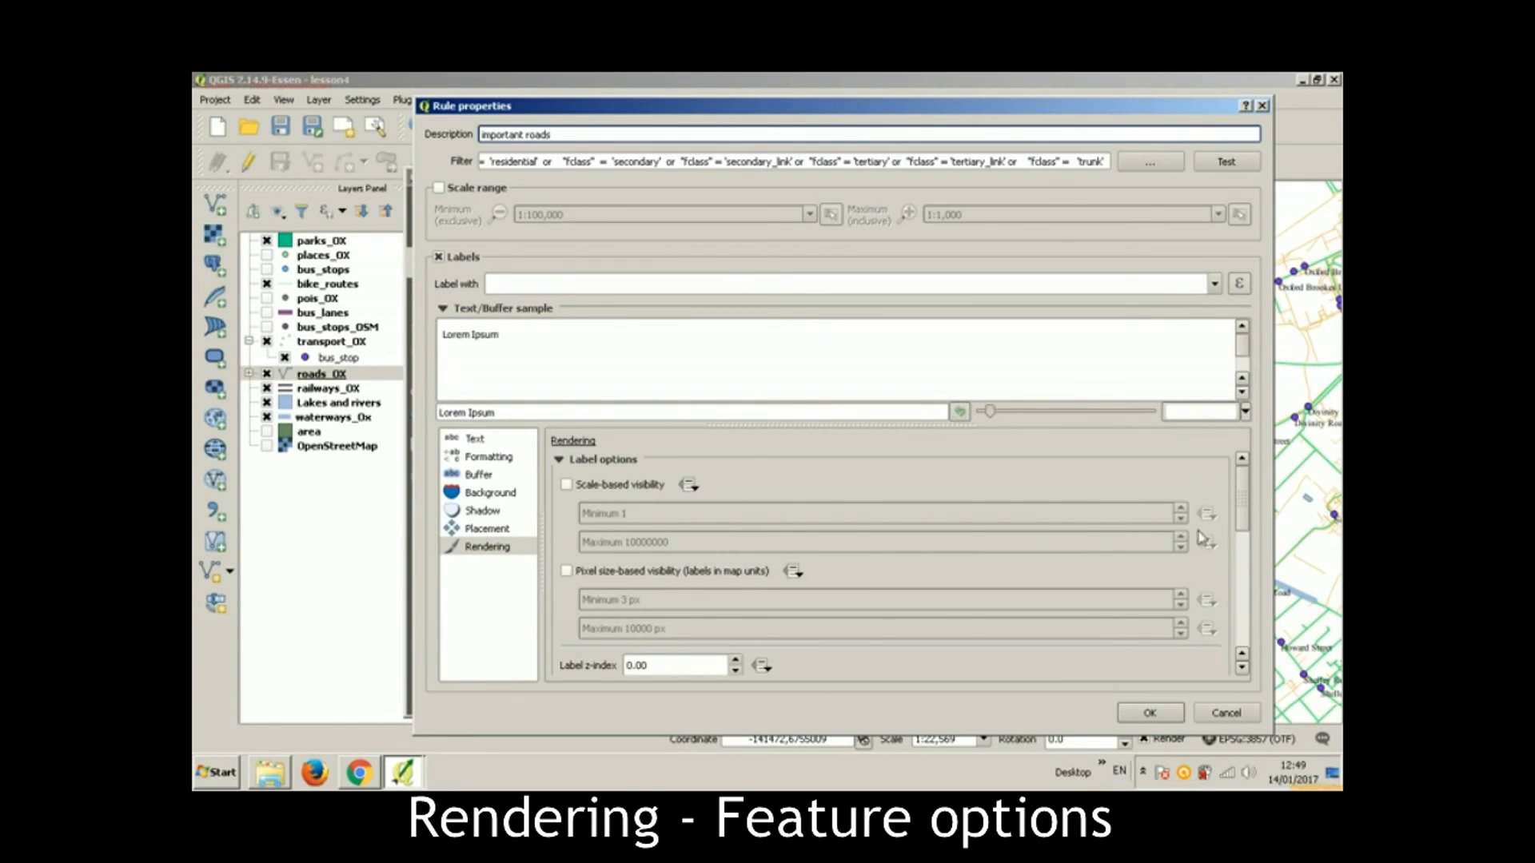
pyautogui.scroll(-1, 1245, 515)
pyautogui.moveTo(1245, 515); pyautogui.dragTo(1291, 664)
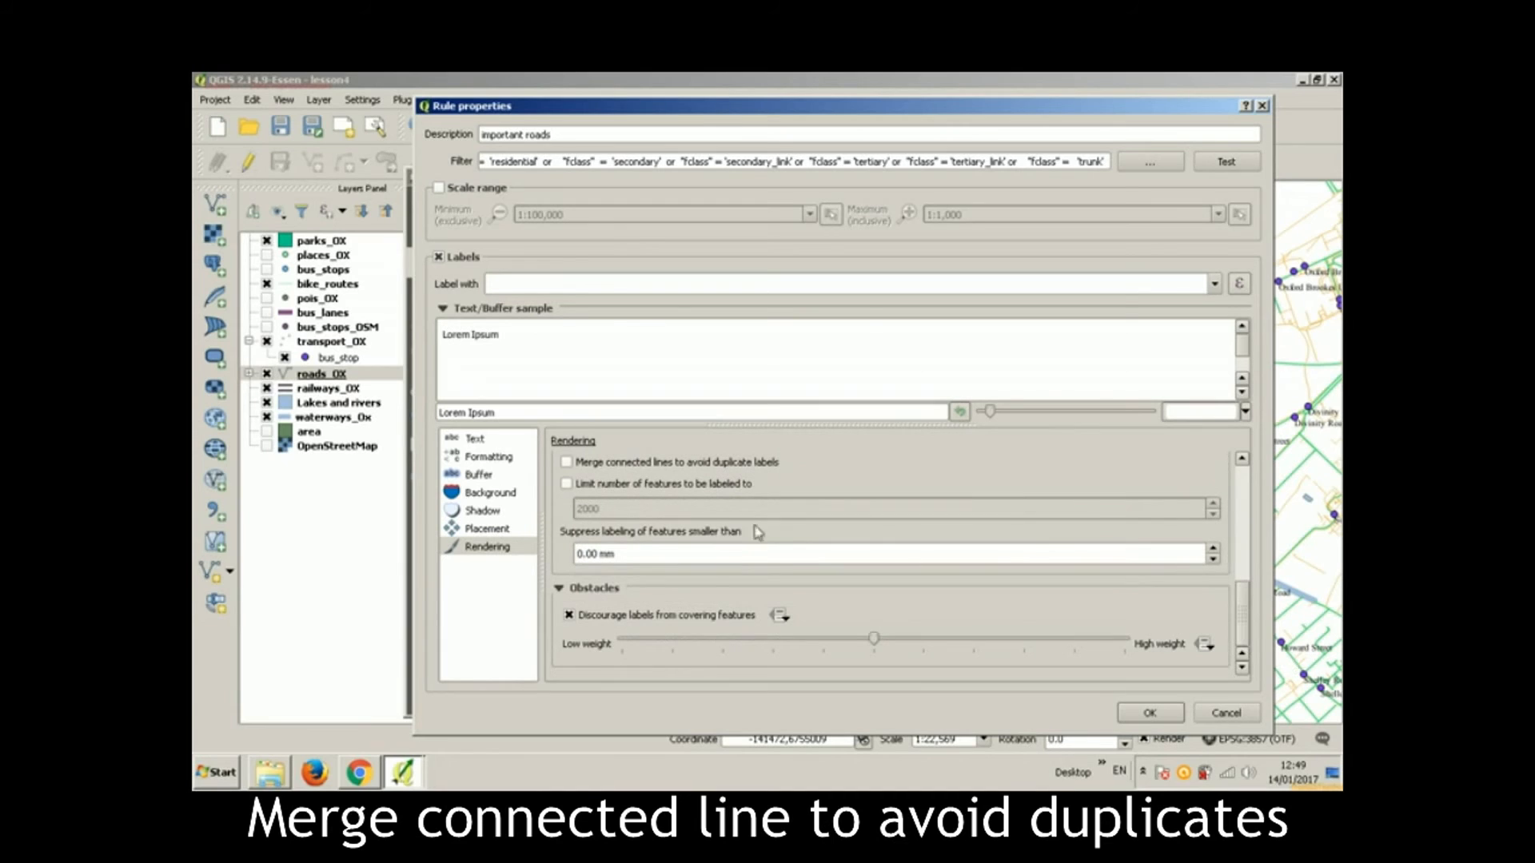
pyautogui.click(640, 462)
pyautogui.click(1150, 712)
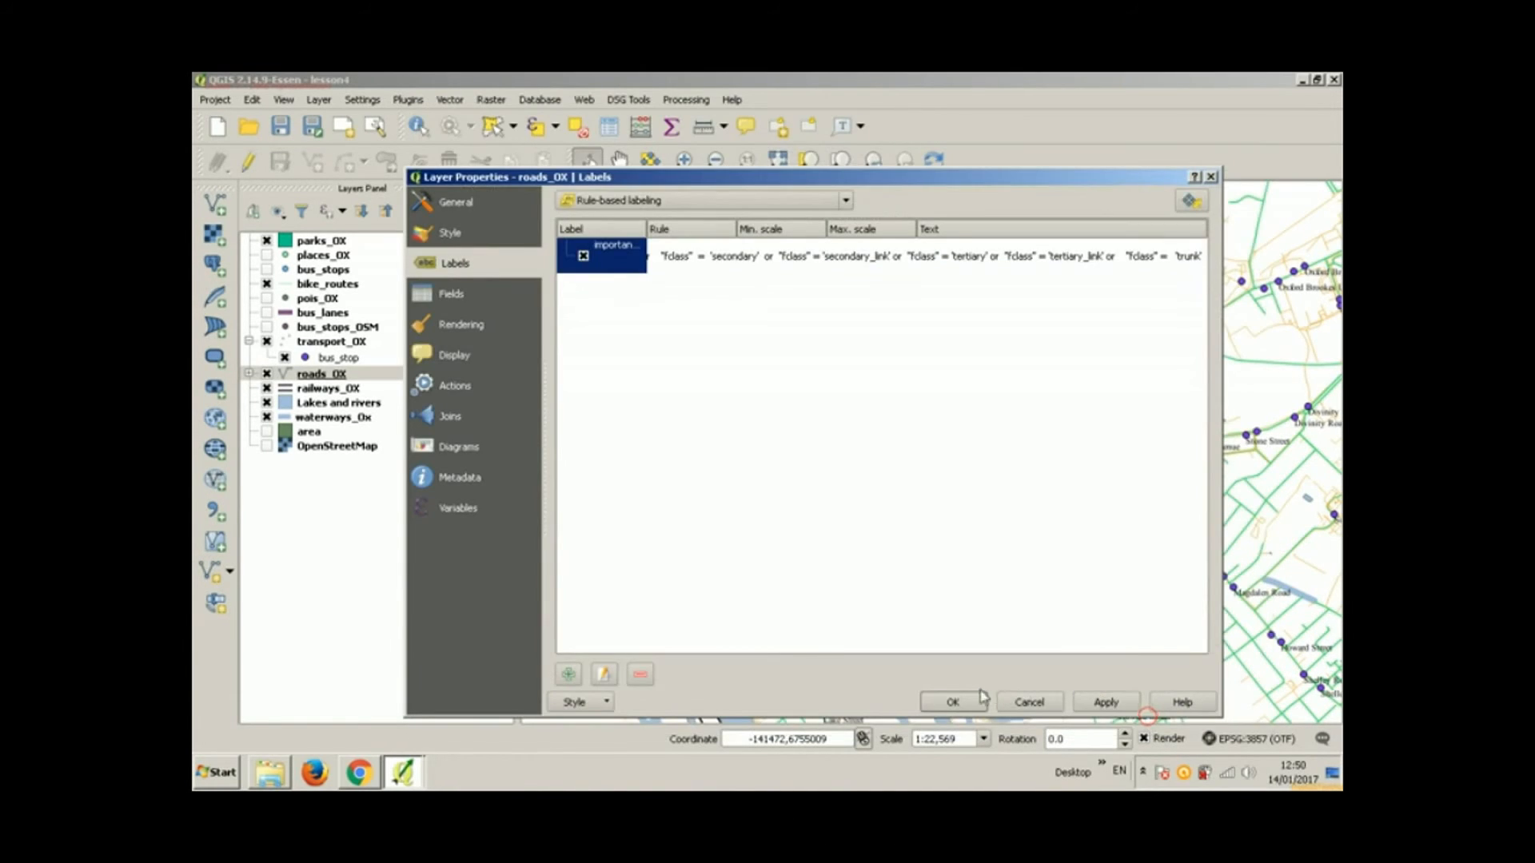
pyautogui.click(952, 701)
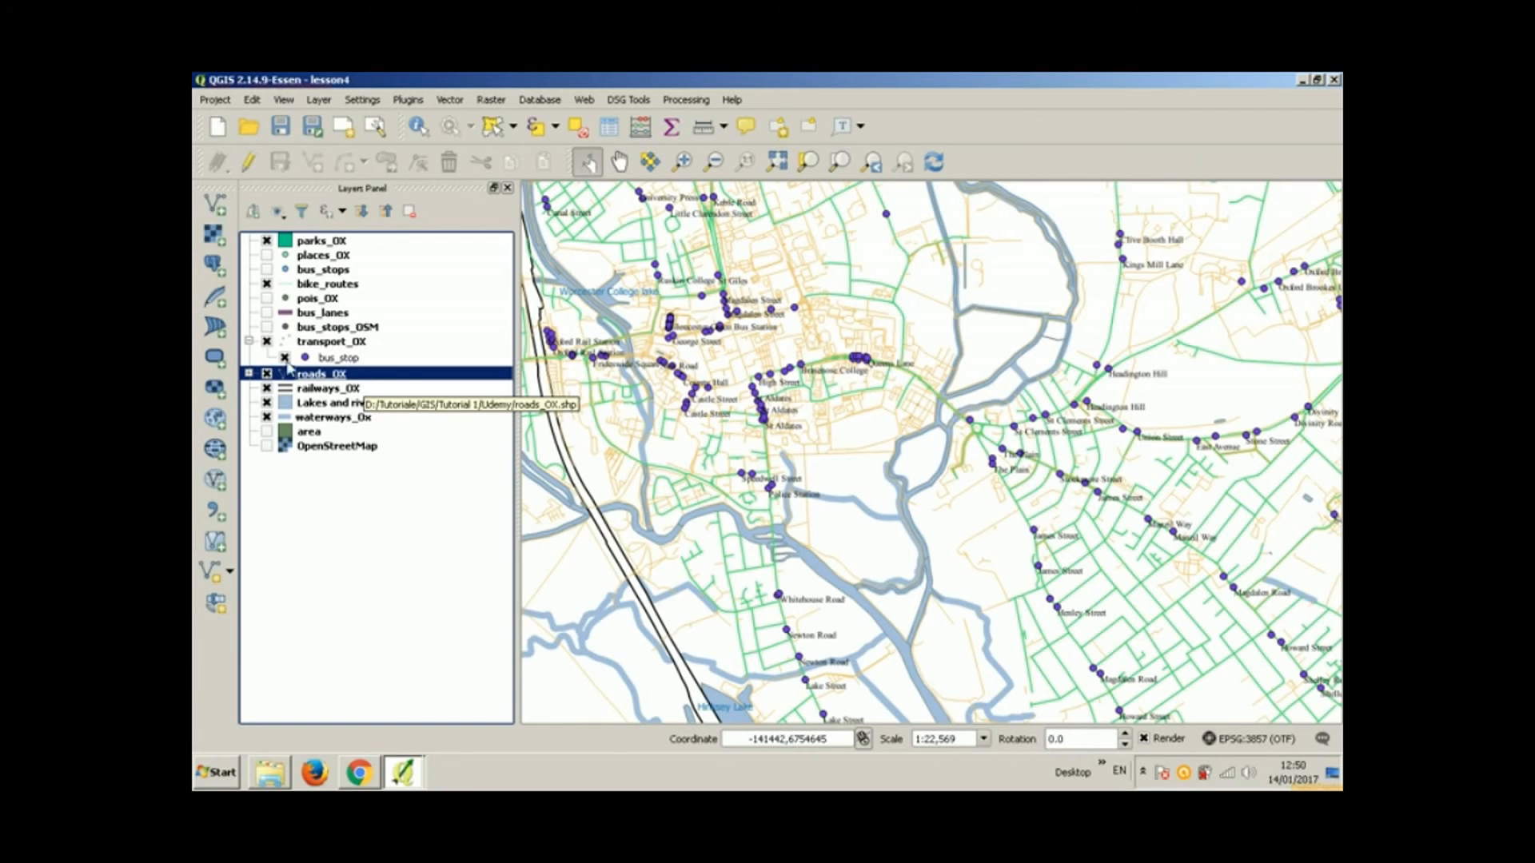
# Step: Duplicate the roads_OX layer and select the resulting copy
pyautogui.rightClick(338, 373)
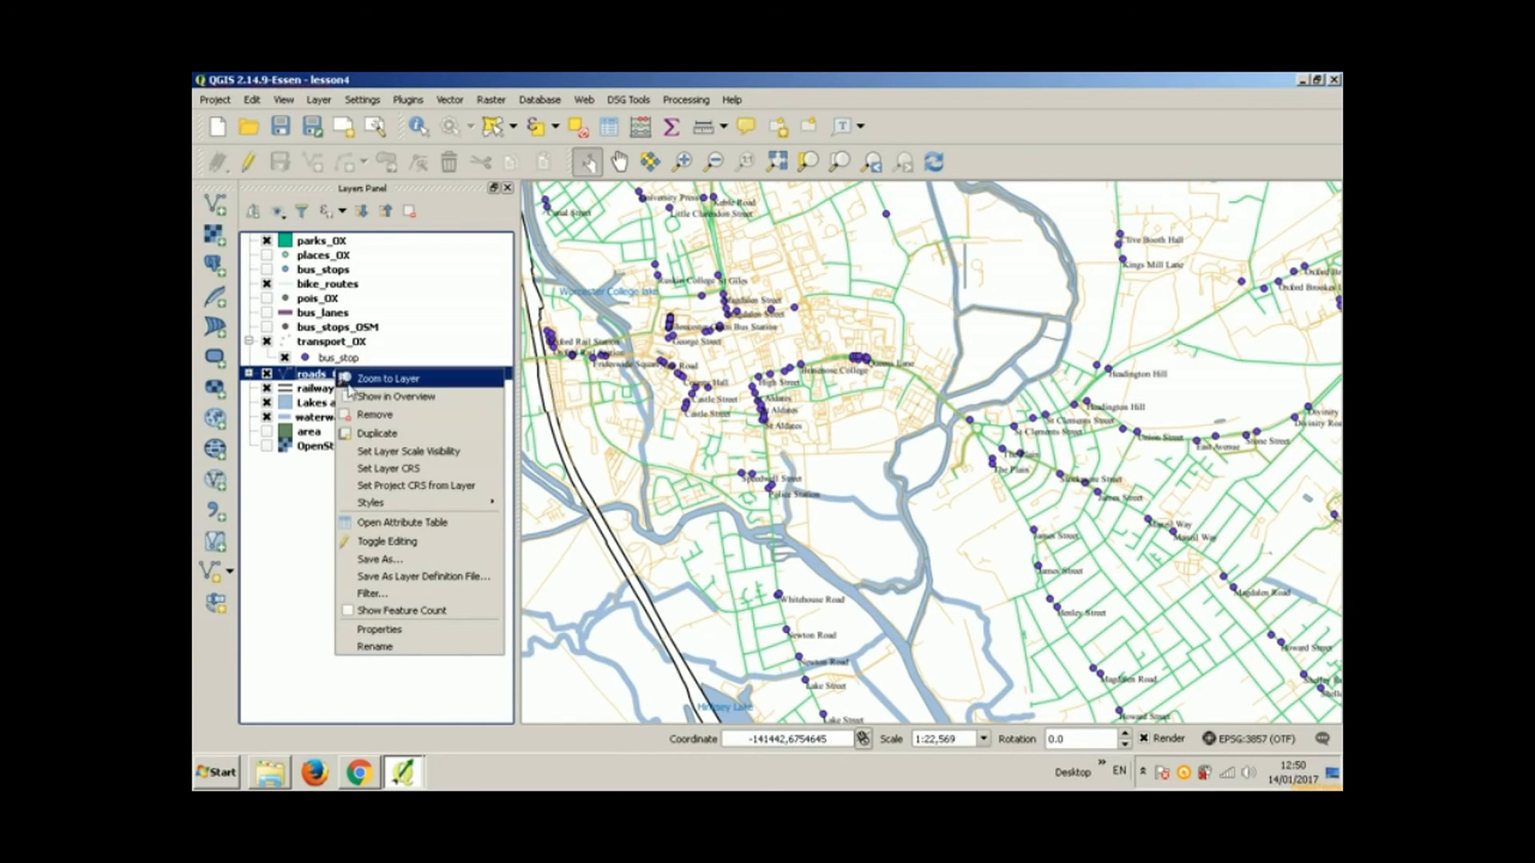
pyautogui.click(374, 437)
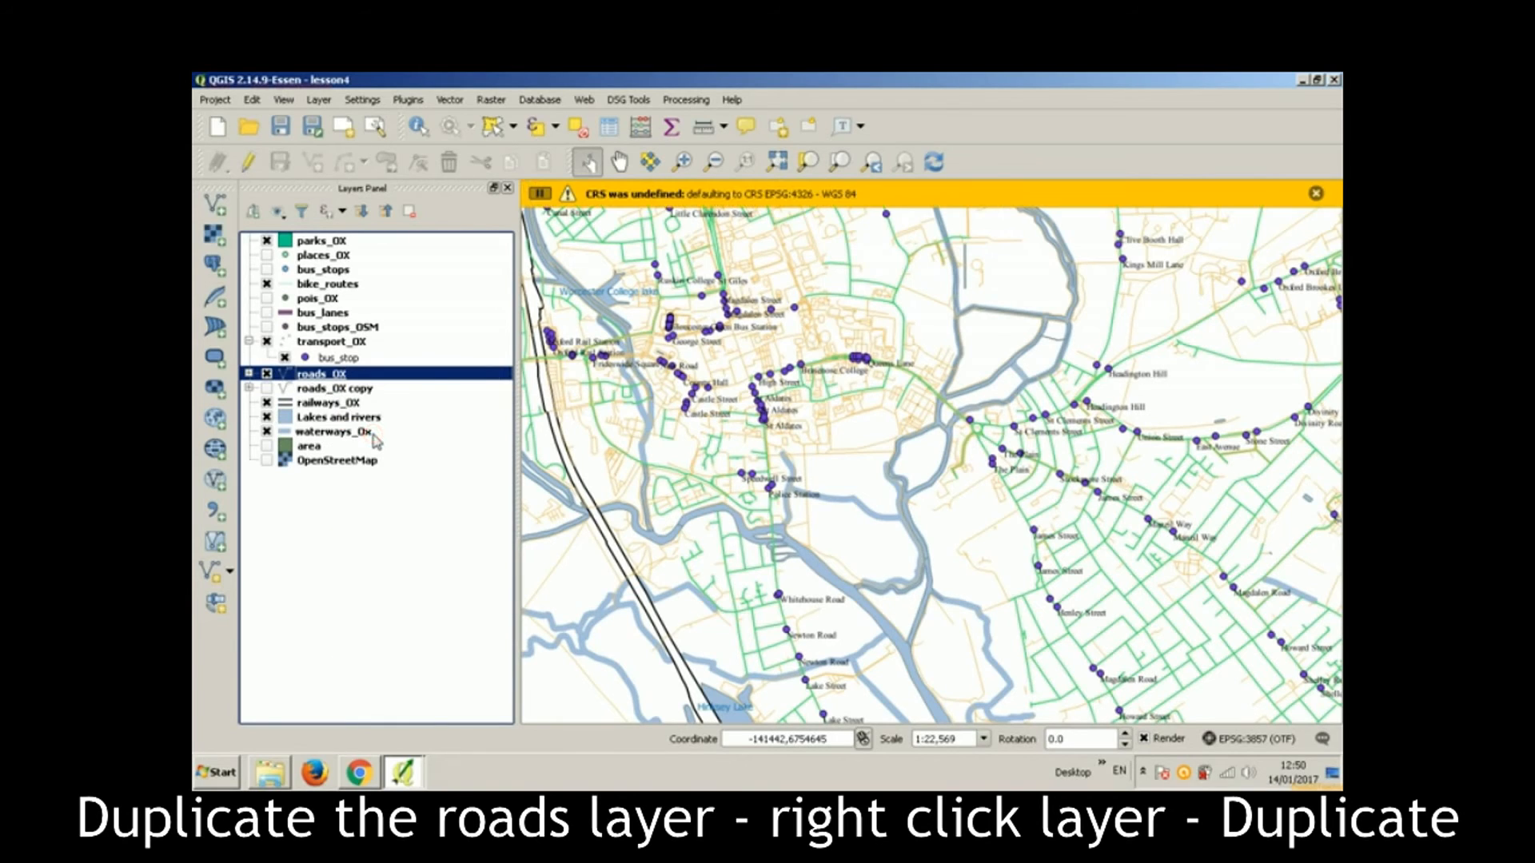
pyautogui.click(343, 390)
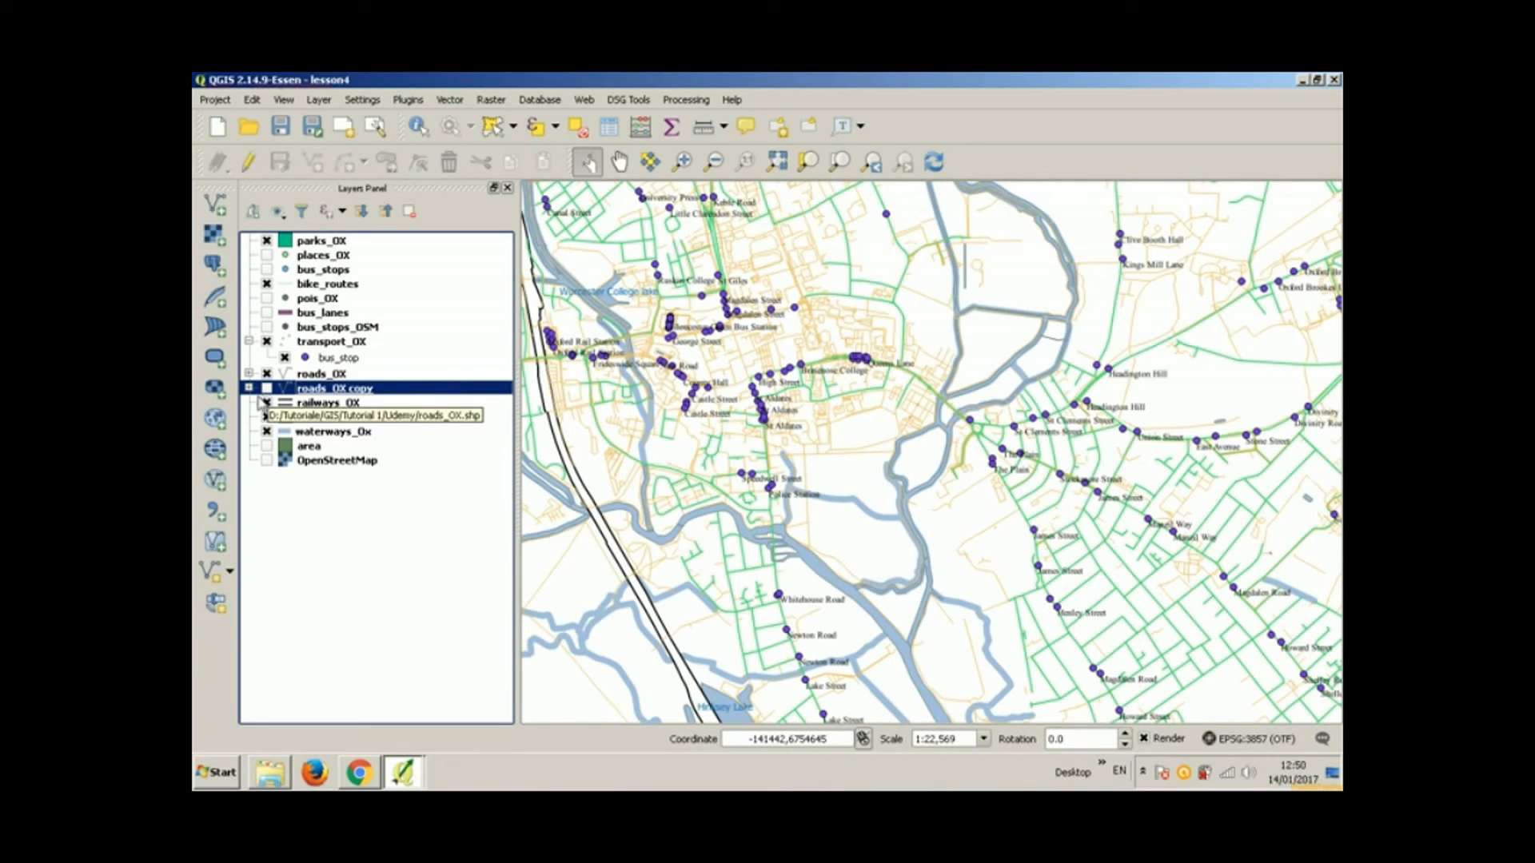
# Step: Compare the attribute table entries of the roads_OX copy layer with those of the original roads_OX layer
pyautogui.rightClick(320, 388)
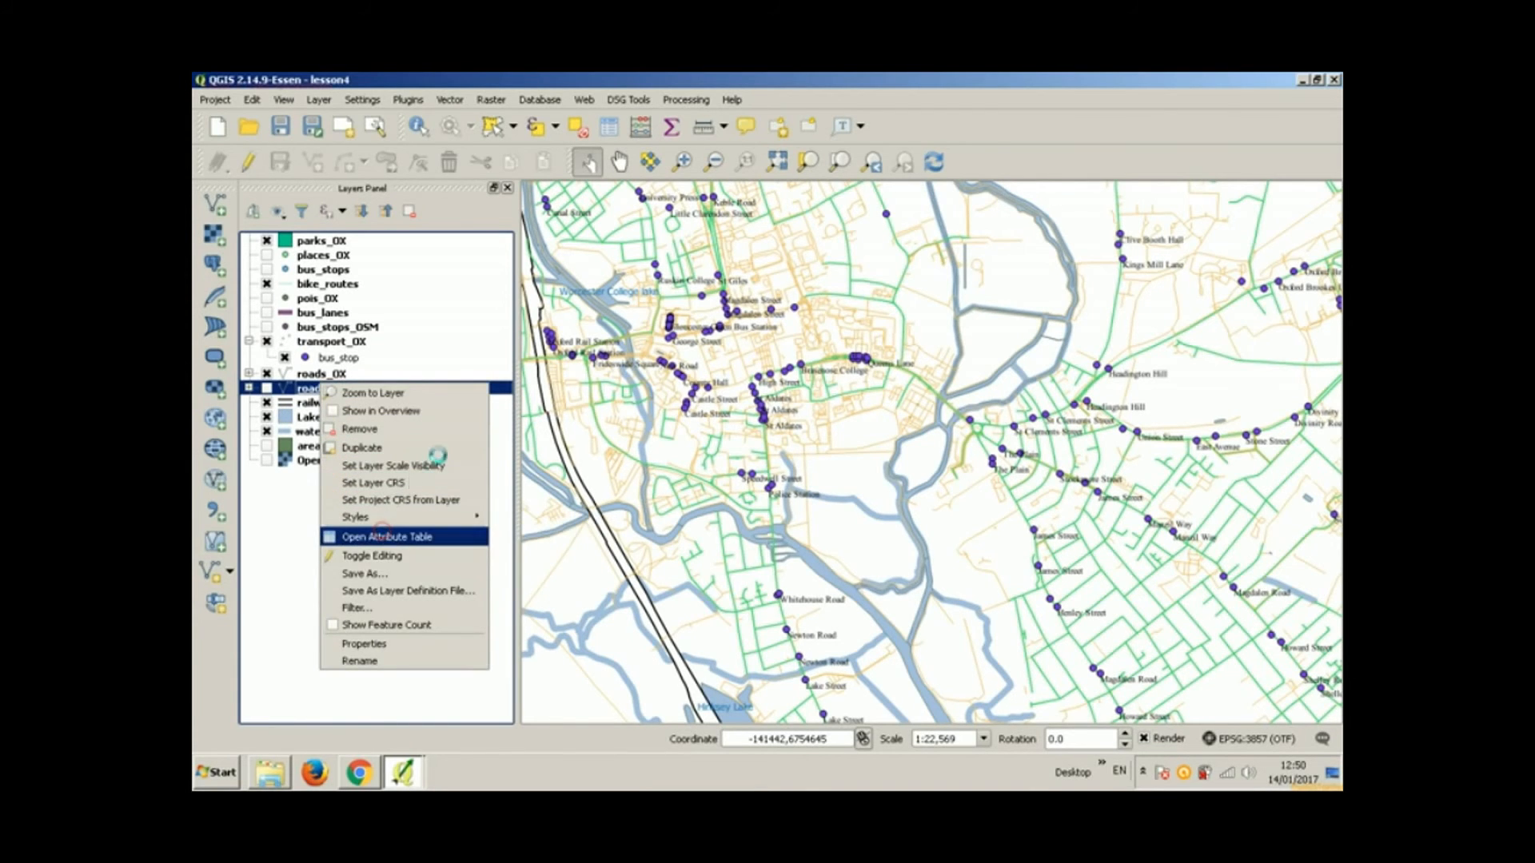
pyautogui.click(385, 537)
pyautogui.scroll(-20, 1101, 430)
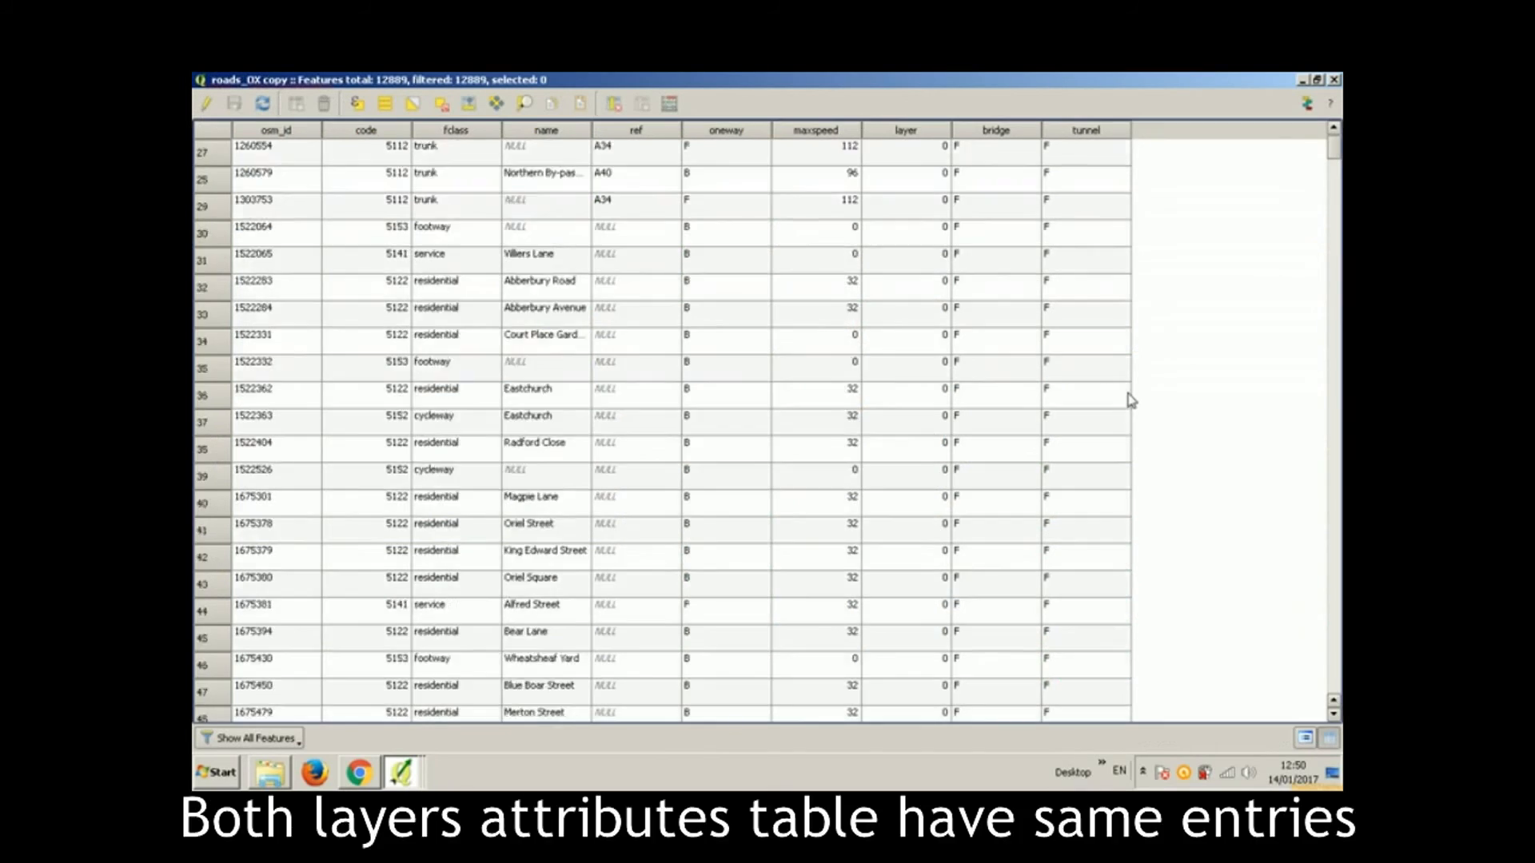
pyautogui.moveTo(1332, 150); pyautogui.dragTo(1302, 245)
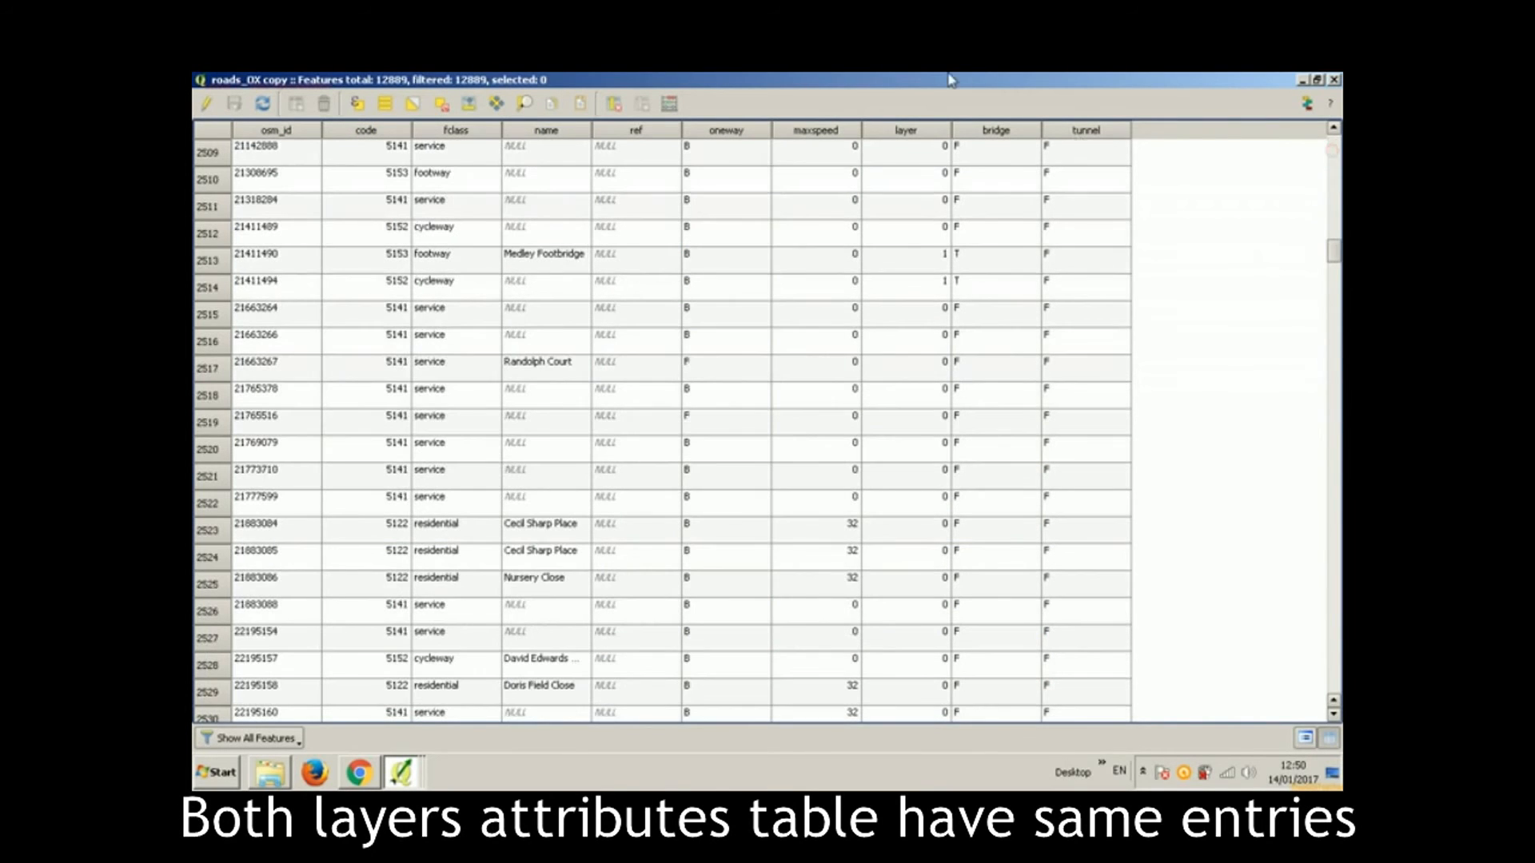
pyautogui.click(1333, 80)
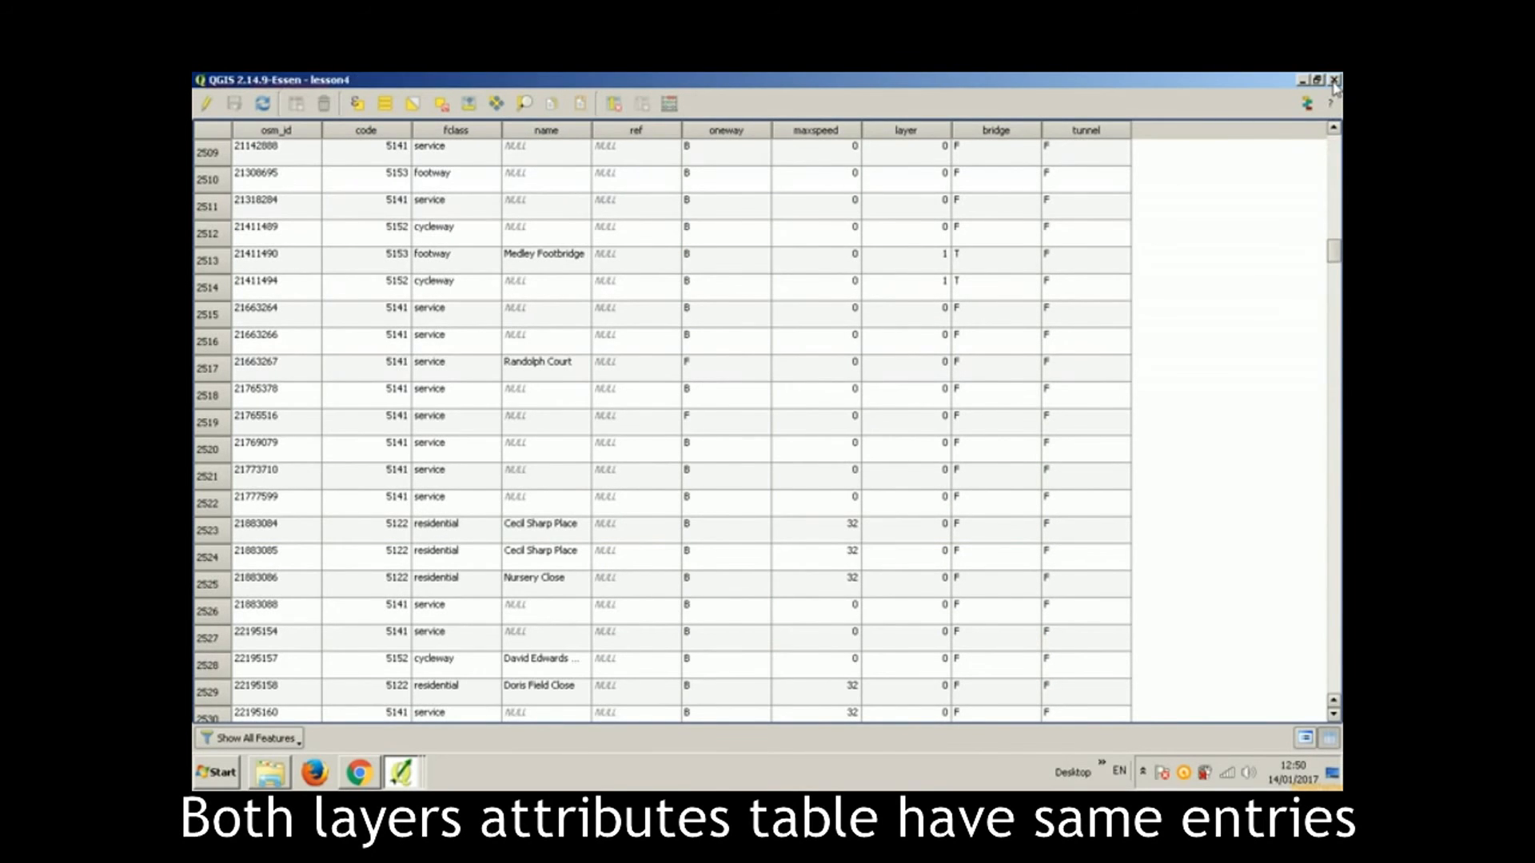
pyautogui.rightClick(342, 375)
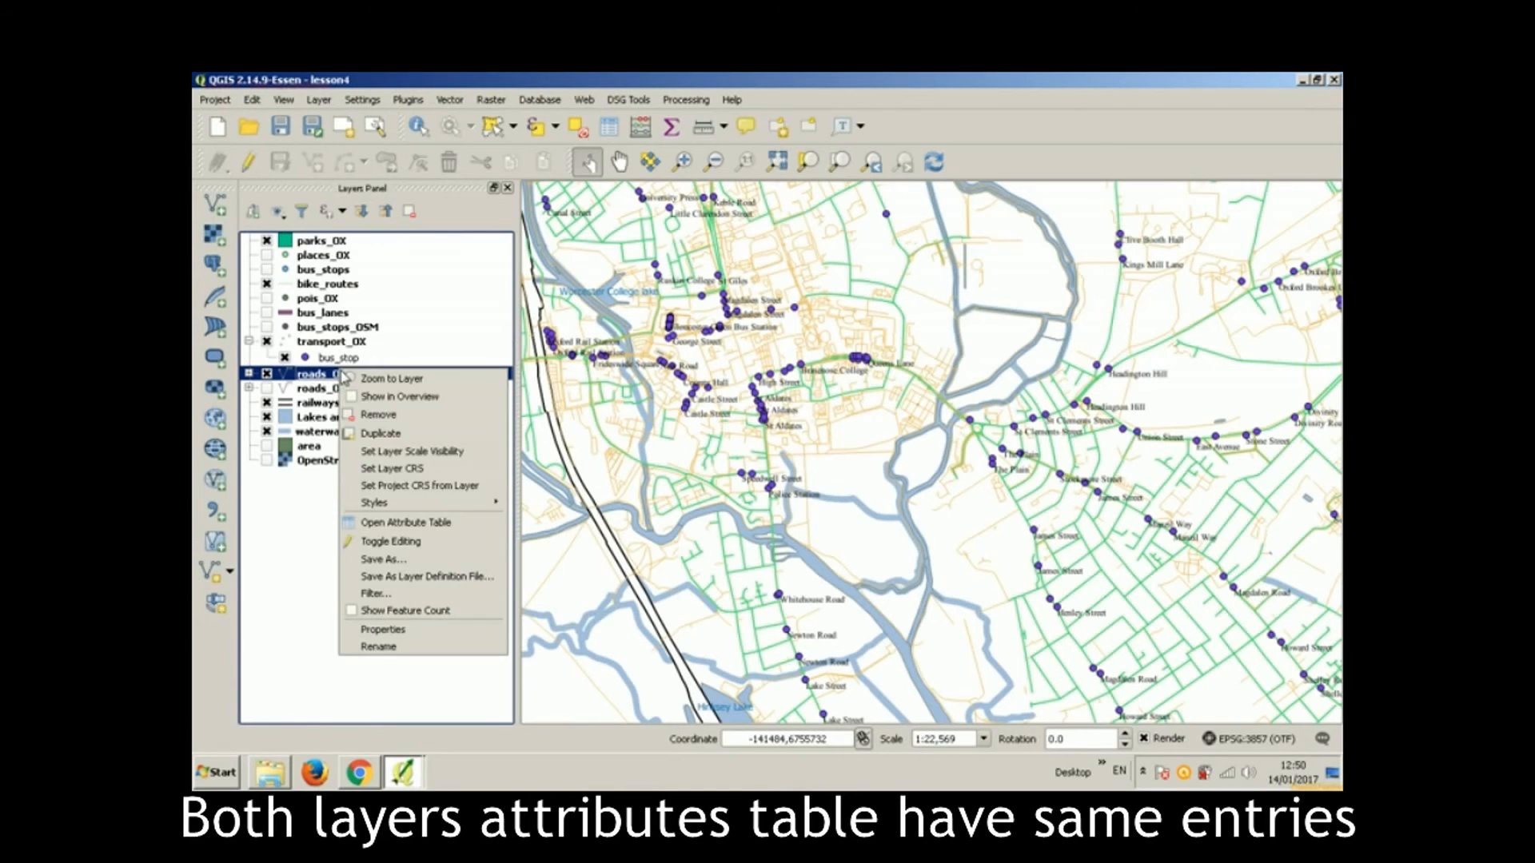
pyautogui.click(386, 523)
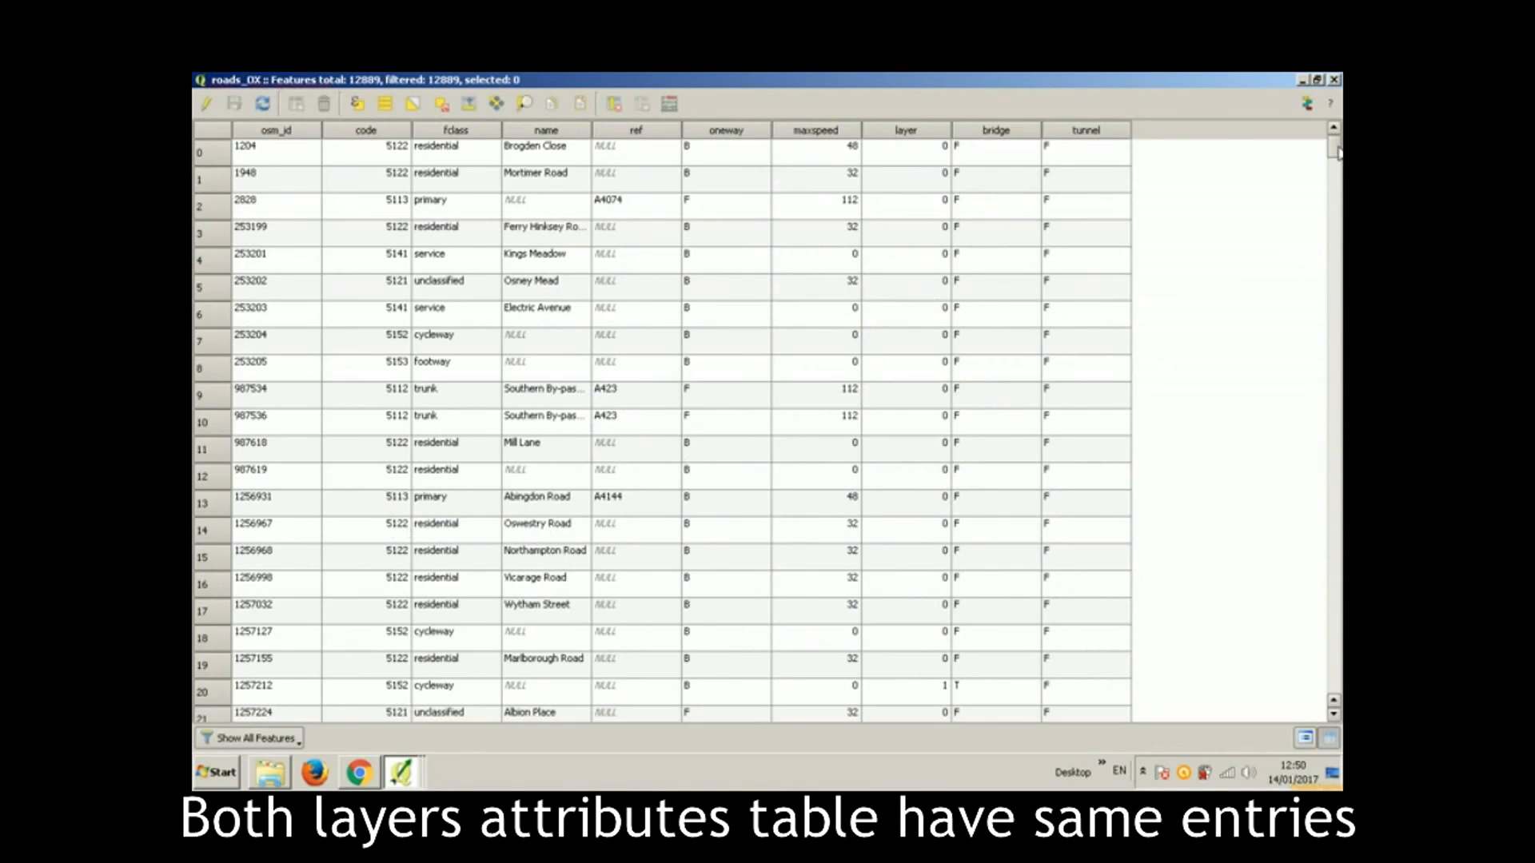
pyautogui.moveTo(1336, 149); pyautogui.dragTo(1337, 192)
pyautogui.click(1333, 80)
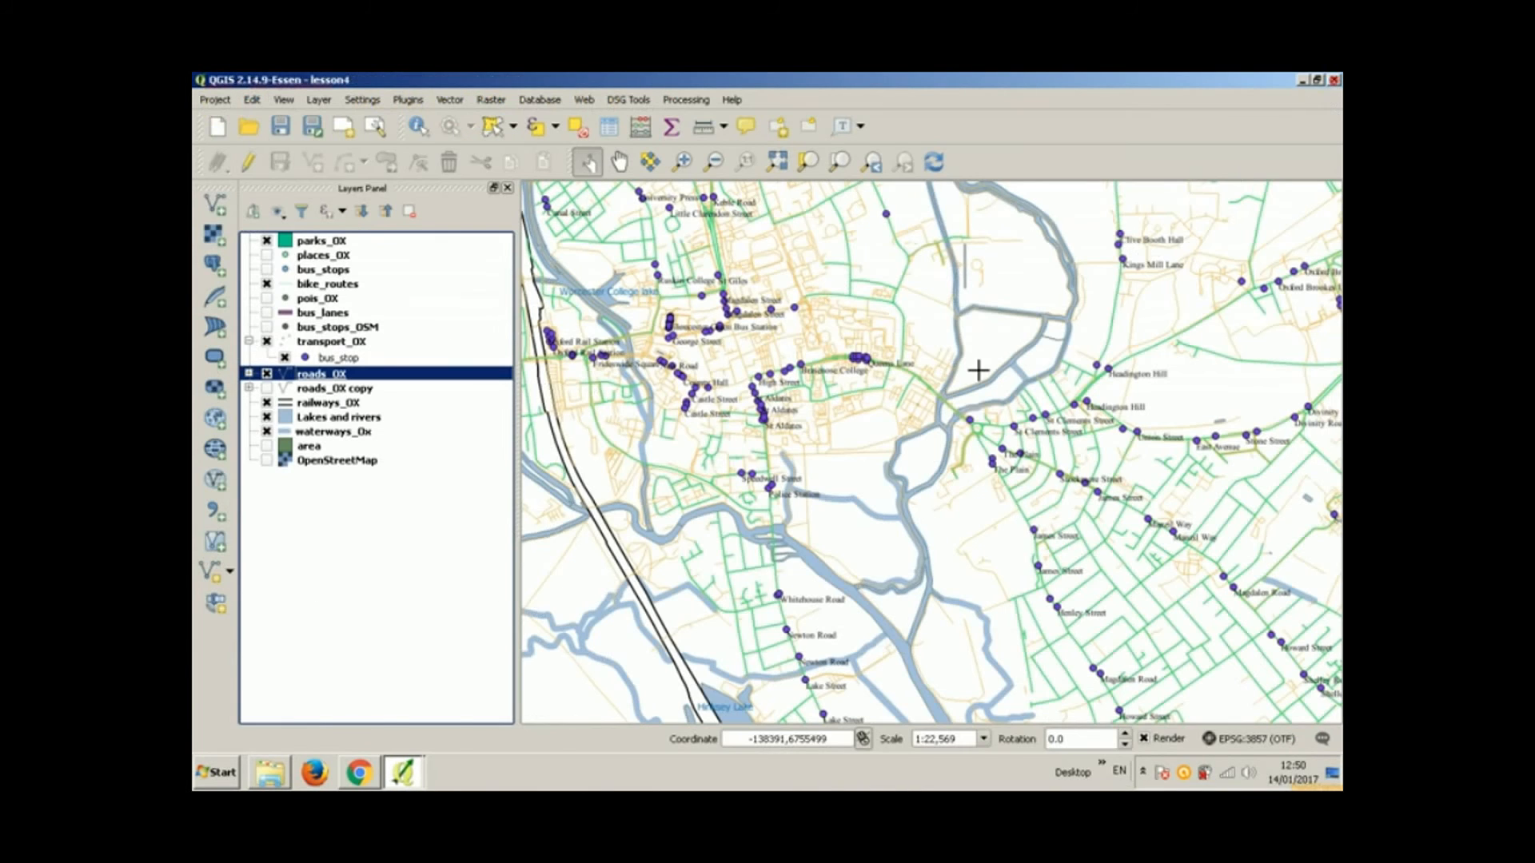
# Step: Compare the fclass legend categories of the roads_OX copy and roads_OX layers, leaving both legends collapsed
pyautogui.click(248, 388)
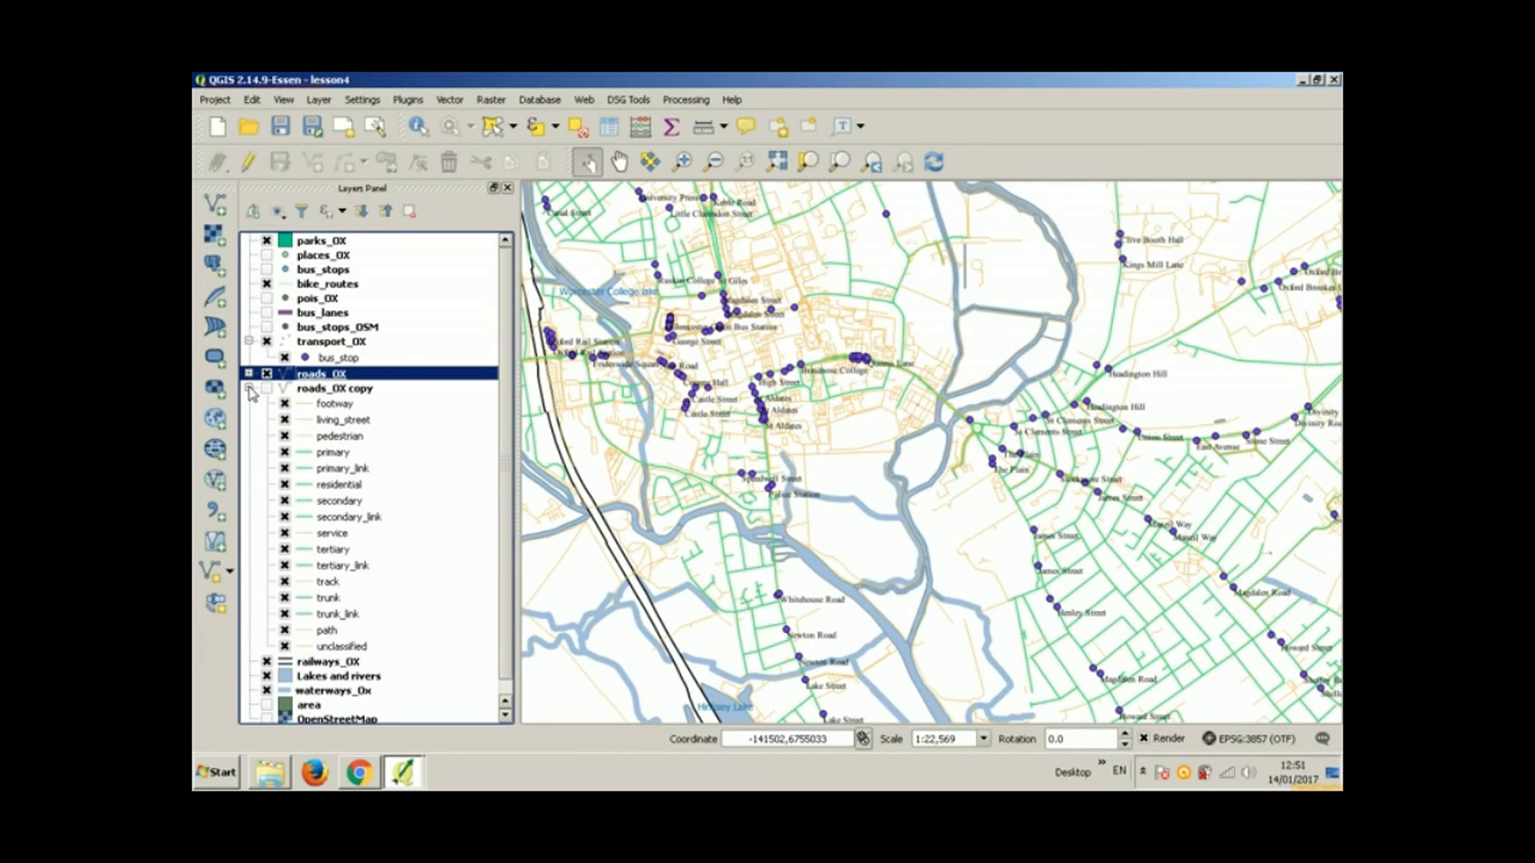
pyautogui.click(248, 389)
pyautogui.click(249, 374)
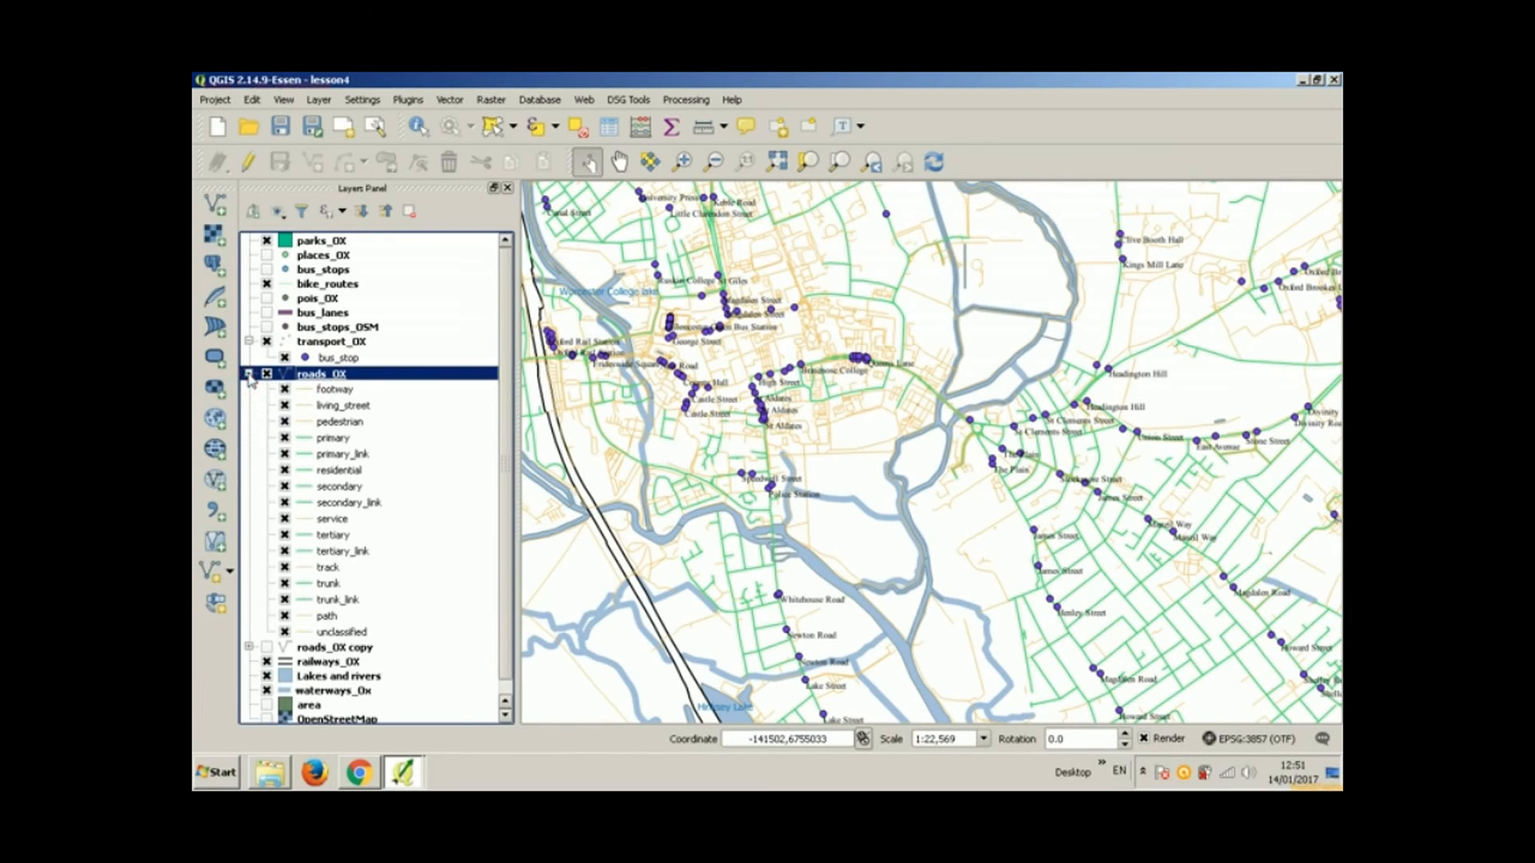
pyautogui.click(249, 374)
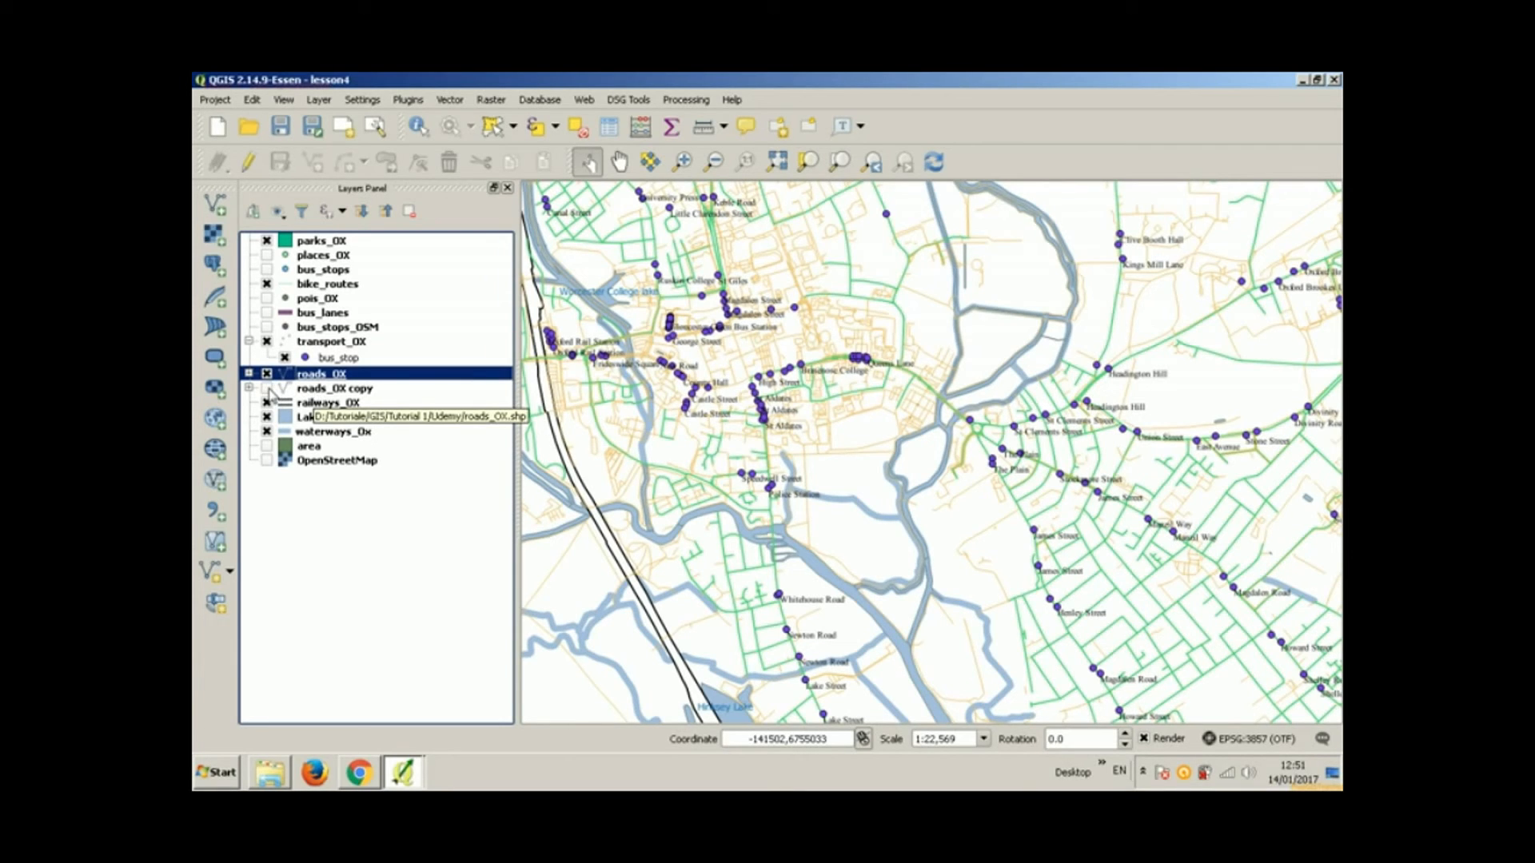
# Step: Make the roads_OX copy layer visible and move it above roads_OX in the layer order
pyautogui.click(267, 388)
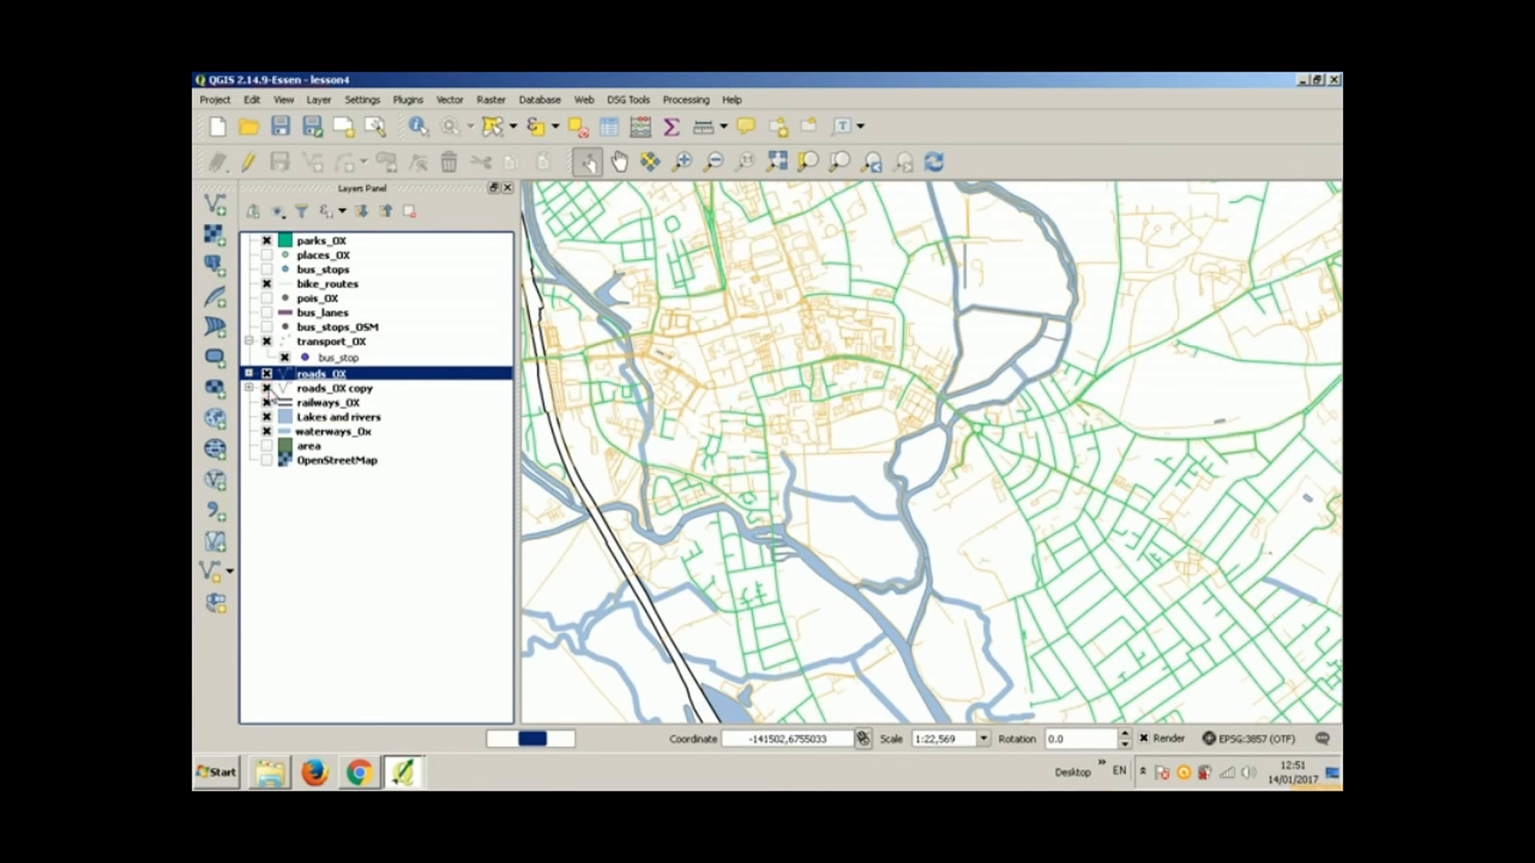
pyautogui.click(312, 390)
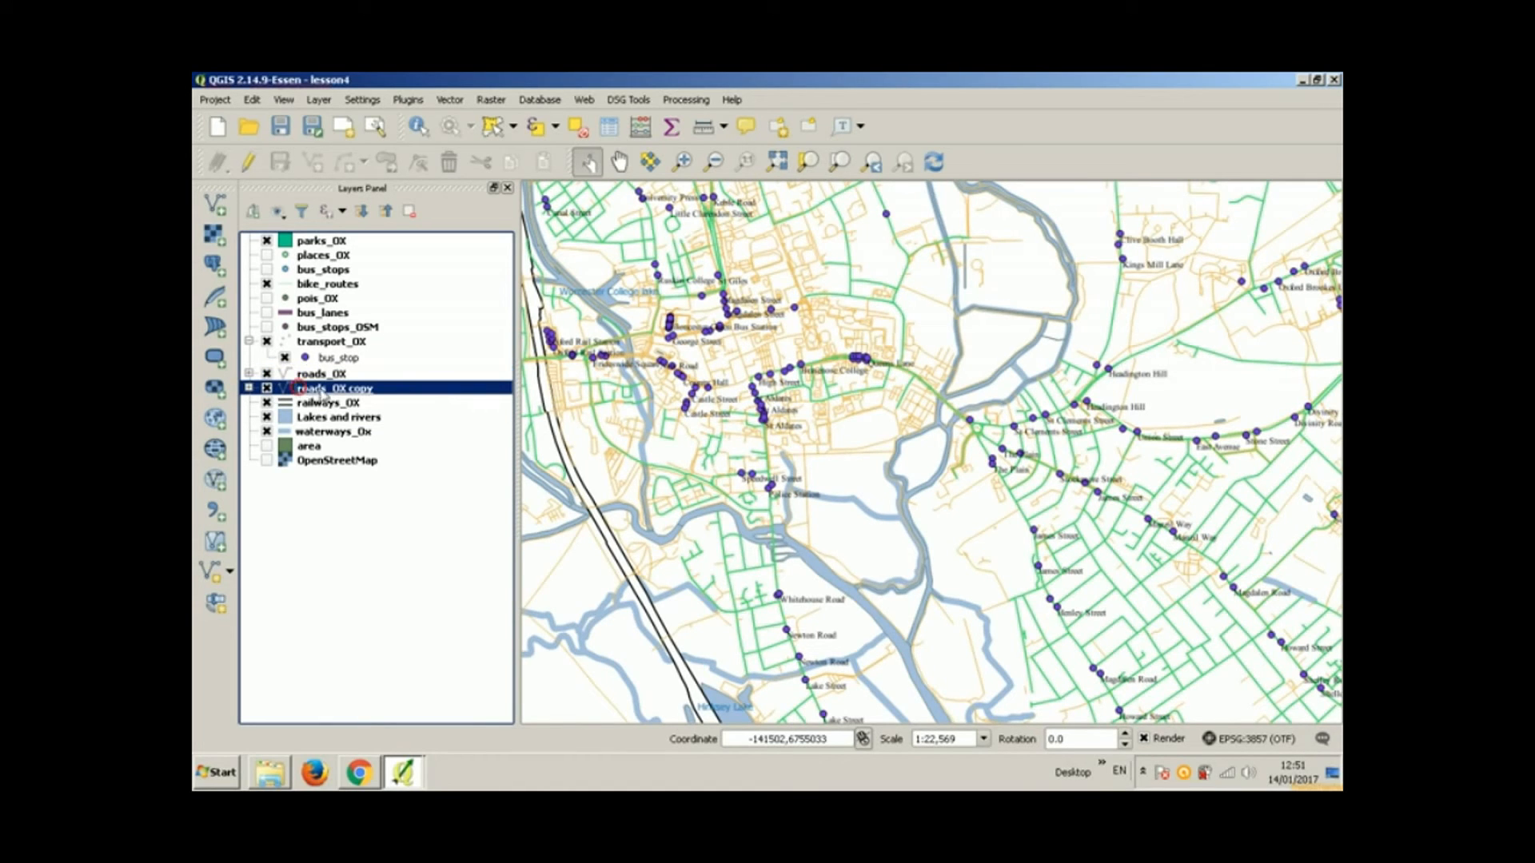
pyautogui.moveTo(320, 391)
pyautogui.mouseDown()
pyautogui.moveTo(308, 367)
pyautogui.moveTo(336, 372)
pyautogui.mouseUp()
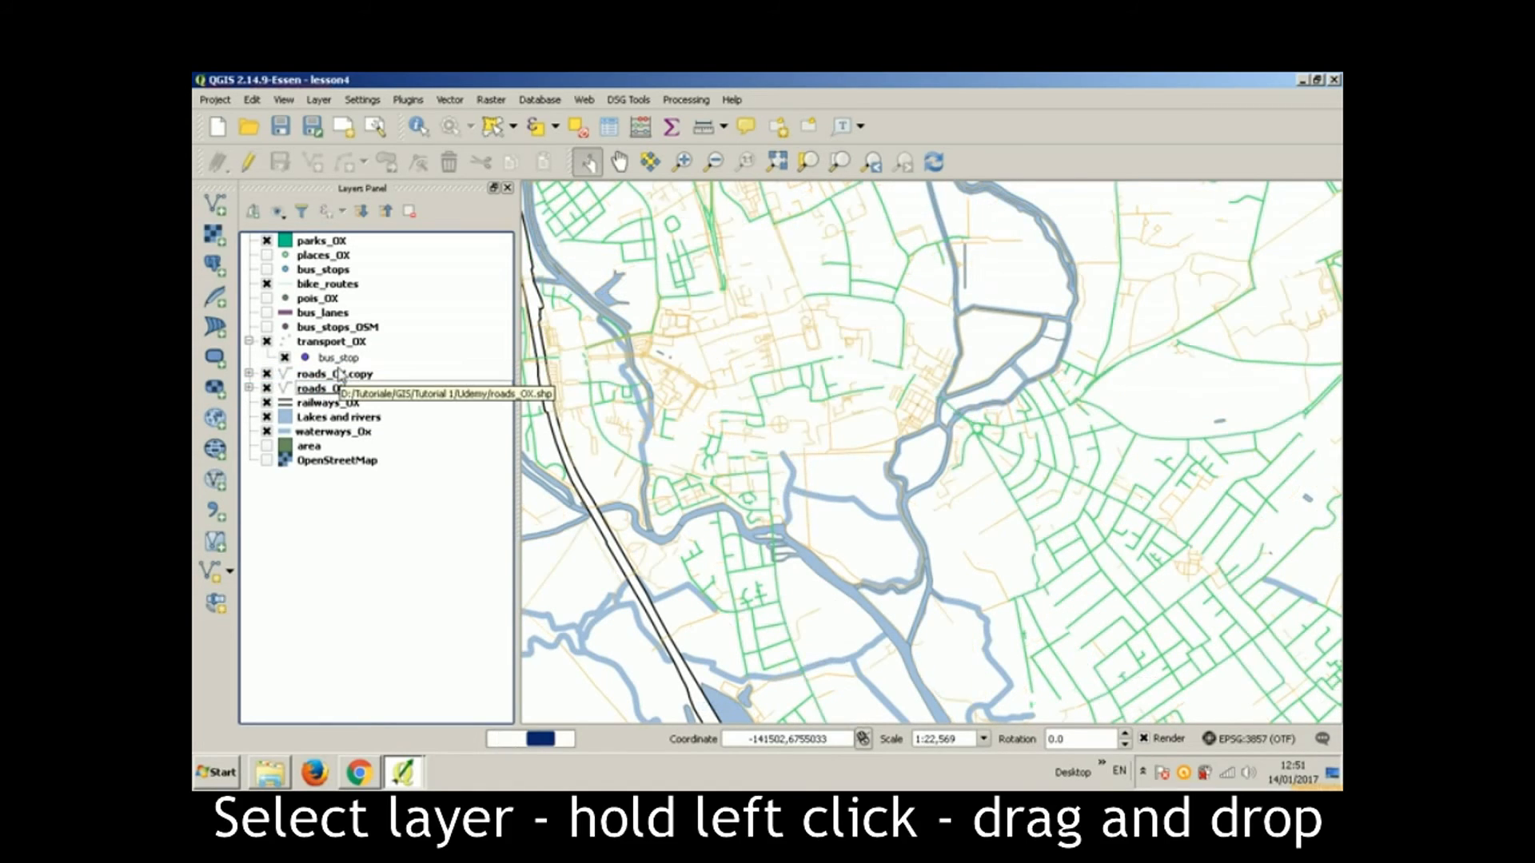
# Step: Rename the copied roads layer to "roads_OX duplicate"
pyautogui.rightClick(336, 374)
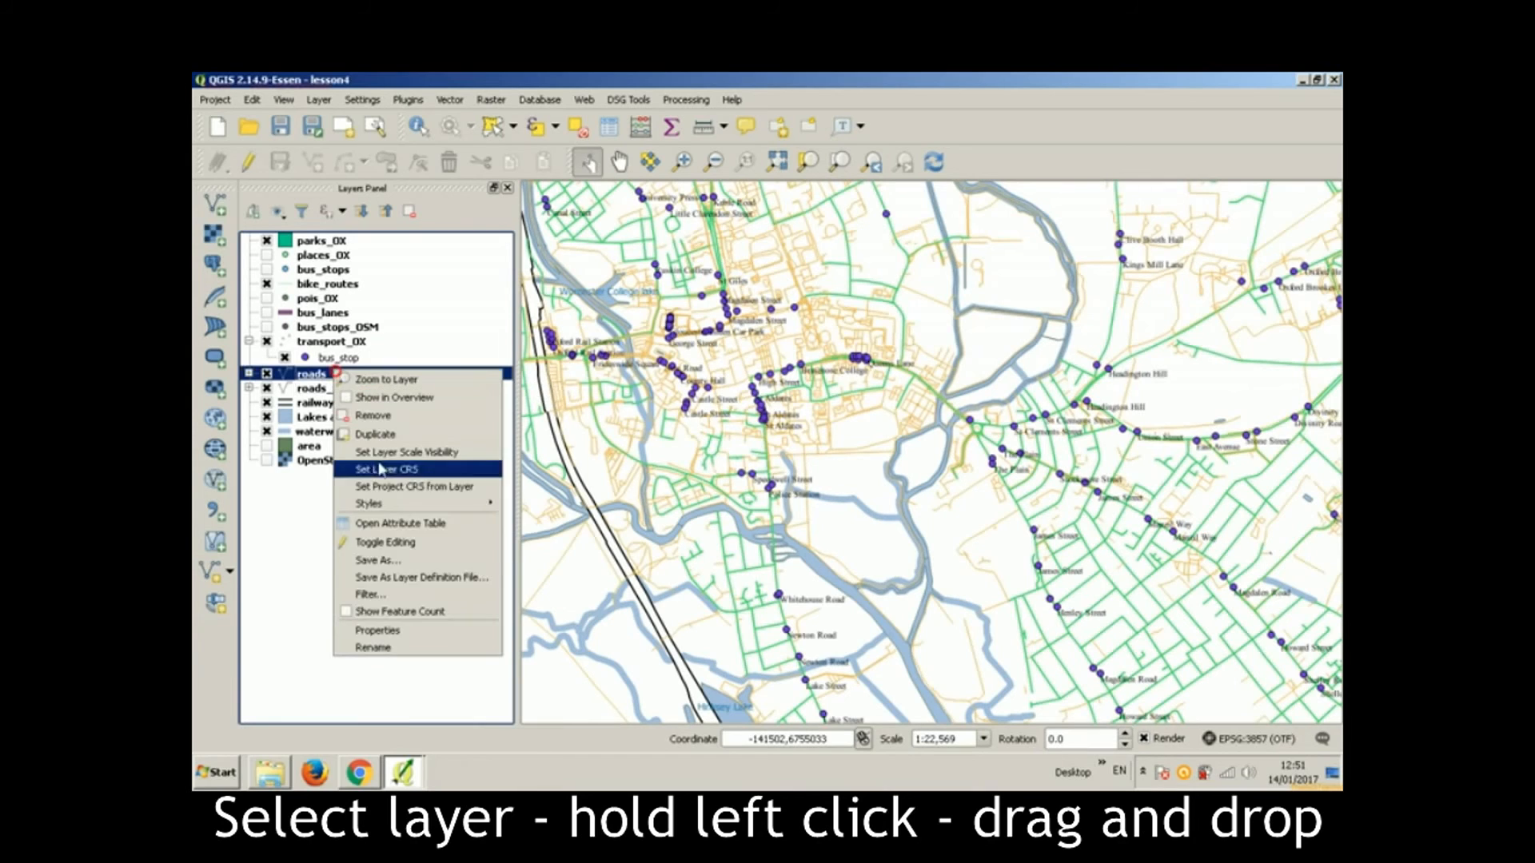
pyautogui.click(394, 642)
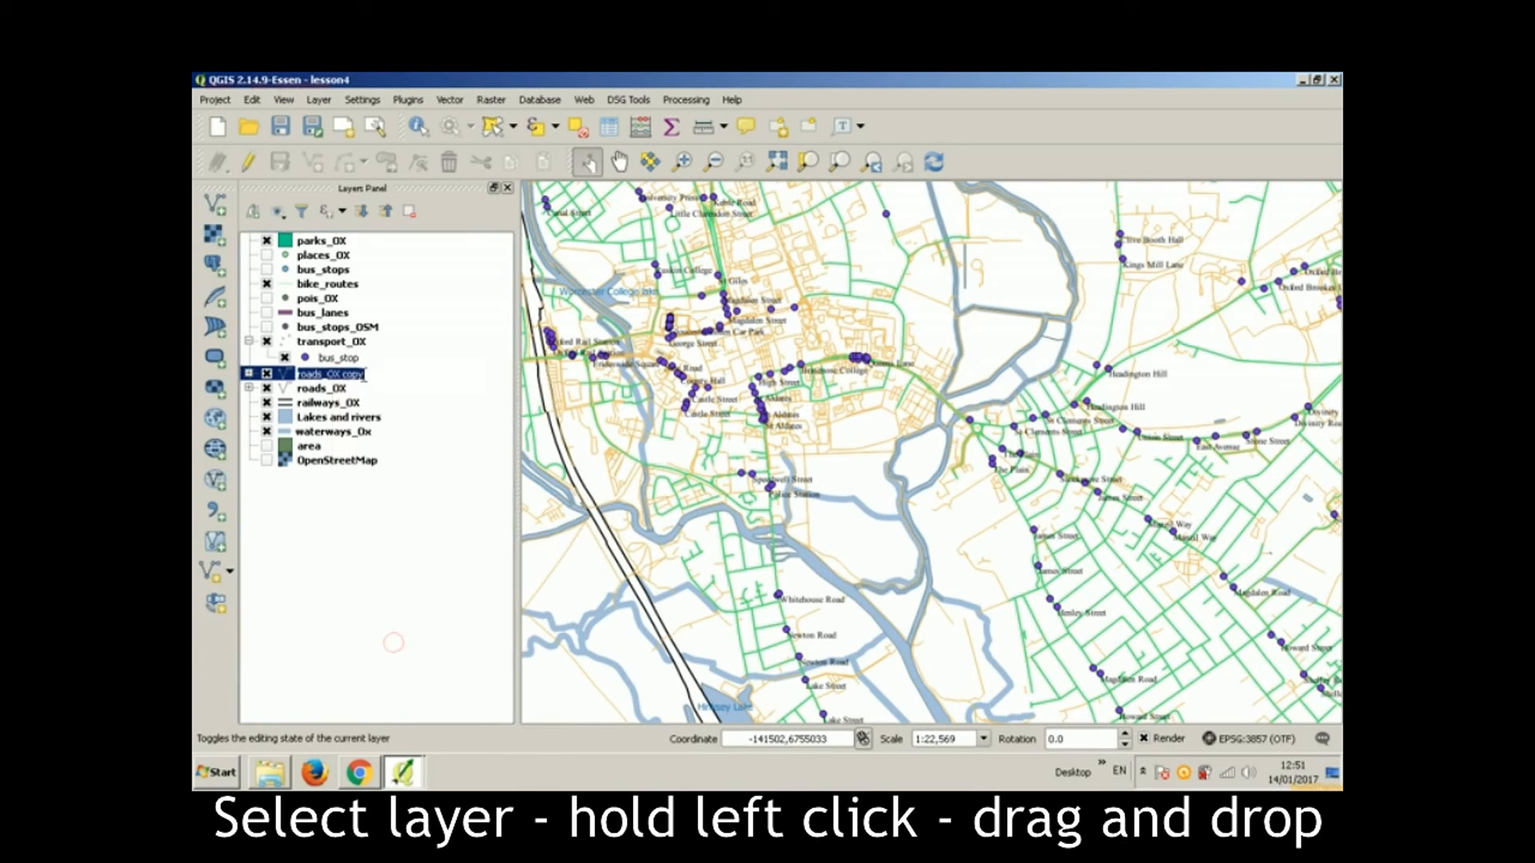
pyautogui.doubleClick(367, 372)
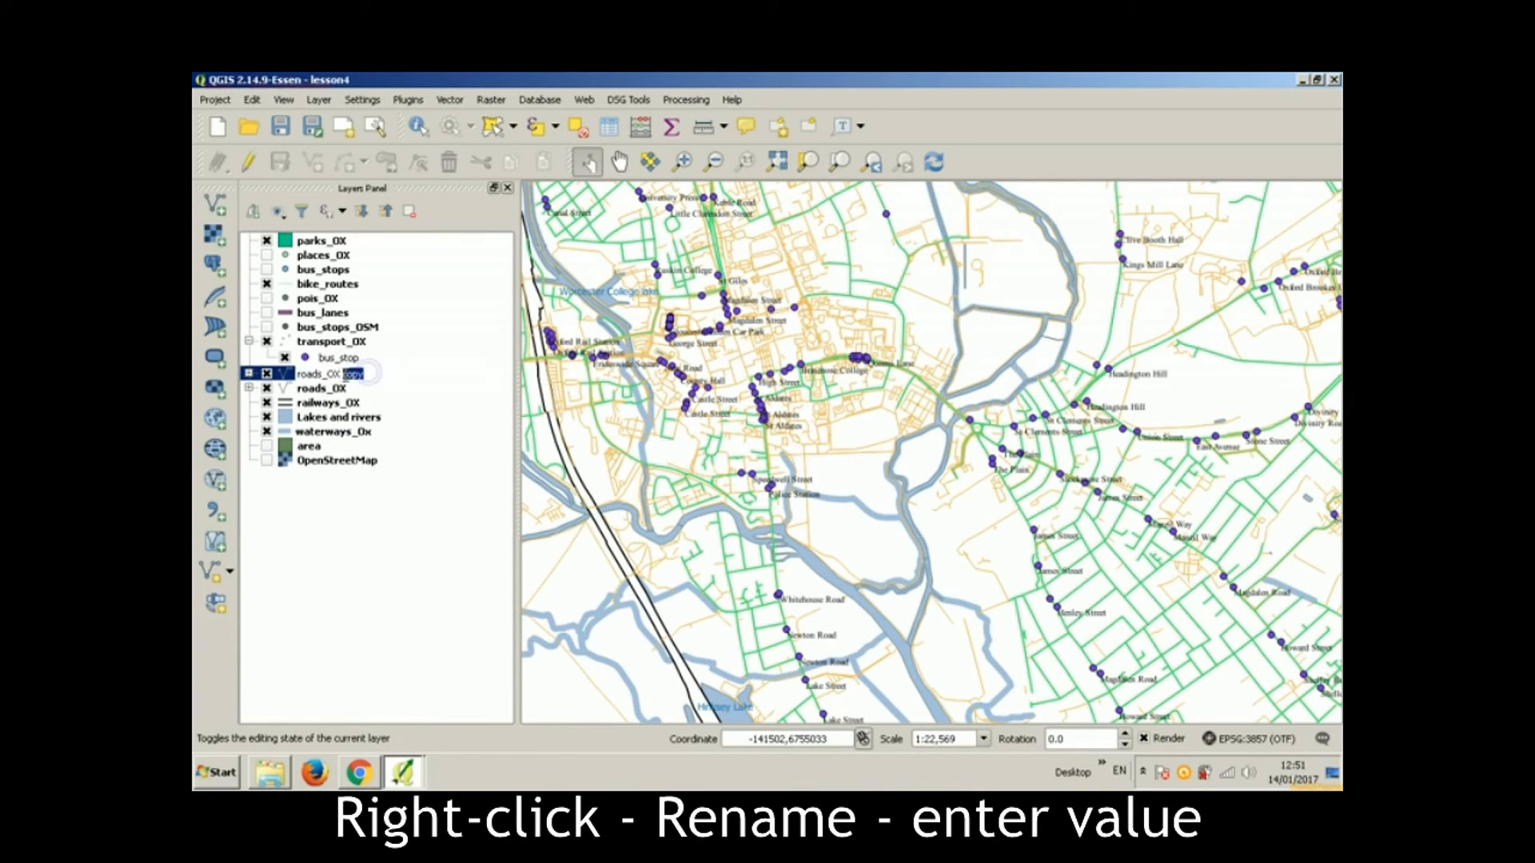
pyautogui.write('du')
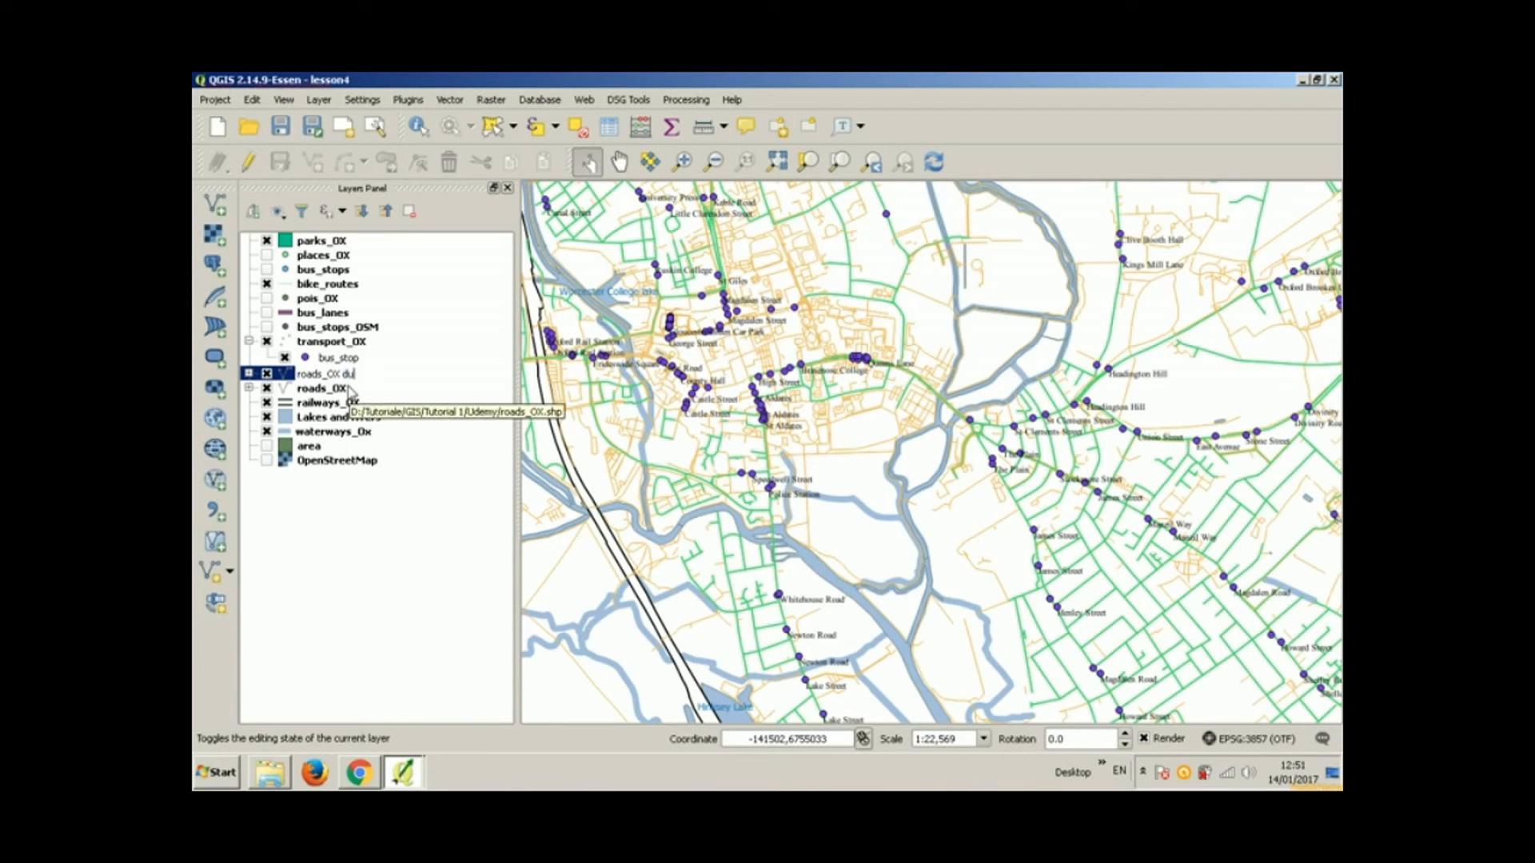
pyautogui.write('plicate')
pyautogui.press('Return')
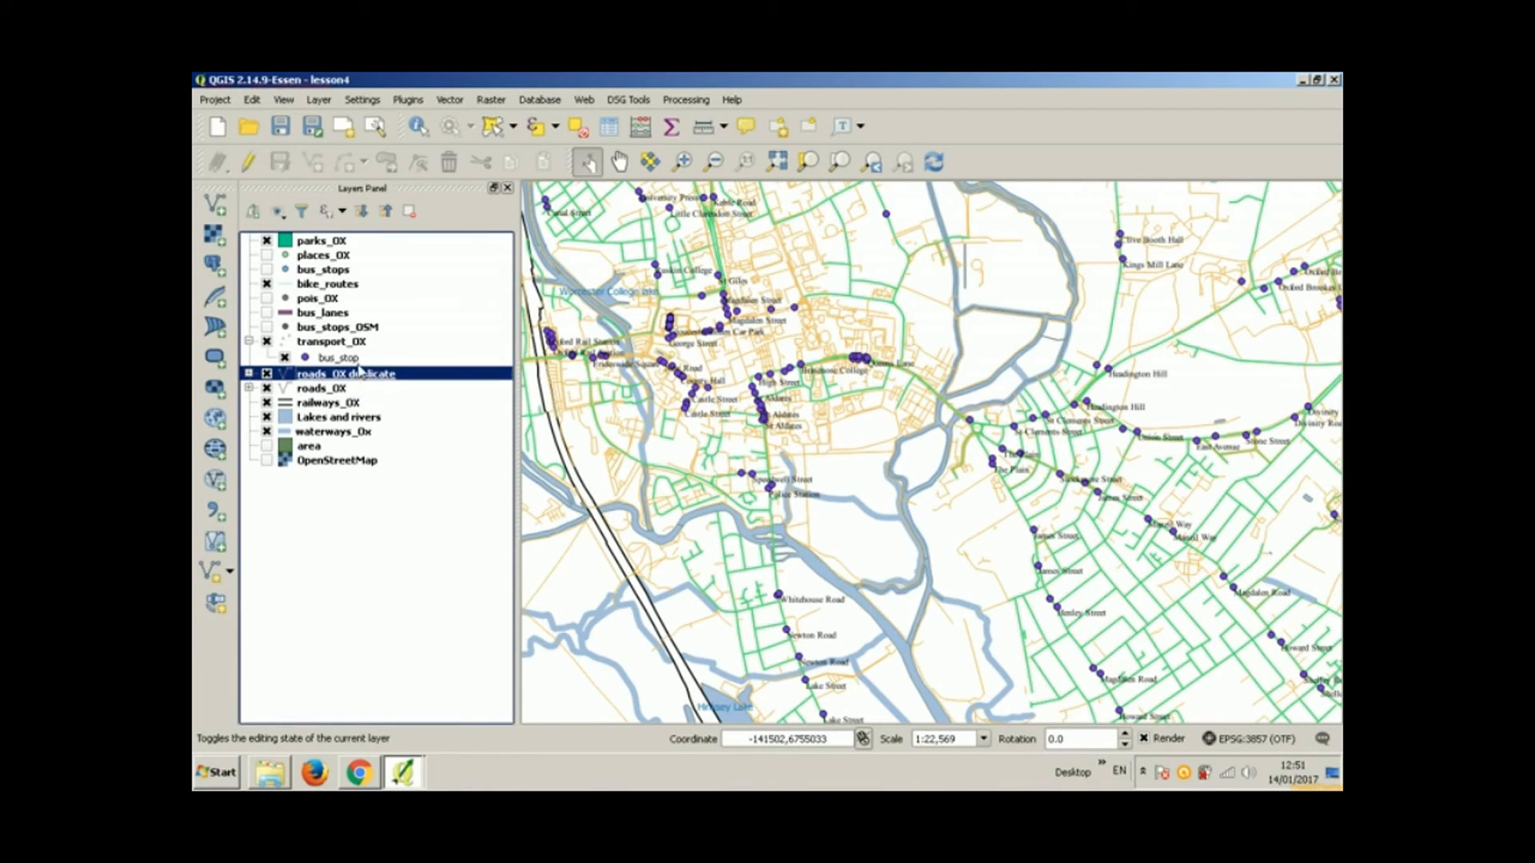
# Step: Delete every fclass category except cycleway from the categorized style of roads_OX duplicate
pyautogui.rightClick(362, 378)
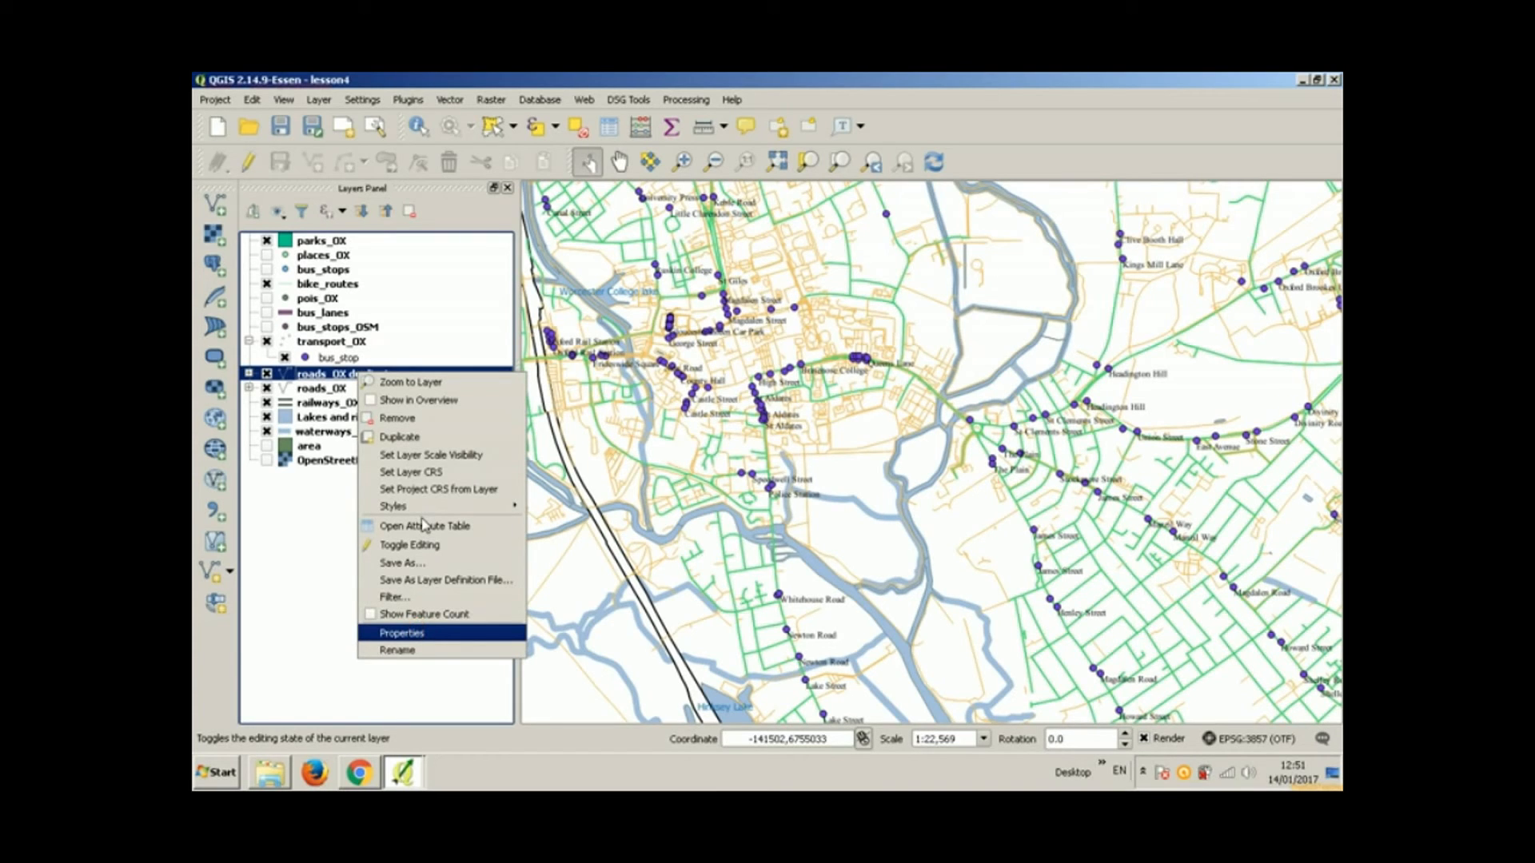
pyautogui.press('Return')
pyautogui.click(449, 231)
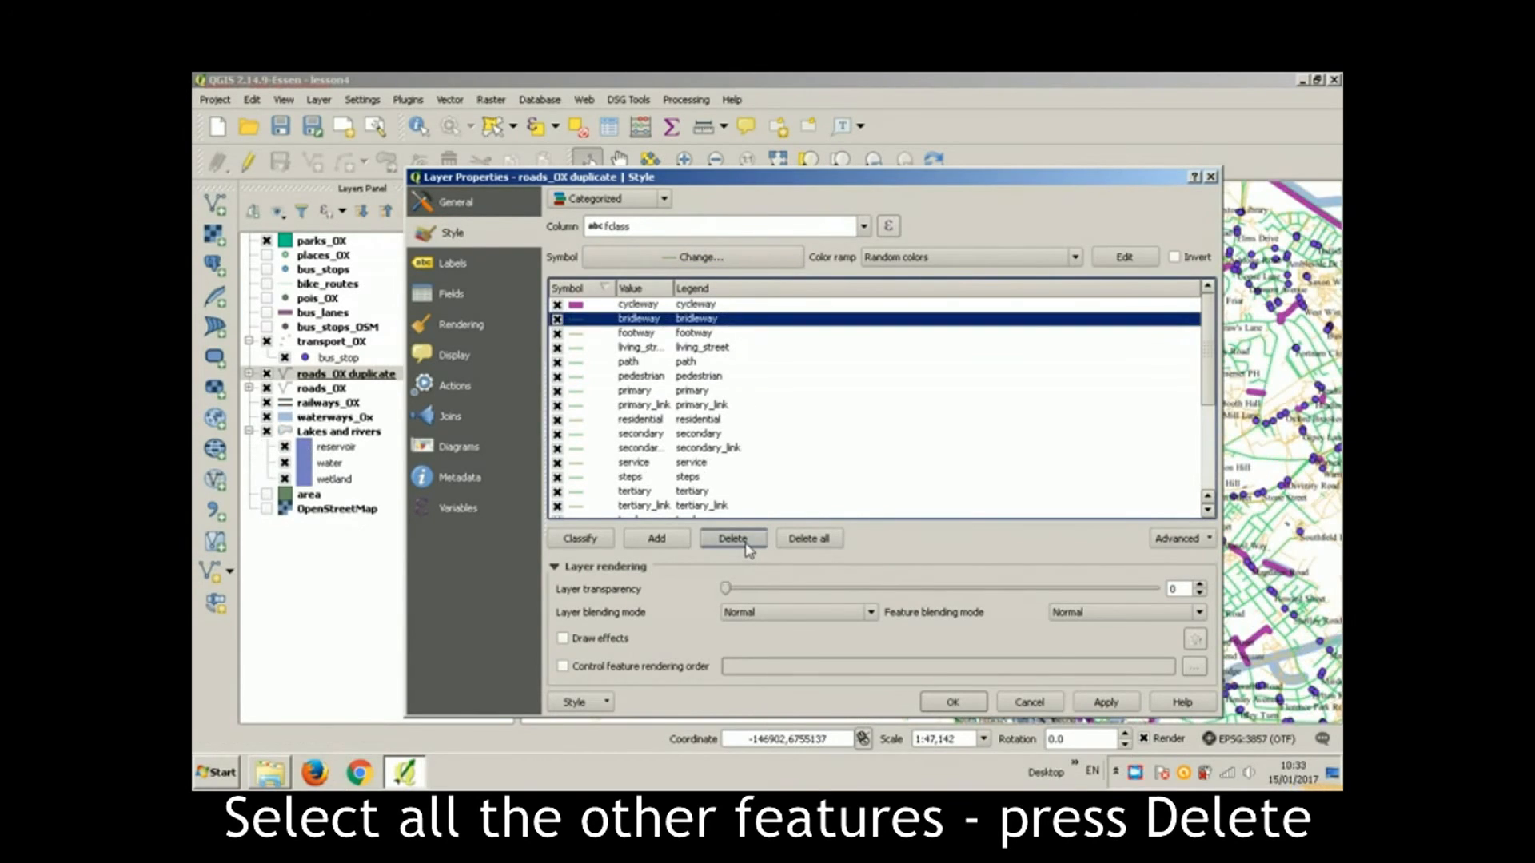
pyautogui.moveTo(661, 331); pyautogui.dragTo(655, 509)
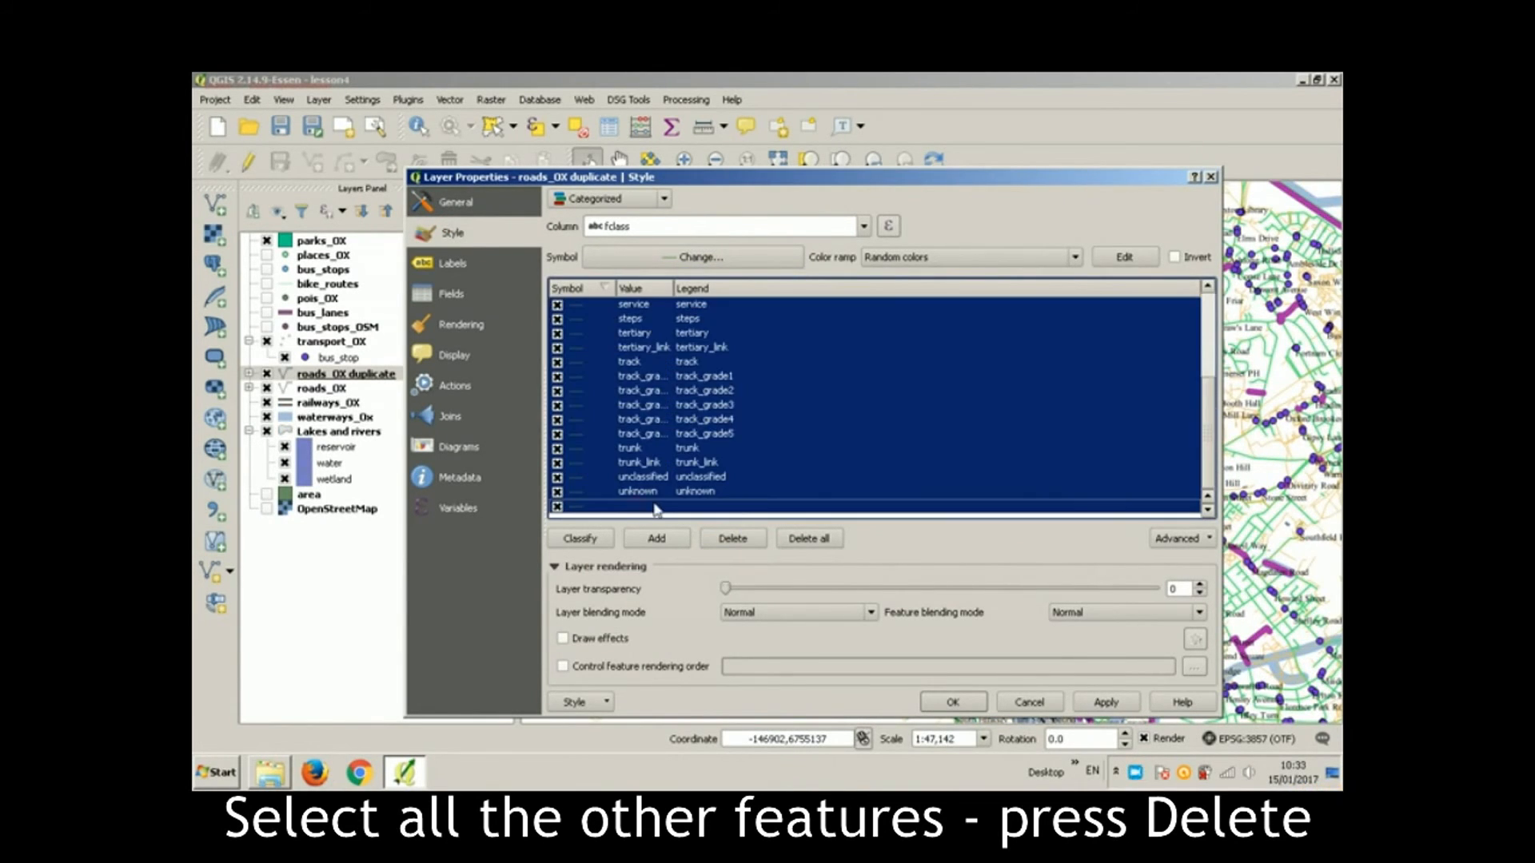
pyautogui.scroll(4, 654, 502)
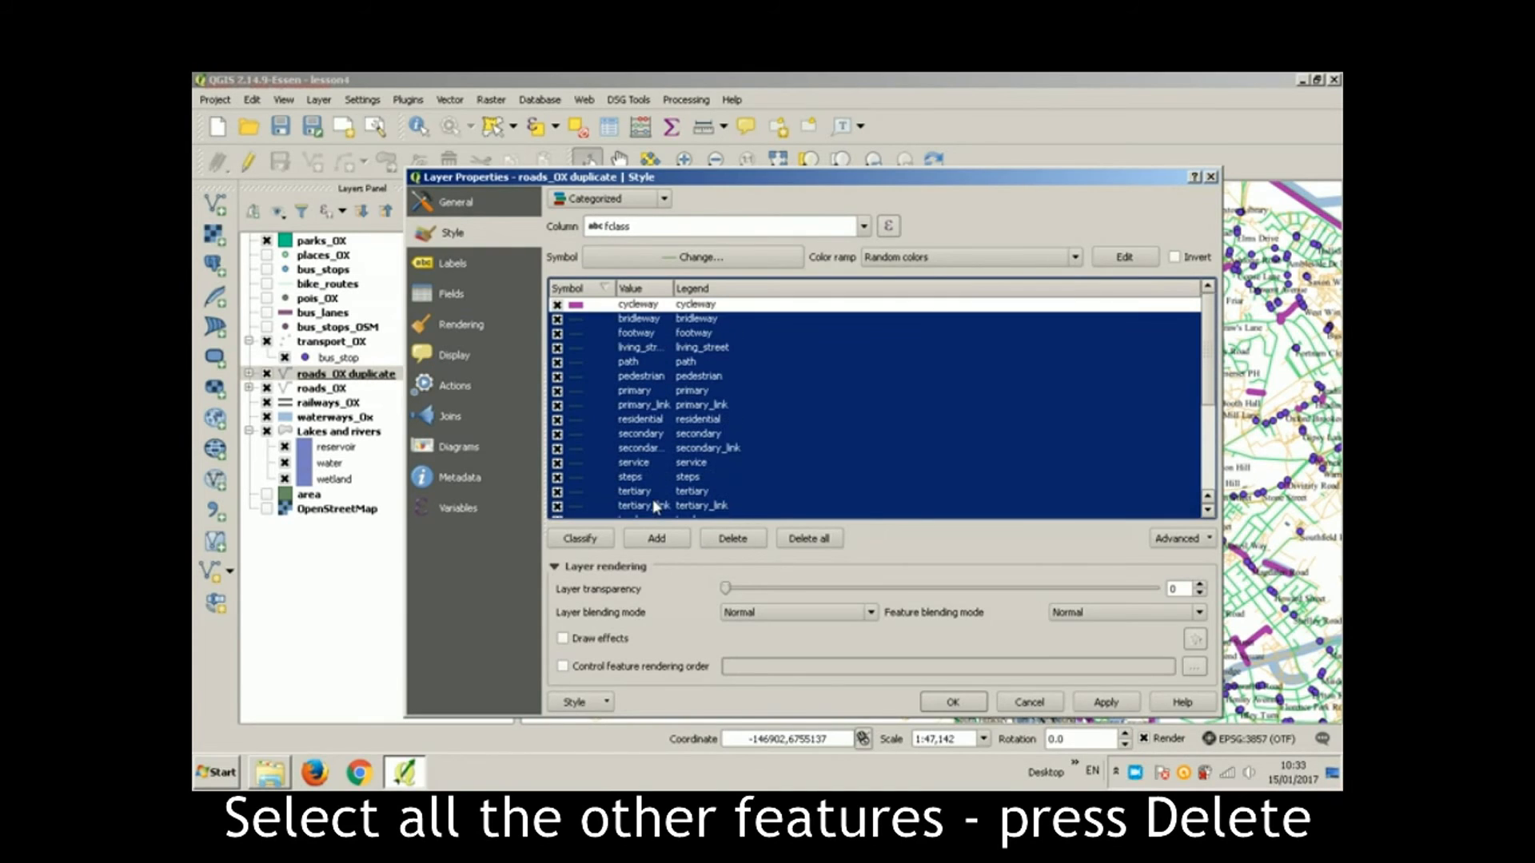
pyautogui.click(729, 539)
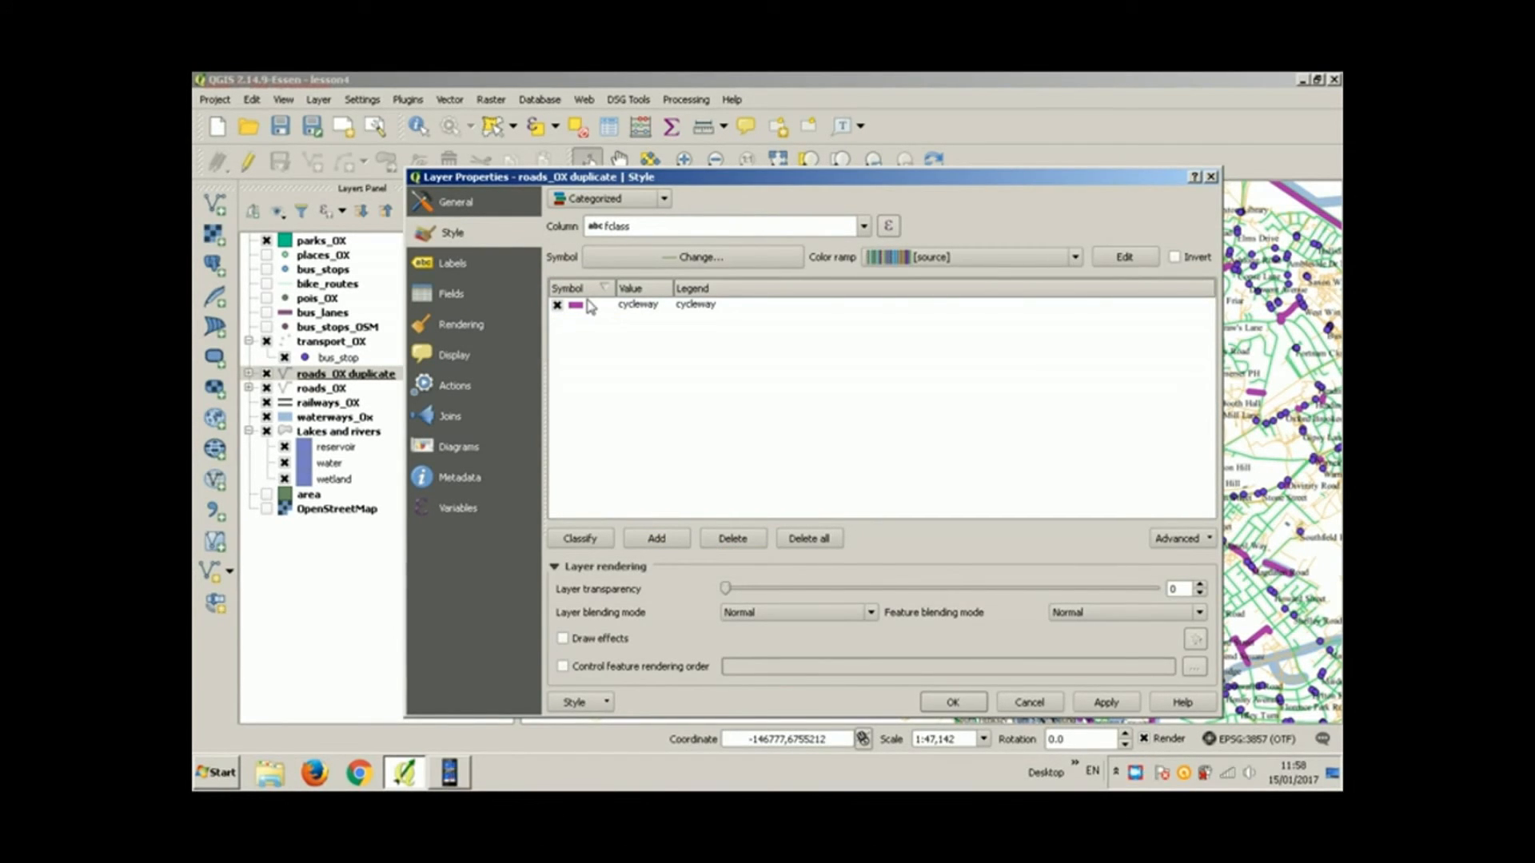
# Step: Open the full color chooser for the cycleway line symbol and examine its HTML notation, RGB and HSV values
pyautogui.doubleClick(578, 307)
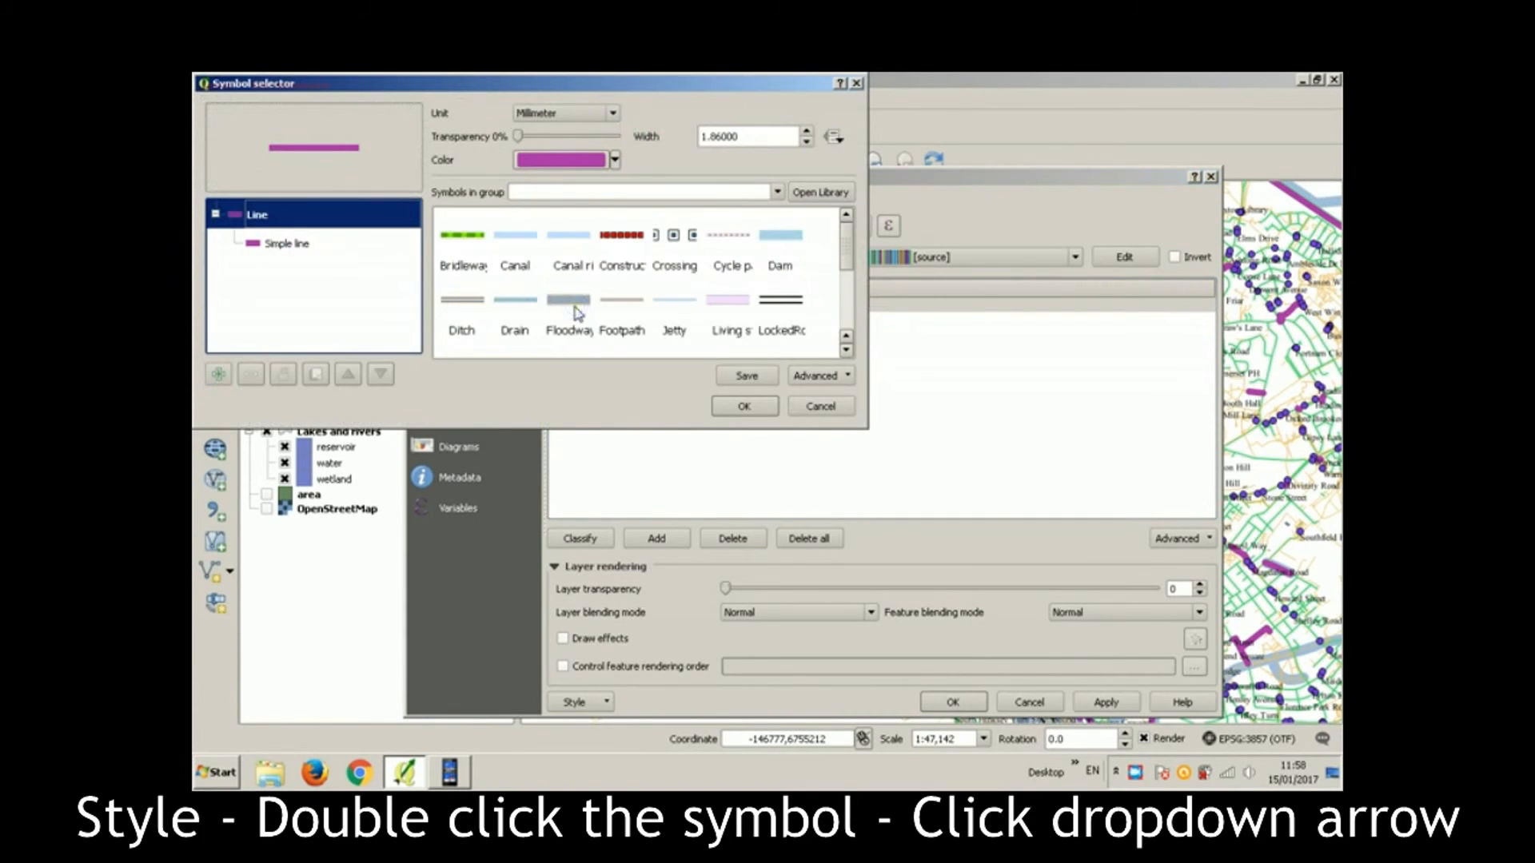
pyautogui.click(616, 161)
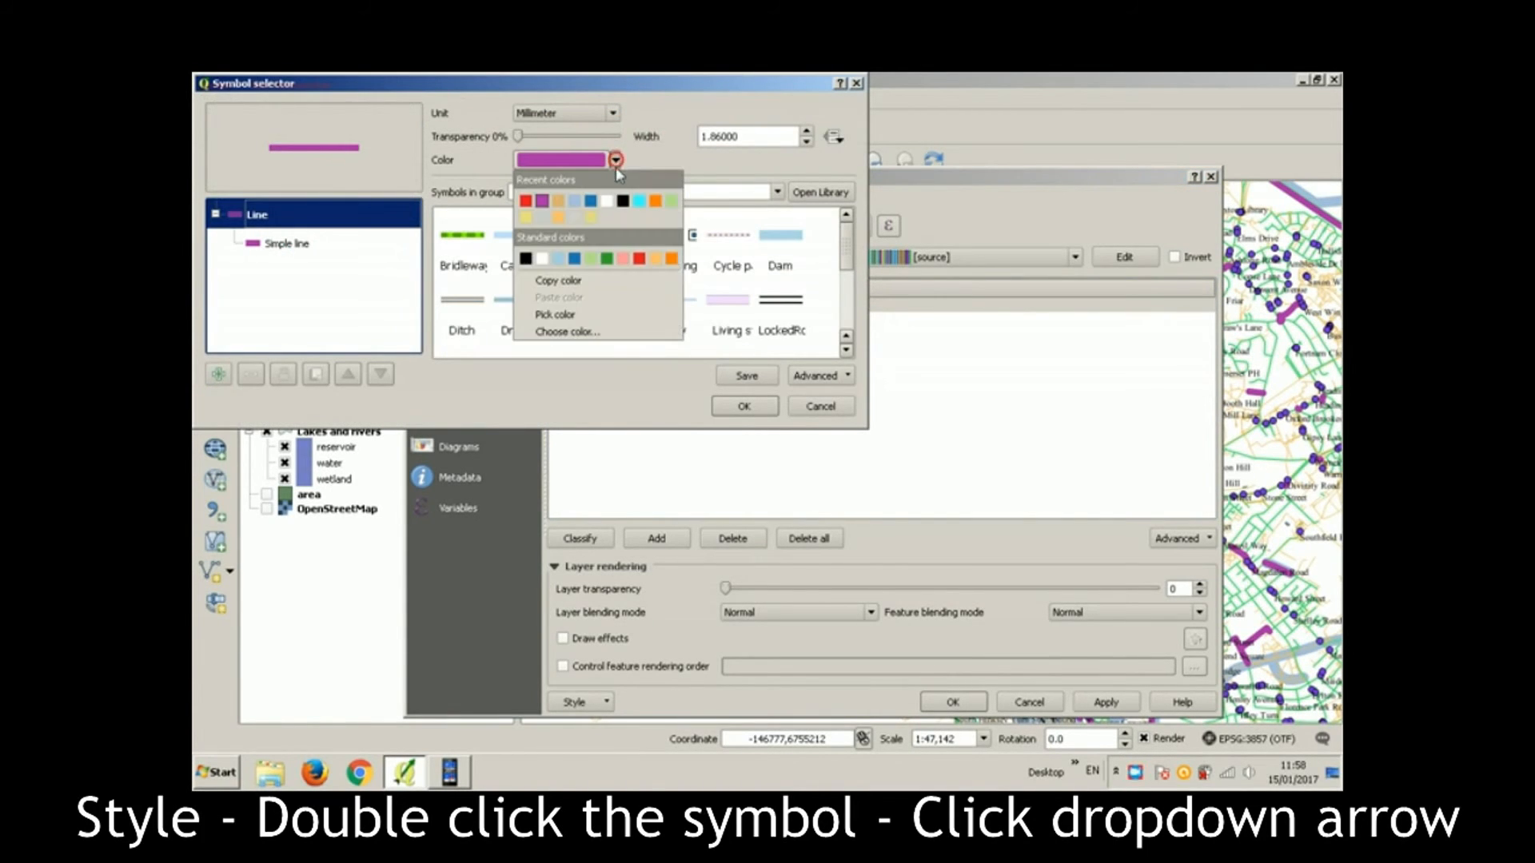
pyautogui.click(581, 332)
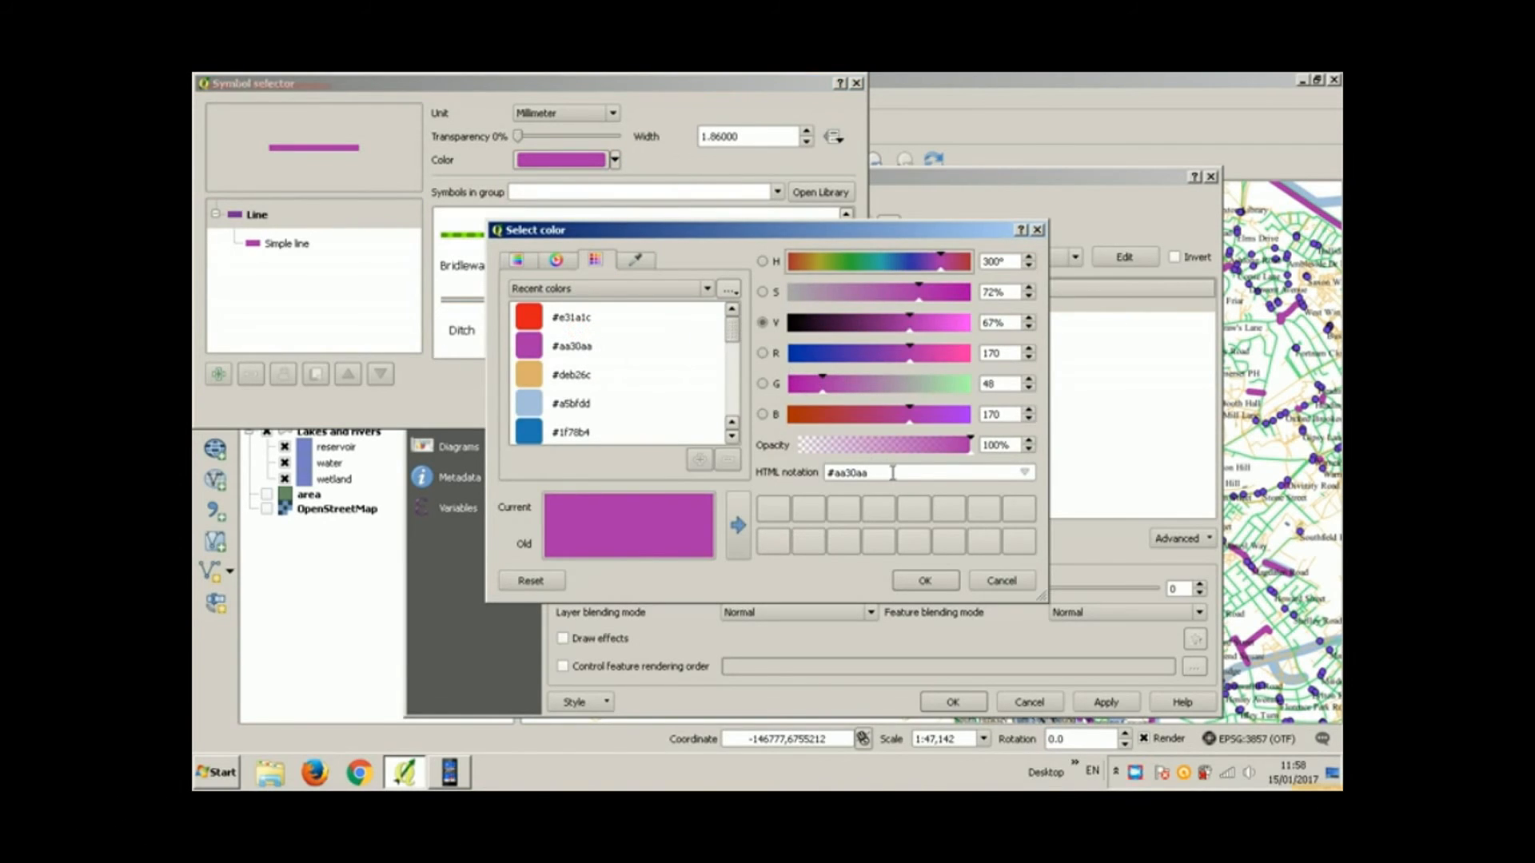
pyautogui.moveTo(885, 470); pyautogui.dragTo(812, 478)
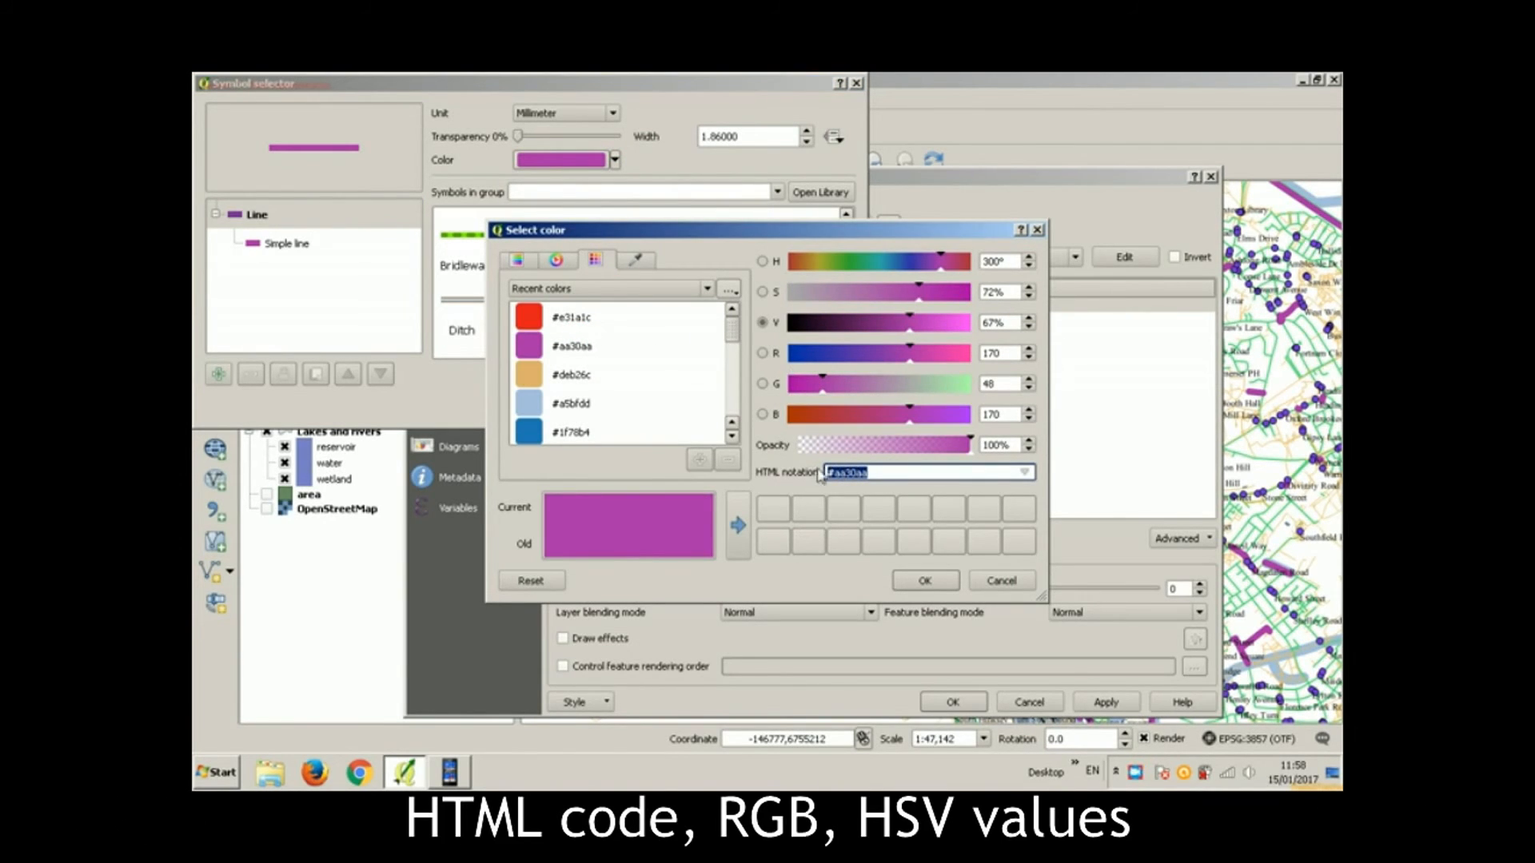
pyautogui.click(991, 353)
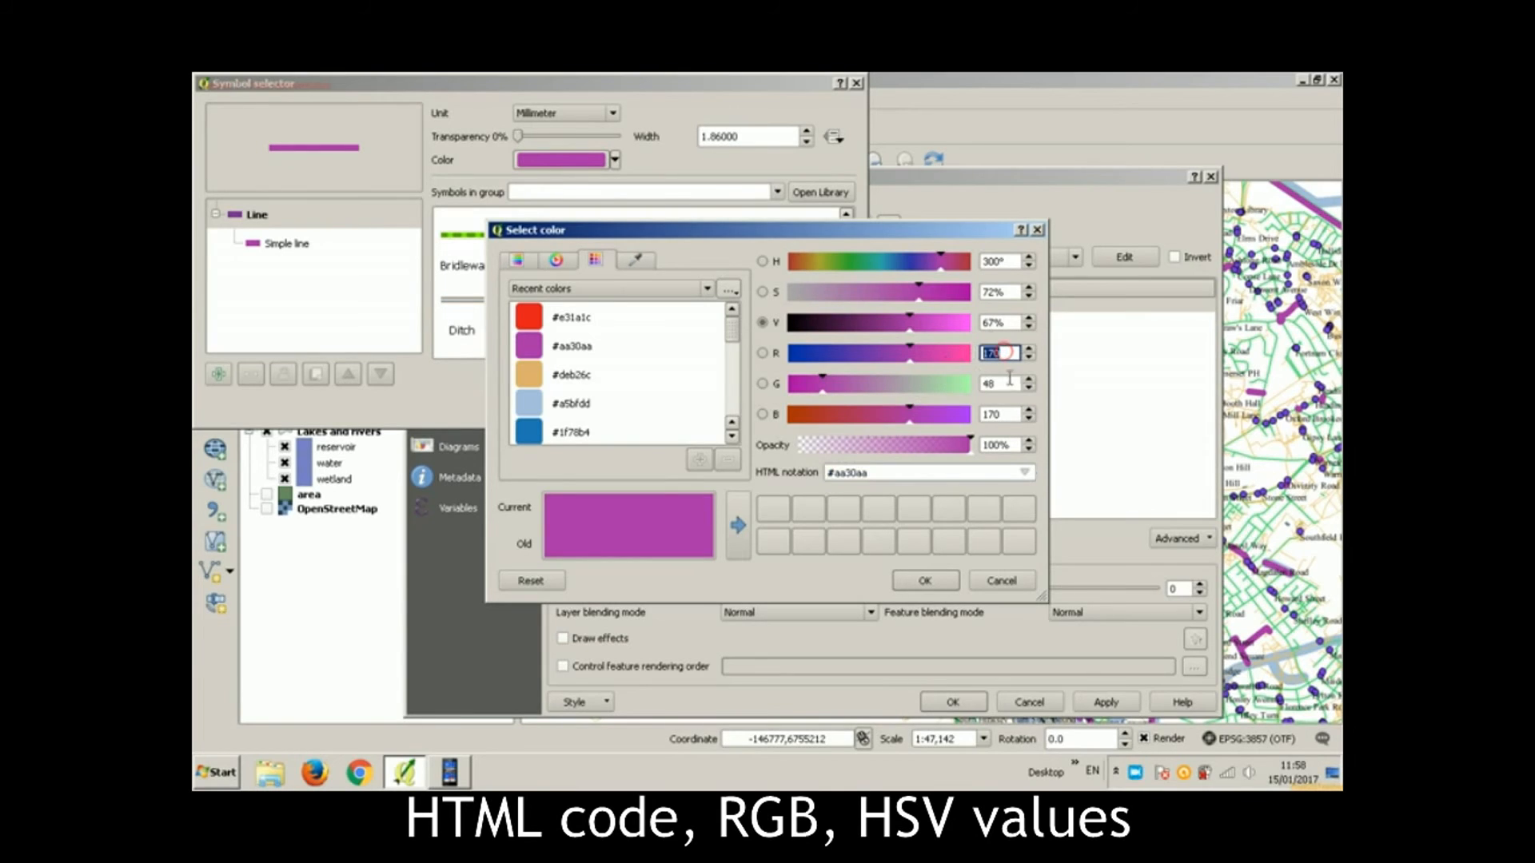
pyautogui.doubleClick(1004, 384)
pyautogui.doubleClick(1007, 415)
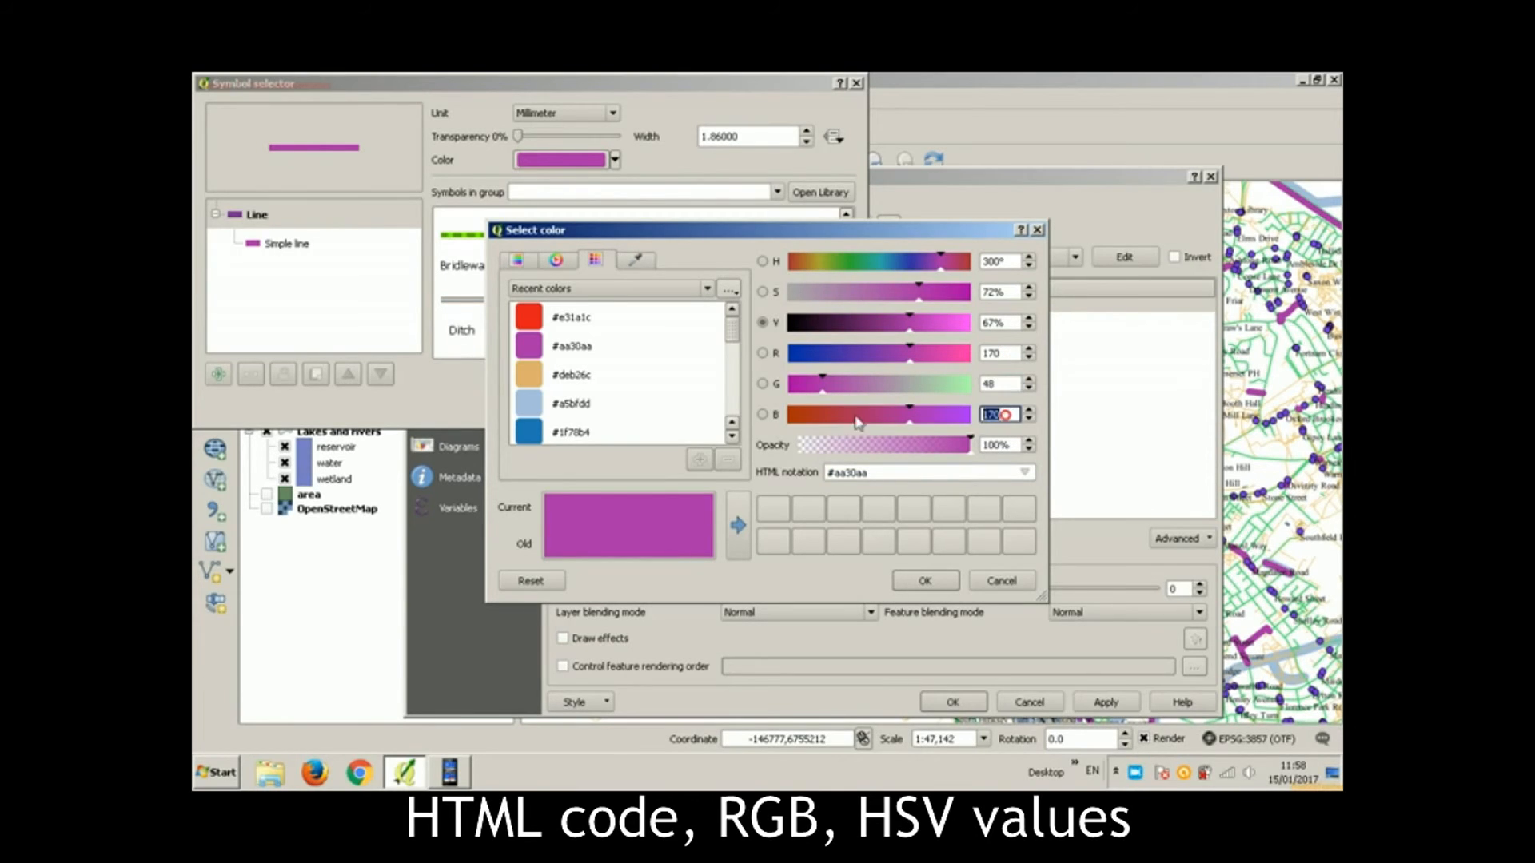
pyautogui.doubleClick(1000, 292)
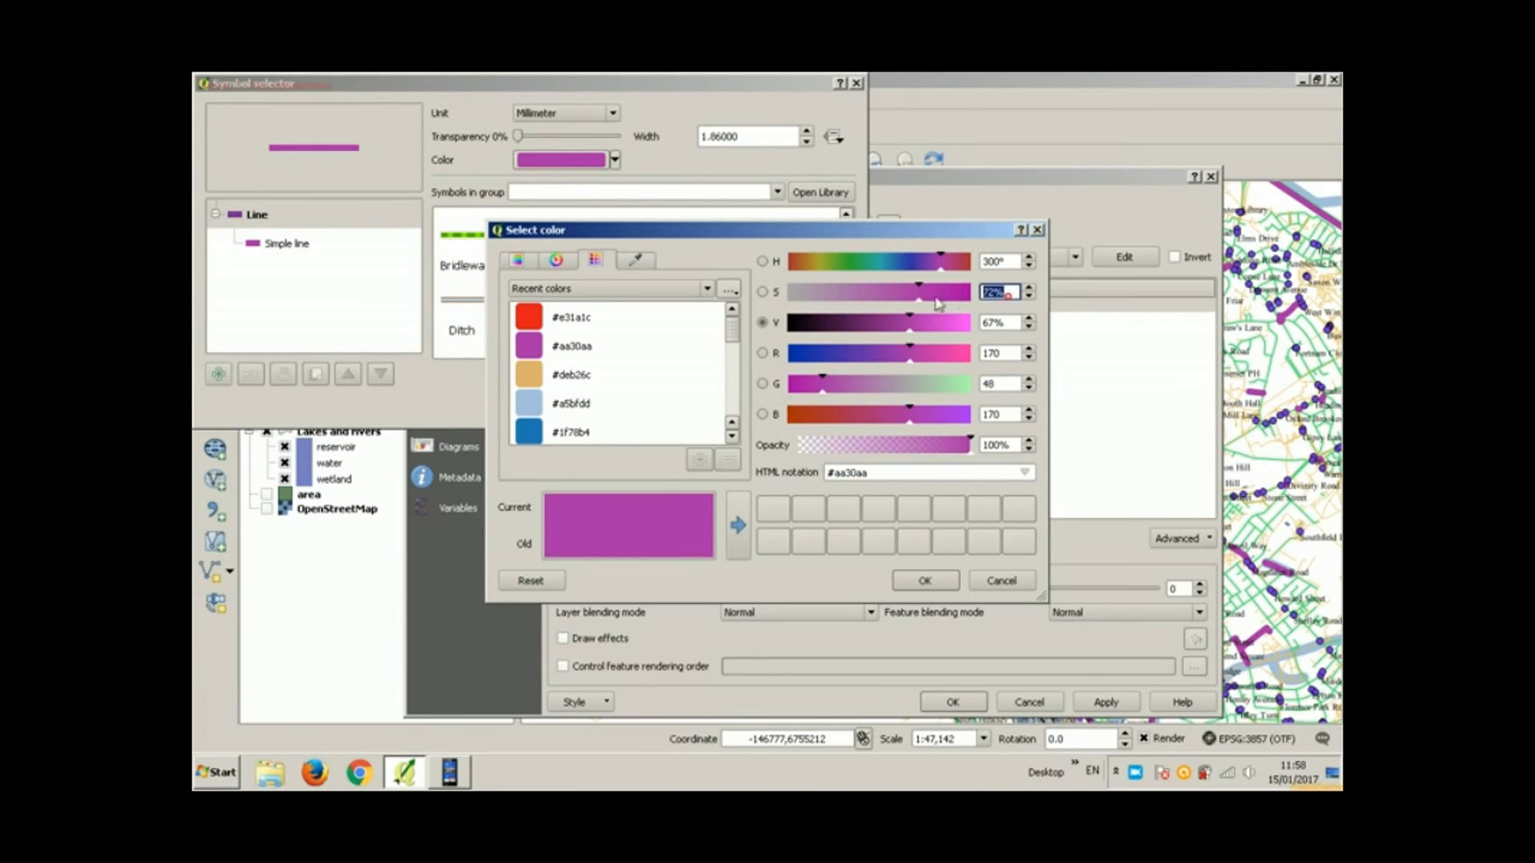
# Step: Try out green shades and another hue for the cycleway line color on the color wheel
pyautogui.click(530, 263)
pyautogui.click(546, 403)
pyautogui.click(572, 267)
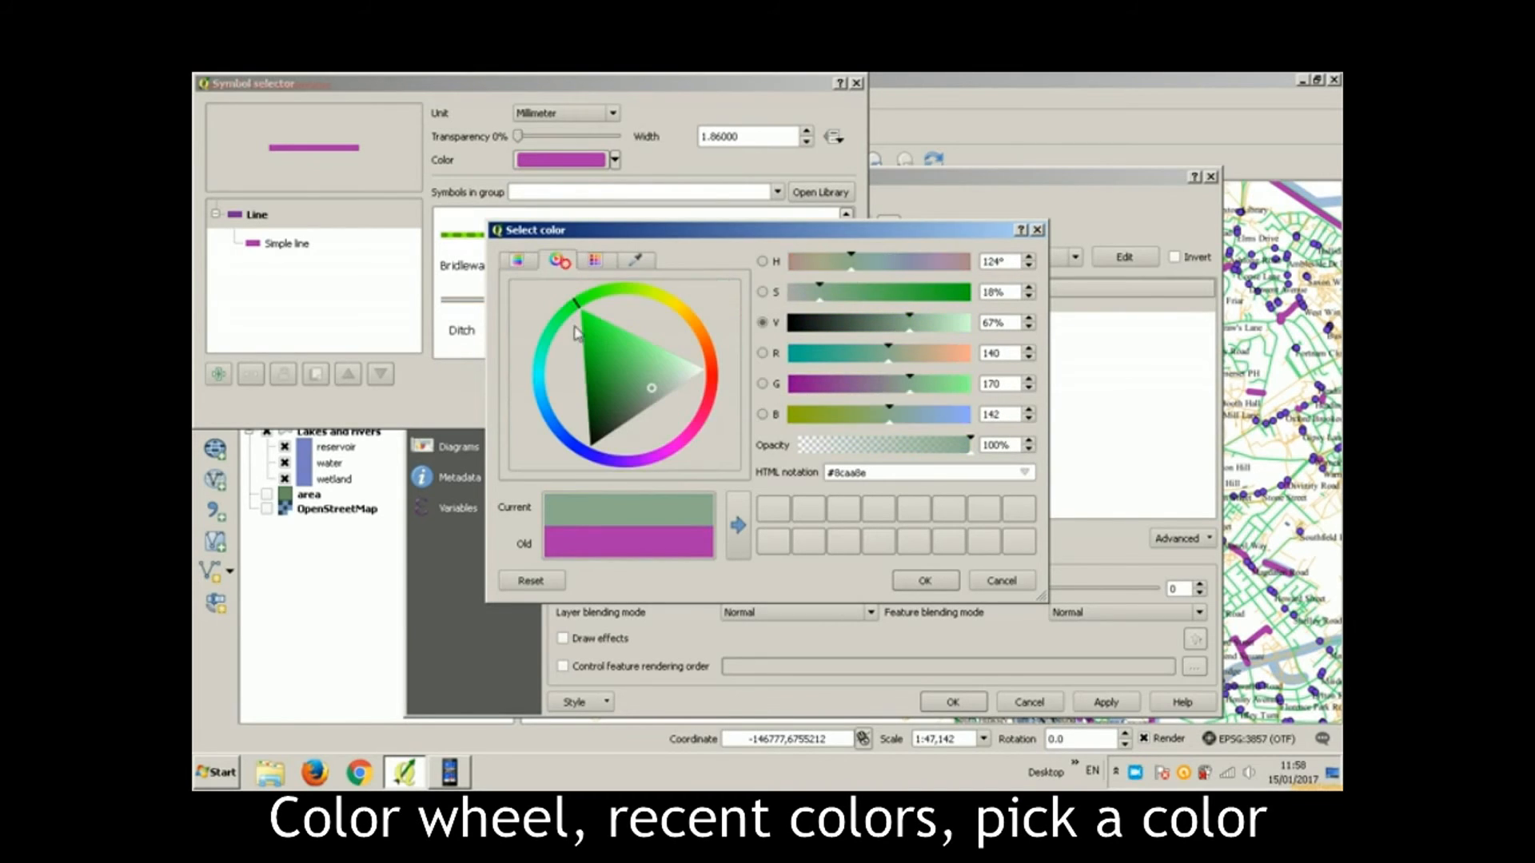
pyautogui.moveTo(611, 362); pyautogui.dragTo(646, 390)
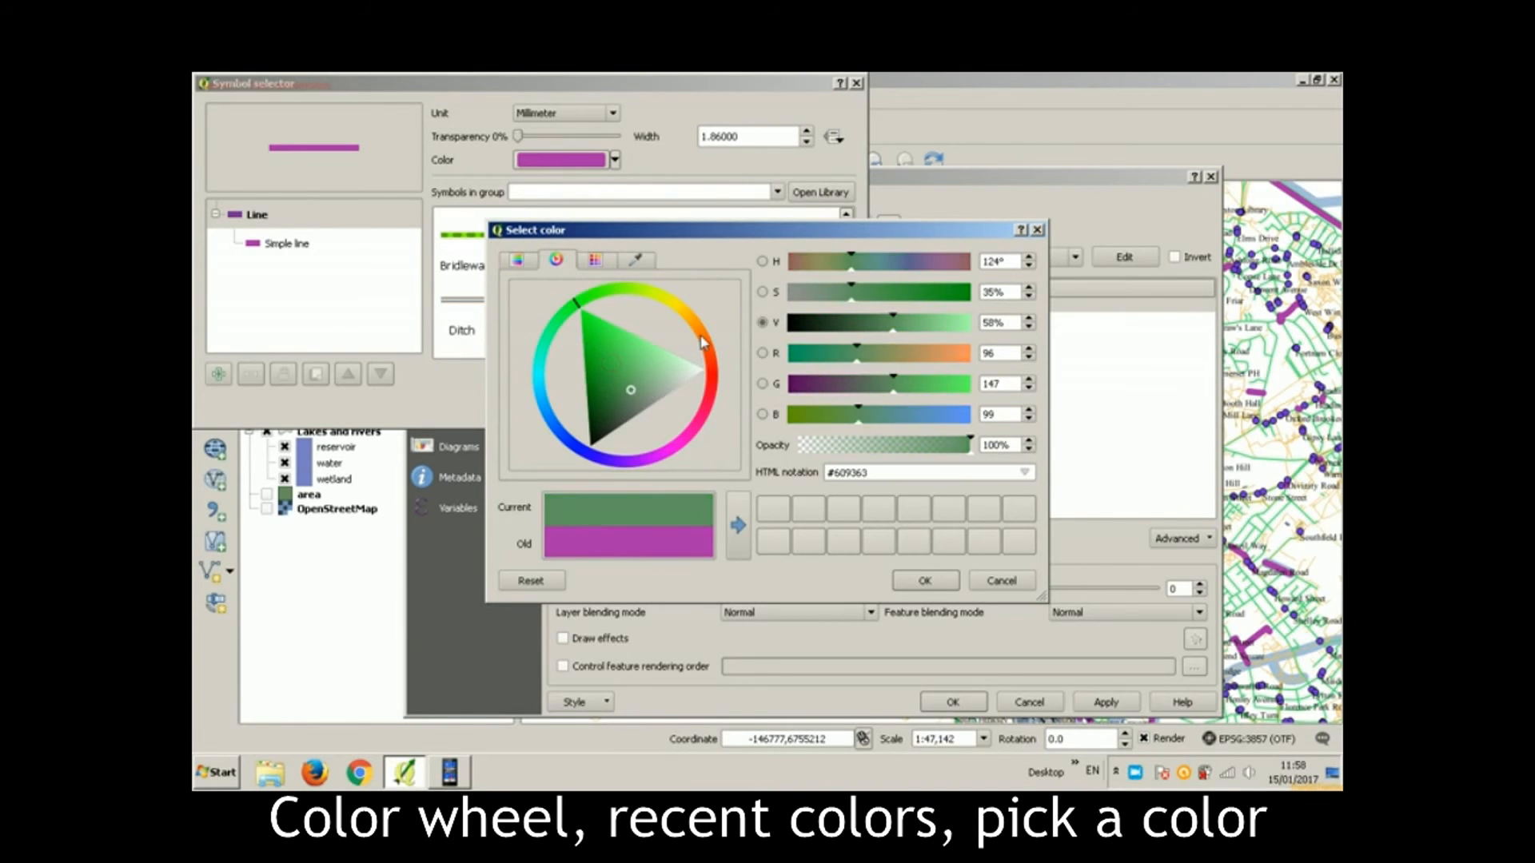
pyautogui.moveTo(700, 341); pyautogui.dragTo(711, 368)
# Step: Sample a pink tone from the screen as the cycleway line color and apply the style to roads_OX duplicate
pyautogui.click(635, 262)
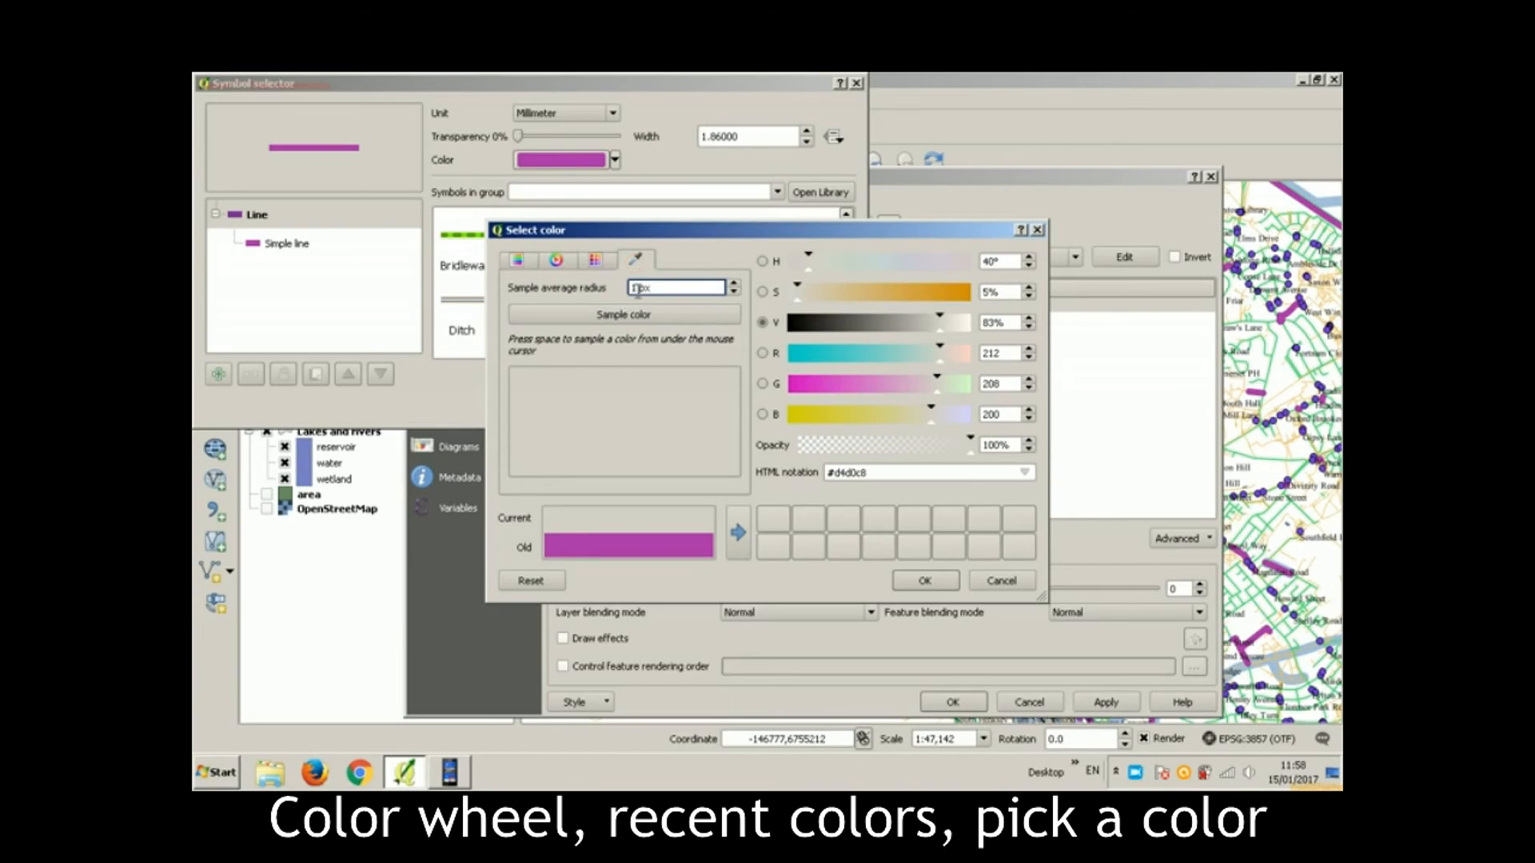
pyautogui.click(635, 316)
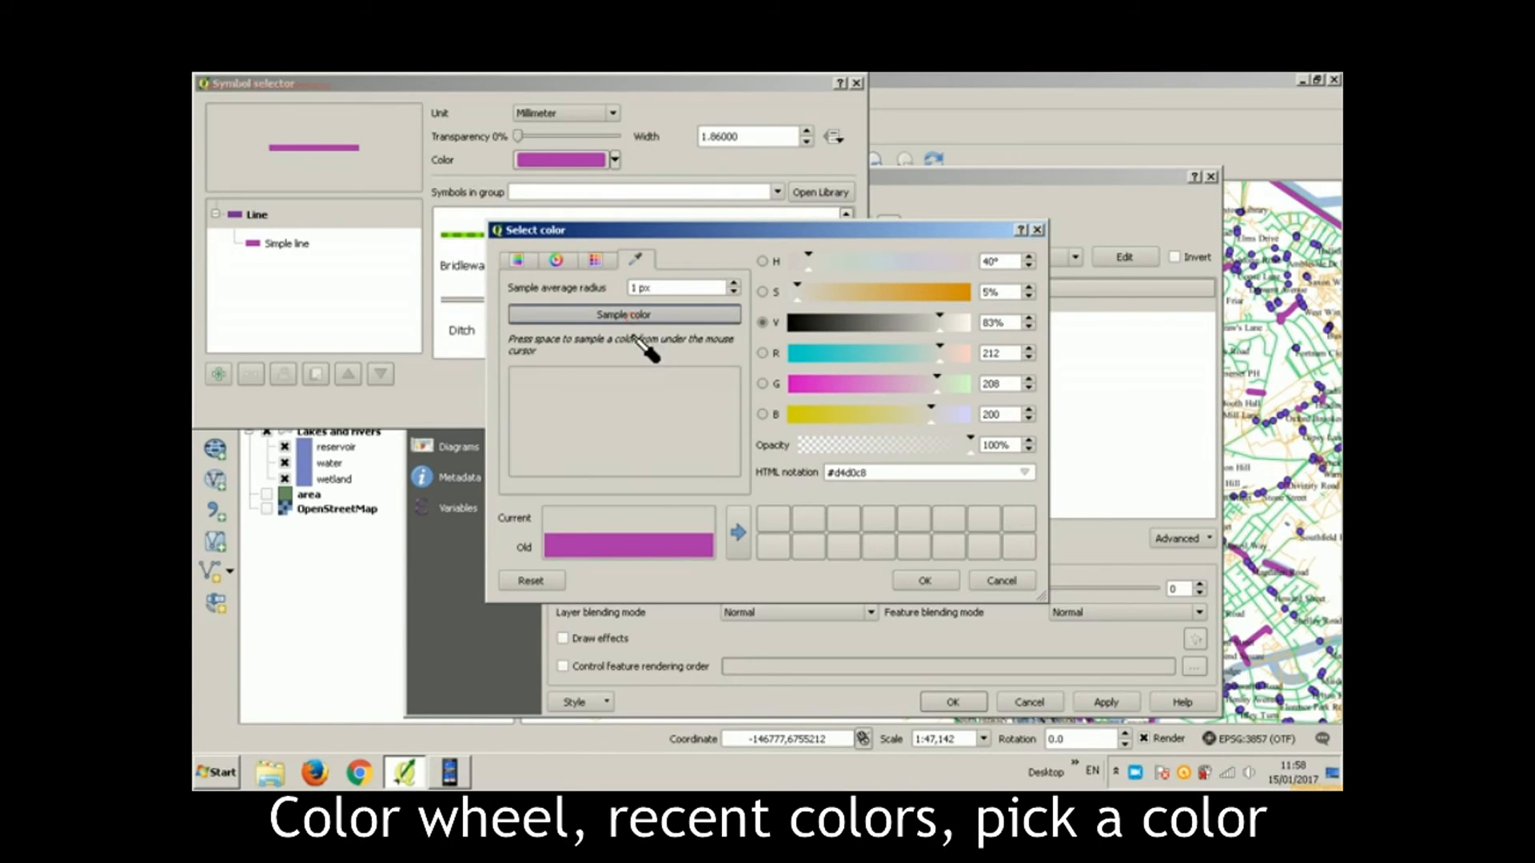
pyautogui.click(875, 384)
pyautogui.click(919, 582)
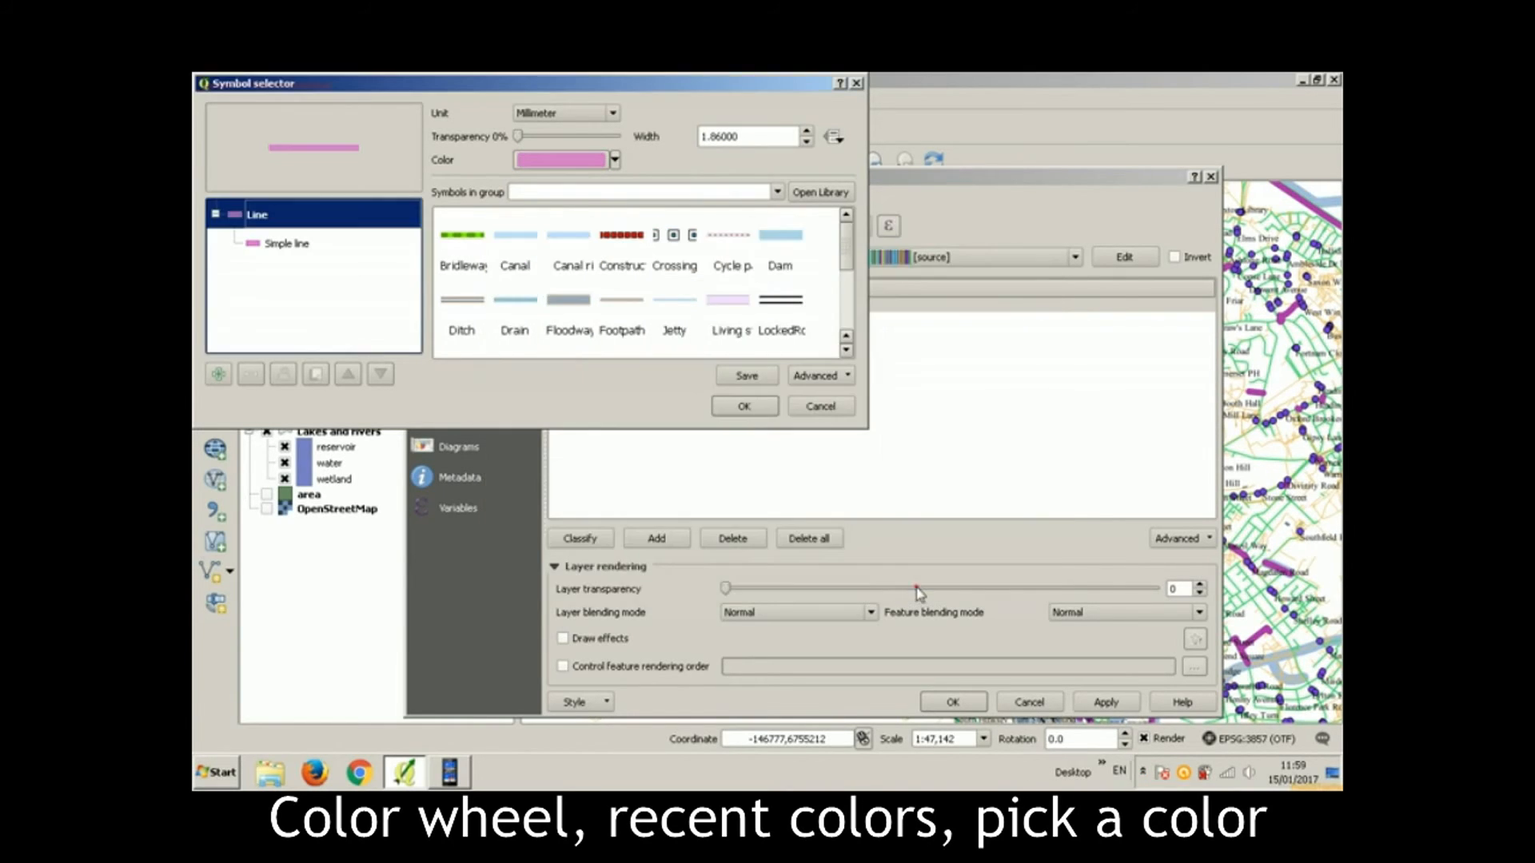
pyautogui.click(741, 404)
pyautogui.click(973, 707)
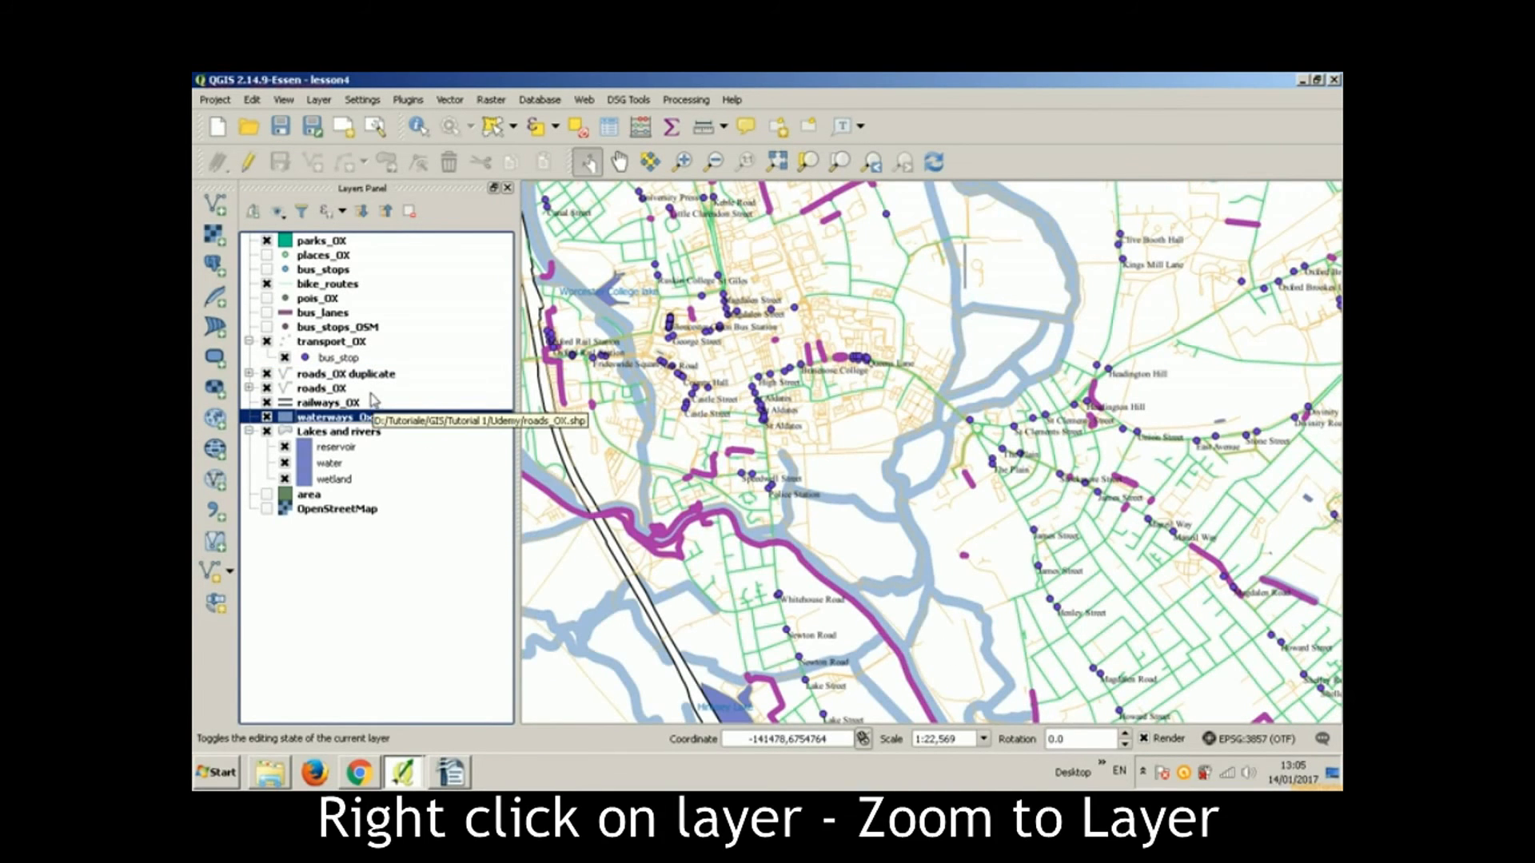
# Step: Zoom the map to the roads_OX duplicate layer and hide the bike_routes layer
pyautogui.rightClick(366, 373)
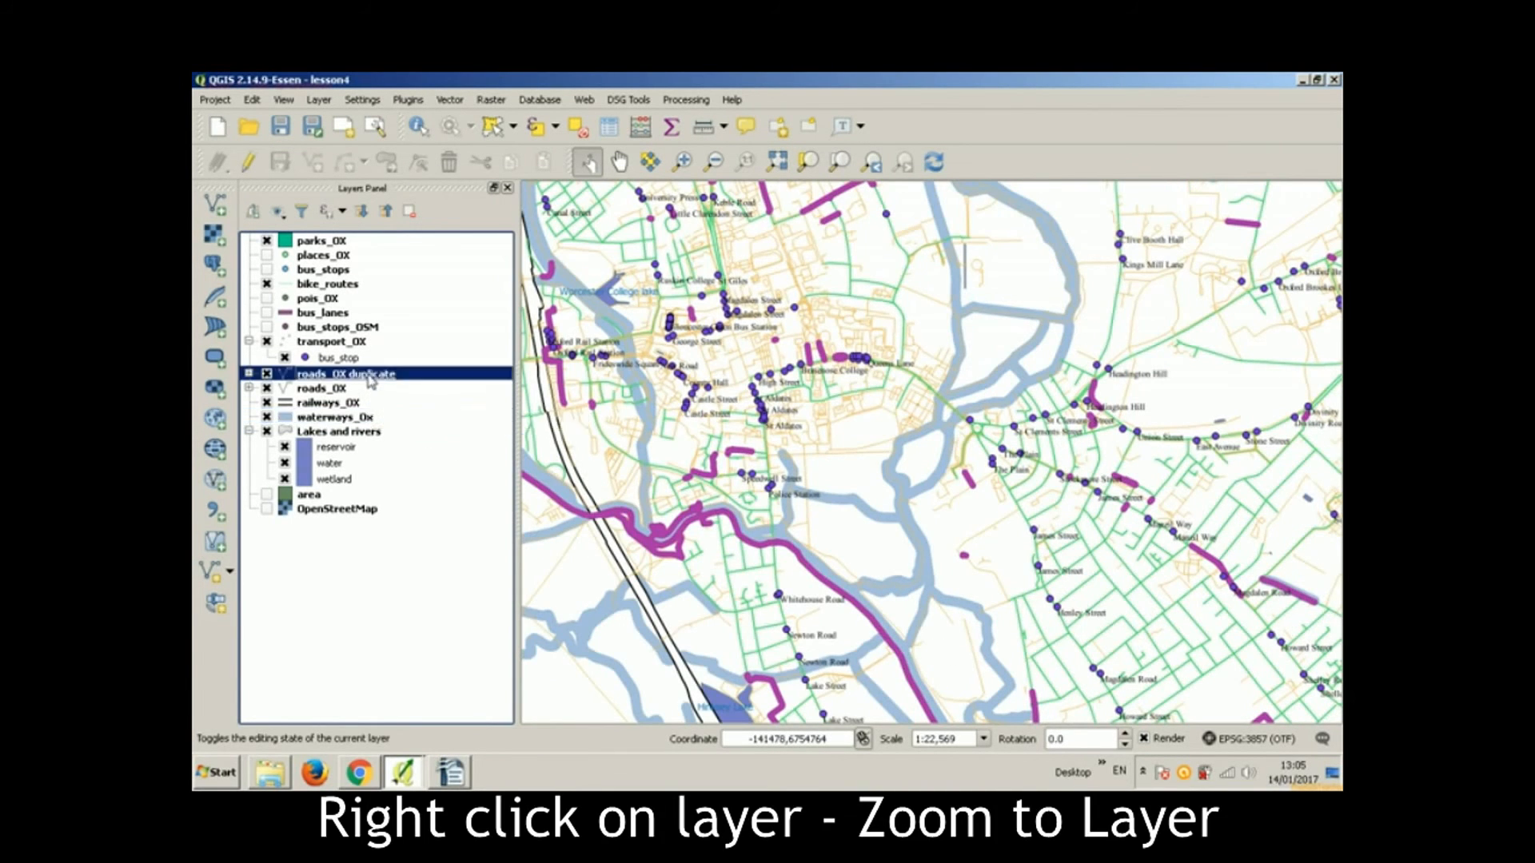
pyautogui.click(394, 381)
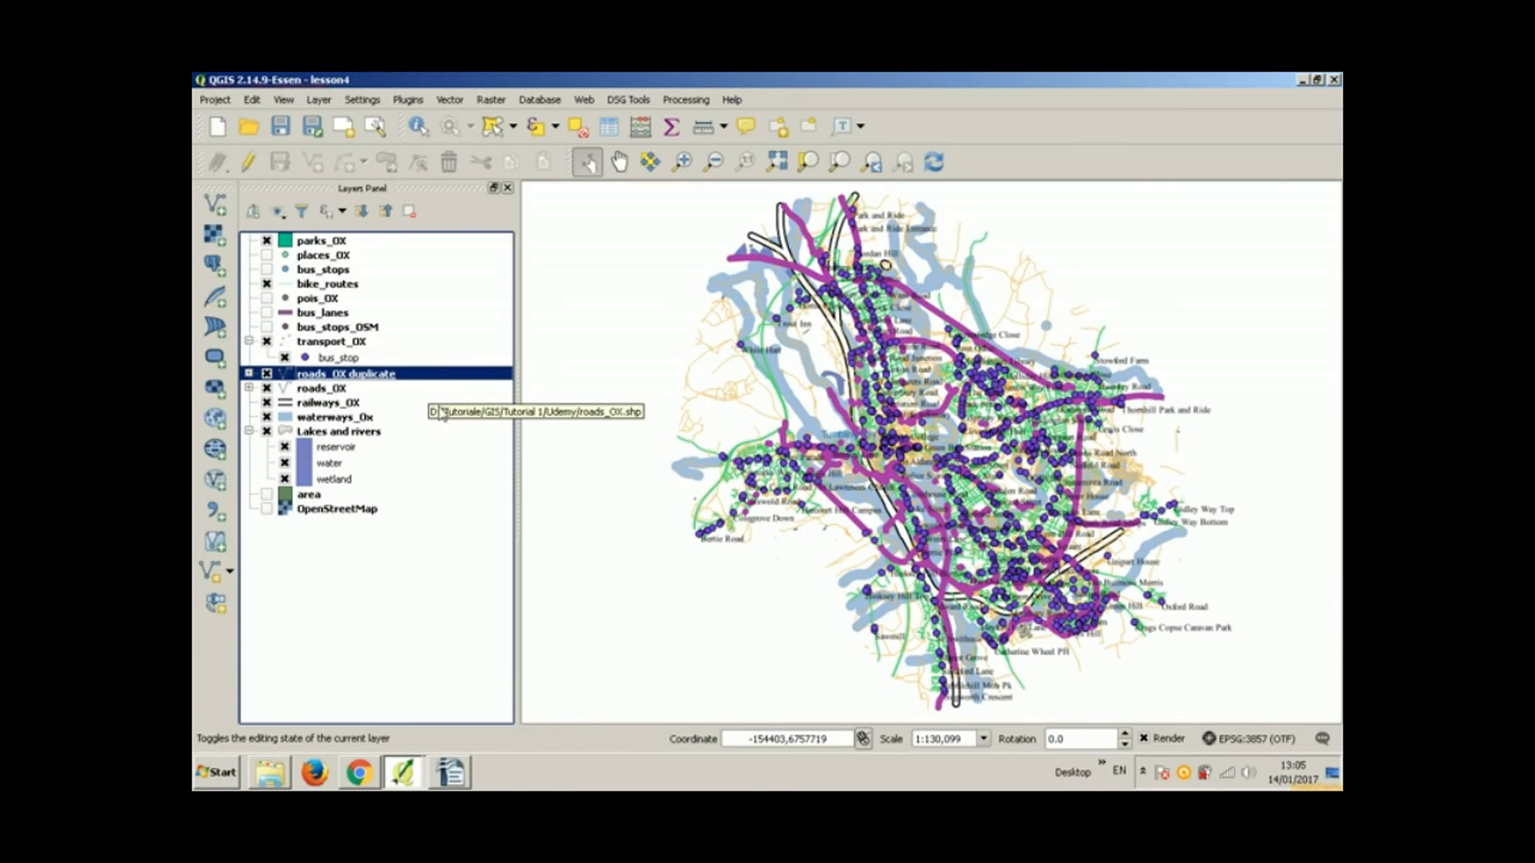
pyautogui.click(267, 283)
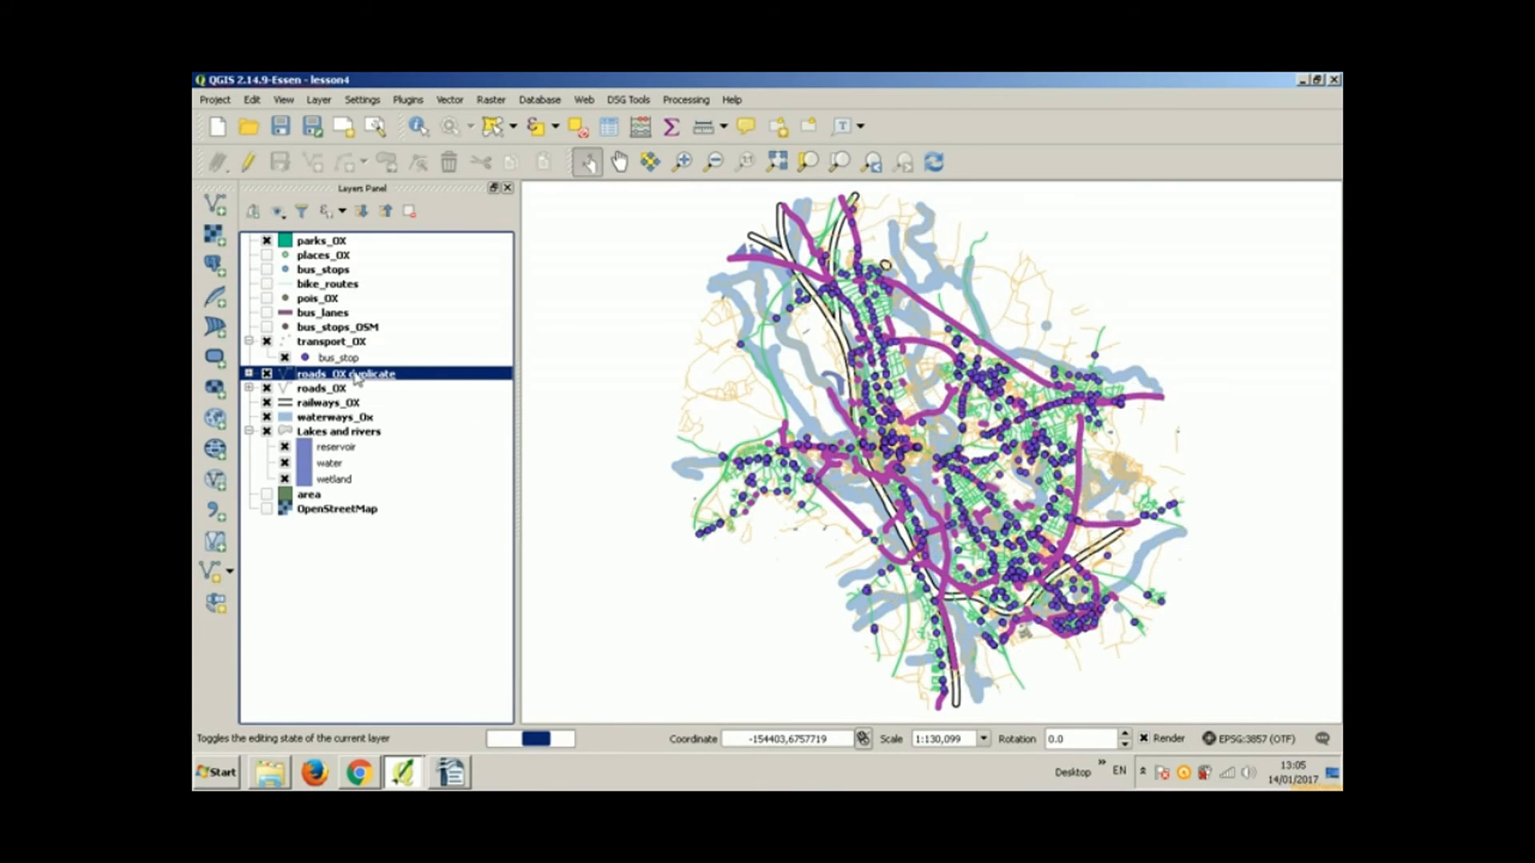
# Step: Open the attribute table of roads_OX duplicate and build the selection expression "fclass" = 'cycleway'
pyautogui.rightClick(352, 374)
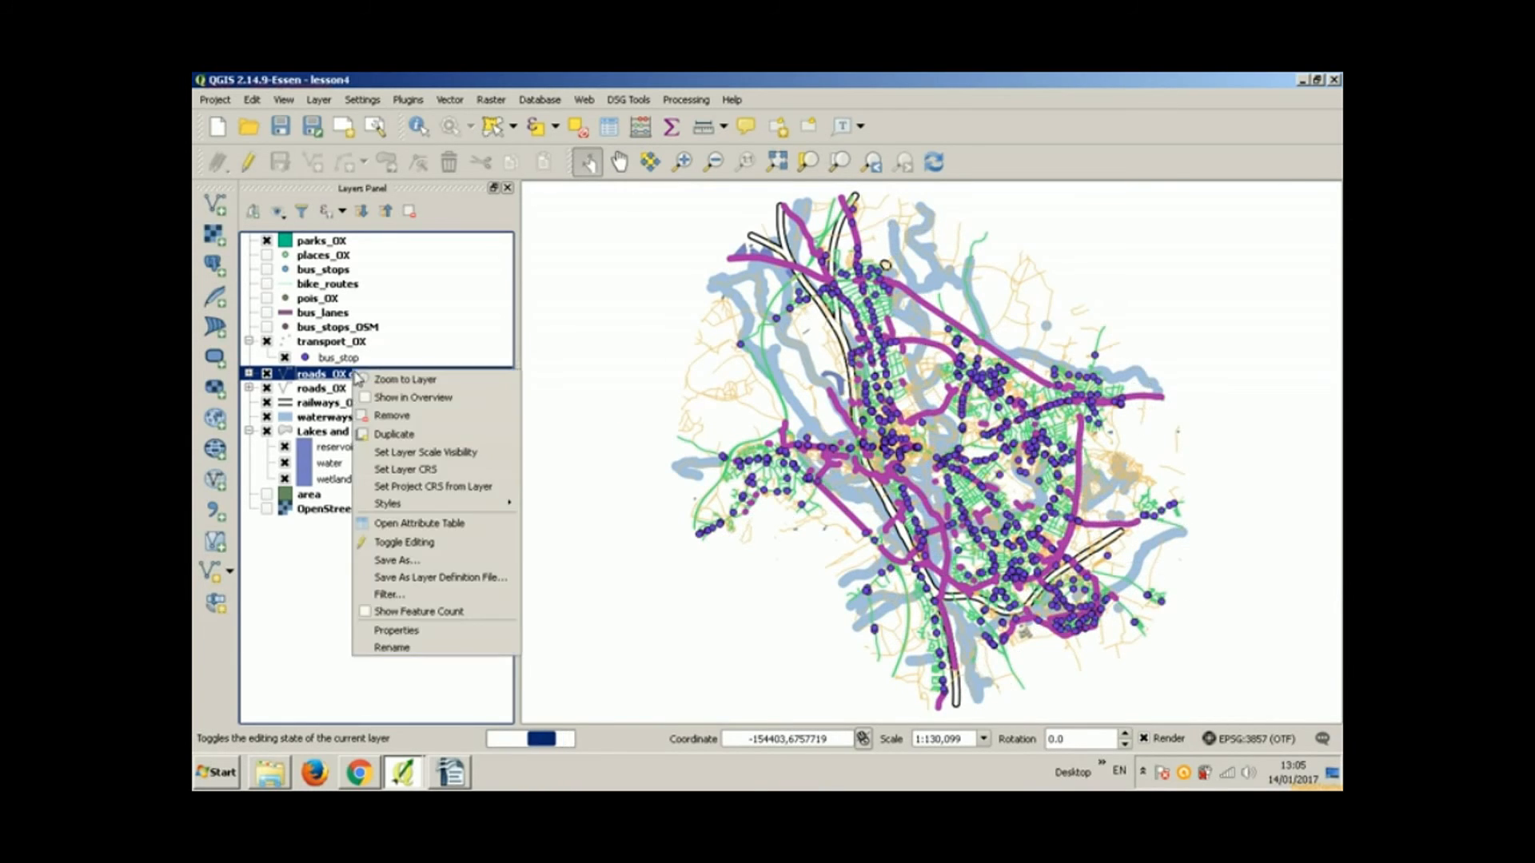
pyautogui.click(404, 524)
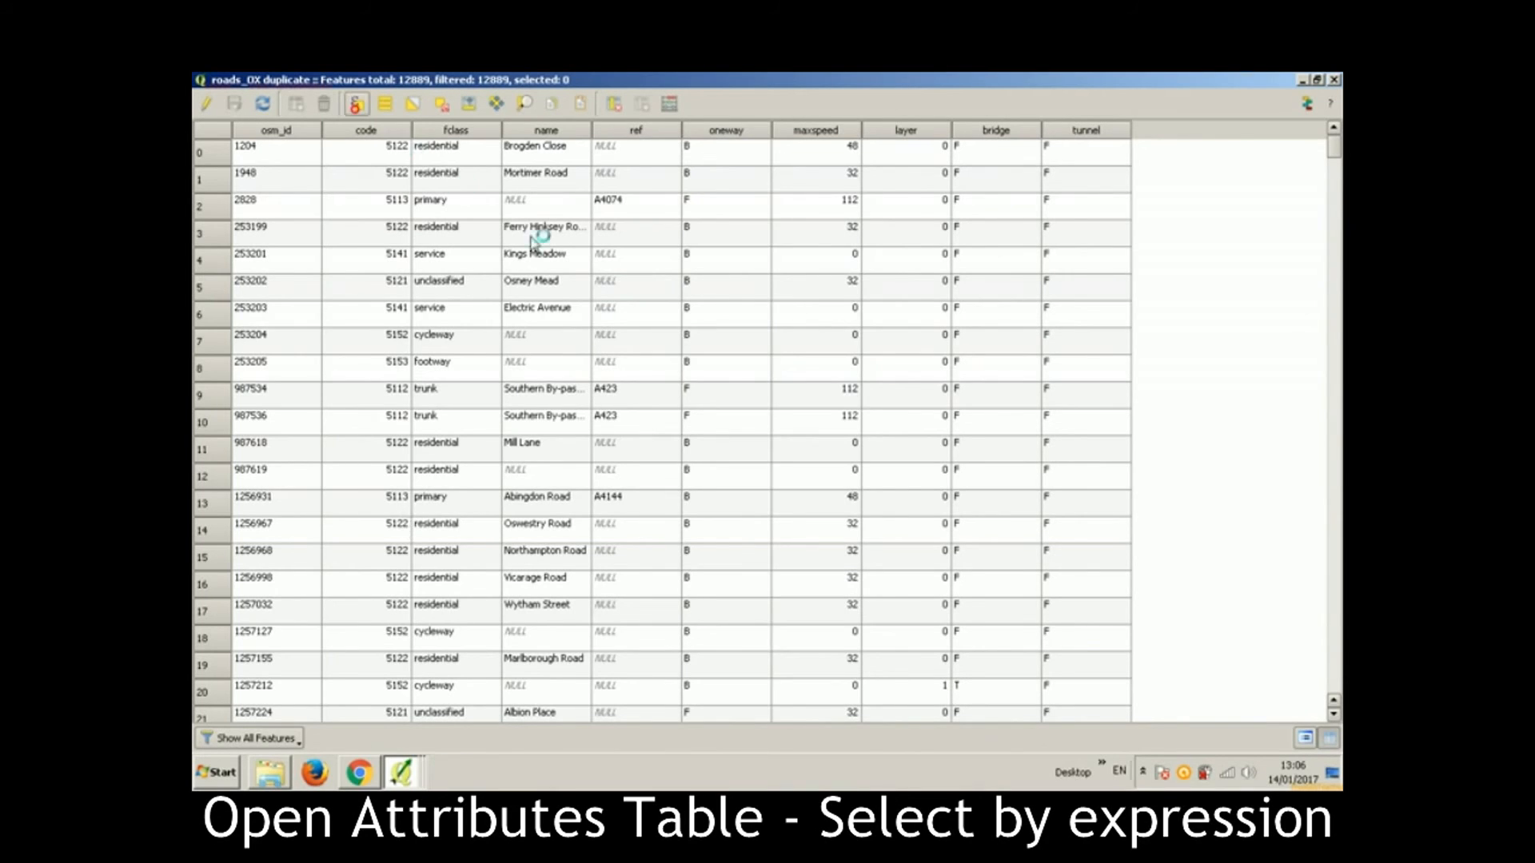
pyautogui.click(357, 103)
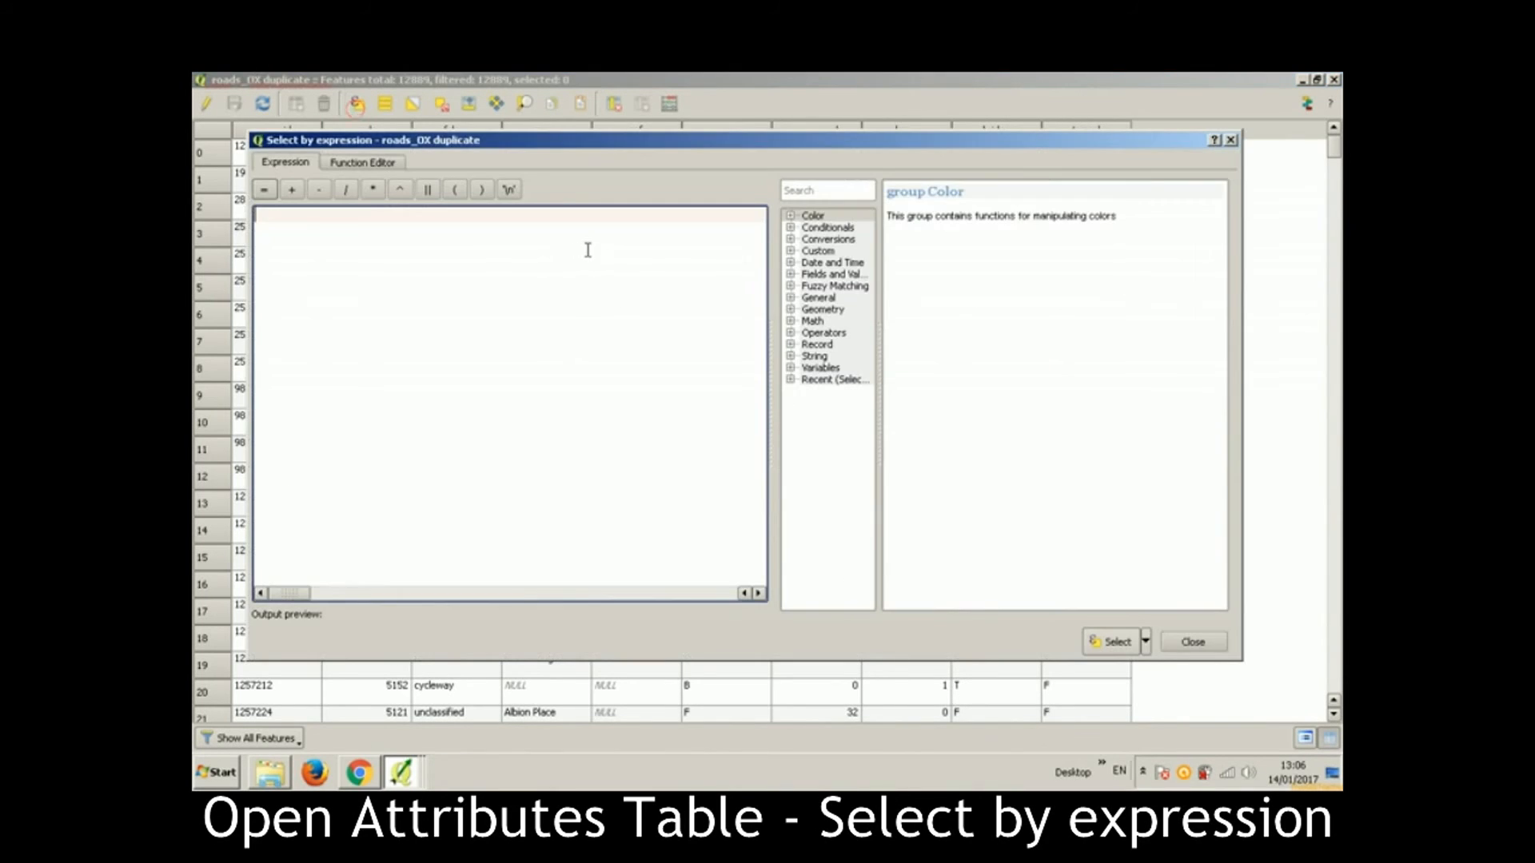
pyautogui.click(790, 274)
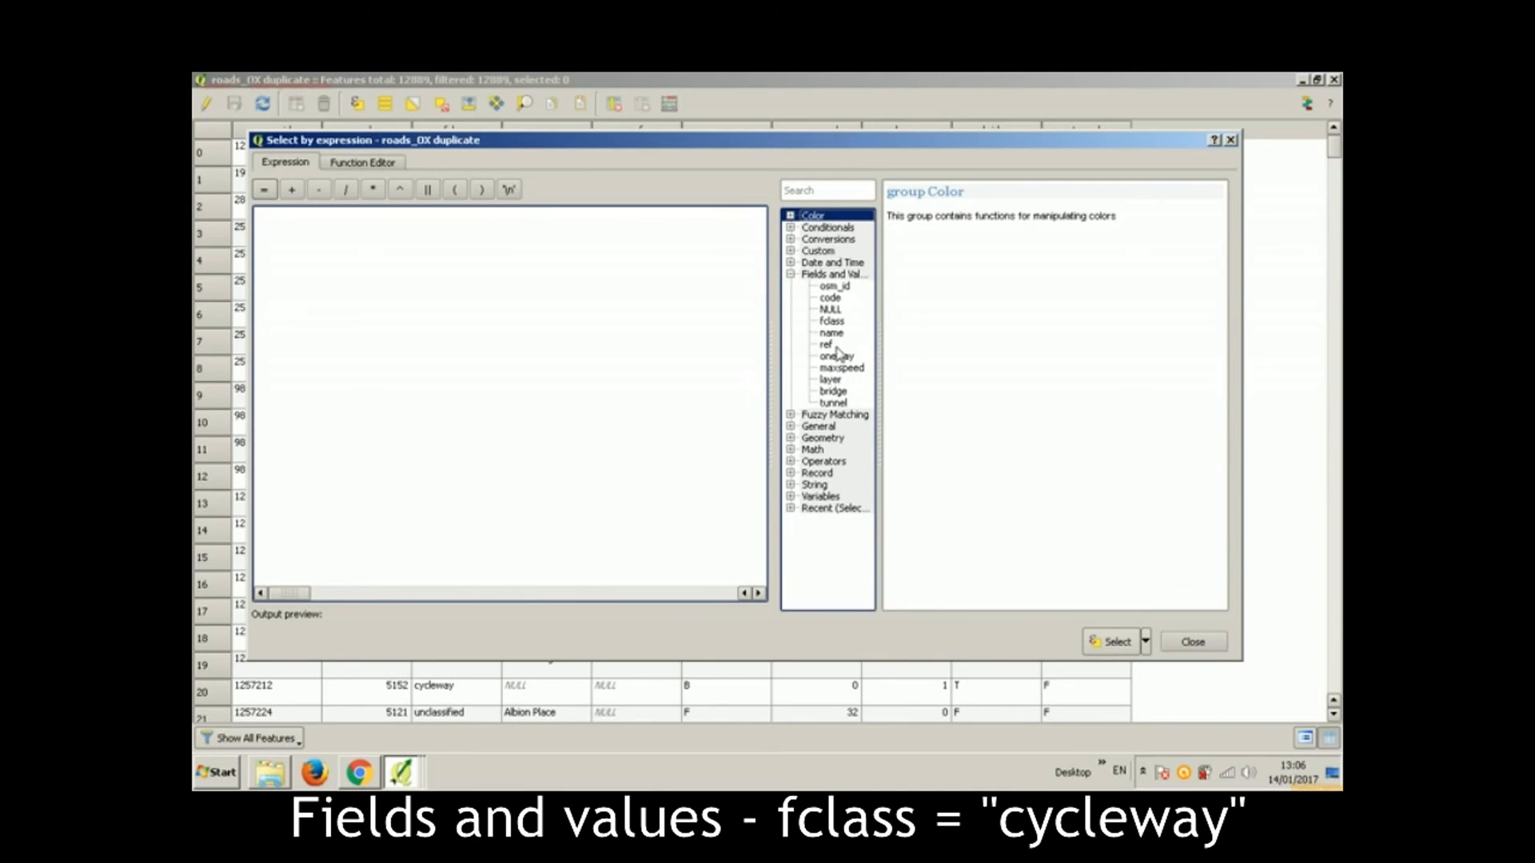
pyautogui.doubleClick(834, 321)
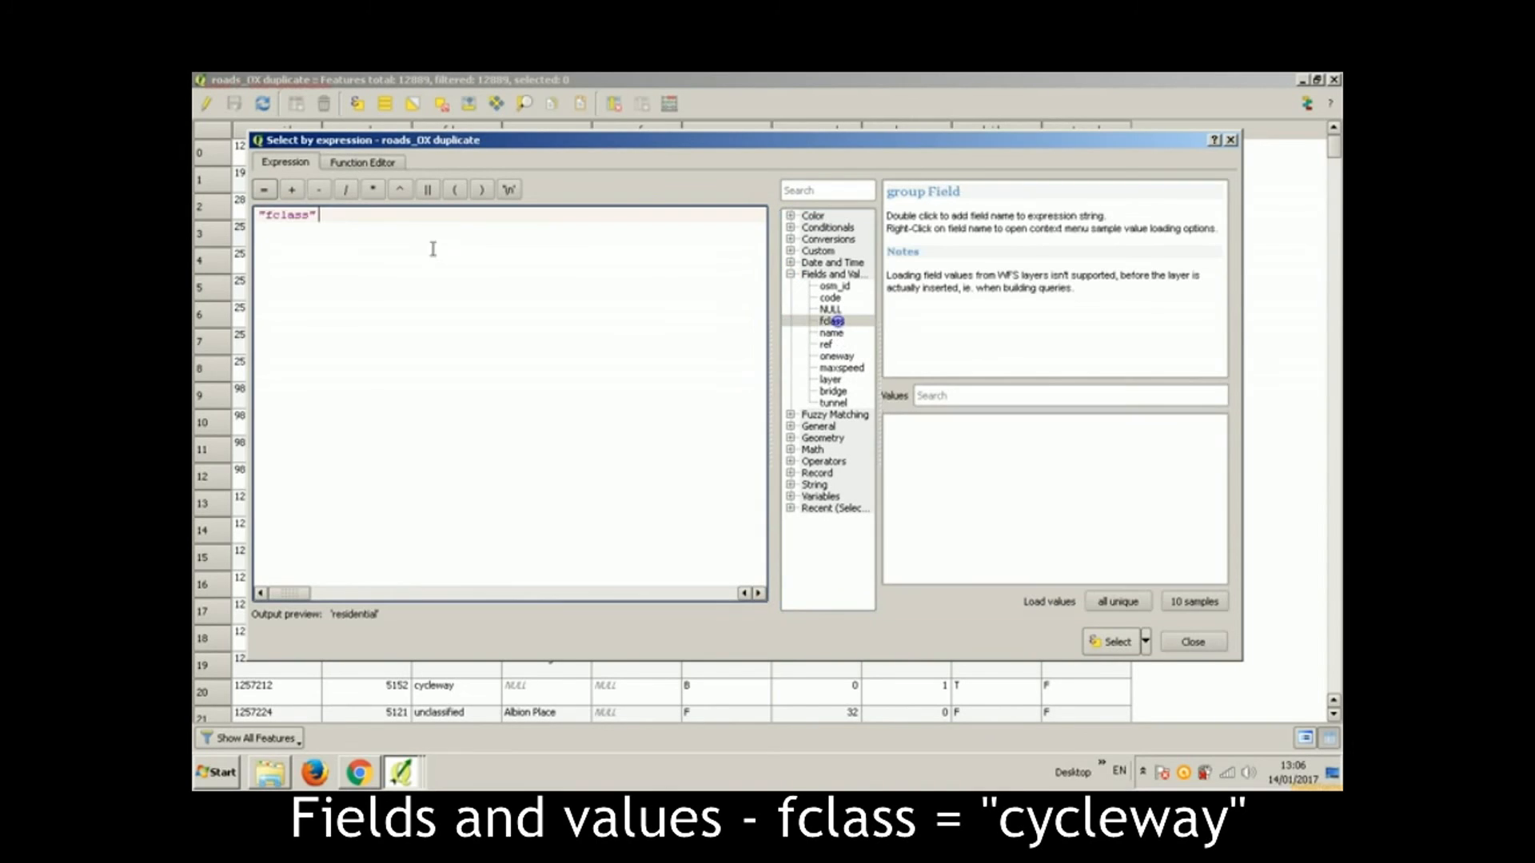
pyautogui.click(264, 189)
pyautogui.click(1115, 602)
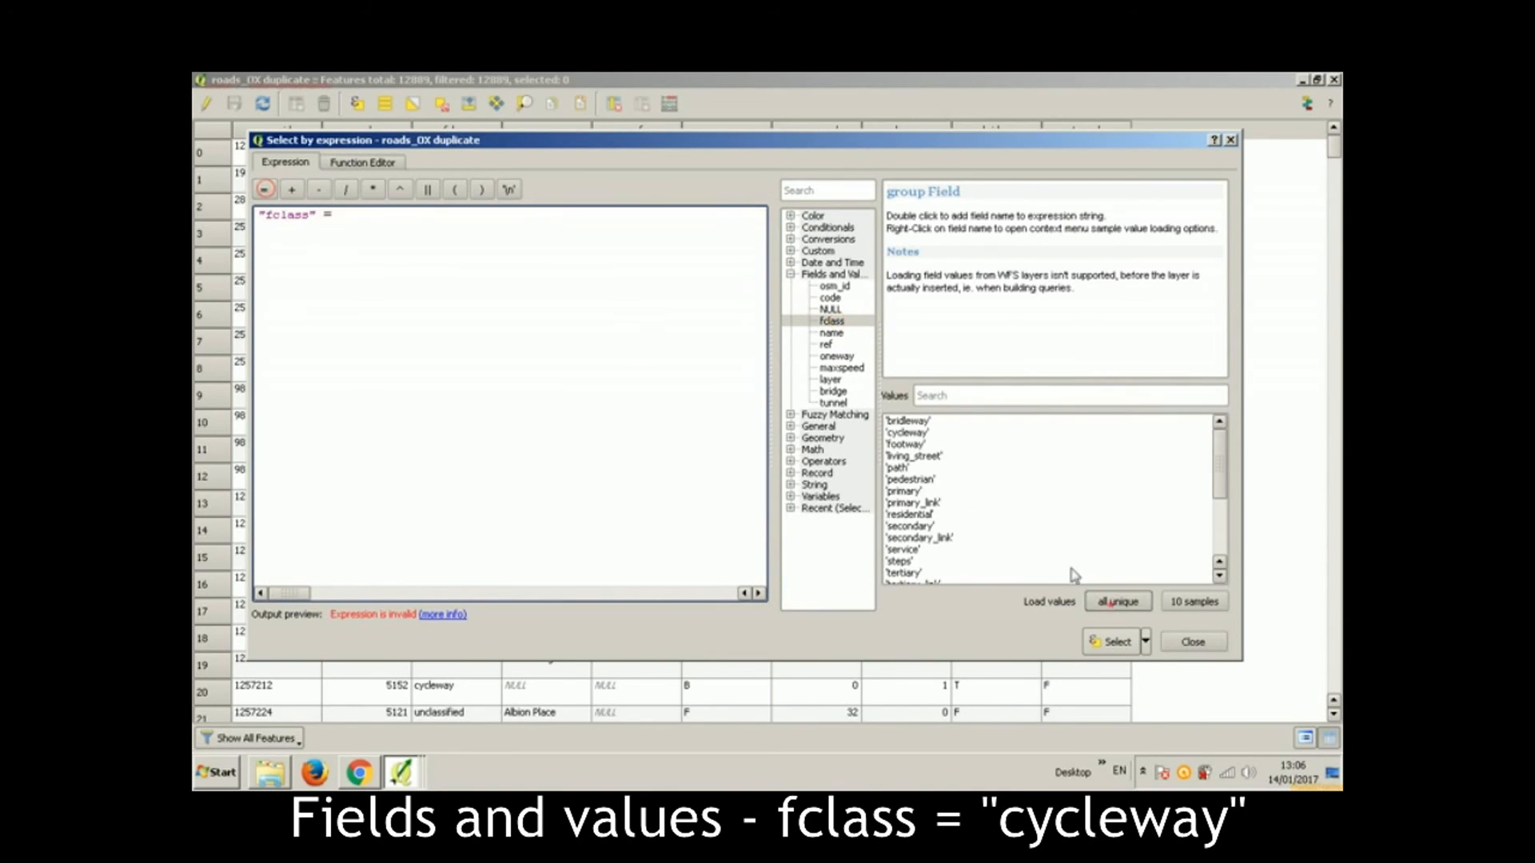
pyautogui.doubleClick(906, 433)
# Step: Select the roads matching the cycleway expression, zoom the map to them and minimize the attribute table
pyautogui.click(1111, 642)
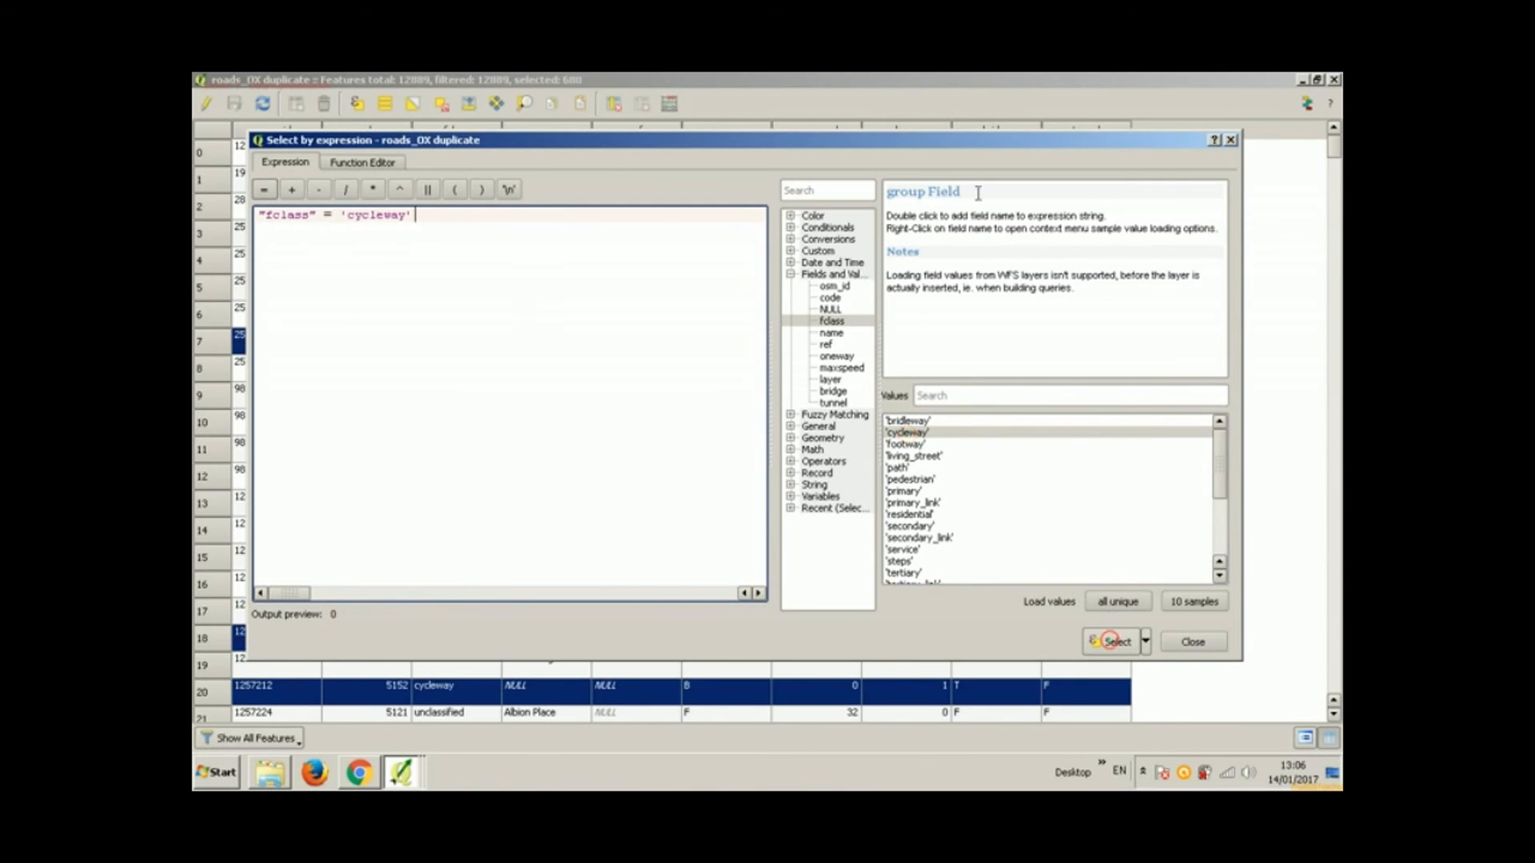
pyautogui.click(1230, 139)
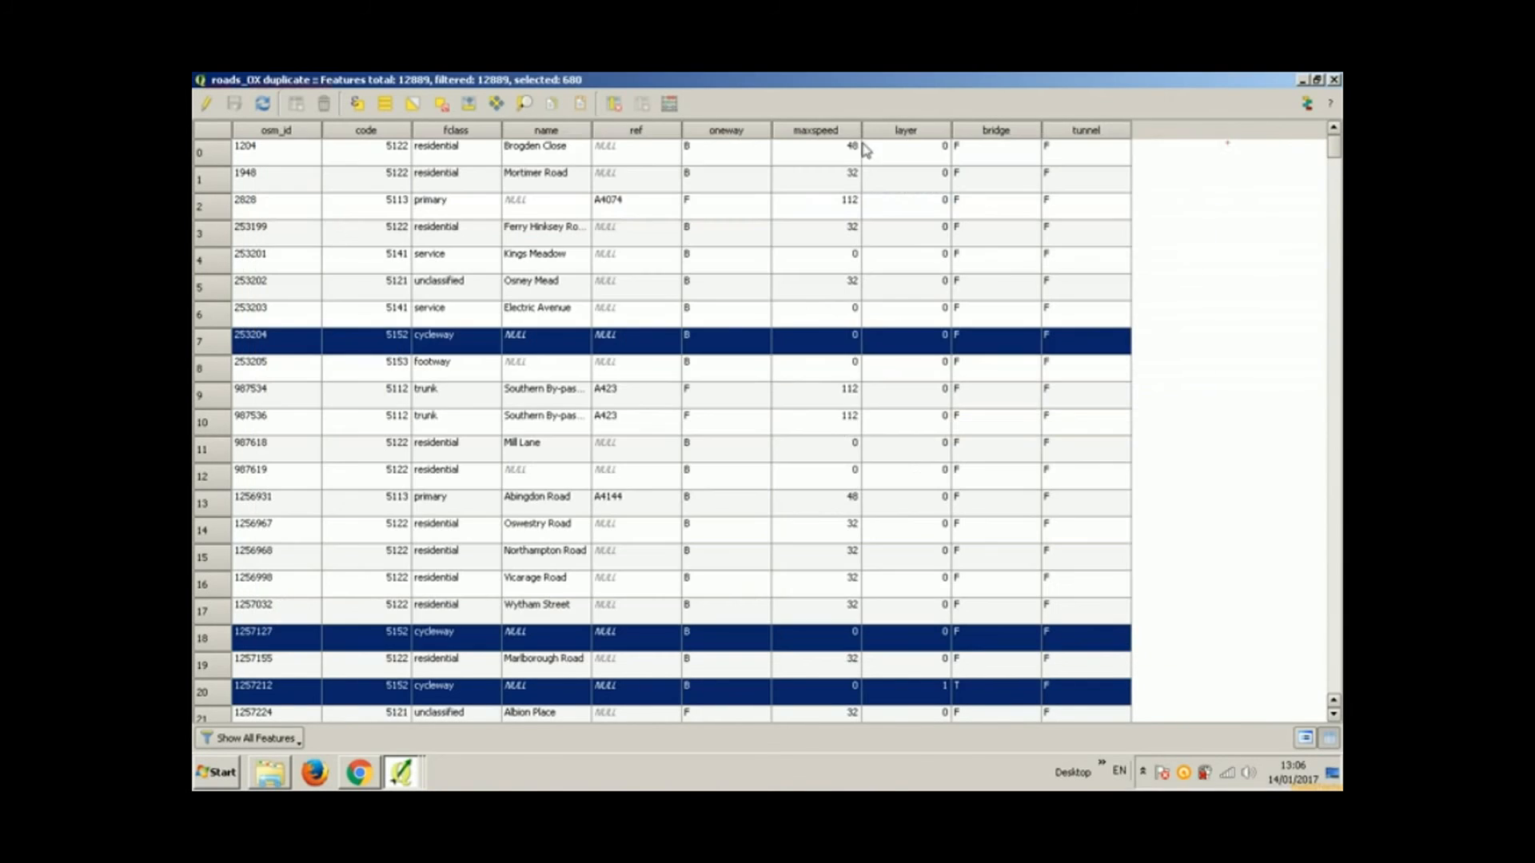
pyautogui.click(525, 104)
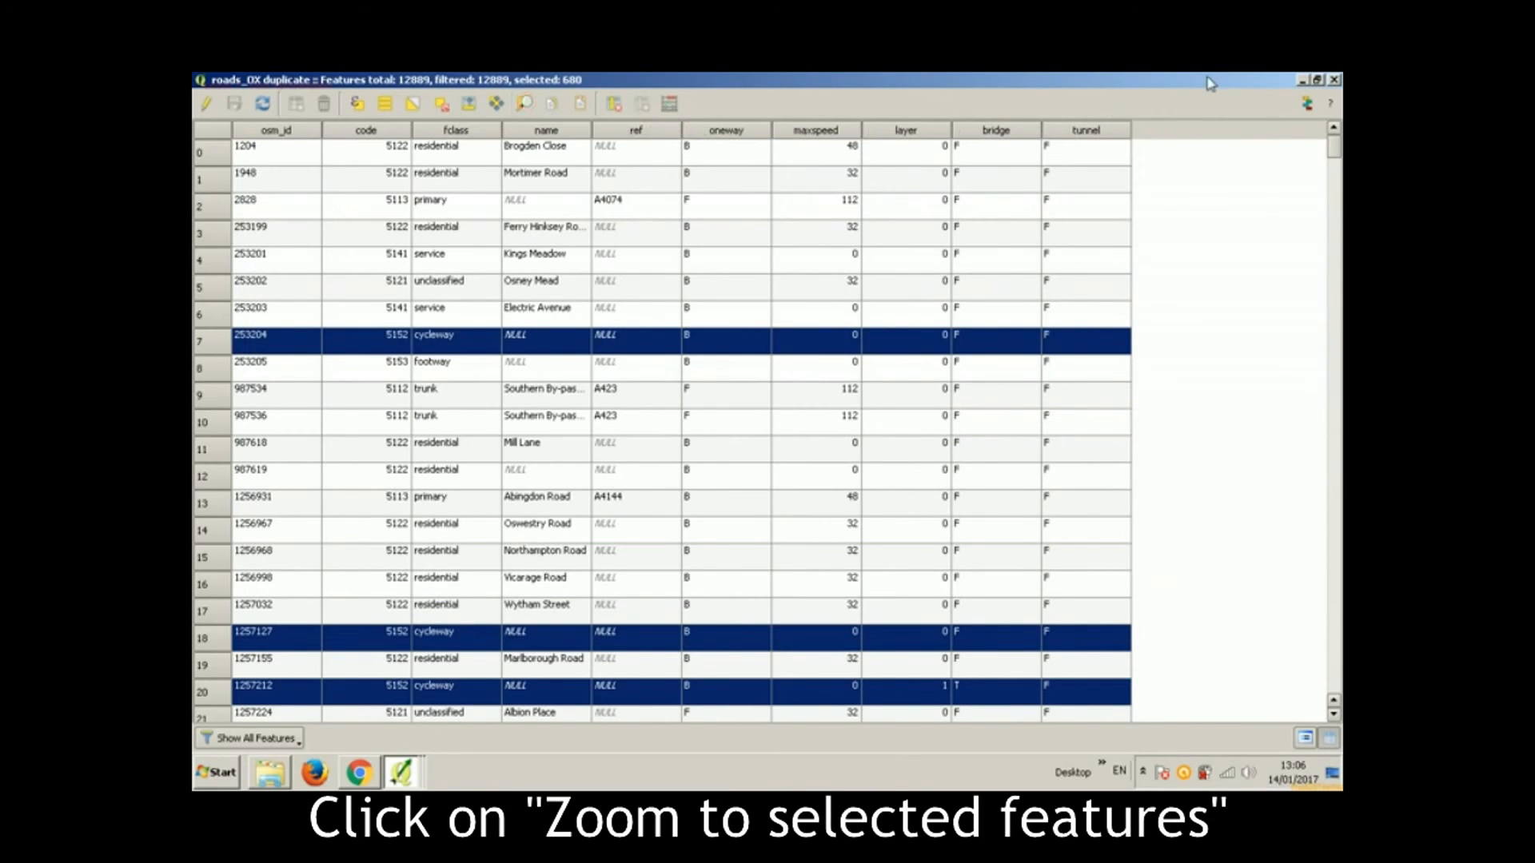
pyautogui.click(1302, 80)
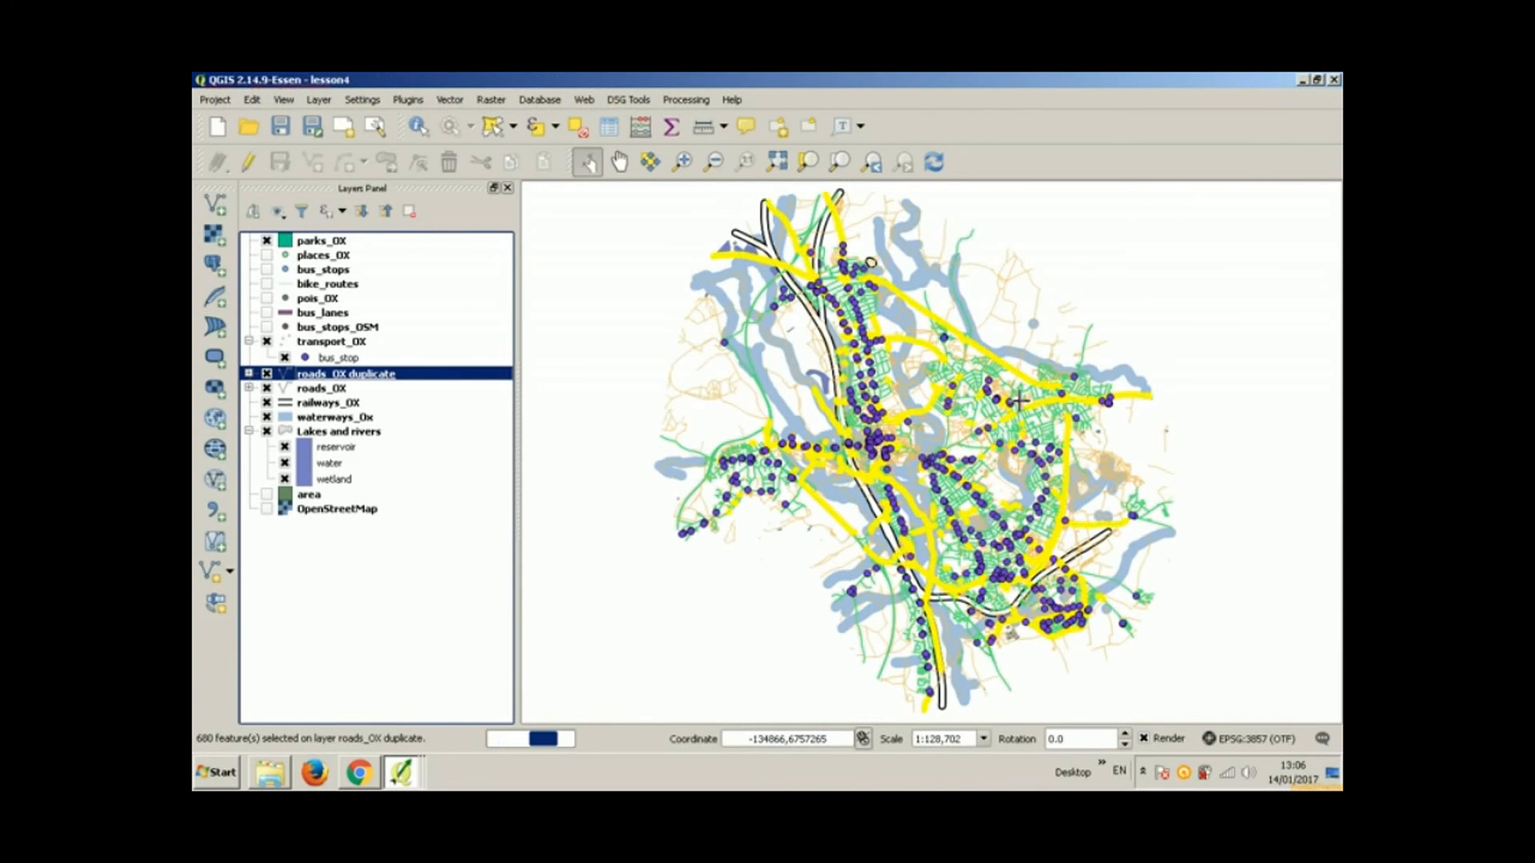
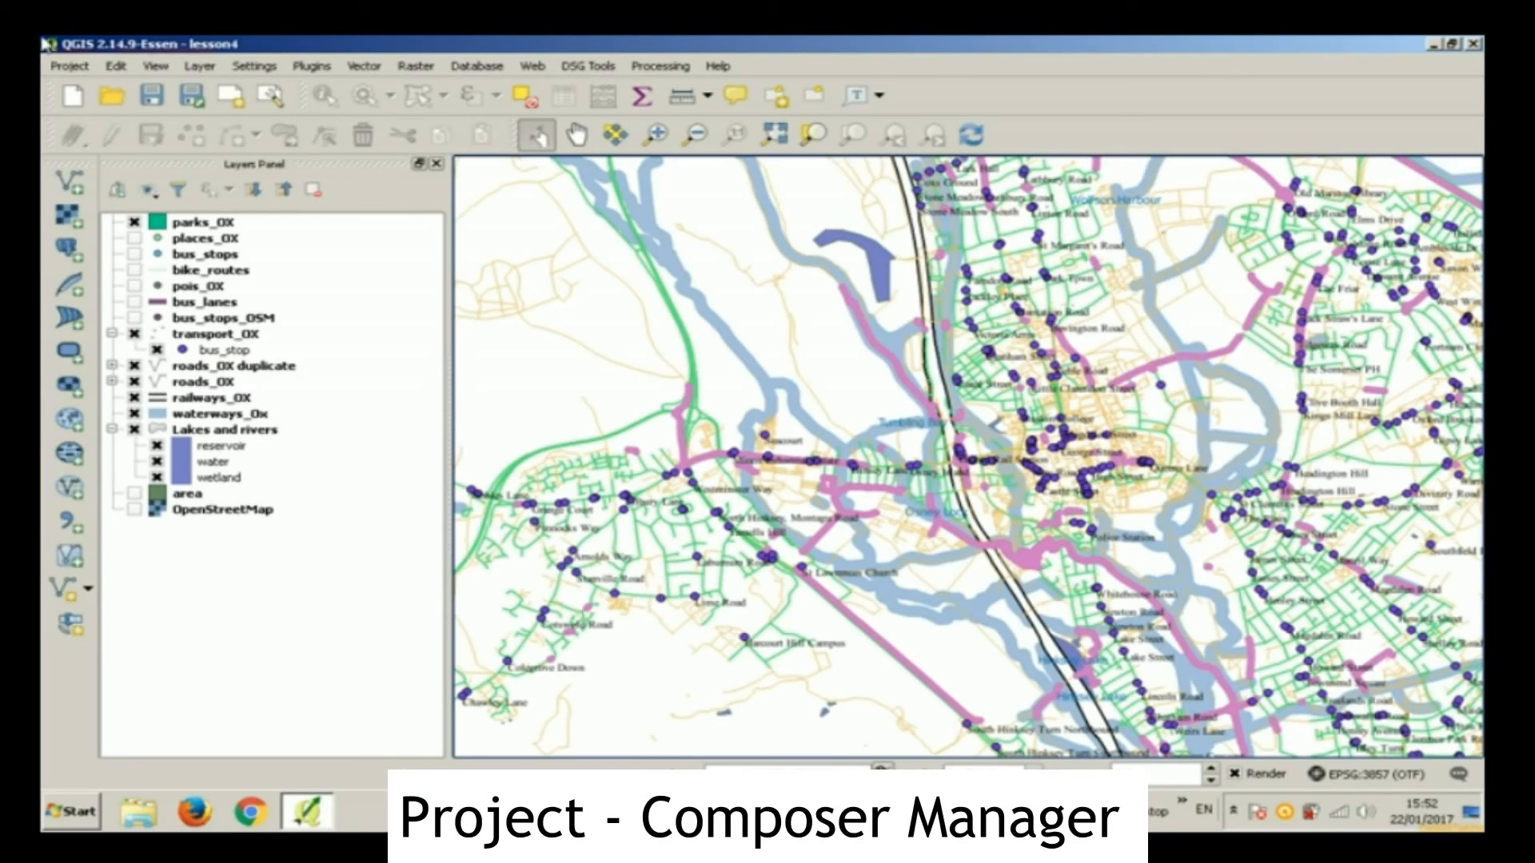
# Step: Open the existing Oxford Map composition from the composer manager and maximize its window
pyautogui.click(69, 66)
pyautogui.click(103, 293)
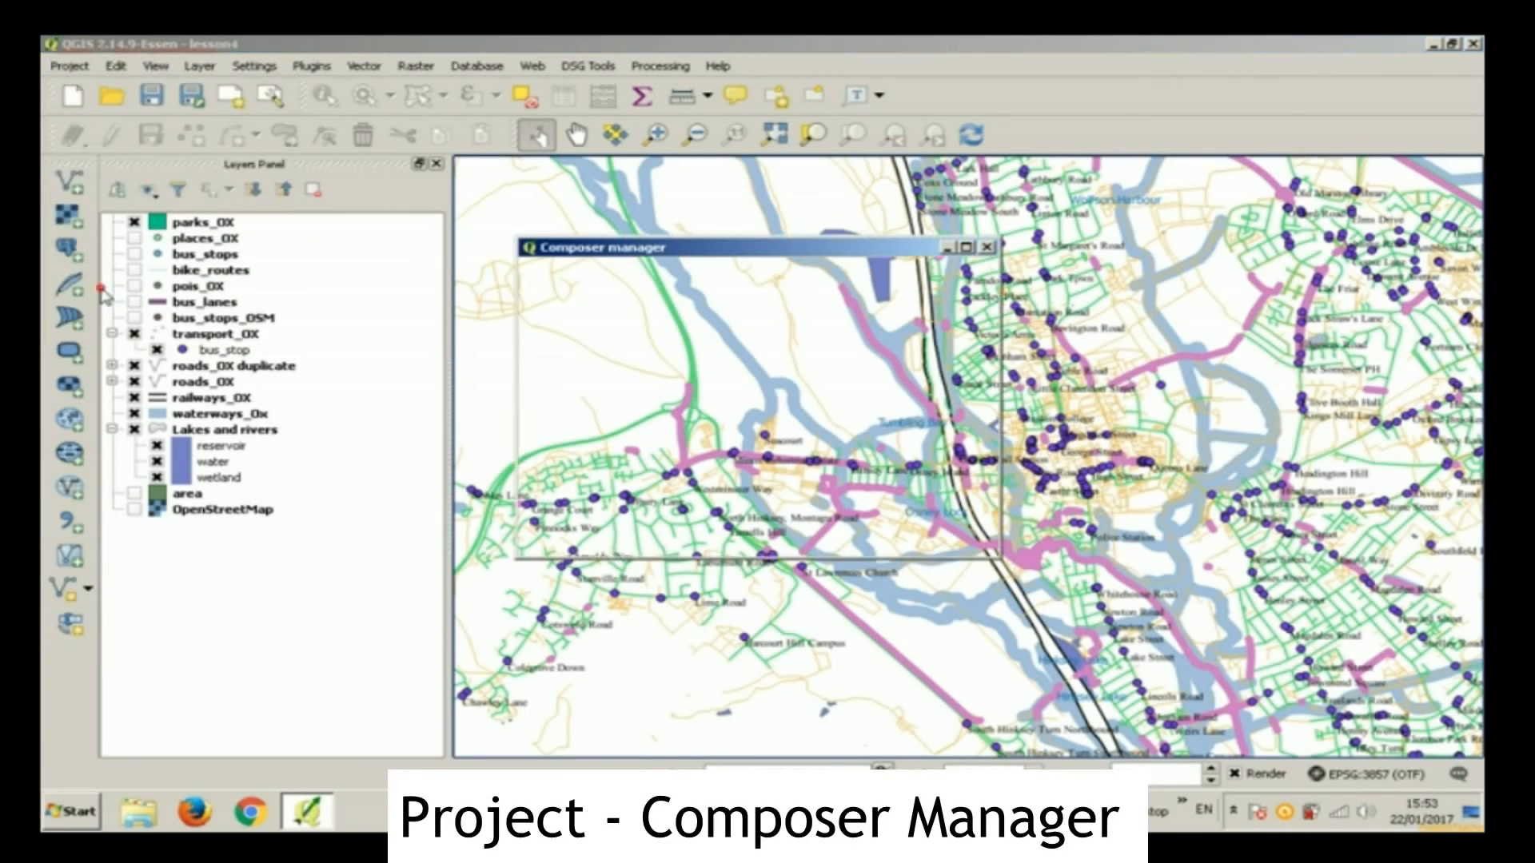
pyautogui.click(572, 541)
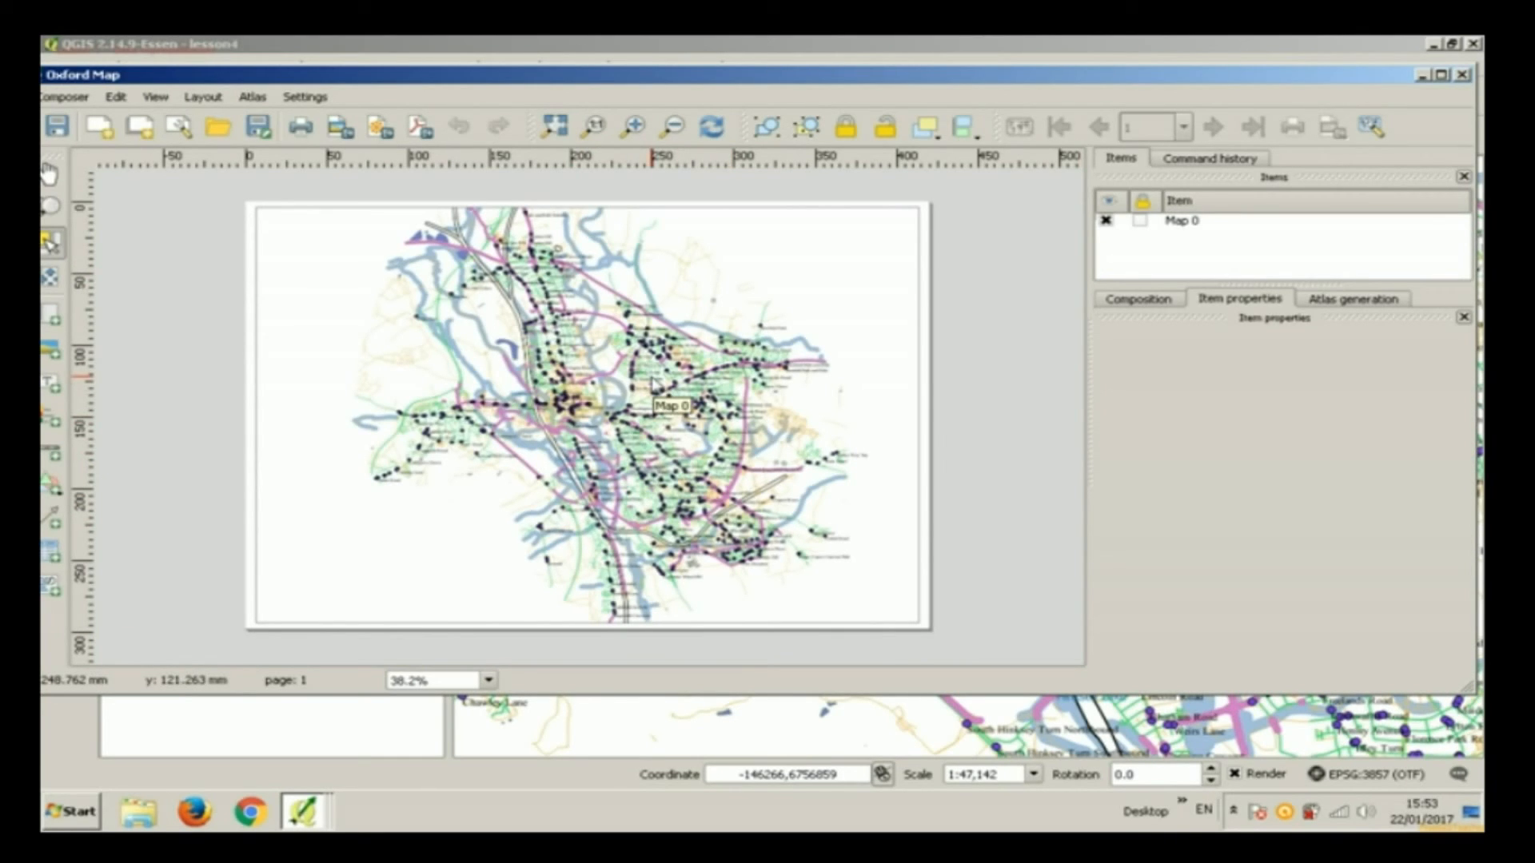
pyautogui.moveTo(653, 384)
pyautogui.mouseDown()
pyautogui.moveTo(614, 371)
pyautogui.moveTo(647, 376)
pyautogui.mouseUp()
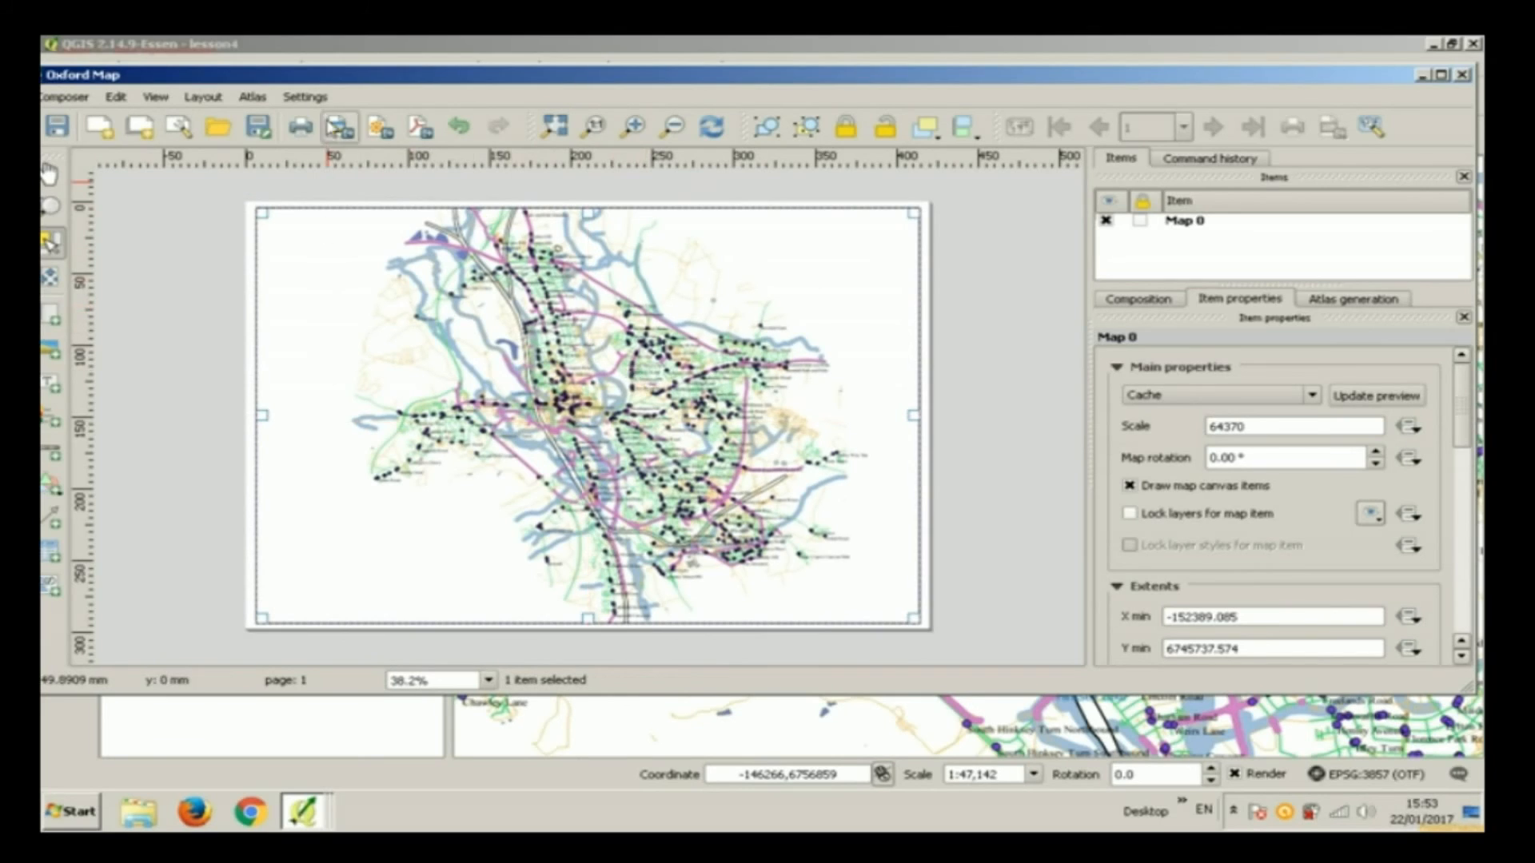
pyautogui.doubleClick(327, 76)
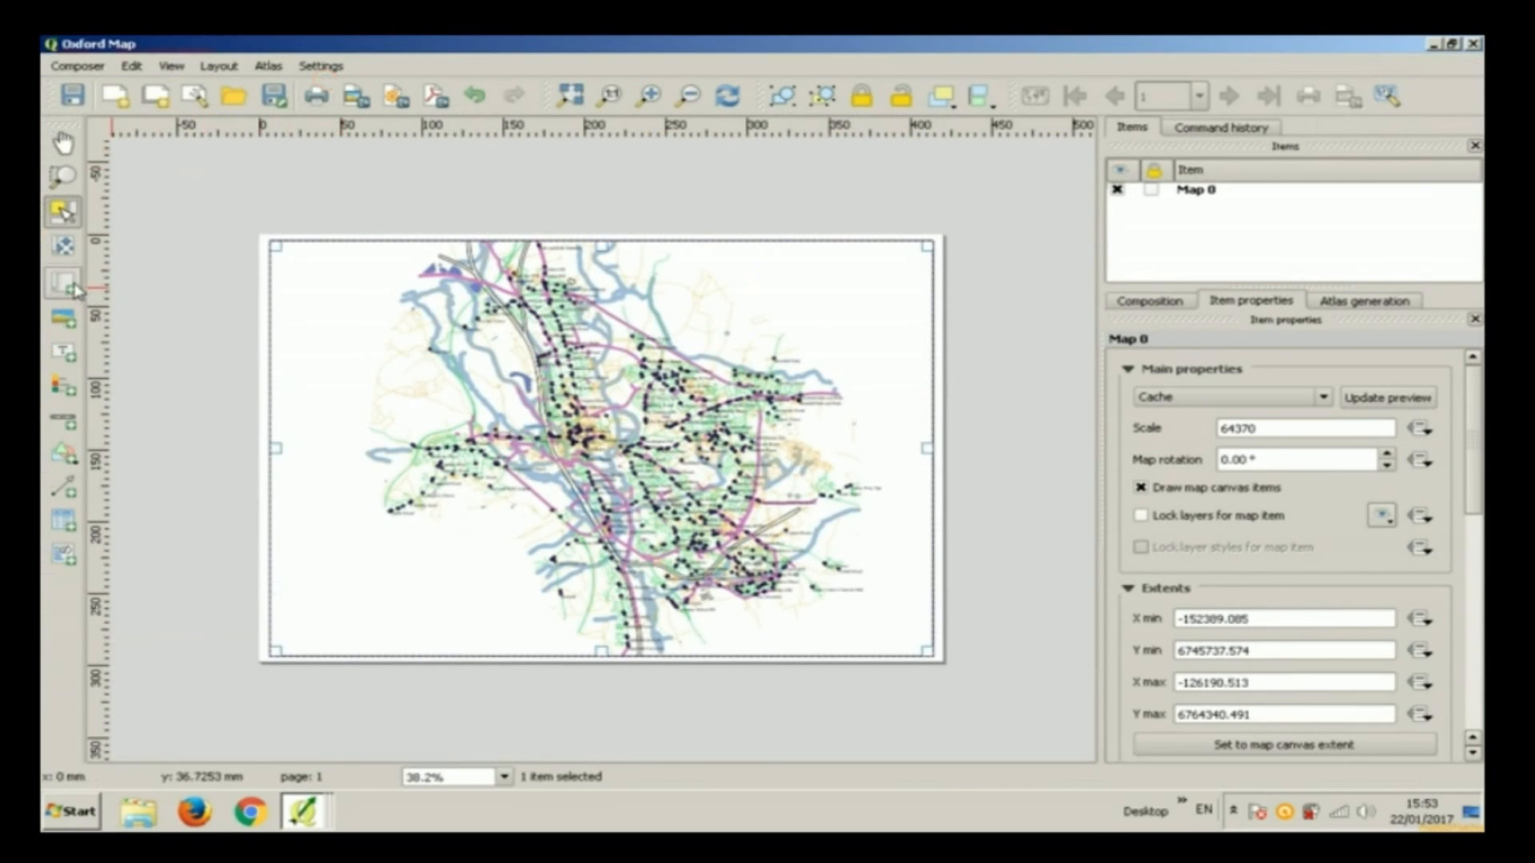
pyautogui.click(149, 286)
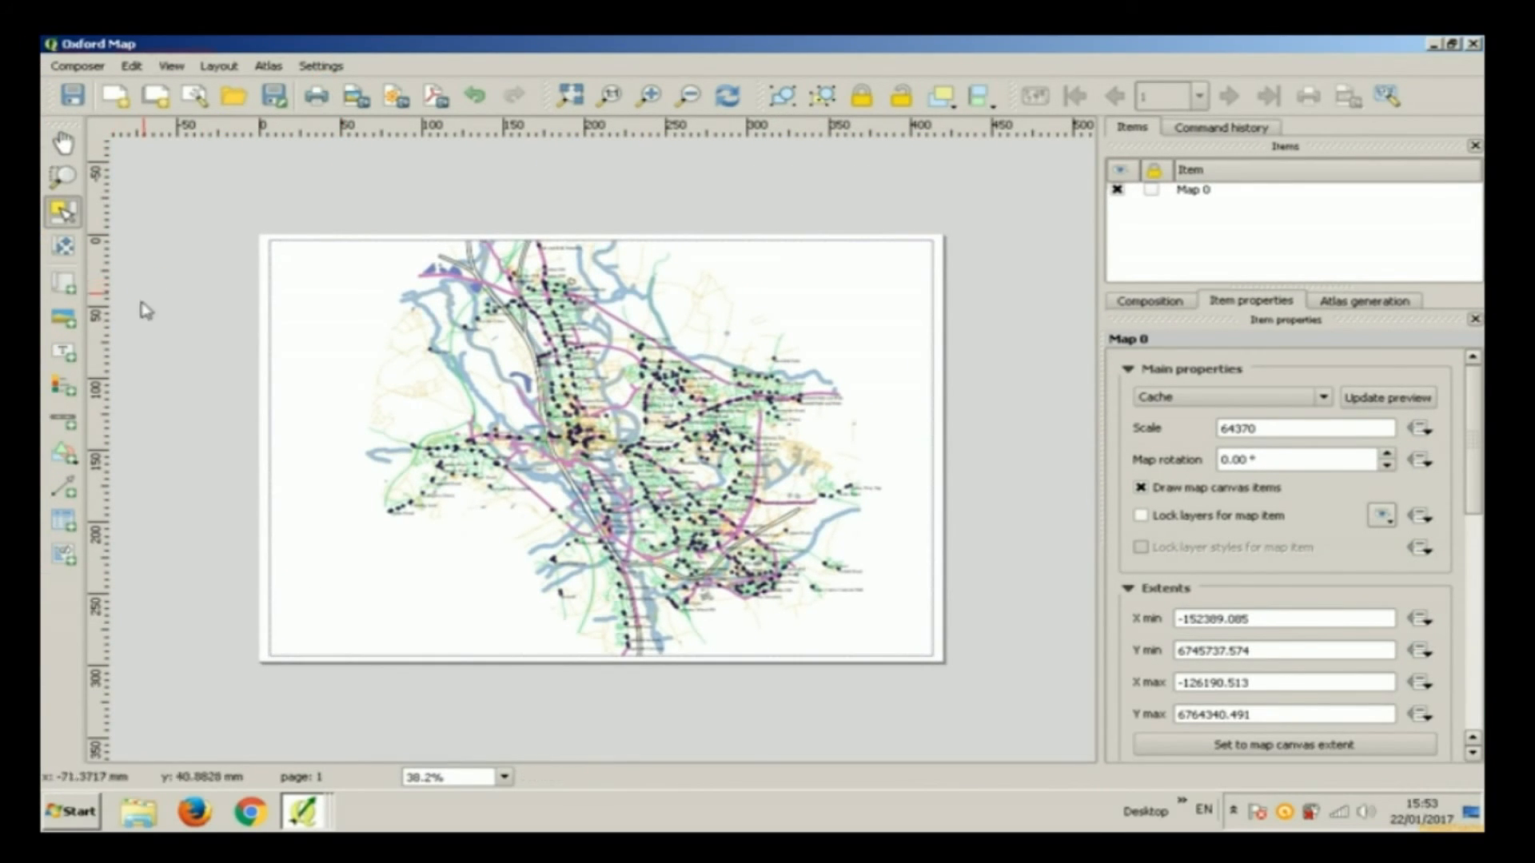
# Step: Add a label in the upper-right corner of the page with the text "Where to cycle in Oxford?"
pyautogui.click(72, 354)
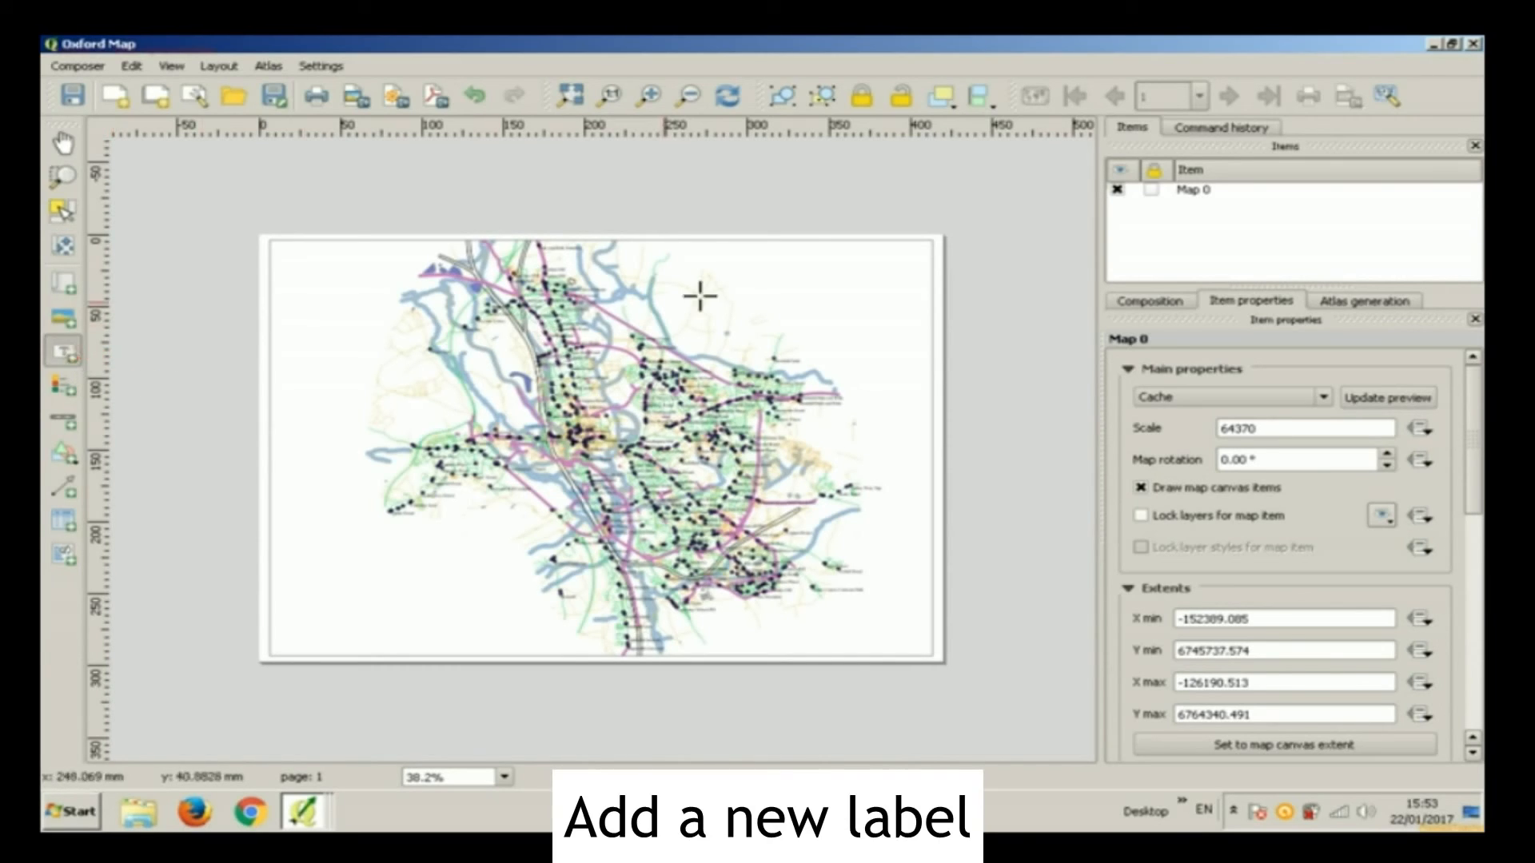
pyautogui.moveTo(766, 250); pyautogui.dragTo(925, 306)
pyautogui.moveTo(930, 303); pyautogui.dragTo(928, 304)
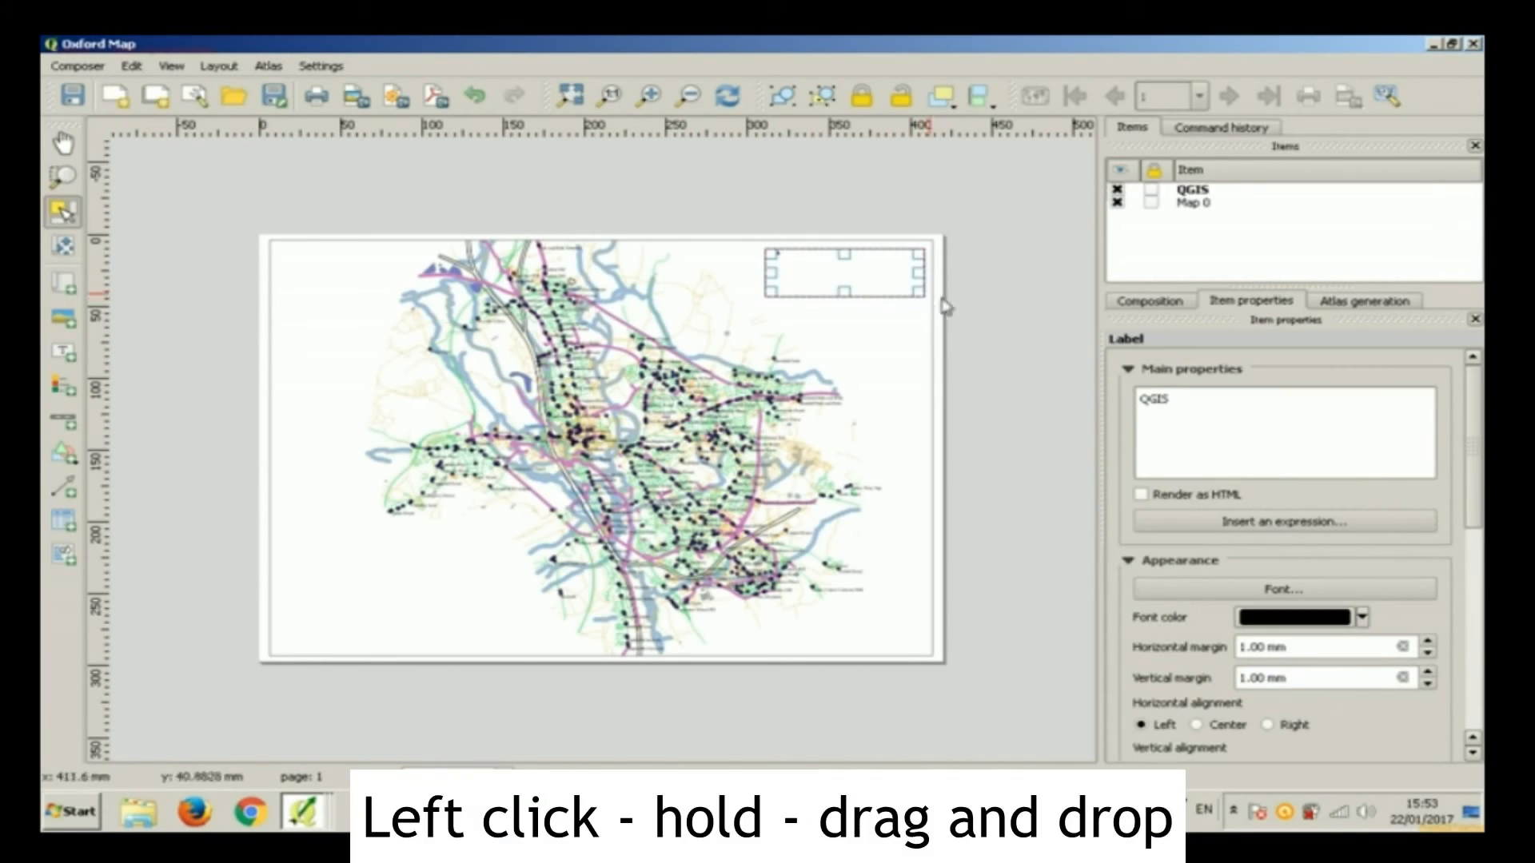
pyautogui.doubleClick(1221, 408)
pyautogui.write('Whe')
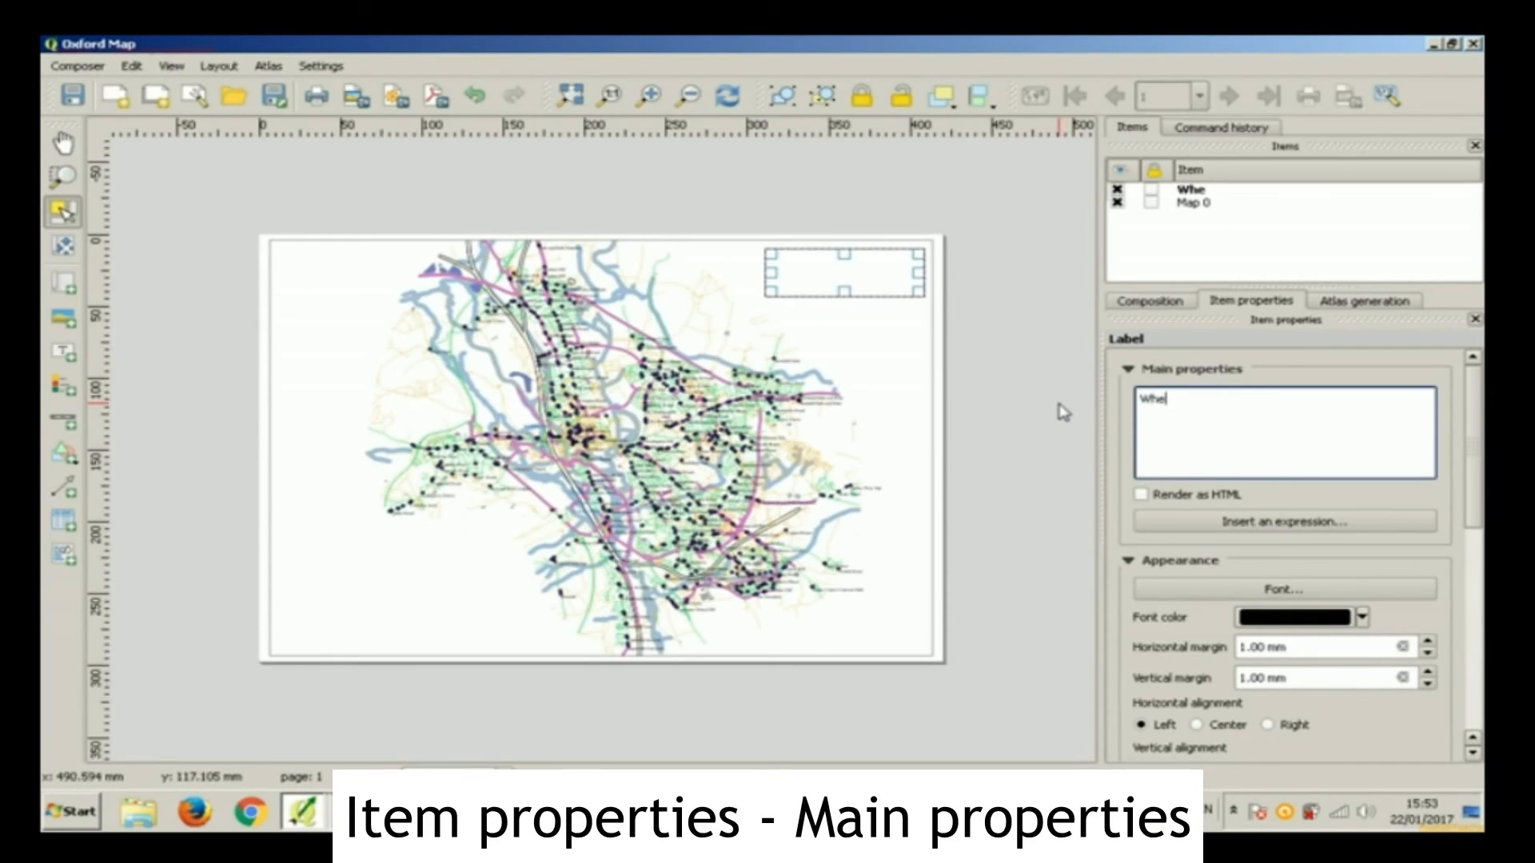
pyautogui.write('re to cycle i')
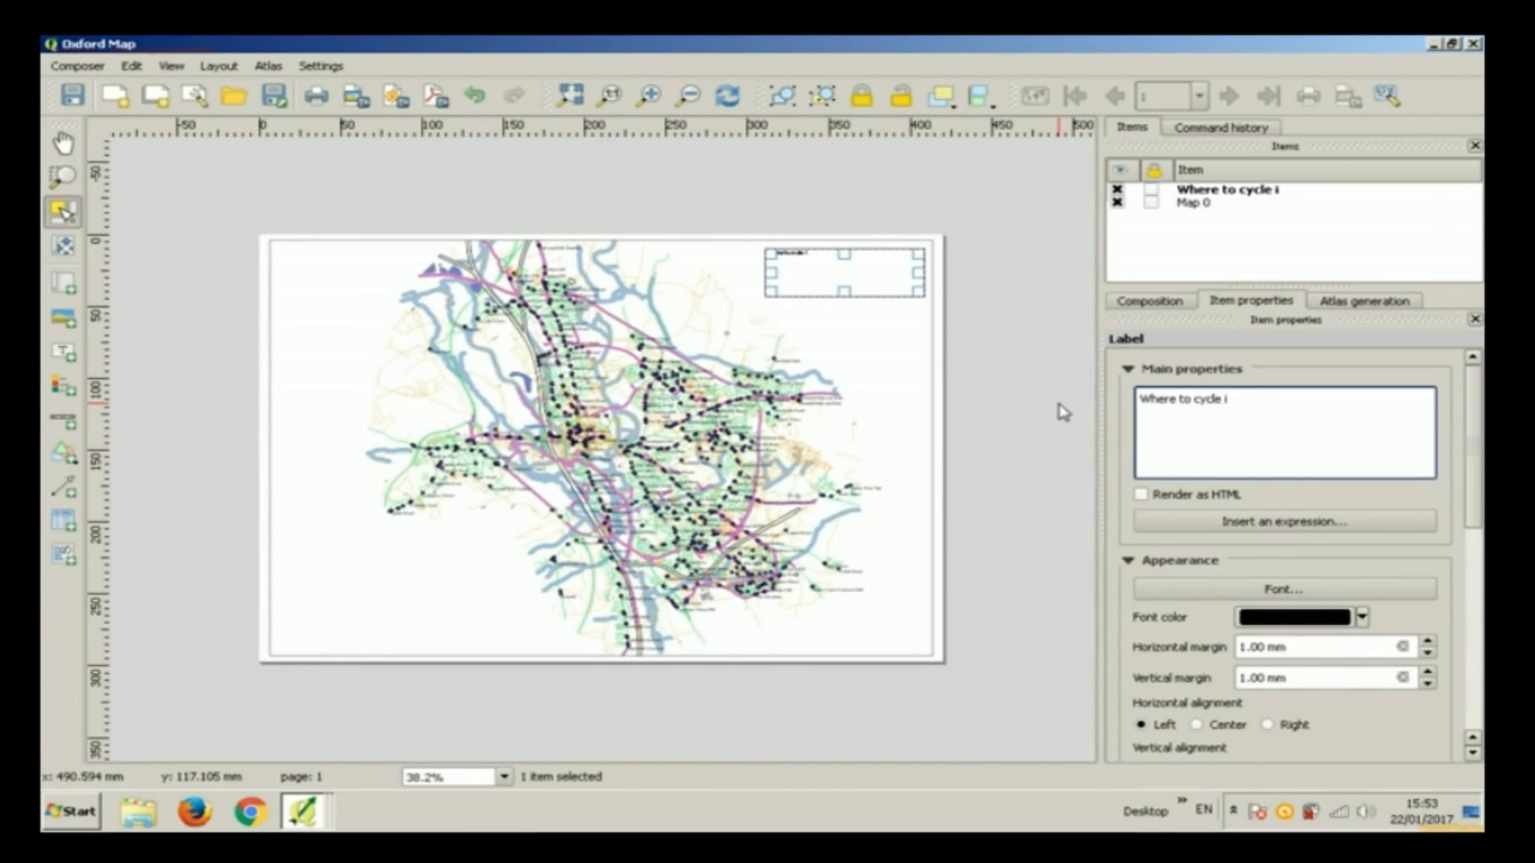
pyautogui.write('n Oxford?')
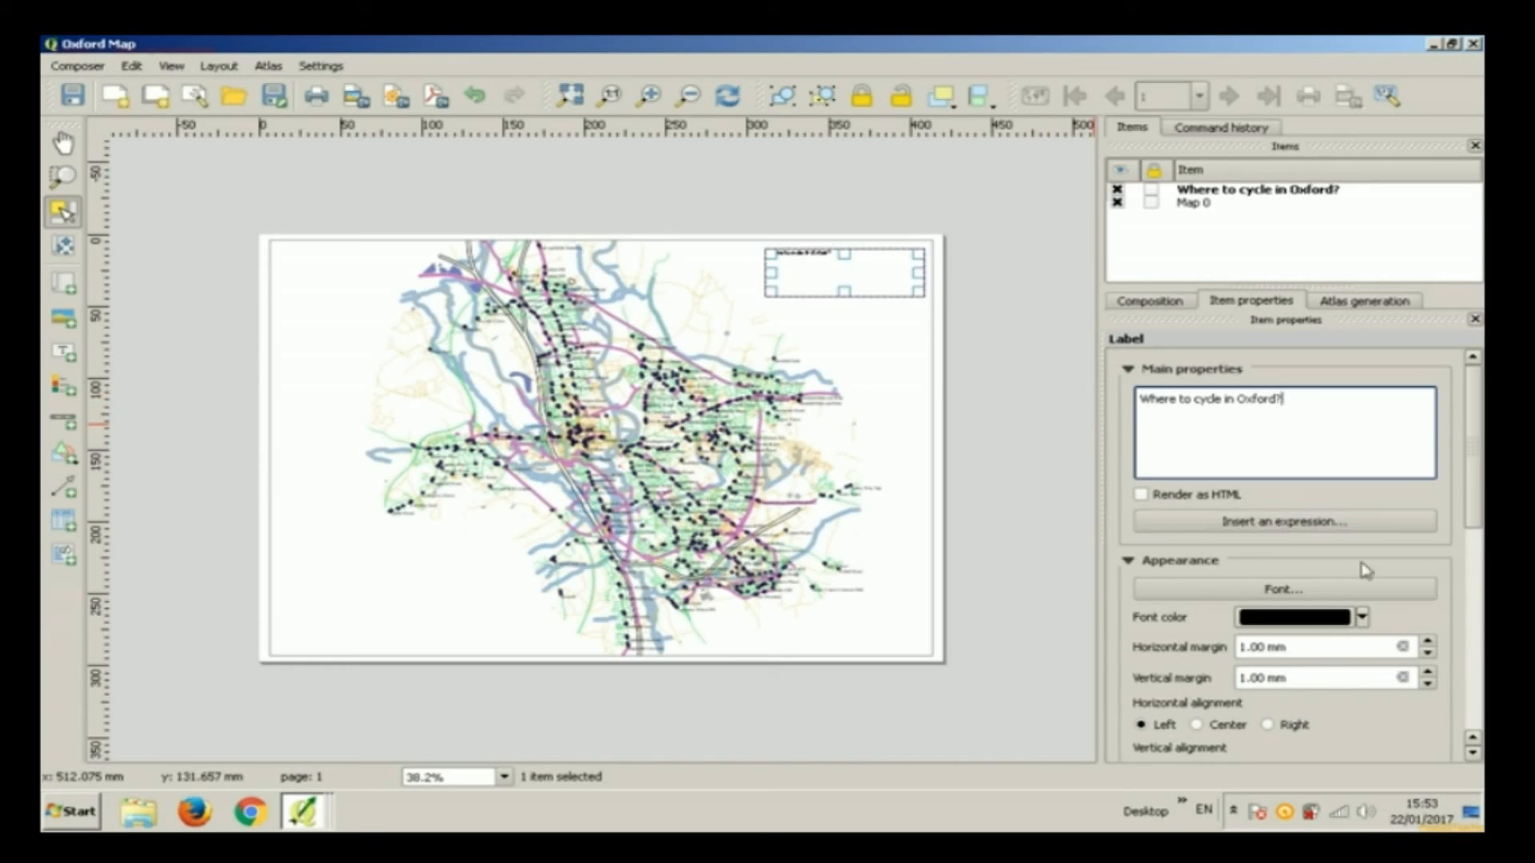
# Step: Set the title label's font to Times New Roman, Bold, size 14
pyautogui.moveTo(1478, 502); pyautogui.dragTo(1464, 529)
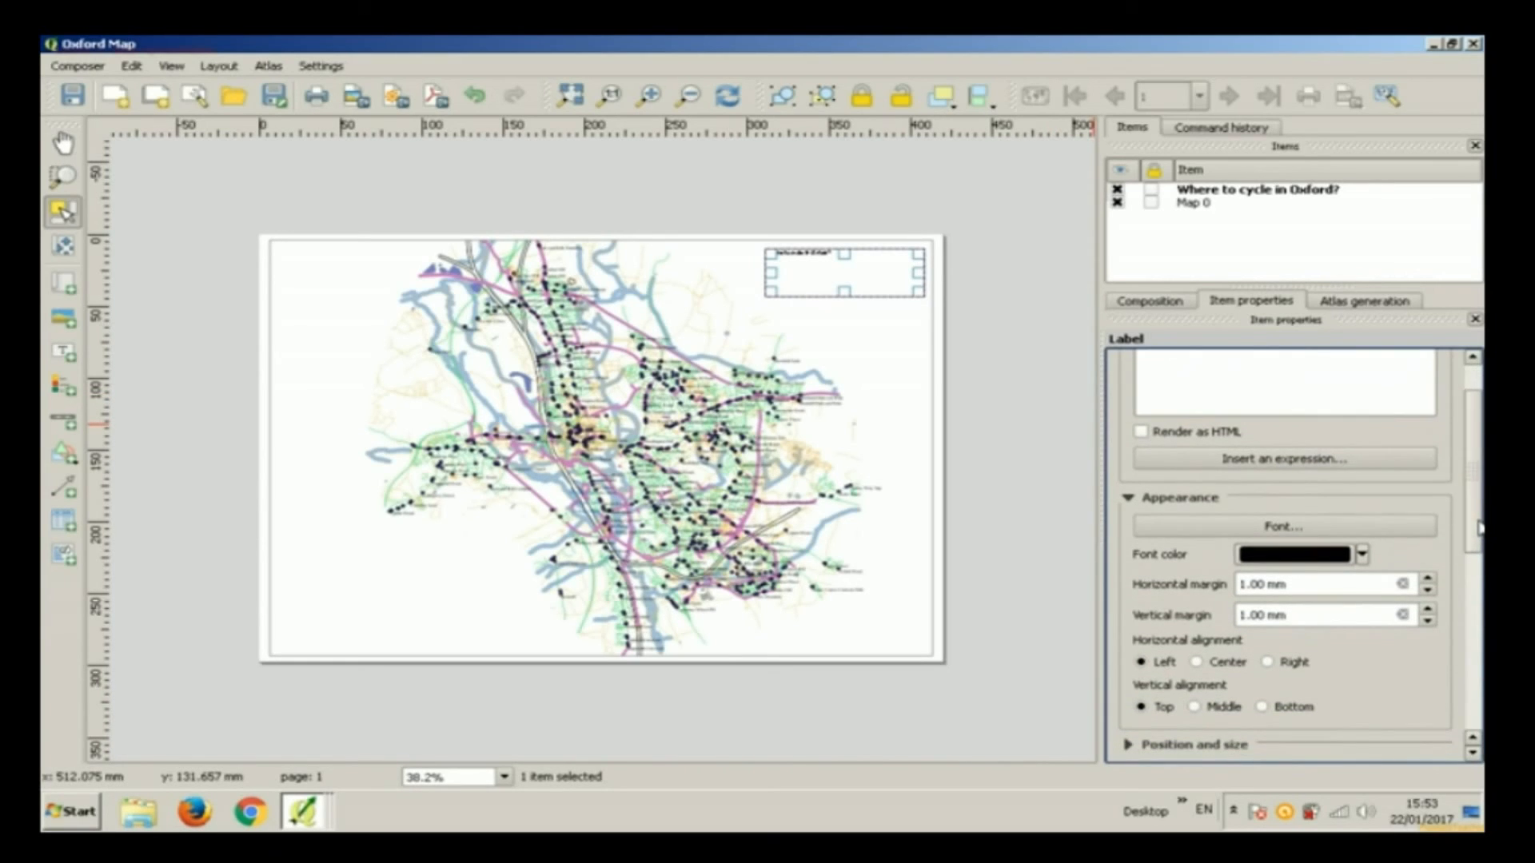
pyautogui.click(1424, 525)
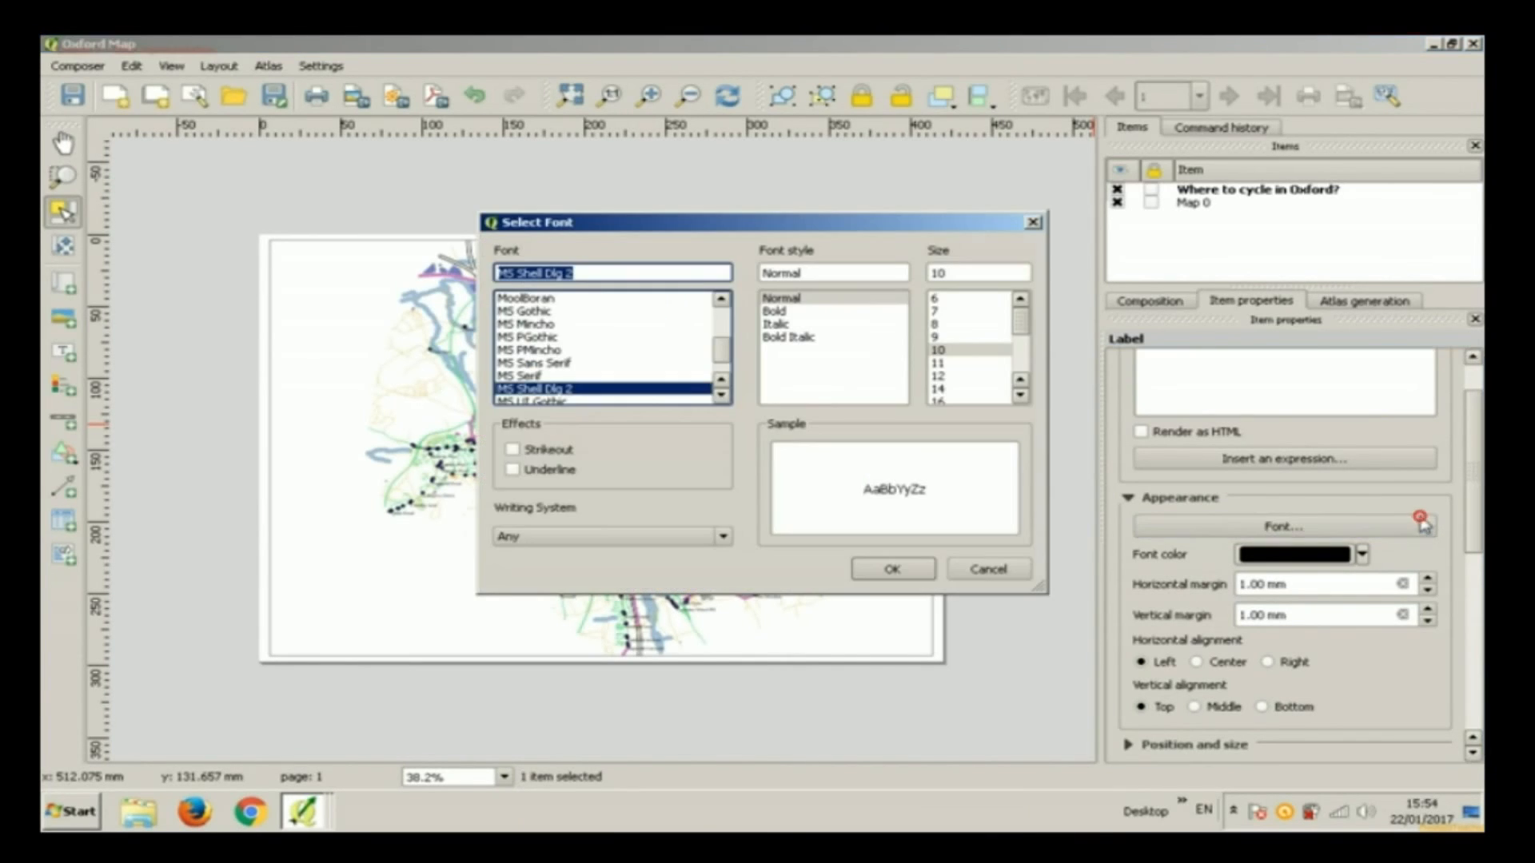
pyautogui.click(974, 389)
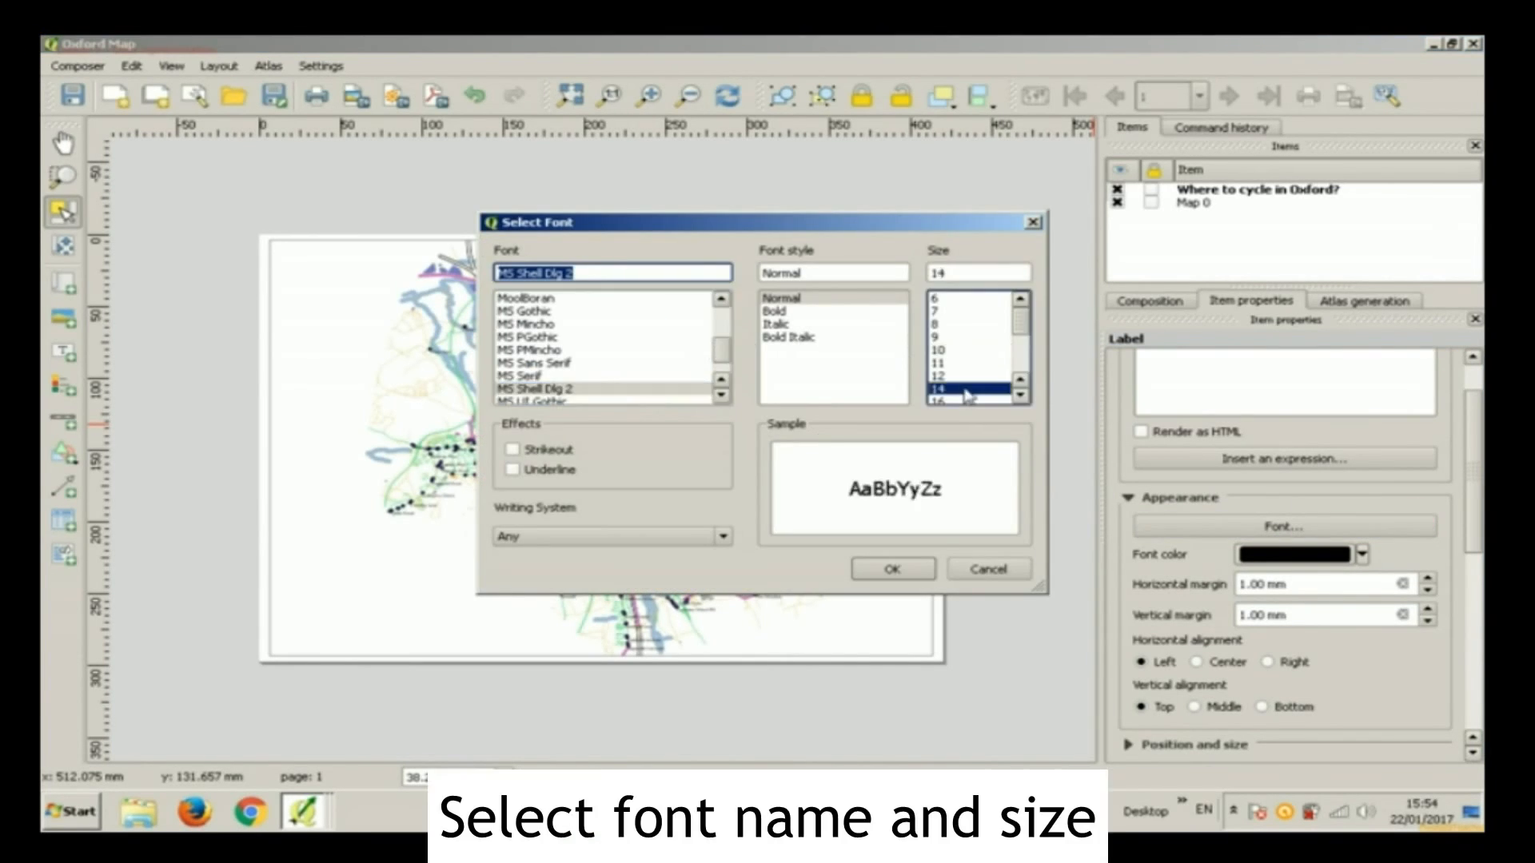
pyautogui.click(596, 390)
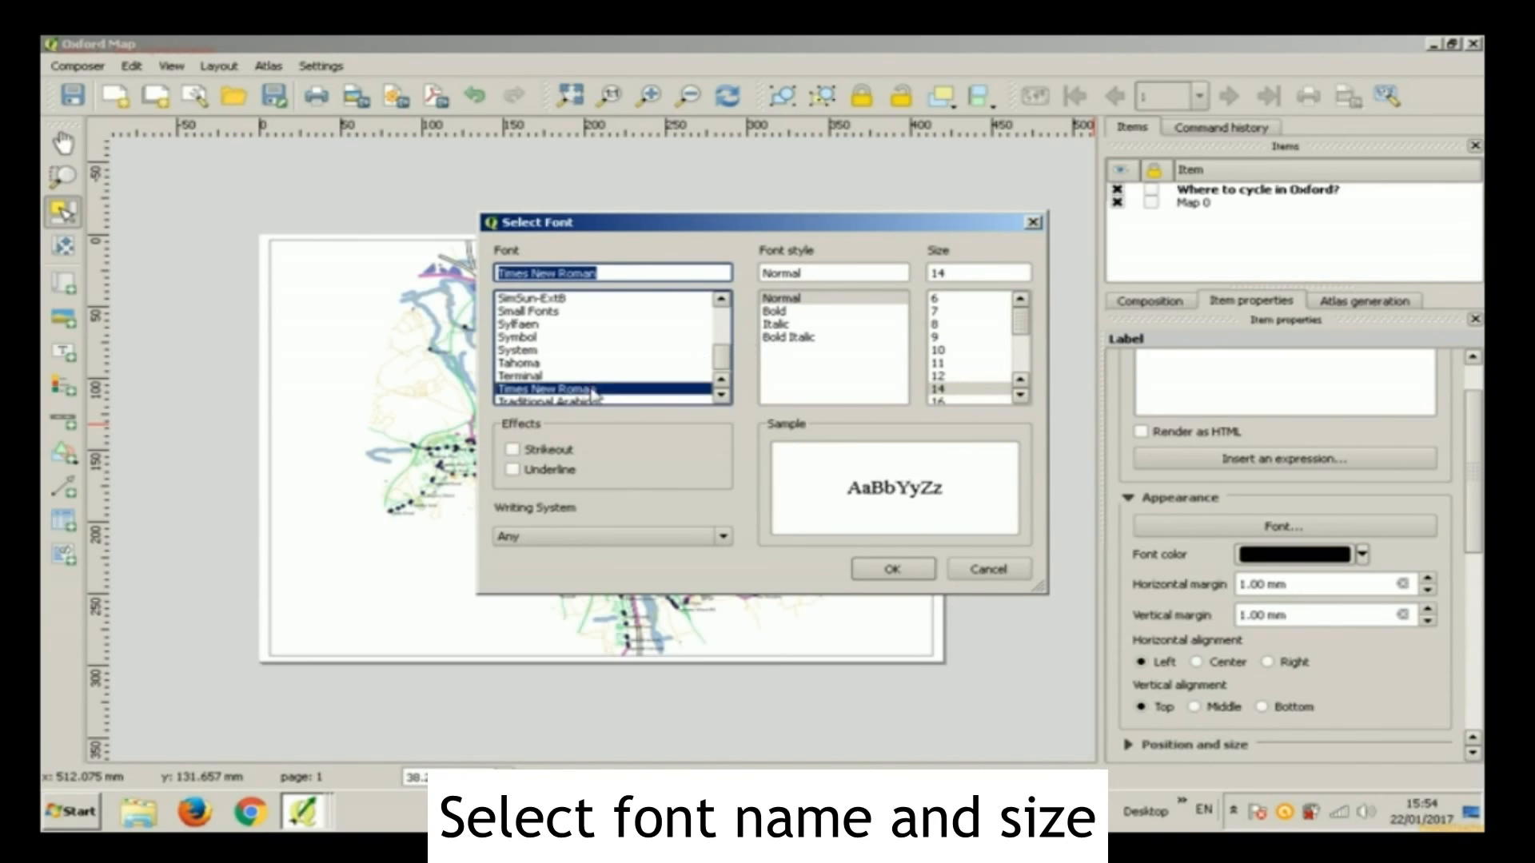
pyautogui.click(797, 312)
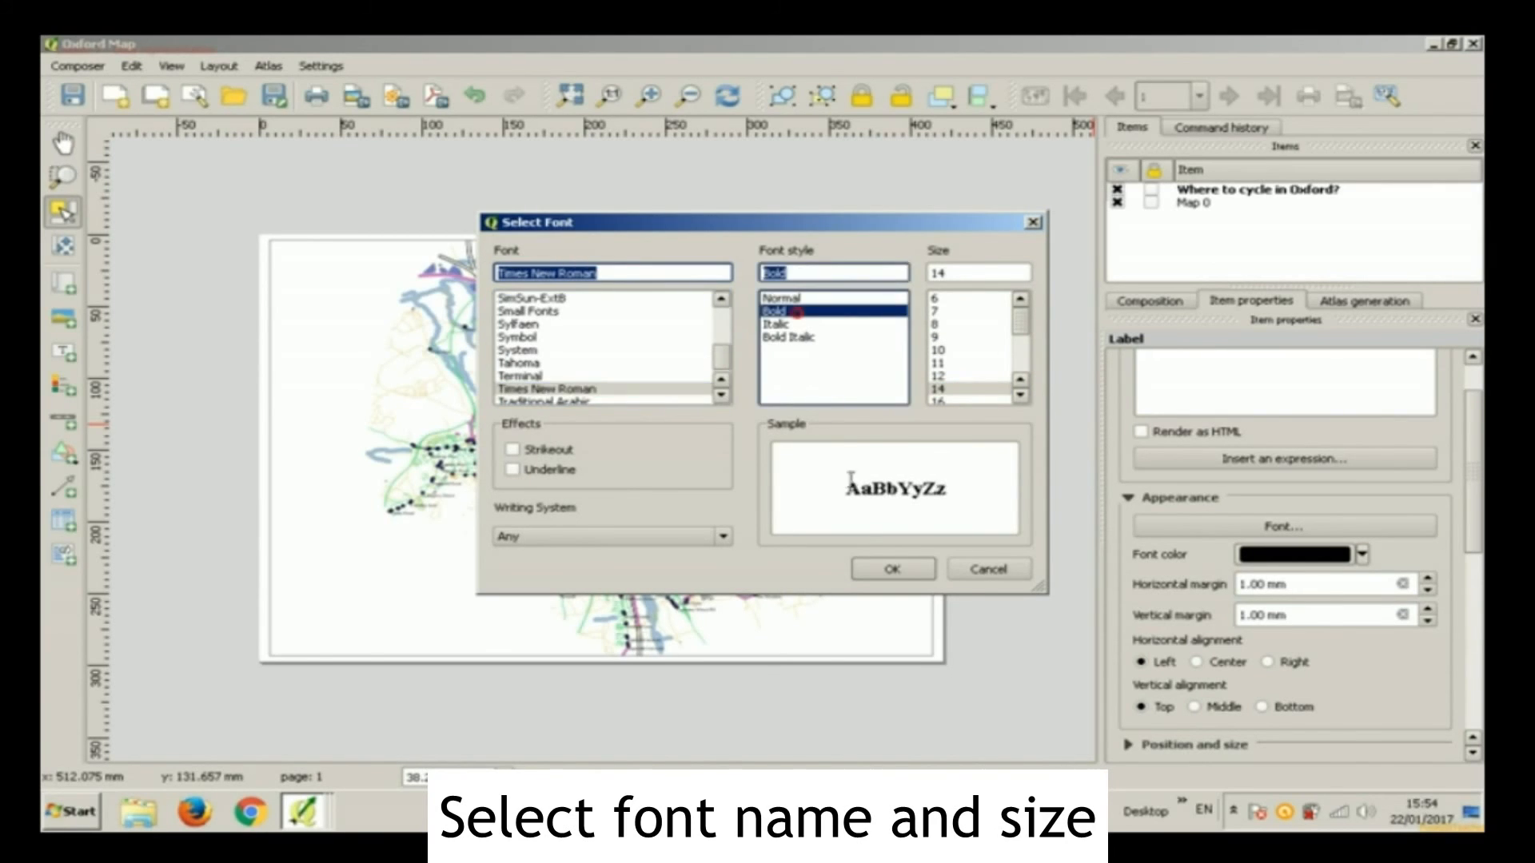
pyautogui.click(891, 569)
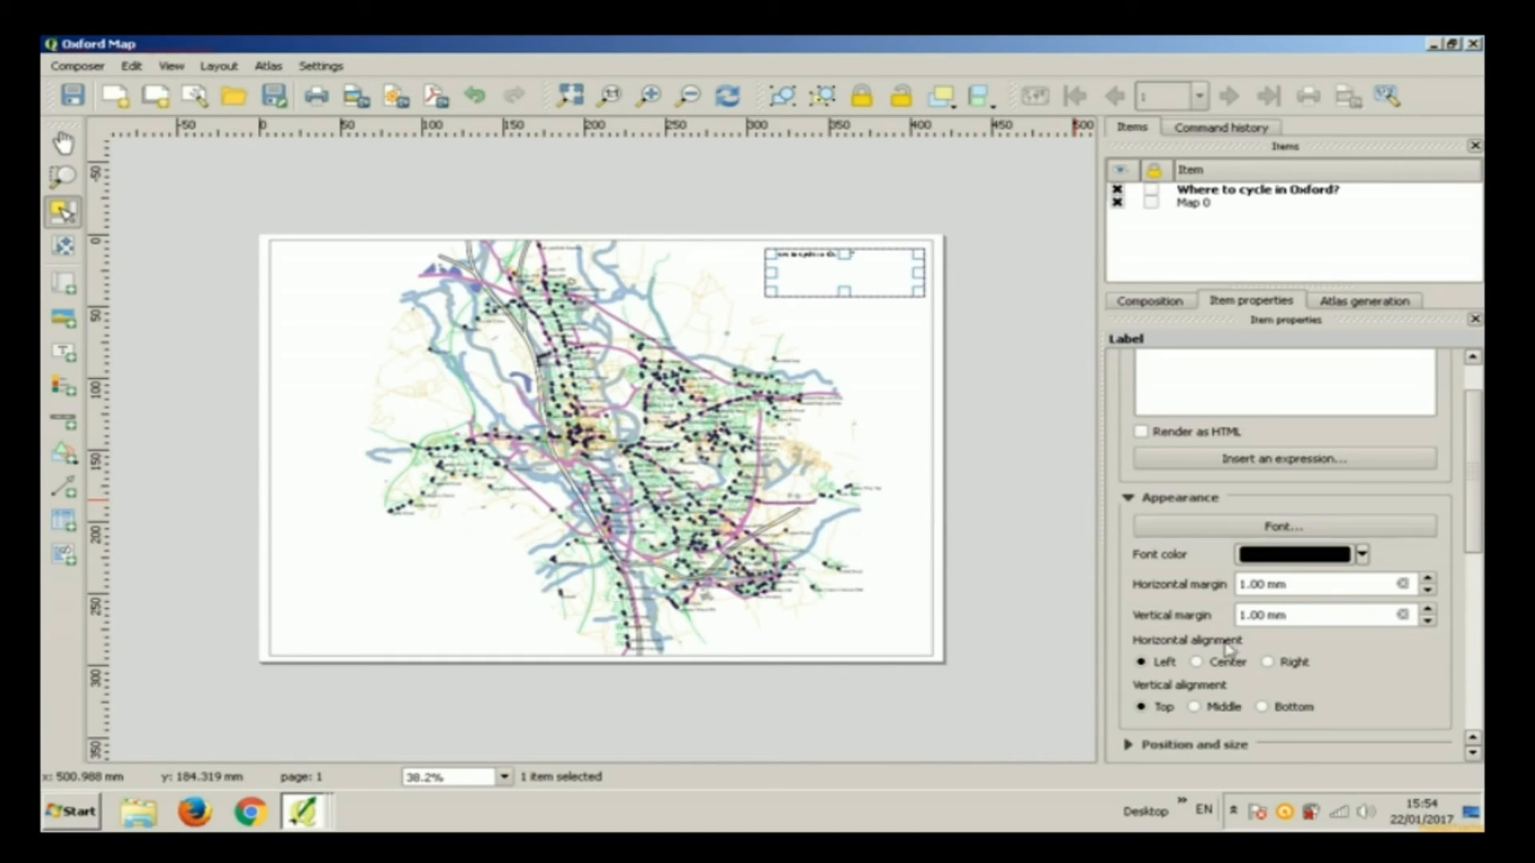
# Step: Align the title text to Center horizontally and Middle vertically, and enable the label's frame and background
pyautogui.click(1194, 661)
pyautogui.click(1194, 705)
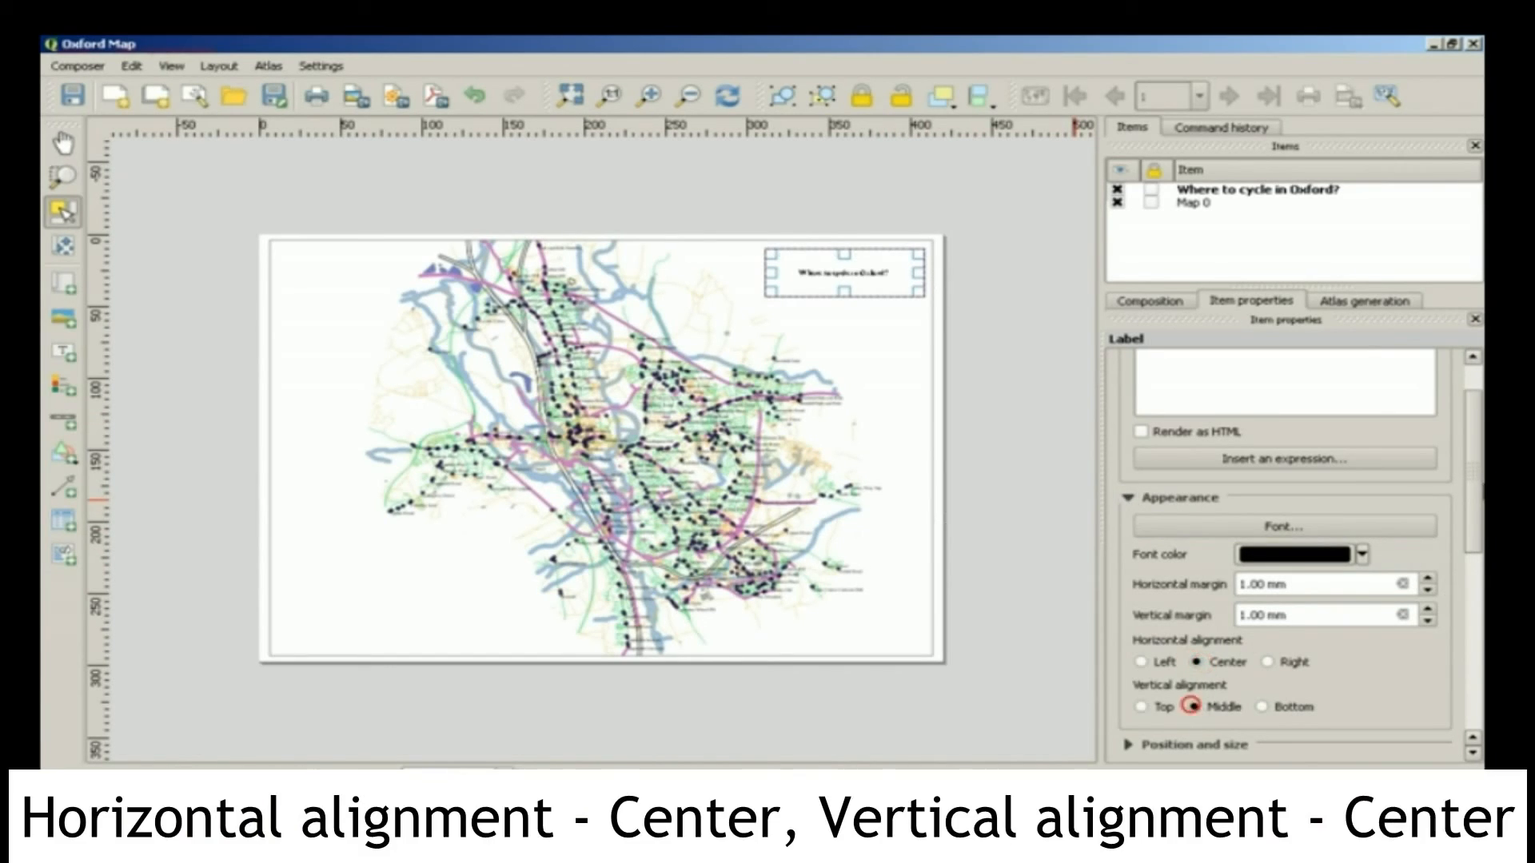
pyautogui.moveTo(1474, 482); pyautogui.dragTo(1476, 614)
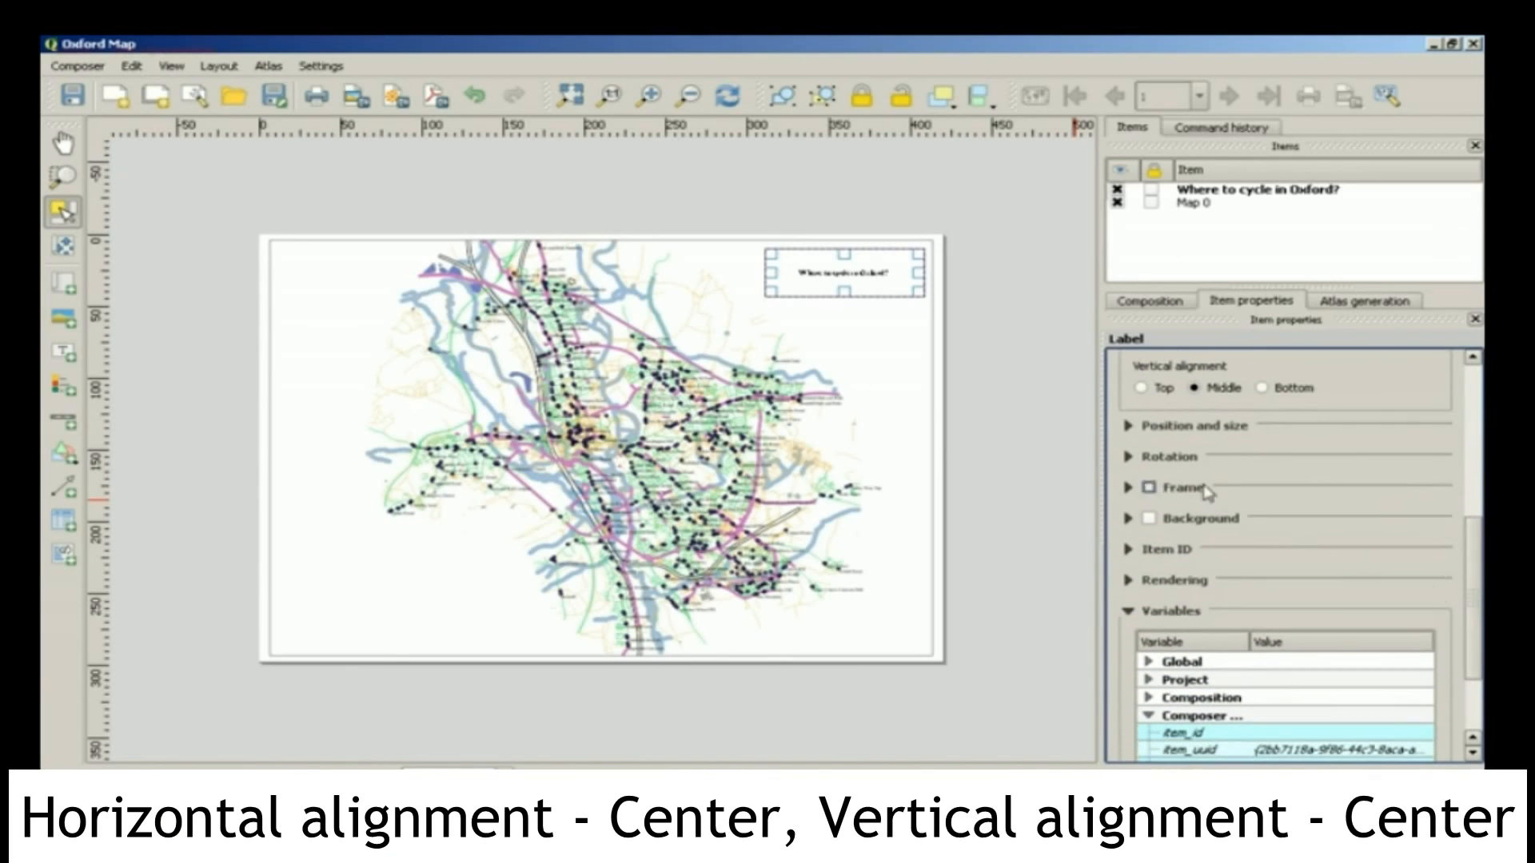
pyautogui.click(1150, 489)
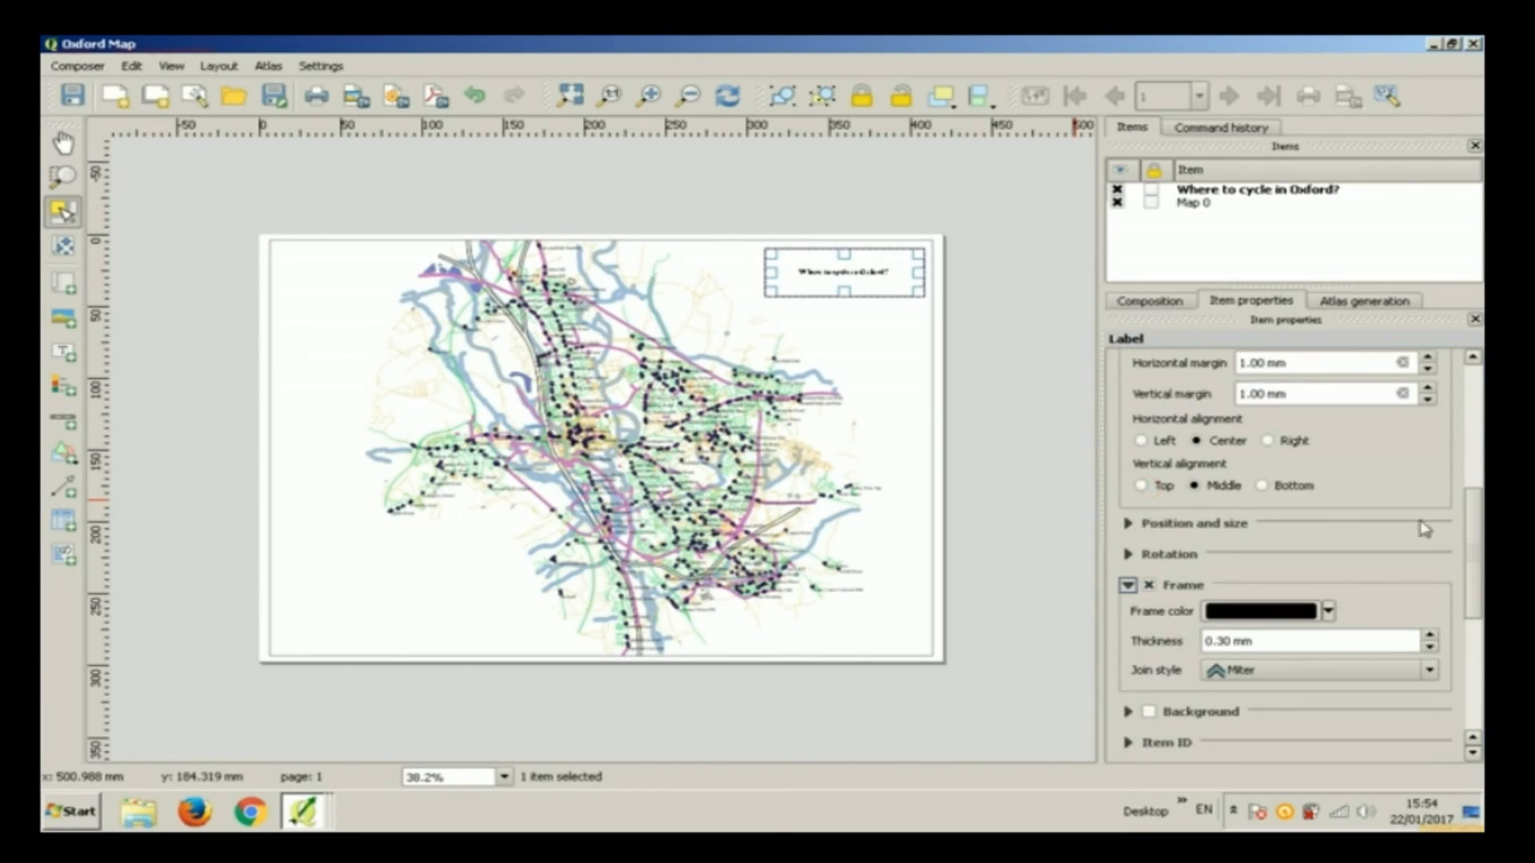
pyautogui.click(1481, 524)
pyautogui.click(1149, 498)
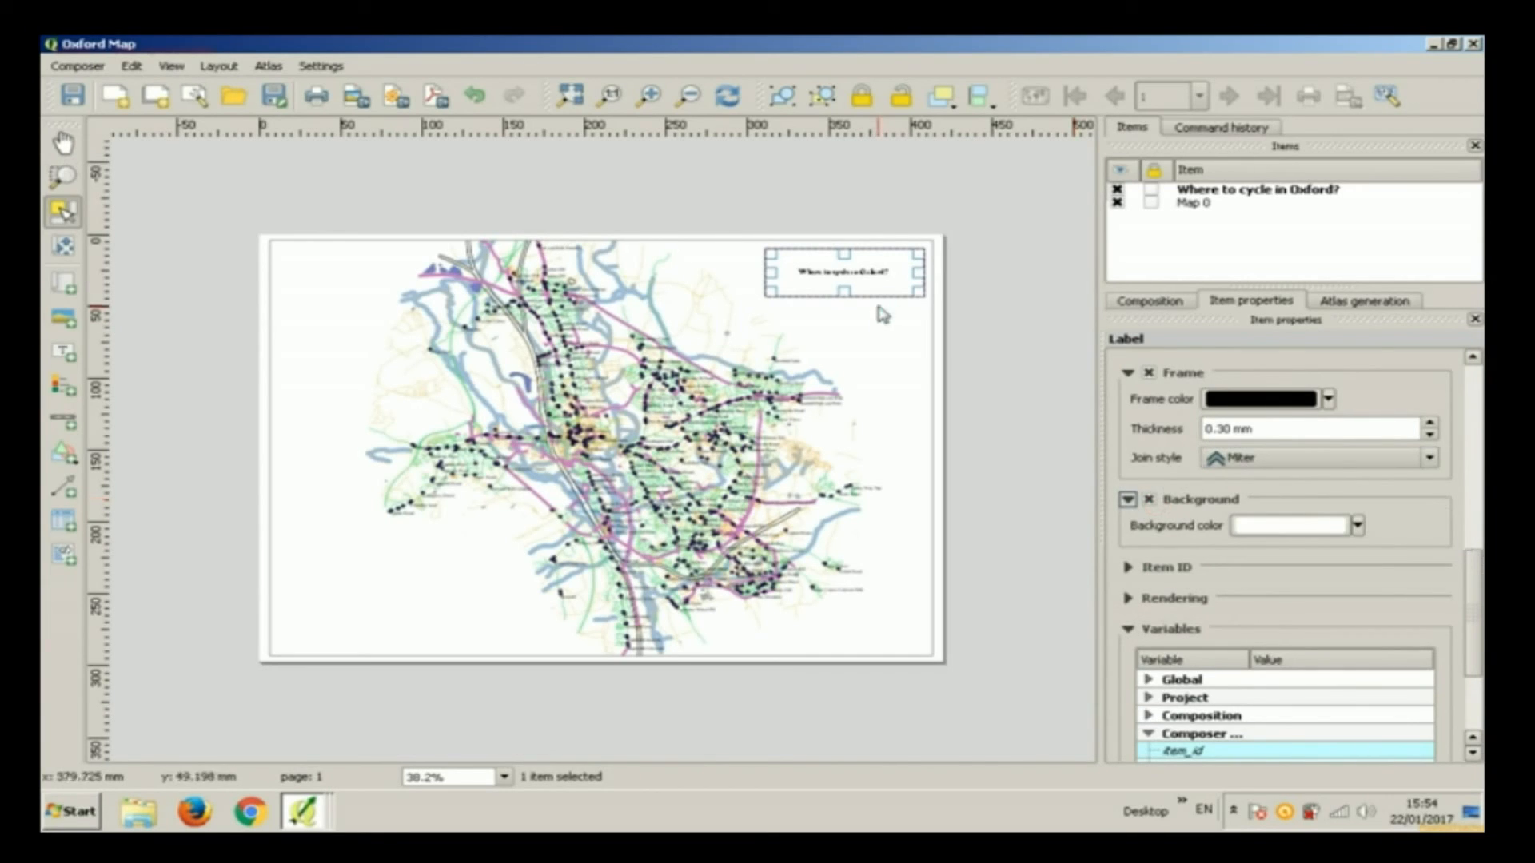
pyautogui.click(913, 351)
pyautogui.click(897, 272)
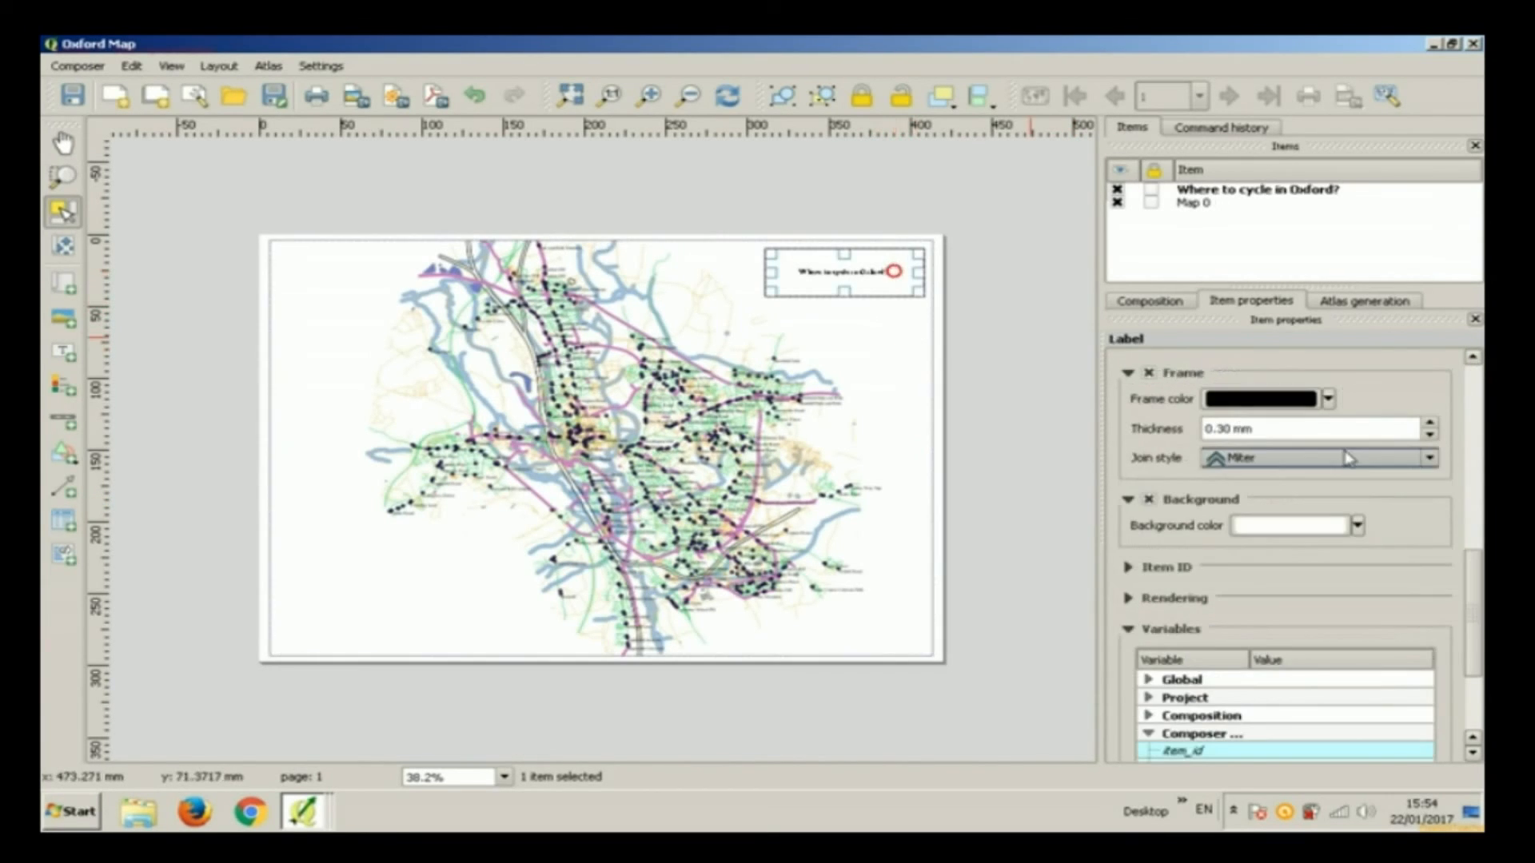
# Step: Increase the title label's font size to 24 and lock the label on the page
pyautogui.click(1477, 568)
pyautogui.moveTo(1477, 568); pyautogui.dragTo(1476, 387)
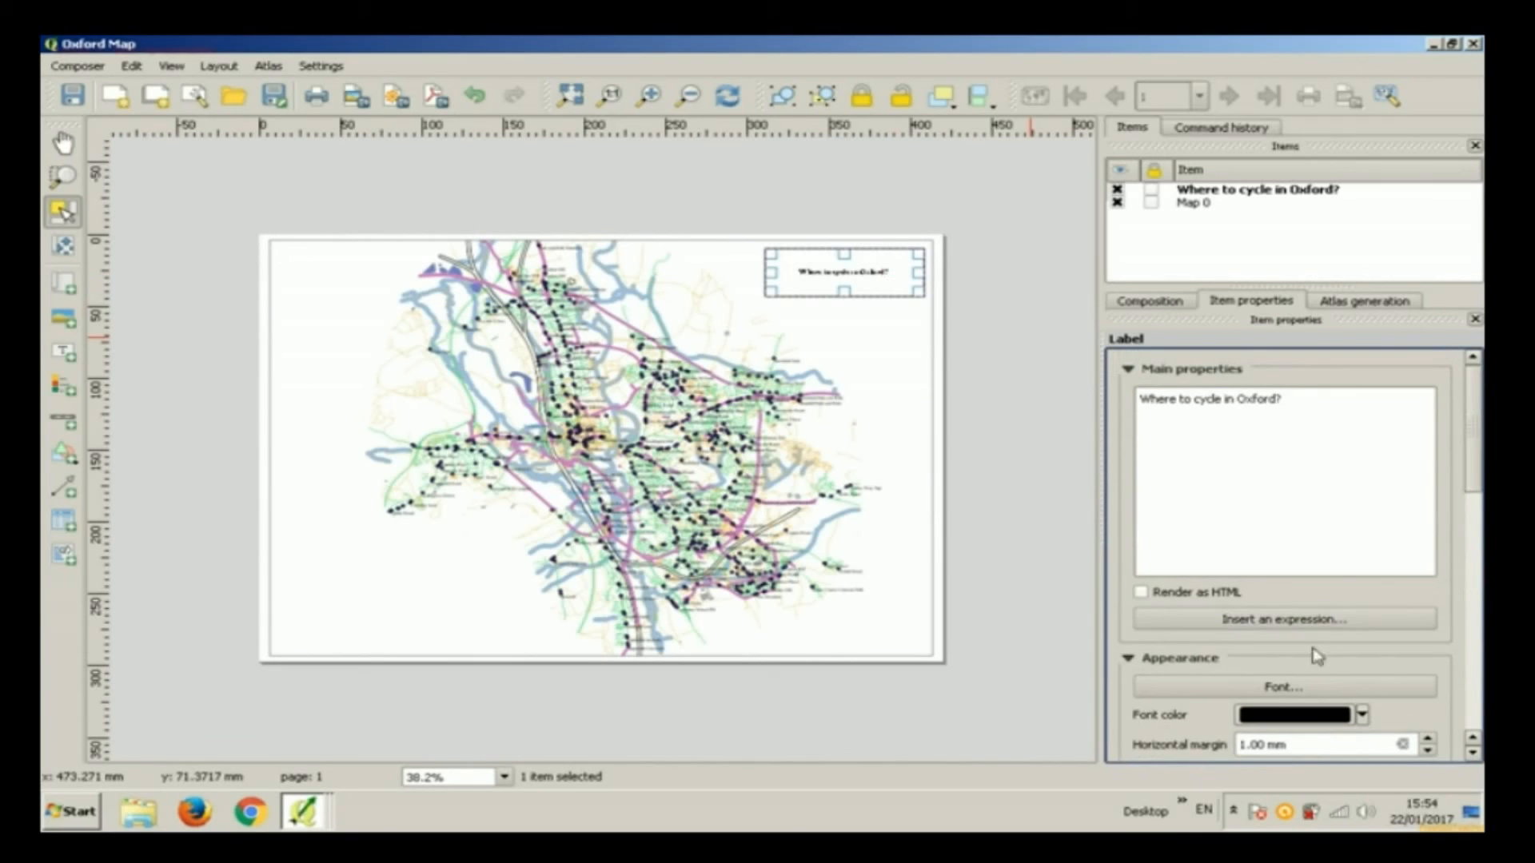
pyautogui.click(1283, 686)
pyautogui.moveTo(1021, 317); pyautogui.dragTo(1022, 347)
pyautogui.click(947, 349)
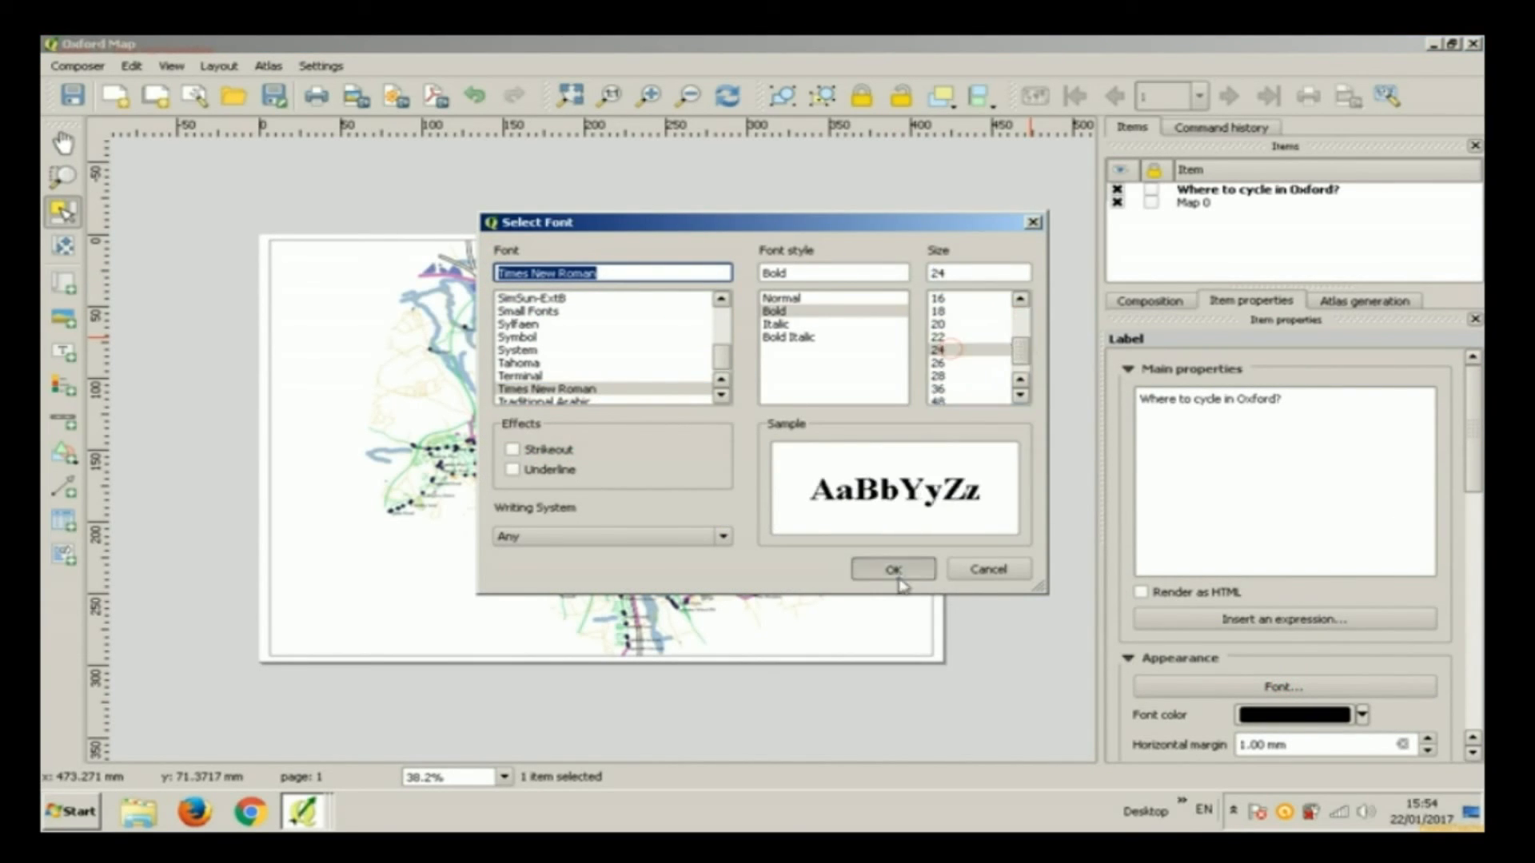
pyautogui.click(892, 568)
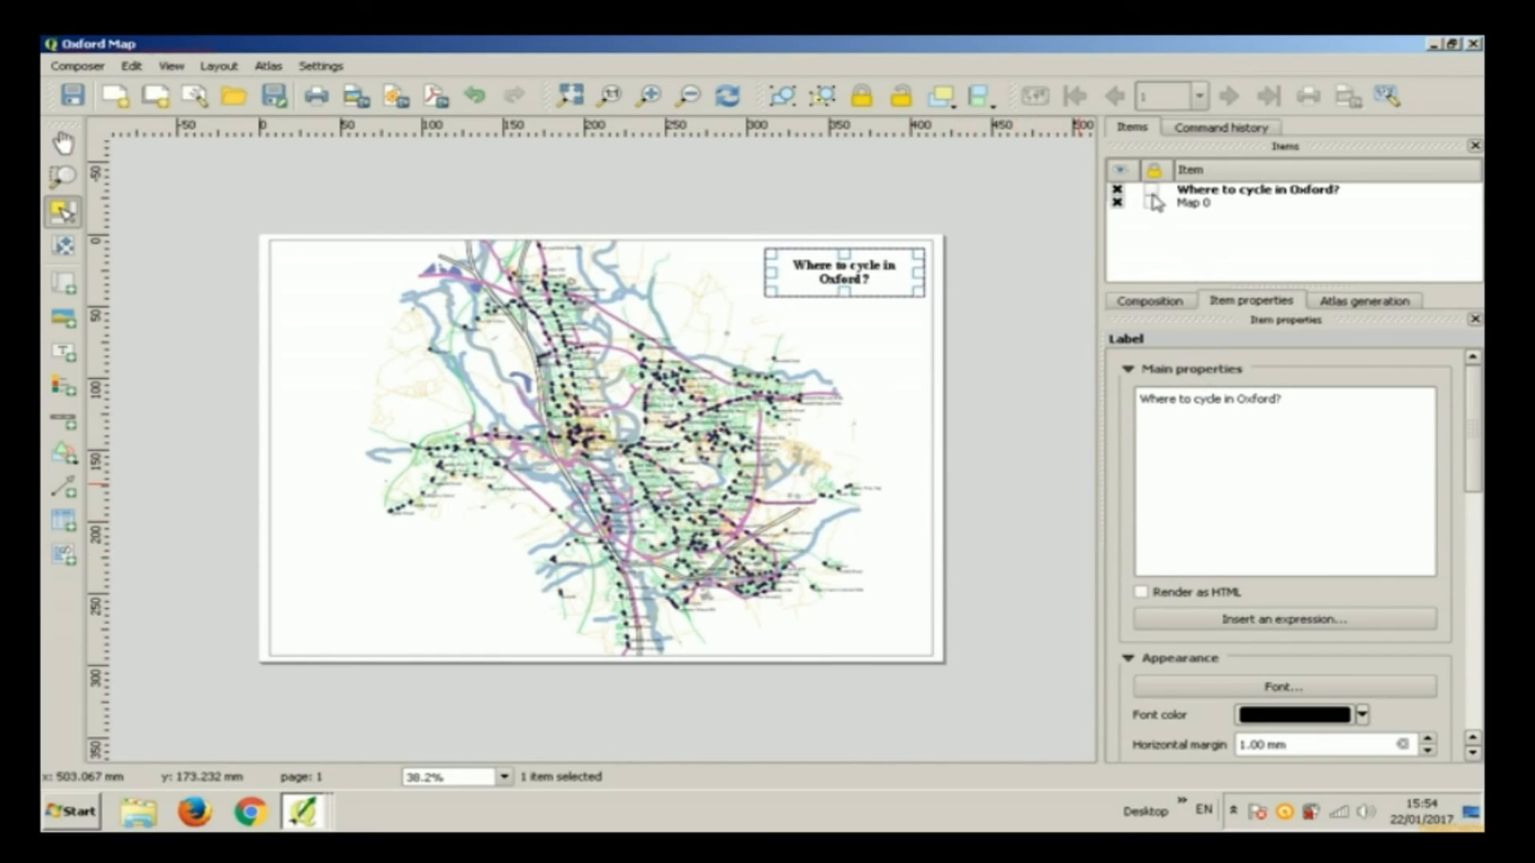
pyautogui.click(1151, 190)
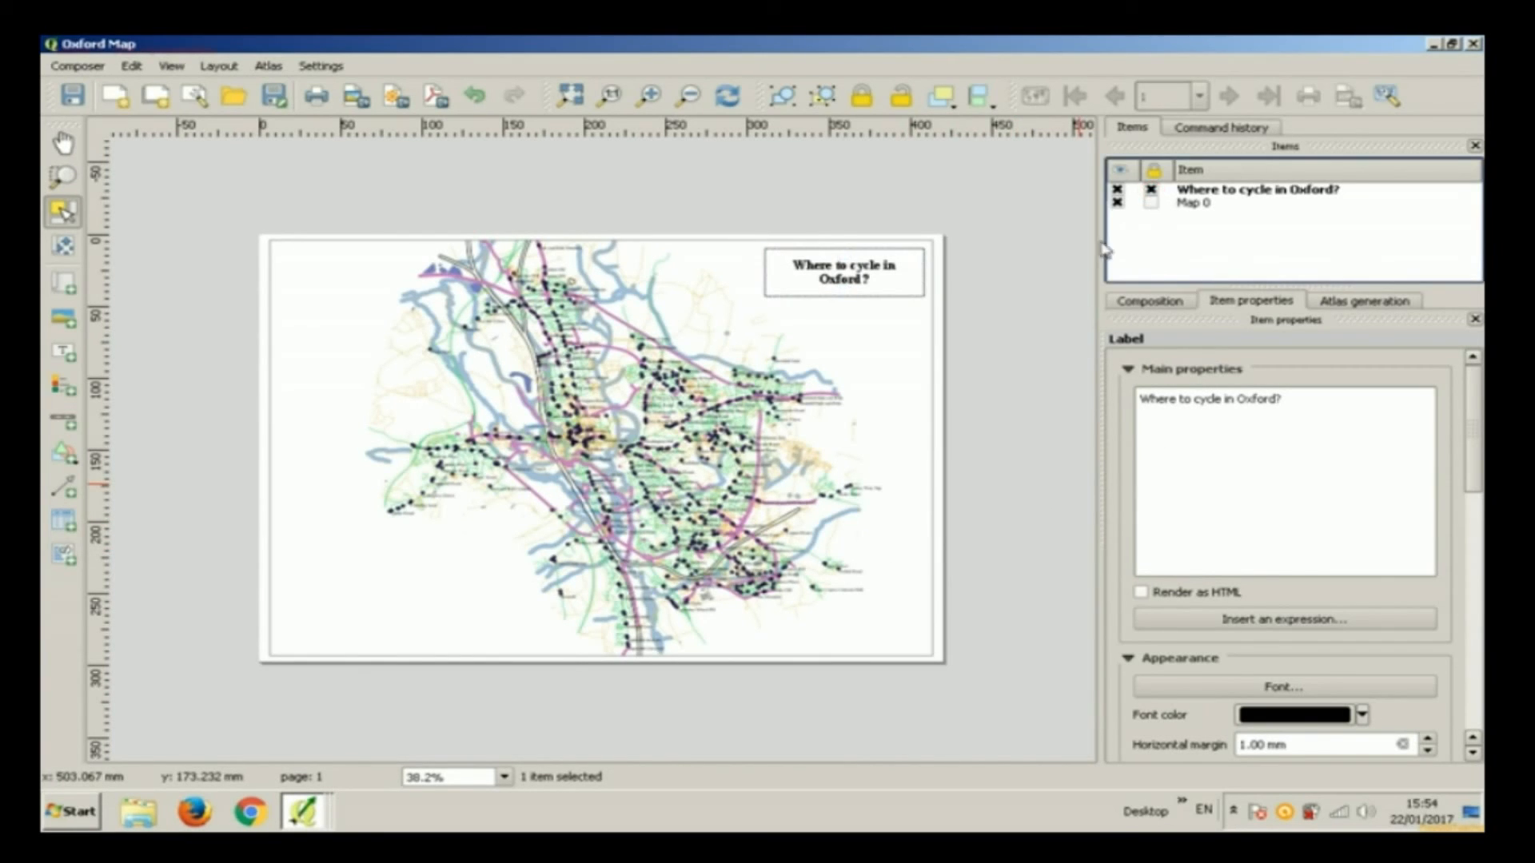
pyautogui.click(1019, 311)
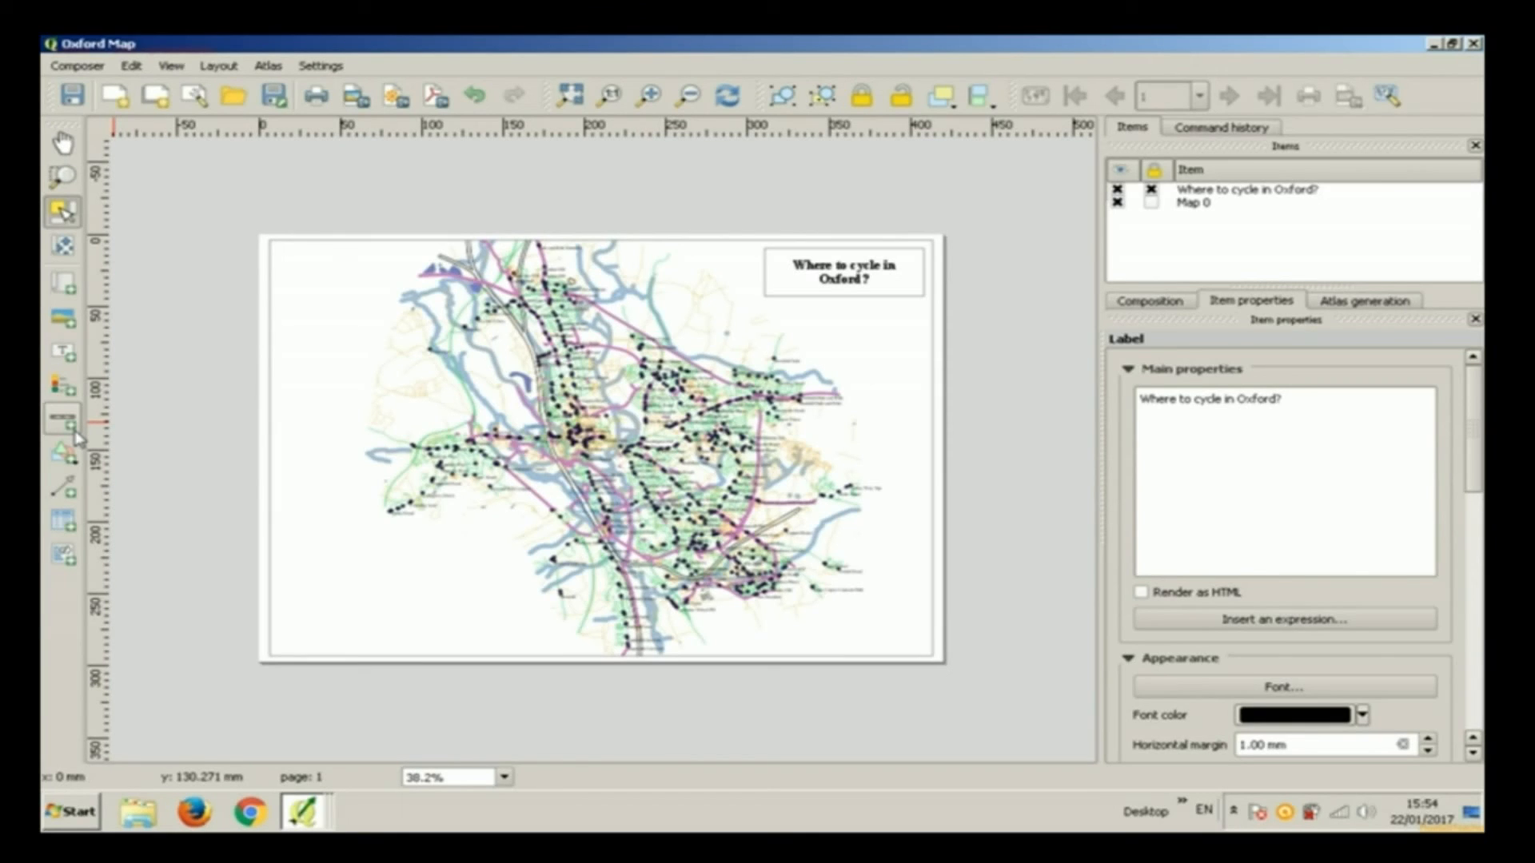
# Step: Add a legend in the lower-left area of the map page
pyautogui.click(66, 389)
pyautogui.moveTo(297, 486); pyautogui.dragTo(435, 649)
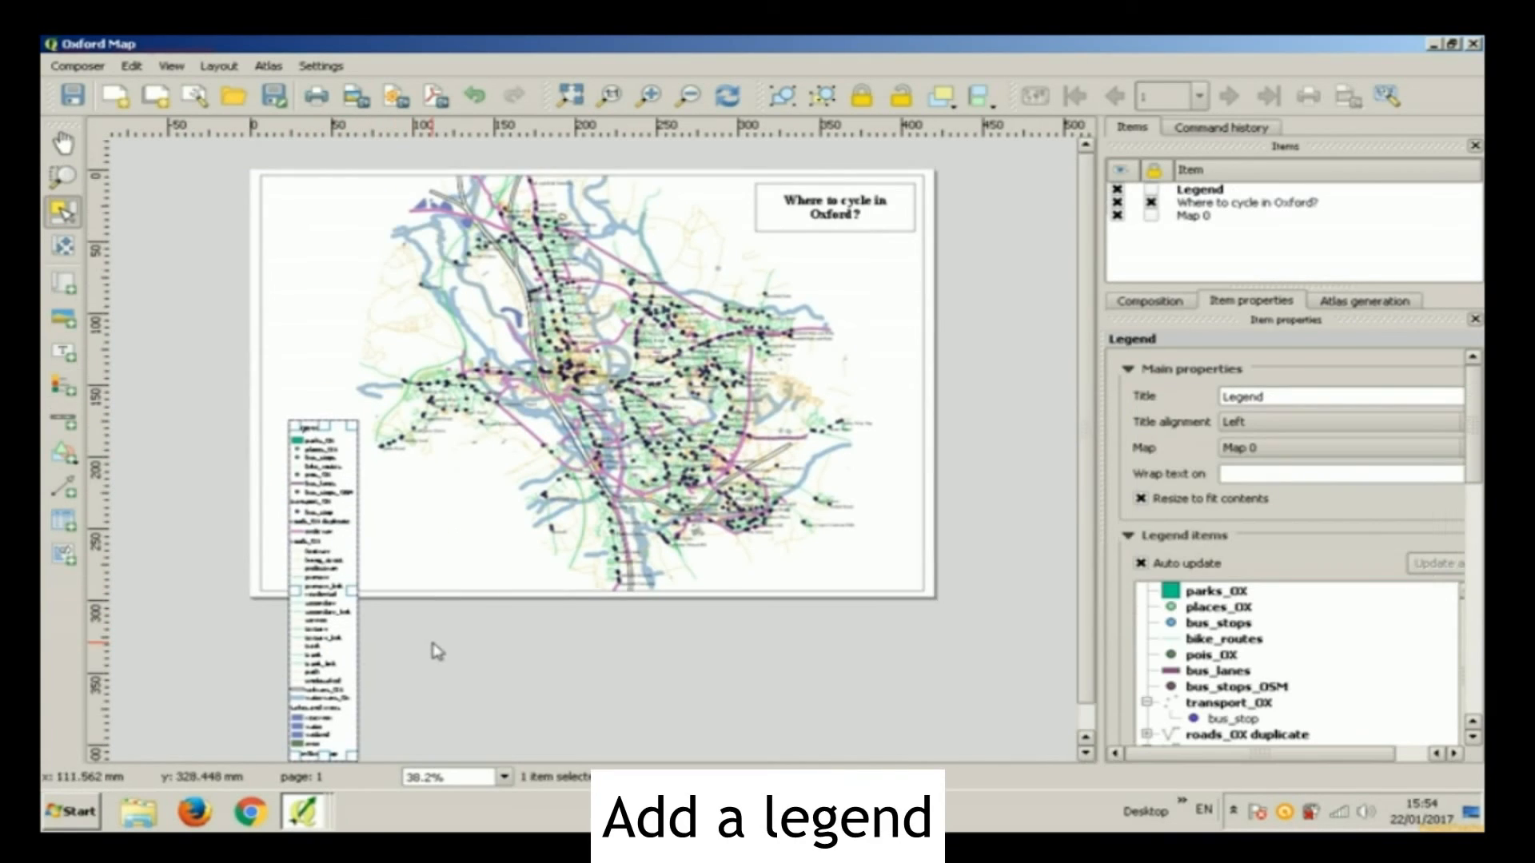
pyautogui.hotkey('ctrl', '-')
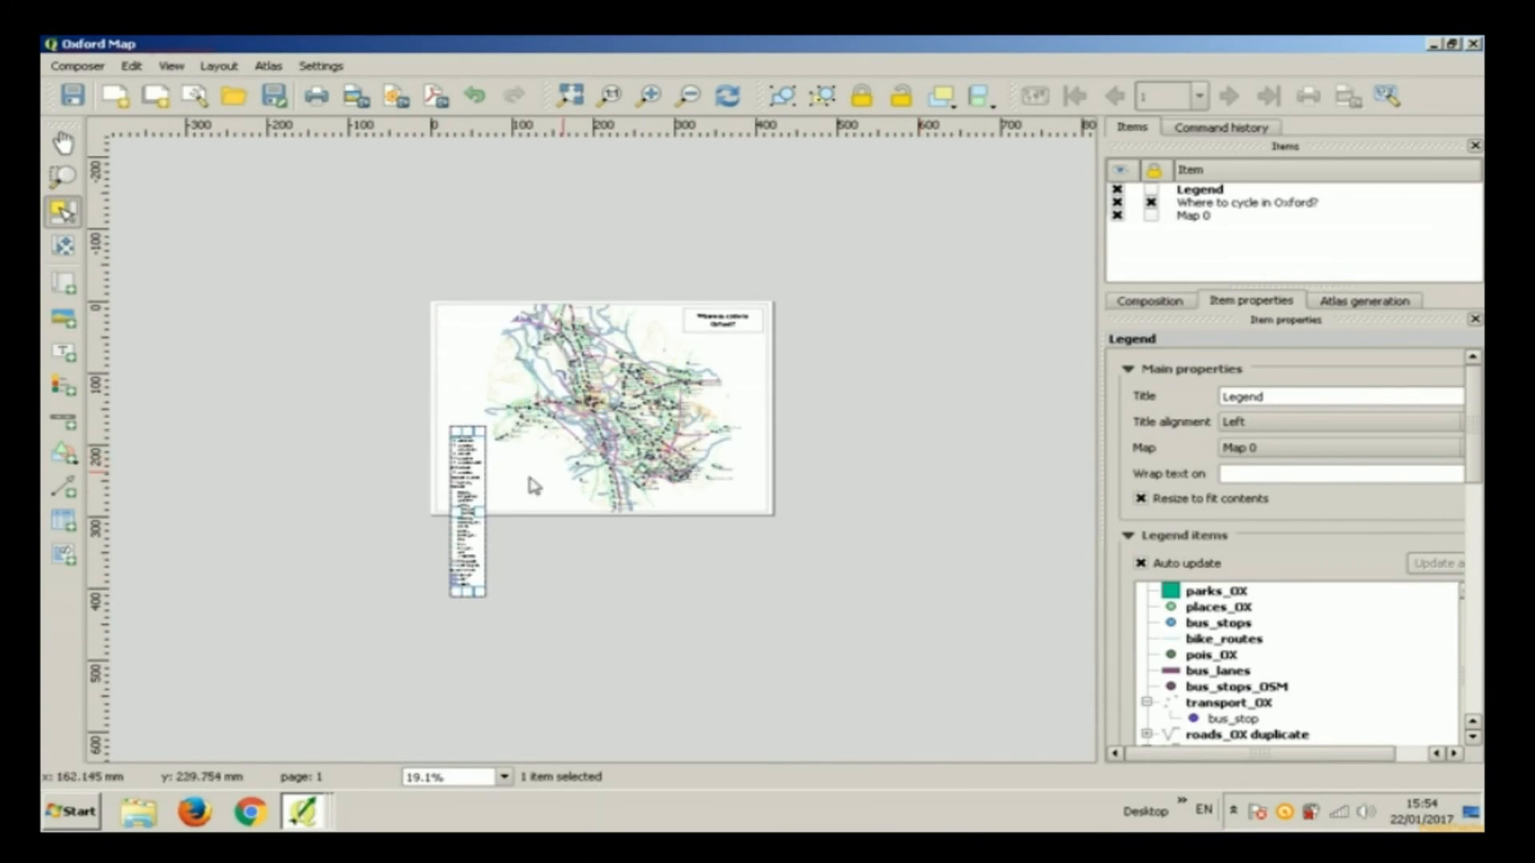
pyautogui.hotkey('ctrl', '+')
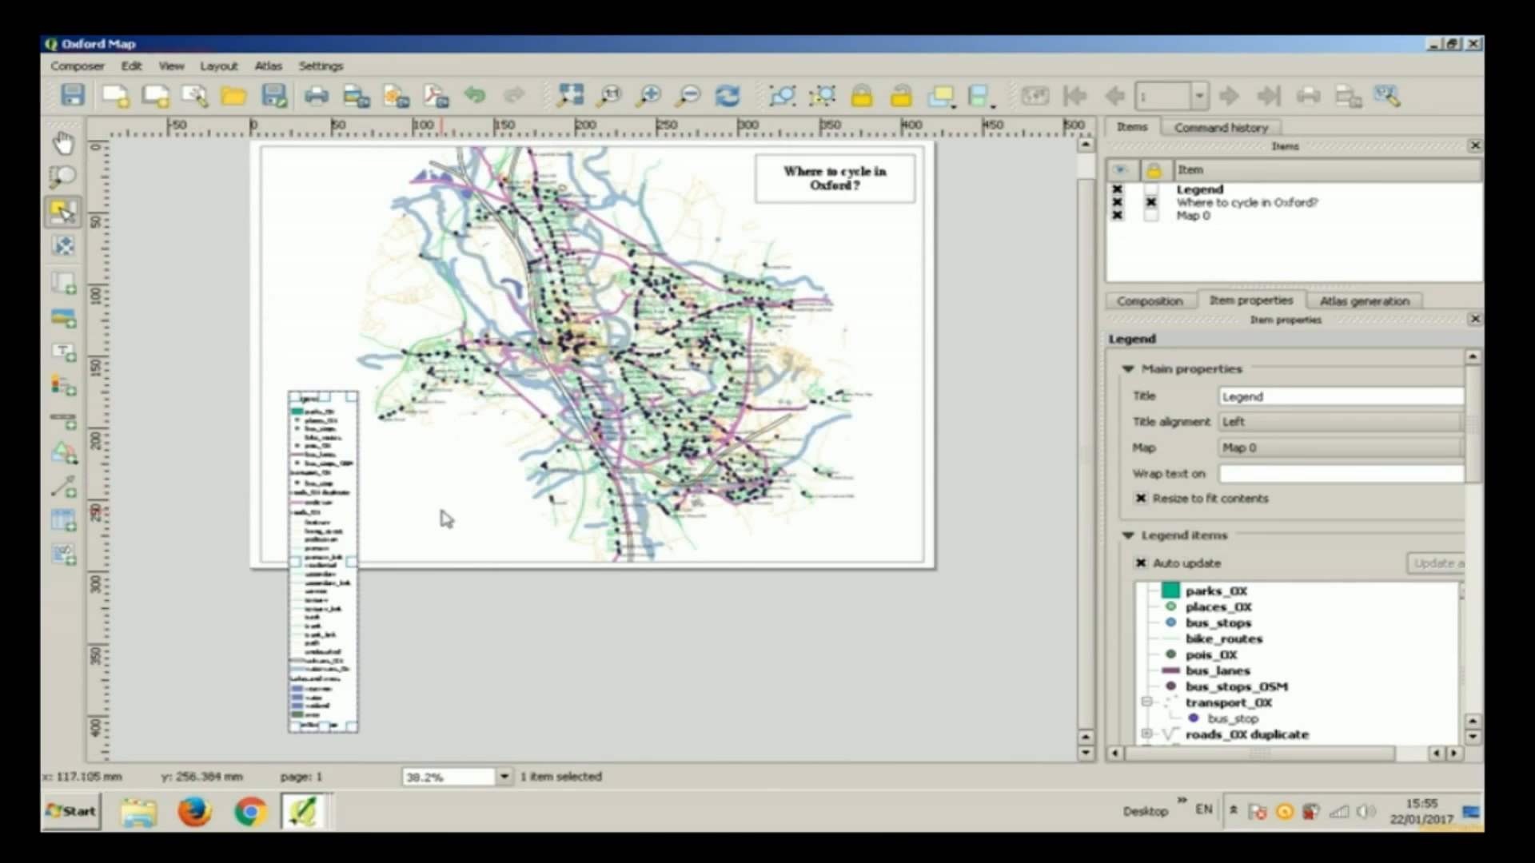
# Step: Turn off Auto update for the legend items and remove the roads_OX duplicate and OpenStreetMap entries
pyautogui.scroll(-5, 1475, 470)
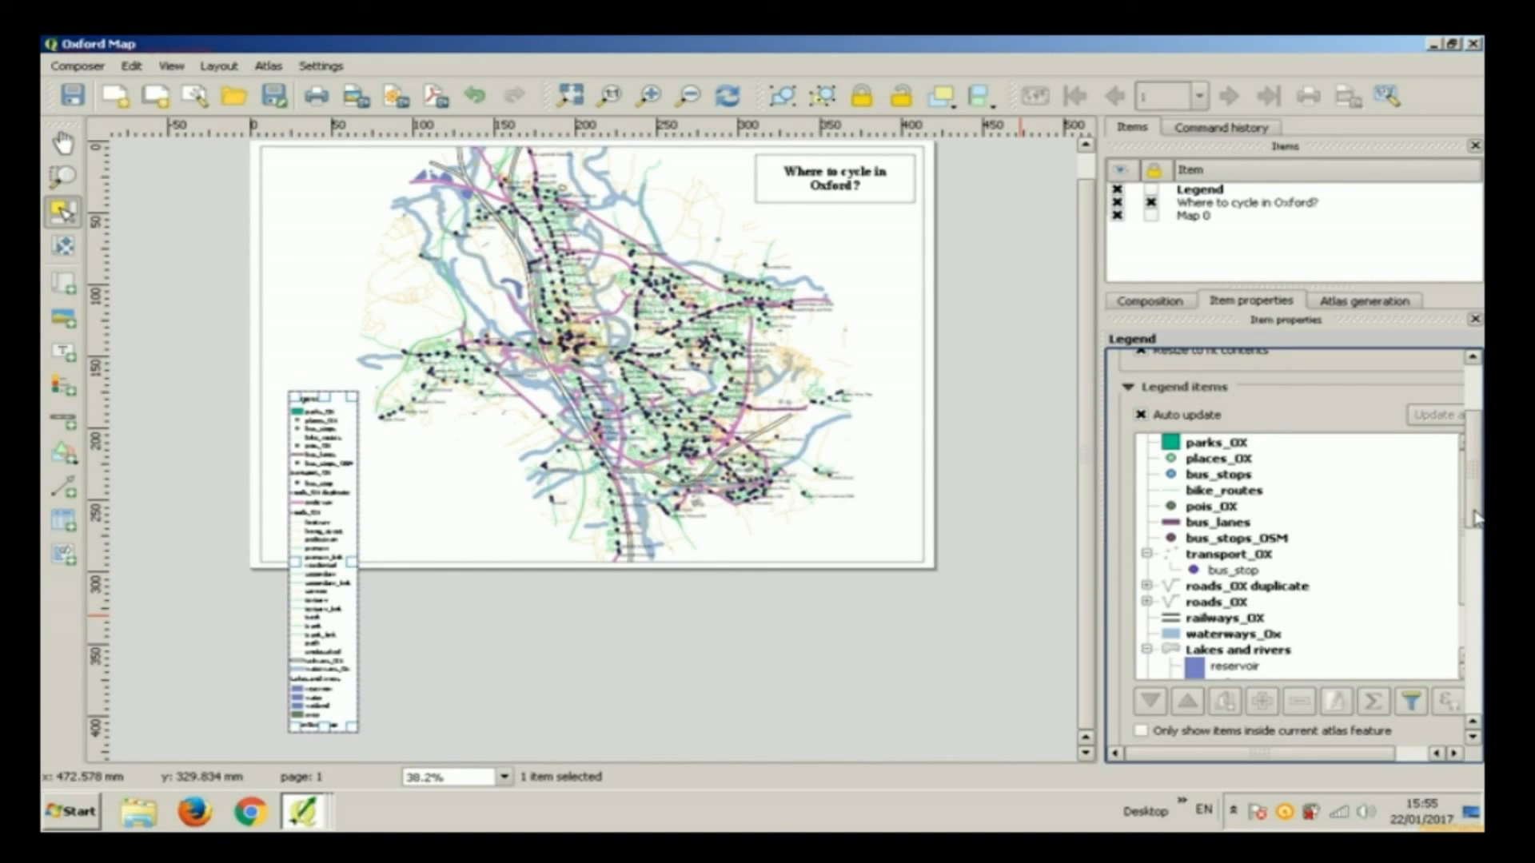
pyautogui.click(1199, 417)
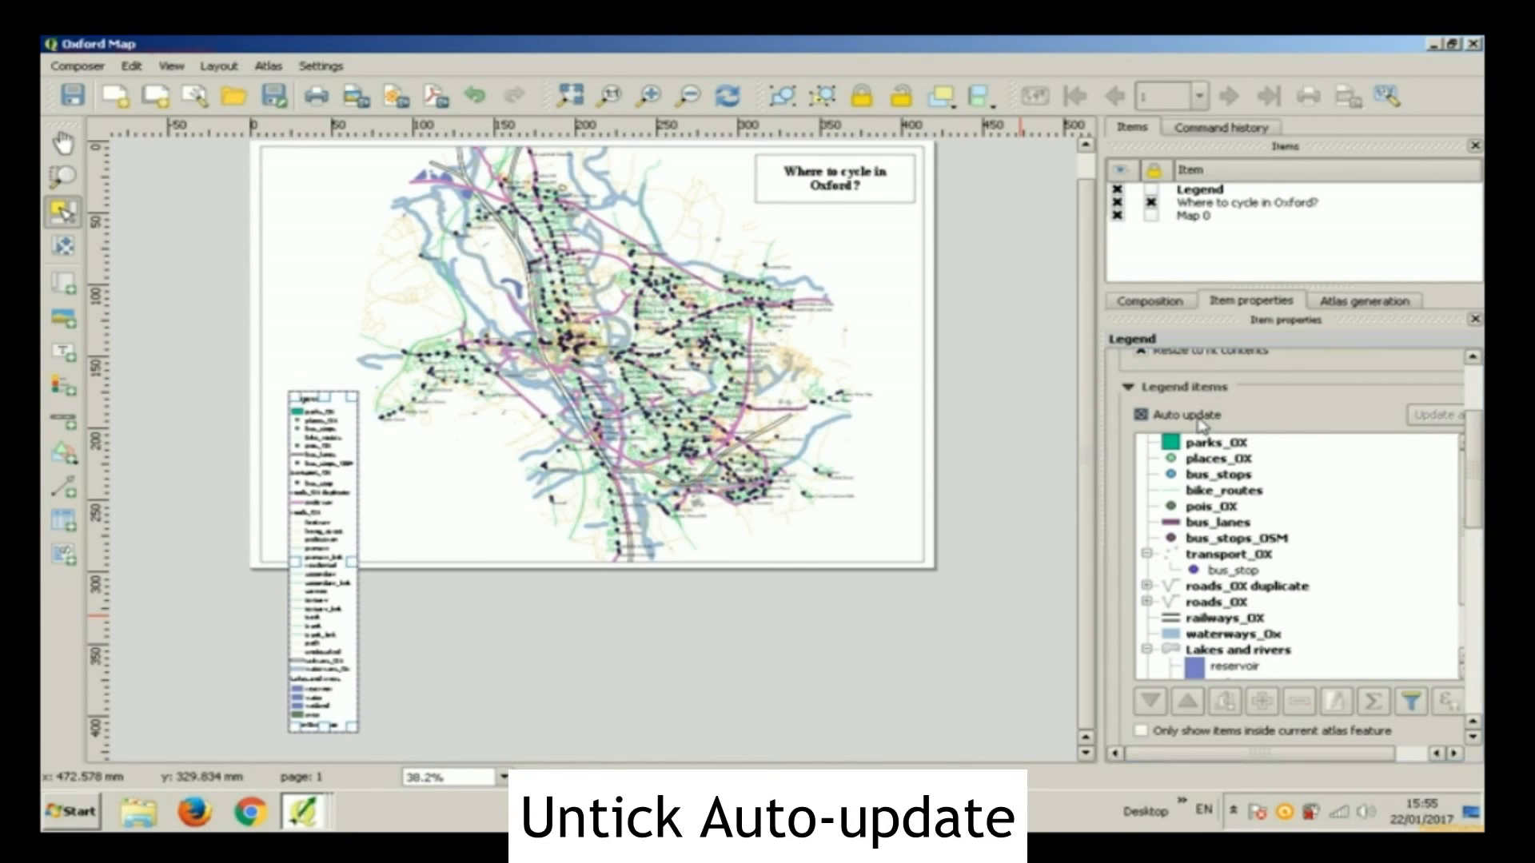
pyautogui.click(1251, 445)
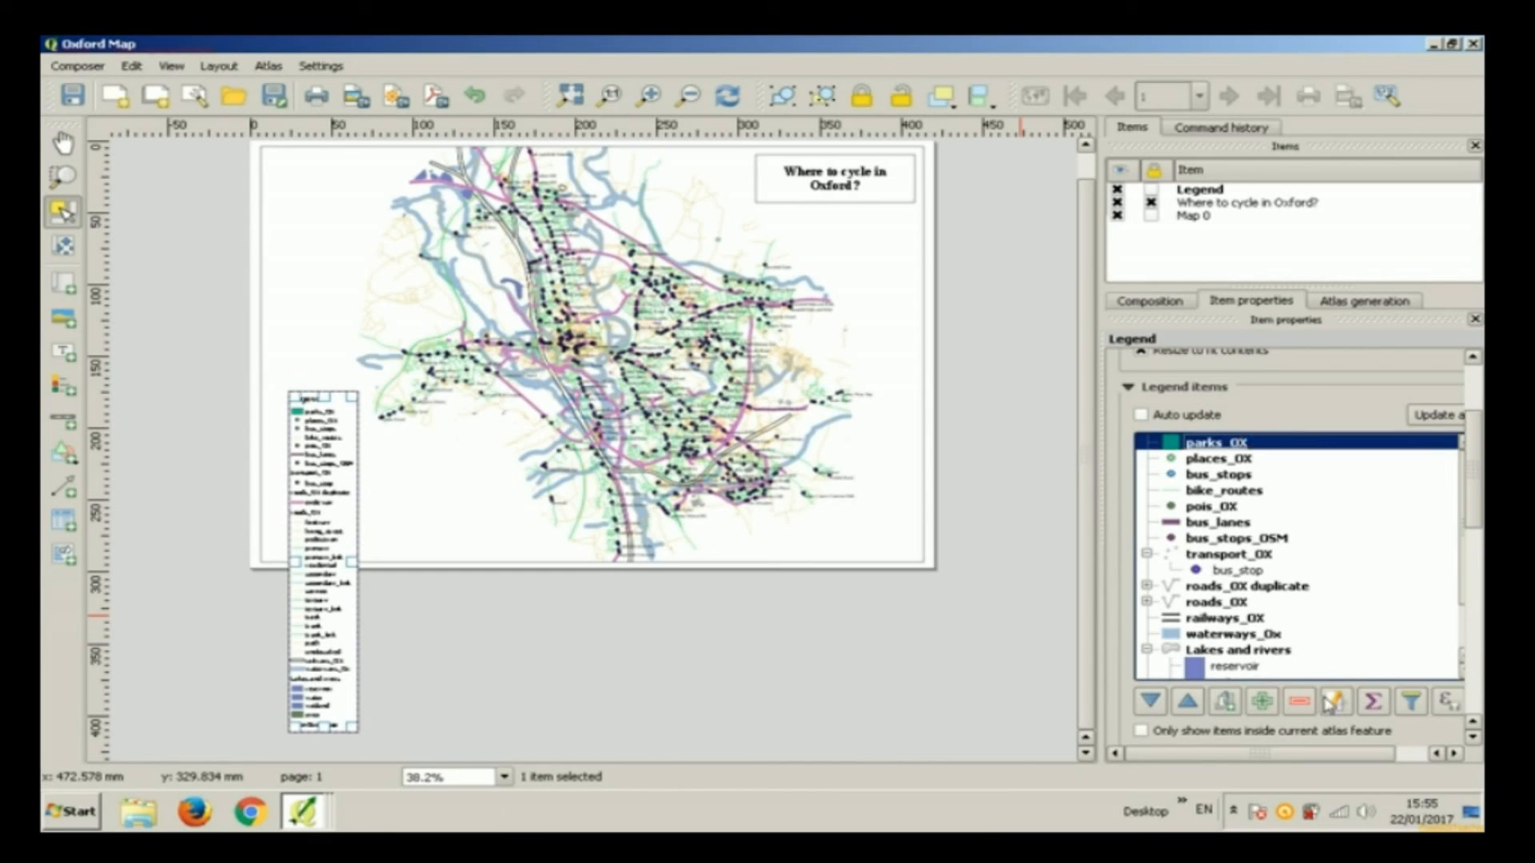
pyautogui.scroll(-2, 1357, 599)
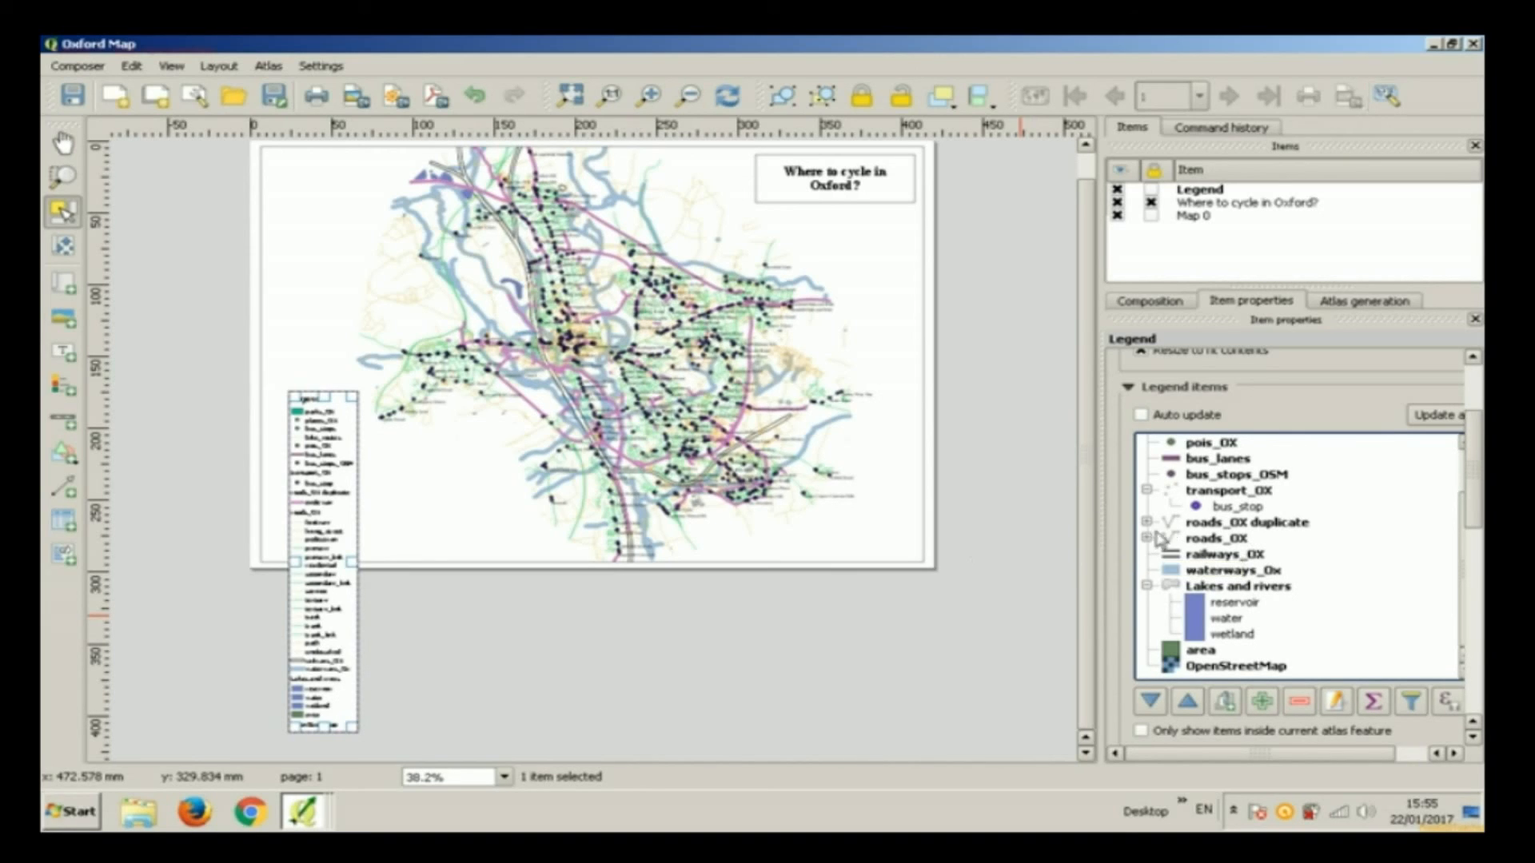
pyautogui.click(1203, 528)
pyautogui.click(1299, 701)
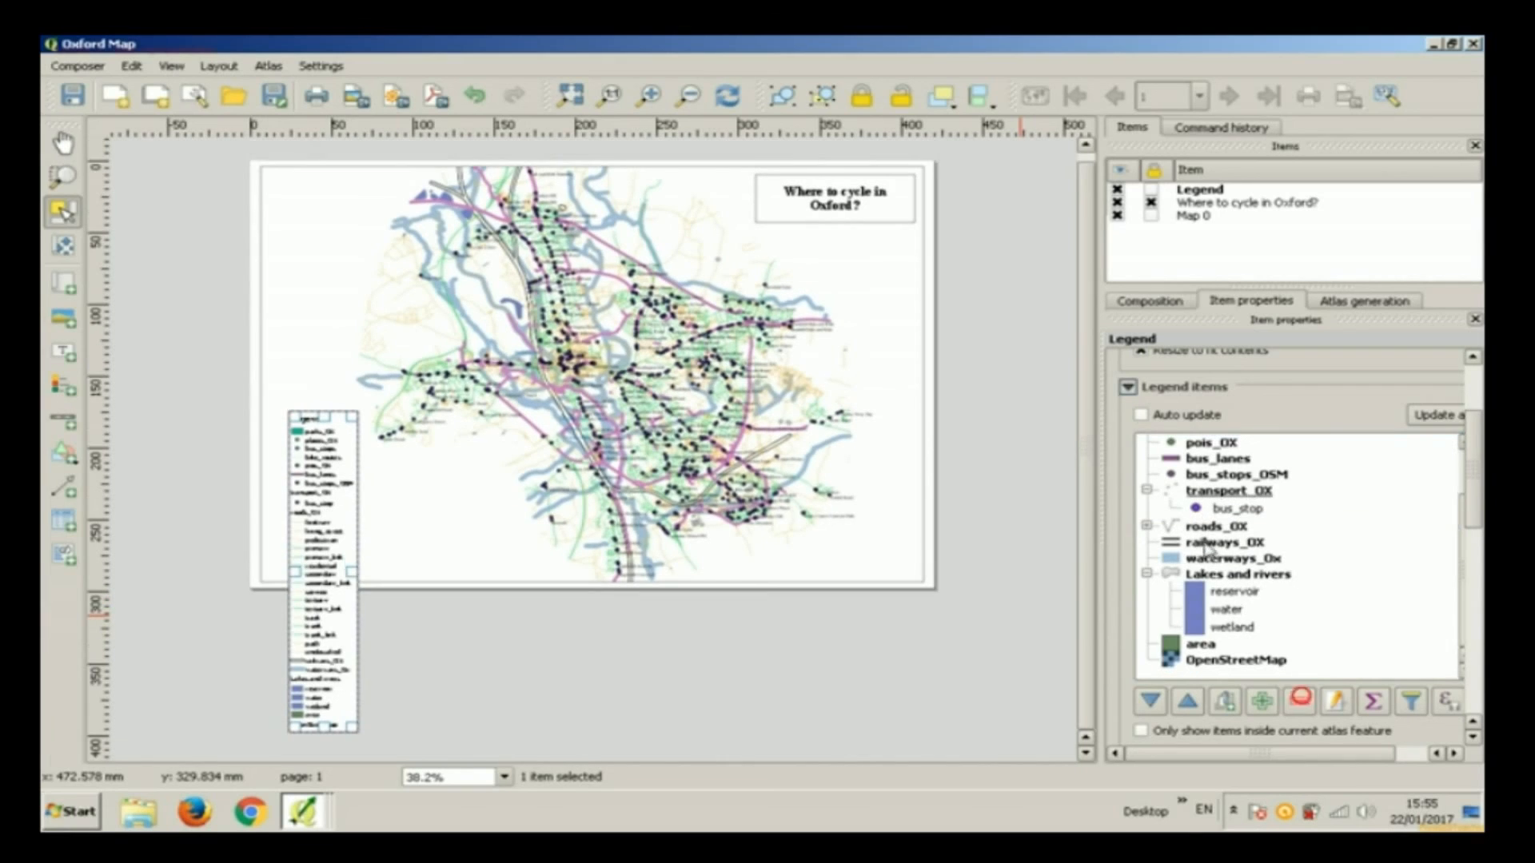
pyautogui.click(1204, 660)
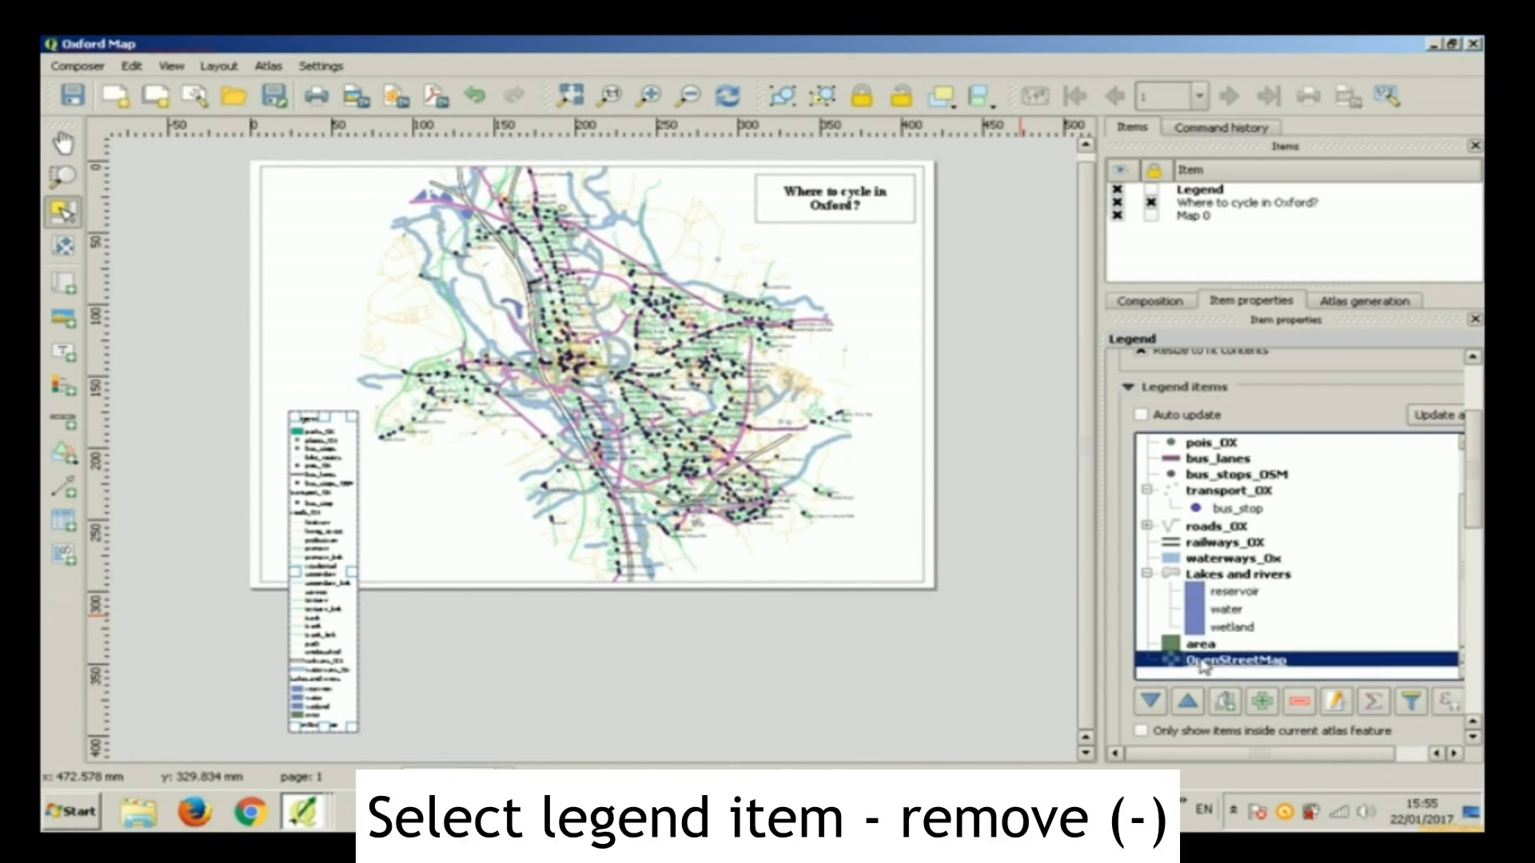
pyautogui.click(1301, 704)
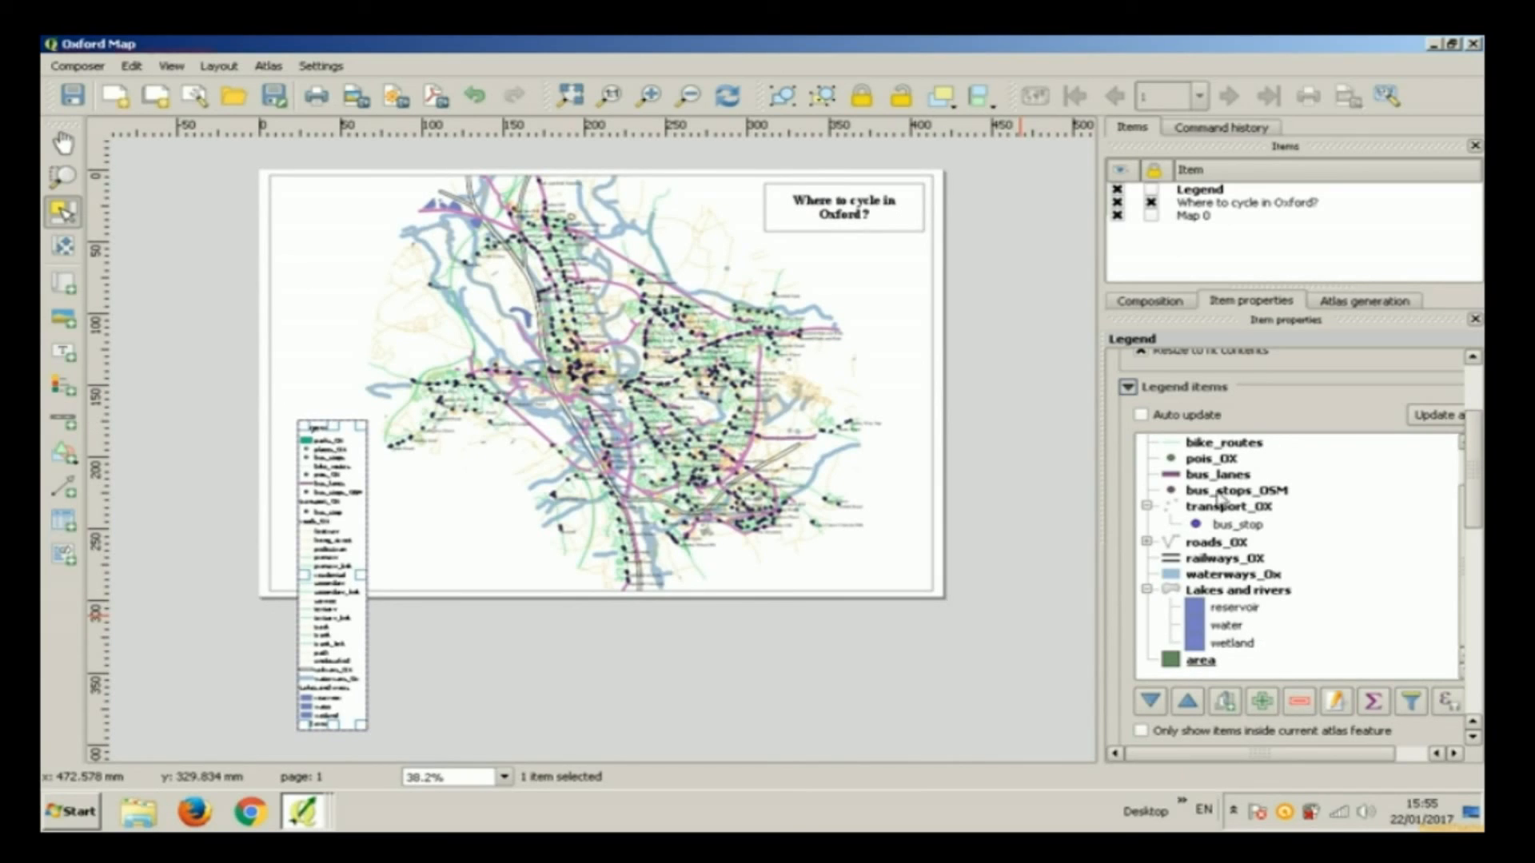
# Step: Remove the places_OX, pois_OX and bus_stops entries from the legend
pyautogui.scroll(1, 1221, 497)
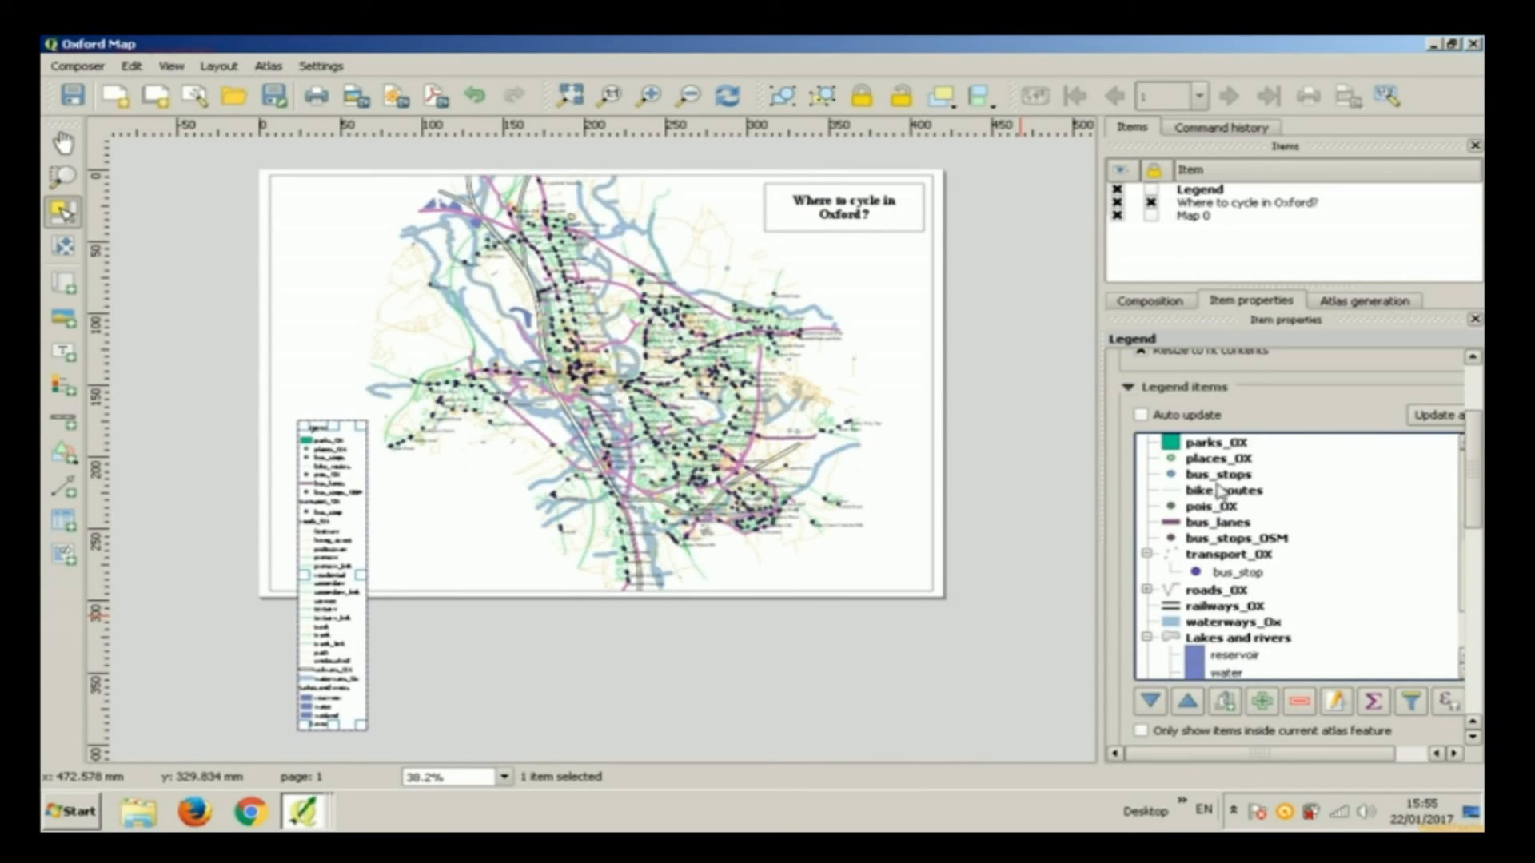
pyautogui.click(1221, 458)
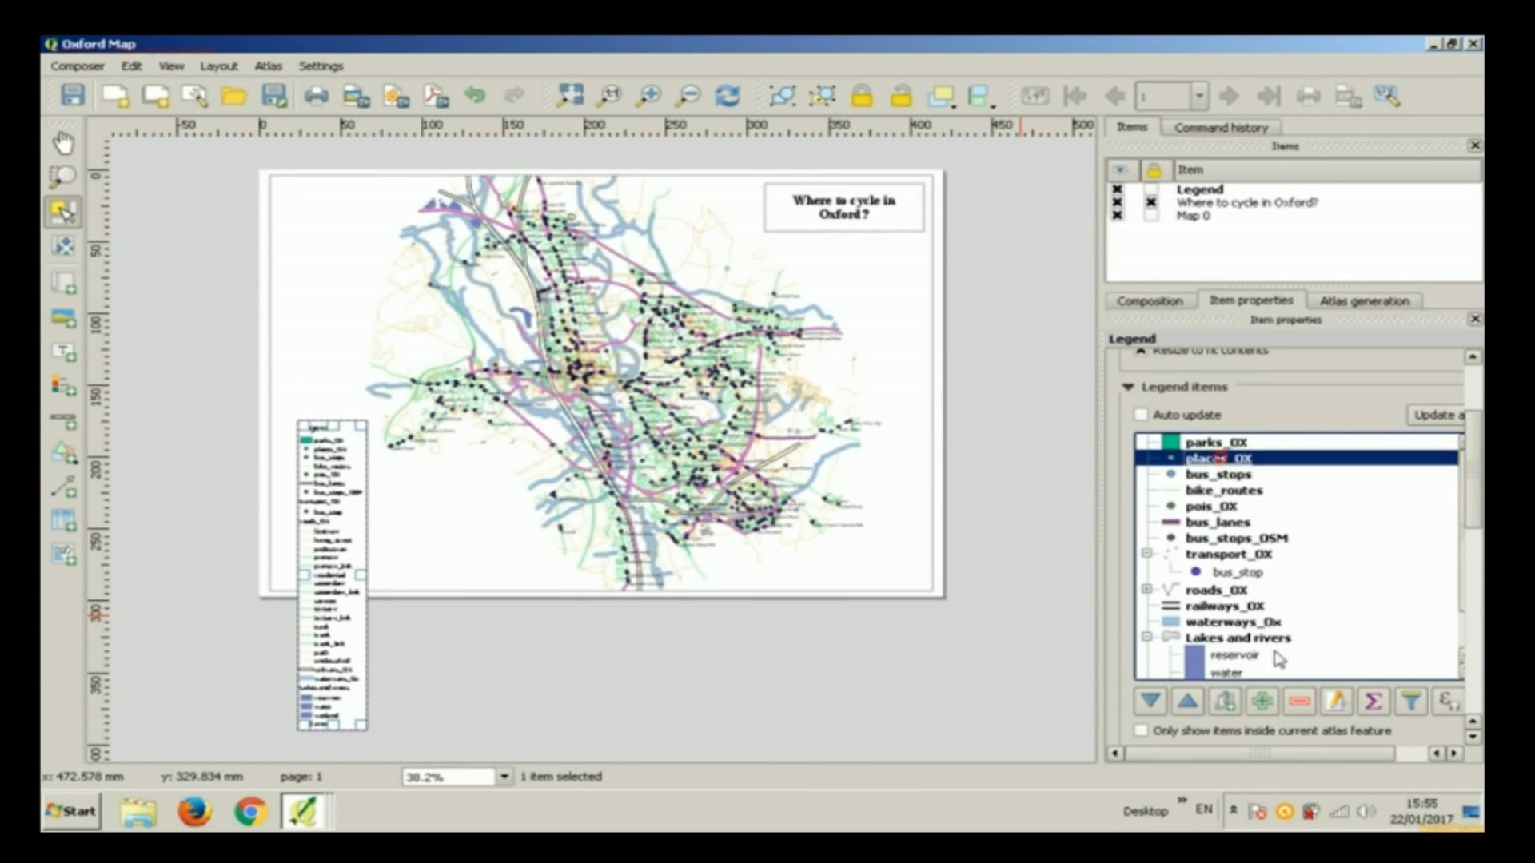
pyautogui.click(1300, 702)
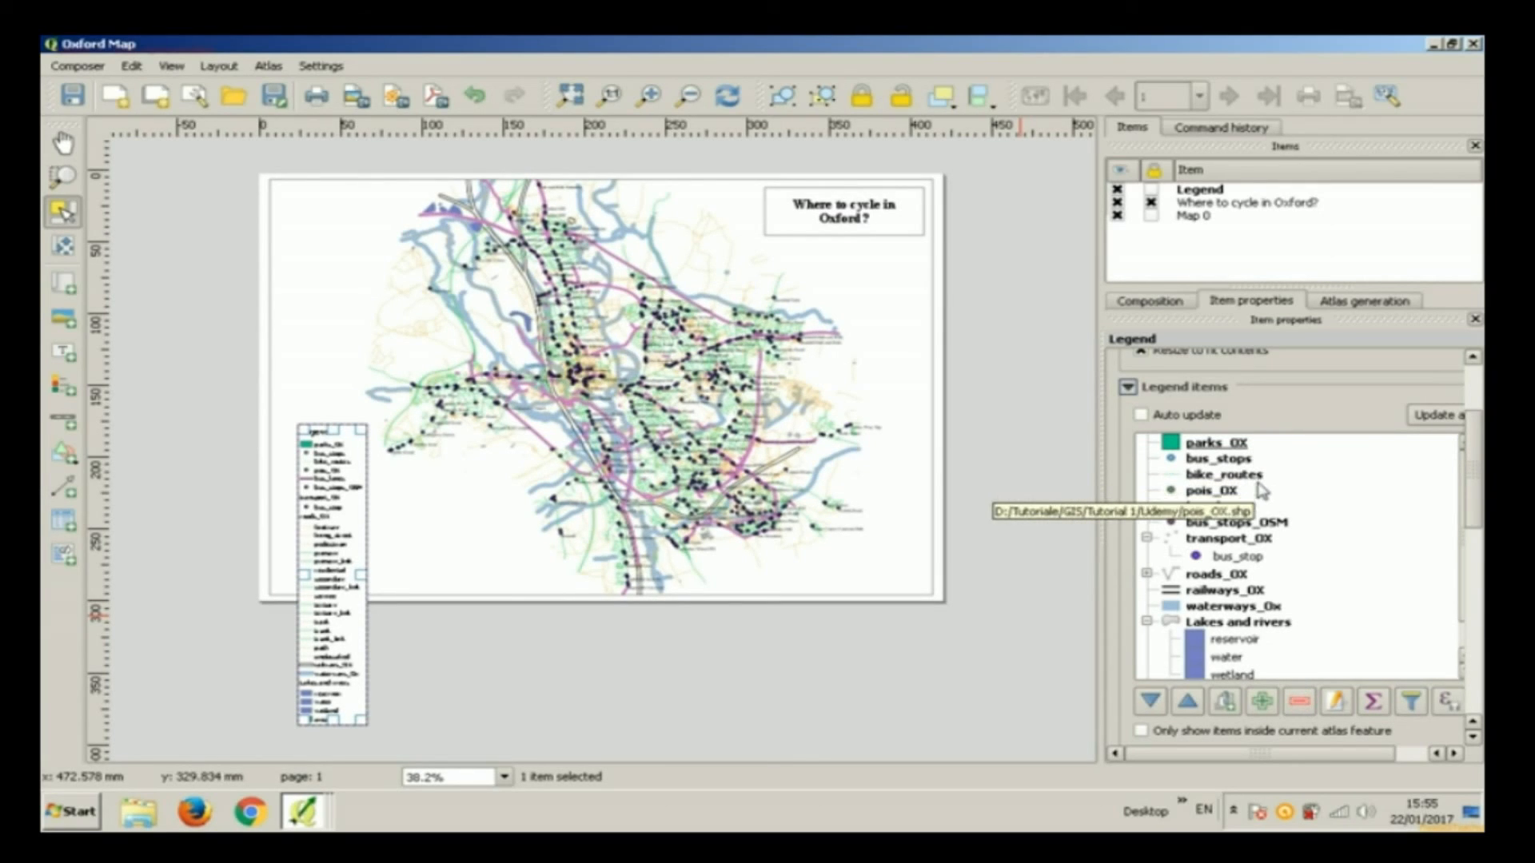
pyautogui.click(1260, 490)
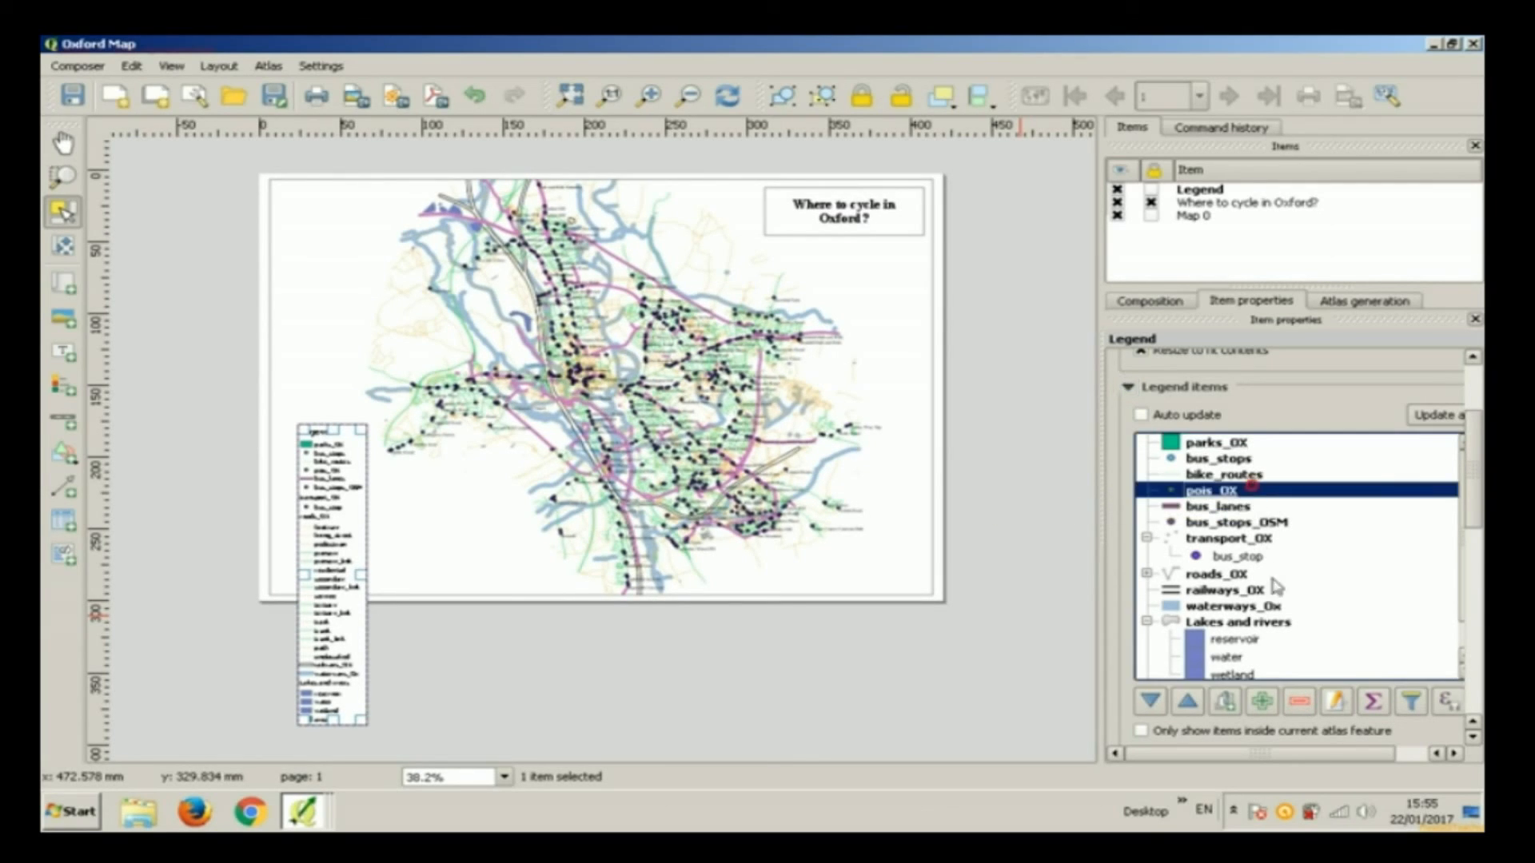
pyautogui.click(1296, 703)
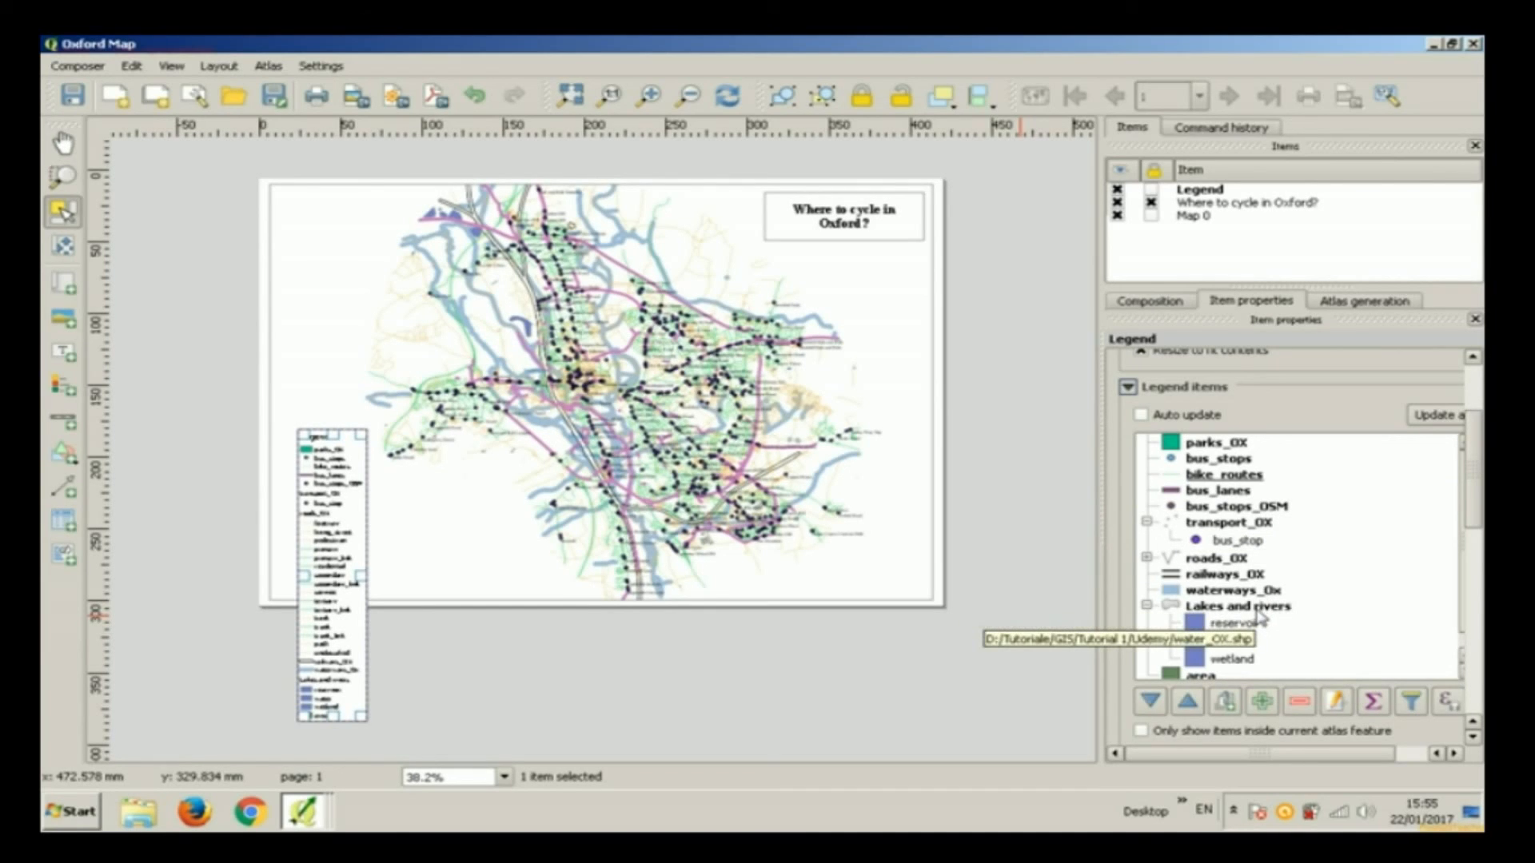
pyautogui.click(1252, 462)
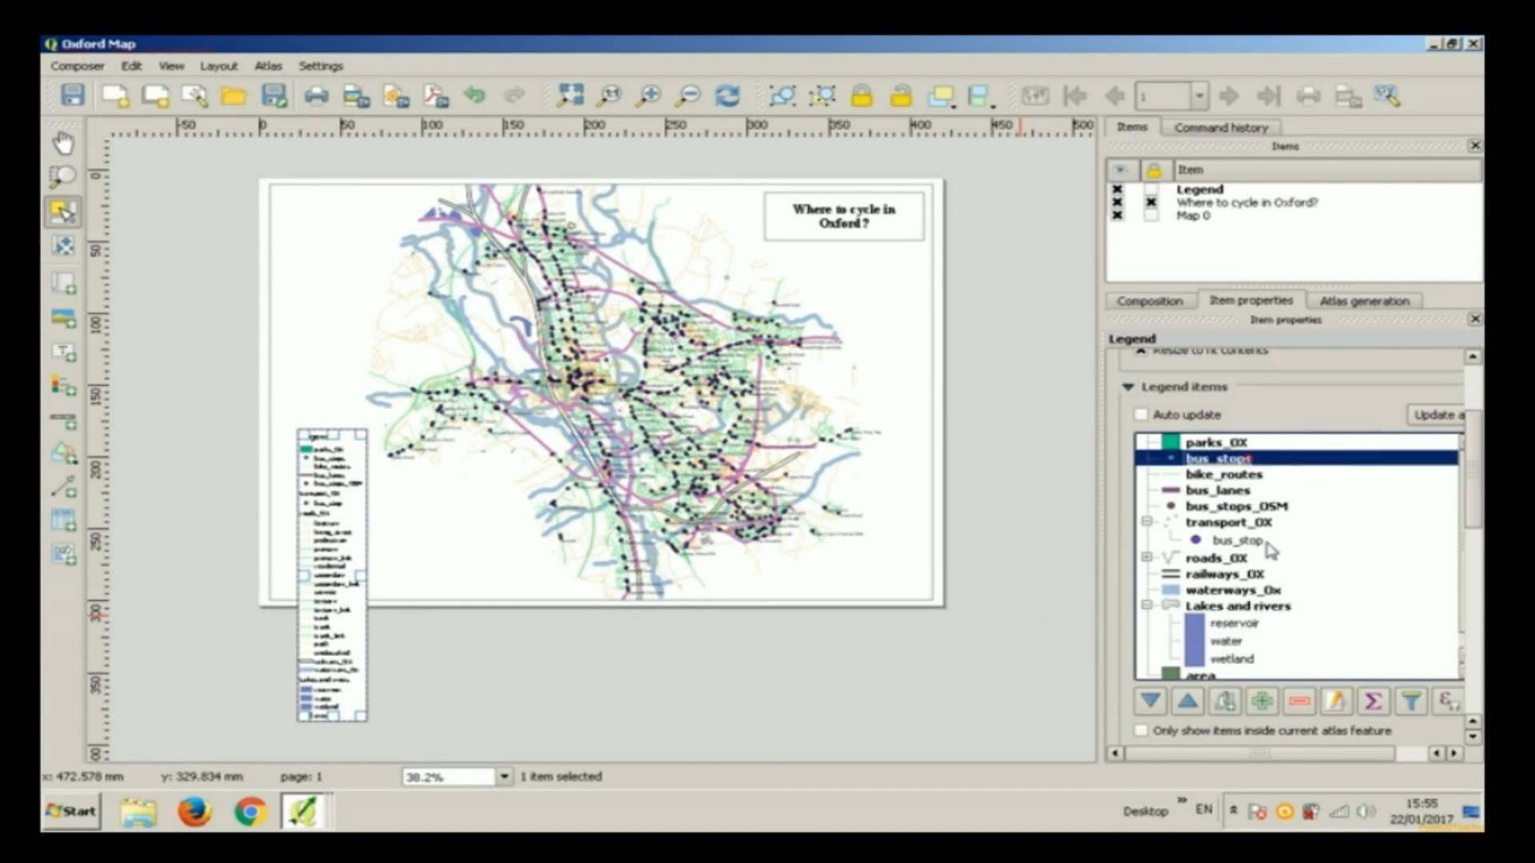
pyautogui.click(1299, 701)
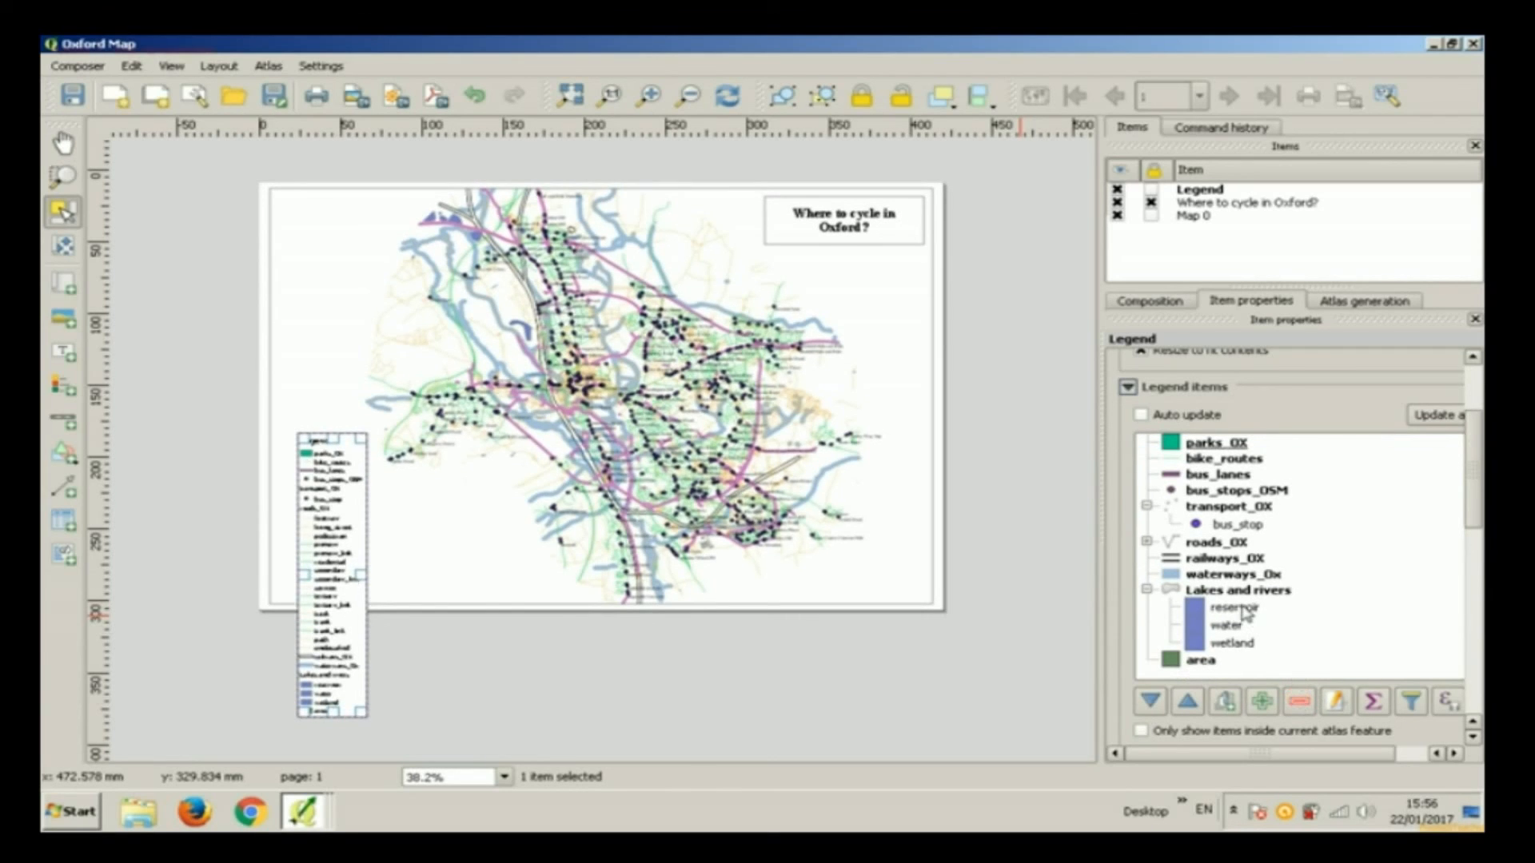
# Step: Remove the footway and living_street classes from the roads_OX group in the legend
pyautogui.click(1147, 542)
pyautogui.scroll(-4, 1279, 584)
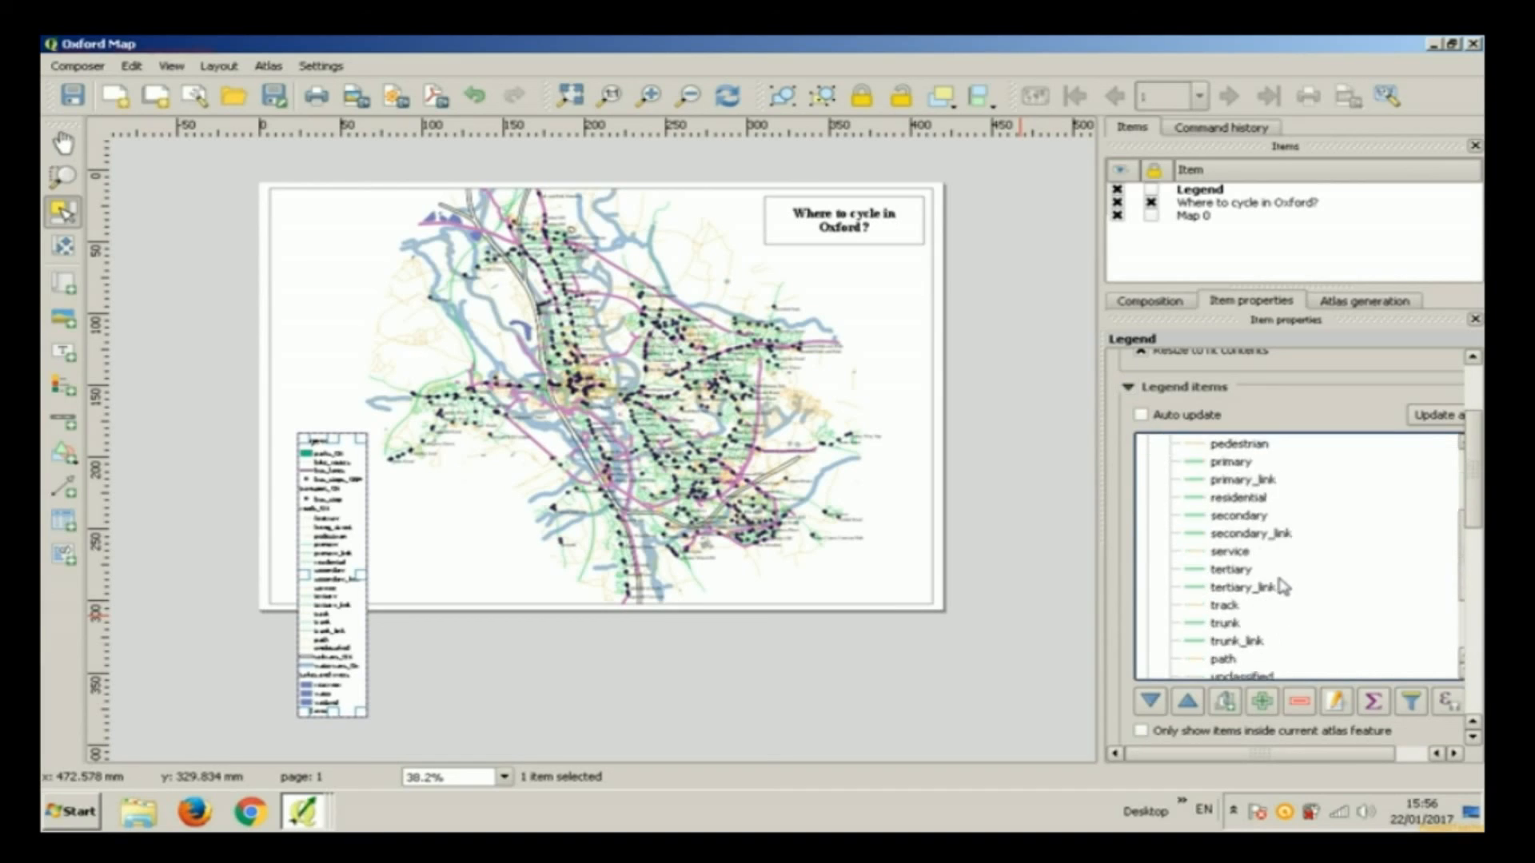
pyautogui.scroll(3, 1283, 586)
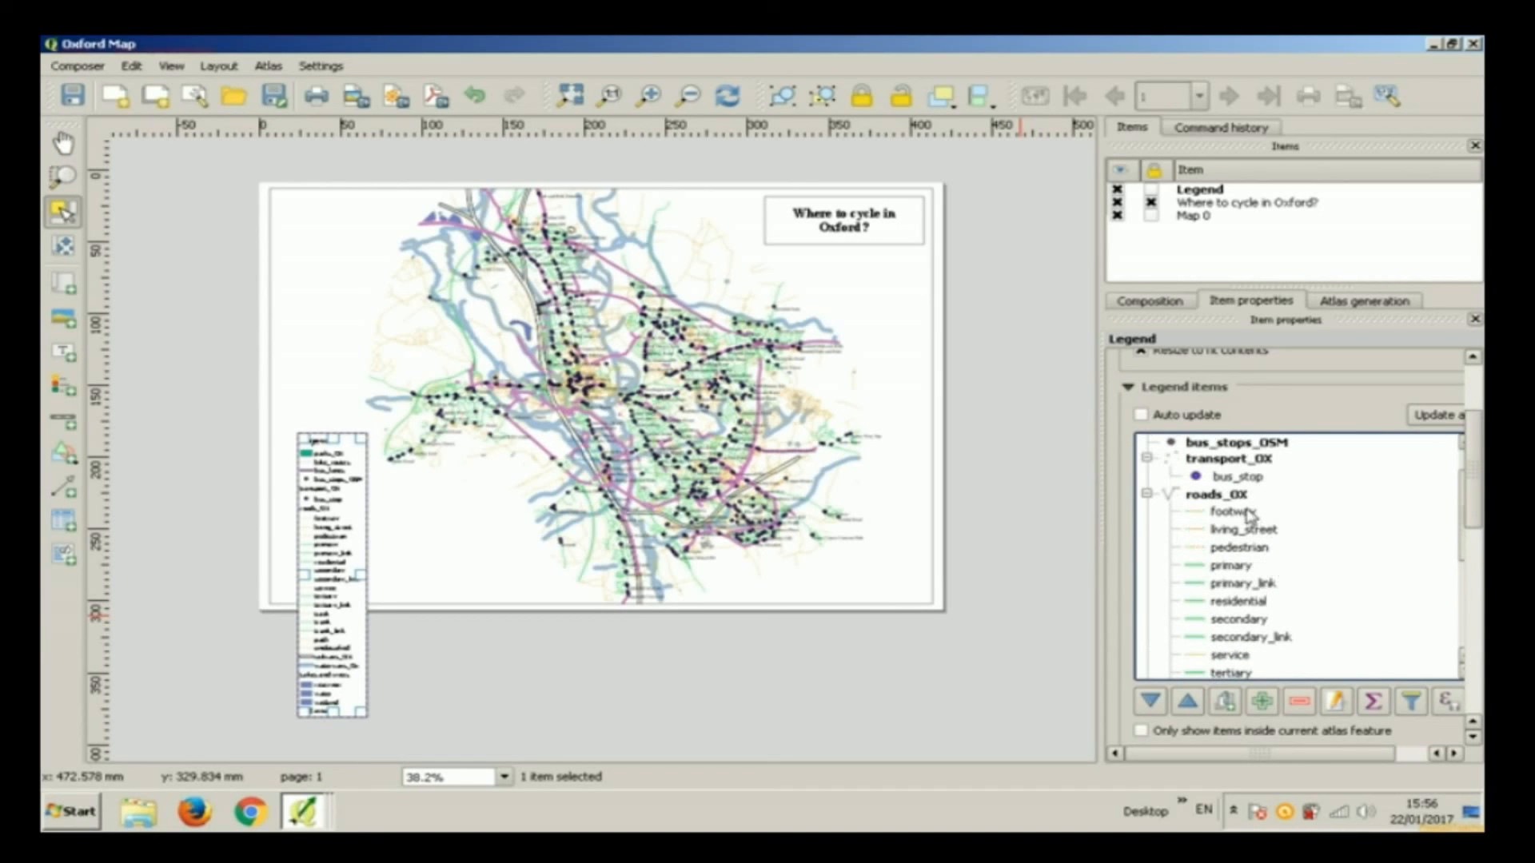
pyautogui.click(1251, 517)
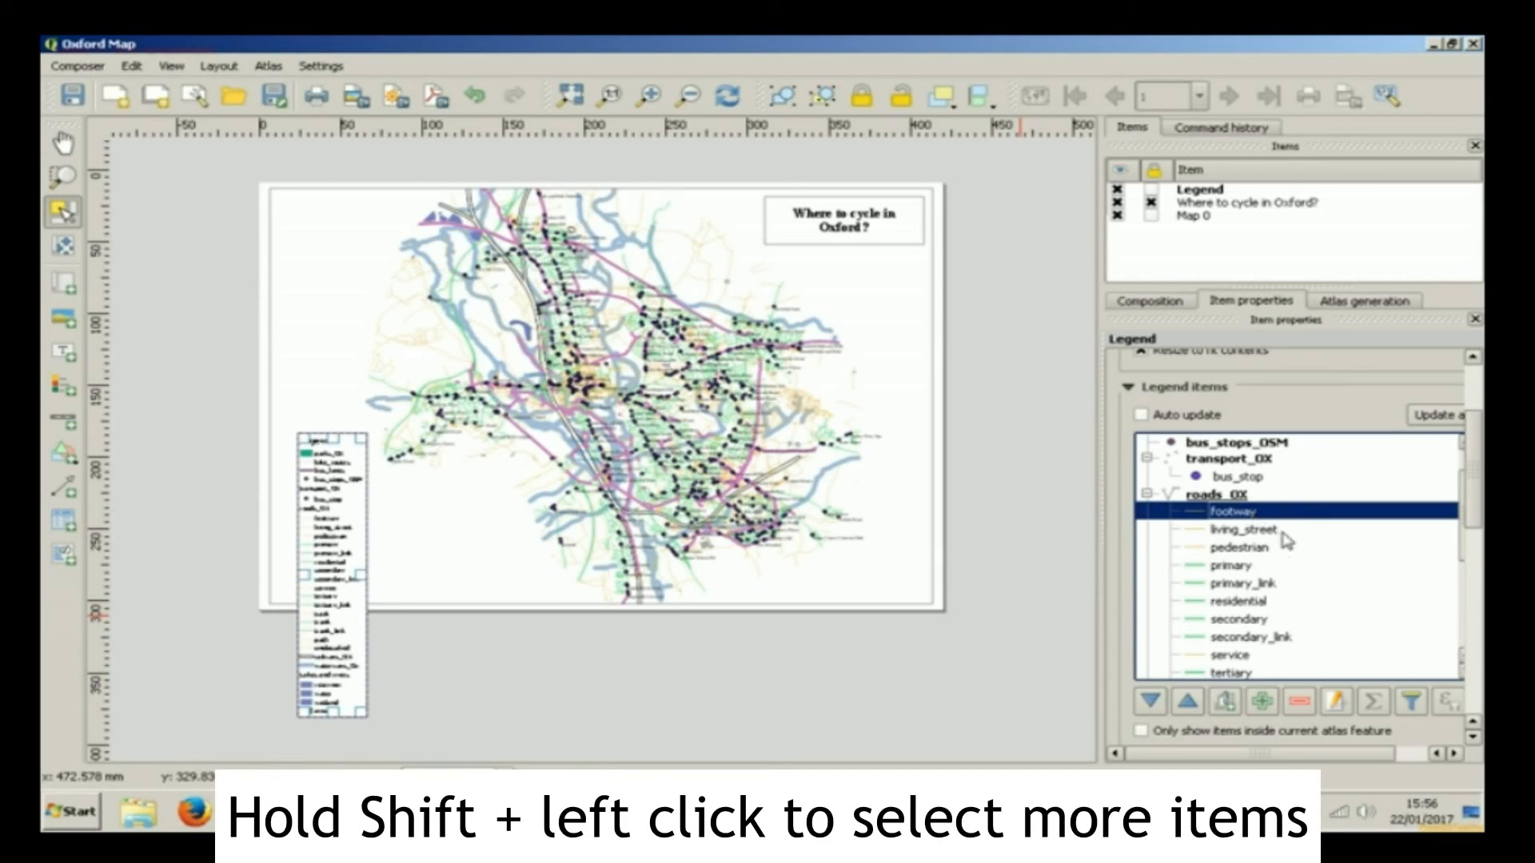
pyautogui.keyDown('shift'); pyautogui.click(1276, 529); pyautogui.keyUp('shift')
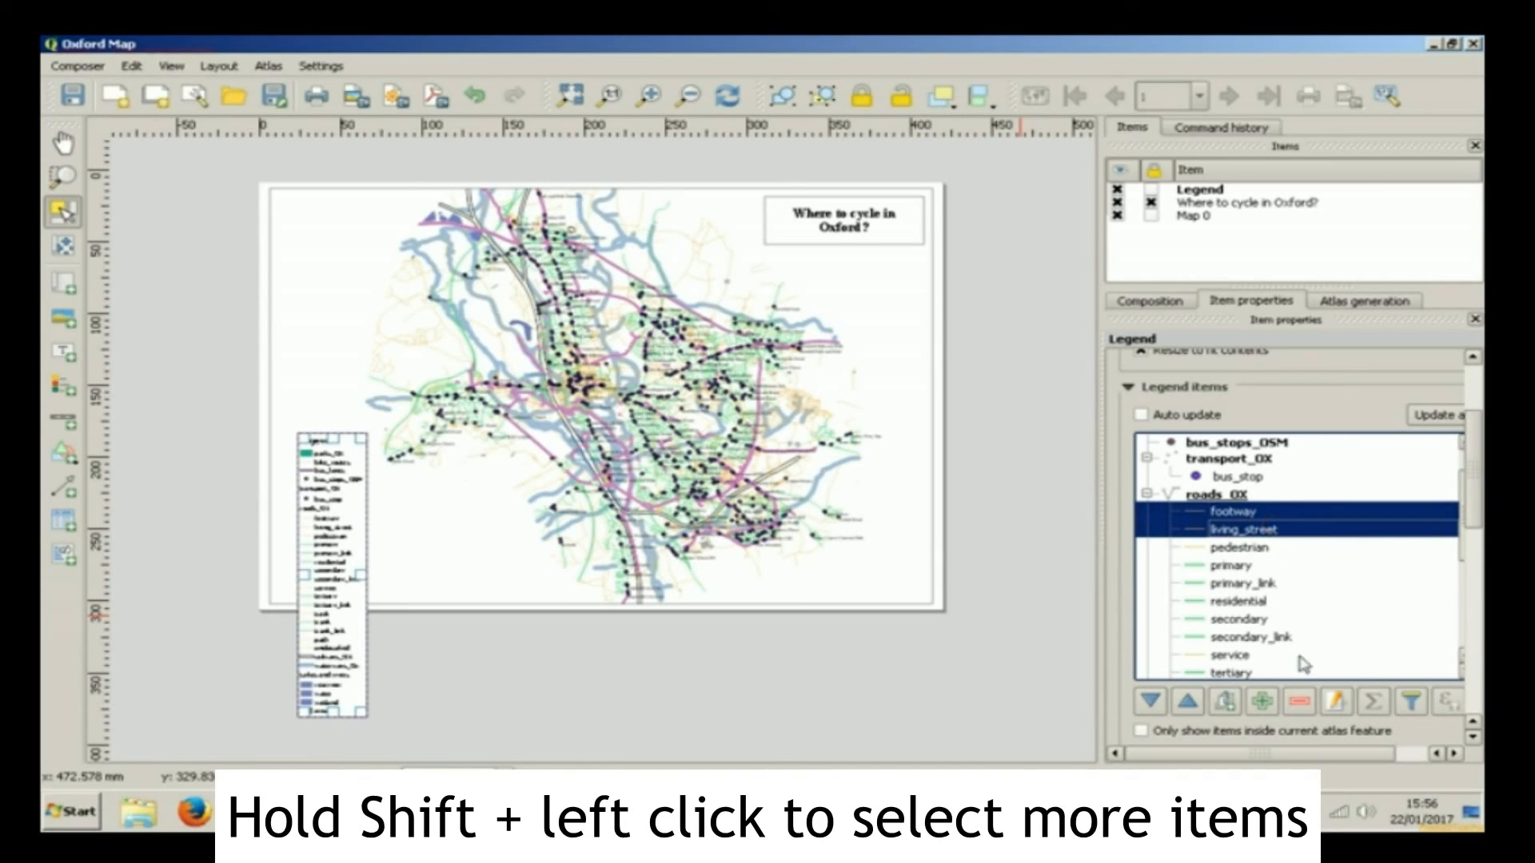
pyautogui.click(1298, 708)
# Step: Remove the road classes from primary_link through unclassified, keeping only pedestrian and primary under roads_OX
pyautogui.click(1257, 546)
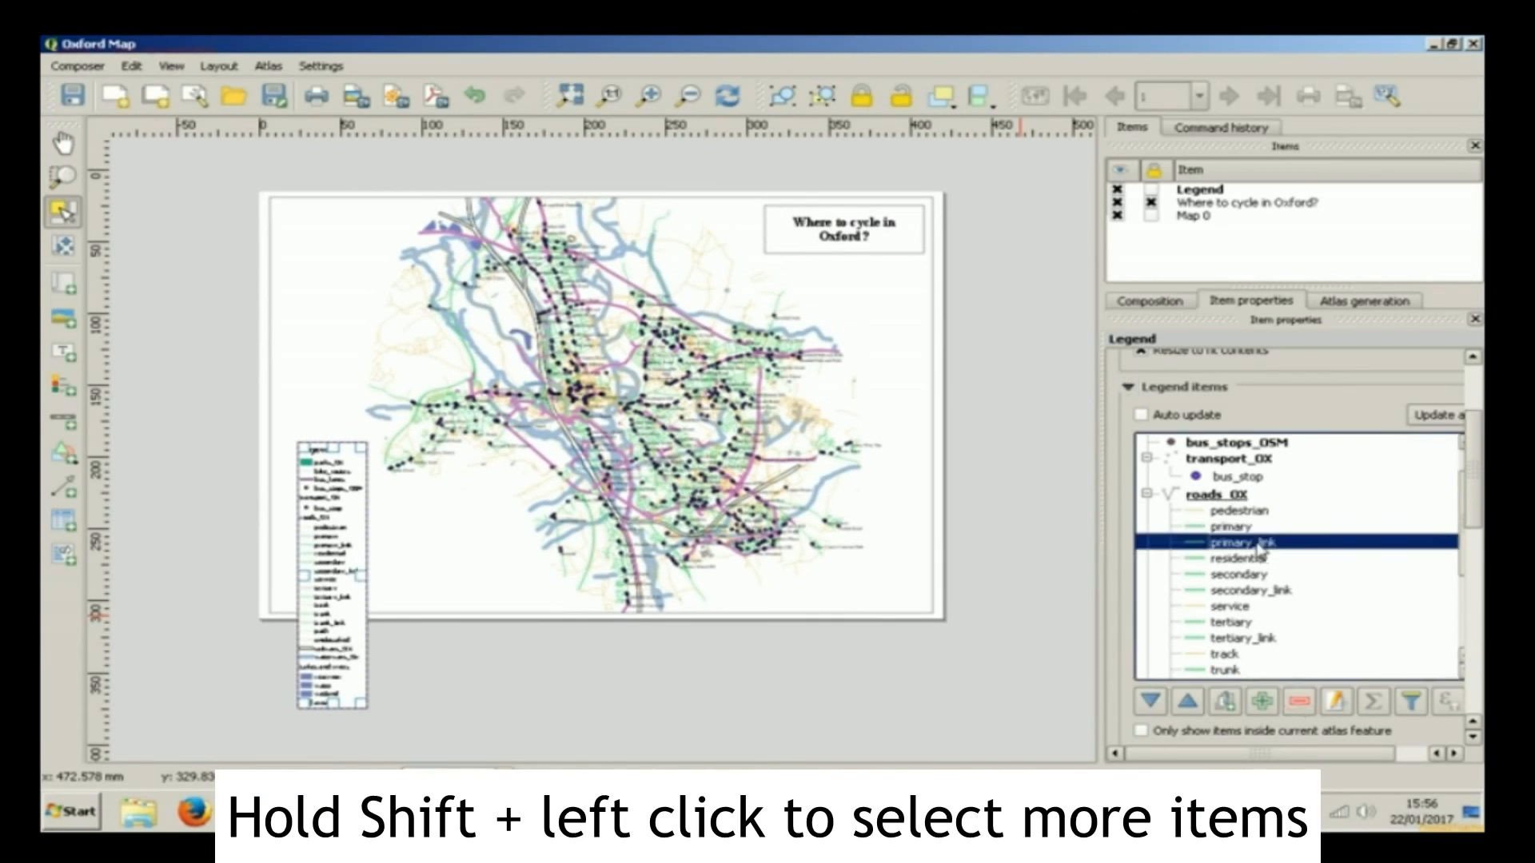
pyautogui.scroll(-2, 1270, 584)
pyautogui.keyDown('shift'); pyautogui.click(1259, 617); pyautogui.keyUp('shift')
pyautogui.click(1299, 702)
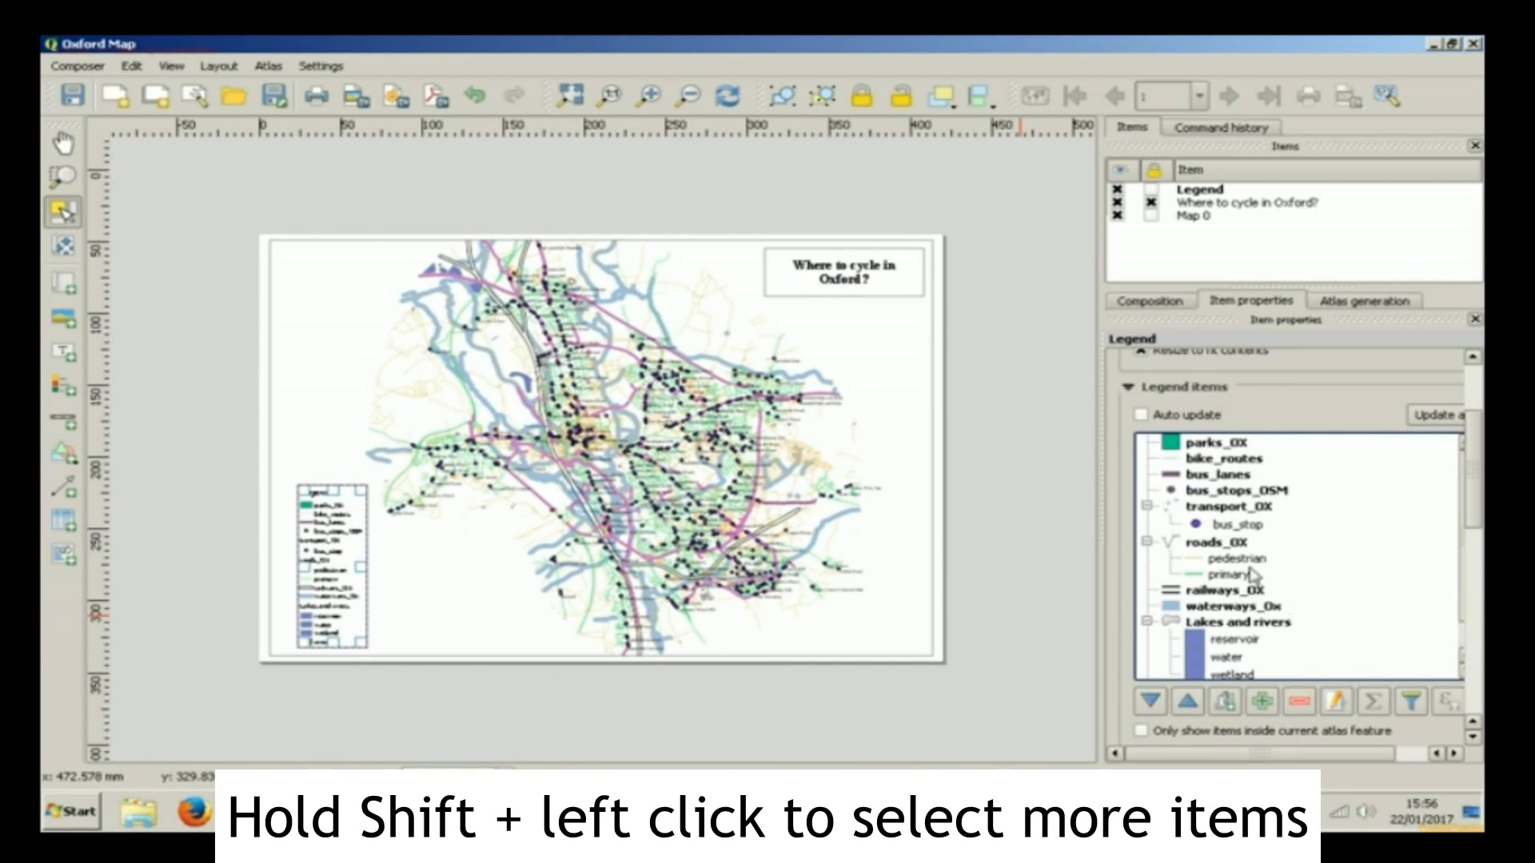
# Step: Rename the primary legend item as "Primary road"
pyautogui.click(1245, 575)
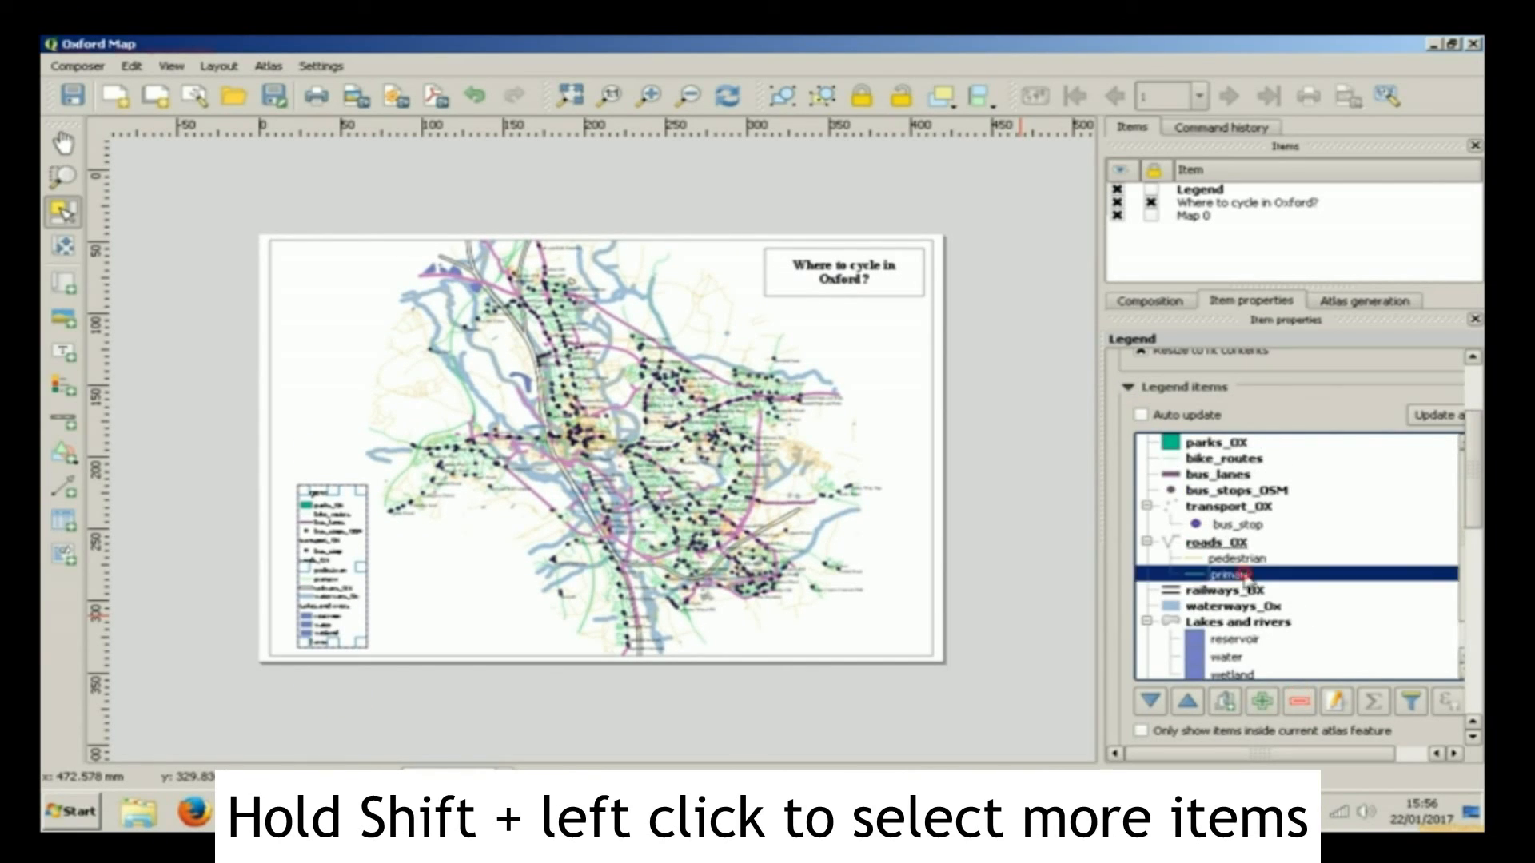
pyautogui.click(1335, 702)
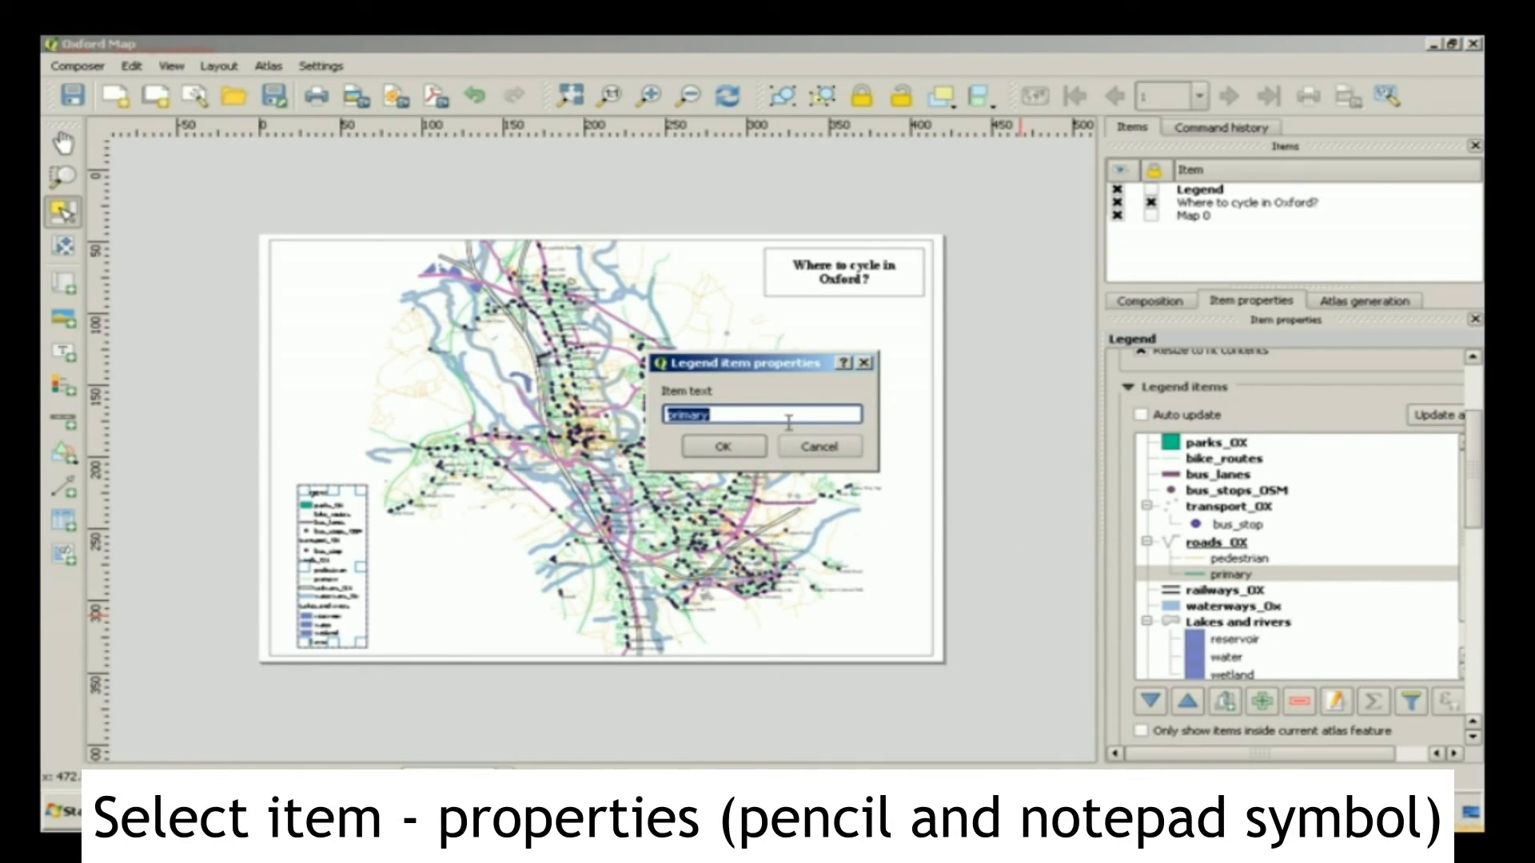
pyautogui.write('Primary')
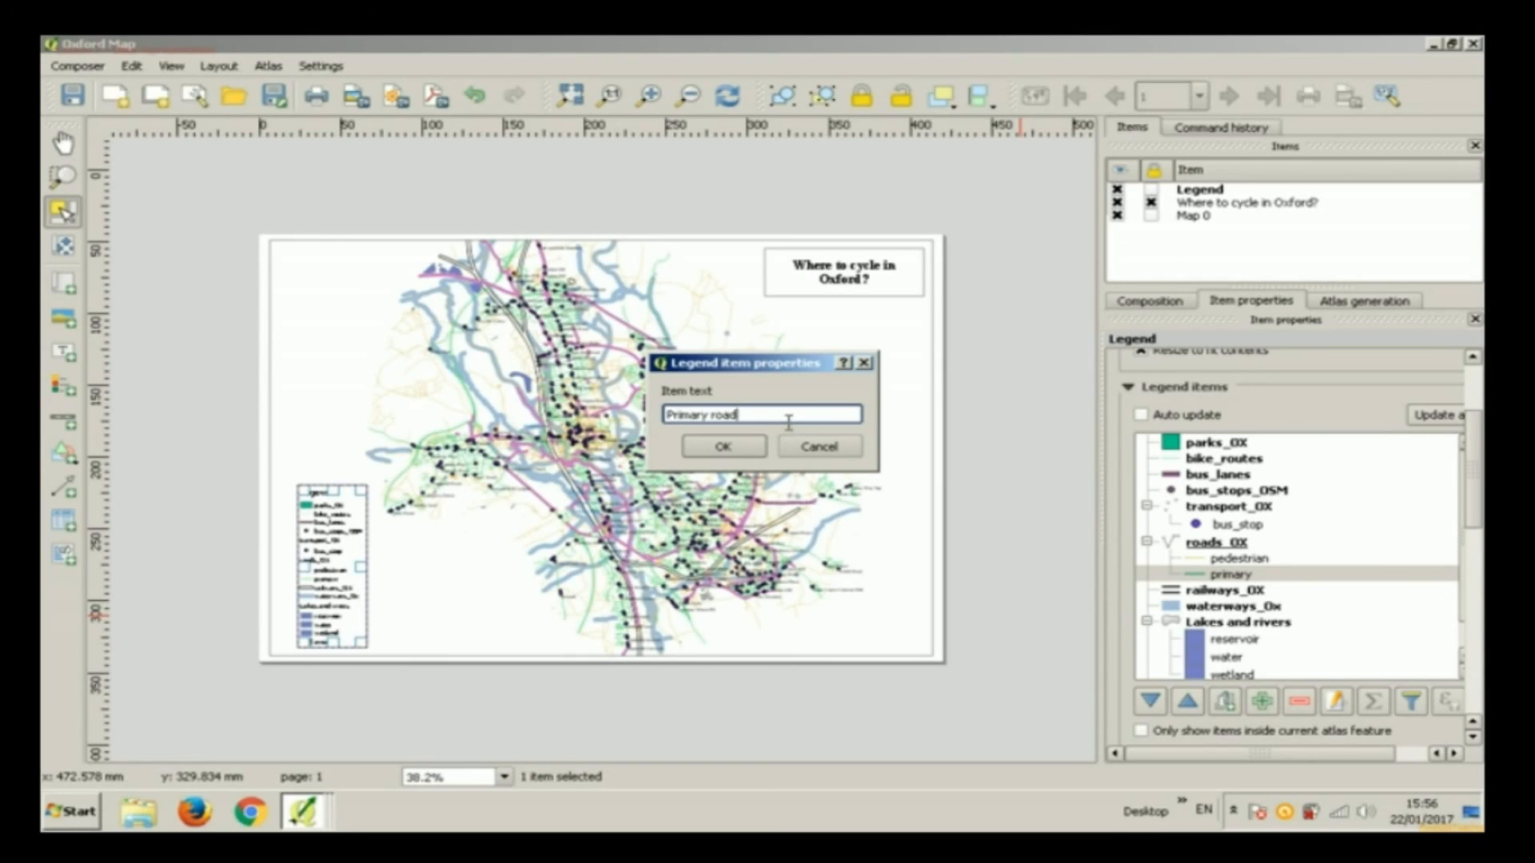
pyautogui.click(723, 446)
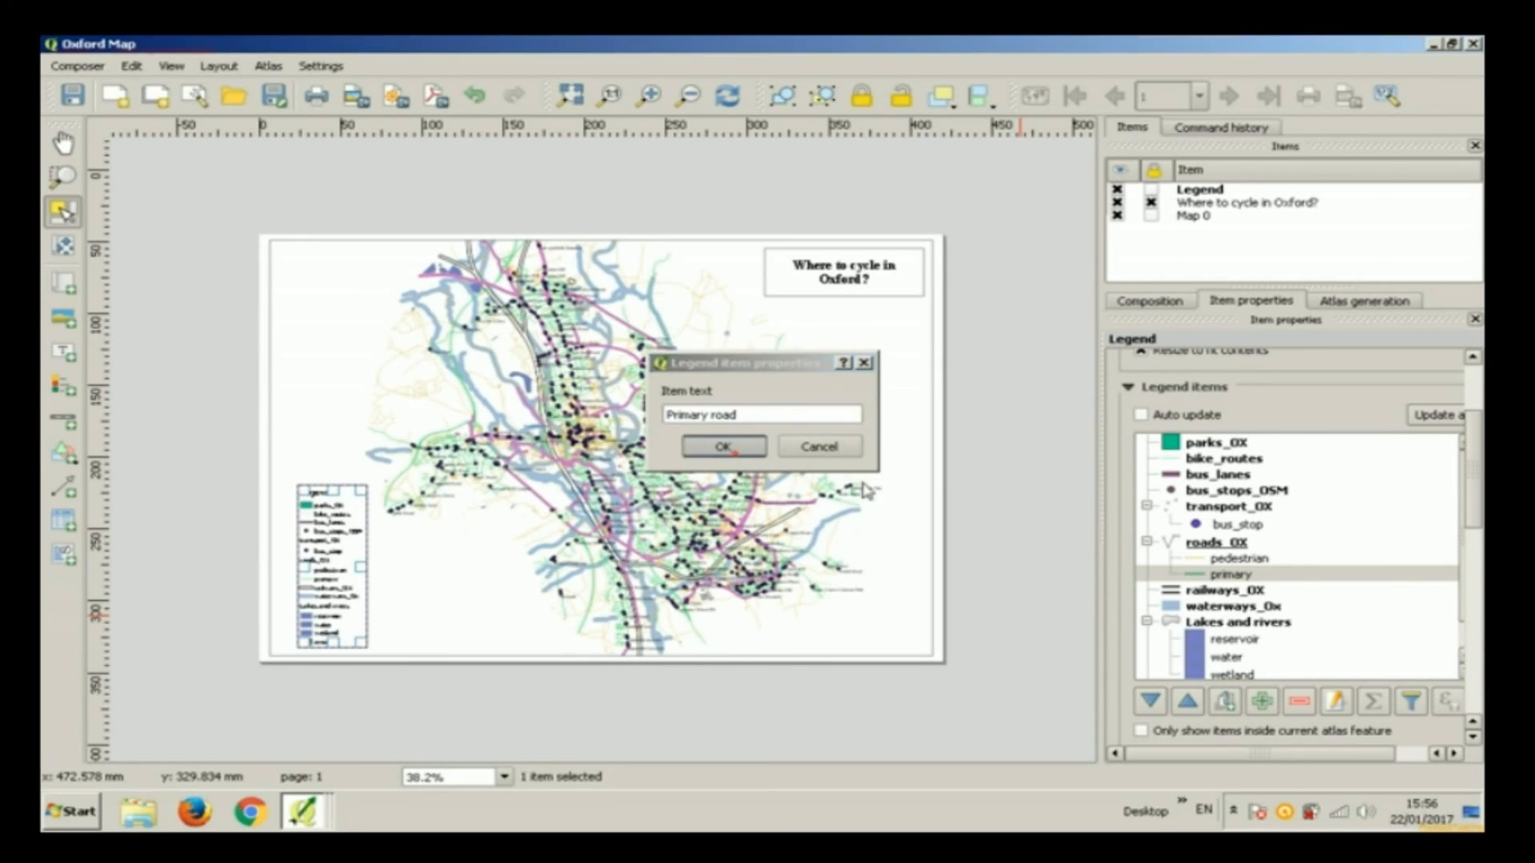
# Step: Rename the pedestrian legend item as "Secondary road"
pyautogui.click(1268, 559)
pyautogui.click(1335, 702)
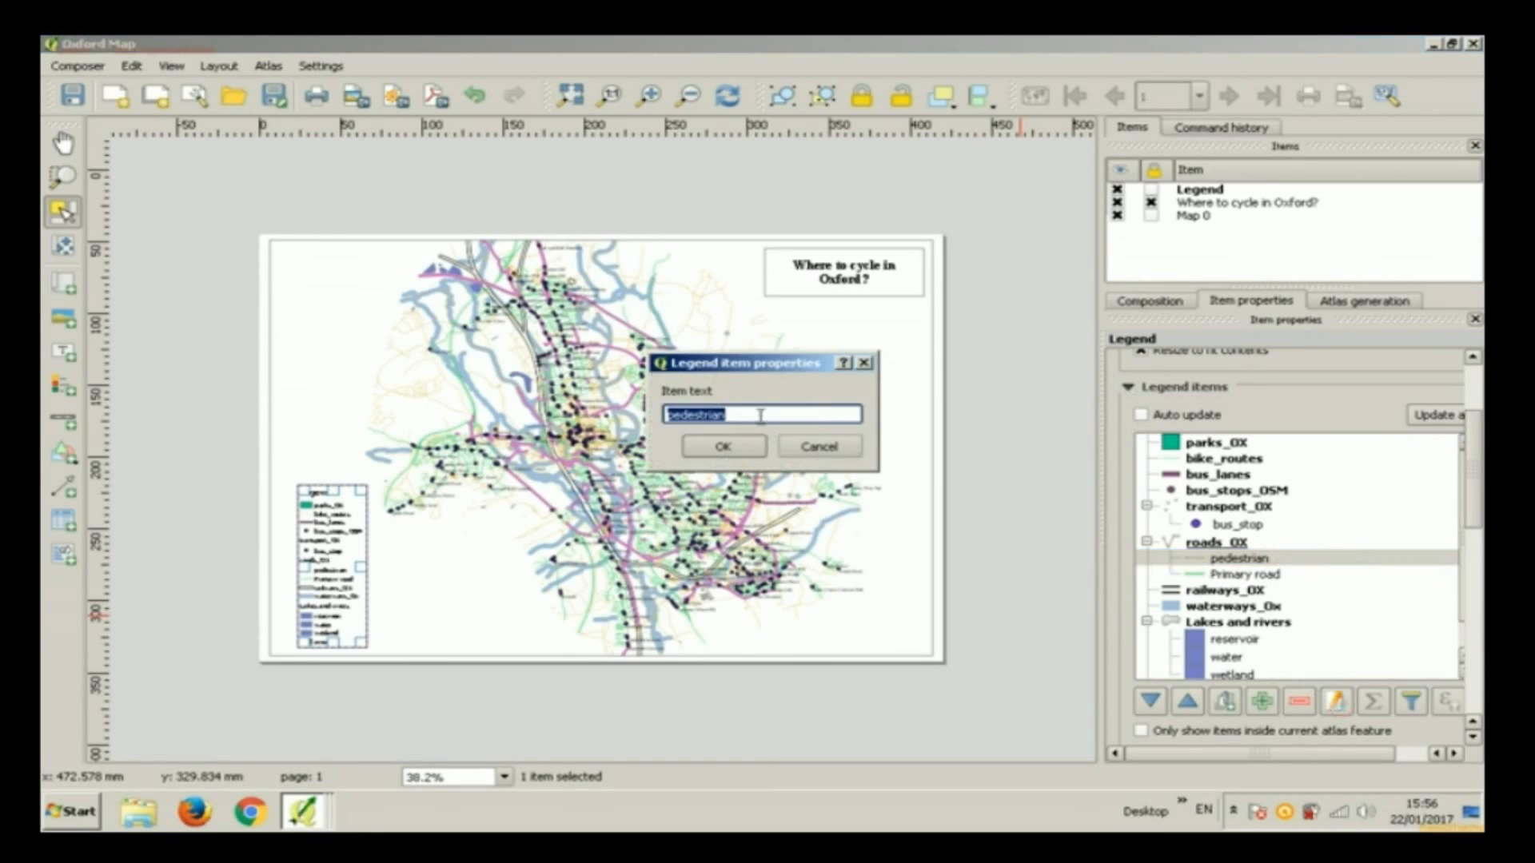
pyautogui.write('Sec')
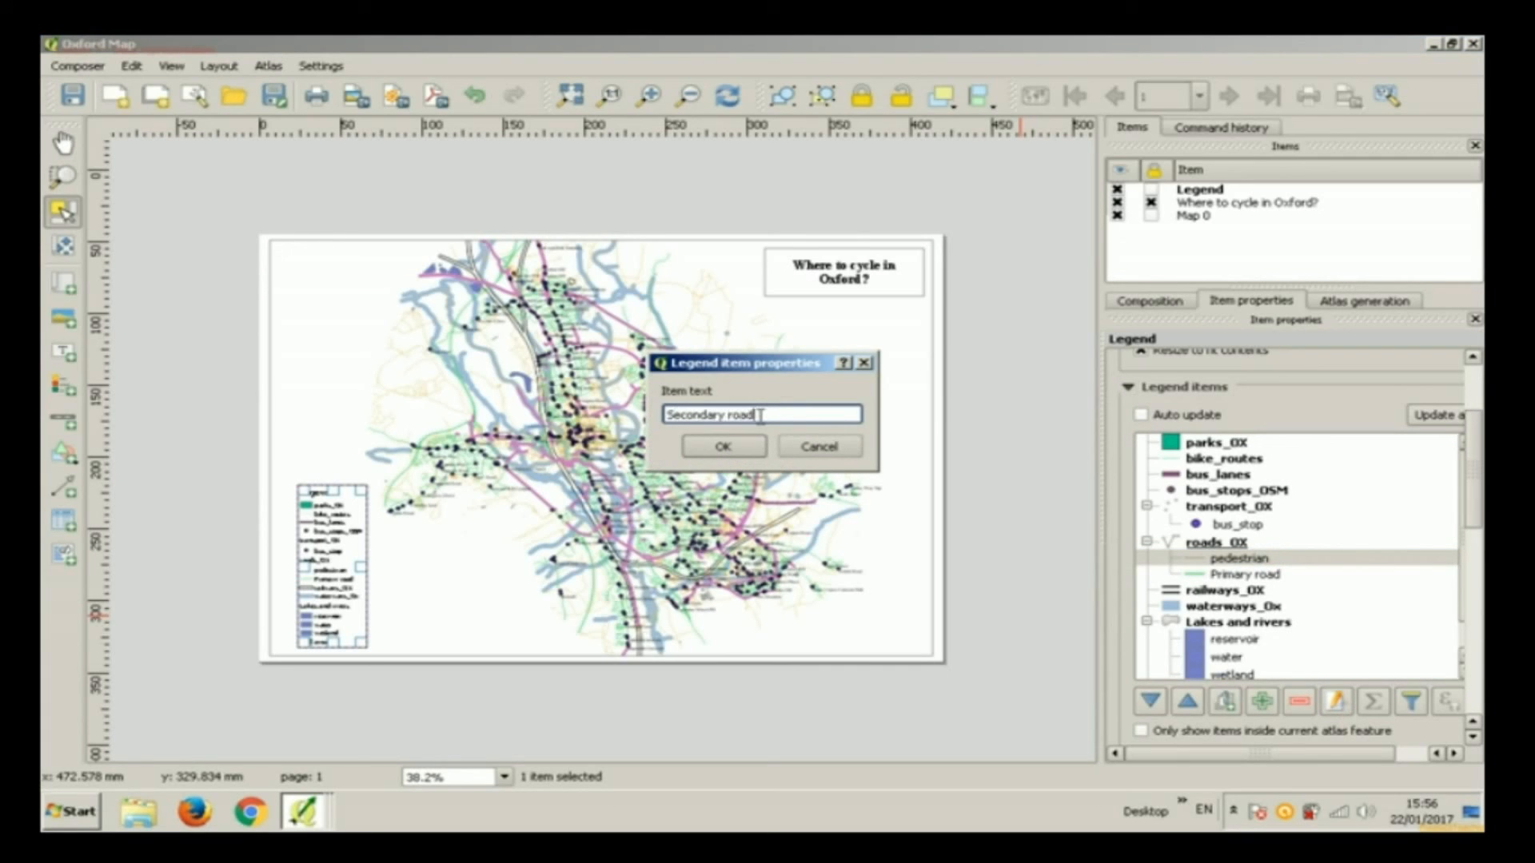
pyautogui.write('ondary road')
pyautogui.press('Return')
# Step: Move the Secondary road item below Primary road in the legend
pyautogui.click(1300, 547)
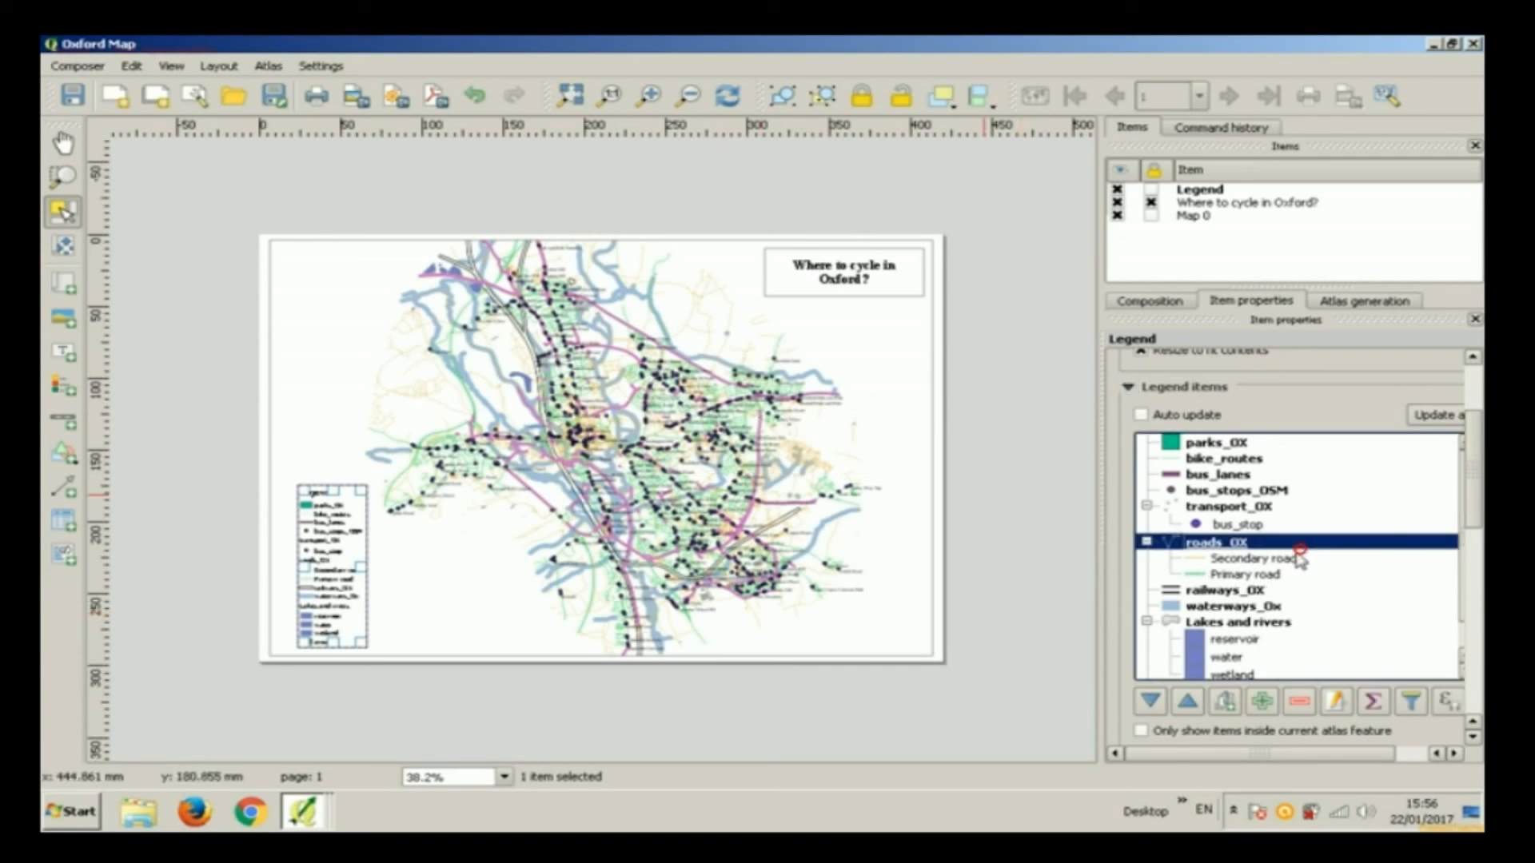
pyautogui.click(1300, 558)
pyautogui.click(1154, 707)
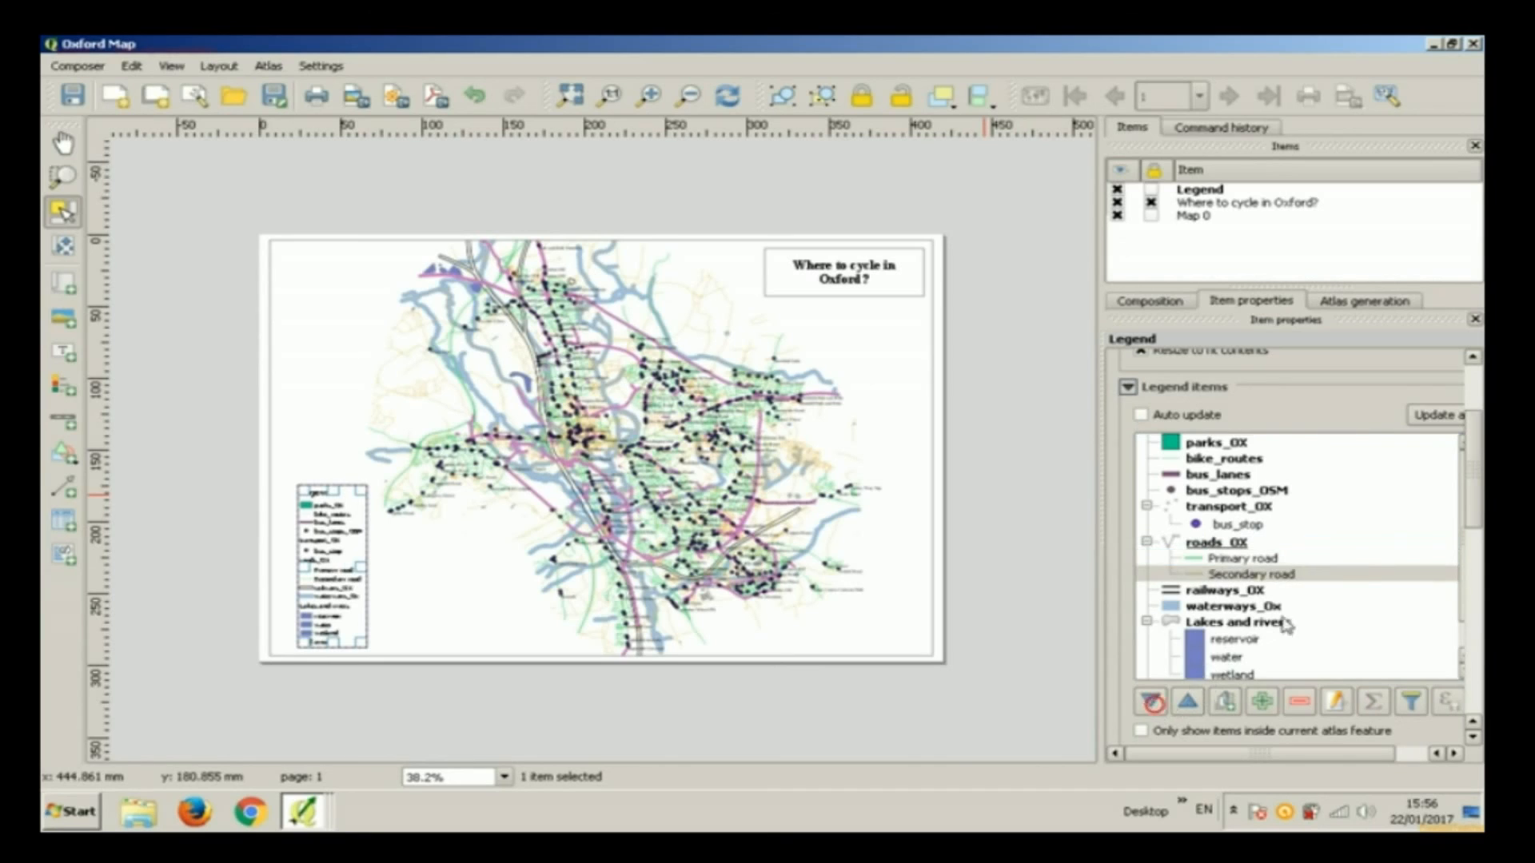
# Step: Rename the roads_OX legend group as "Roads"
pyautogui.click(1357, 547)
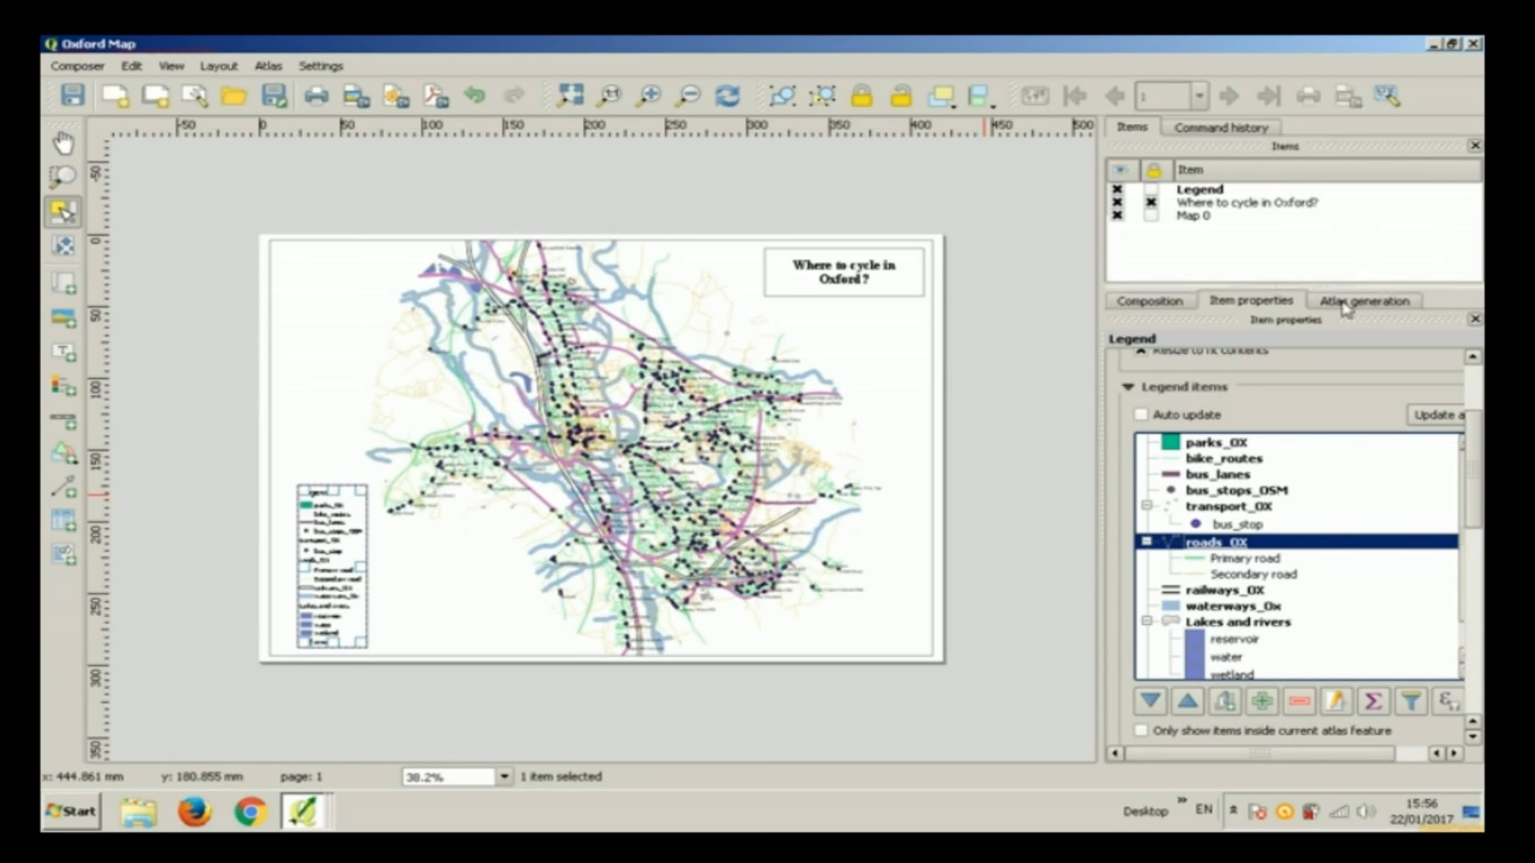
pyautogui.click(1338, 704)
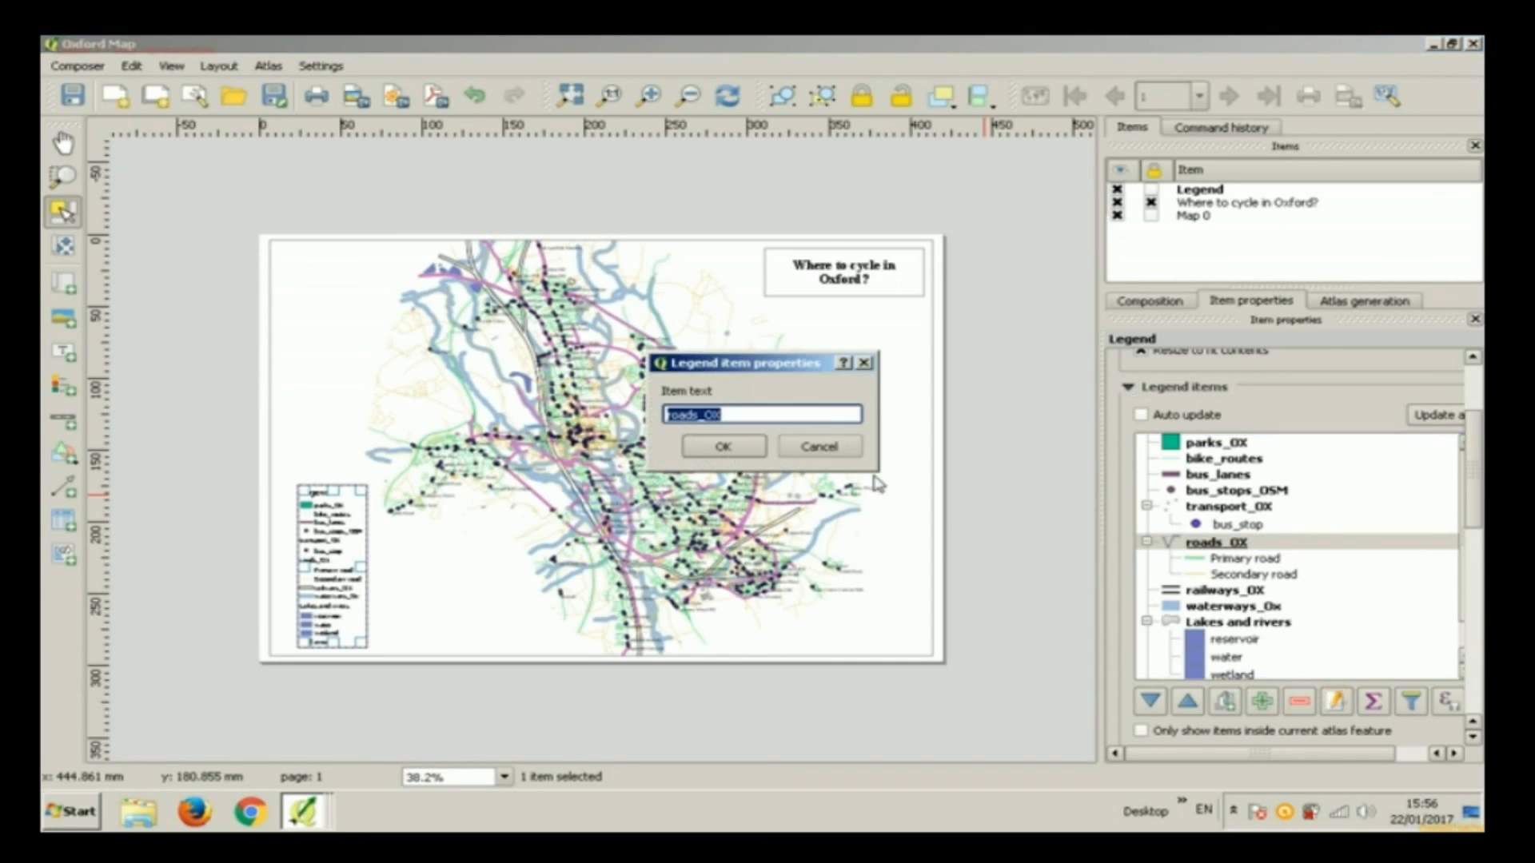
pyautogui.write('Roa')
pyautogui.press('Return')
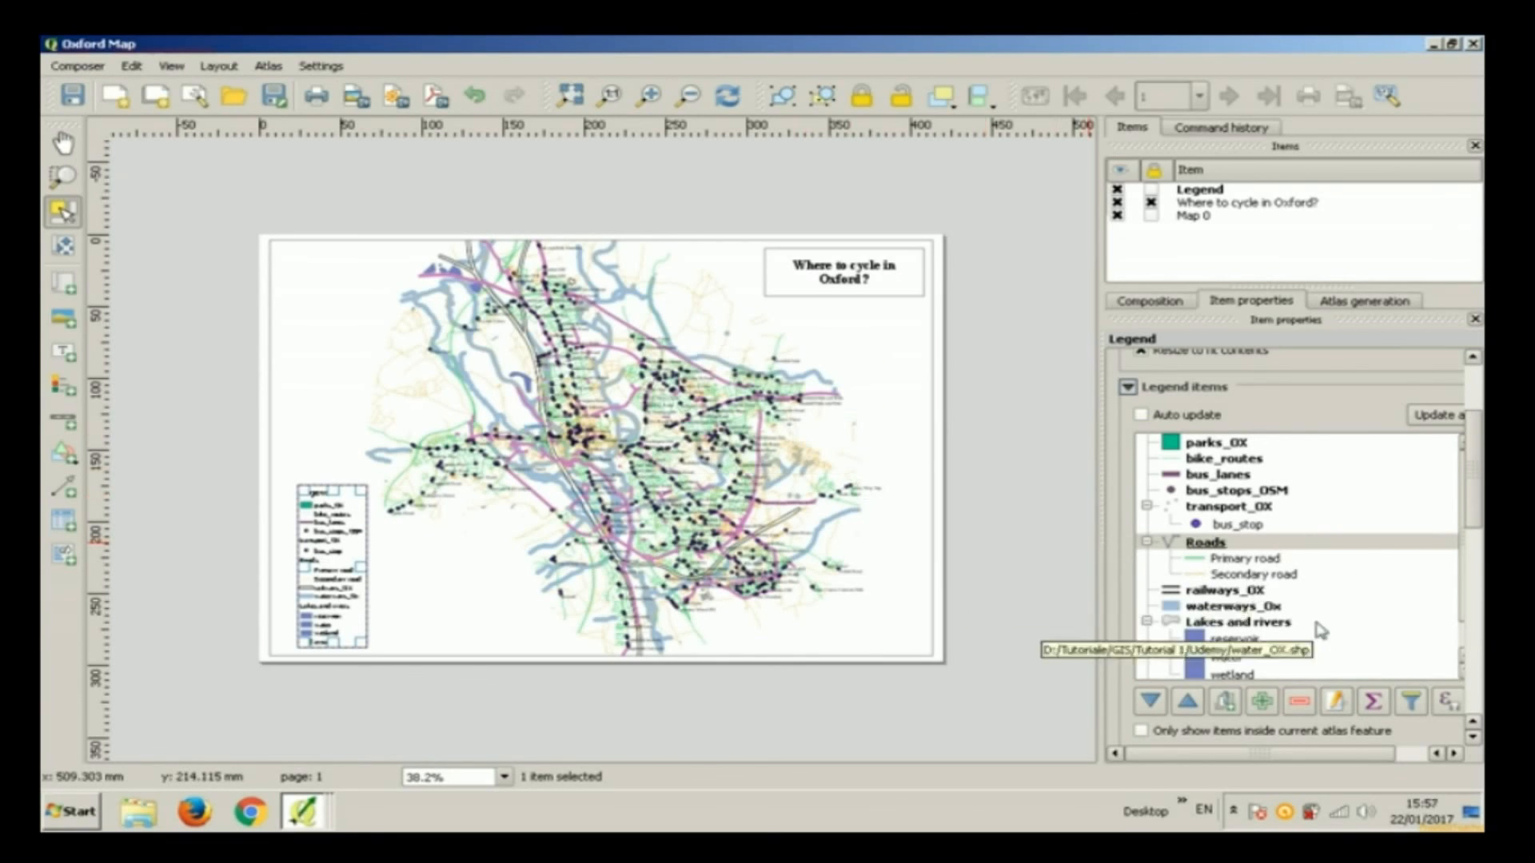
# Step: Move the area entry to the top of the legend item list
pyautogui.scroll(-2, 1251, 599)
pyautogui.click(1247, 602)
pyautogui.scroll(2, 1279, 559)
pyautogui.moveTo(1199, 663); pyautogui.dragTo(1199, 438)
pyautogui.scroll(2, 1279, 560)
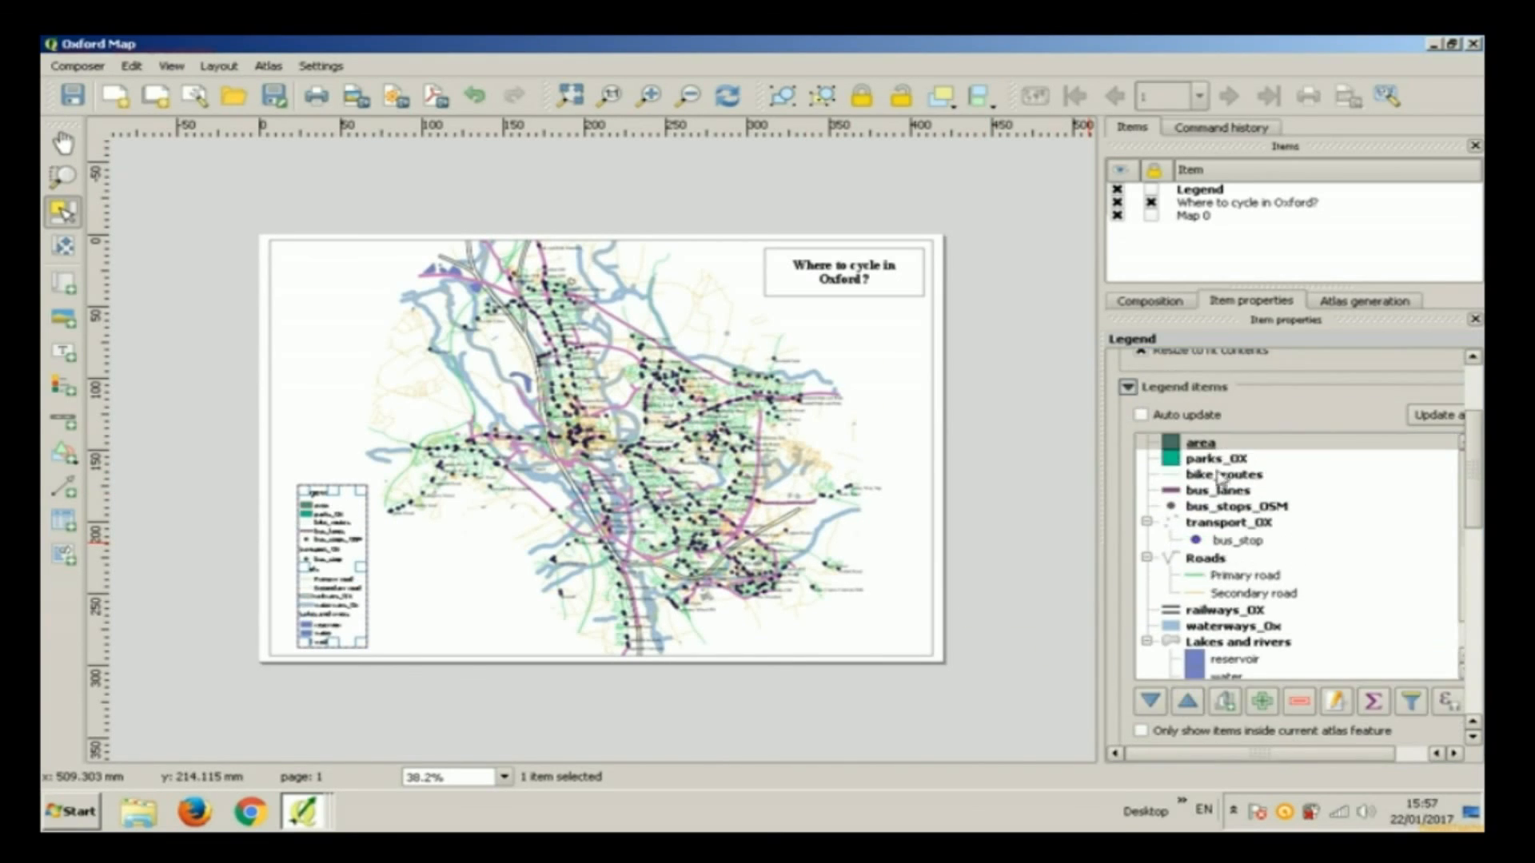
# Step: Reorder the legend so waterways_Ox, Lakes and rivers, and Roads come before parks_OX and the bus entries, with bike_routes last
pyautogui.click(1187, 703)
pyautogui.click(1187, 704)
pyautogui.click(1187, 704)
pyautogui.click(1187, 704)
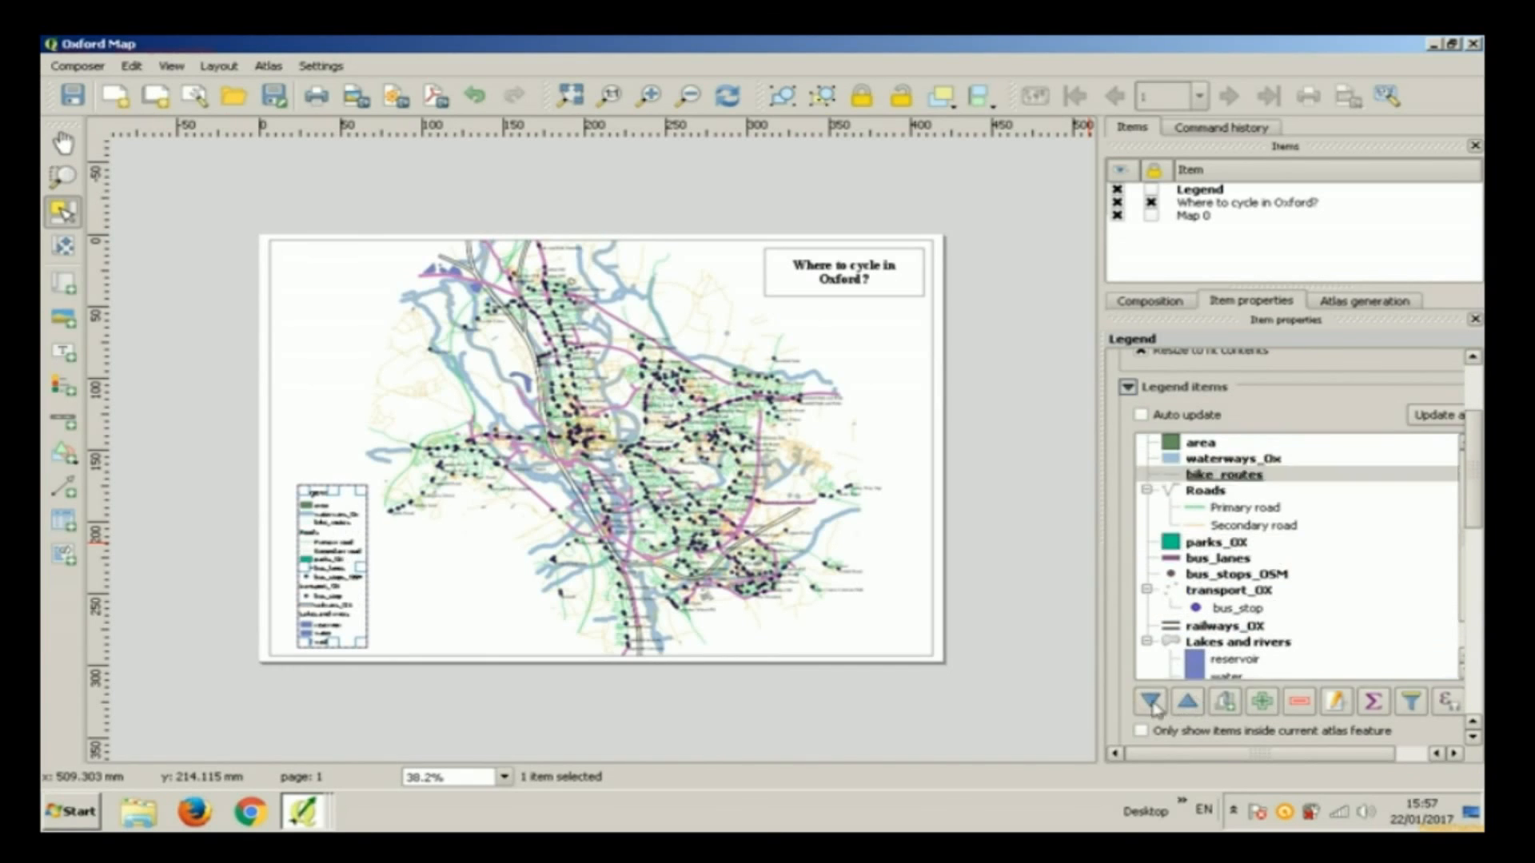
pyautogui.click(1188, 703)
pyautogui.click(1188, 704)
pyautogui.click(1189, 703)
# Step: Remove the water and wetland items, and rename the Lakes and rivers group as "Water" and its reservoir item as "Lakes"
pyautogui.click(1231, 505)
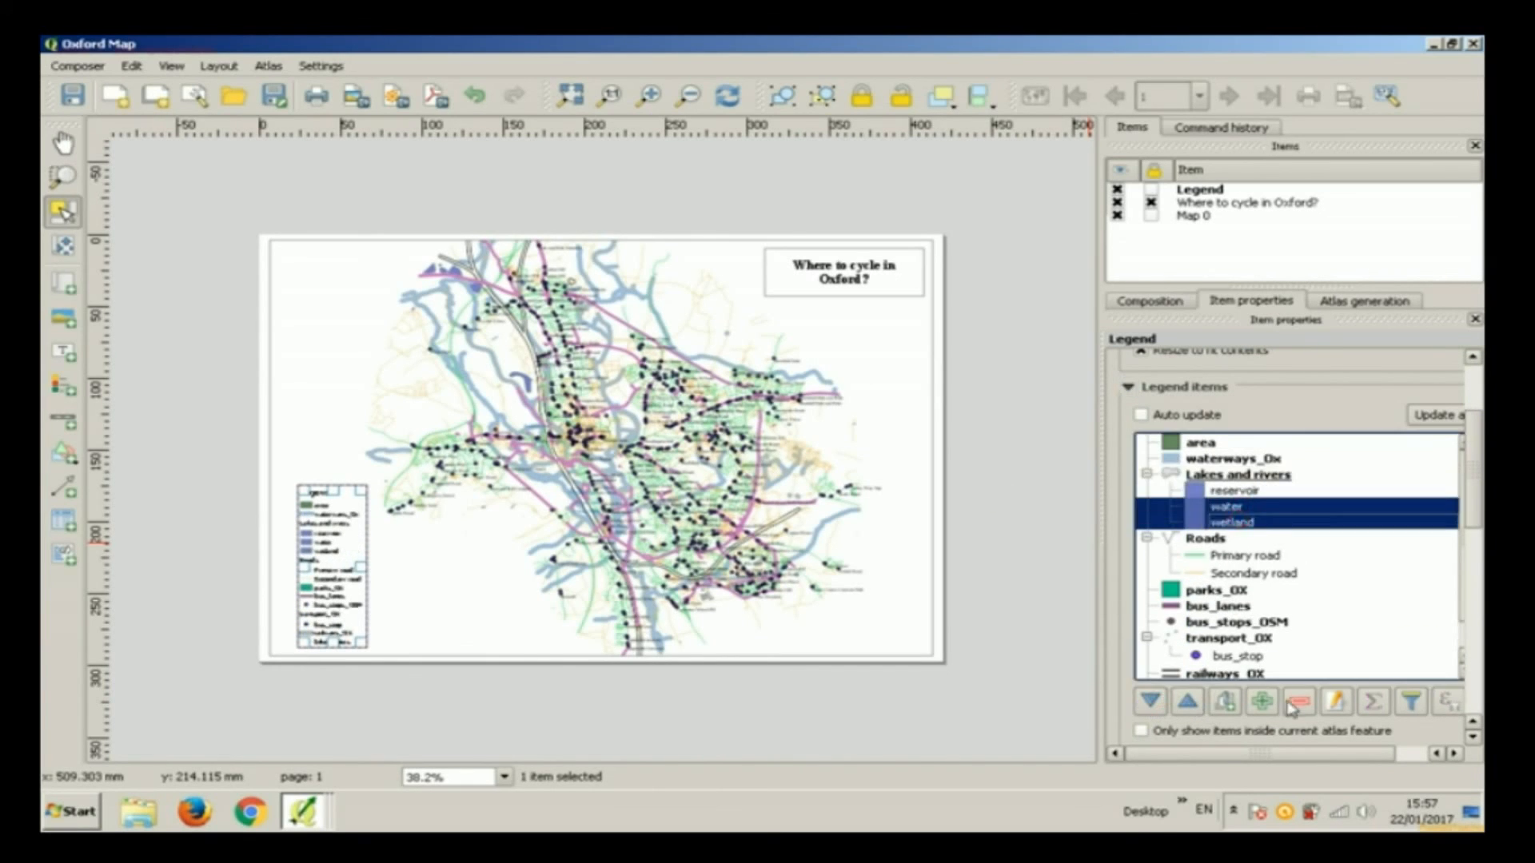
pyautogui.doubleClick(1238, 475)
pyautogui.write('Water')
pyautogui.press('Return')
pyautogui.doubleClick(1235, 490)
pyautogui.write('Lakes')
pyautogui.click(724, 446)
# Step: Move waterways_Ox directly below the Water group and rename it as "Rivers"
pyautogui.click(1236, 458)
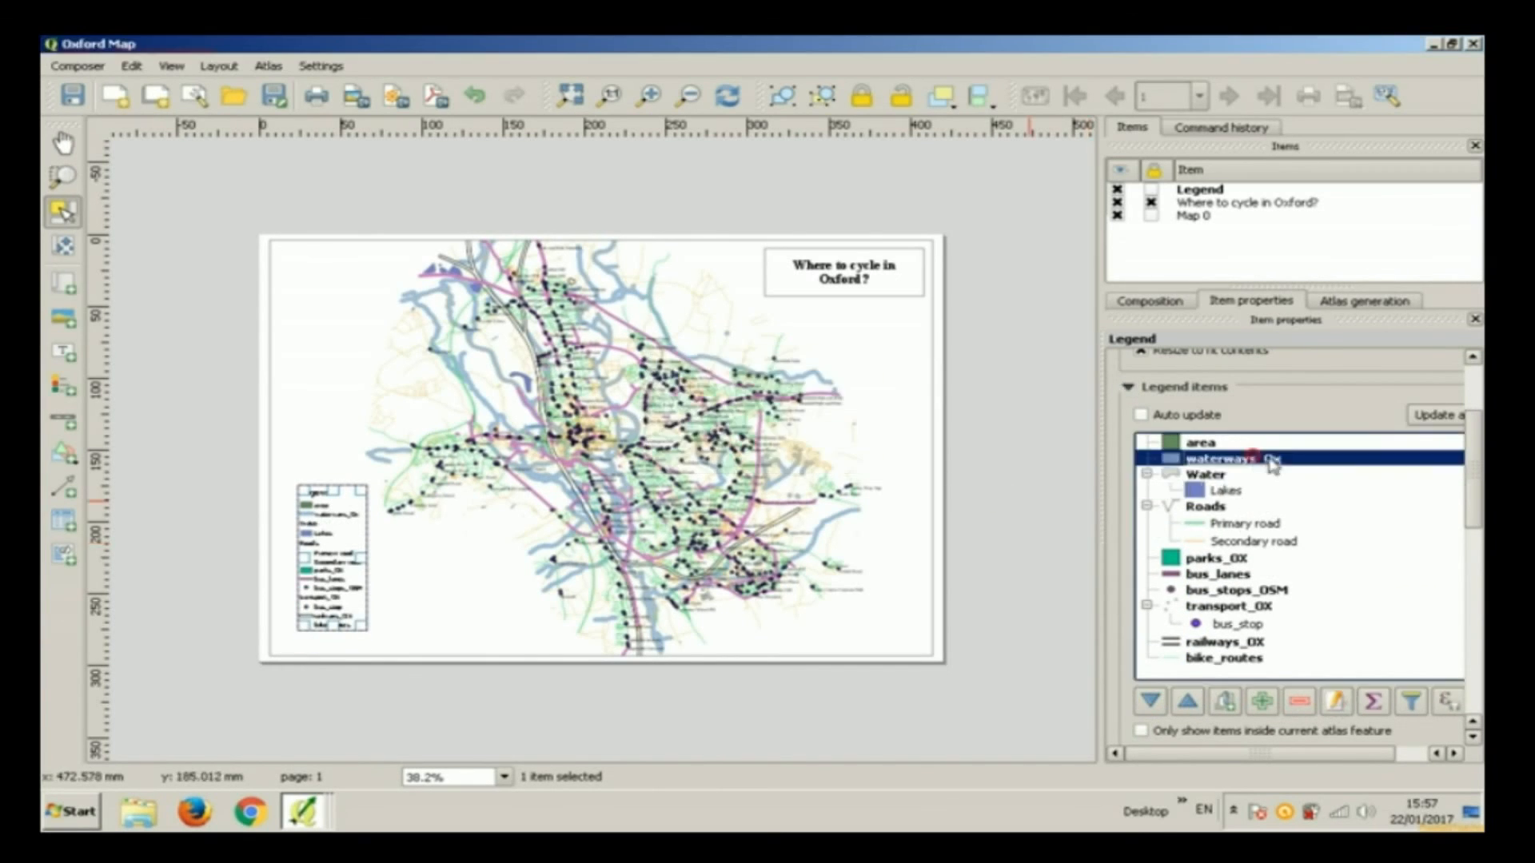
pyautogui.moveTo(1235, 458); pyautogui.dragTo(1247, 504)
pyautogui.doubleClick(1233, 492)
pyautogui.write('Rivers')
pyautogui.press('Return')
# Step: Remove the area entry from the legend and move railways_OX directly above Roads
pyautogui.click(1199, 442)
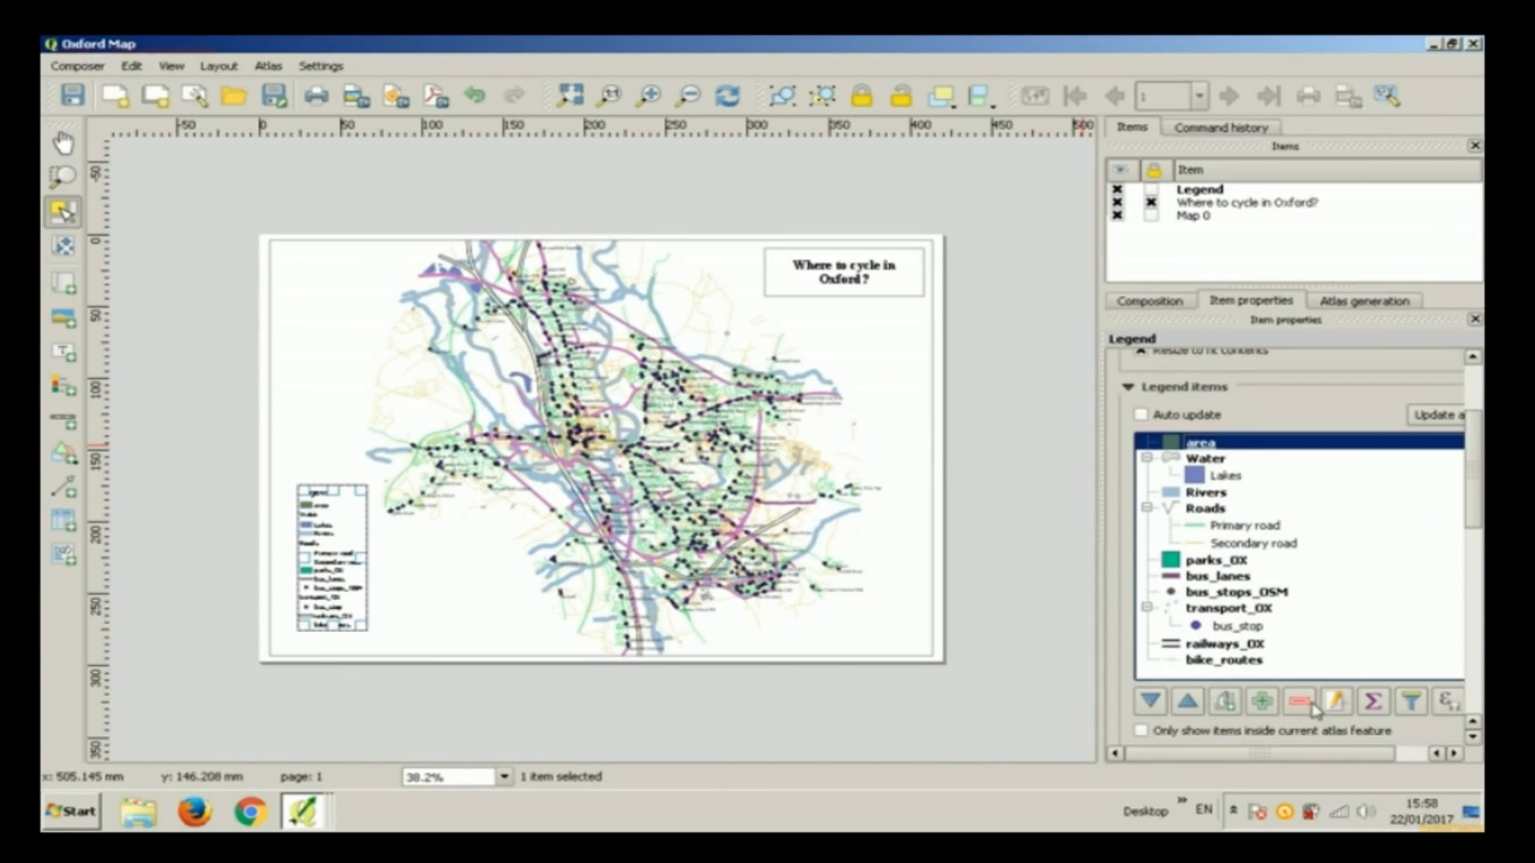
pyautogui.click(1299, 701)
pyautogui.click(1188, 701)
pyautogui.click(1188, 701)
pyautogui.click(1188, 701)
# Step: Rename the railways_OX legend entry as "Railway"
pyautogui.doubleClick(1219, 491)
pyautogui.write('Railway')
pyautogui.press('Return')
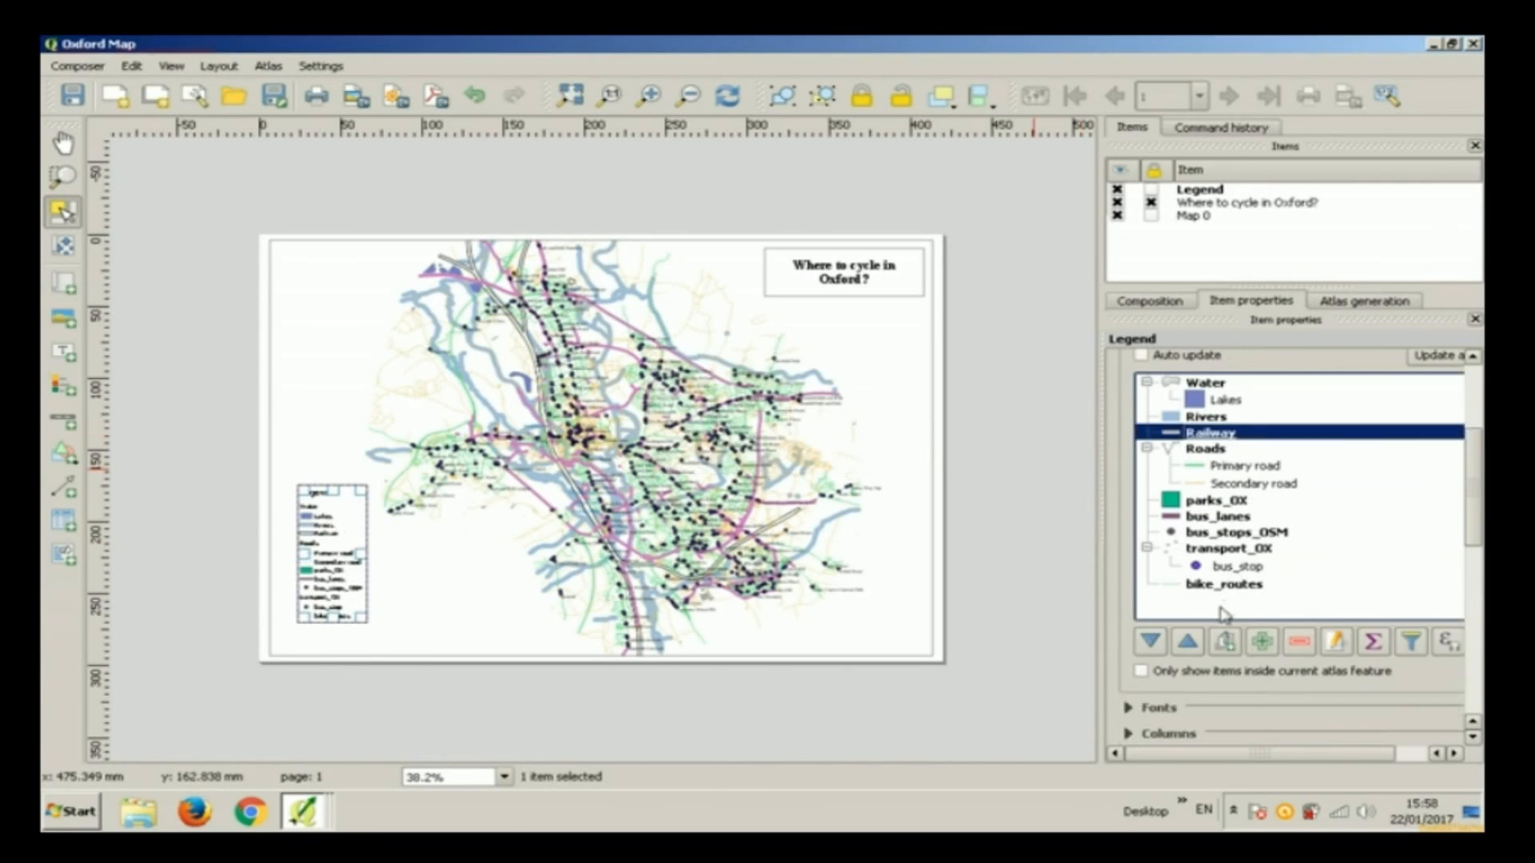
# Step: Rename the parks_OX entry as "Parks" and the bus_lanes entry as "Bus lane"
pyautogui.scroll(-1, 1279, 560)
pyautogui.click(1223, 583)
pyautogui.doubleClick(1219, 499)
pyautogui.write('Parks')
pyautogui.press('Return')
pyautogui.doubleClick(1223, 516)
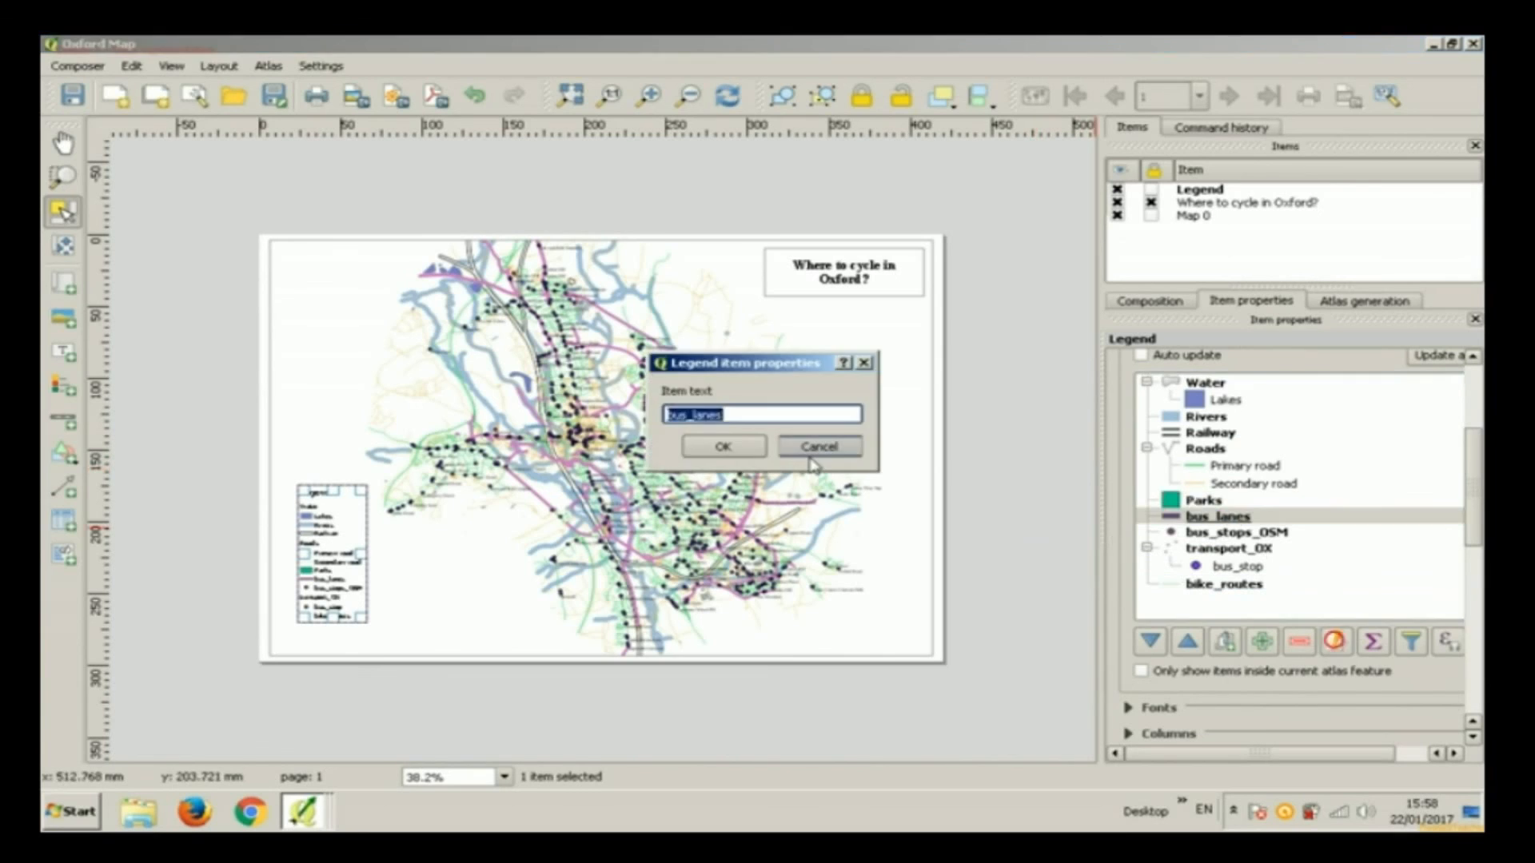
pyautogui.write('Bus lane')
pyautogui.press('Return')
# Step: Rename the bus_stops_OSM entry as "Bus stop" and remove it from the legend
pyautogui.doubleClick(1238, 534)
pyautogui.click(799, 448)
pyautogui.click(1223, 531)
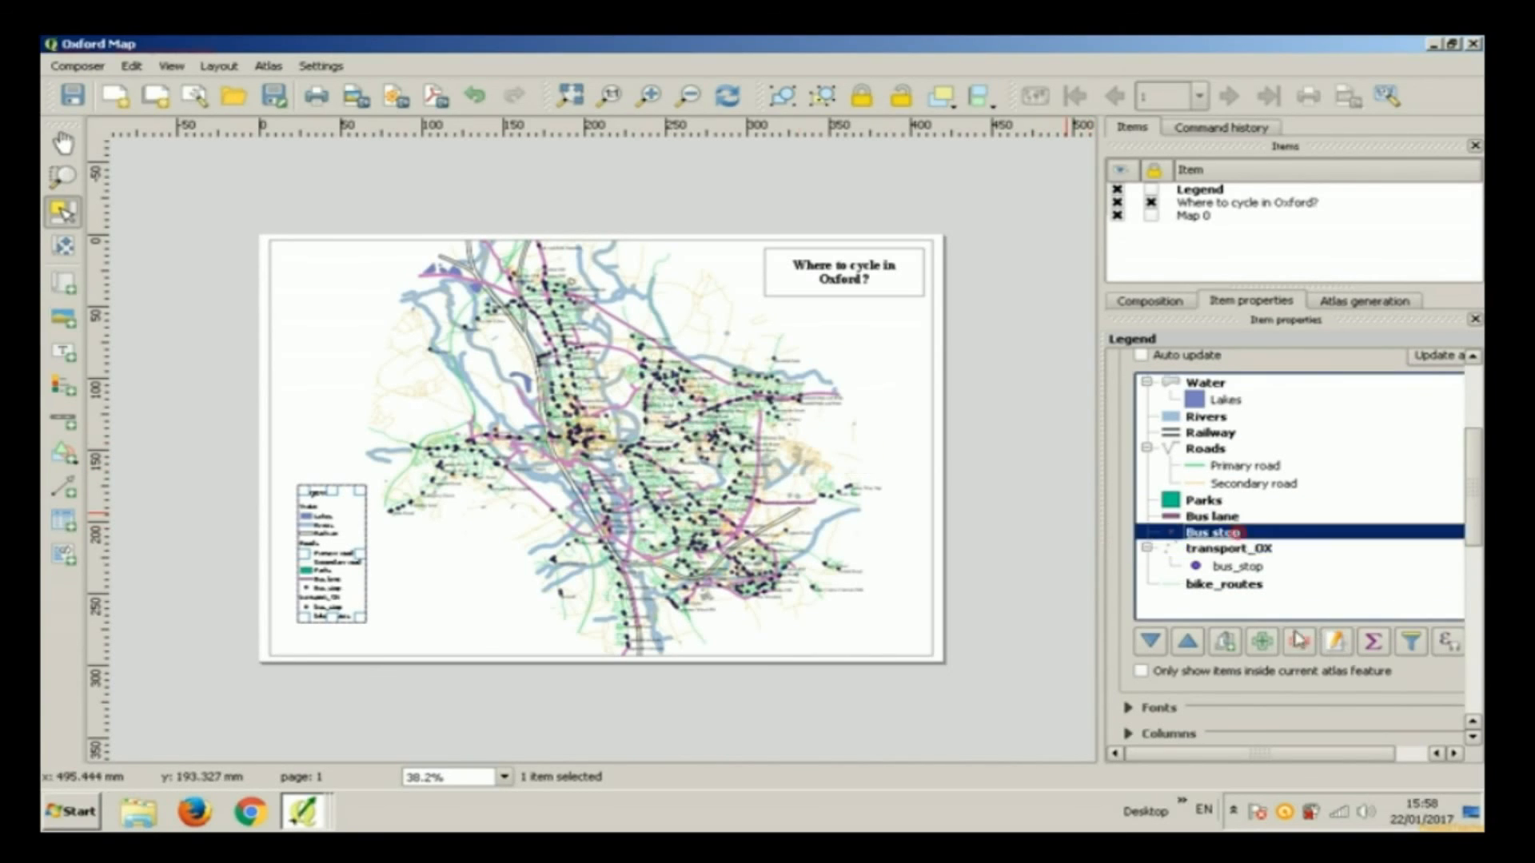
pyautogui.press('Delete')
# Step: Place the transport_OX group above Bus lane, and rename it as "Transport" and its bus_stop item as "Bus stop"
pyautogui.doubleClick(1223, 517)
pyautogui.write('Transport')
pyautogui.press('Return')
pyautogui.doubleClick(1231, 532)
pyautogui.write('Bus stop')
pyautogui.press('Return')
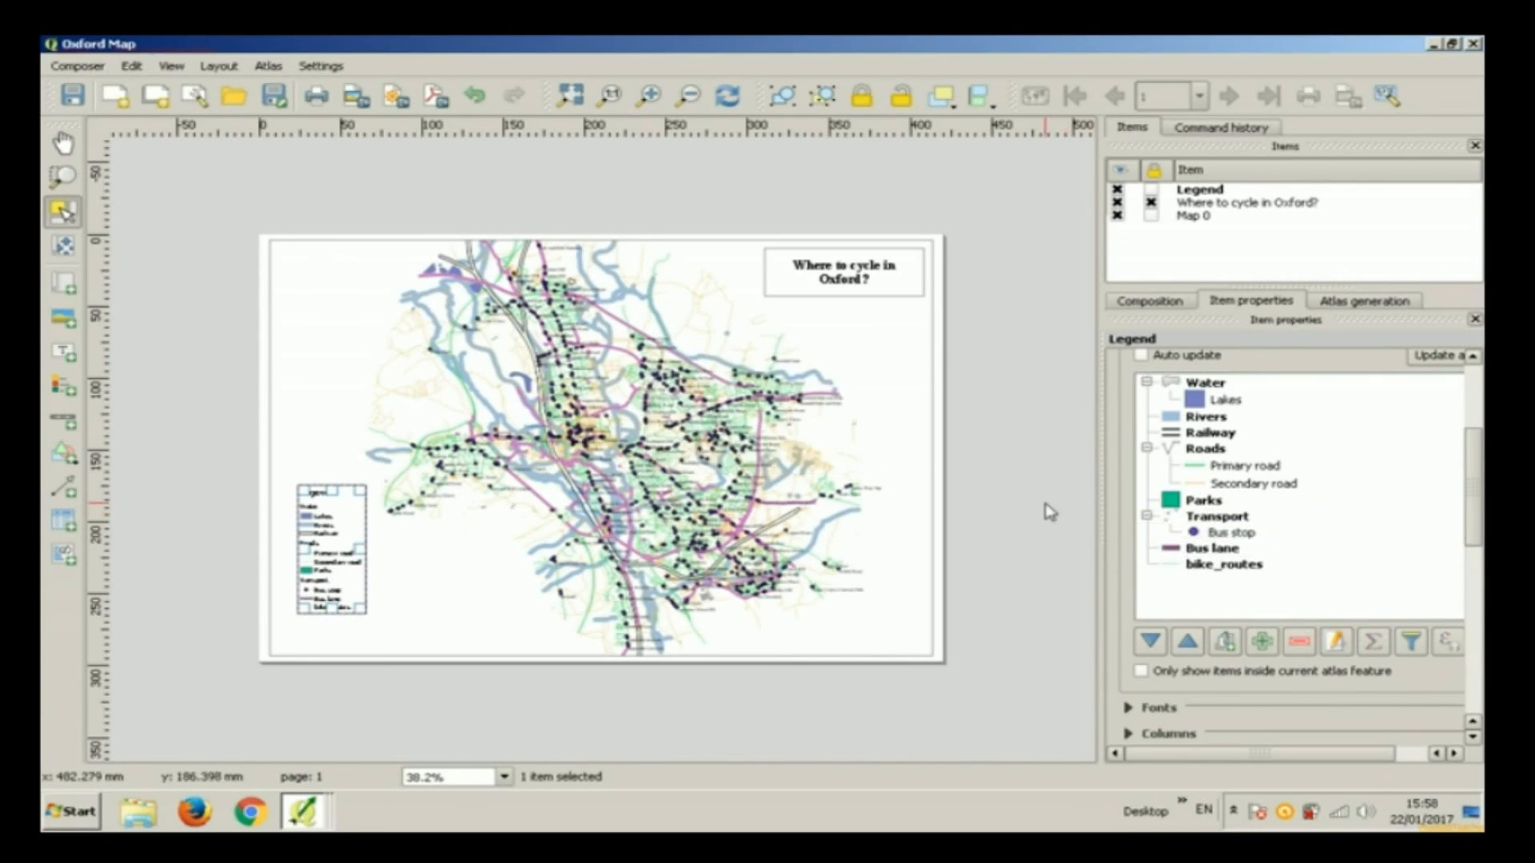
# Step: Rename the bike_routes legend entry as "Bike route"
pyautogui.doubleClick(1192, 564)
pyautogui.write('Bike route')
pyautogui.press('Return')
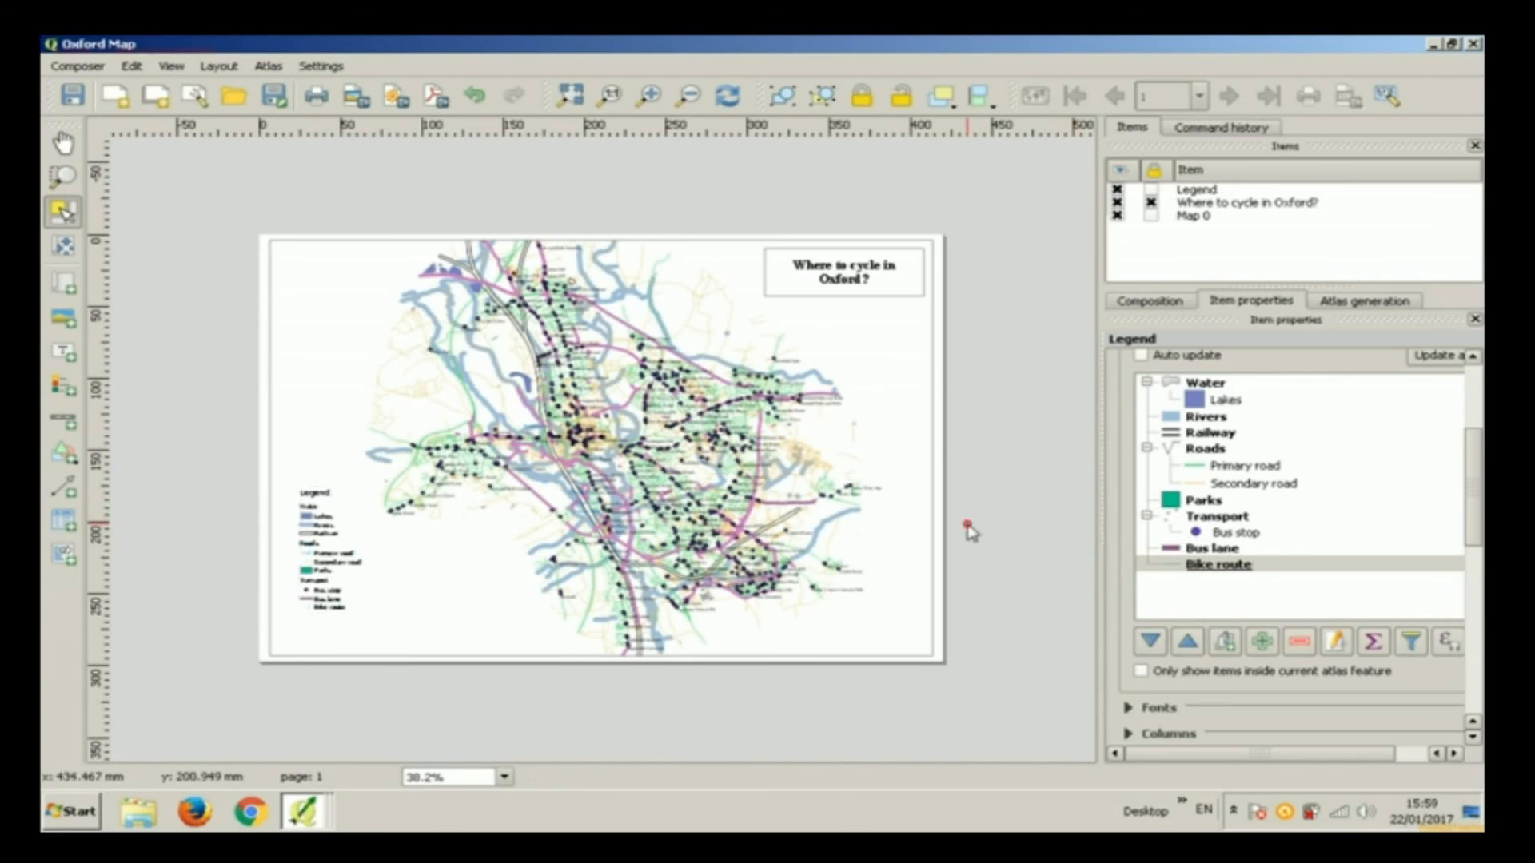
# Step: Set the legend's item font to Tahoma at size 16
pyautogui.moveTo(1473, 505); pyautogui.dragTo(1475, 557)
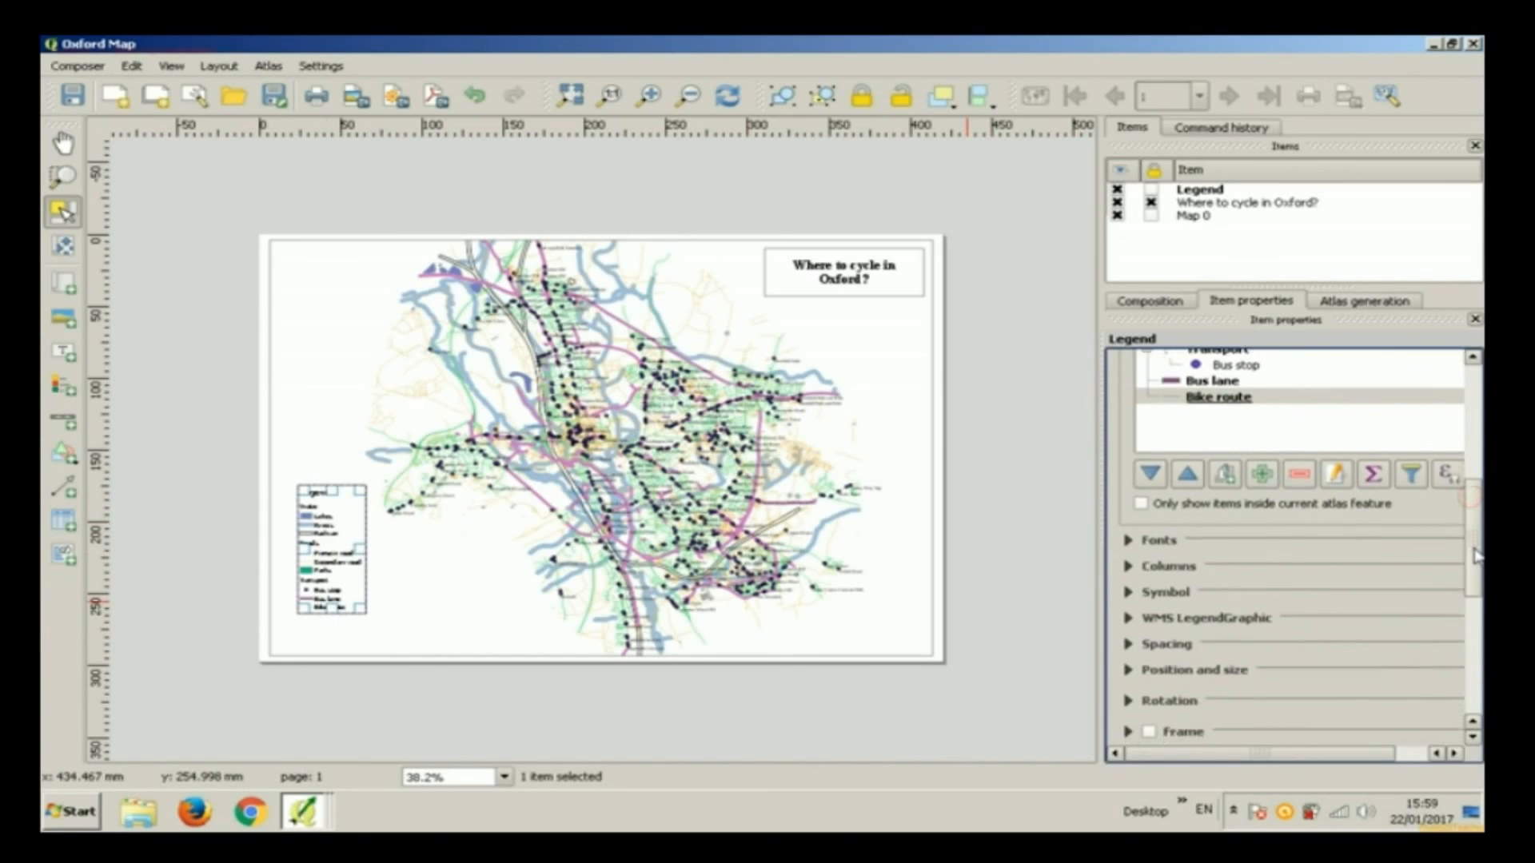
pyautogui.click(1139, 531)
pyautogui.scroll(-1, 1304, 562)
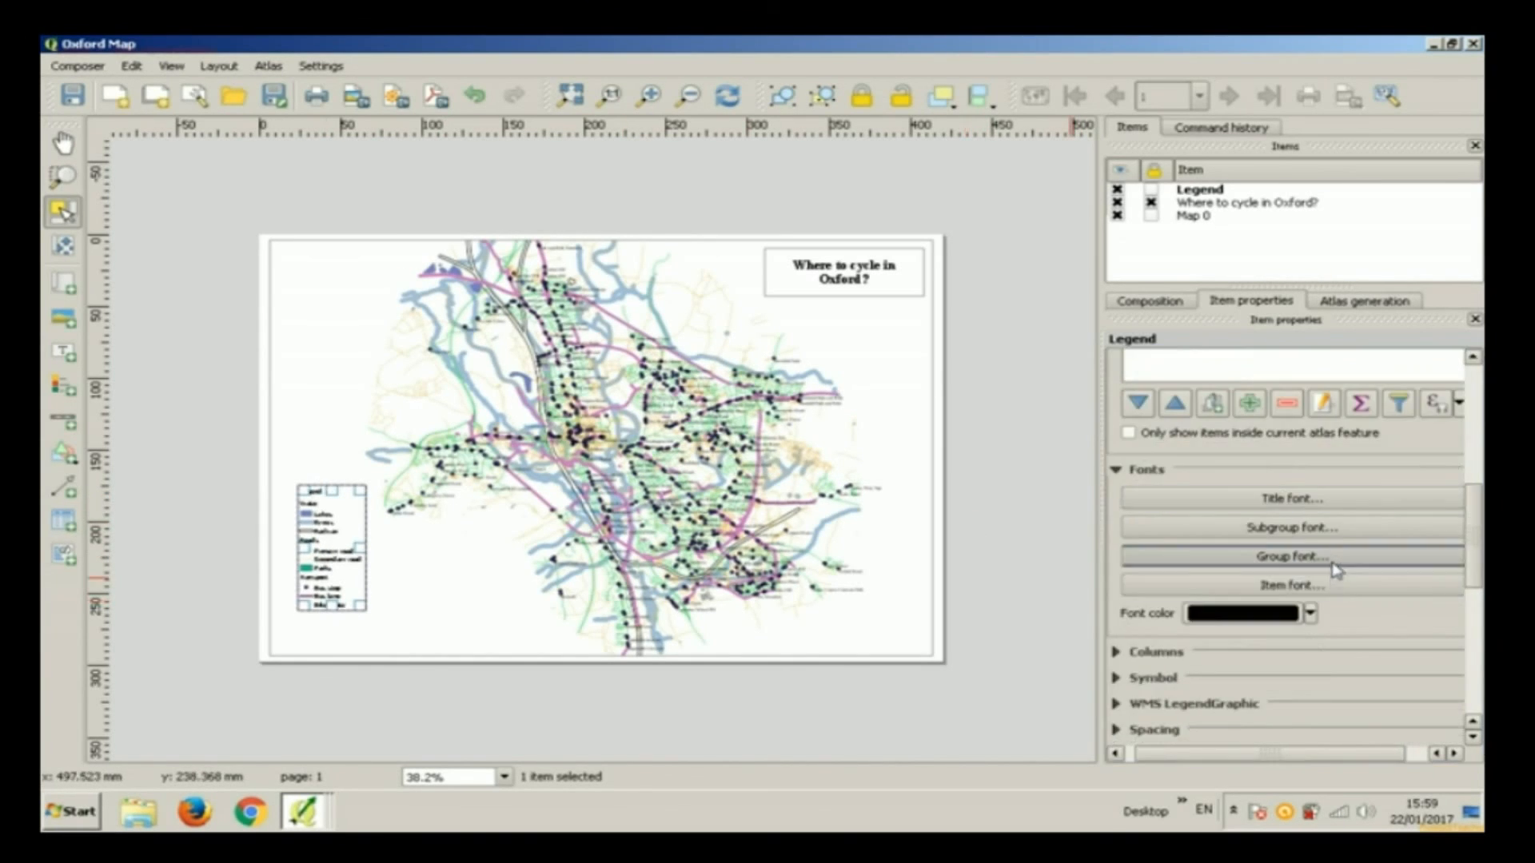
pyautogui.click(1331, 583)
pyautogui.moveTo(721, 358); pyautogui.dragTo(719, 361)
pyautogui.click(551, 364)
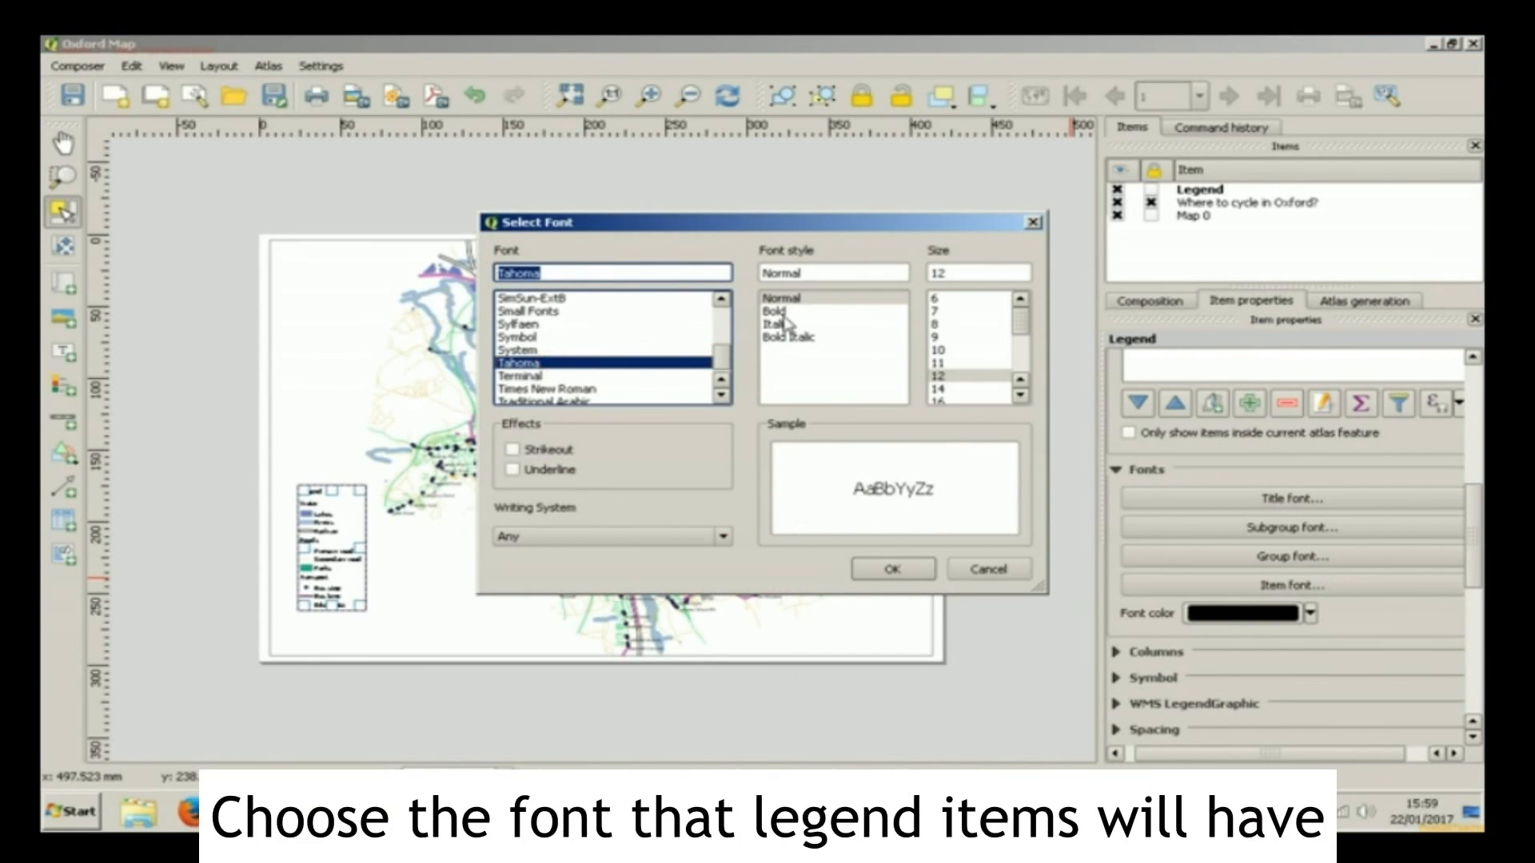
pyautogui.moveTo(1023, 316); pyautogui.dragTo(1023, 324)
pyautogui.click(947, 379)
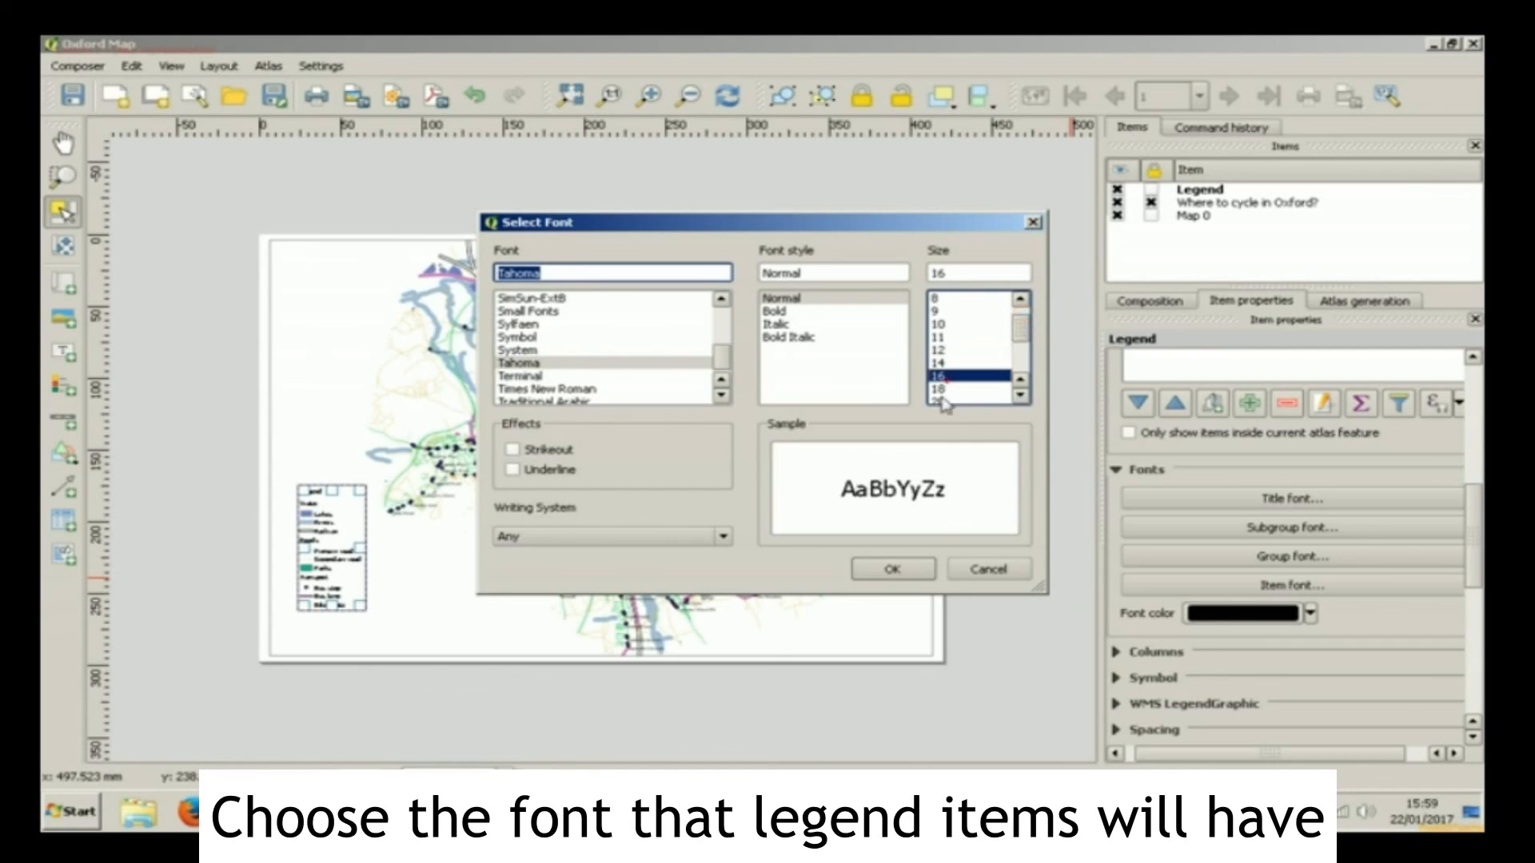
pyautogui.click(892, 569)
# Step: Arrange the legend in 2 columns with equal column widths
pyautogui.moveTo(1475, 534); pyautogui.dragTo(1475, 583)
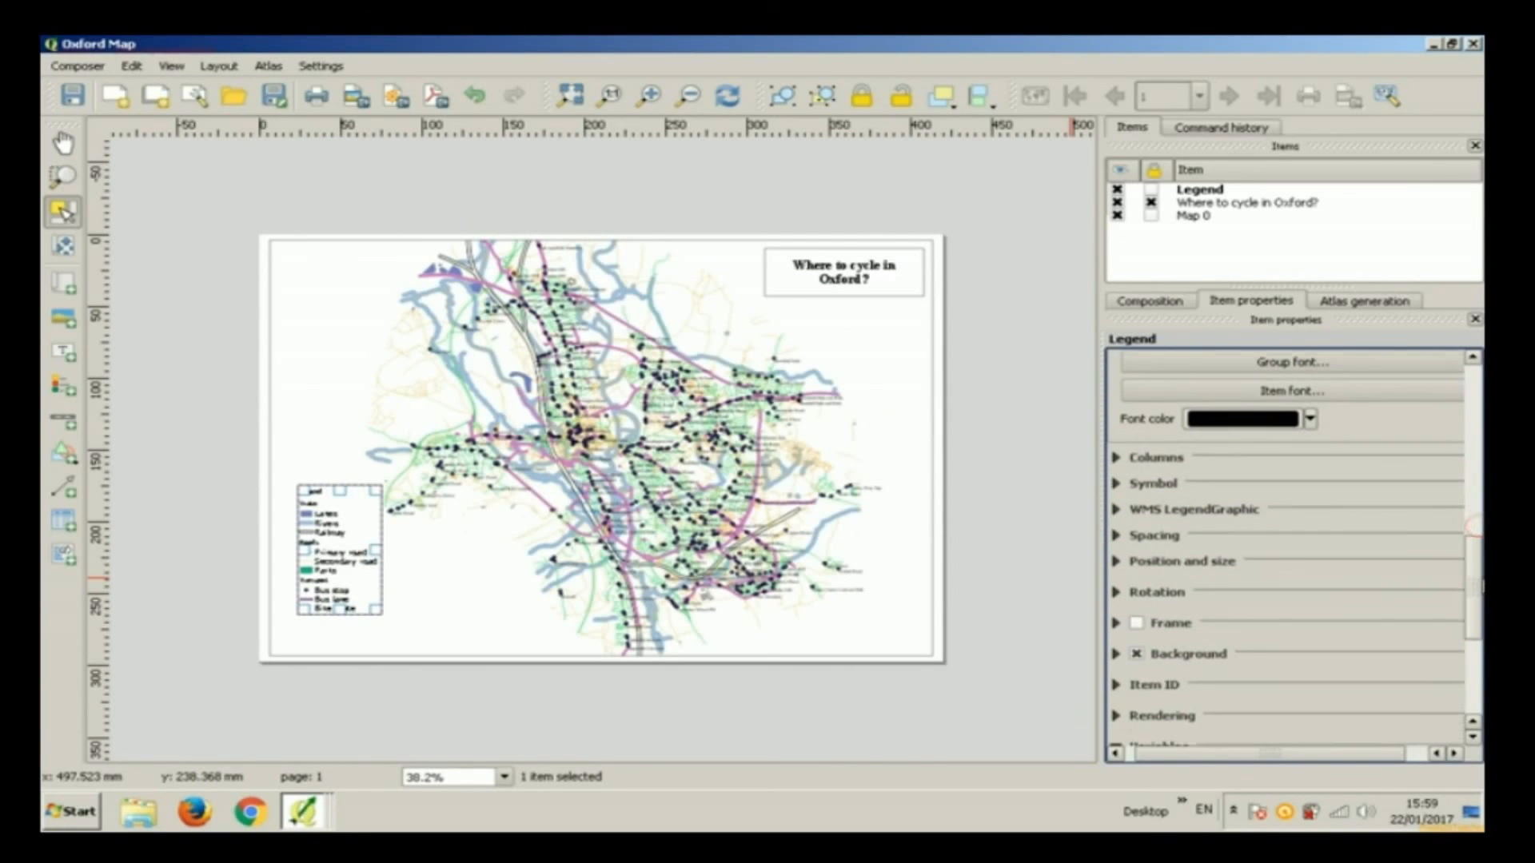
pyautogui.click(1116, 459)
pyautogui.doubleClick(1192, 493)
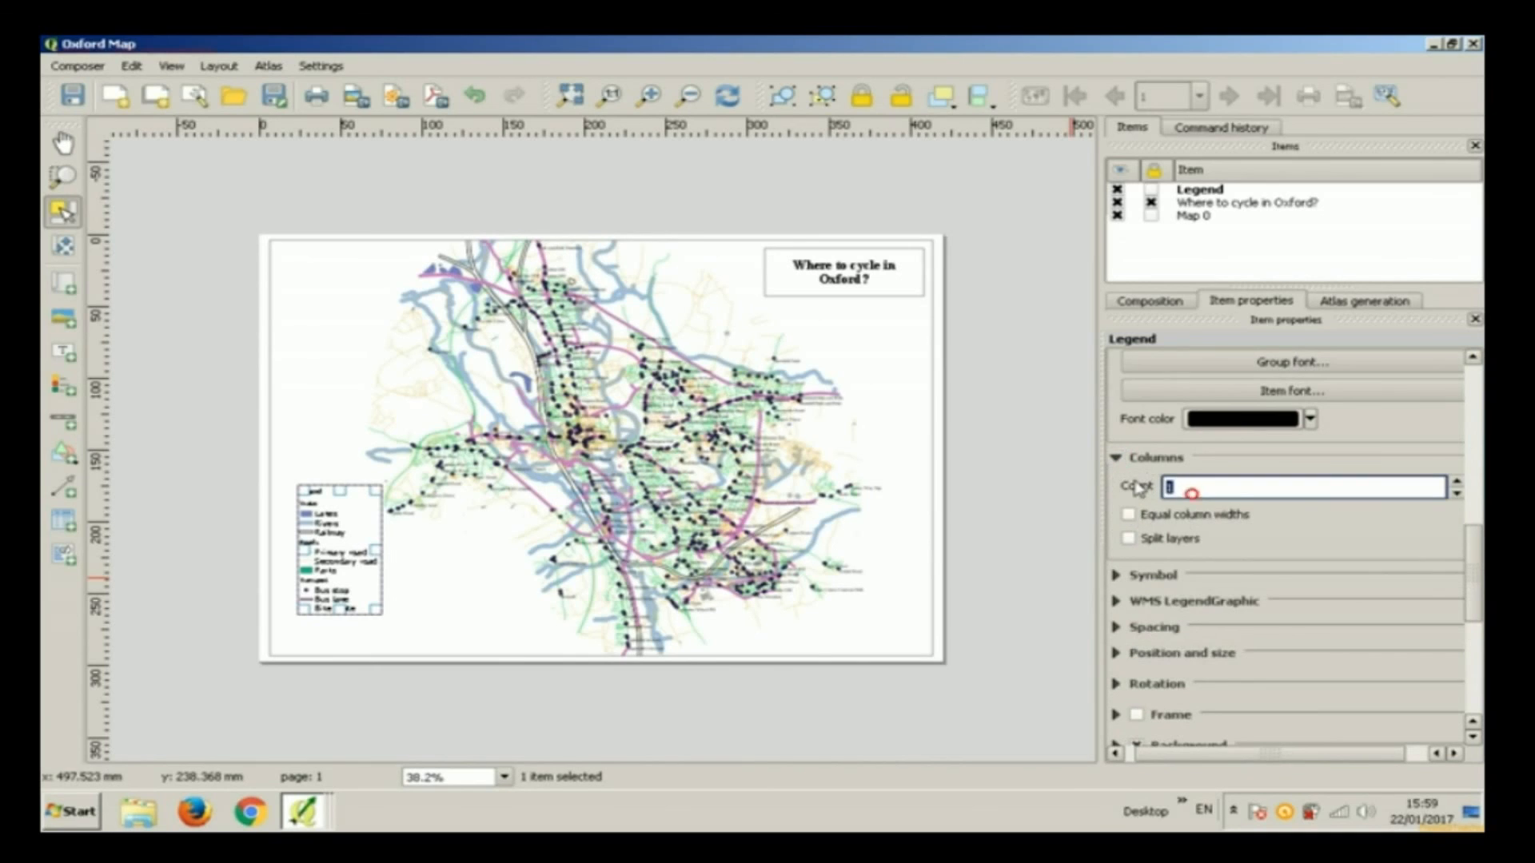
pyautogui.write('2')
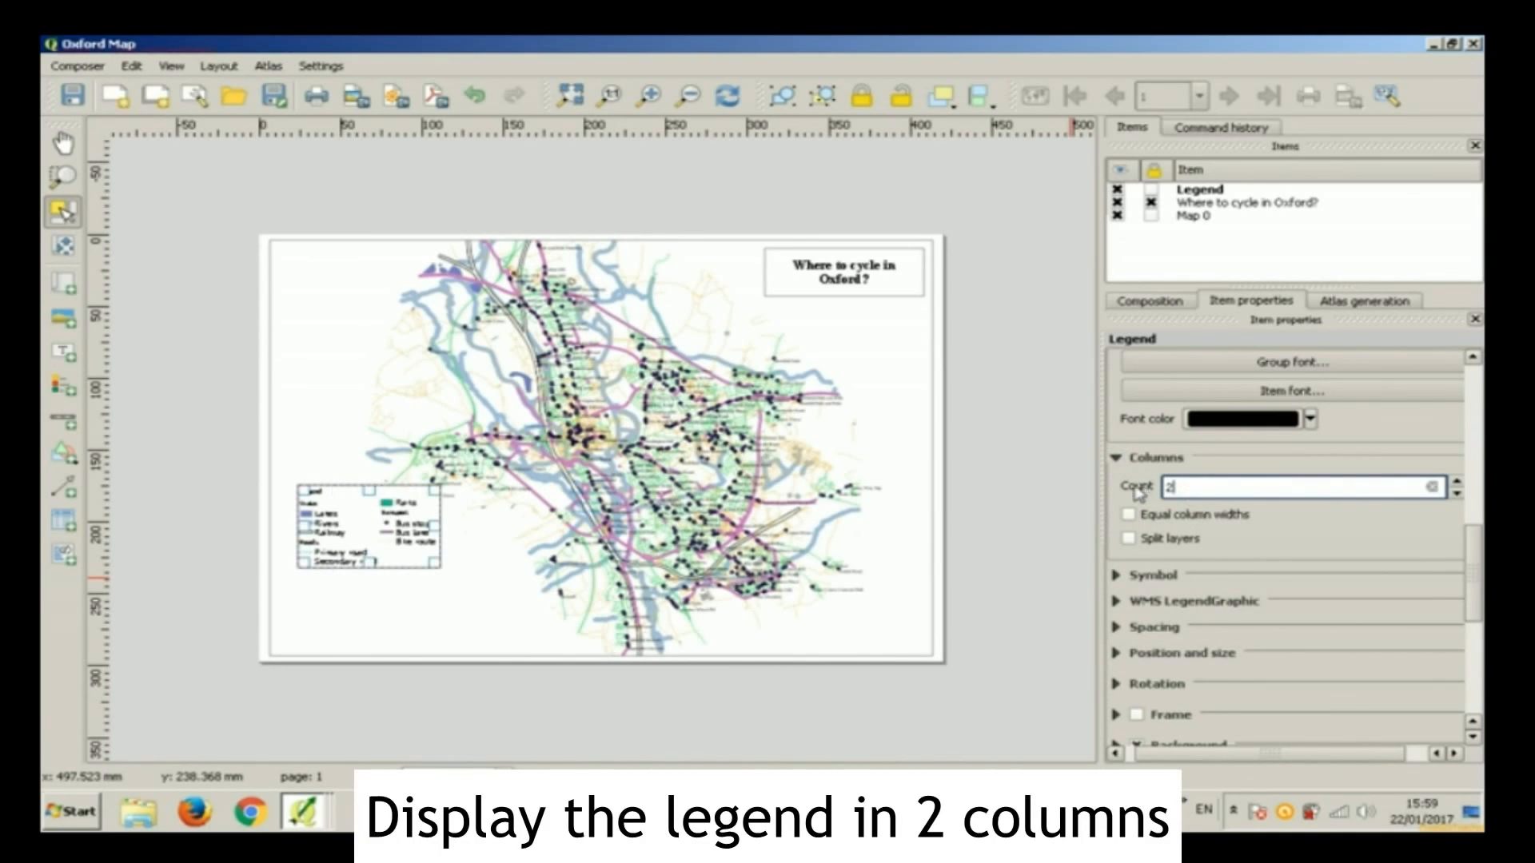
pyautogui.click(1136, 514)
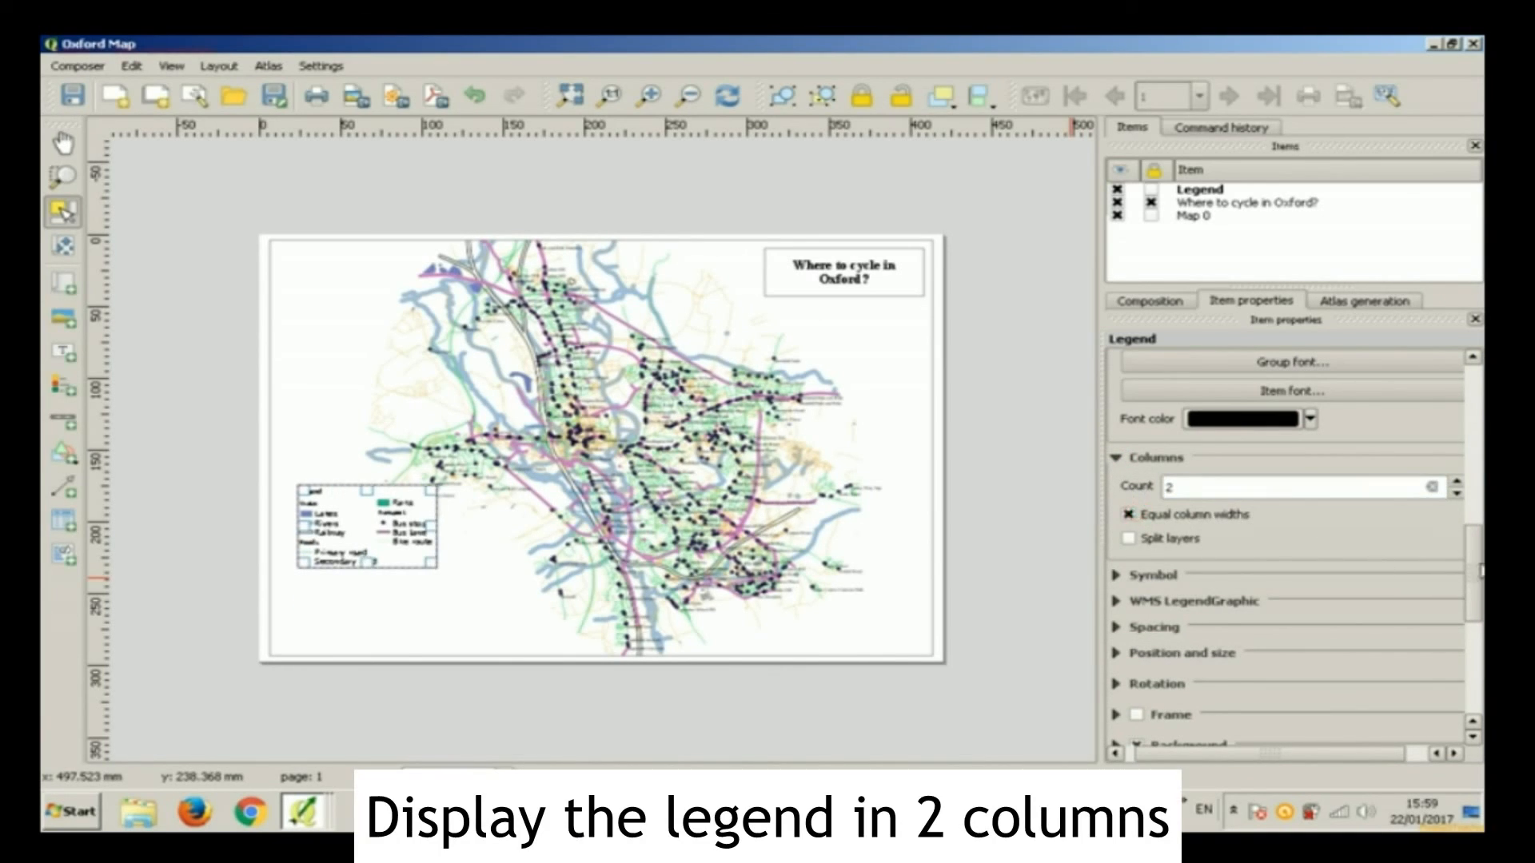
# Step: Turn on the legend's frame and its white background
pyautogui.scroll(-3, 1225, 574)
pyautogui.click(1136, 607)
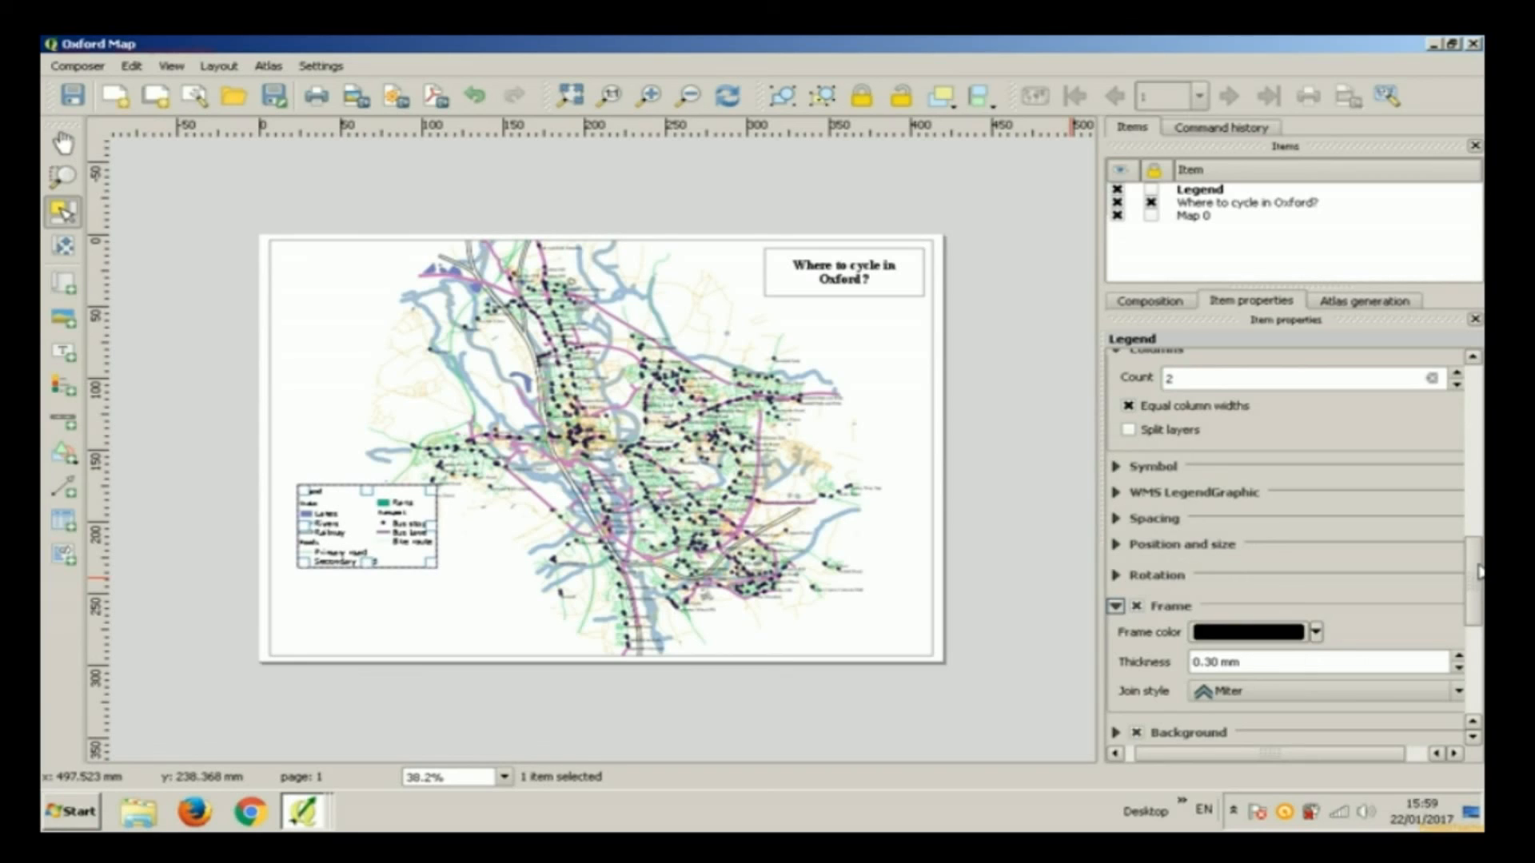
pyautogui.scroll(-6, 1478, 573)
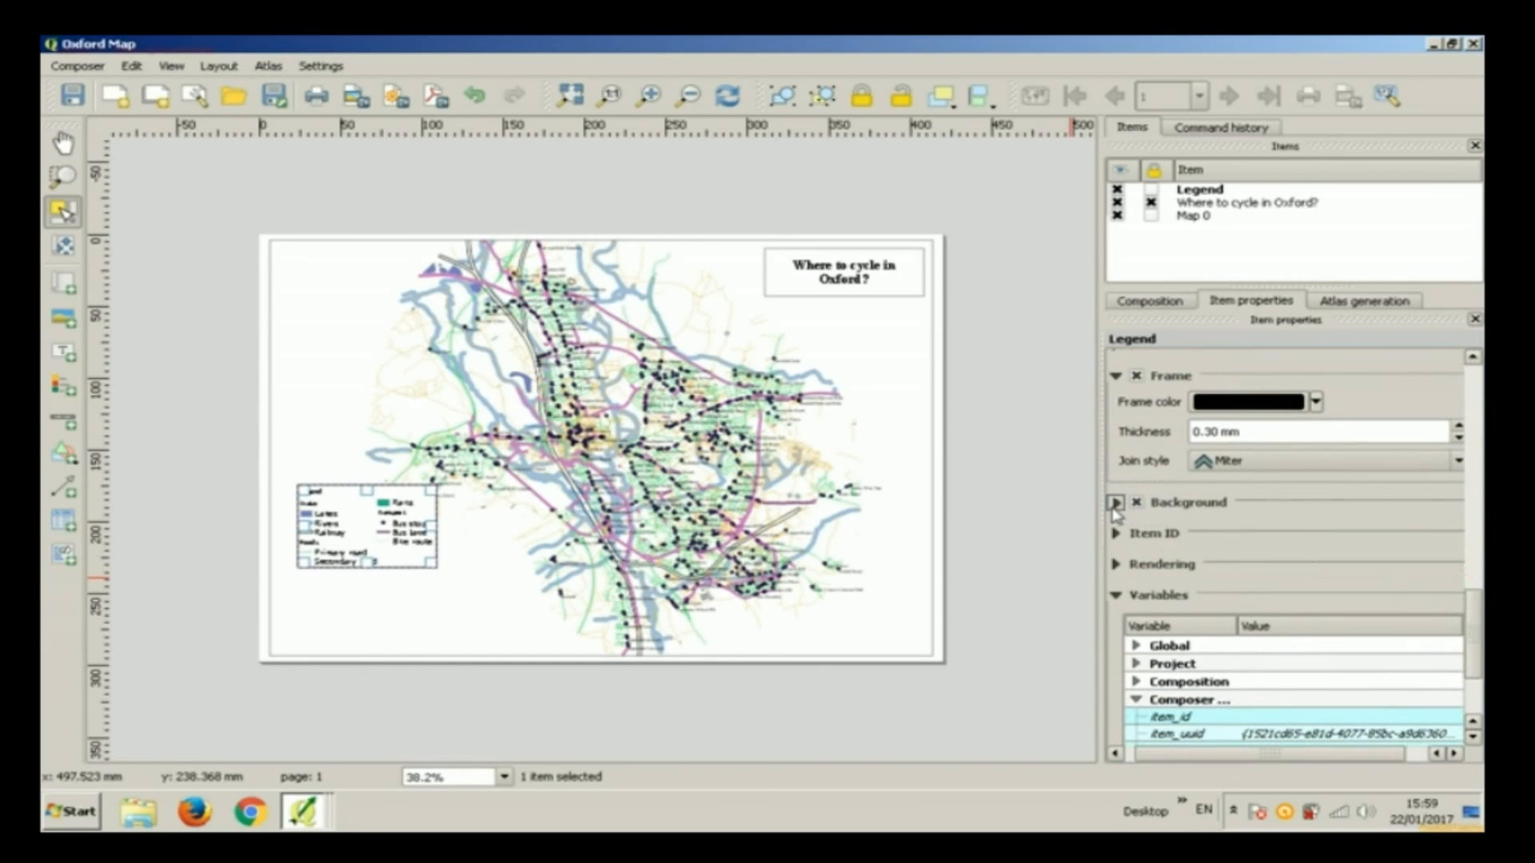
pyautogui.click(1115, 503)
pyautogui.click(1136, 502)
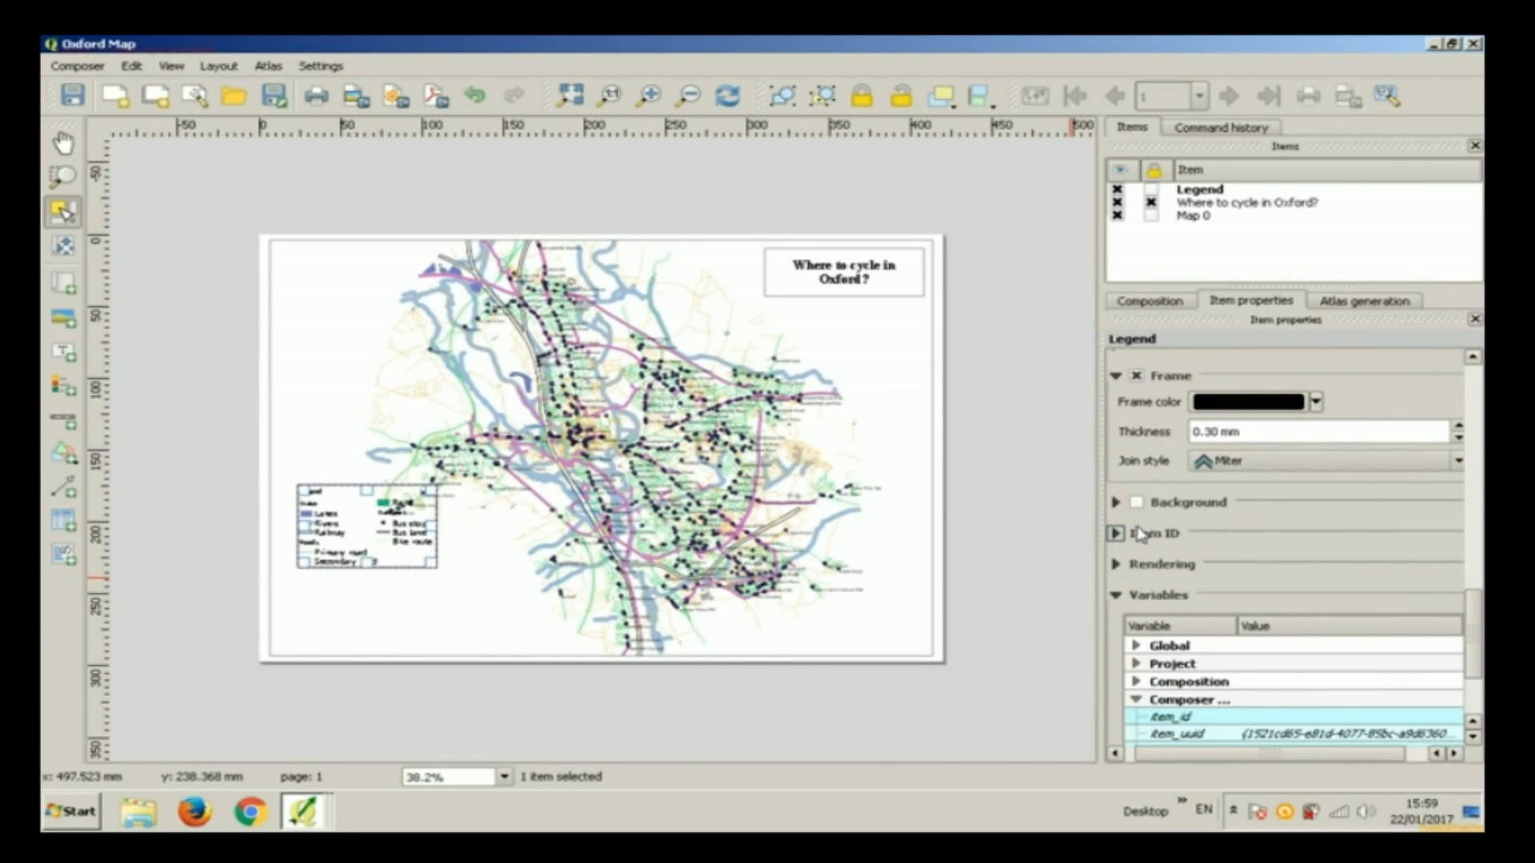
pyautogui.click(1136, 502)
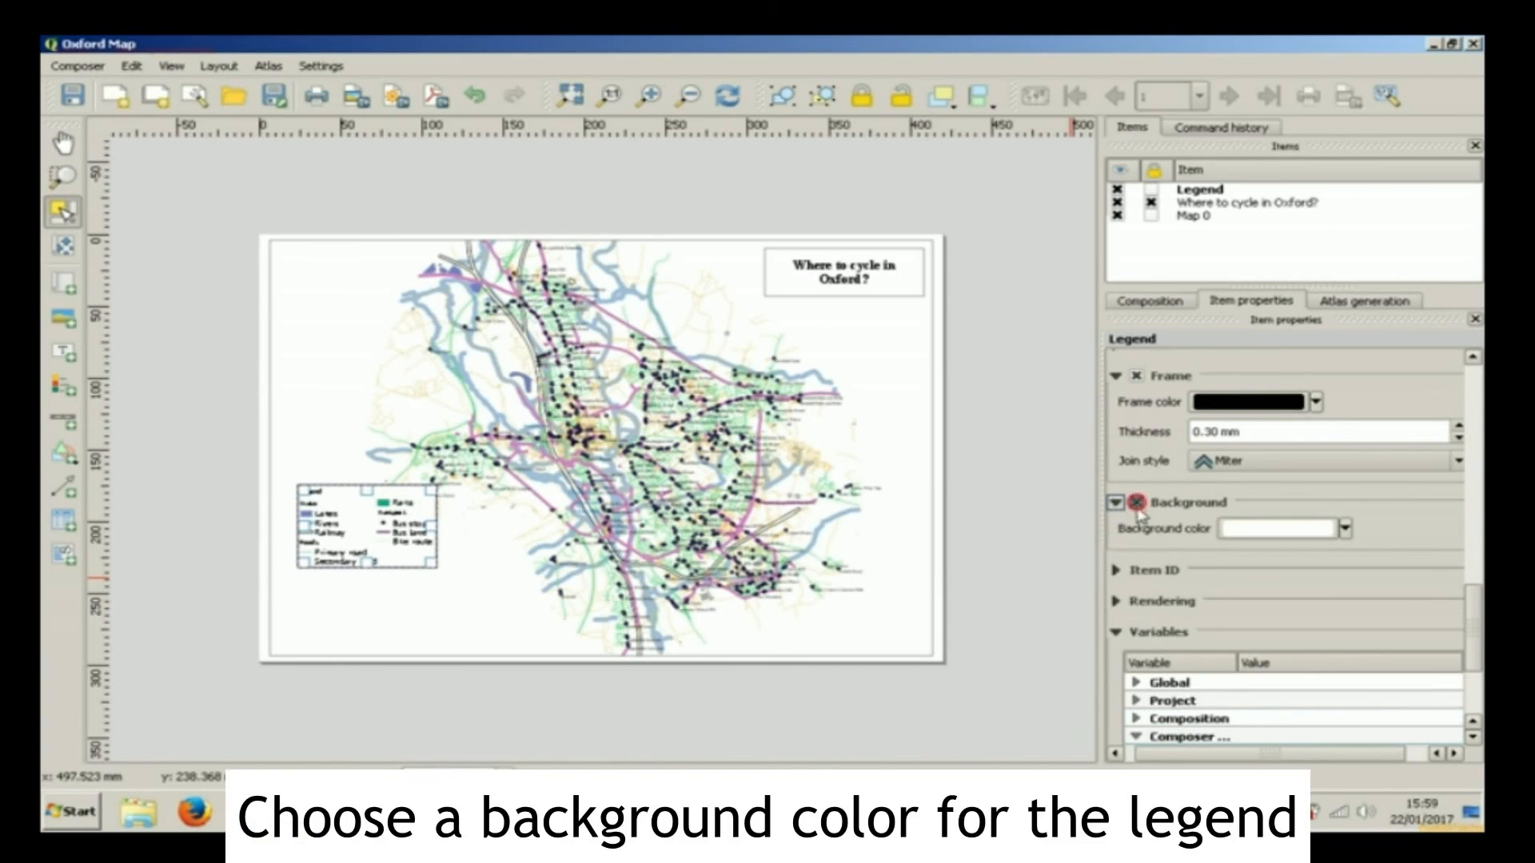
# Step: Move the legend down into the empty area near the page's lower-left corner
pyautogui.moveTo(376, 522); pyautogui.dragTo(383, 580)
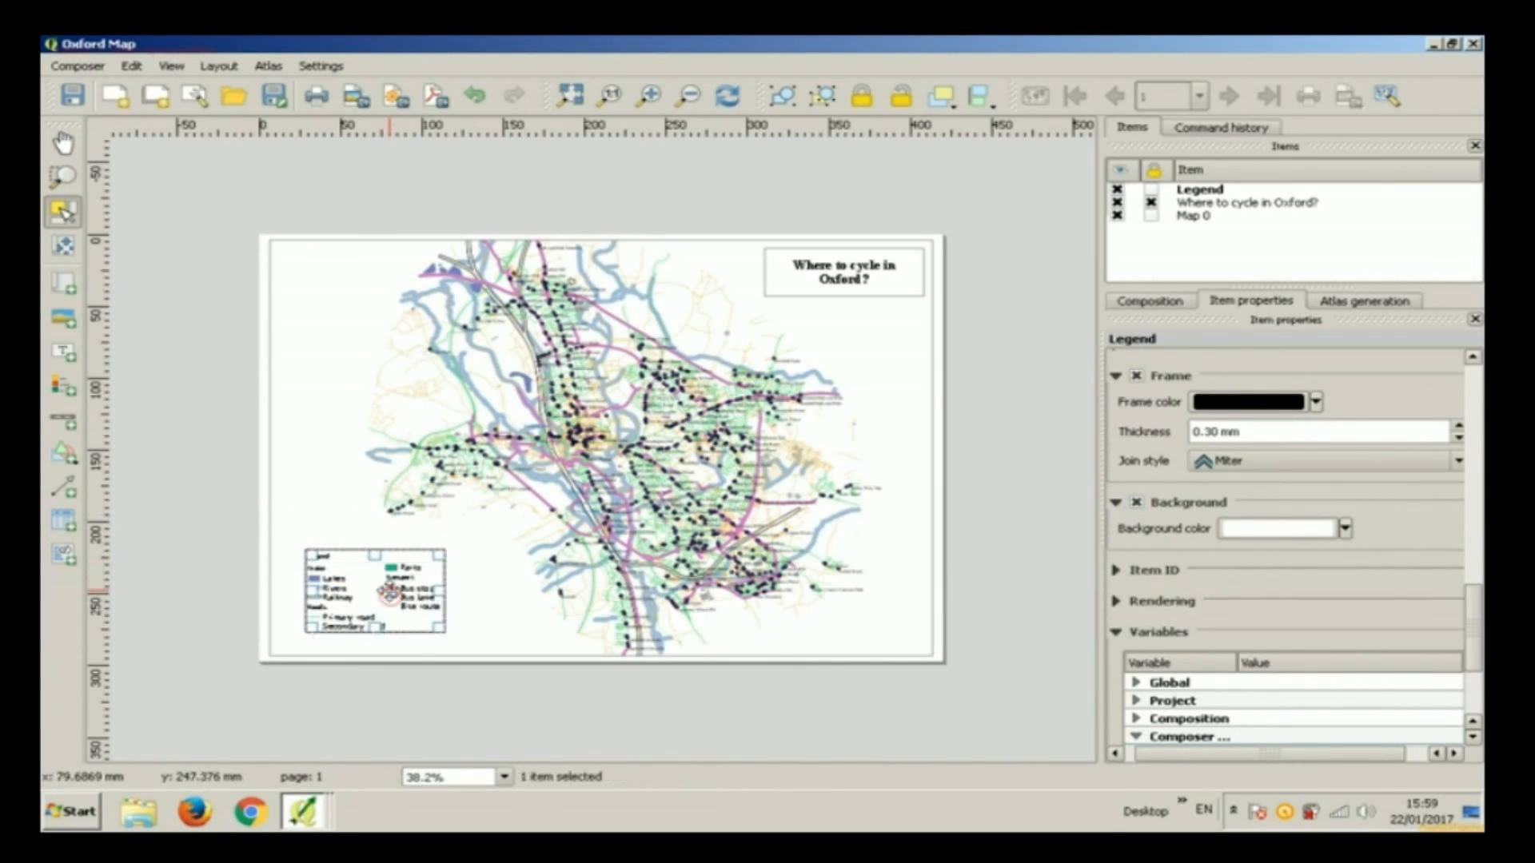
pyautogui.click(981, 512)
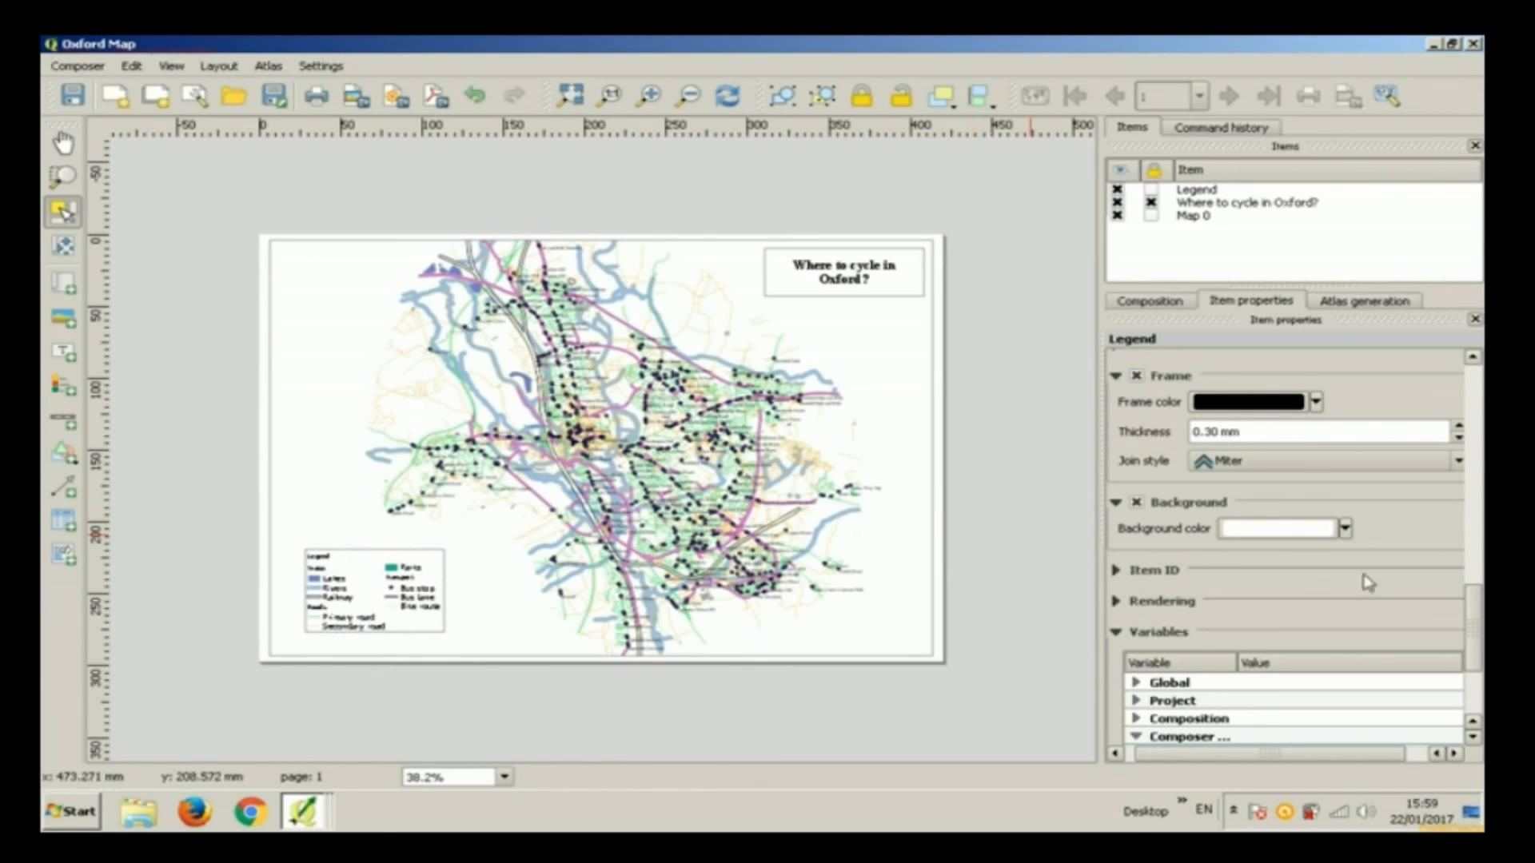
pyautogui.moveTo(1476, 616); pyautogui.dragTo(1483, 399)
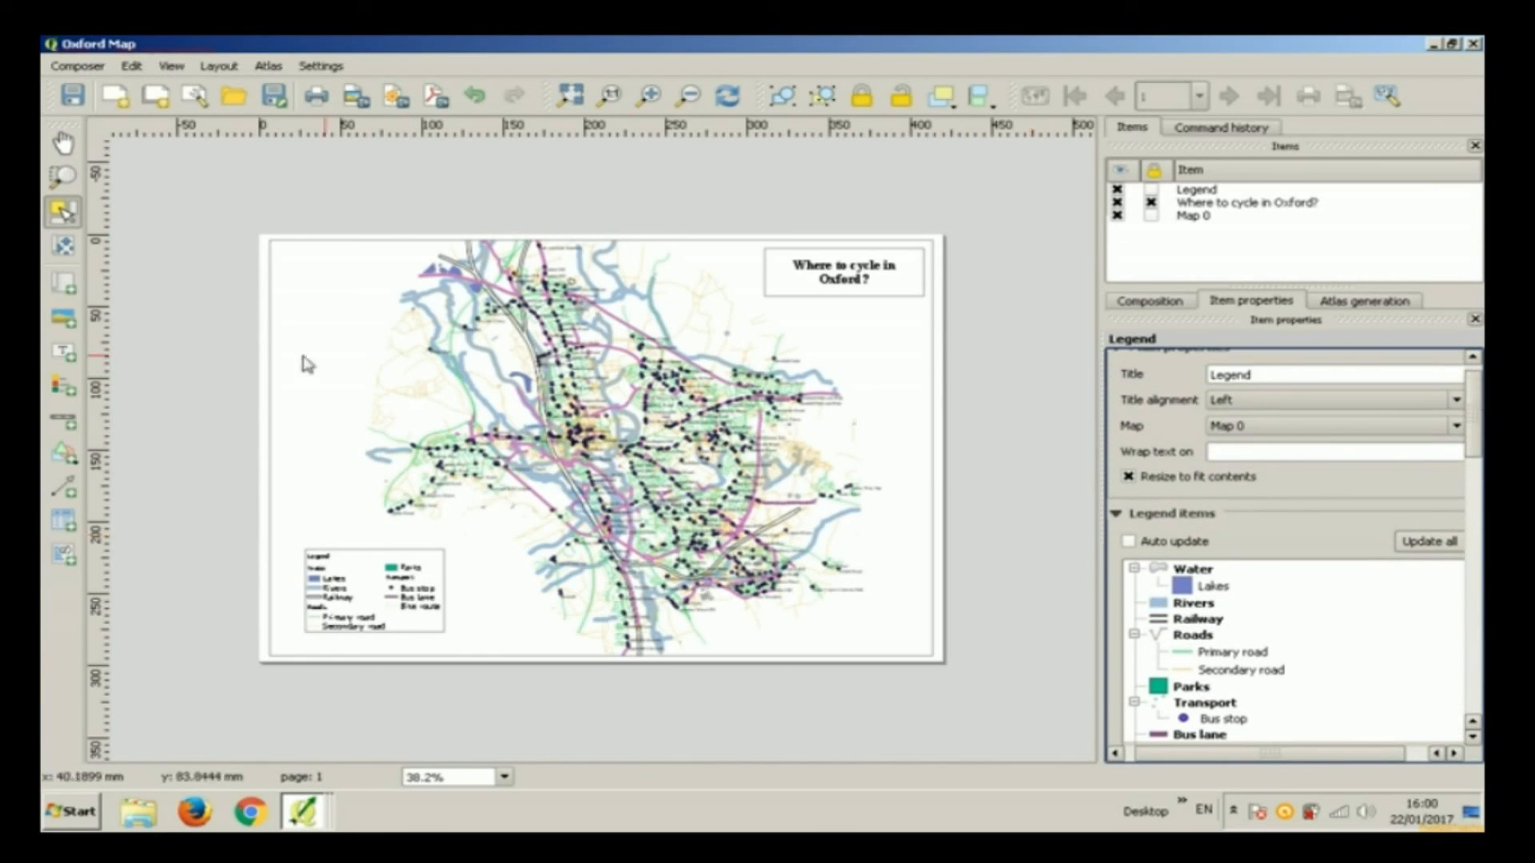
# Step: Add a scale bar for Map 0 and position it inside the map frame near the page's lower-right corner
pyautogui.click(64, 418)
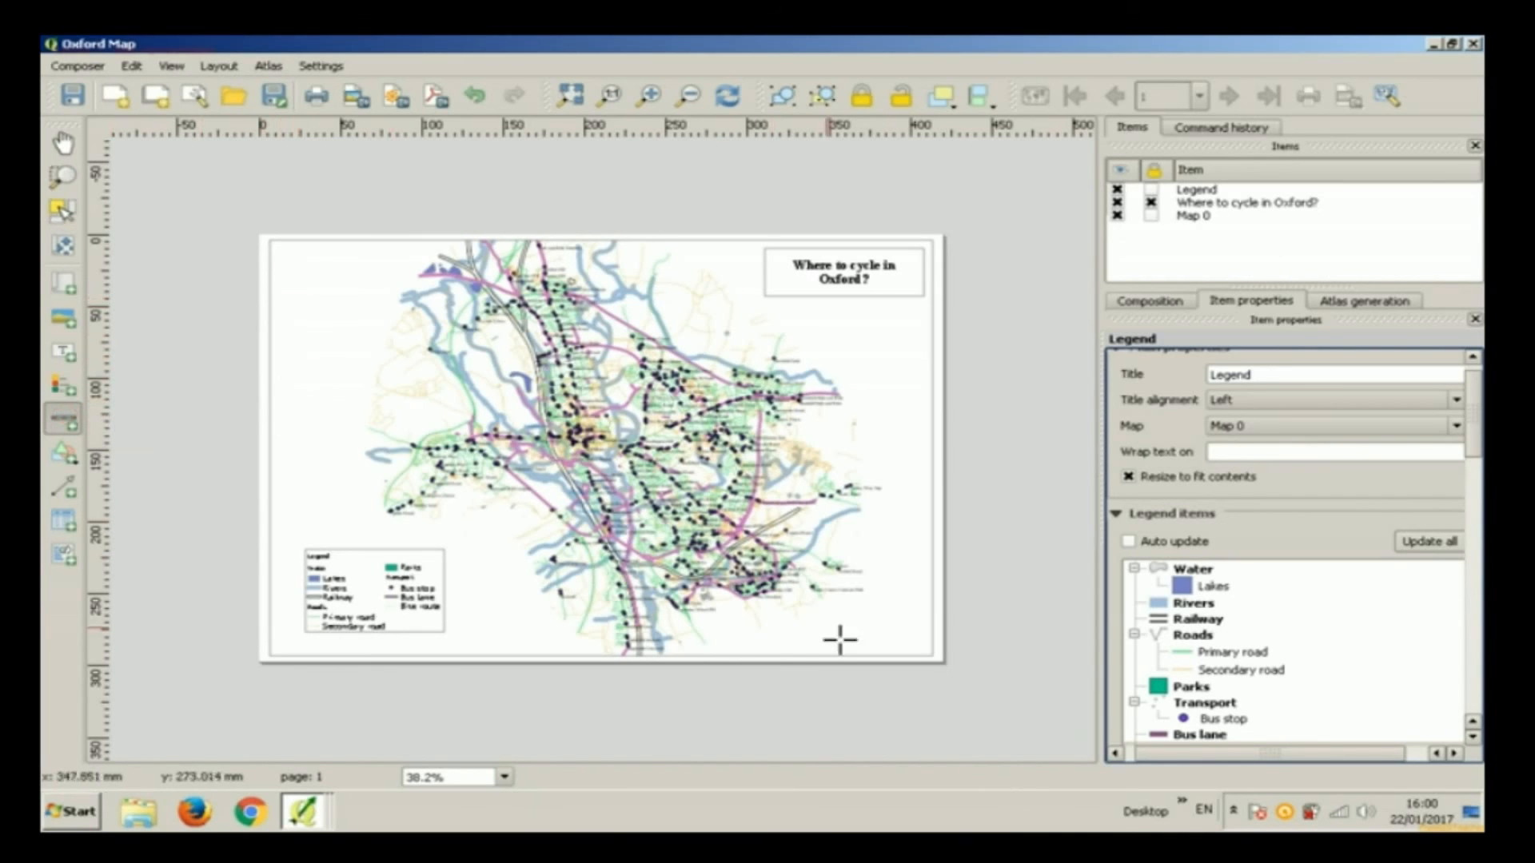
pyautogui.click(788, 639)
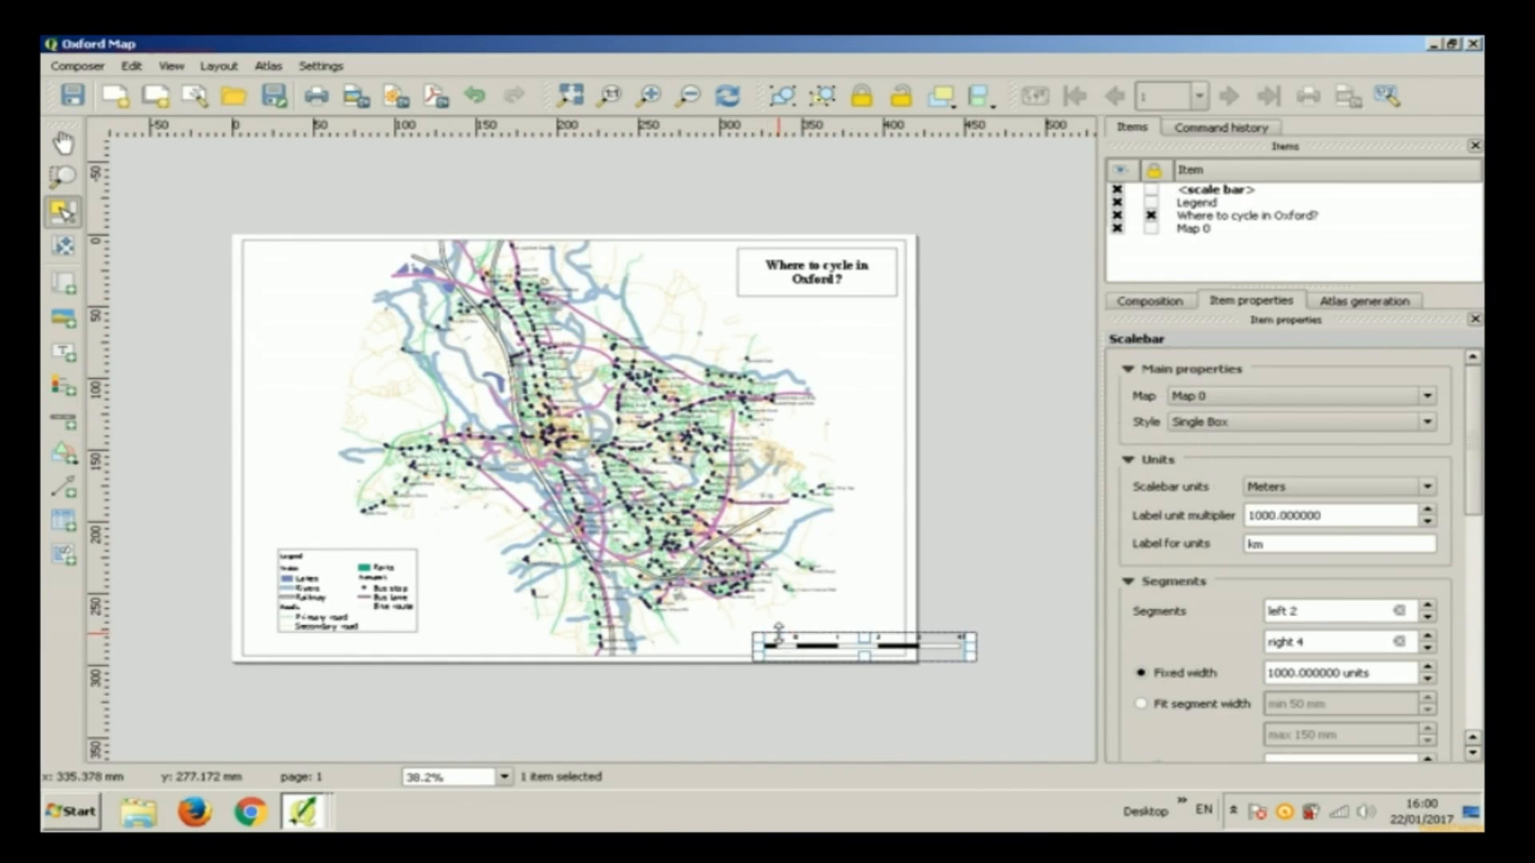
pyautogui.moveTo(902, 640); pyautogui.dragTo(831, 626)
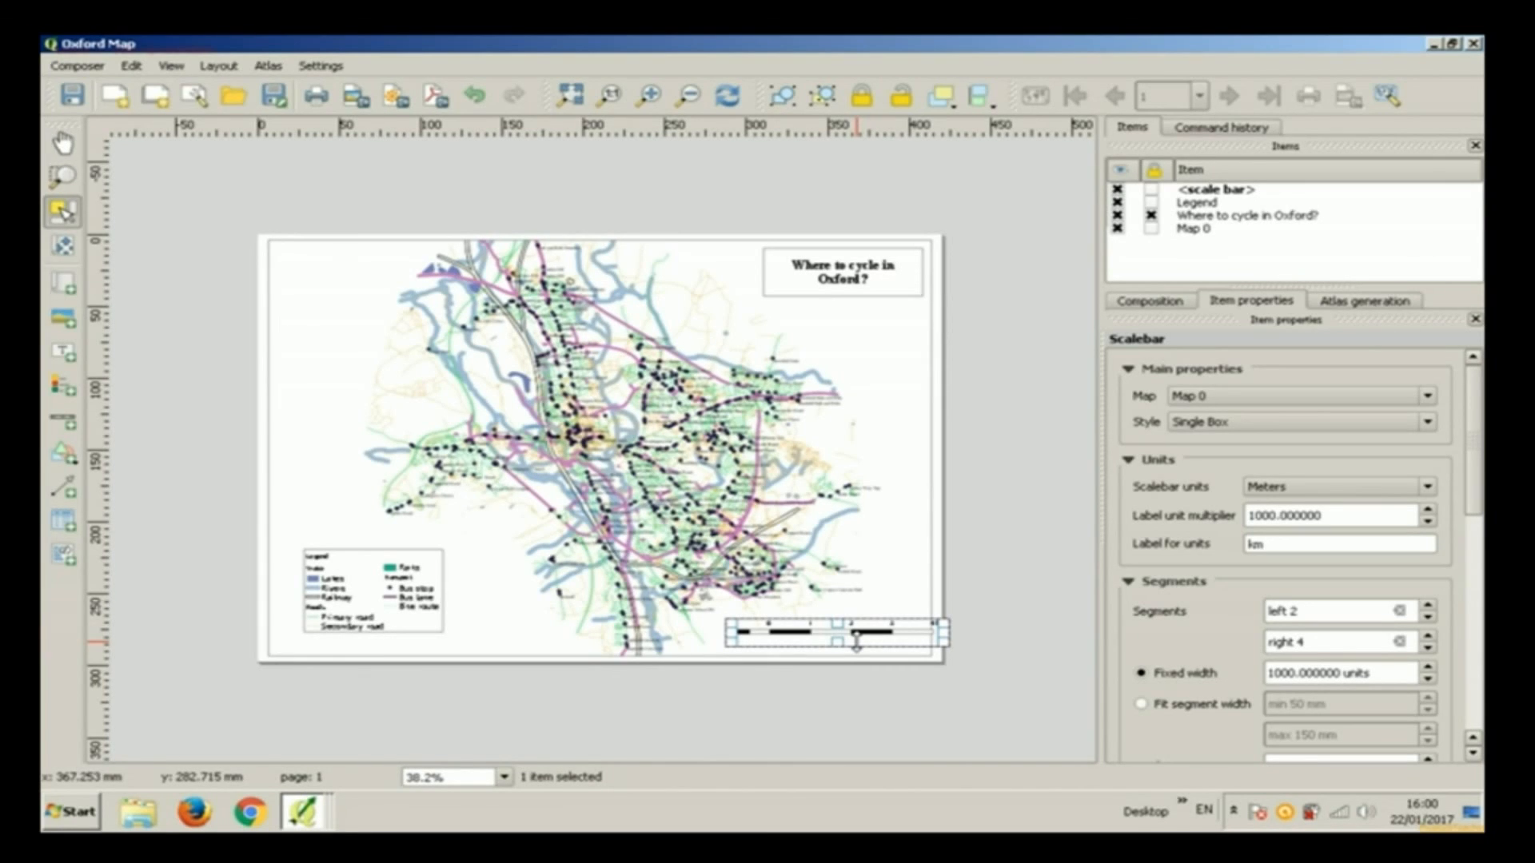
pyautogui.click(988, 486)
pyautogui.moveTo(905, 630); pyautogui.dragTo(896, 631)
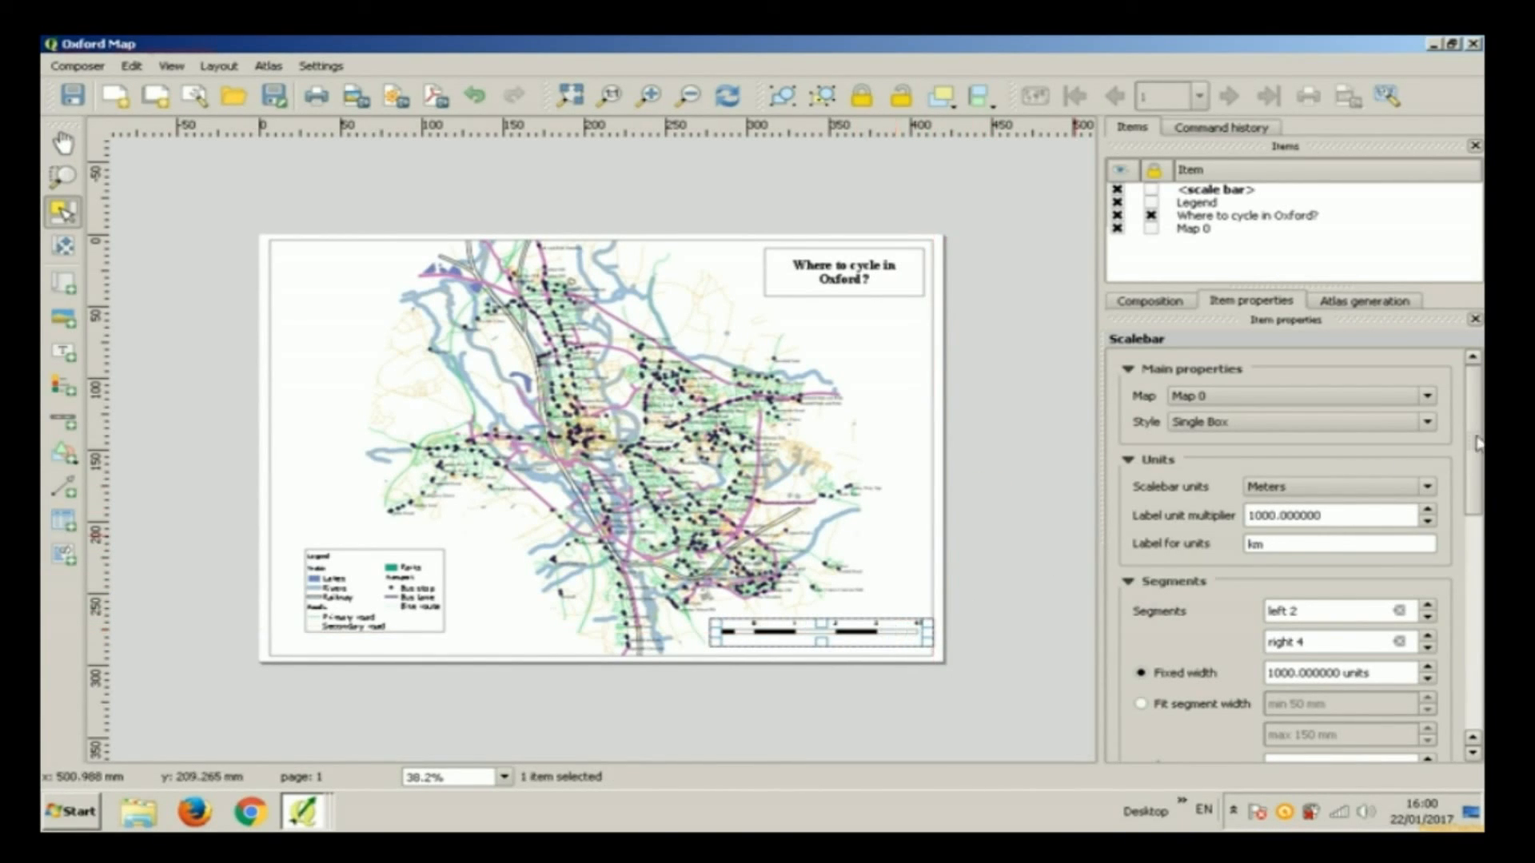
# Step: Set the scale bar's style to Double Box
pyautogui.click(1407, 417)
pyautogui.click(1340, 450)
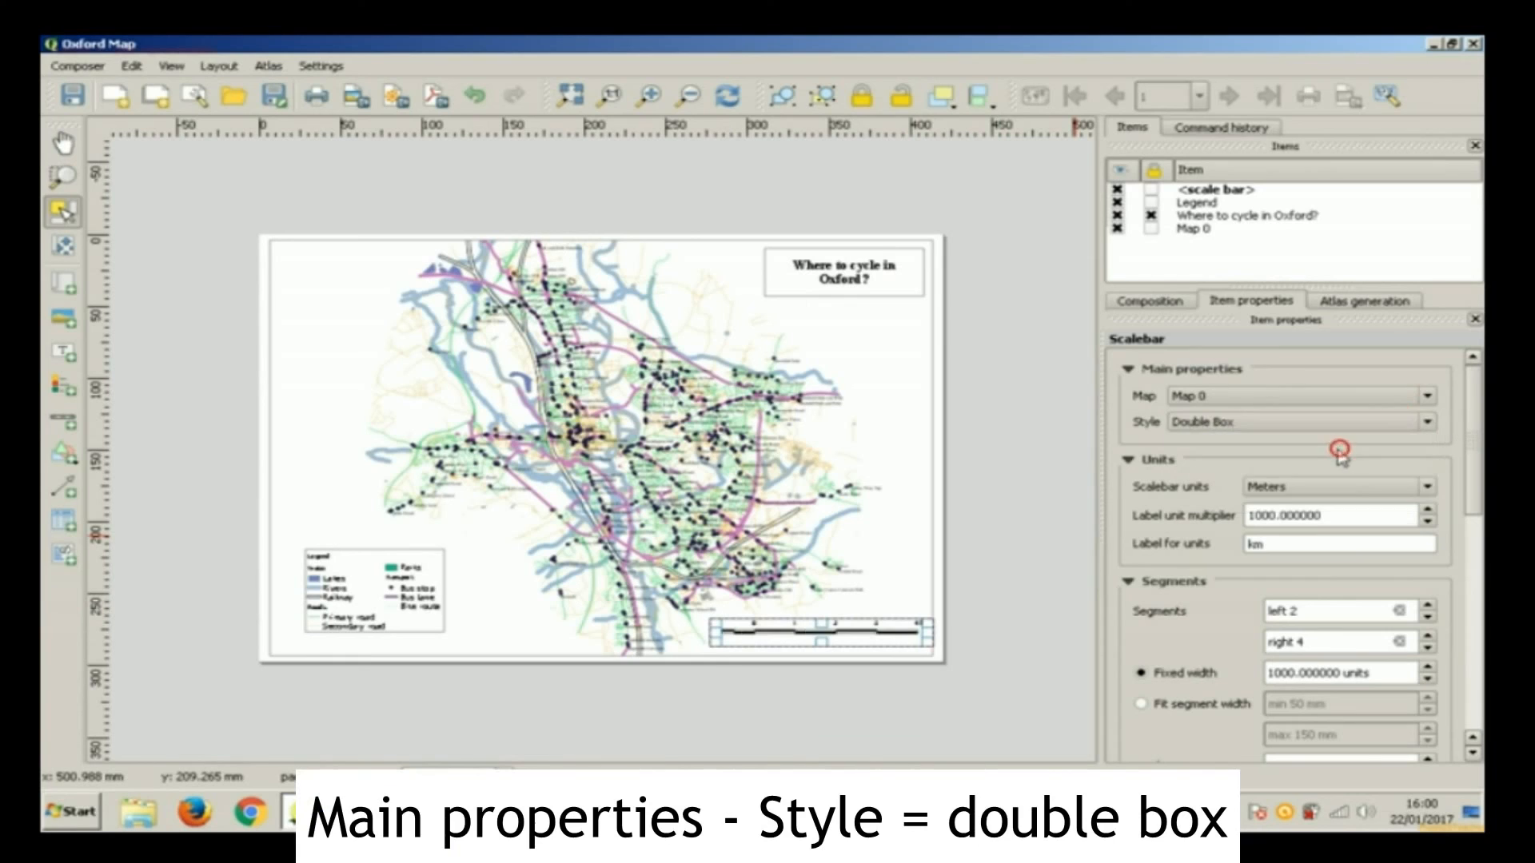
pyautogui.click(1299, 487)
pyautogui.click(1299, 489)
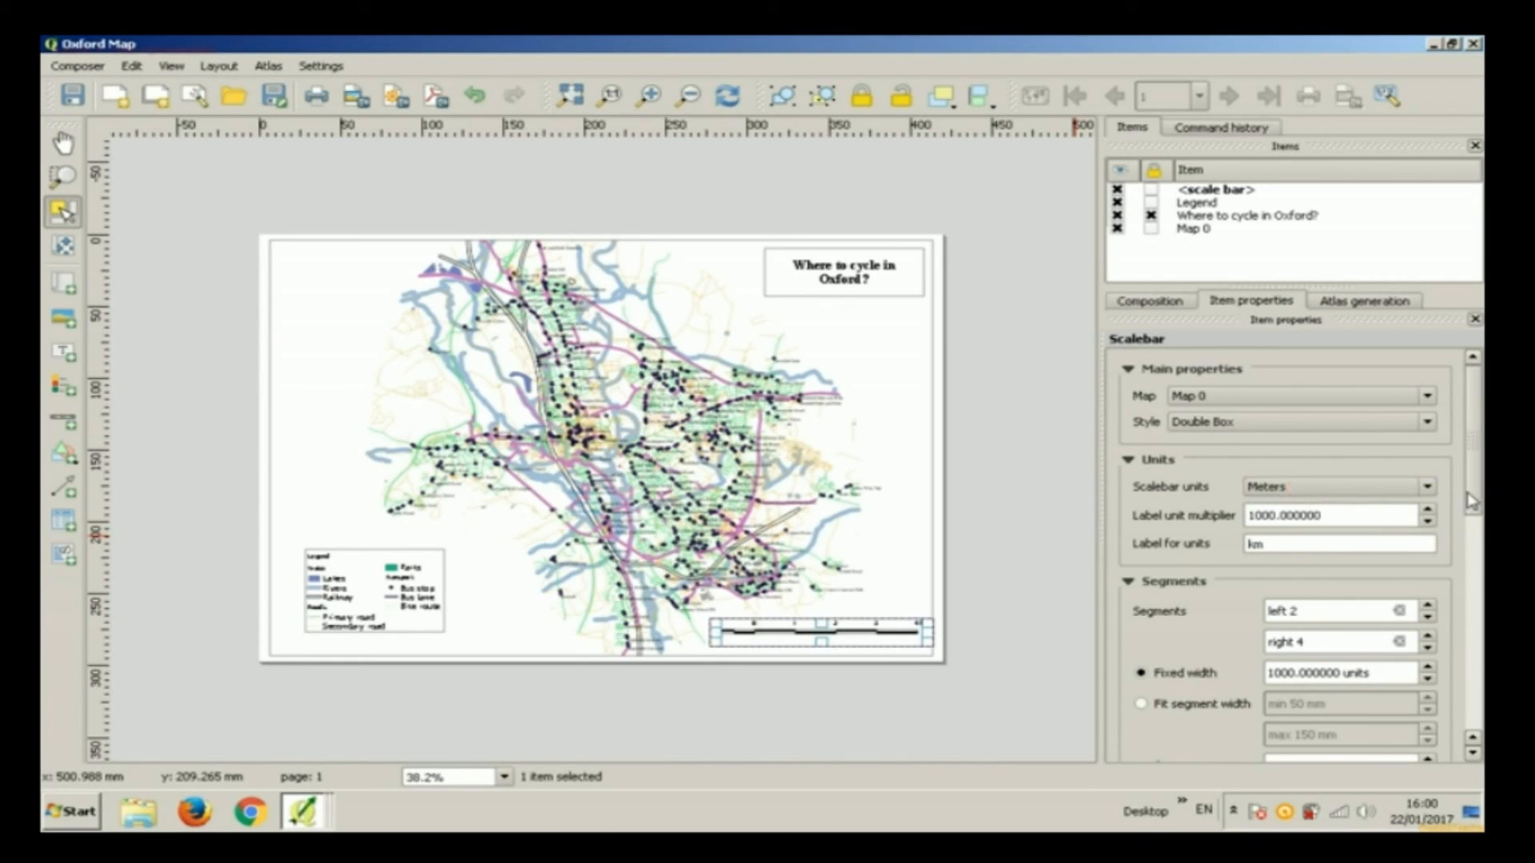
# Step: Set the scale bar's segments to left 0 and right 3
pyautogui.scroll(-3, 1473, 487)
pyautogui.click(1427, 505)
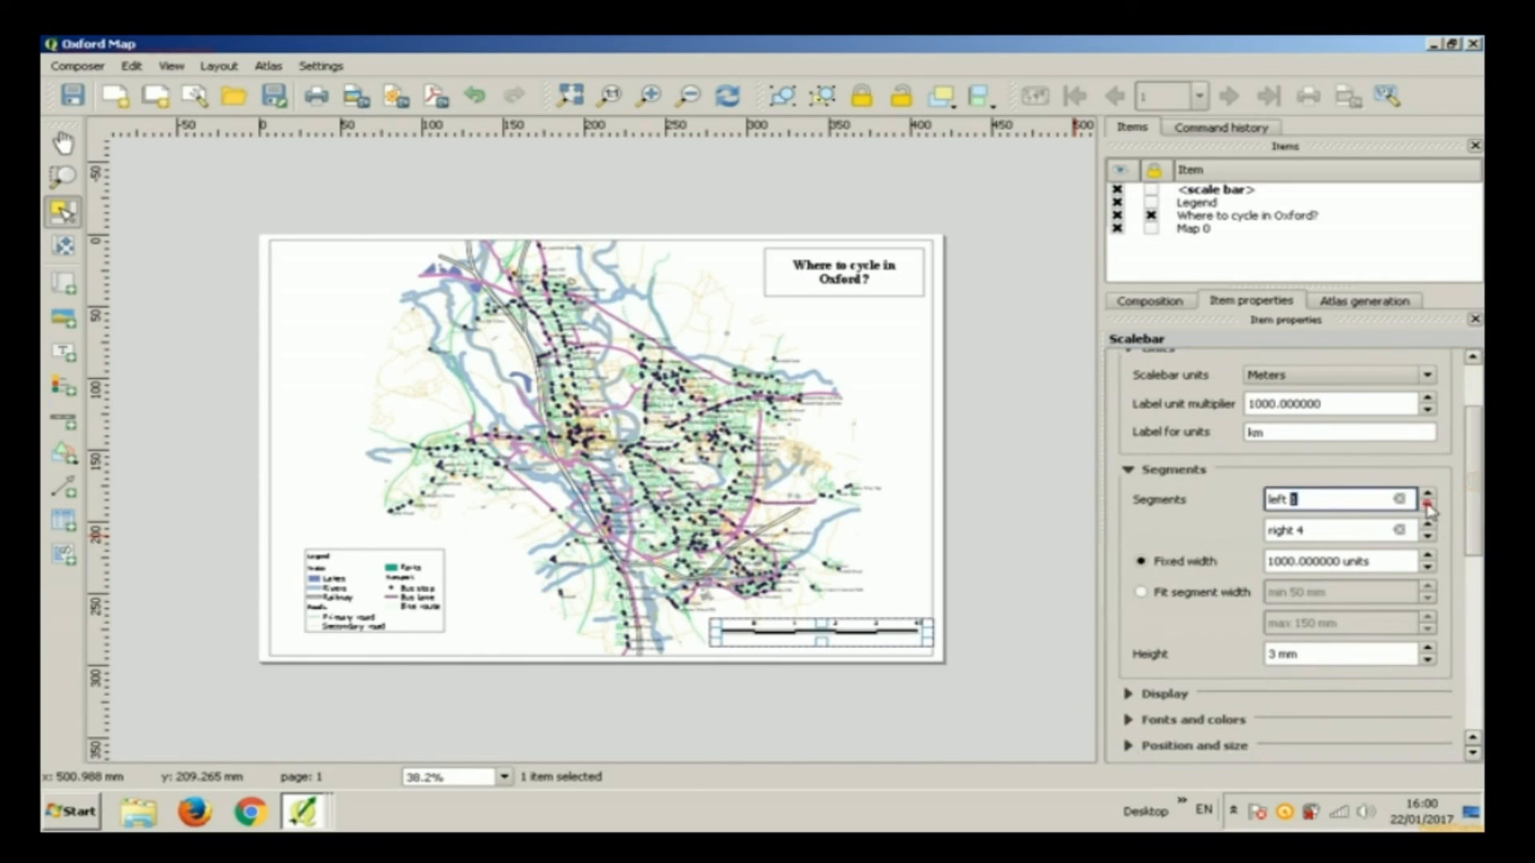
pyautogui.click(1427, 506)
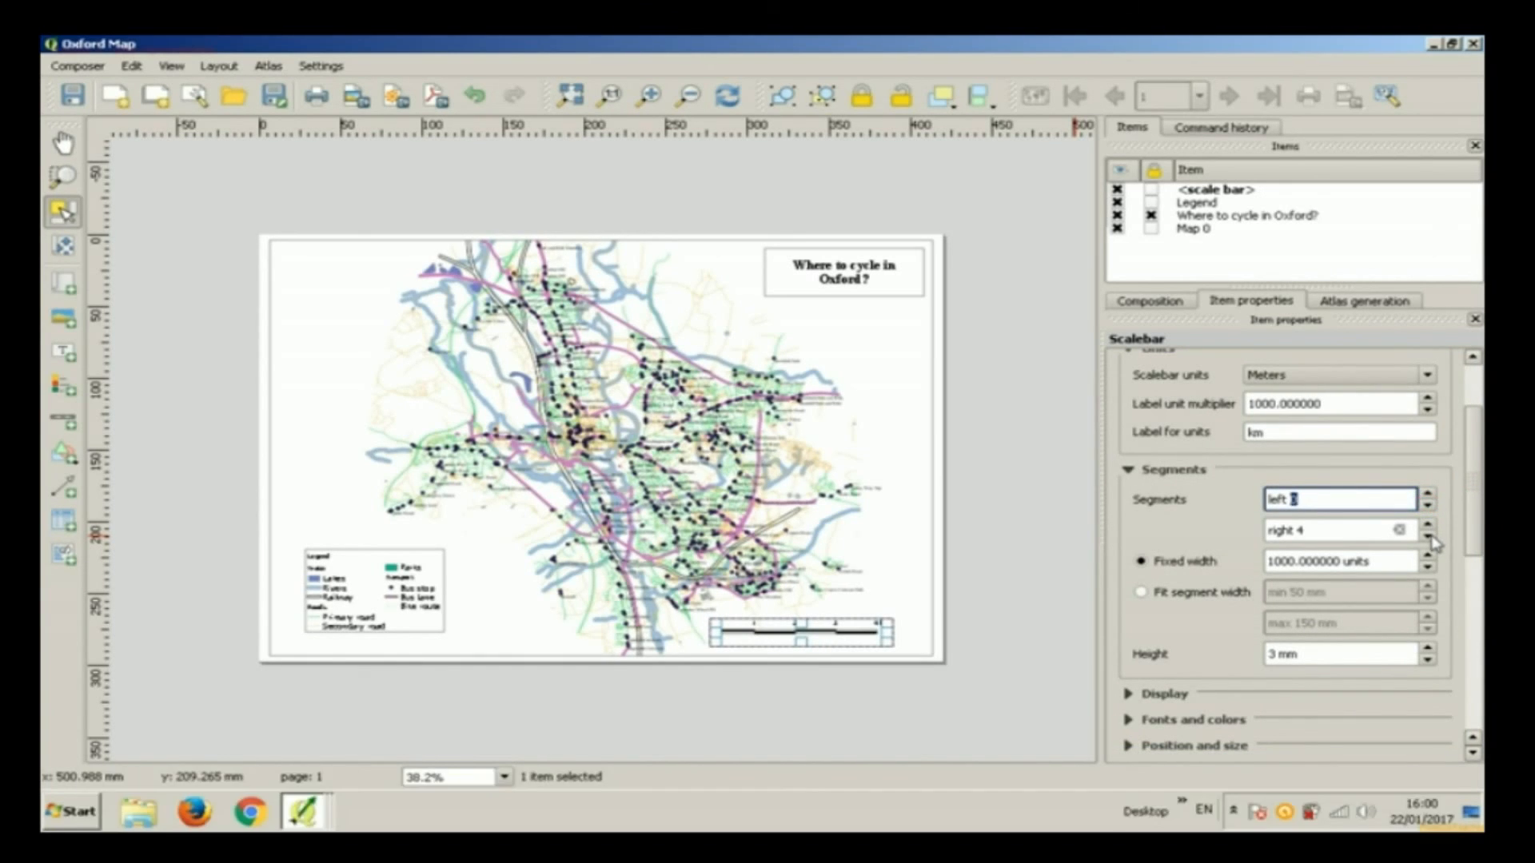
pyautogui.click(1427, 536)
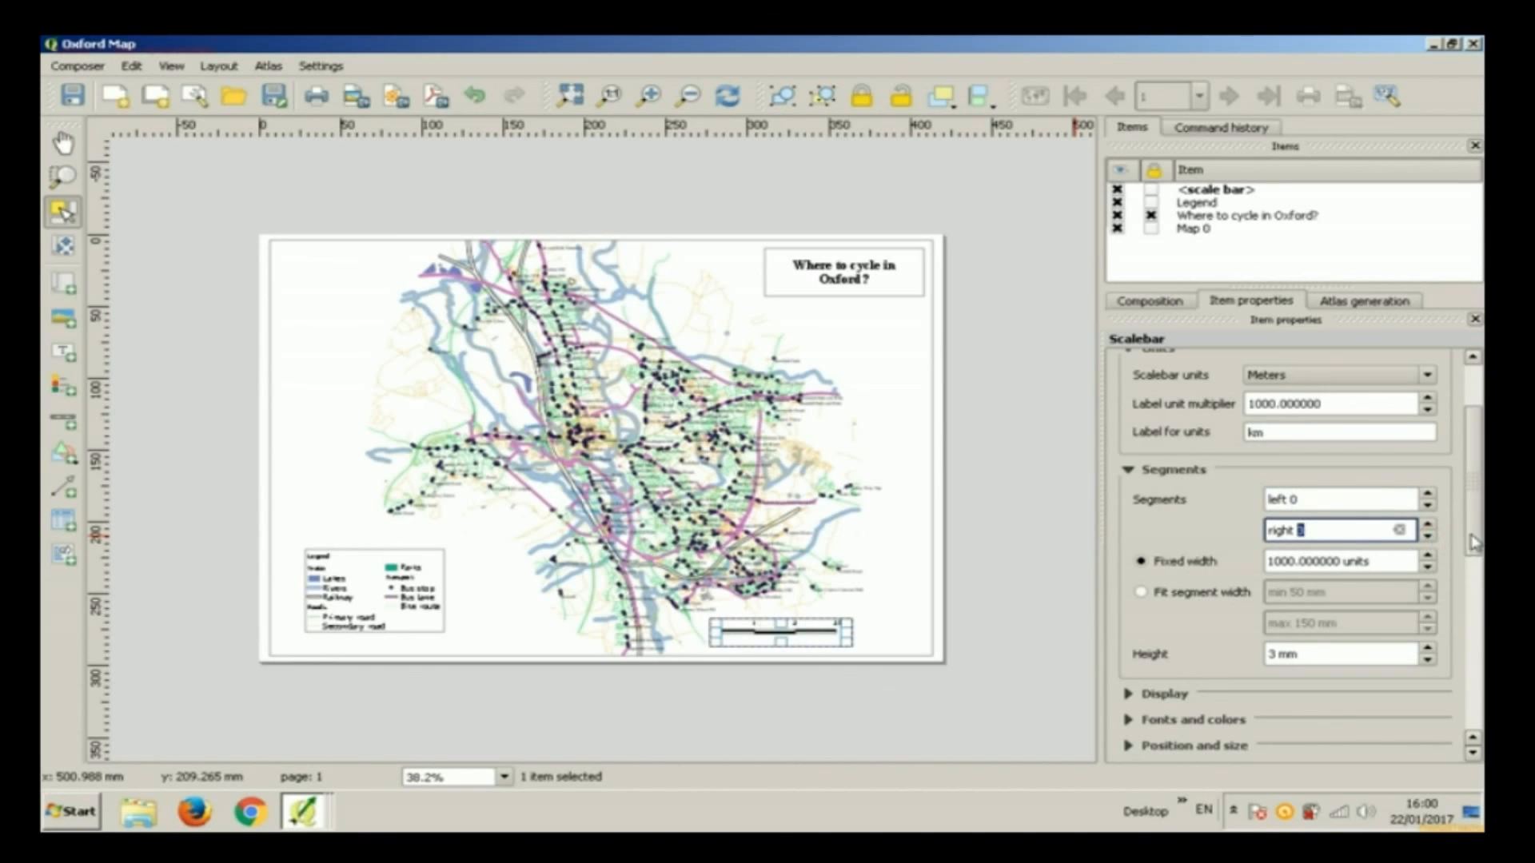
# Step: Add a frame around the scale bar
pyautogui.moveTo(1475, 544); pyautogui.dragTo(1463, 613)
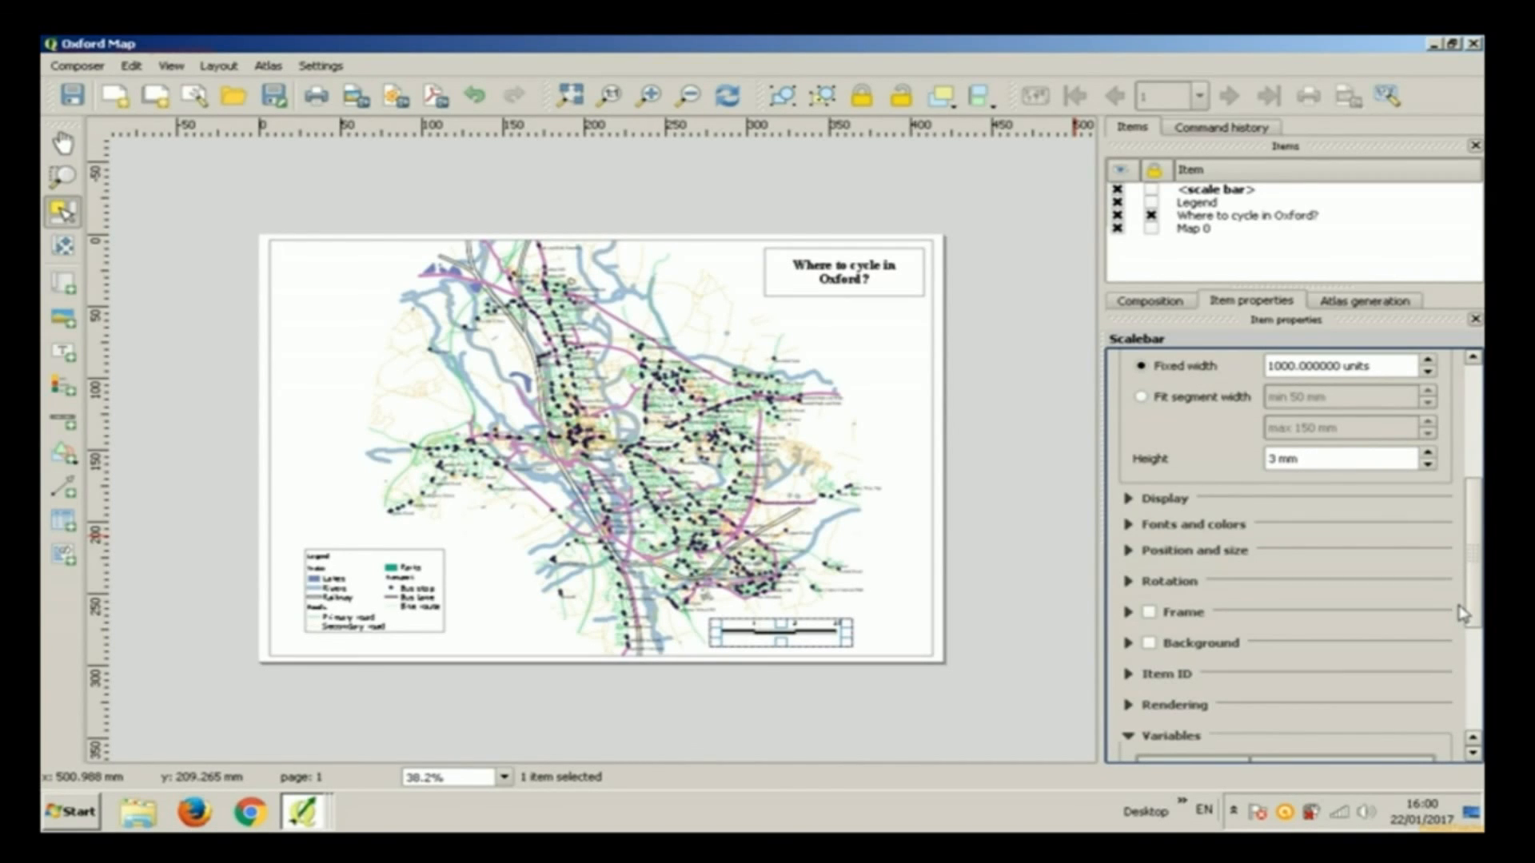
pyautogui.click(1161, 616)
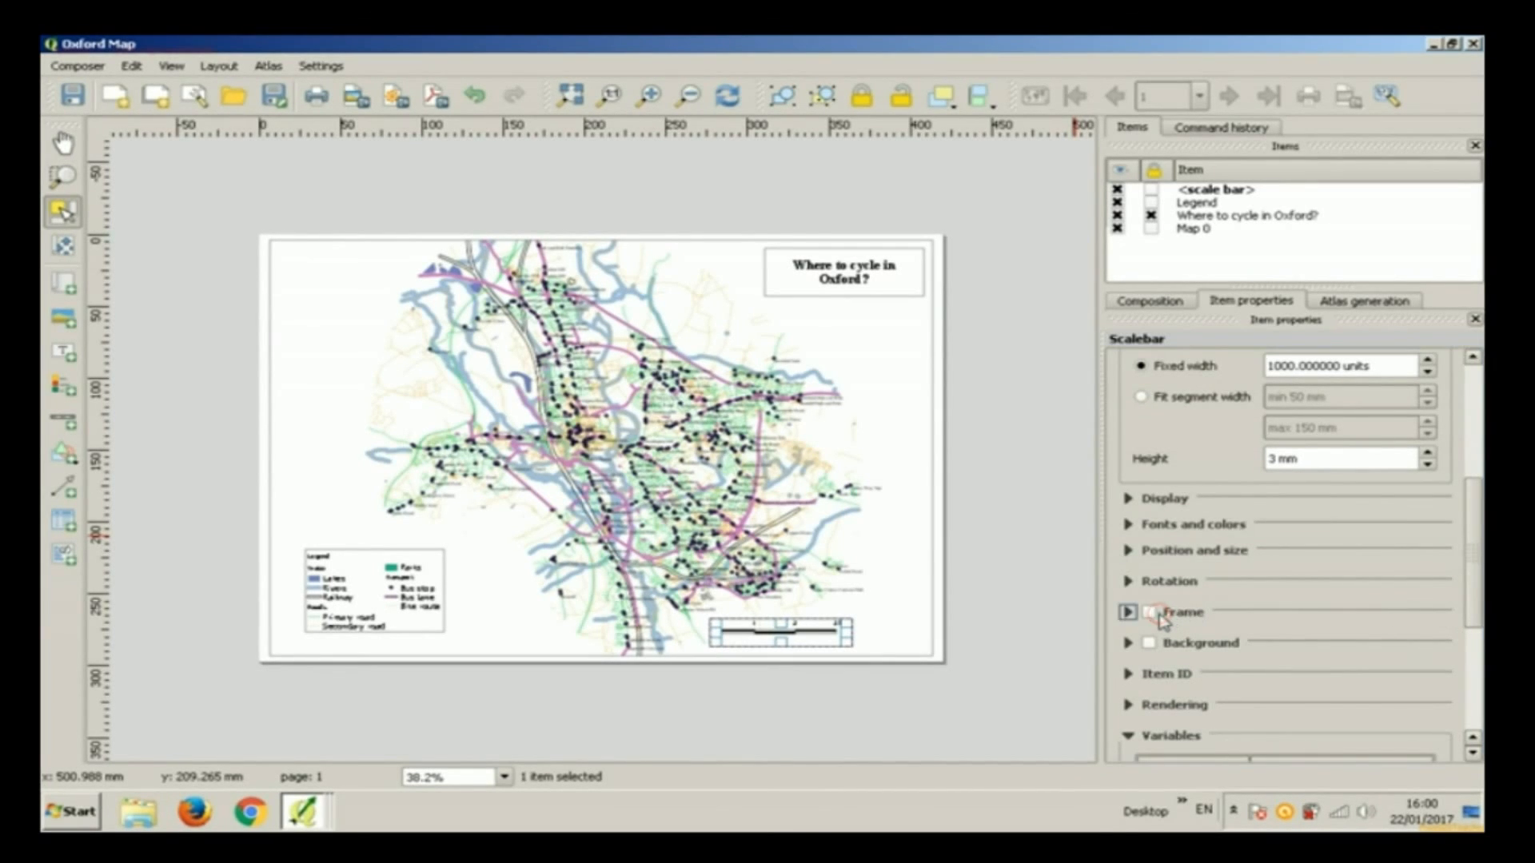
pyautogui.click(1149, 613)
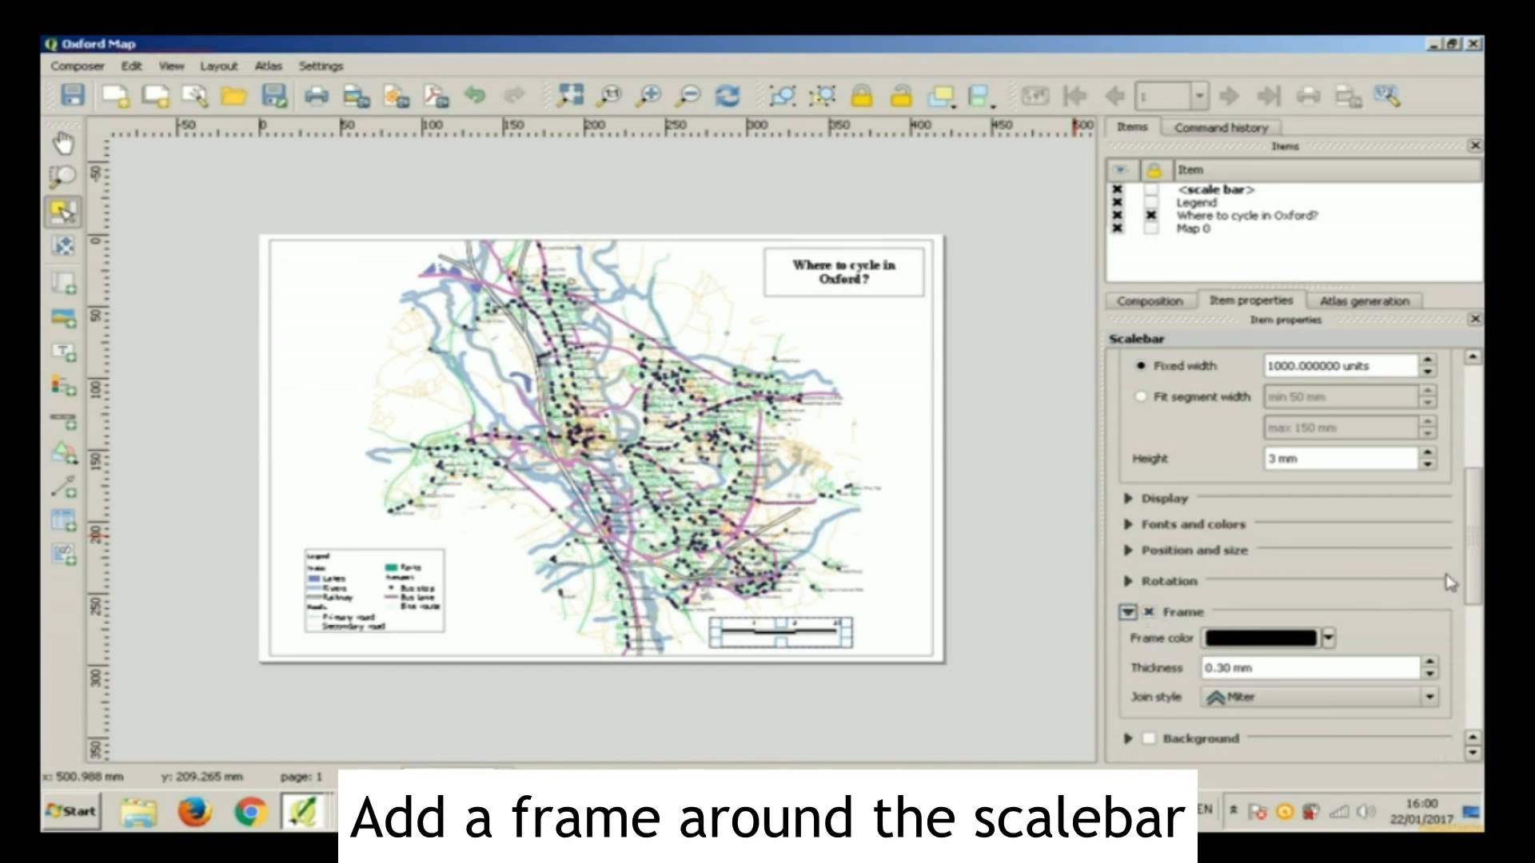
pyautogui.moveTo(1475, 562); pyautogui.dragTo(1475, 689)
# Step: Move the scale bar closer to the page's lower-right corner and the legend closer to the lower-left corner
pyautogui.moveTo(790, 630); pyautogui.dragTo(862, 628)
pyautogui.click(1056, 505)
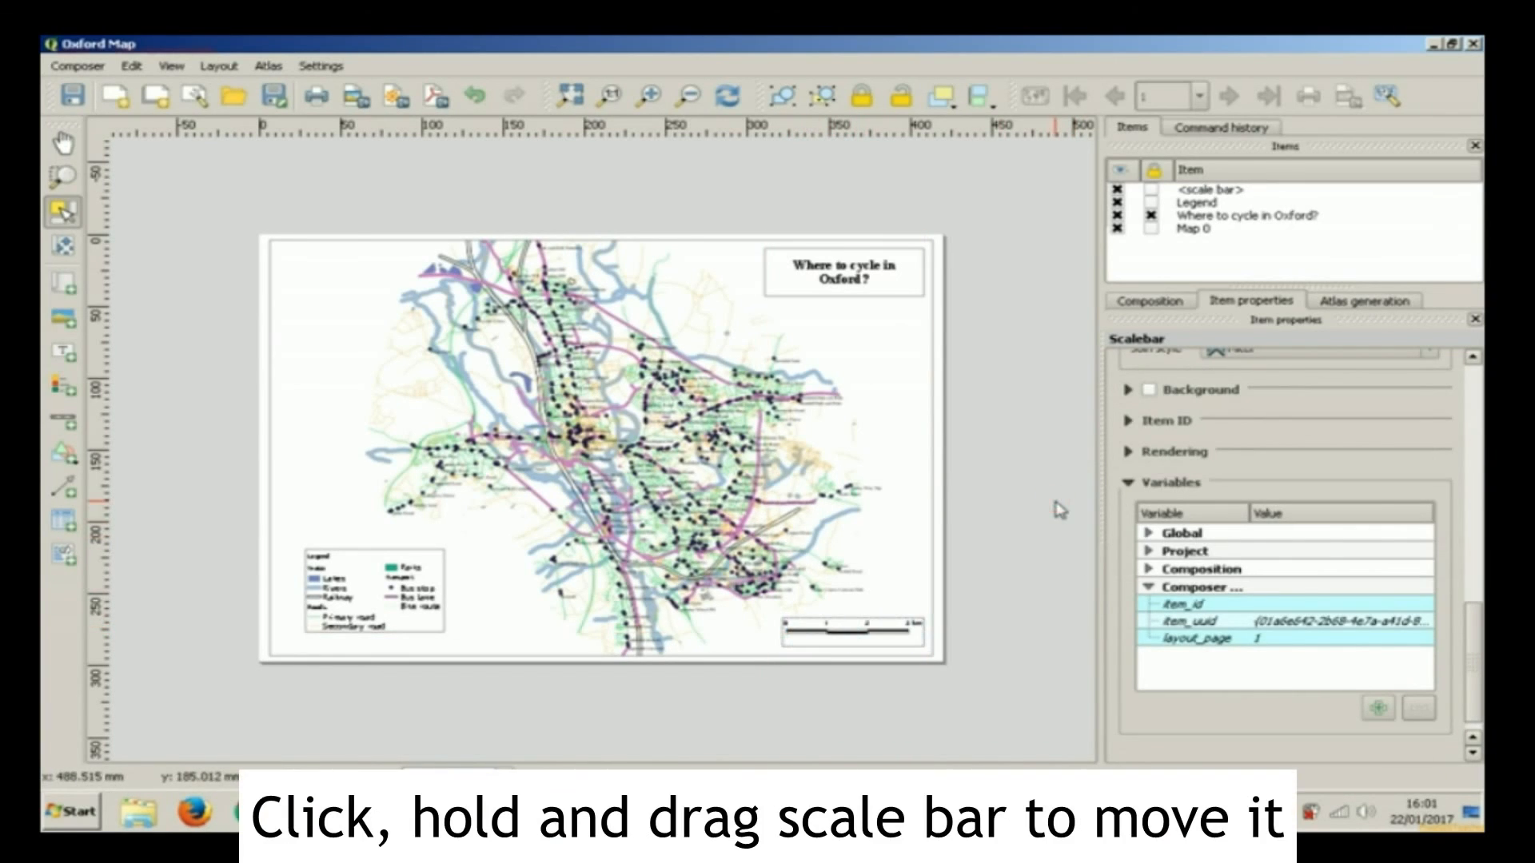
pyautogui.moveTo(389, 569); pyautogui.dragTo(366, 596)
pyautogui.click(205, 418)
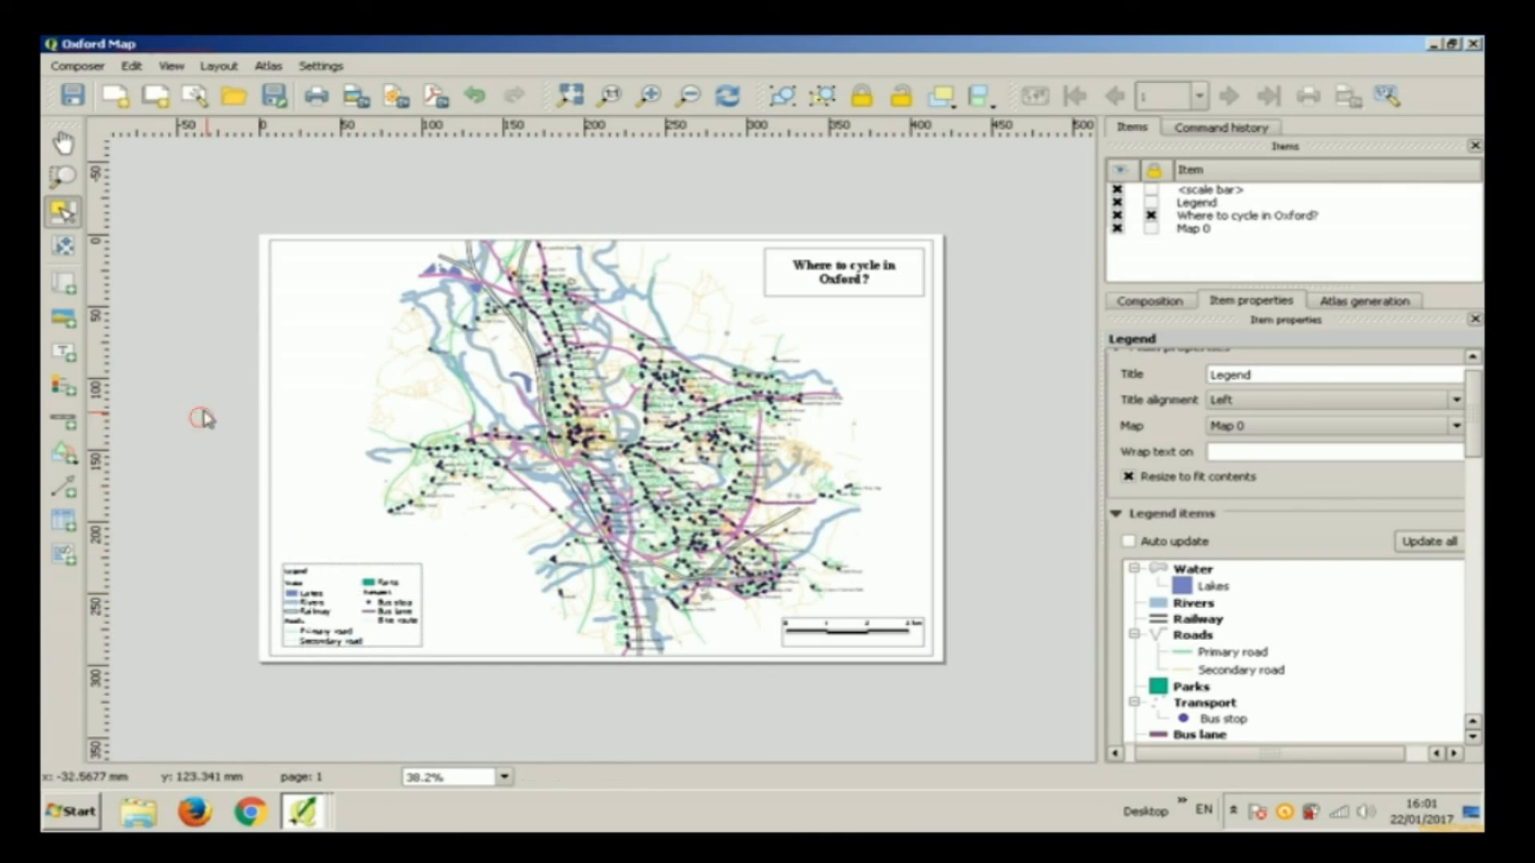
# Step: Draw a small triangle in the empty upper-left area of the page for the north arrow
pyautogui.click(60, 462)
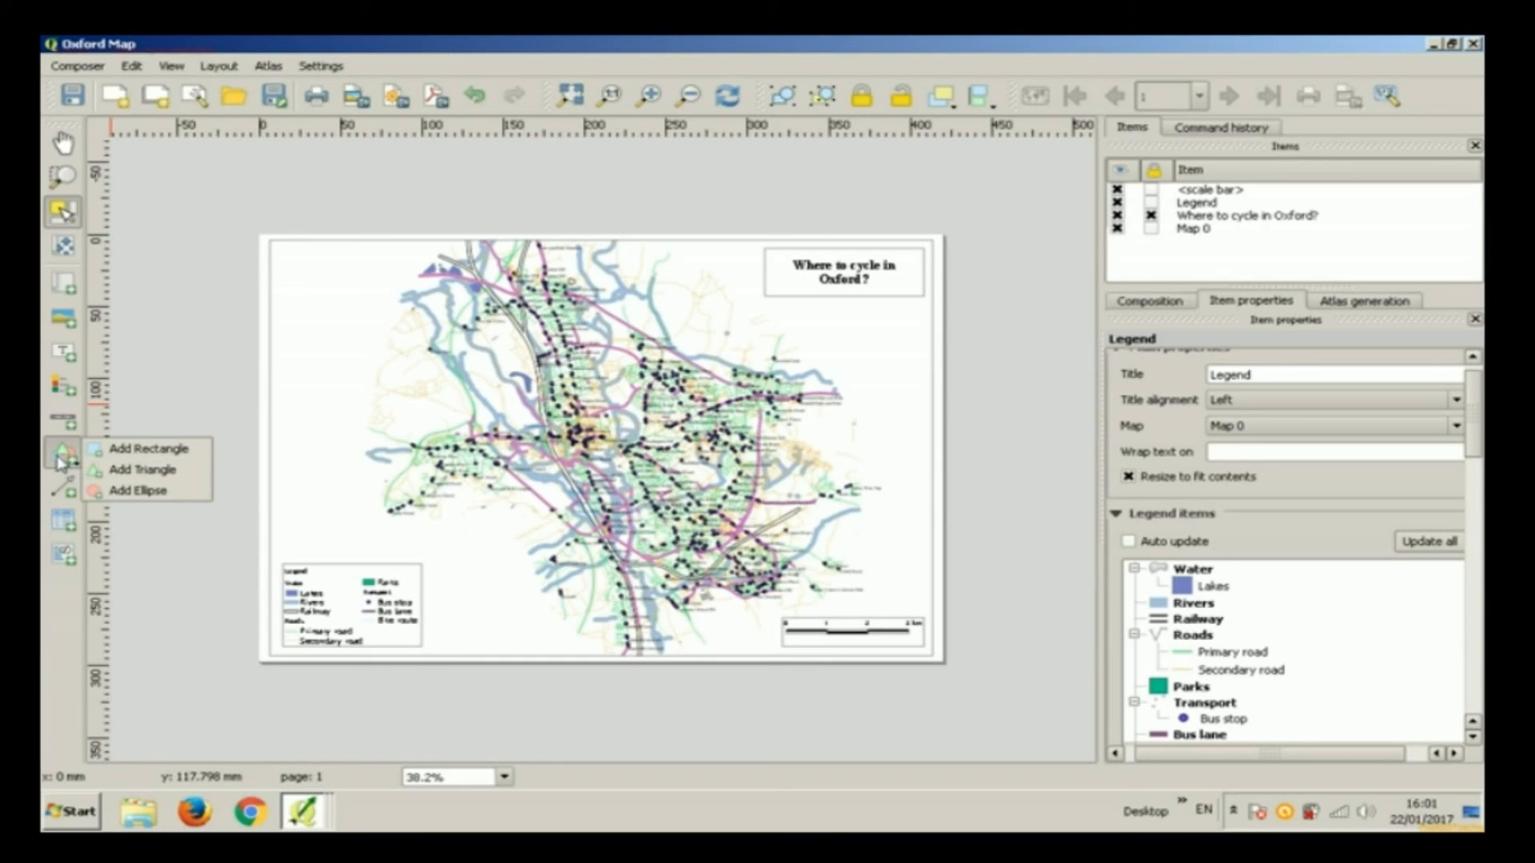
pyautogui.click(100, 472)
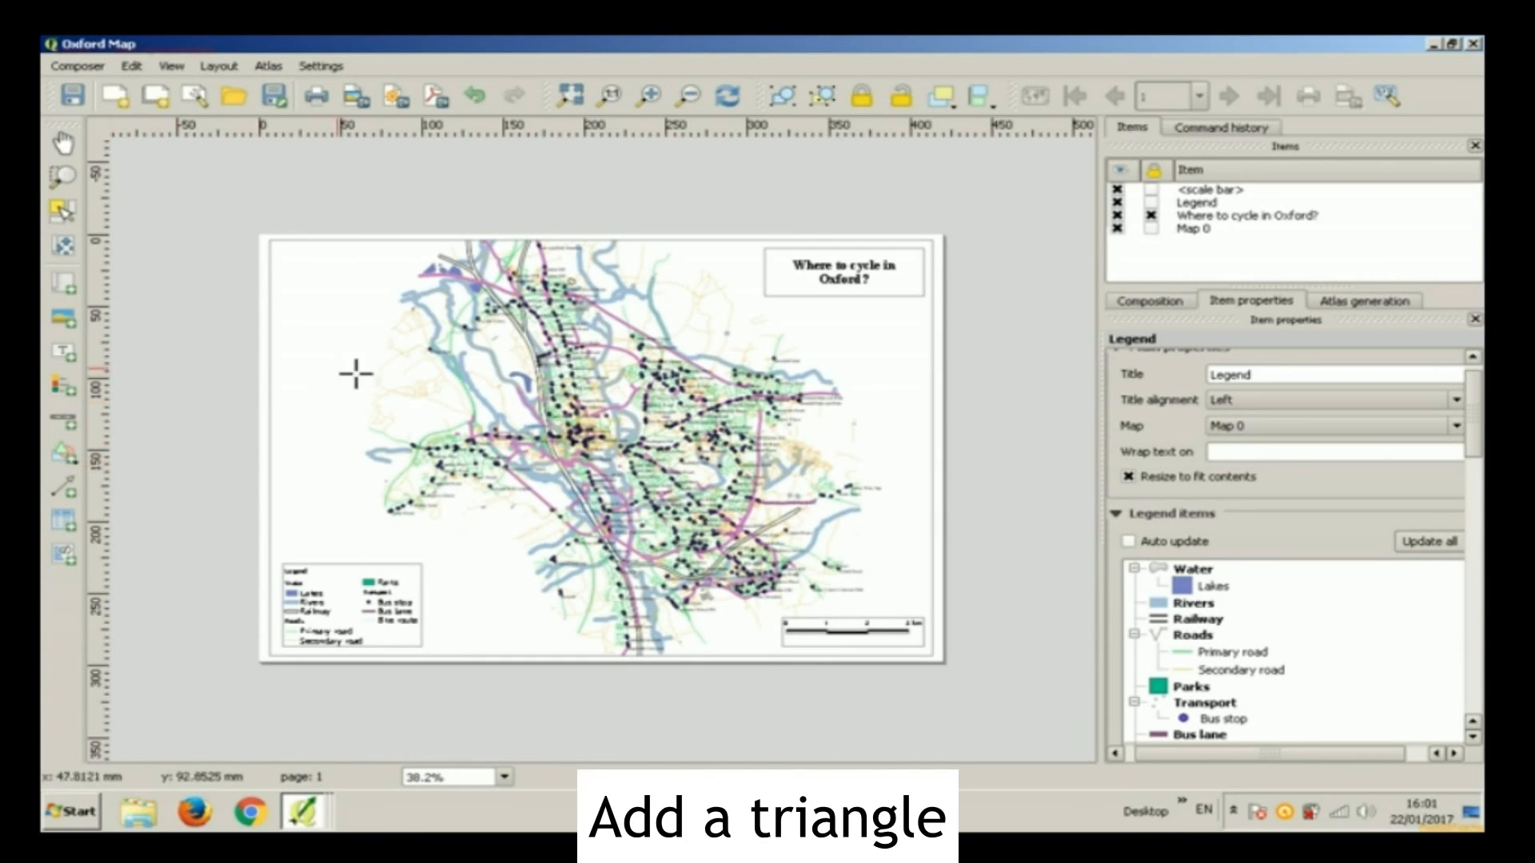
pyautogui.moveTo(309, 312)
pyautogui.mouseDown()
pyautogui.moveTo(352, 343)
pyautogui.moveTo(333, 337)
pyautogui.mouseUp()
# Step: Add a label over the triangle with the text "N"
pyautogui.click(63, 352)
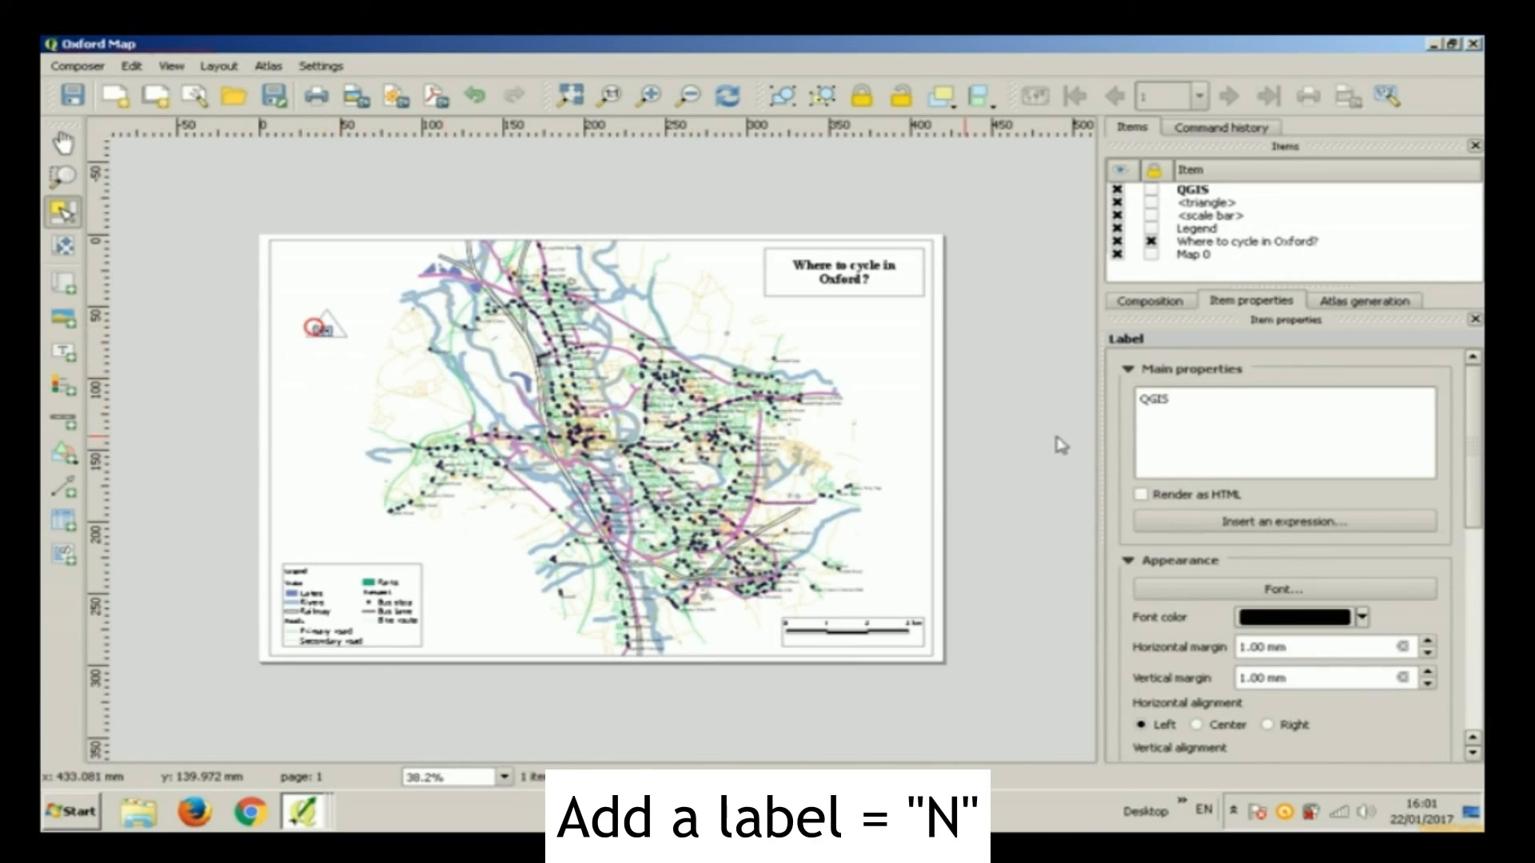
pyautogui.doubleClick(1183, 415)
pyautogui.write('n')
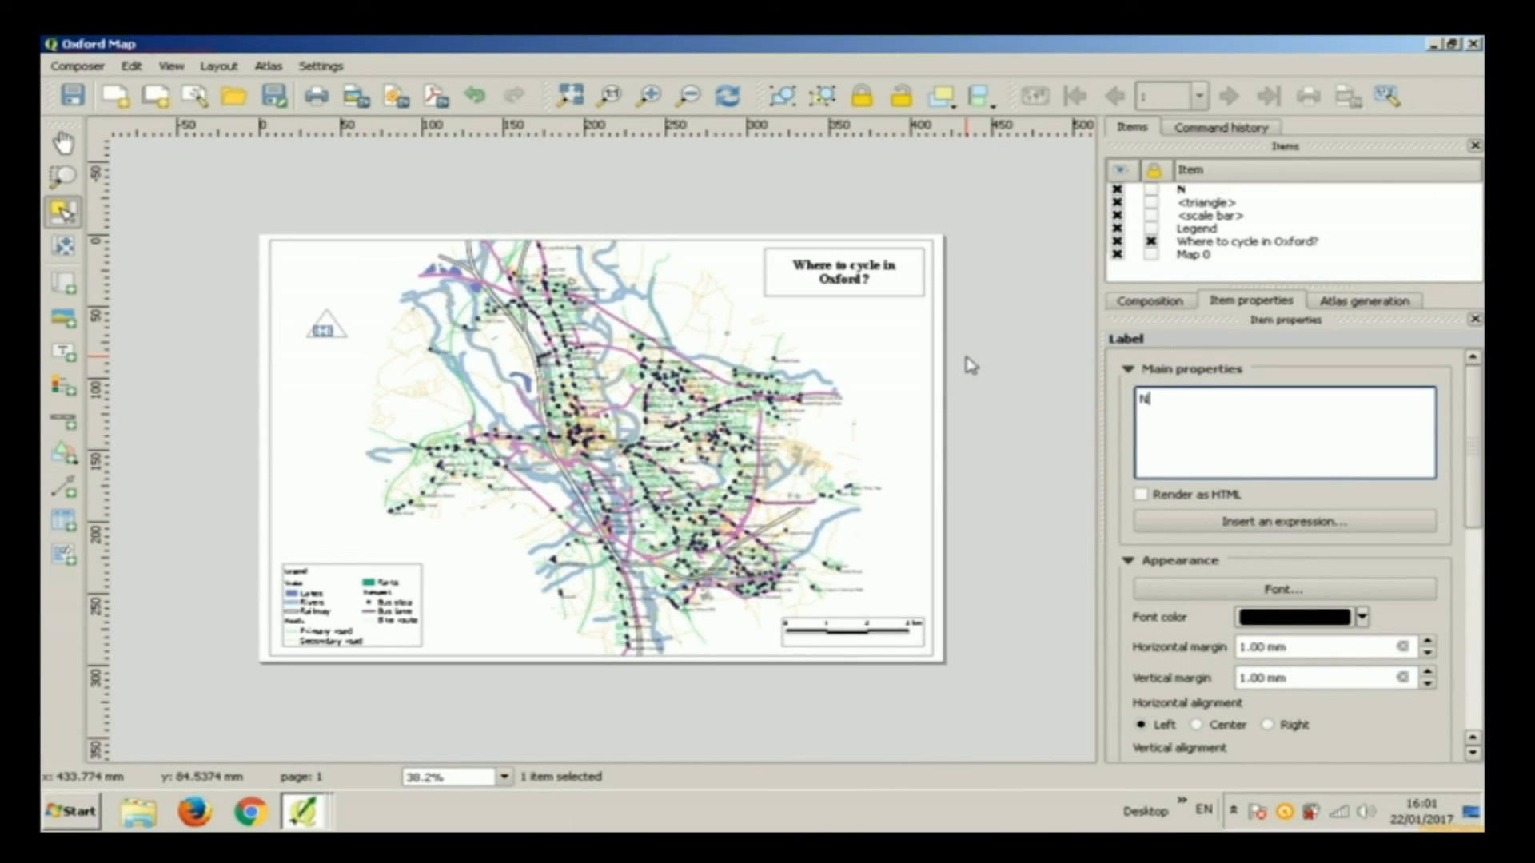
# Step: Set the N label's font size to 72
pyautogui.click(1303, 588)
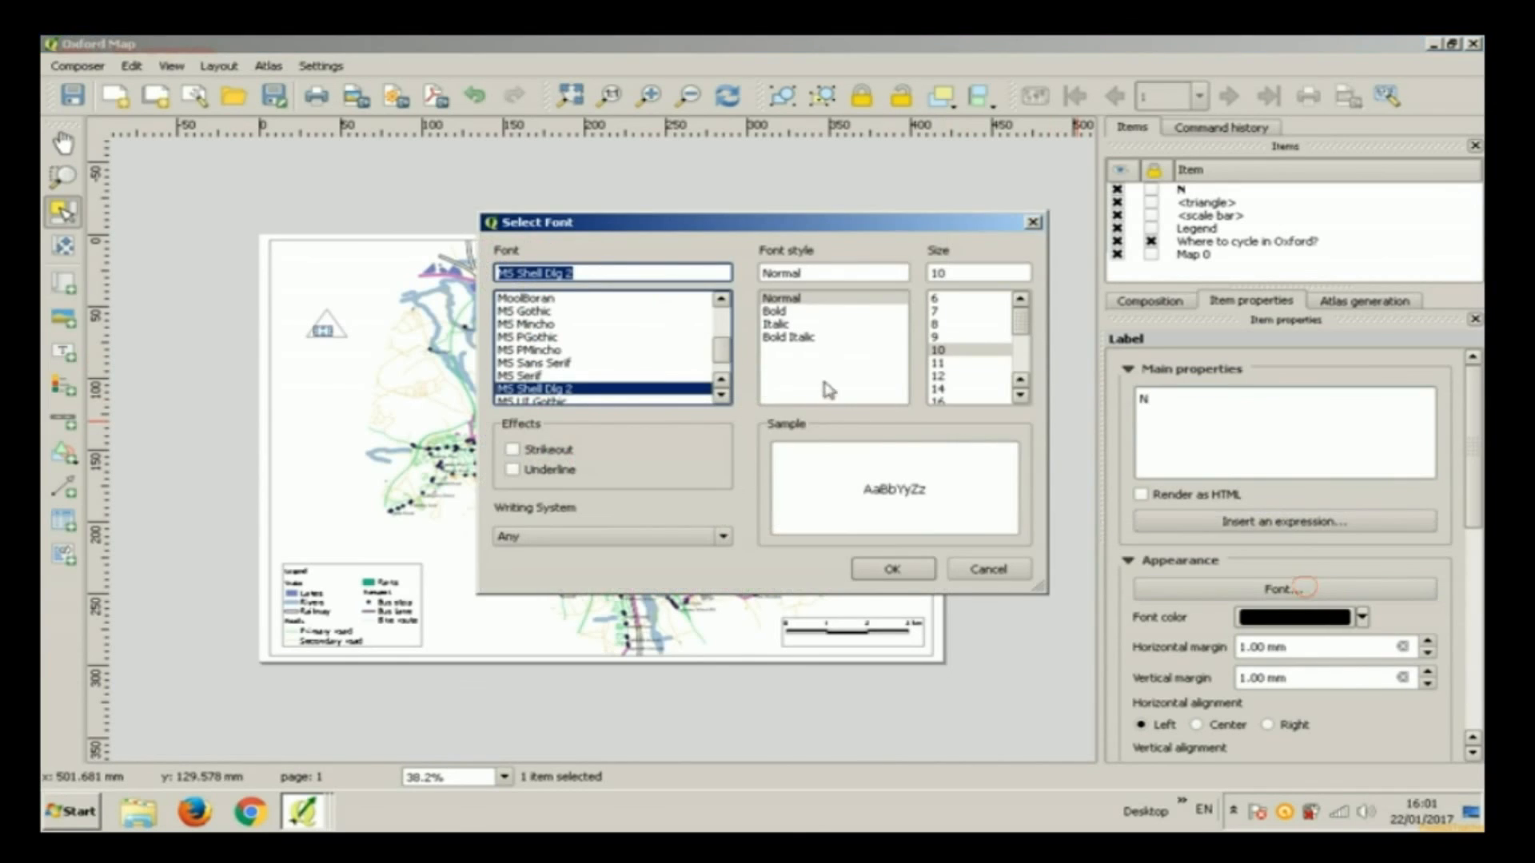
pyautogui.moveTo(1021, 319); pyautogui.dragTo(1027, 393)
pyautogui.click(957, 386)
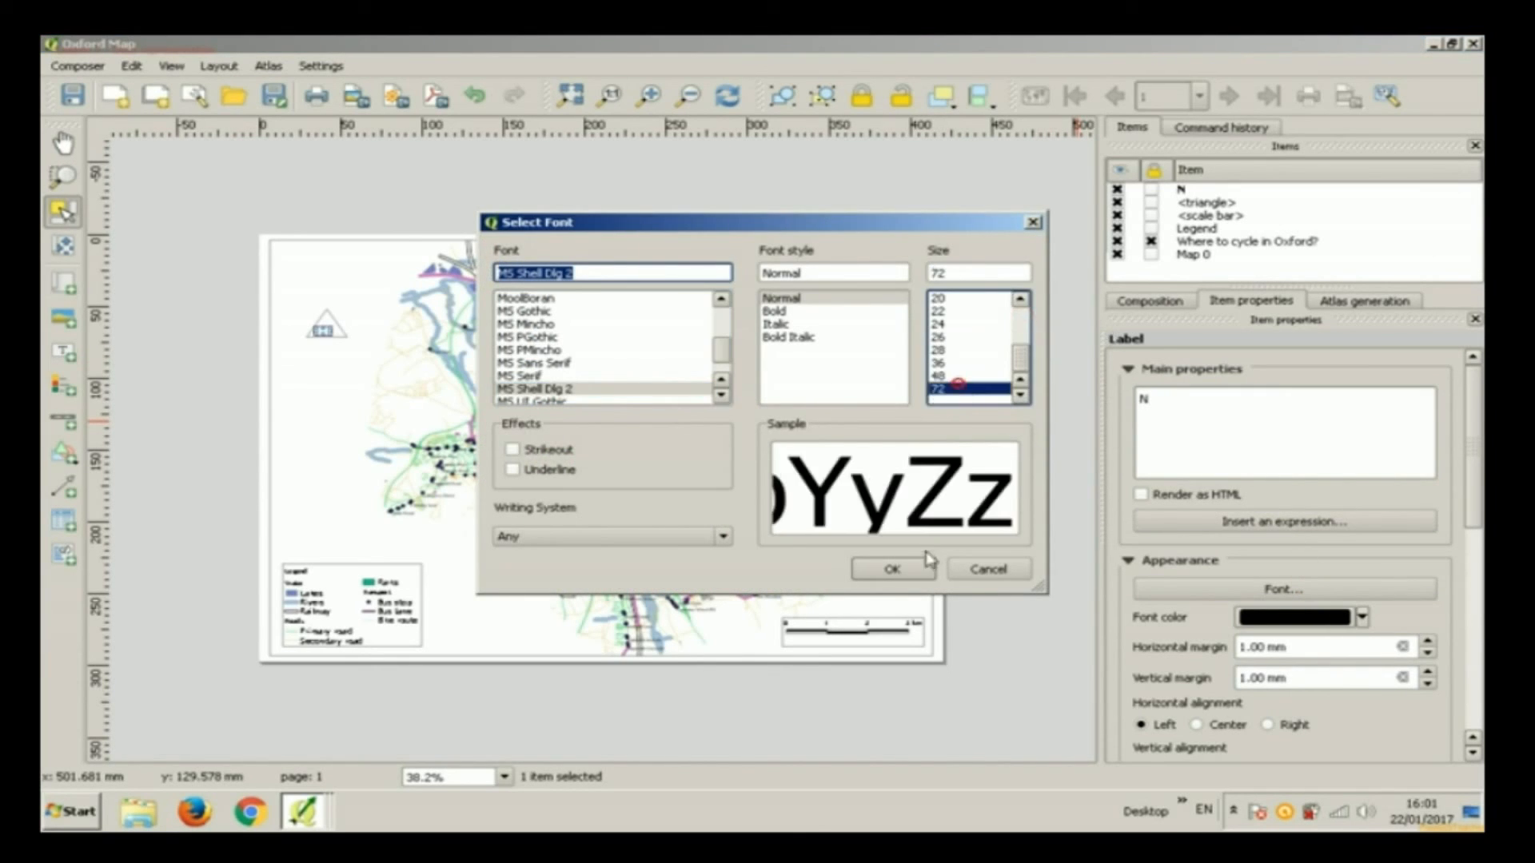
pyautogui.click(907, 565)
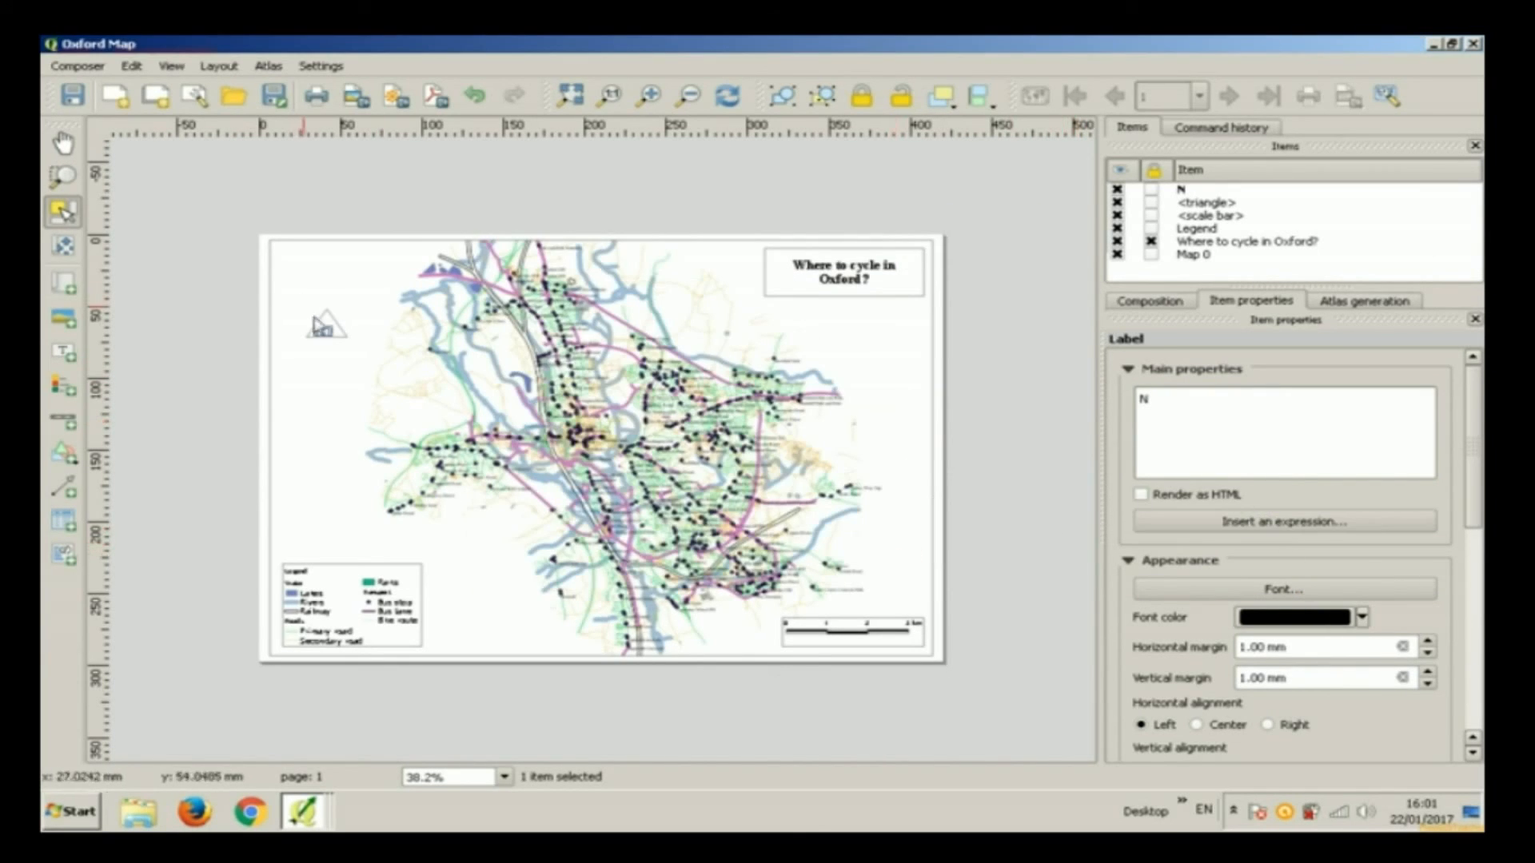
# Step: Enlarge the N label's box around the triangle and align its text to Center horizontally and Middle vertically
pyautogui.moveTo(333, 327); pyautogui.dragTo(296, 361)
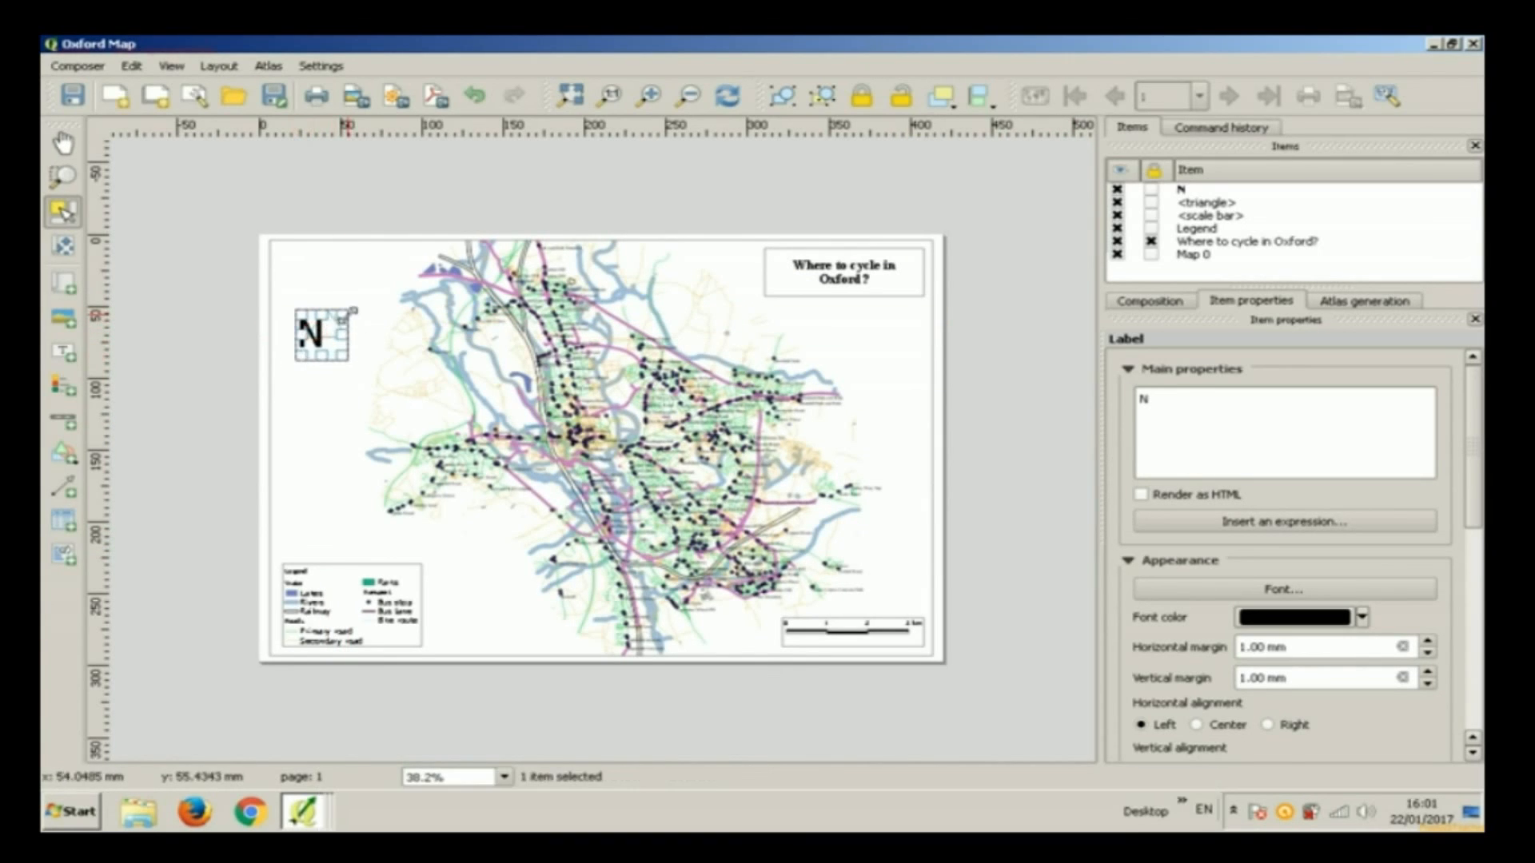
pyautogui.moveTo(351, 310)
pyautogui.mouseDown()
pyautogui.moveTo(366, 297)
pyautogui.moveTo(345, 329)
pyautogui.moveTo(360, 334)
pyautogui.mouseUp()
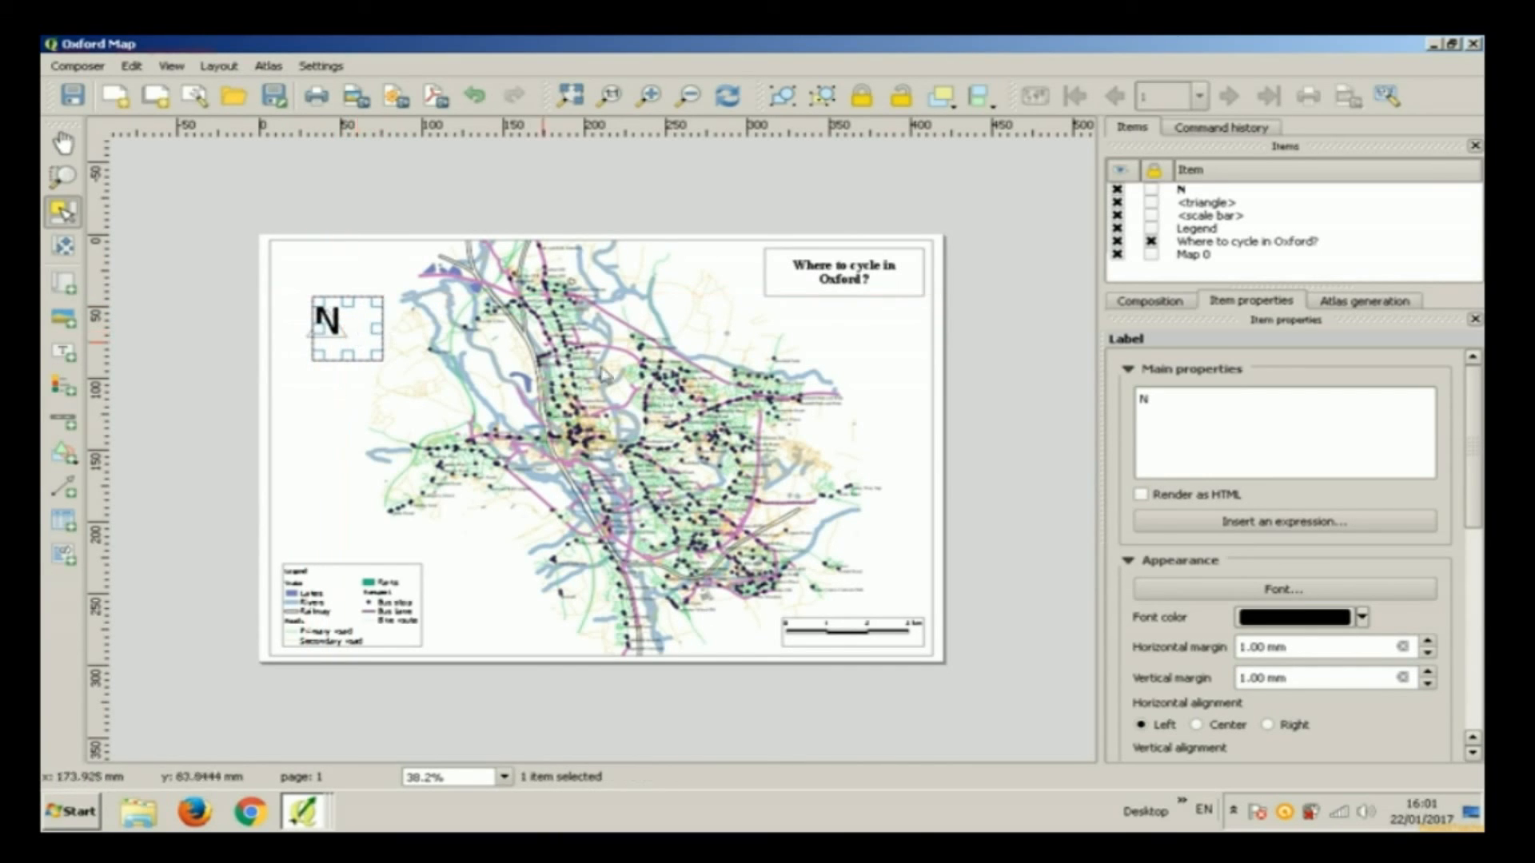
pyautogui.click(1198, 726)
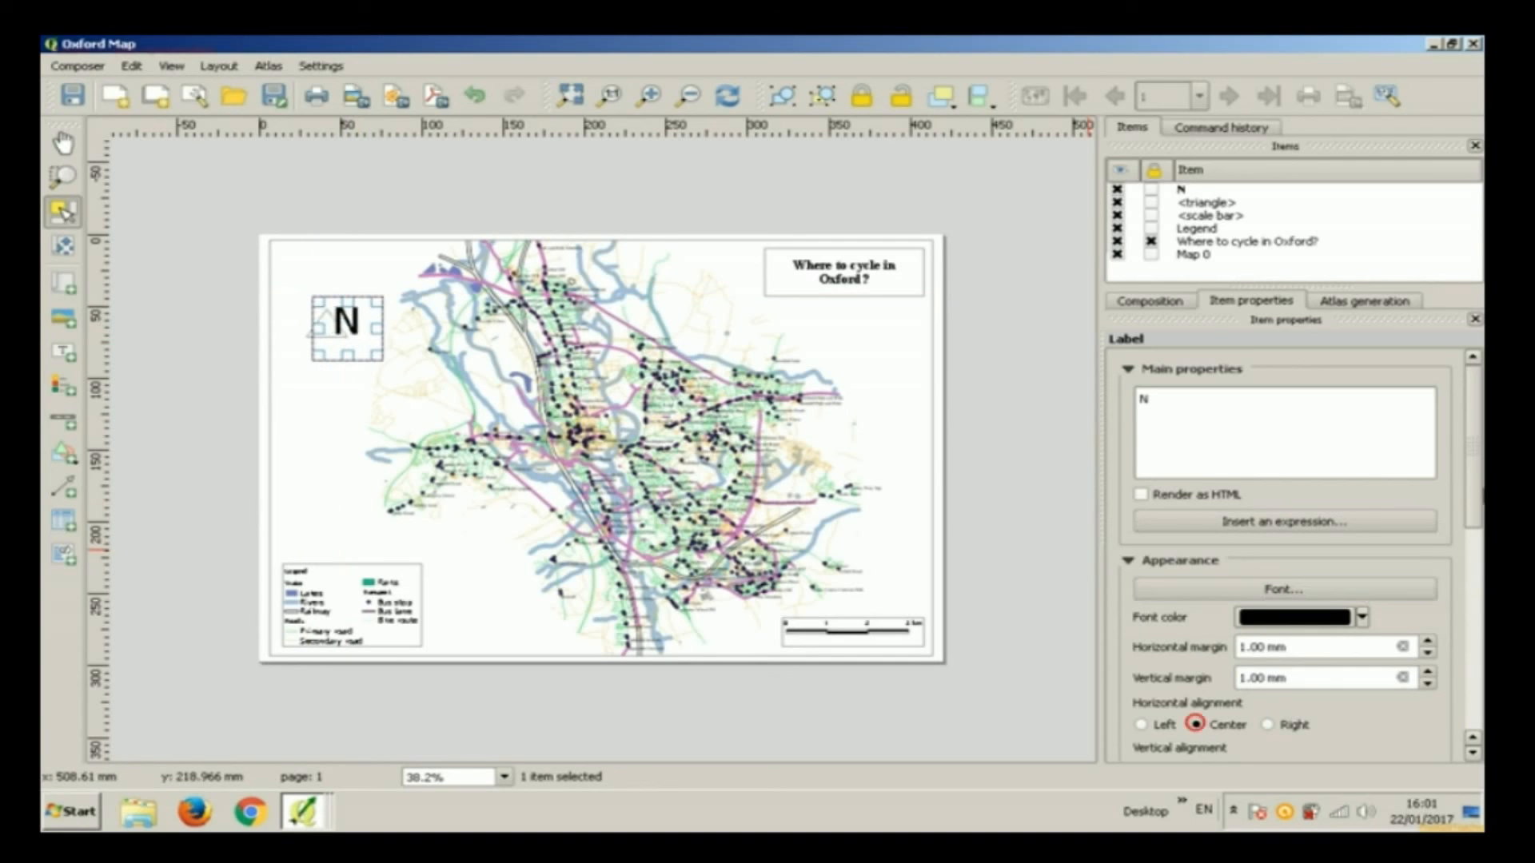
pyautogui.scroll(-3, 1197, 720)
pyautogui.click(1192, 665)
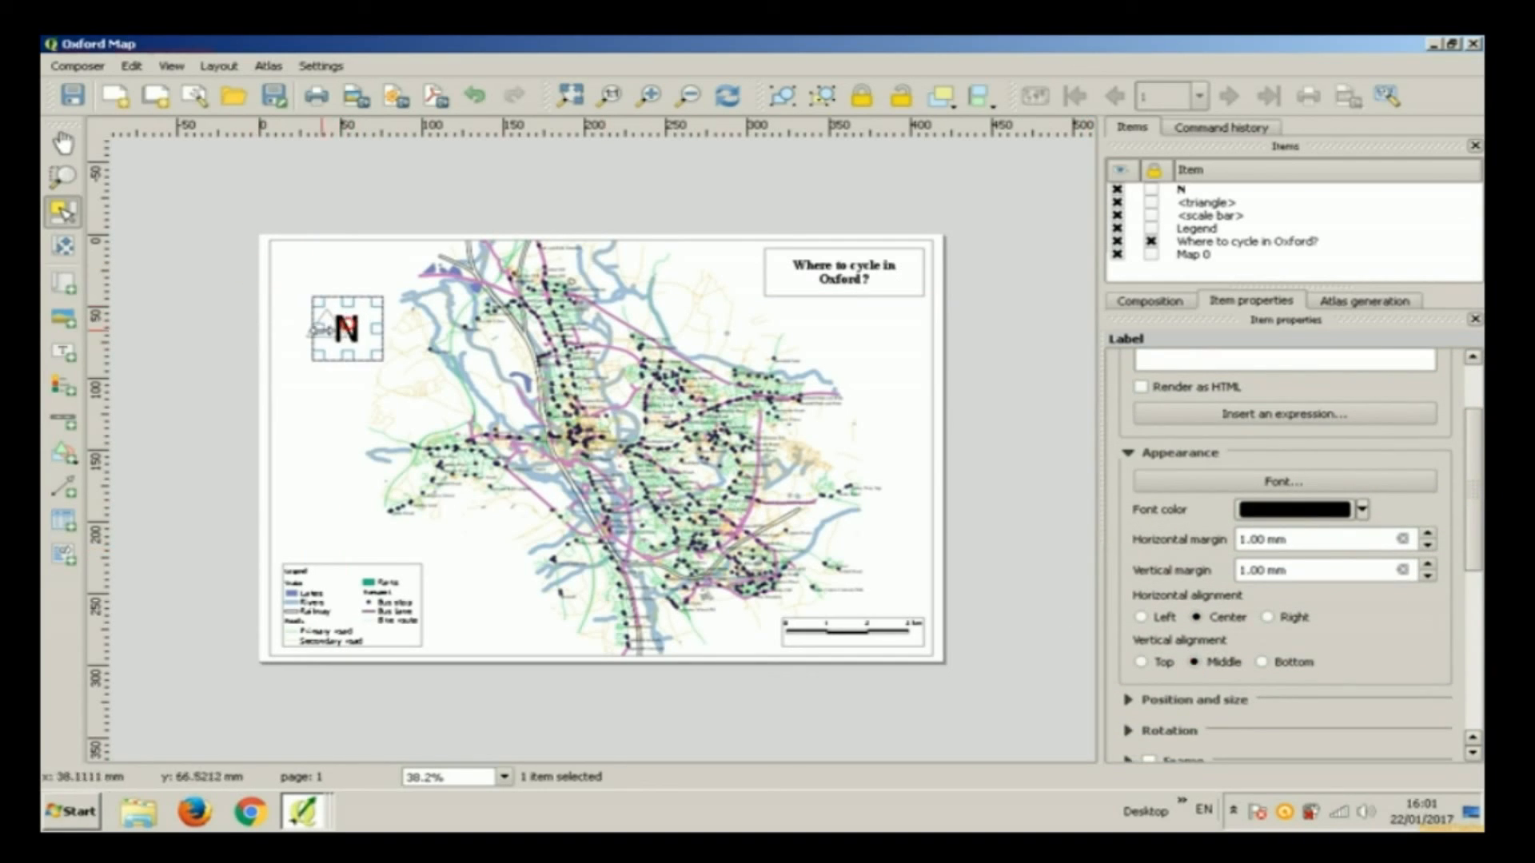
# Step: Align the triangle and the N label to each other with Align Center and Align Center Vertical
pyautogui.click(313, 343)
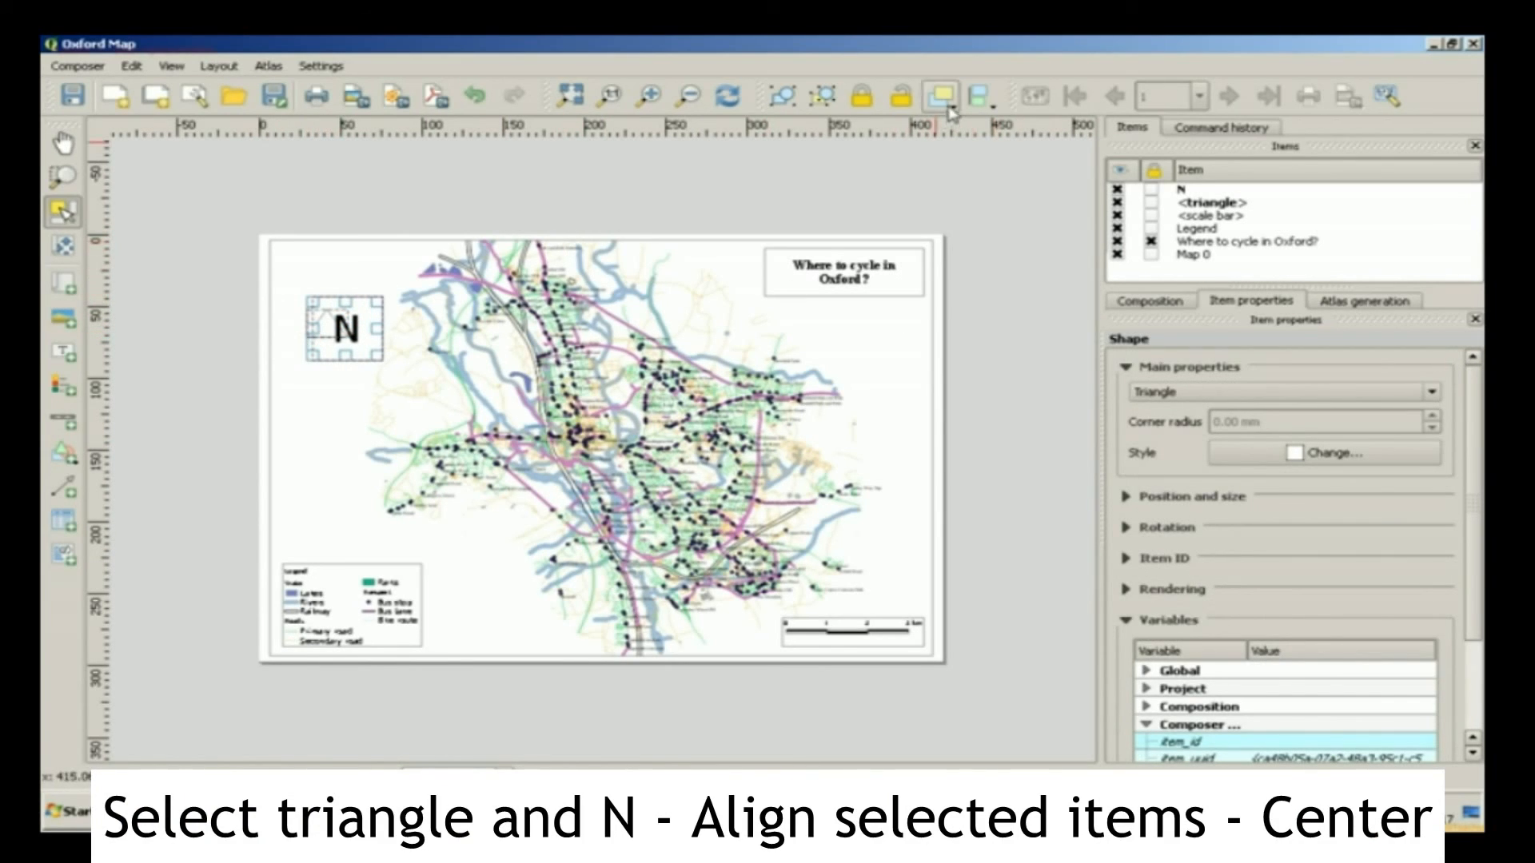
pyautogui.click(977, 102)
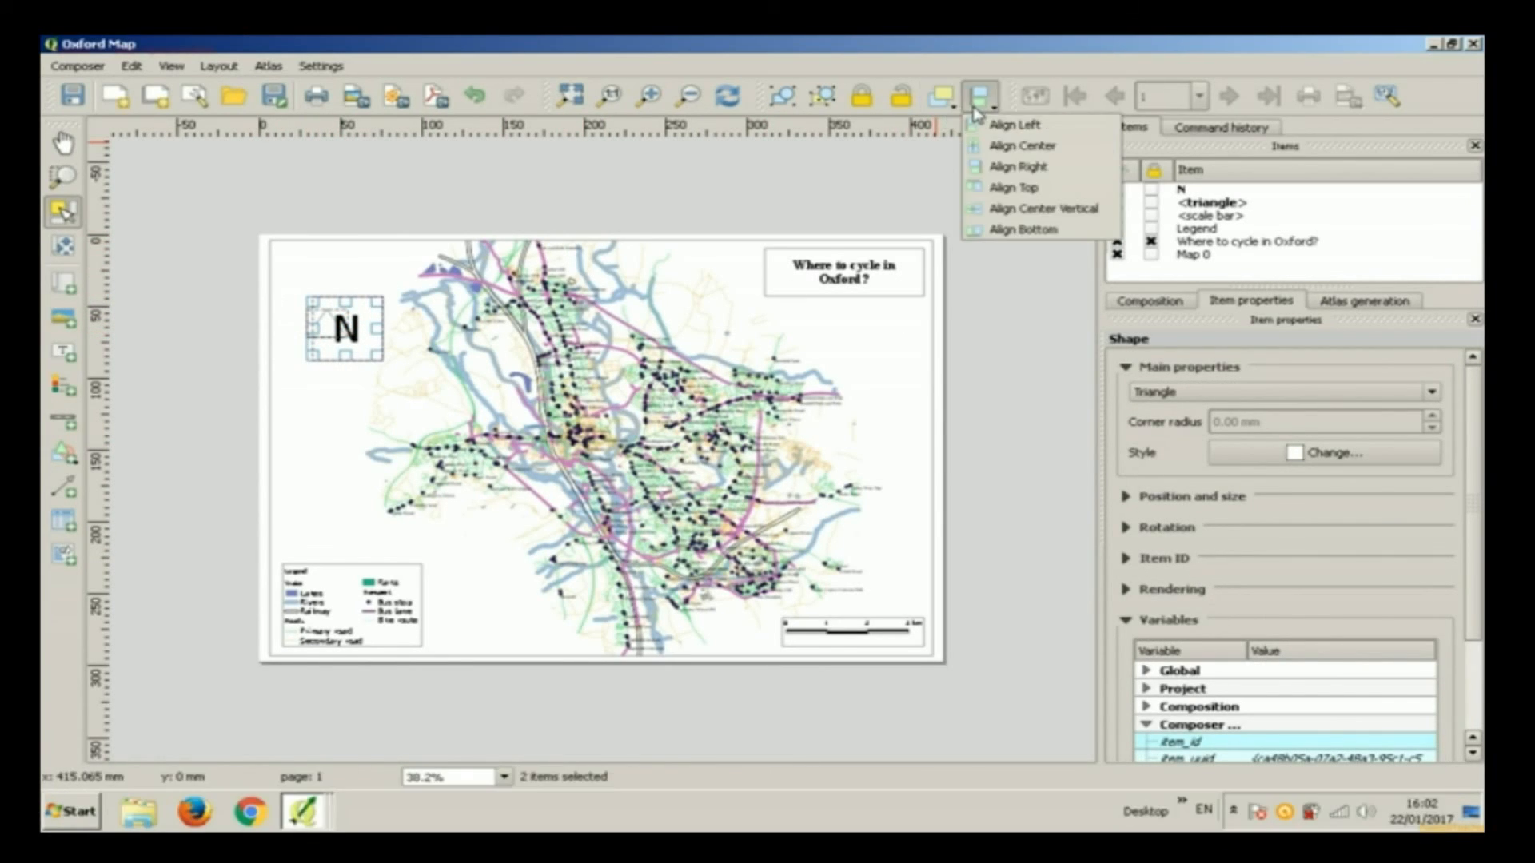
pyautogui.click(995, 146)
pyautogui.click(993, 110)
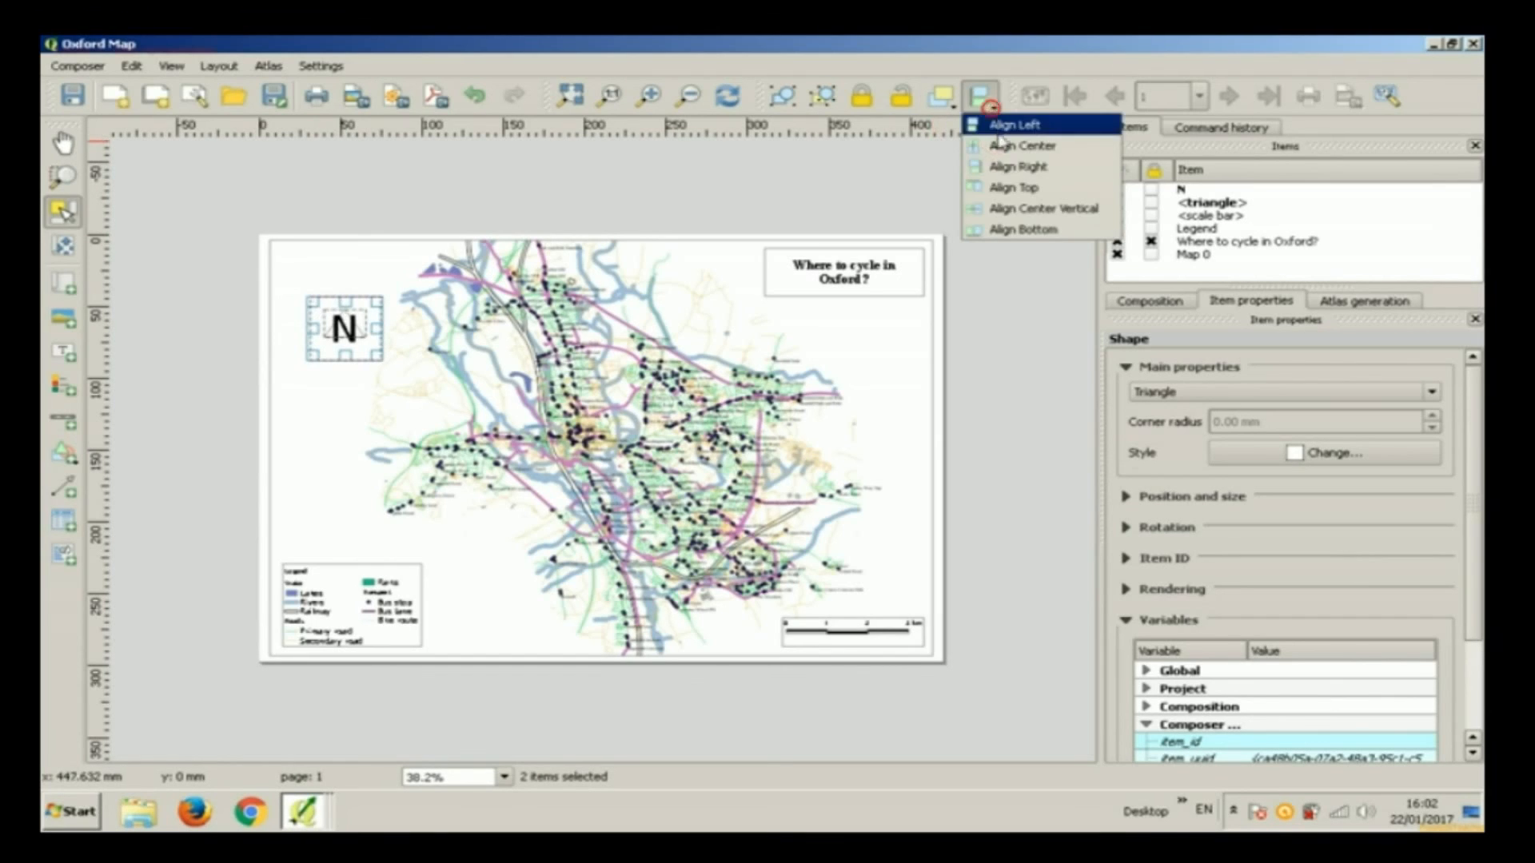
pyautogui.click(1004, 208)
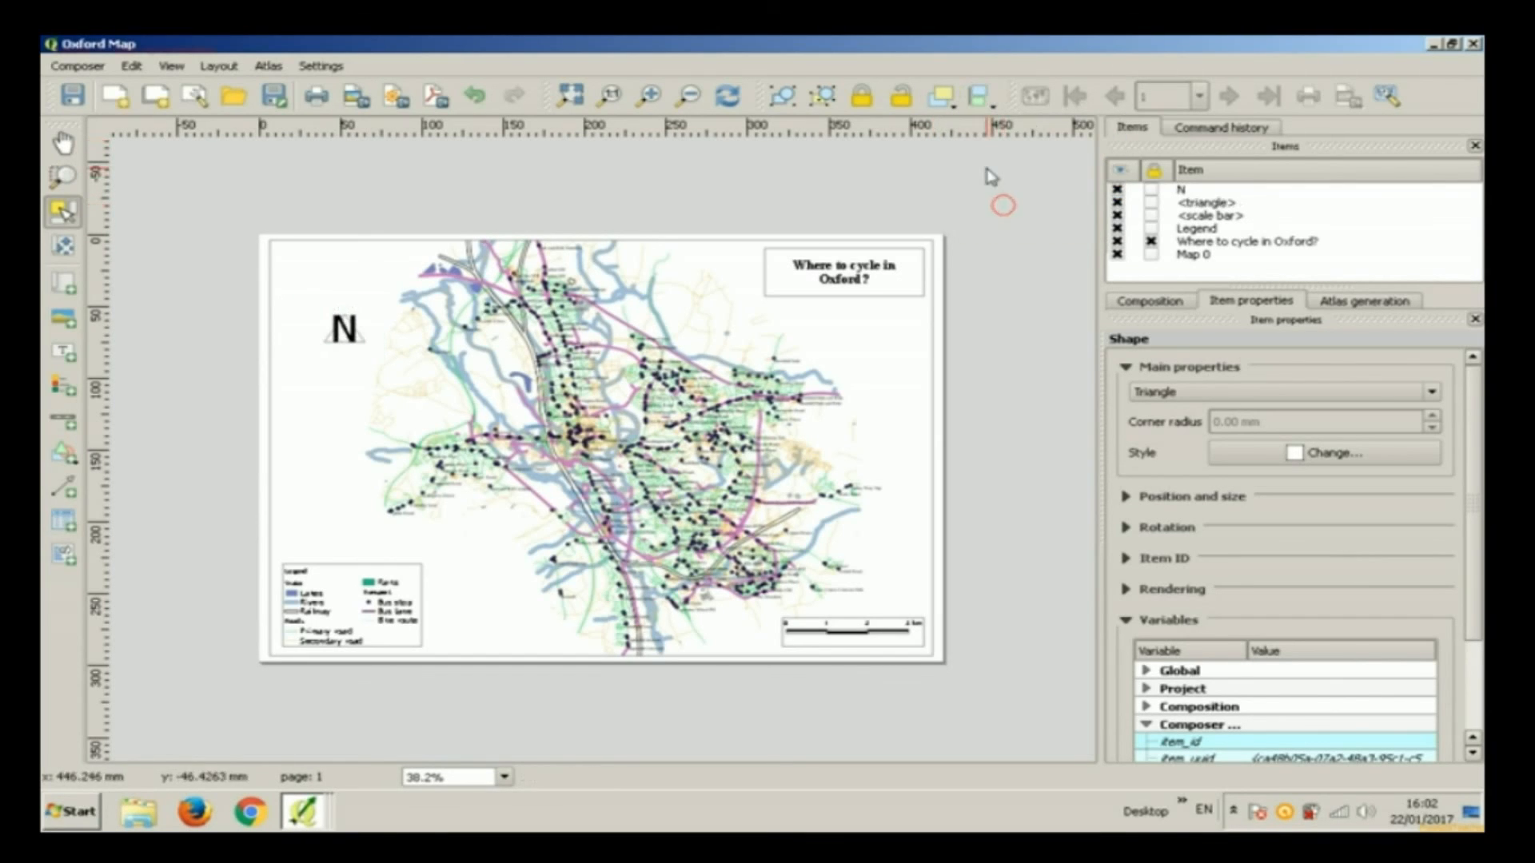
# Step: Reduce the N label's font size so the letter fits inside the triangle
pyautogui.click(178, 268)
pyautogui.click(352, 336)
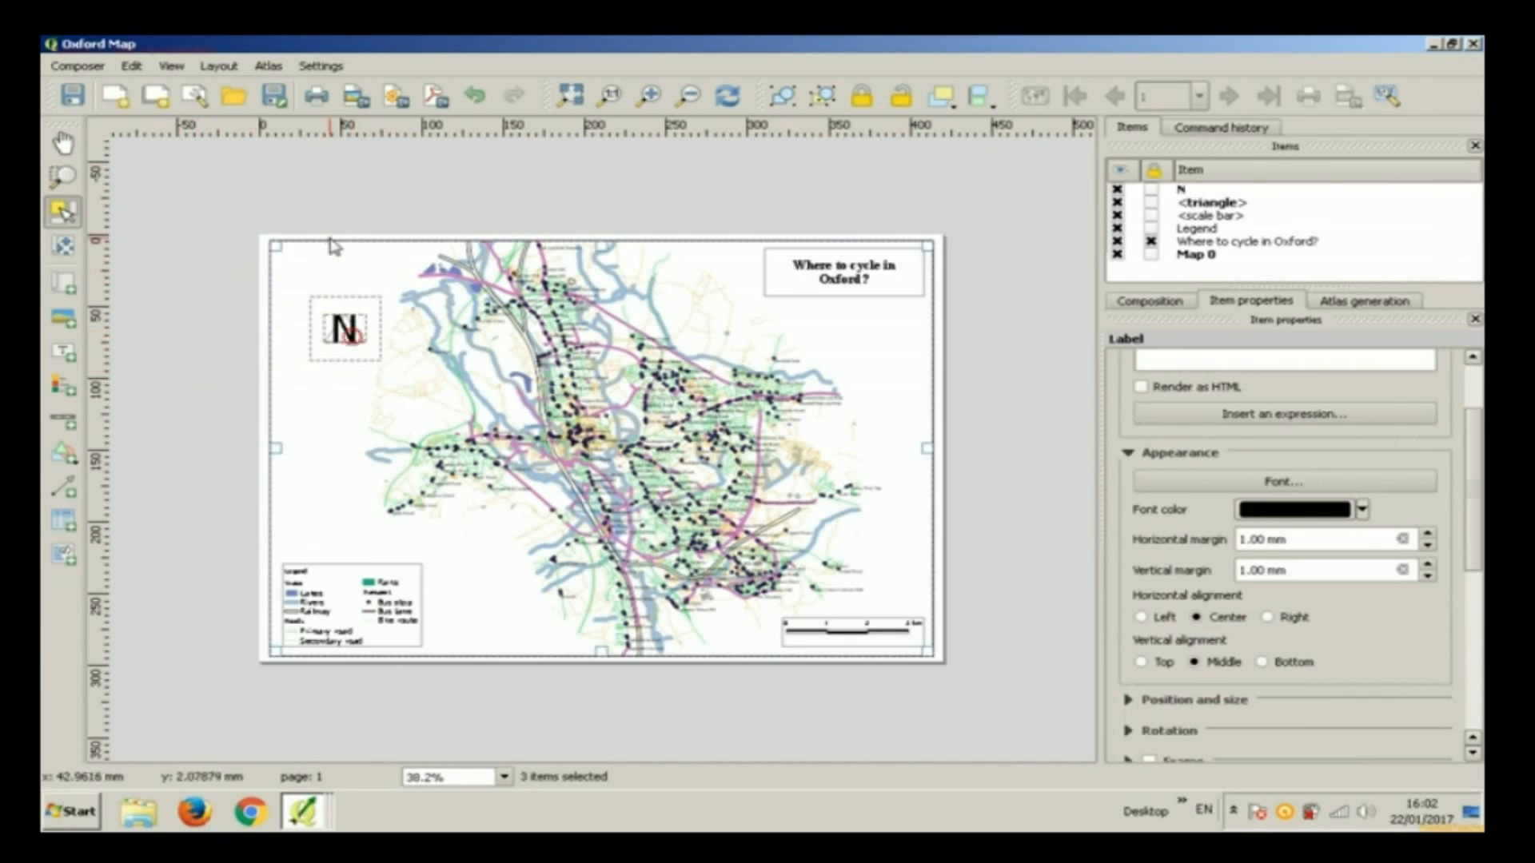
pyautogui.click(334, 247)
pyautogui.click(195, 262)
pyautogui.moveTo(351, 337); pyautogui.dragTo(351, 306)
pyautogui.click(1389, 498)
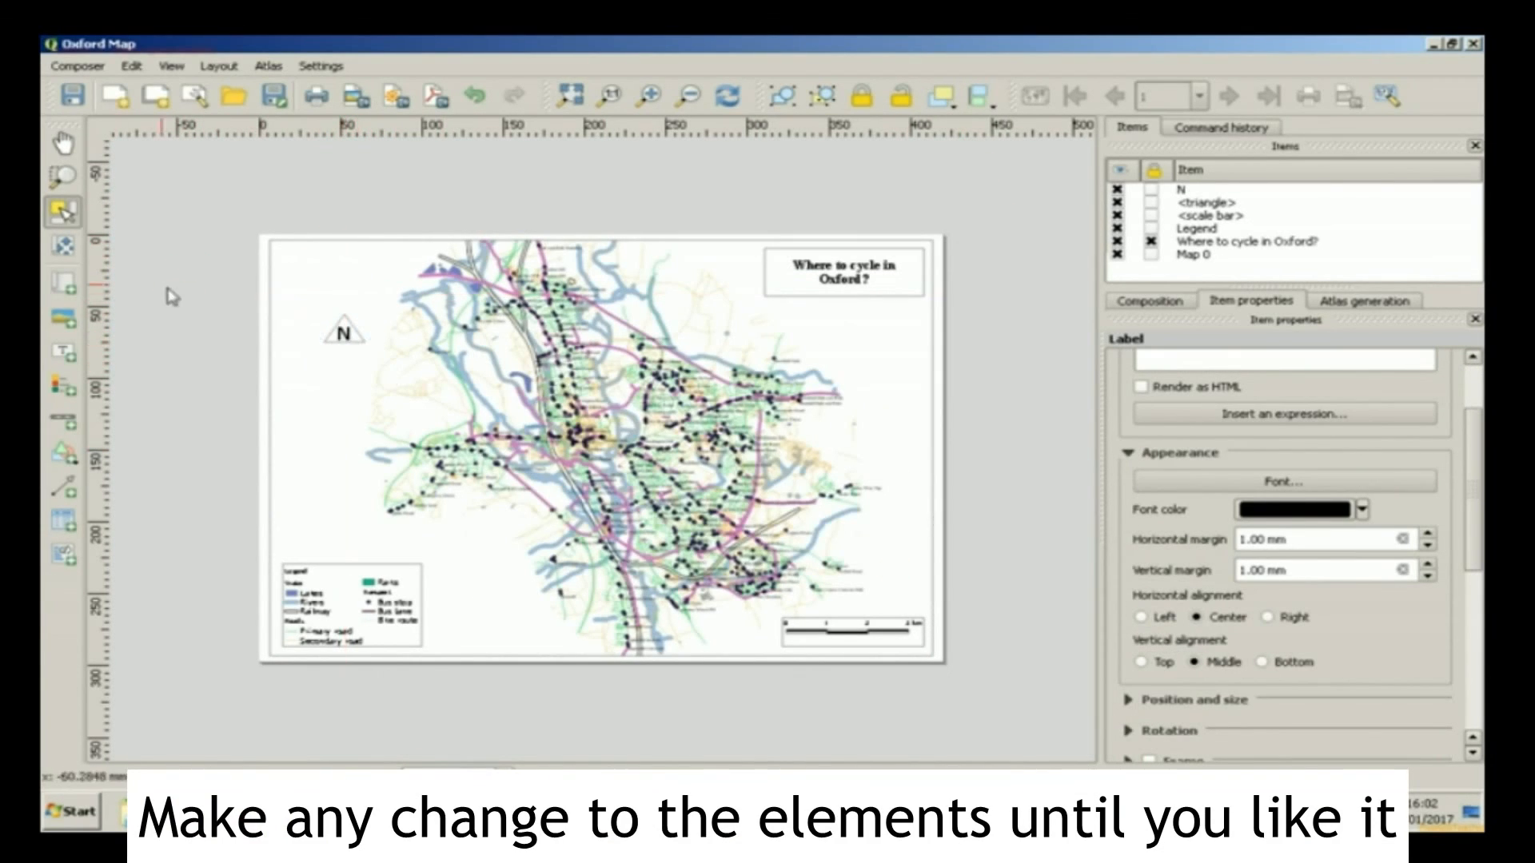
# Step: Move the N label above the triangle and shorten its box to end at the triangle's top edge
pyautogui.click(370, 387)
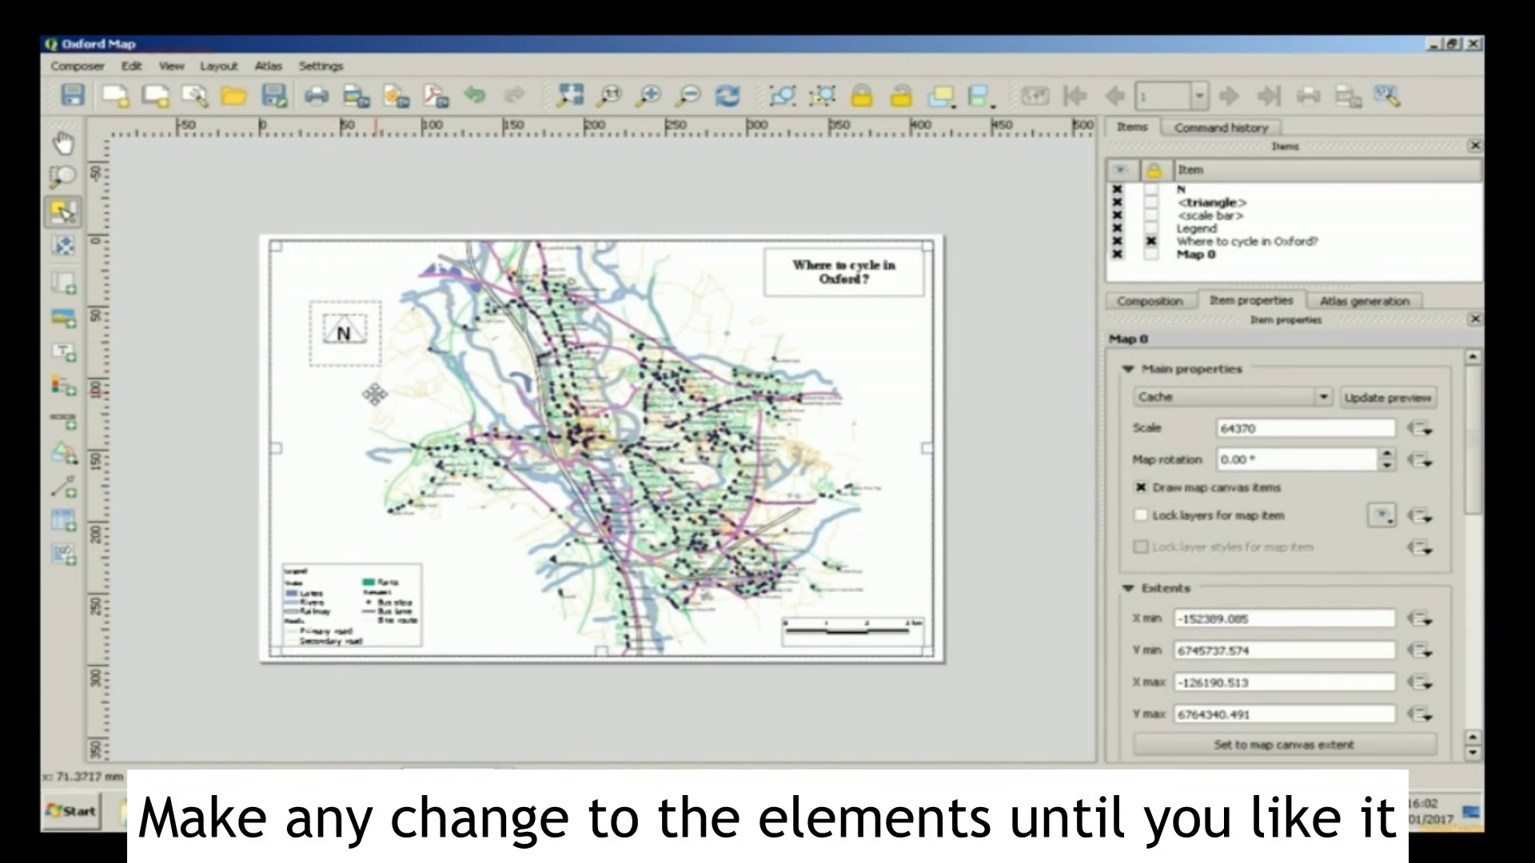
pyautogui.click(344, 334)
pyautogui.click(349, 336)
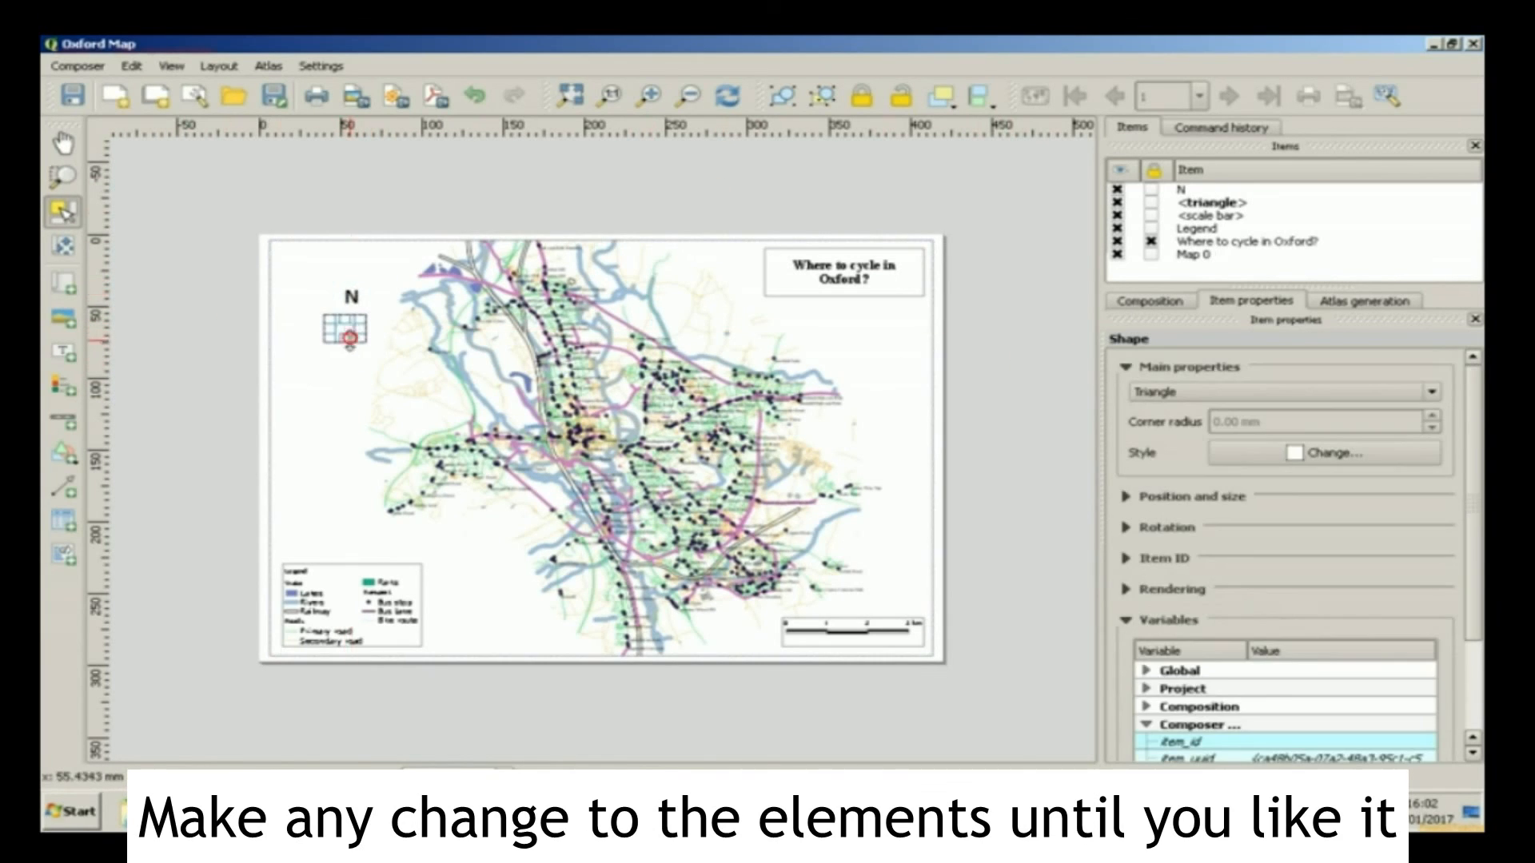
pyautogui.click(1427, 449)
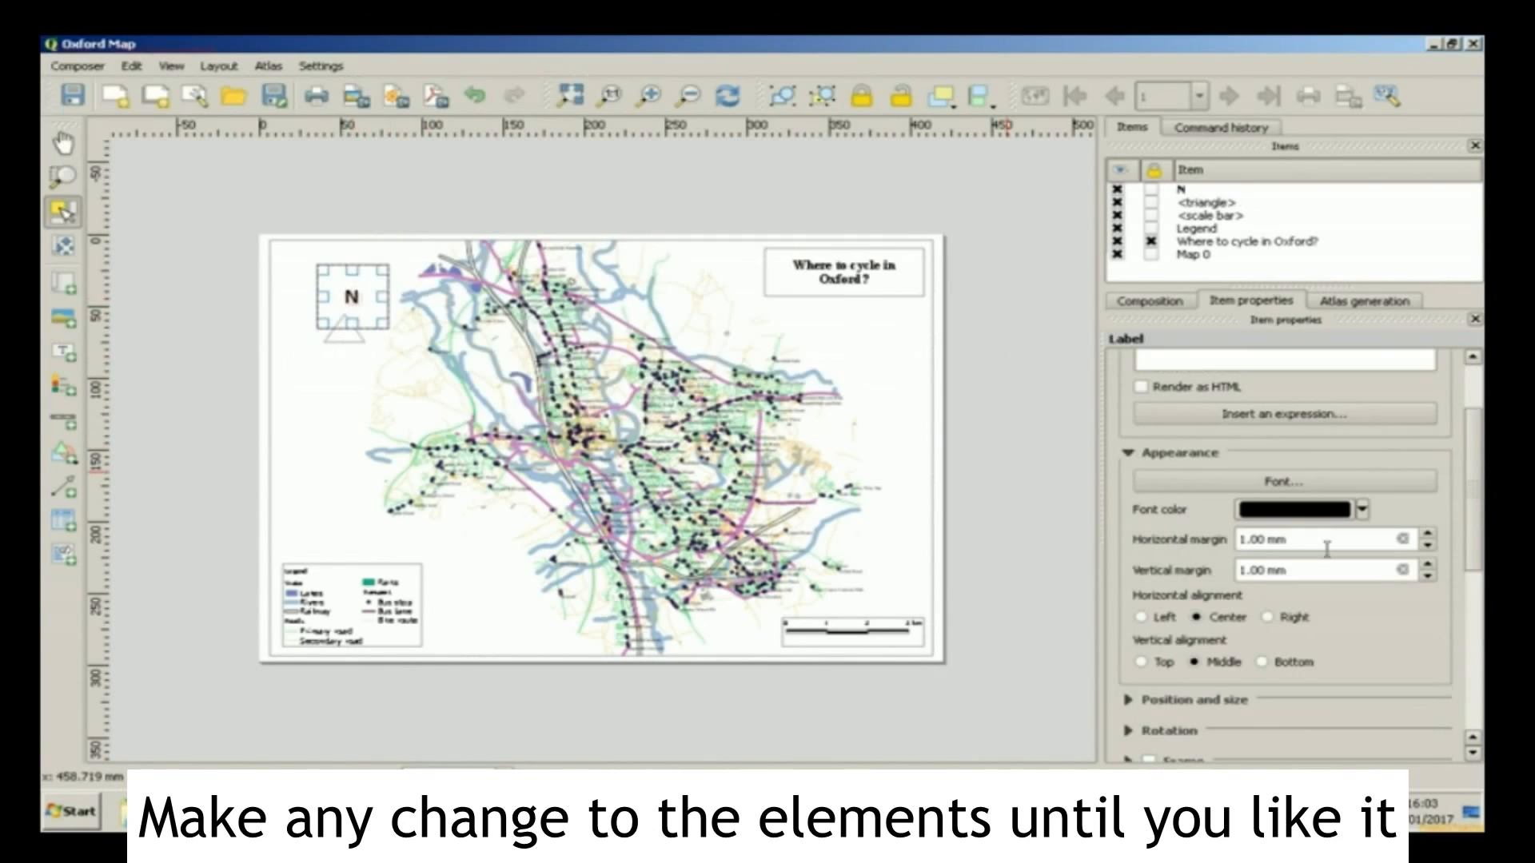
pyautogui.click(1284, 481)
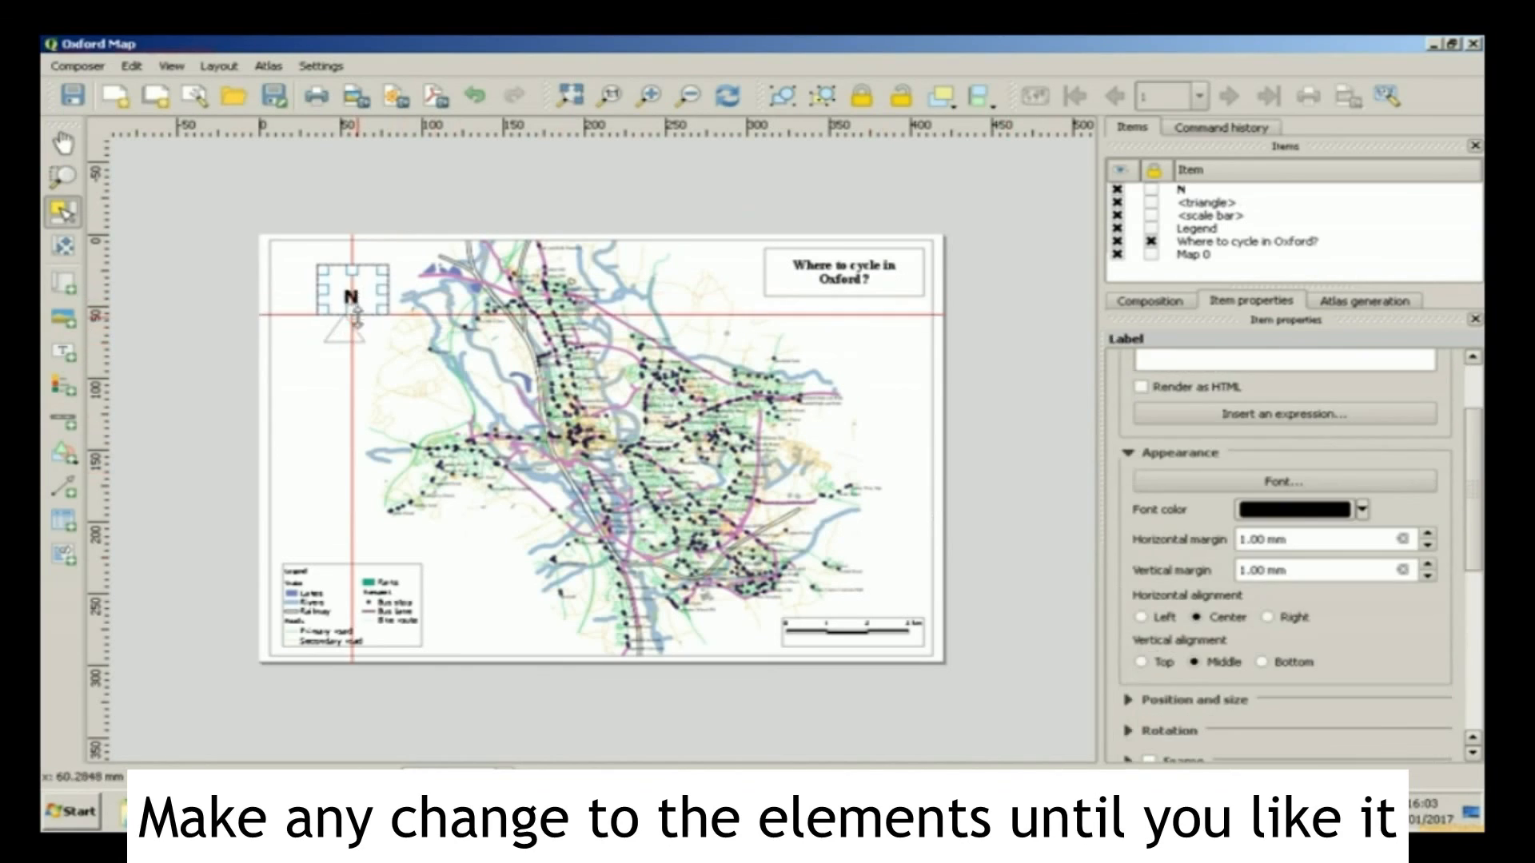
# Step: Center the N label and the triangle on each other horizontally and vertically, and group them as one north arrow
pyautogui.click(993, 102)
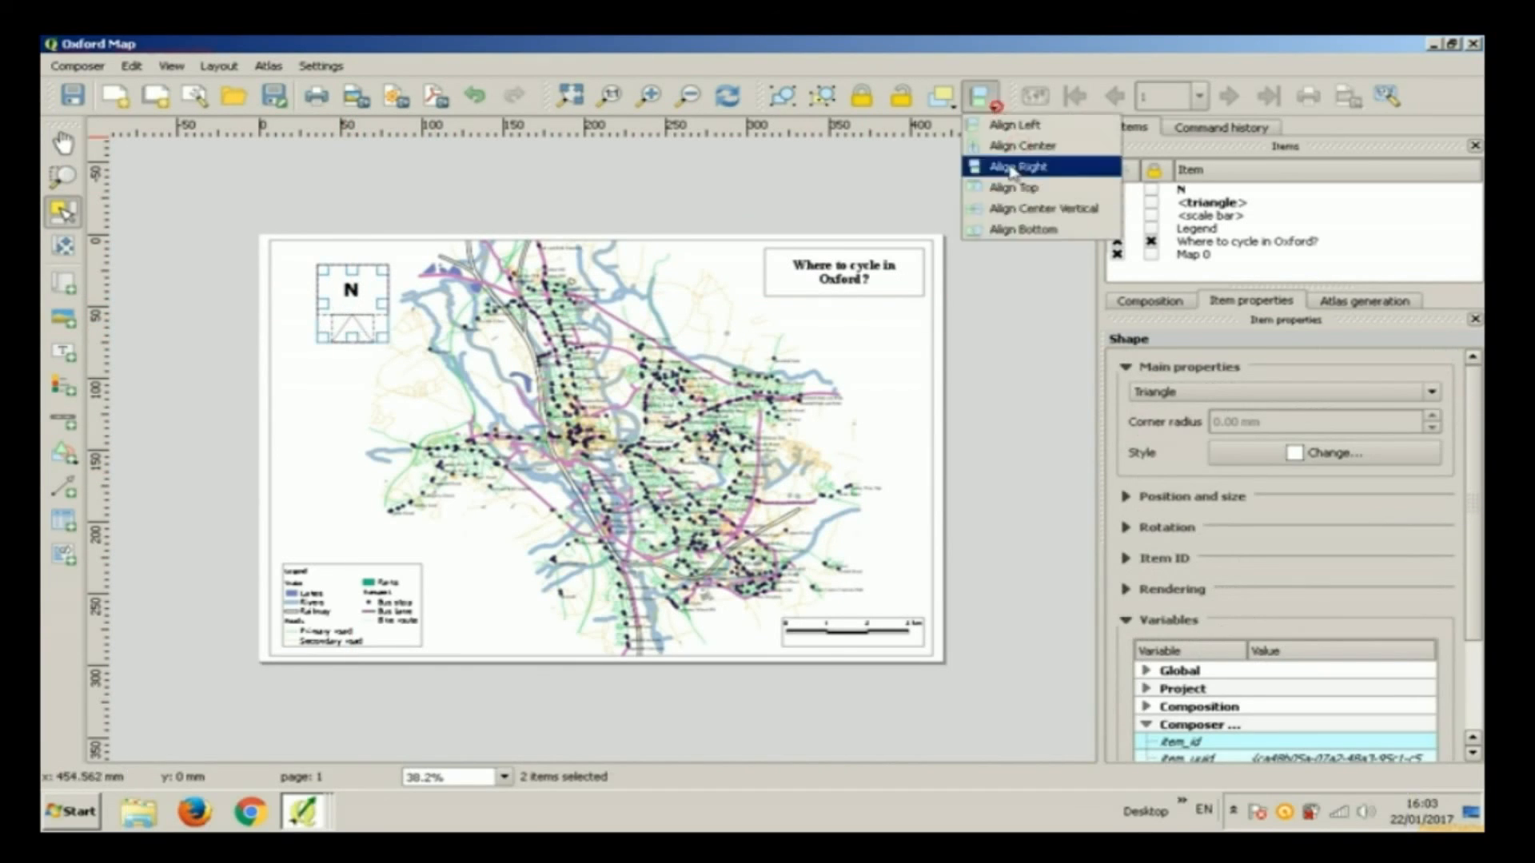
pyautogui.click(953, 102)
pyautogui.click(782, 96)
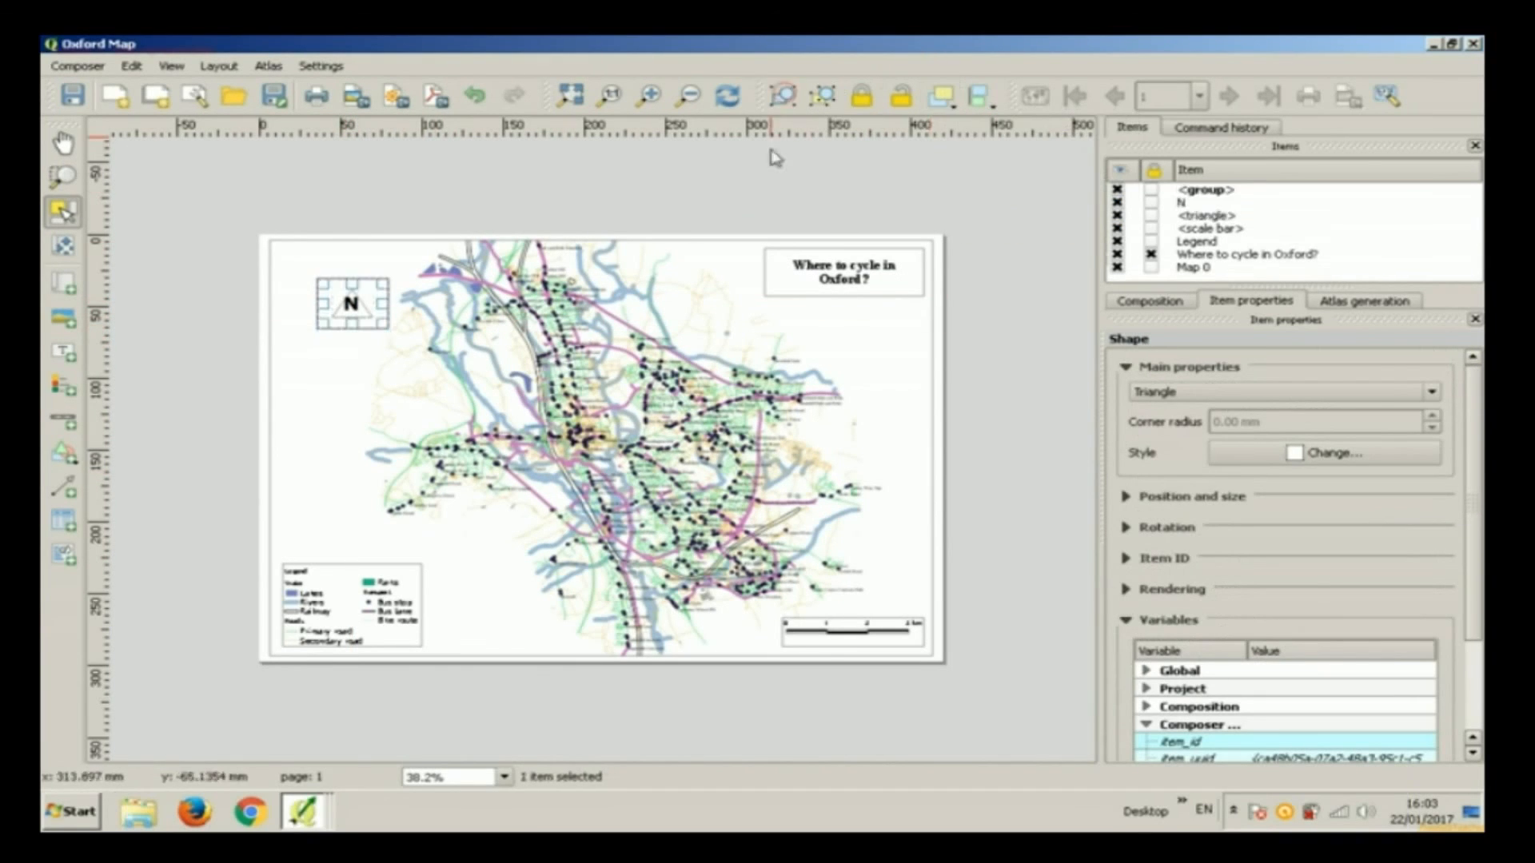
# Step: Unlock all layout items and move the north arrow group into the map's upper-left corner
pyautogui.click(357, 302)
pyautogui.click(901, 96)
pyautogui.click(360, 214)
pyautogui.moveTo(352, 303); pyautogui.dragTo(317, 271)
pyautogui.click(351, 216)
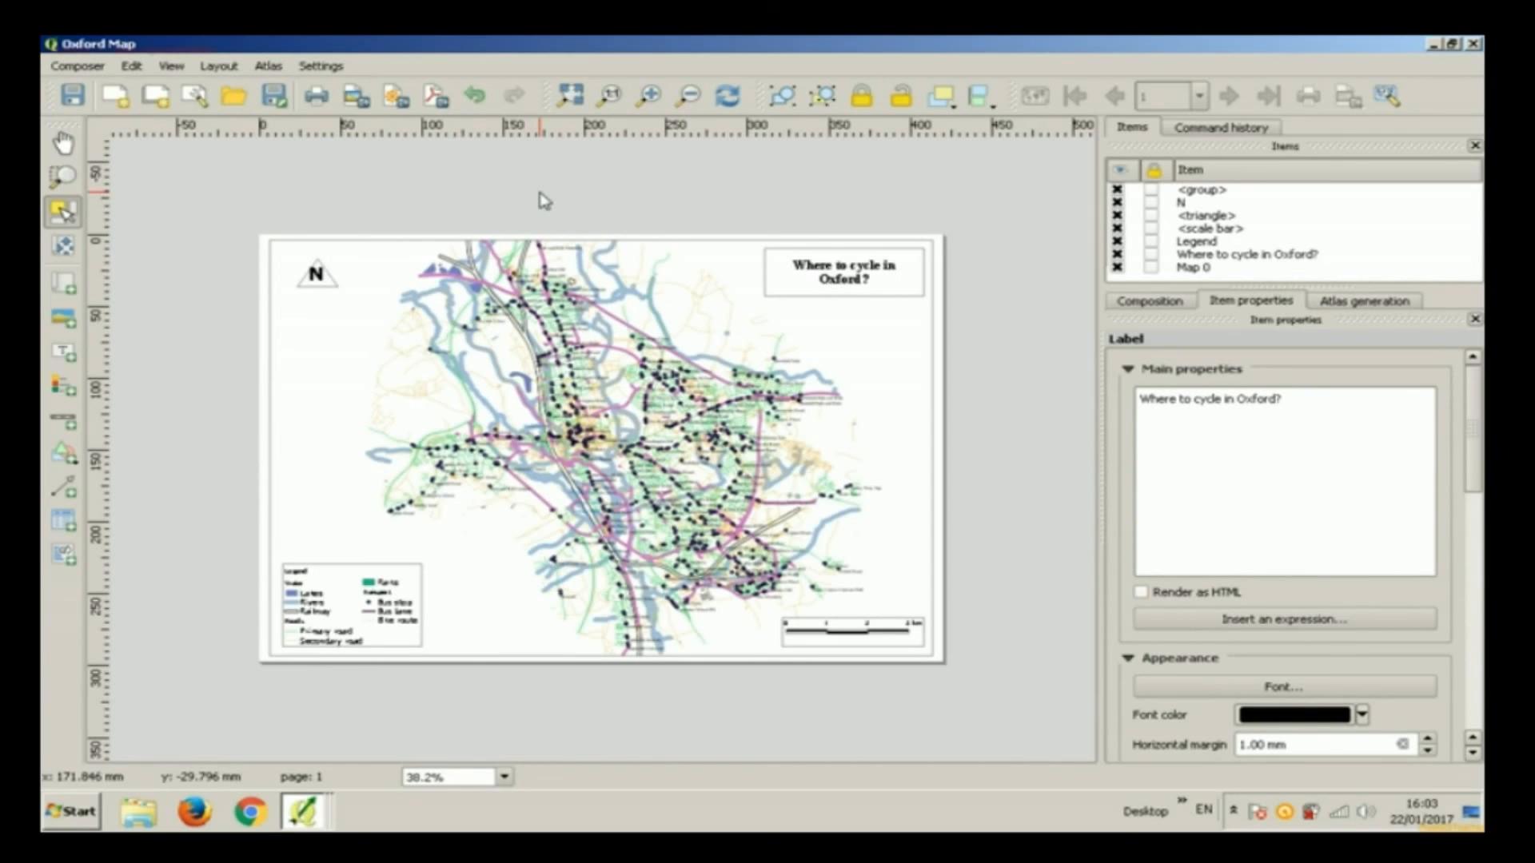
# Step: Export the composition as a PDF named "oXFORD cYCLE MAP" in the Udemy folder
pyautogui.click(77, 65)
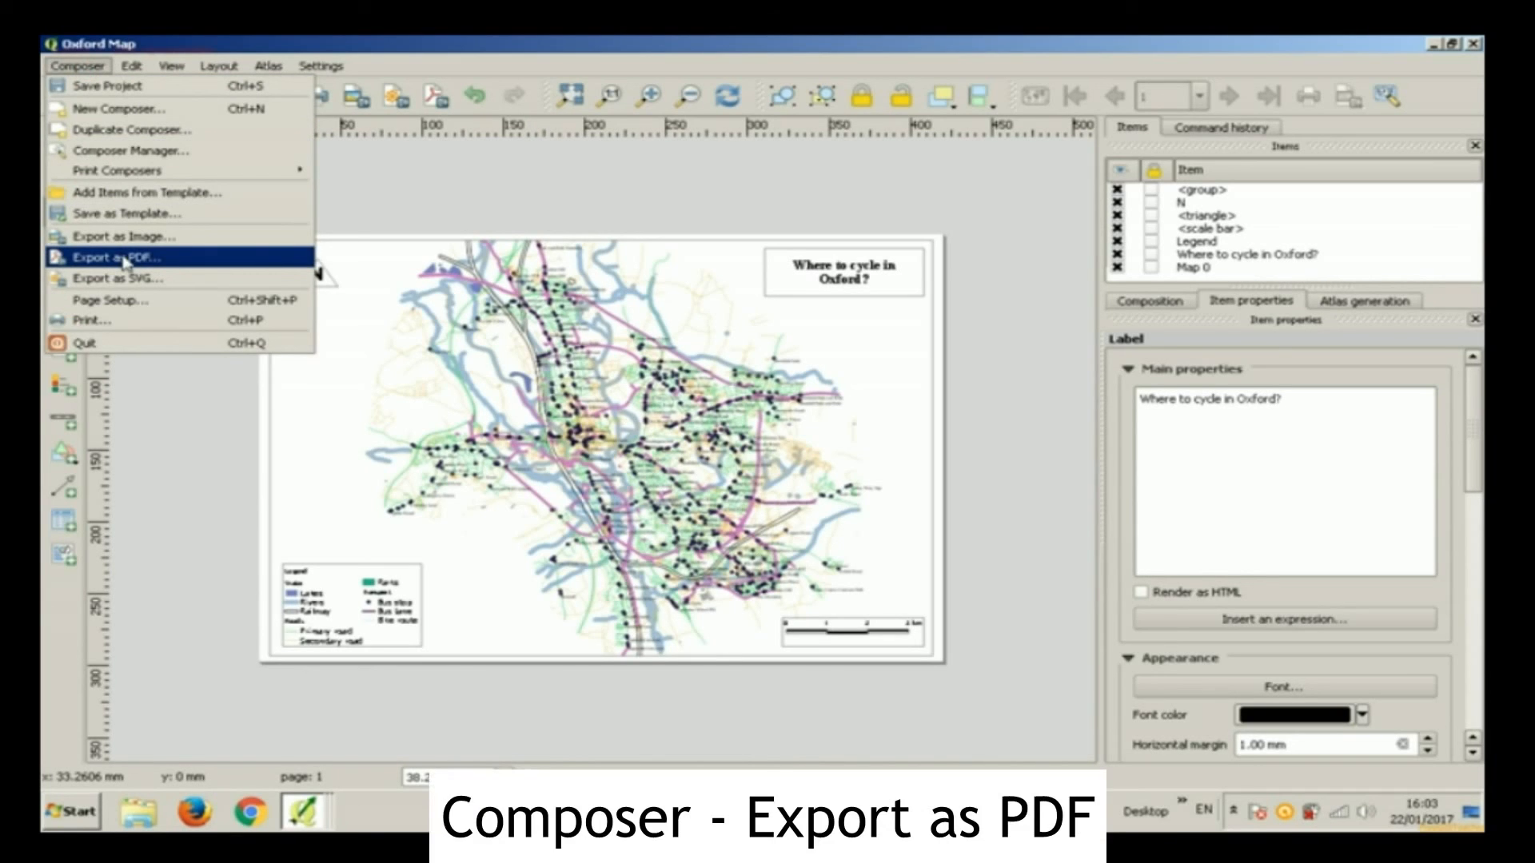
pyautogui.click(577, 51)
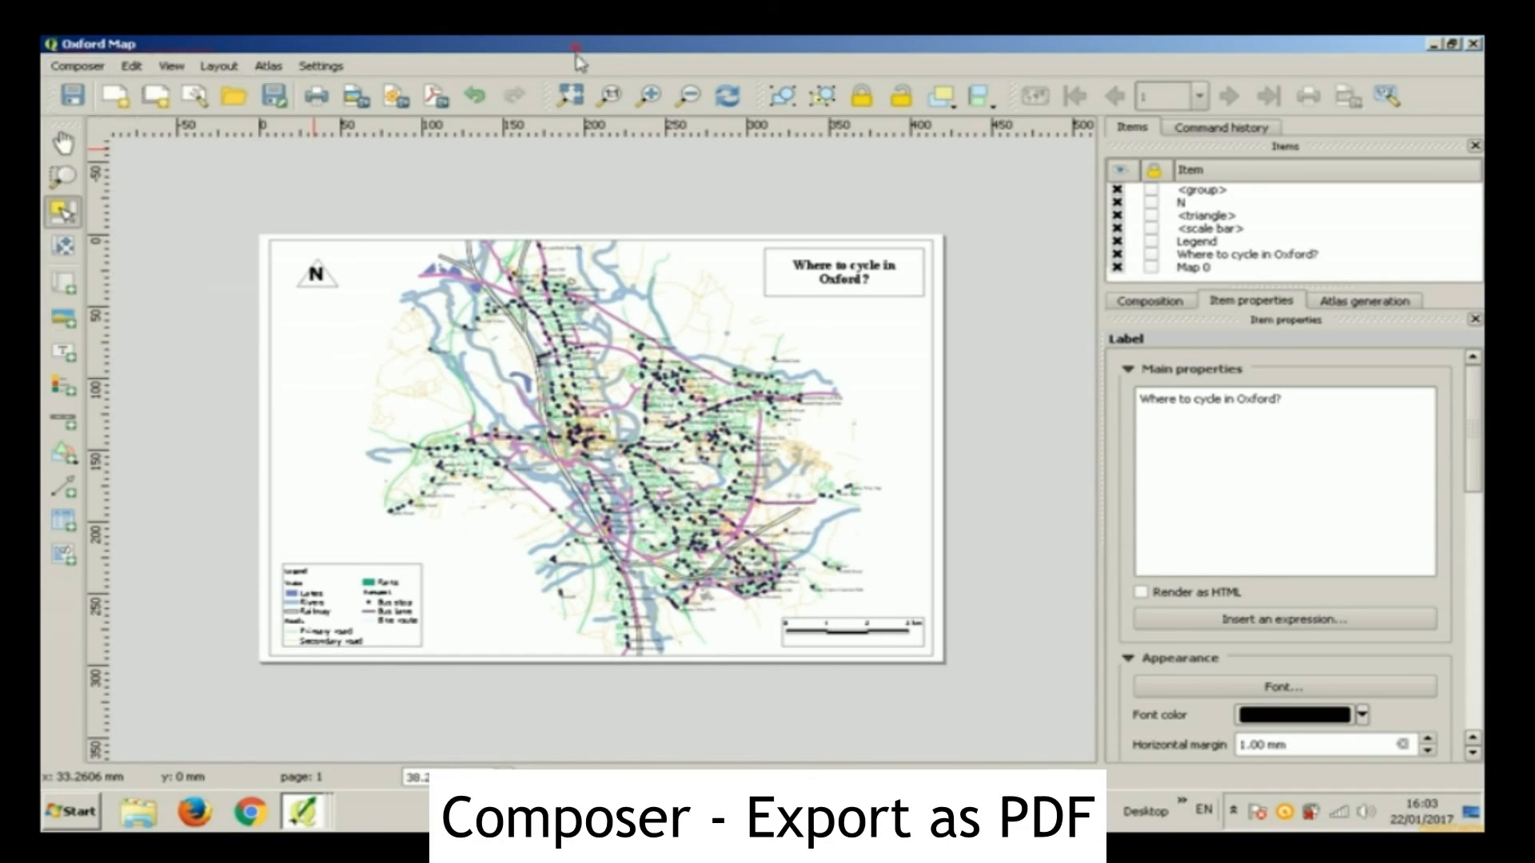
pyautogui.click(77, 66)
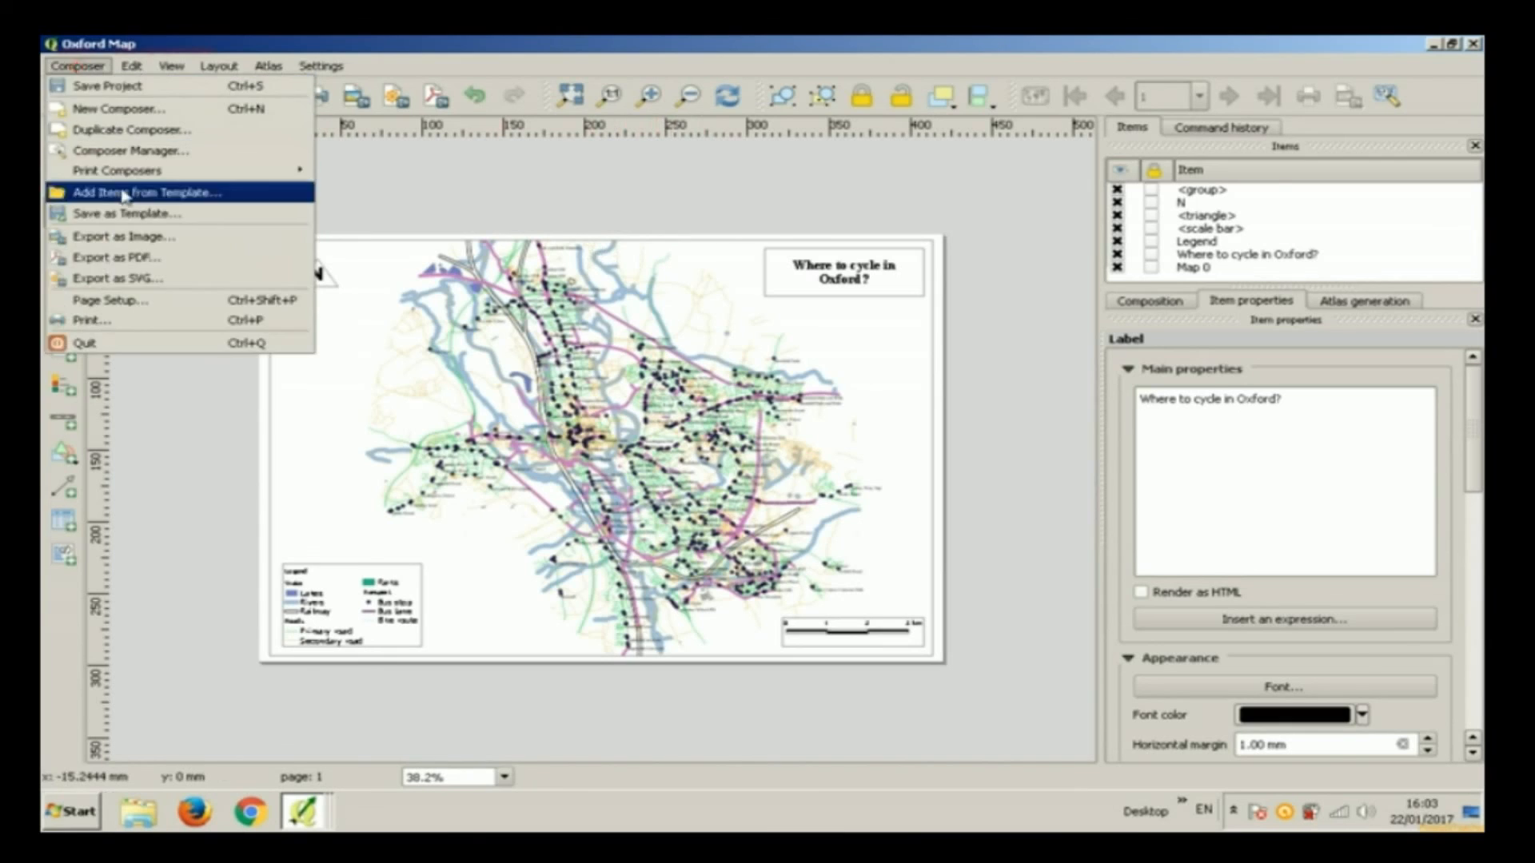
pyautogui.click(135, 260)
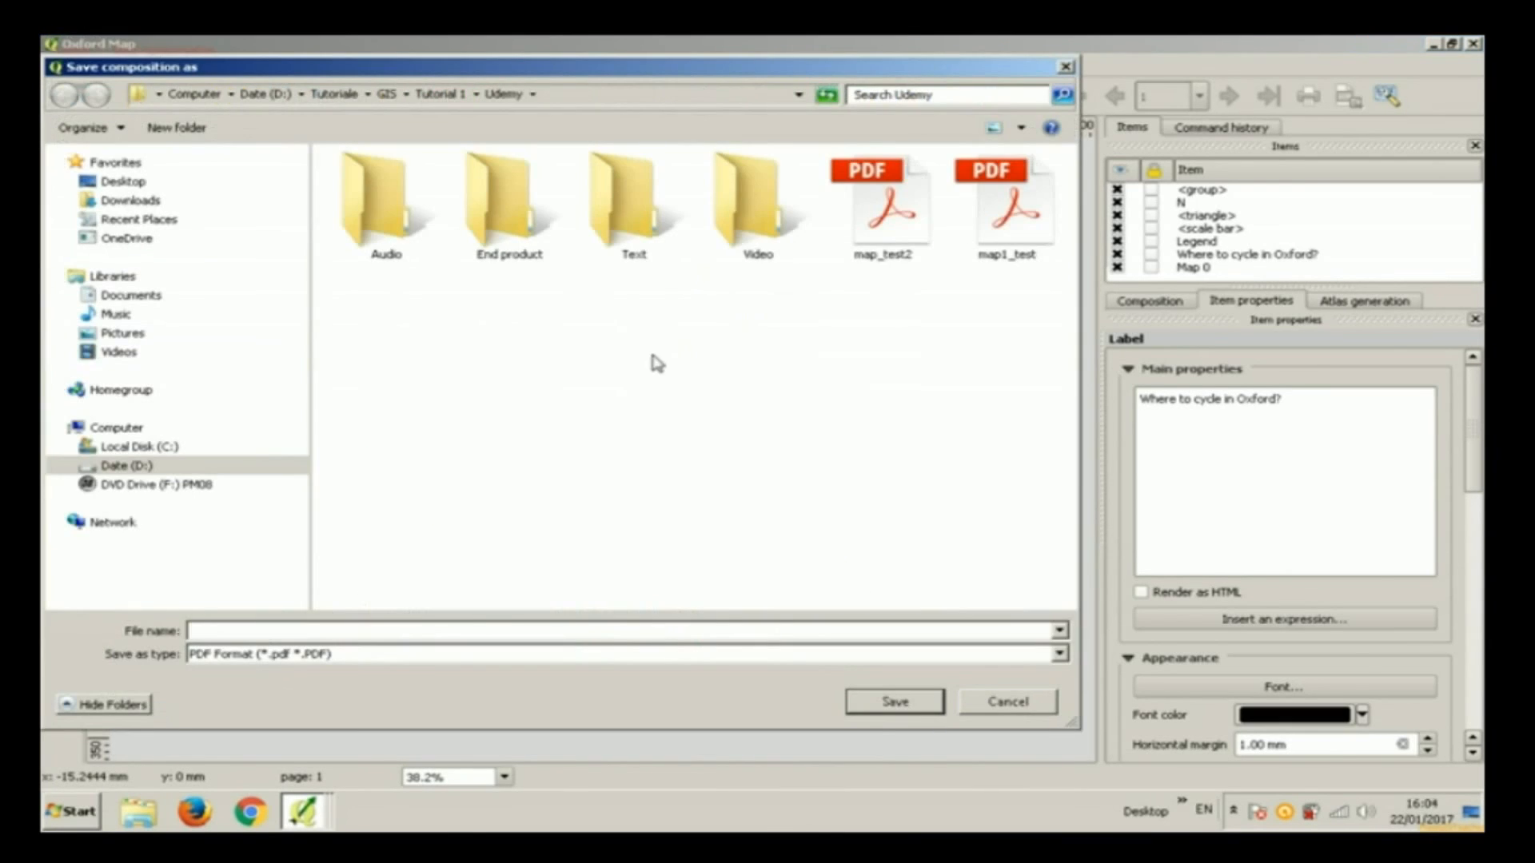
pyautogui.write('oXFORD c')
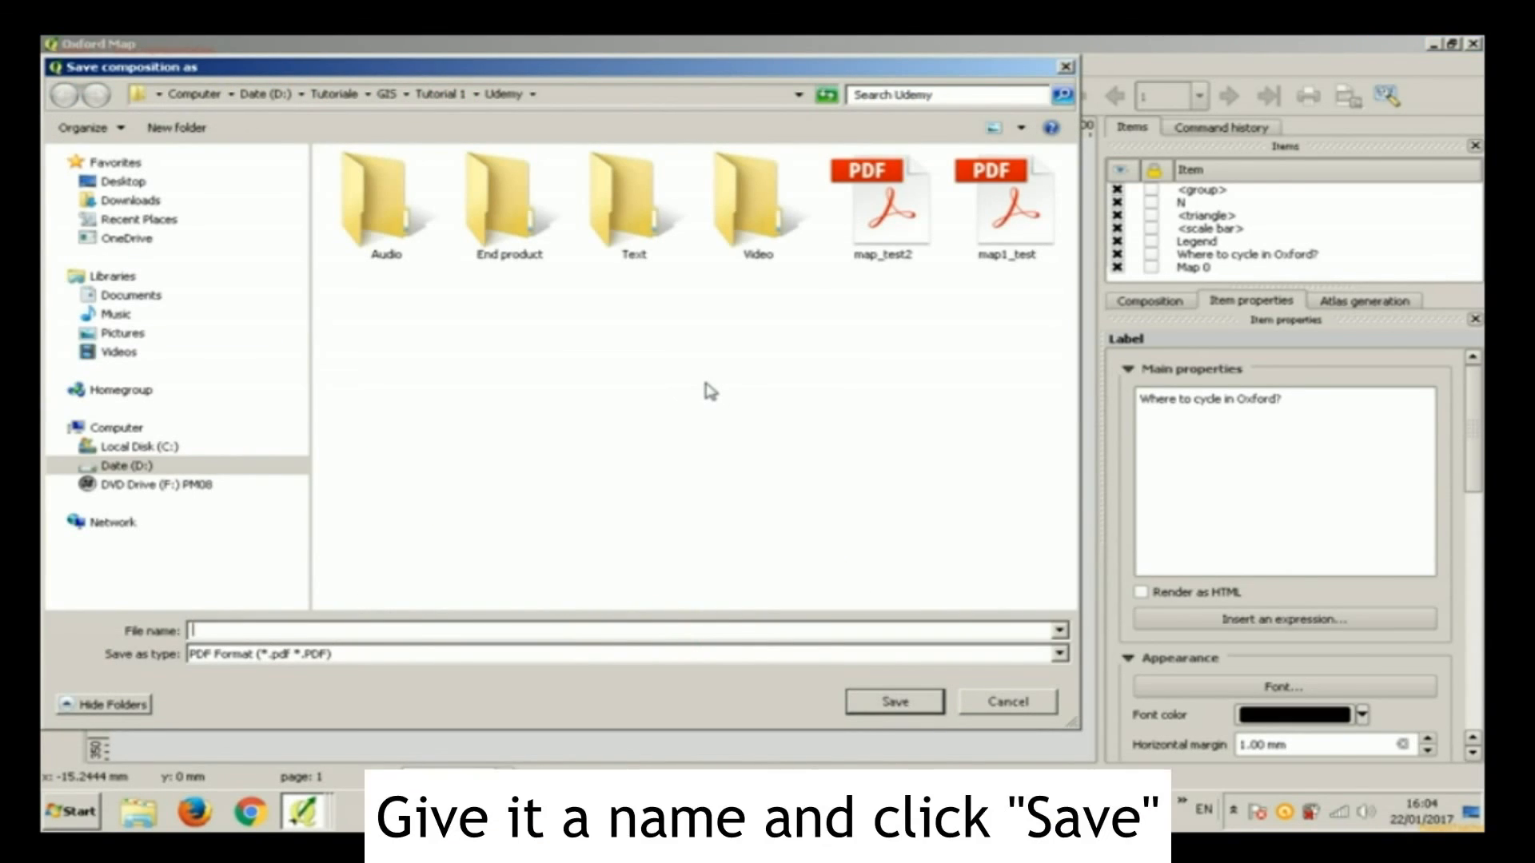
pyautogui.write('YCLE MAP')
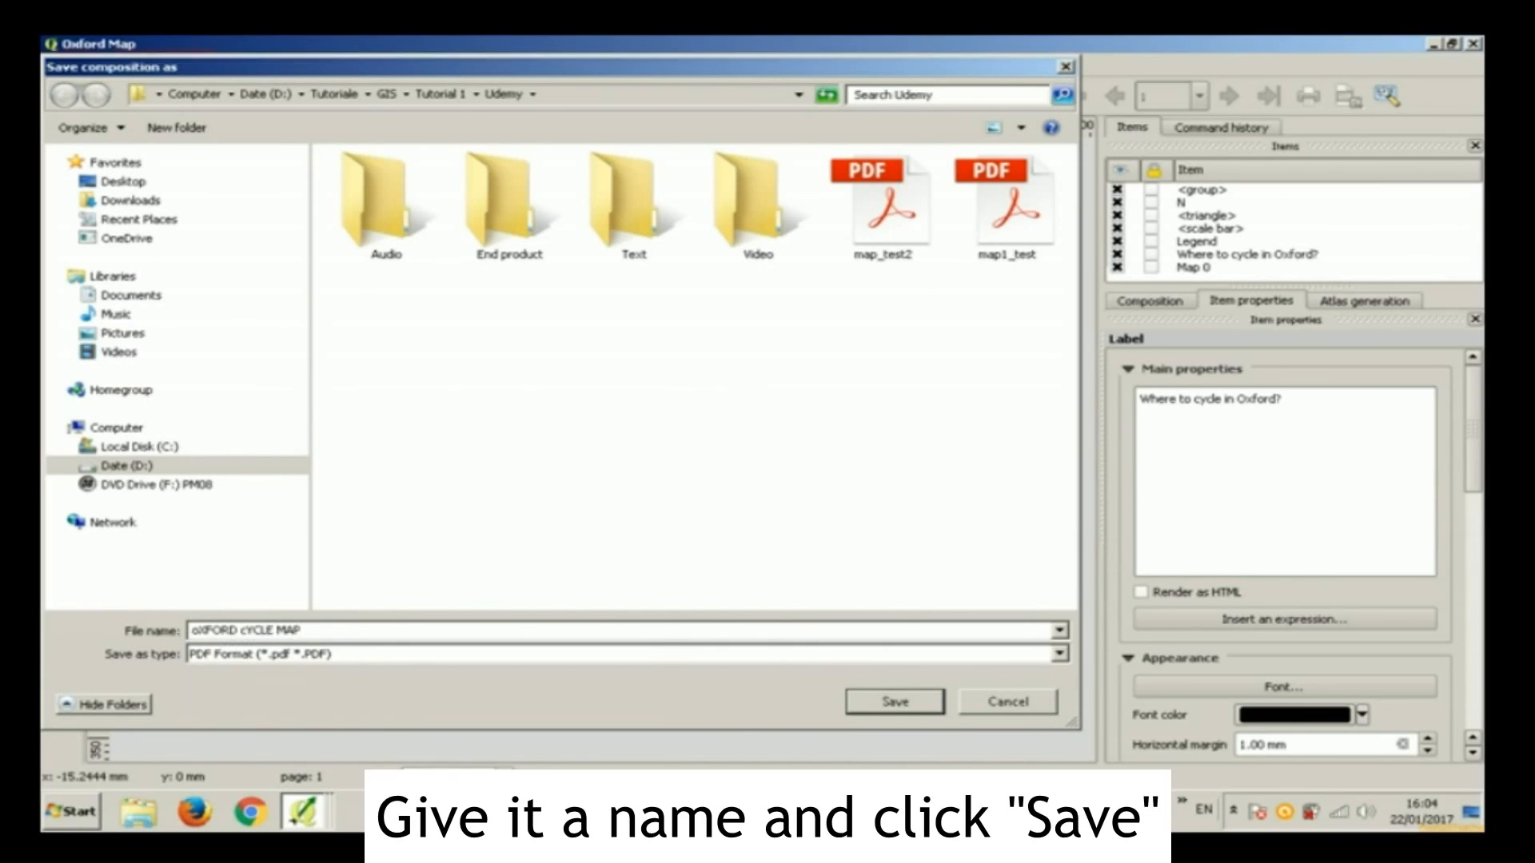
pyautogui.press('Return')
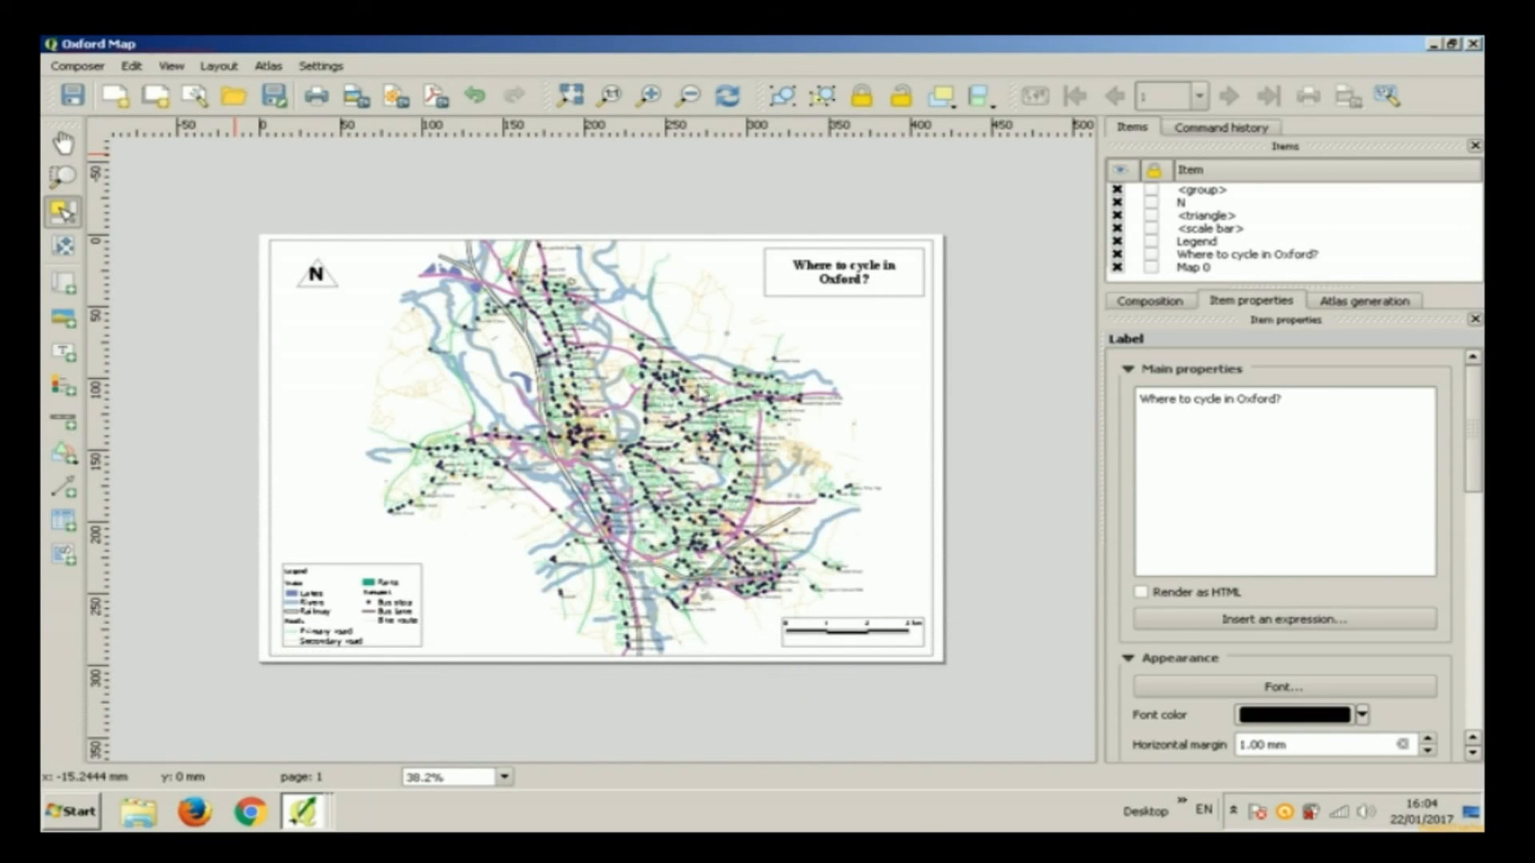